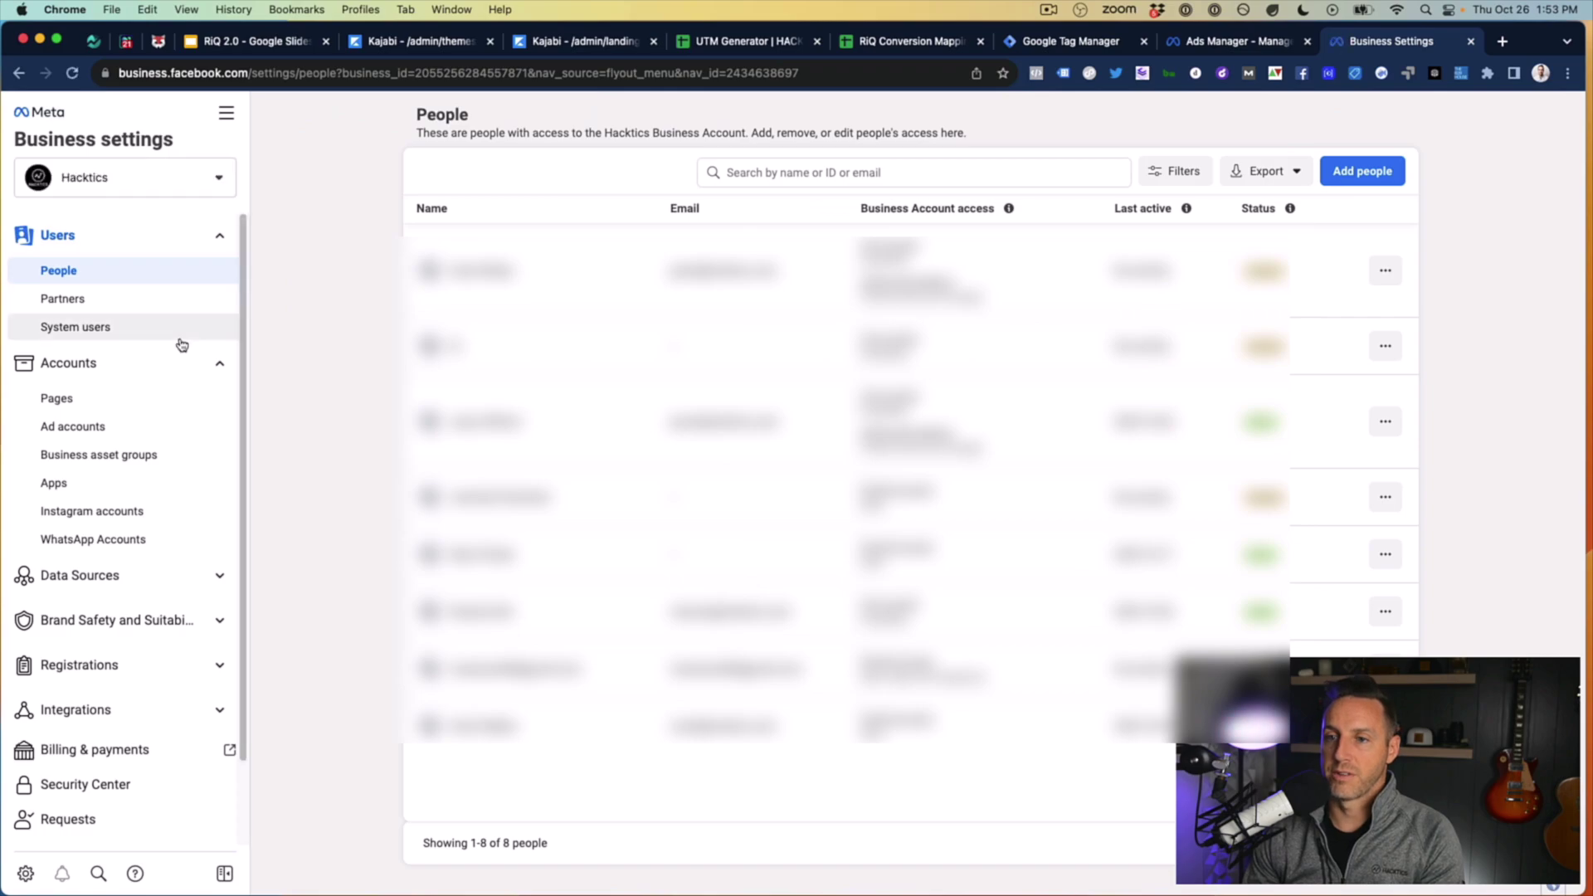
Step: Create a new dataset named "RiQ Test Pixel" among the Hacktics business data sources
scroll(129, 400, "down", 2)
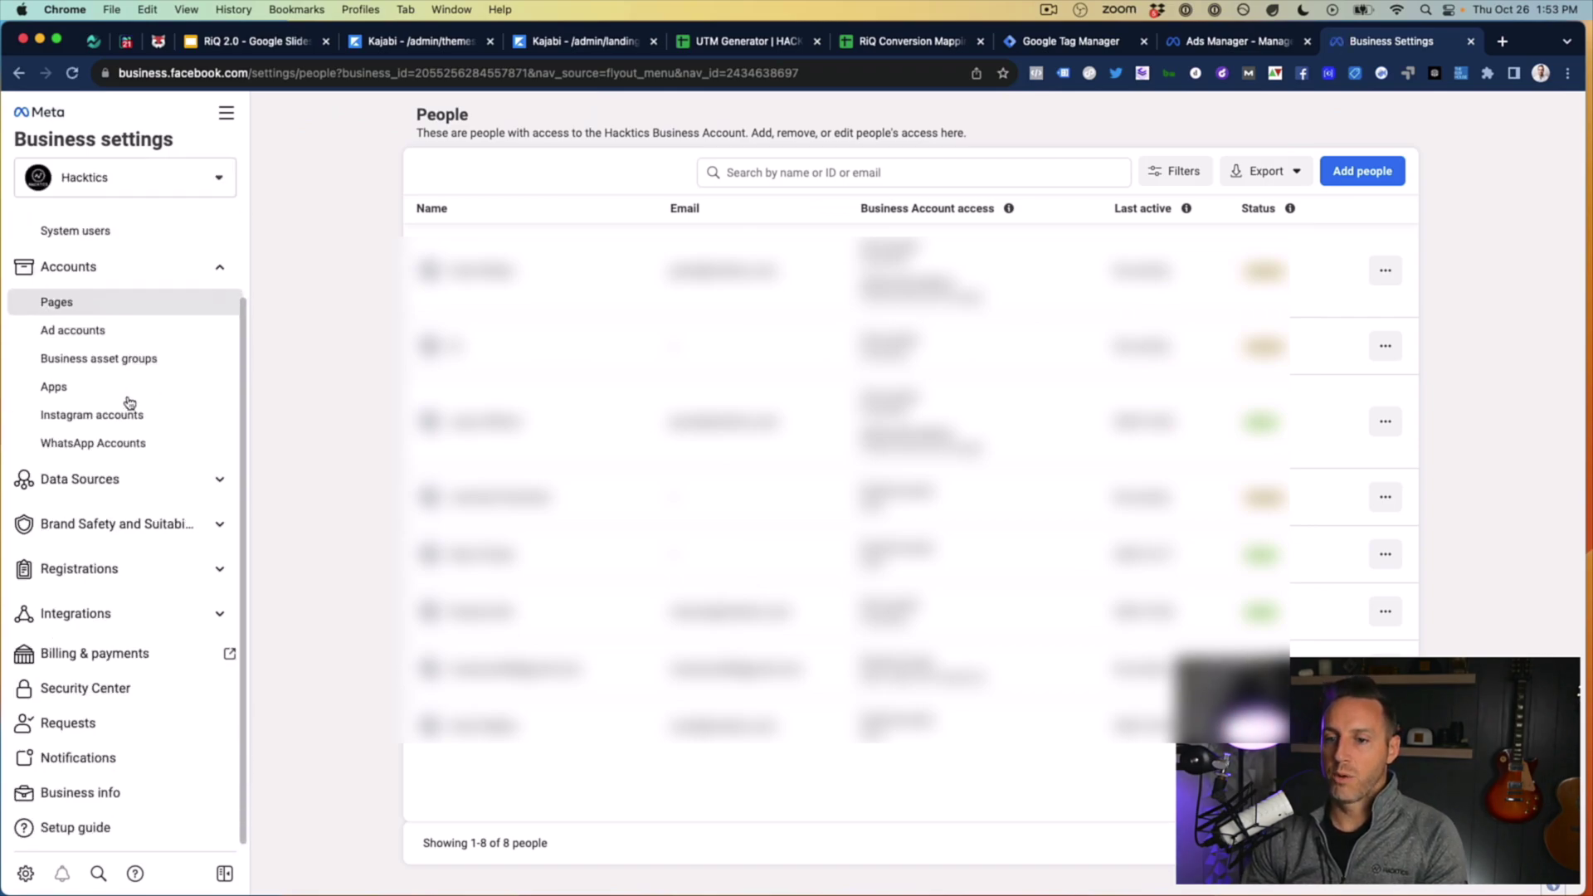
left_click(117, 486)
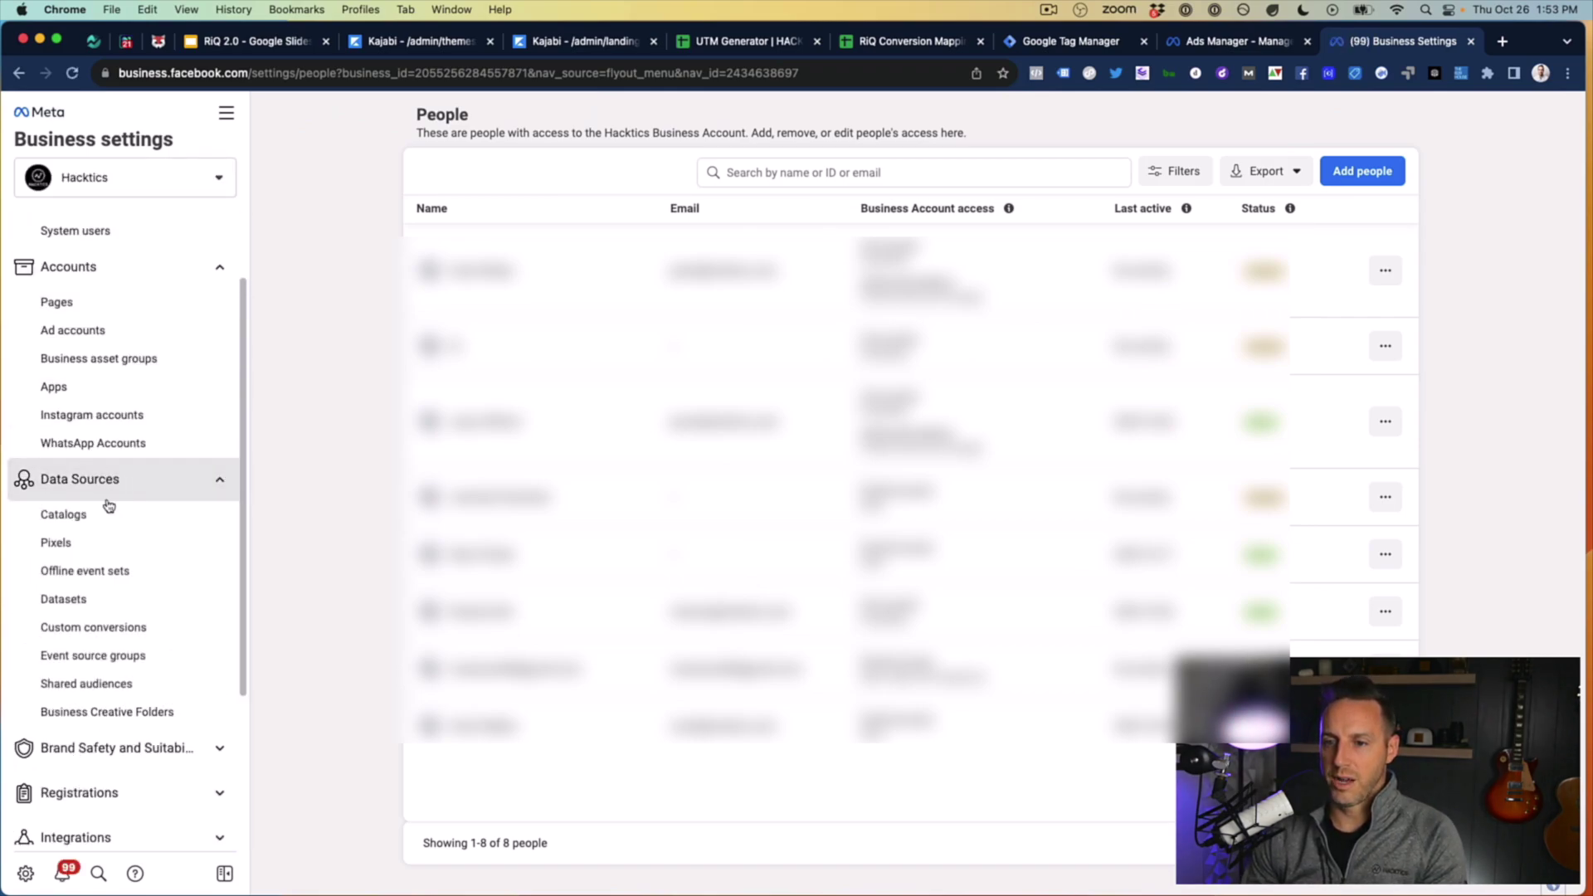
left_click(83, 607)
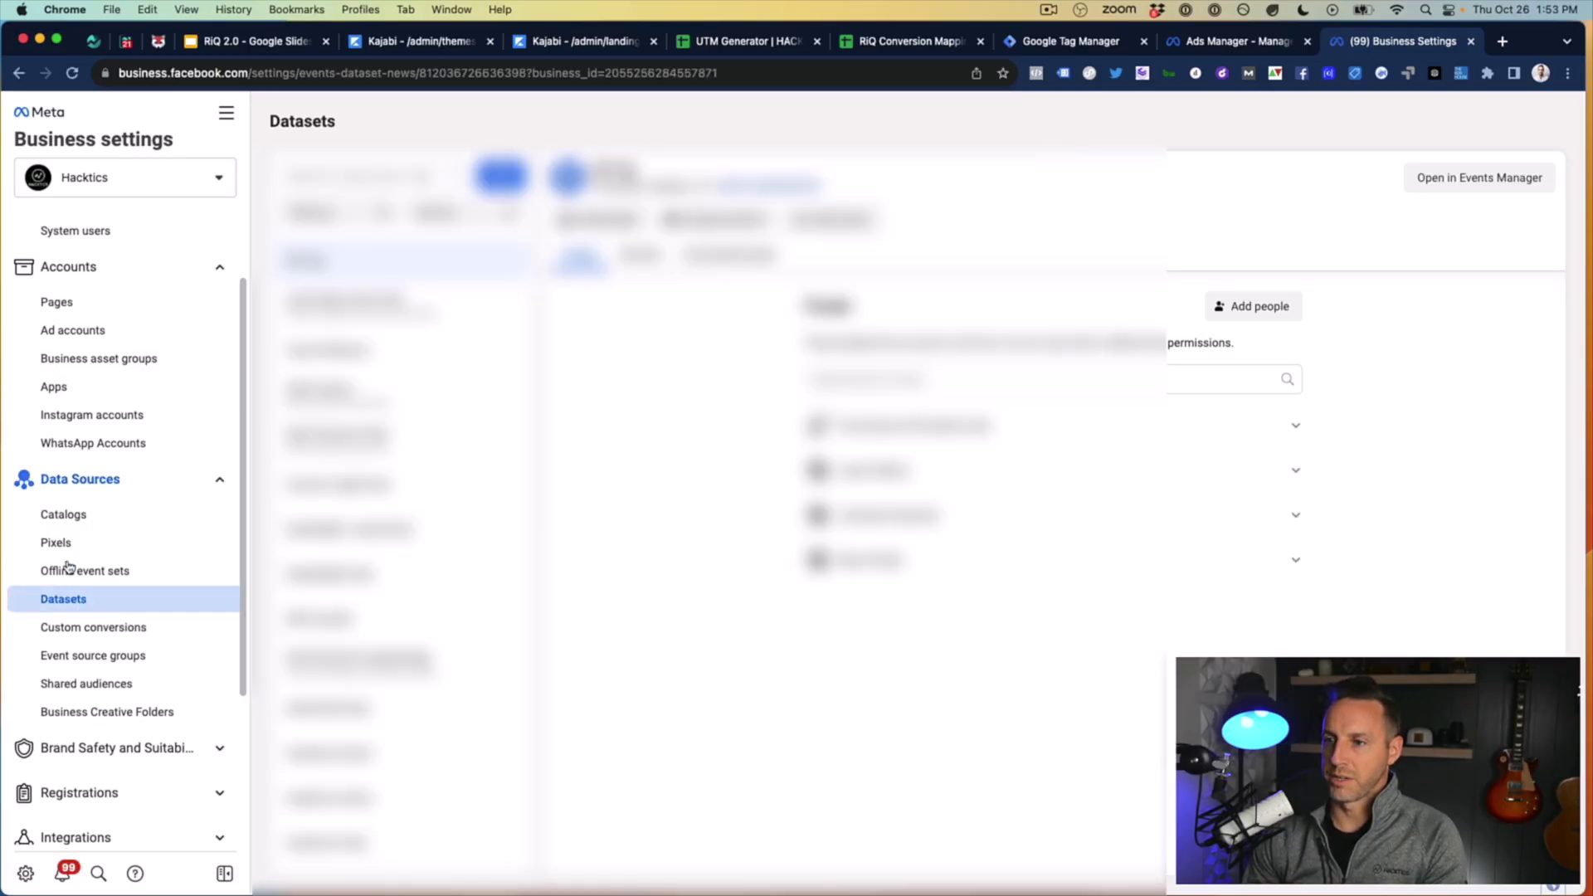
left_click(501, 176)
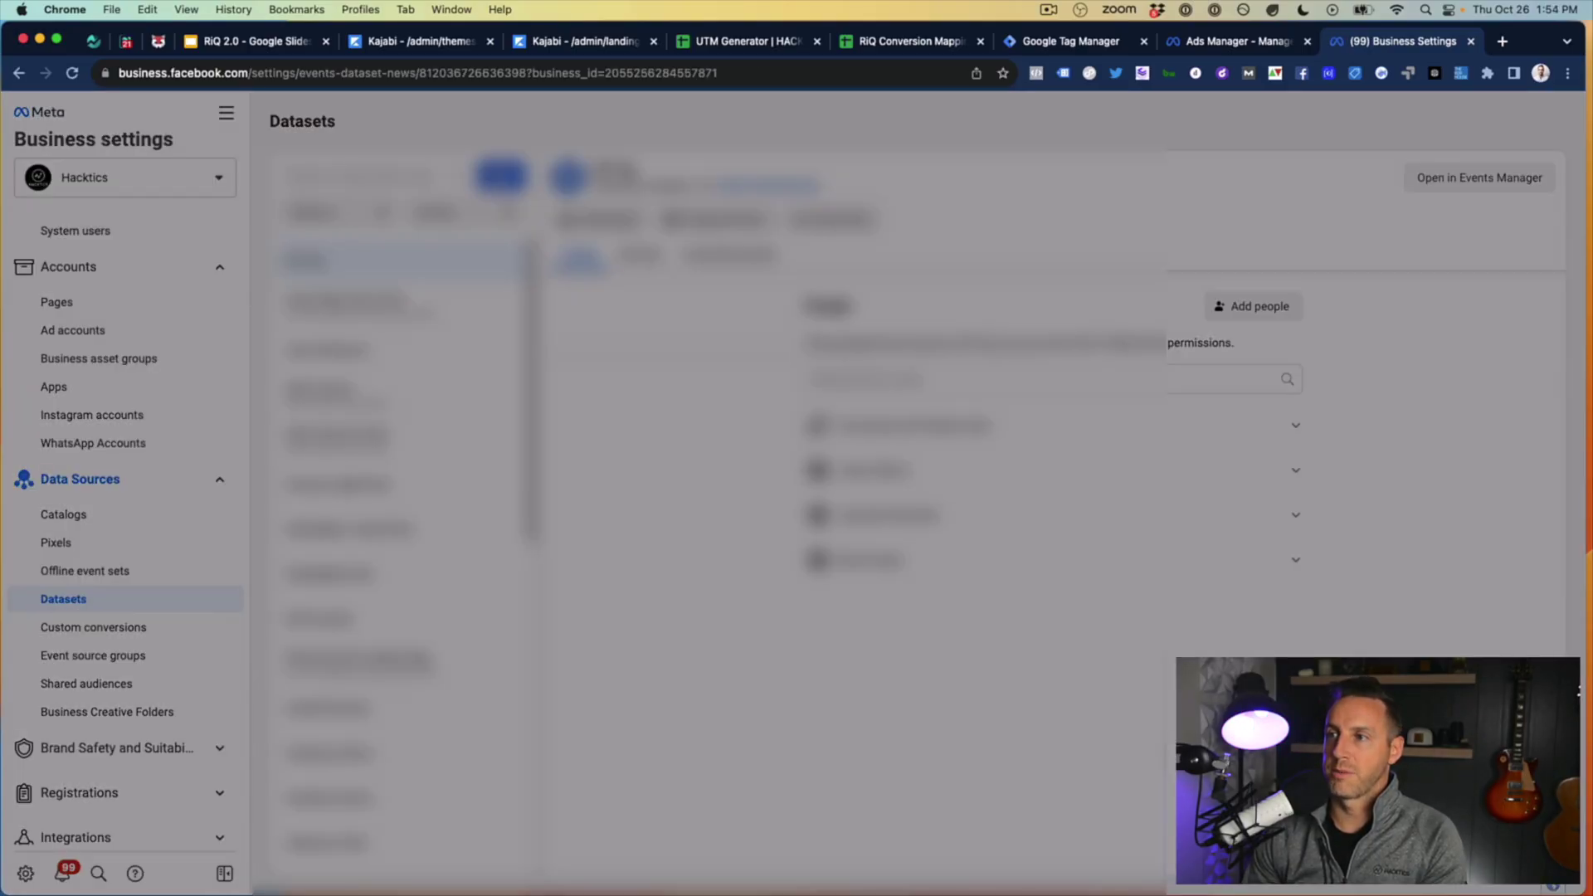
type("Ri")
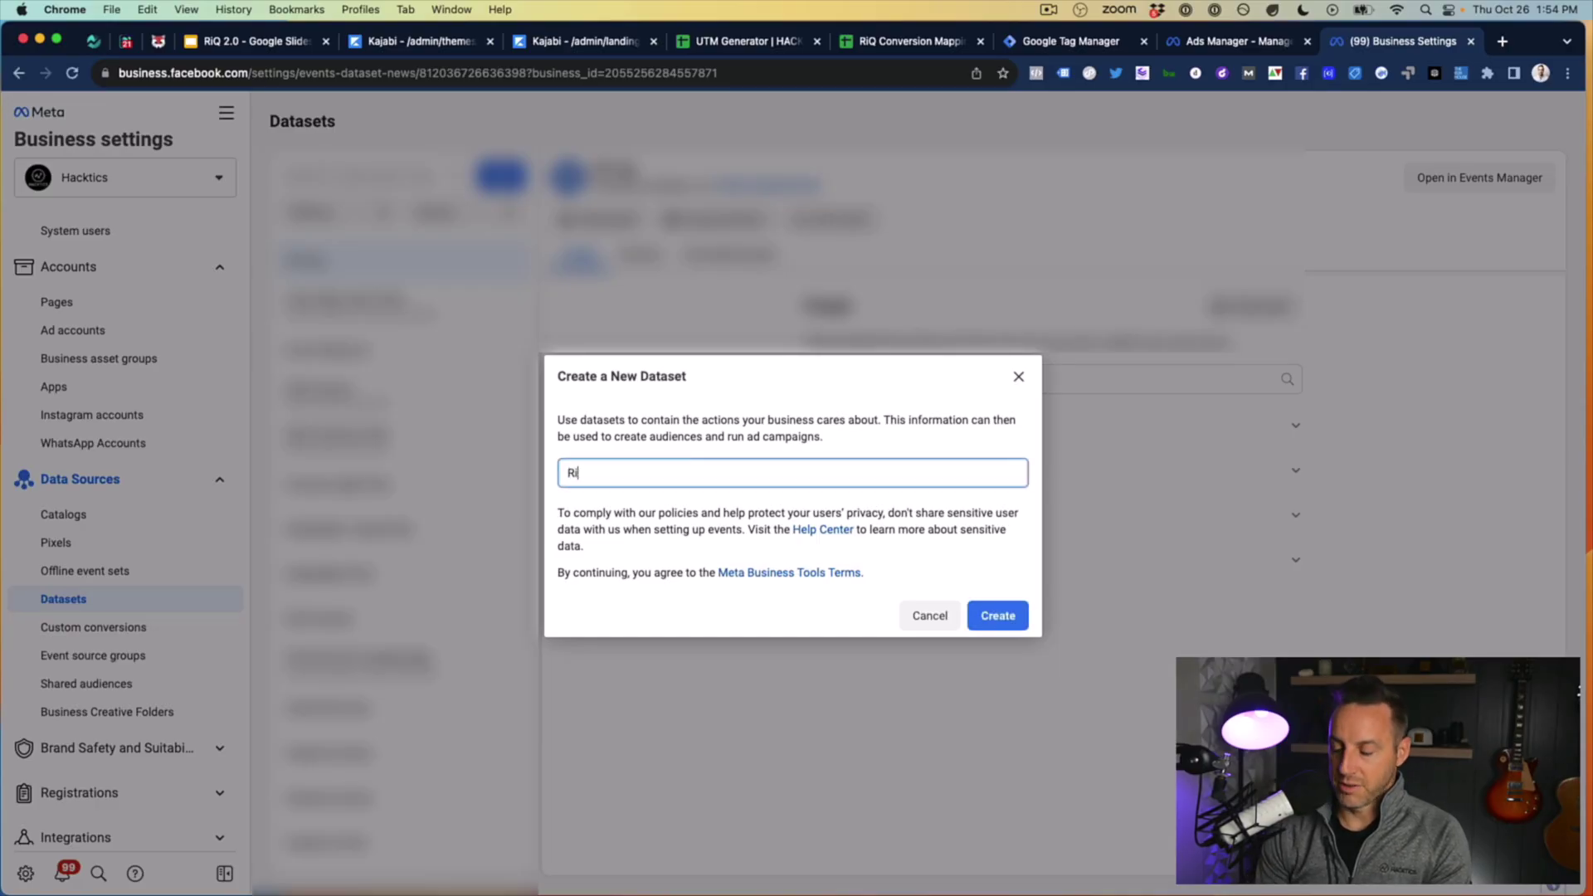
type("Q Test Pix")
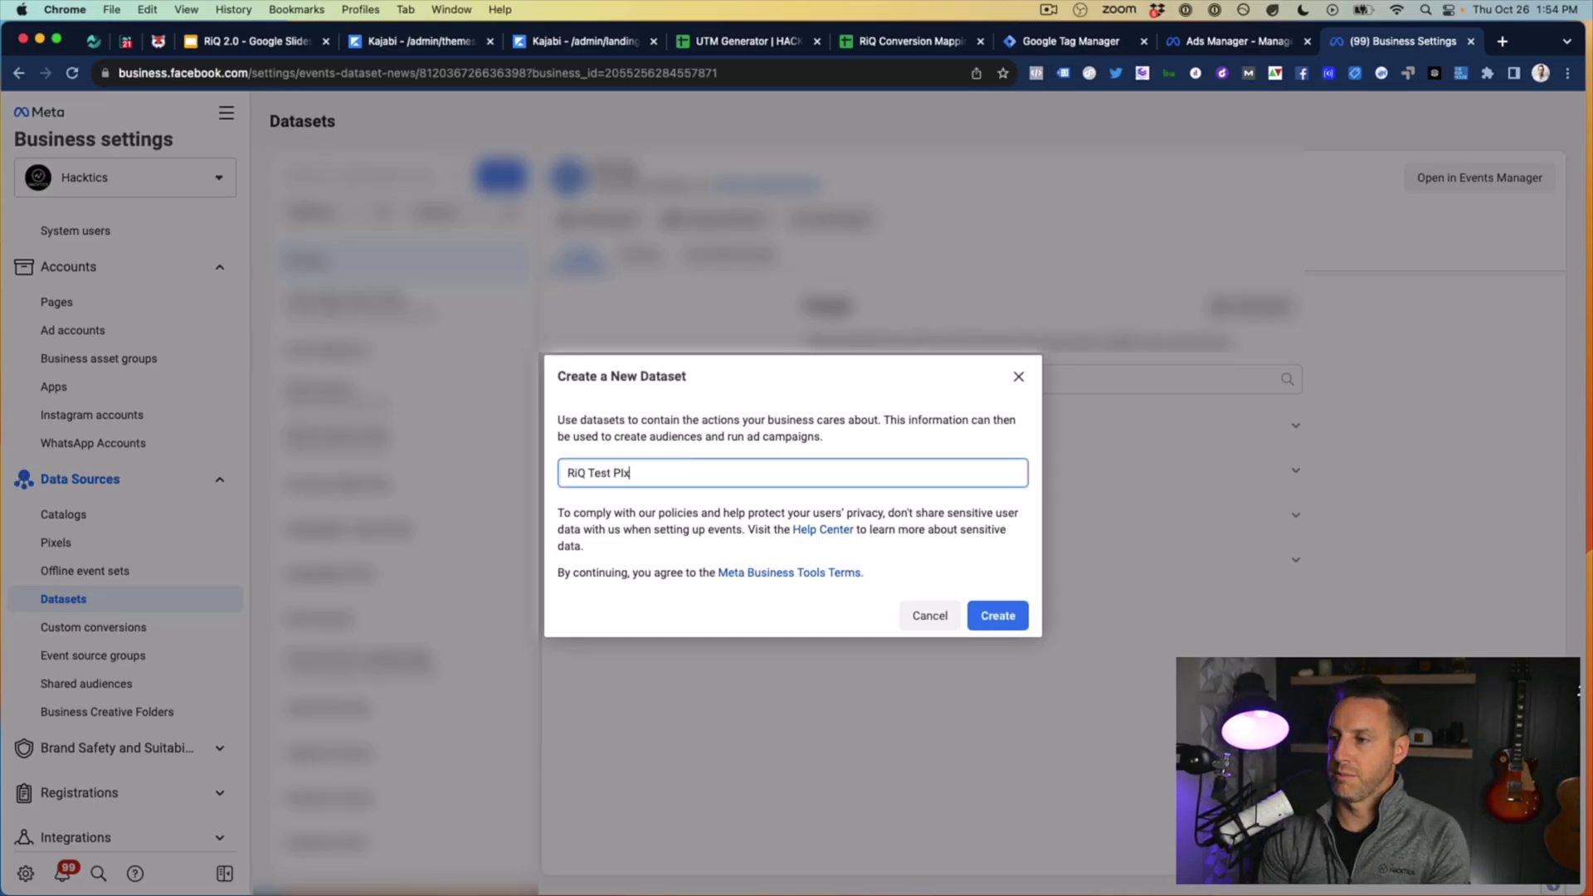
type("el")
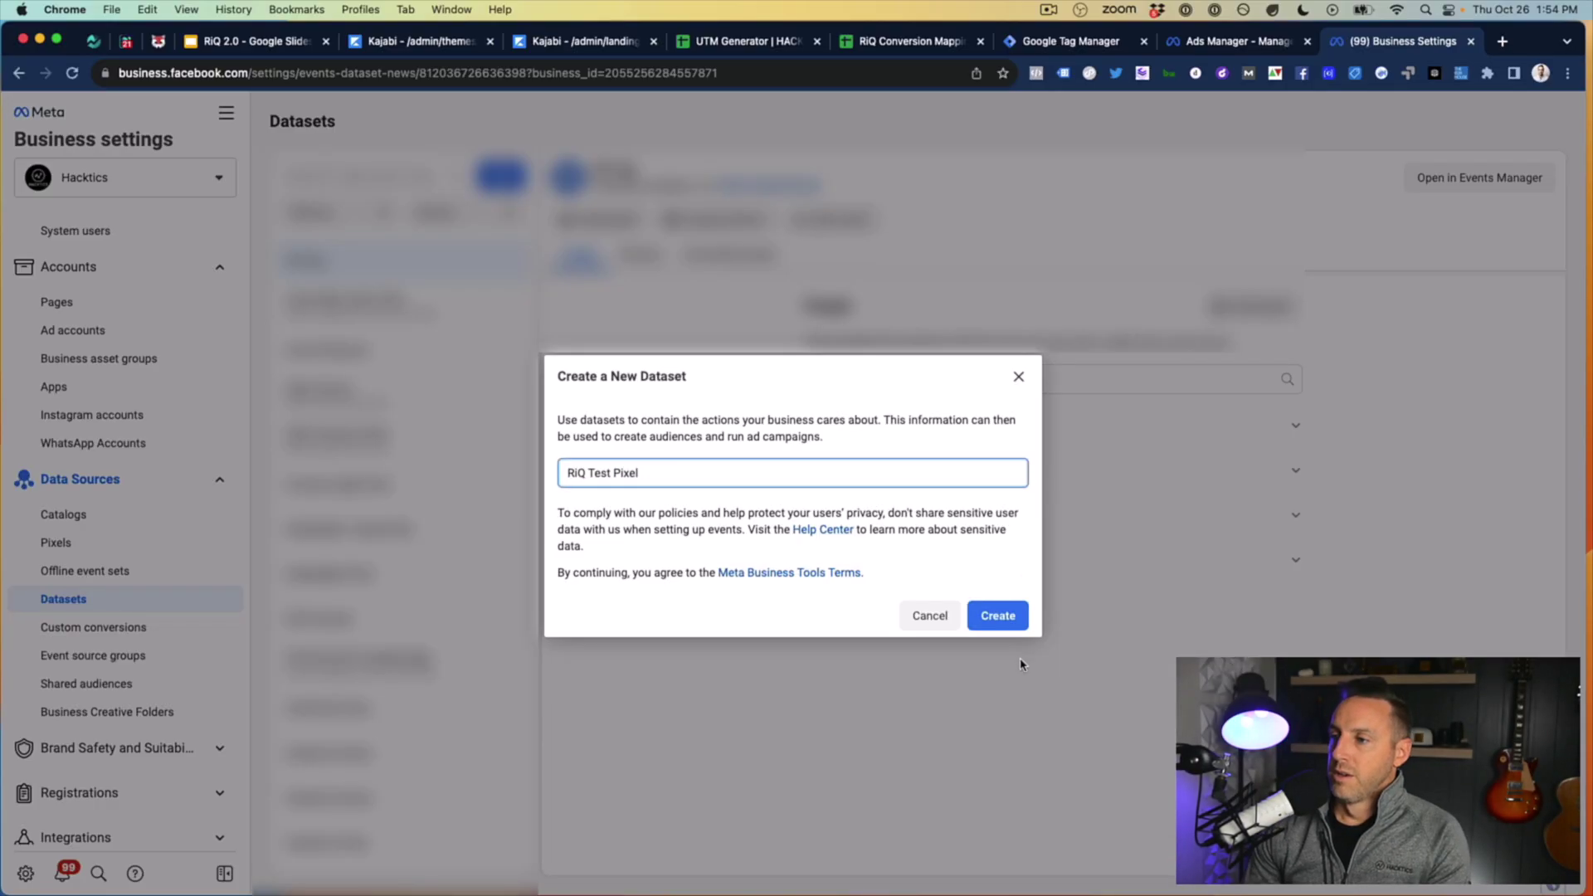
key("Return")
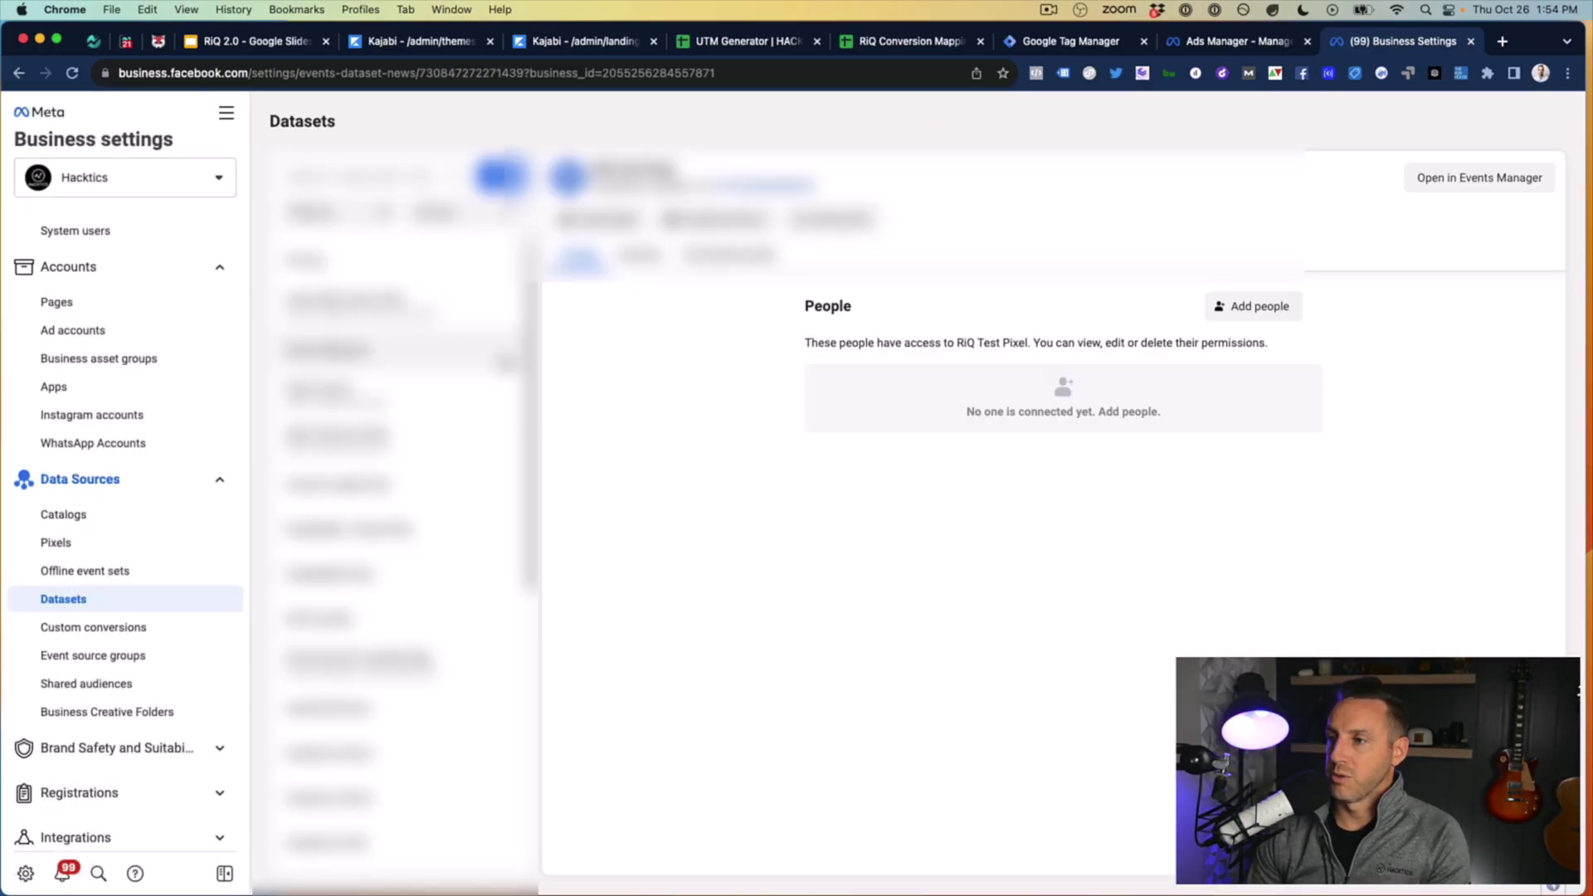
Step: Assign a person to the RiQ Test Pixel dataset with full control, enabling Manage events dataset
left_click(1254, 307)
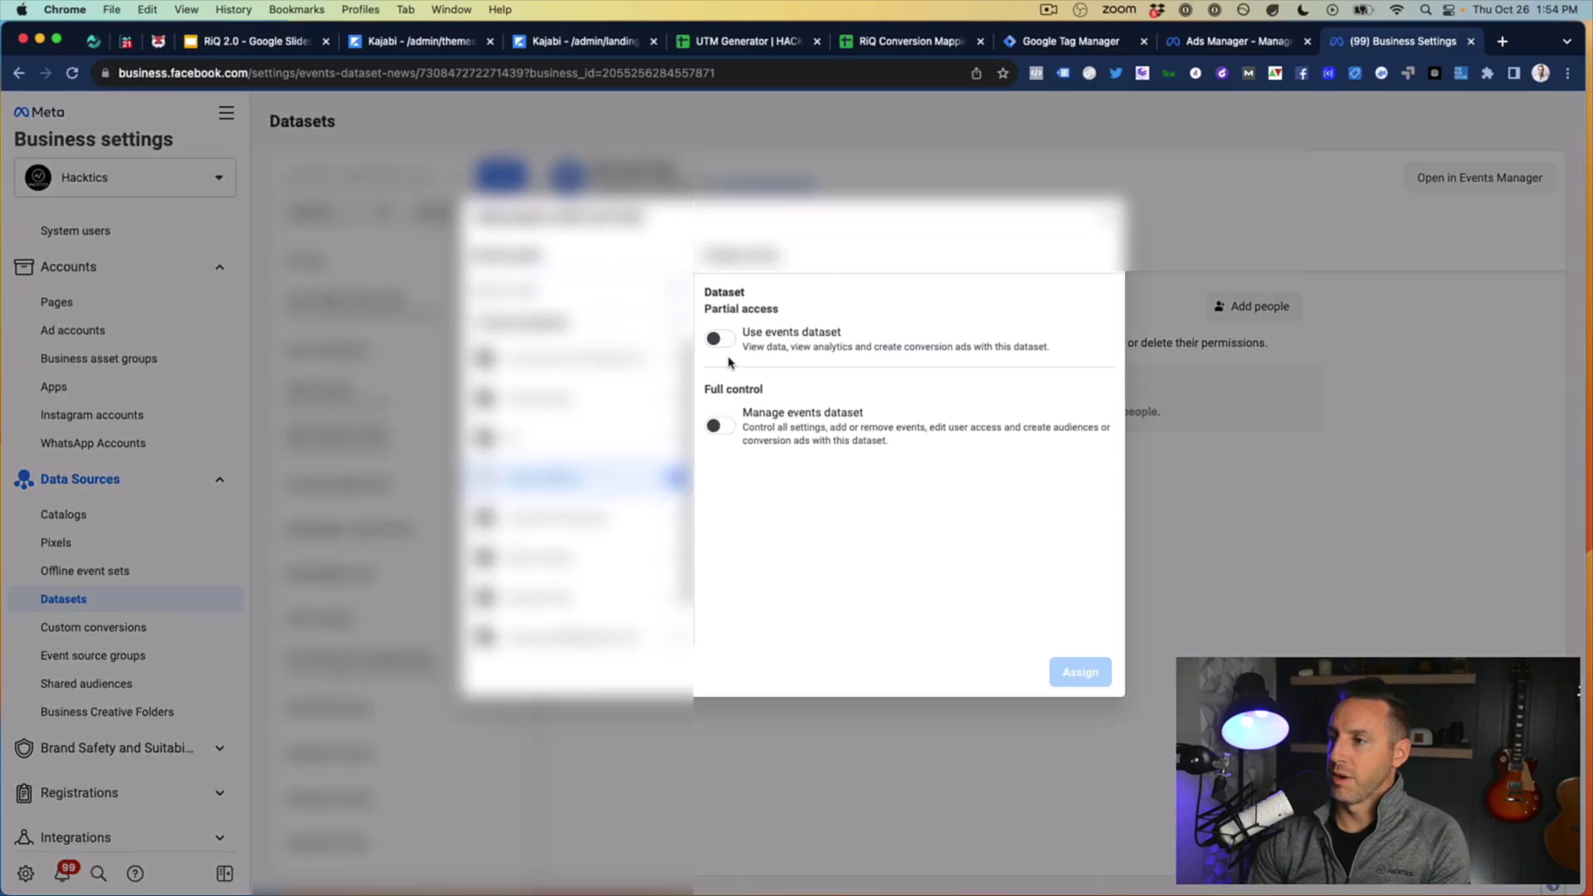
left_click(718, 426)
left_click(1080, 672)
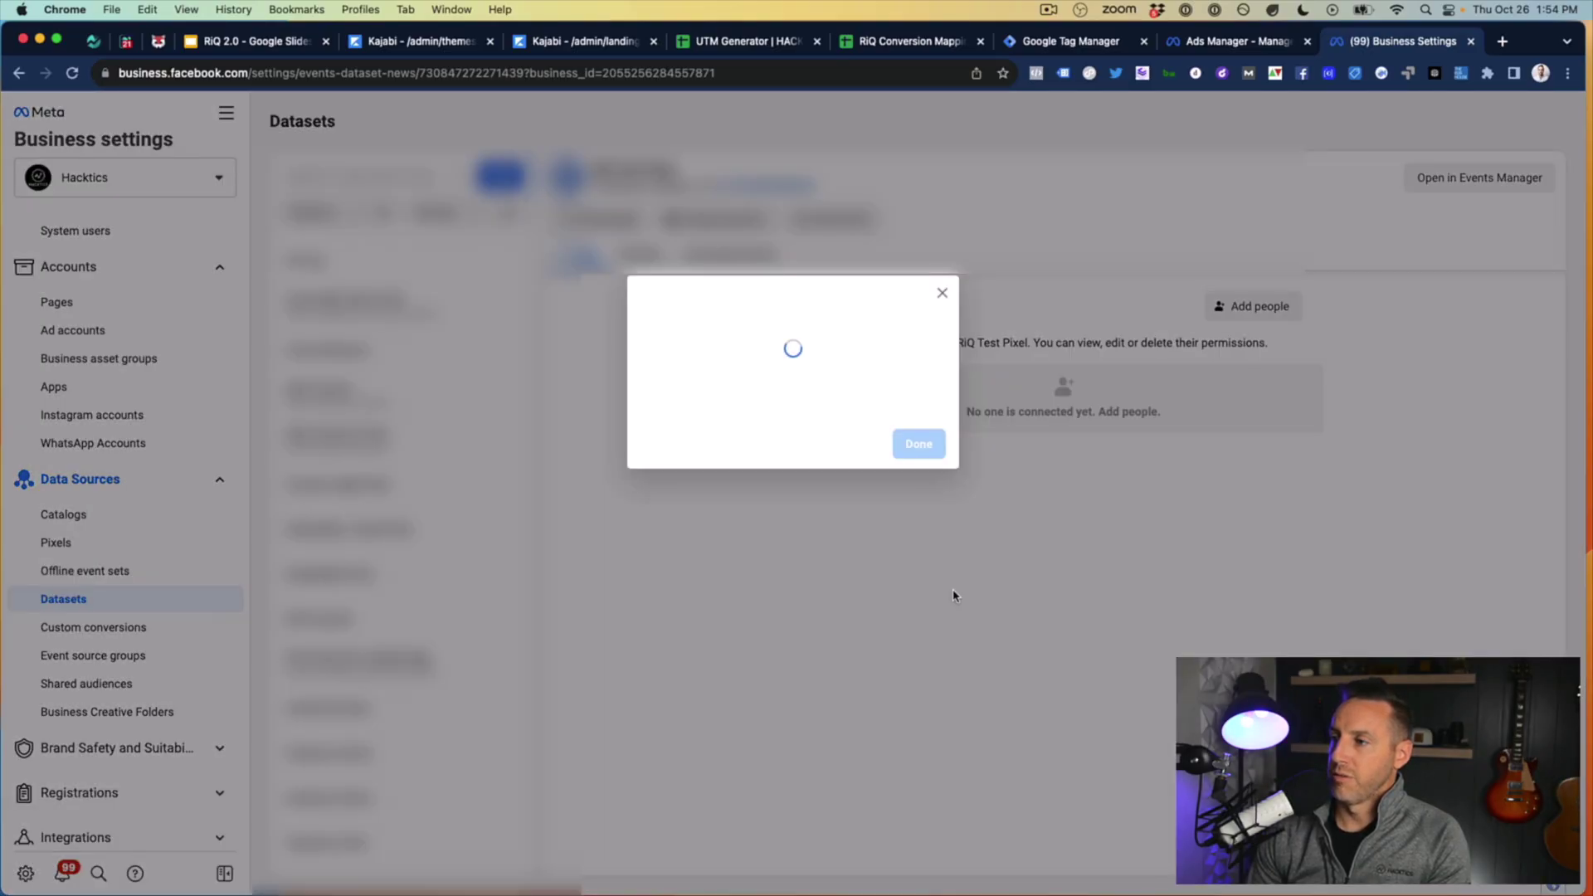
left_click(946, 295)
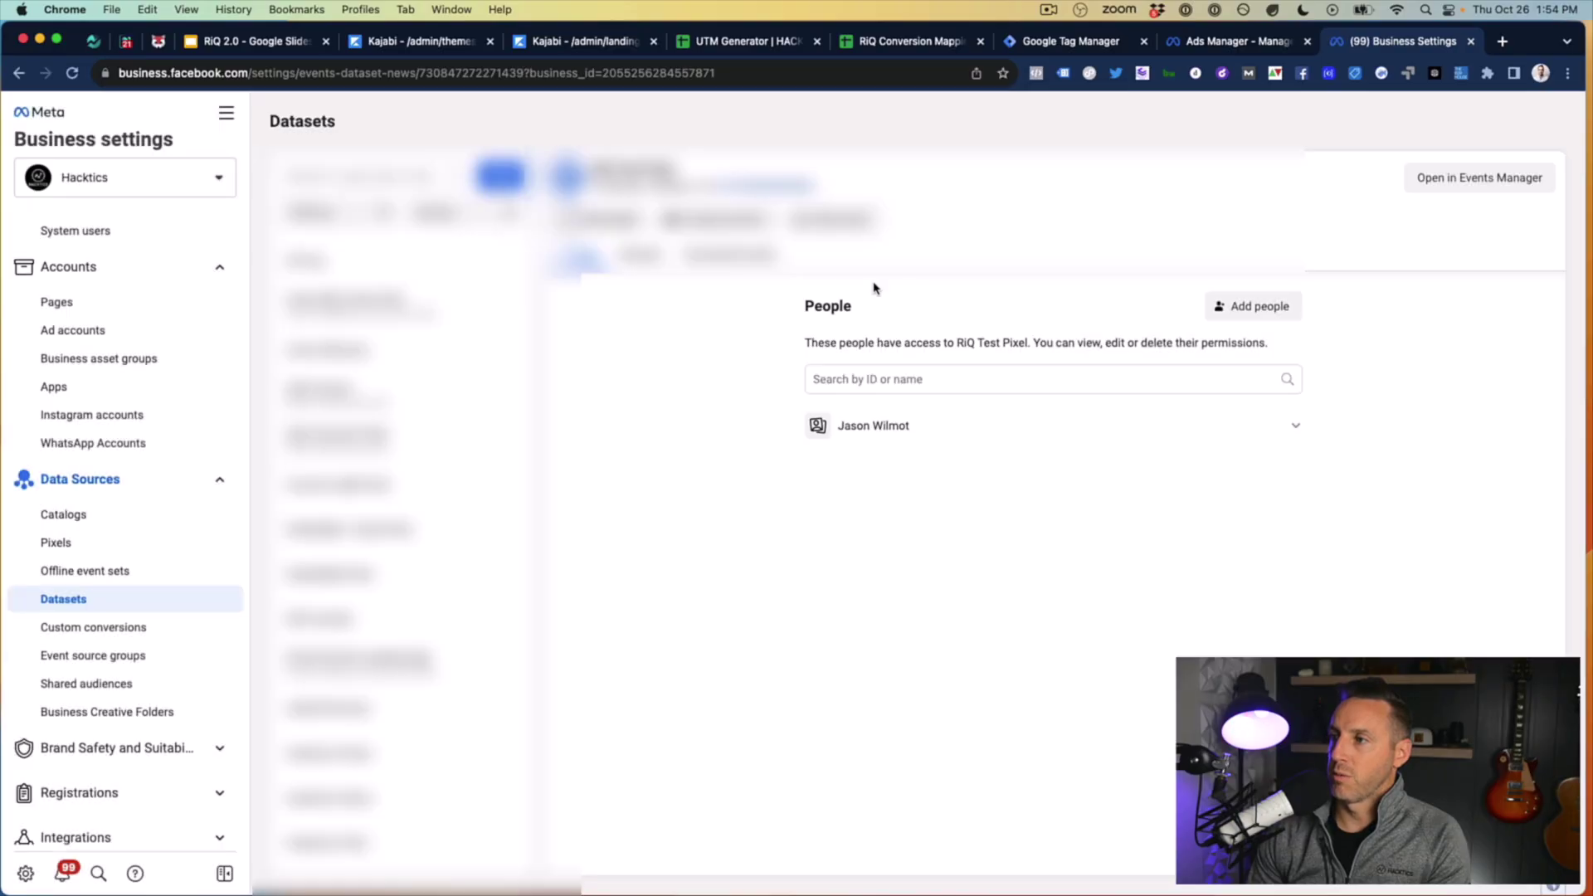
Step: Connect the HACKTICS 1 ad account to the RiQ Test Pixel dataset as an asset
left_click(767, 264)
left_click(1253, 306)
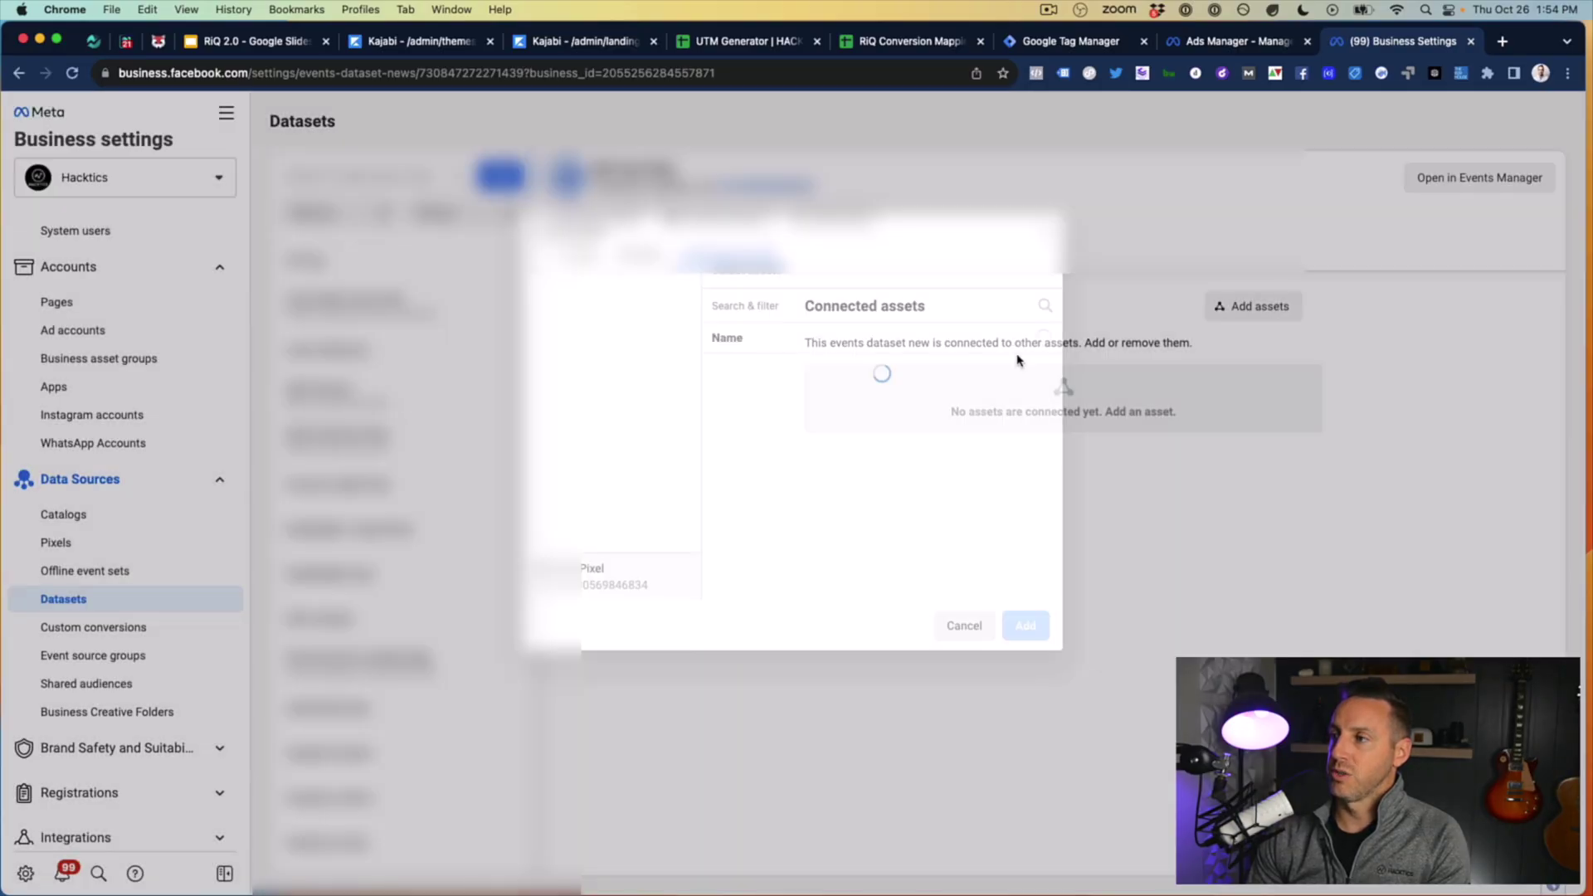
scroll(879, 538, "down", 5)
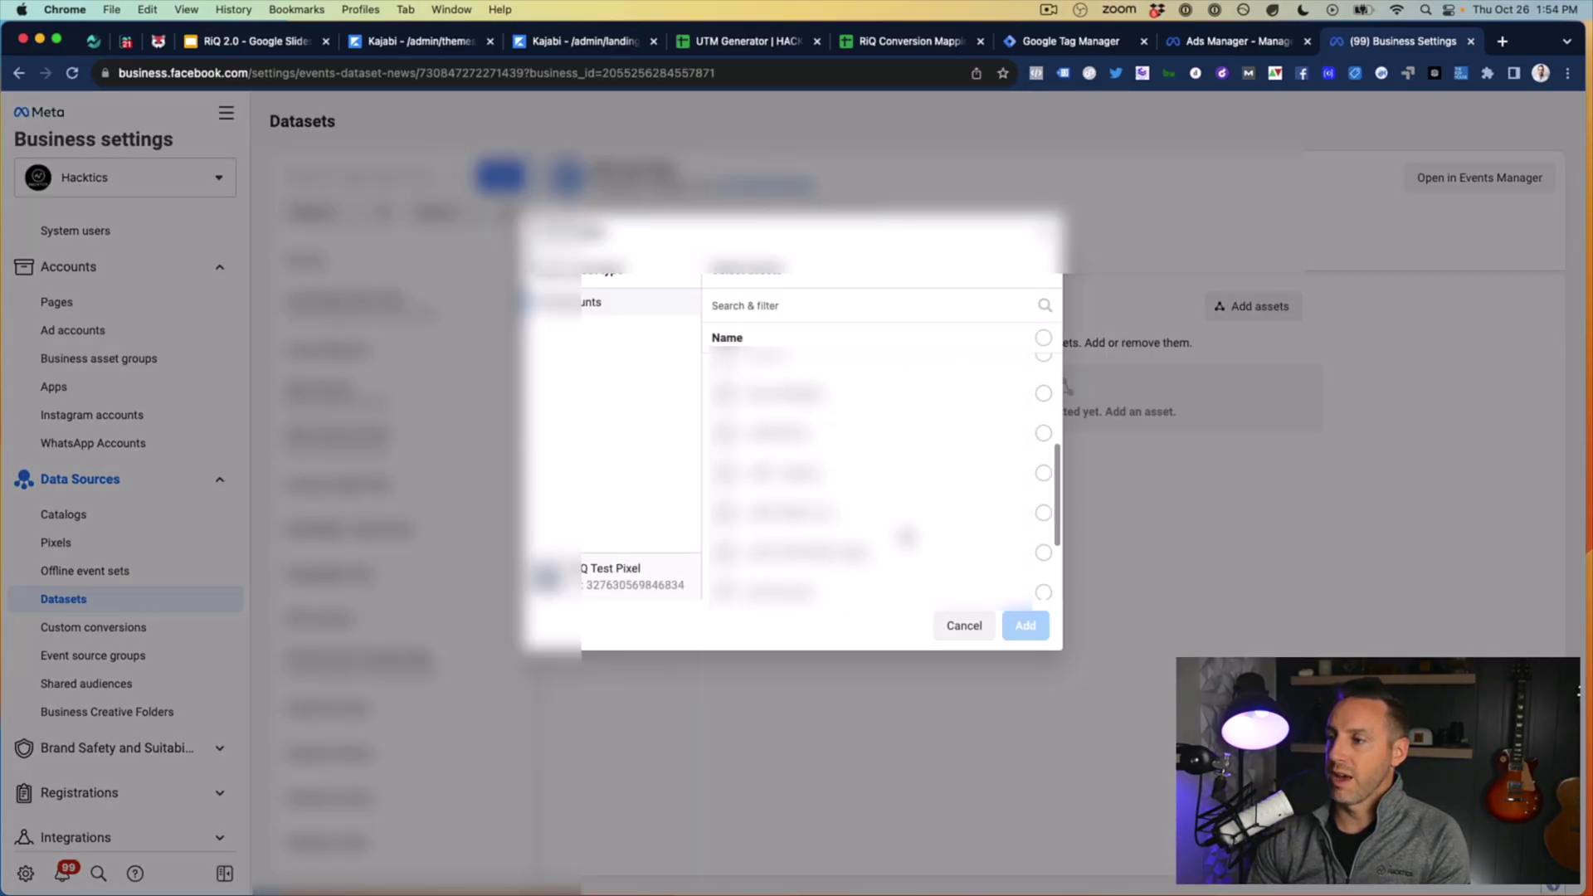
left_click(1043, 433)
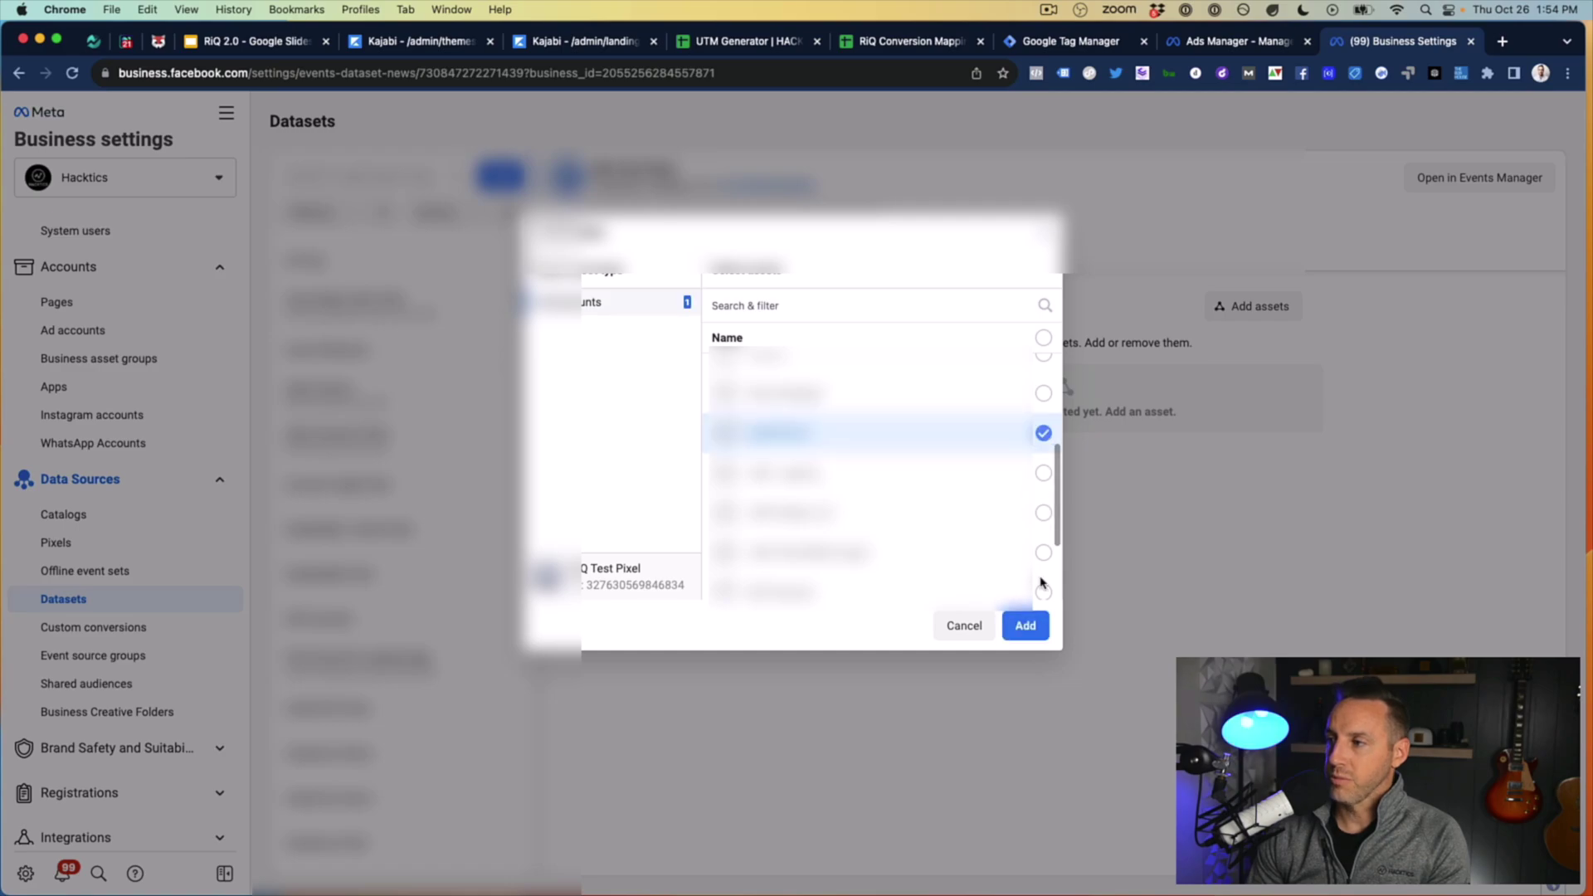
left_click(1028, 618)
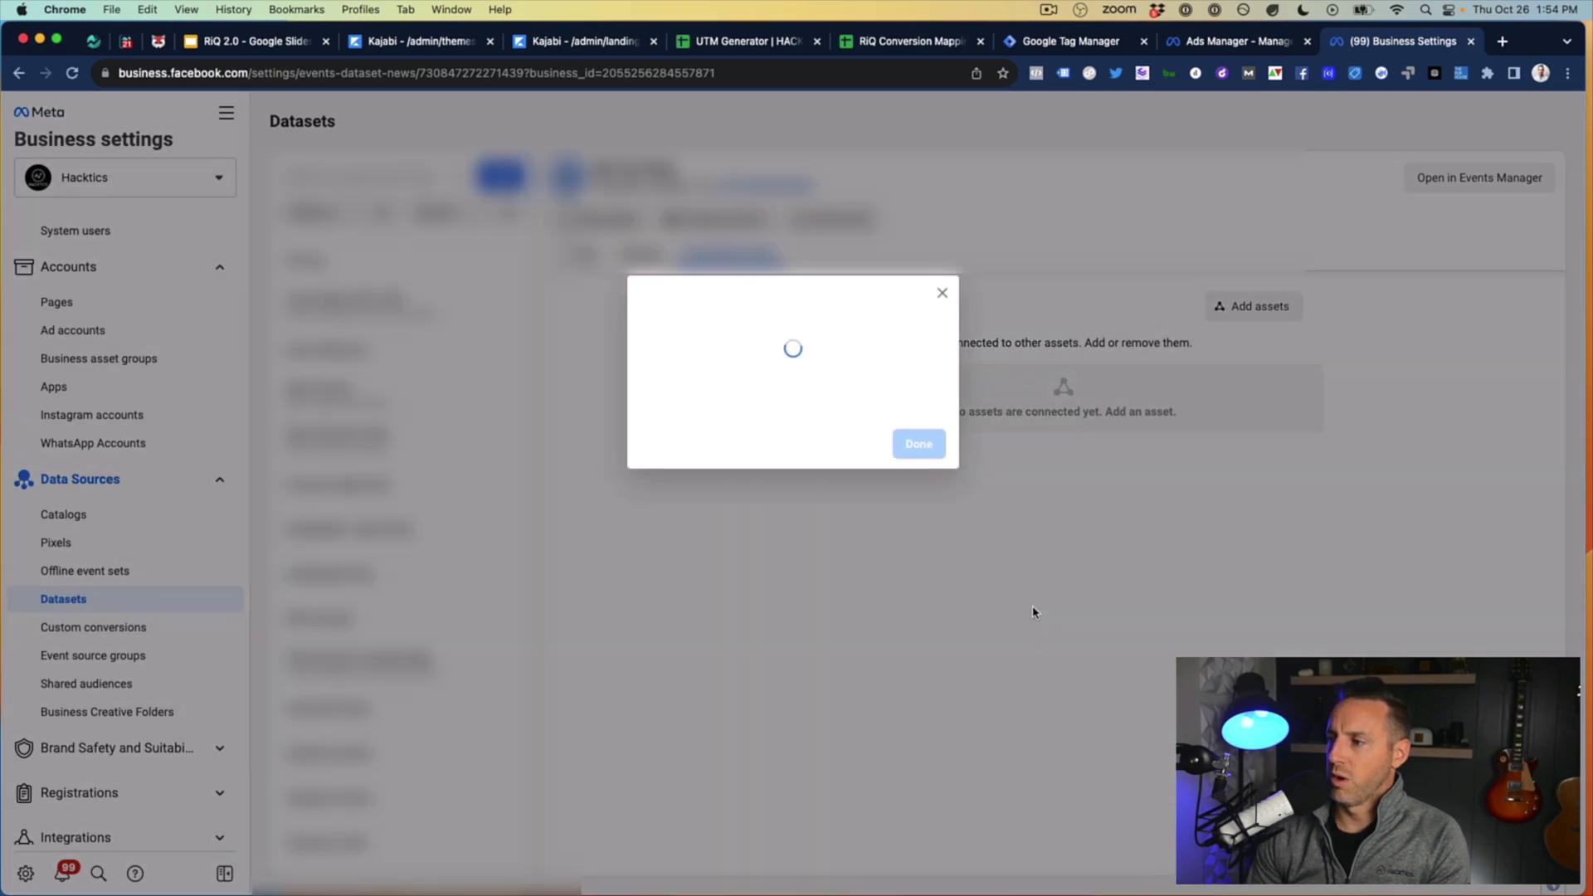
left_click(928, 433)
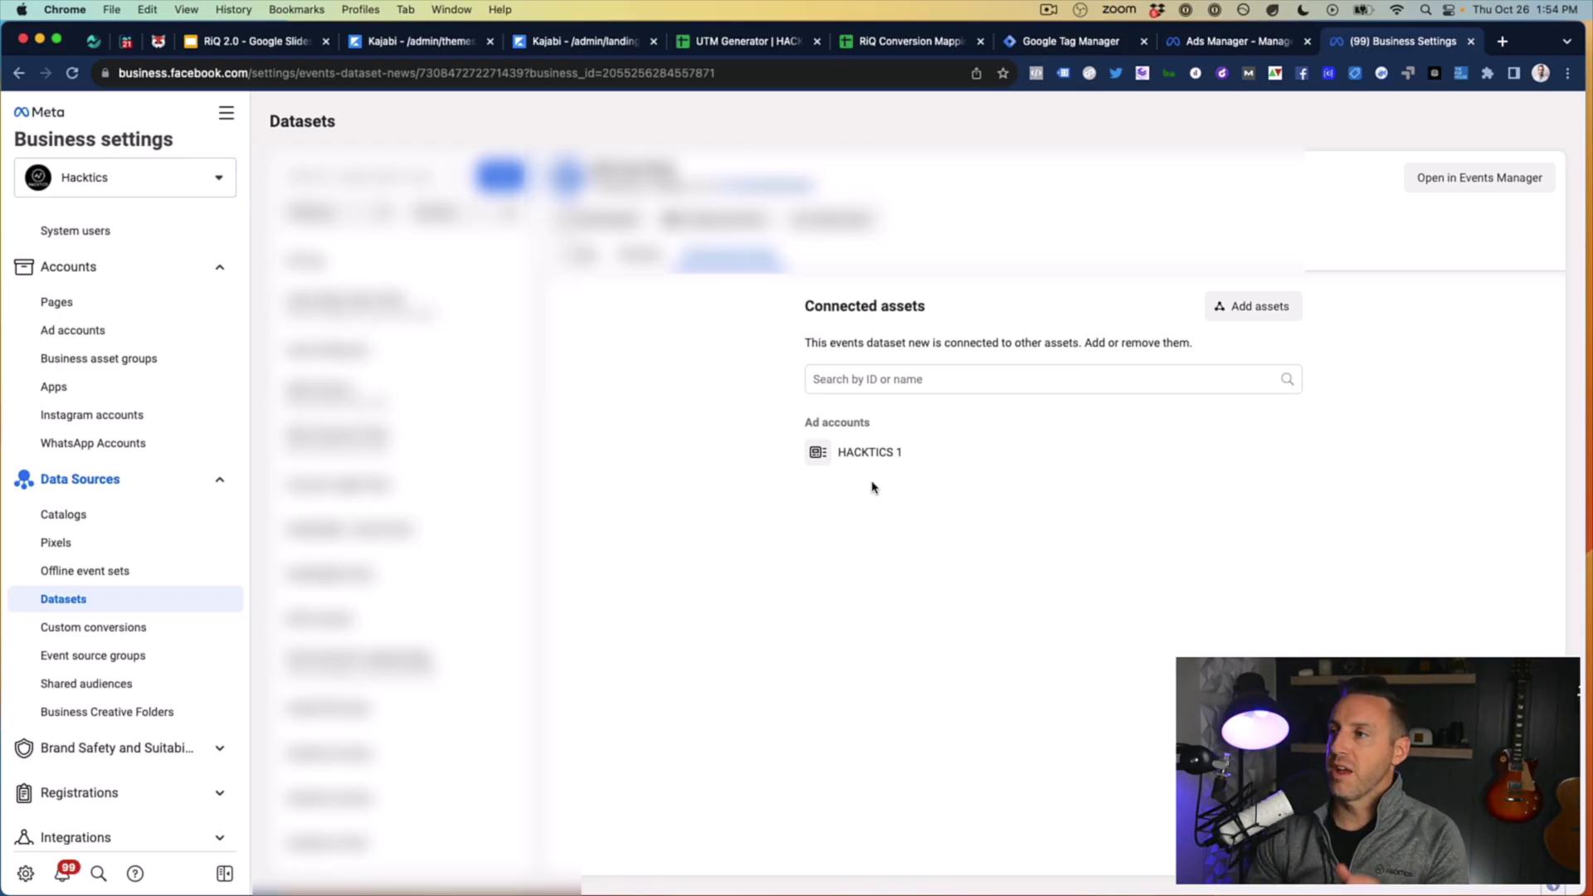
Step: In the dataset's Events Manager settings, turn on Automatic Website Matching and show its customer information parameters
left_click(1472, 181)
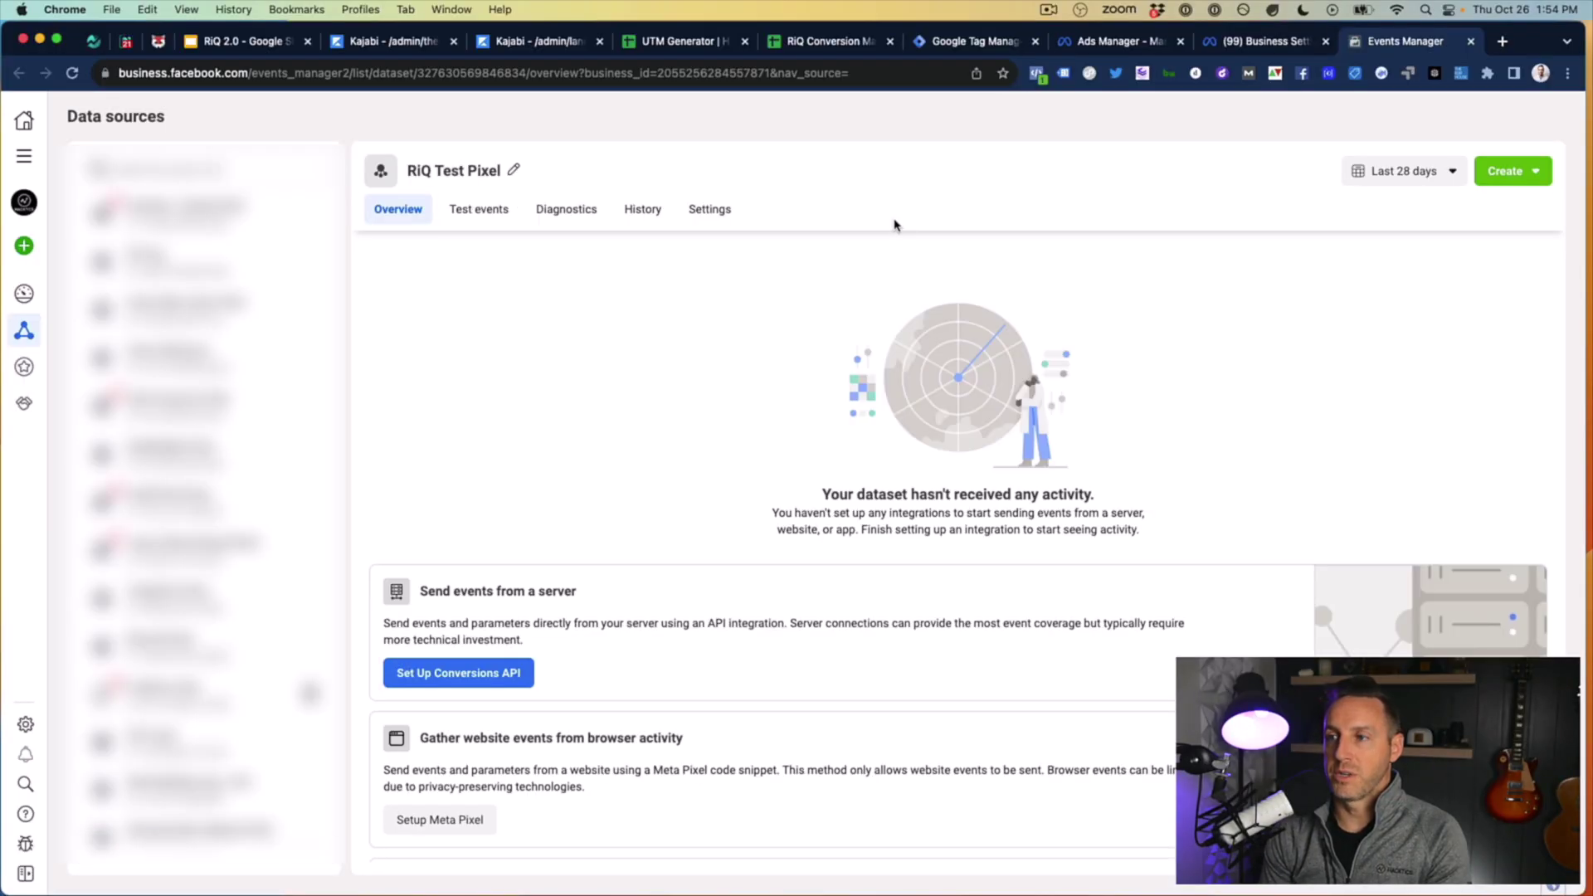
left_click(700, 211)
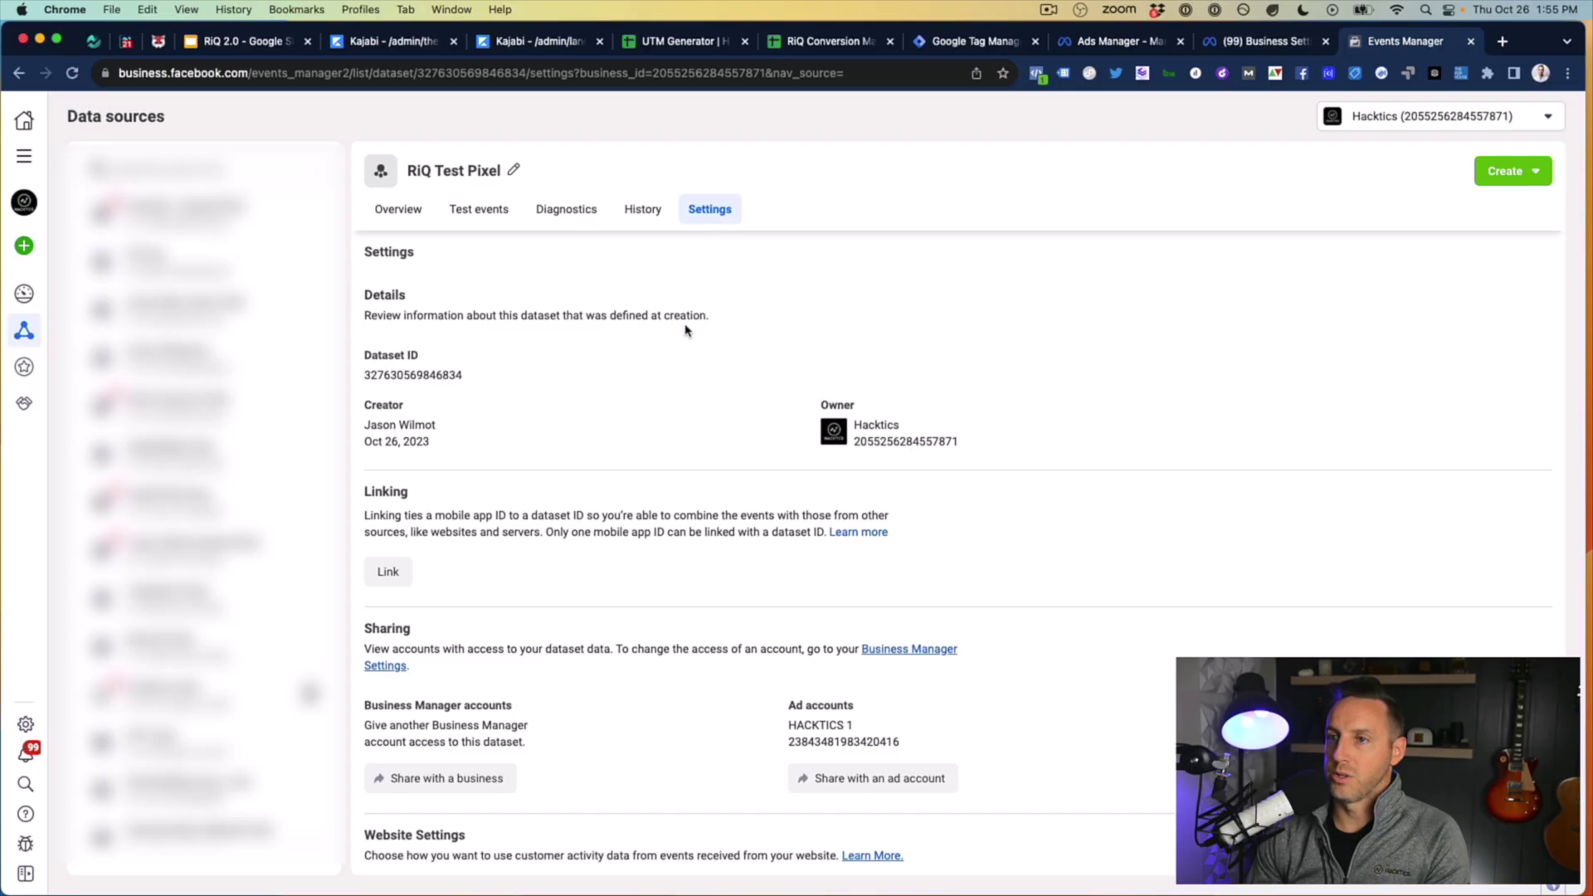
scroll(686, 329, "down", 6)
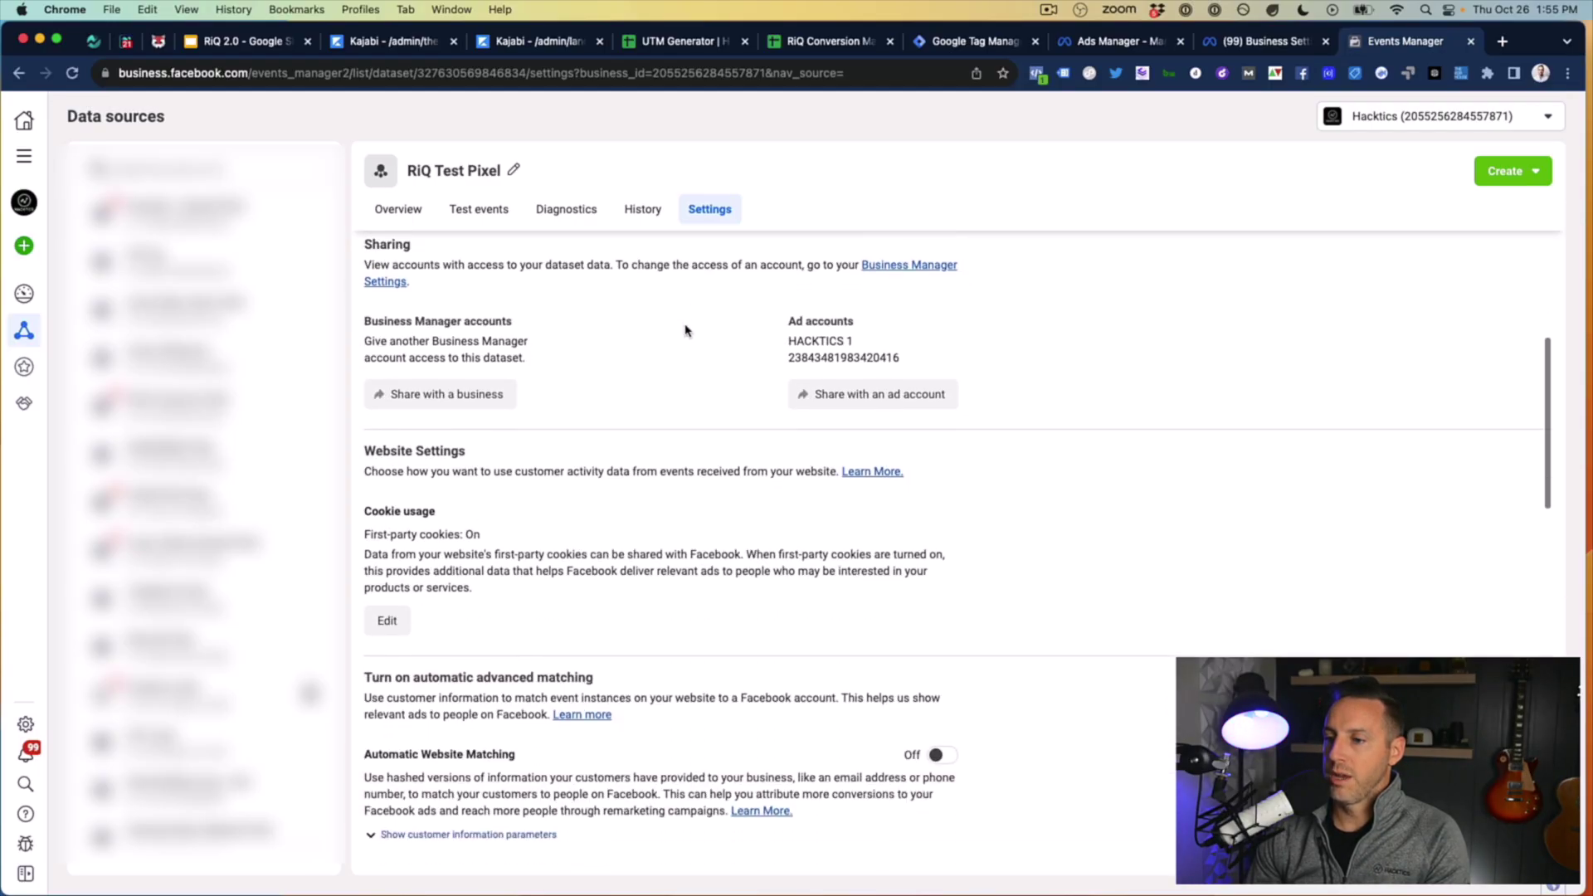
scroll(685, 329, "down", 2)
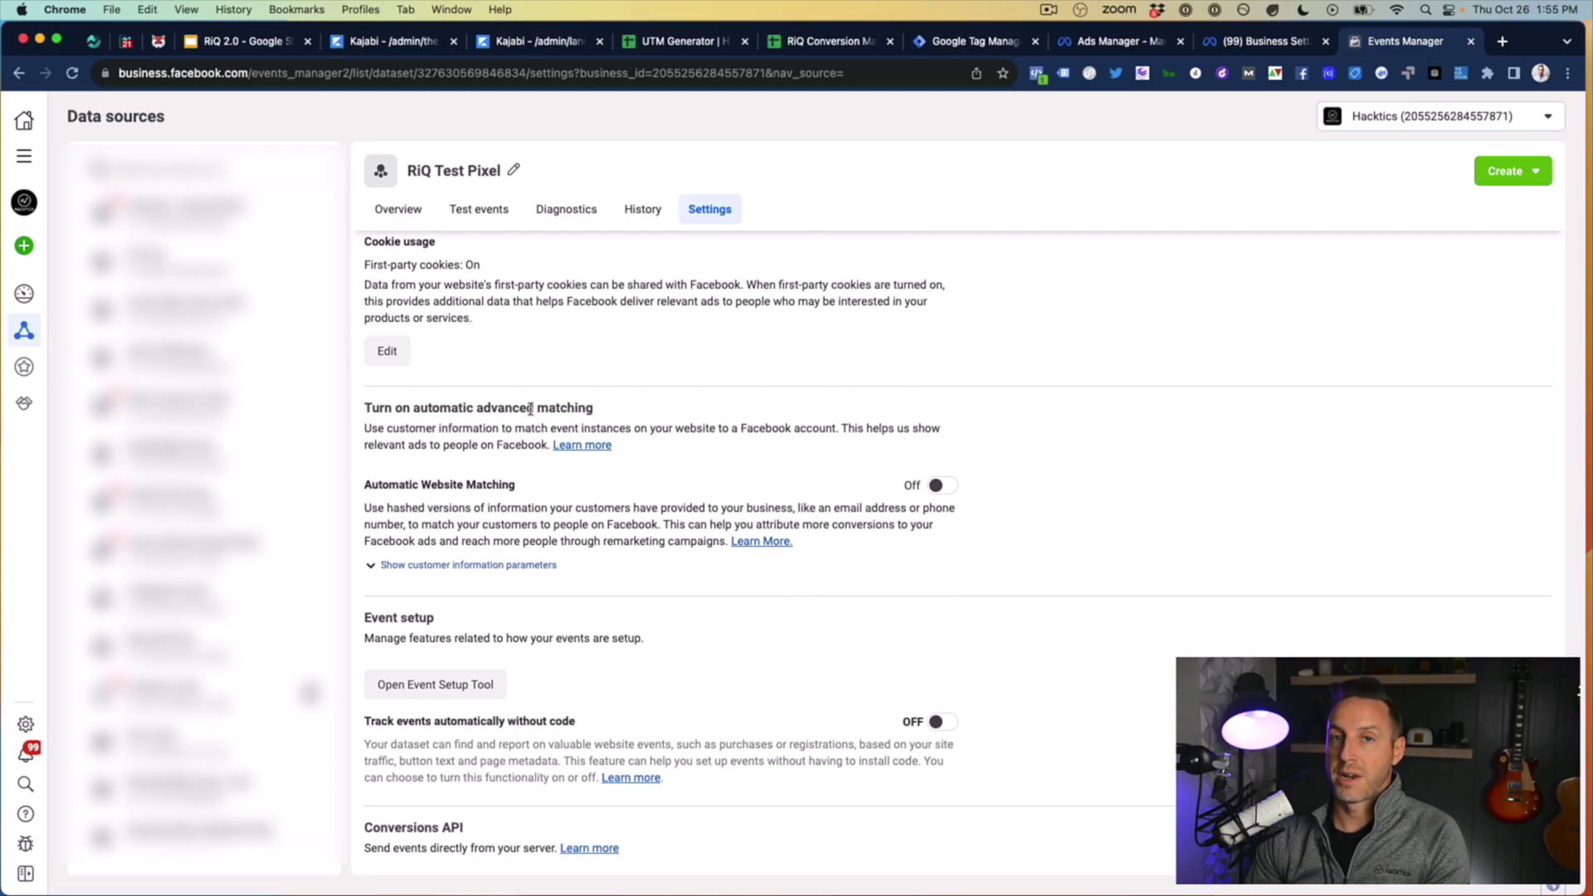
left_click(943, 486)
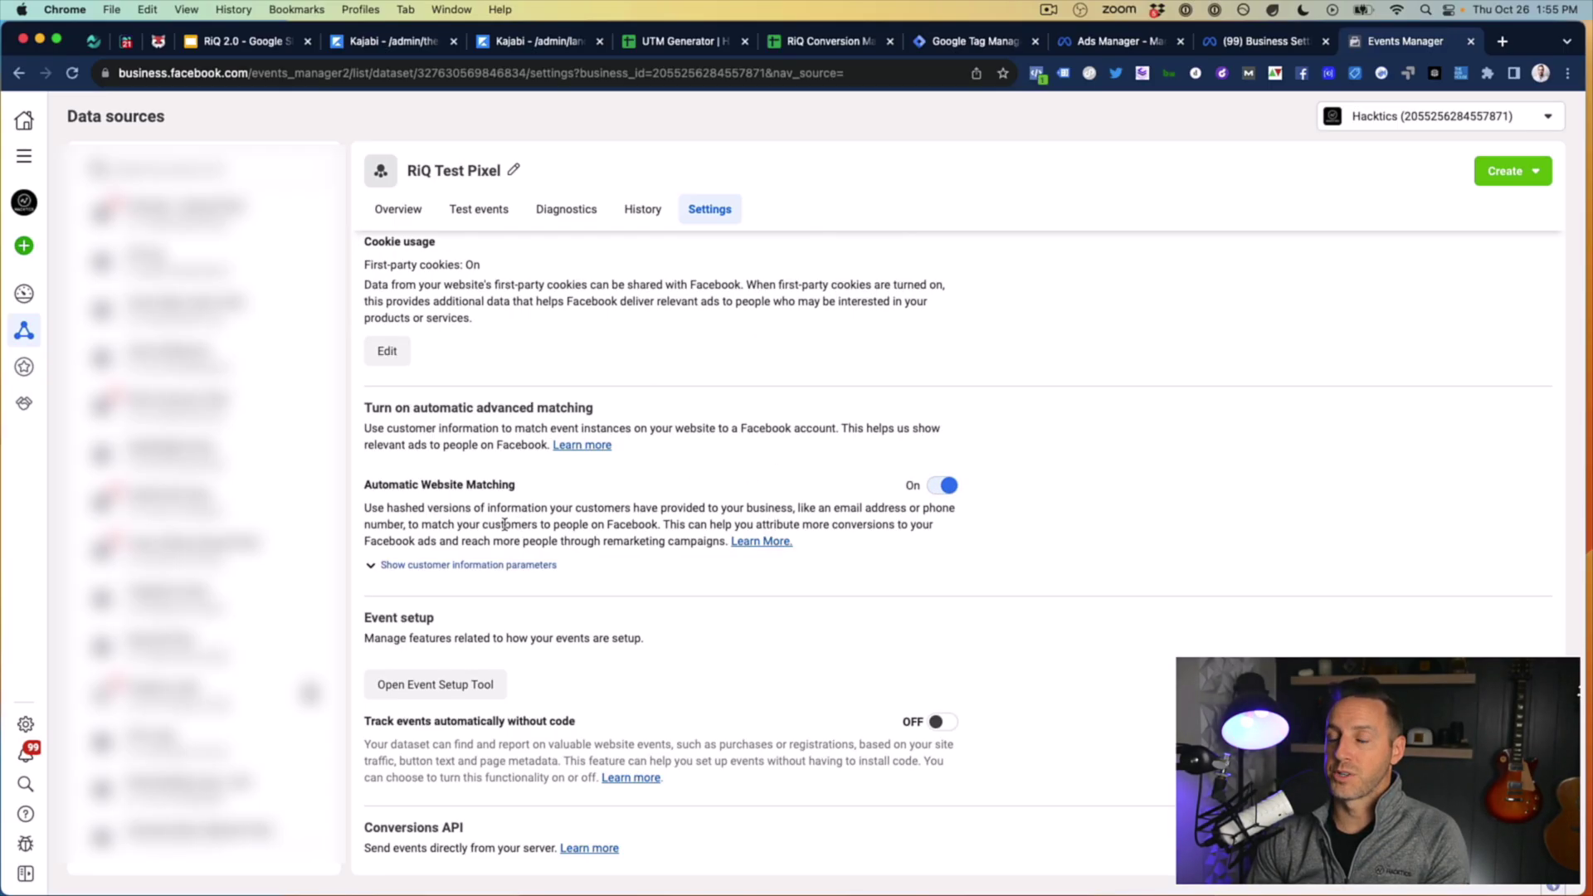
left_click(371, 566)
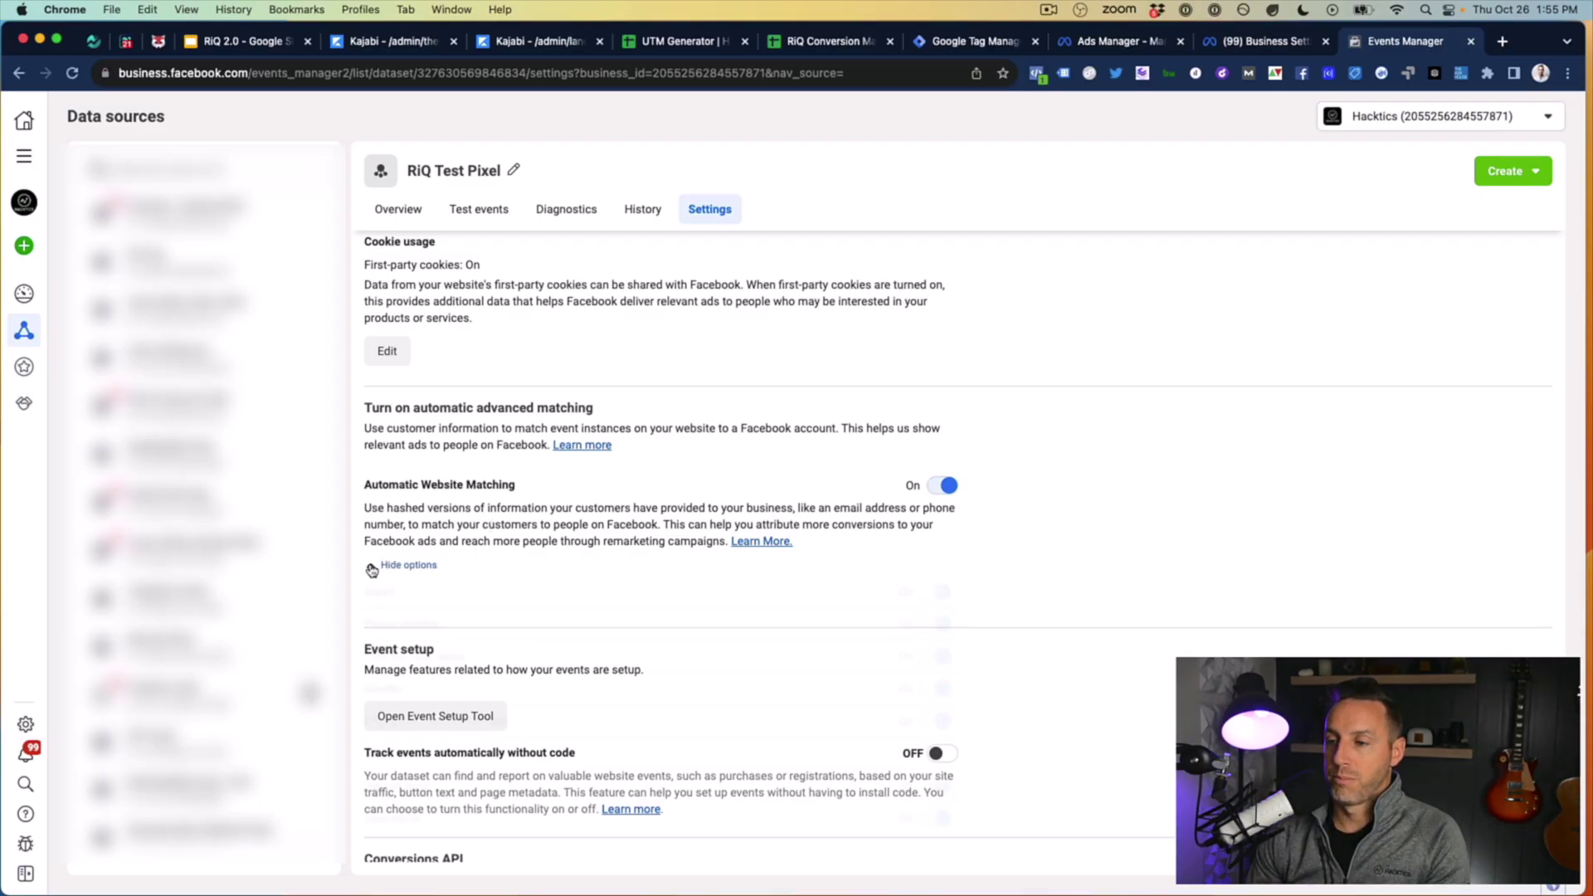
scroll(463, 556, "down", 3)
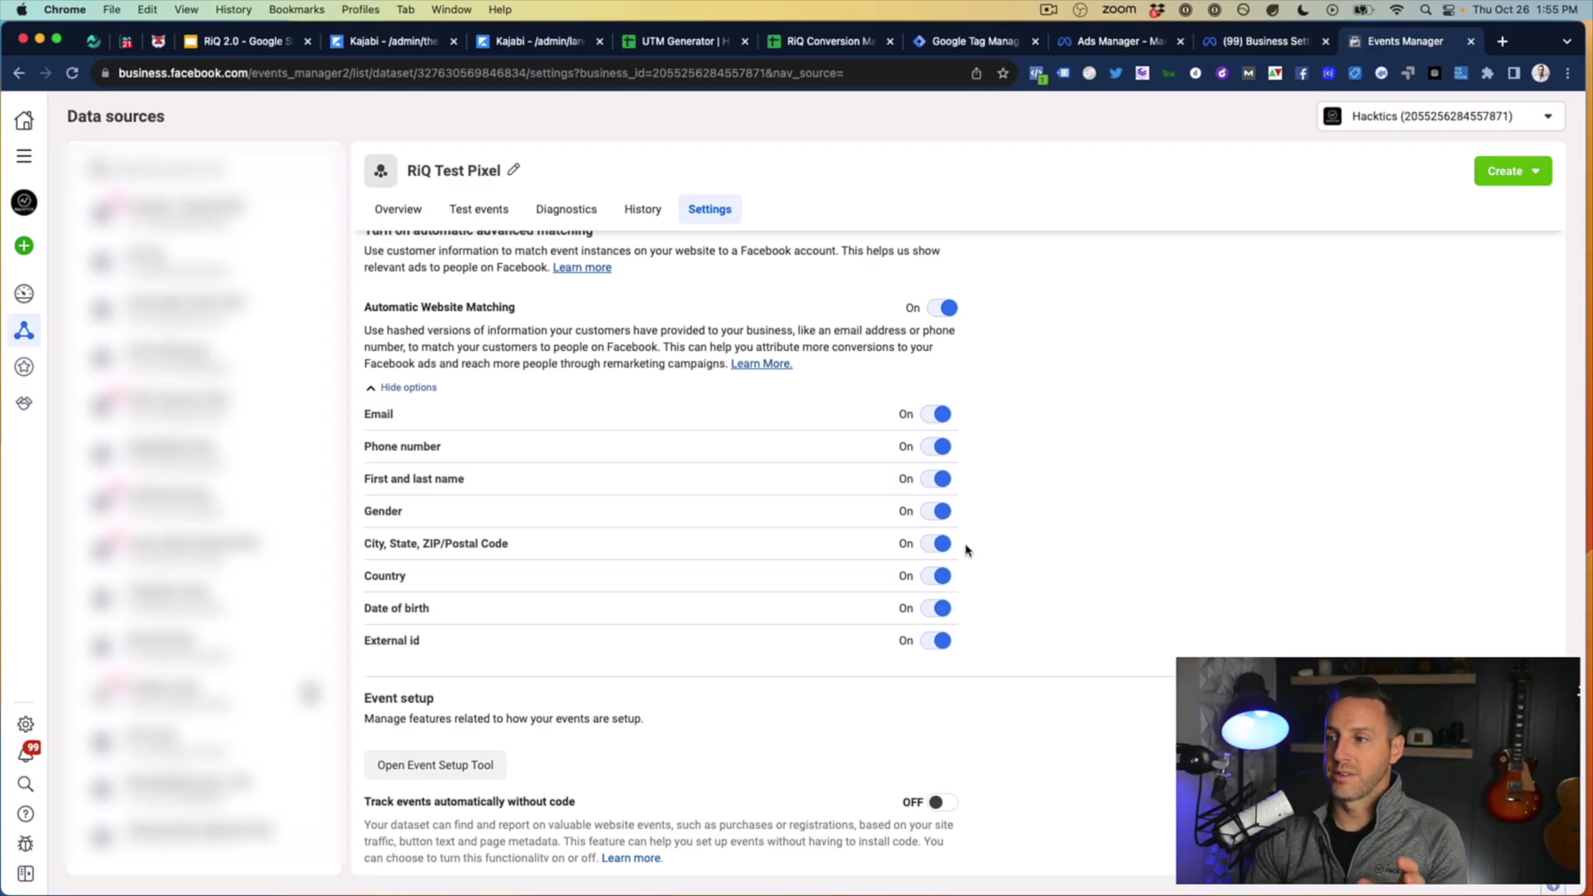
Step: Switch Automatic Website Matching off and back on, with its customer information parameters expanded
left_click(407, 387)
left_click(942, 308)
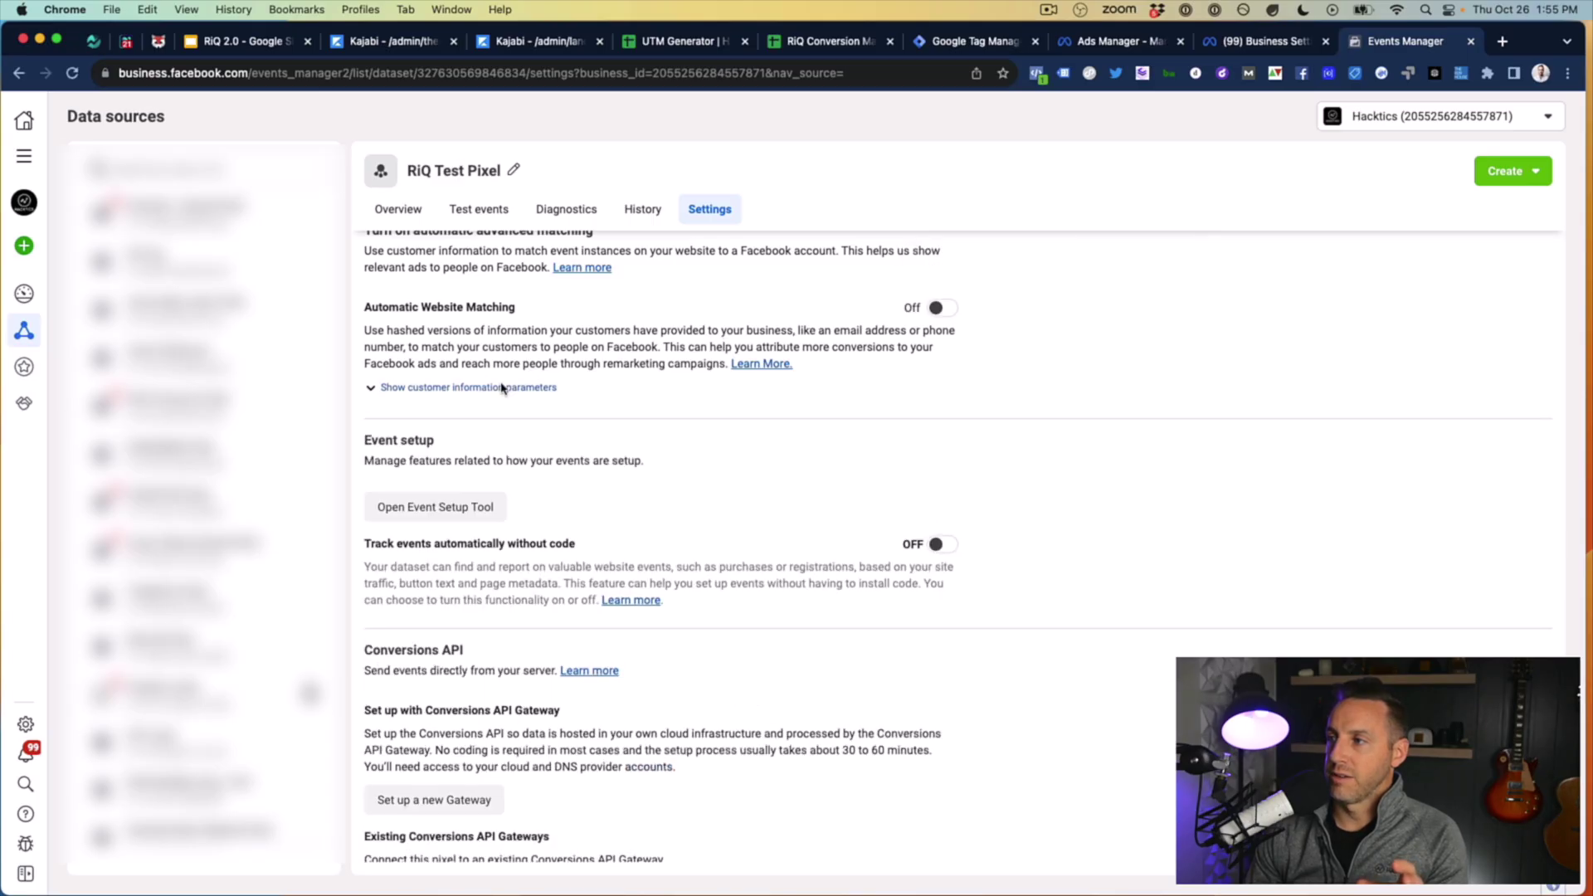
left_click(369, 387)
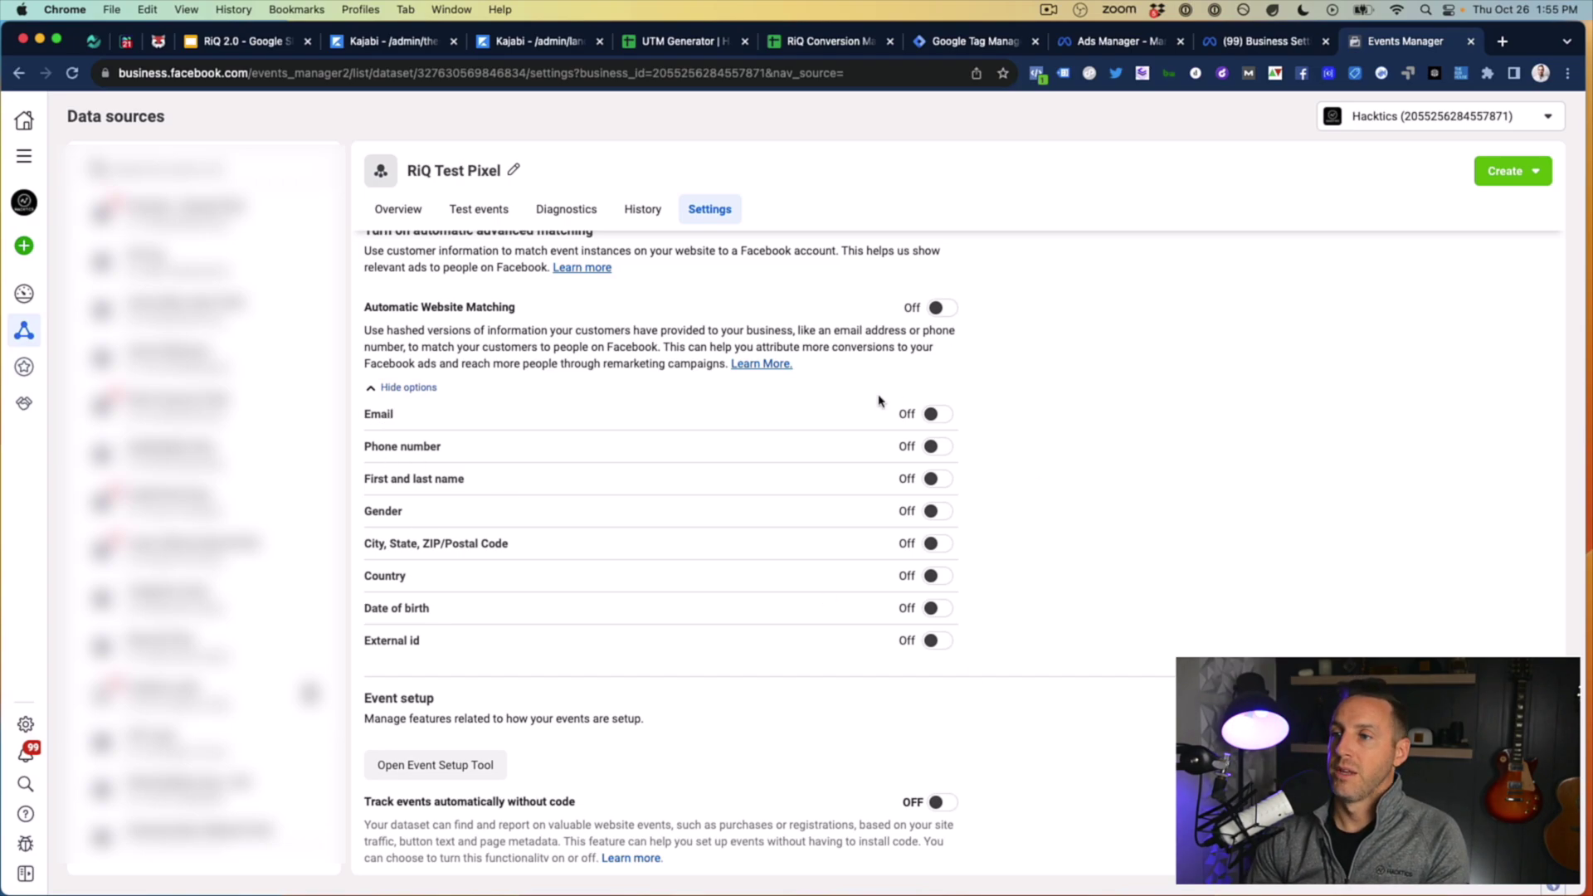
left_click(943, 307)
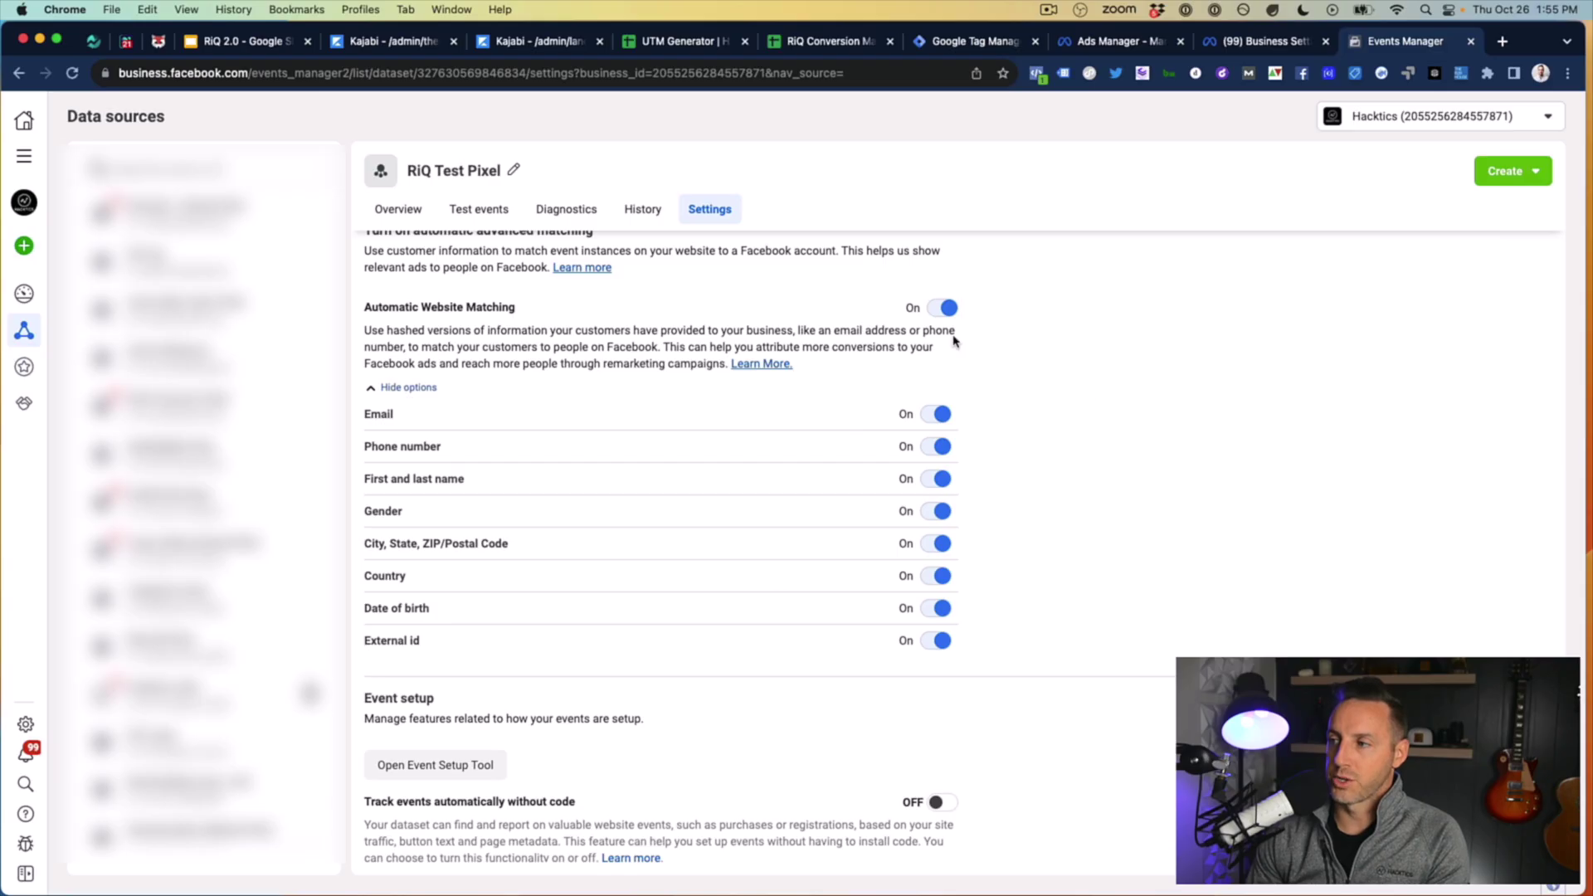
Step: Review the dataset ID, event setup, Conversions API setup options, and attribution and historical upload settings of RiQ Test Pixel
scroll(759, 456, "down", 5)
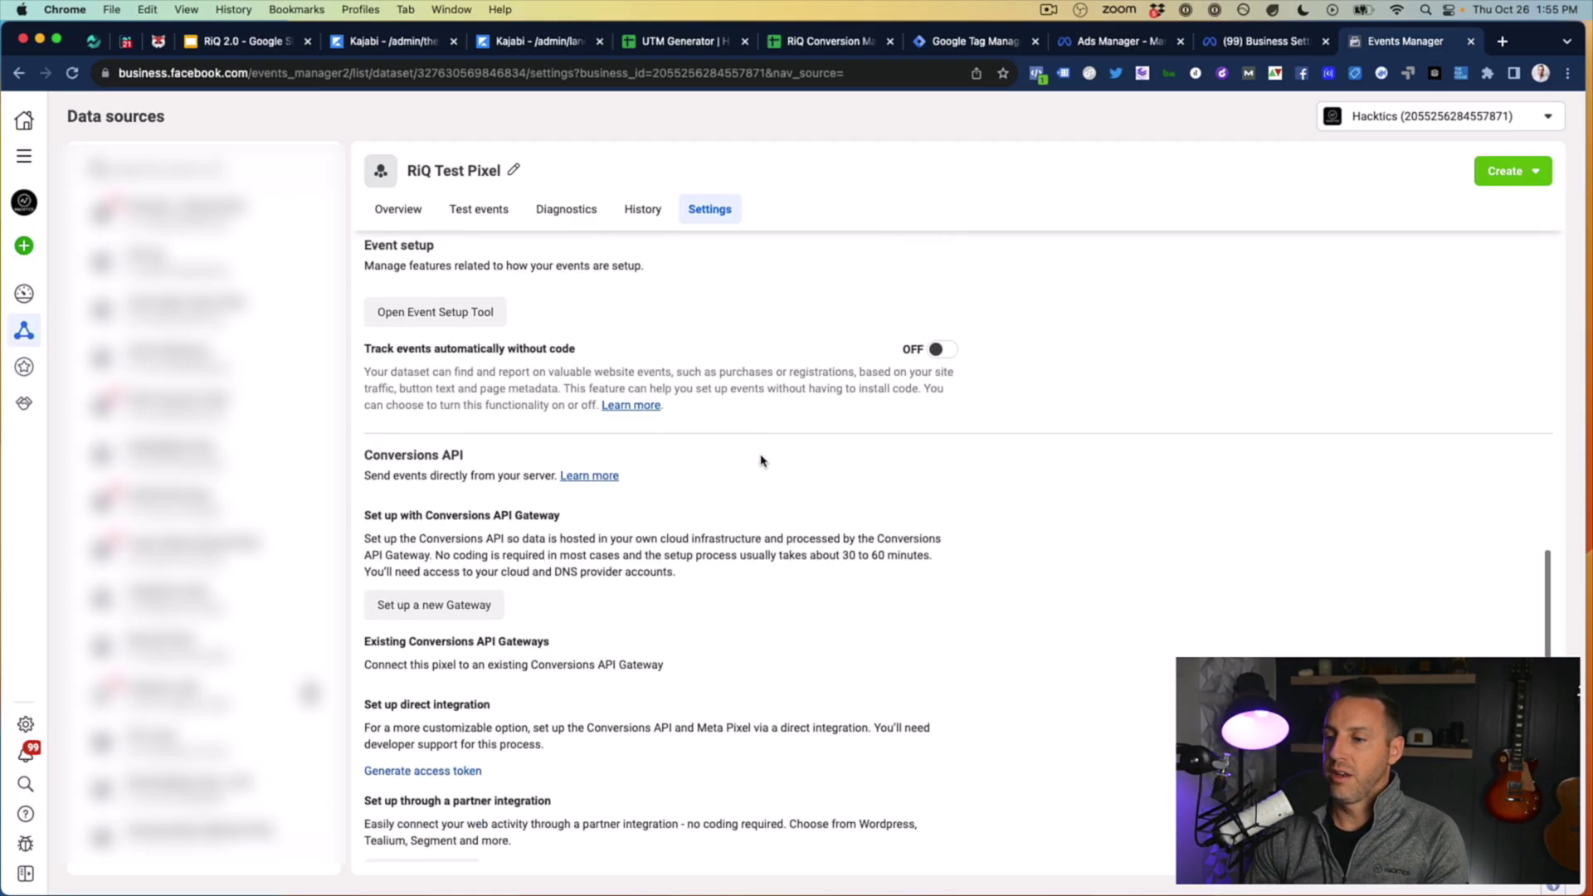
scroll(760, 461, "down", 1)
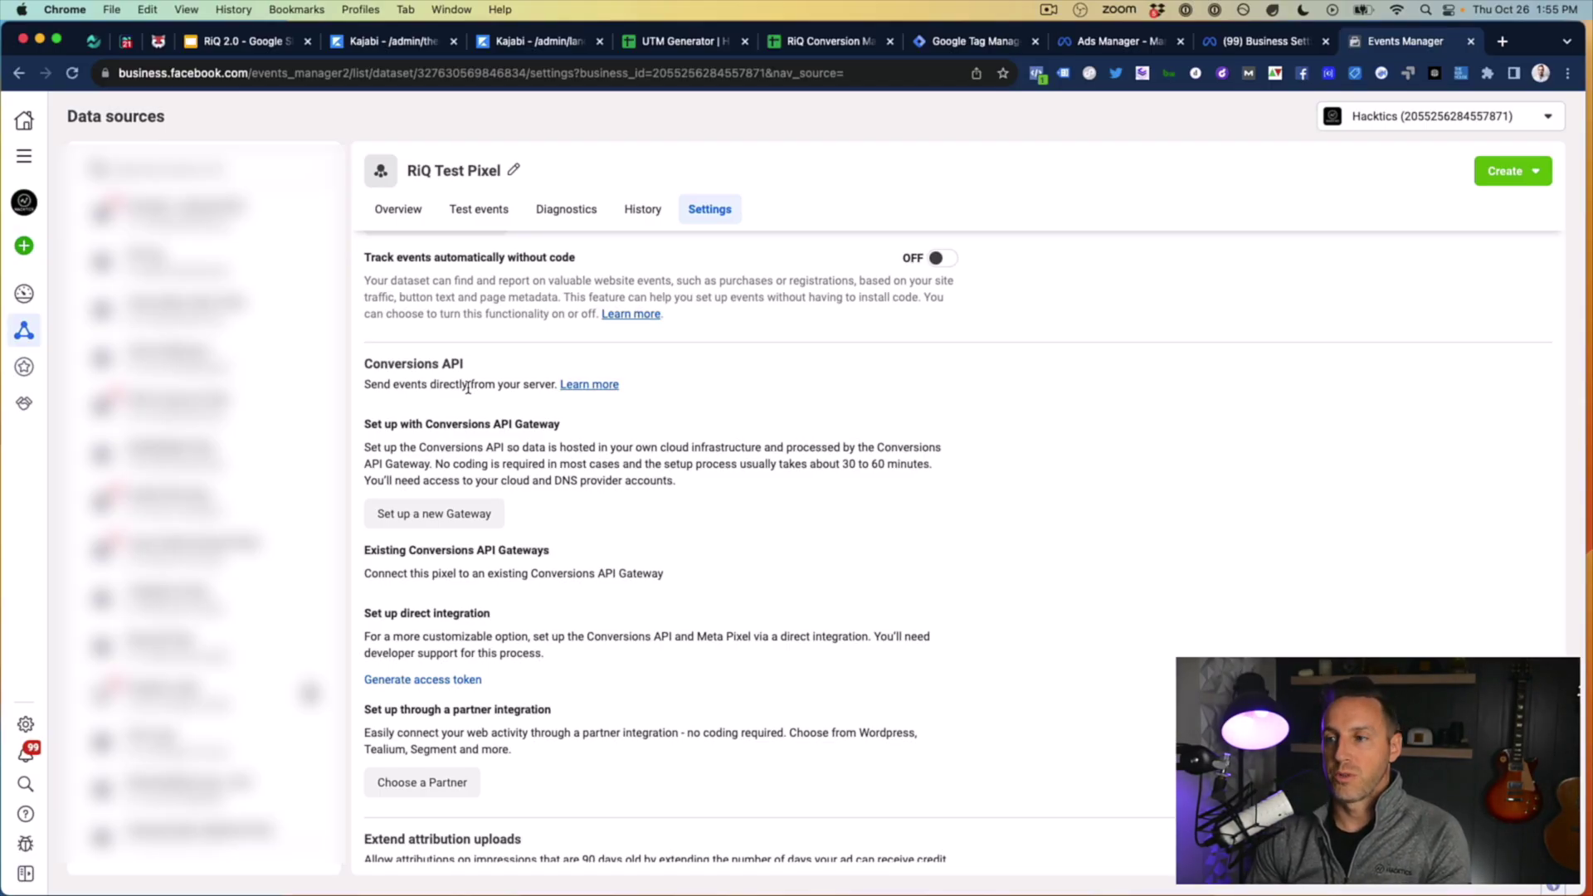
scroll(712, 407, "up", 5)
scroll(712, 406, "up", 10)
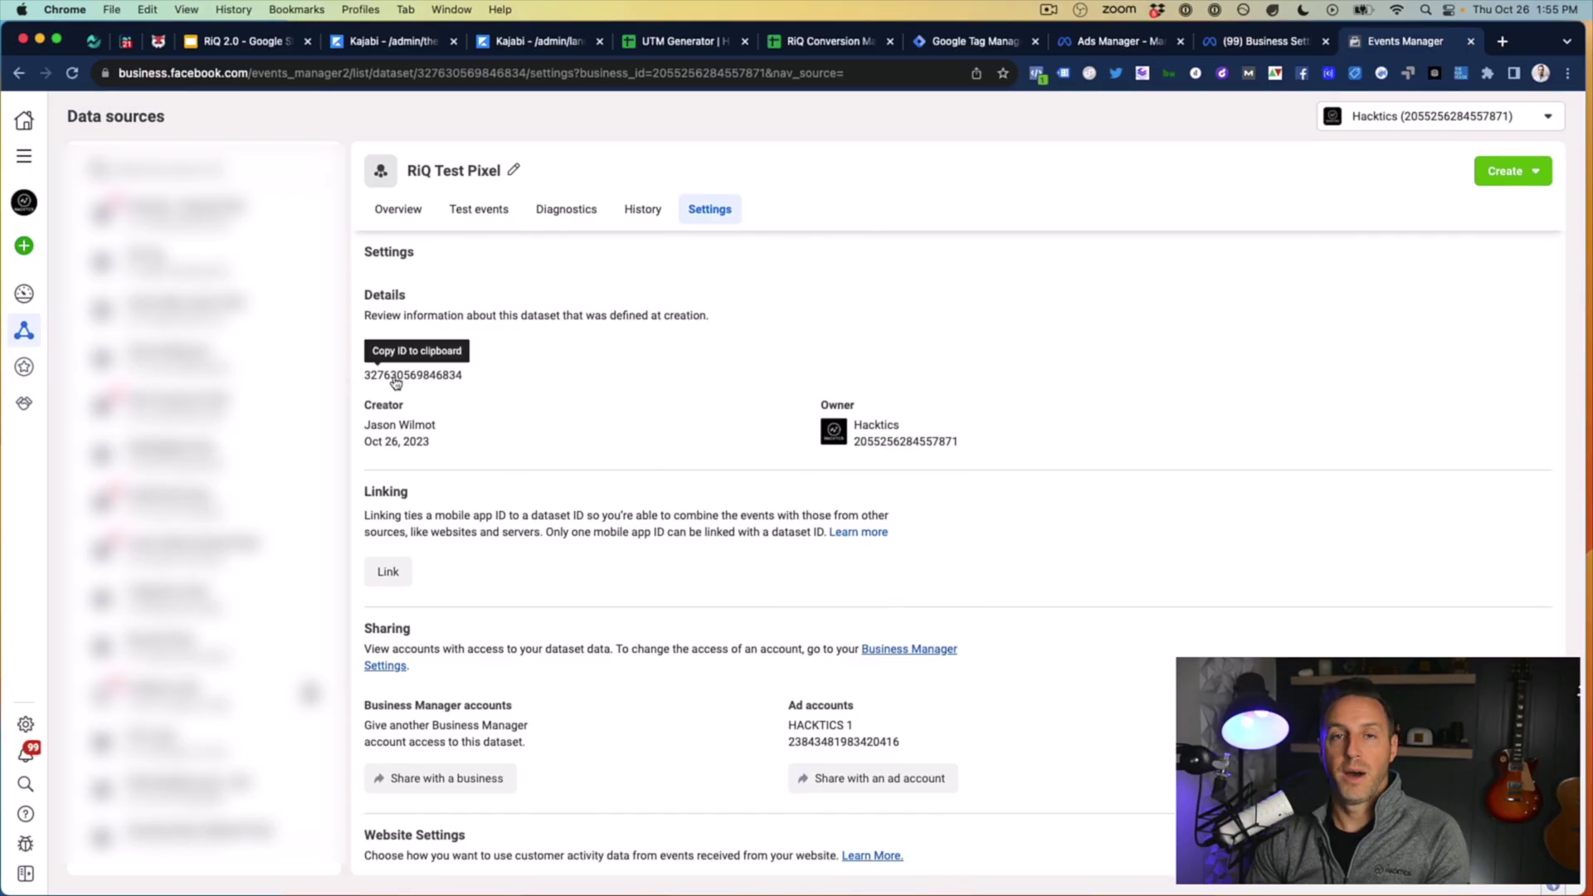
scroll(598, 384, "down", 10)
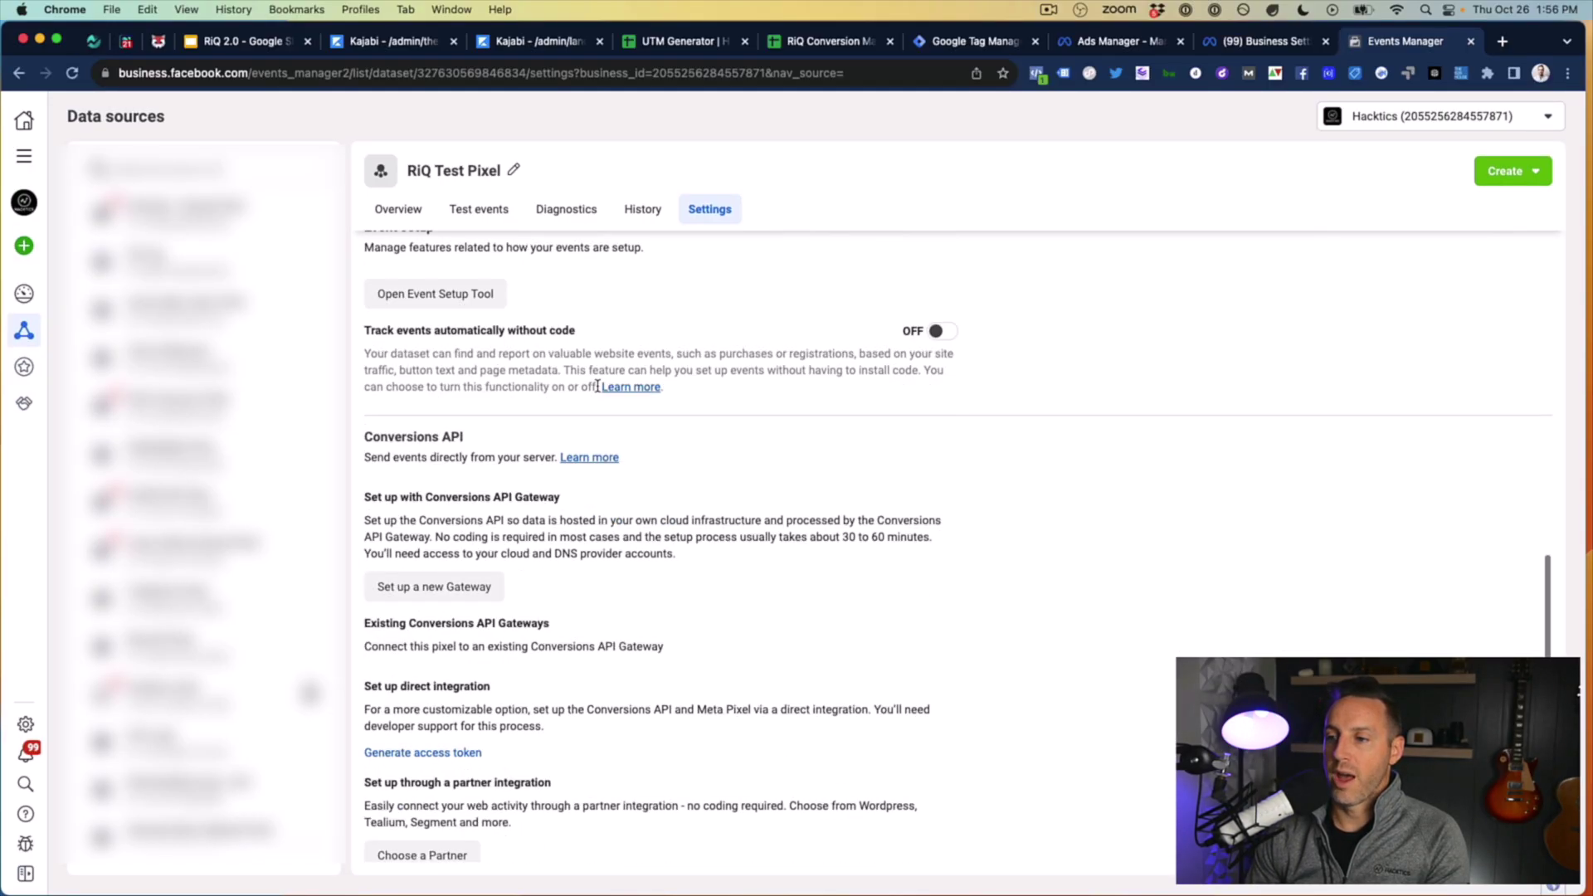
scroll(598, 386, "down", 5)
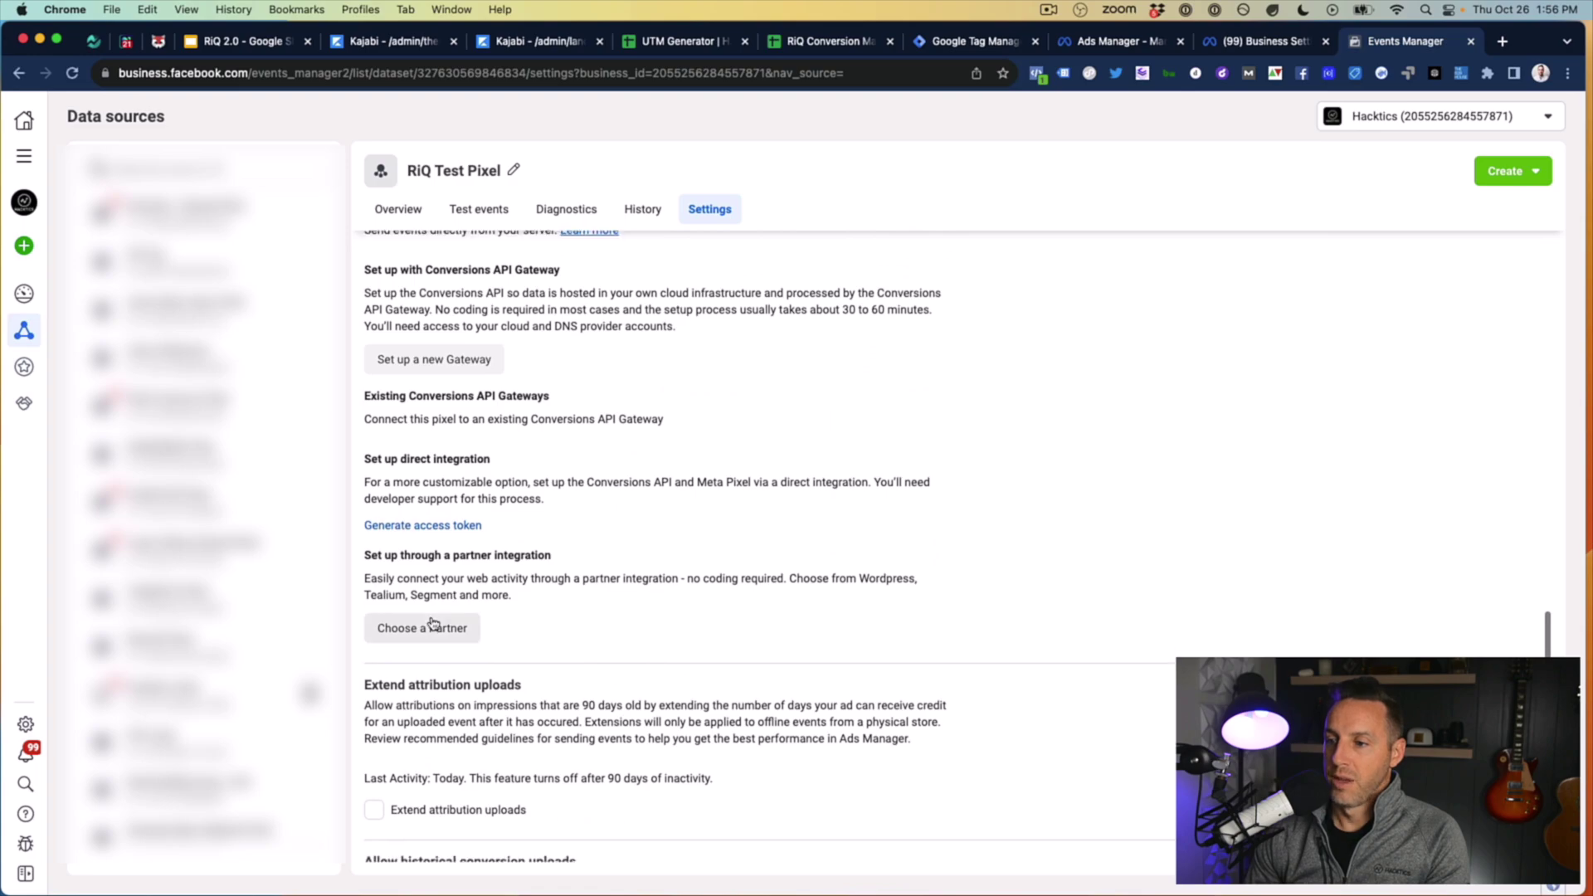
scroll(452, 437, "down", 5)
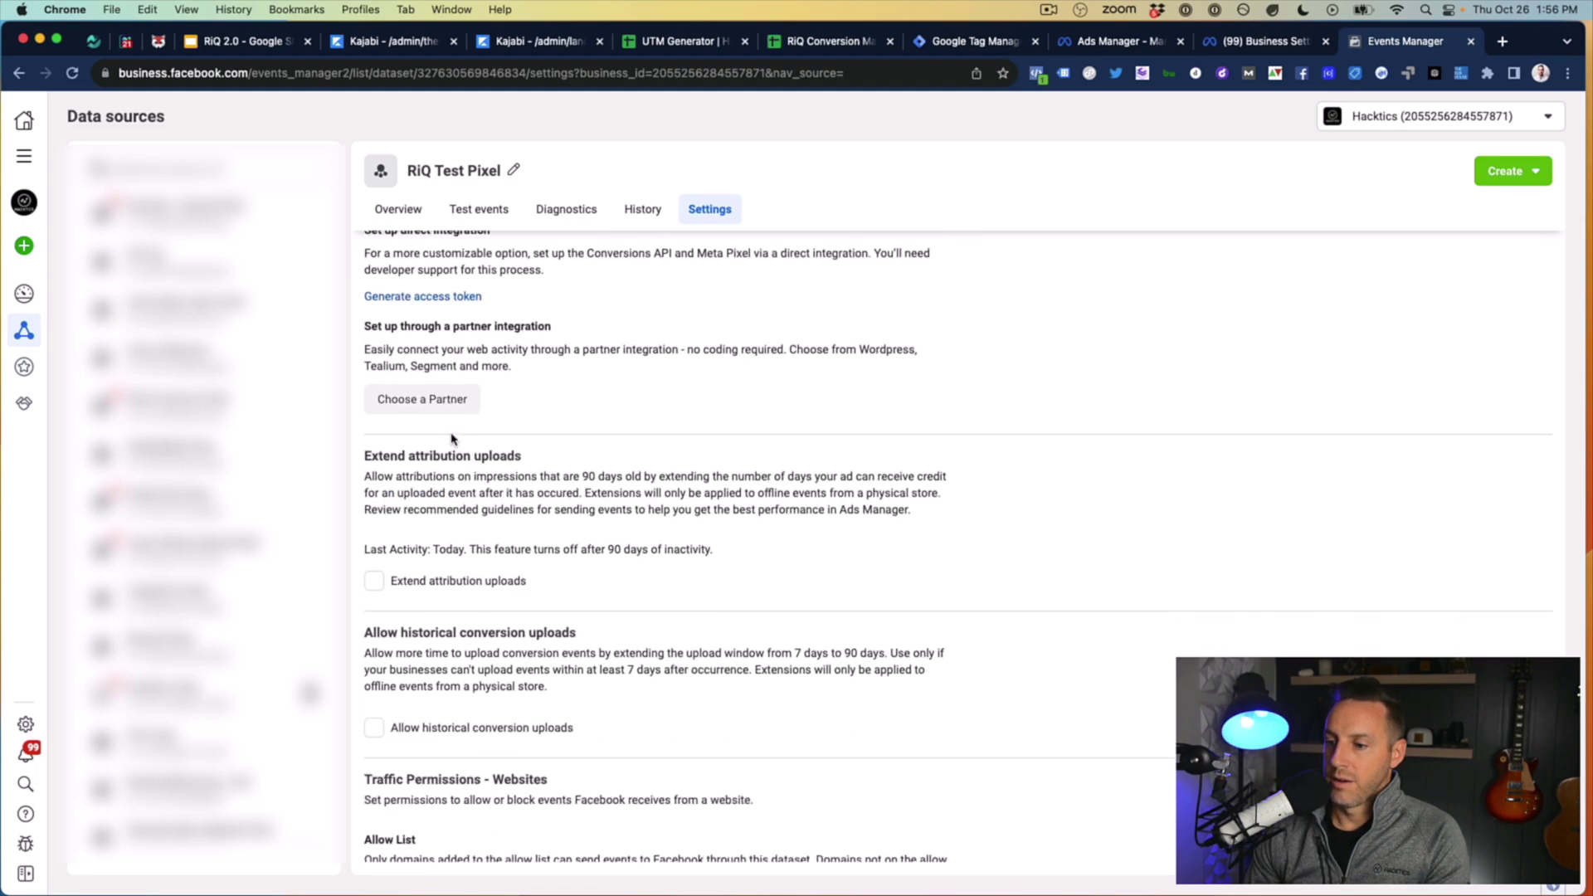
scroll(452, 437, "down", 3)
scroll(448, 448, "up", 10)
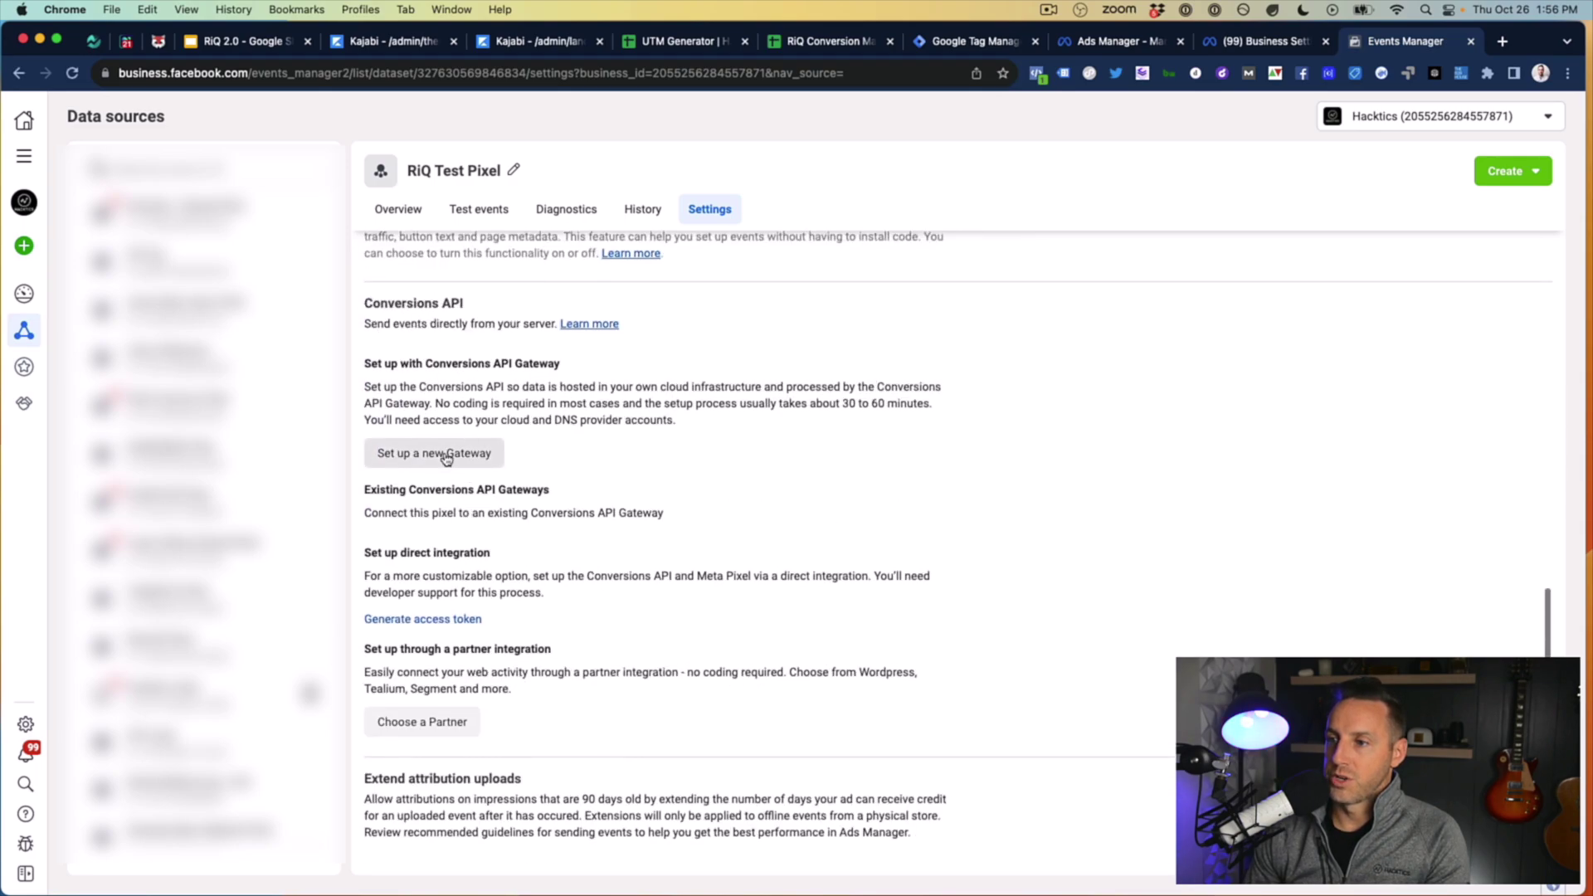
scroll(452, 454, "up", 2)
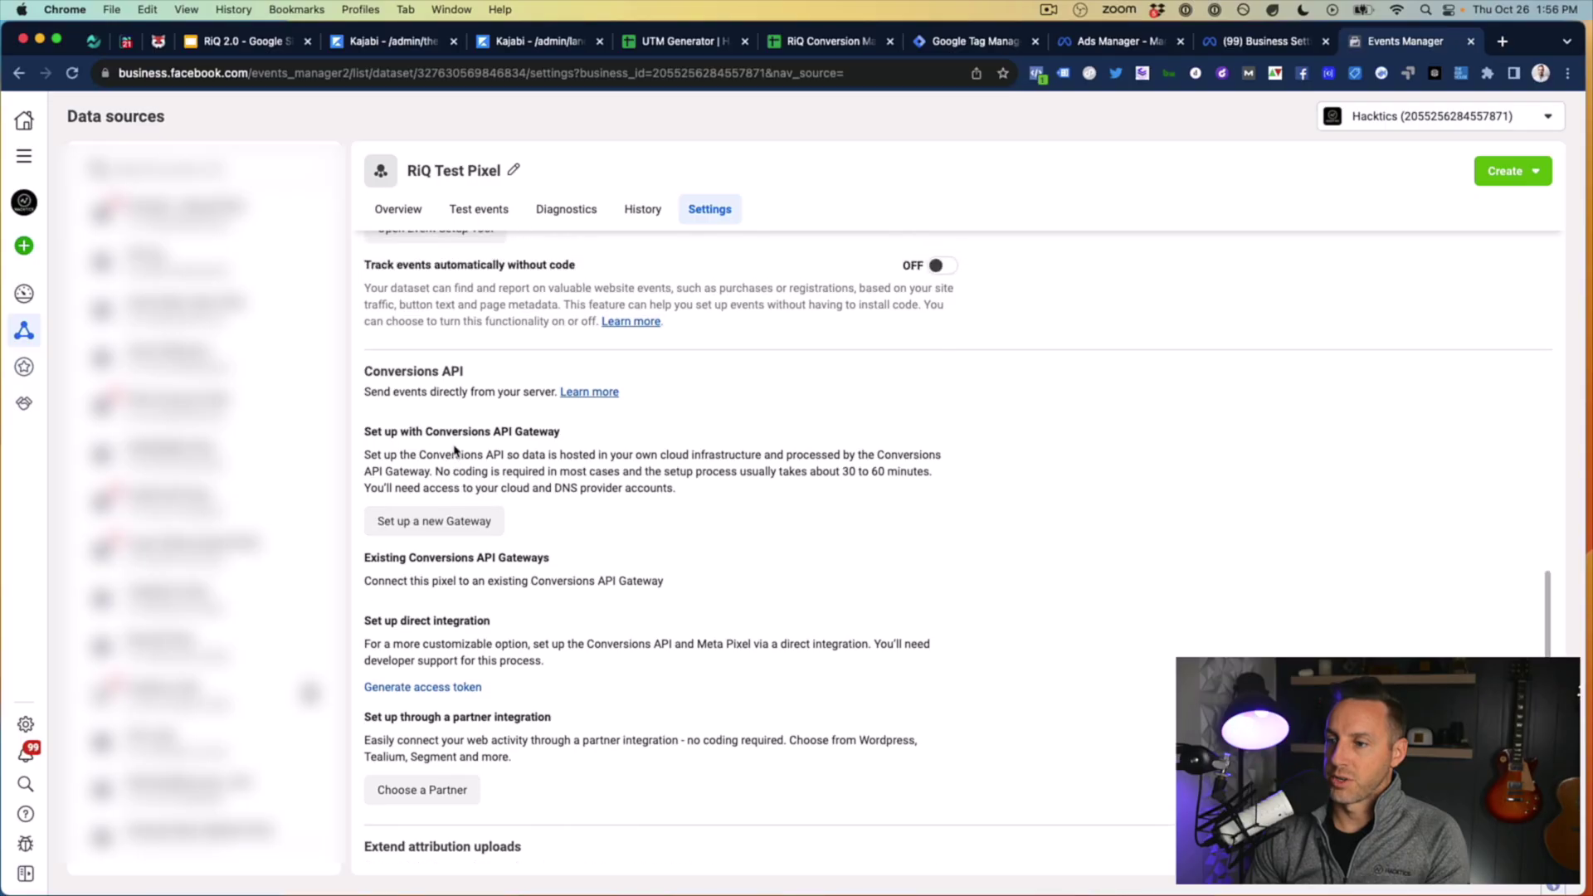
scroll(454, 450, "up", 1)
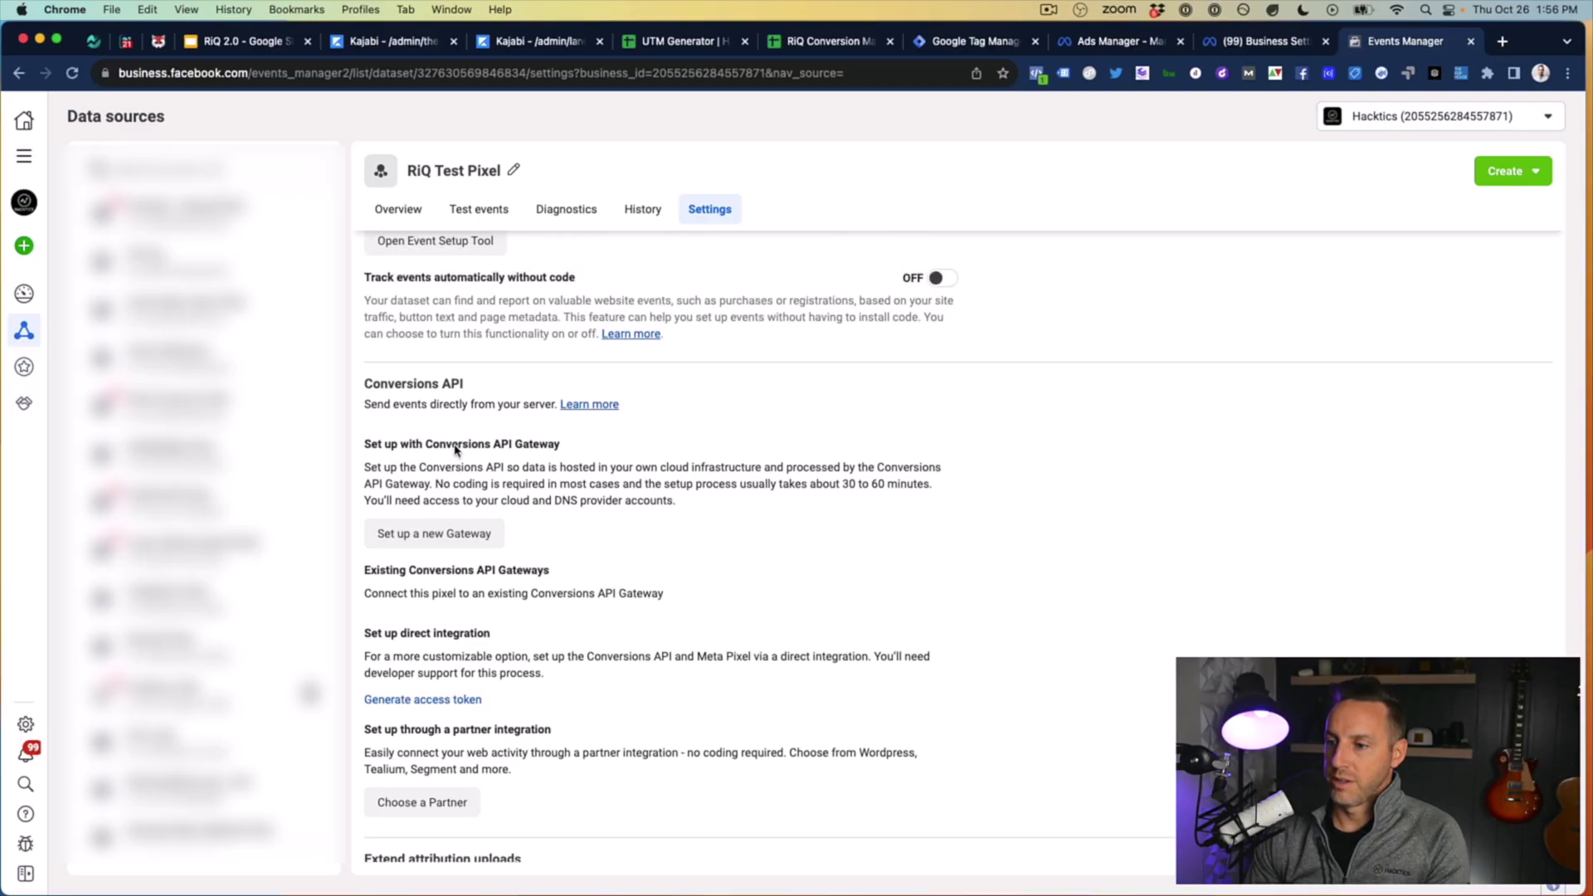
Step: Generate a Conversions API access token for direct integration in the RiQ Test Pixel settings
scroll(454, 449, "down", 2)
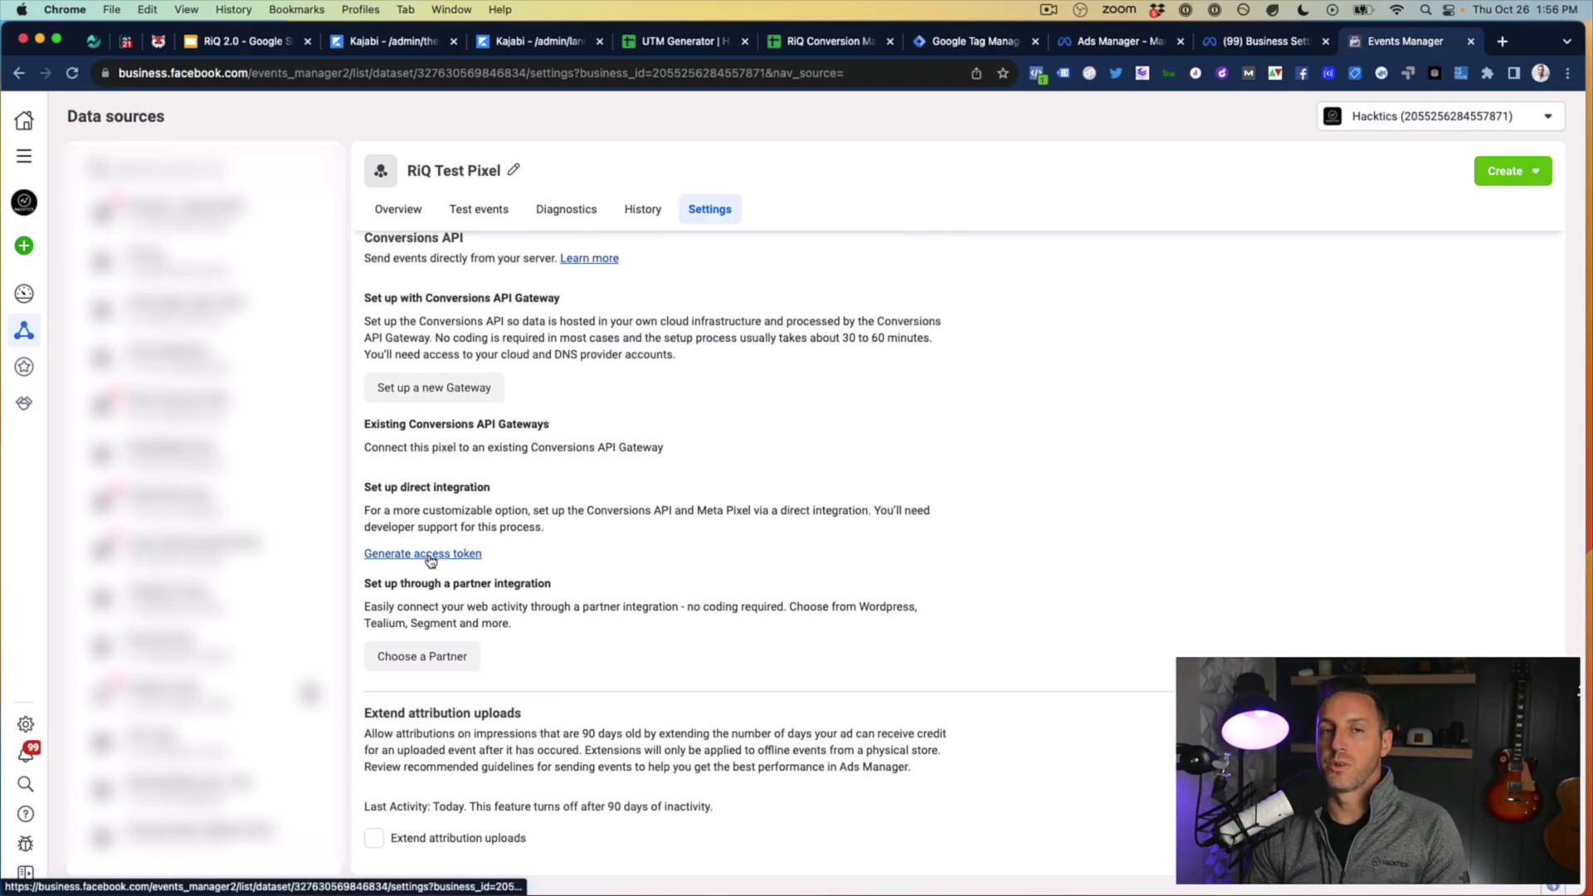
left_click(428, 555)
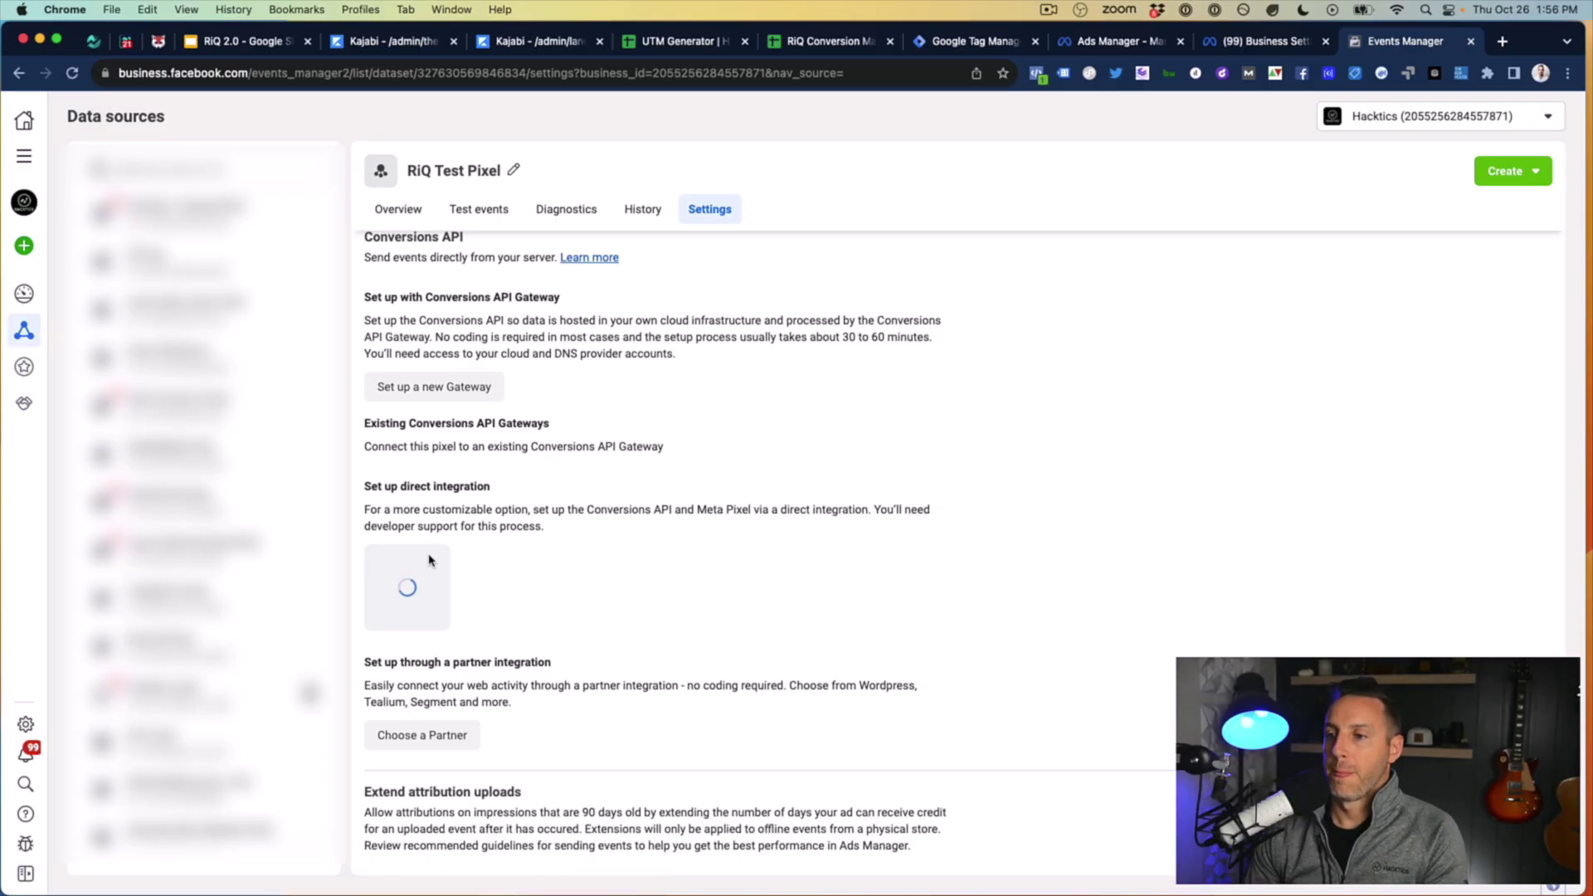
mouse_move(503, 633)
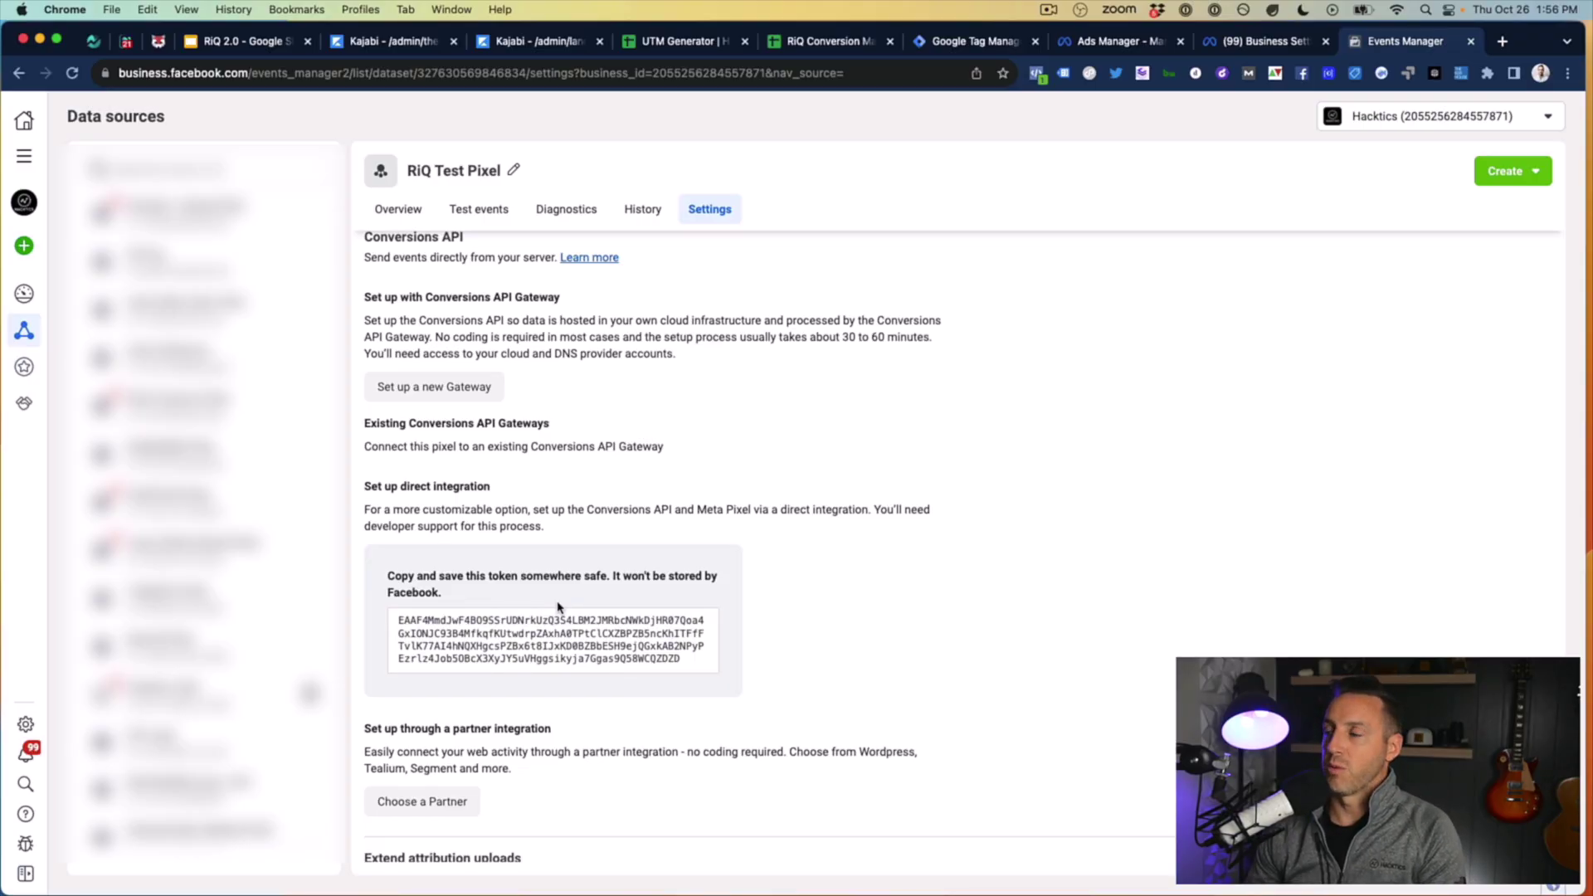
Step: From the dataset's overview, start the Meta Pixel setup for website browser events and copy the pixel base code
scroll(578, 609, "up", 15)
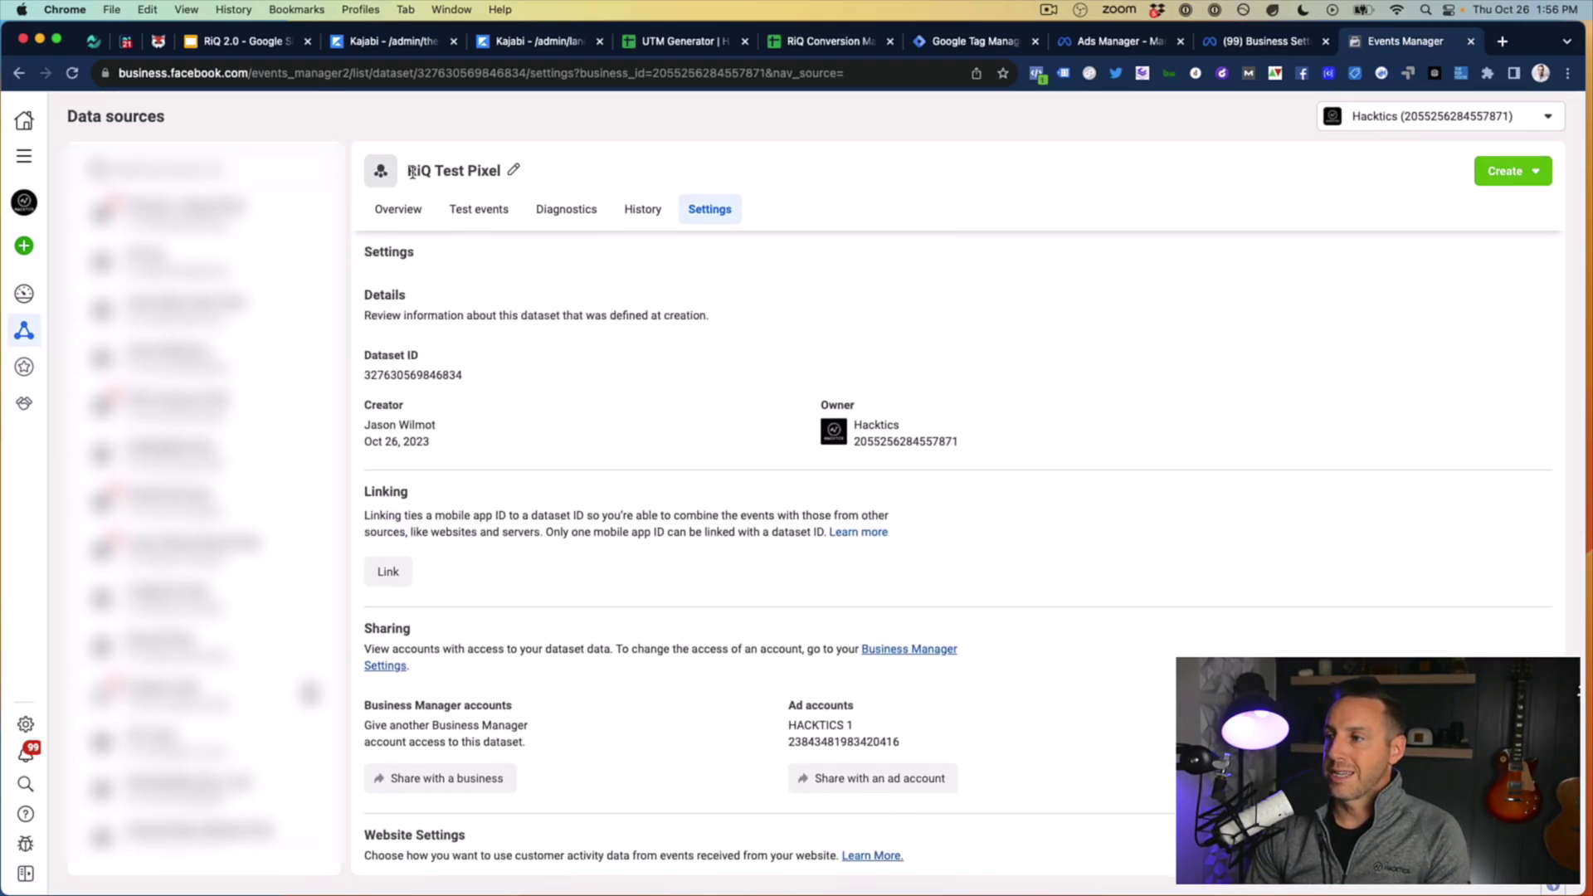
left_click(399, 211)
scroll(736, 416, "down", 5)
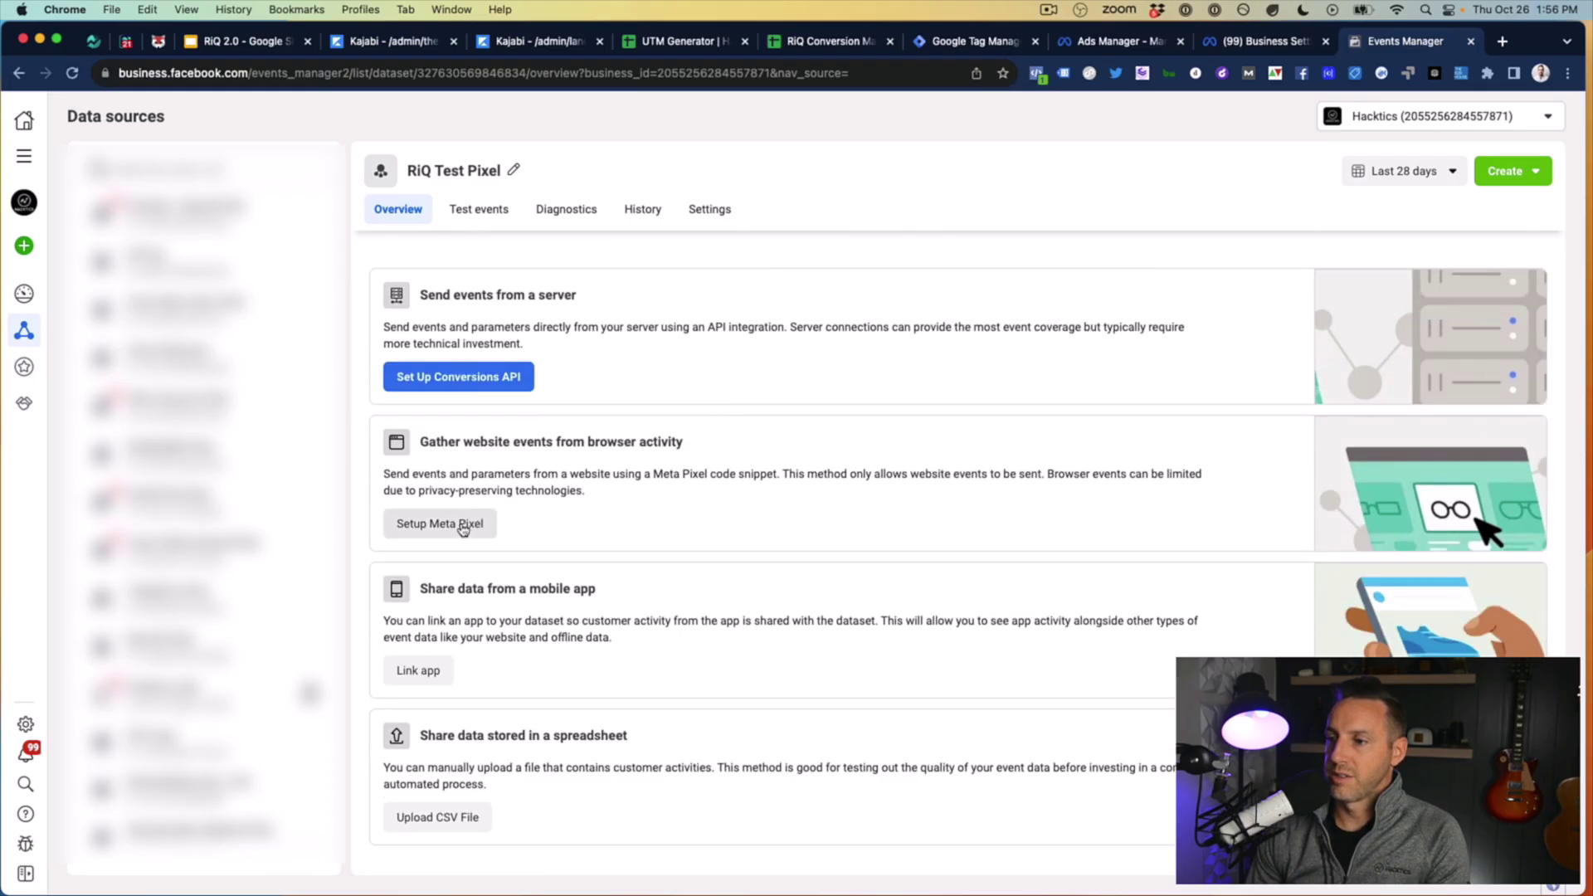
left_click(464, 526)
left_click(661, 414)
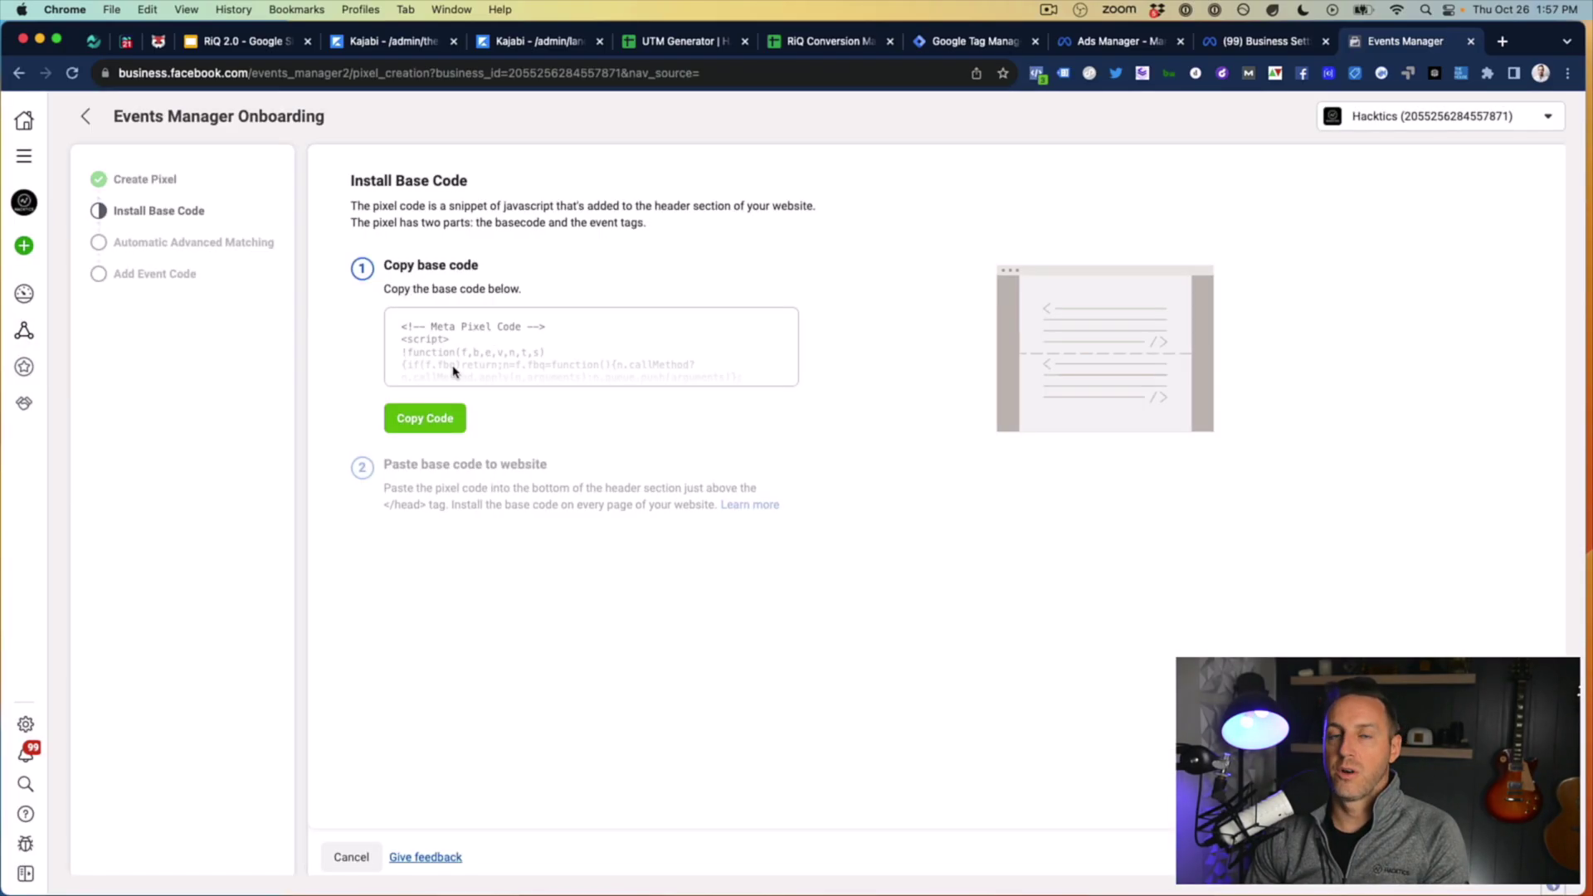
left_click(424, 417)
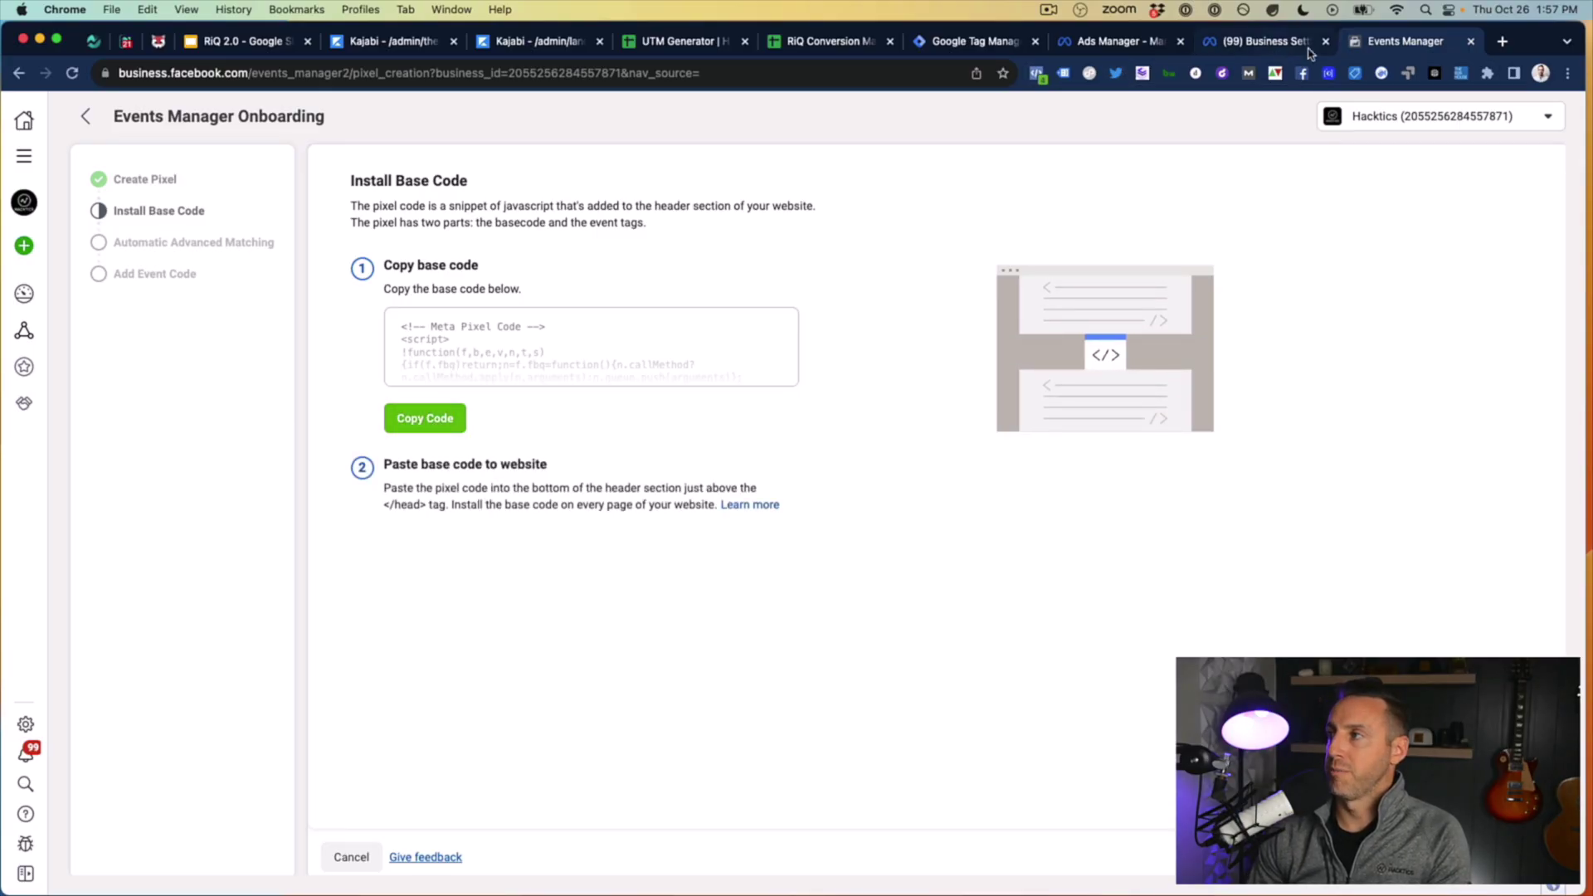
Step: Switch to Google Tag Manager and create a new tag named Meta Pixel in the hacktics RiQ Demo container
left_click(970, 40)
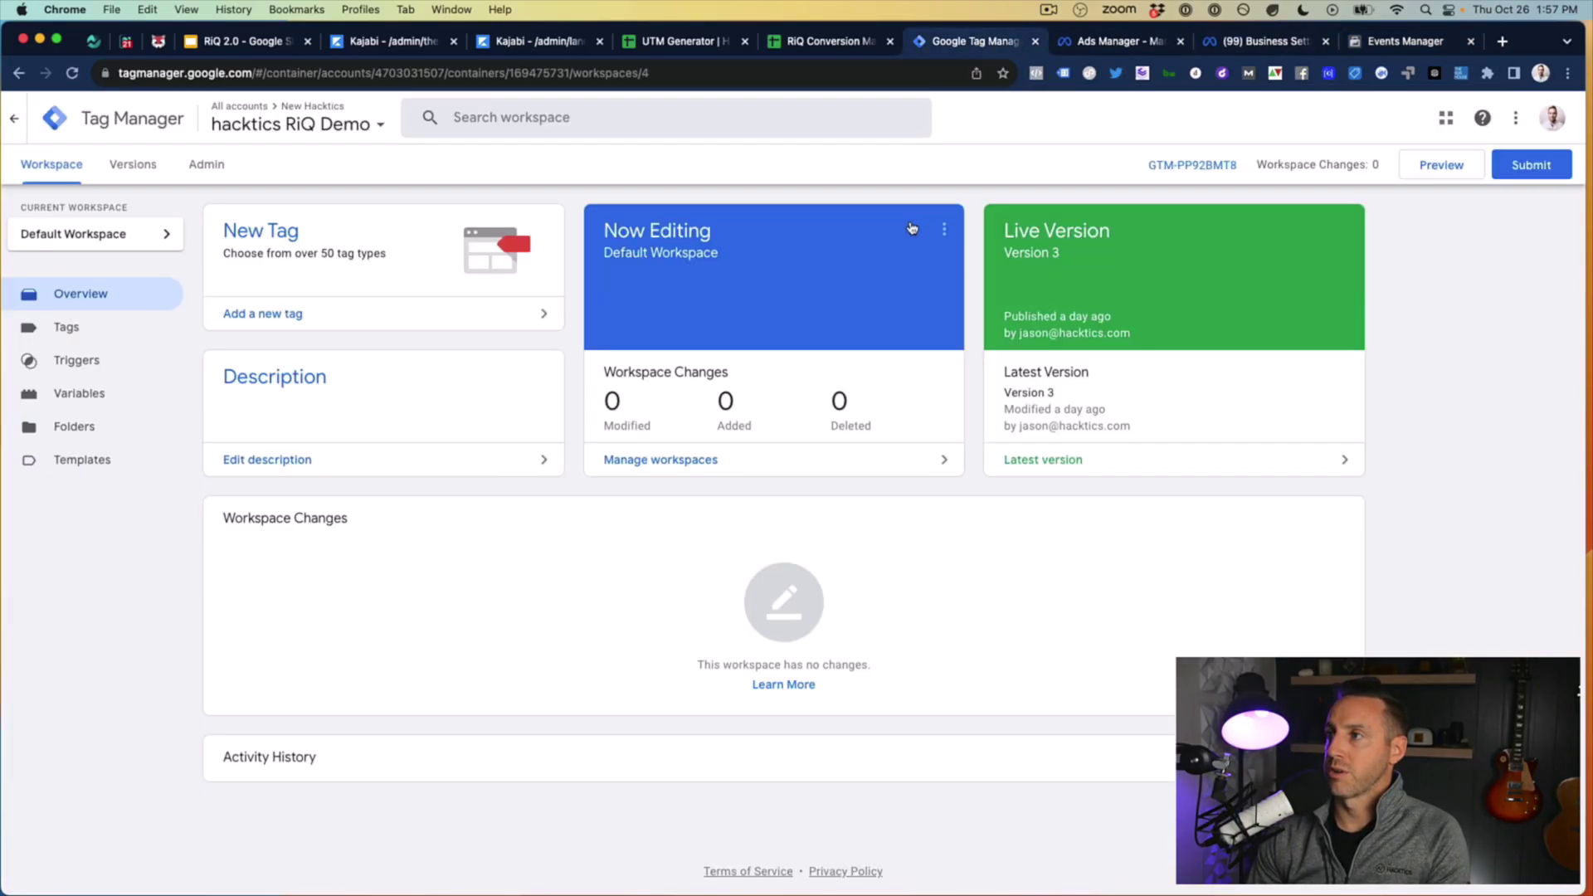
left_click(102, 329)
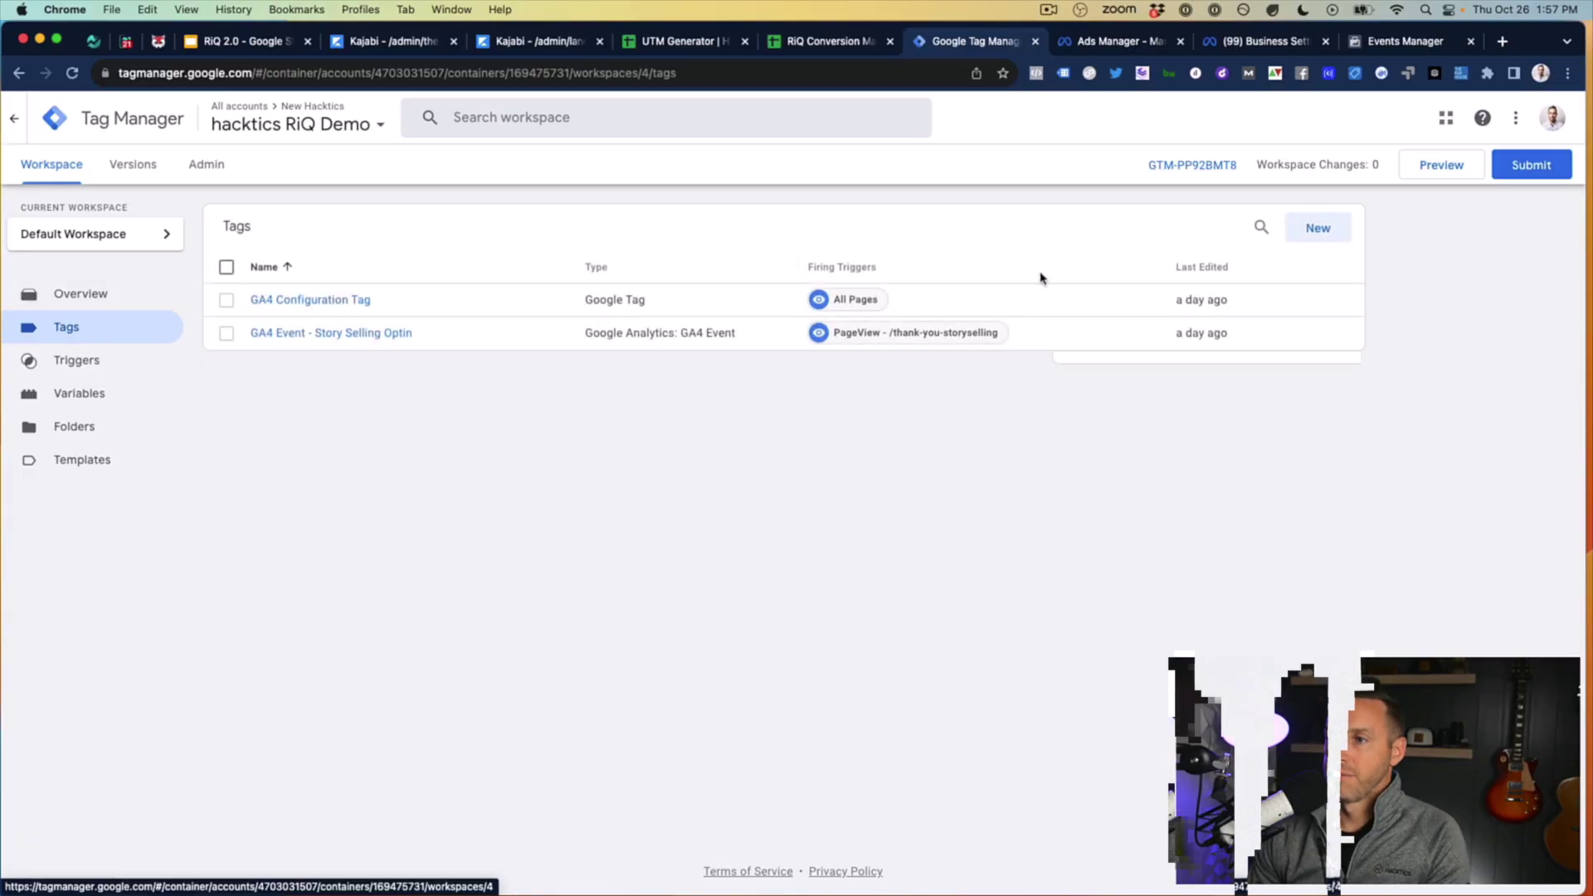
left_click(1317, 228)
left_click(526, 118)
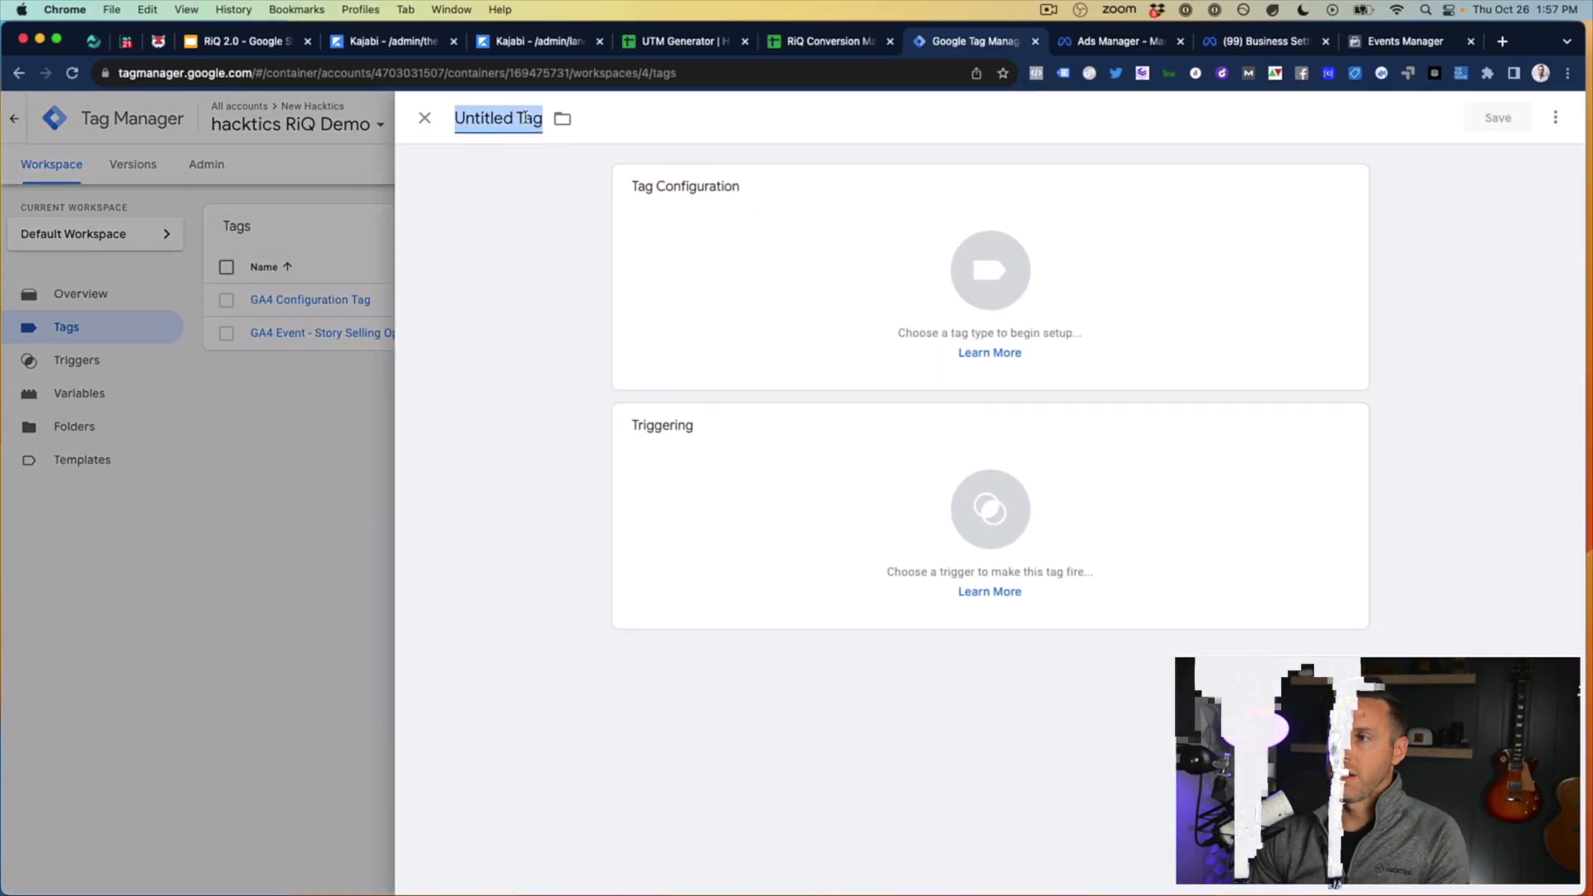
type("Meta Pixel")
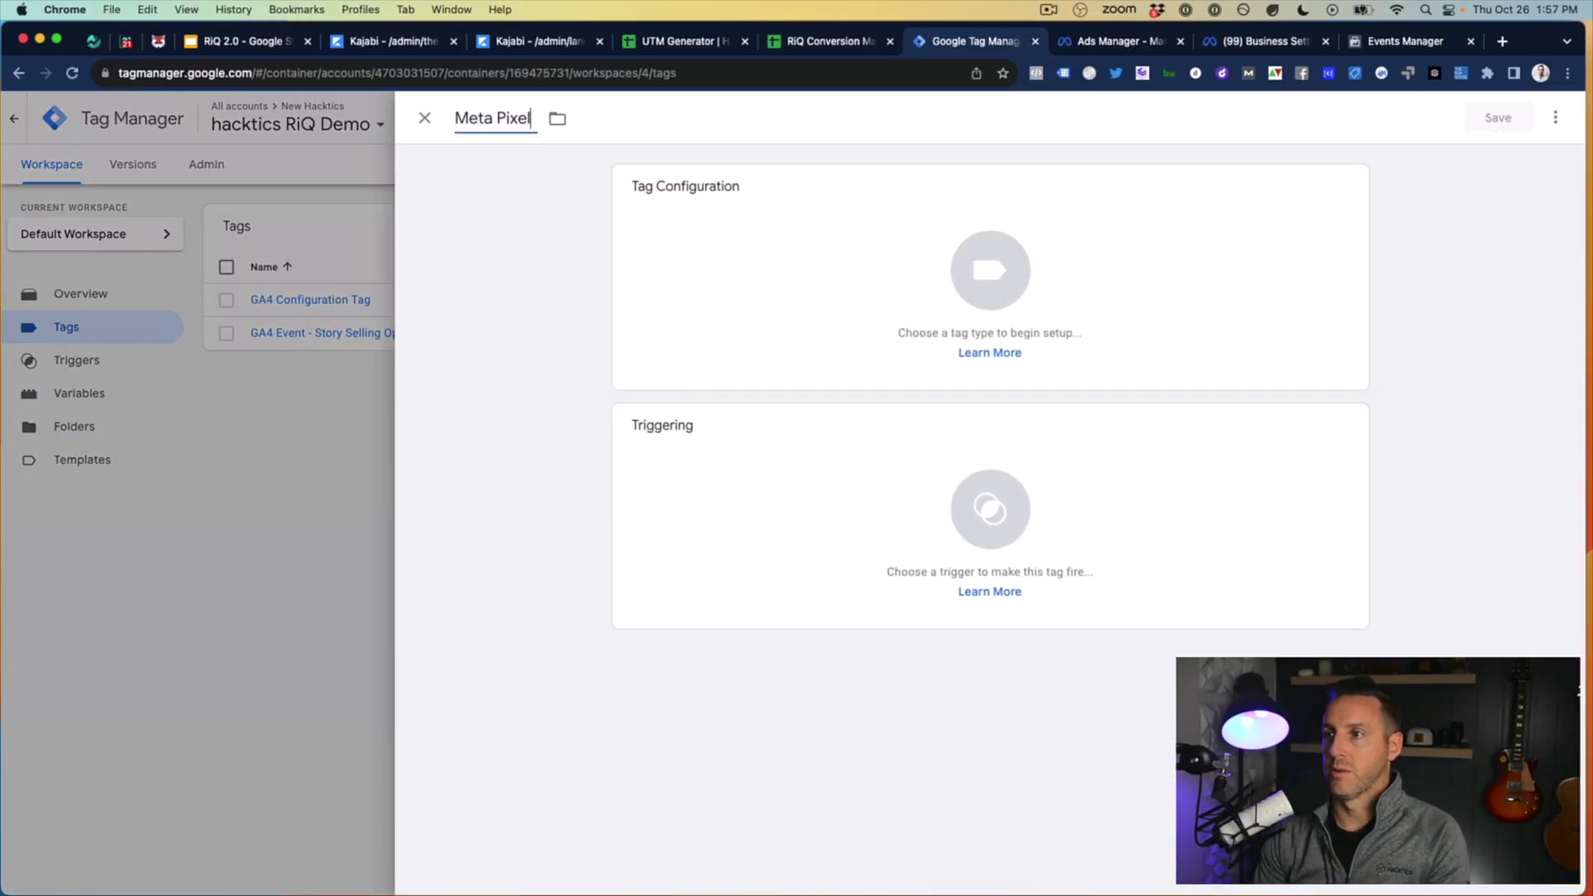
Step: Configure the Meta Pixel tag as Custom HTML and paste in the copied pixel base code
left_click(814, 277)
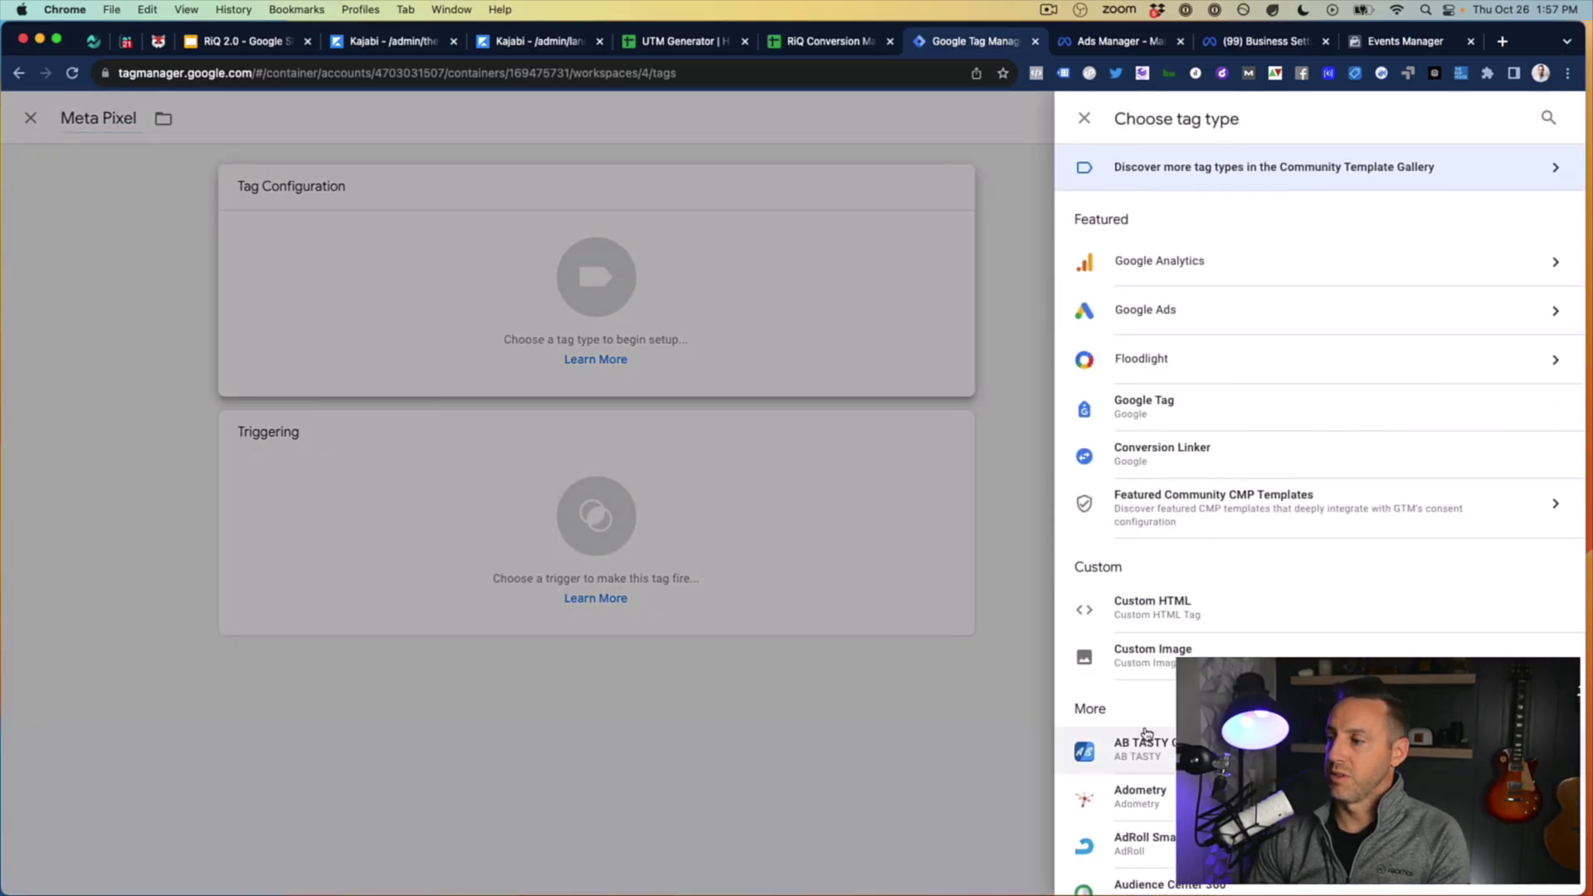
left_click(1188, 612)
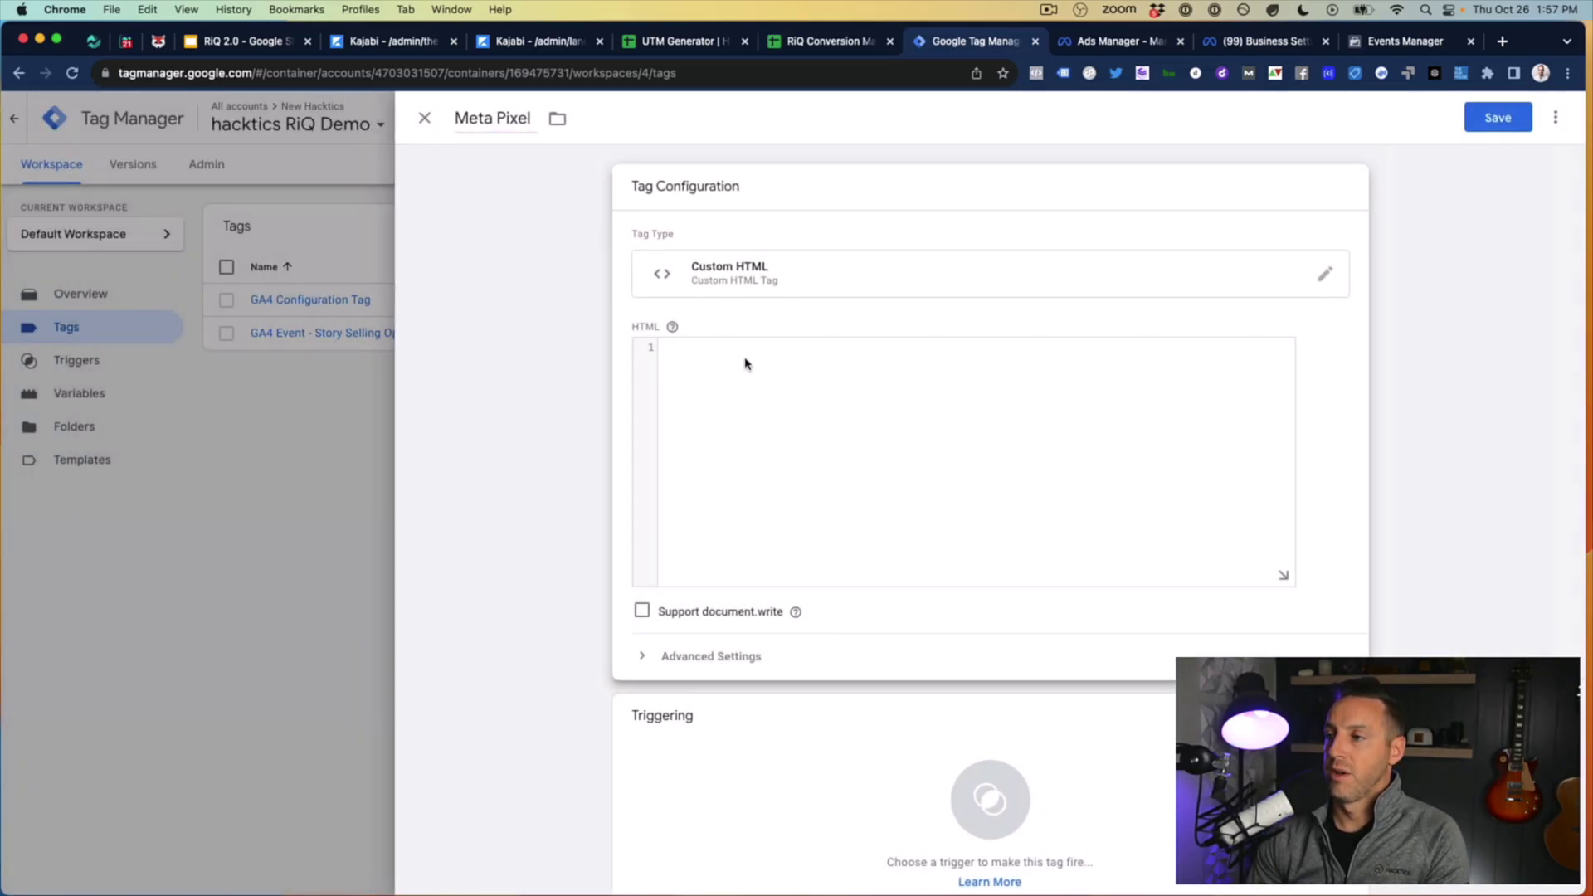
left_click(738, 356)
key("super+v")
scroll(763, 548, "down", 1)
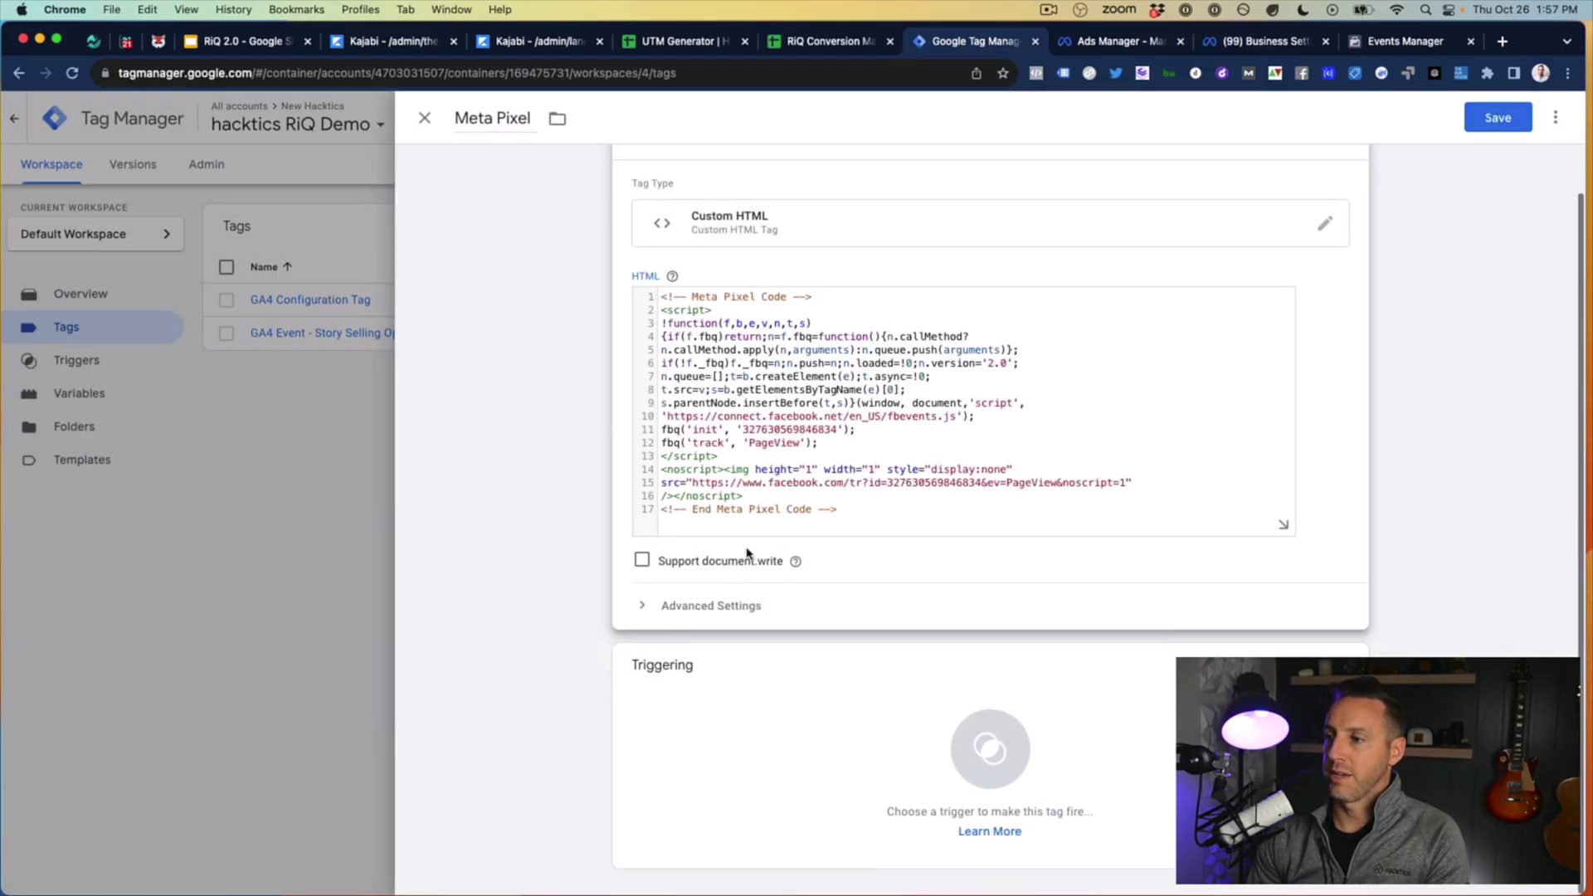
Step: Set the Meta Pixel tag to fire on the All Pages trigger and save it
left_click(789, 745)
left_click(572, 192)
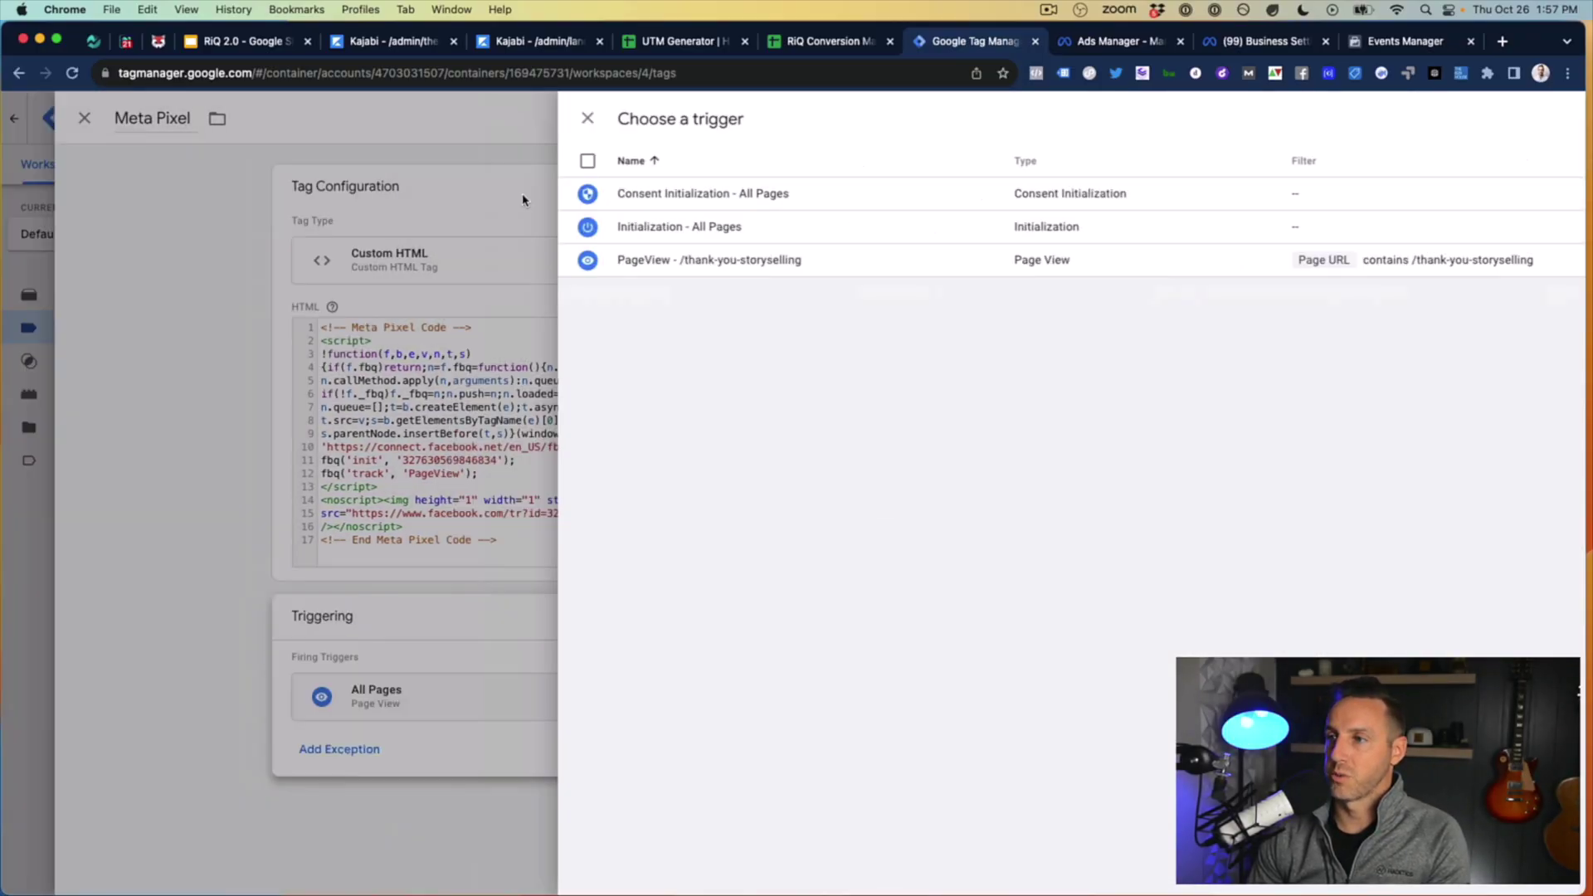
left_click(1498, 117)
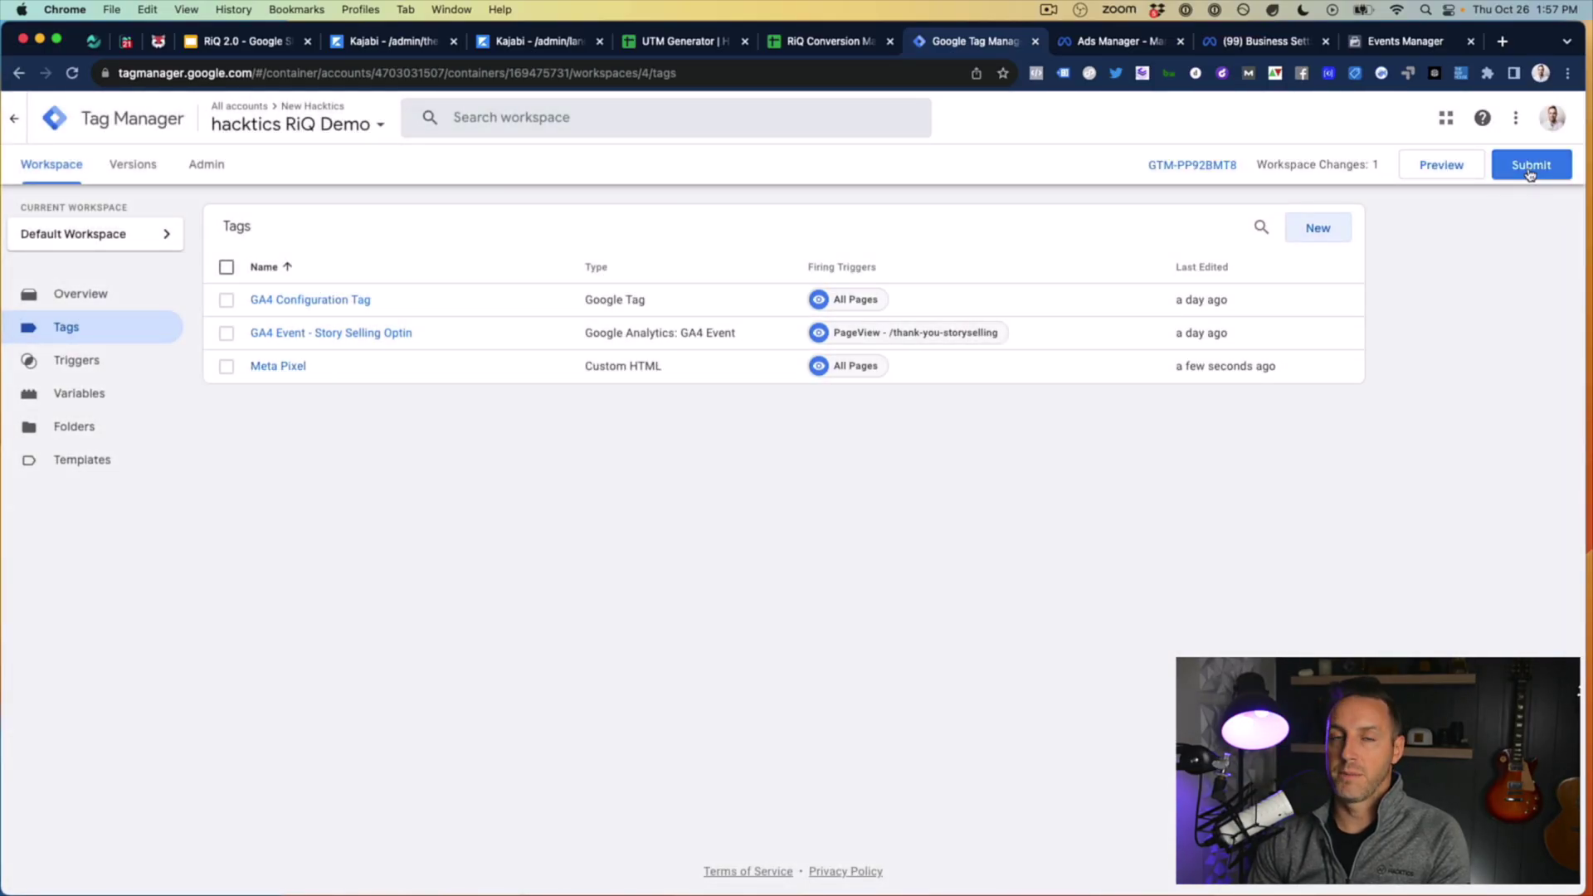
Step: Publish the workspace changes as a live version named Added Meta Pixel, then close the version summary
left_click(1531, 166)
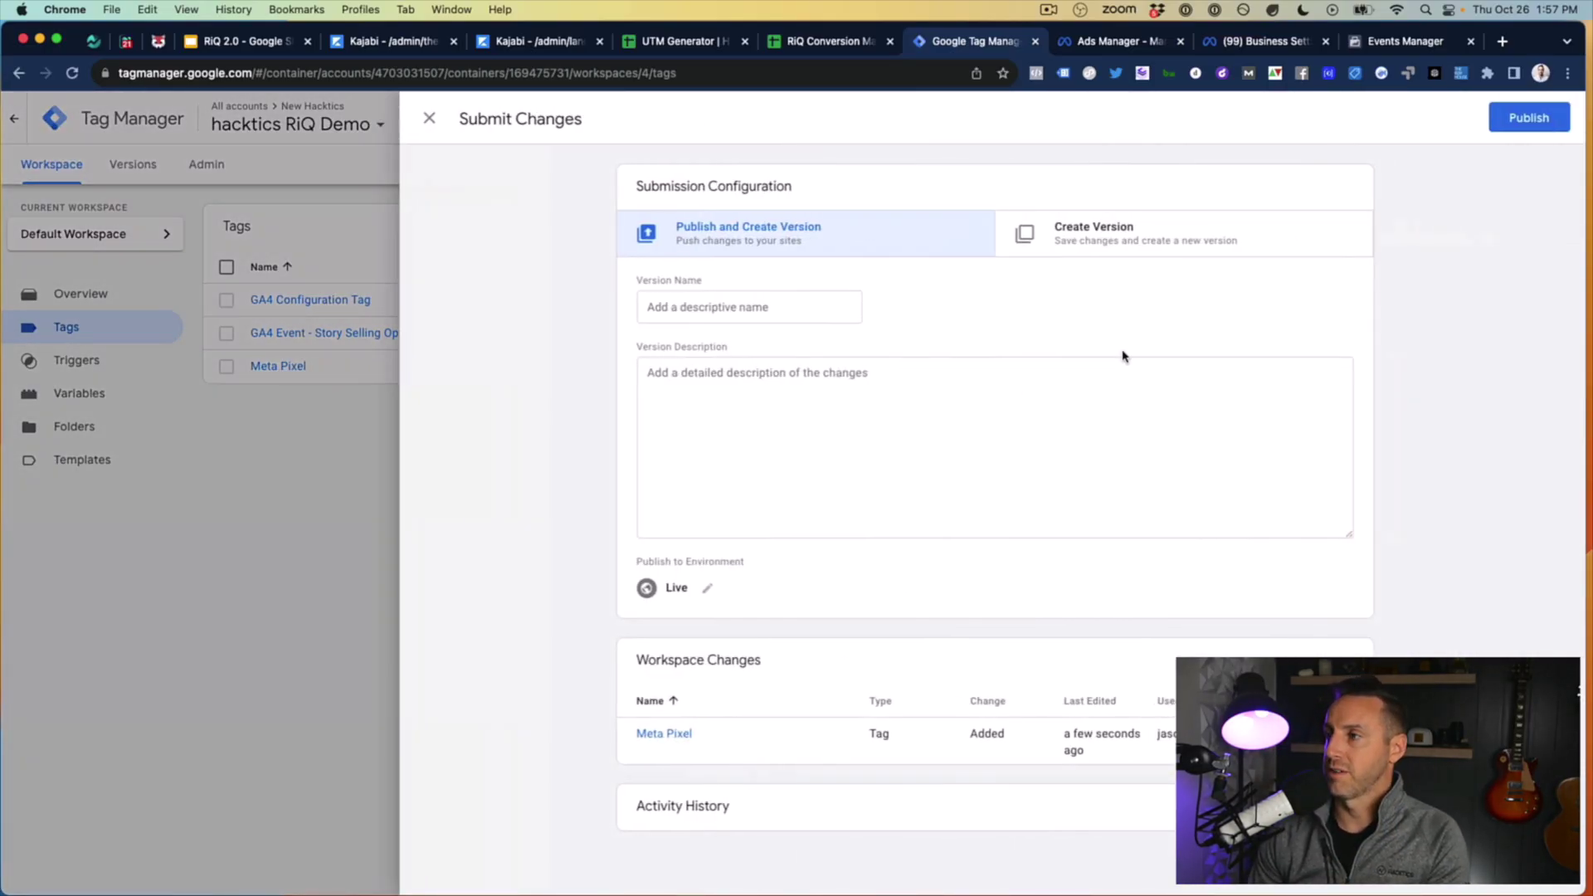
left_click(743, 309)
type("Added Met")
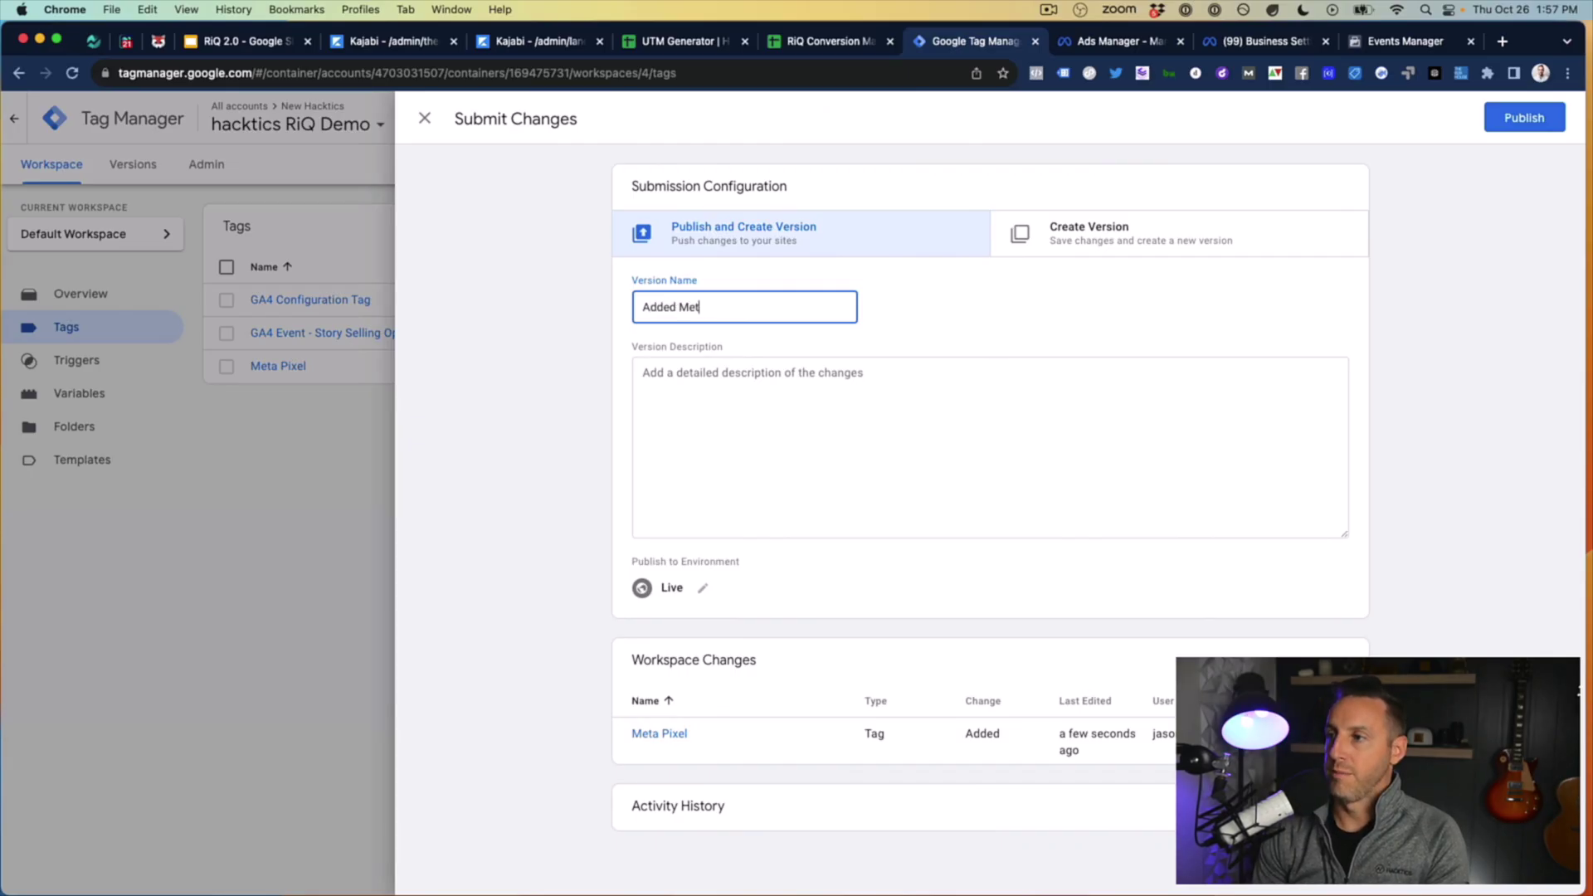
type("a Pixel")
left_click(1524, 118)
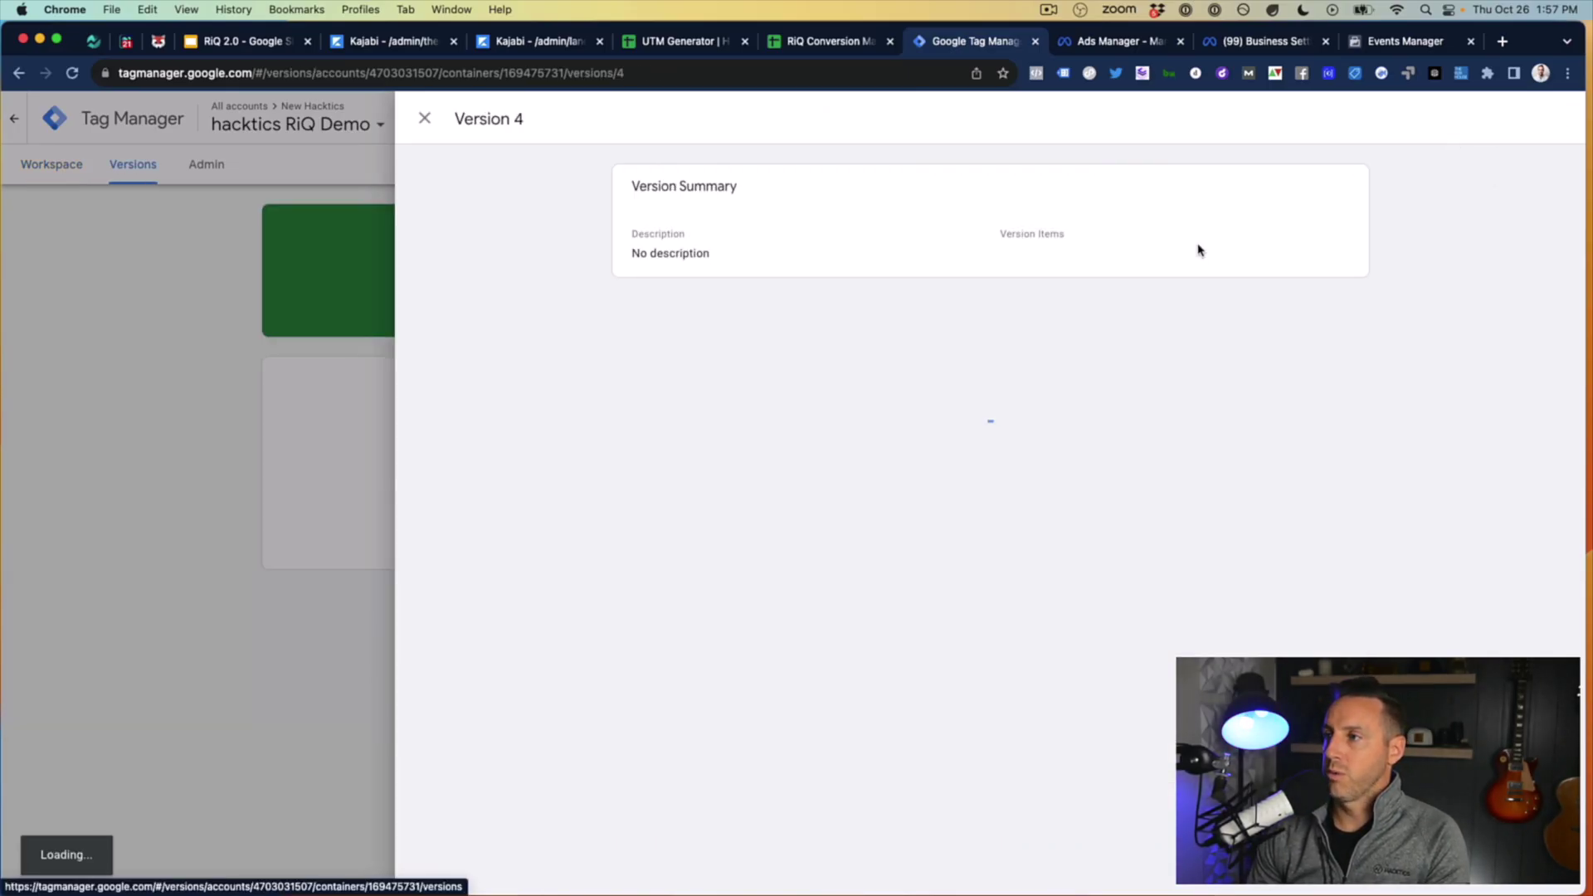
left_click(424, 117)
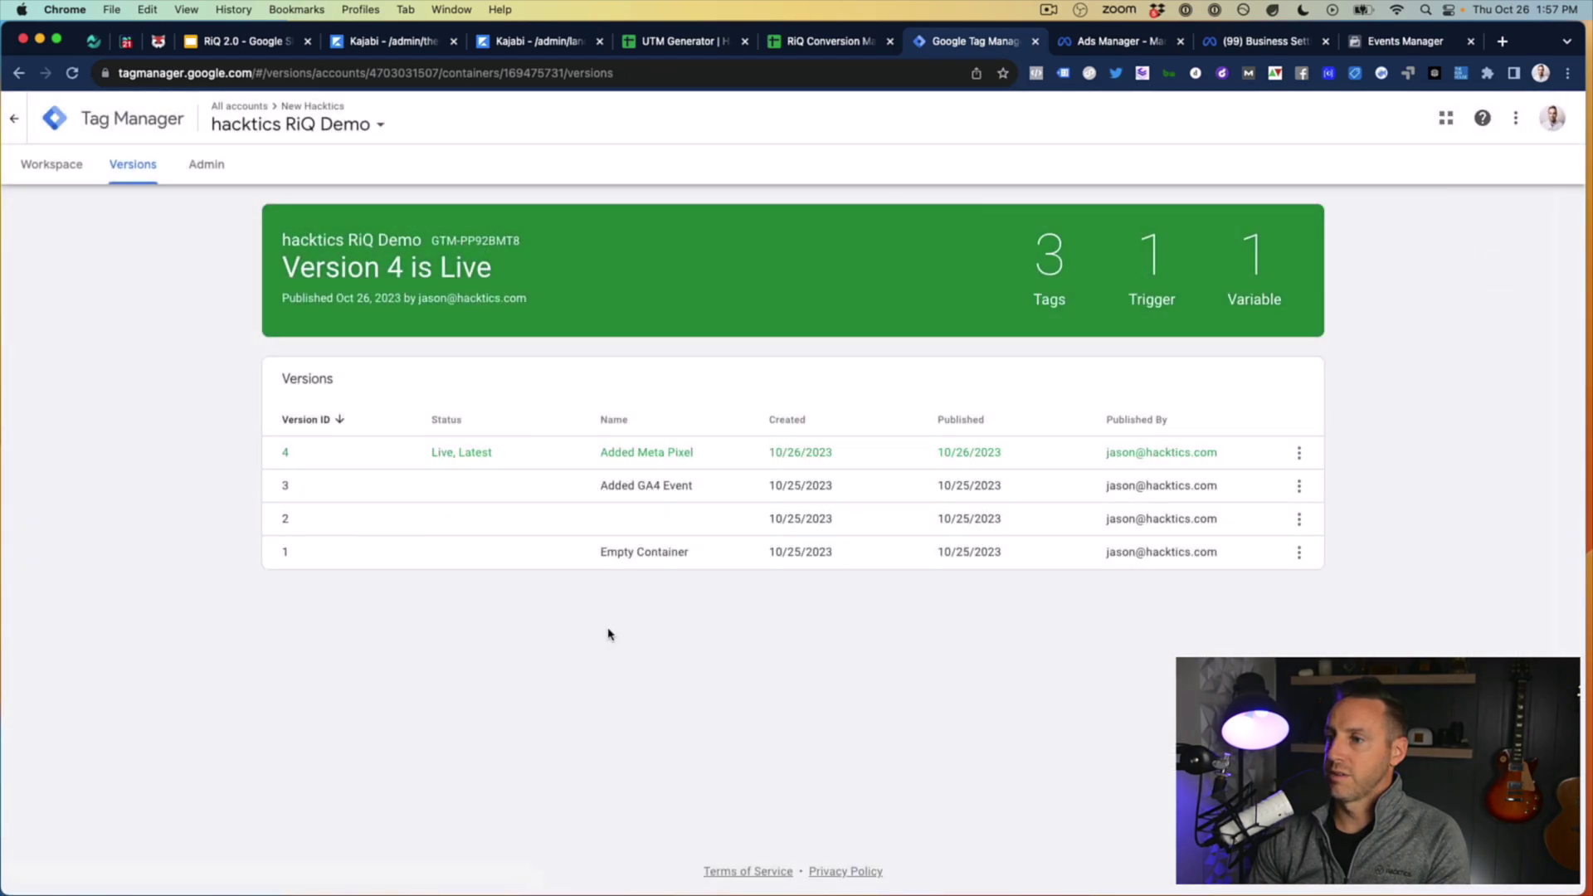
Step: Return to the workspace's tags and open the Meta Pixel tag to review its code and trigger
left_click(74, 166)
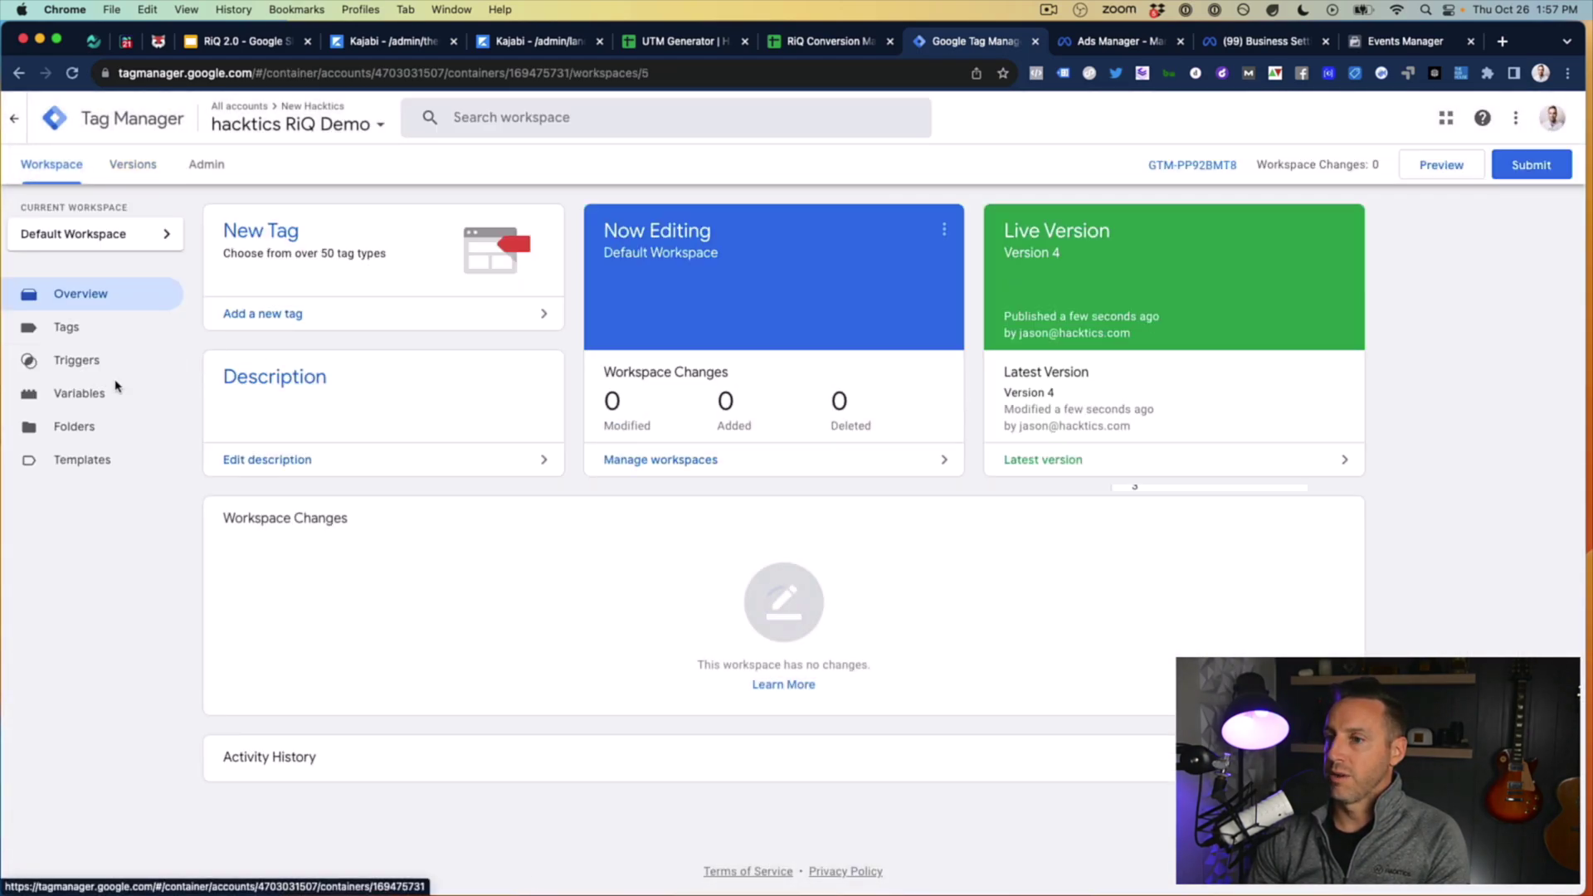
left_click(79, 328)
left_click(336, 365)
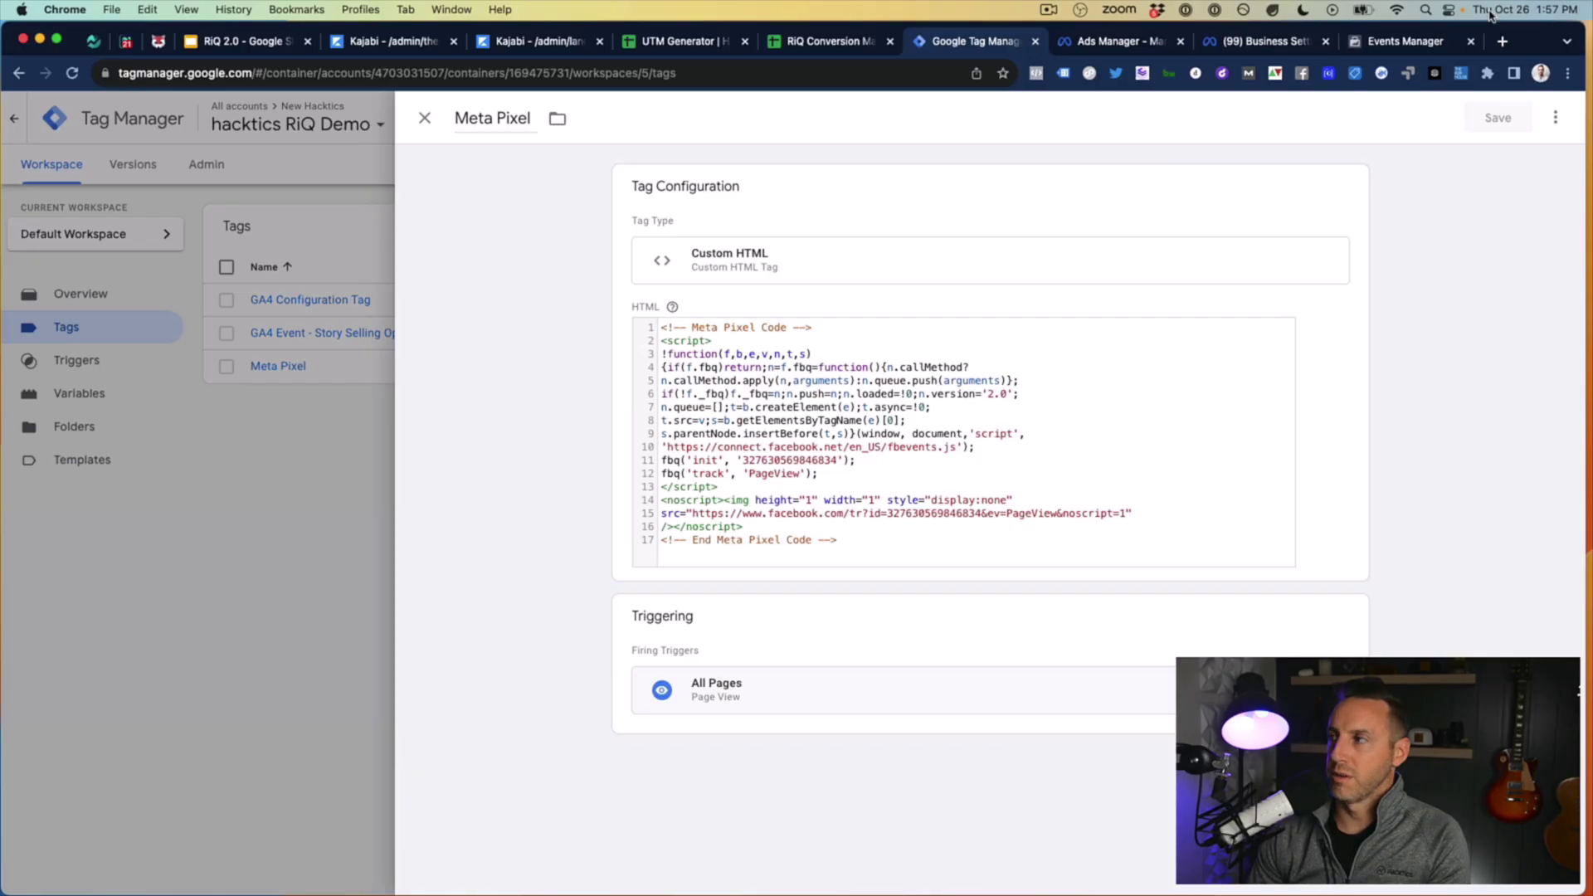
Step: Open hacktics.com in a new browser tab
left_click(1503, 42)
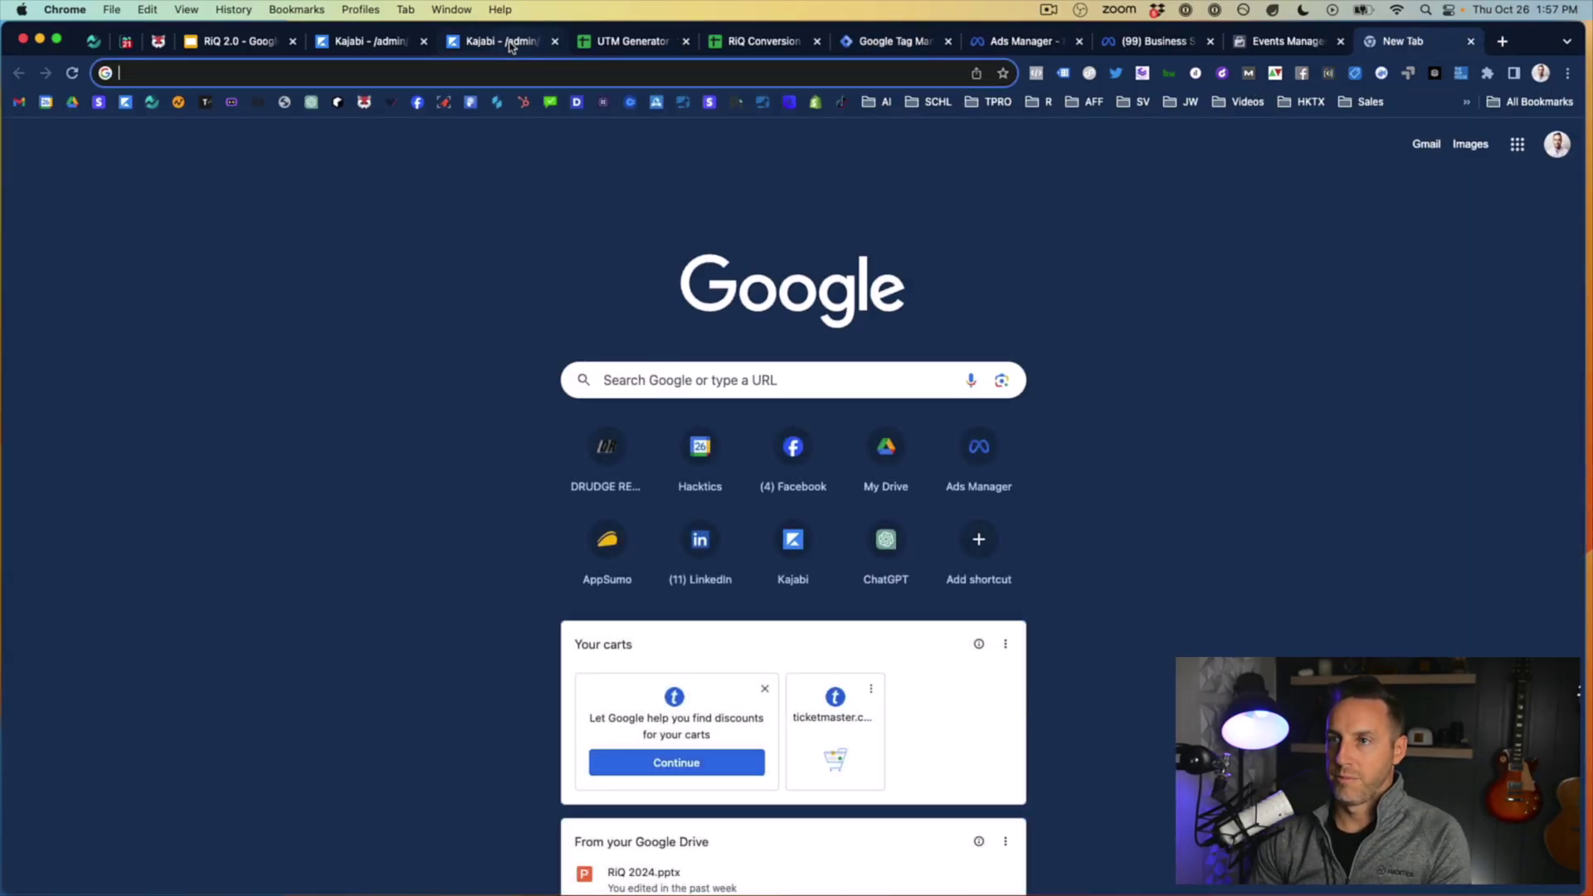
type("ha")
type("cktics.co")
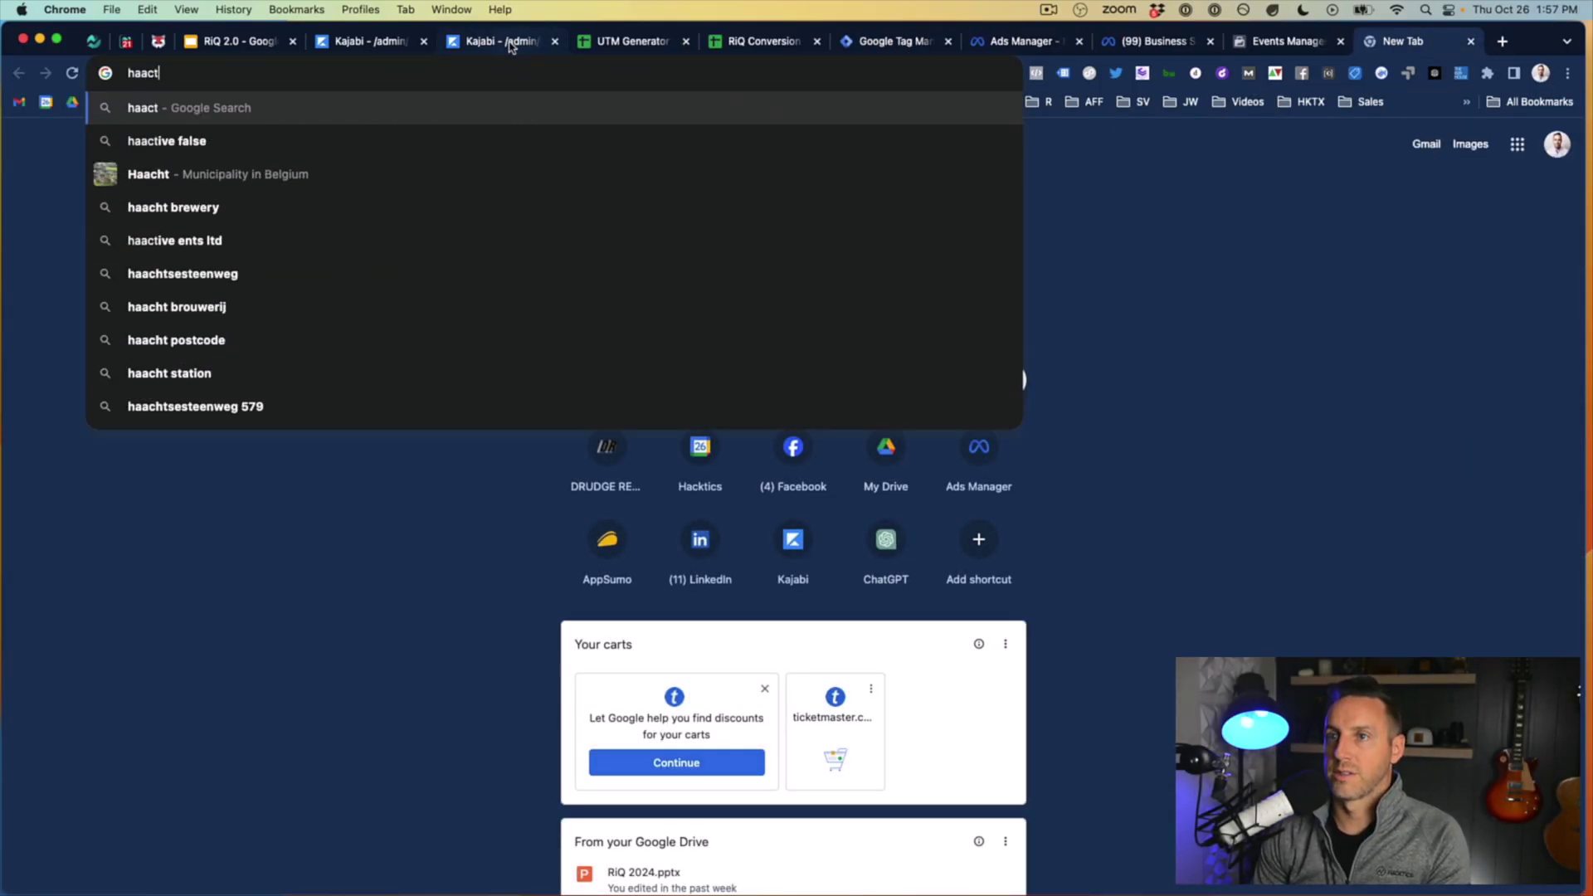
type("m")
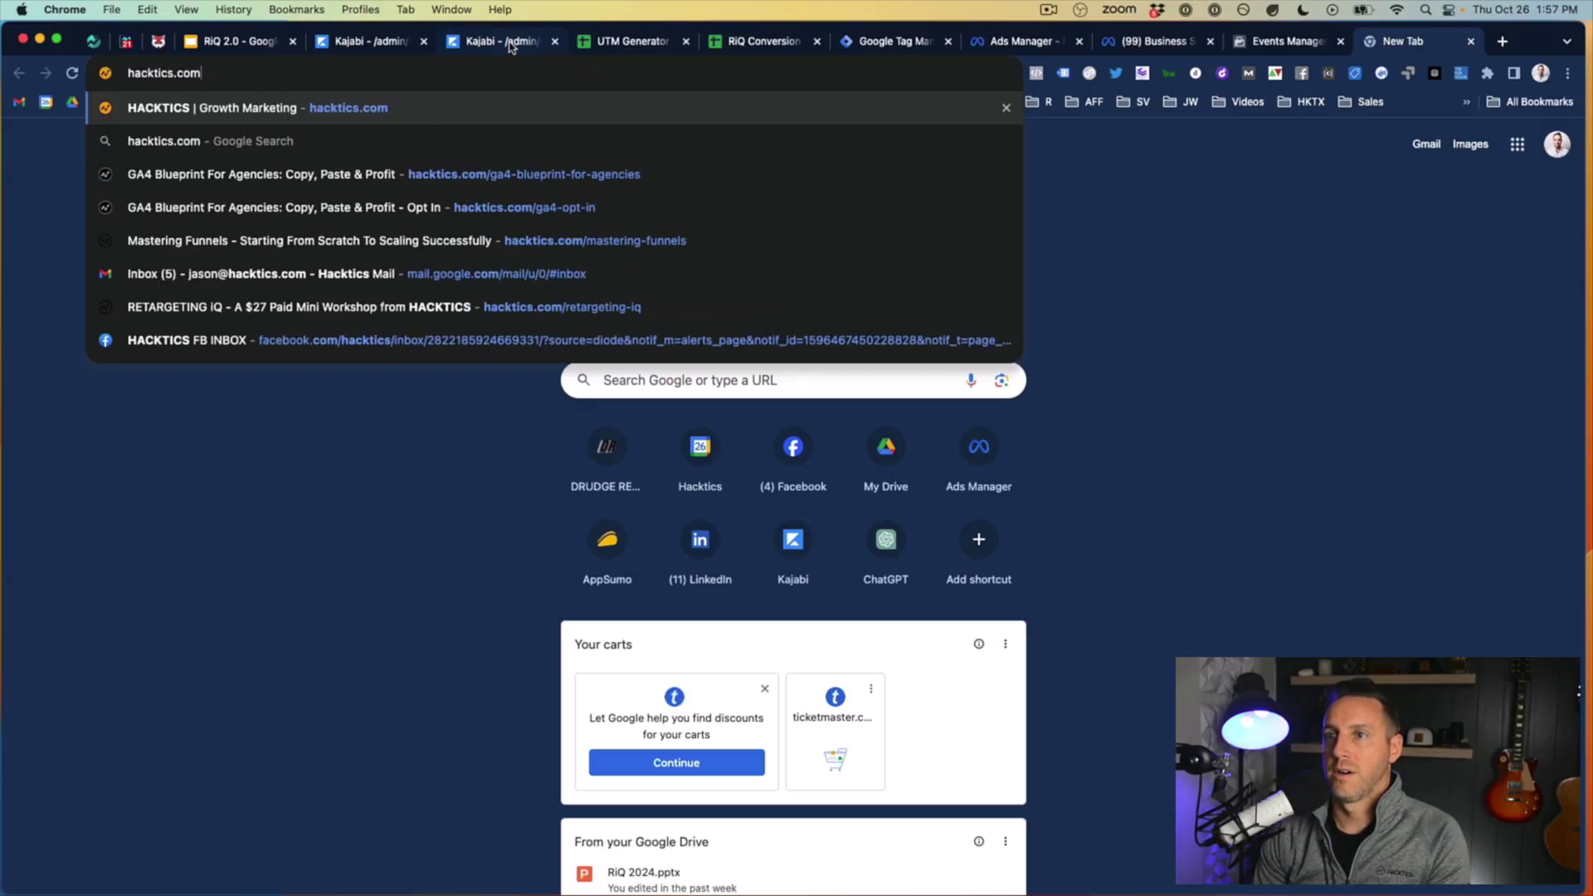
key("Return")
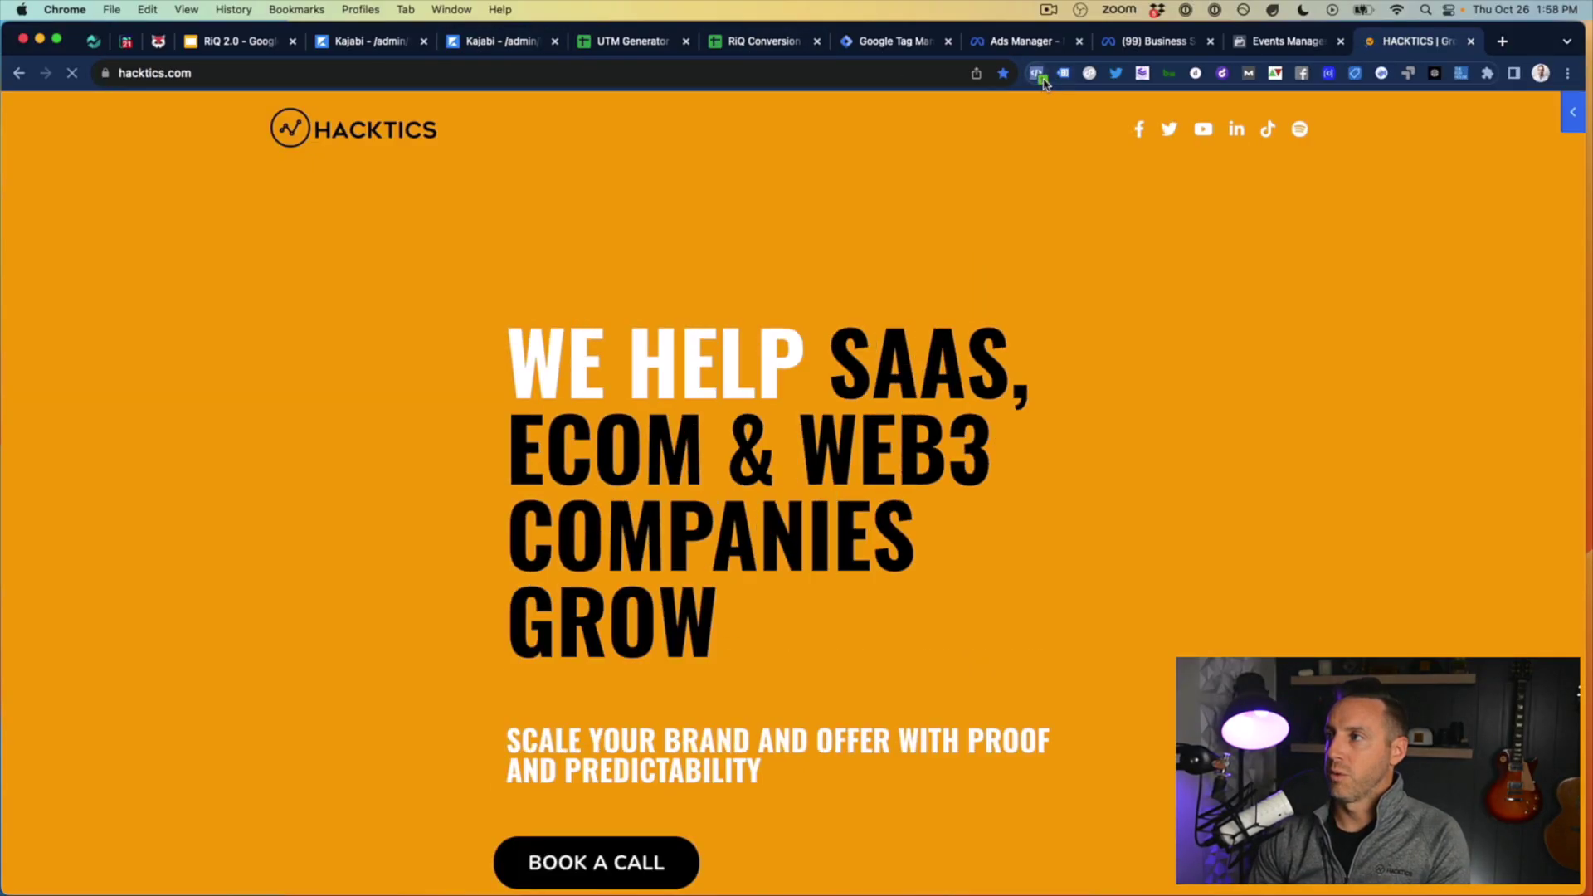
Step: Inspect the pixels firing on hacktics.com with Meta Pixel Helper and compare them with the Meta Pixel tag in Tag Manager
left_click(1063, 74)
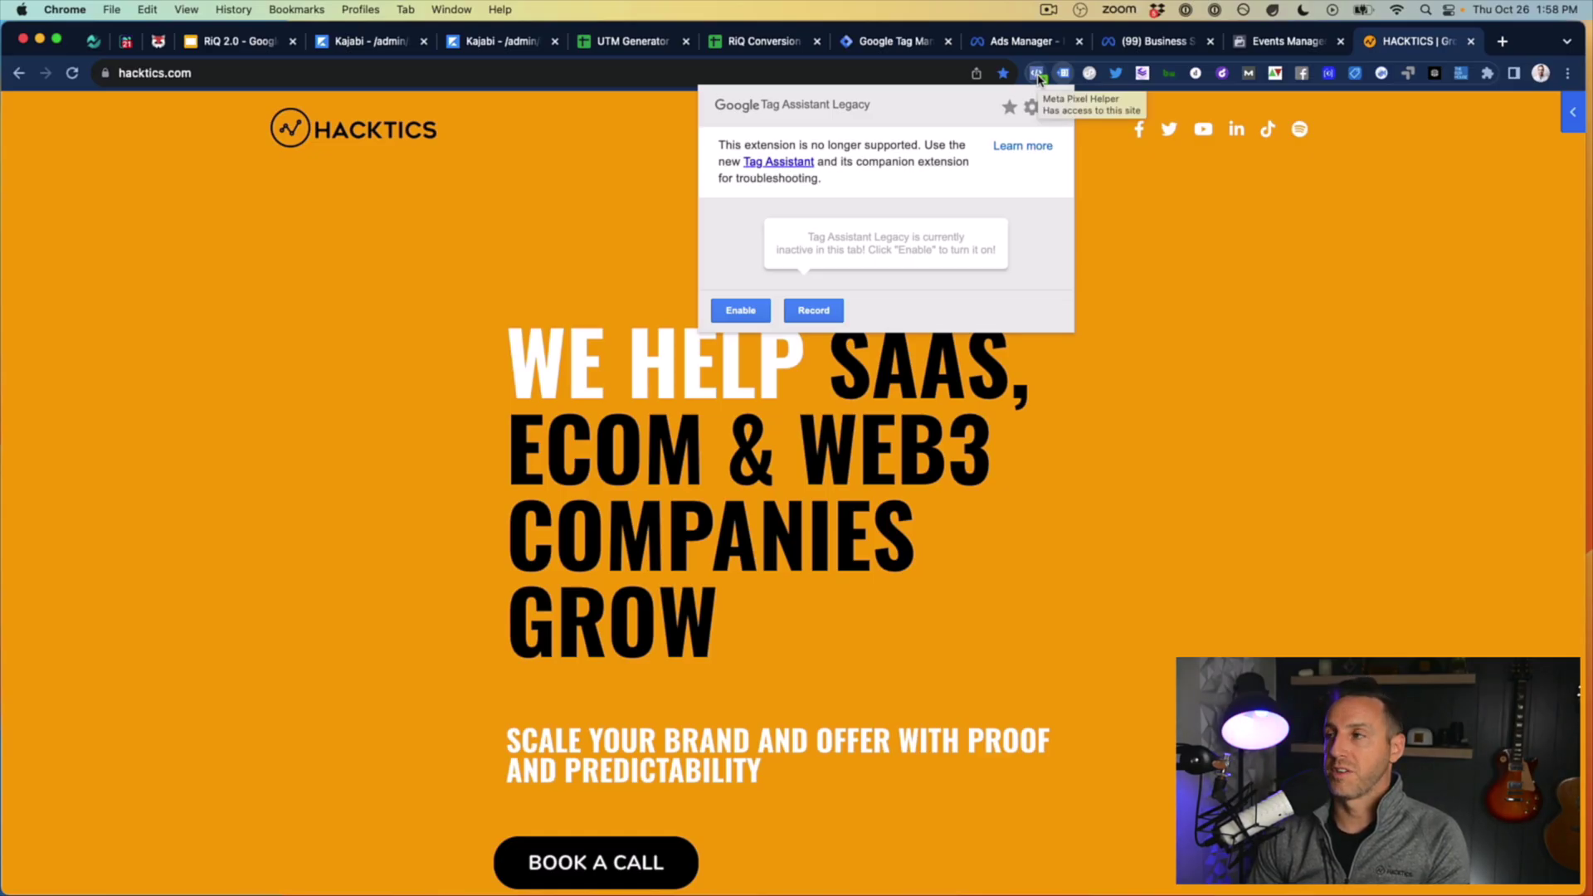
left_click(1037, 75)
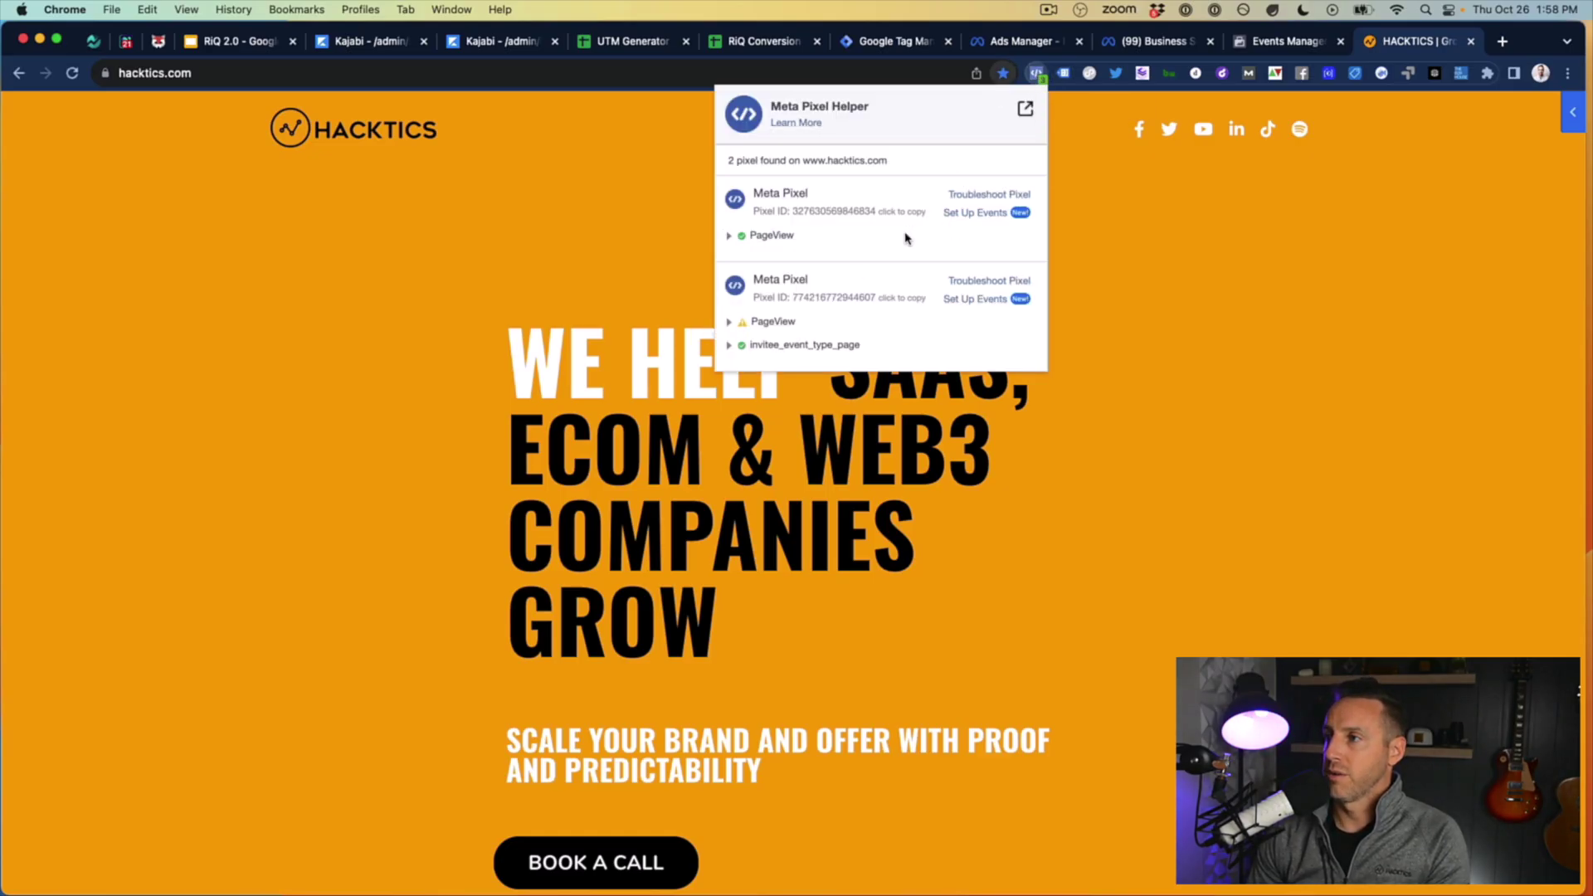
left_click(1216, 254)
left_click(895, 42)
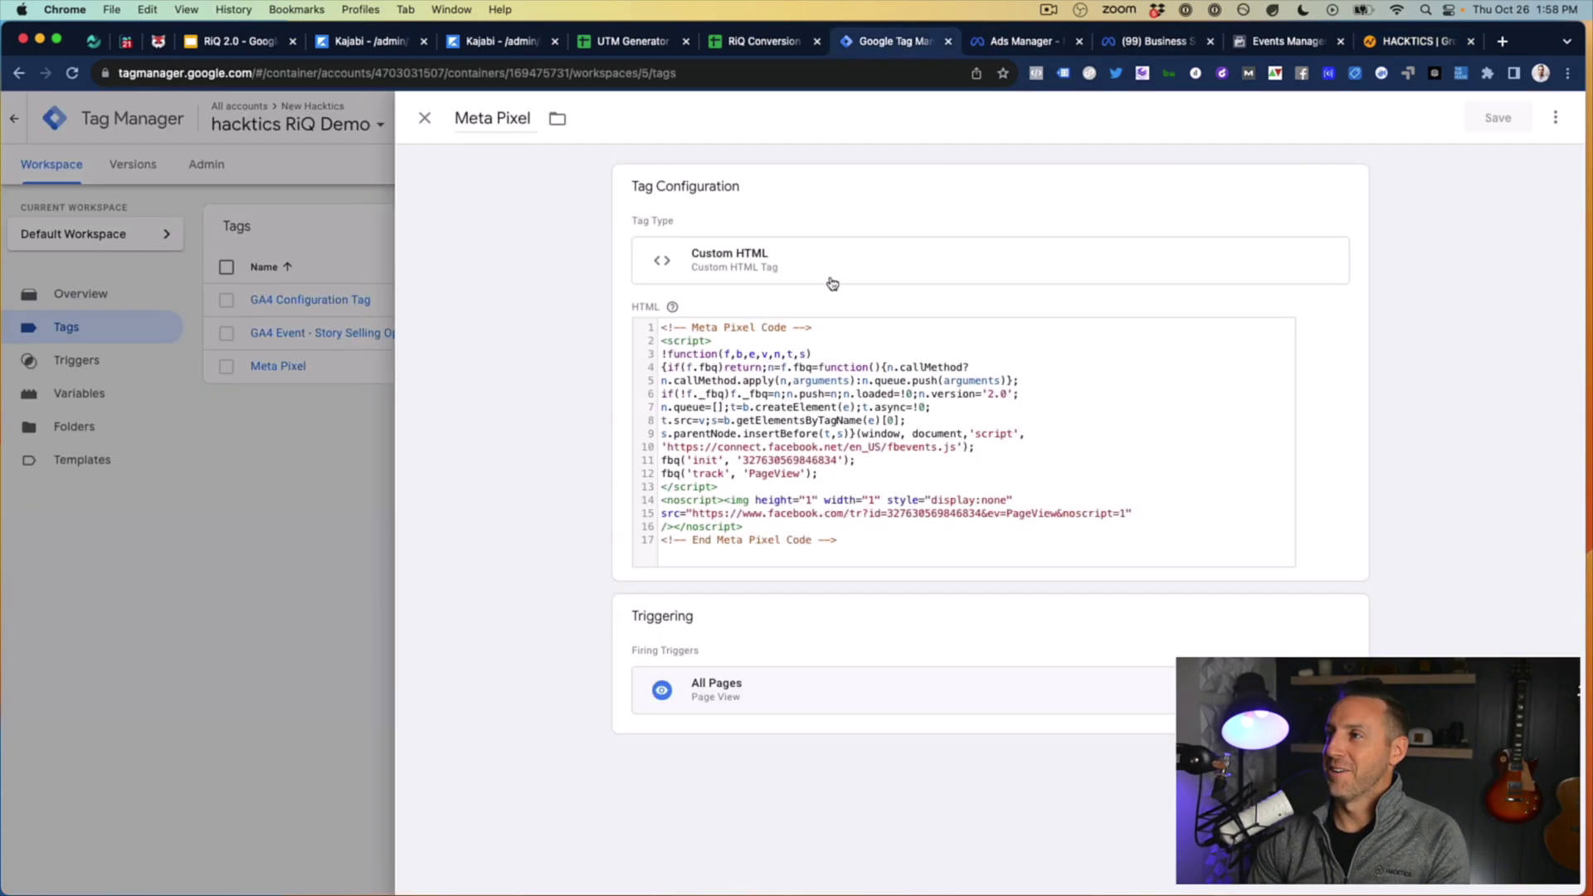
left_click(1417, 41)
left_click(1036, 74)
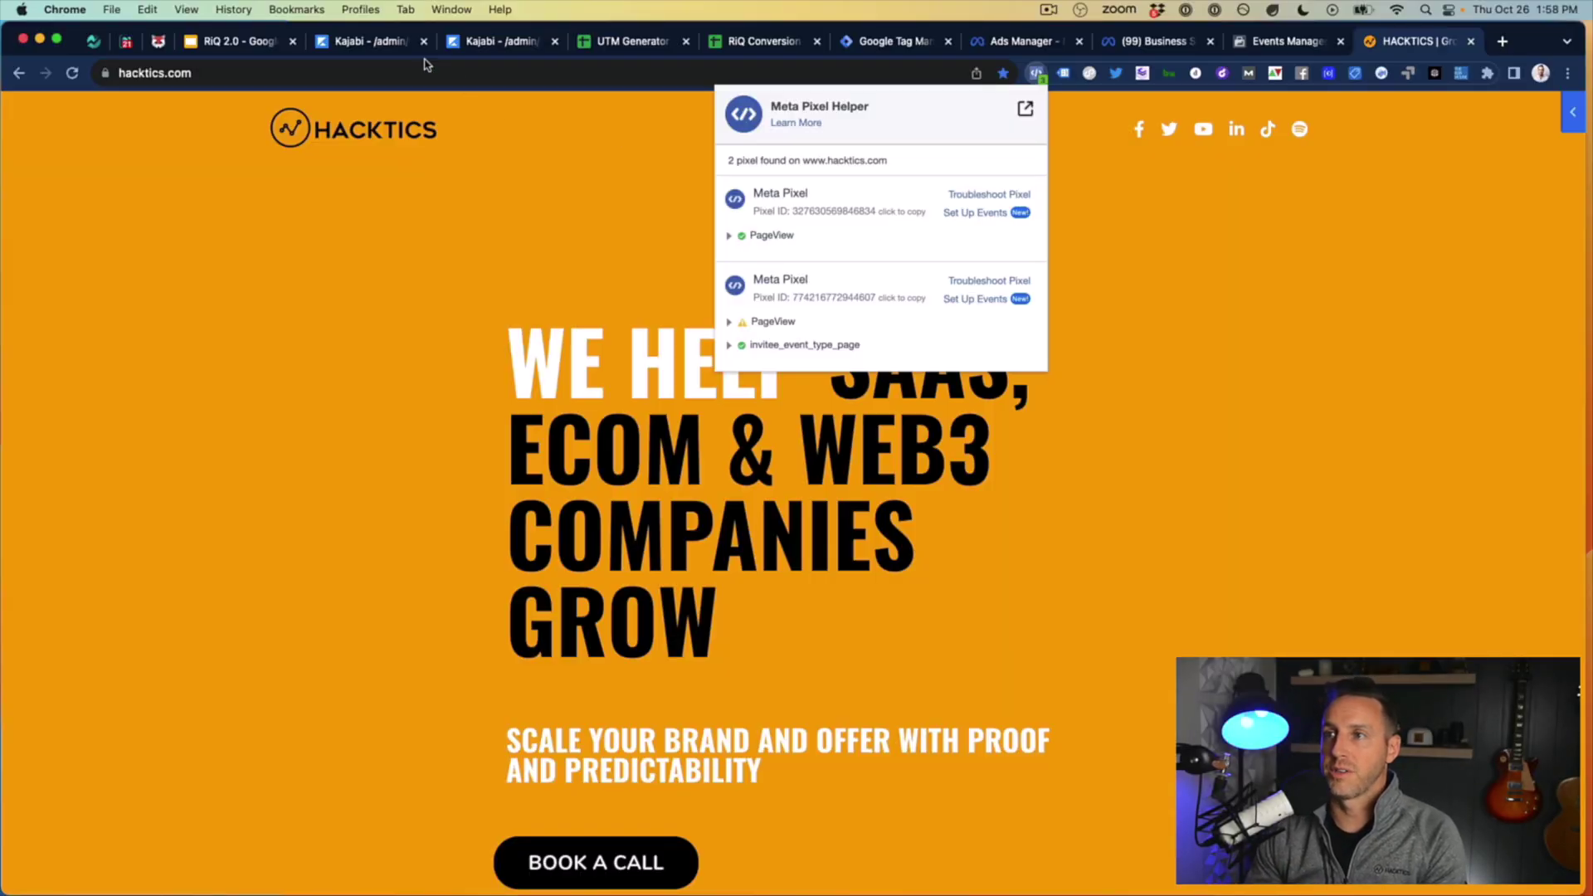
Step: Copy the /thank-you-storyselling redirect path from the RiQ Conversion Mapping sheet and return to the Meta Pixel tag in Google Tag Manager
left_click(369, 40)
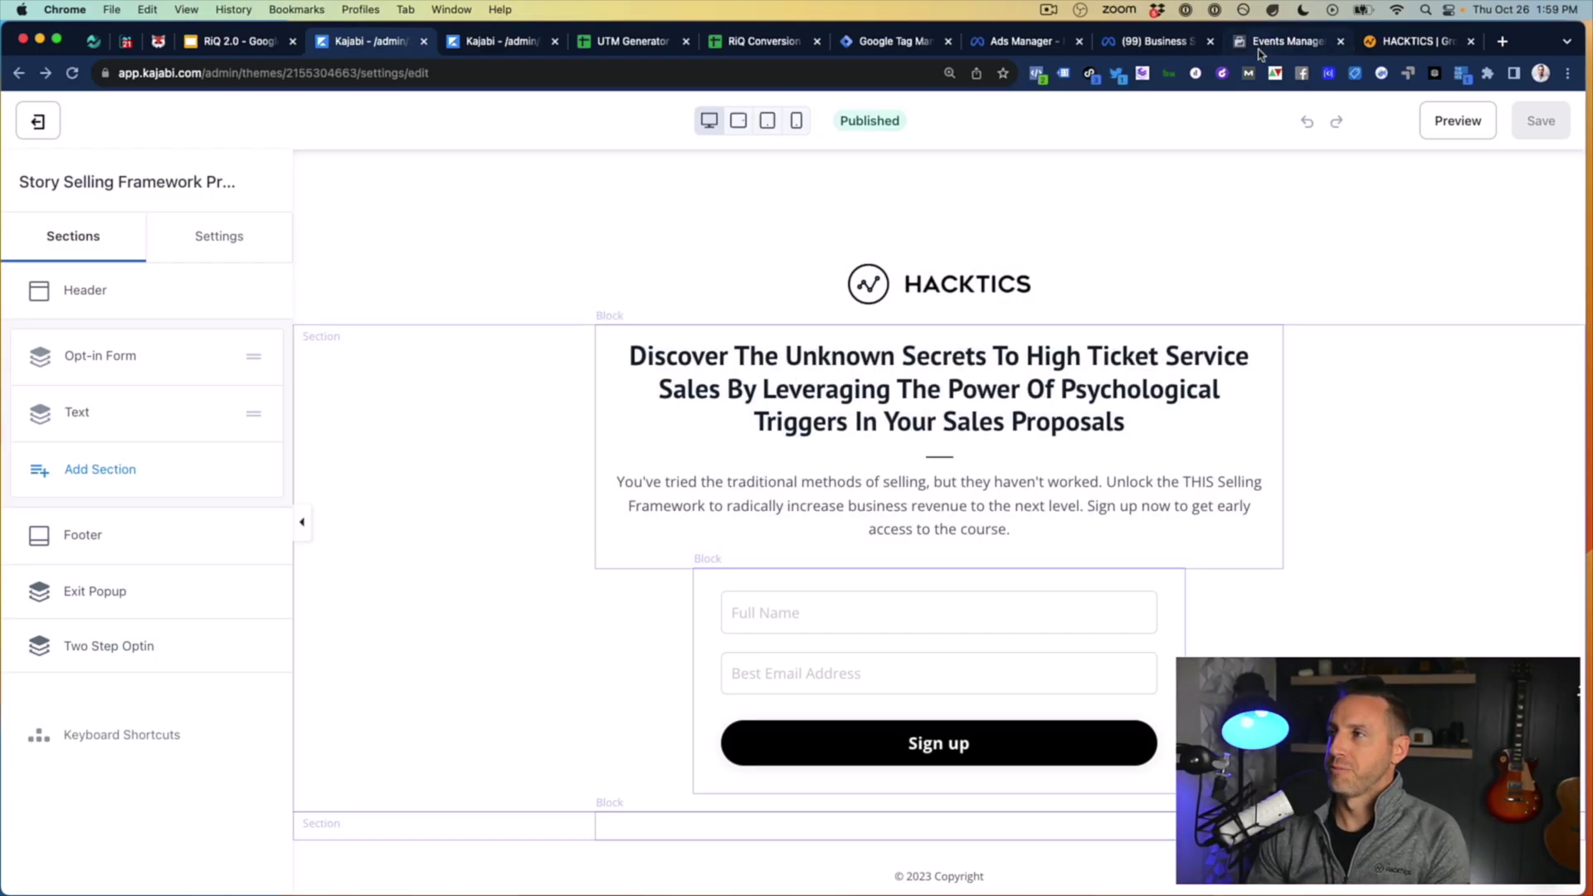
left_click(742, 41)
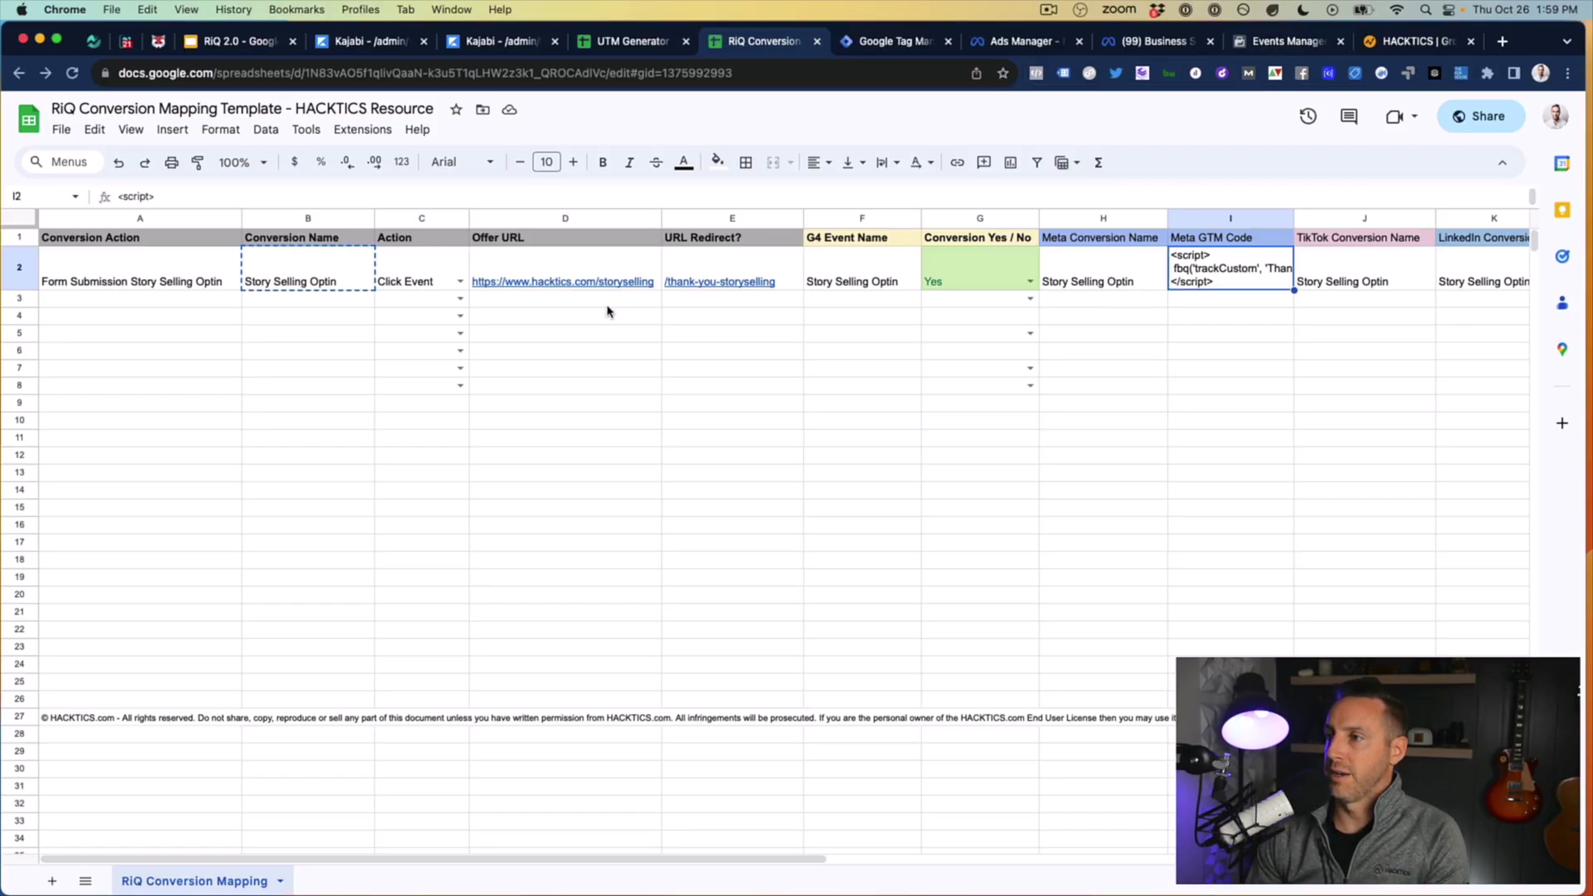
left_click(722, 276)
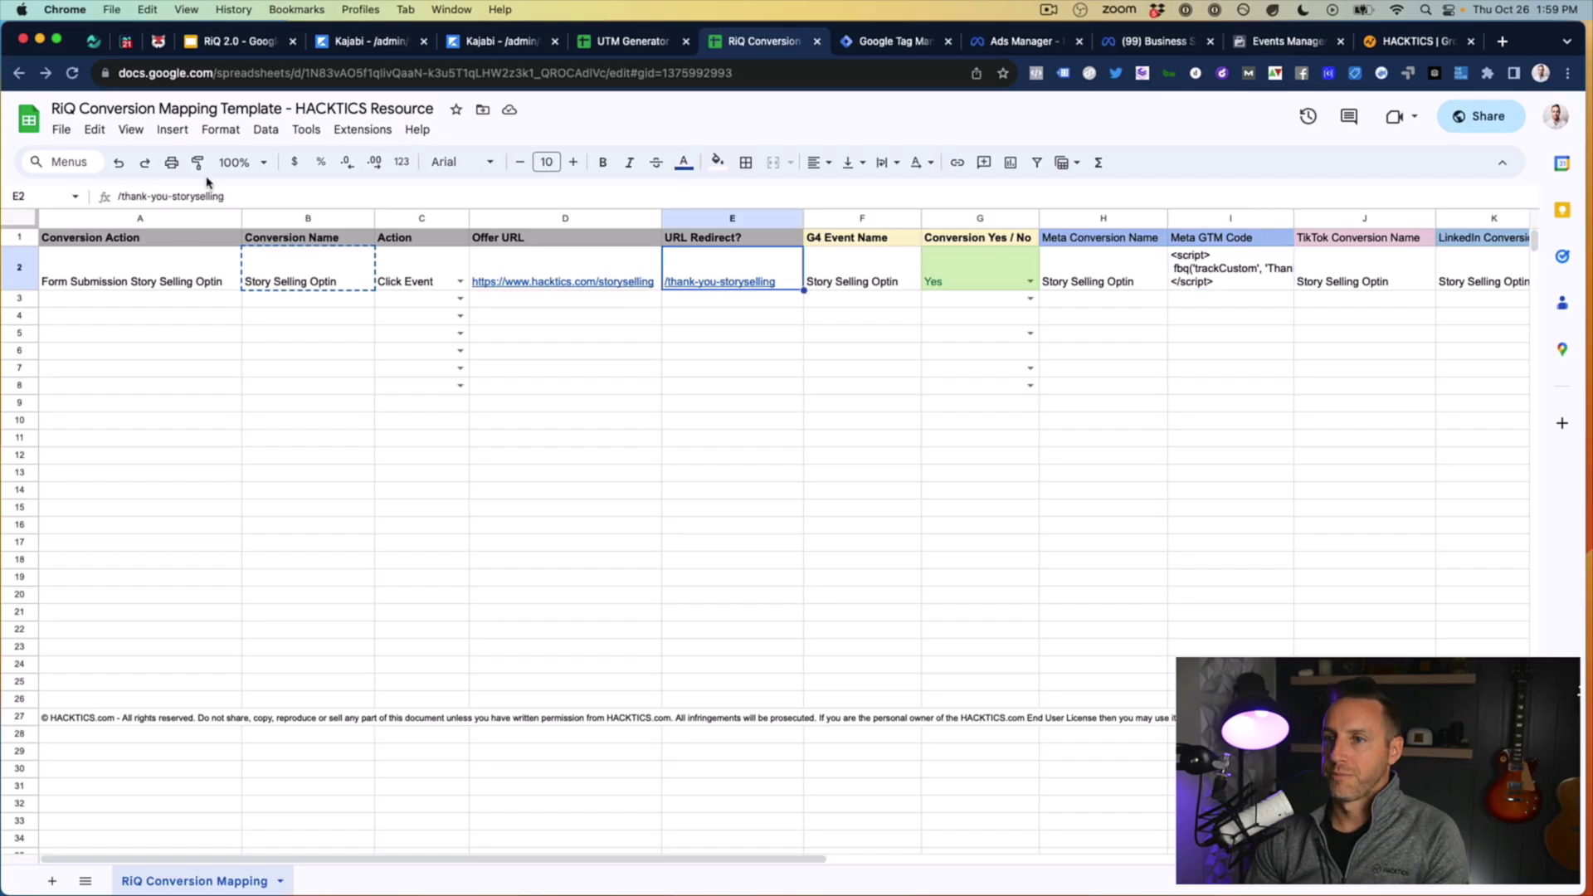
left_click_drag(223, 196, 117, 196)
key("super+c")
left_click(687, 419)
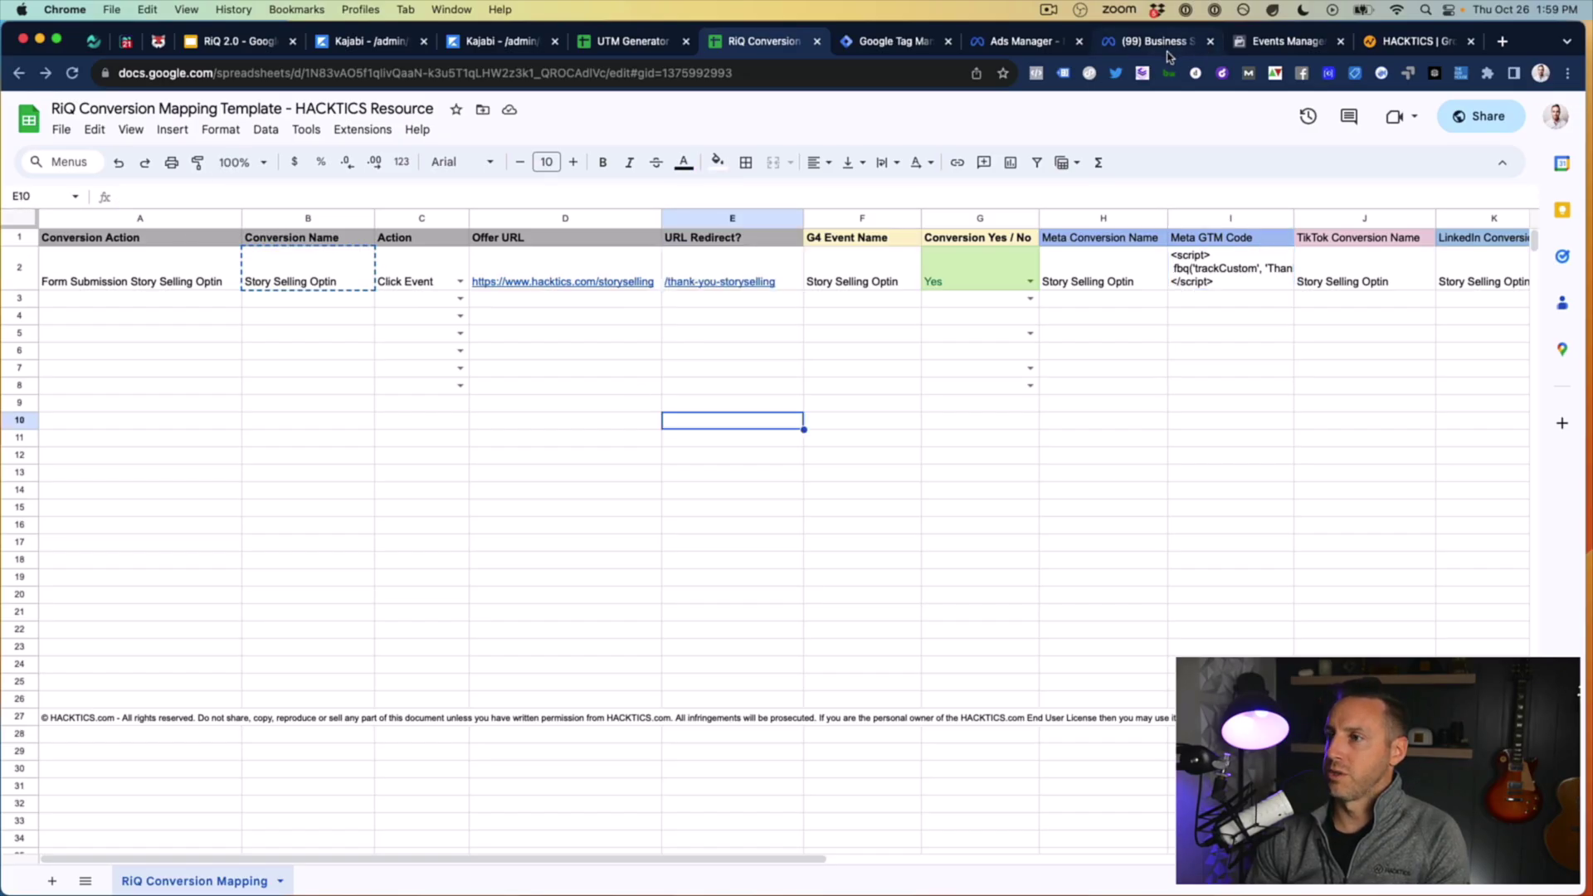
left_click(892, 40)
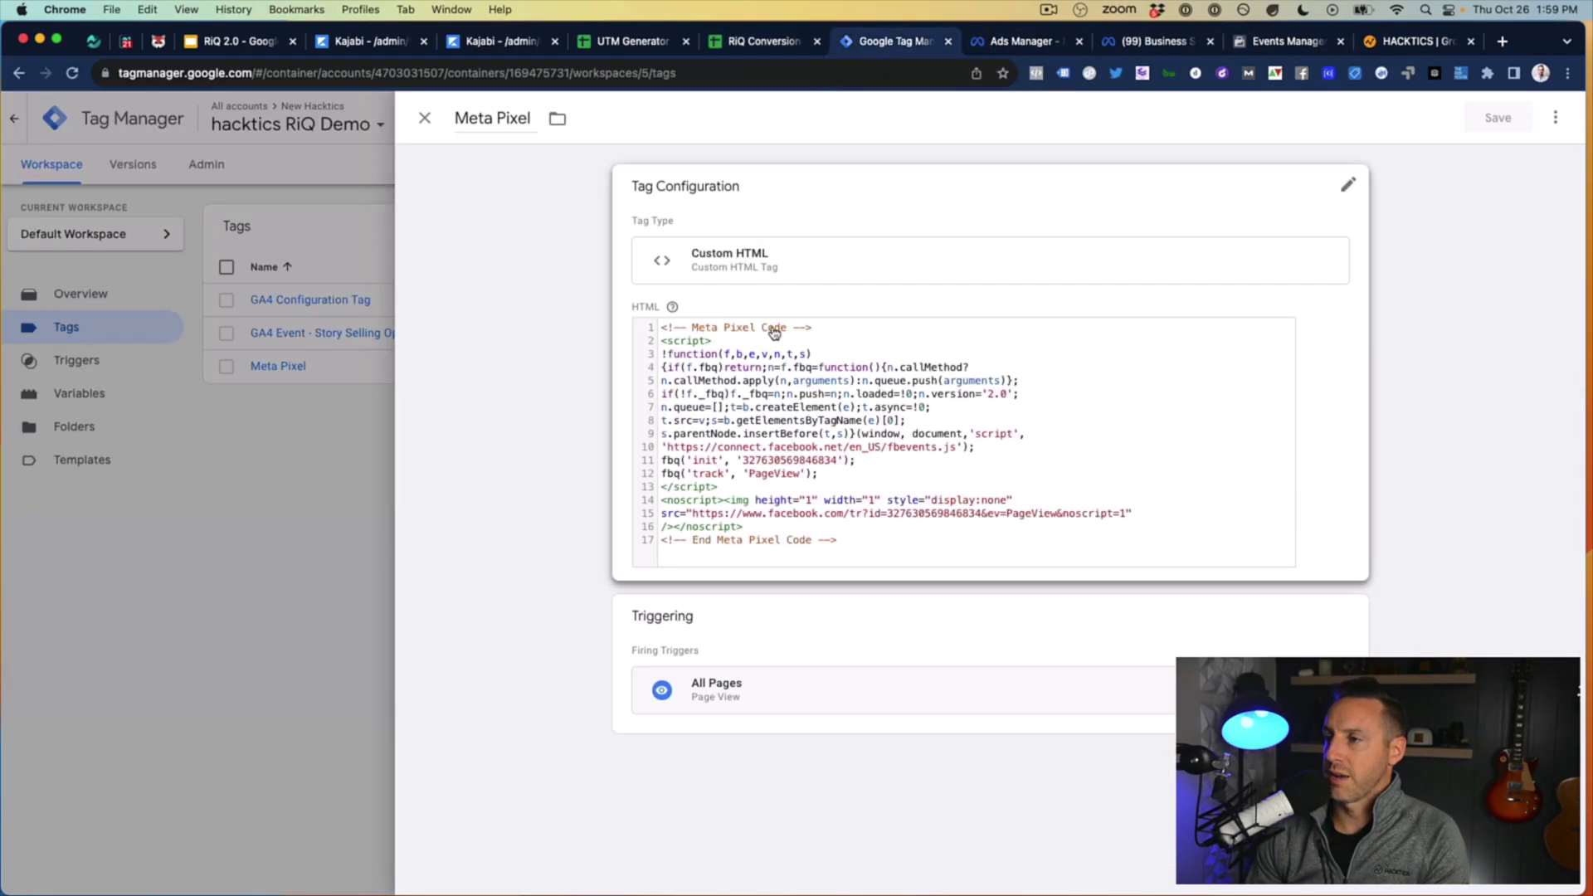
Step: Close the Meta Pixel tag and create a new tag whose name starts with "Meta Event -"
left_click(424, 118)
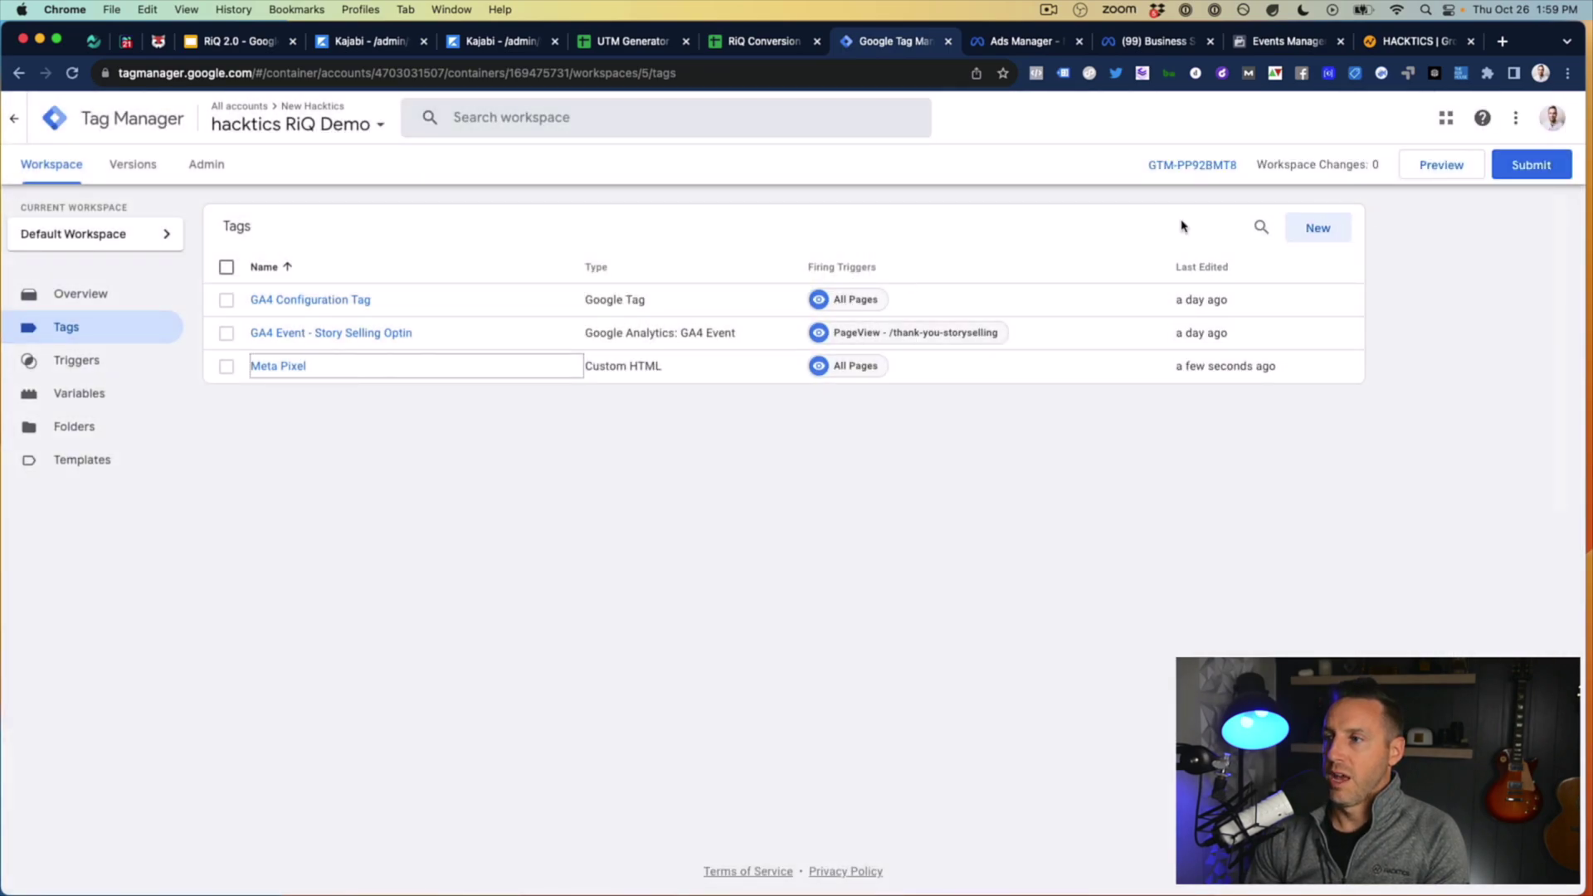
left_click(1342, 229)
left_click(487, 119)
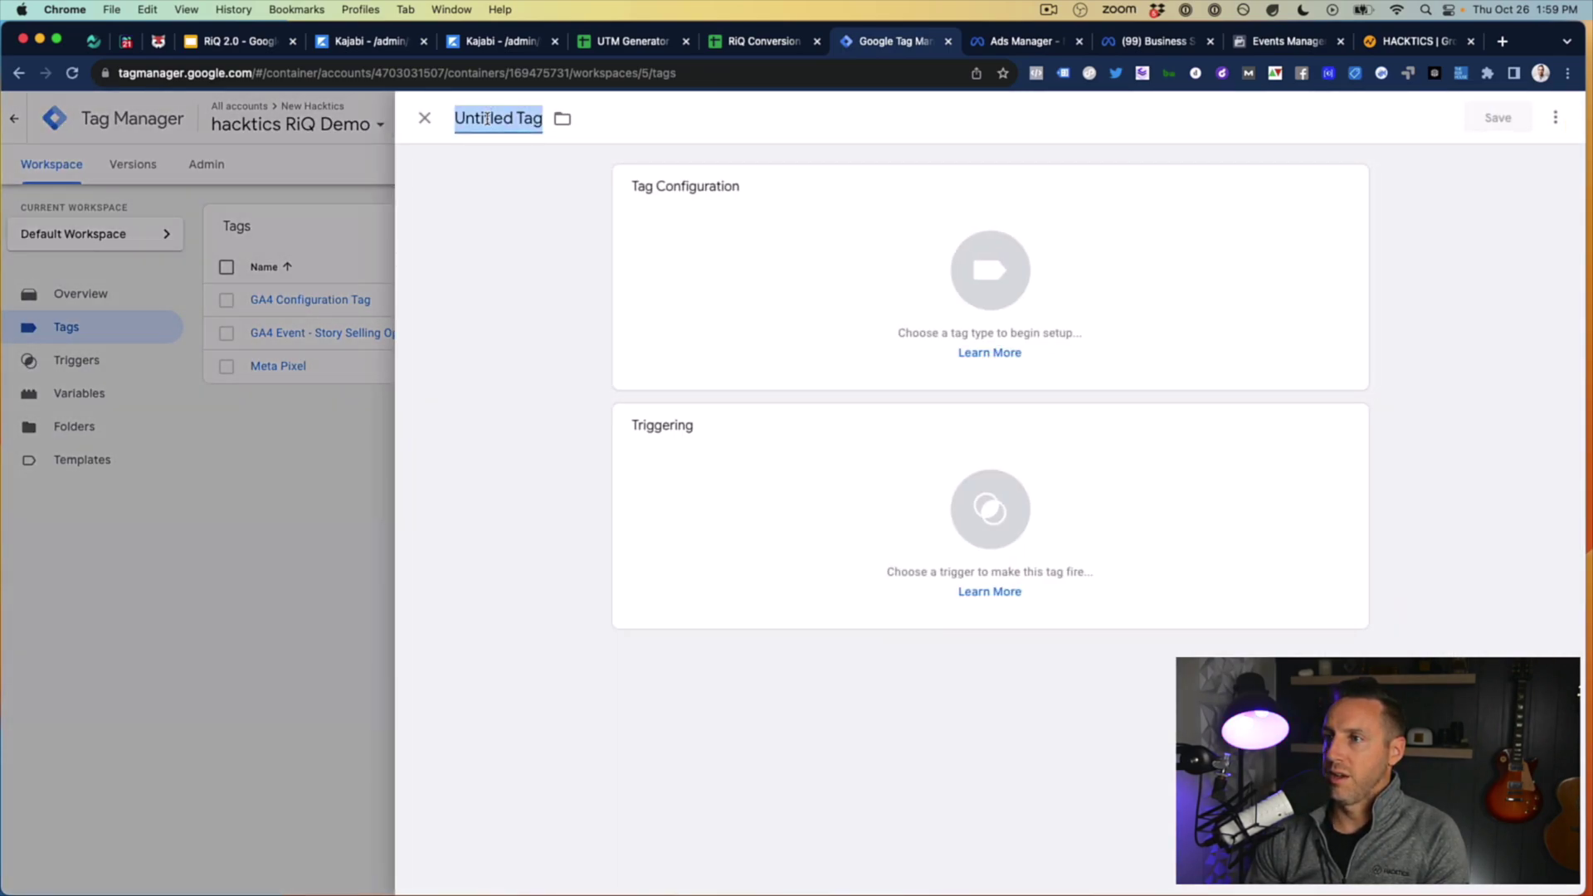
type("Meat")
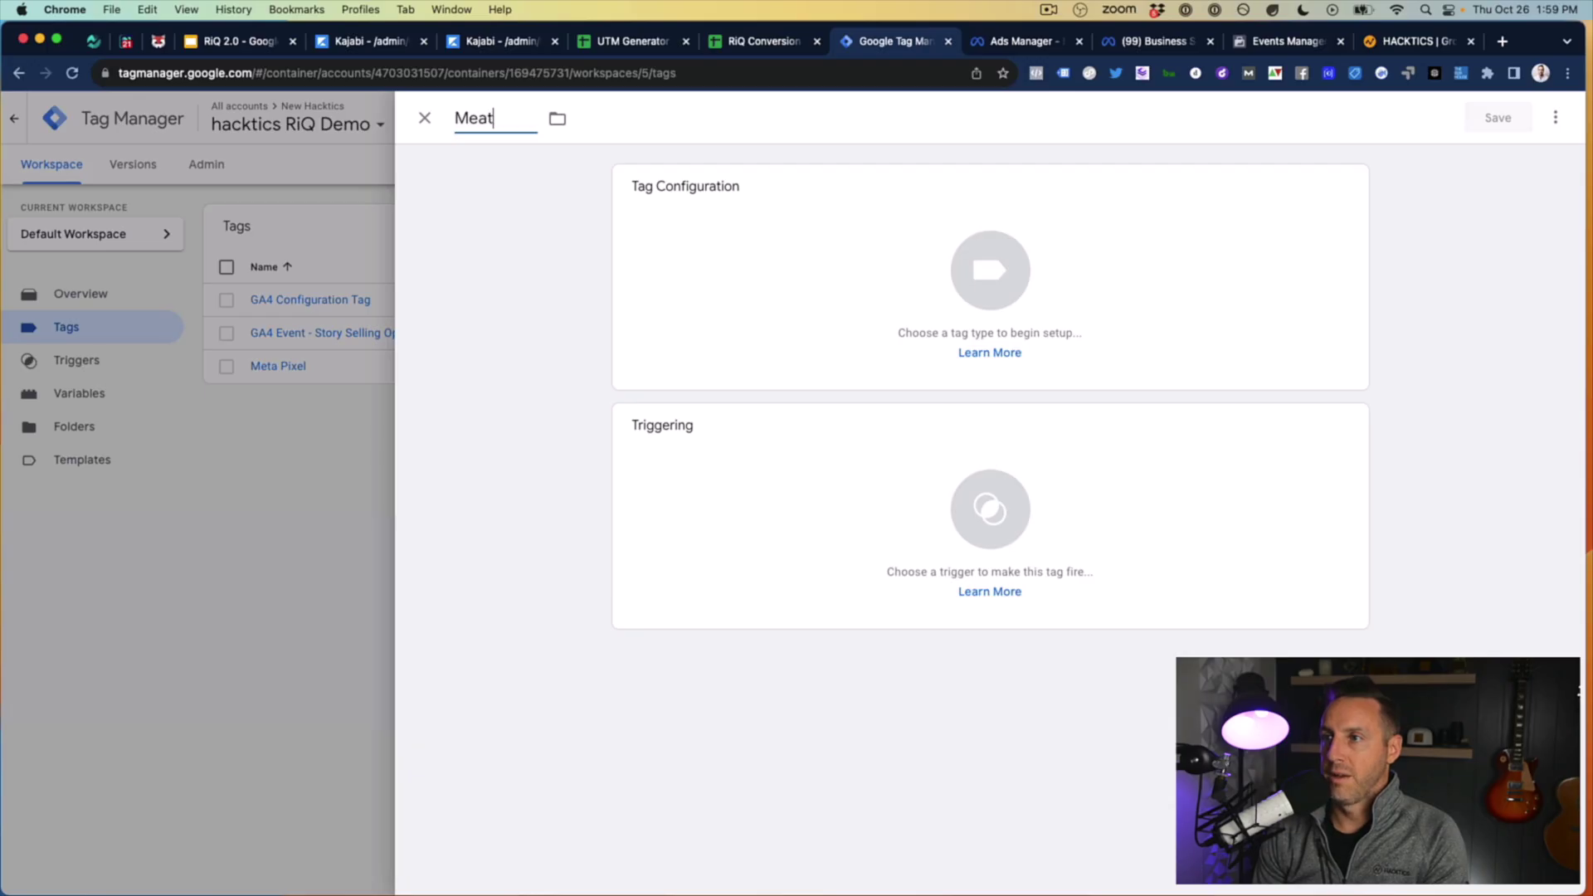
type("a Event -")
Step: Complete the new tag's name as "Meta Event - Story Selling Optin" with the Meta Conversion Name copied from the RiQ Conversion Mapping sheet
key("super+v")
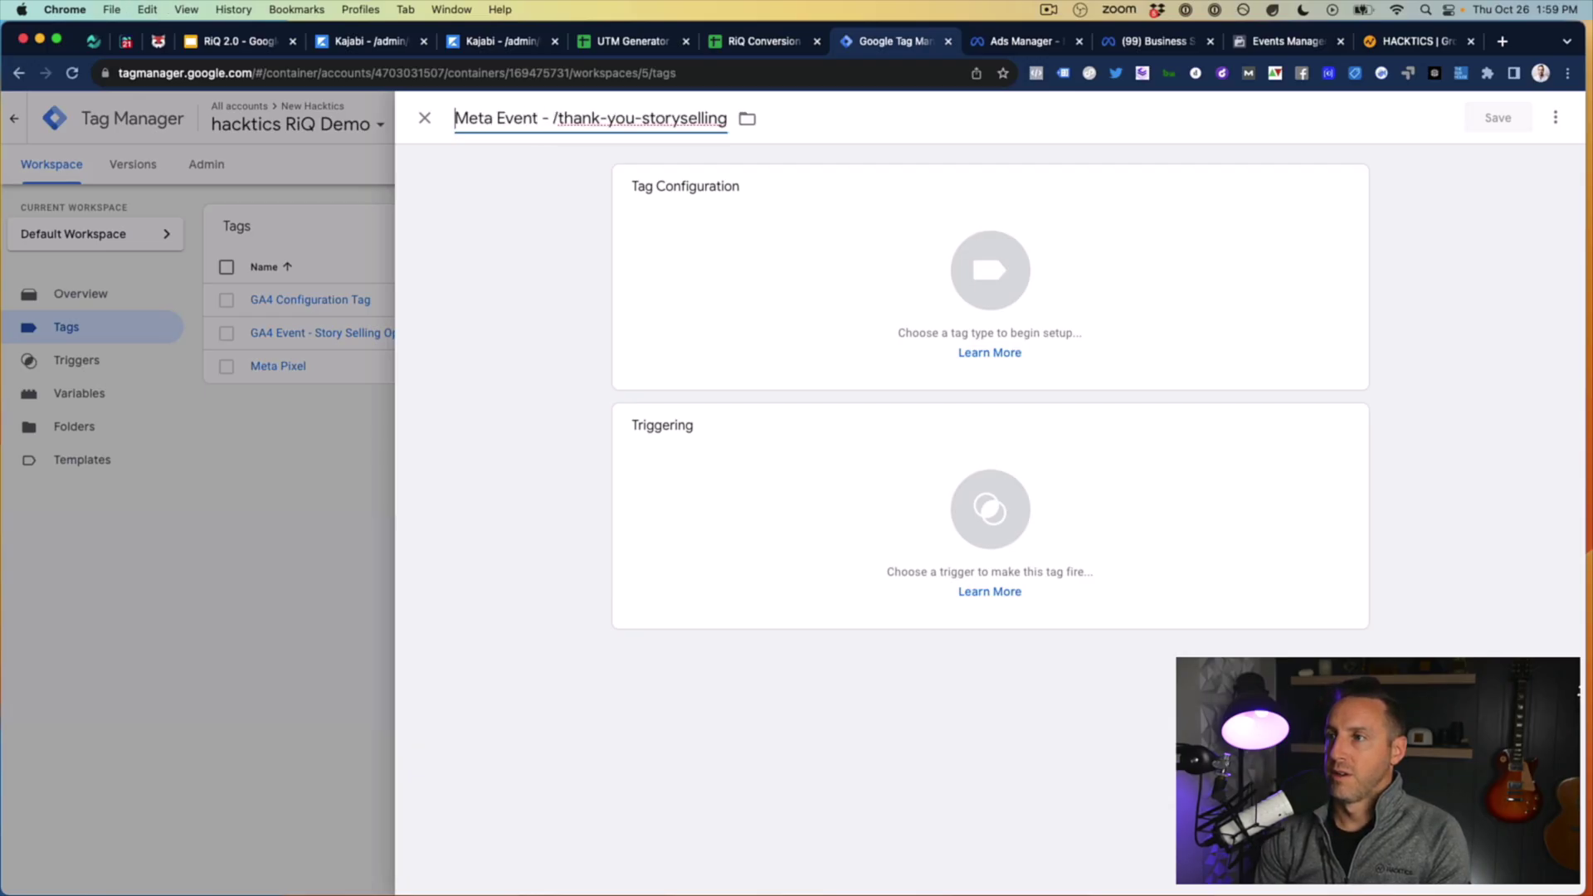
key("super+z")
left_click(637, 43)
left_click(776, 44)
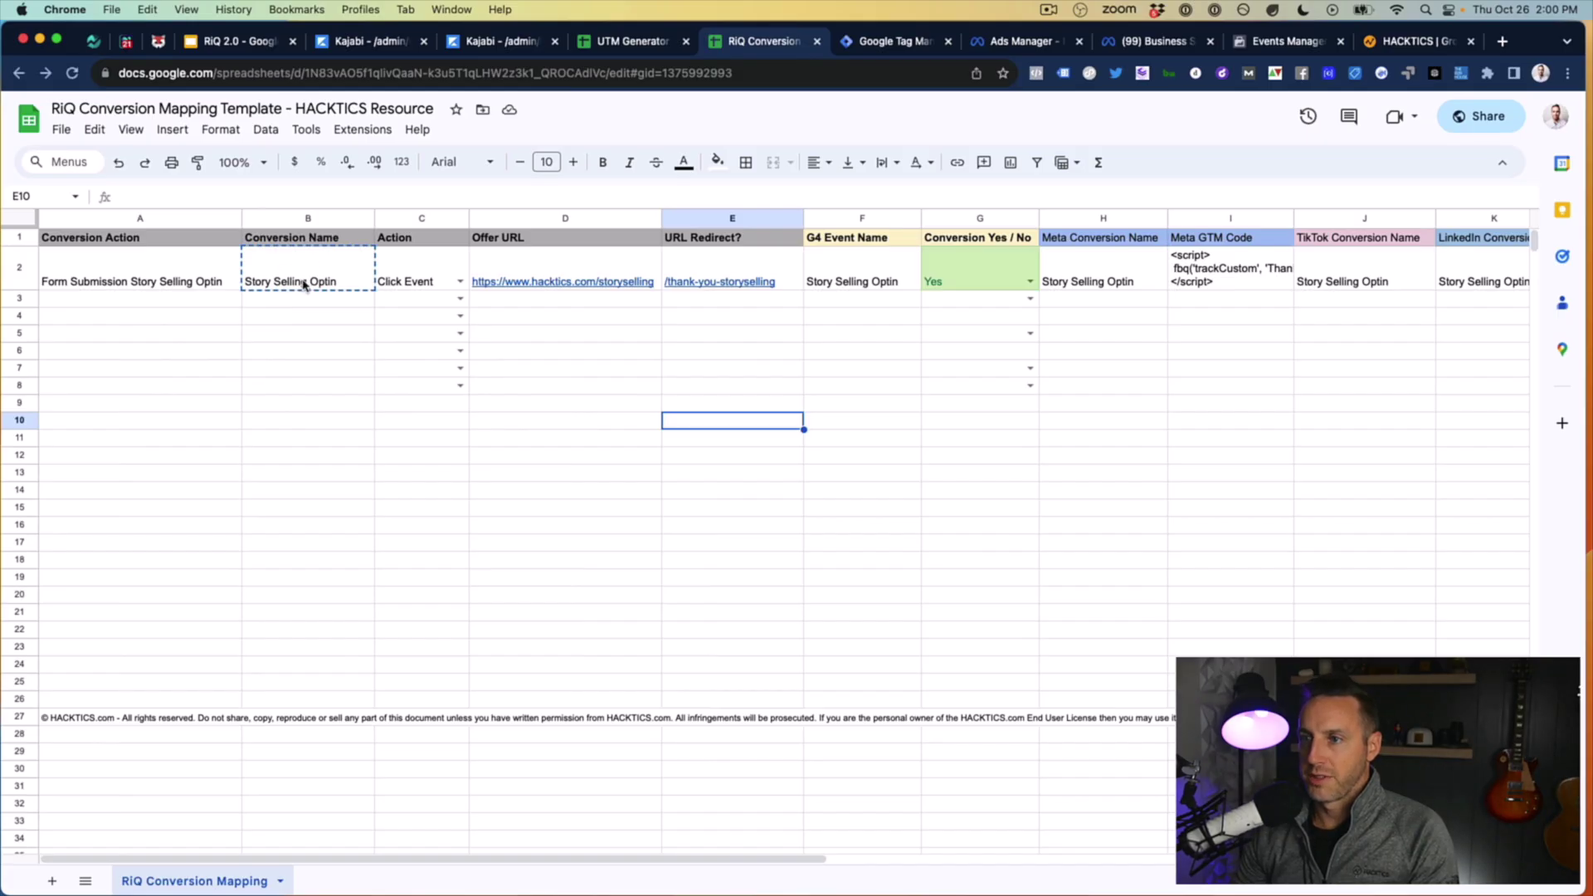
left_click(1132, 276)
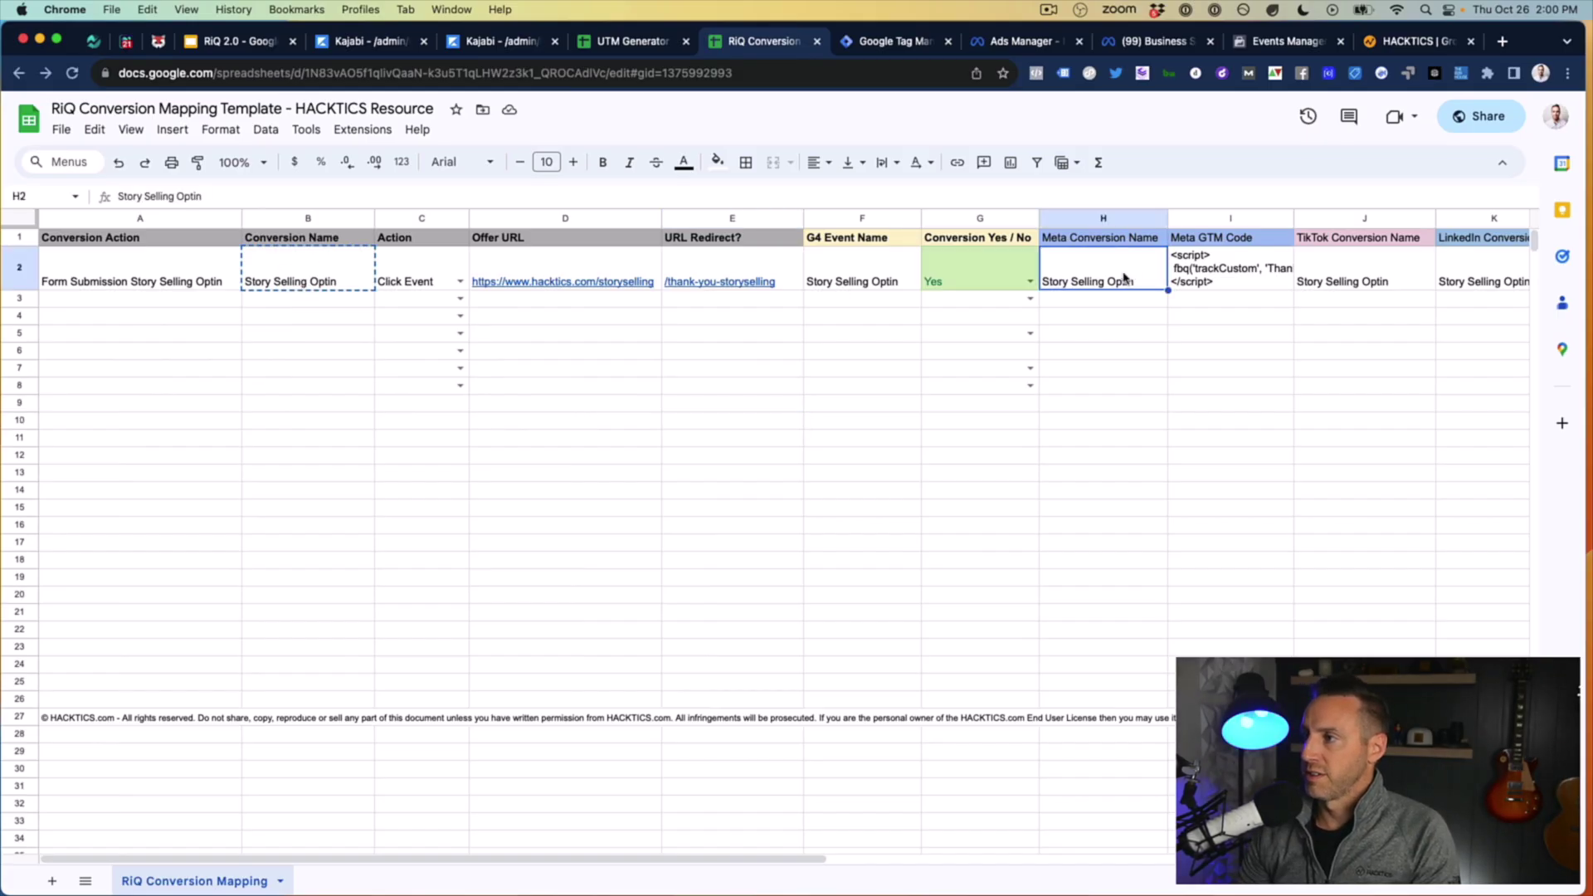
key("cmd+c")
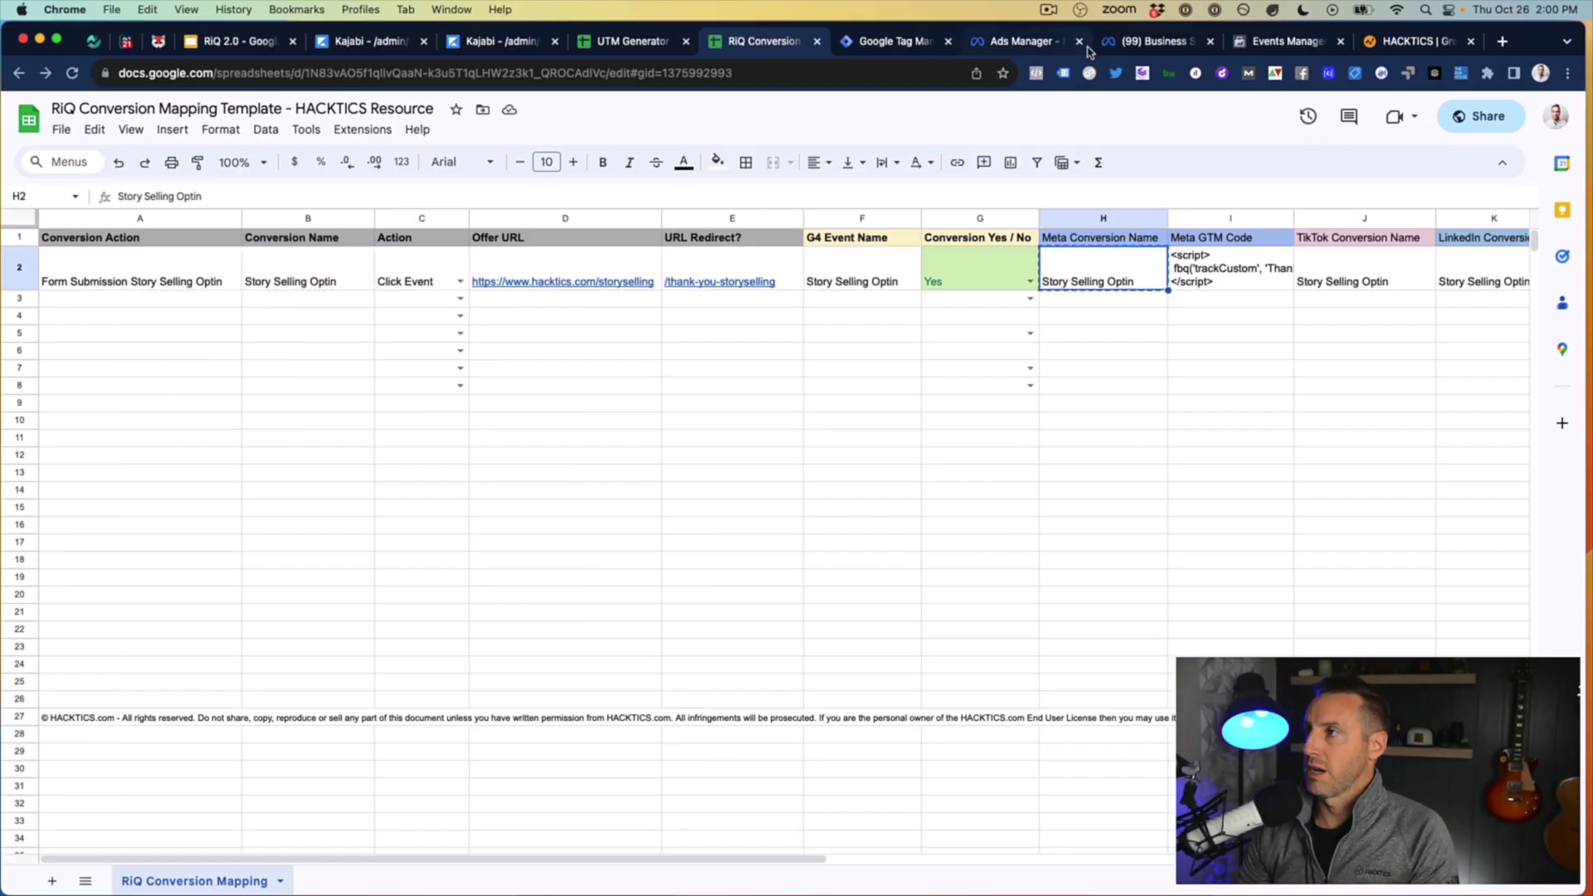
left_click(887, 42)
key("super+v")
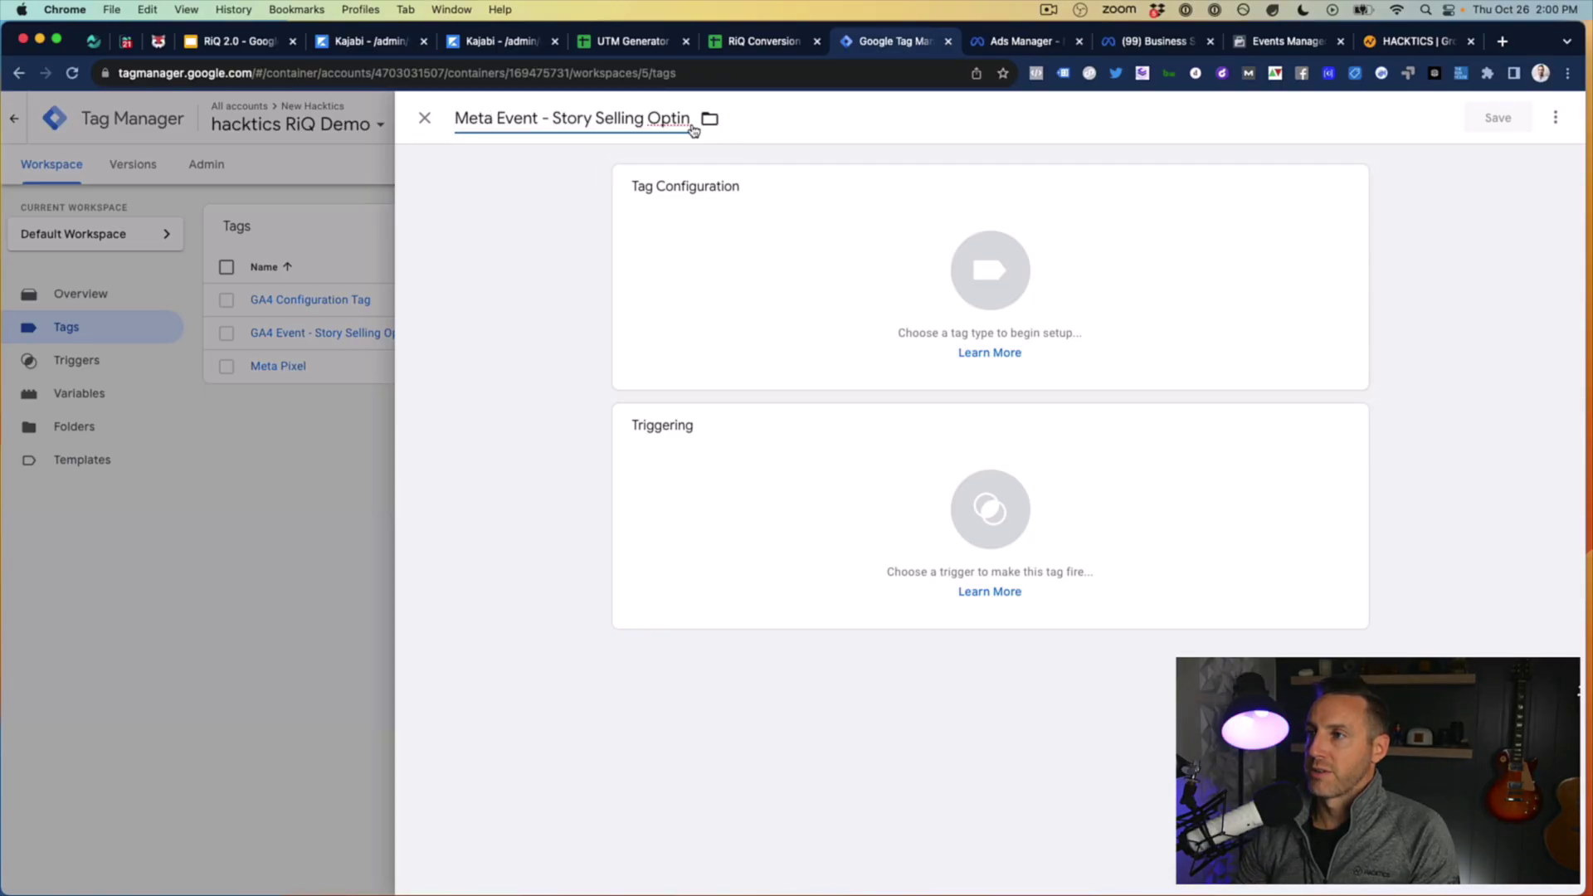
Step: Copy the full trackCustom script from the Meta GTM Code cell in the RiQ Conversion Mapping sheet
left_click(807, 320)
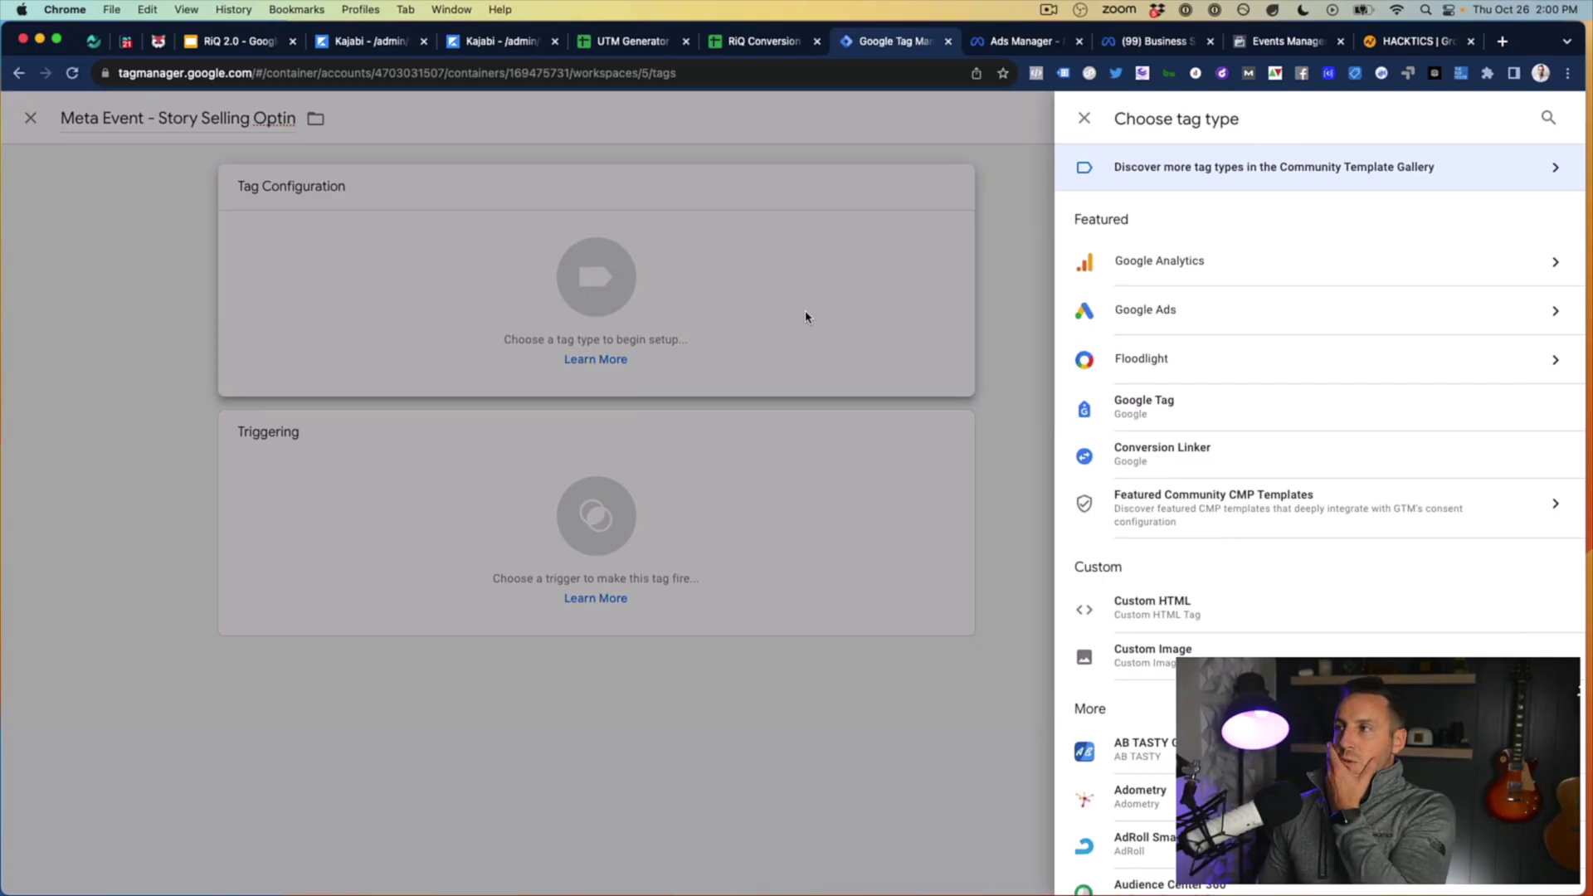
left_click(756, 49)
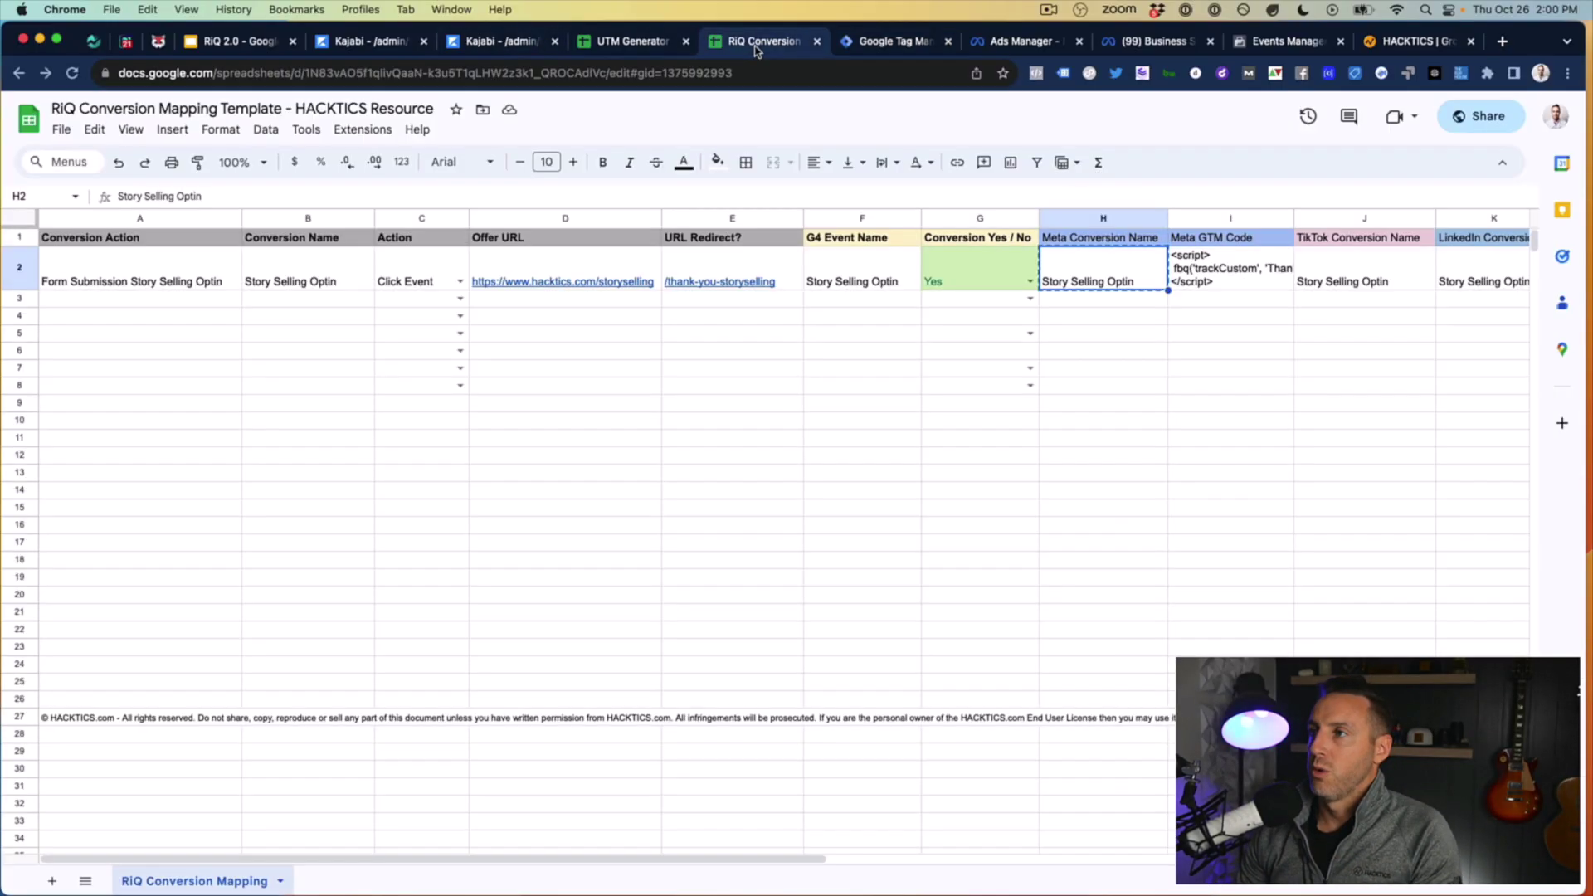
left_click(1223, 280)
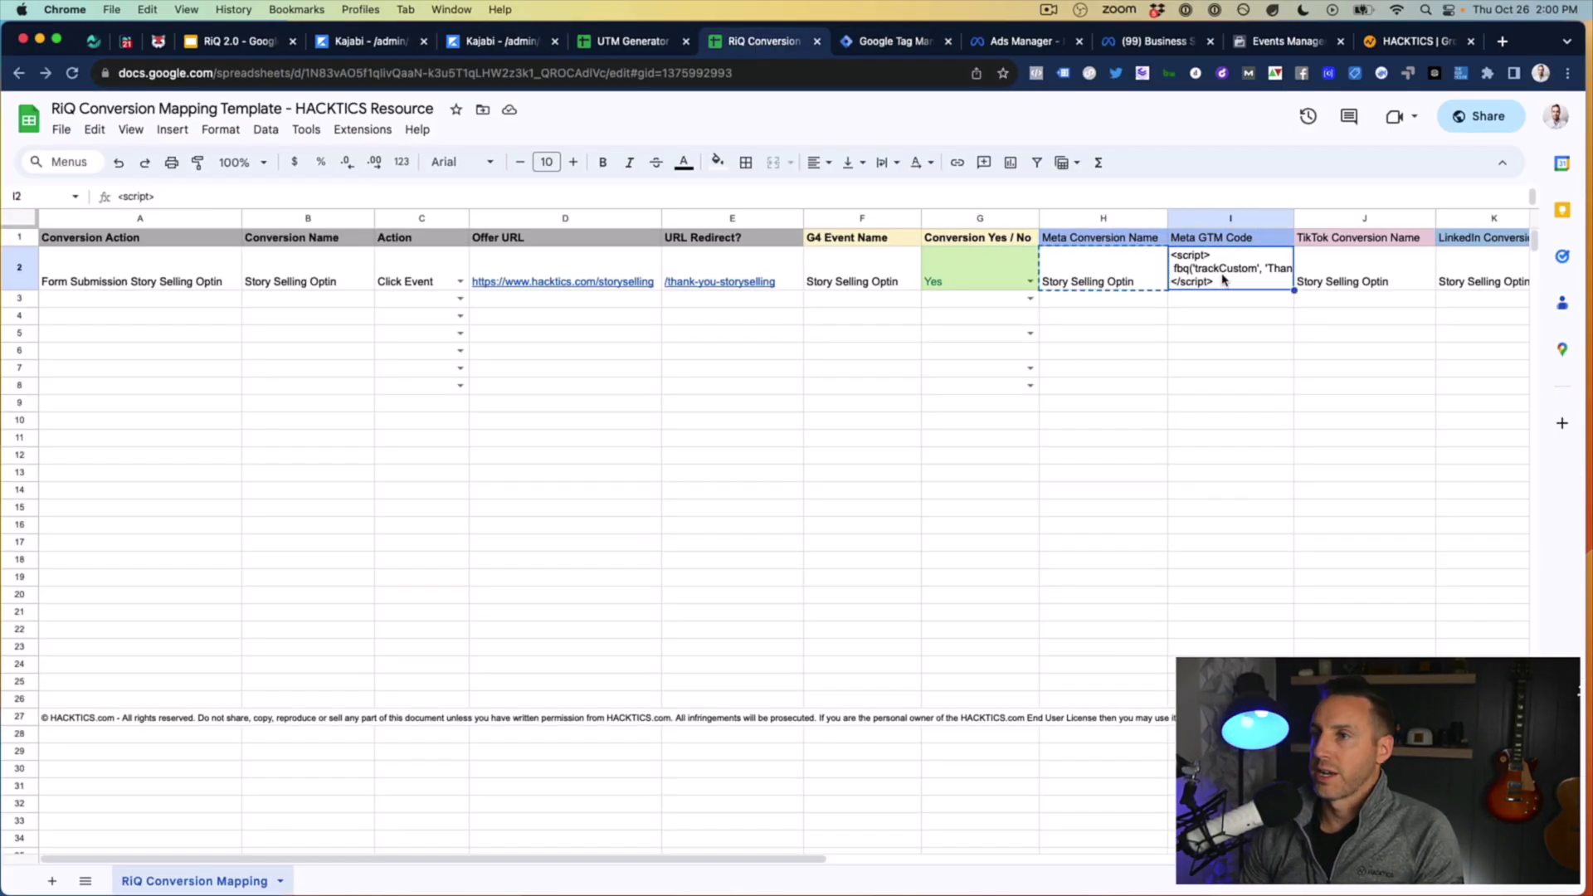
double_click(1223, 278)
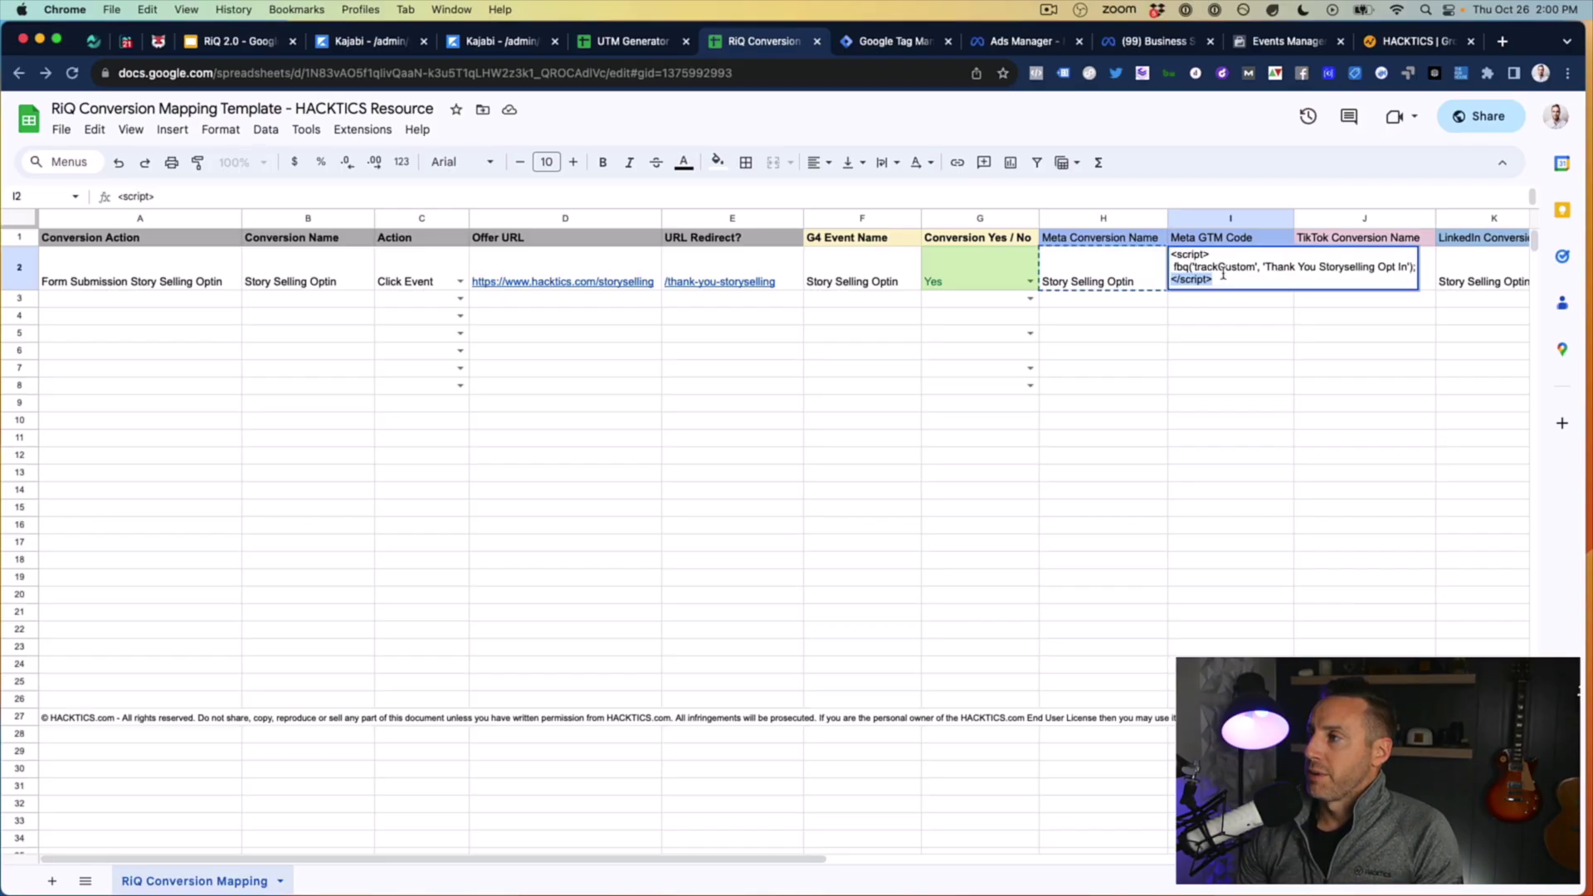
left_click(1200, 270)
left_click_drag(1173, 255, 1251, 290)
key("ctrl+c")
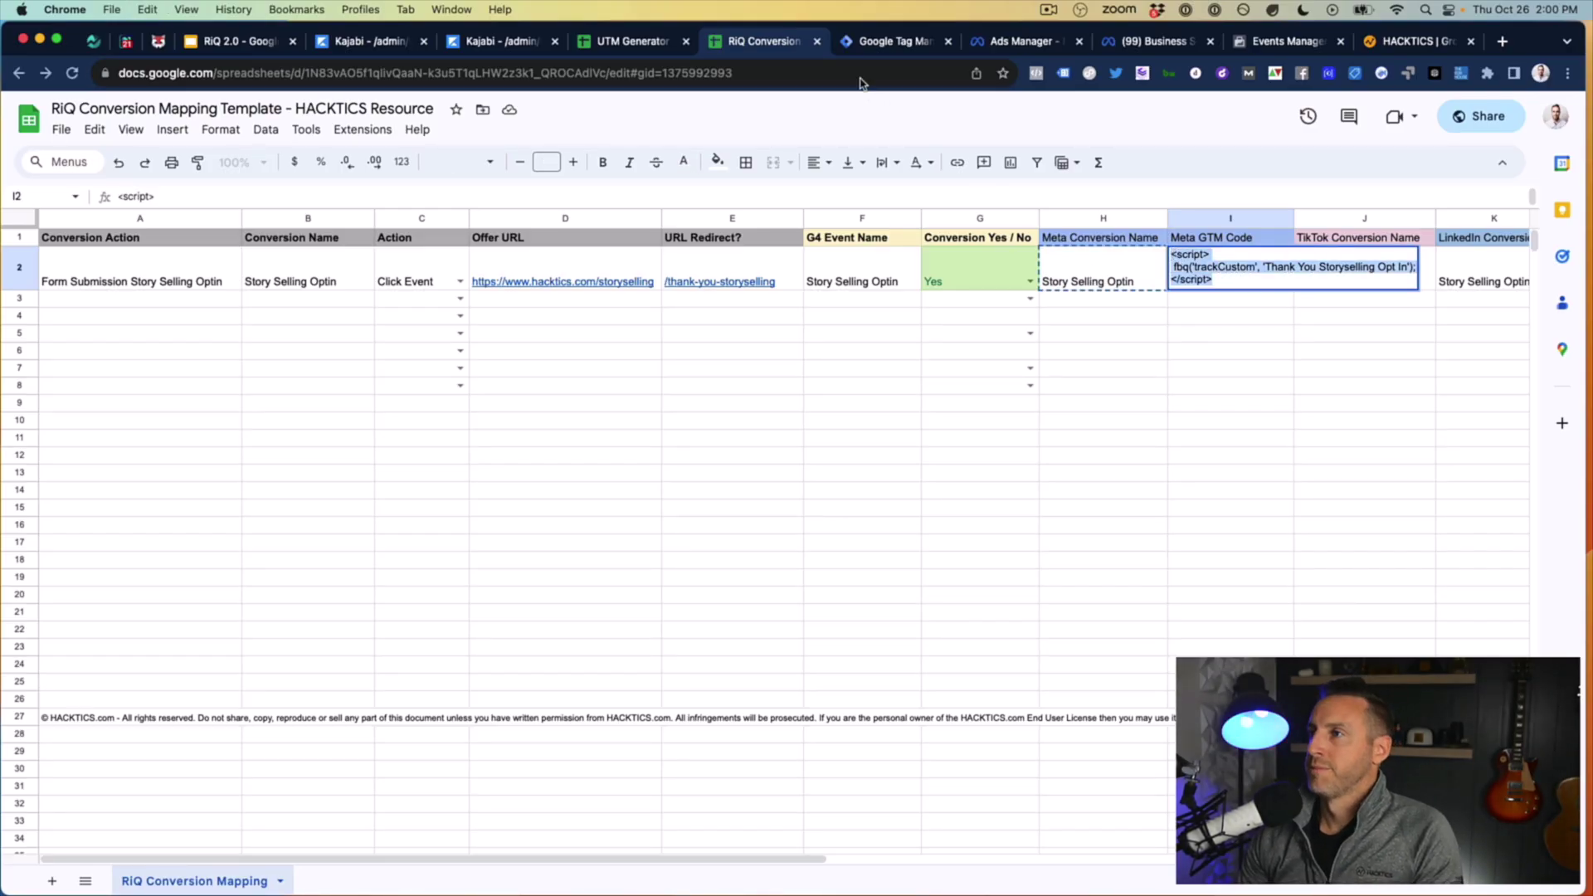
Step: Back in Google Tag Manager, set the tag type to Custom HTML and paste the copied script as its code
left_click(875, 53)
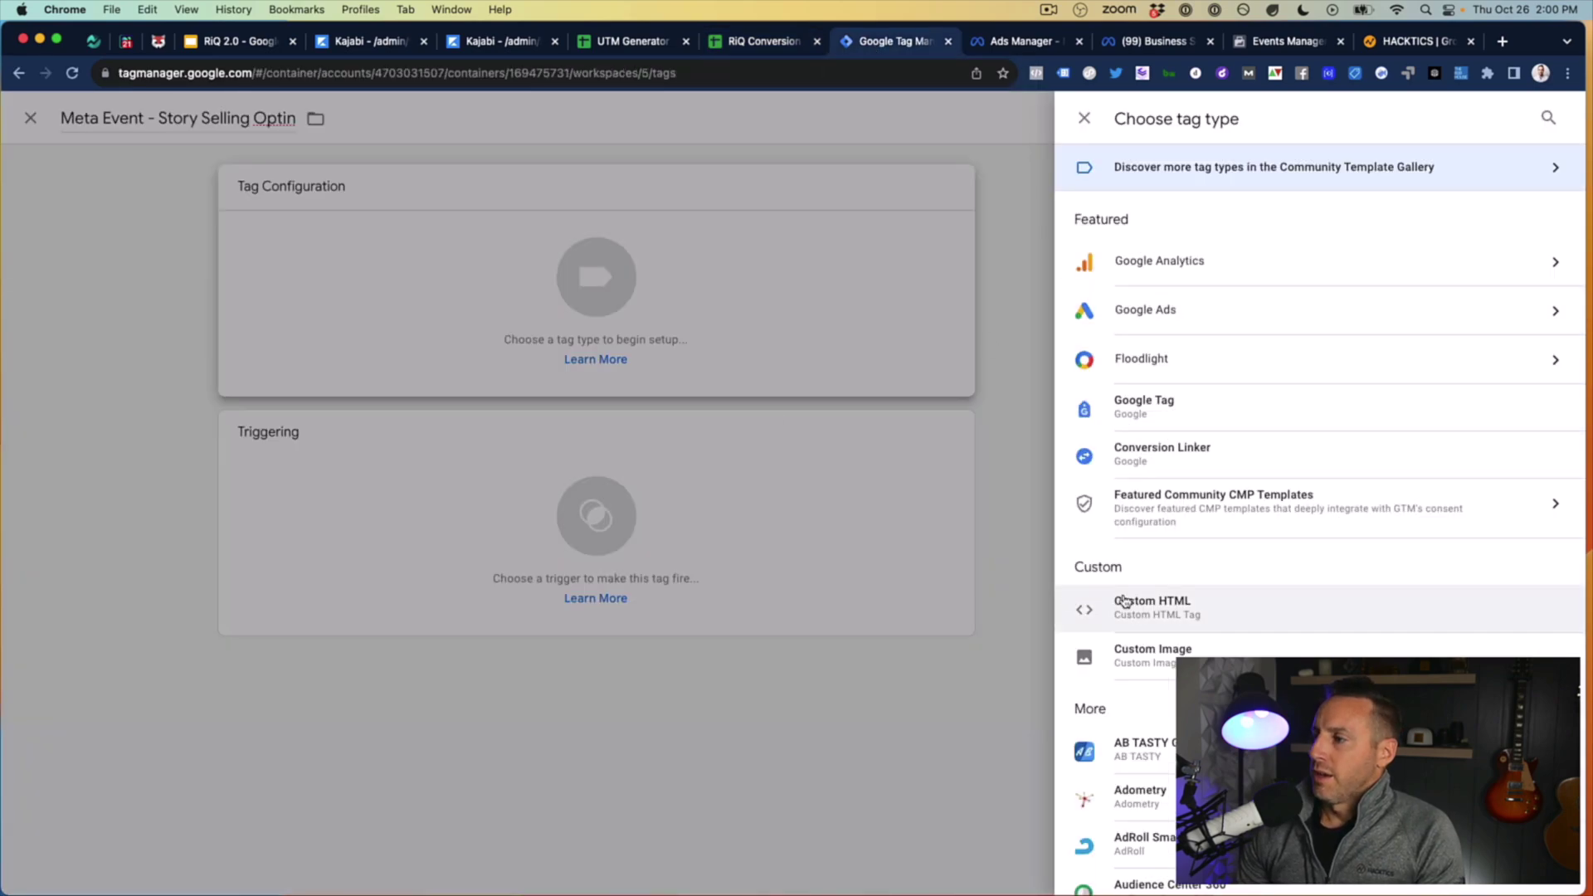
left_click(1152, 616)
left_click(764, 395)
key("ctrl+v")
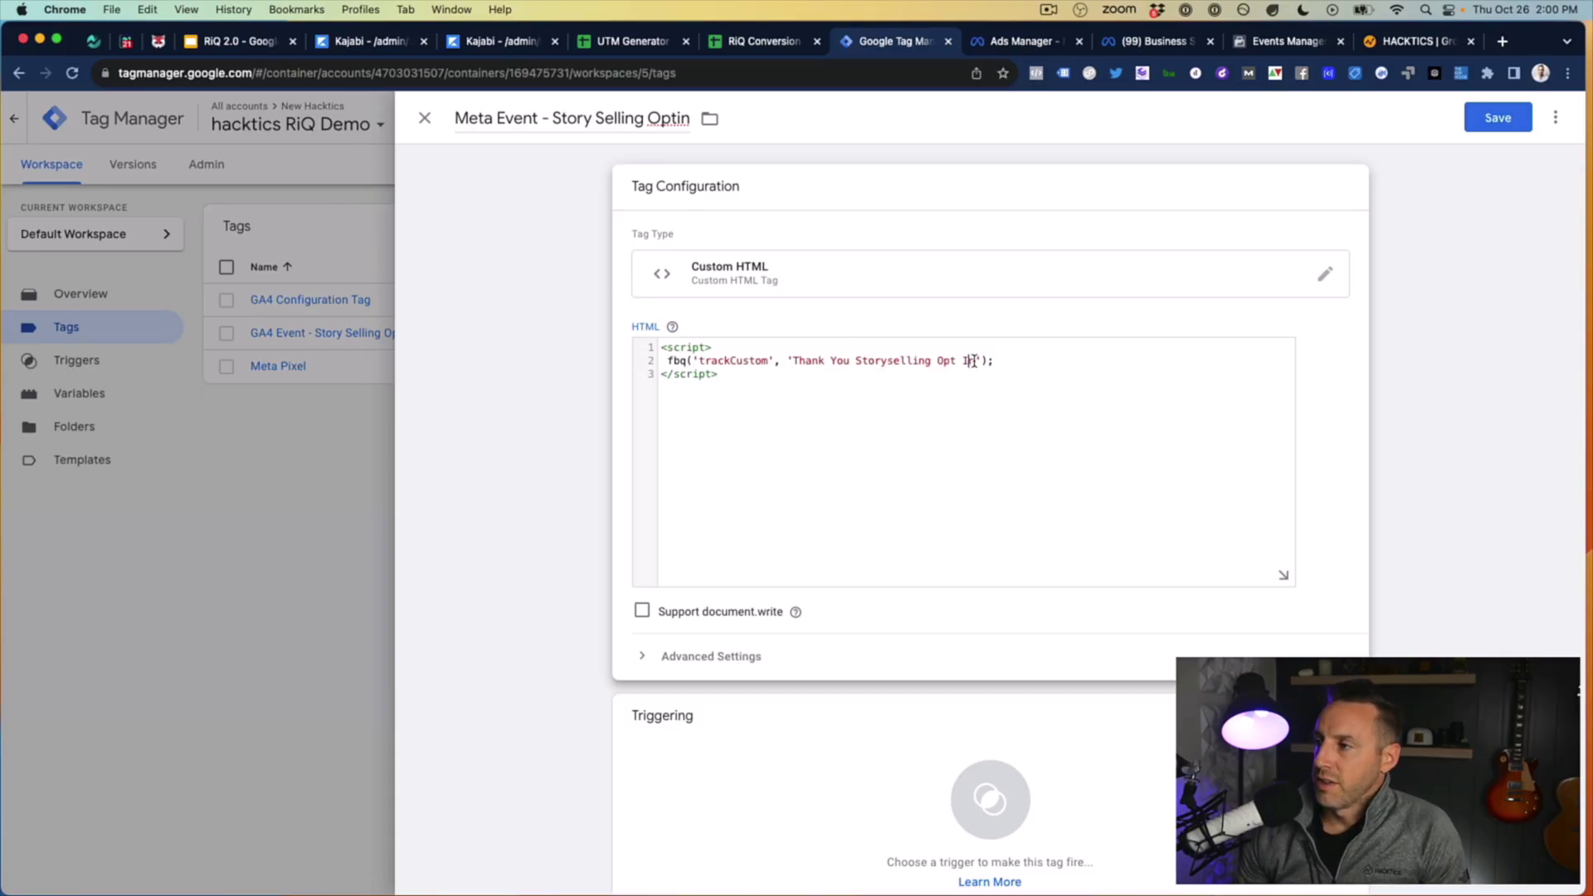
Step: Replace the event name in the trackCustom script with "Story Selling Optin", copied from the sheet's Conversion Name cell
left_click_drag(979, 361, 806, 357)
left_click(905, 361)
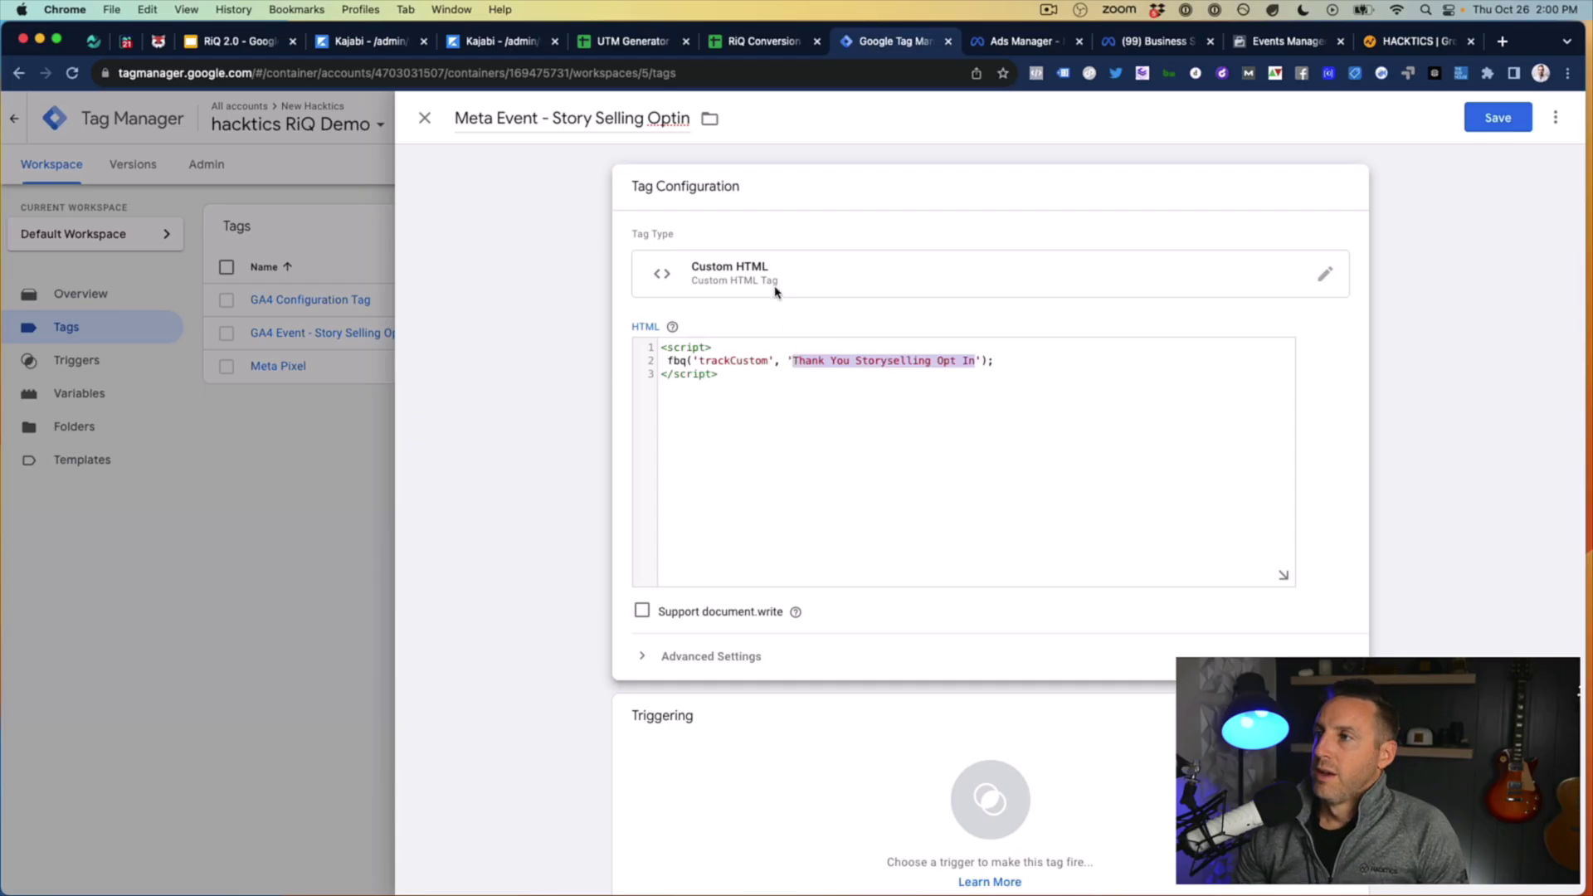
left_click(755, 40)
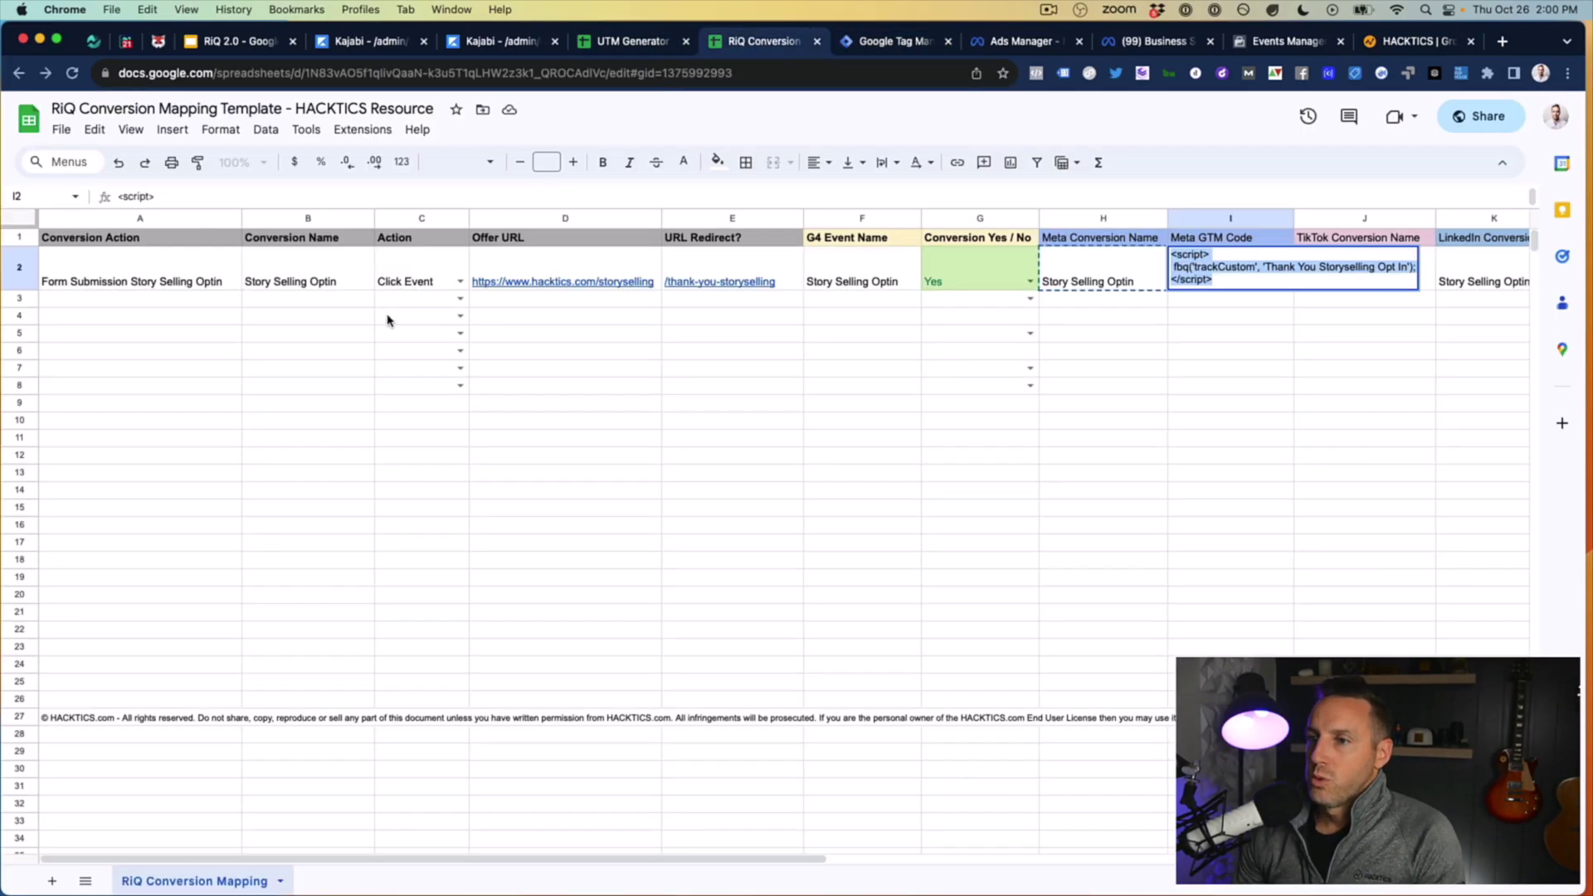
left_click(322, 282)
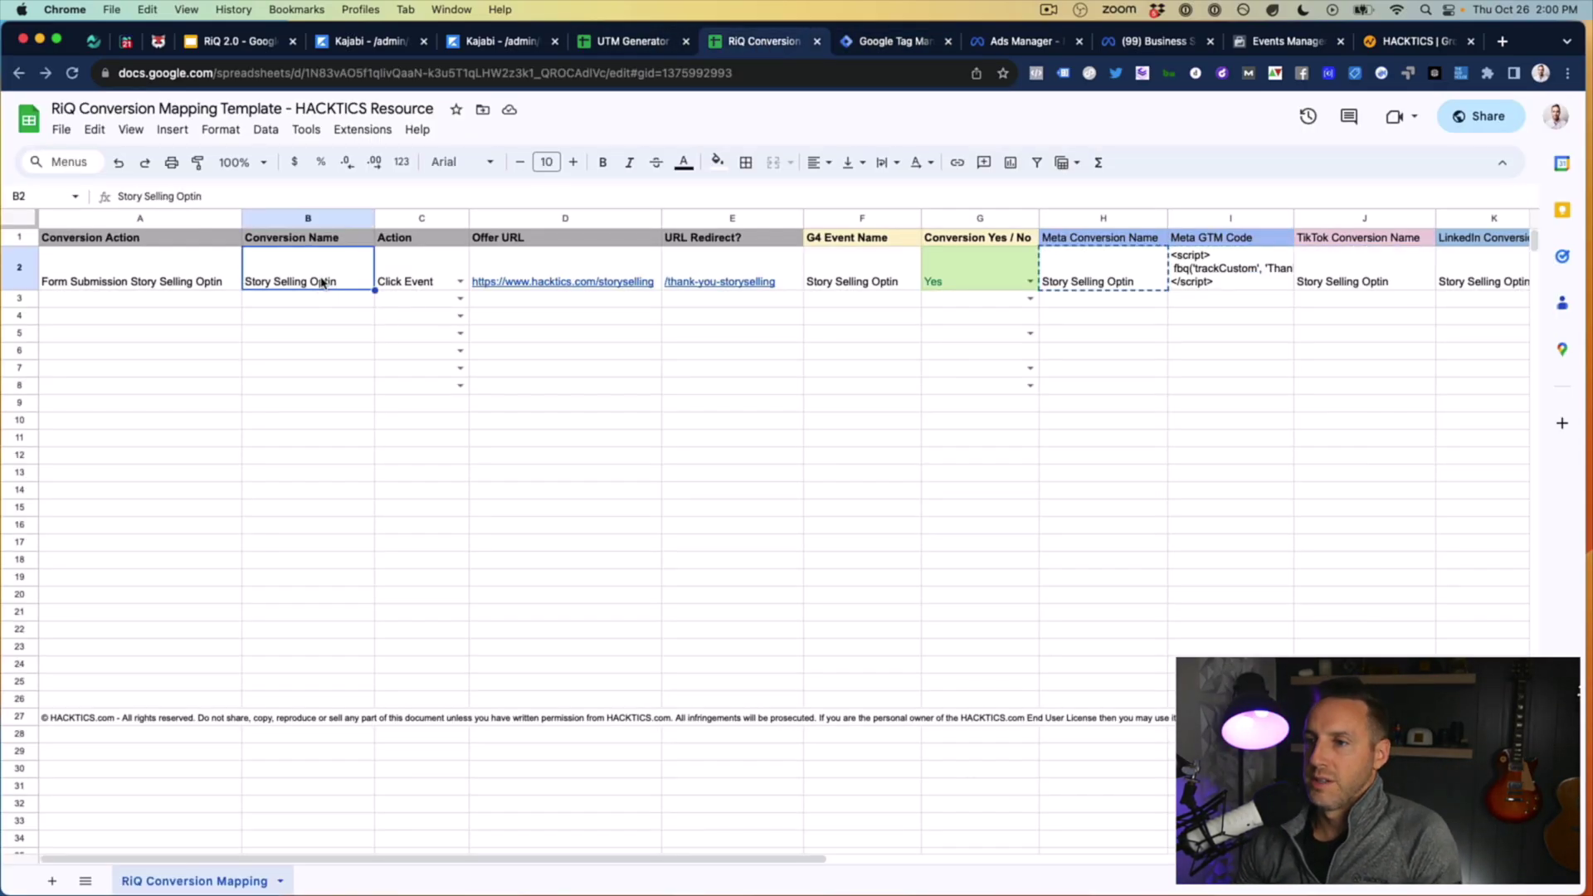
key("super+c")
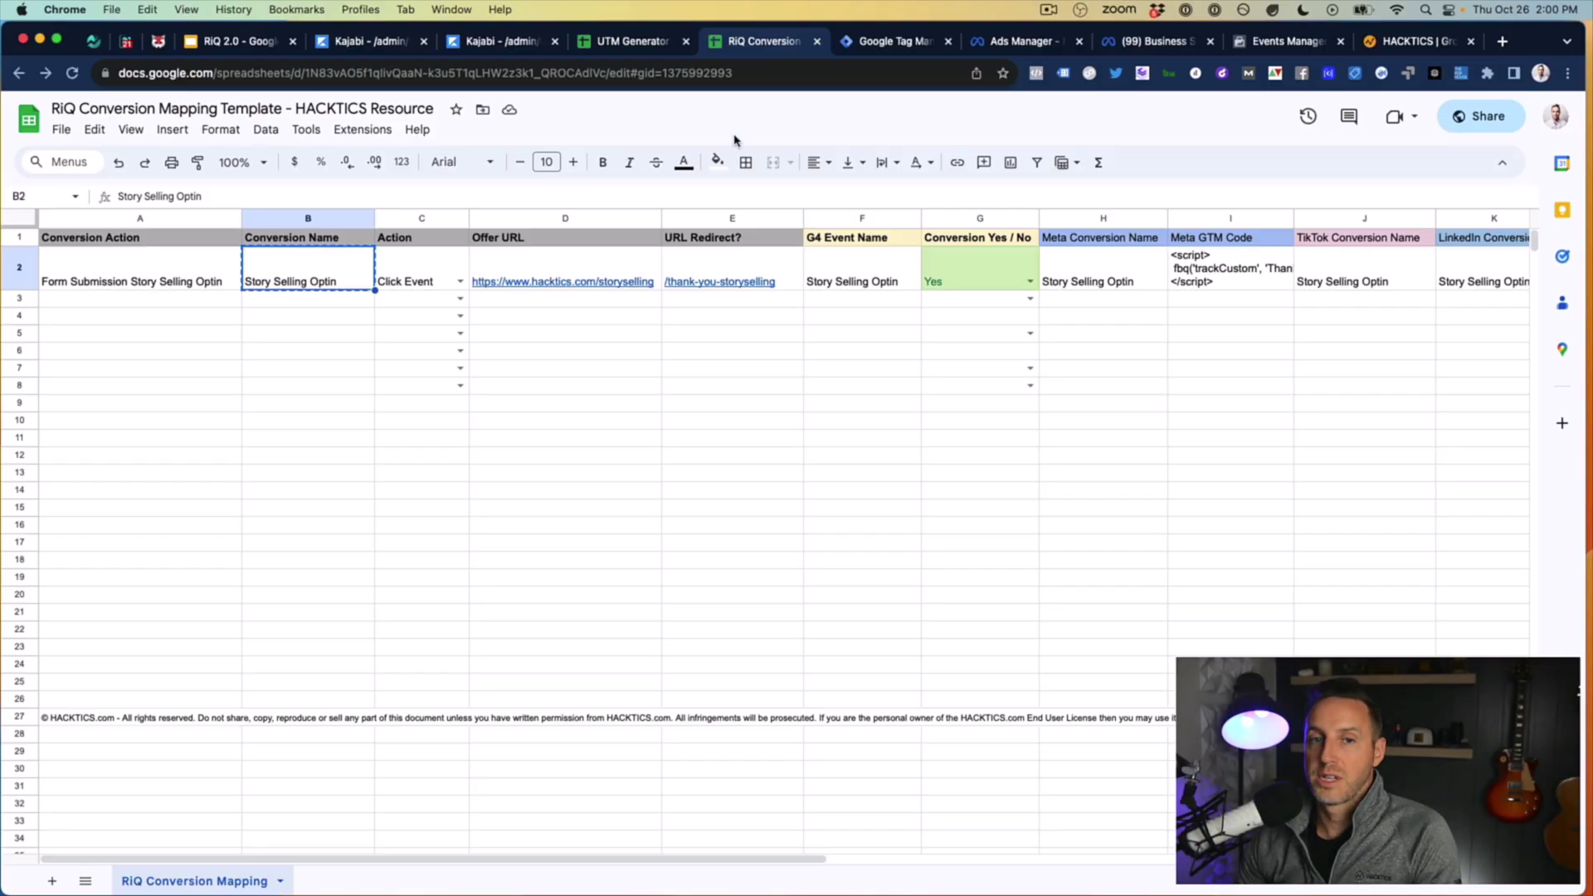
left_click(913, 42)
left_click(896, 369)
left_click_drag(977, 360, 803, 360)
key("cmd+v")
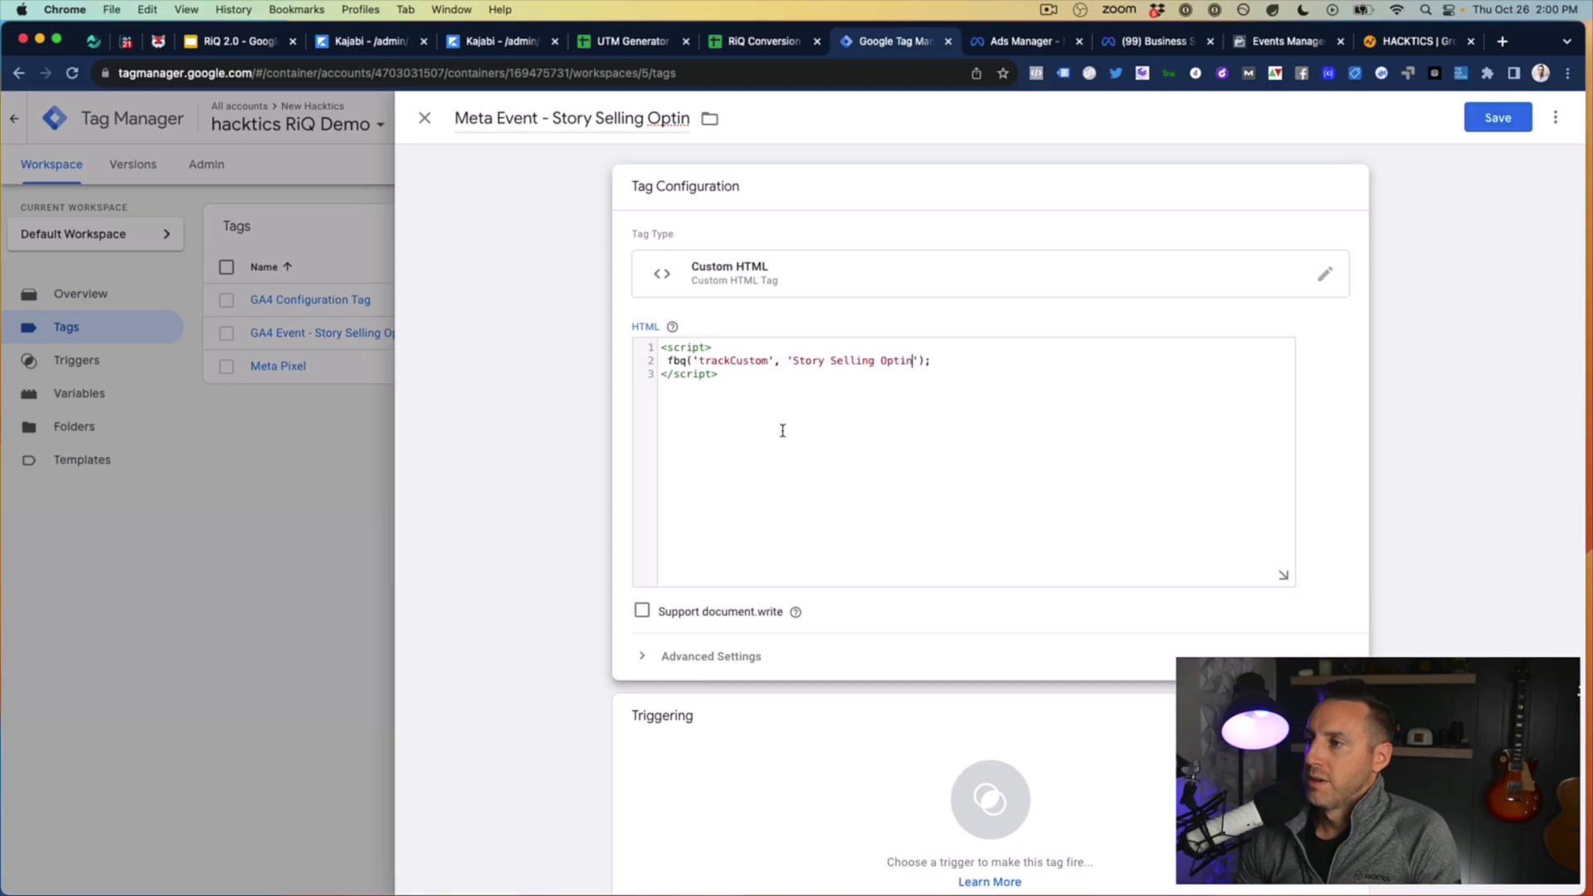
Step: Assign the PageView - /thank-you-storyselling trigger to the Meta event tag and save the tag
left_click(791, 774)
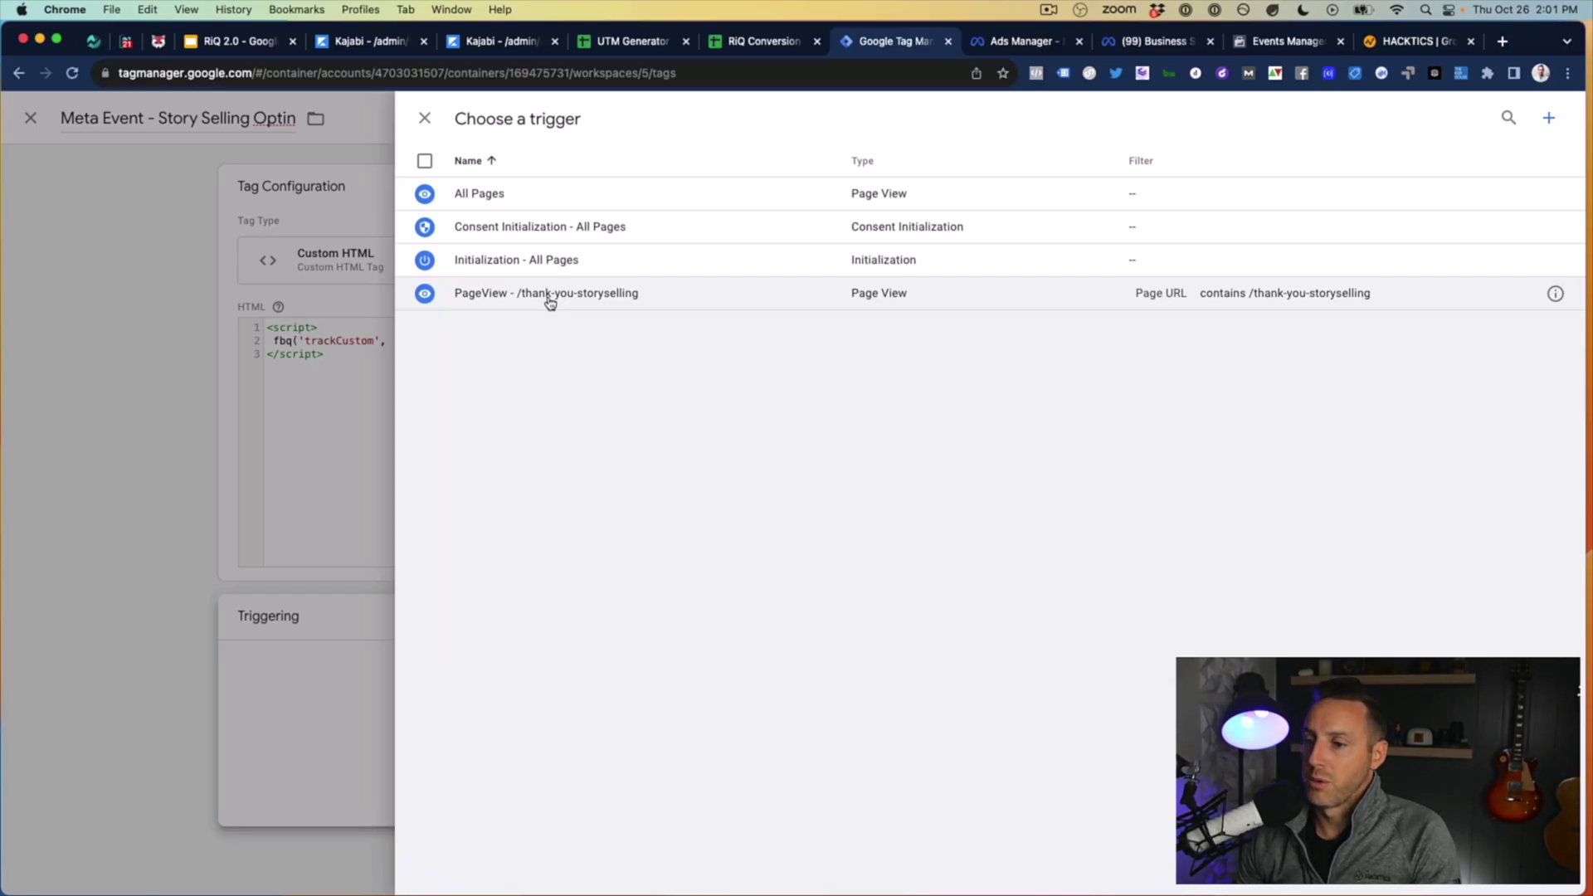
left_click(549, 303)
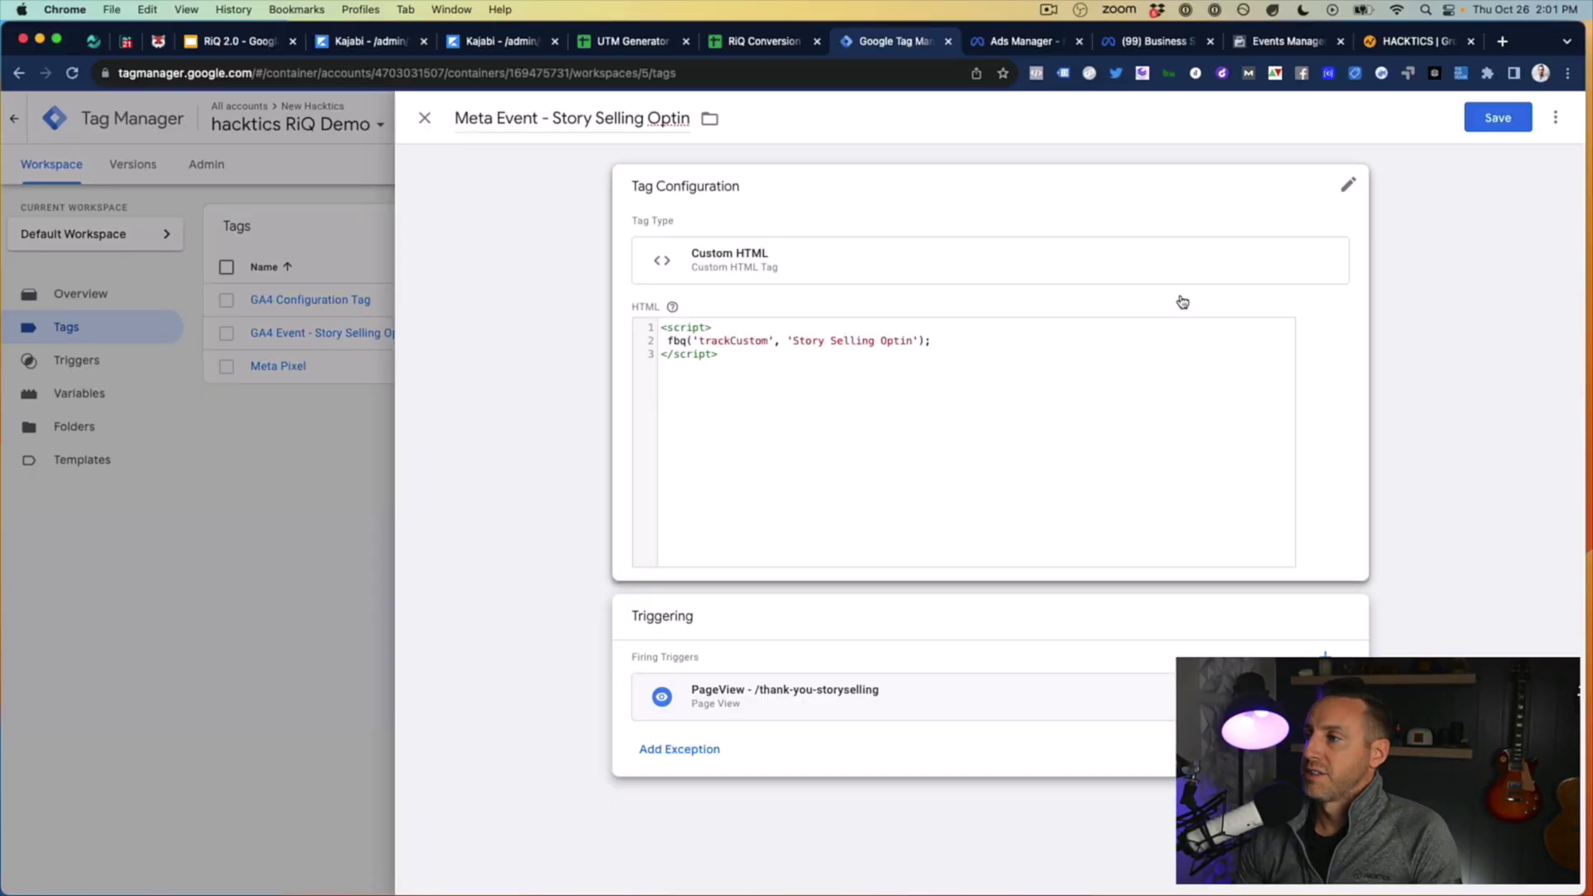
left_click(1498, 118)
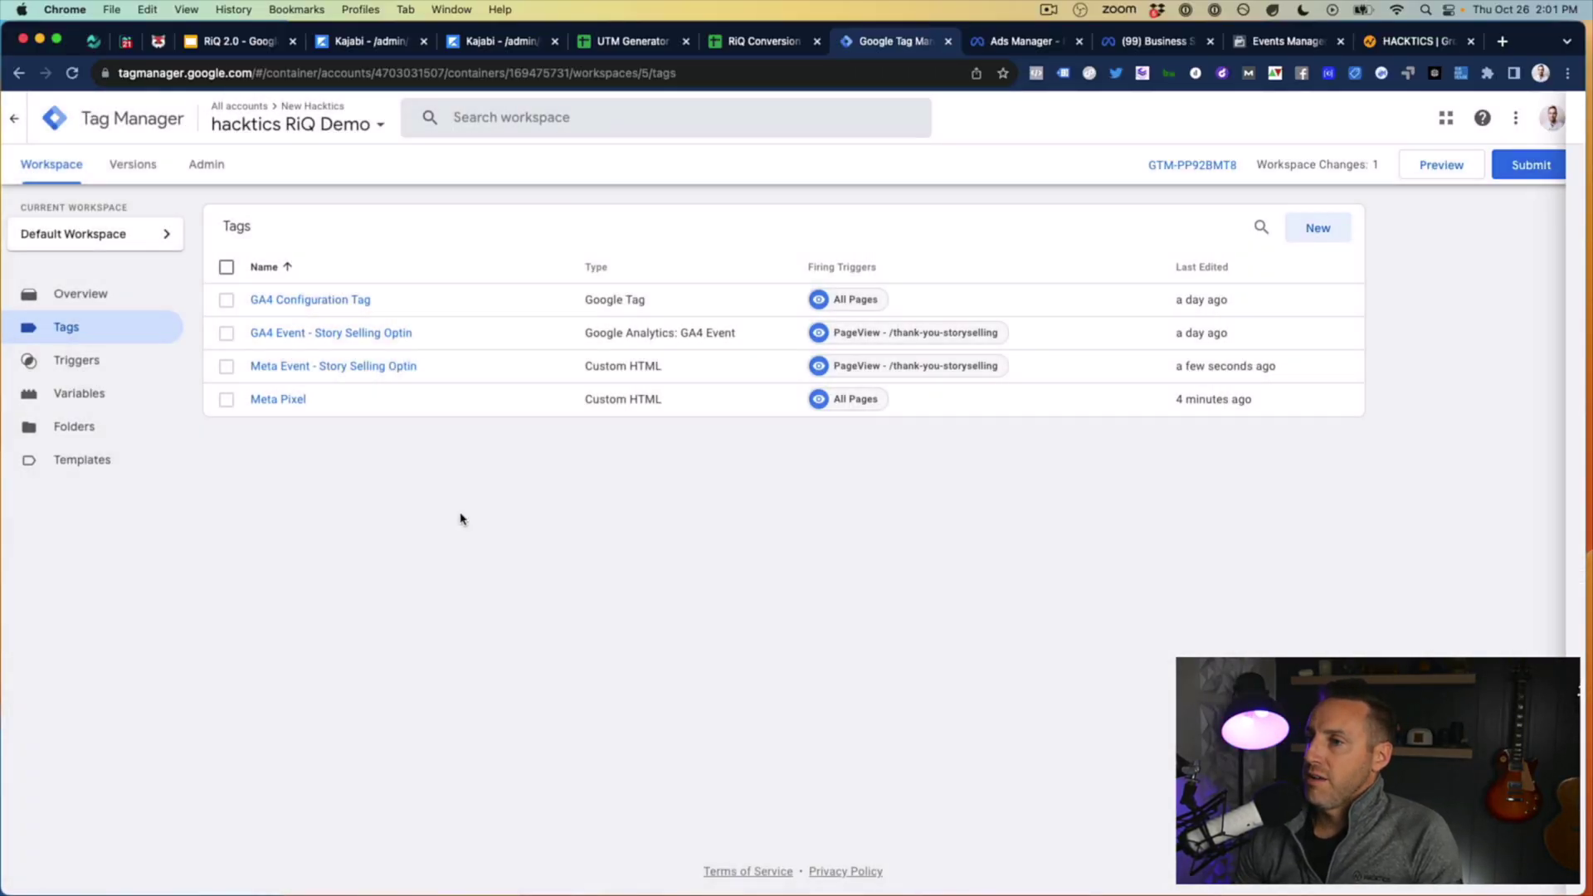
Step: Publish the workspace changes as a version named "Added Meta Event Story Selling Optin" and close the version summary
left_click(1520, 170)
left_click(710, 298)
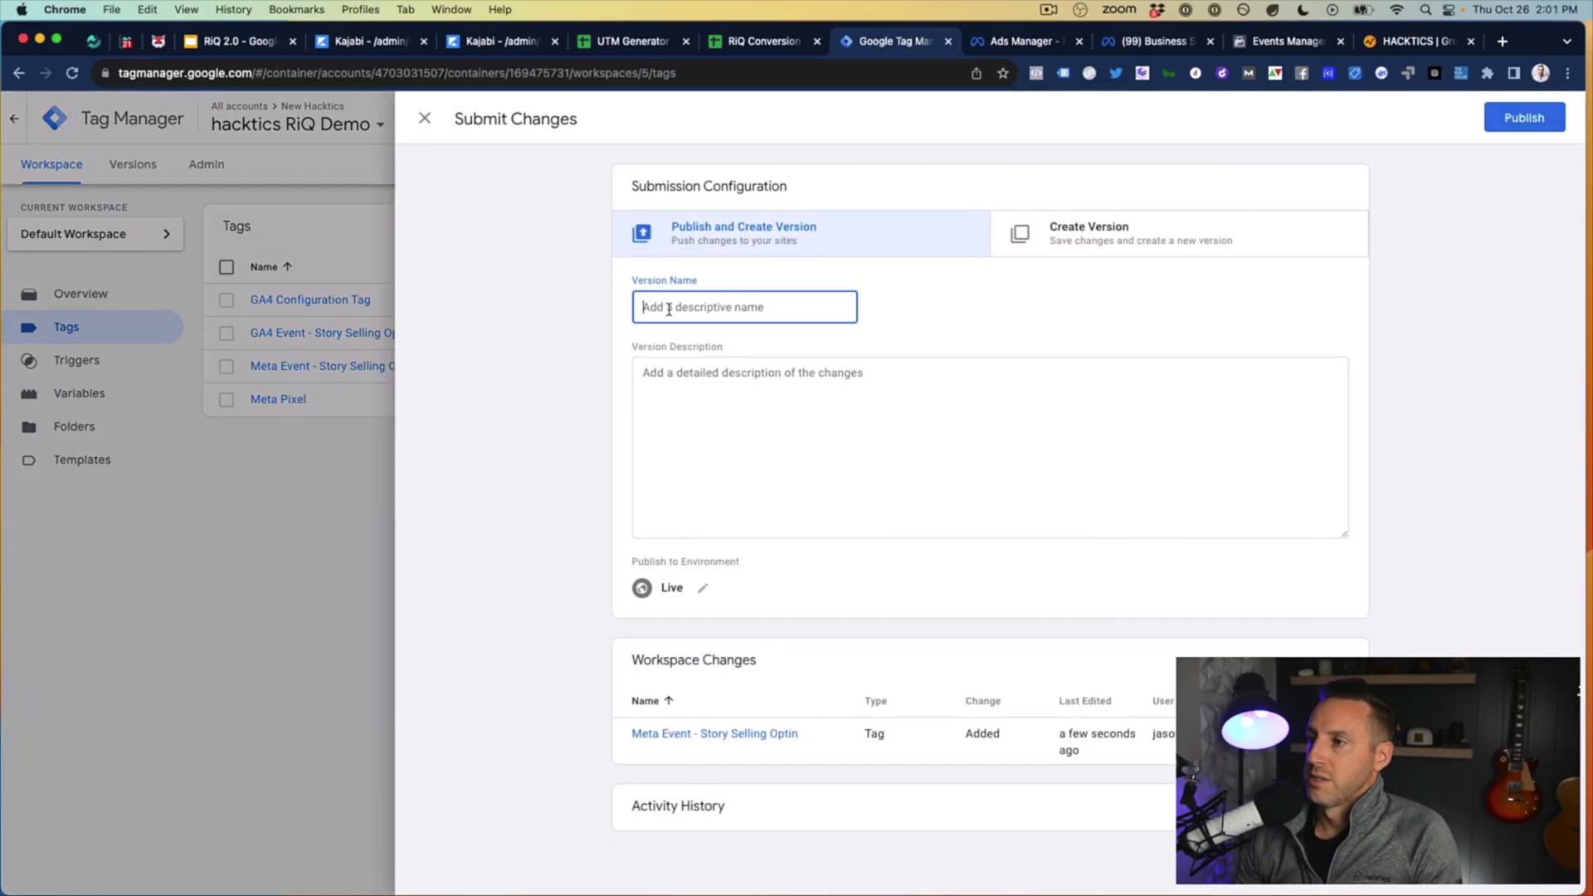
type("Added Meta E")
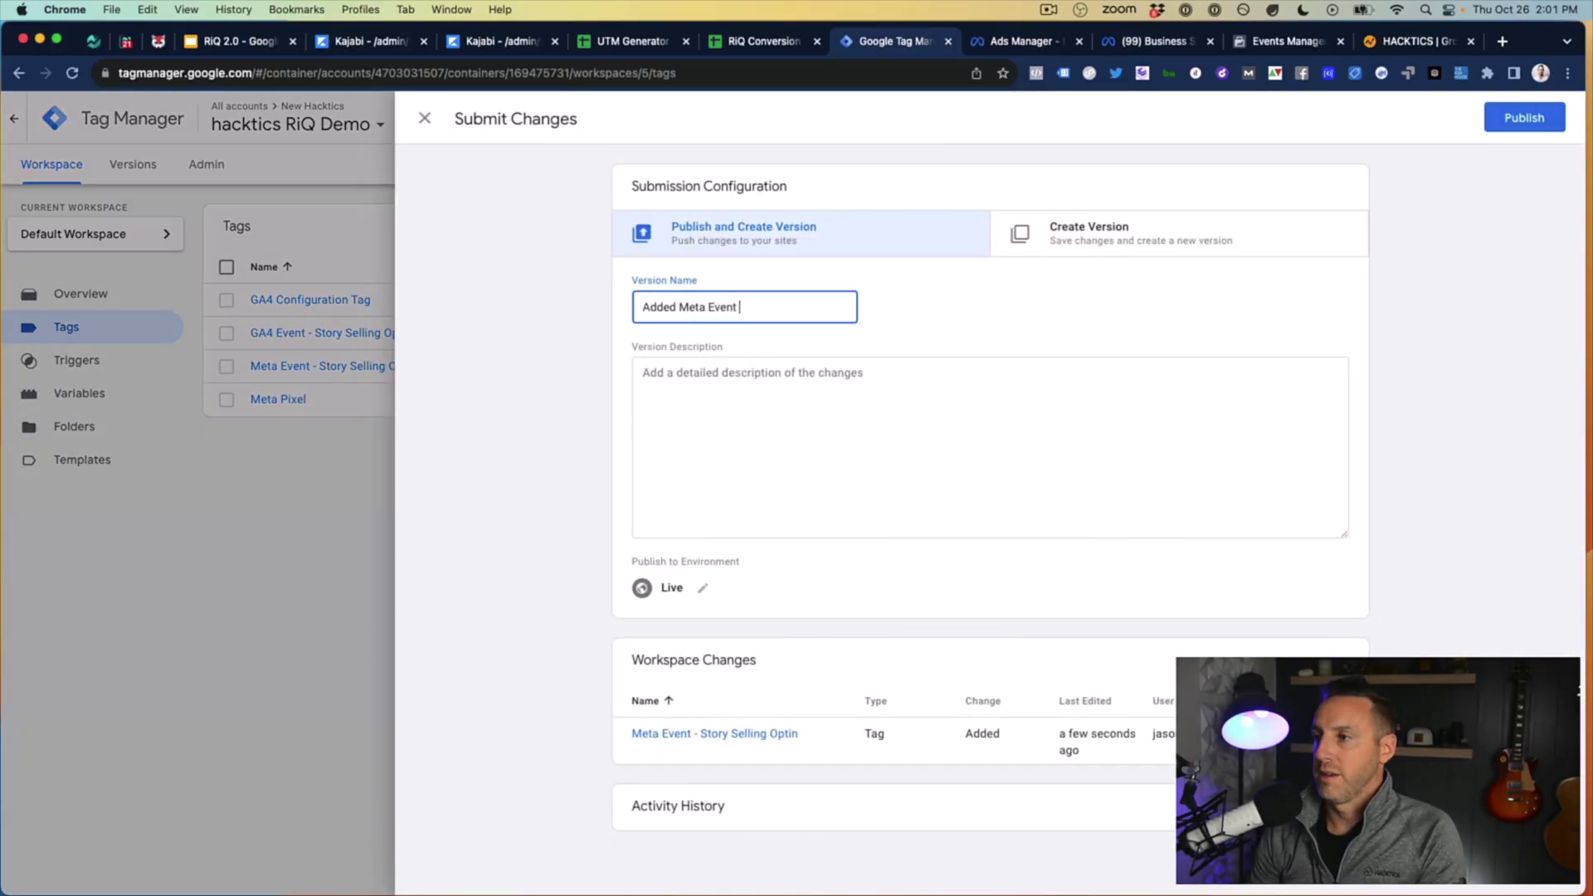
type("vent")
type("Story Selling Optin")
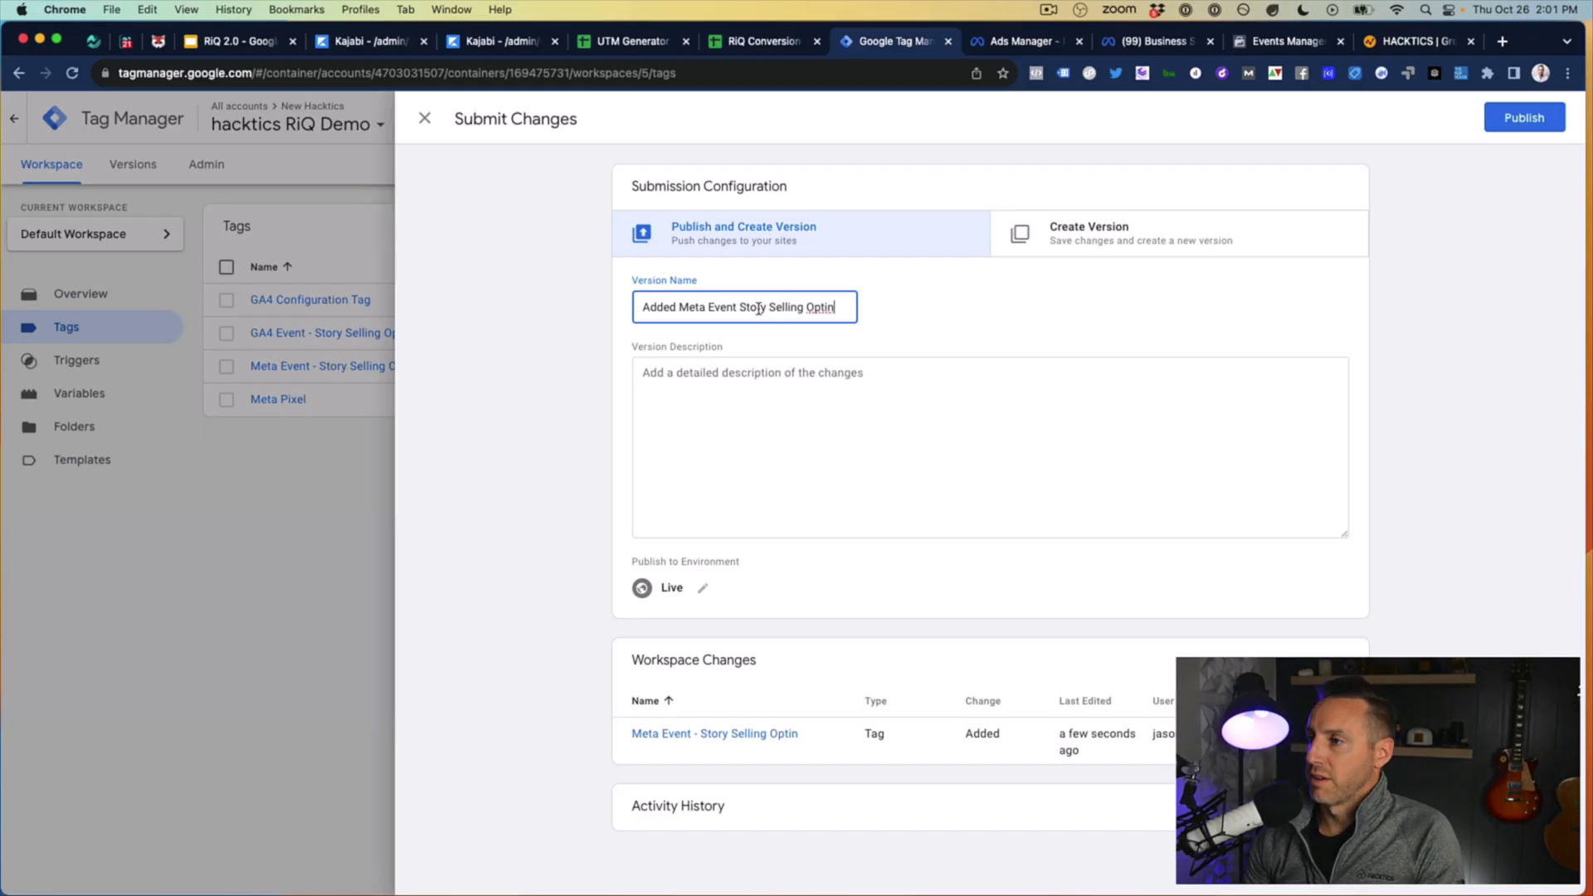
left_click(1531, 120)
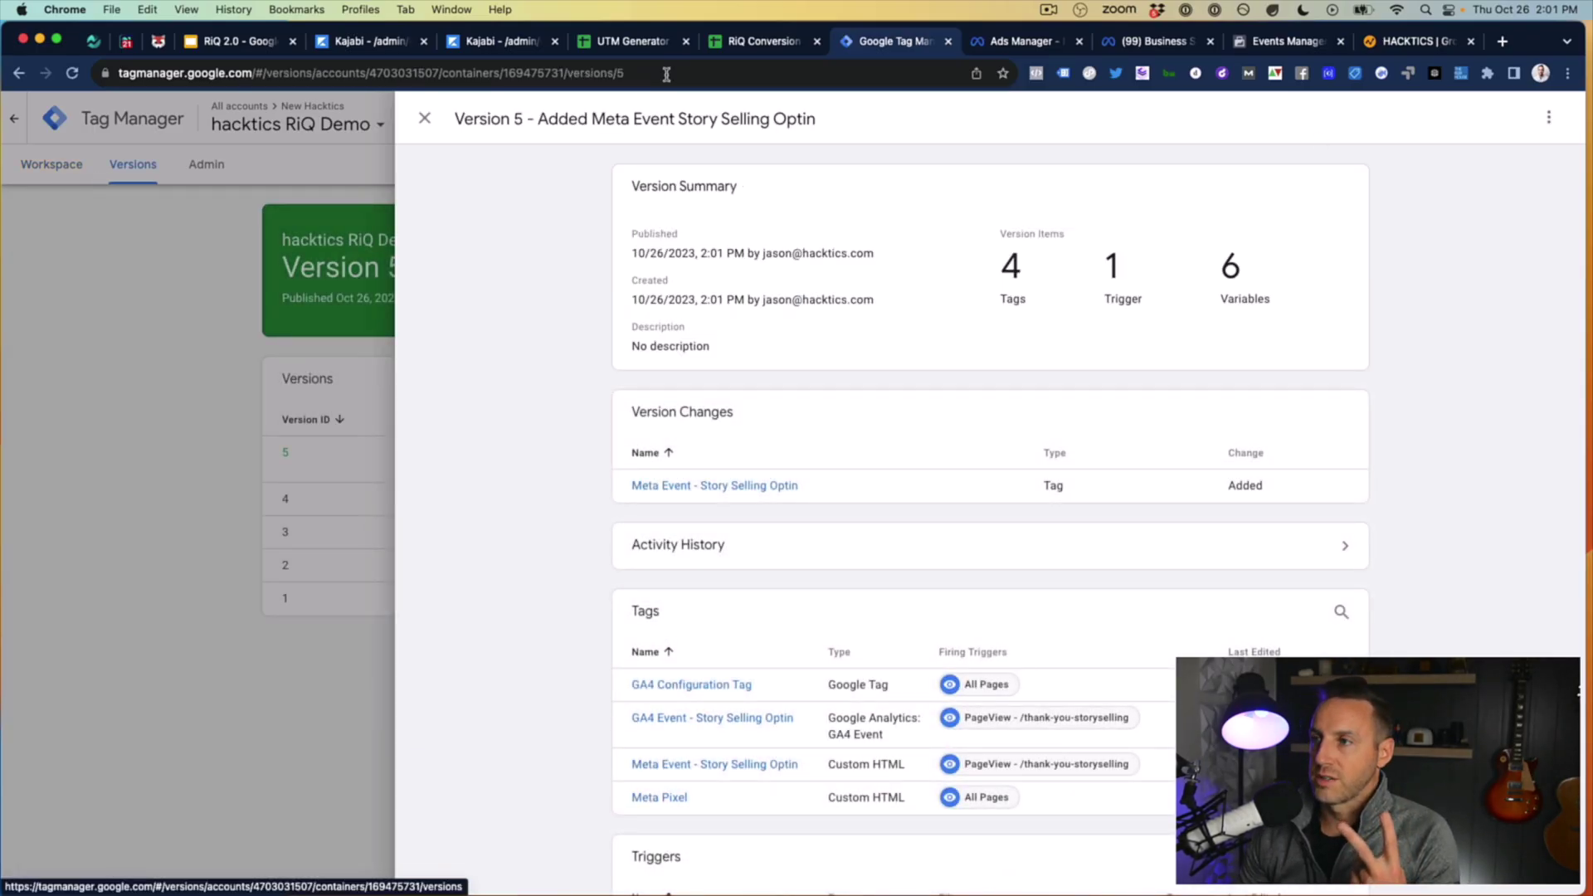
left_click(426, 119)
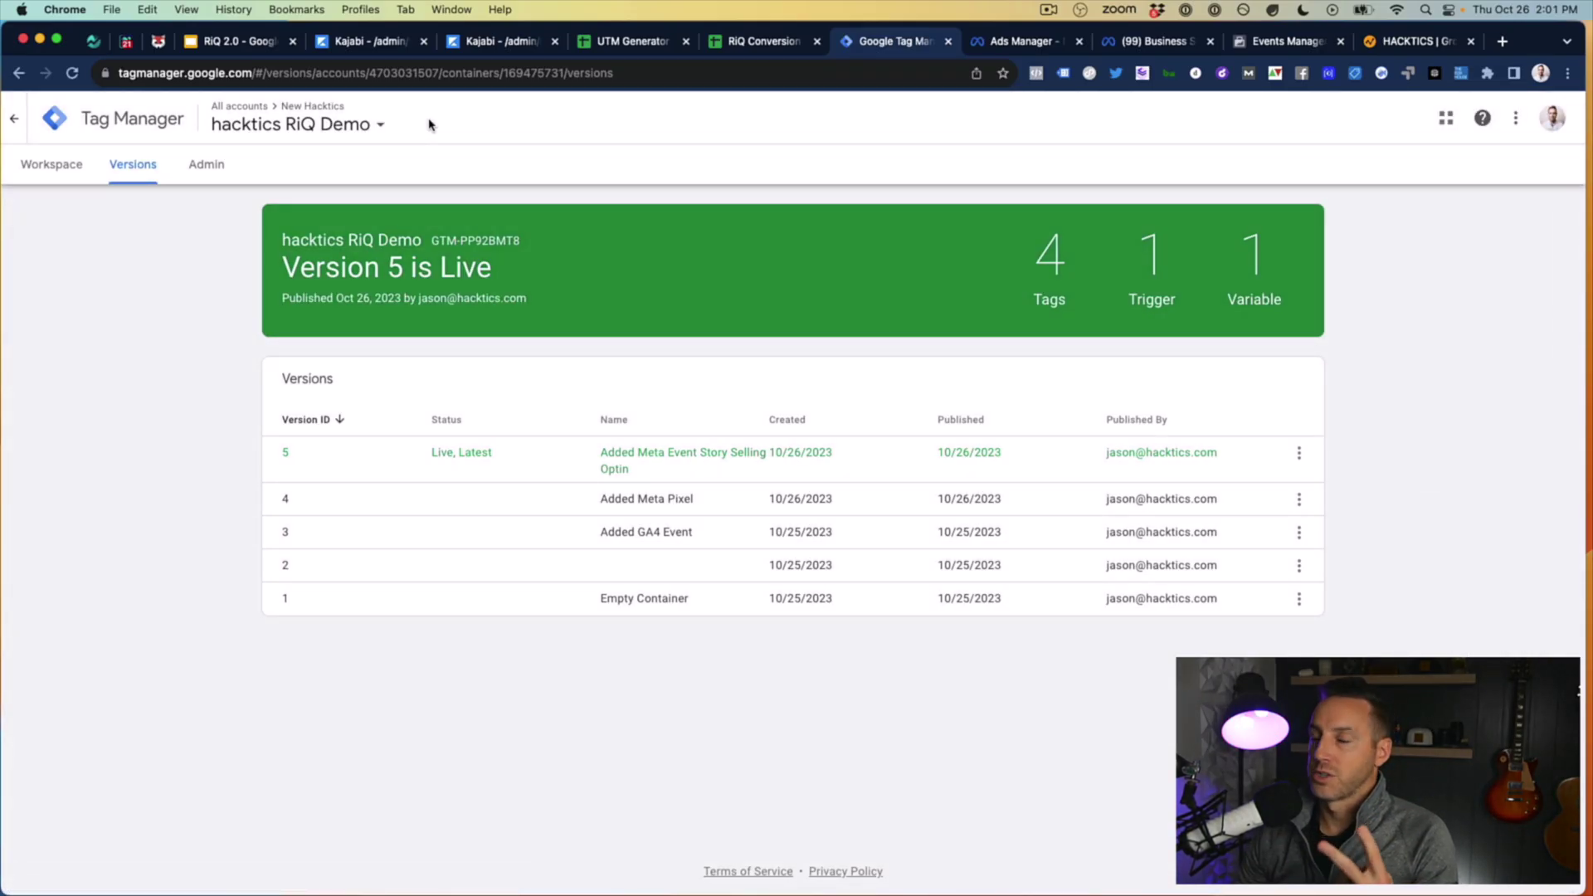
left_click(75, 164)
left_click(1441, 164)
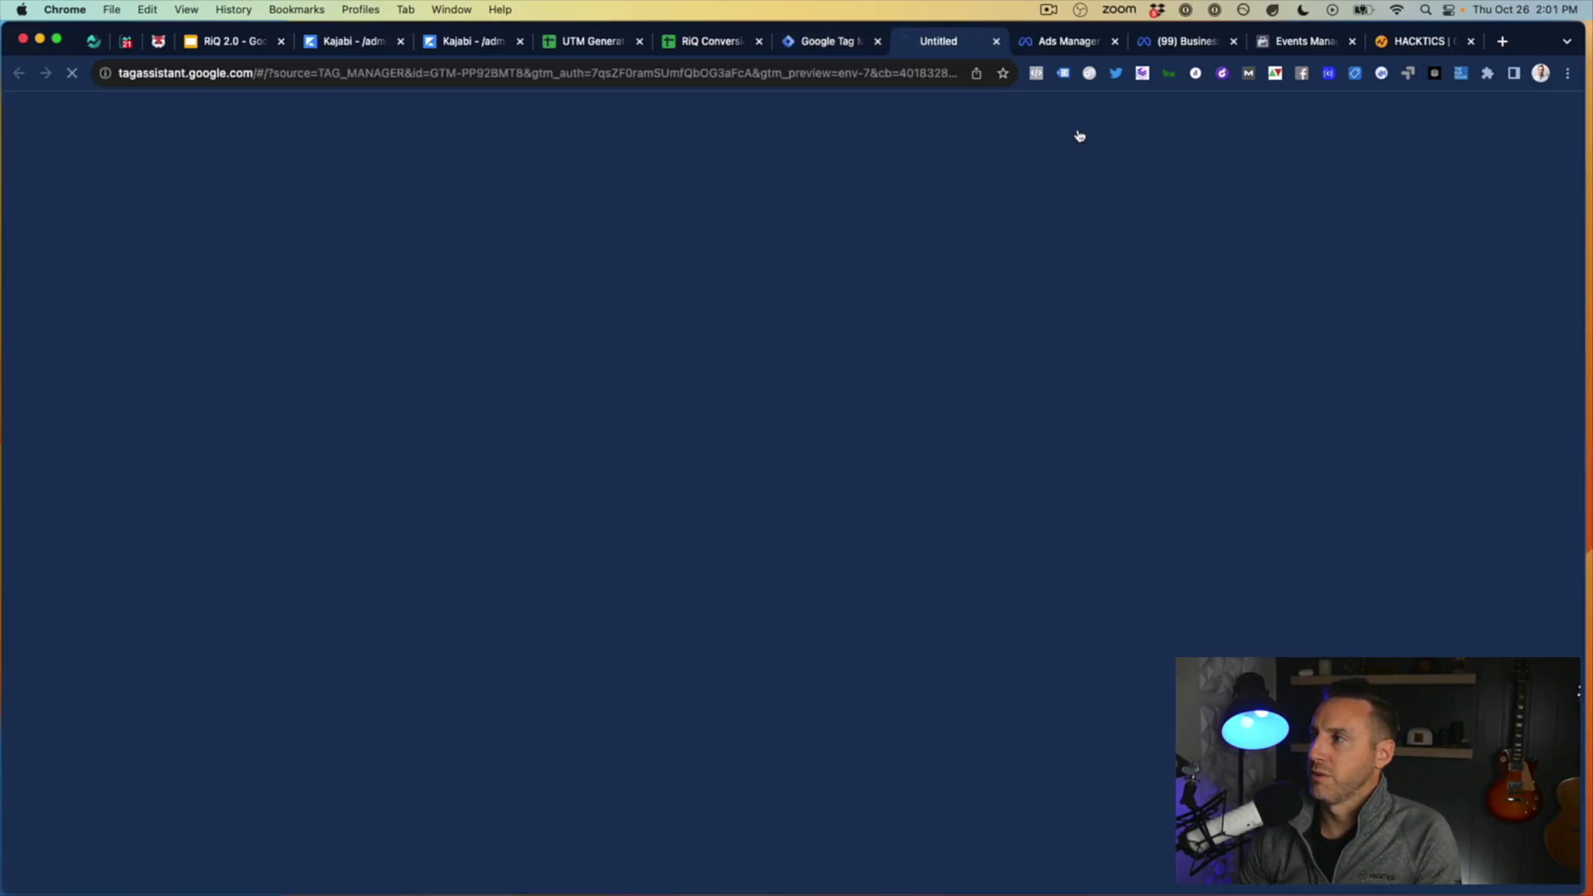
left_click(701, 502)
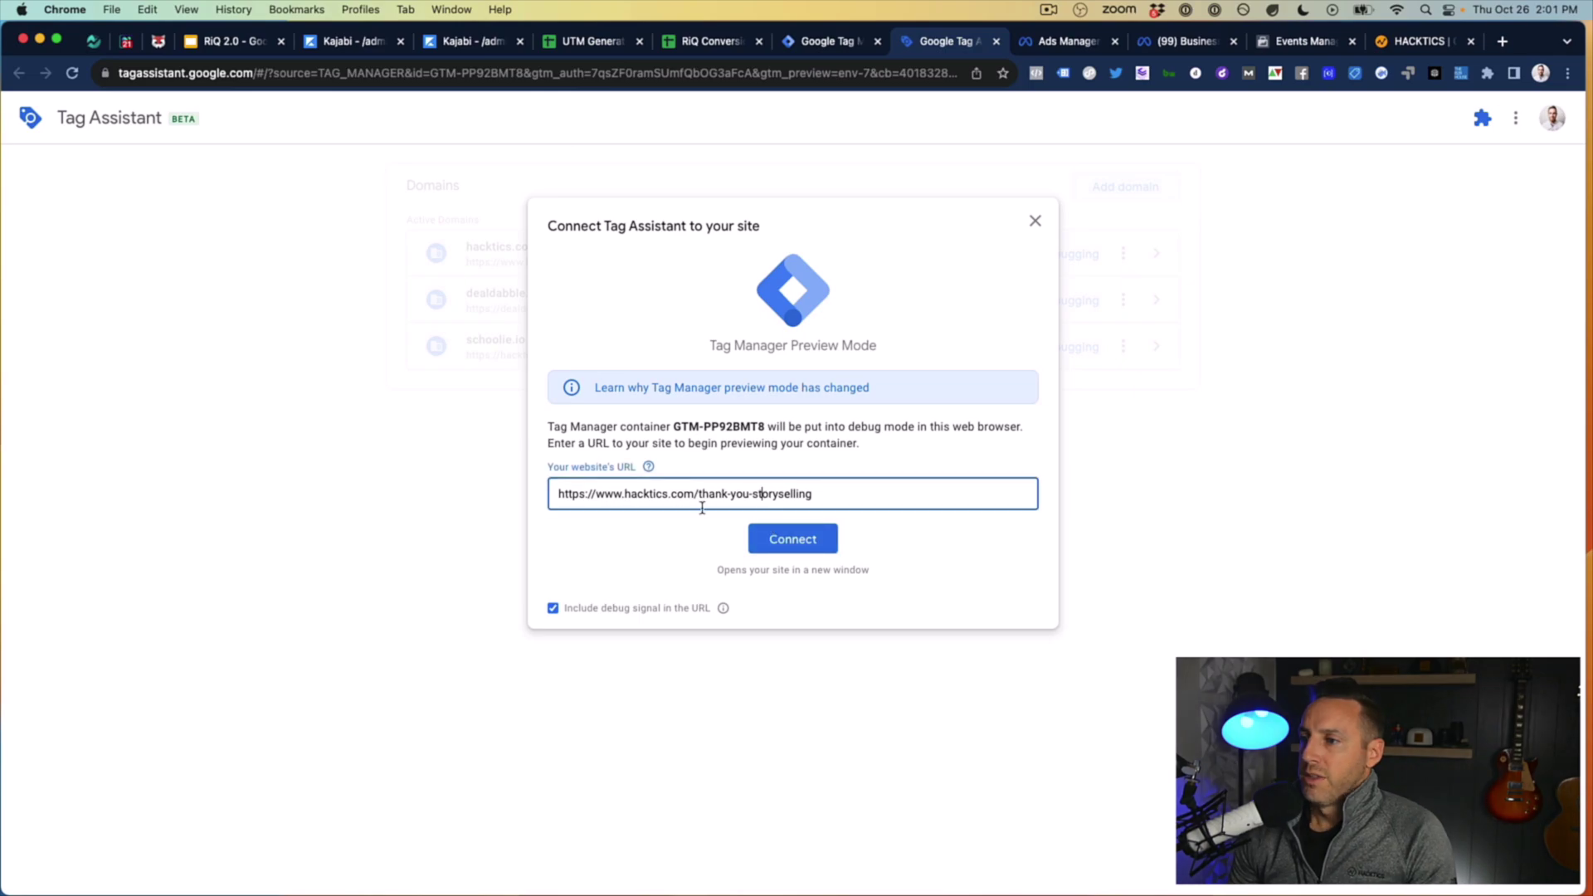
triple_click(693, 493)
key("super+c")
left_click(789, 538)
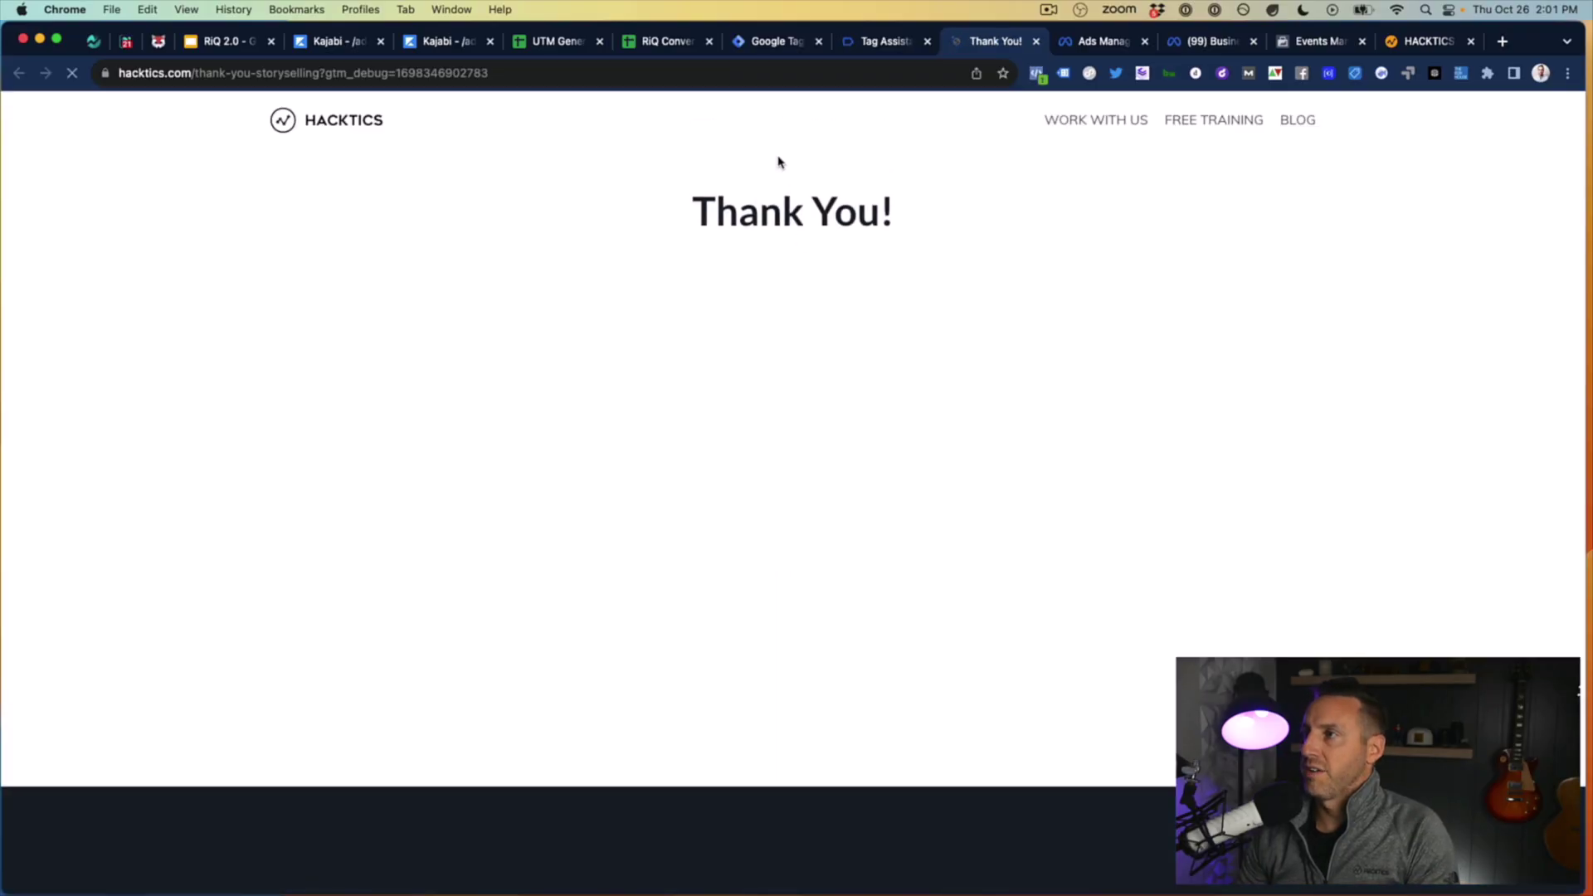
left_click(879, 41)
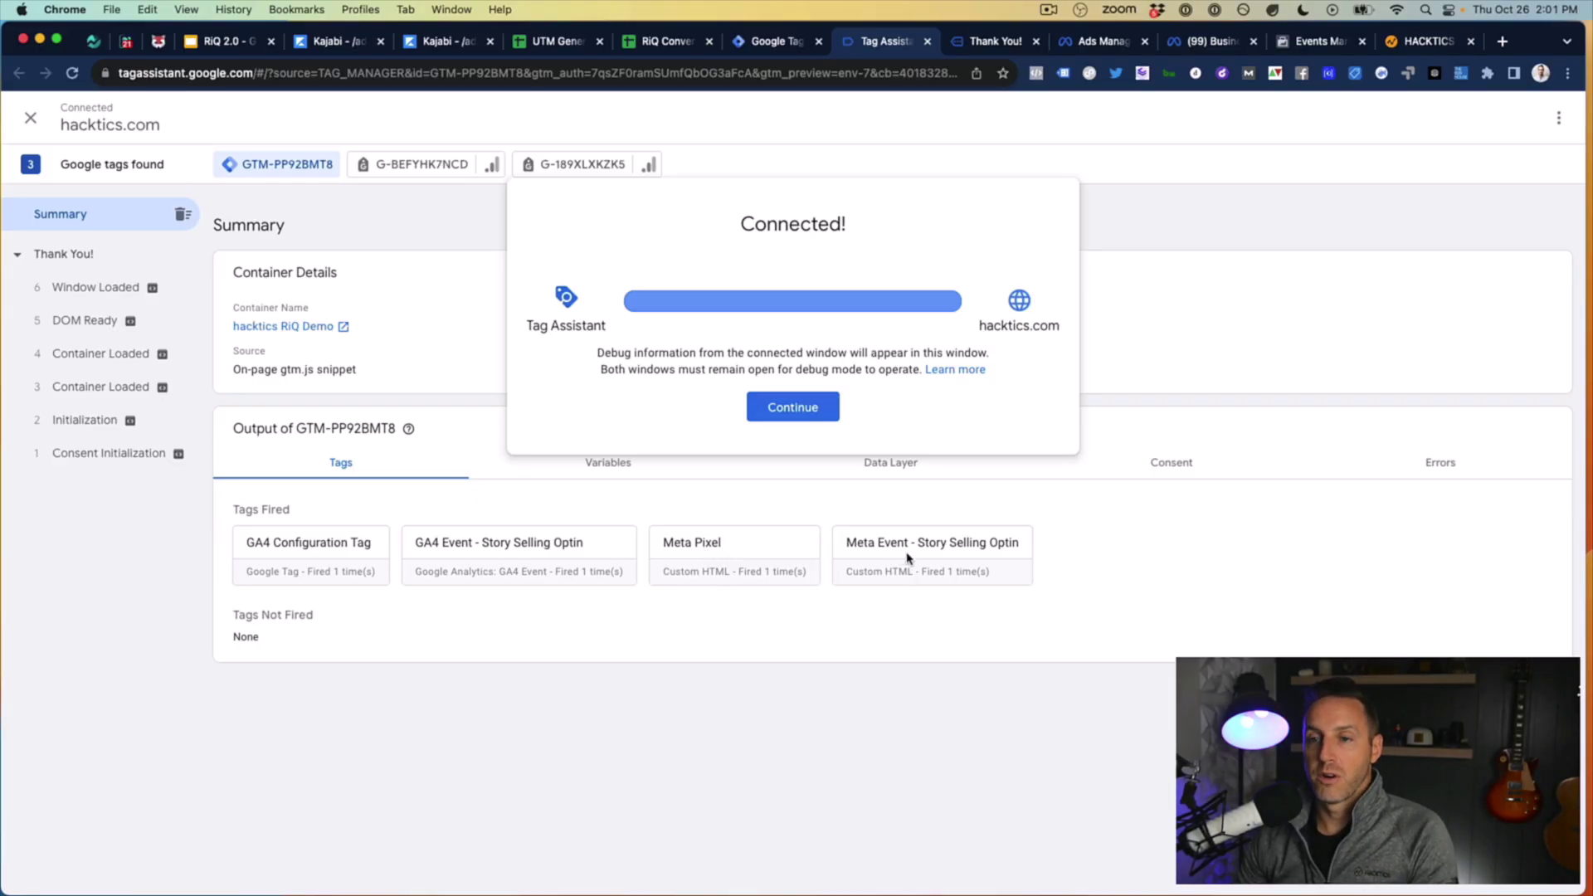
left_click(805, 406)
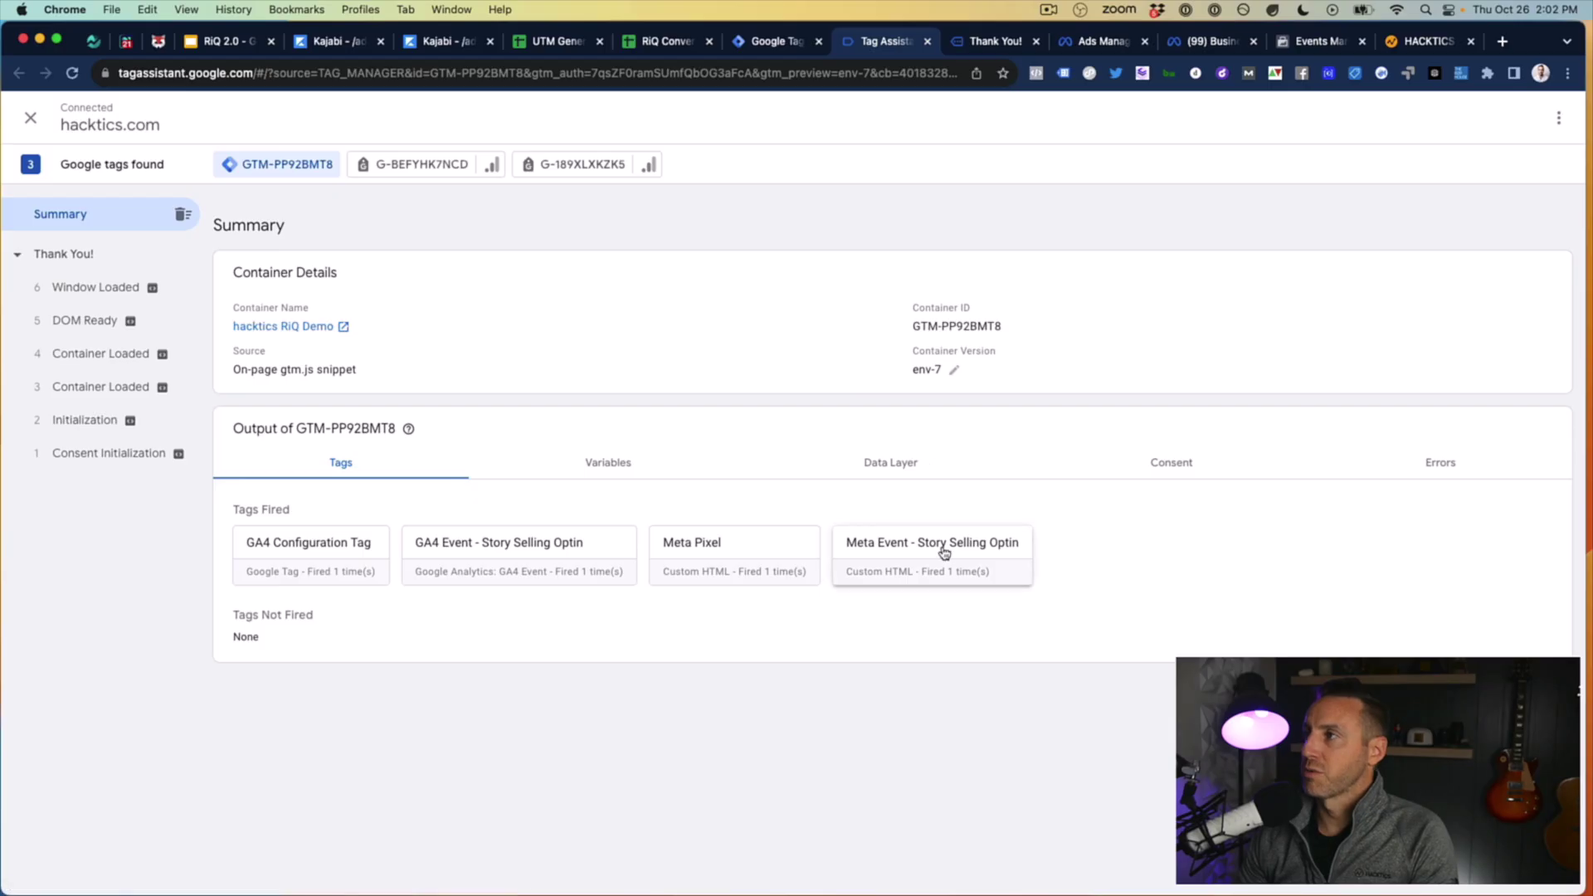
Step: Complete the Events Manager pixel onboarding with Automatic Advanced Matching turned on for all customer information, without adding events through the setup tool
left_click(1315, 41)
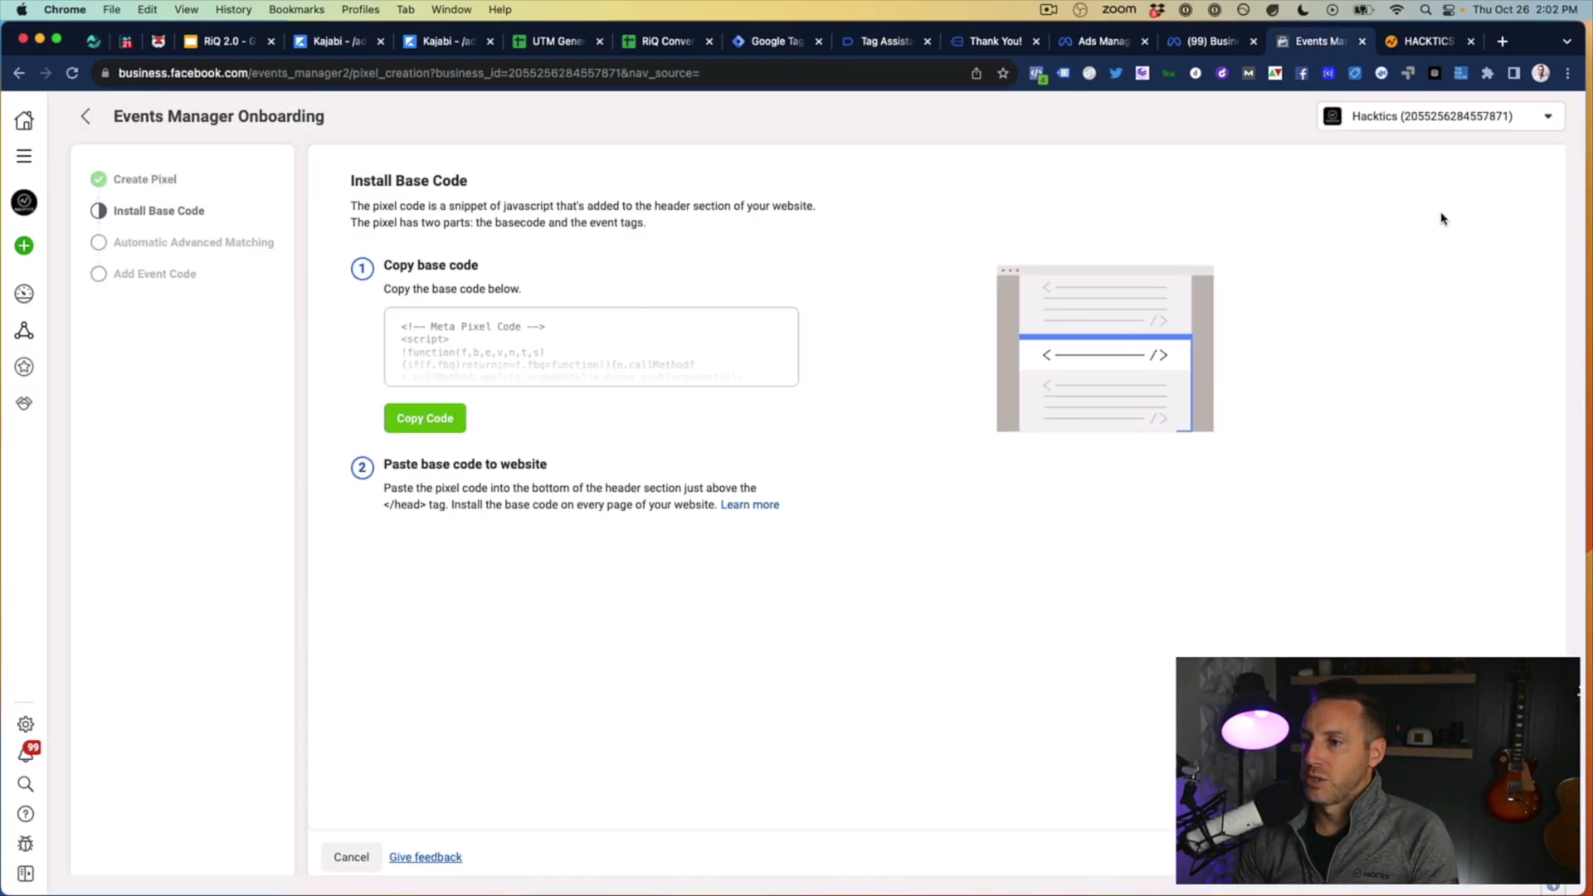
left_click(1519, 857)
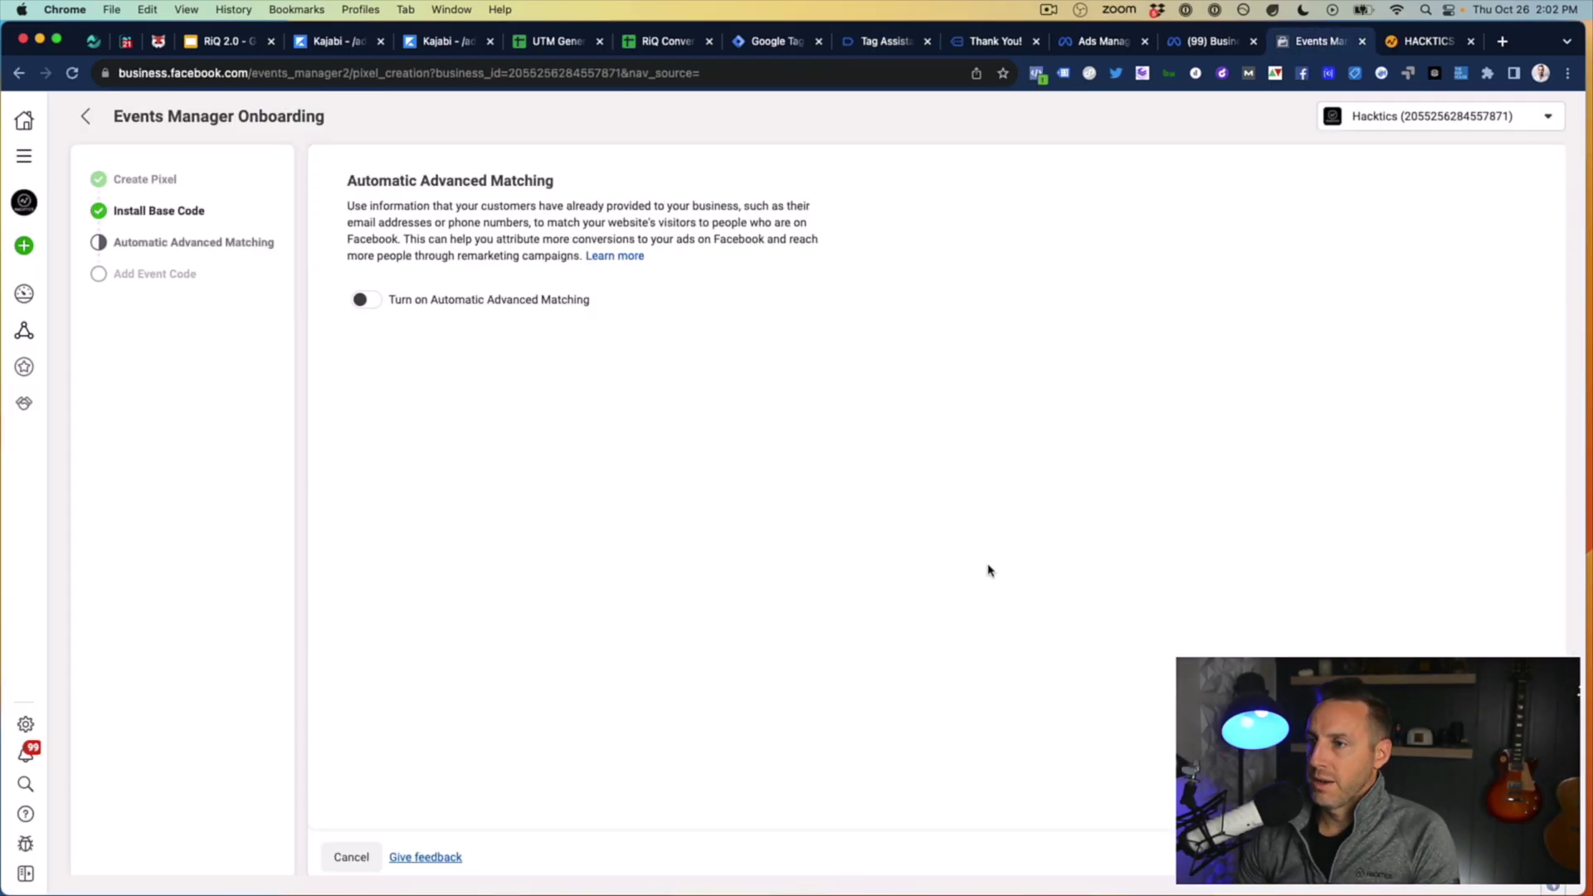
left_click(361, 300)
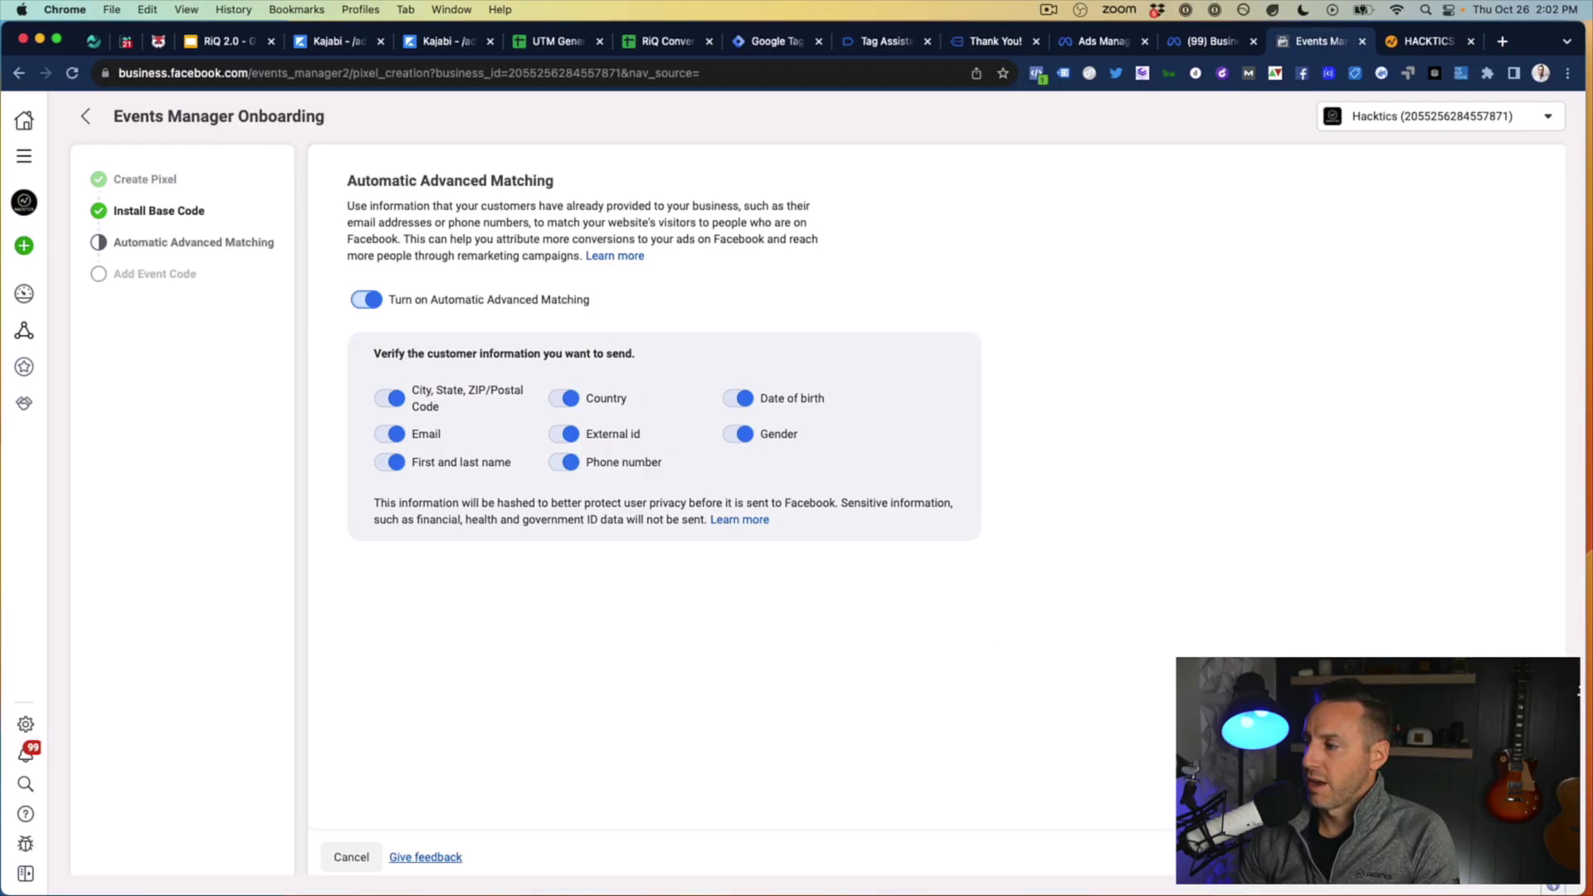
left_click(1518, 857)
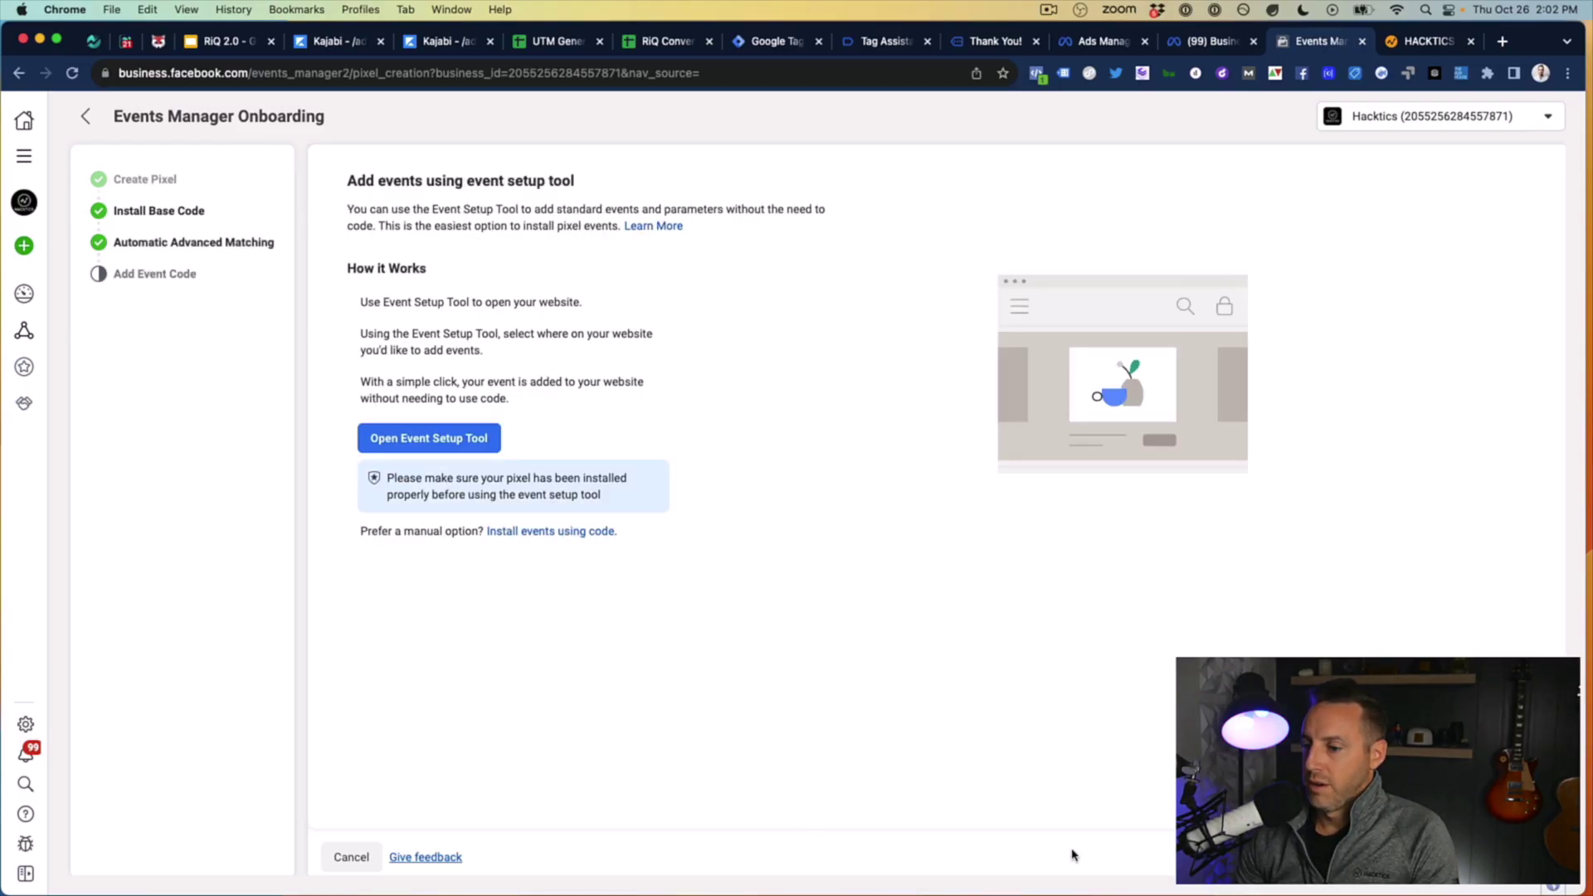
left_click(1518, 857)
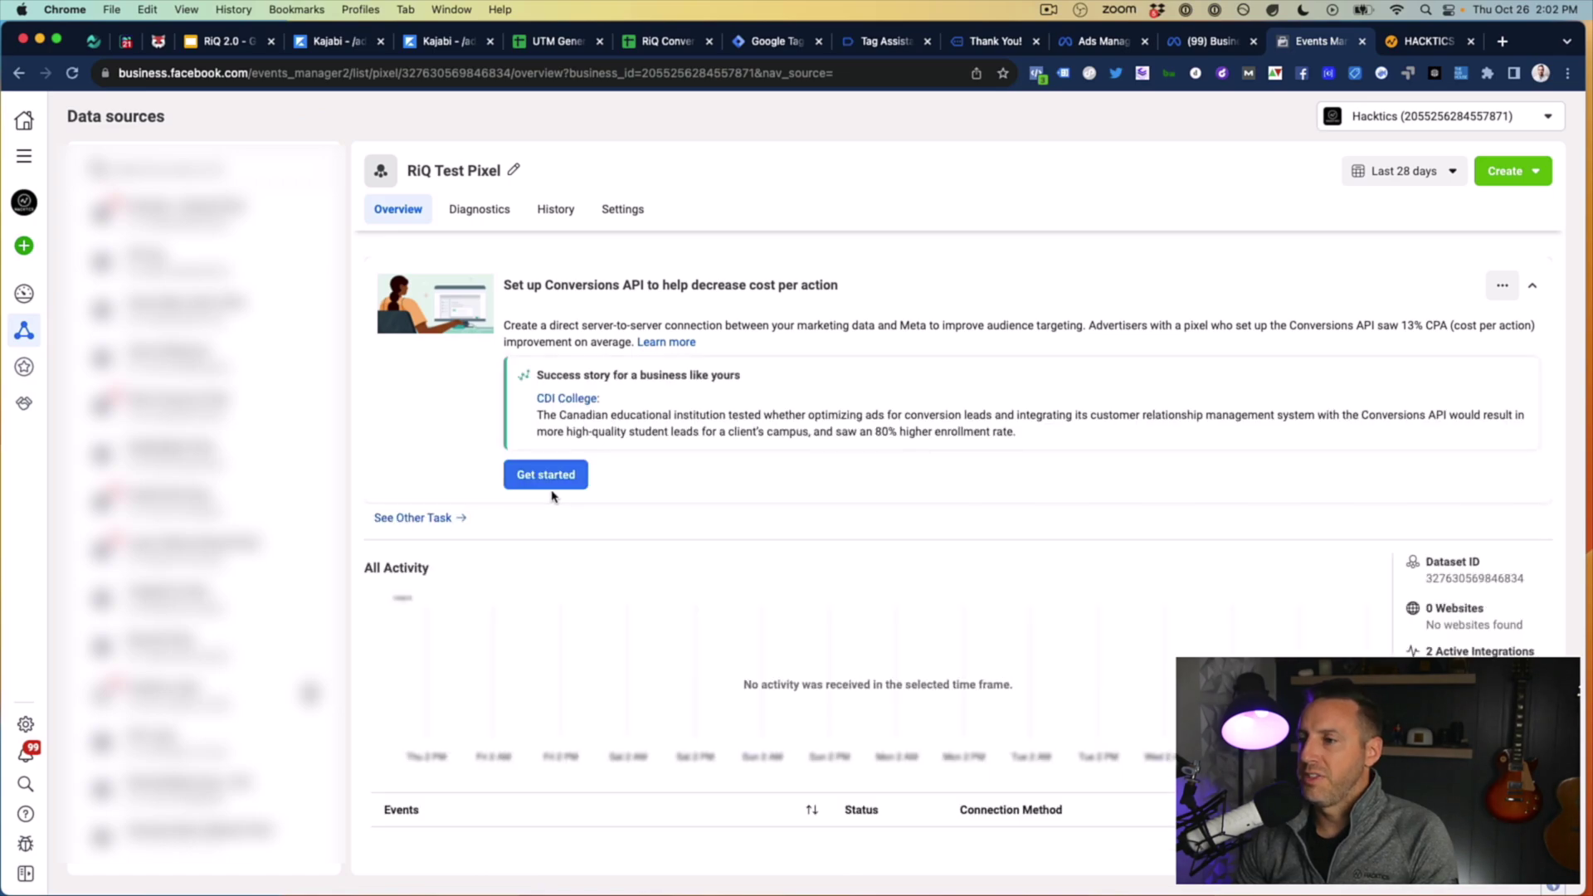
scroll(555, 529, "down", 1)
scroll(554, 529, "down", 1)
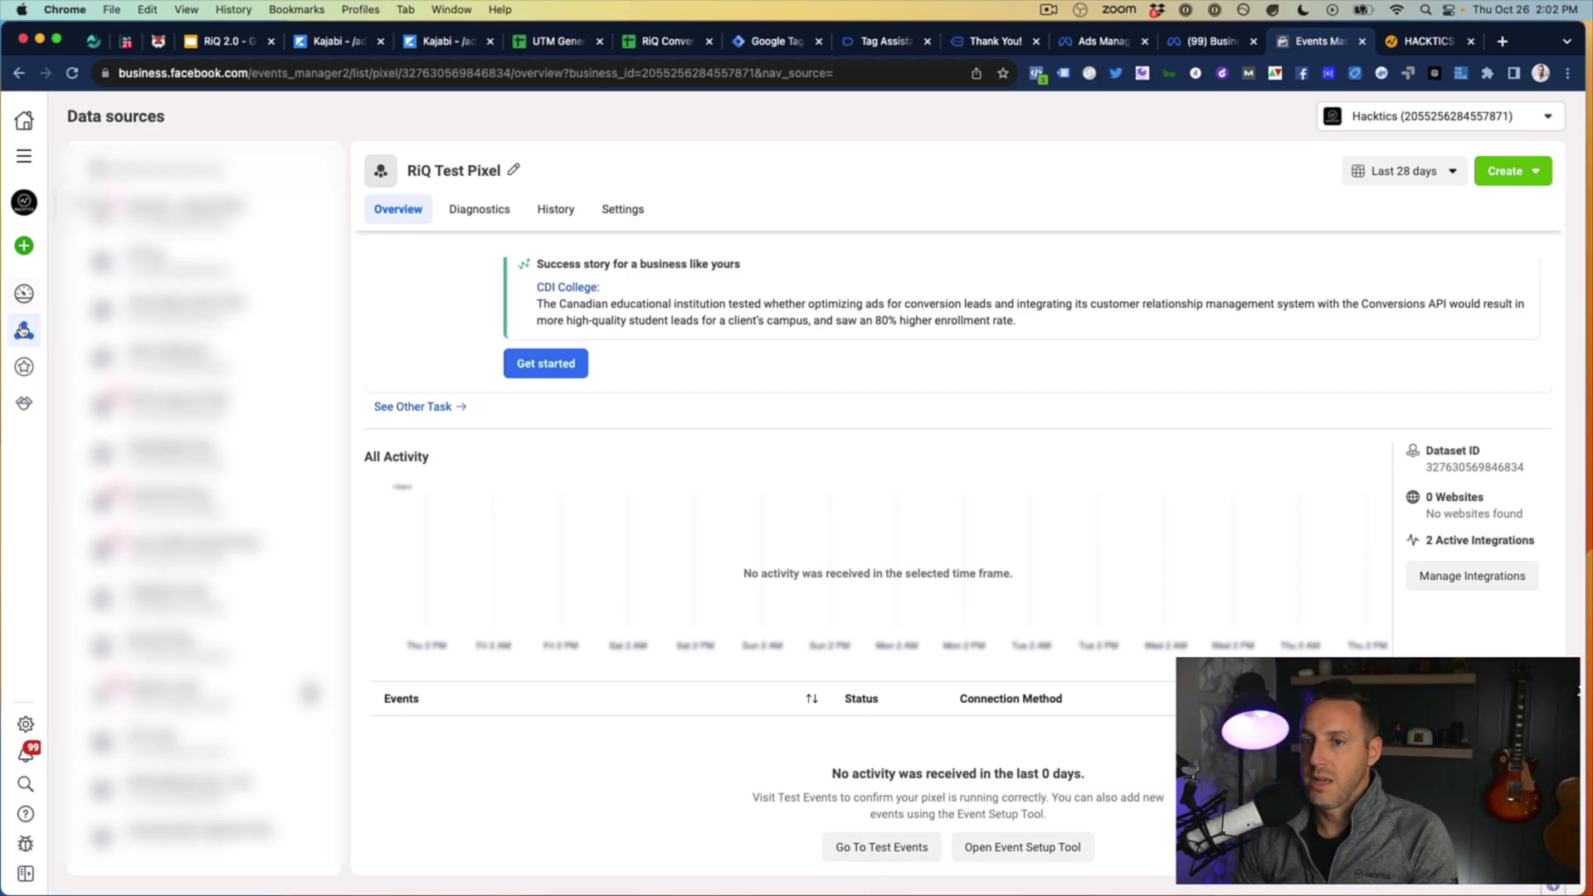
mouse_move(24, 303)
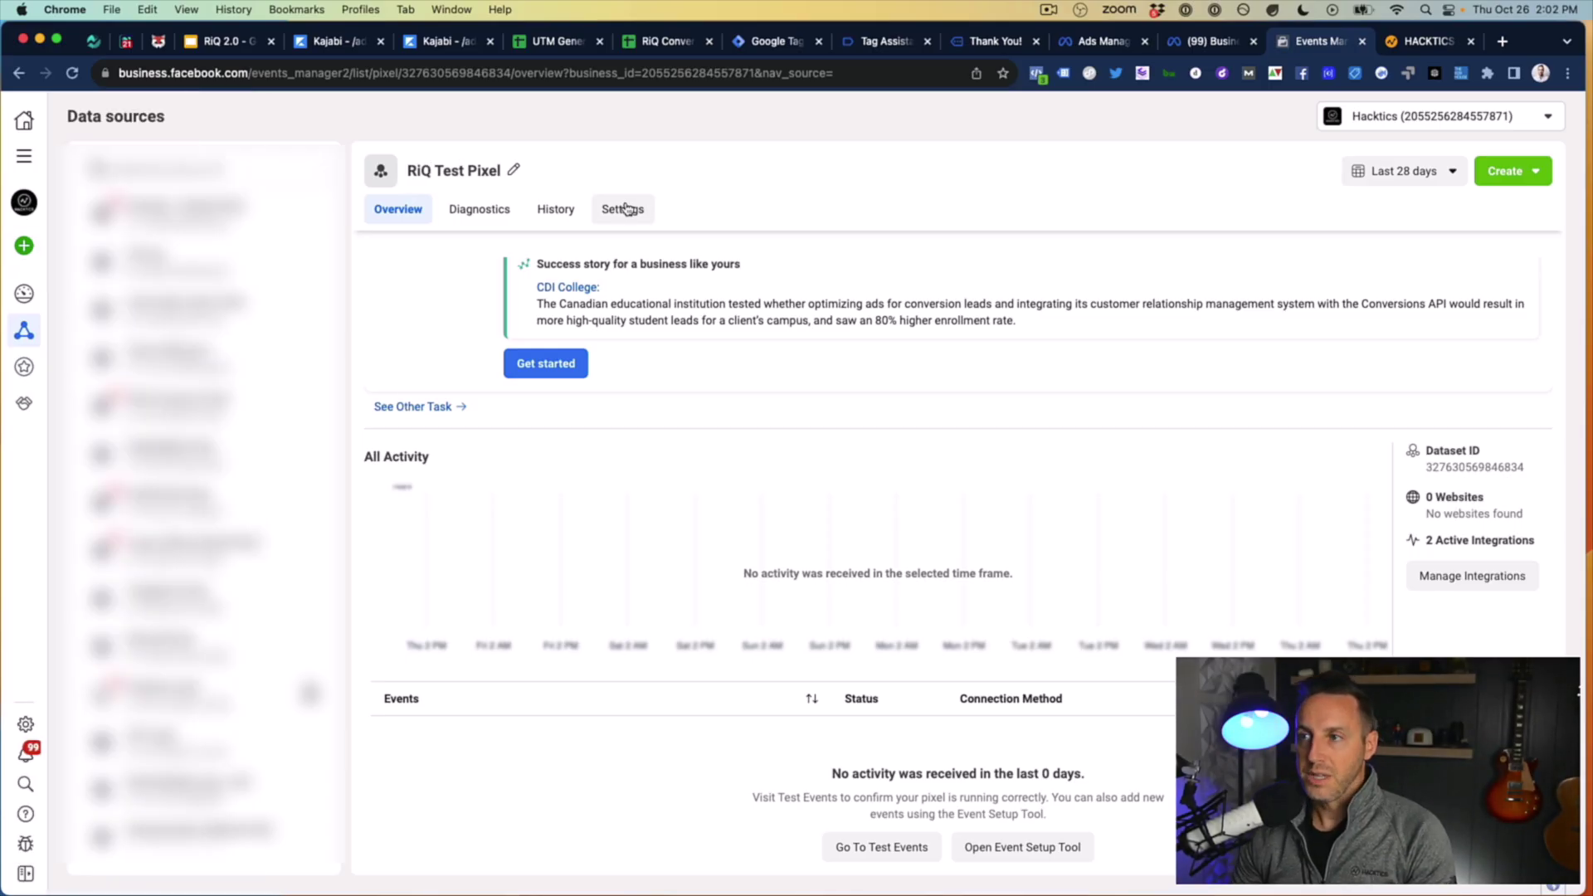
left_click(883, 856)
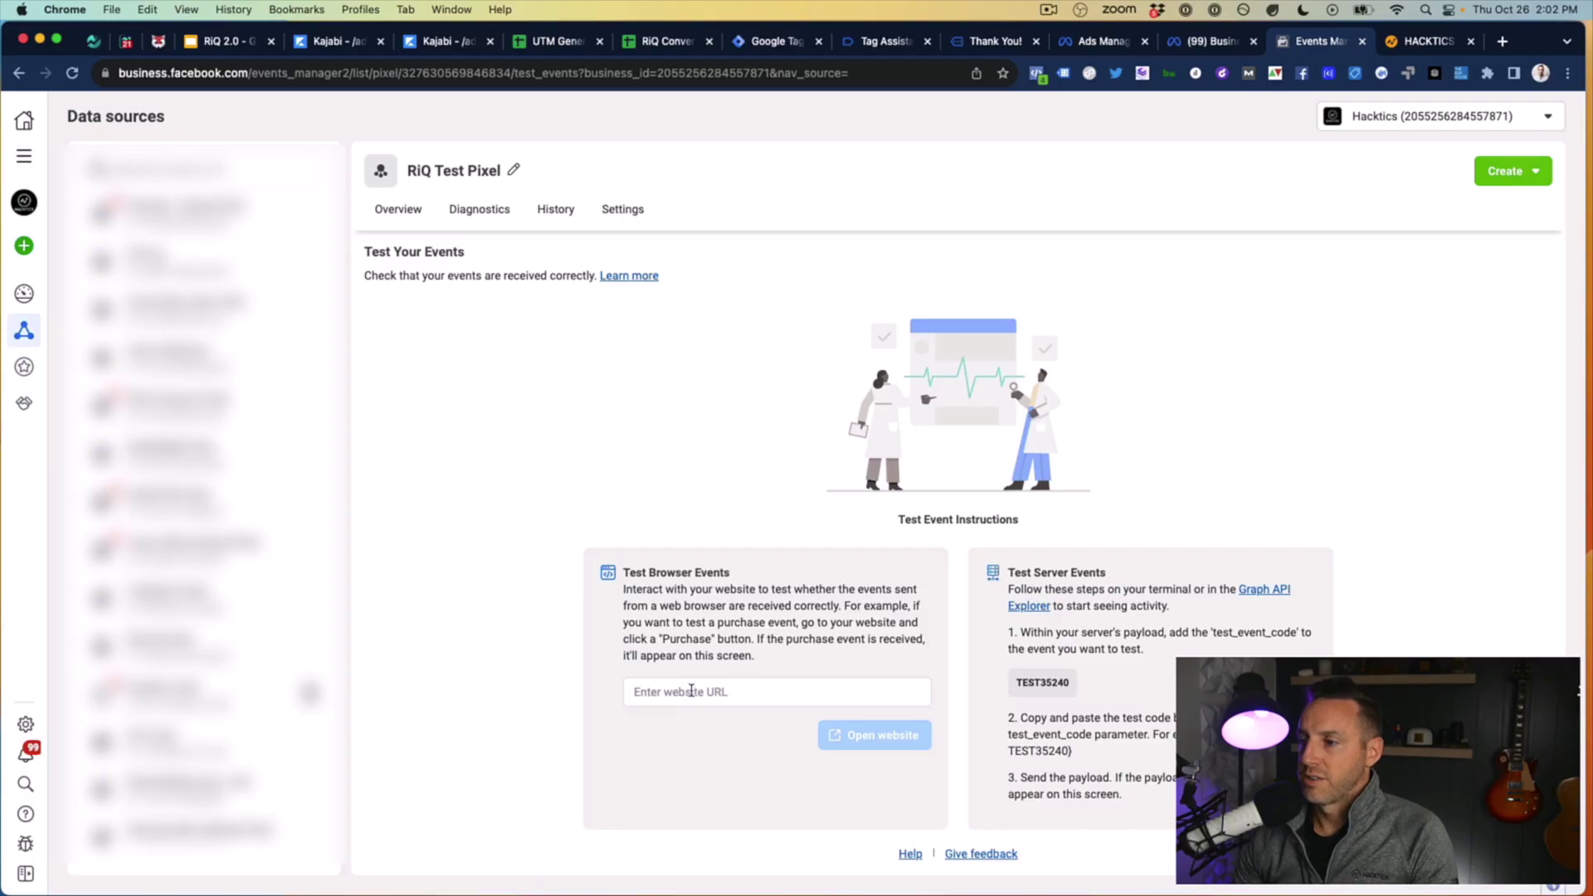
left_click(678, 694)
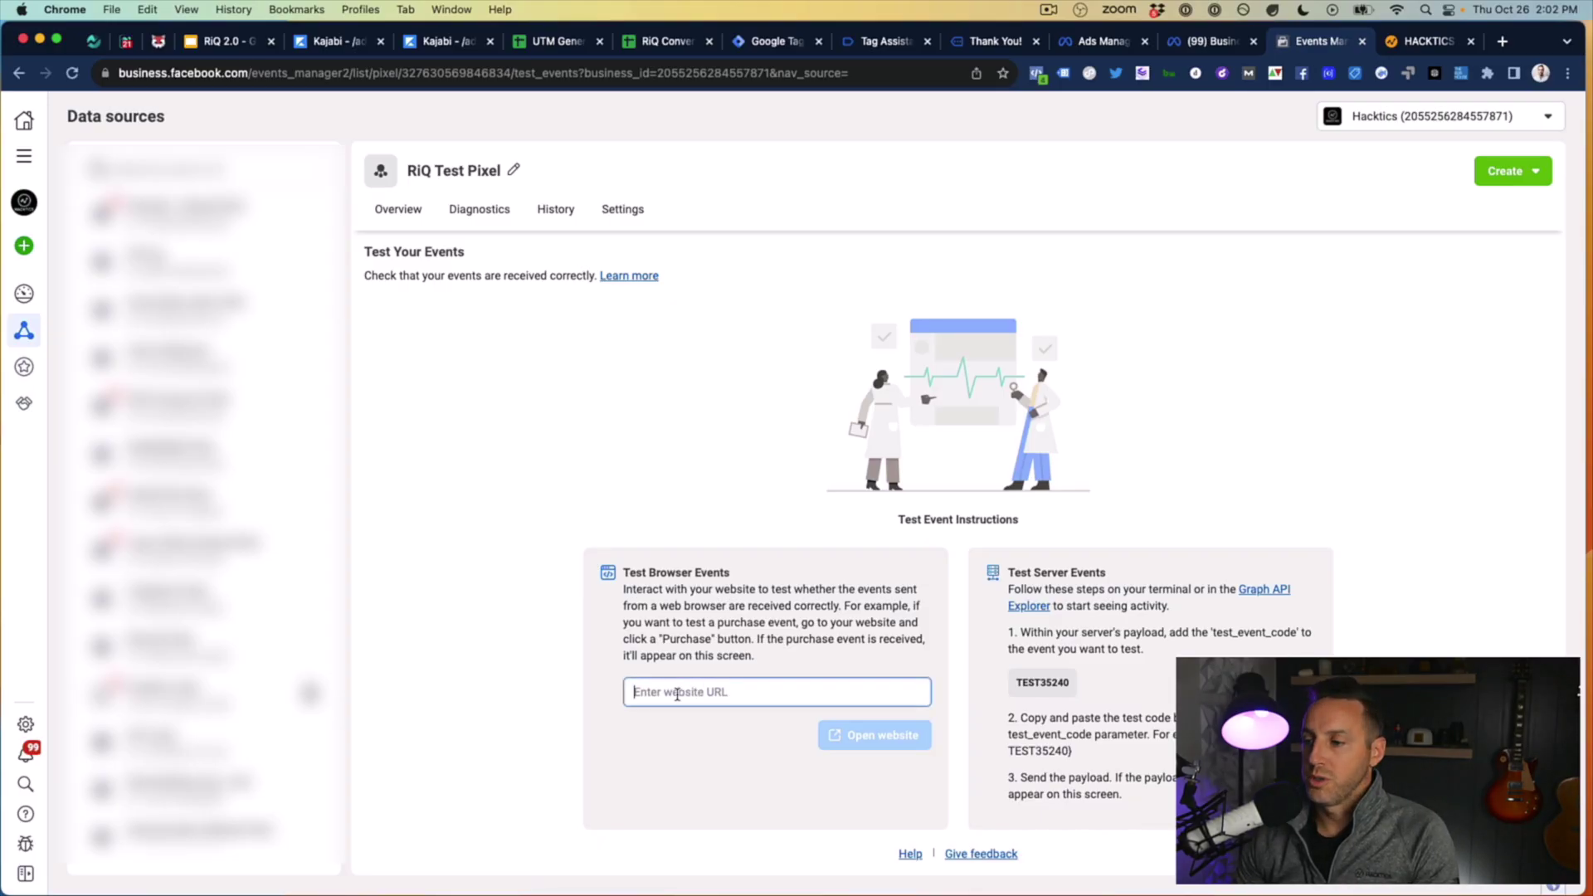
type("https://www.hacktics.com/thank-you-storyselling")
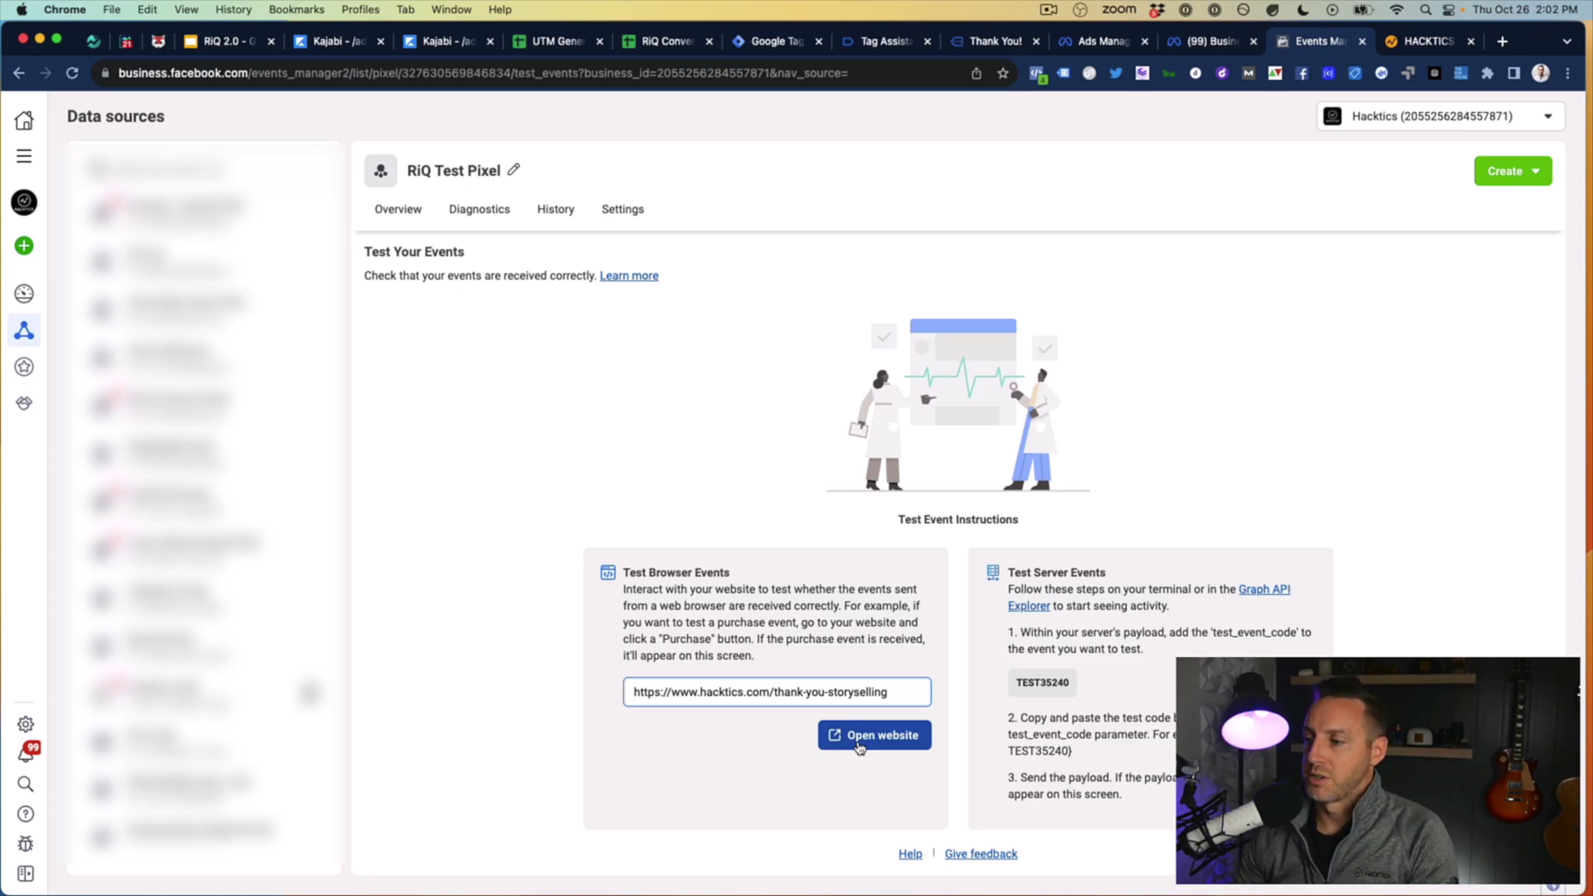
left_click(859, 746)
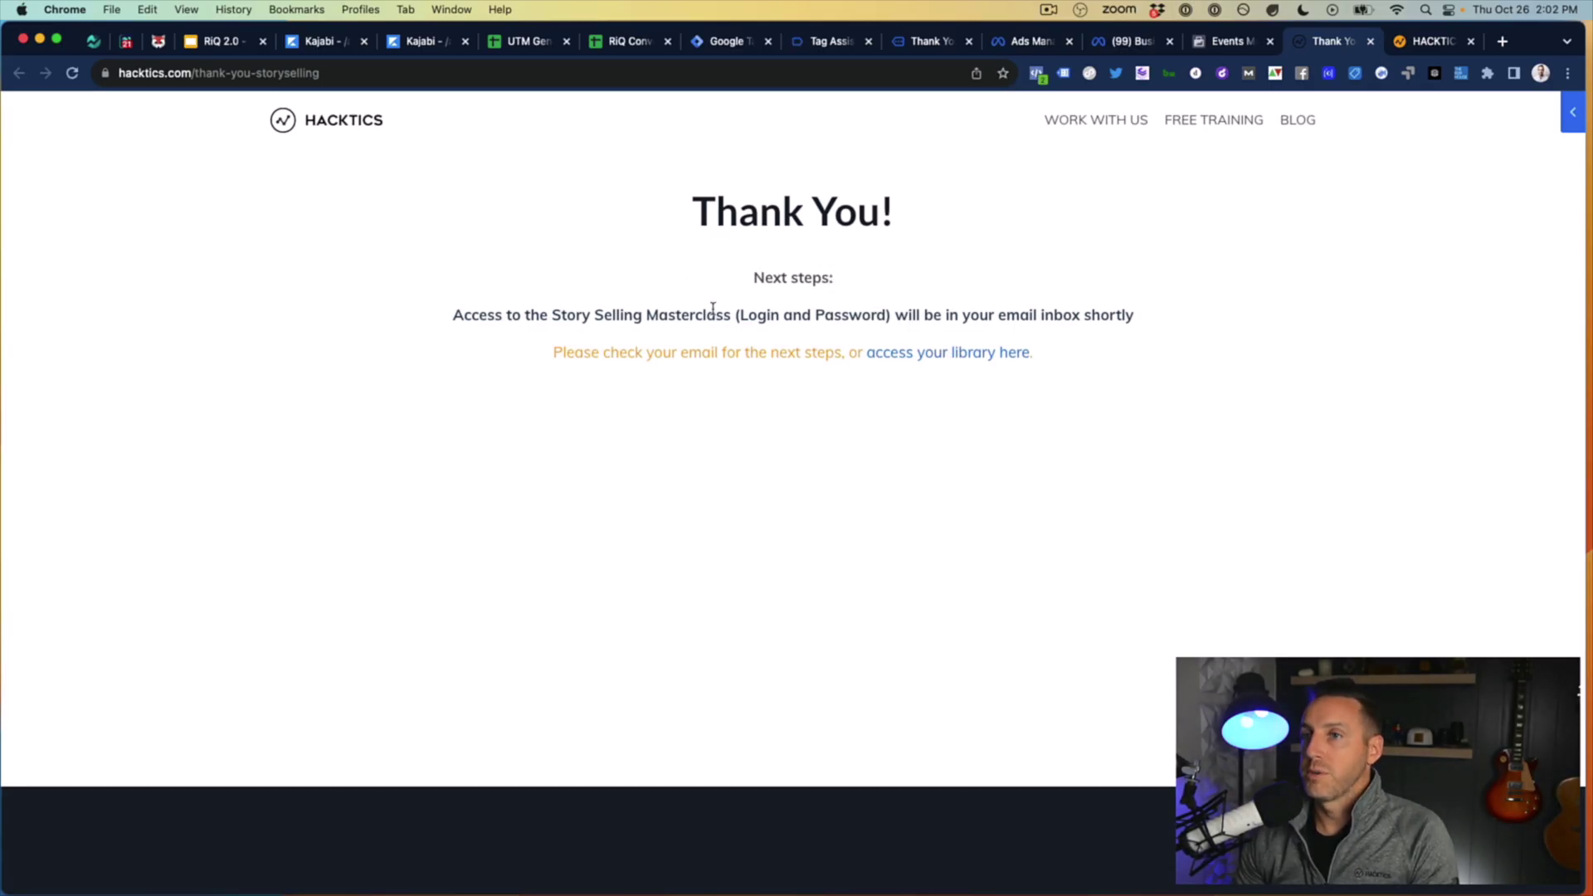
Step: Return to Events Manager and check the test events received for RiQ Test Pixel
left_click(1220, 41)
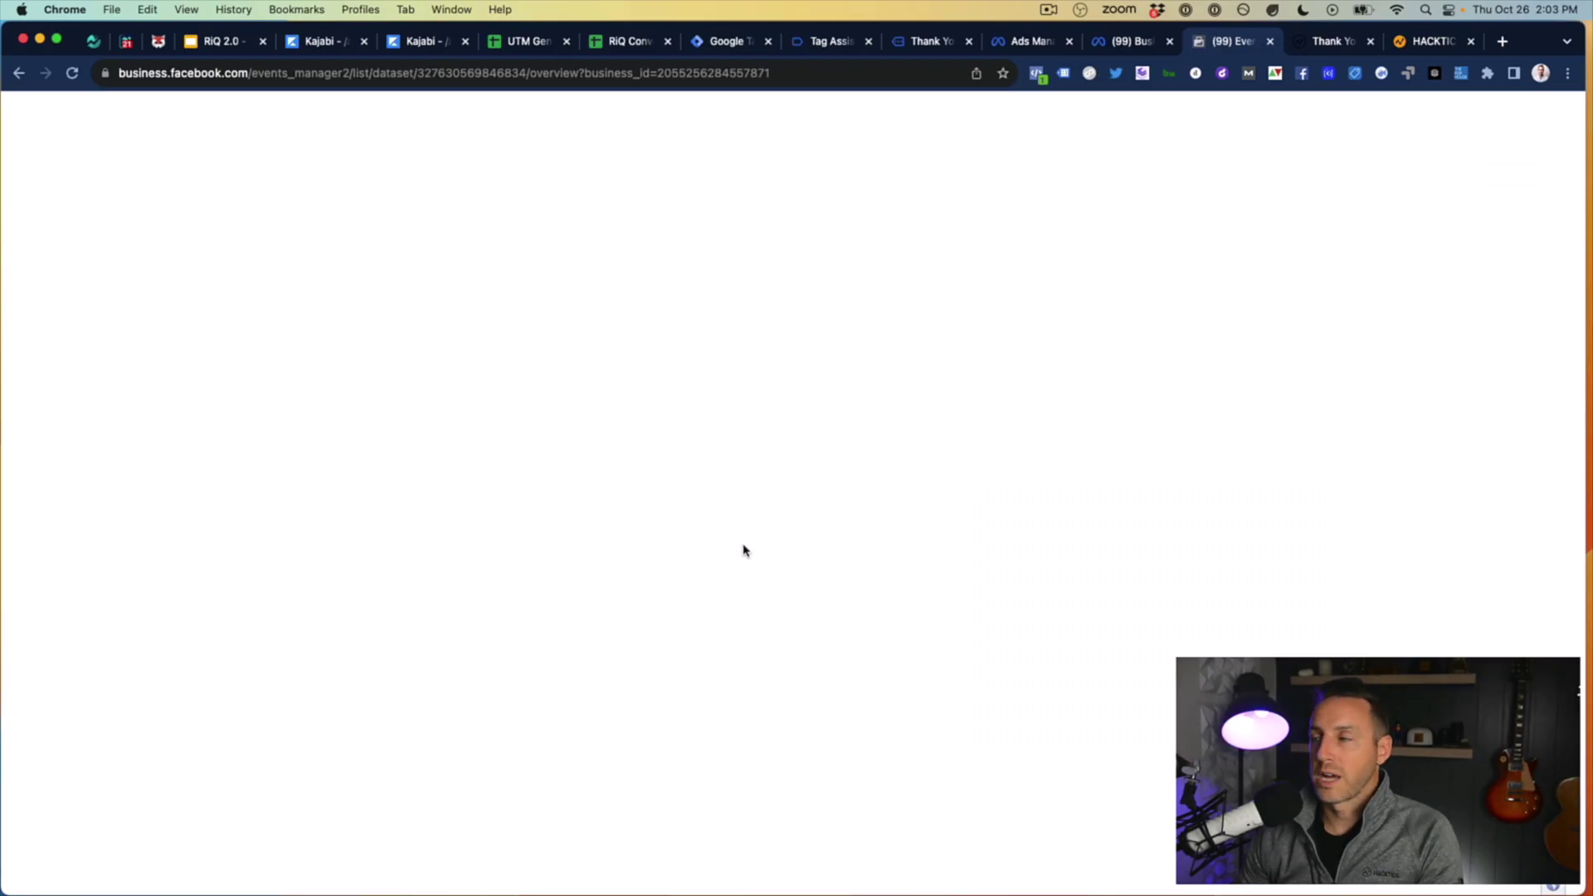
scroll(631, 564, "down", 3)
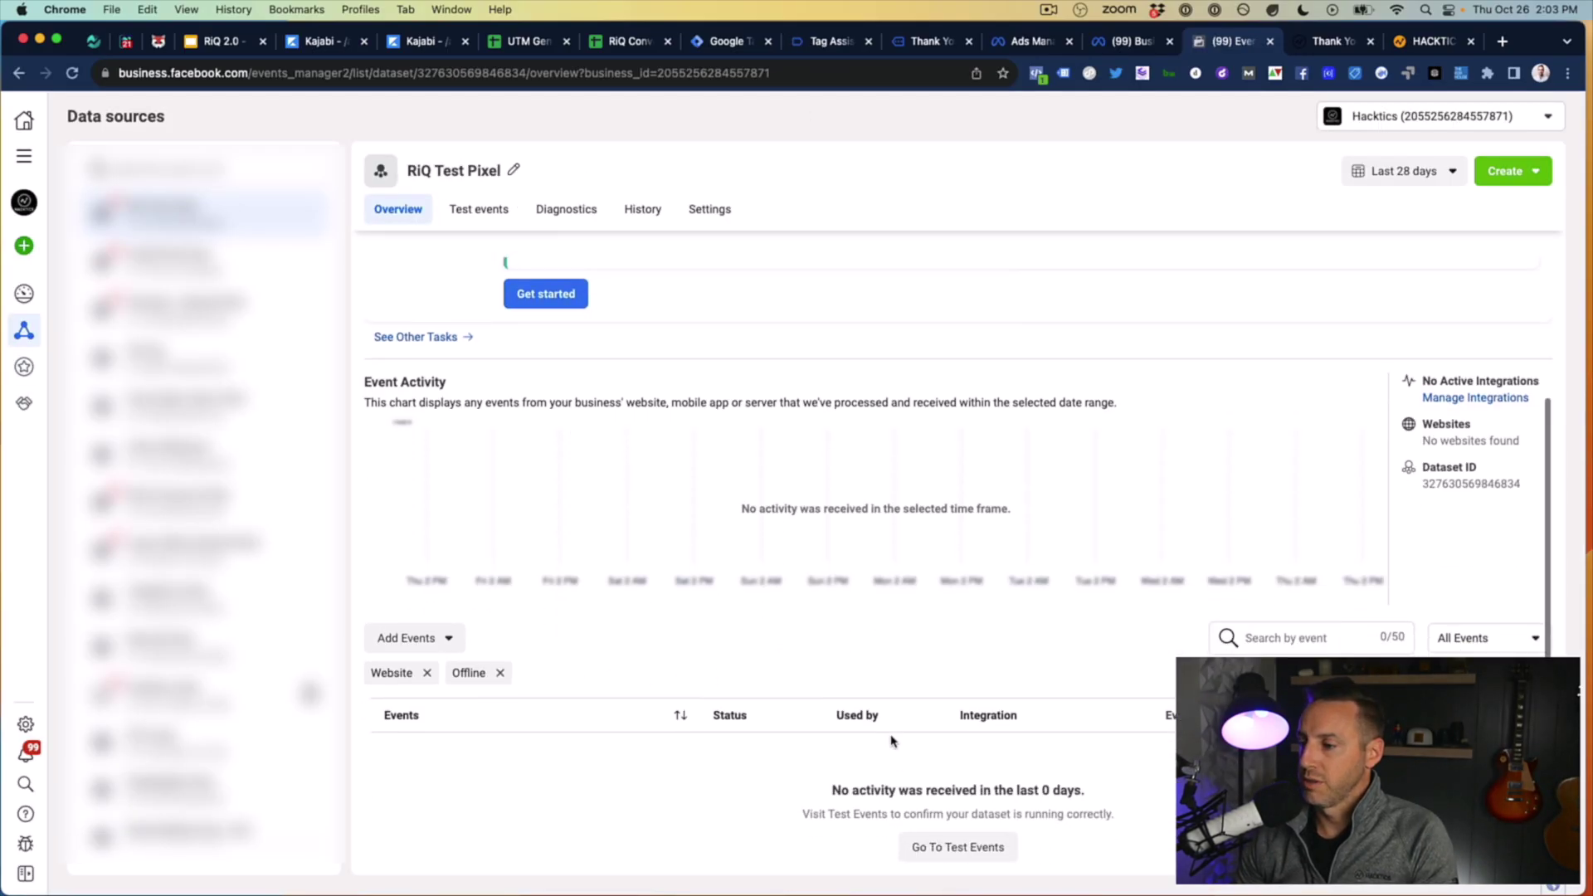
left_click(949, 846)
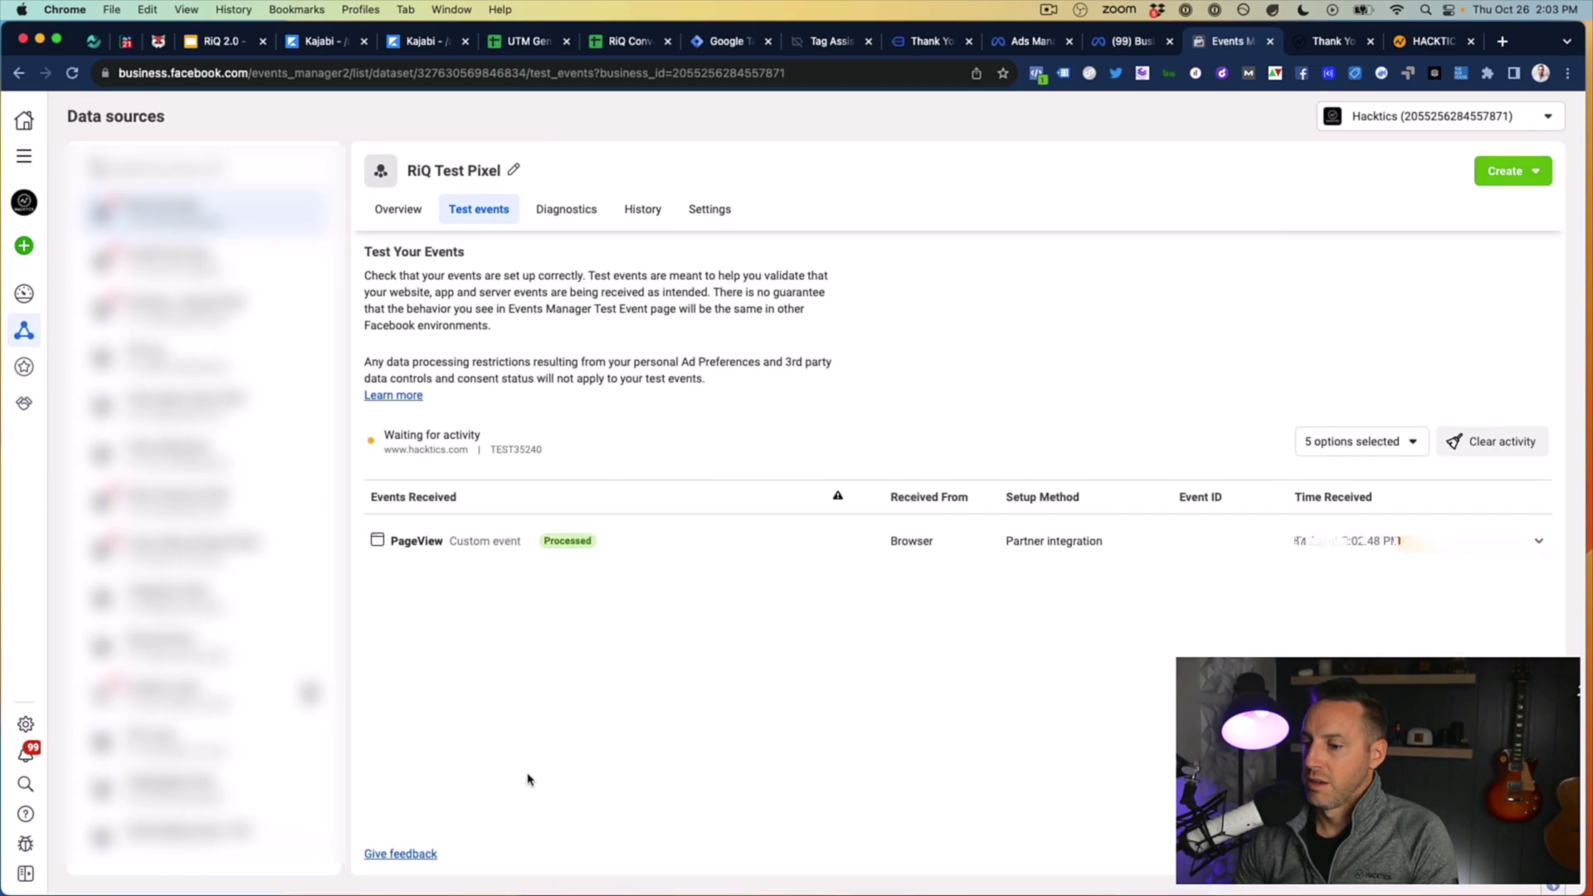
left_click(1481, 441)
left_click(992, 417)
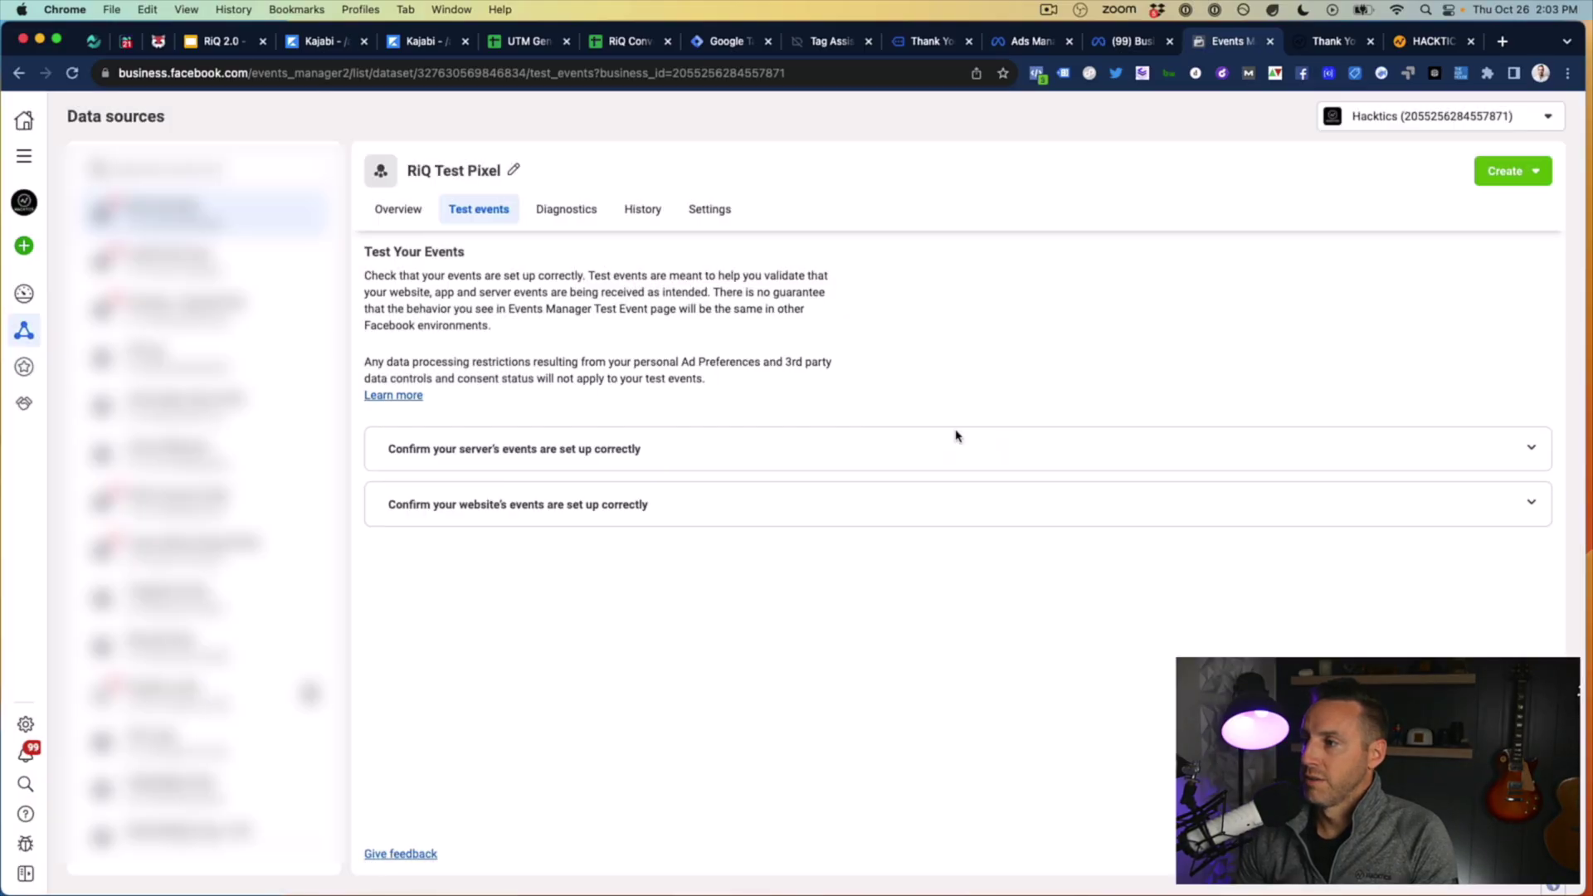
left_click(639, 507)
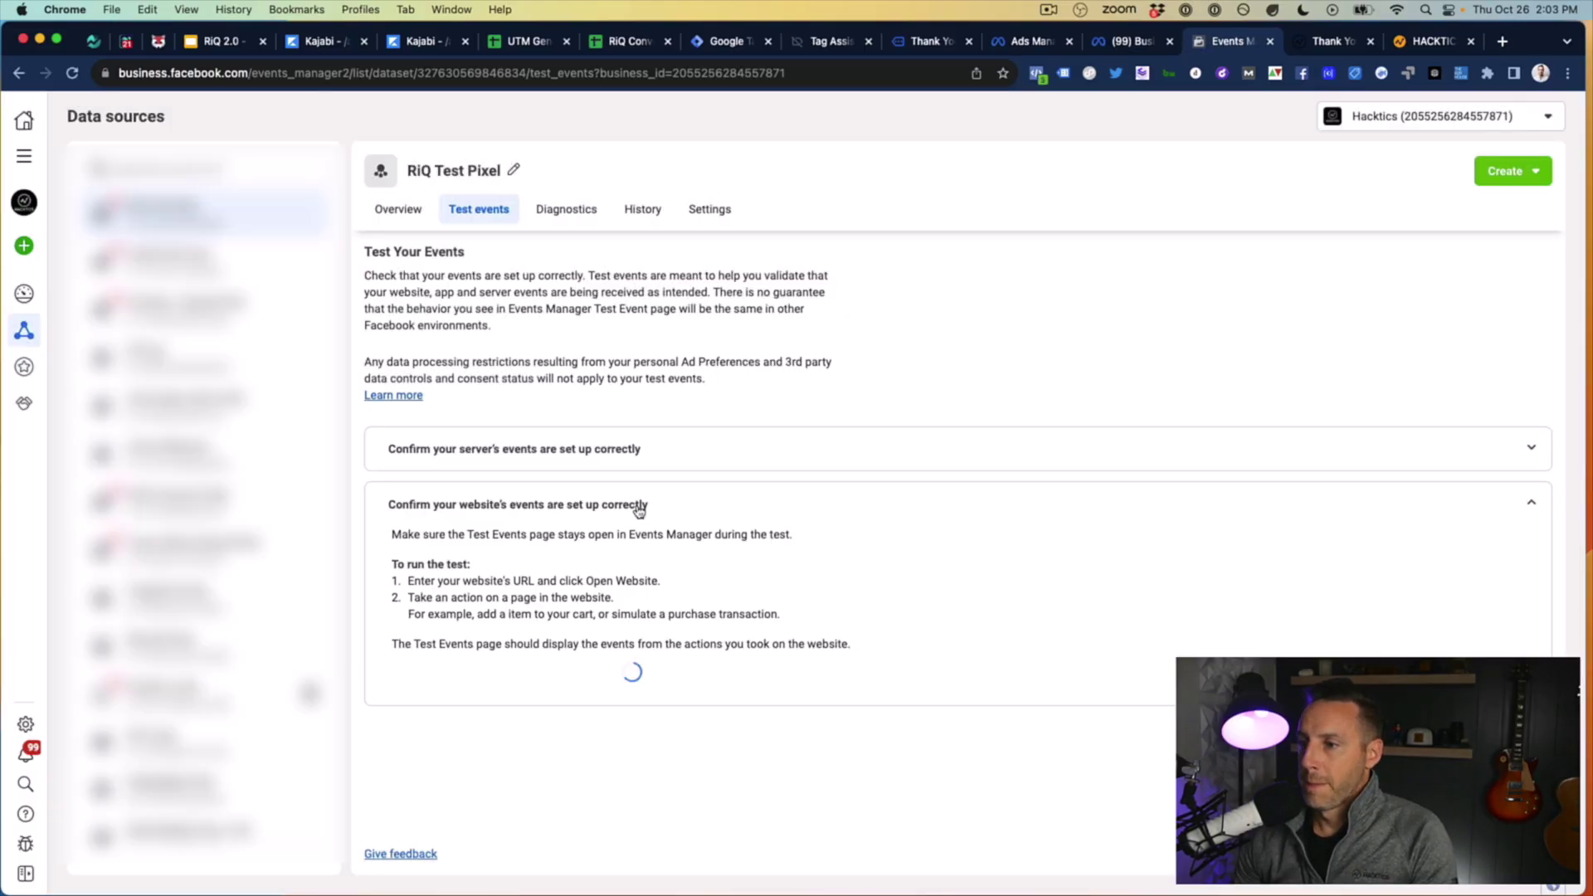
left_click(582, 683)
type("https://www.hacktics.com/thank-you-storyselling")
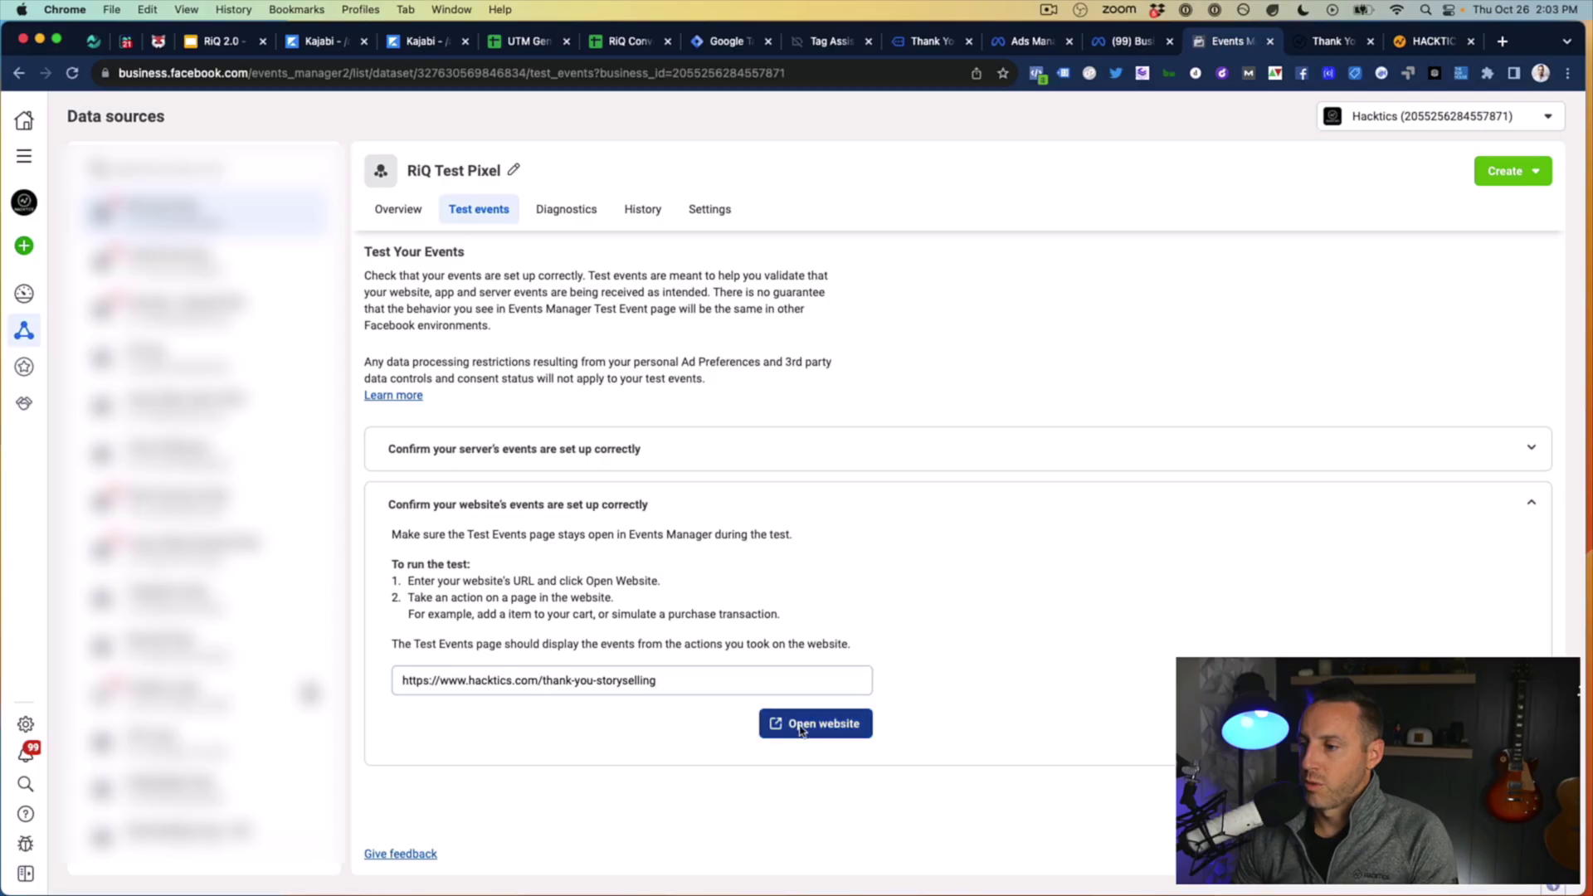
left_click(767, 721)
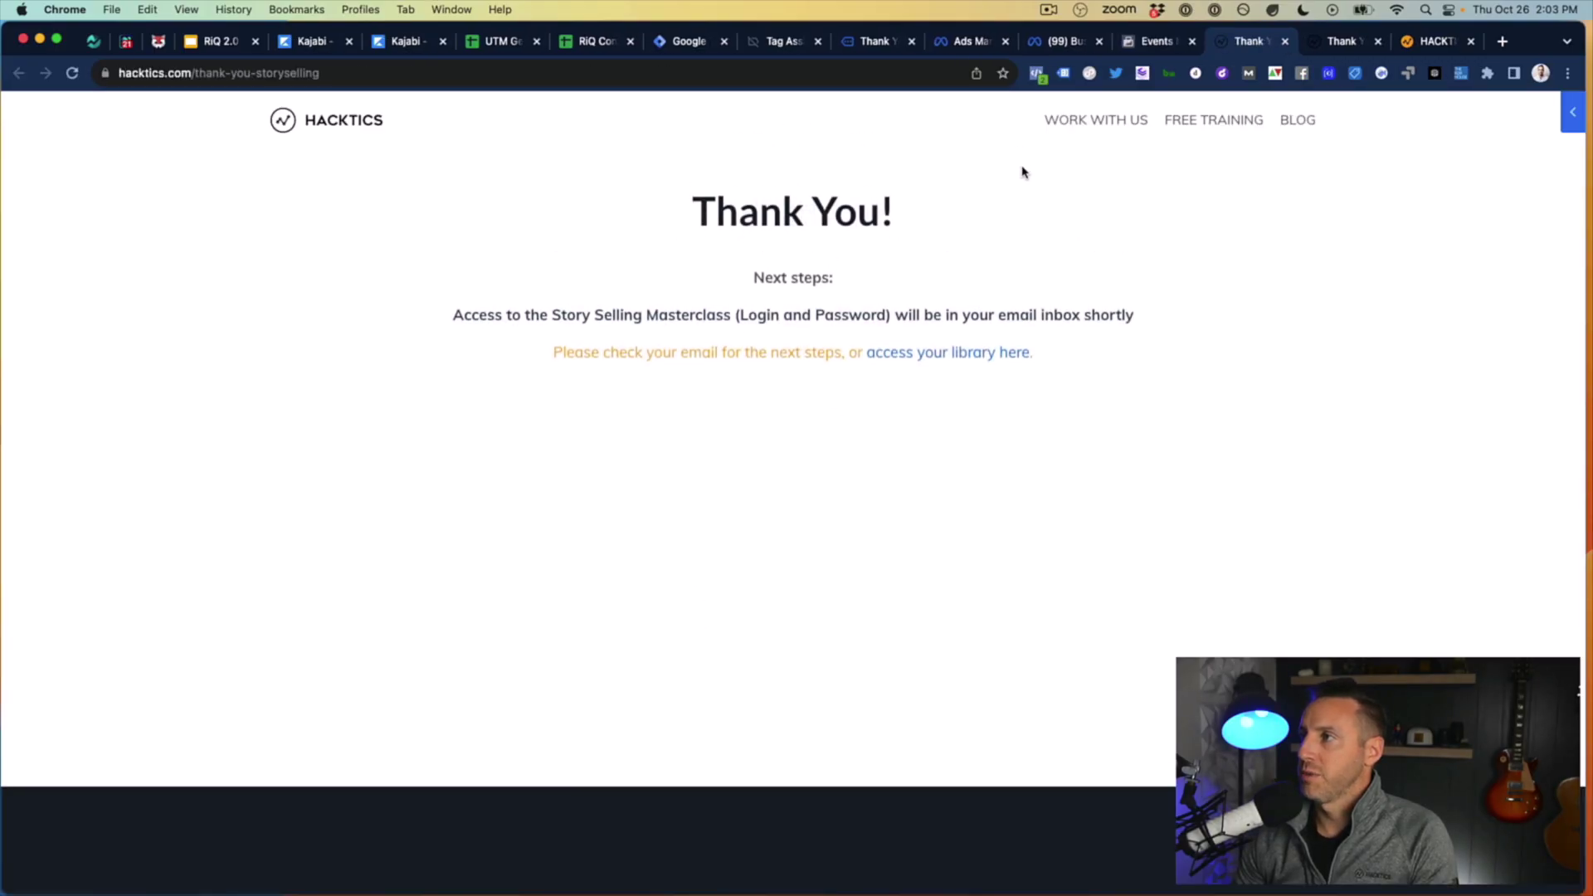
left_click(1161, 43)
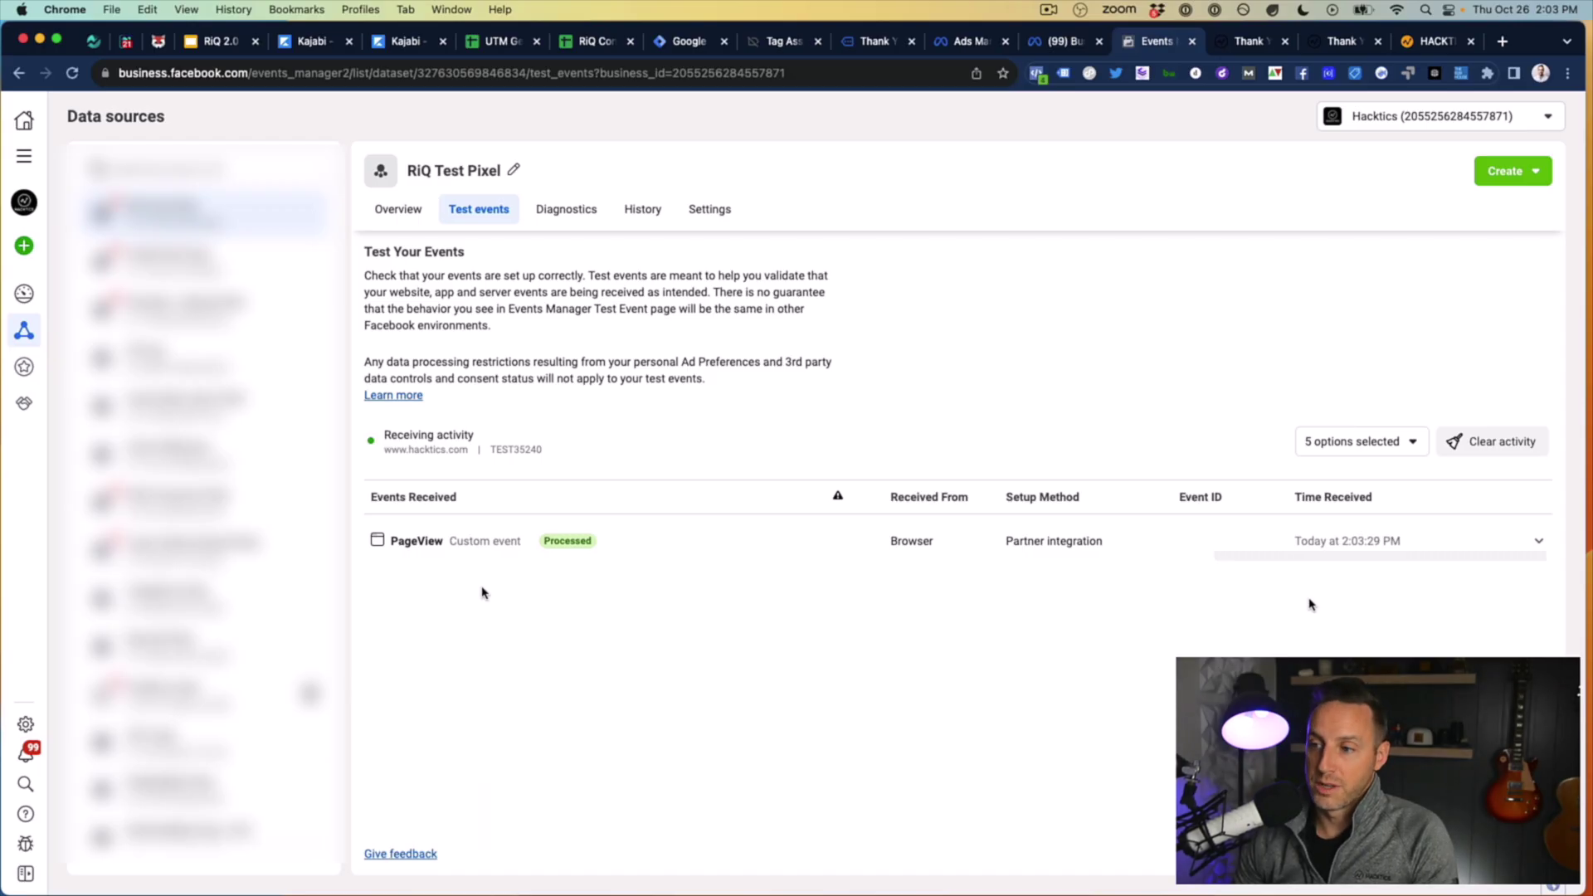
Step: Inspect the pixels and events on the thank-you page with Meta Pixel Helper, and return to the test events
left_click(1214, 43)
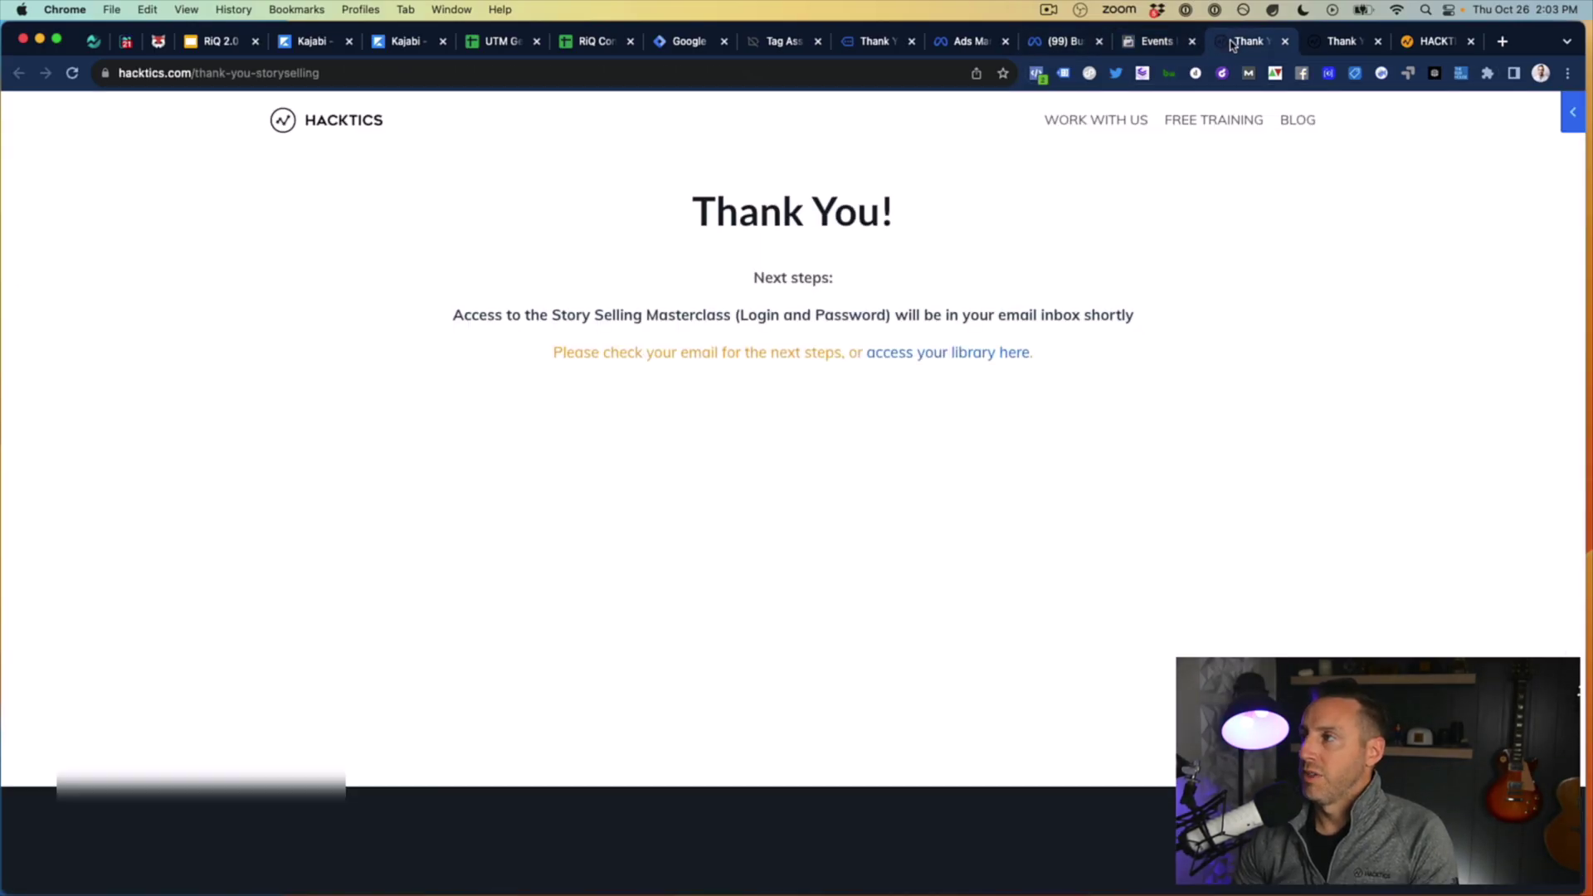
left_click(1036, 73)
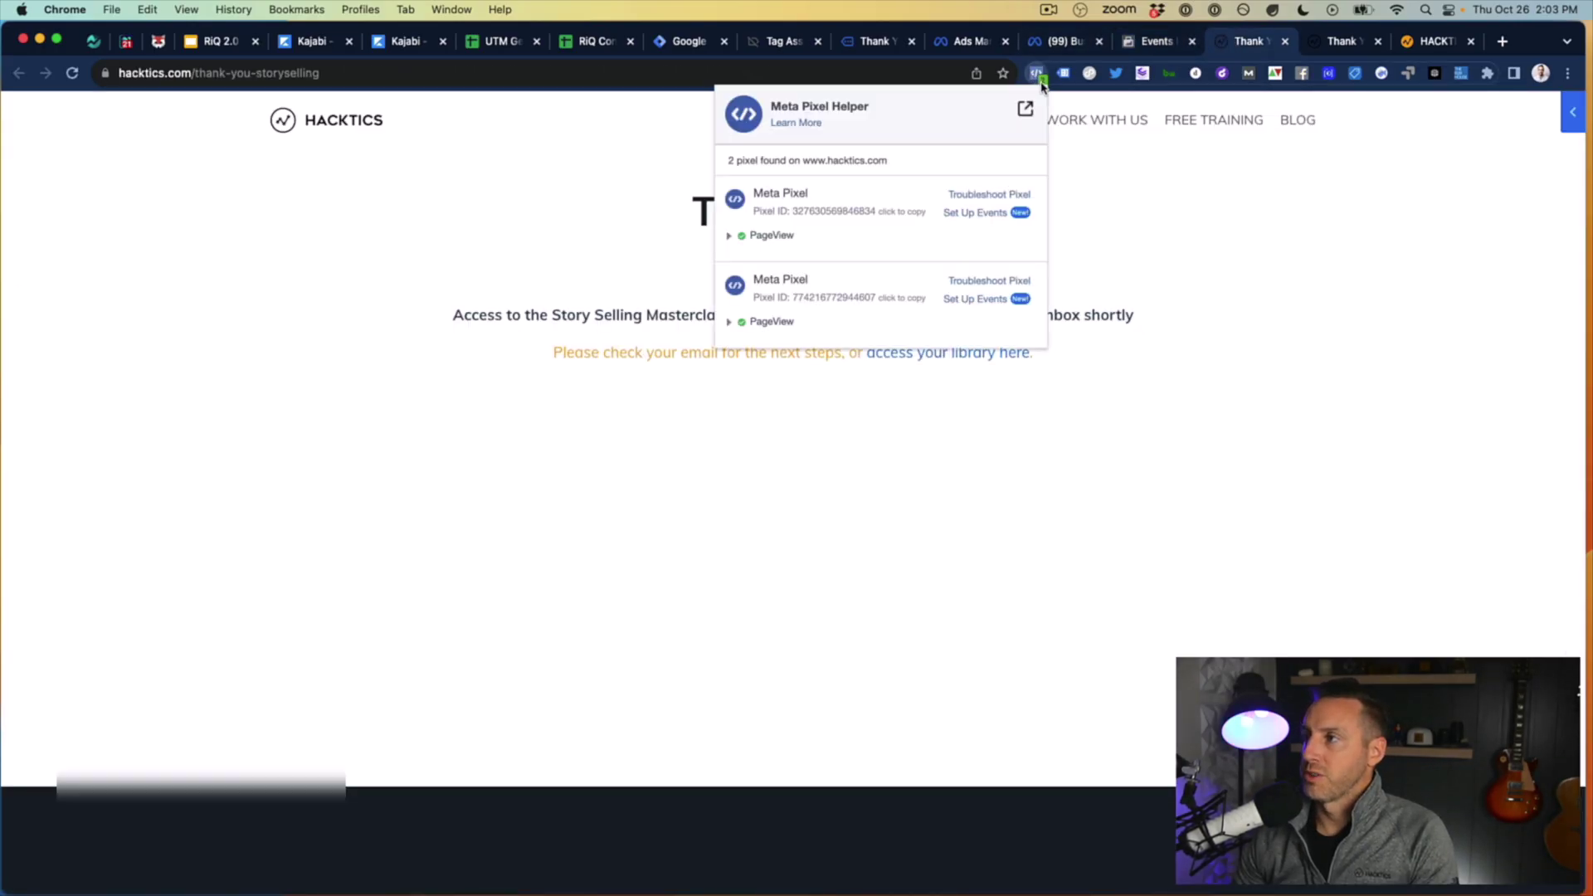
left_click(729, 237)
left_click(729, 238)
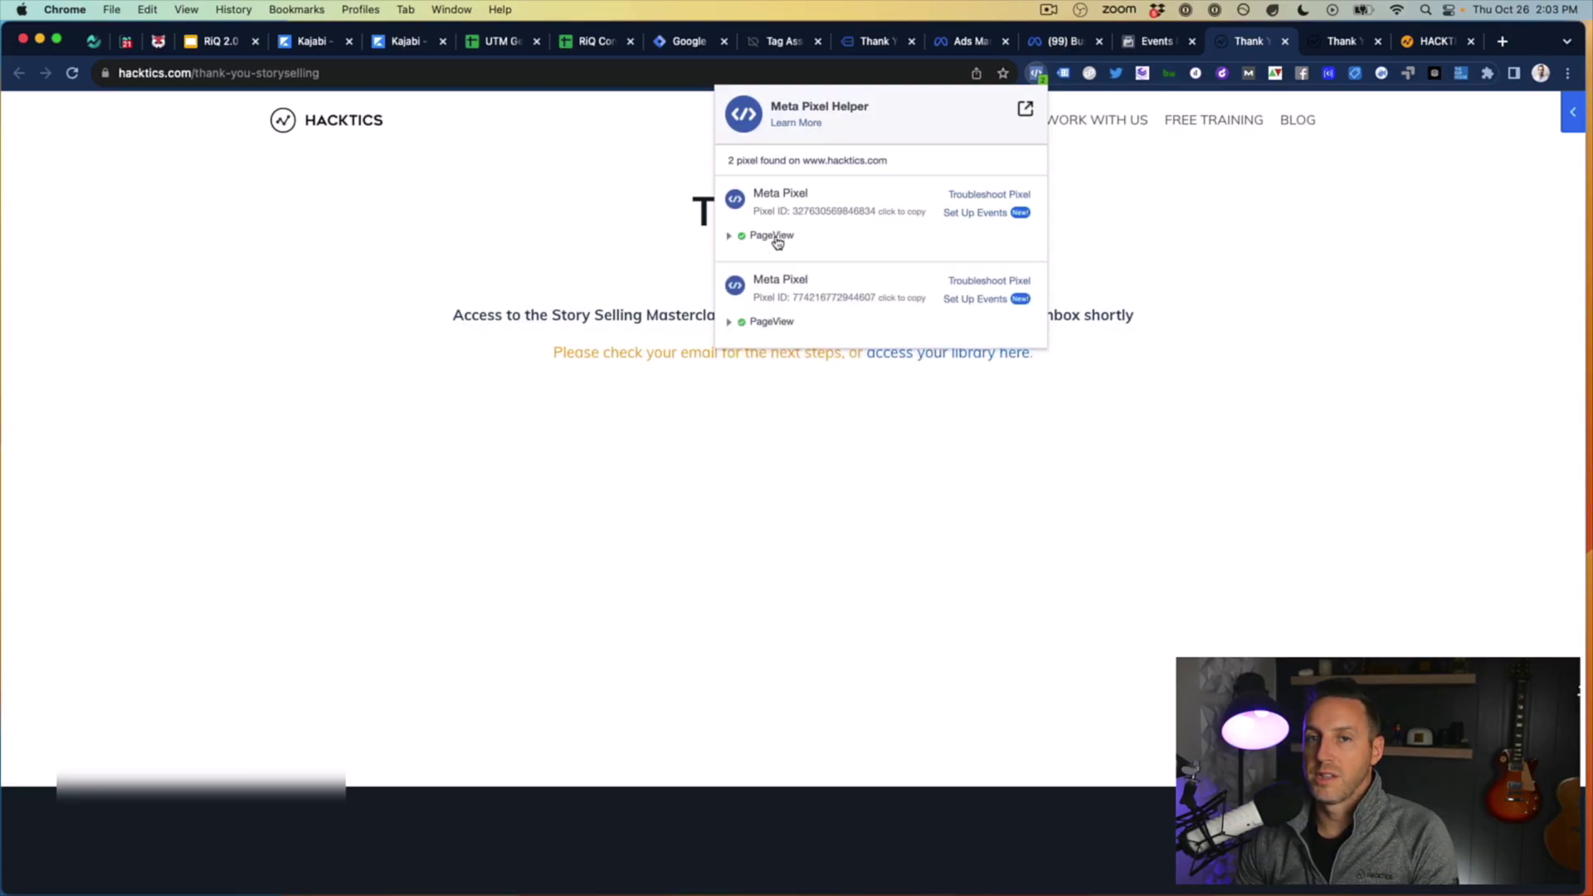
left_click(933, 548)
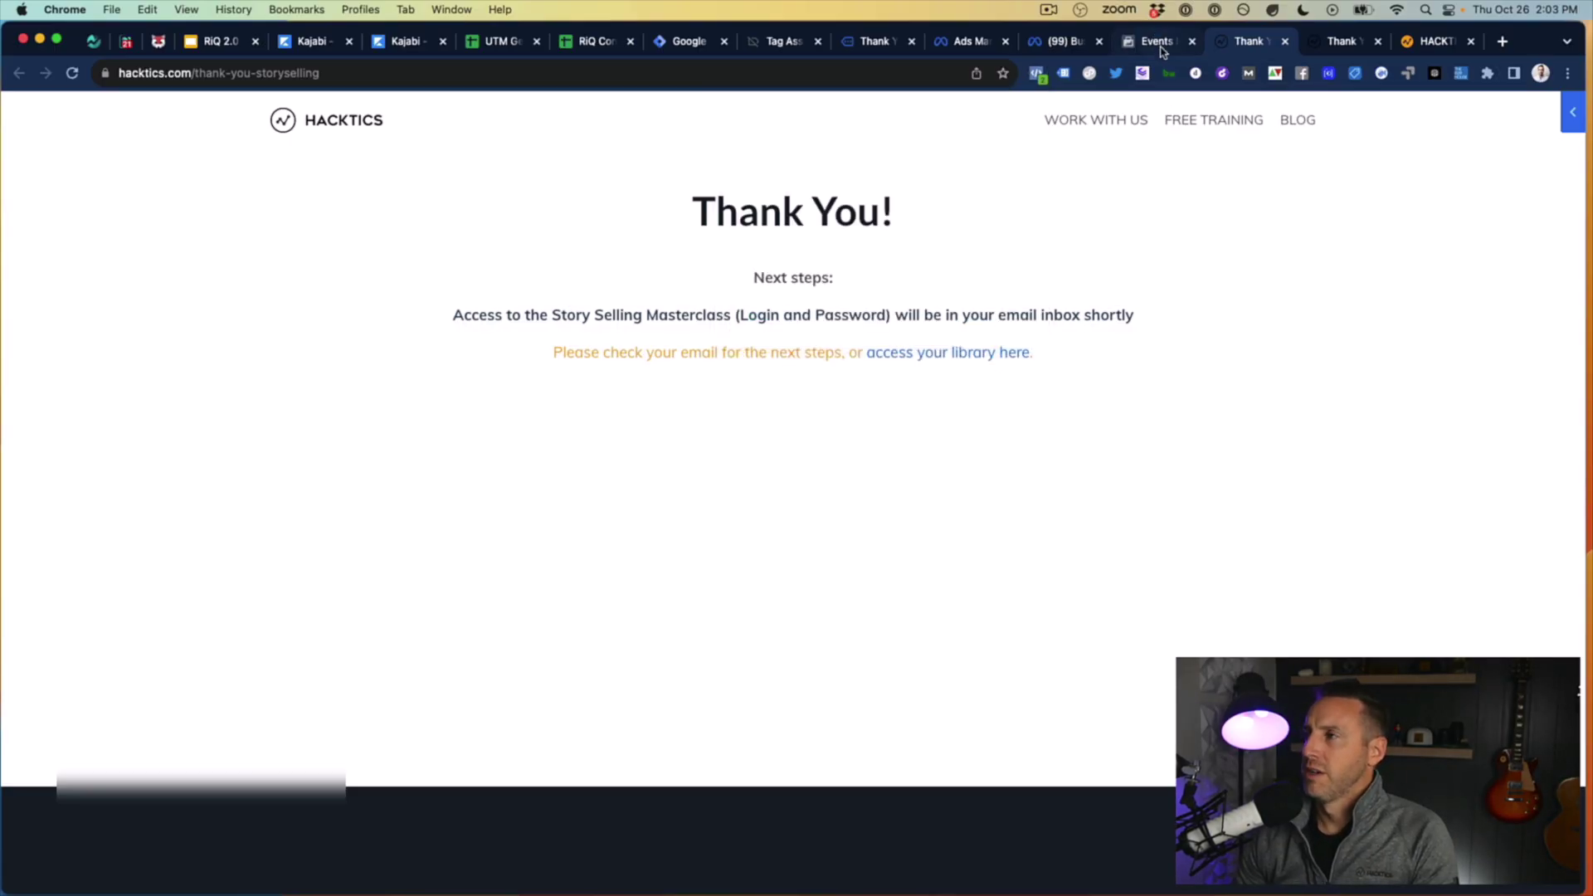
left_click(1156, 43)
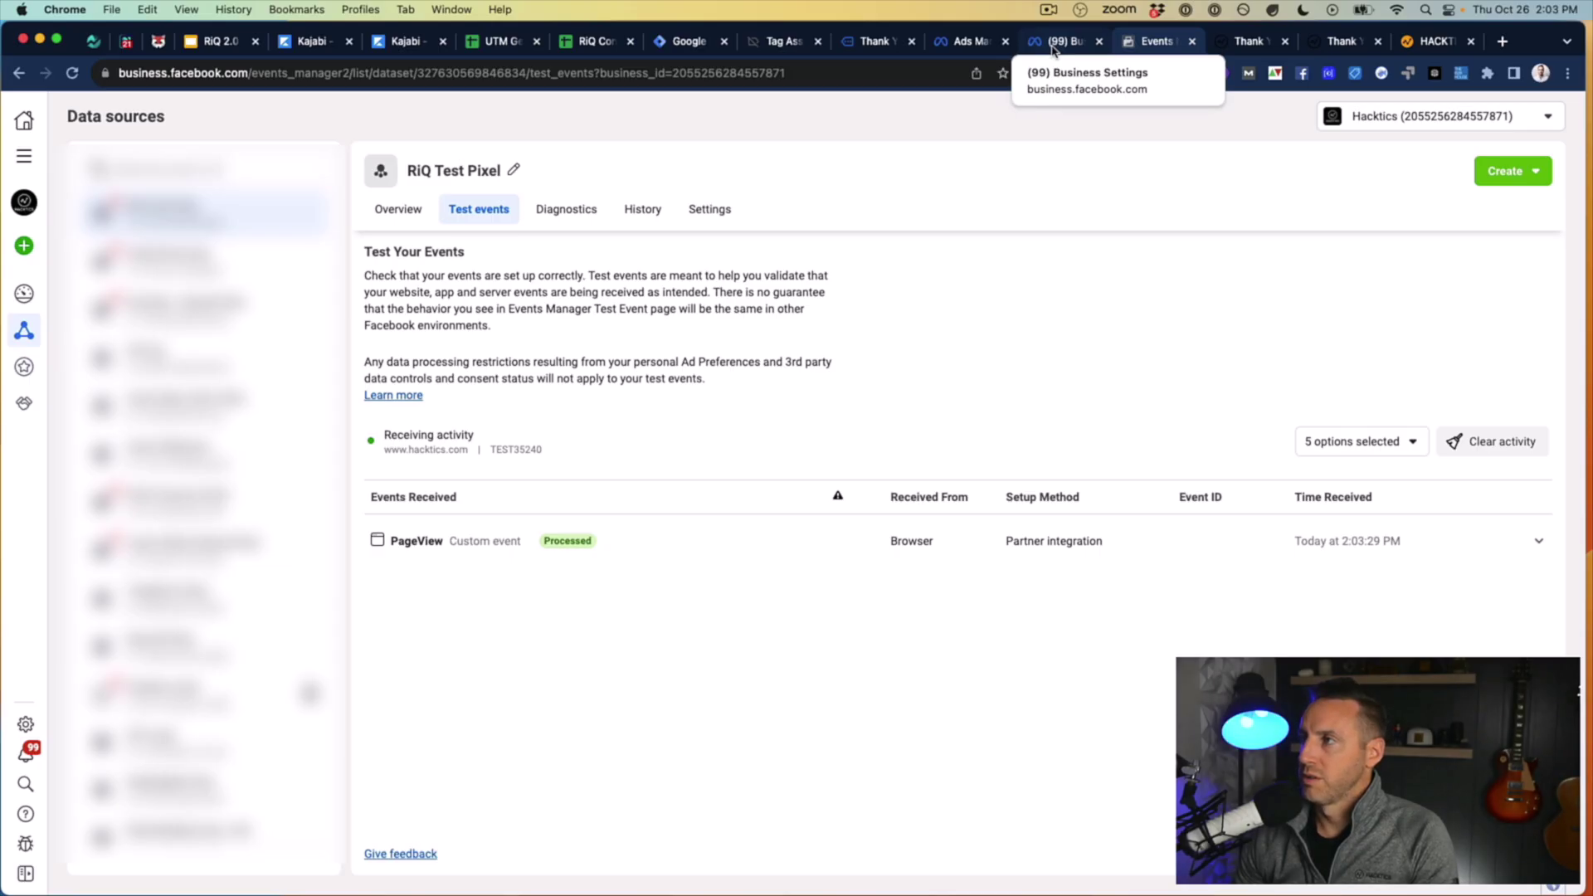
Step: Review the custom conversions and RiQ Test Pixel's connected assets in Business Settings
left_click(1054, 49)
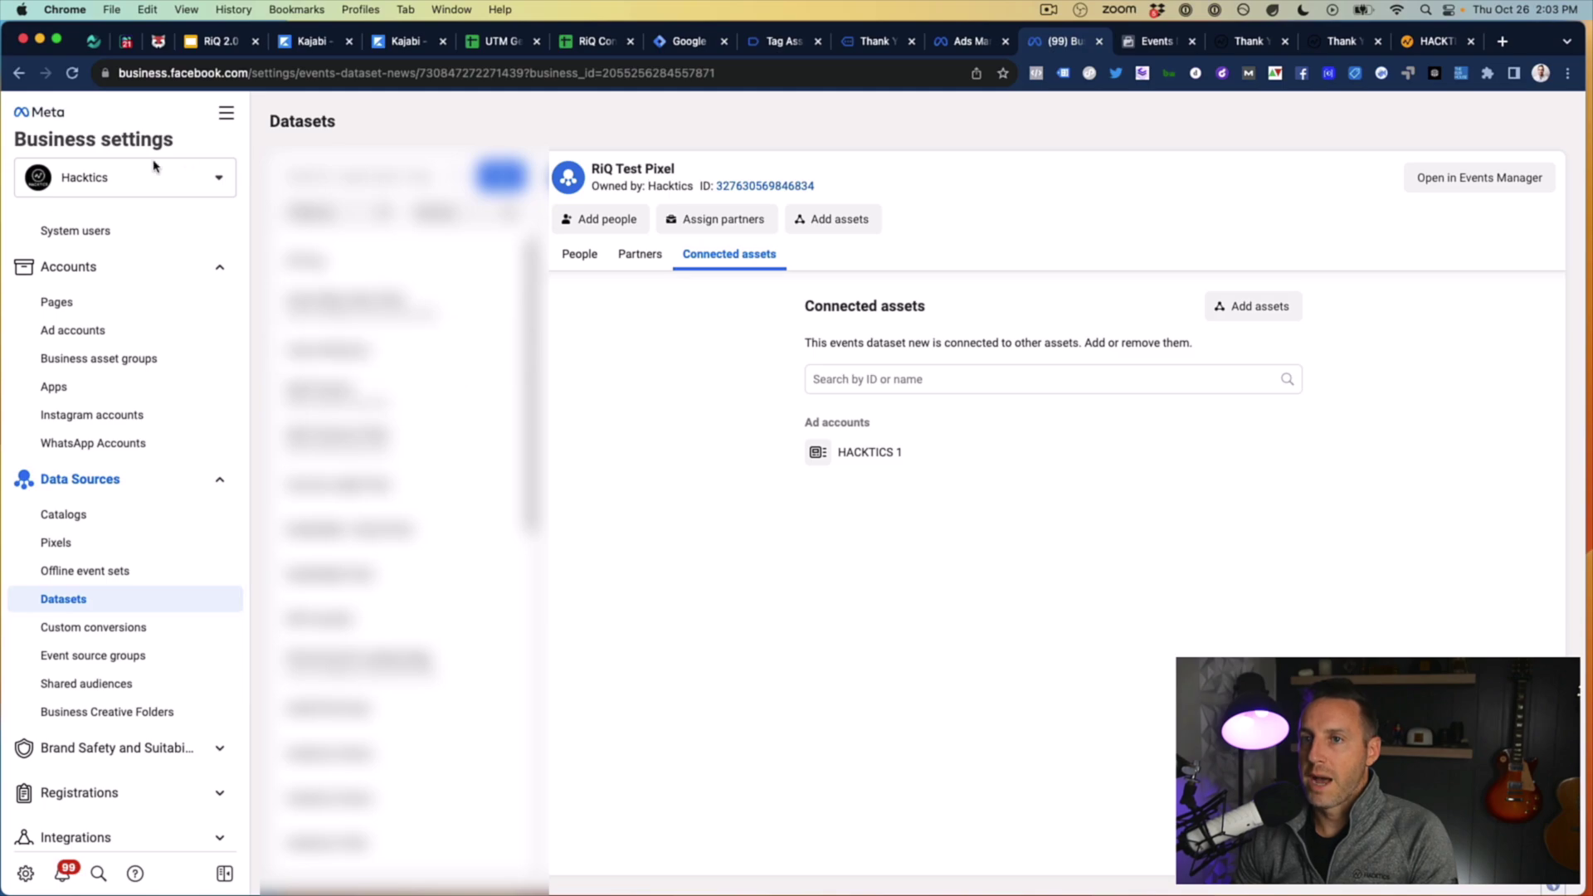
left_click(92, 627)
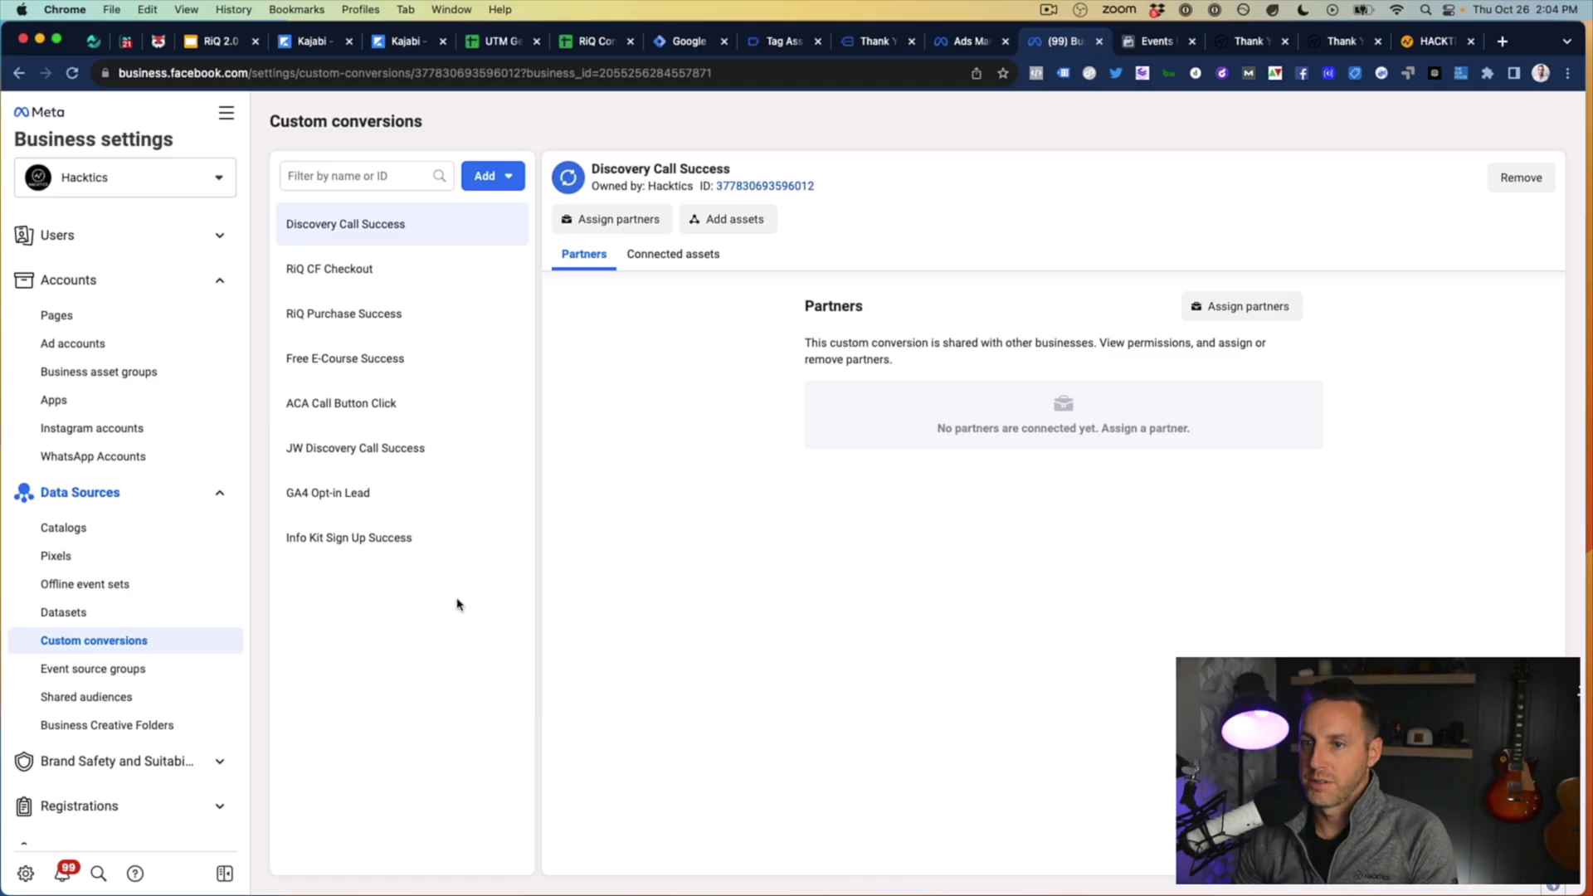
left_click(66, 614)
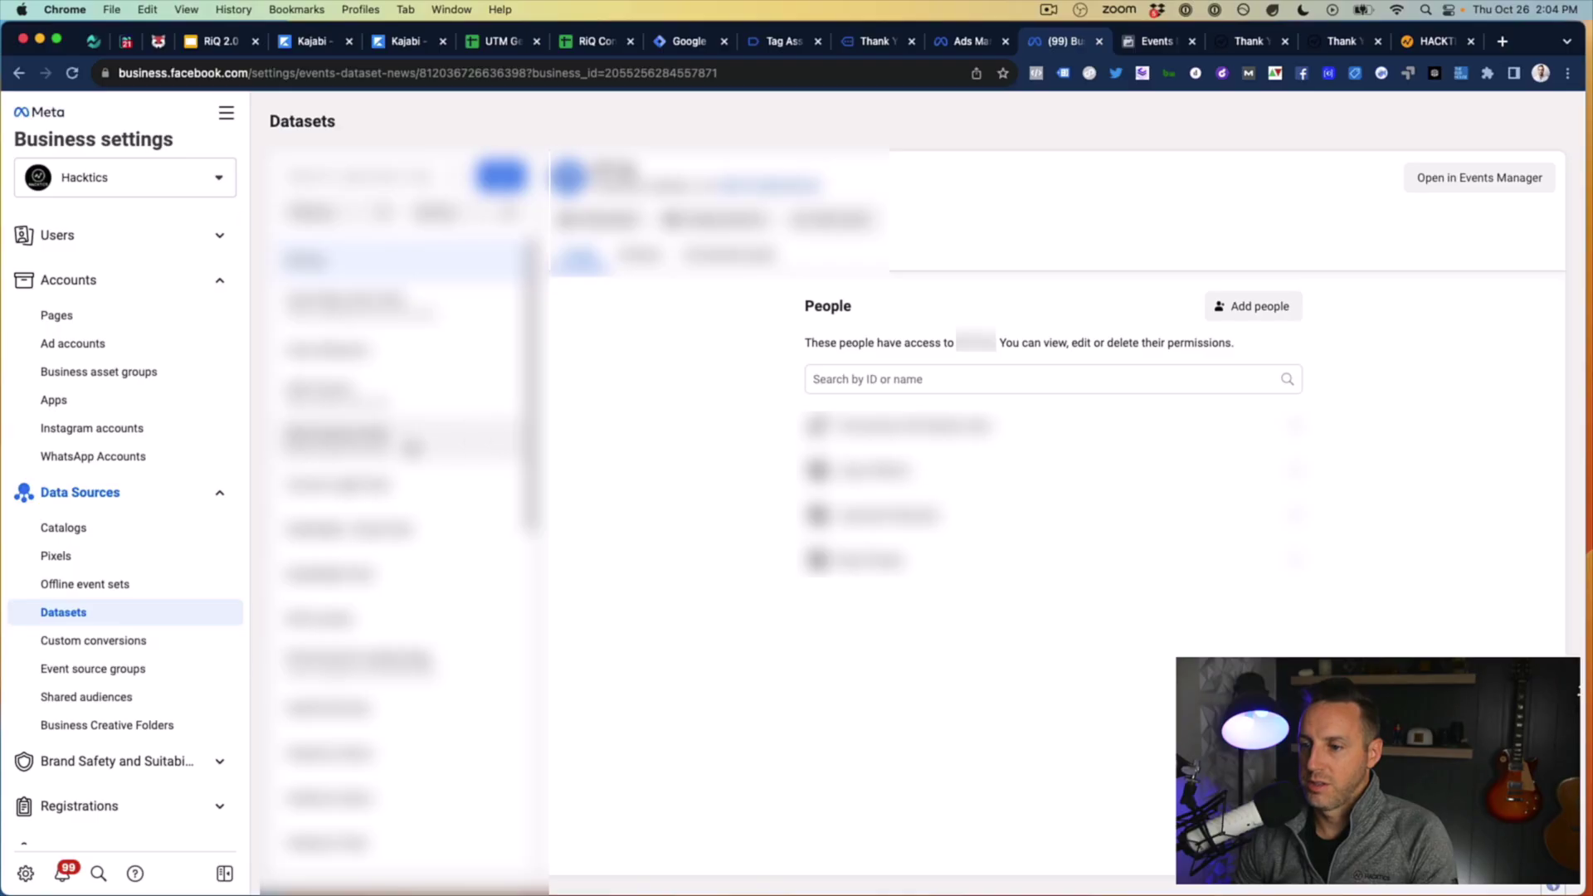
scroll(413, 448, "down", 3)
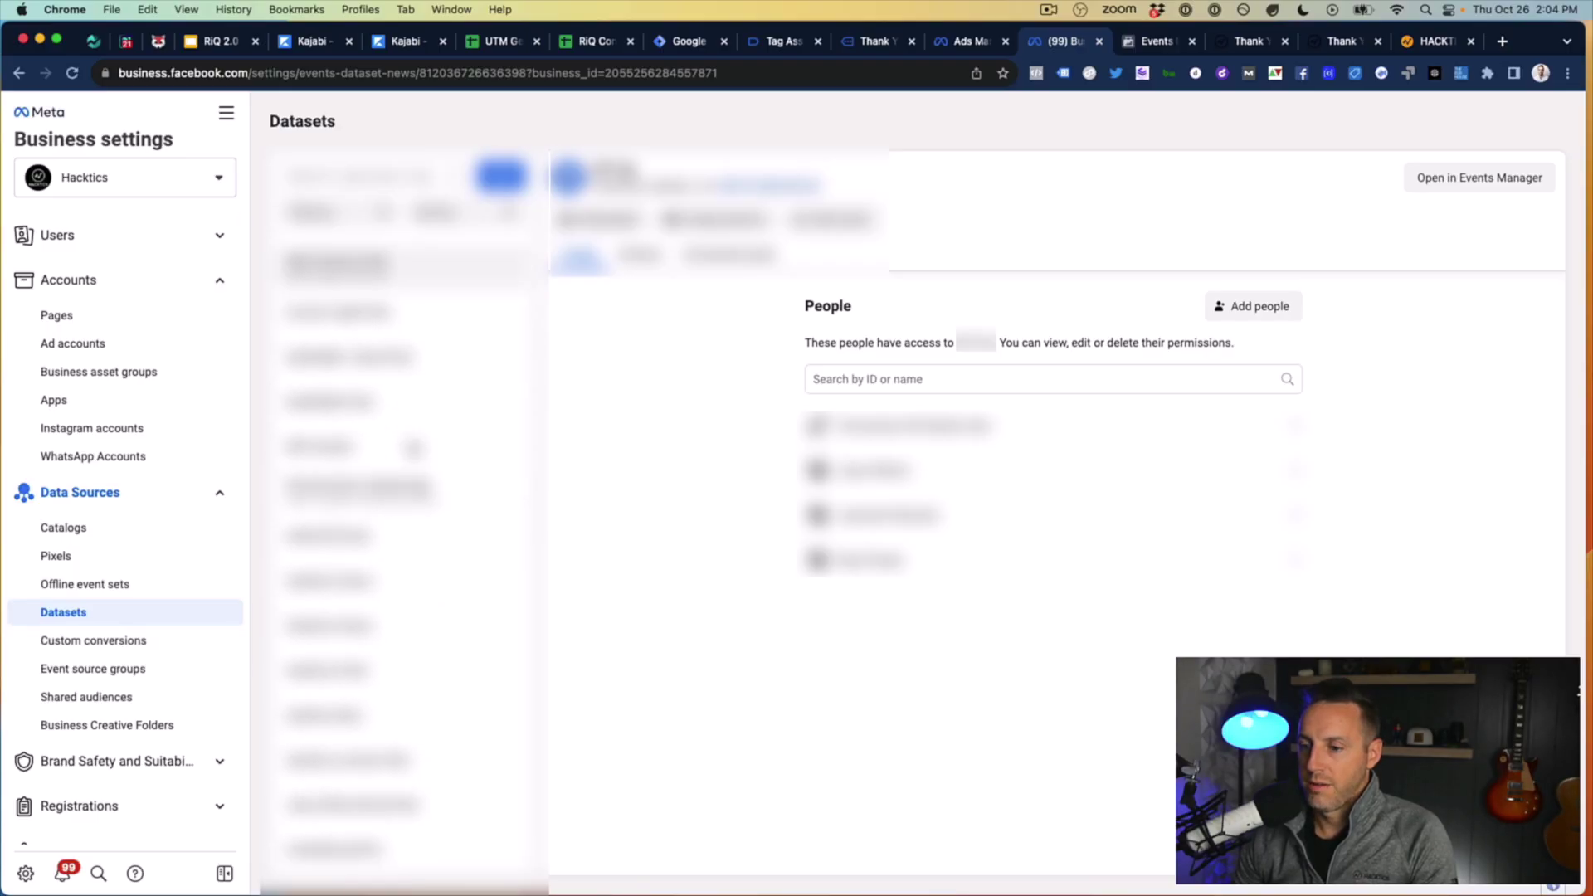
left_click(365, 622)
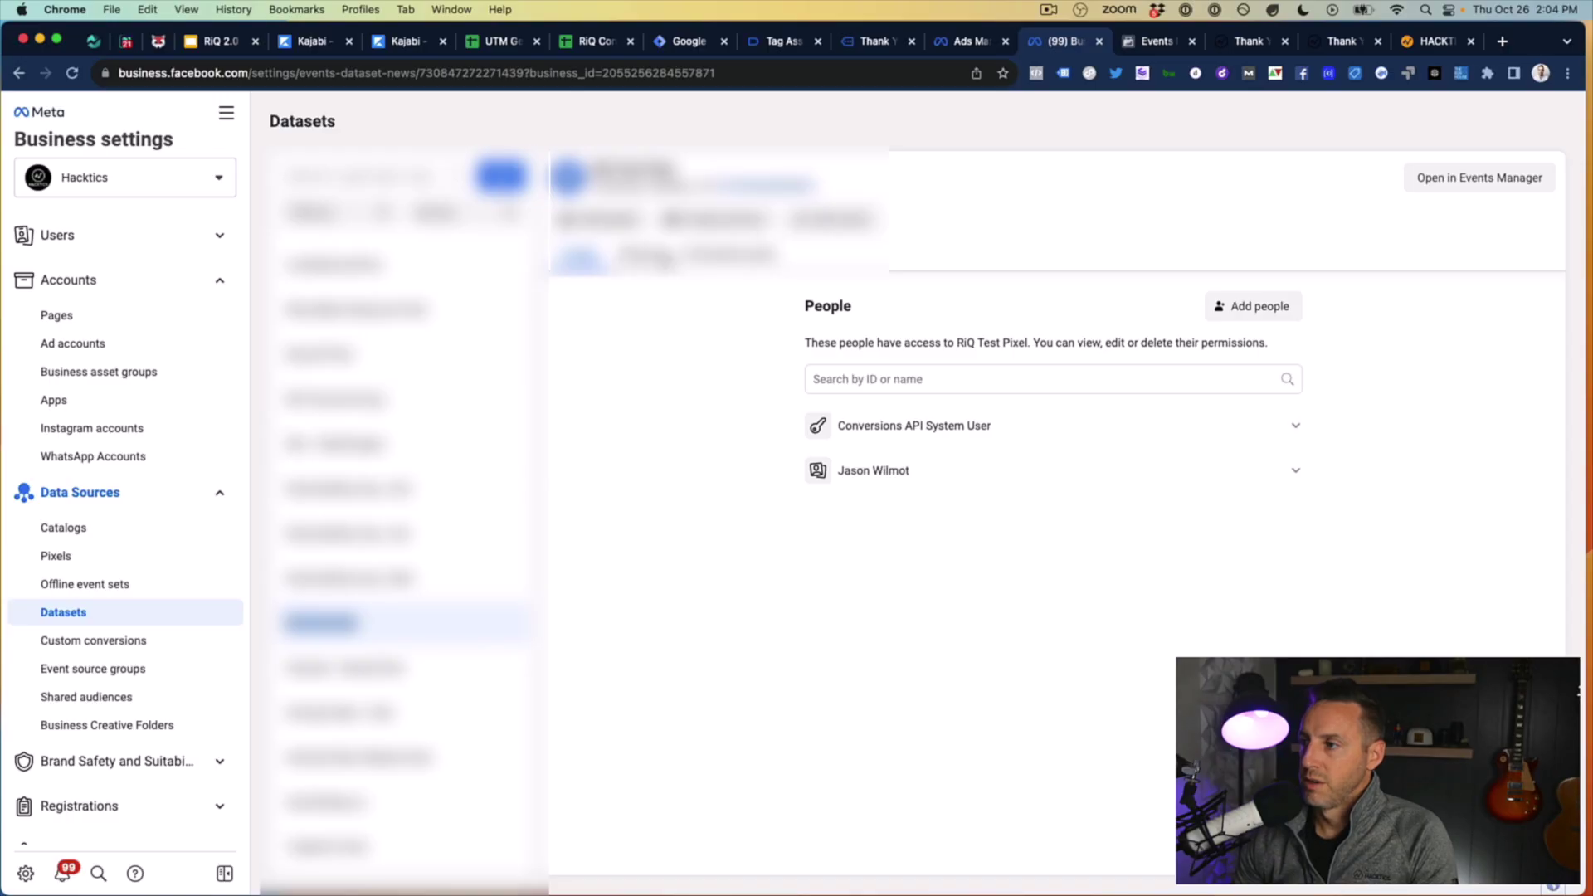
left_click(759, 262)
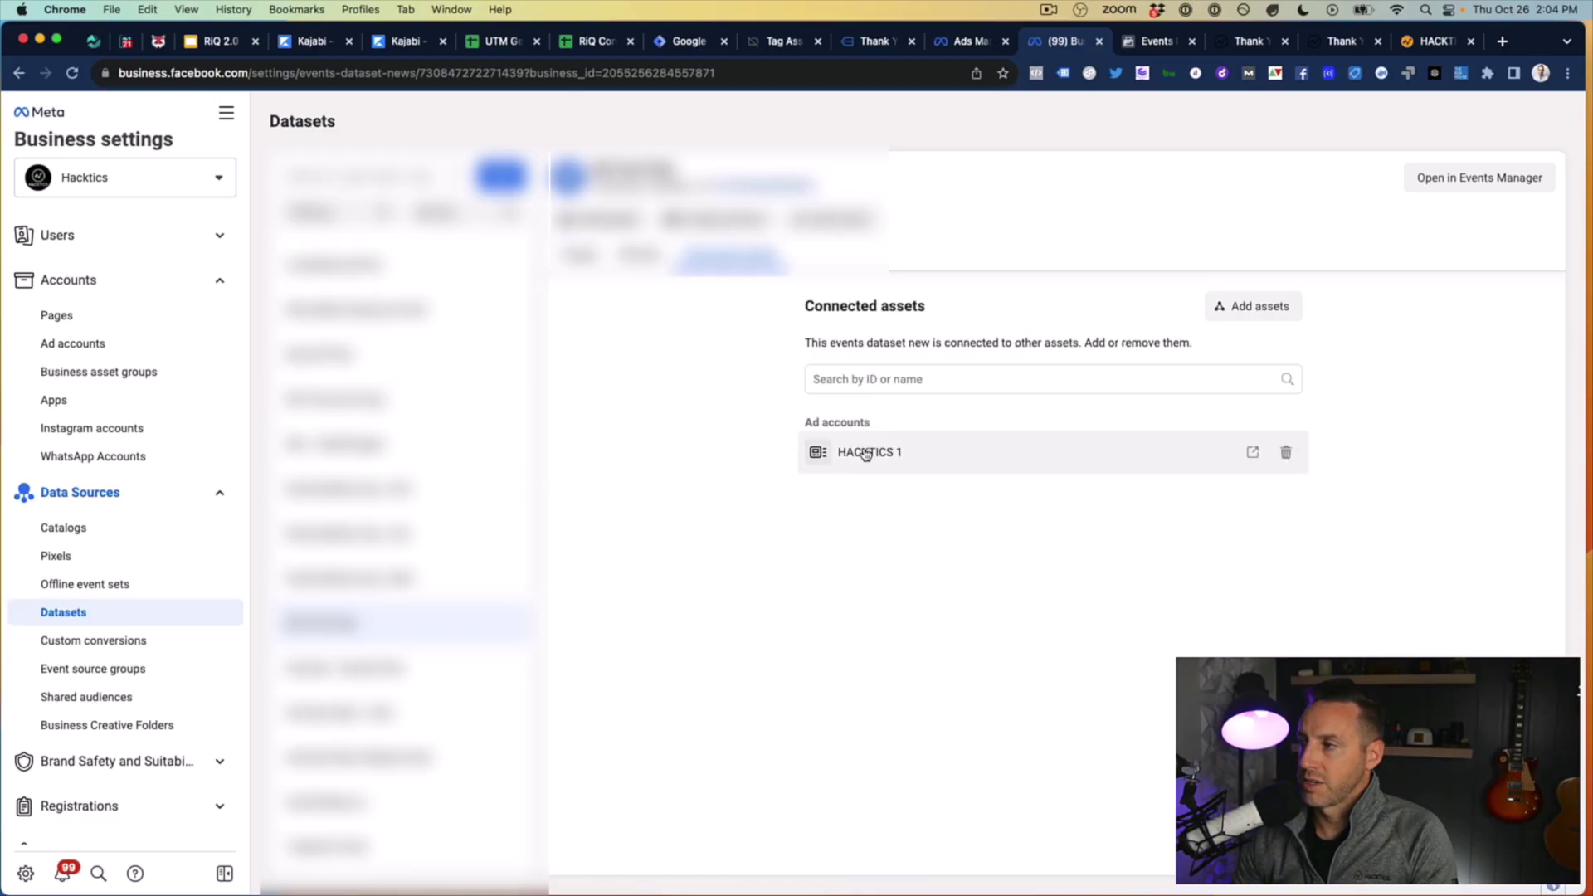
left_click(73, 643)
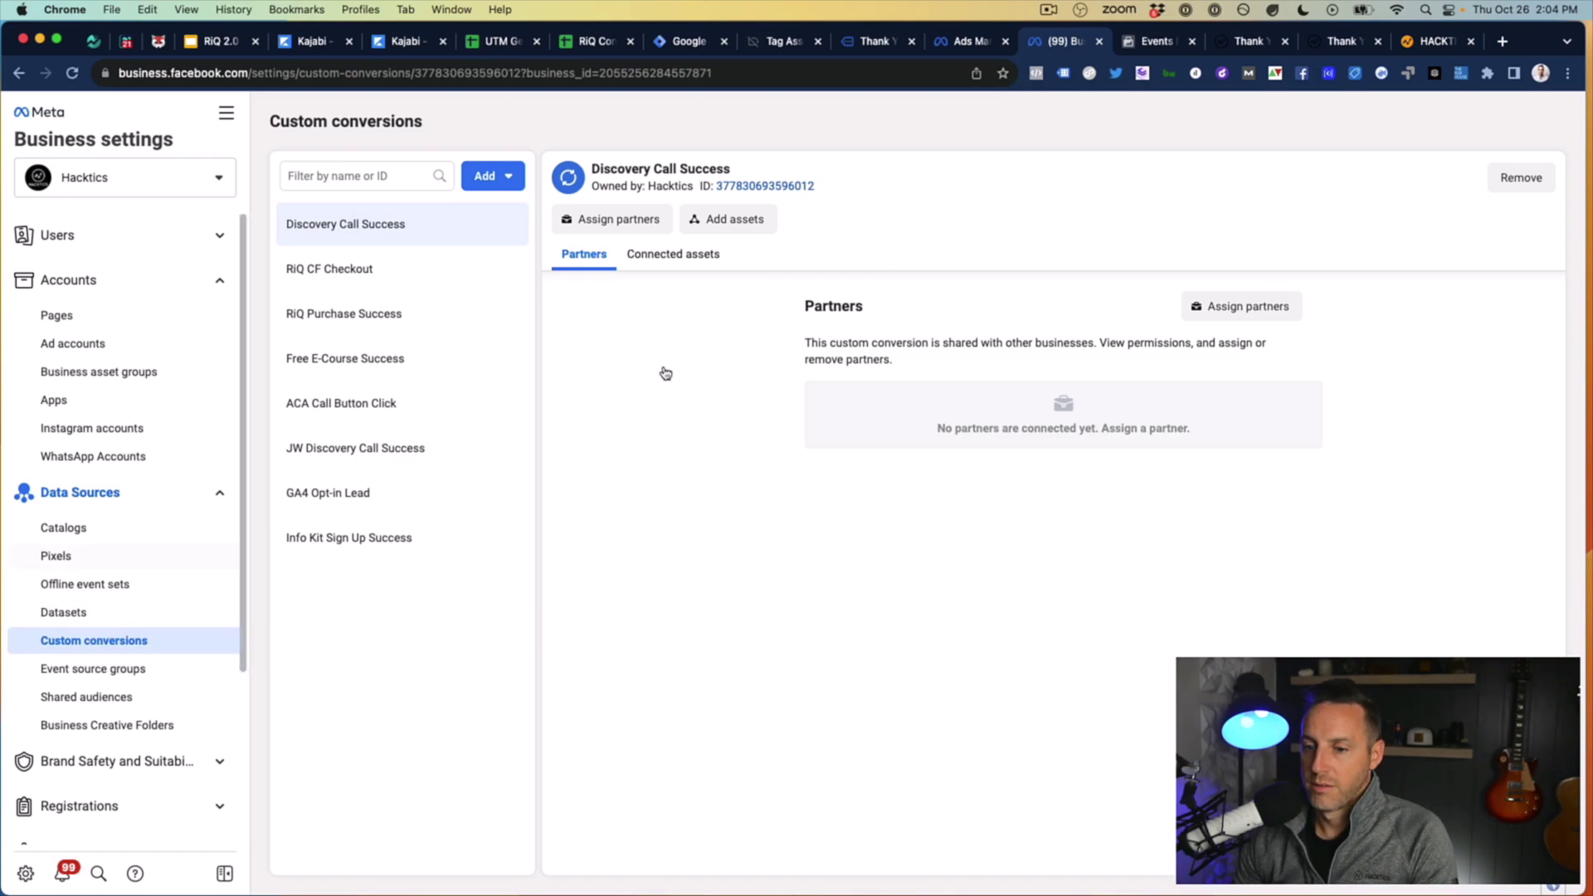
Step: Close both thank-you page tabs opened by the event tests and reload RiQ Test Pixel's Test events page
left_click(1149, 42)
key("super+r")
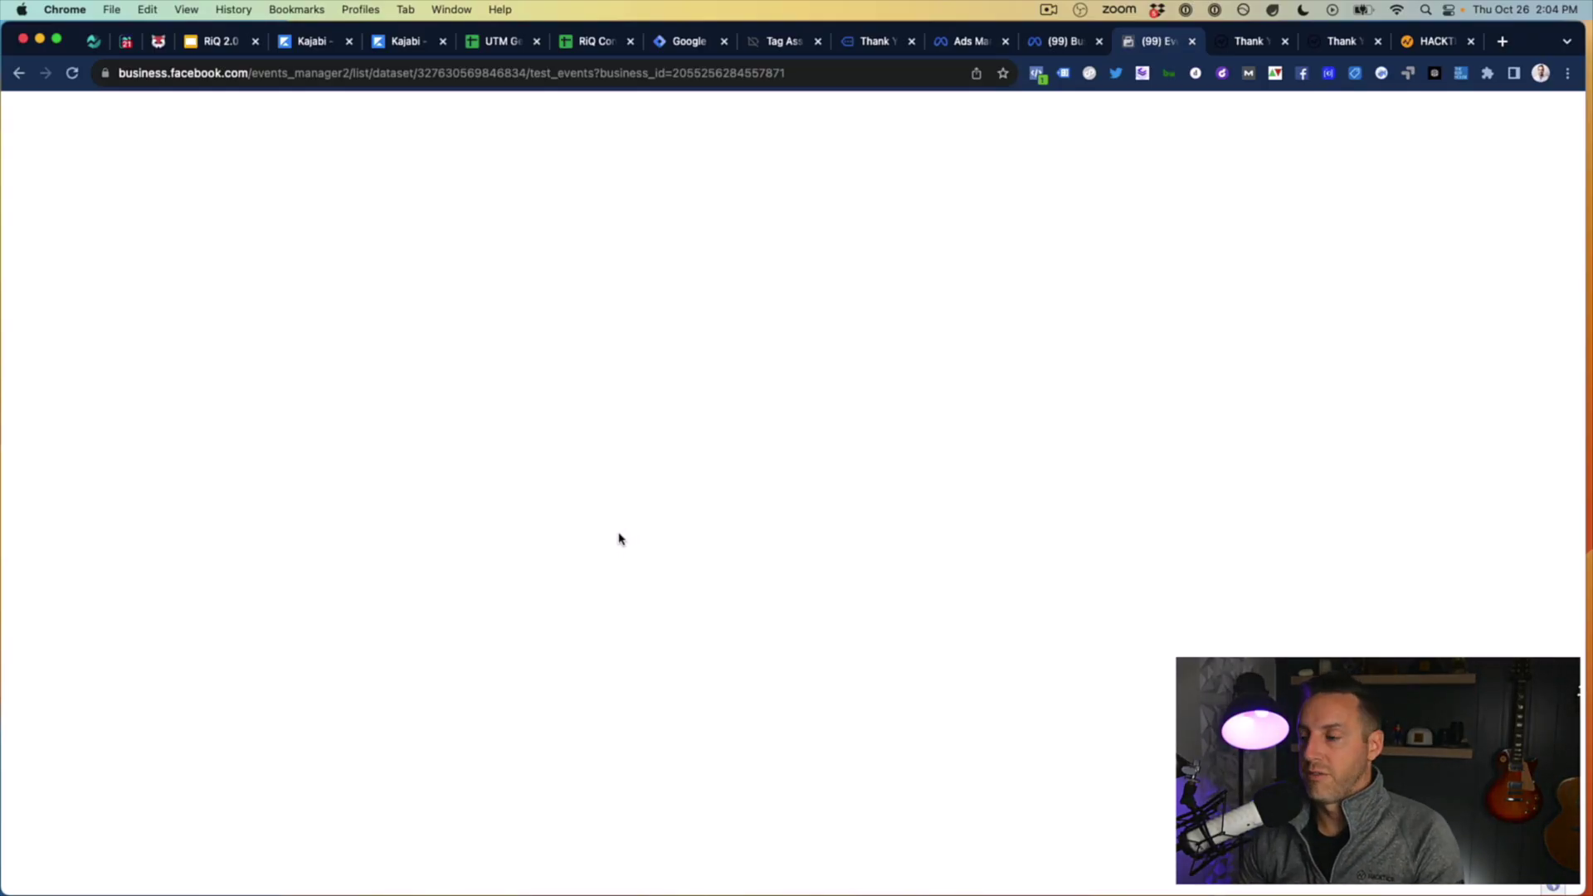
left_click(1274, 43)
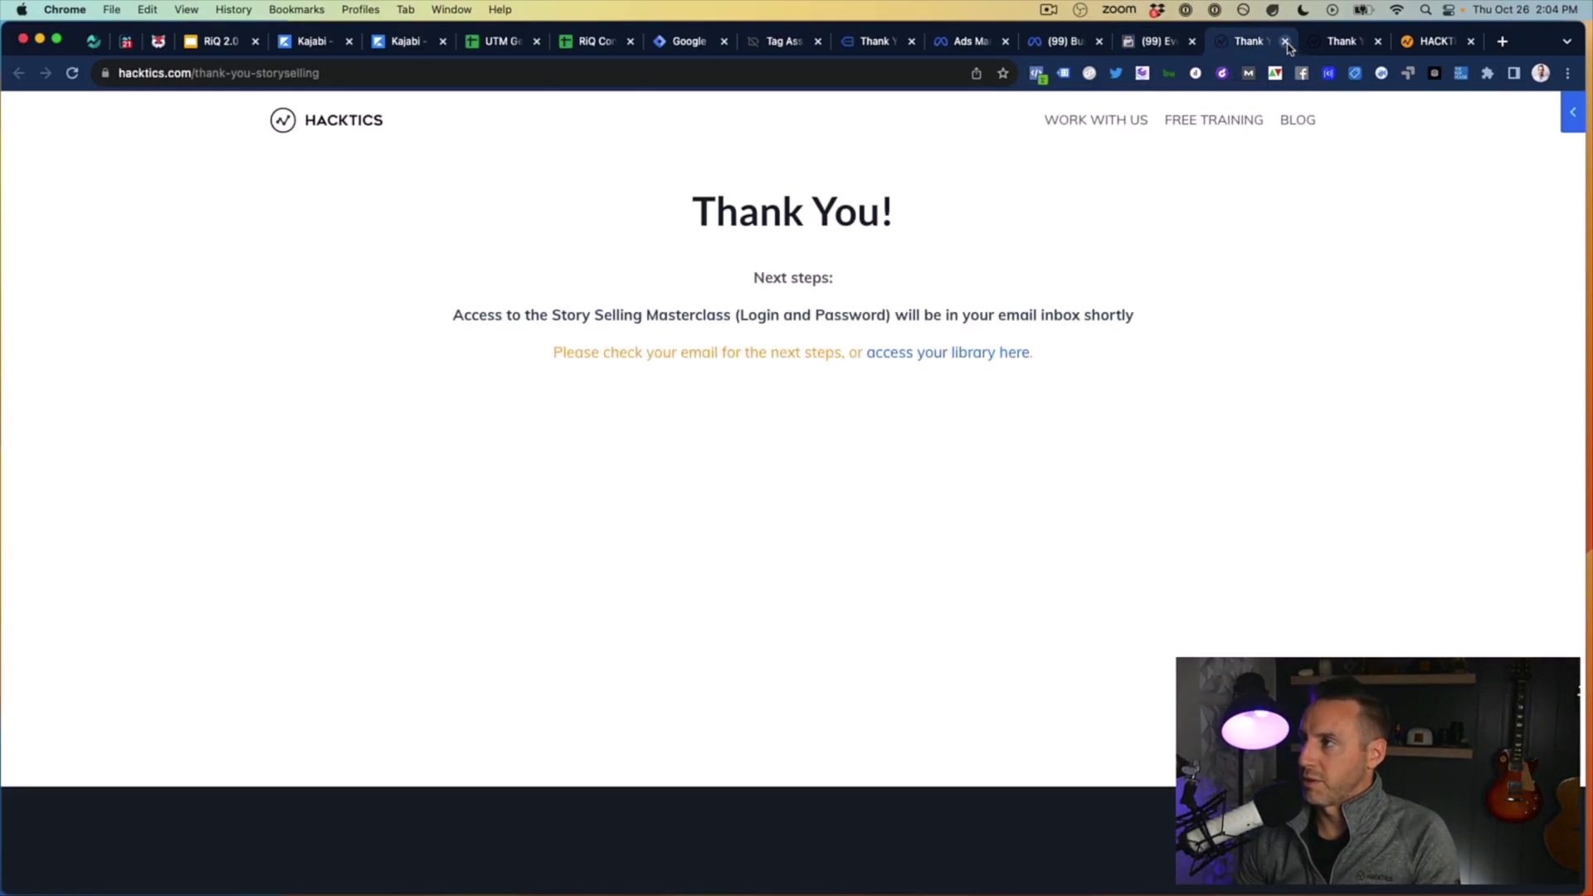
left_click(1285, 42)
left_click(1286, 41)
left_click(218, 73)
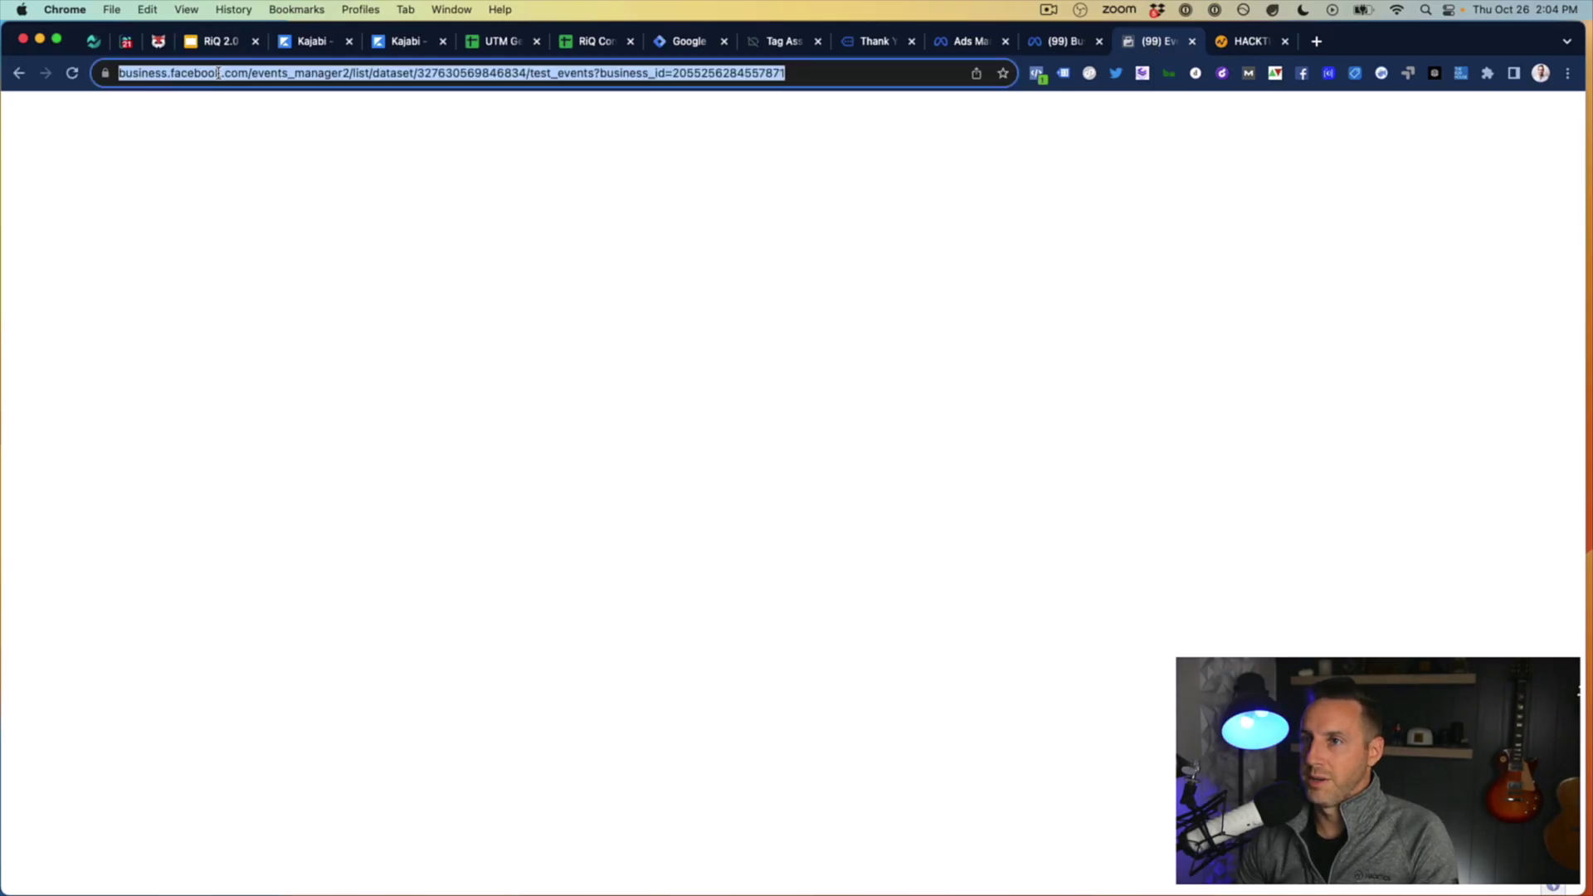
key("Return")
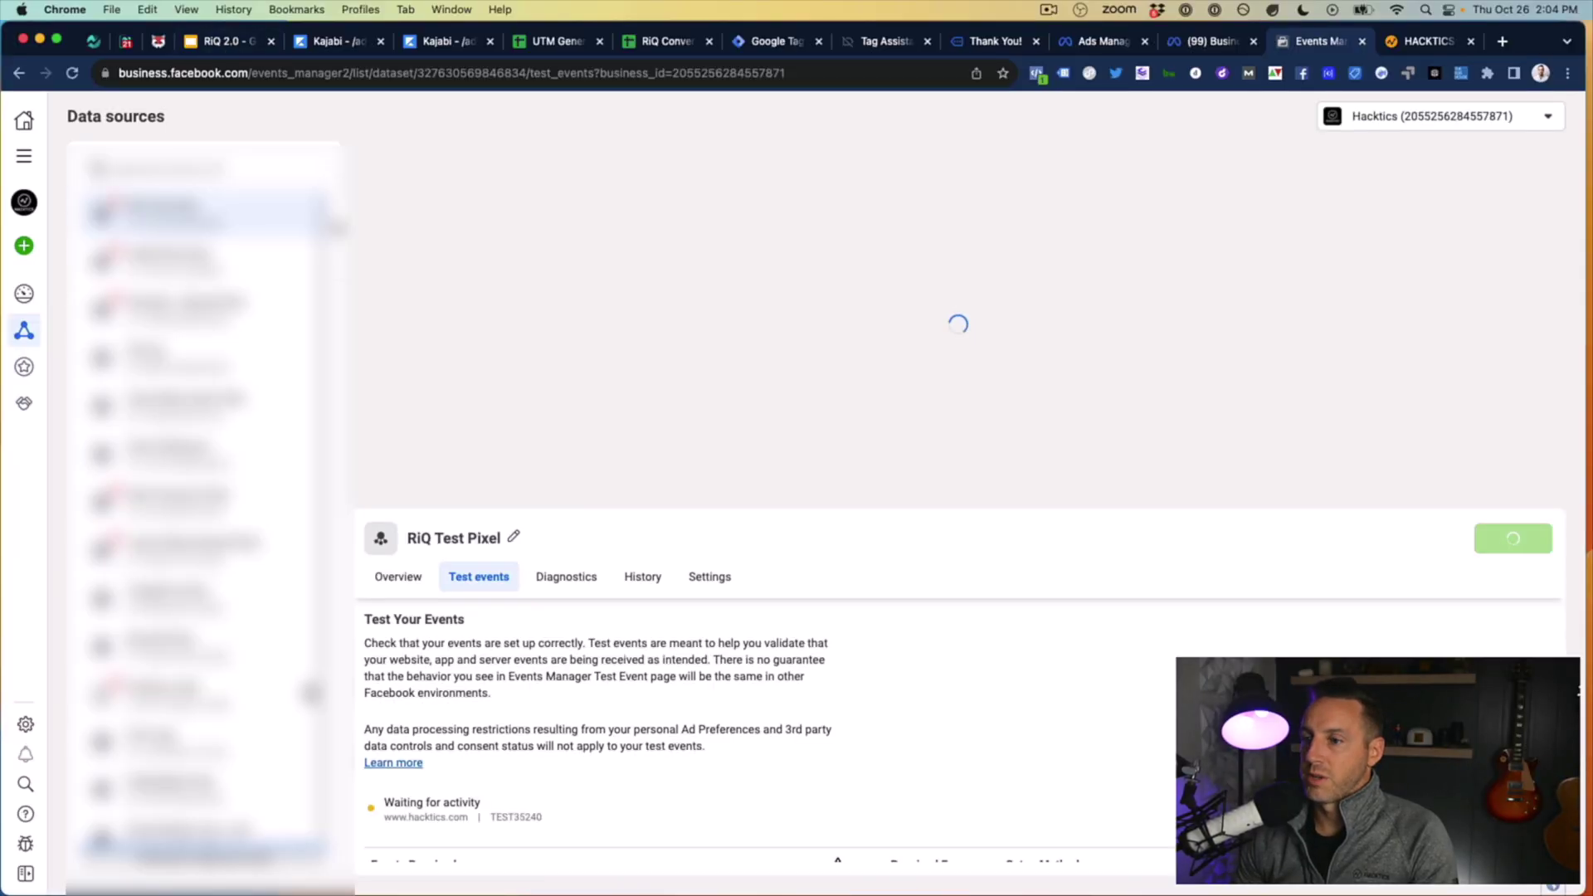
Step: Review RiQ Test Pixel's received test events, event activity overview, and dataset settings
scroll(658, 647, "down", 5)
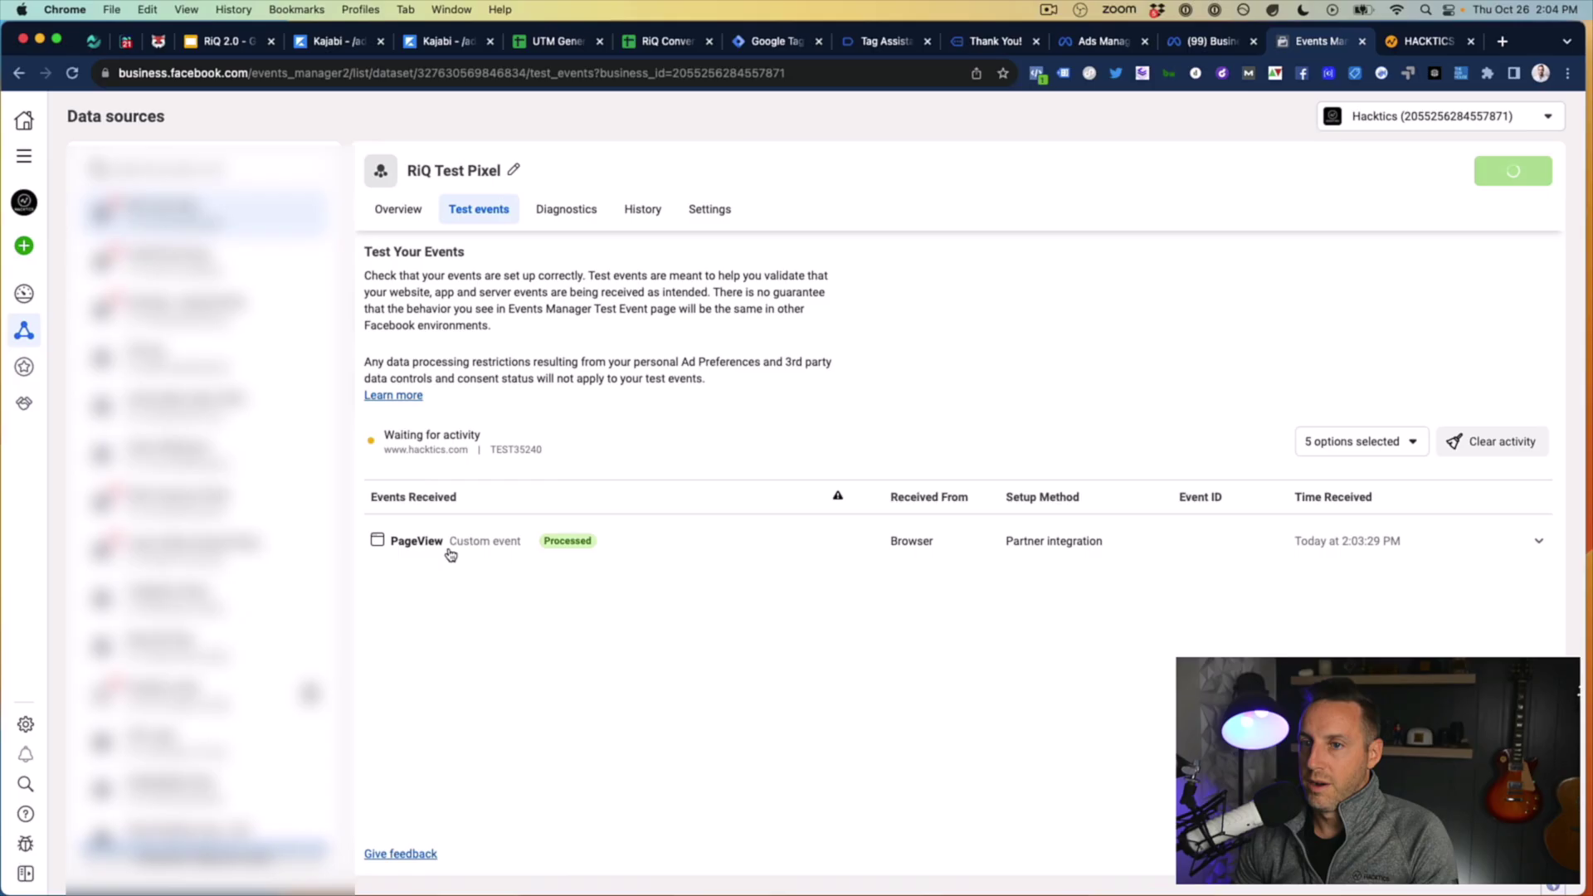
scroll(247, 586, "down", 12)
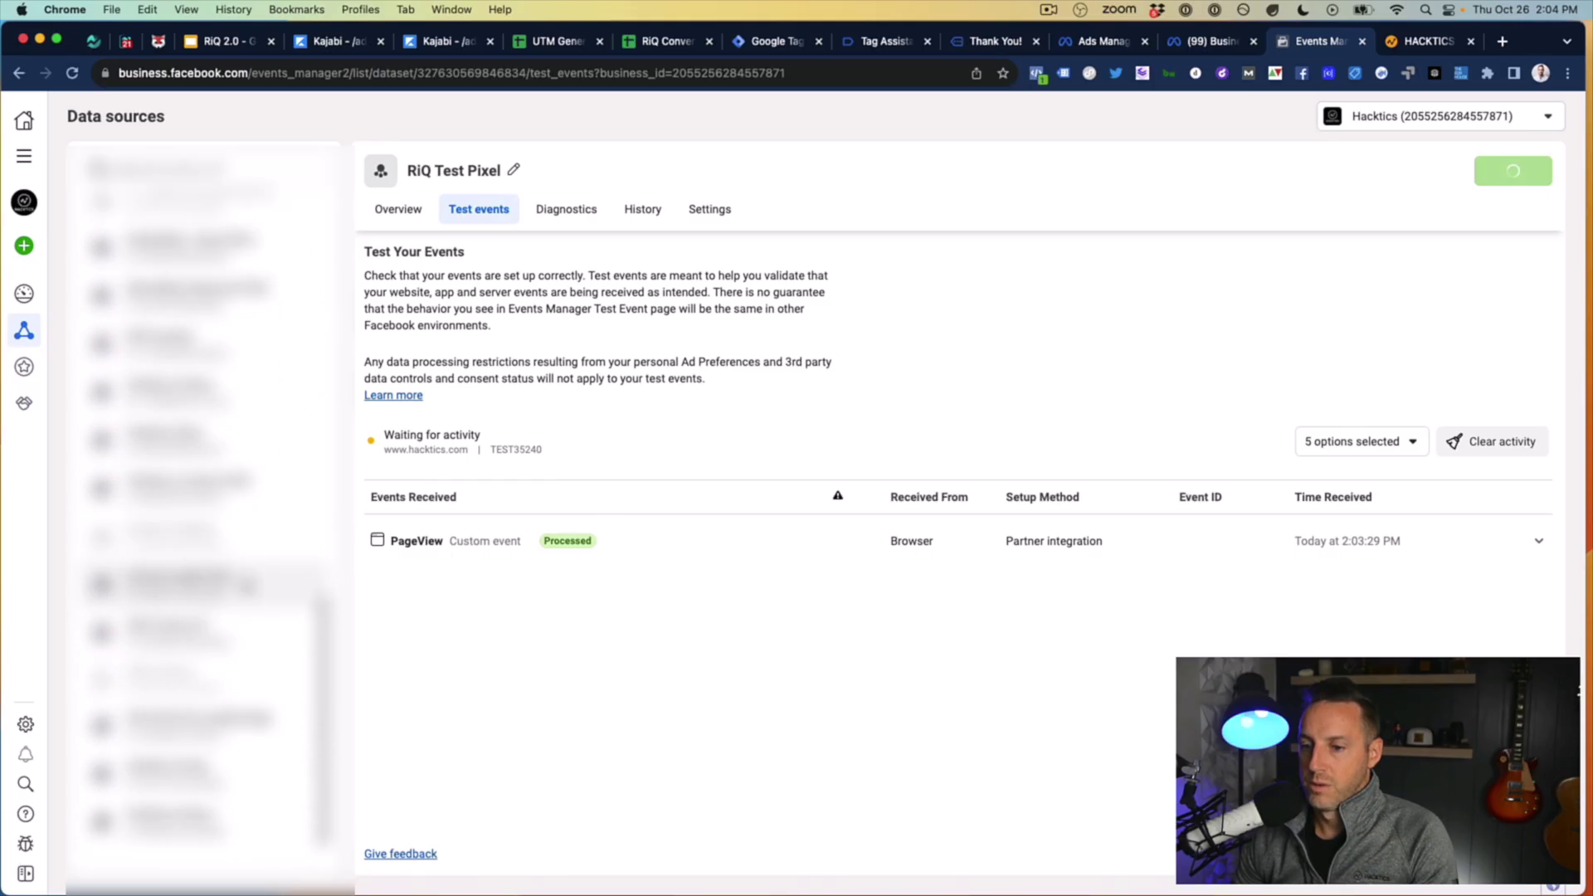
scroll(249, 586, "up", 12)
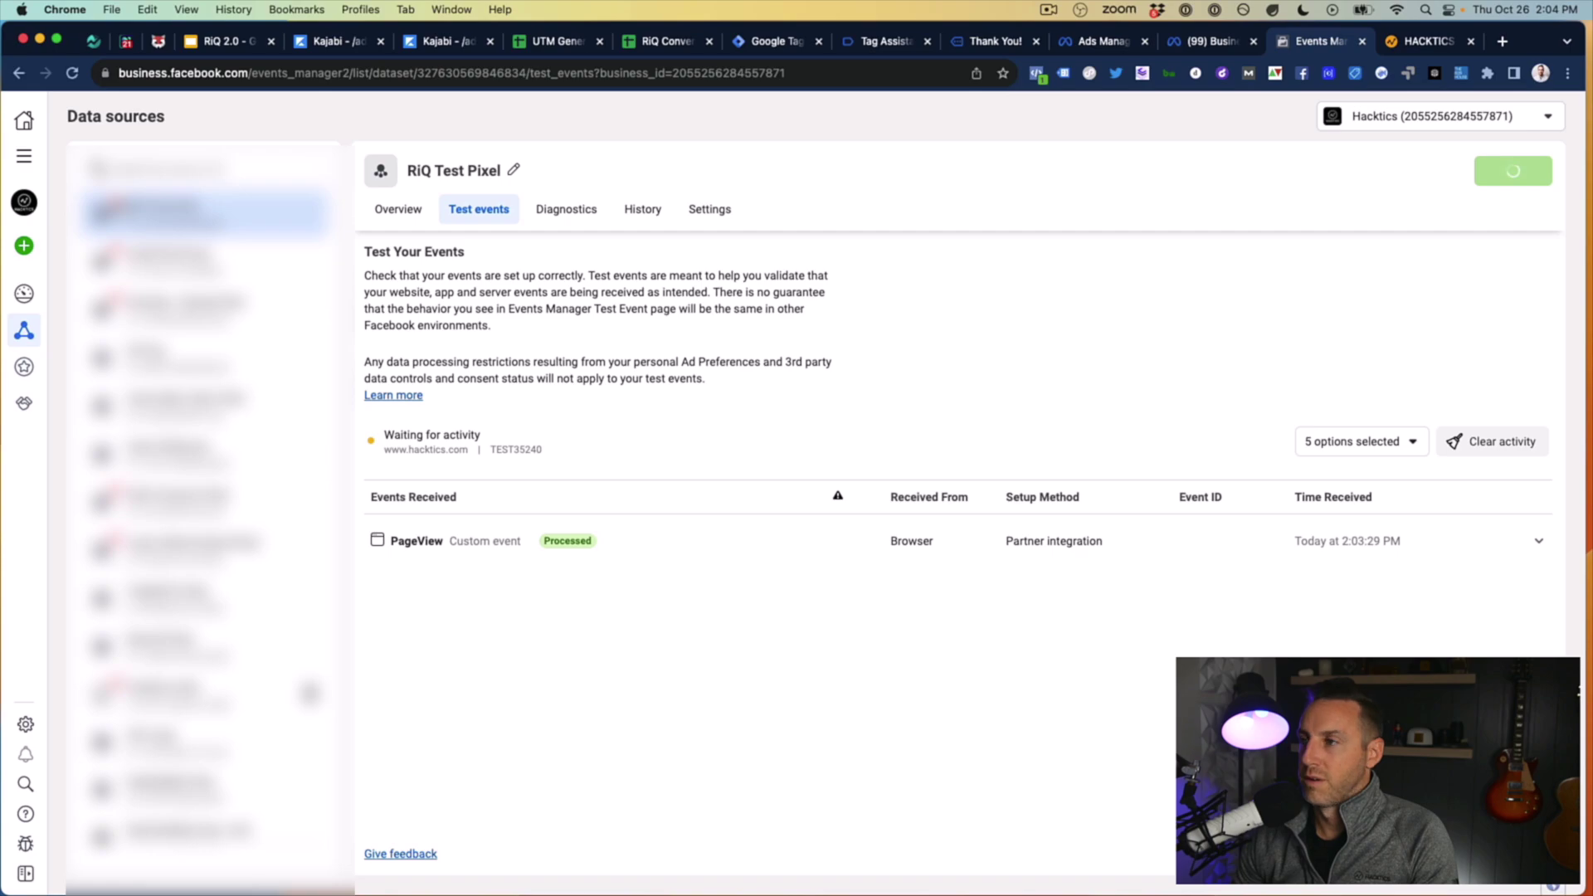
left_click(419, 213)
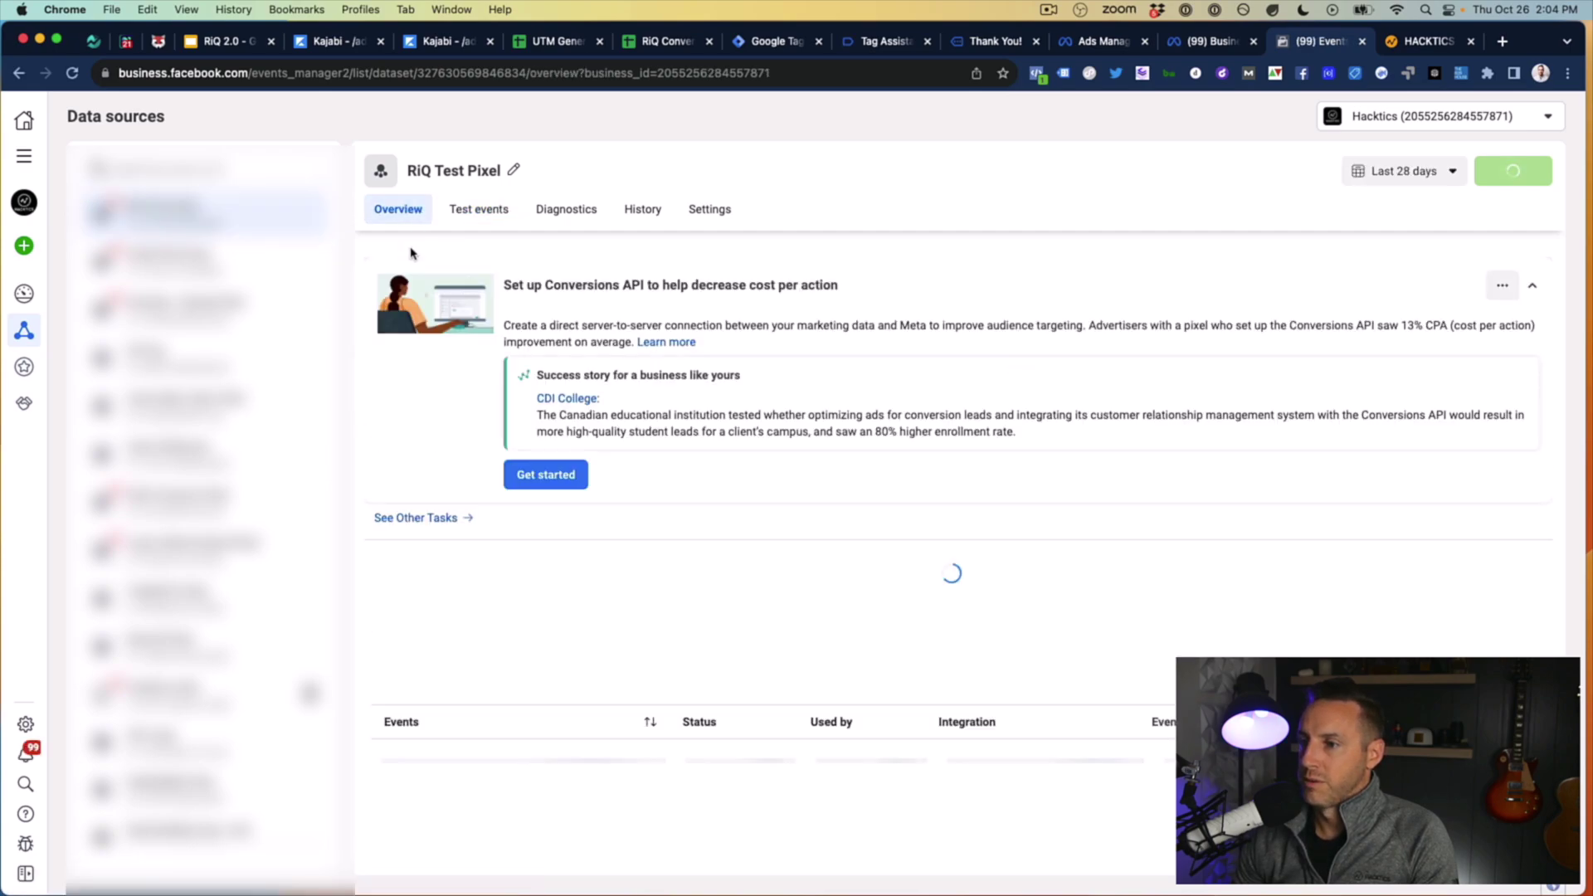
scroll(505, 524, "down", 3)
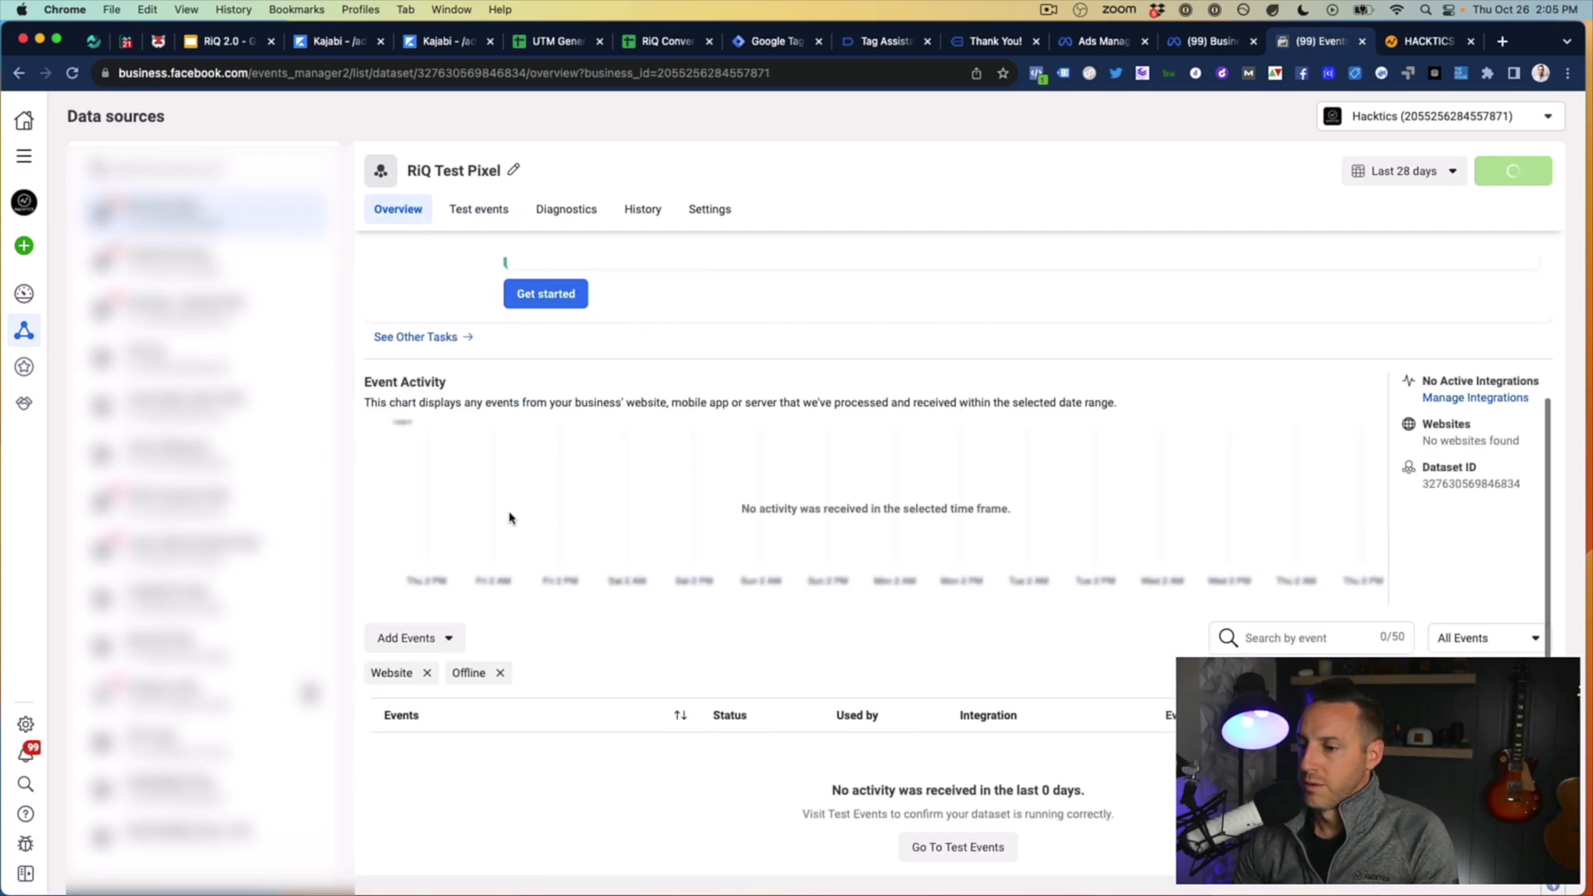
scroll(515, 526, "up", 3)
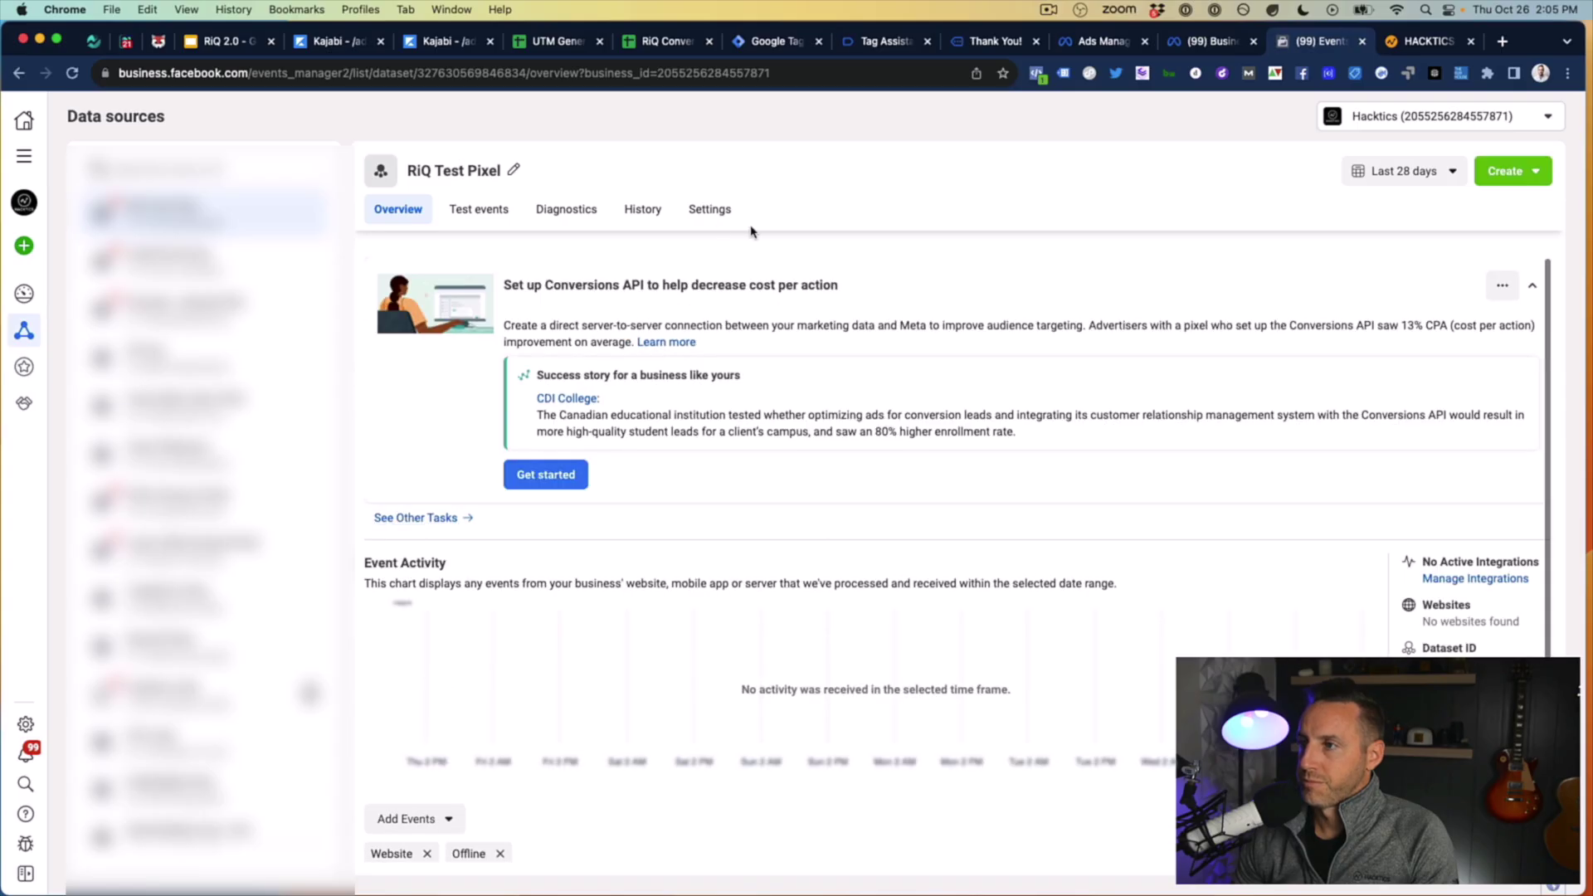
left_click(710, 209)
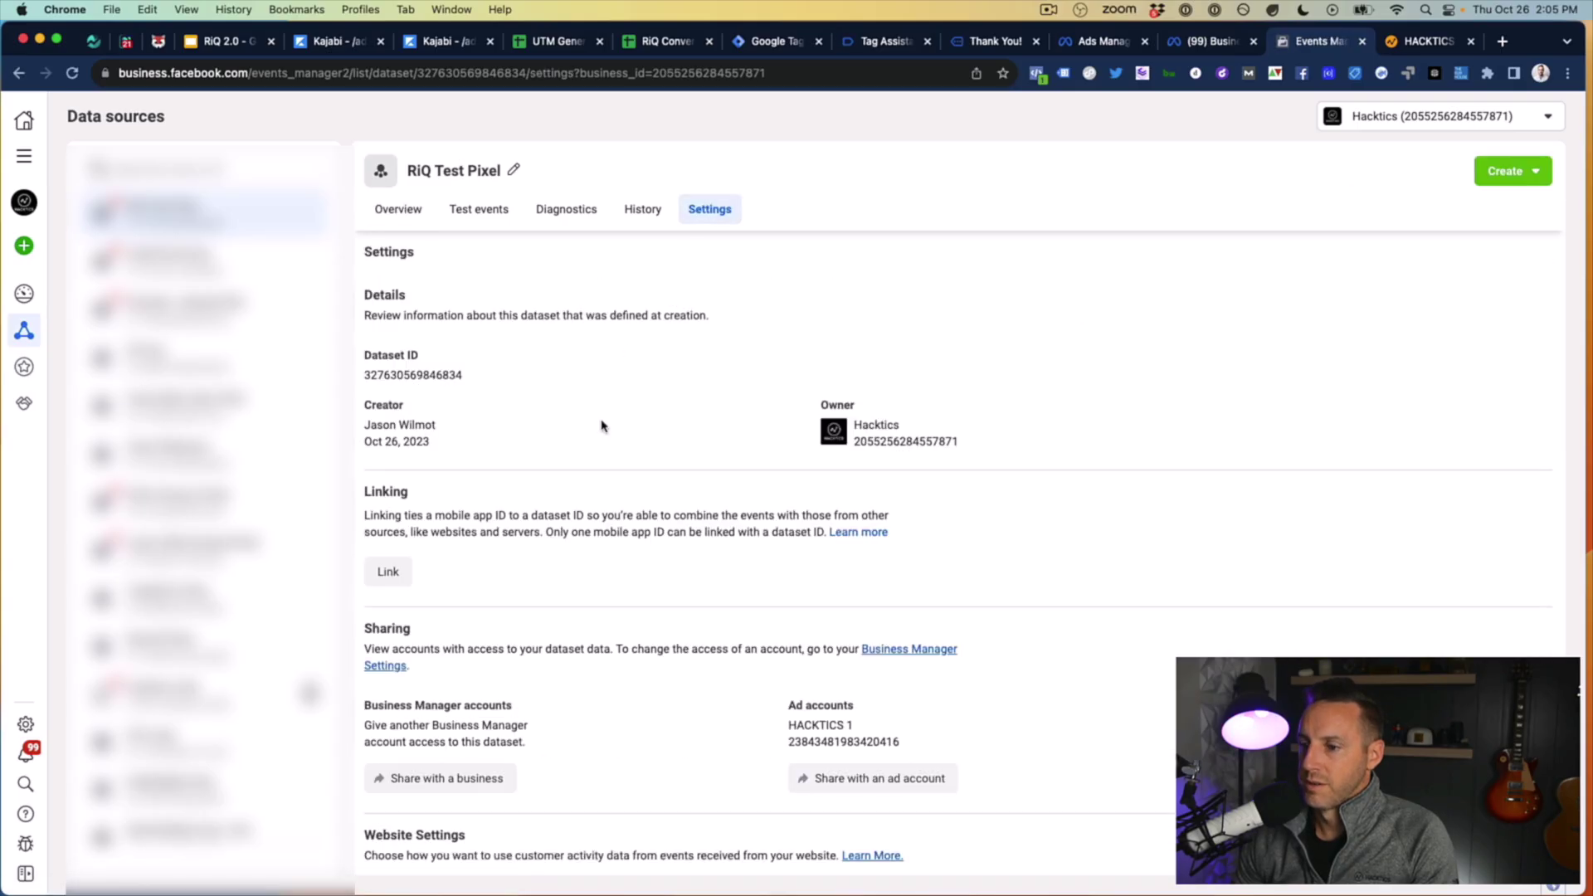
scroll(602, 425, "down", 10)
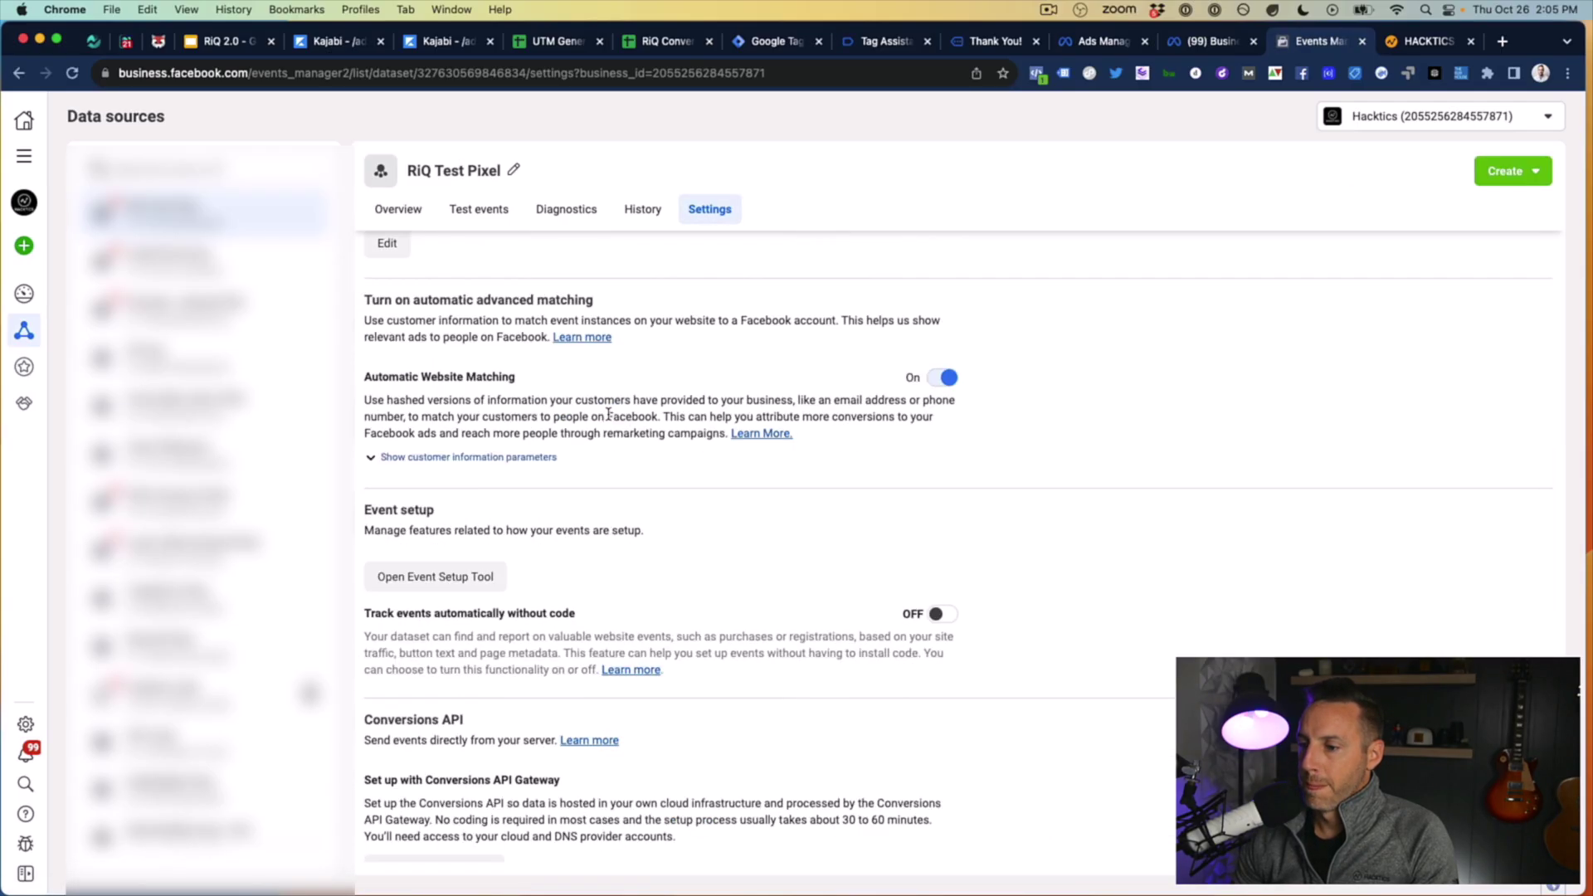
scroll(608, 413, "up", 10)
left_click(479, 209)
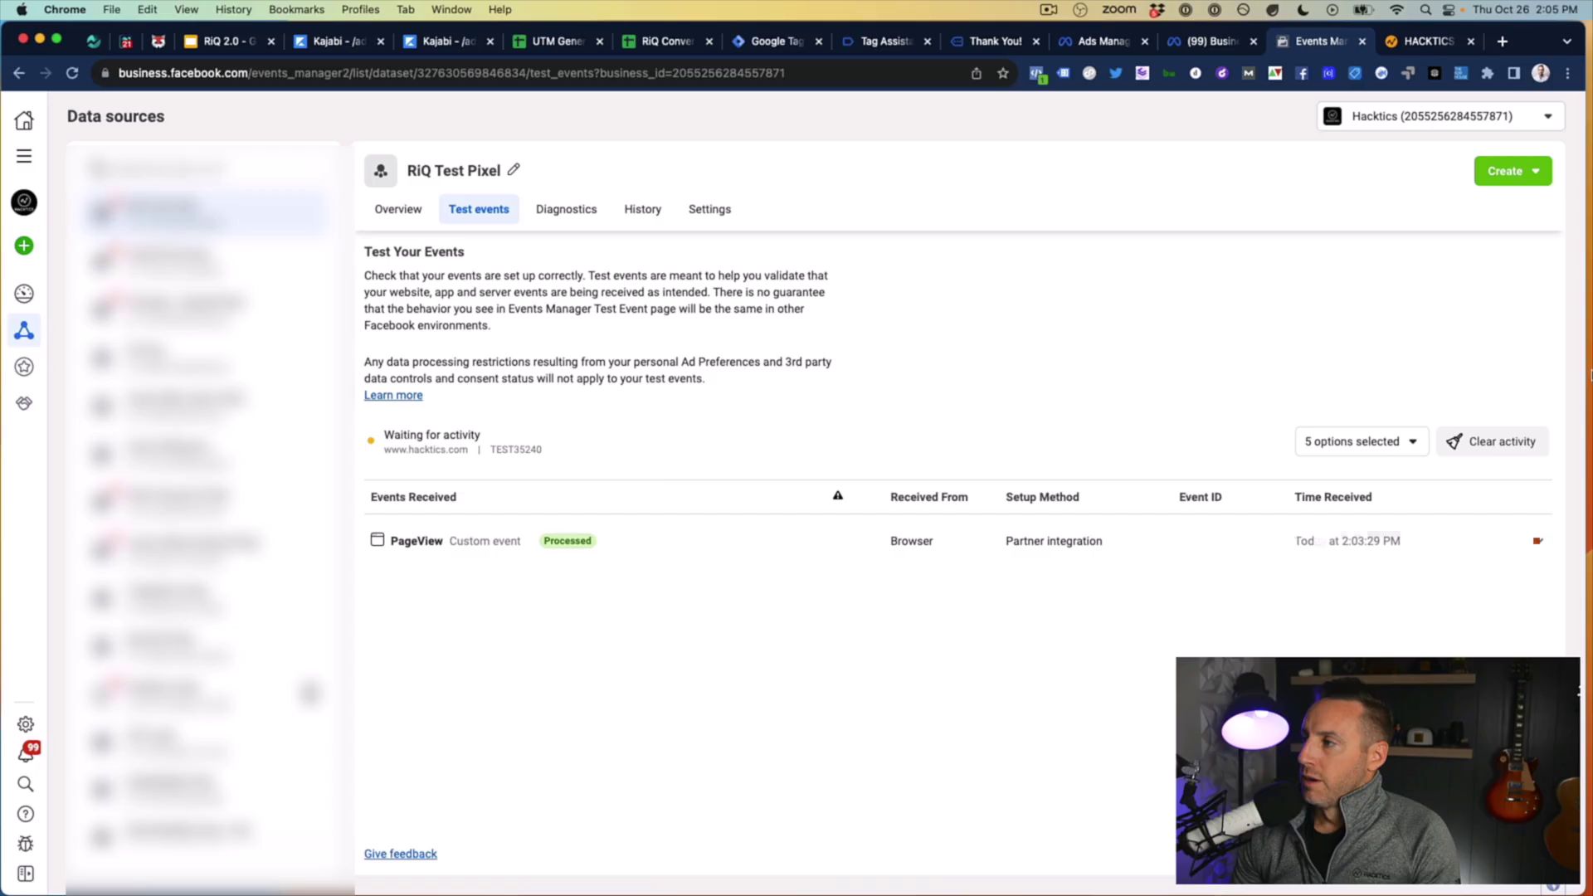
left_click(1497, 439)
left_click(982, 433)
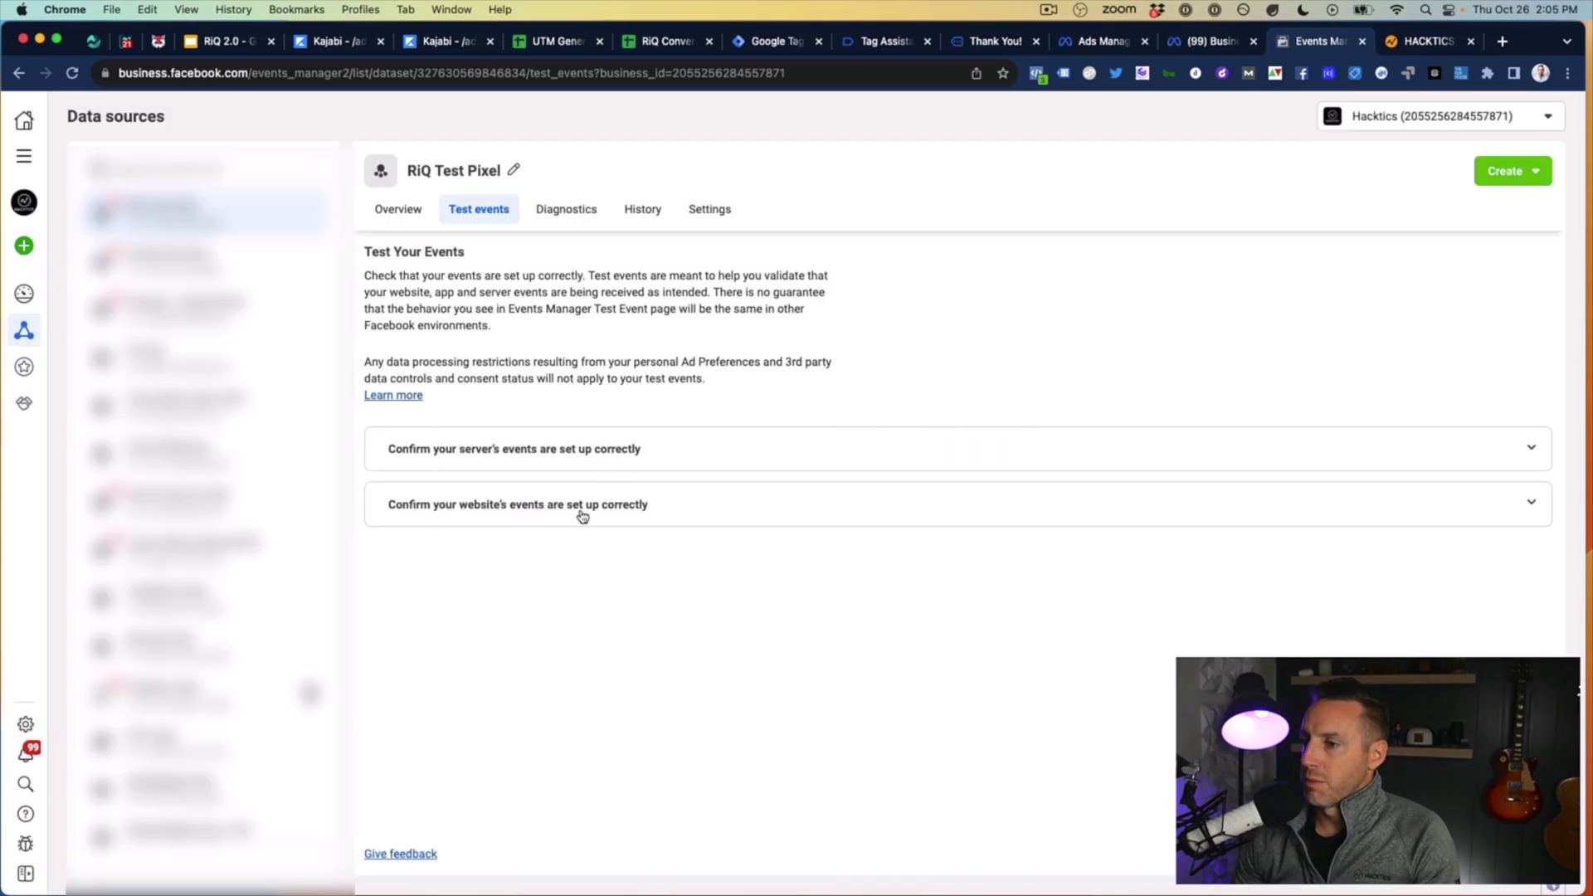
left_click(583, 514)
left_click(594, 676)
type("https://www.hacktics.com/thank-you-storyselling")
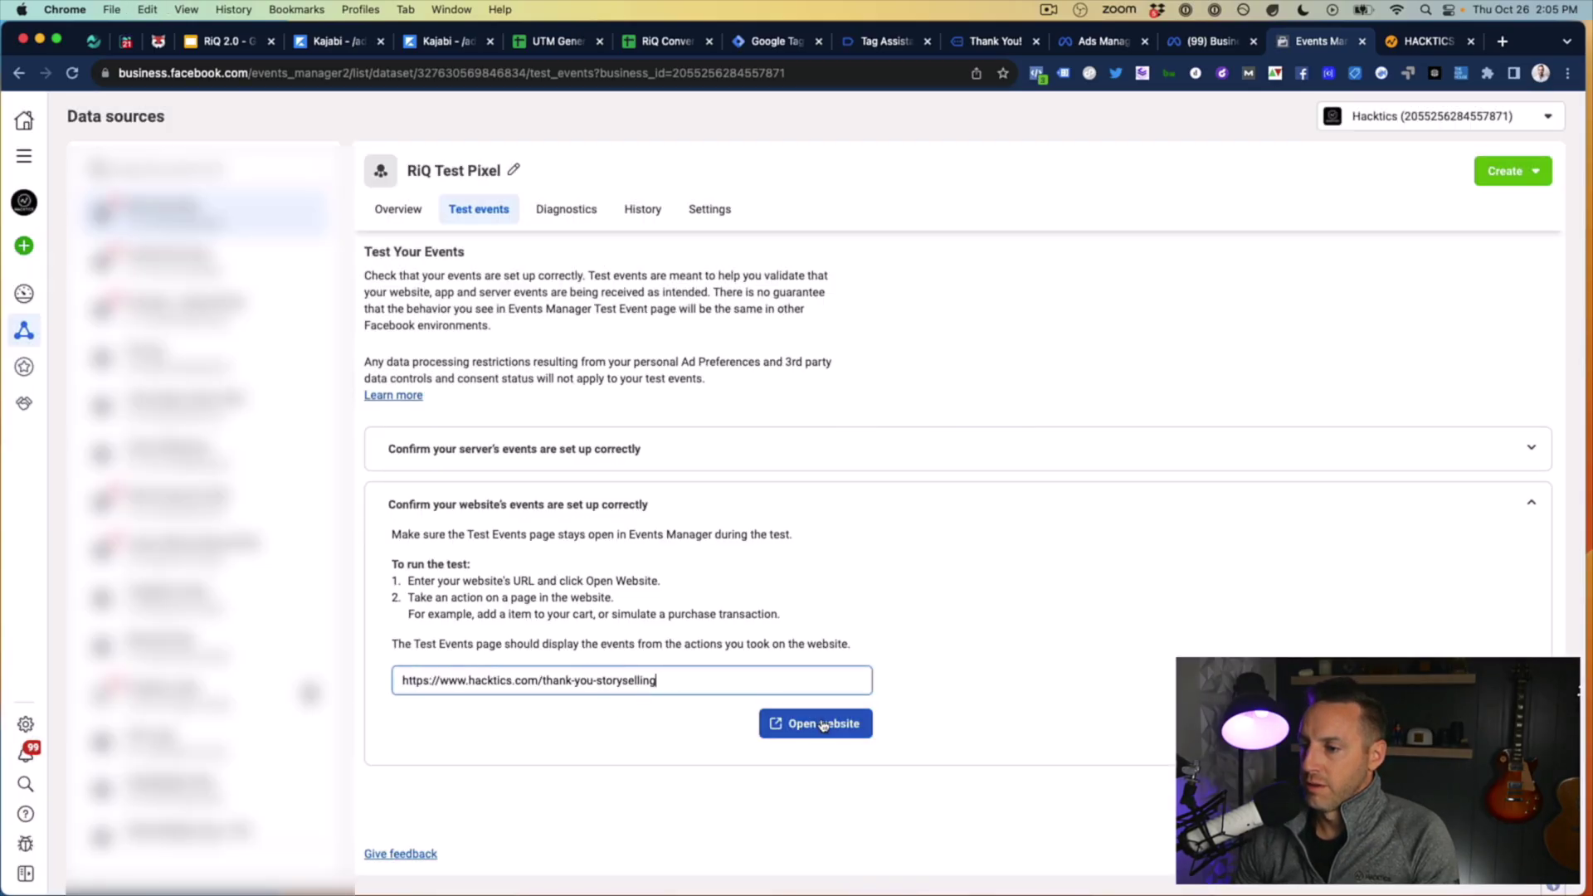
left_click(817, 723)
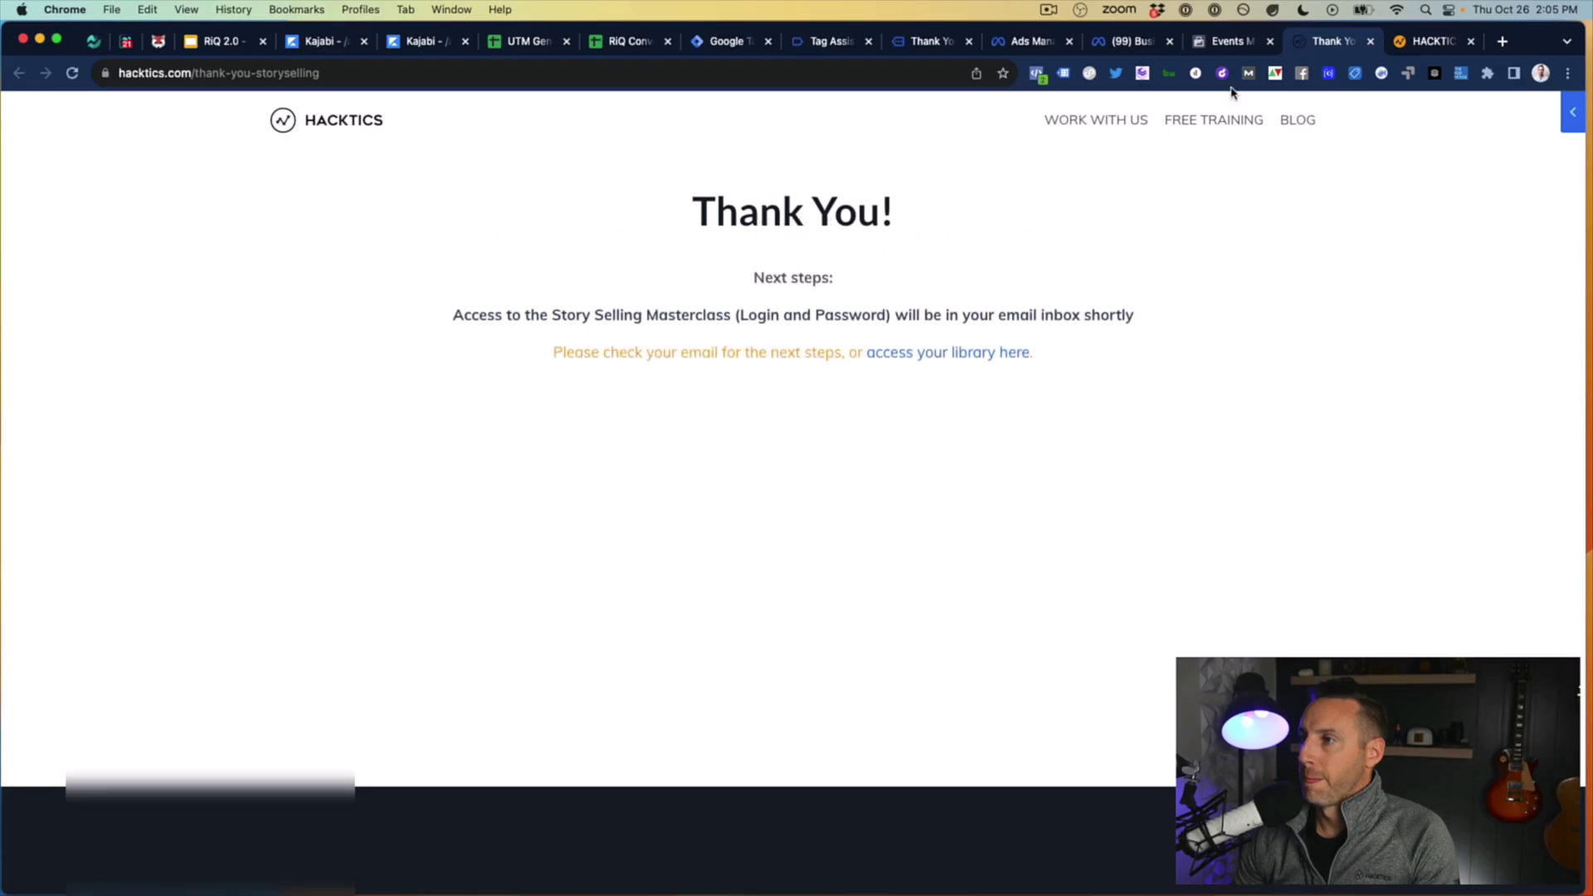
Step: Inspect the thank-you page's pixels with Meta Pixel Helper, and check the received test events in Events Manager
left_click(1035, 75)
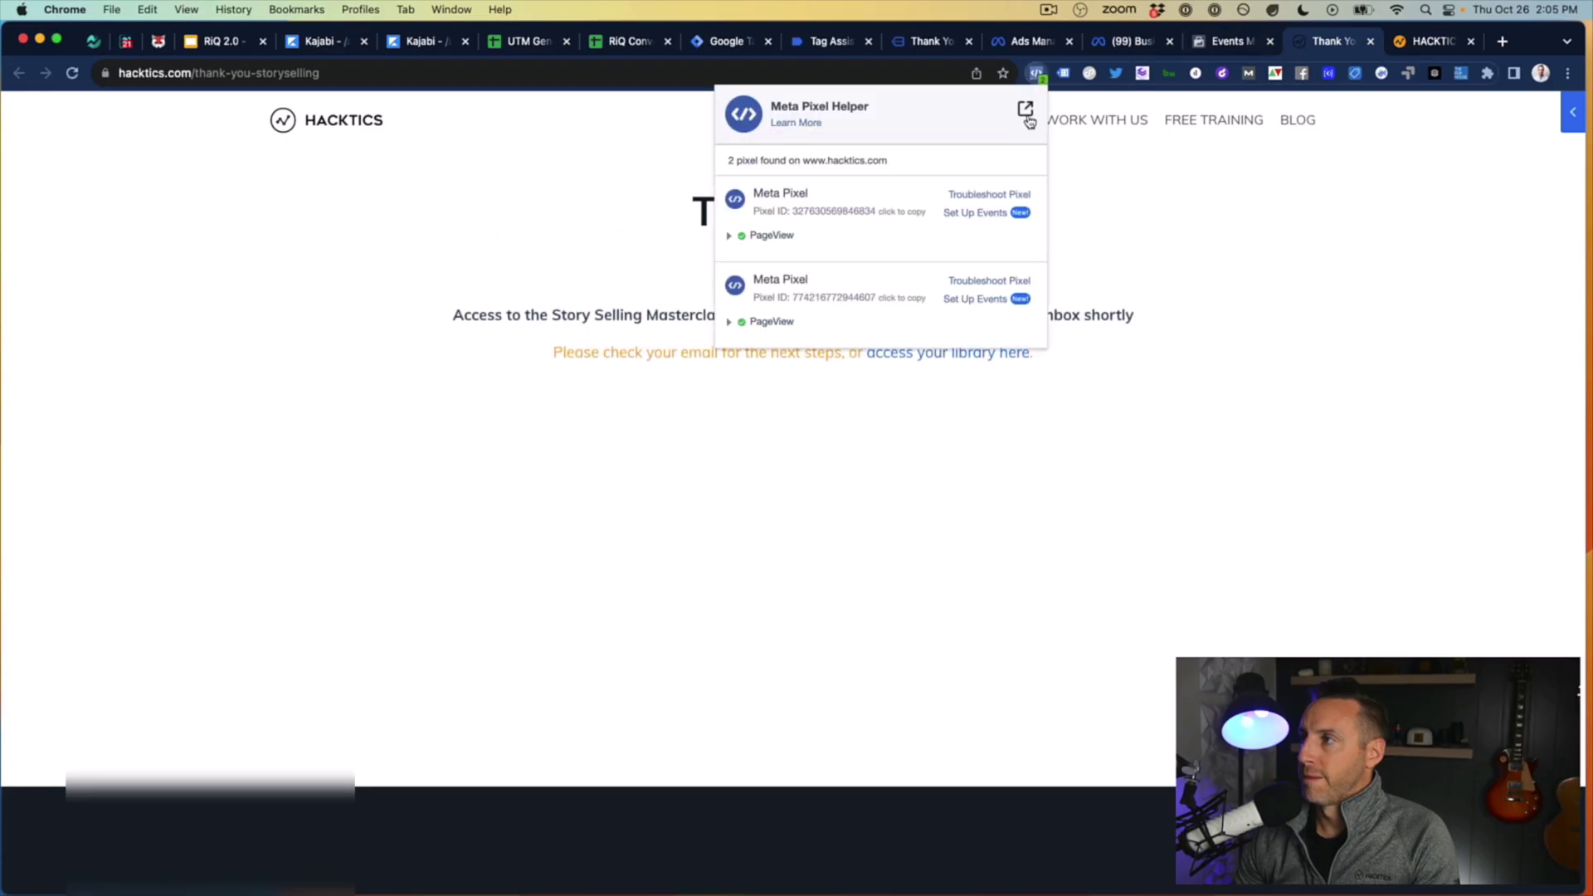
left_click(1254, 260)
left_click(1228, 41)
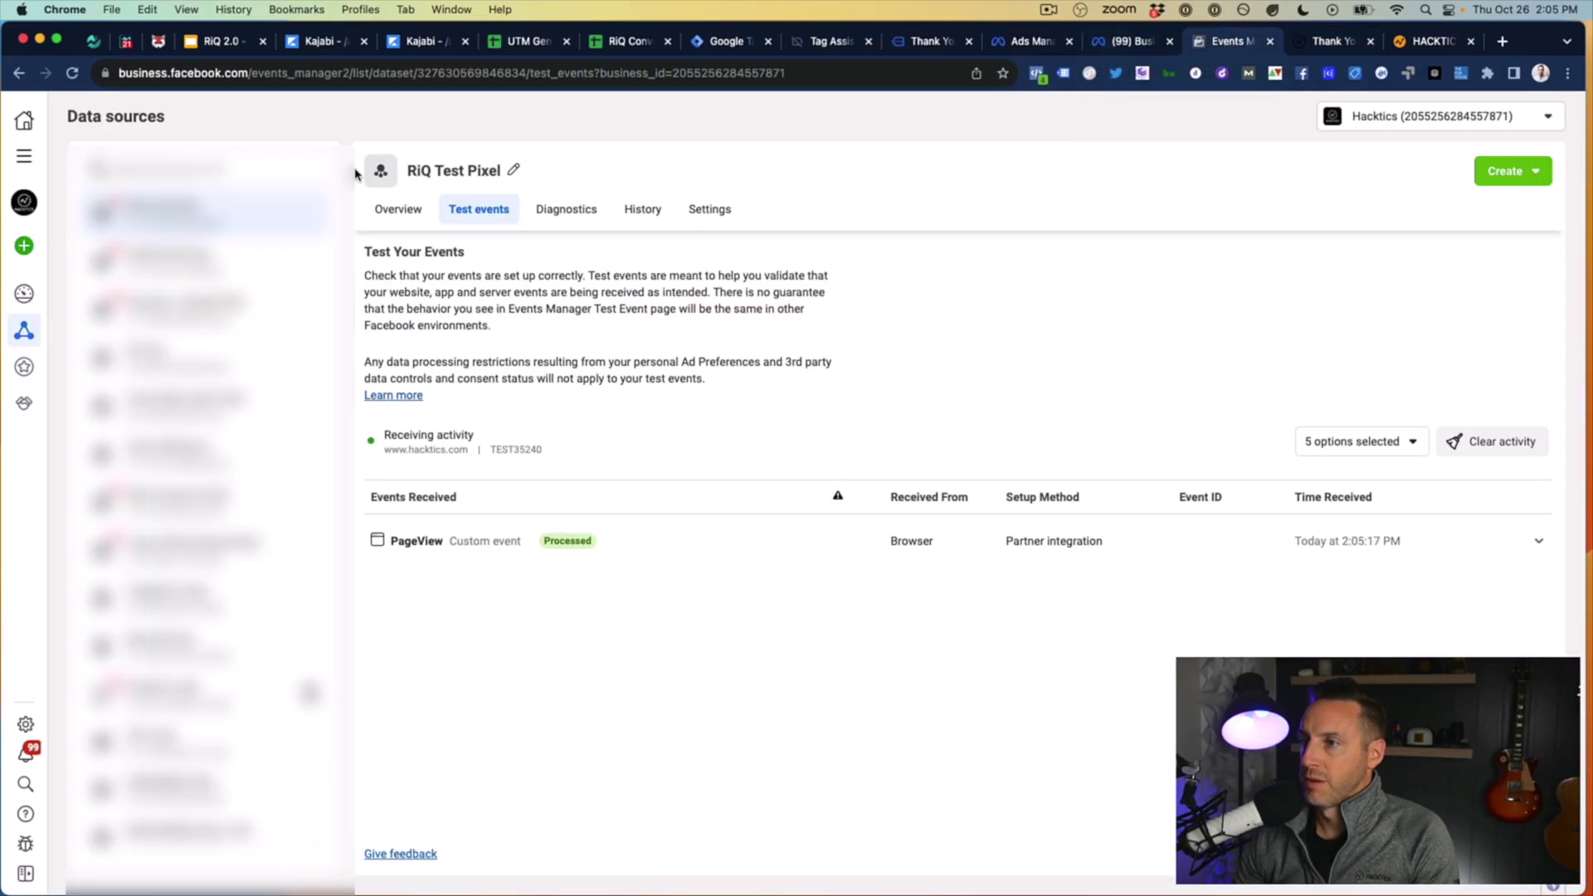
Step: Start a new custom conversion from RiQ Test Pixel's overview, and check its action source and event options
left_click(403, 209)
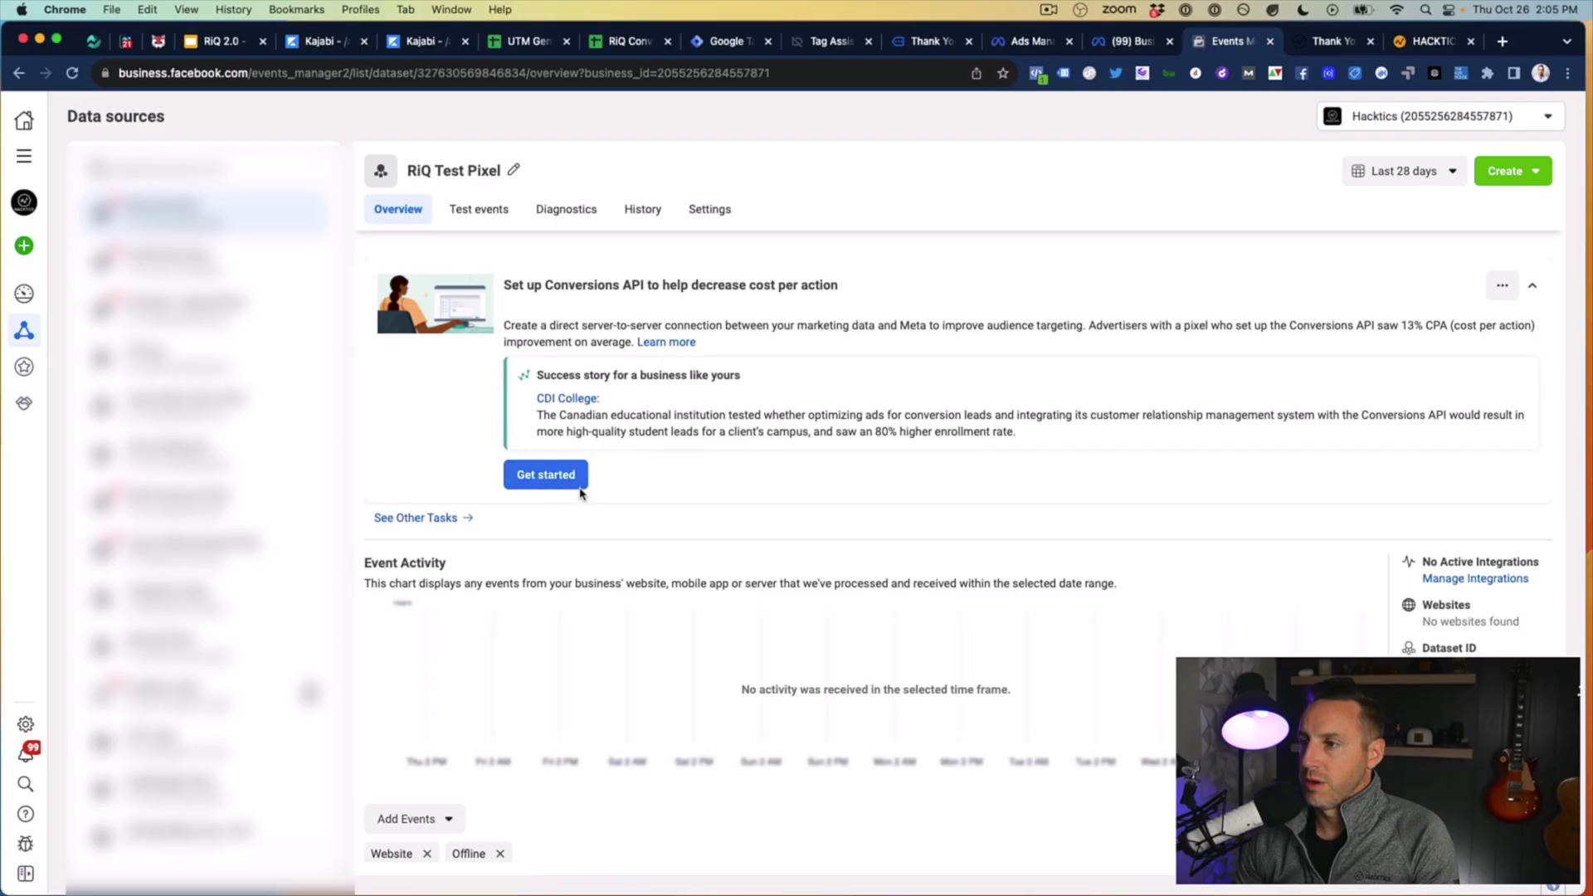
scroll(488, 488, "down", 3)
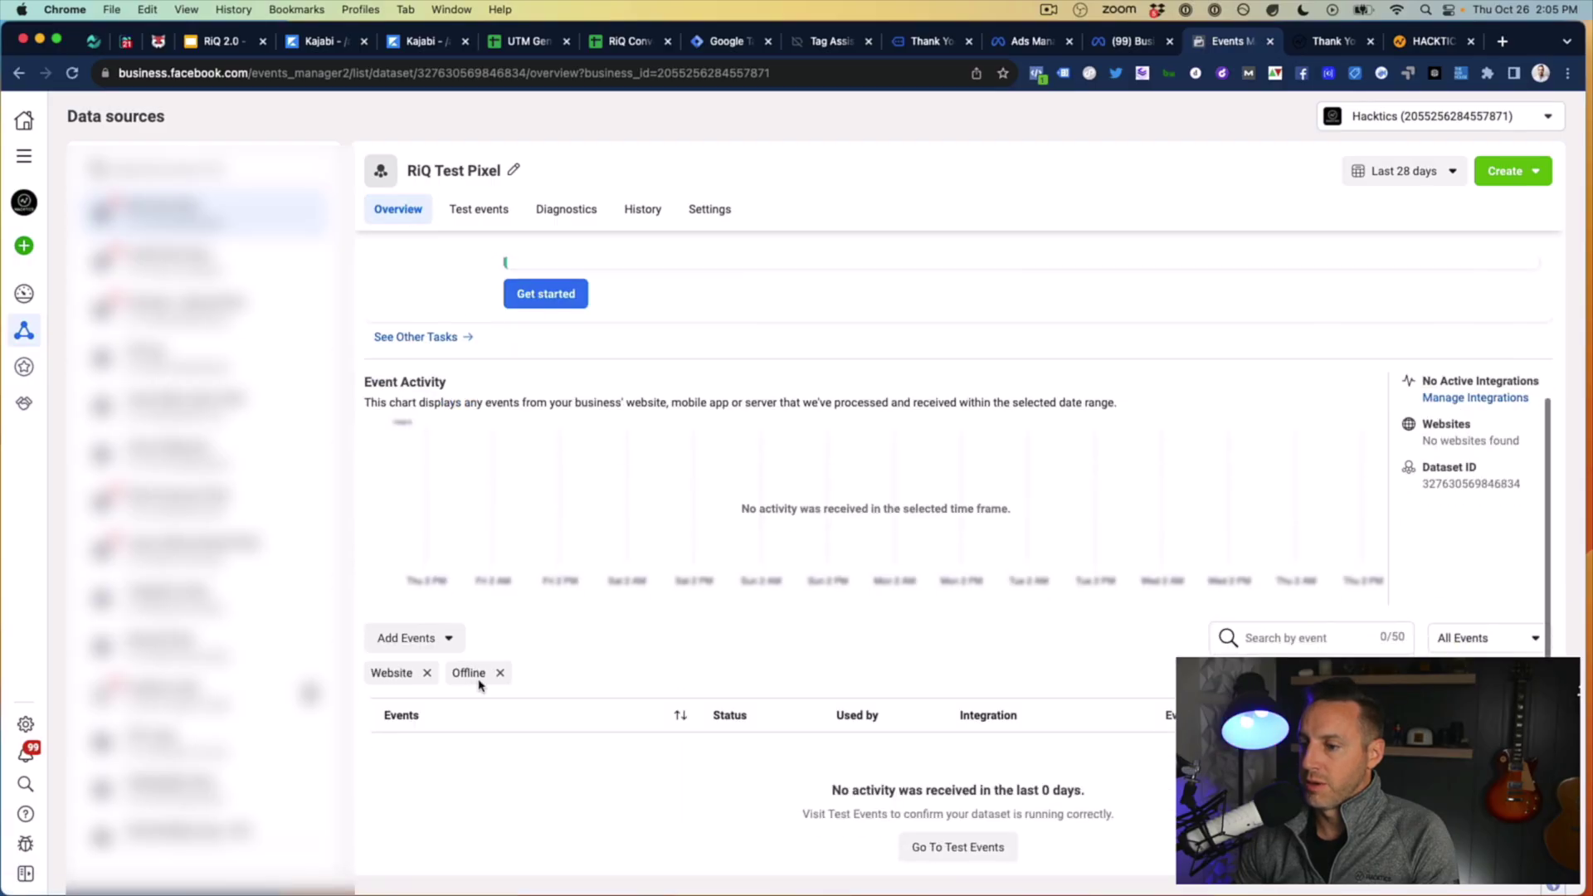
left_click(428, 638)
left_click(451, 700)
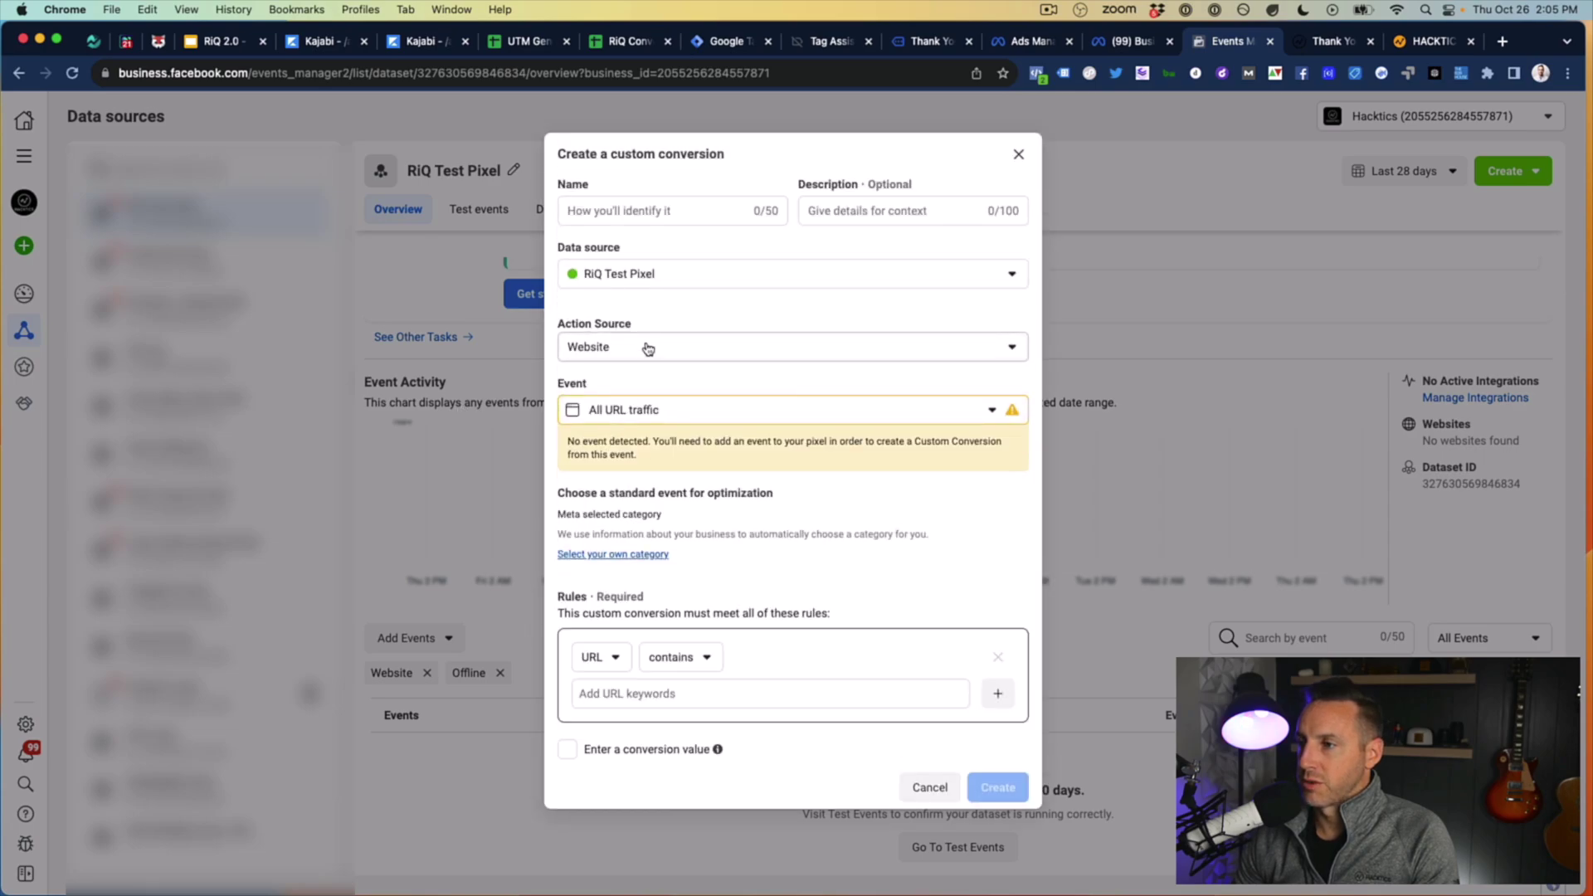
left_click(648, 348)
left_click(696, 310)
left_click(641, 417)
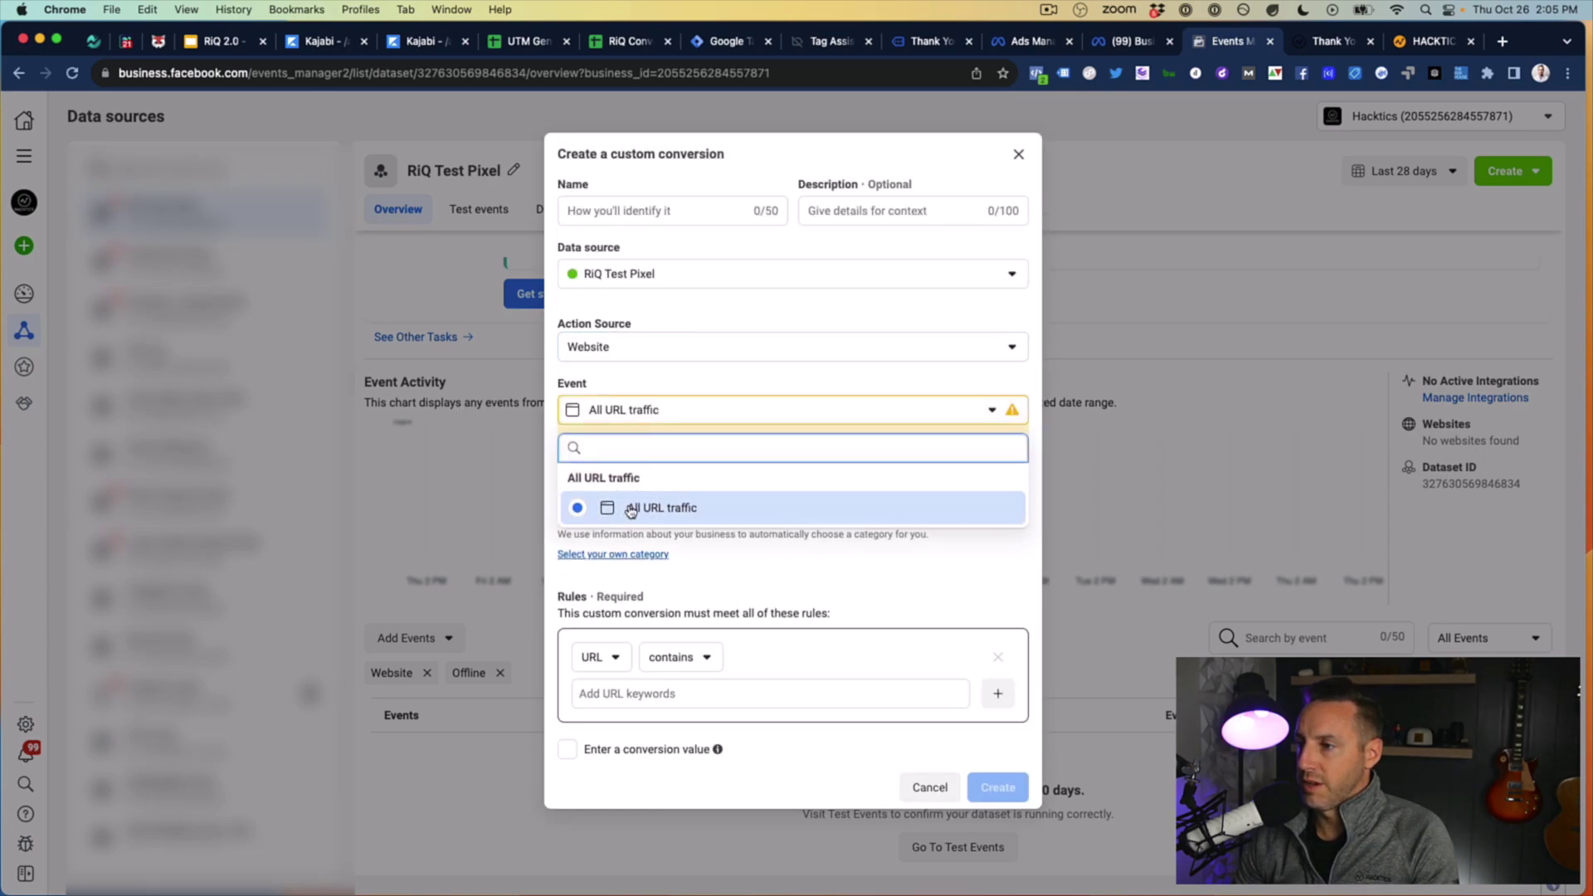
left_click(672, 544)
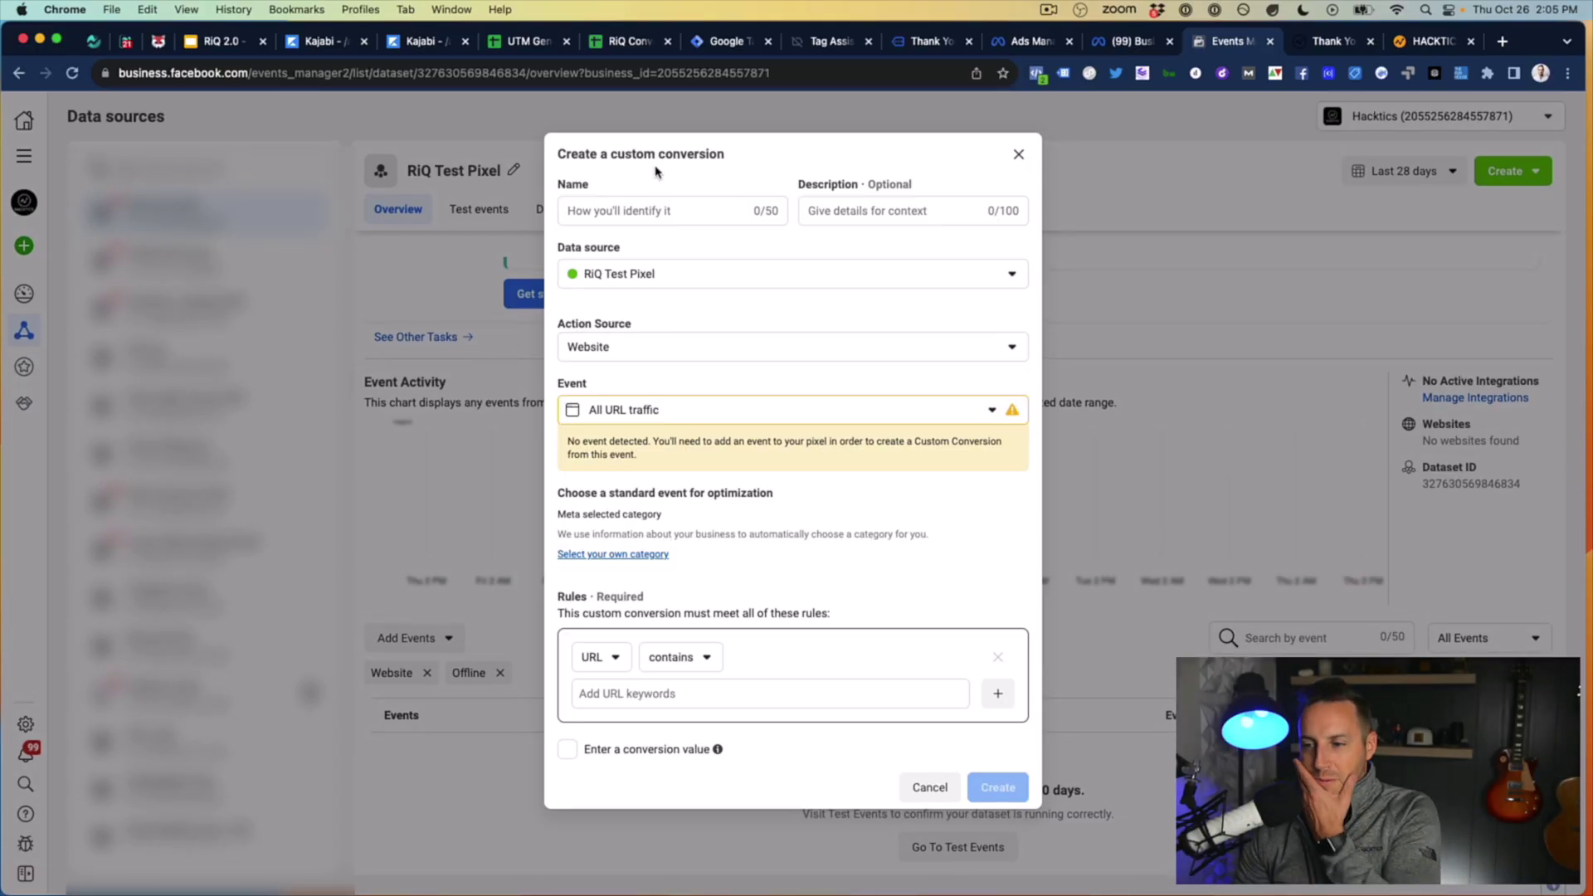
Step: Look up the conversion name in the RiQ Conversion Mapping Template, name the custom conversion Story Selling Optin, and recheck its event options
left_click(640, 212)
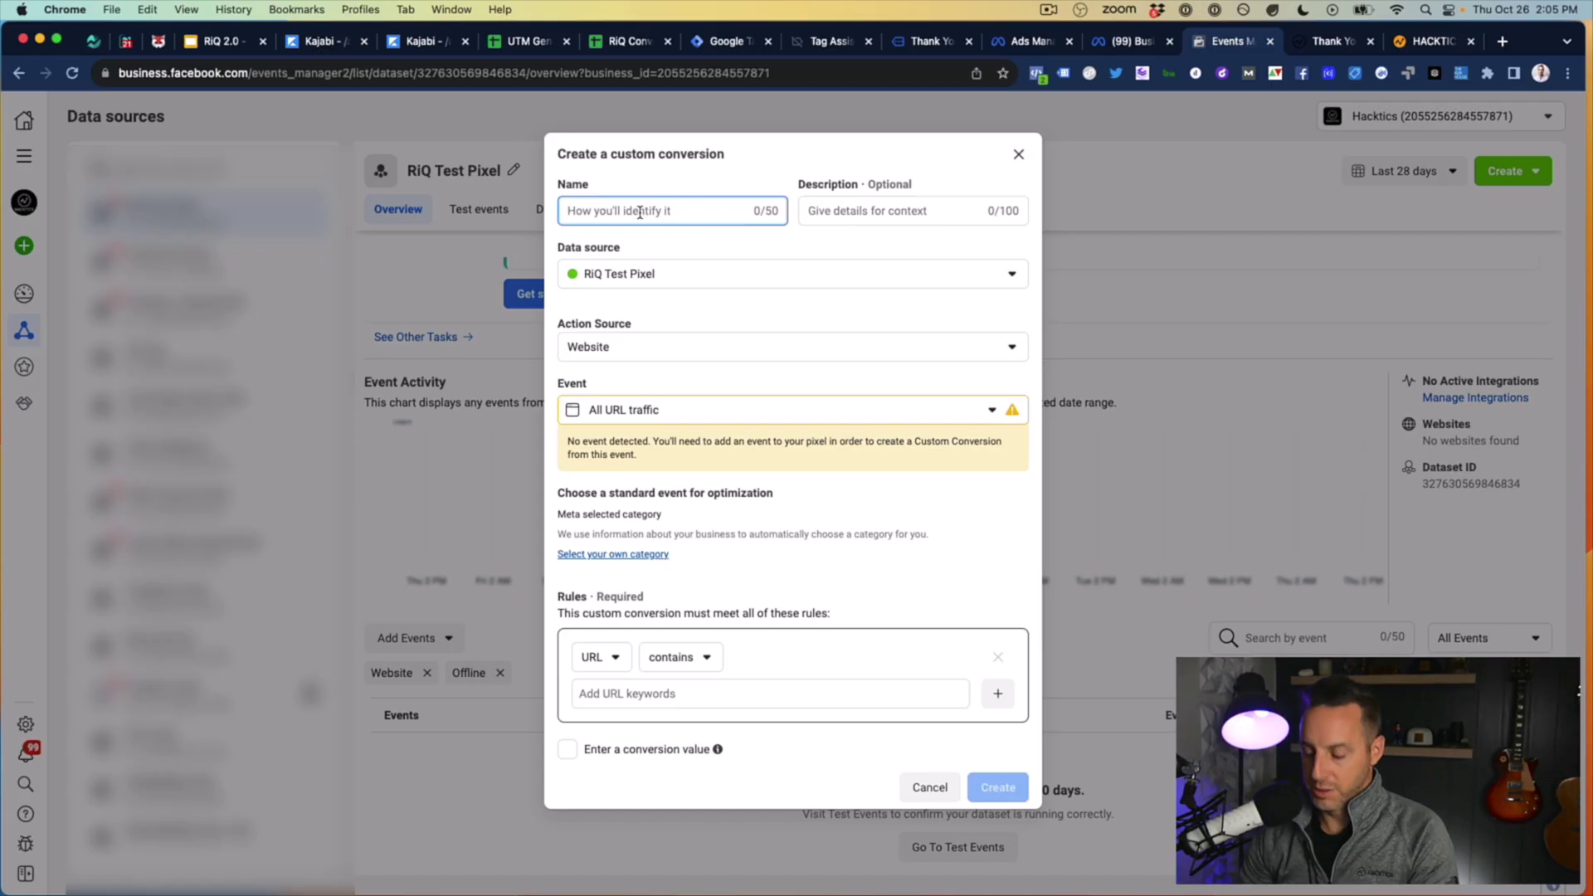
left_click(513, 39)
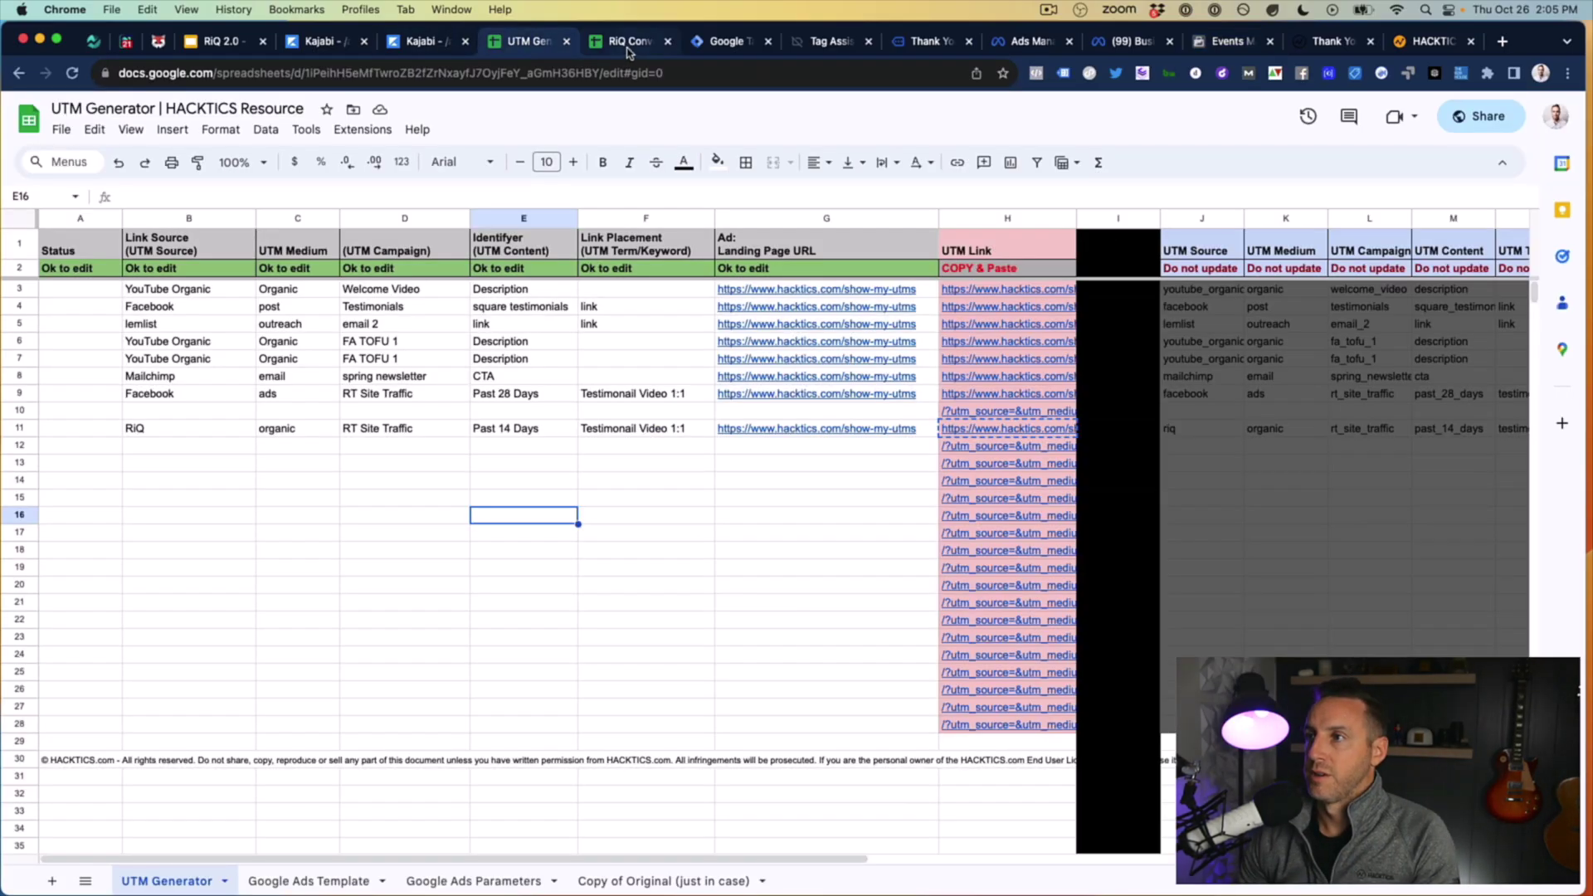
left_click(328, 41)
left_click(420, 43)
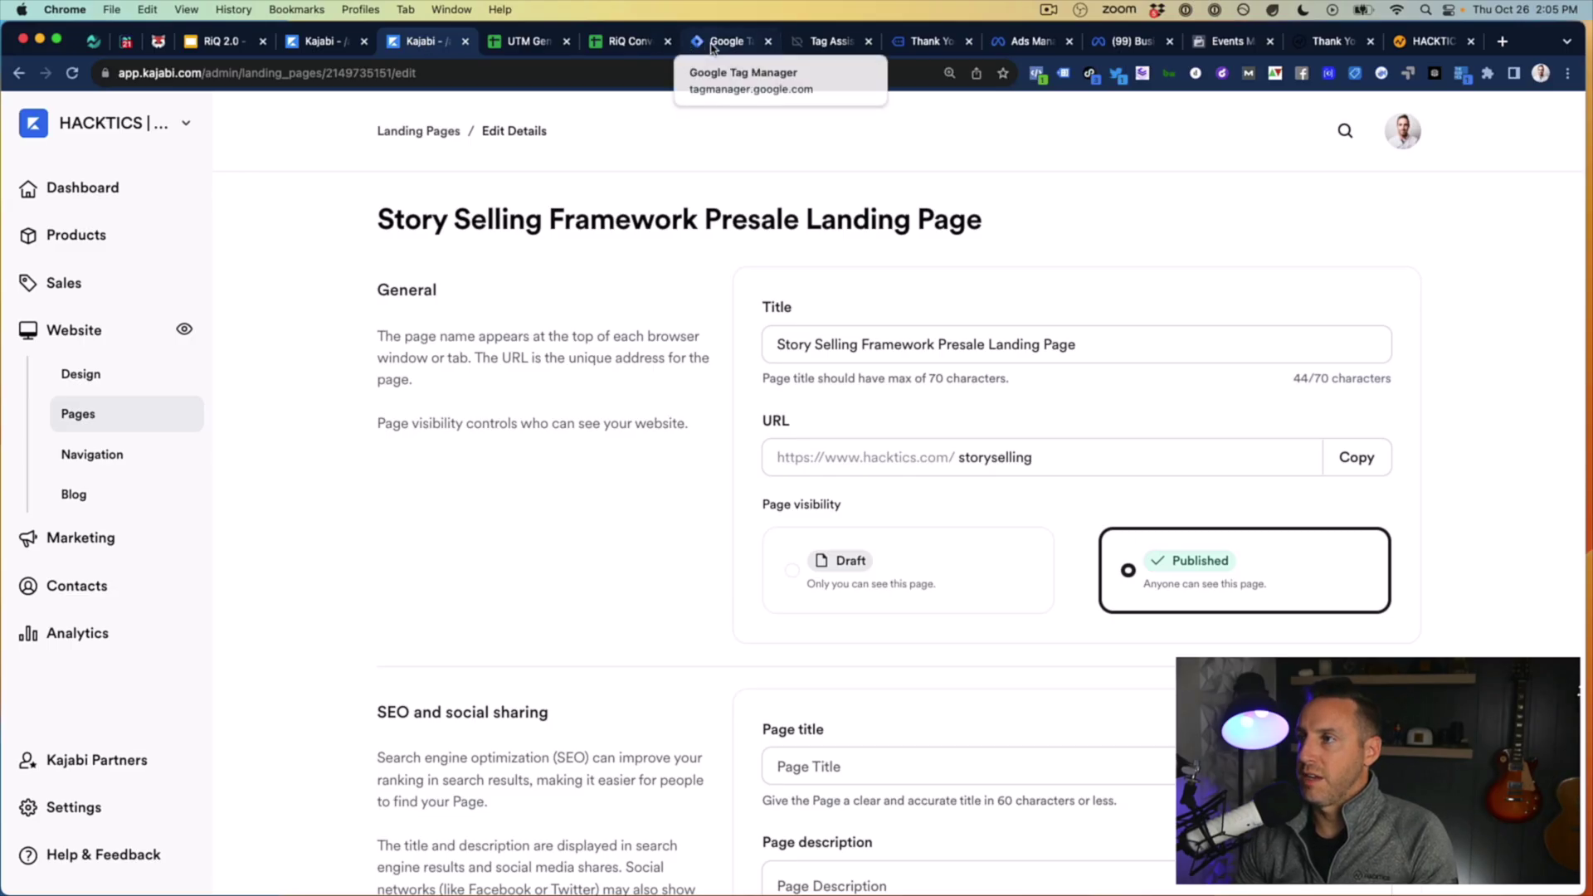
left_click(518, 40)
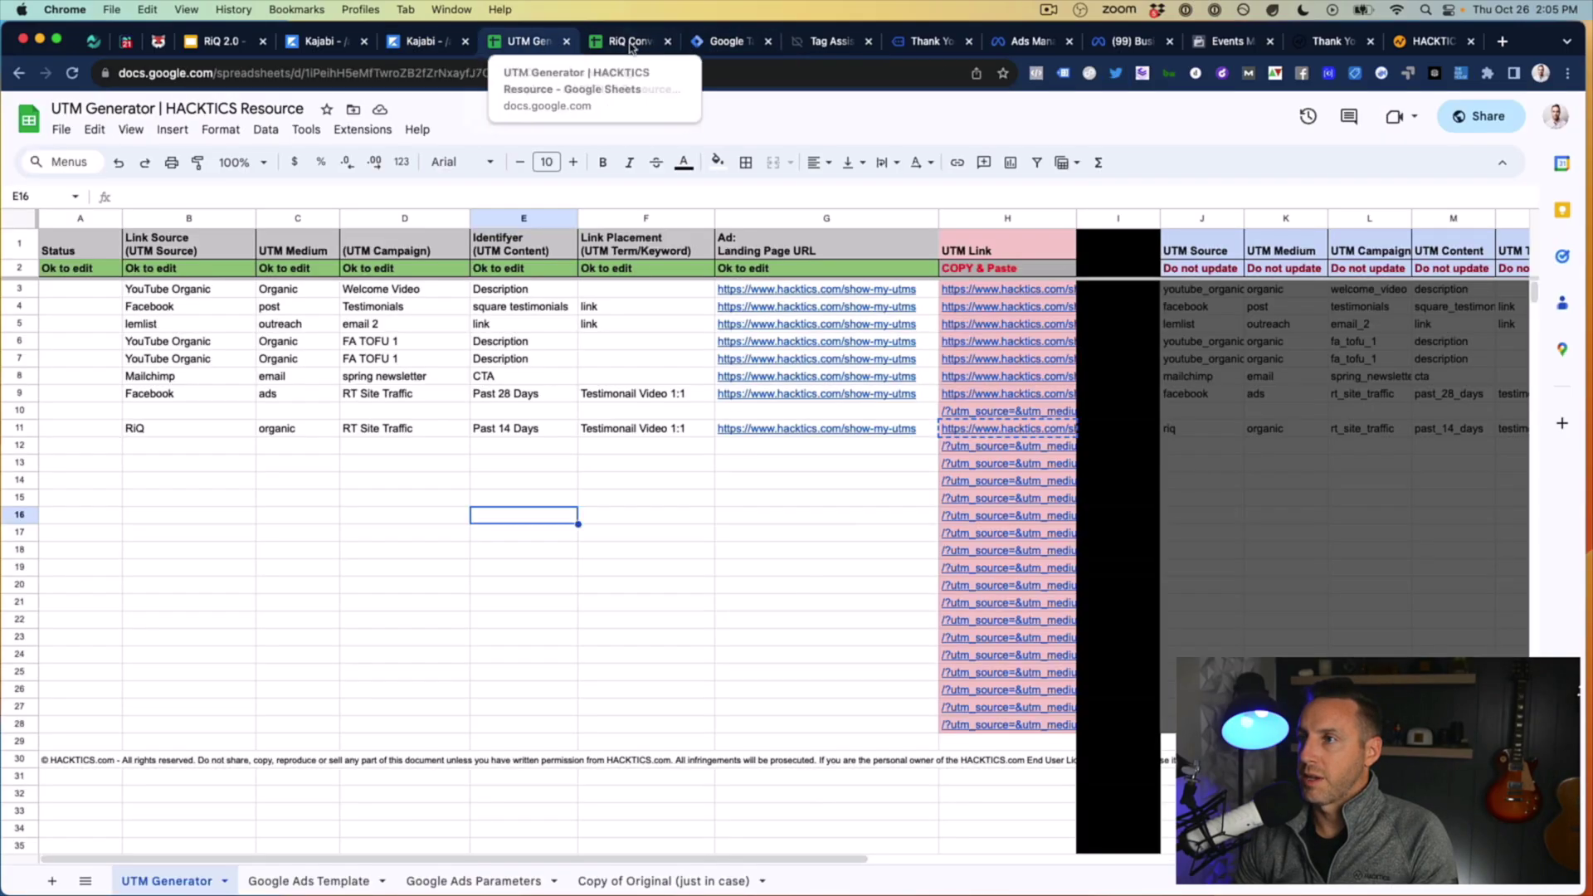
left_click(628, 41)
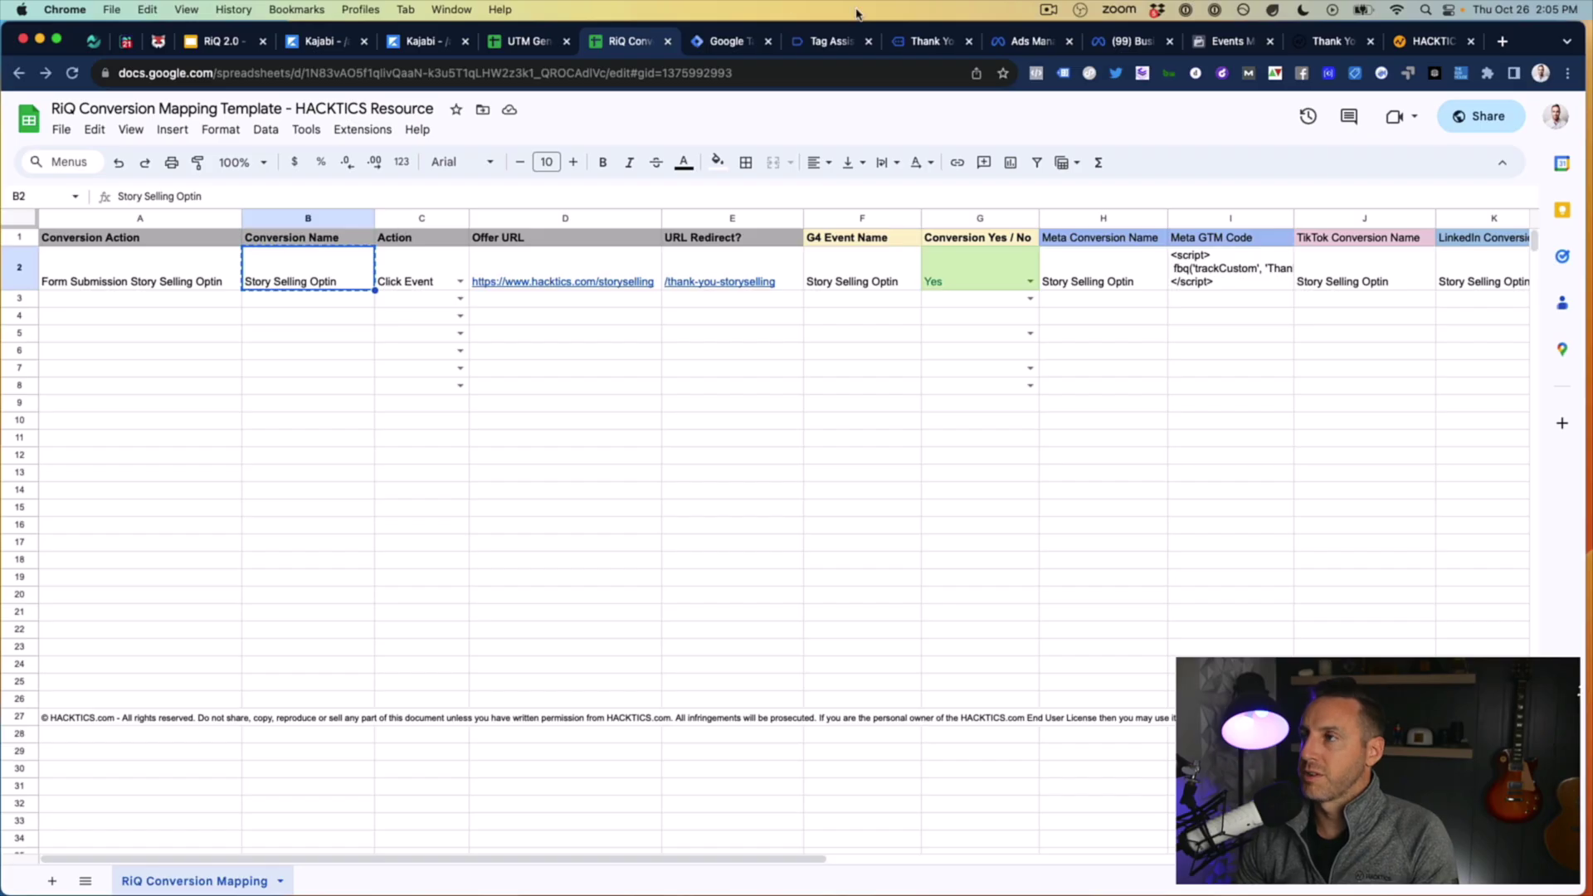
left_click(1145, 43)
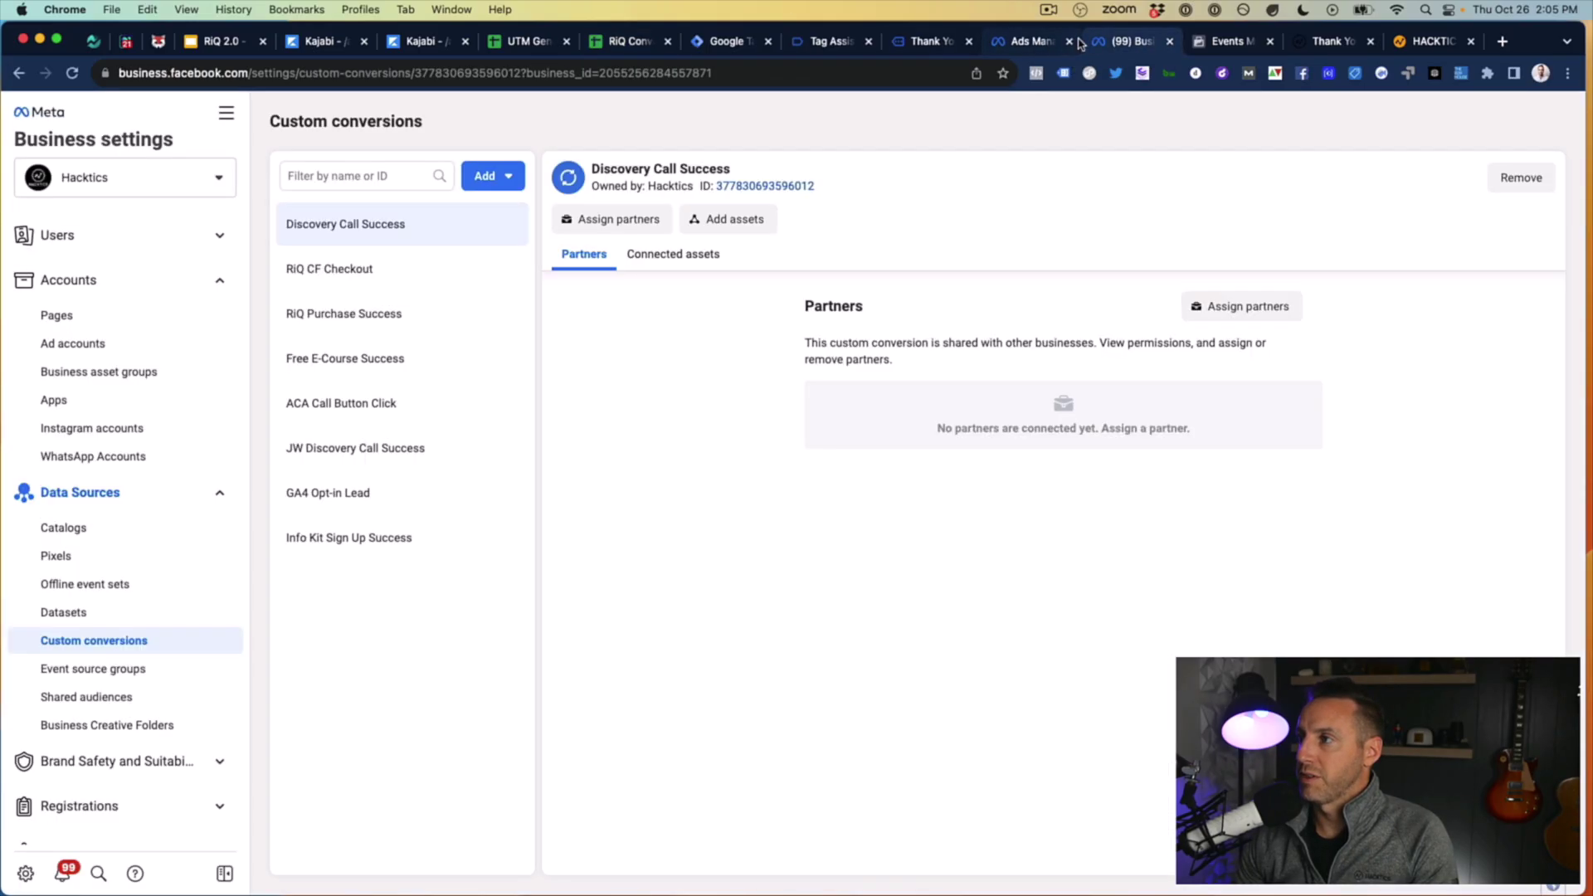
left_click(1229, 43)
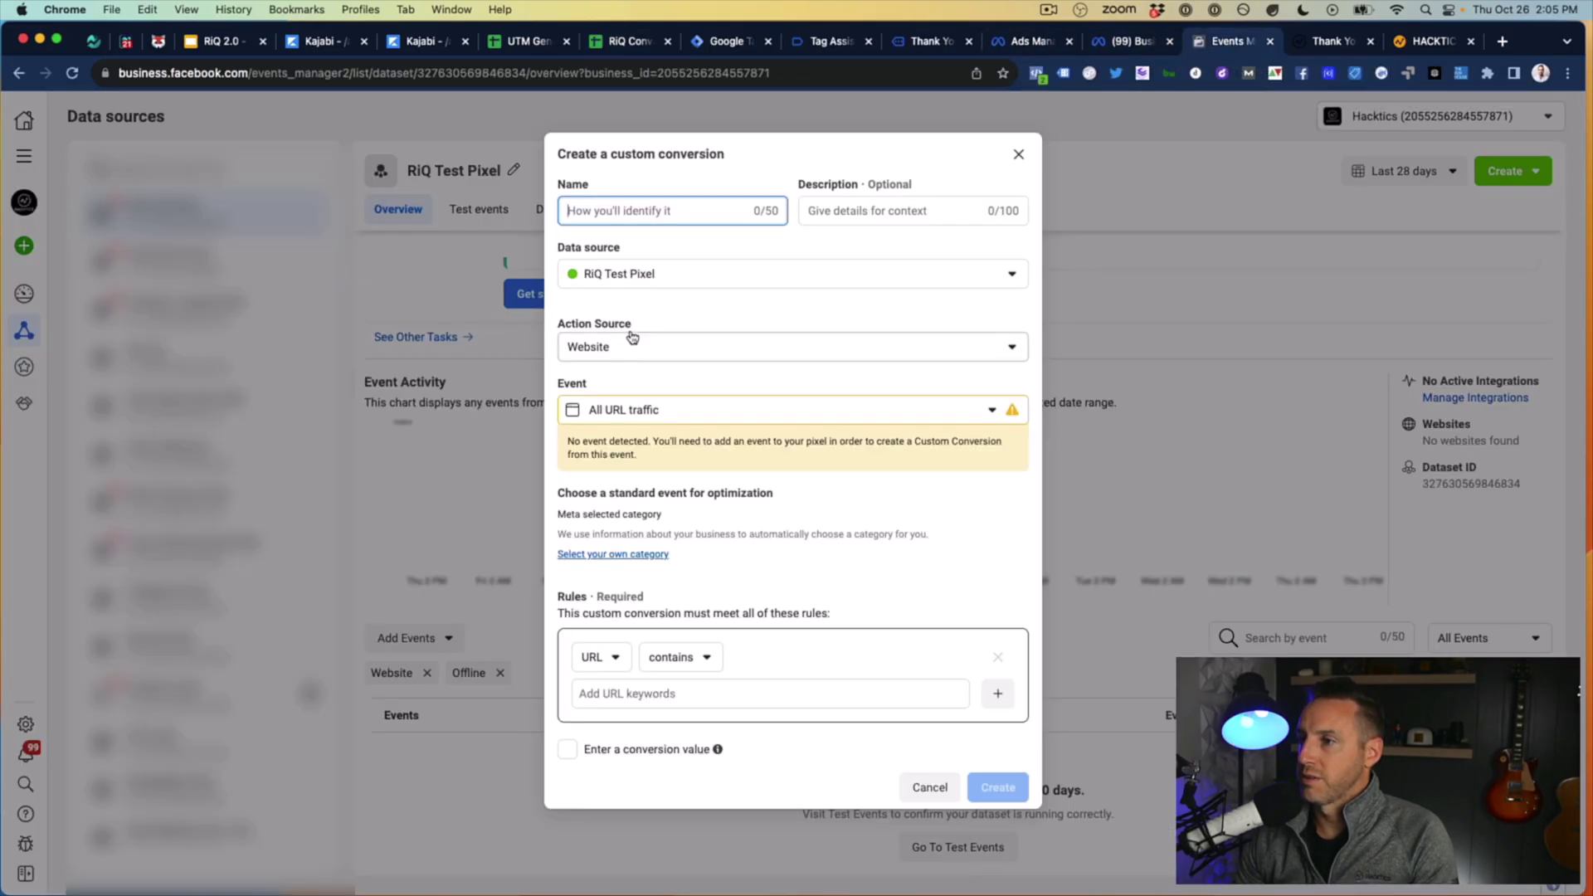
type("Story Selling Optin")
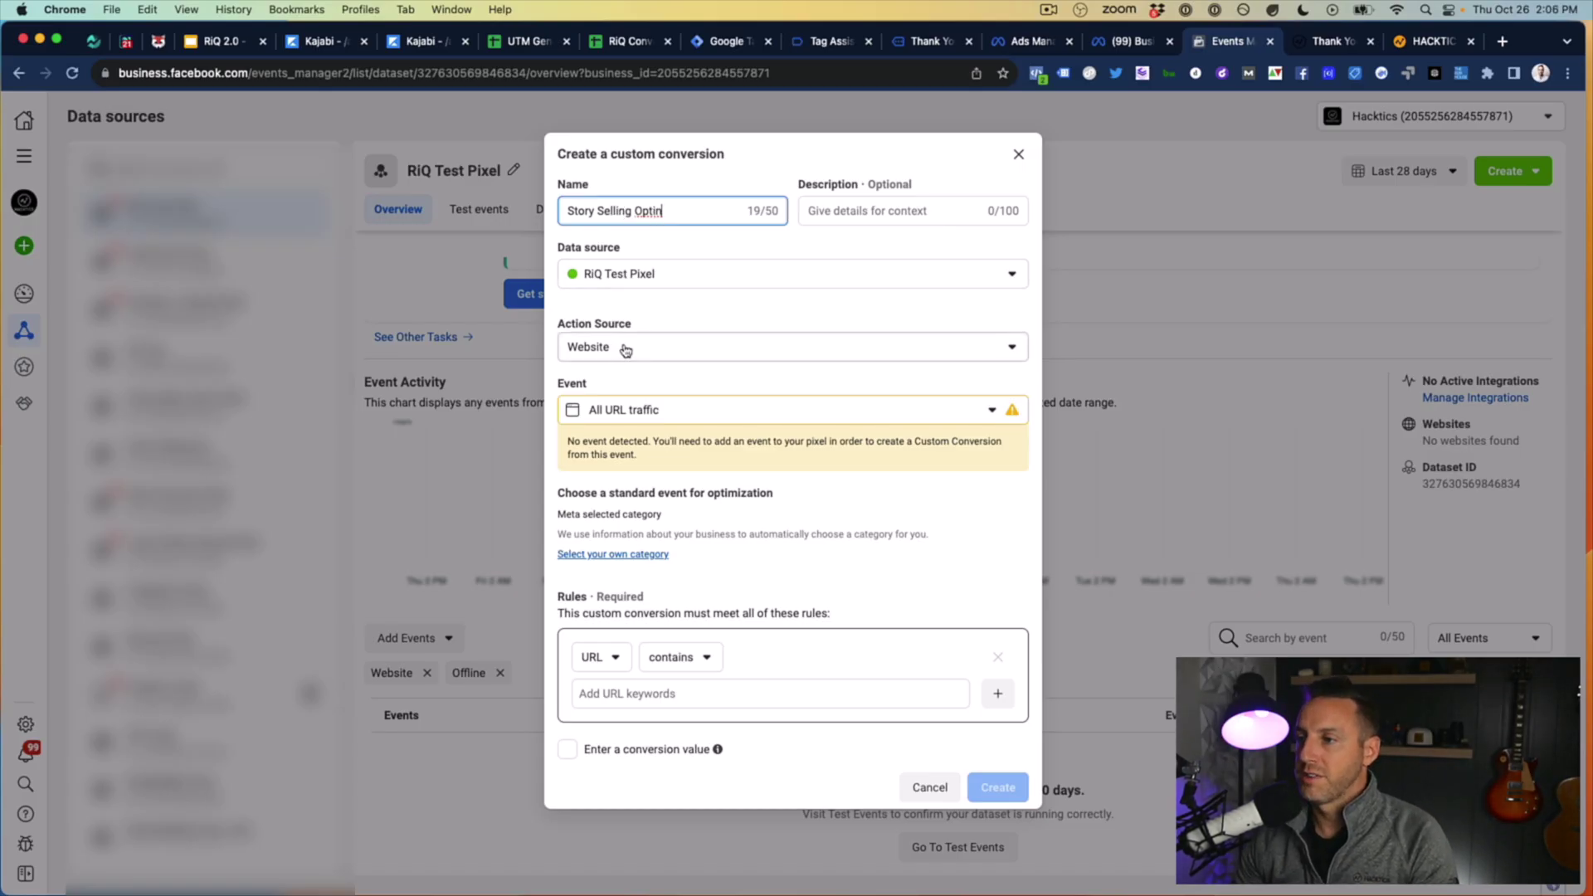
left_click(641, 412)
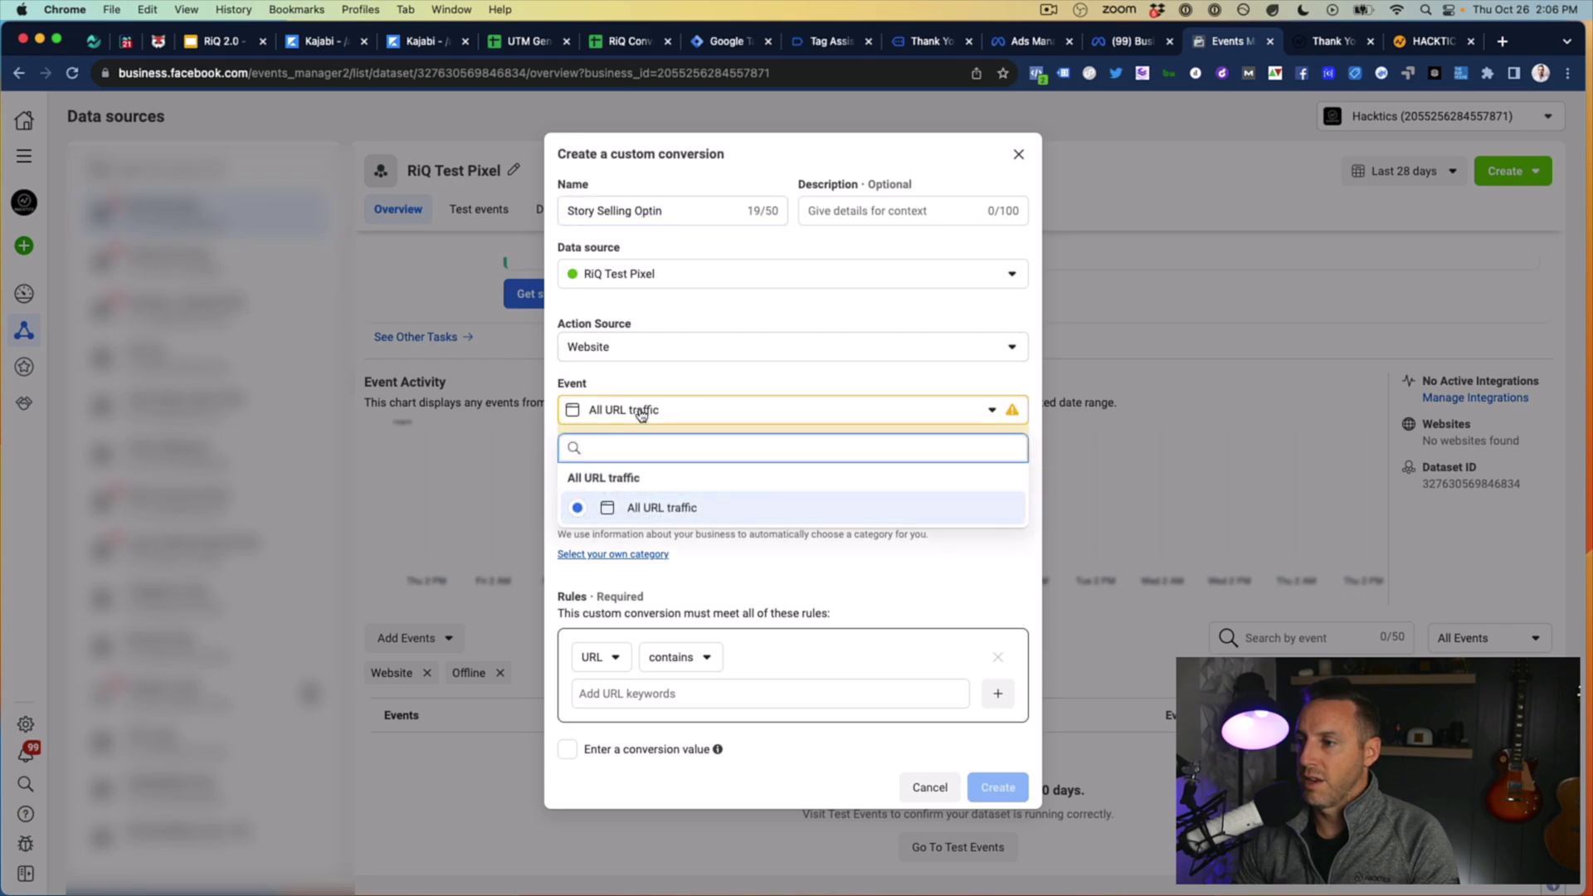
left_click(753, 574)
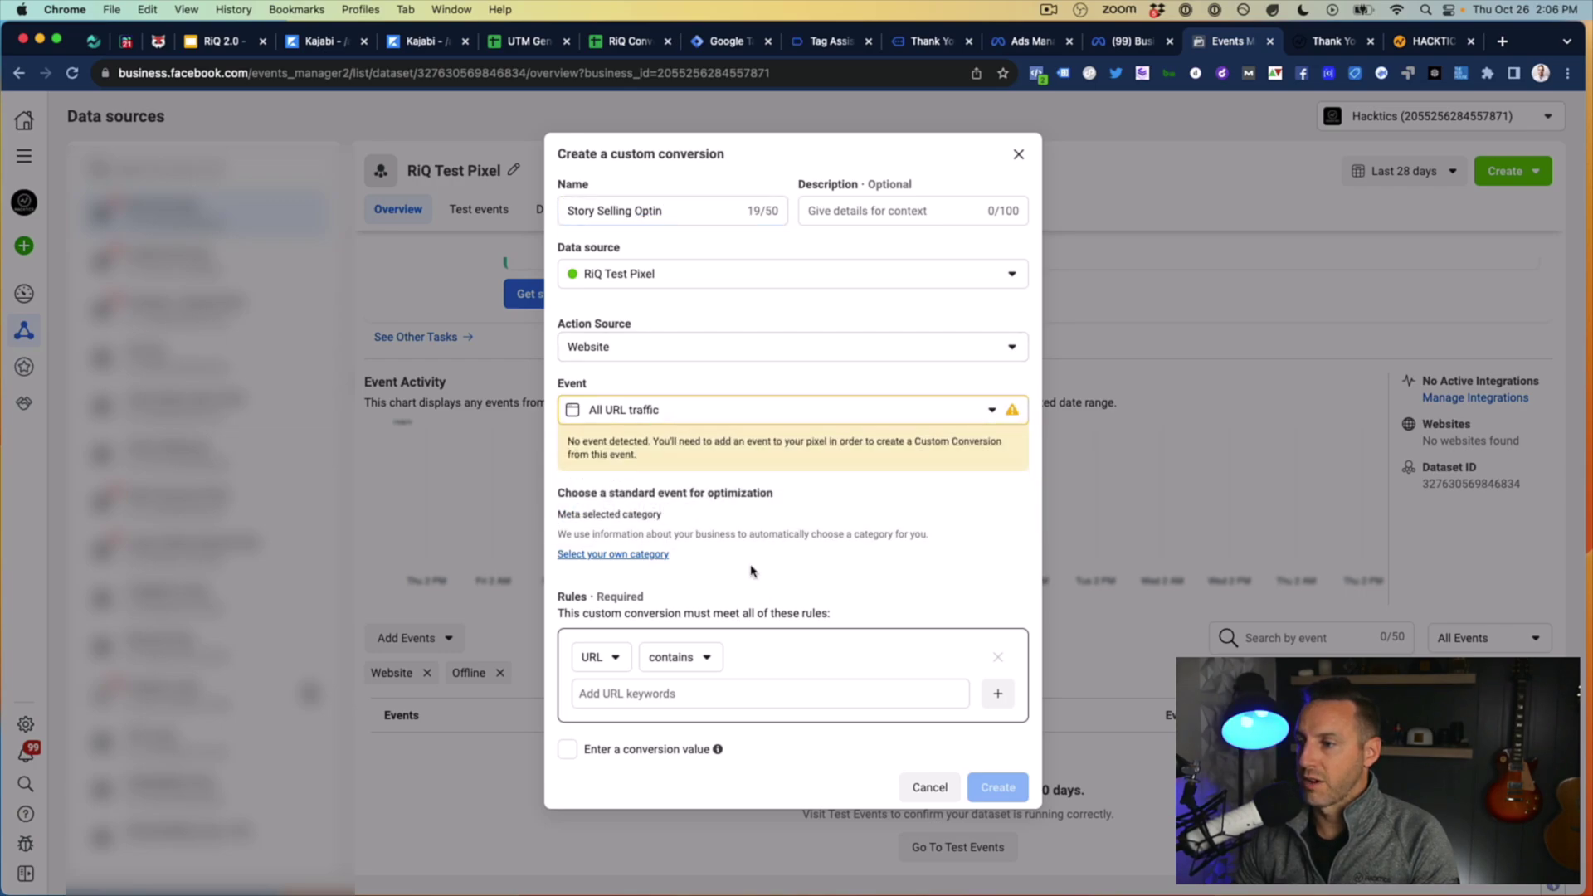
Step: Copy the redirect path from the RiQ Conversion Mapping Template and set the conversion's URL rule to contain /thank-you-storyselling
left_click(712, 694)
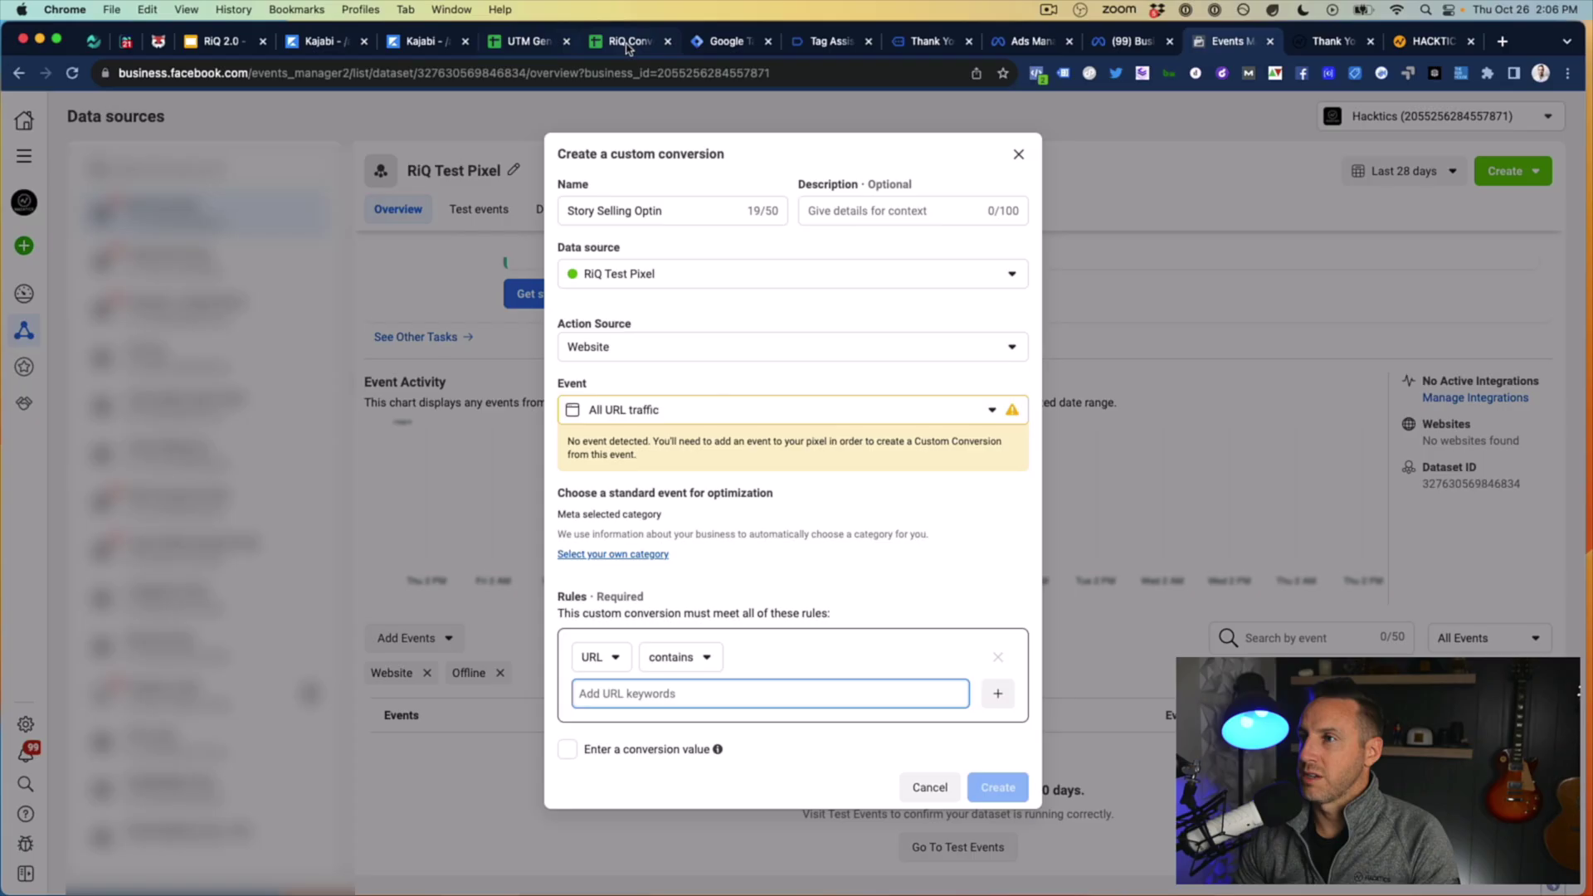
left_click(521, 42)
left_click(624, 41)
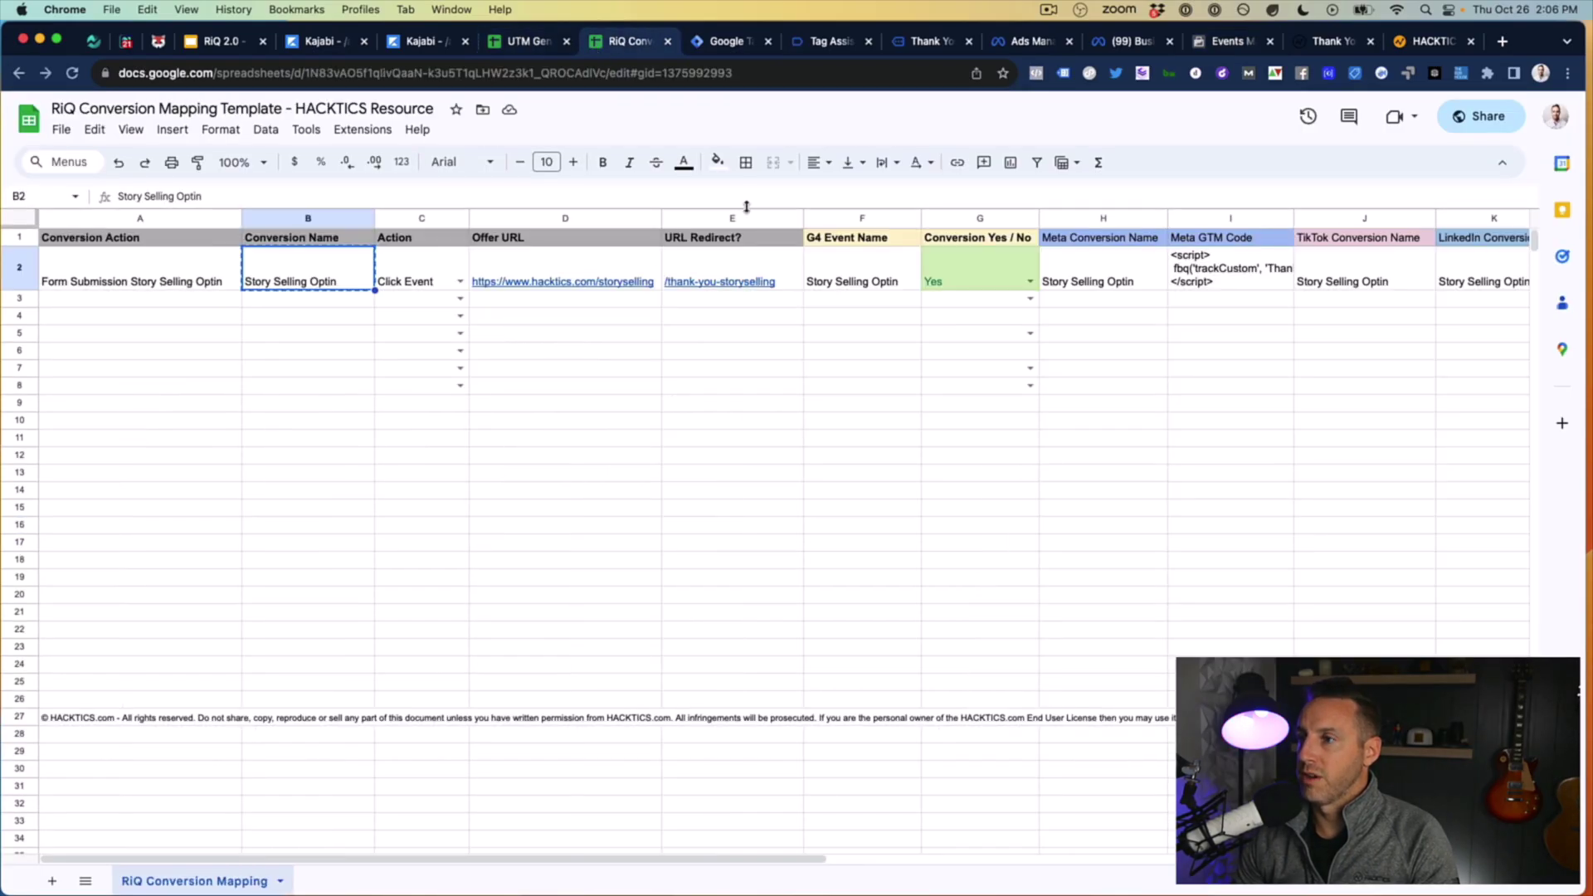
left_click(766, 274)
triple_click(178, 197)
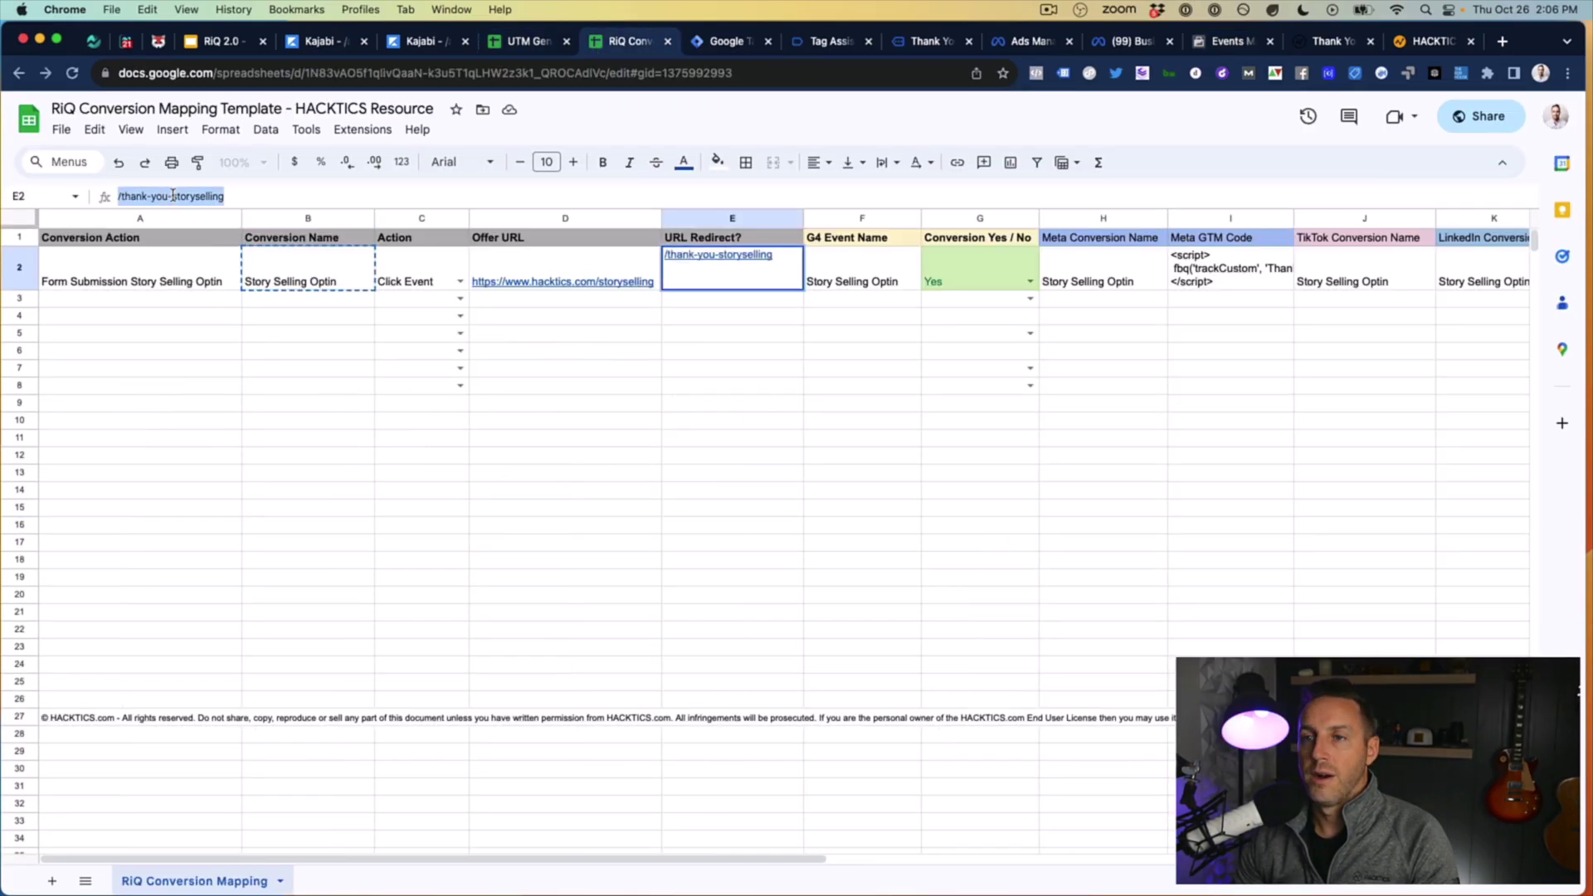
key("super+c")
left_click(1022, 43)
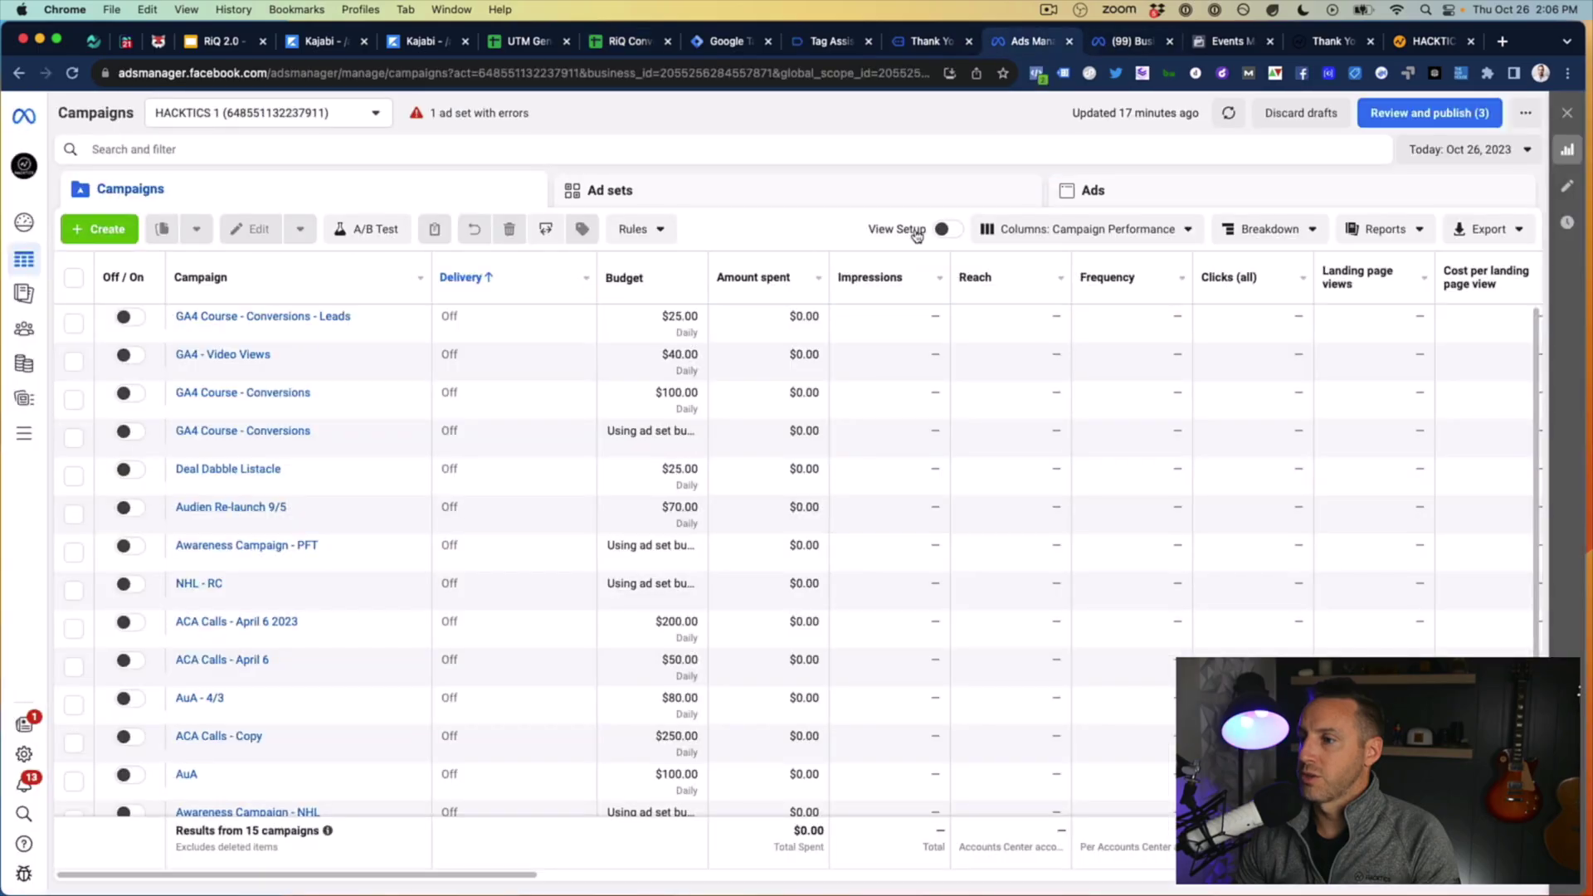
left_click(1116, 43)
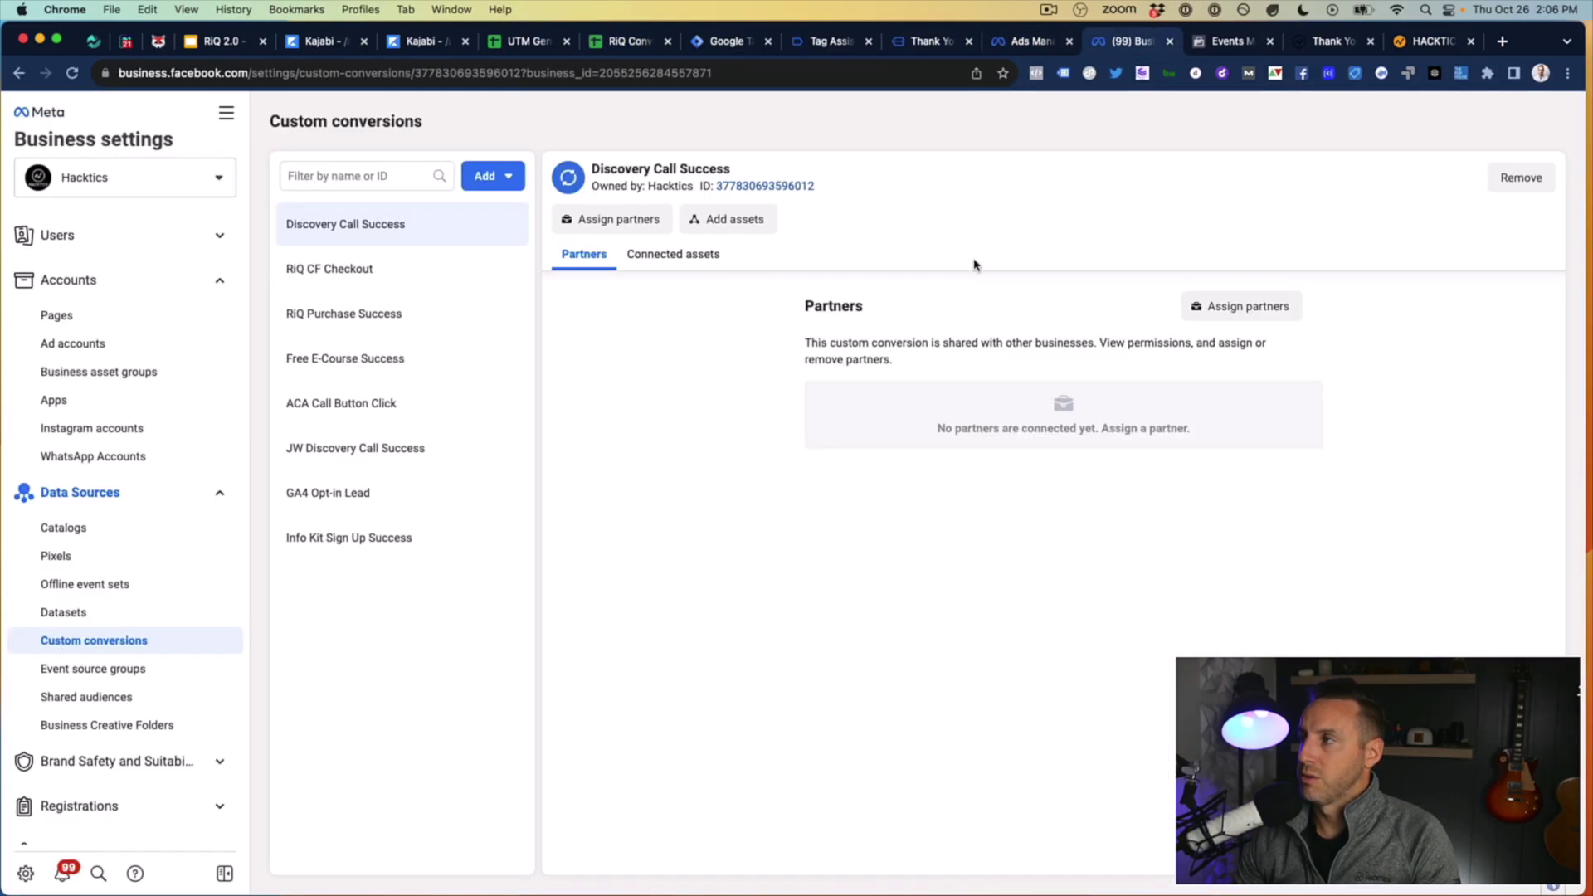
left_click(1226, 42)
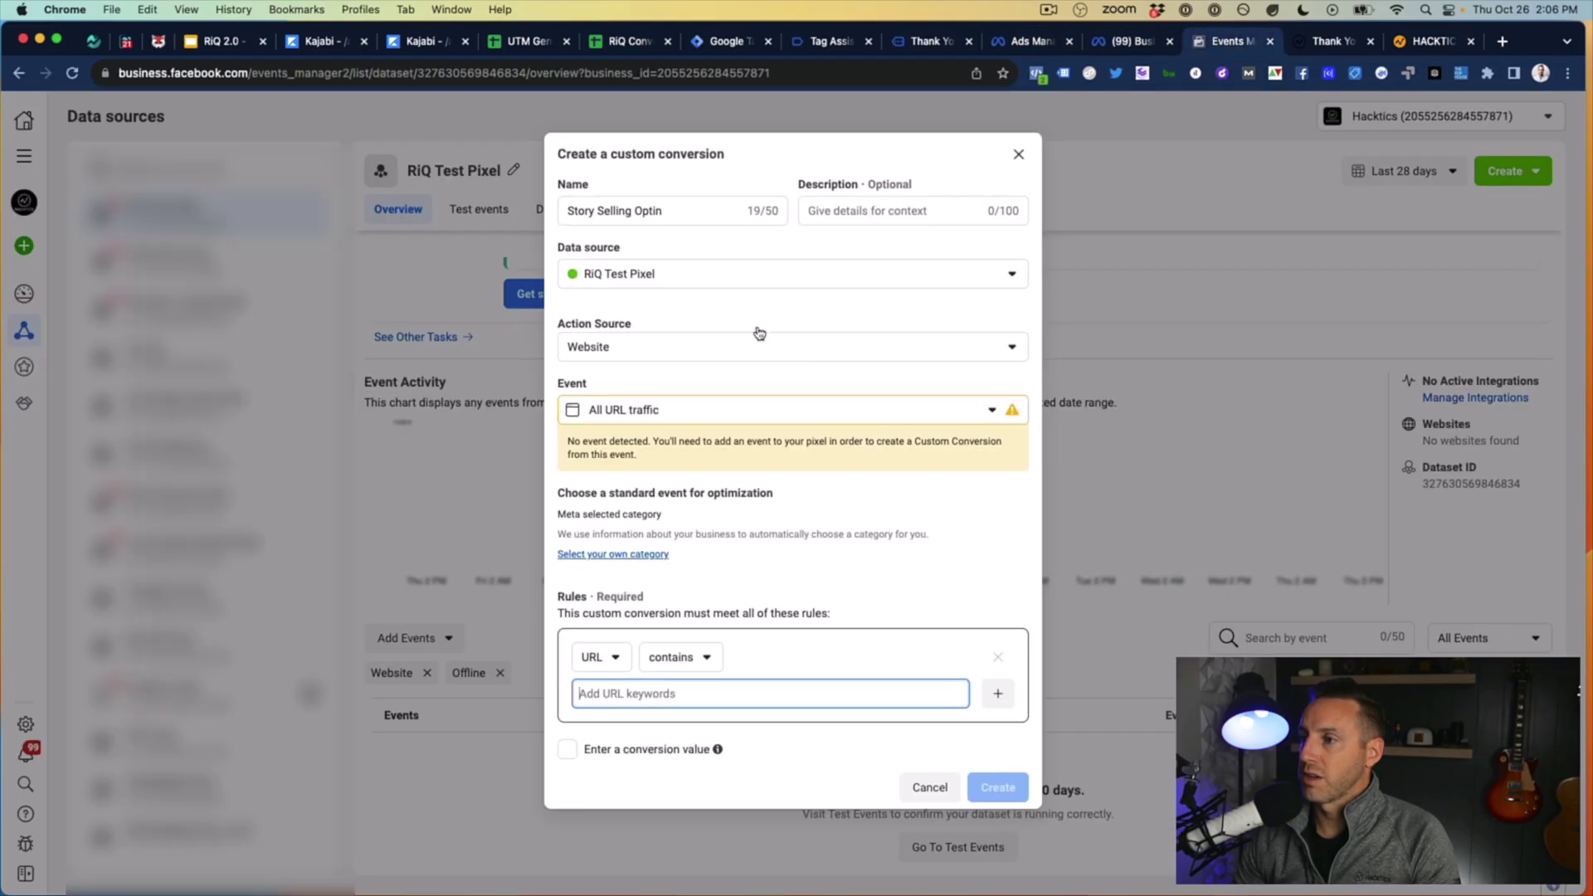
key("super+v")
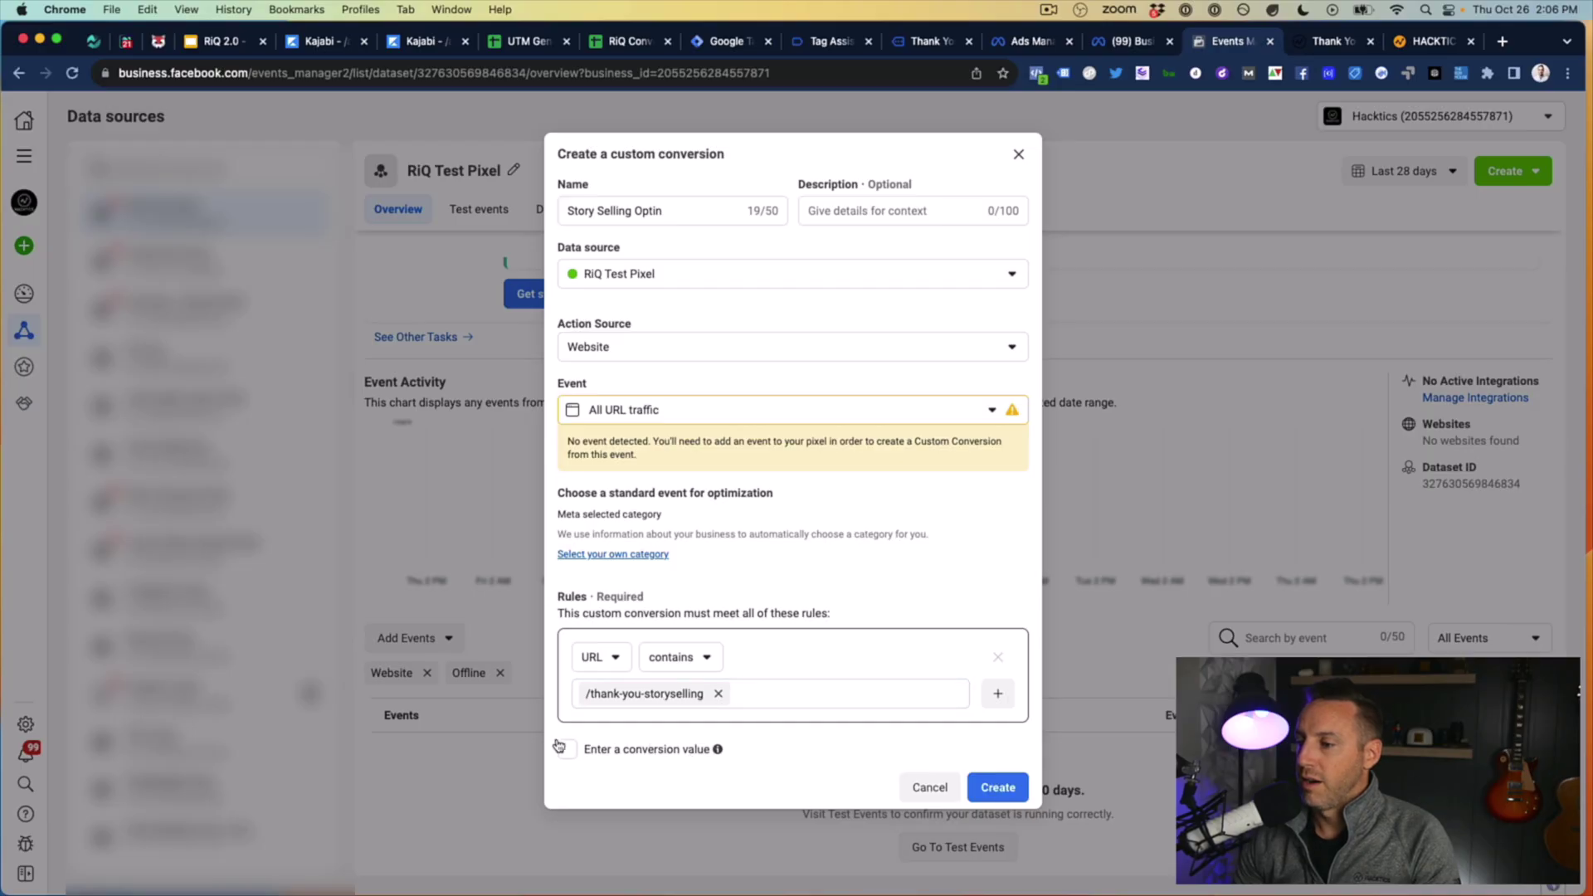
Step: Try a conversion value of 5 for the custom conversion and remove it again
left_click(569, 750)
left_click(567, 742)
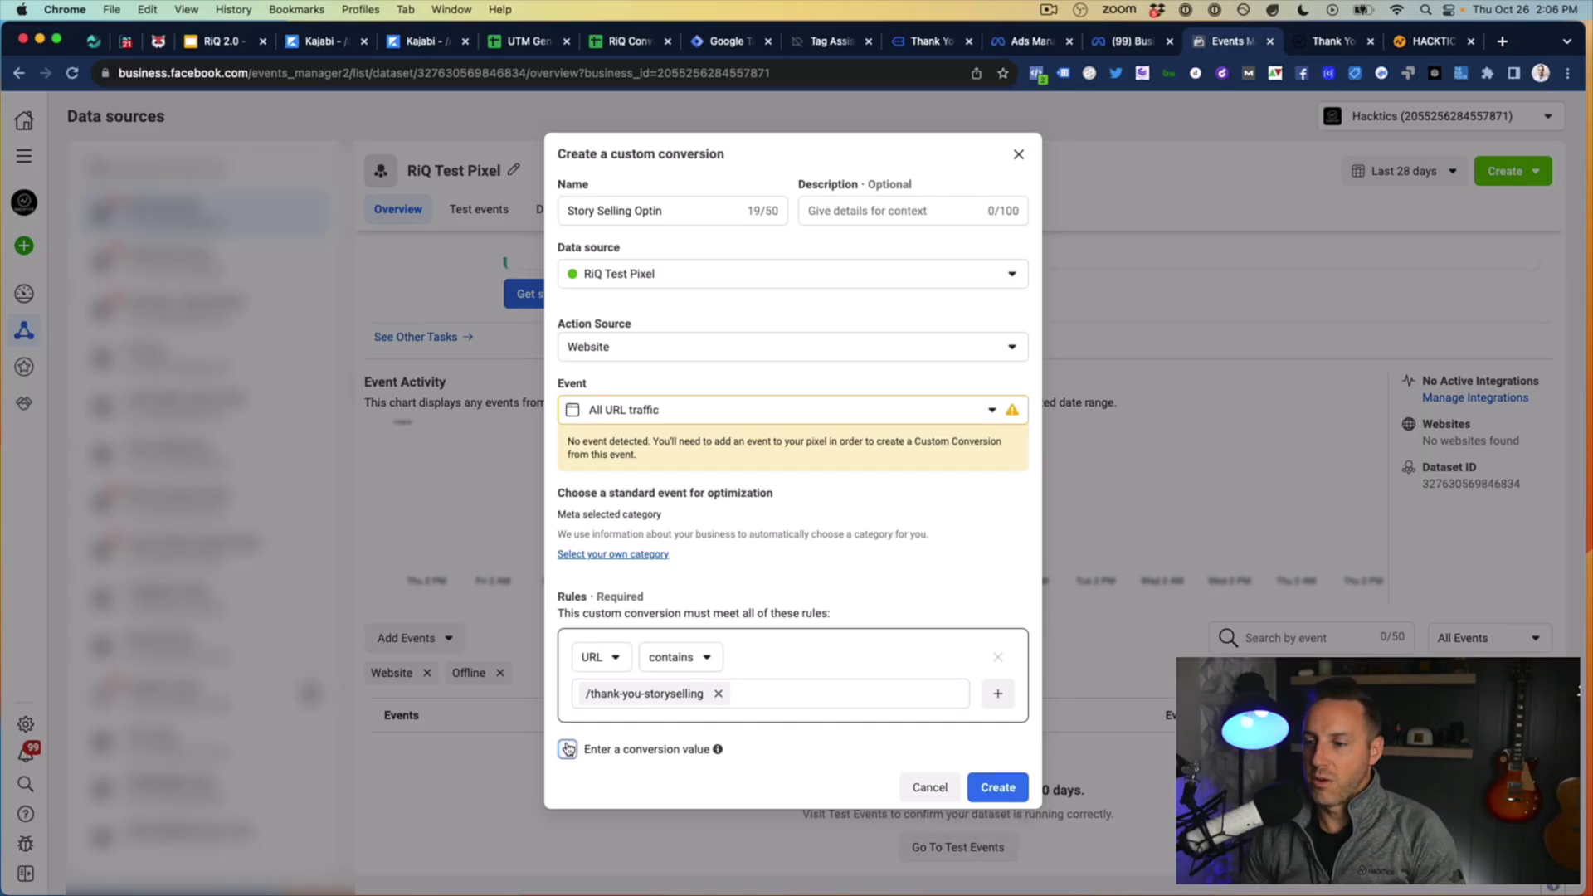
left_click(583, 752)
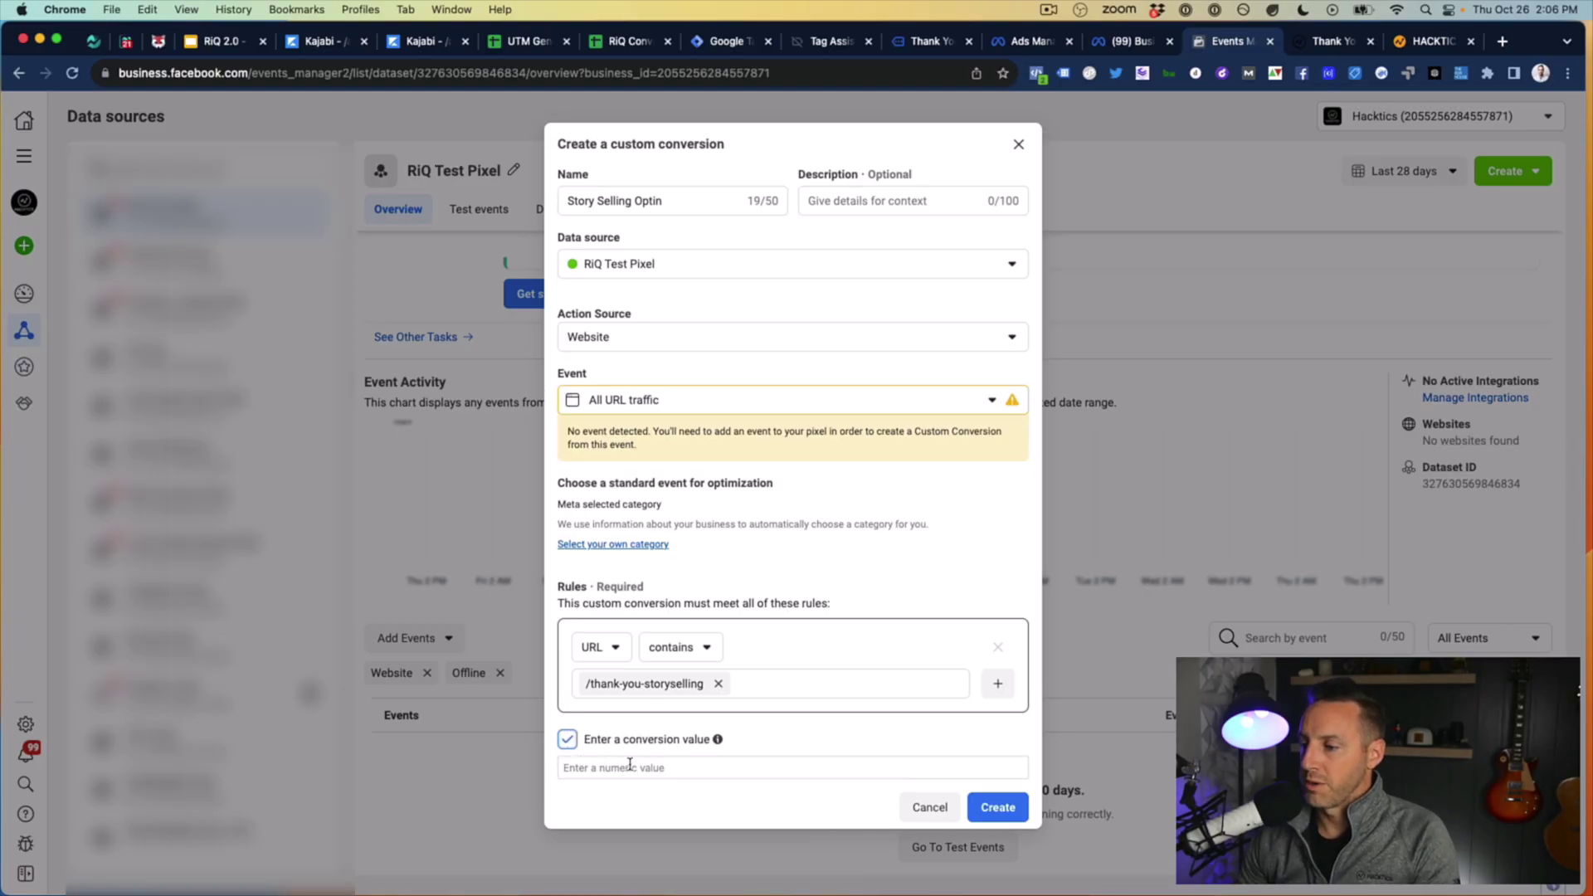
left_click(630, 765)
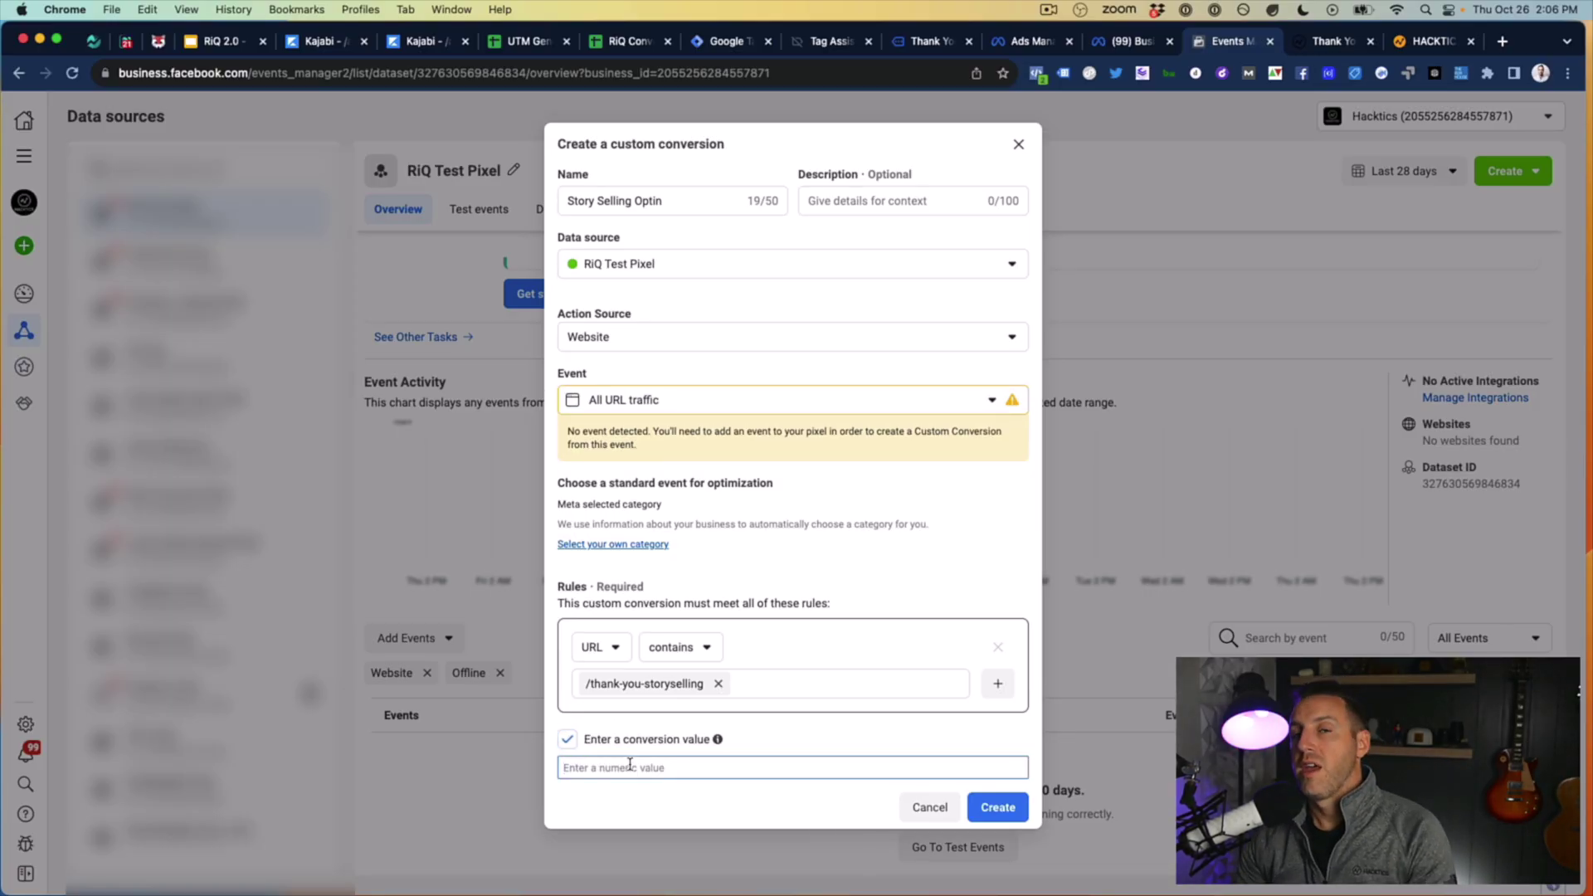
type("5")
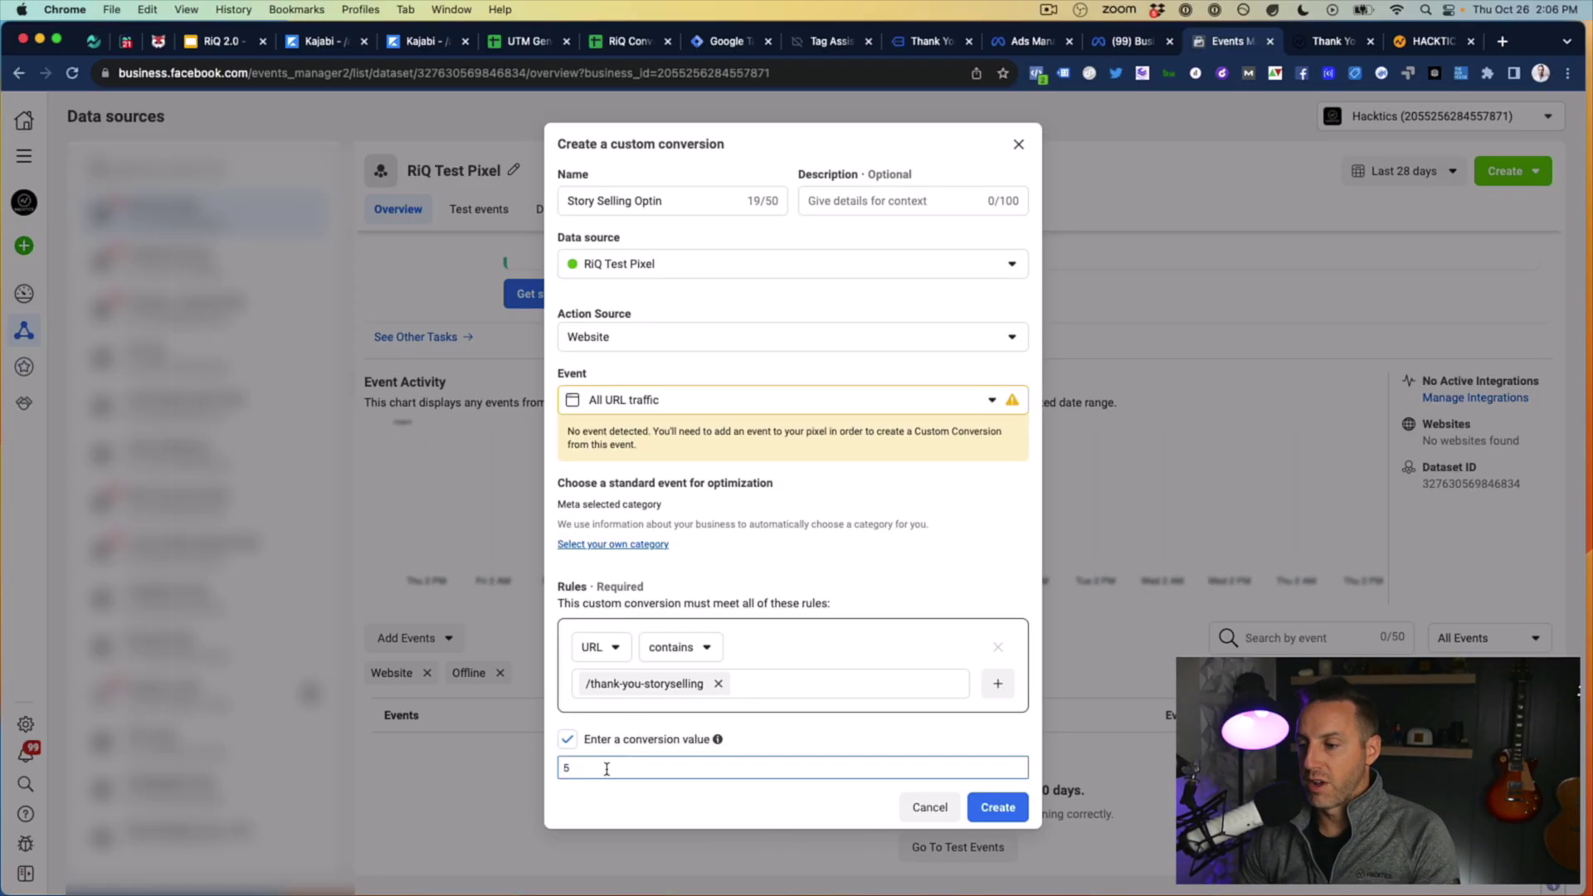
key("BackSpace")
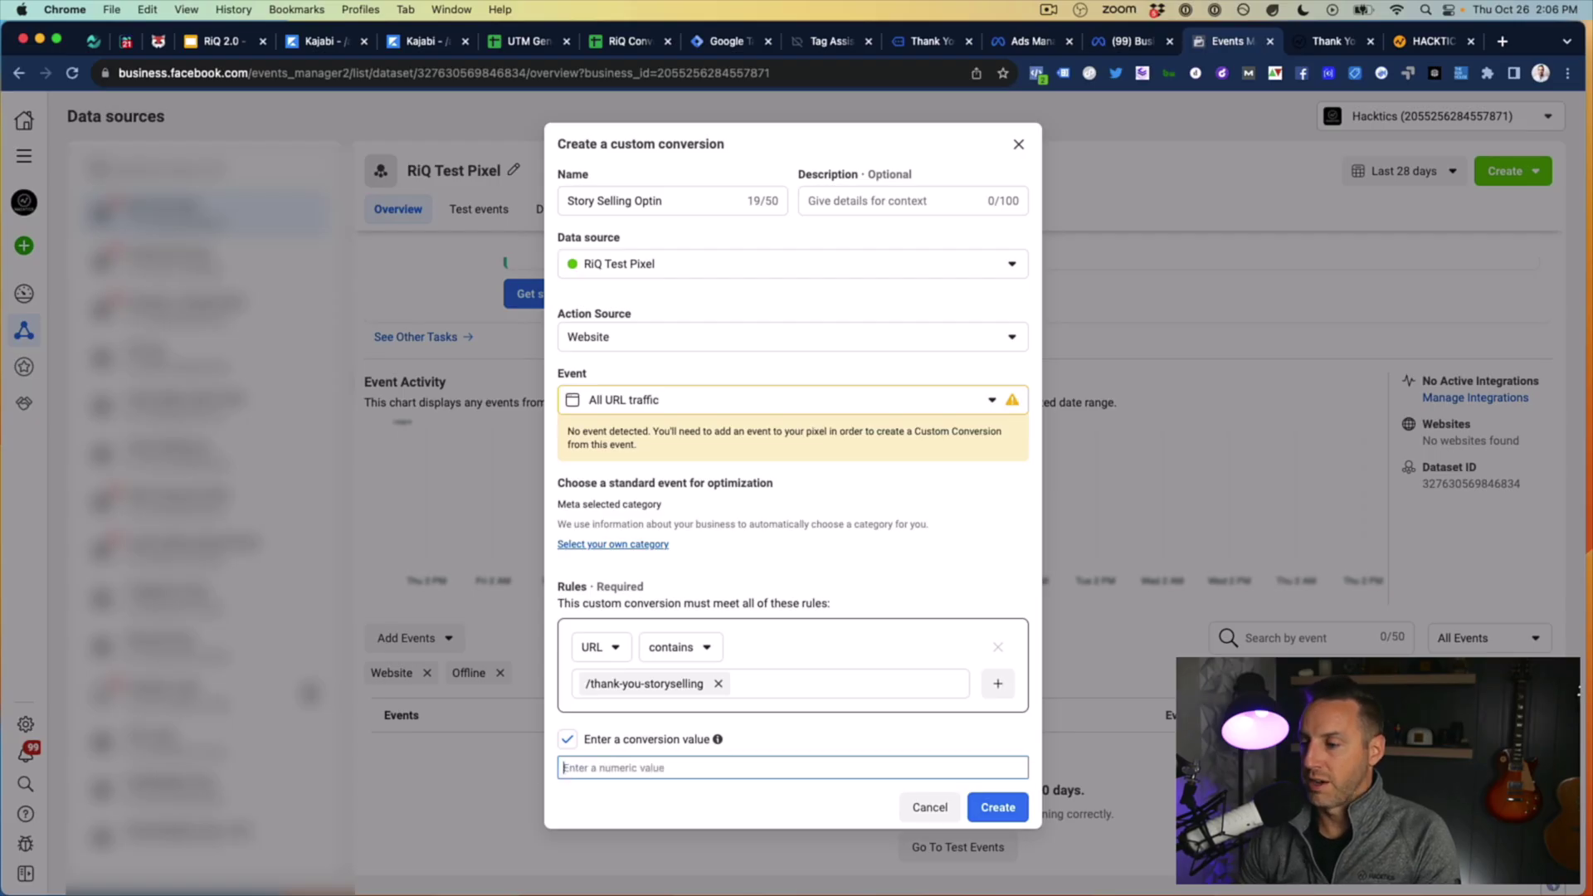
left_click(567, 740)
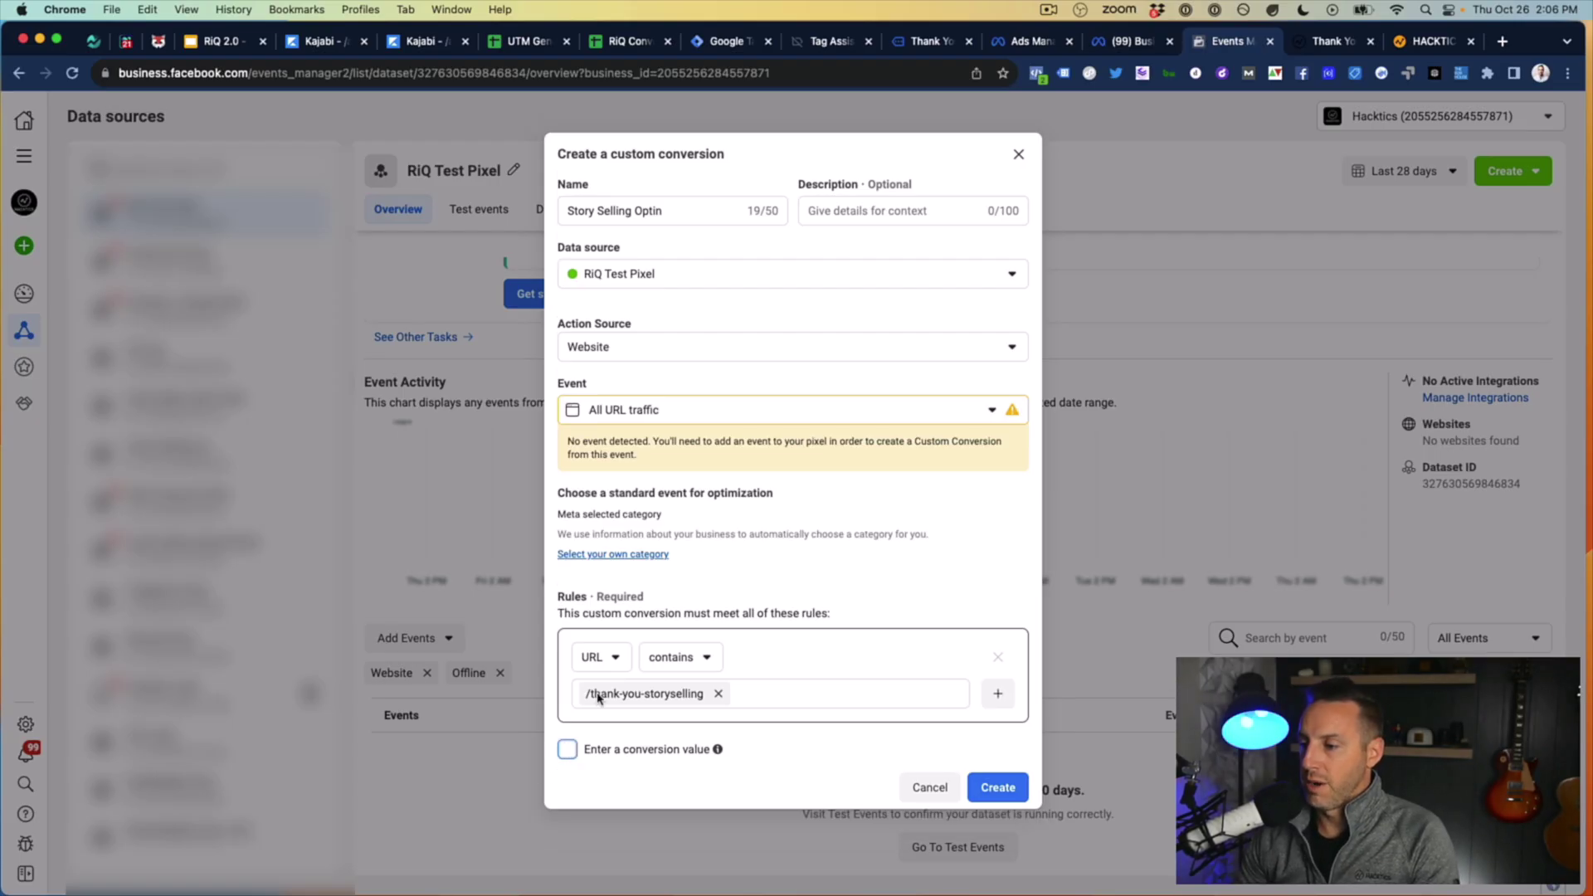
Step: Create the Story Selling Optin custom conversion, dismiss the confirmation and reload RiQ Test Pixel's overview
left_click(995, 794)
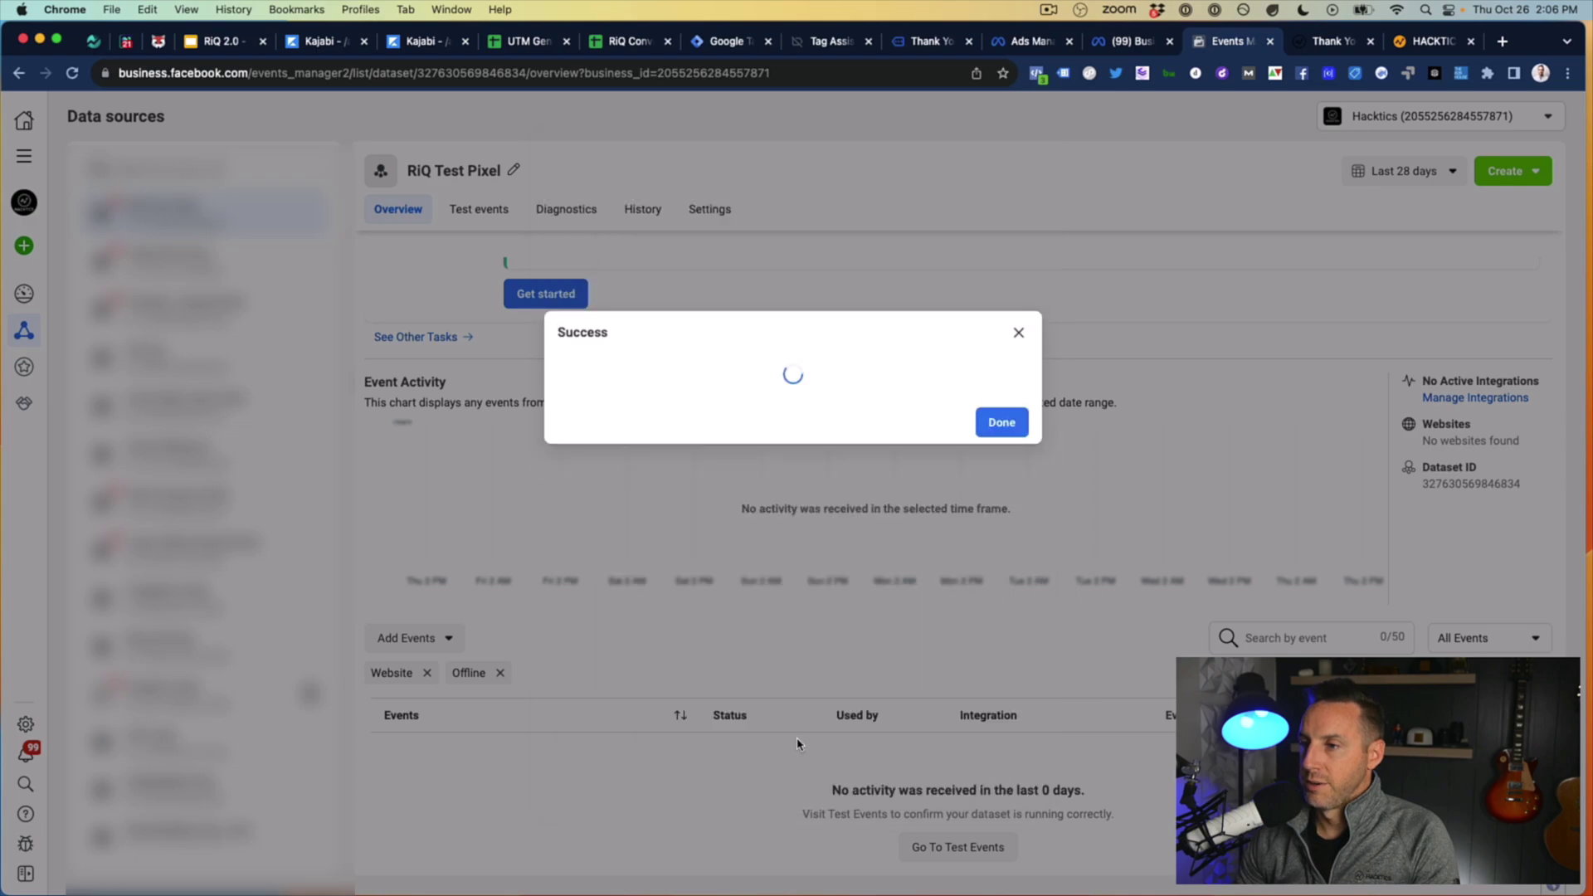
left_click(1002, 424)
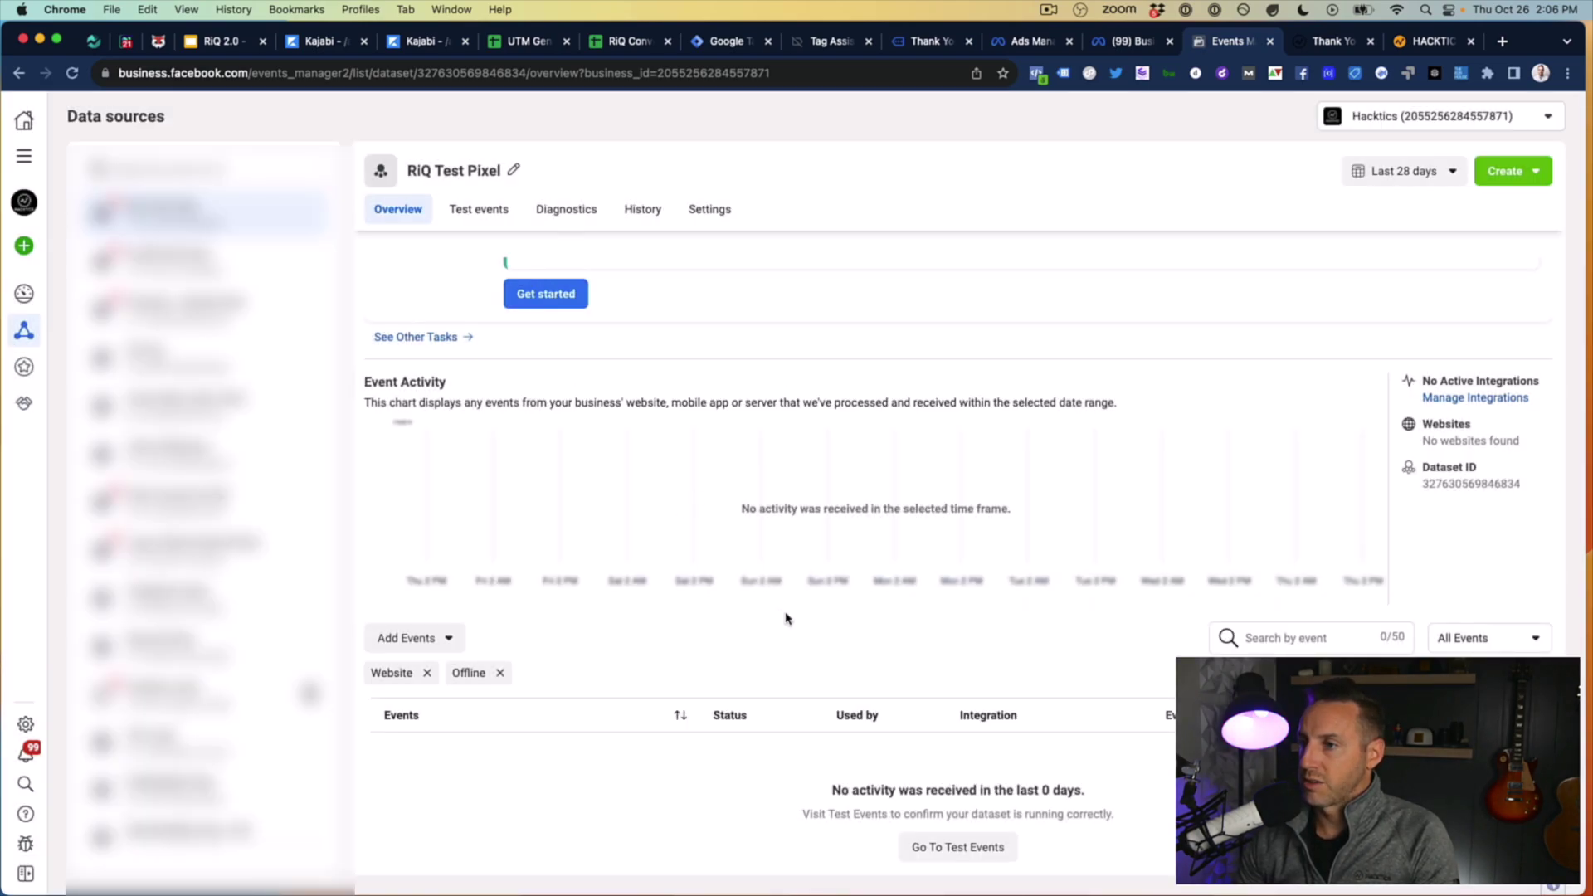
scroll(786, 618, "up", 3)
scroll(740, 570, "down", 3)
key("super+r")
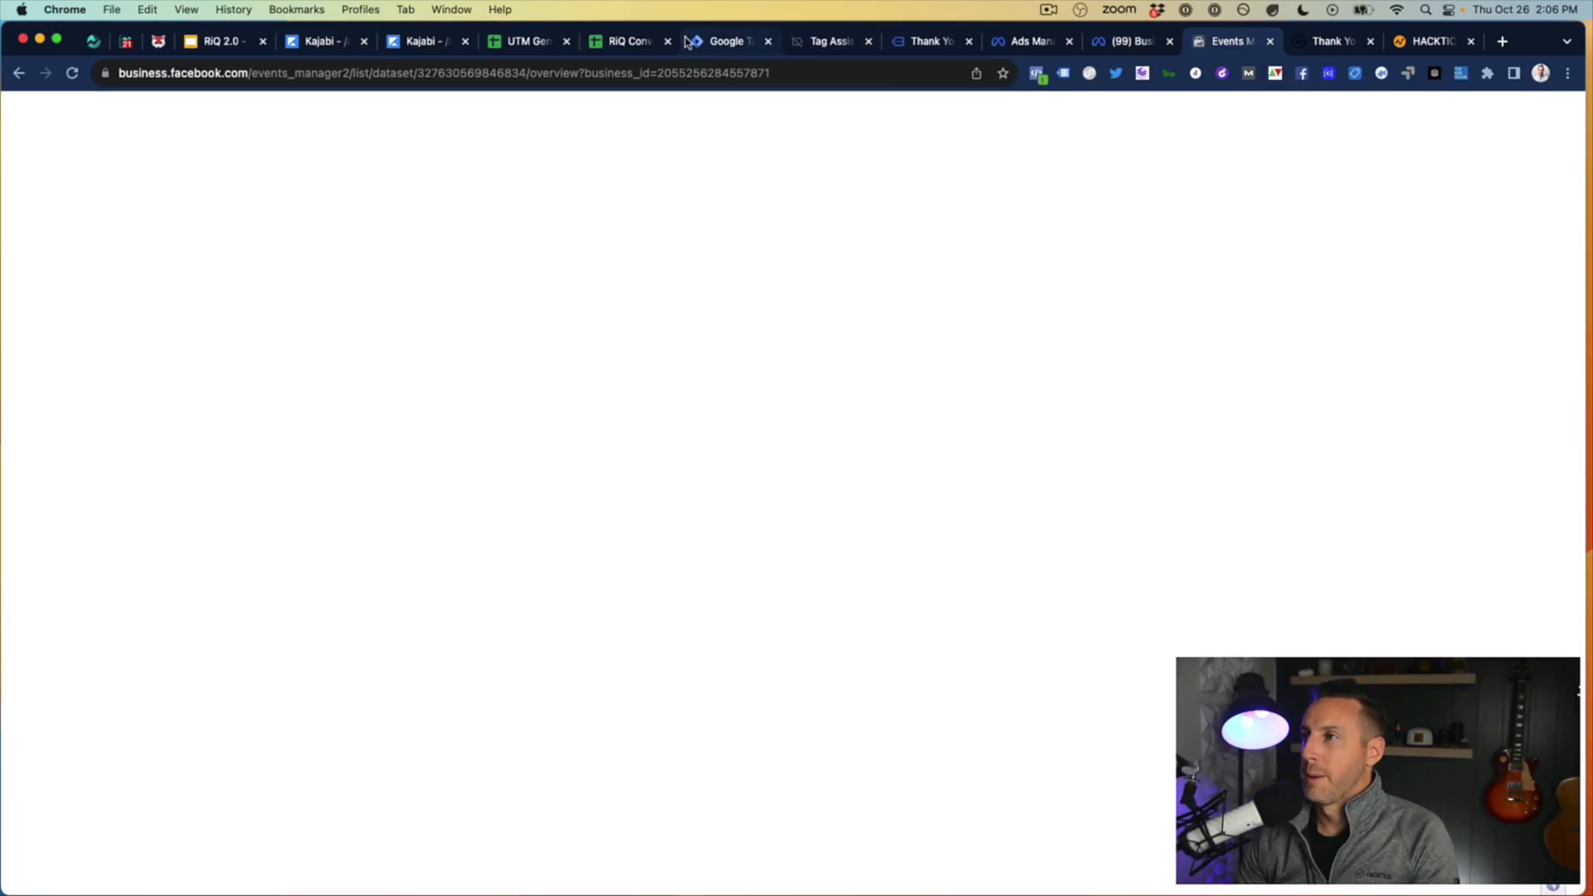
Step: Cut the thank-you page's web address for the event test, and close the Business settings page
left_click(1433, 41)
left_click(271, 71)
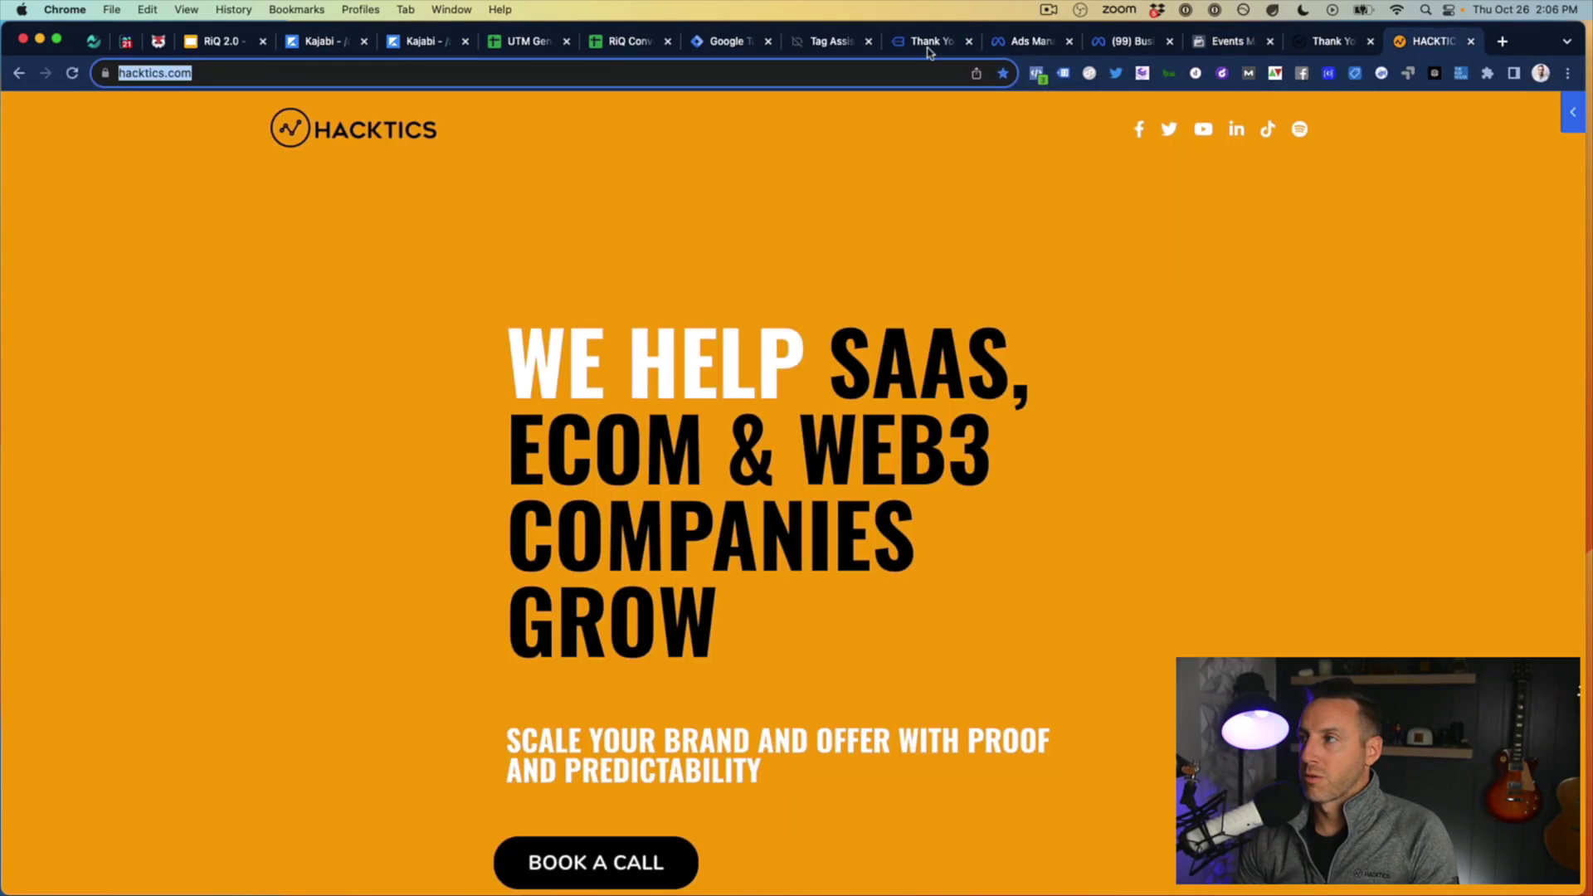
left_click(1332, 41)
left_click(332, 73)
key("super+x")
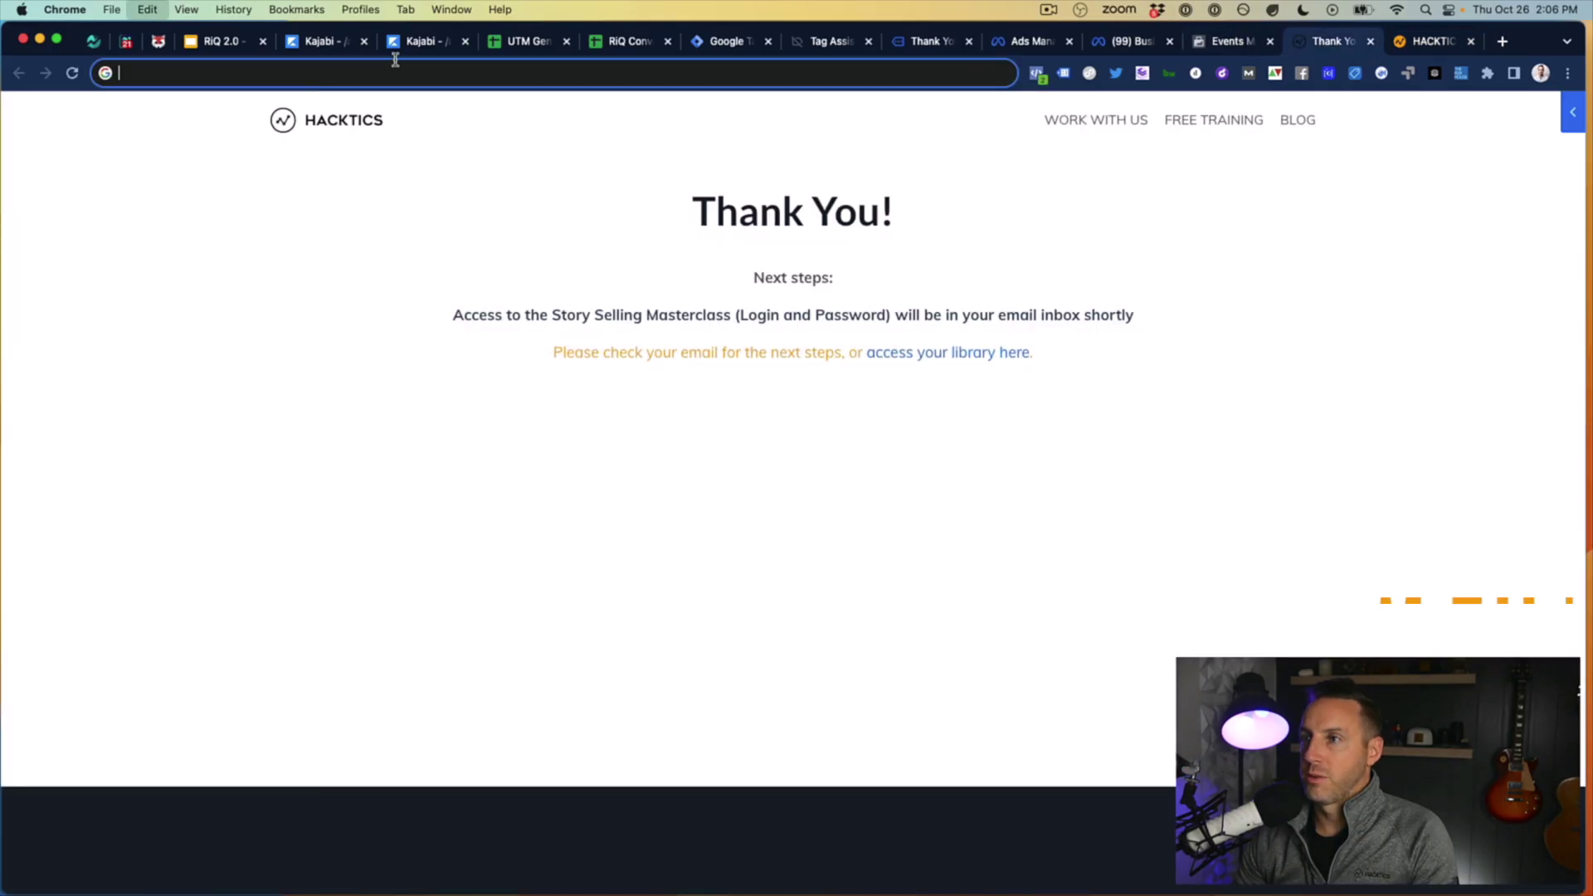
left_click(995, 41)
left_click(1091, 43)
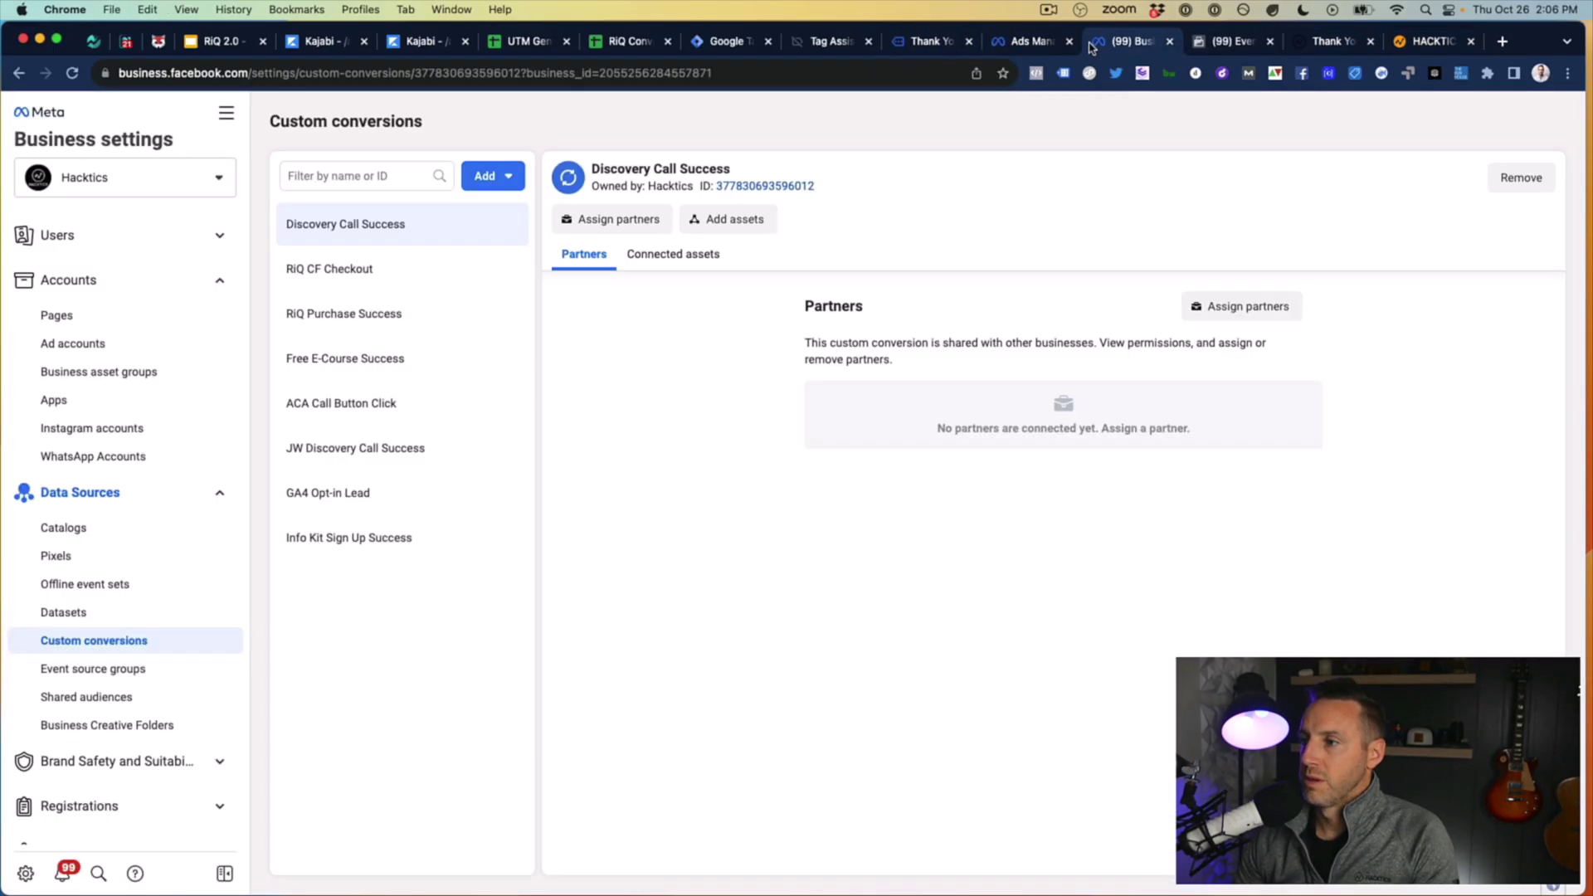
left_click(1170, 42)
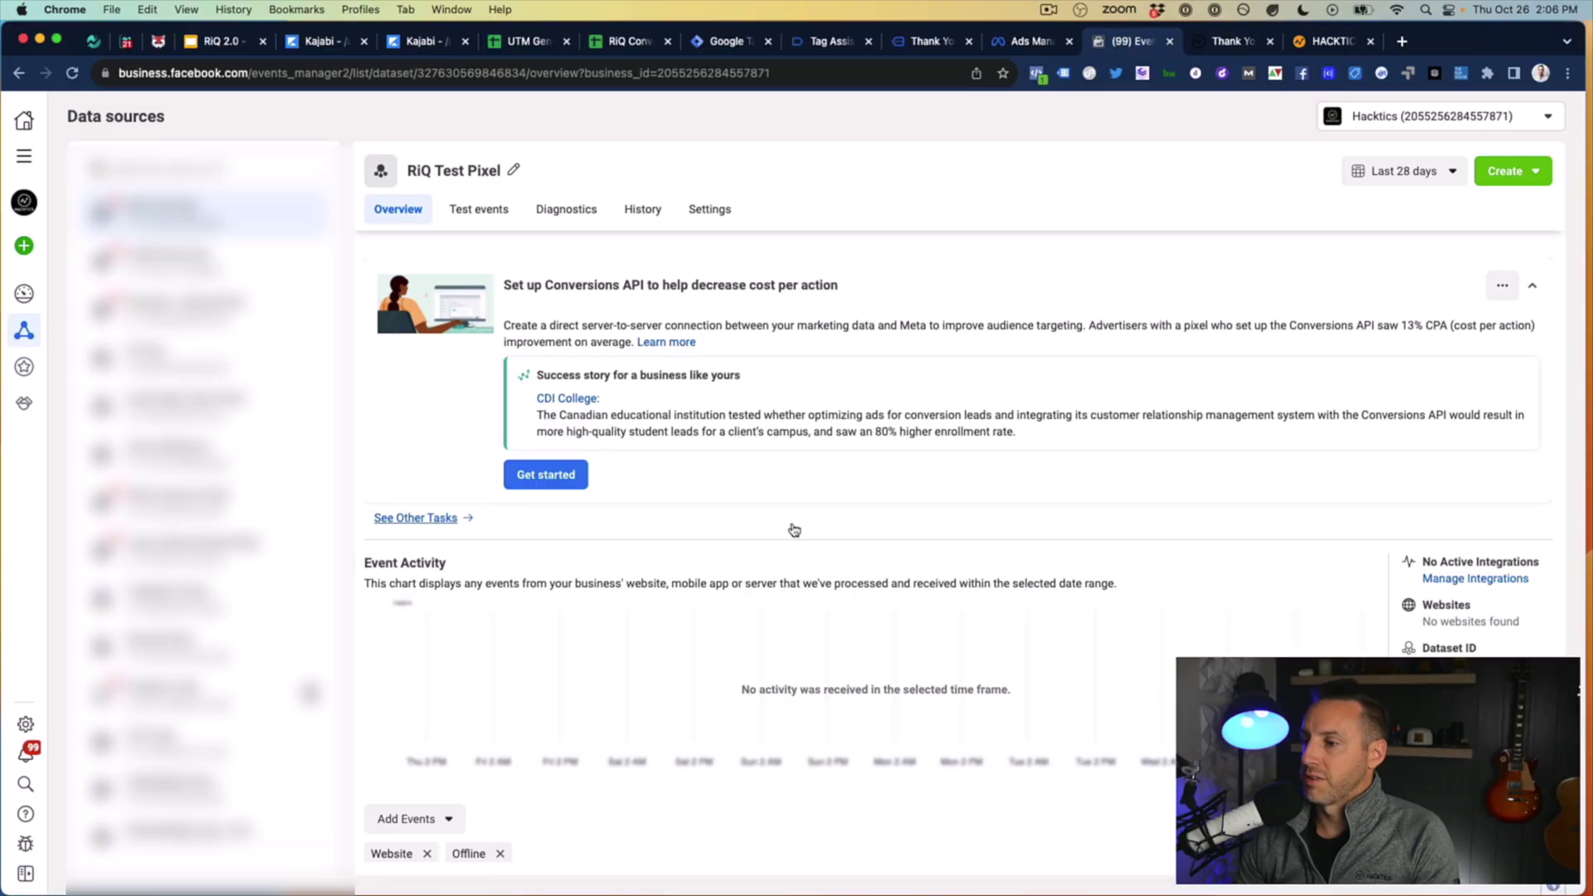
left_click(481, 210)
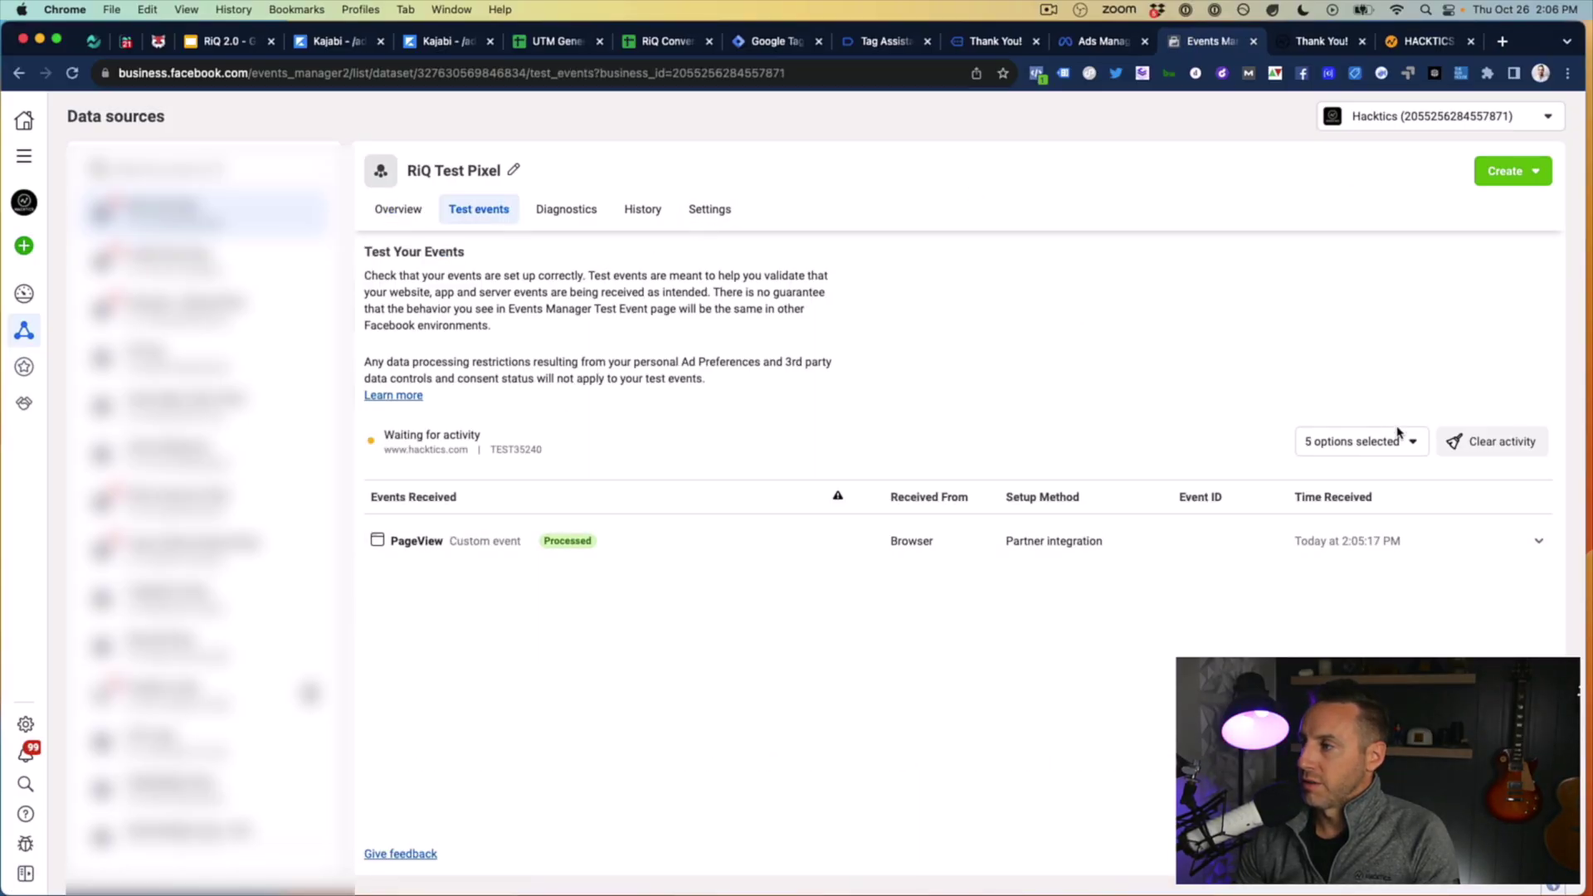
left_click(1491, 441)
left_click(981, 419)
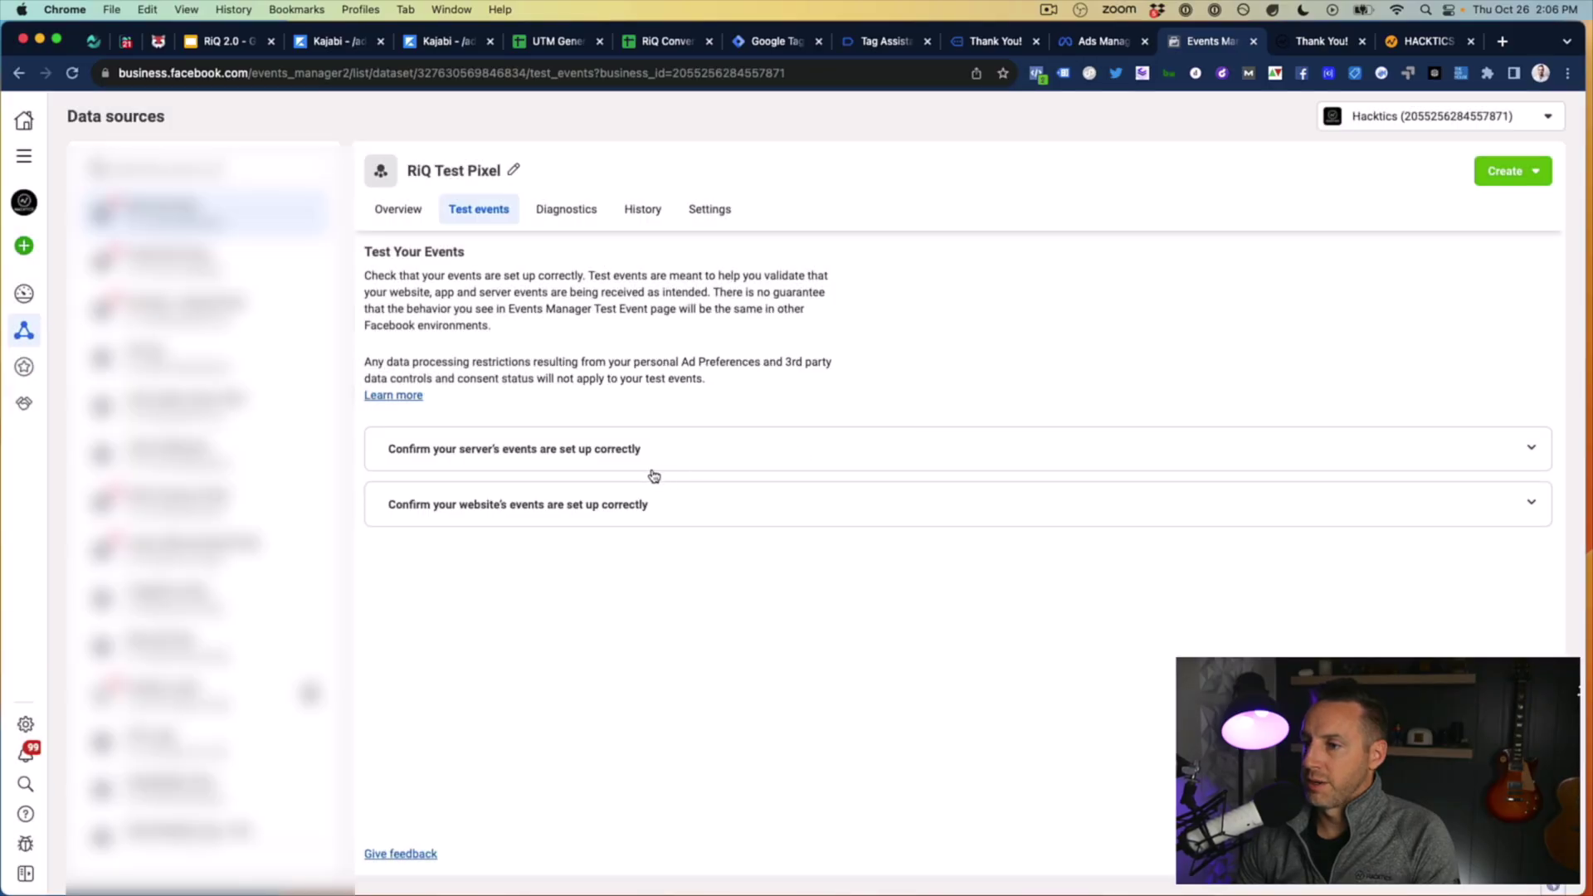
left_click(592, 506)
left_click(528, 689)
key("super+v")
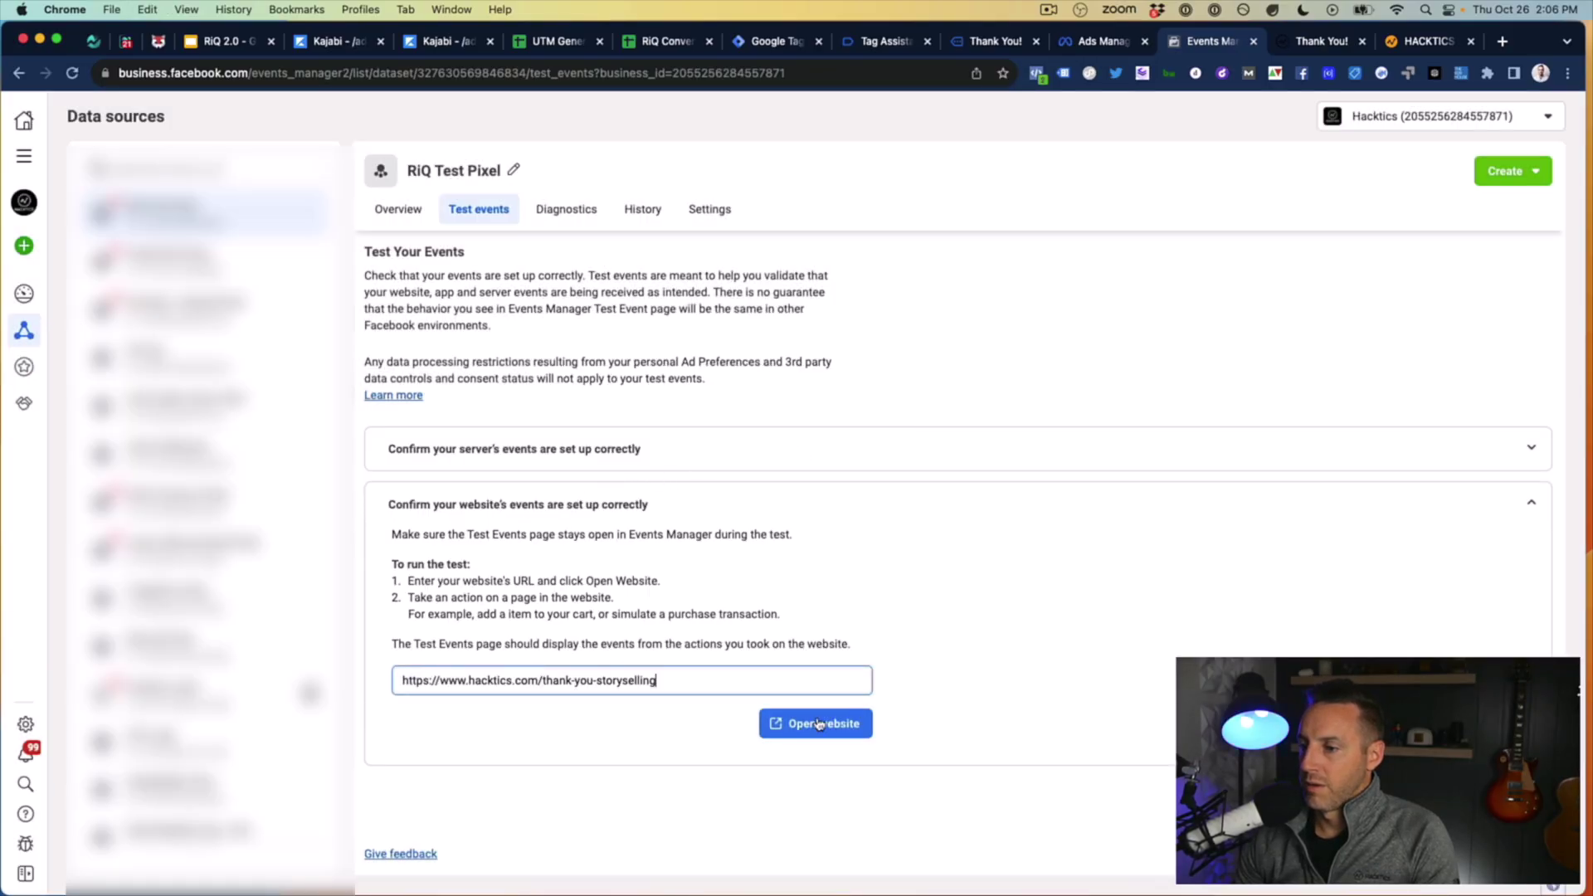
left_click(815, 724)
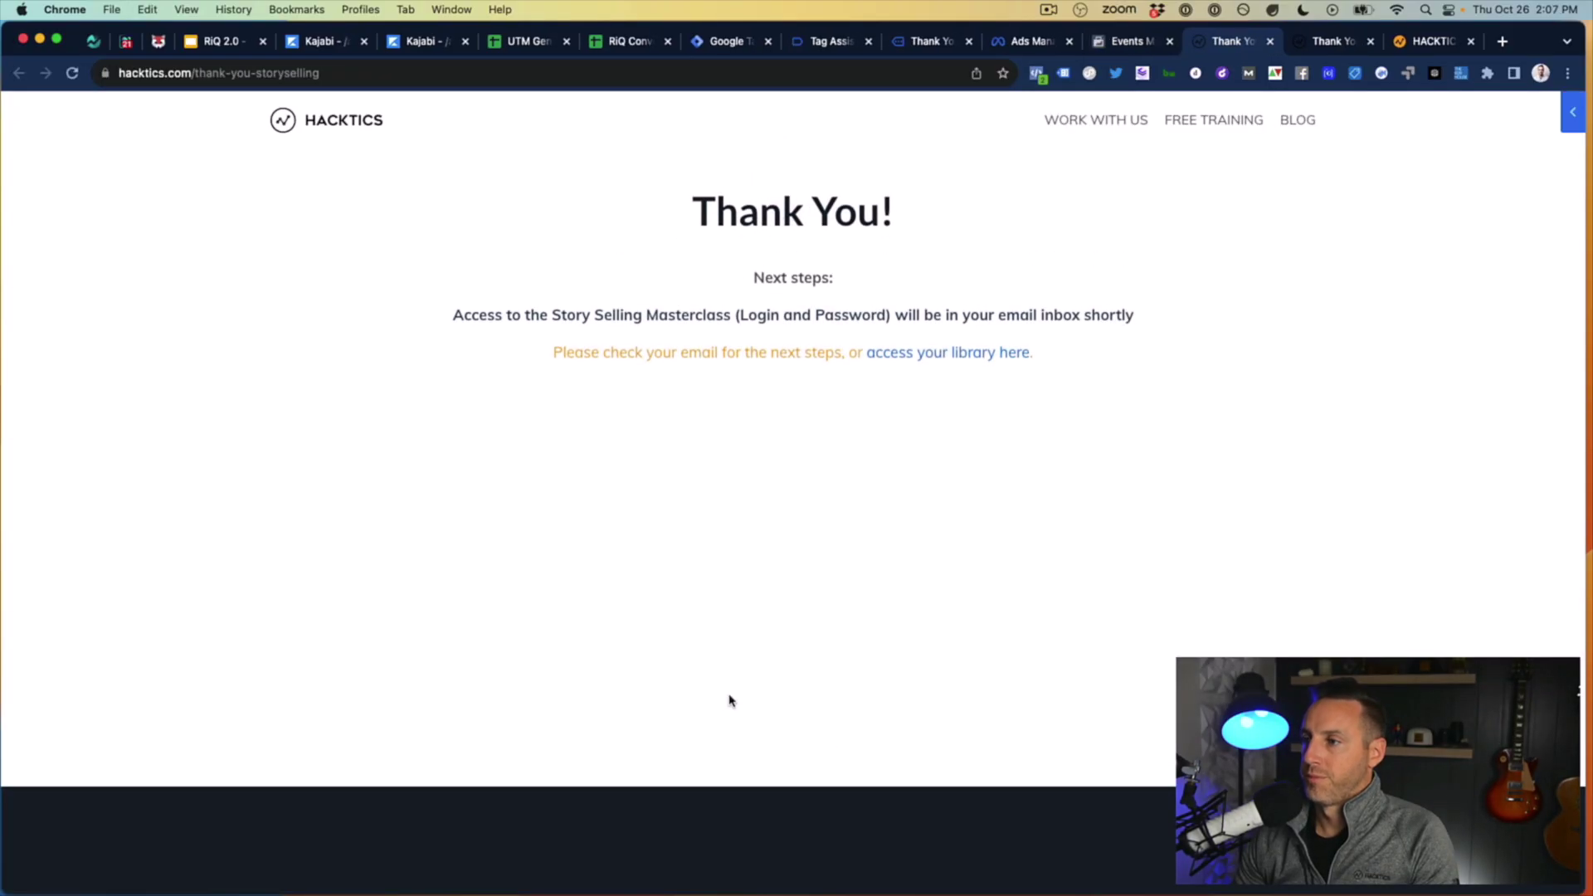
Step: Check RiQ Test Pixel's received test events, and review the event activity and events list in its overview
left_click(1130, 42)
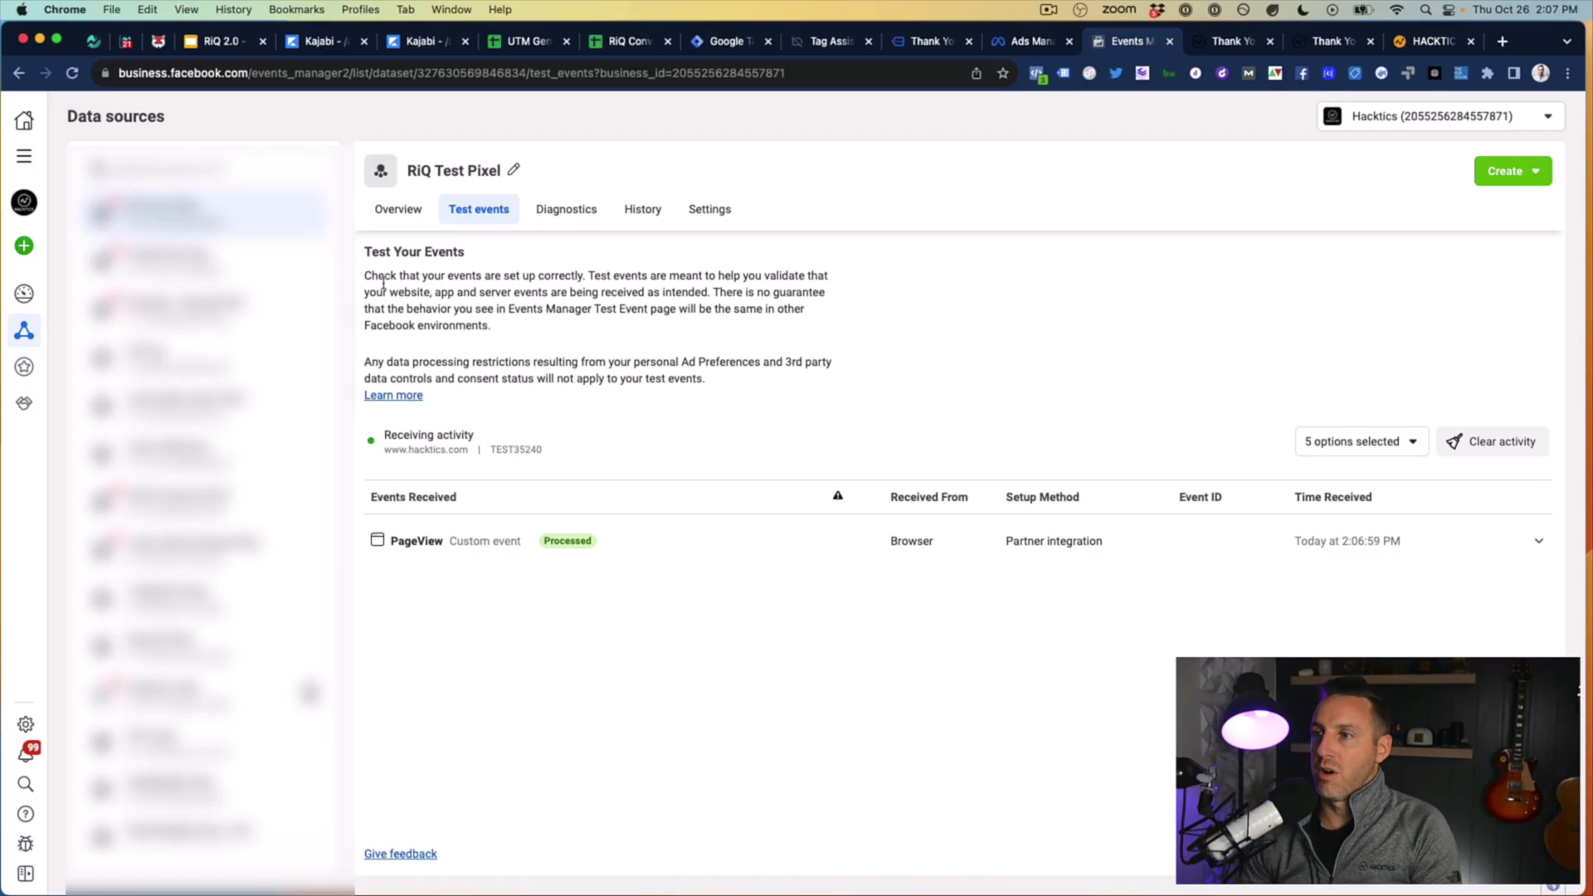
left_click(409, 213)
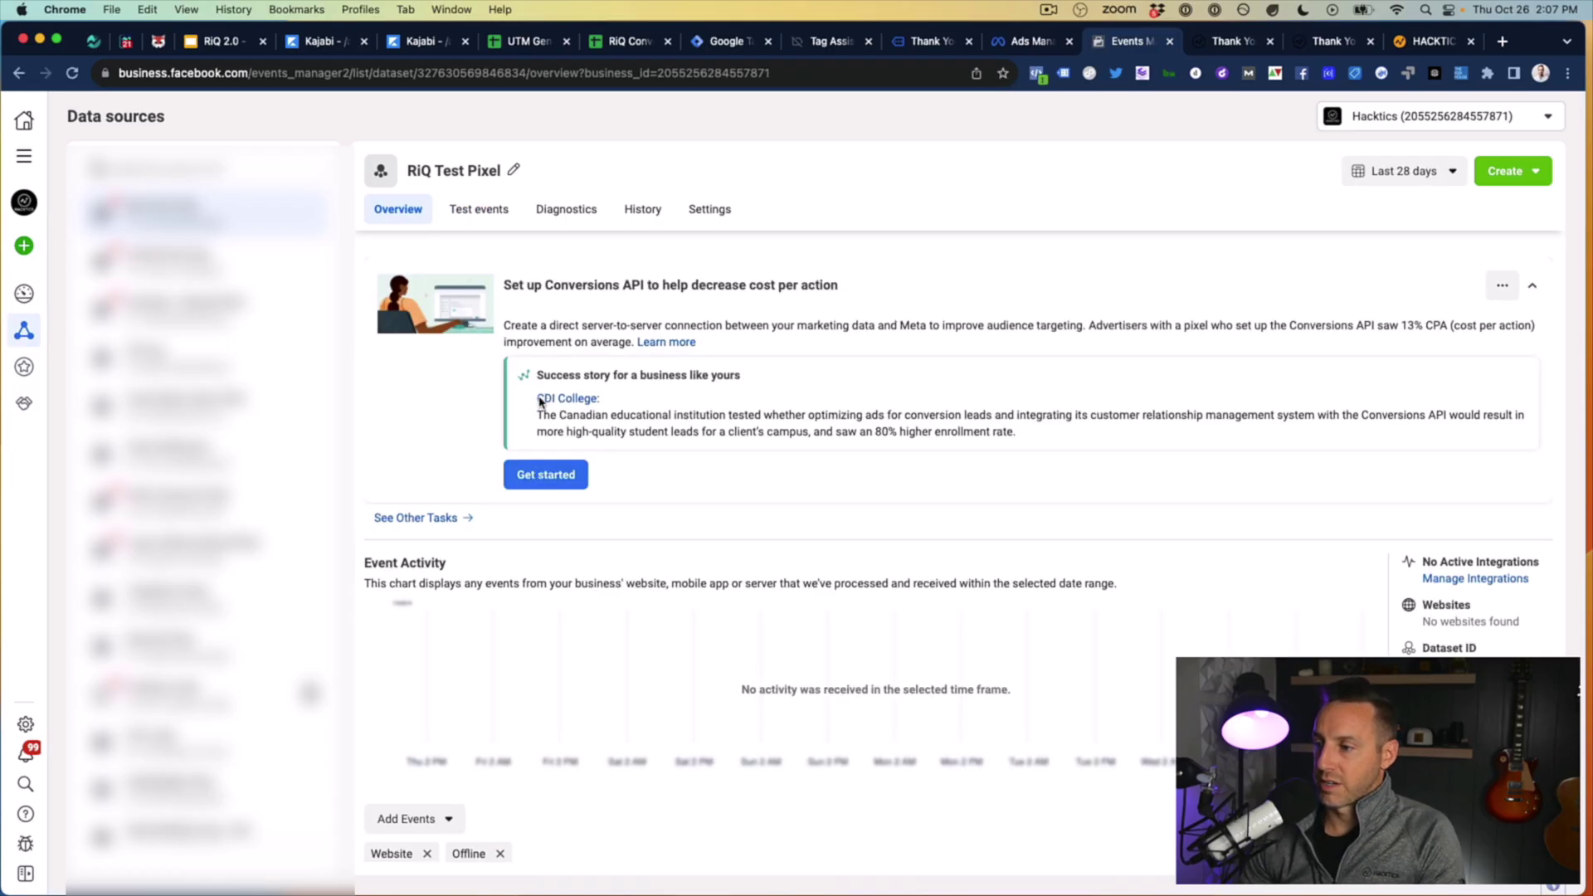
scroll(1044, 668, "down", 5)
scroll(1042, 664, "up", 4)
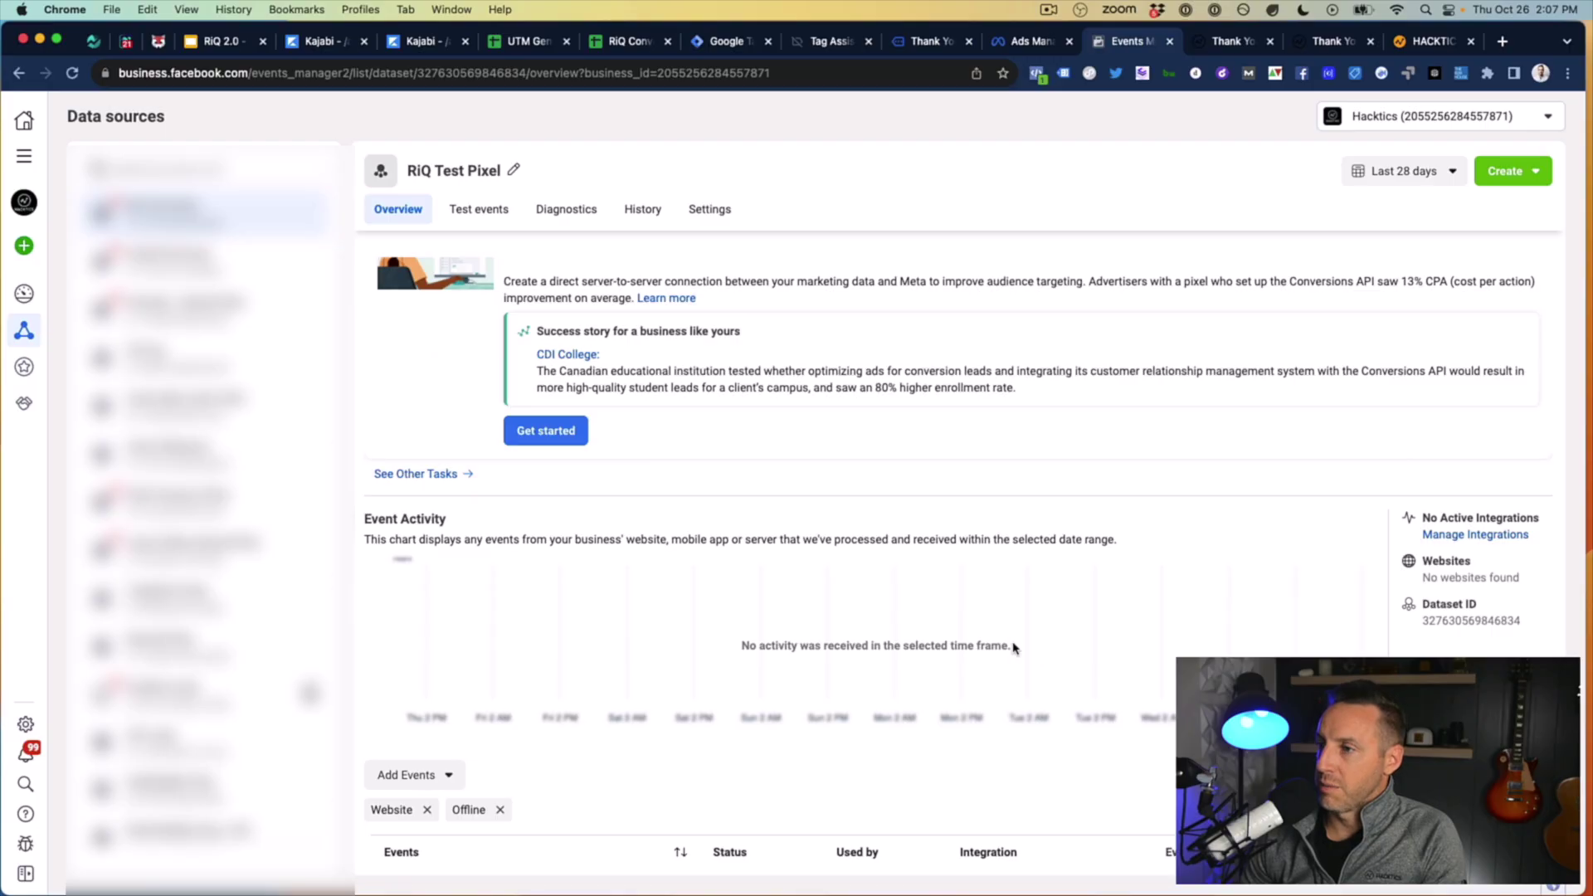
scroll(794, 574, "down", 3)
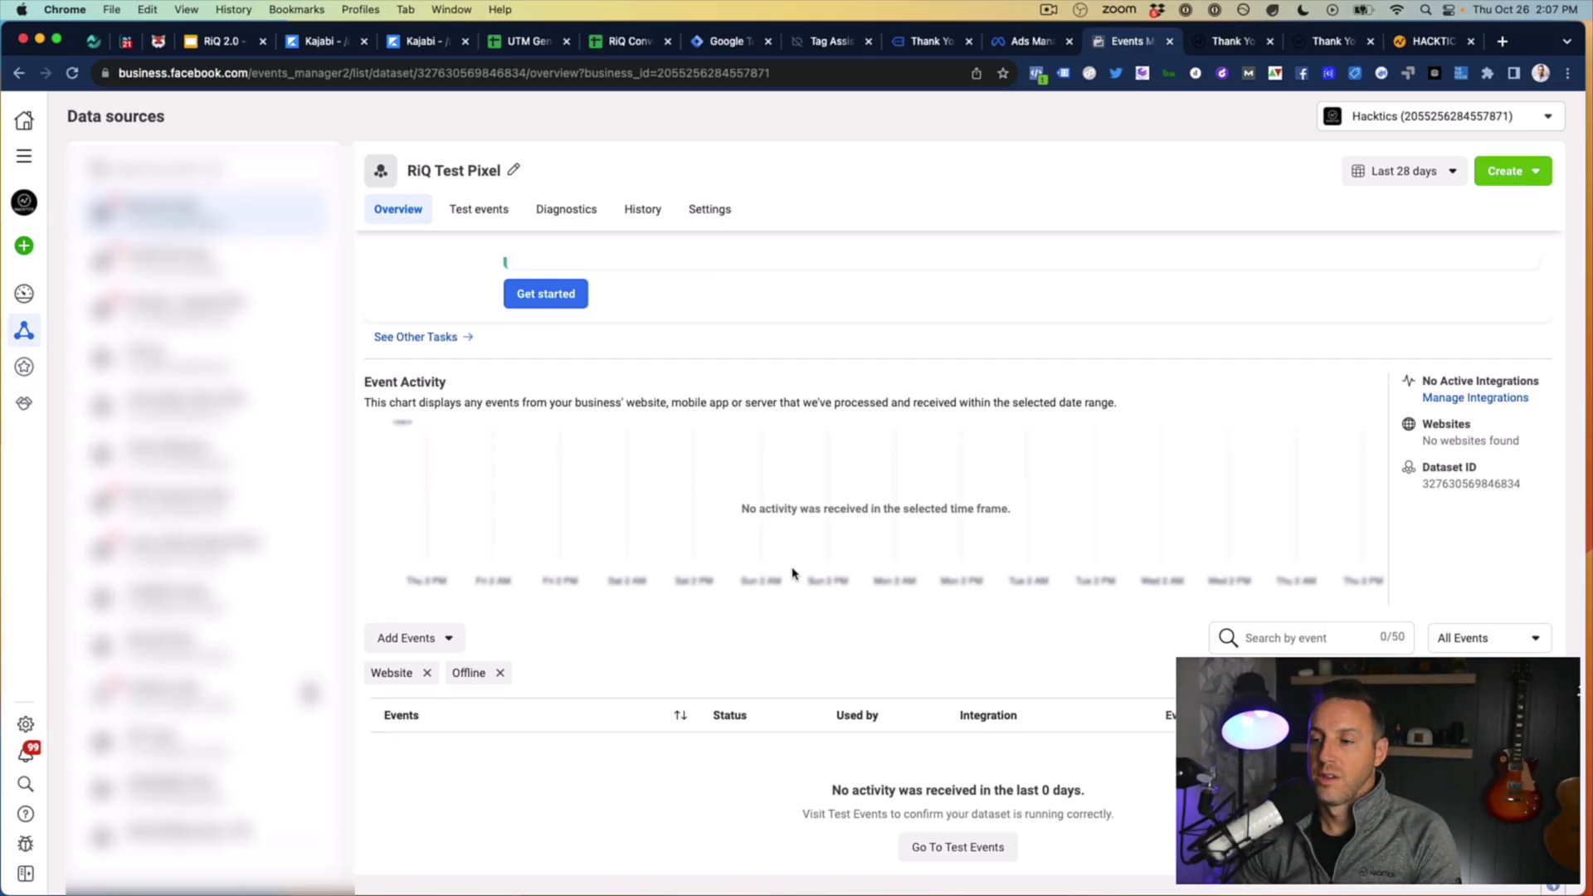
Step: Review the Events Manager and Audience Manager checklist on slide 47 of the RiQ 2.0 presentation
left_click(215, 40)
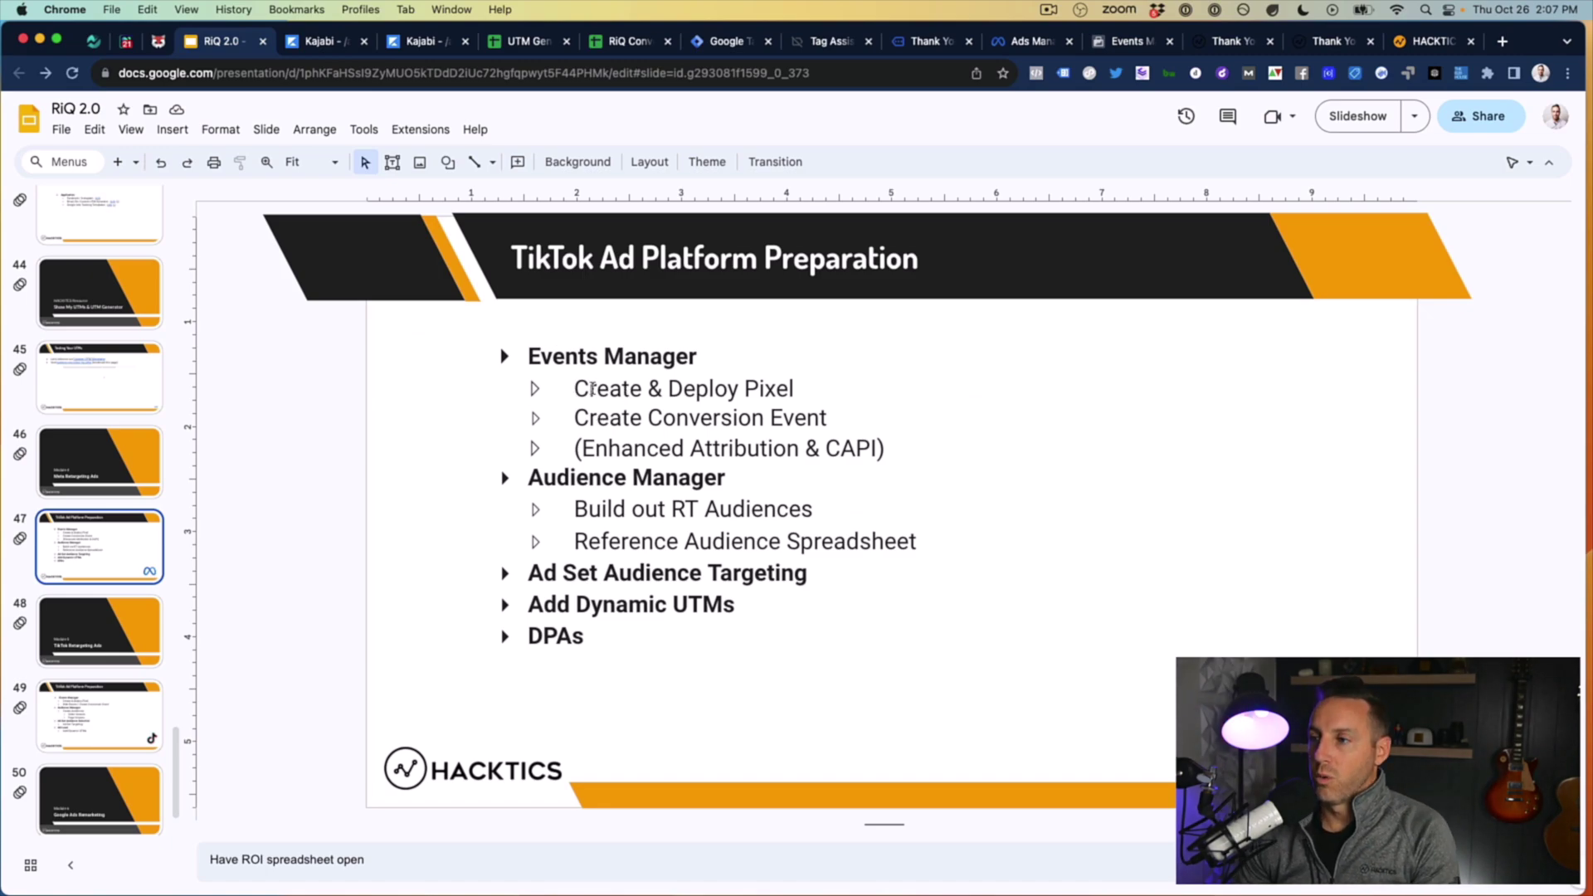
triple_click(593, 388)
left_click_drag(574, 418, 848, 420)
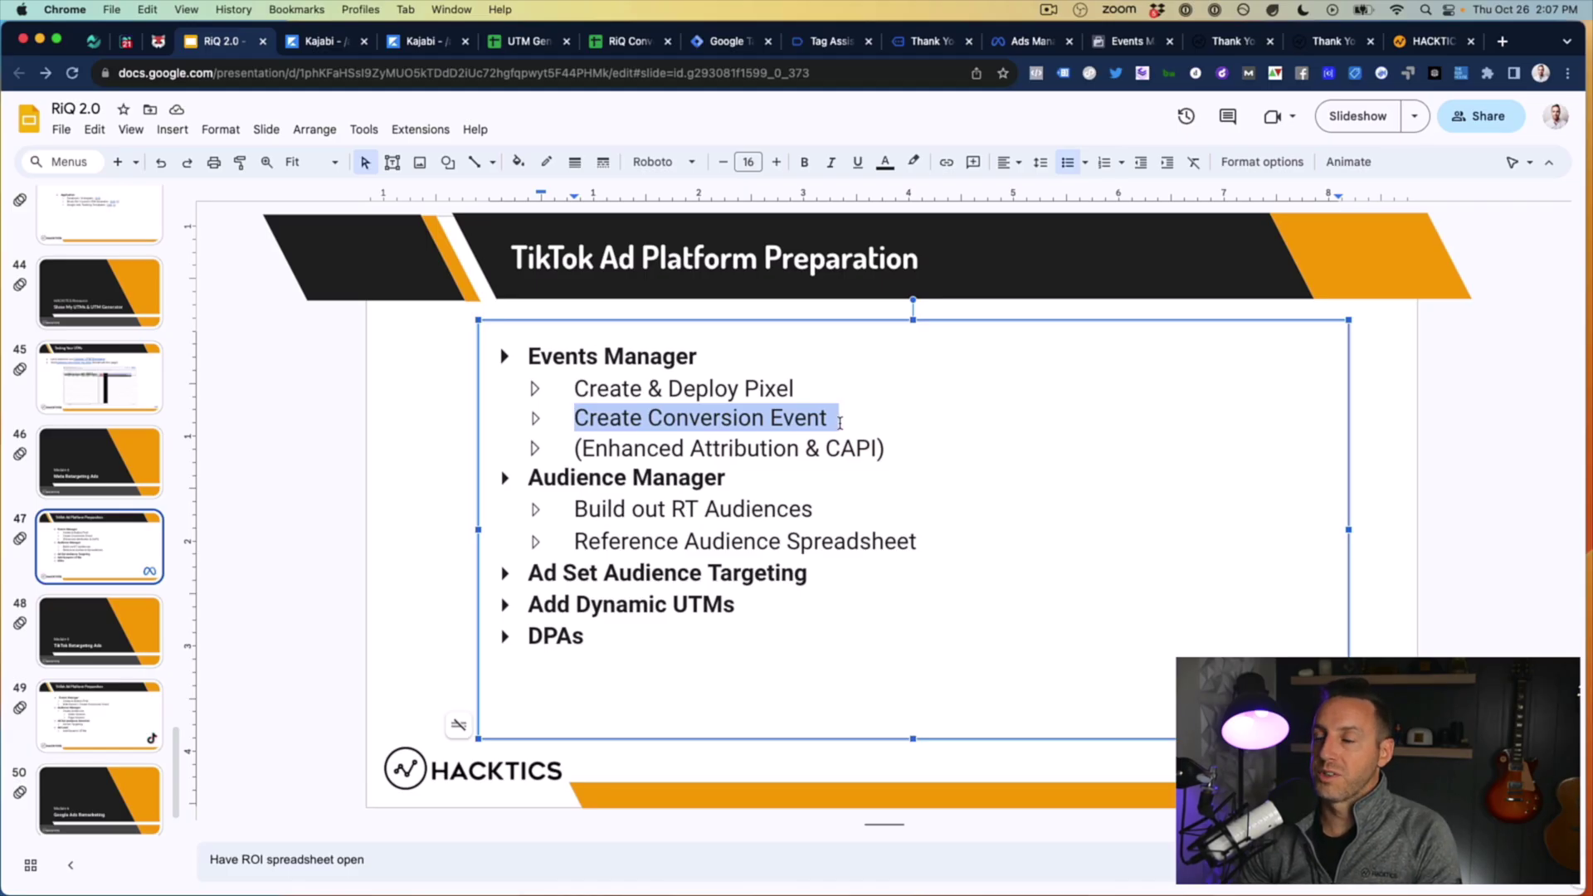
left_click_drag(582, 449, 892, 452)
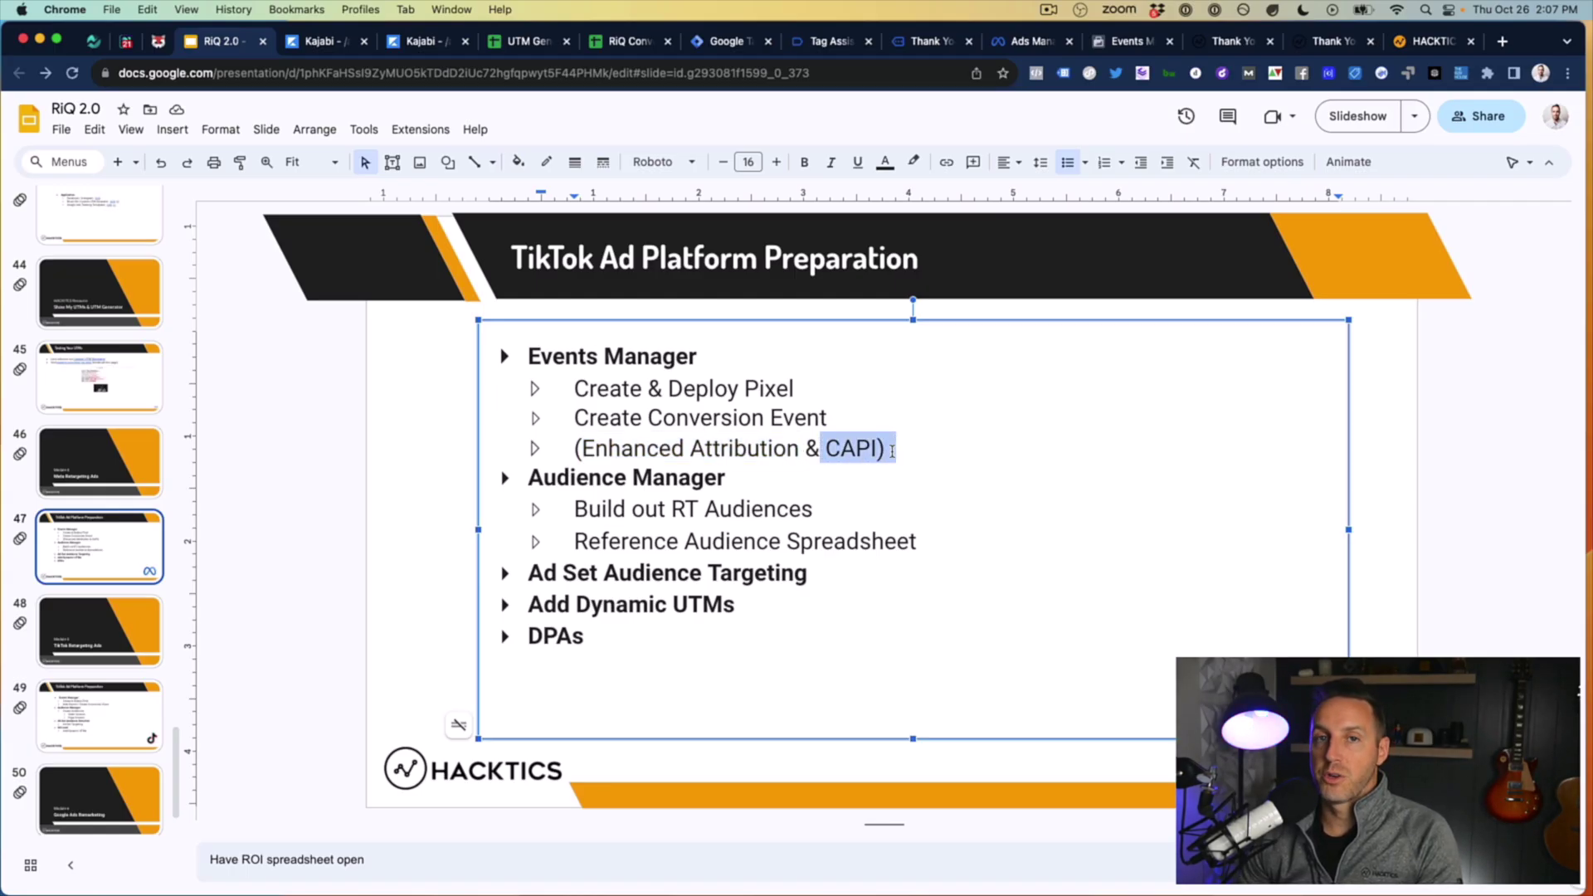
left_click(823, 462)
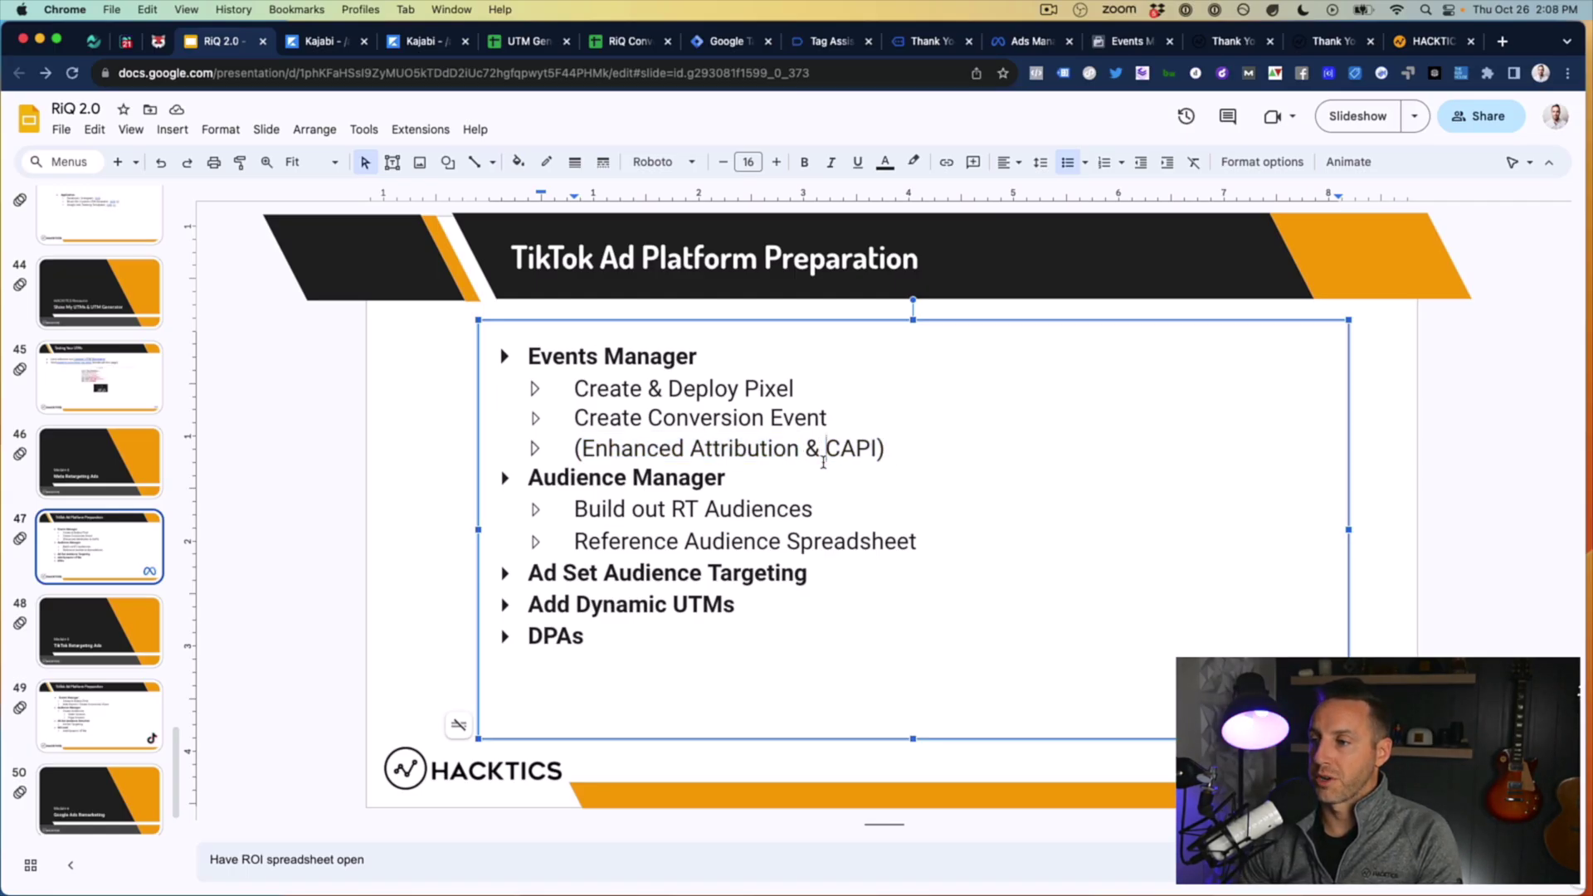
left_click_drag(570, 509, 820, 512)
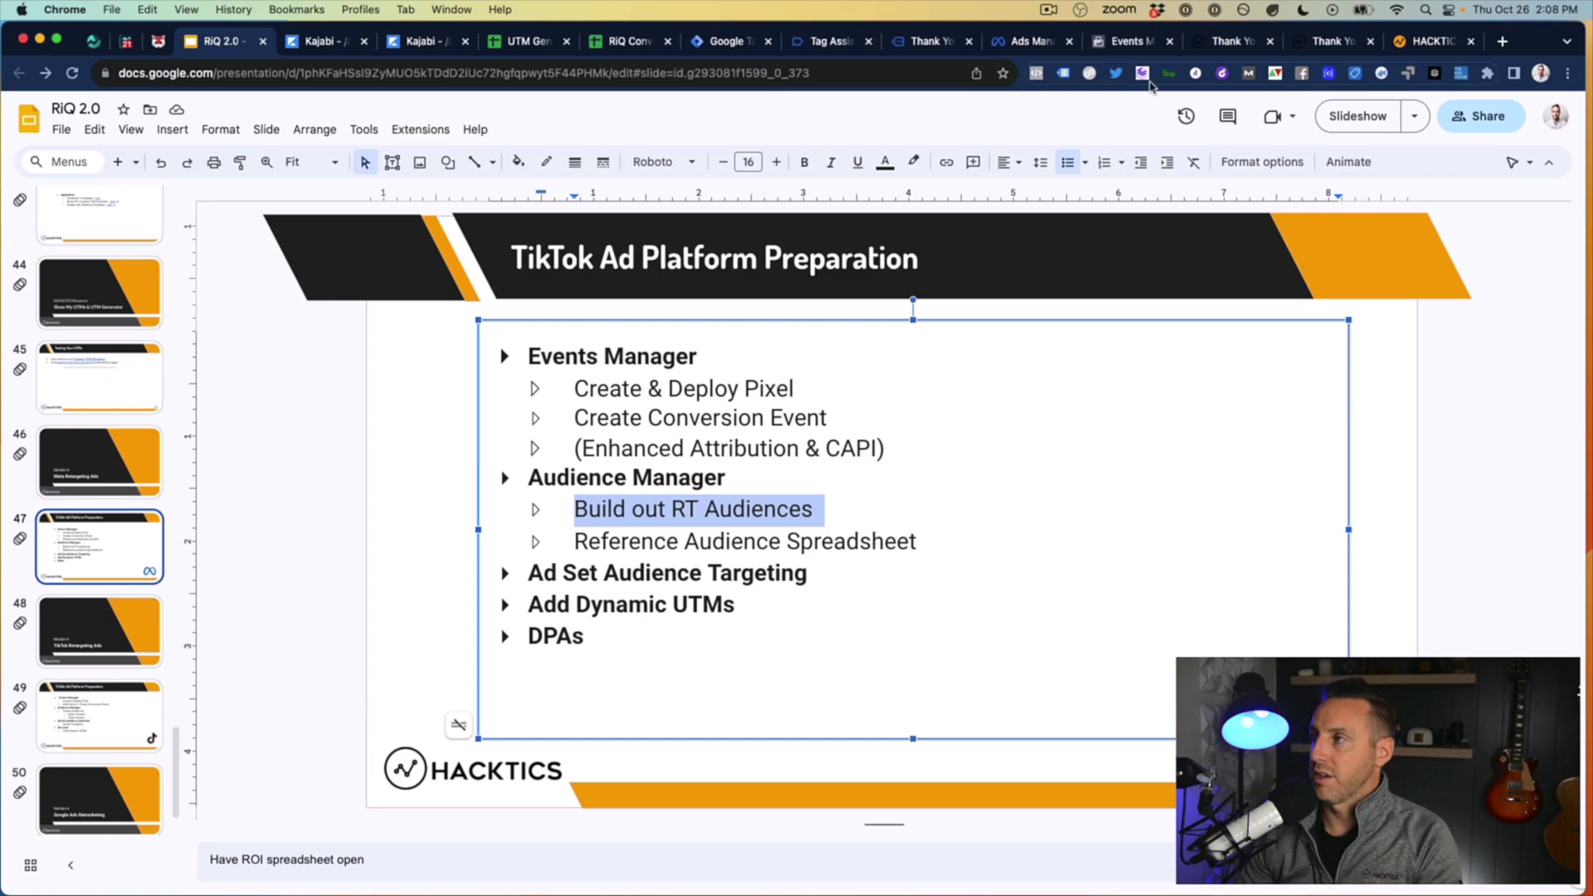
Step: Dismiss the new campaign setup in Ads Manager and open the Audiences page
left_click(1131, 45)
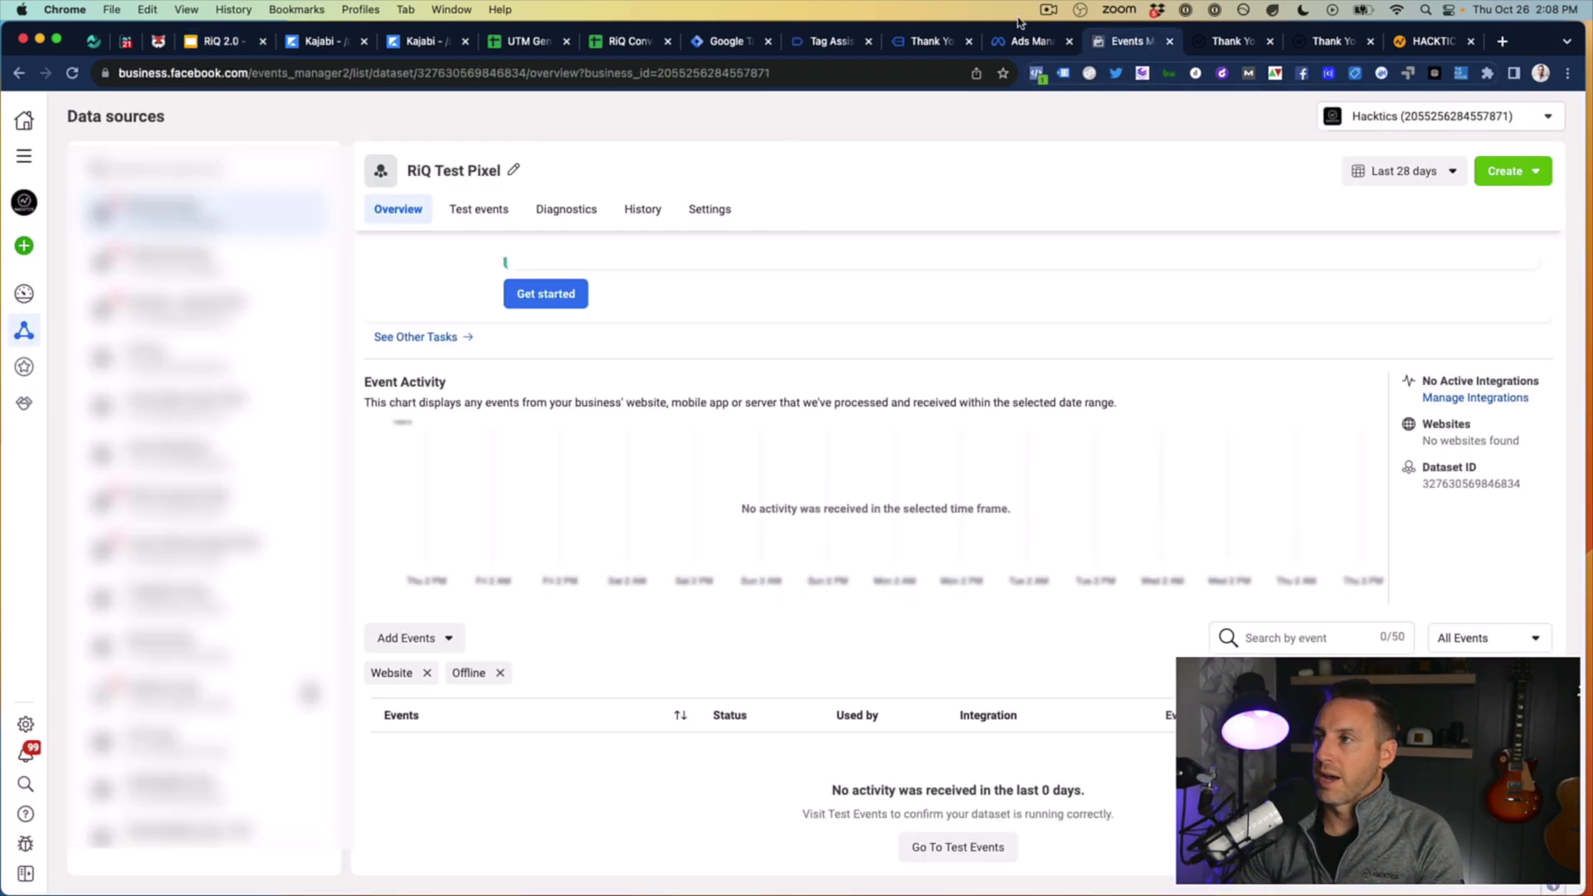
left_click(1037, 41)
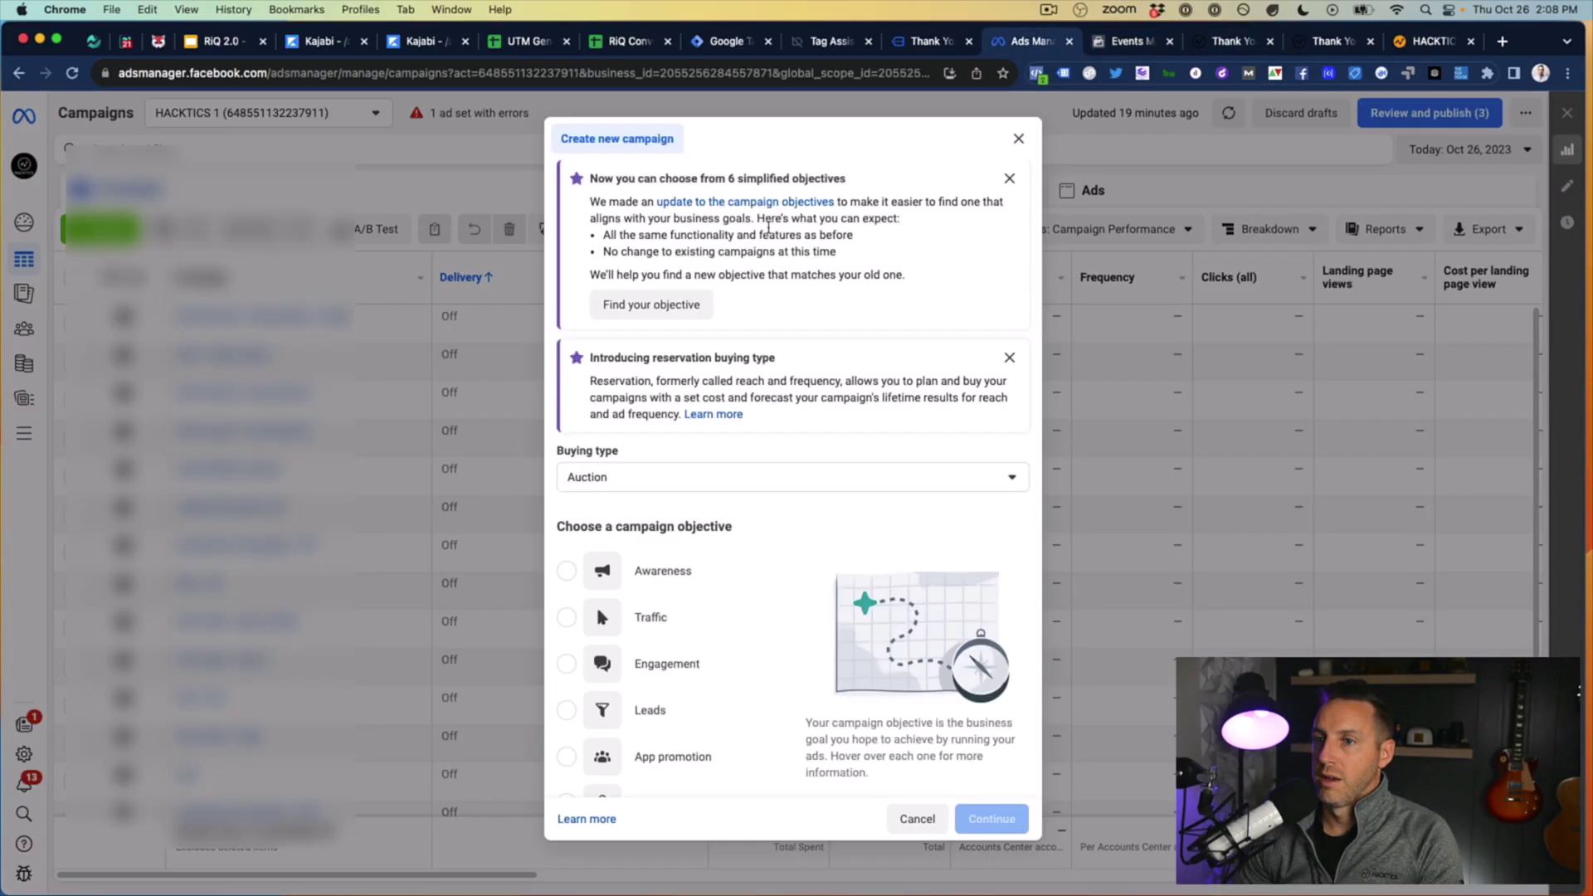
left_click(1009, 138)
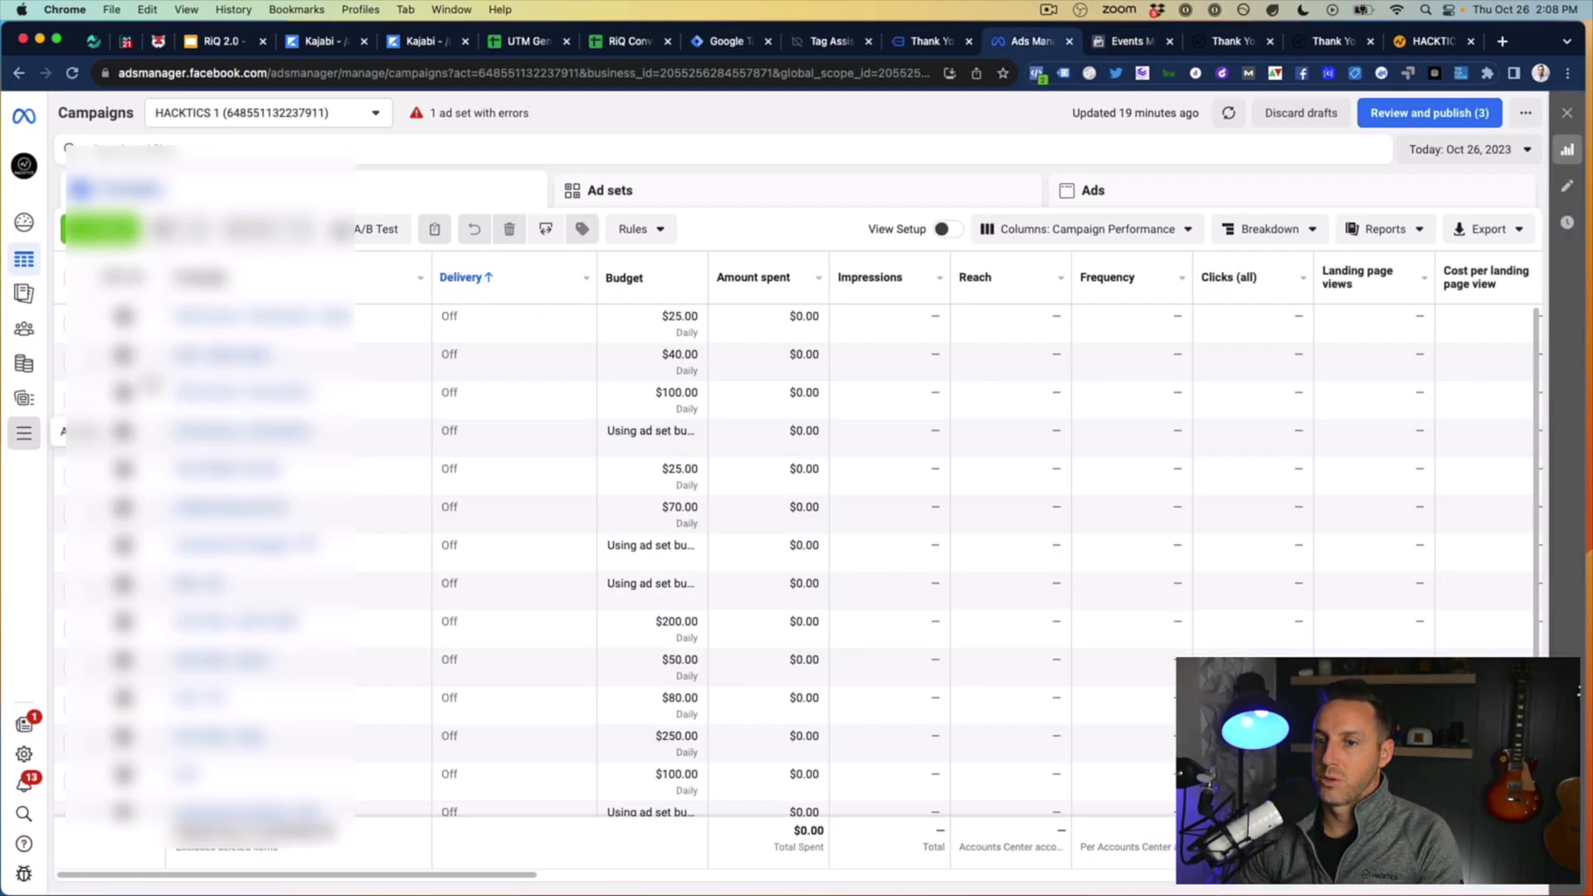
left_click(24, 433)
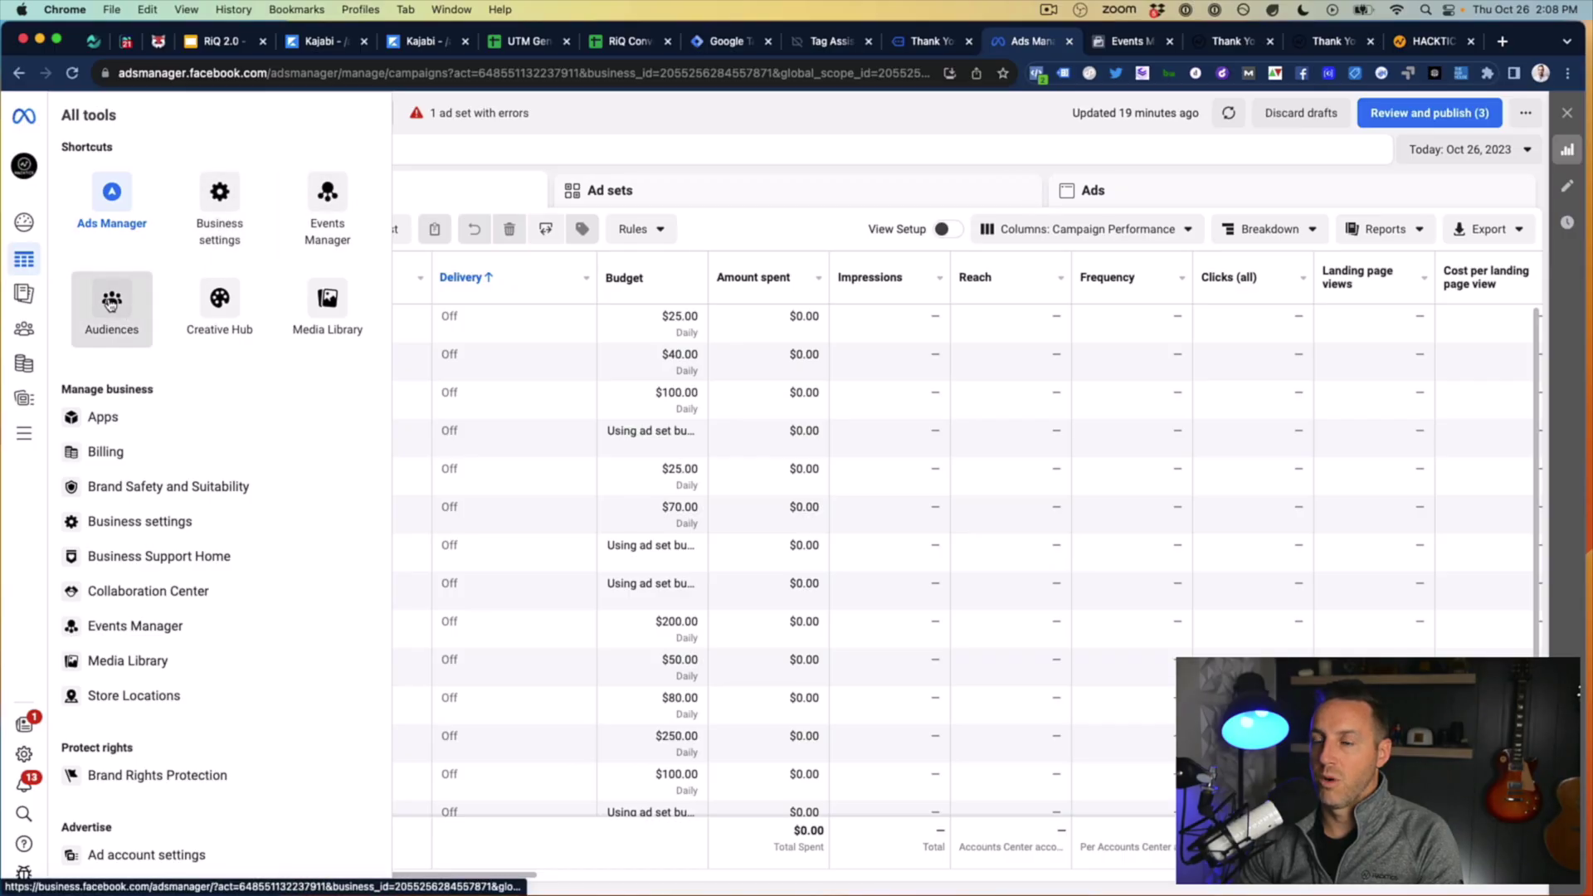
left_click(137, 303)
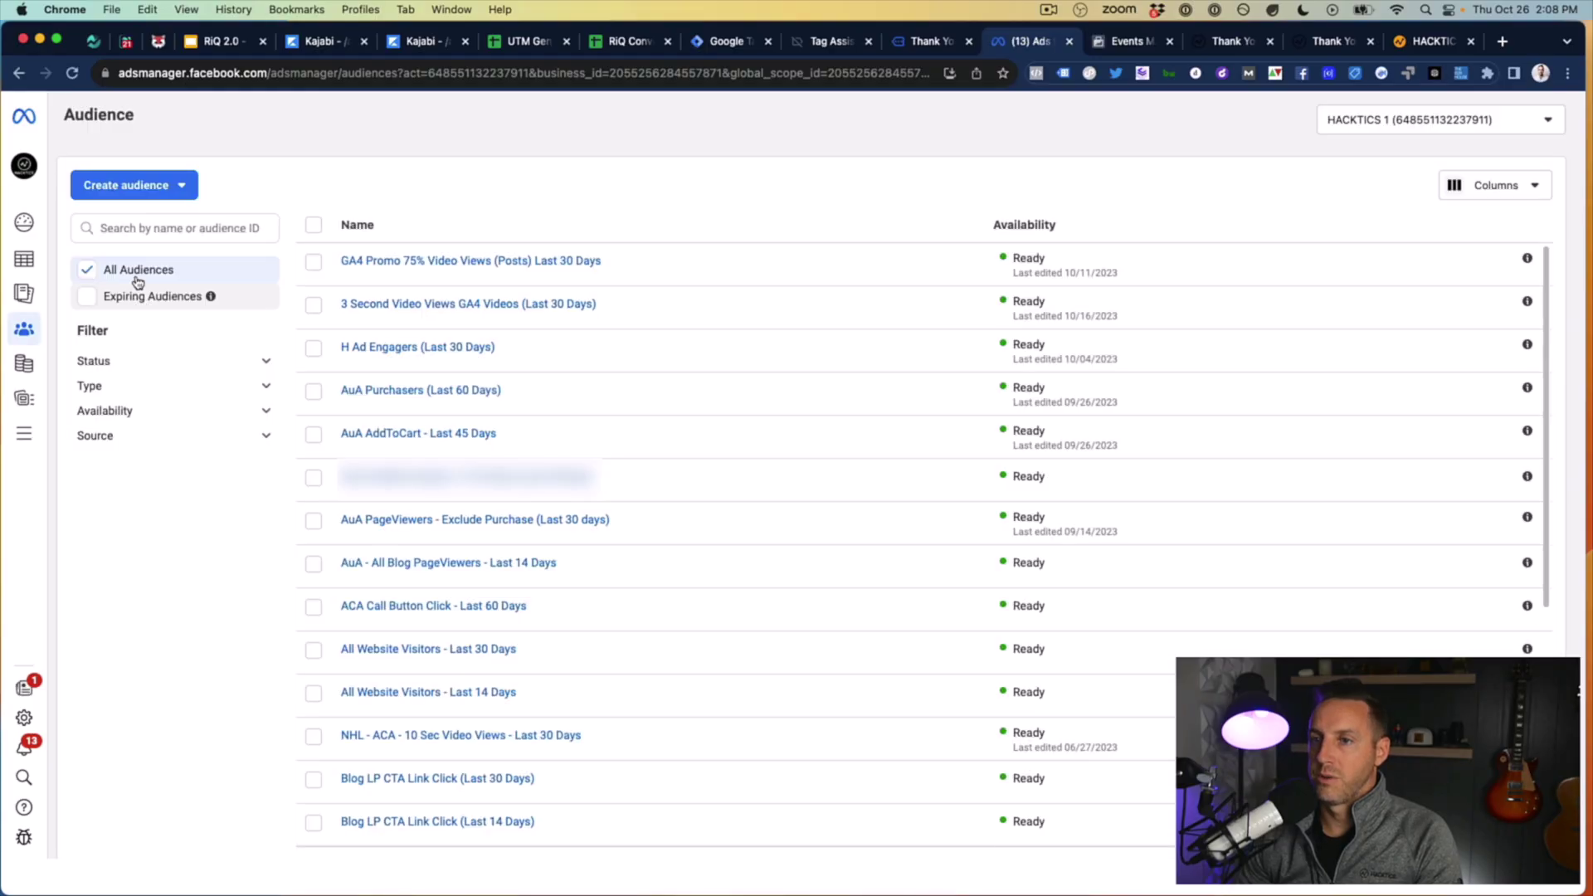
Step: Start a new custom audience with Video as its Meta source
left_click(104, 184)
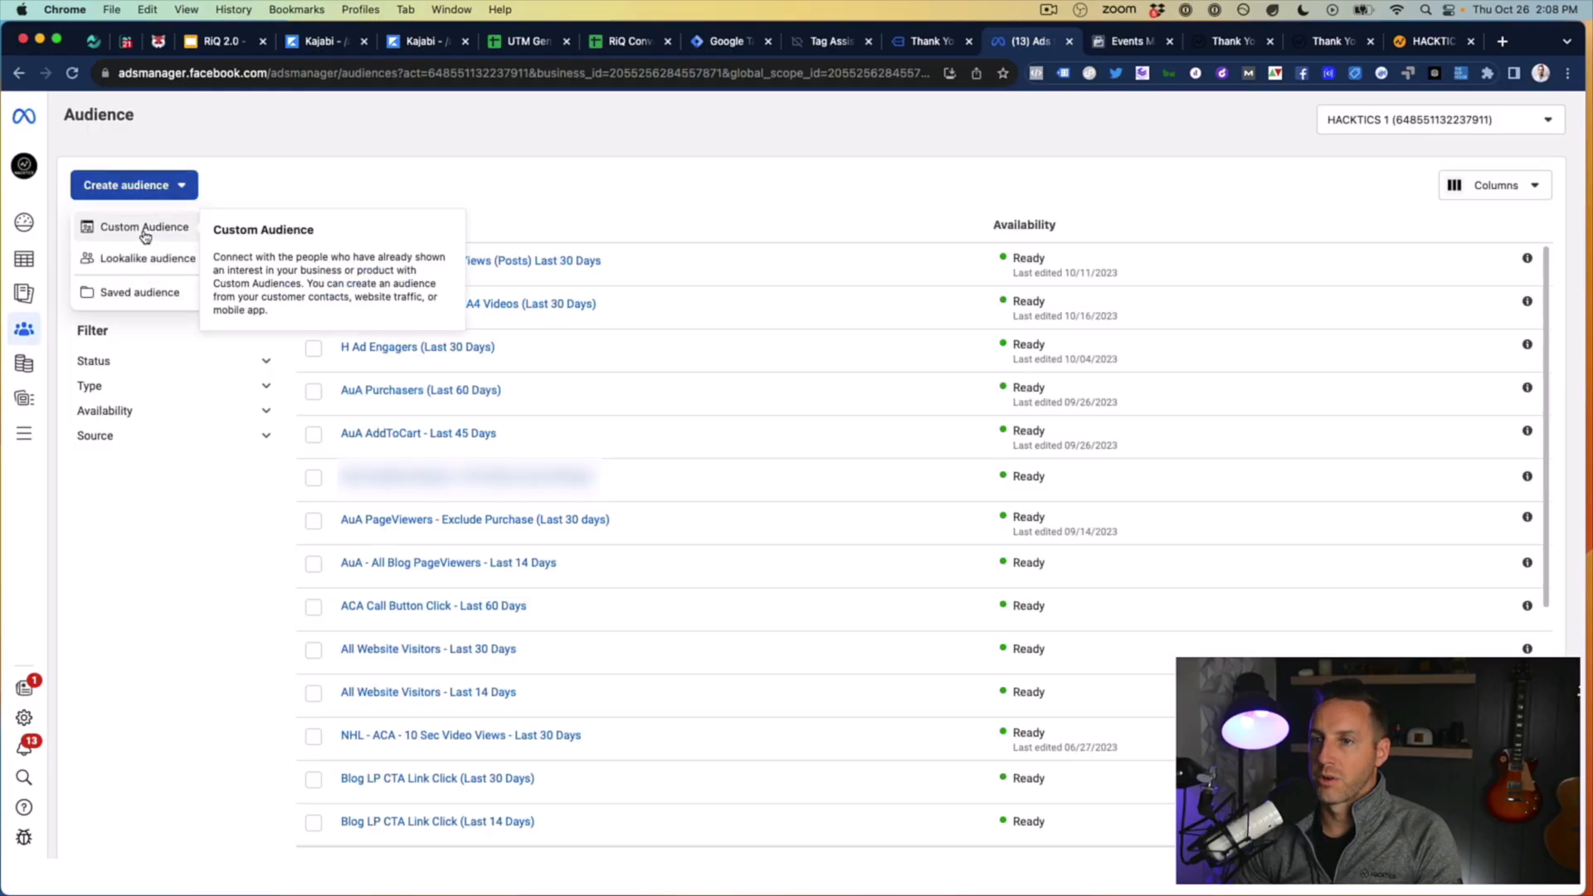
left_click(141, 227)
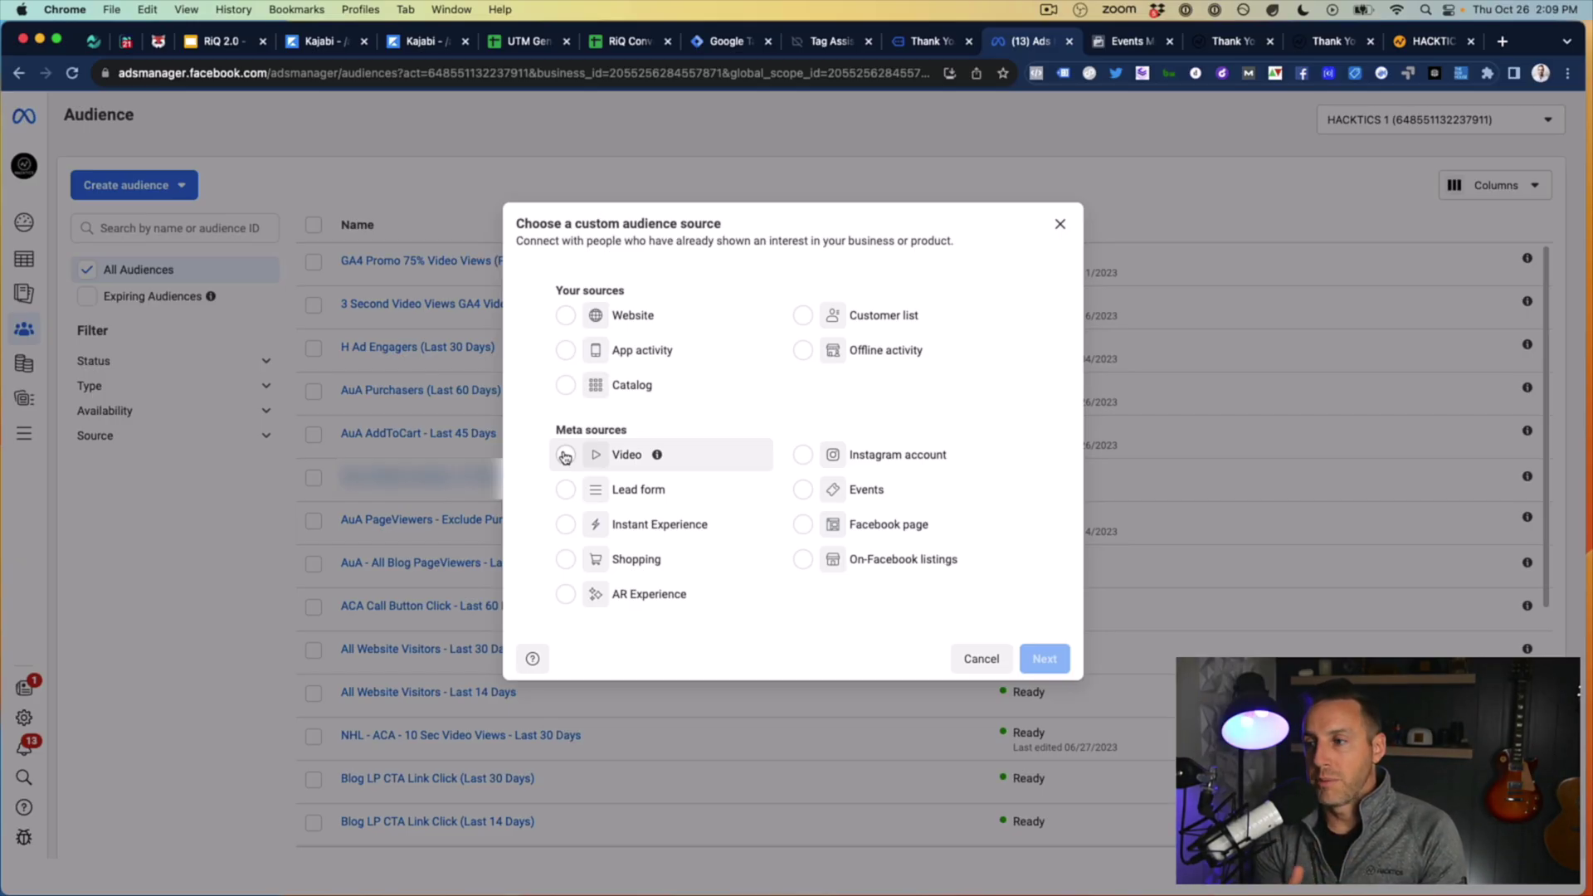
left_click(564, 456)
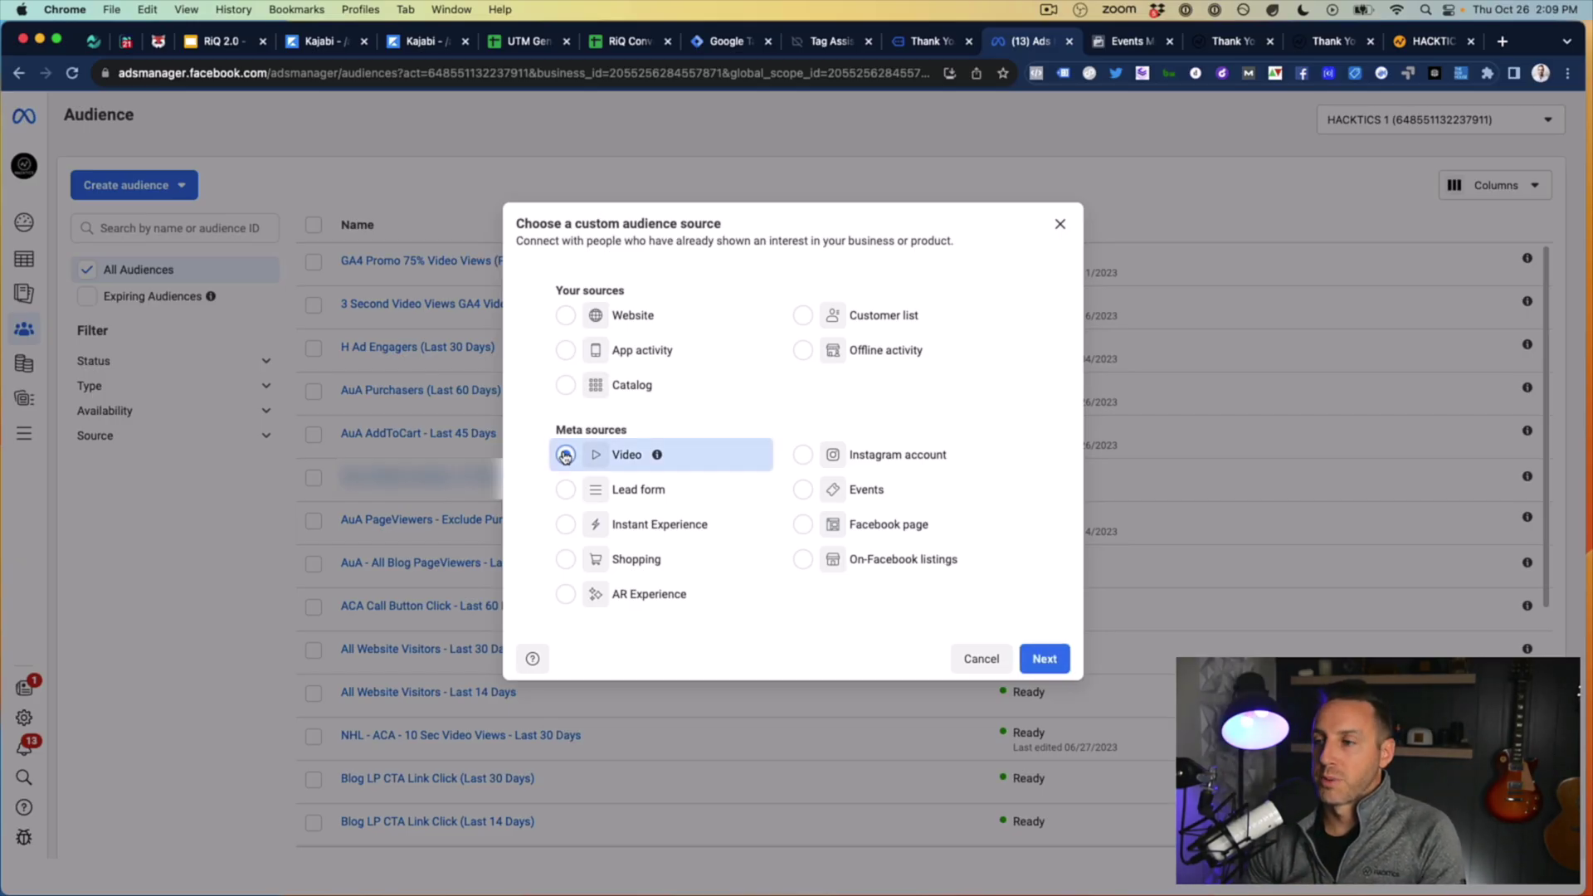
left_click(1041, 656)
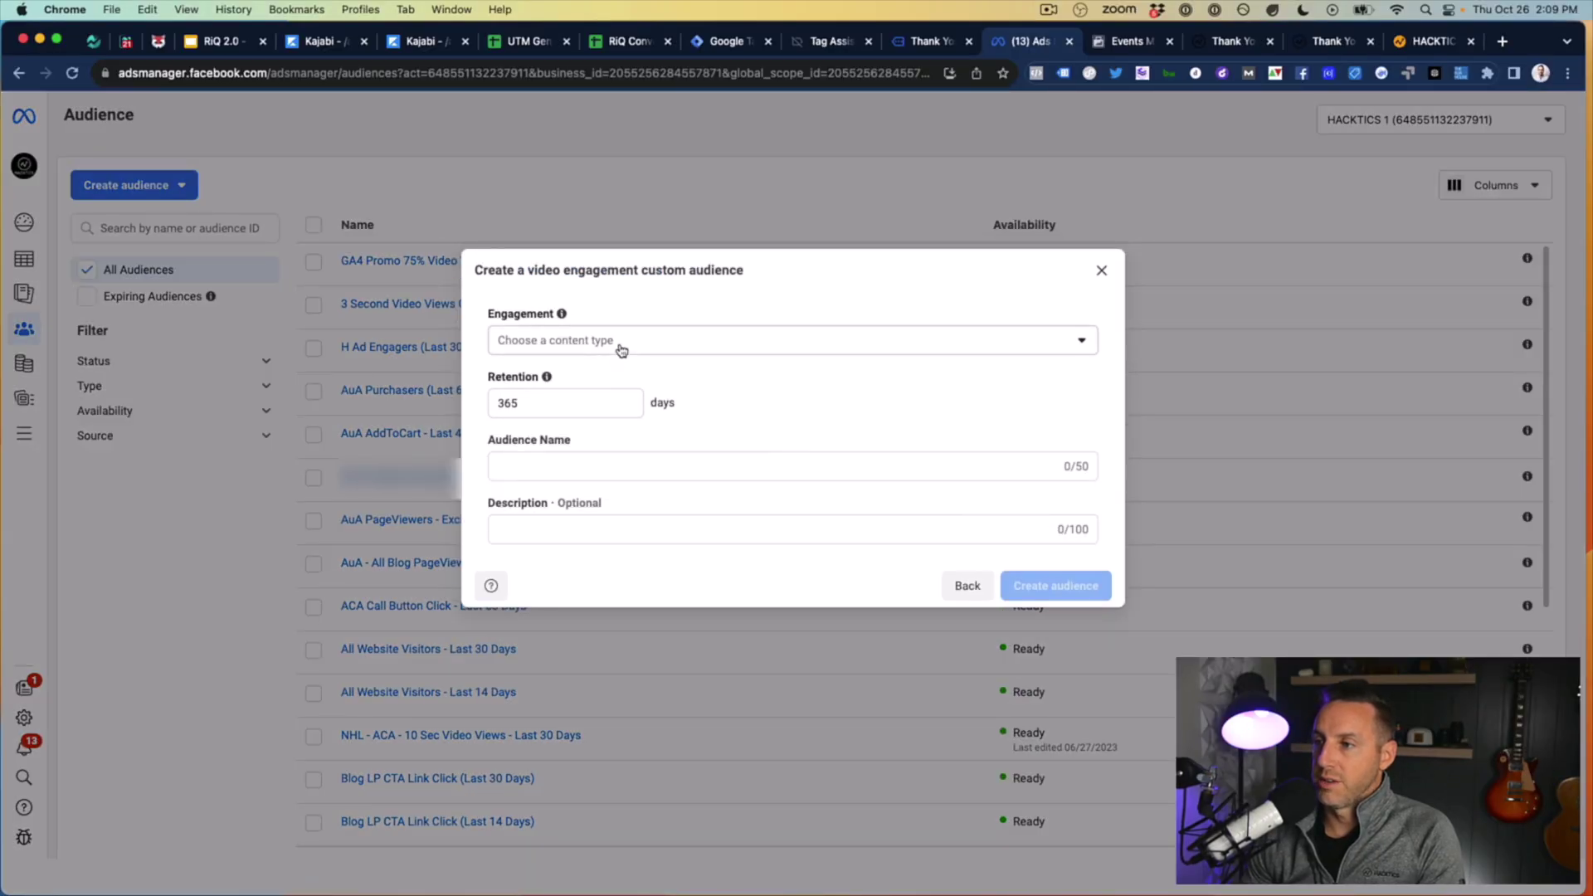
Step: Set the video audience's engagement to people who have watched at 50% of the video, with a retention of 180 days
left_click(620, 350)
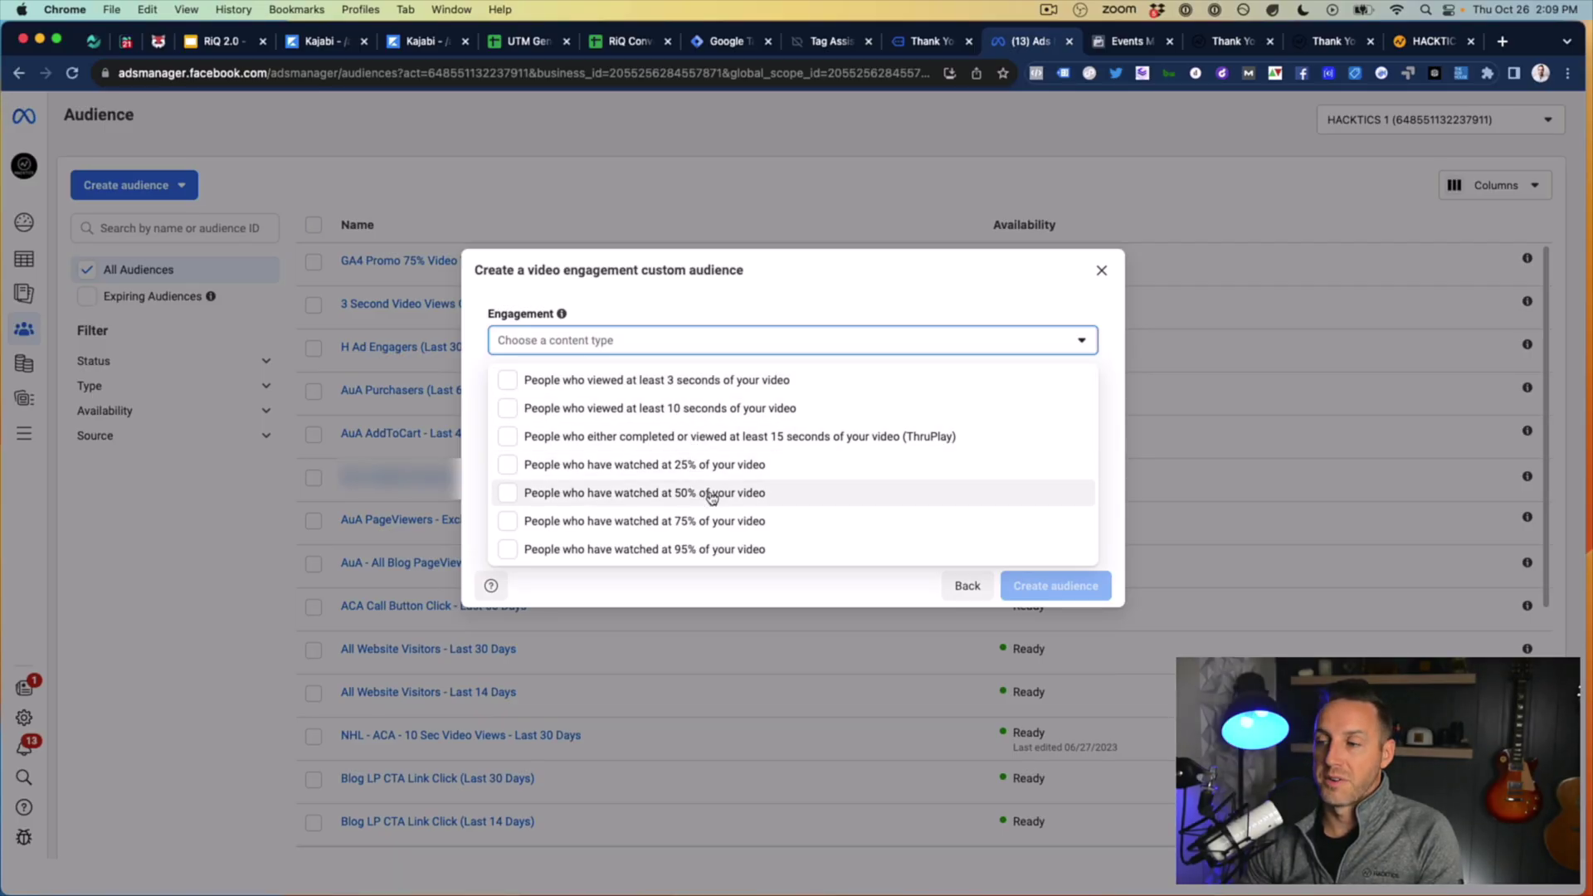
left_click(680, 299)
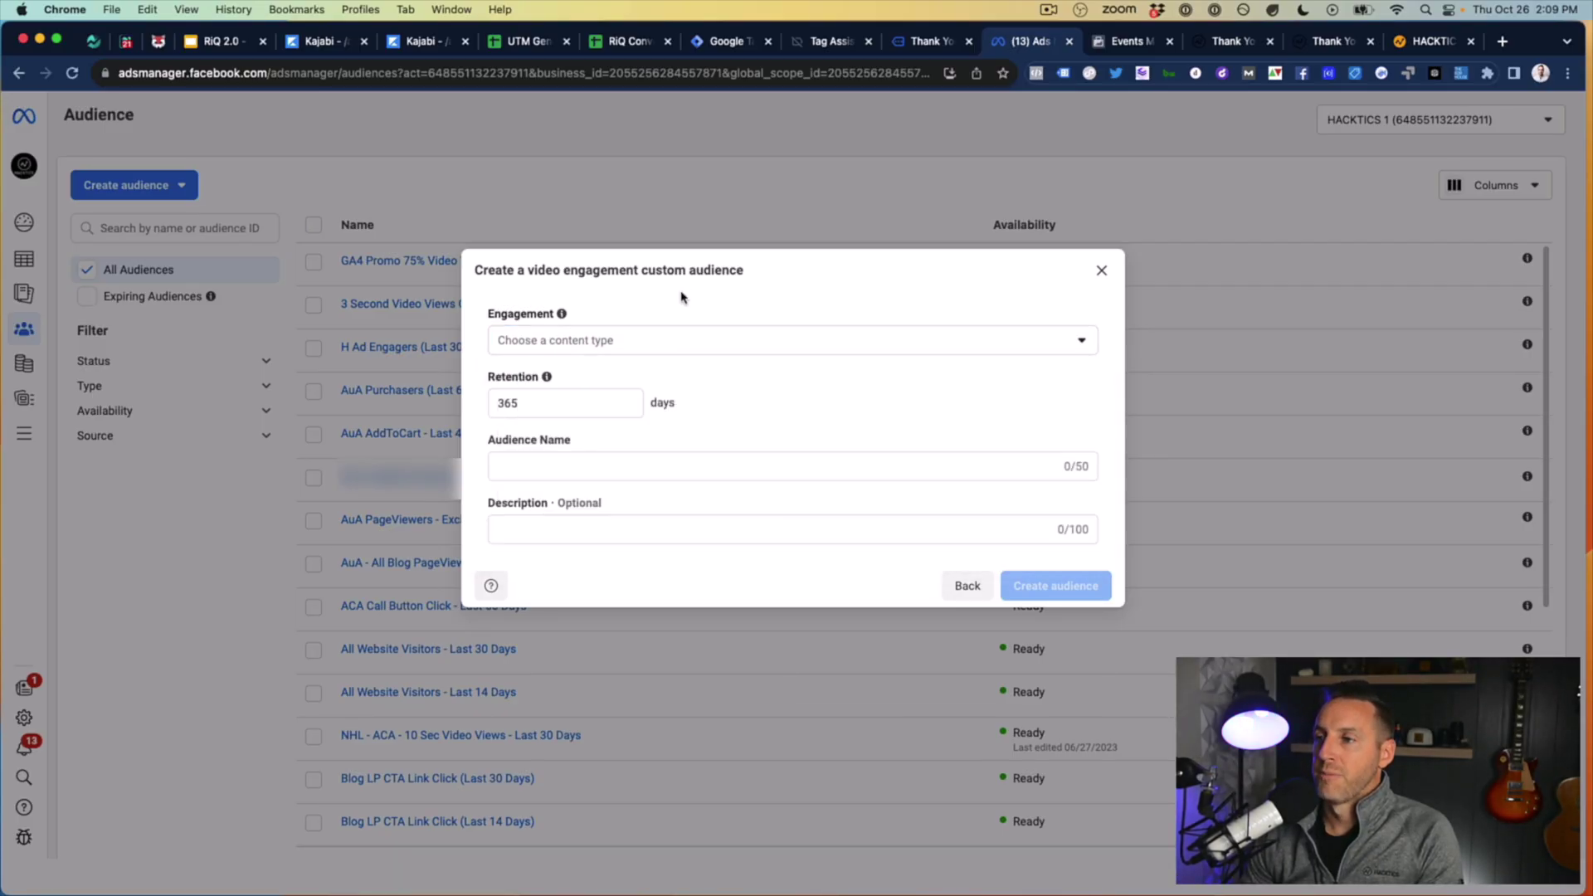
left_click(656, 337)
left_click(646, 492)
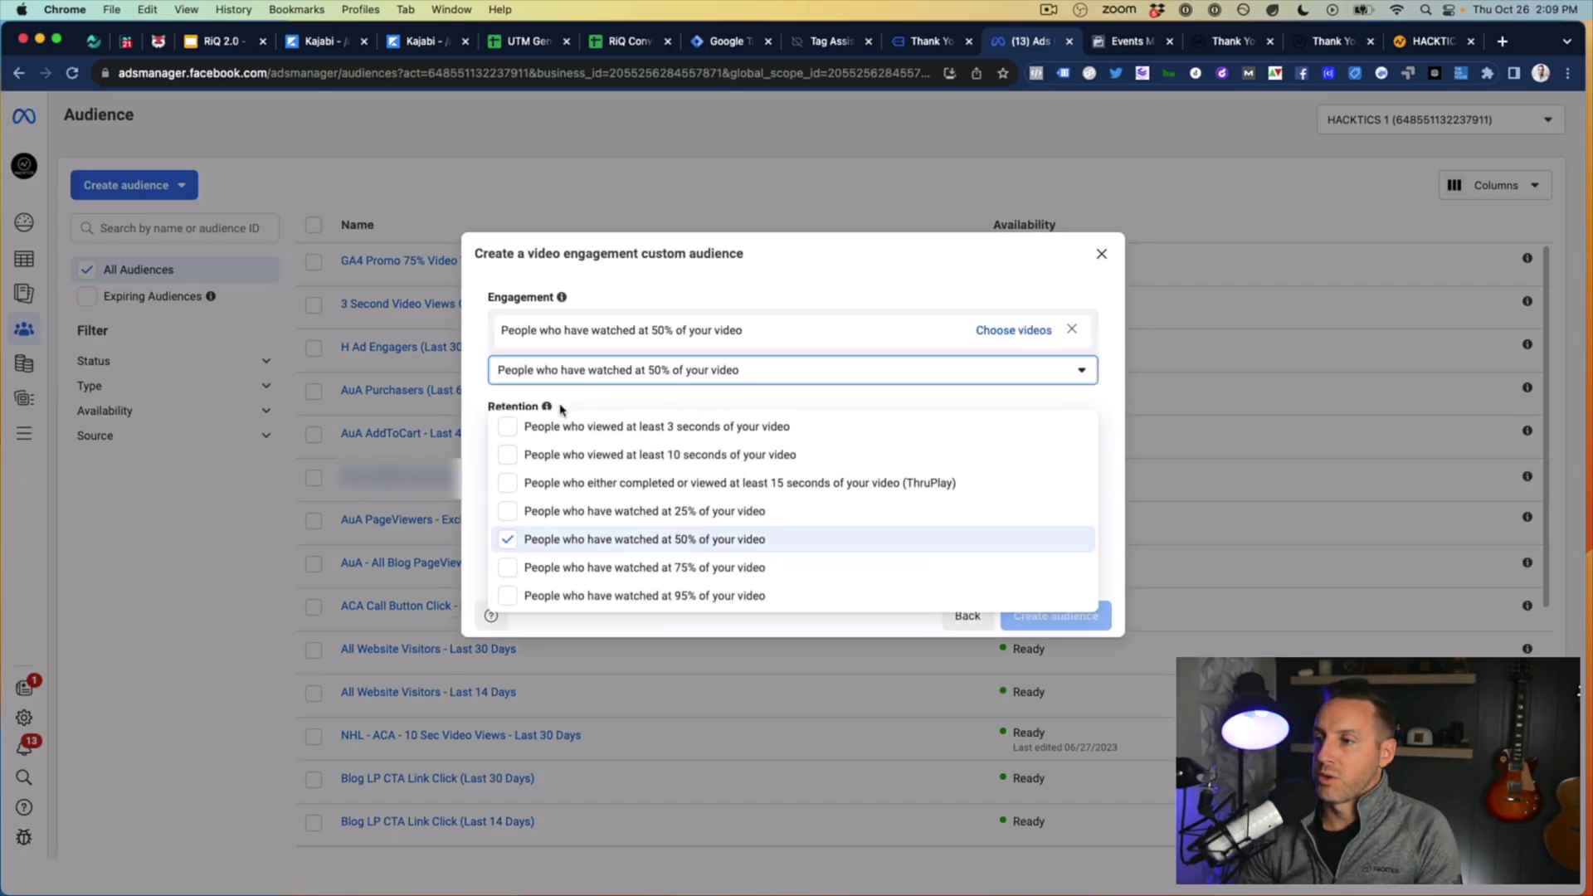
left_click(564, 408)
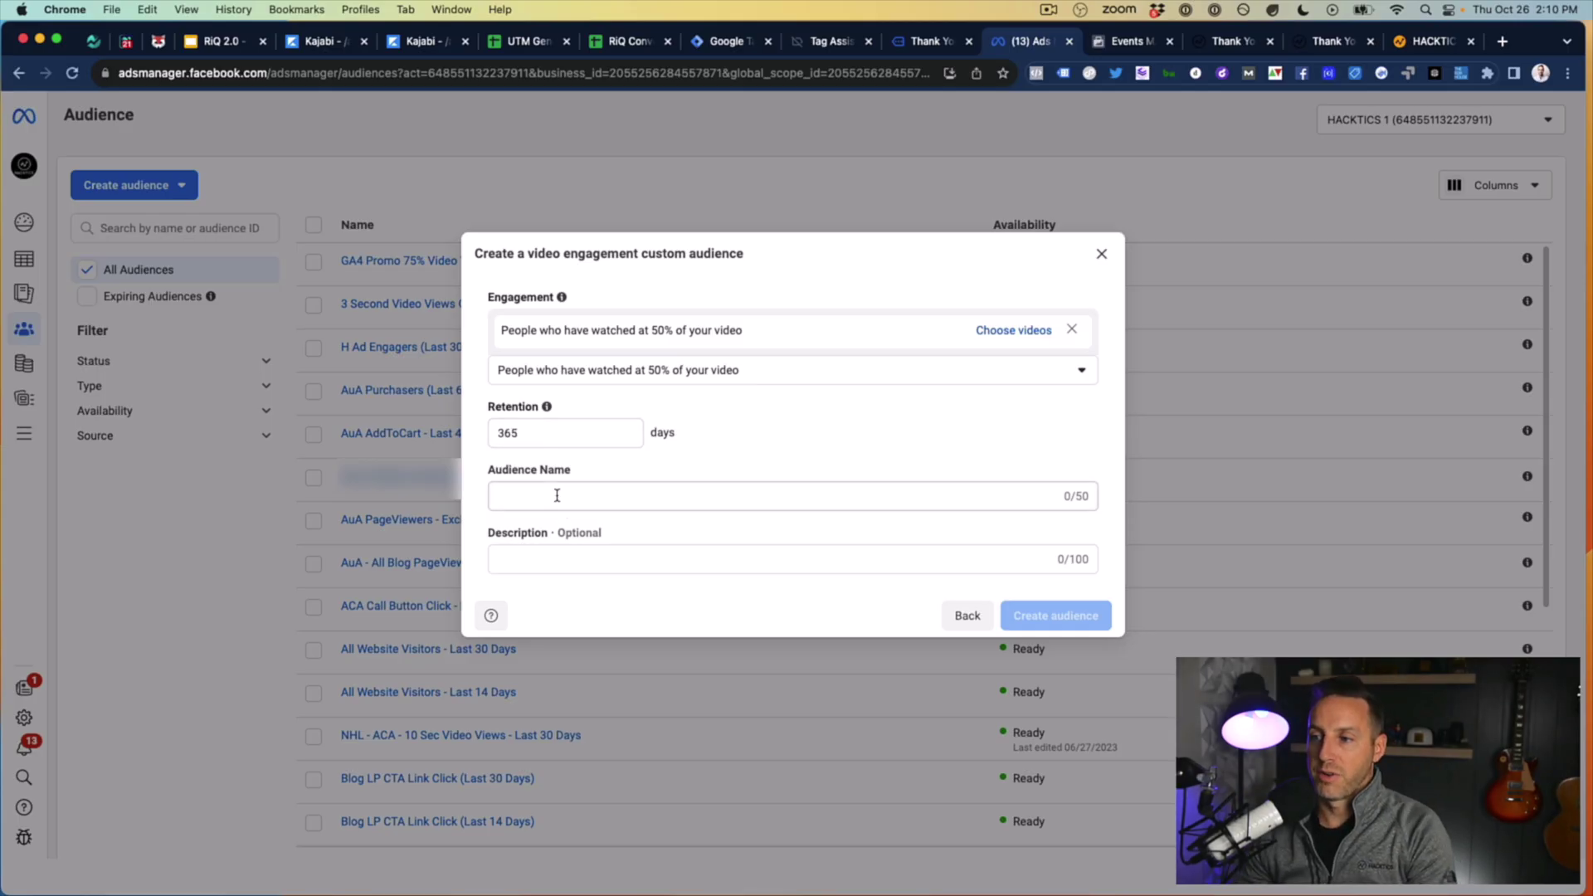
double_click(519, 433)
type("180")
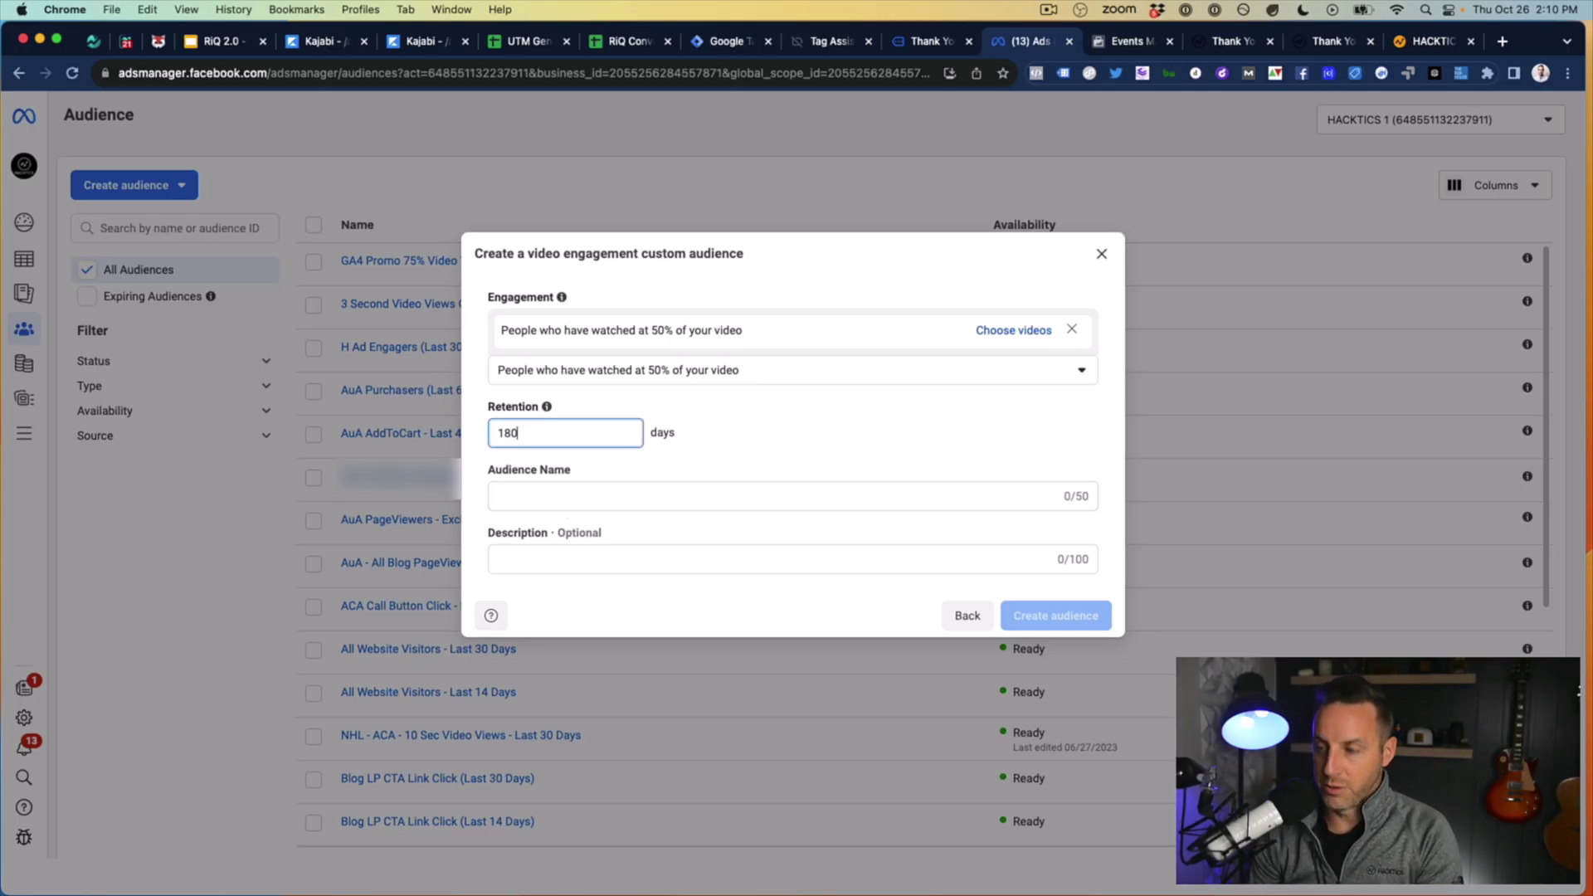
Step: Name the video engagement audience RiQ Video Viewers
left_click(553, 498)
type("V")
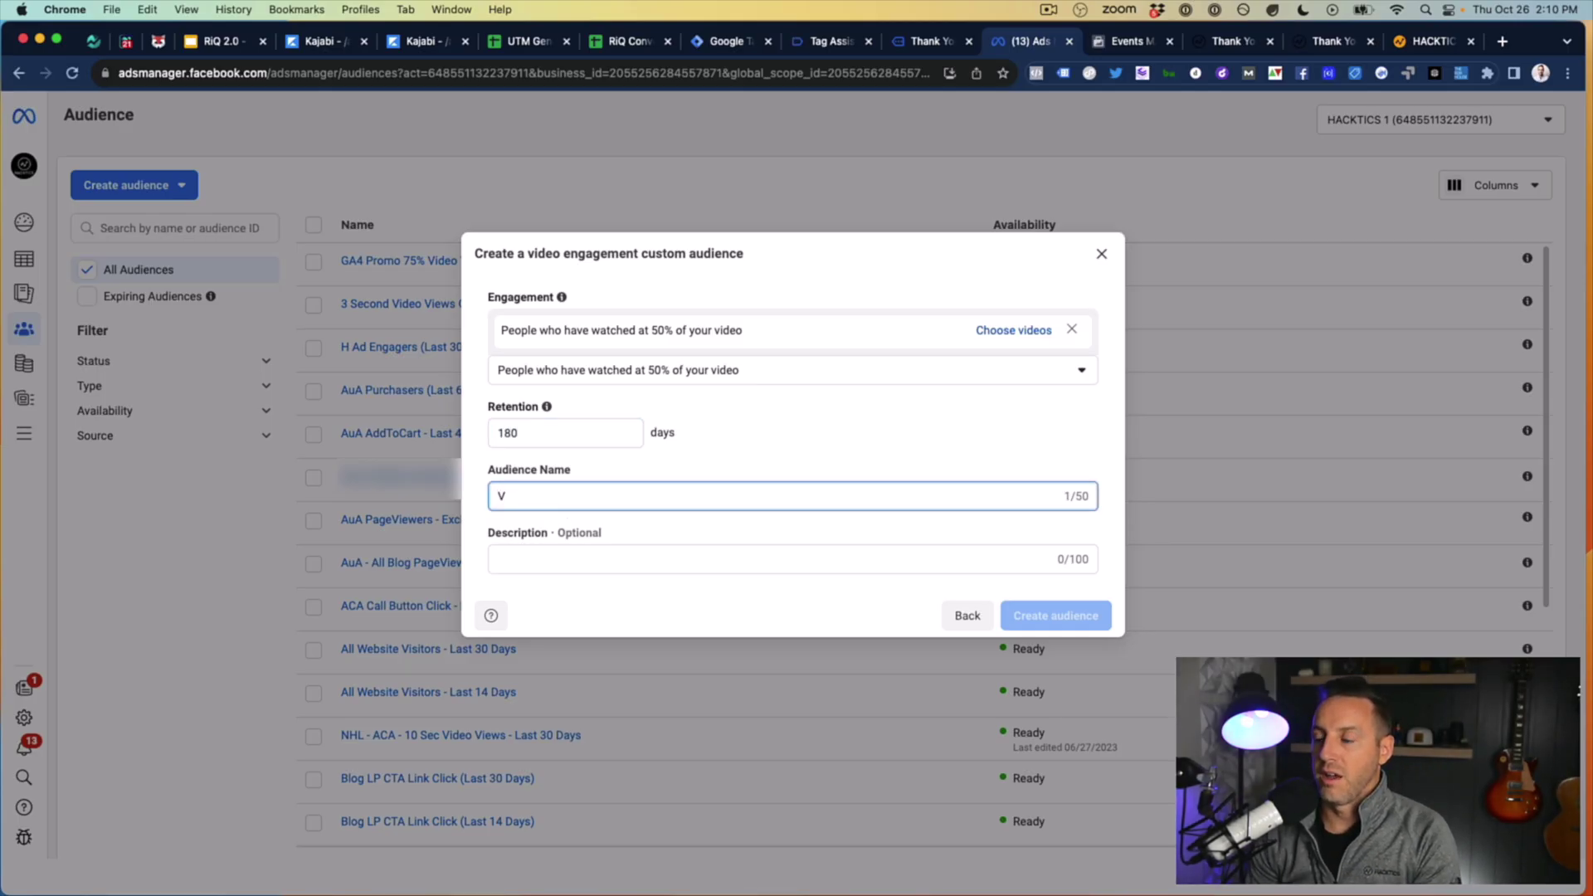
type("ideo Viewers")
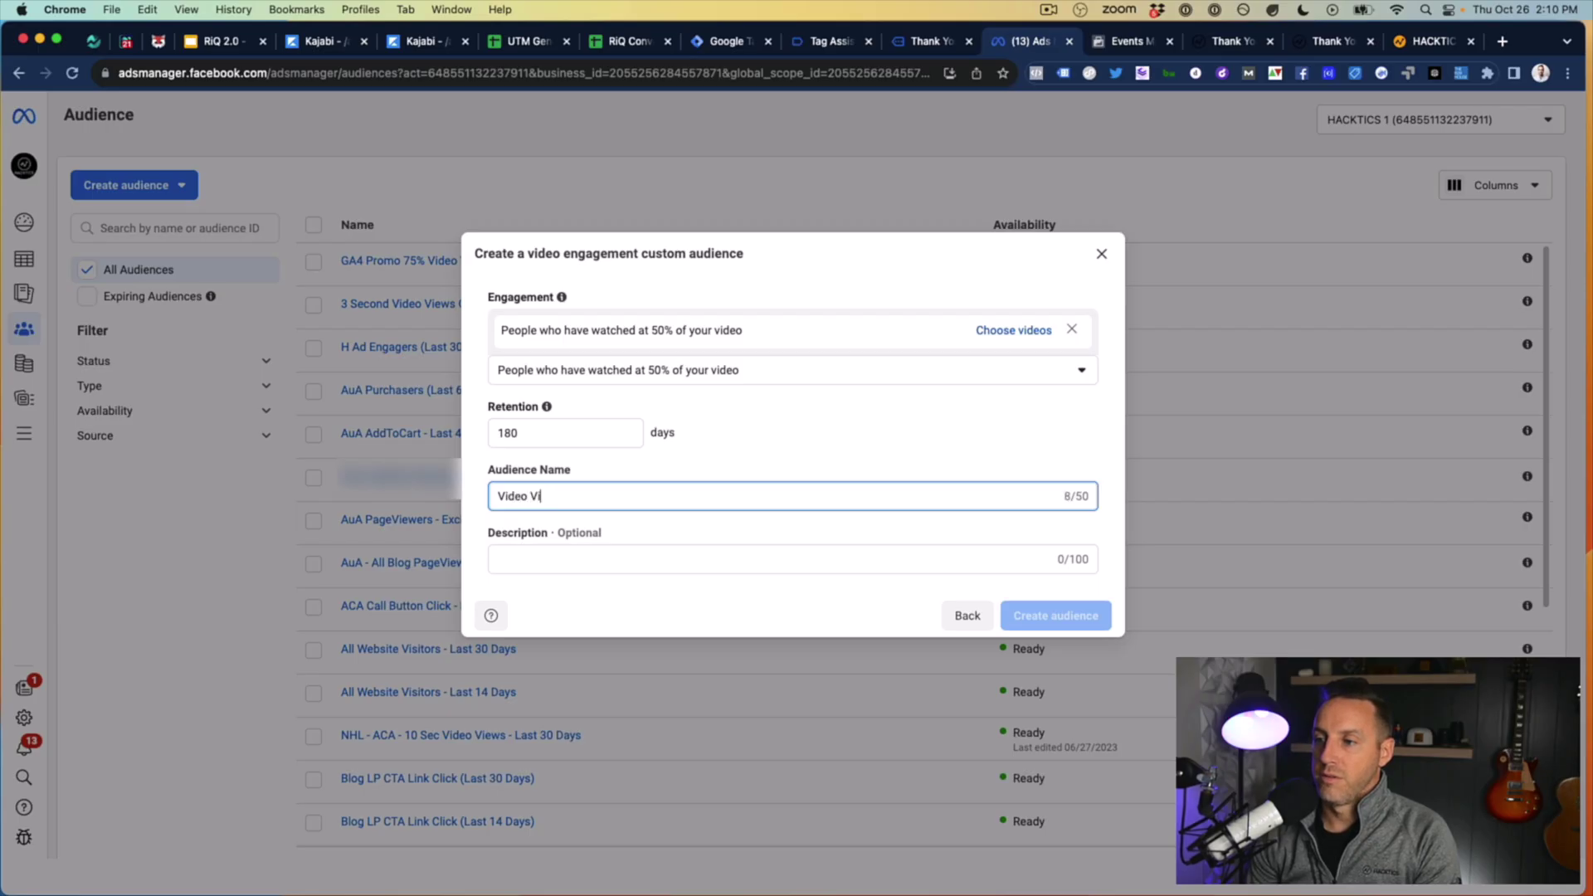
left_click(498, 496)
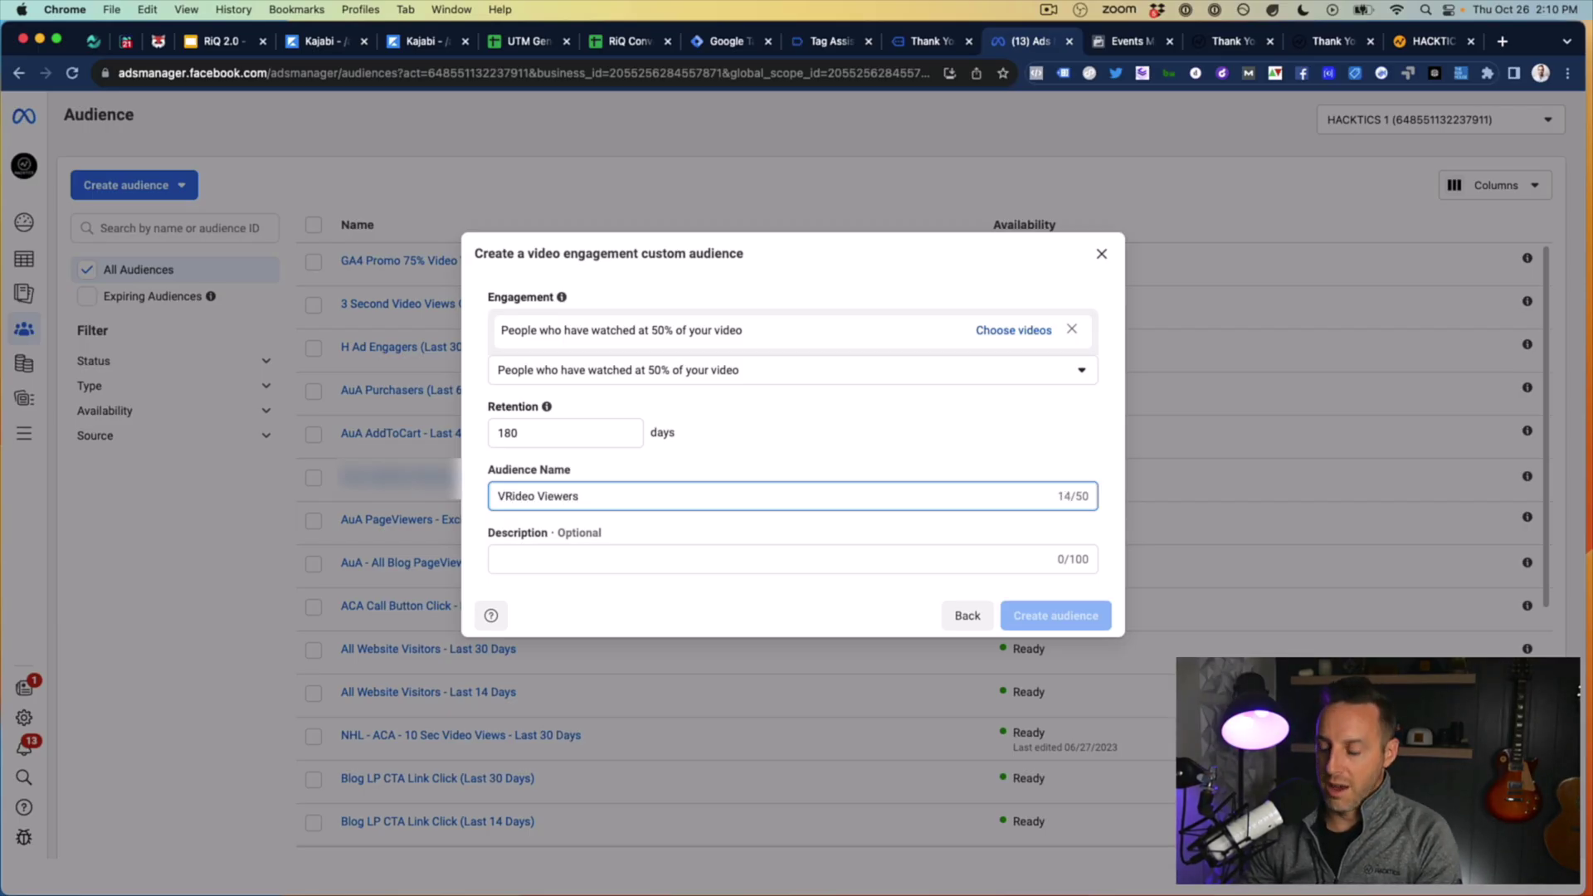
type("RIQ")
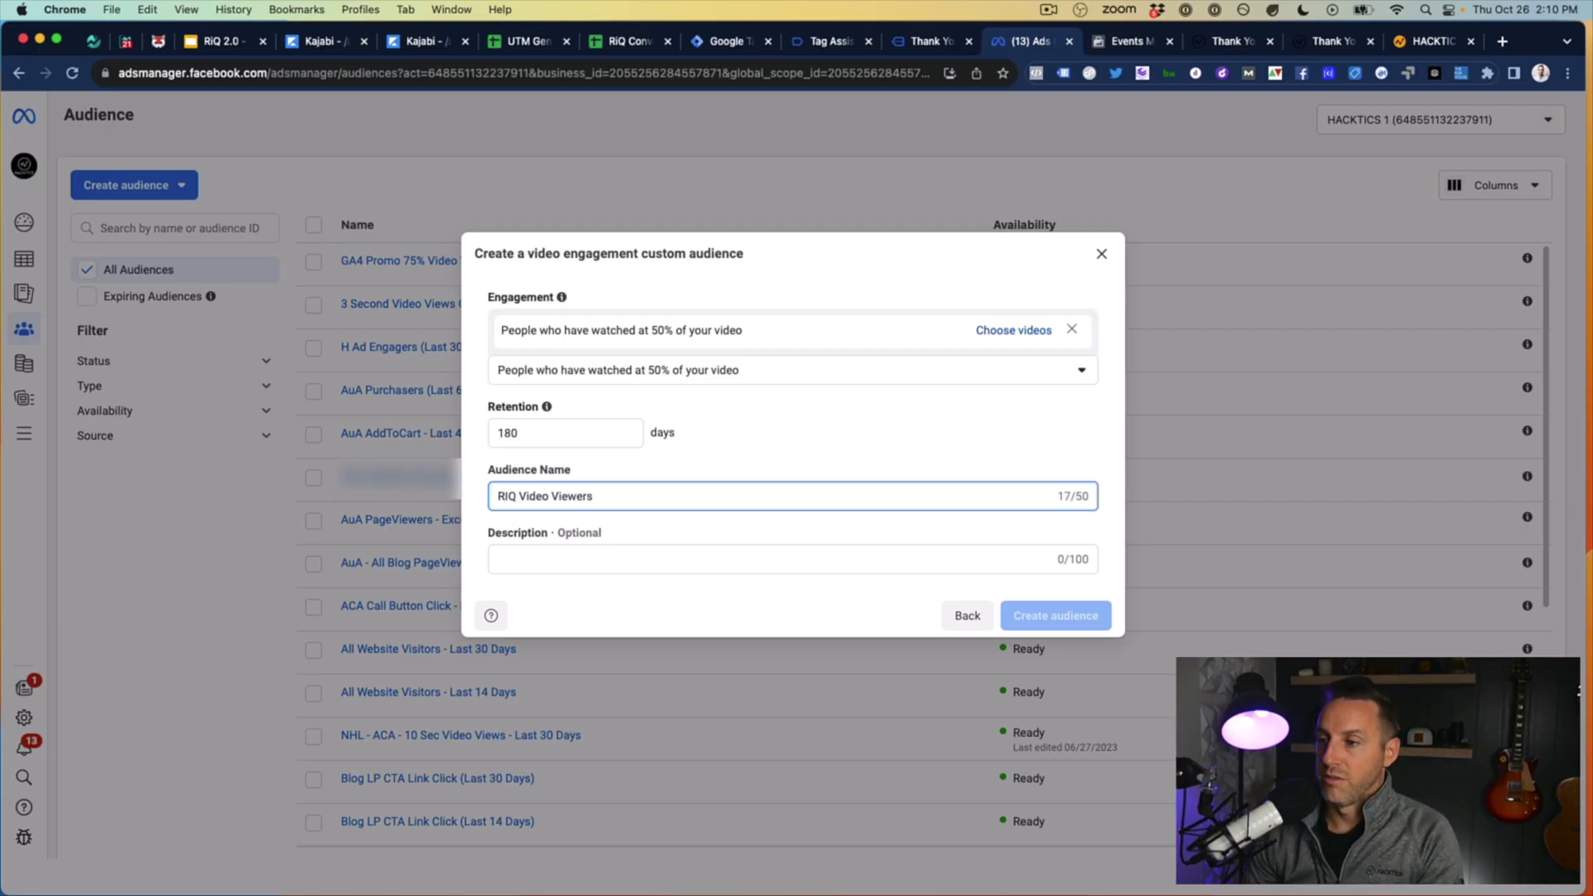
key("BackSpace")
key("BackSpace")
key("BackSpace")
type("iQ")
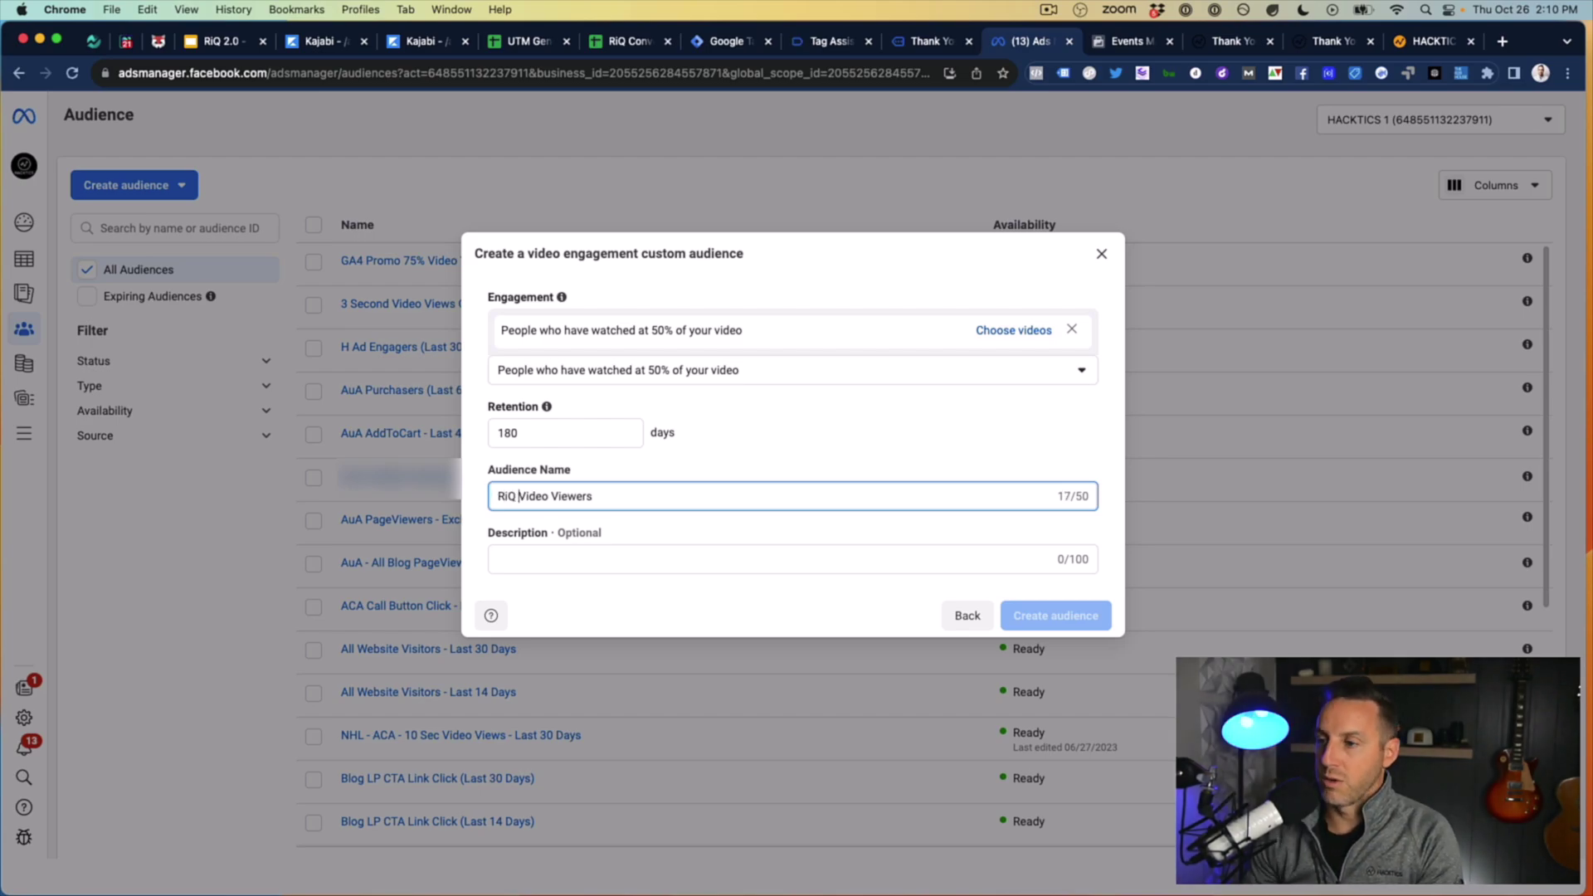
Step: Extend the audience name to RiQ 95% Video Viewers (Last 14 Days)
left_click(639, 493)
type("9")
key("BackSpace")
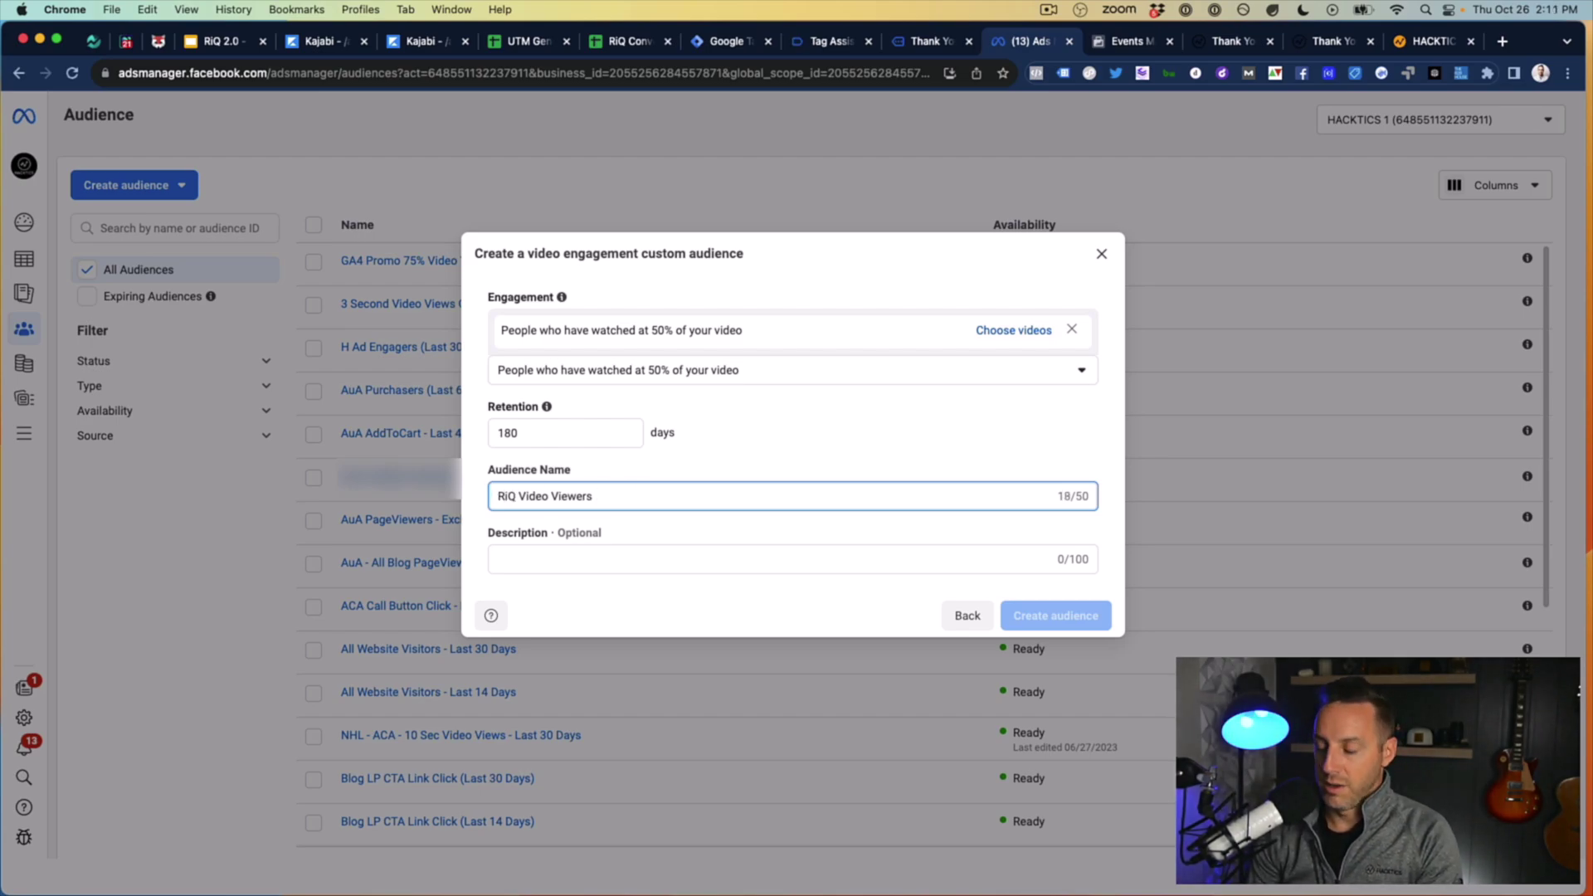
type("95")
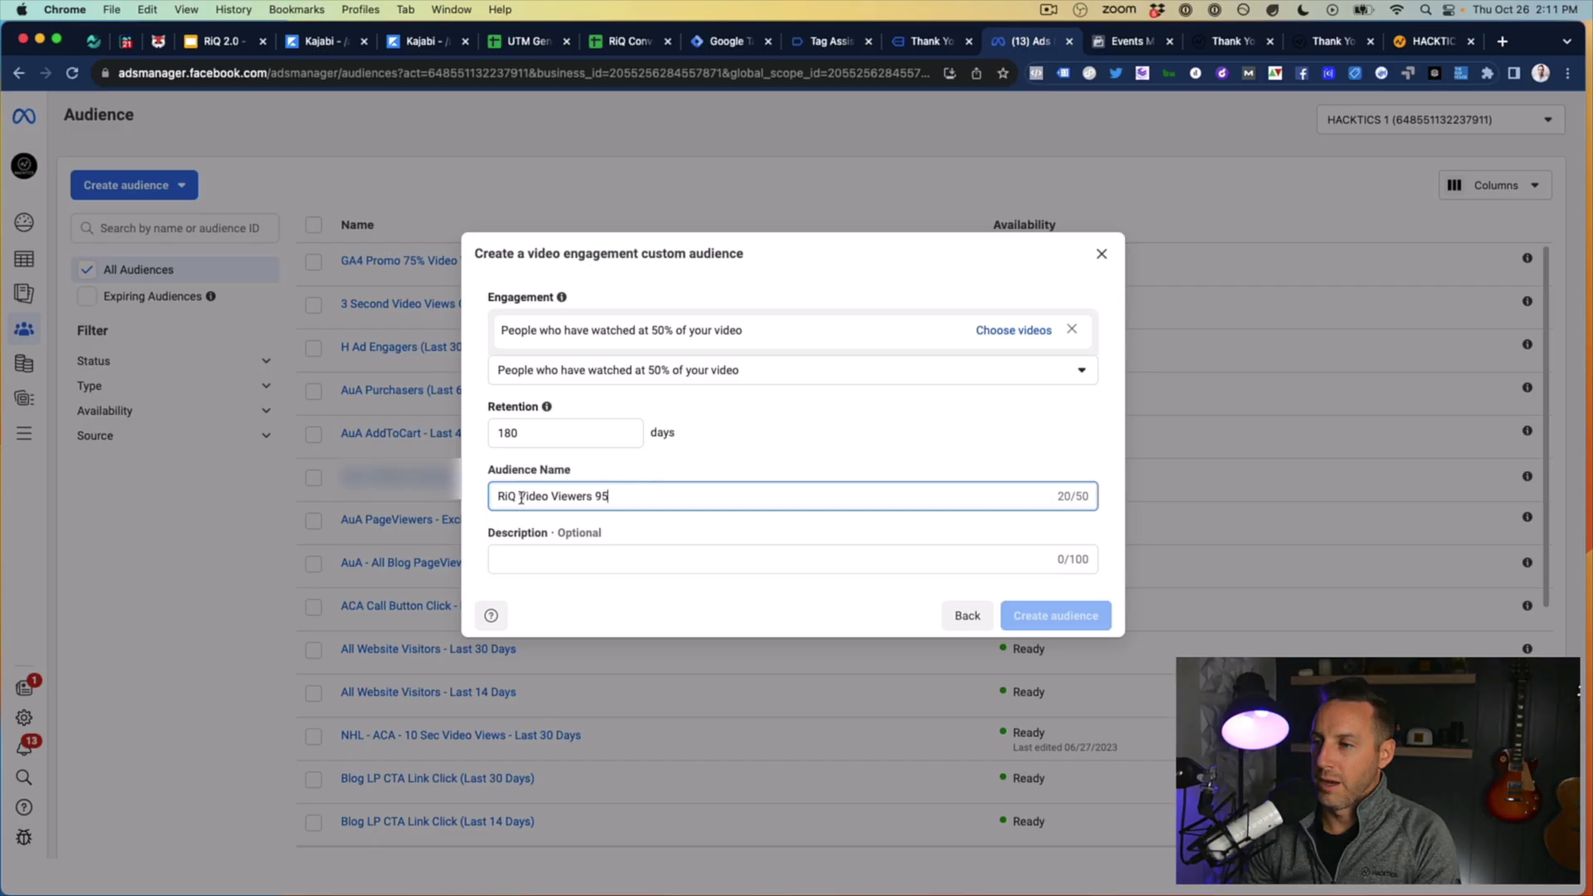
left_click(527, 498)
type("95%")
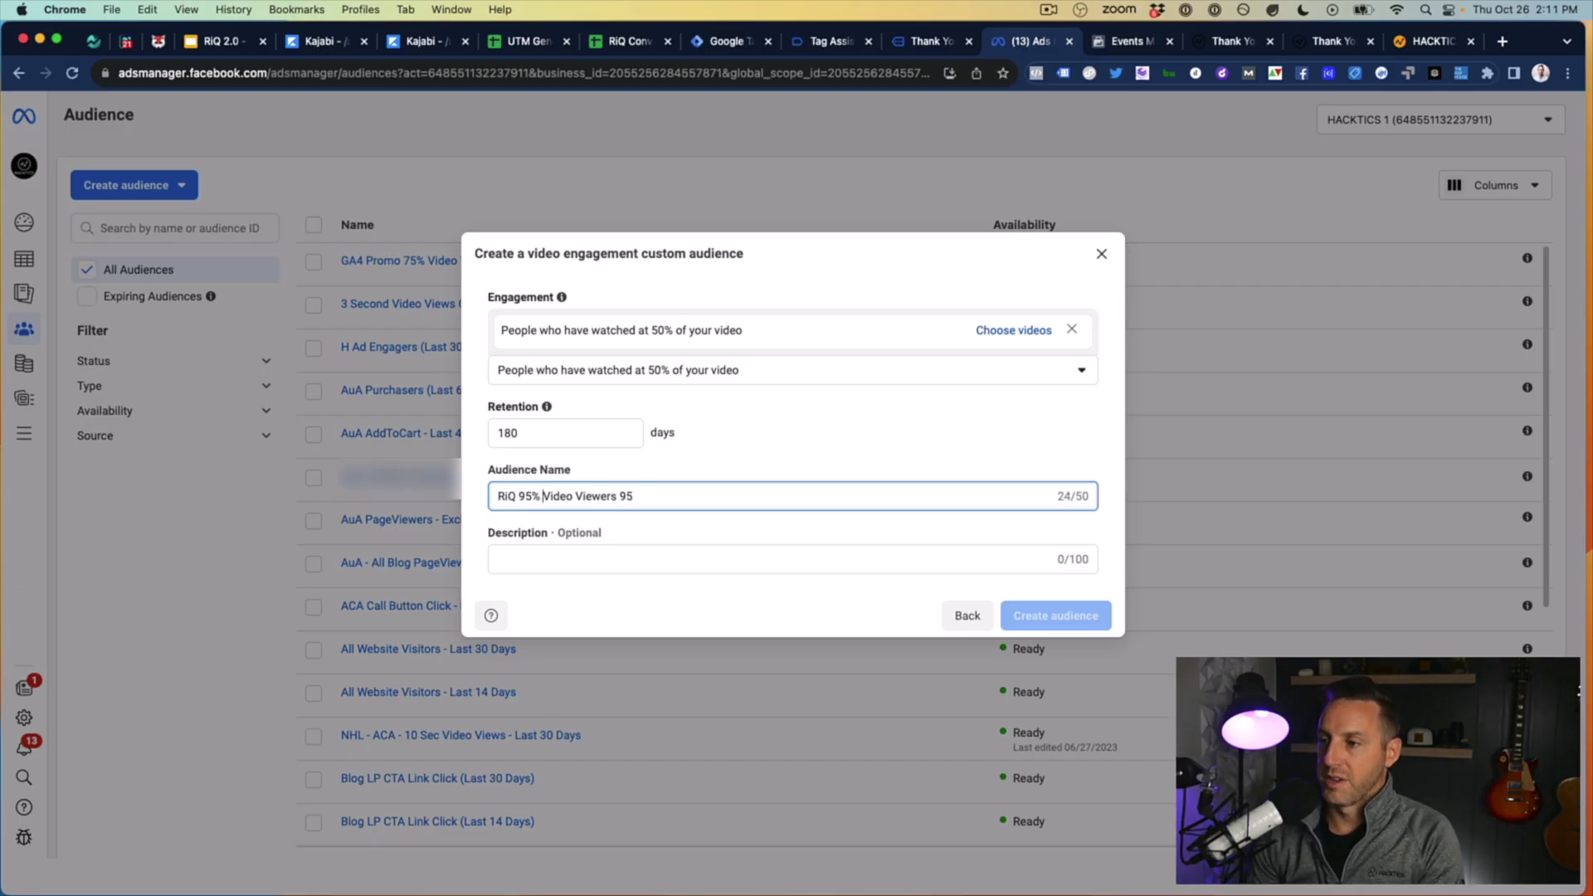
left_click_drag(618, 496, 640, 496)
type("(Last 14 Days)")
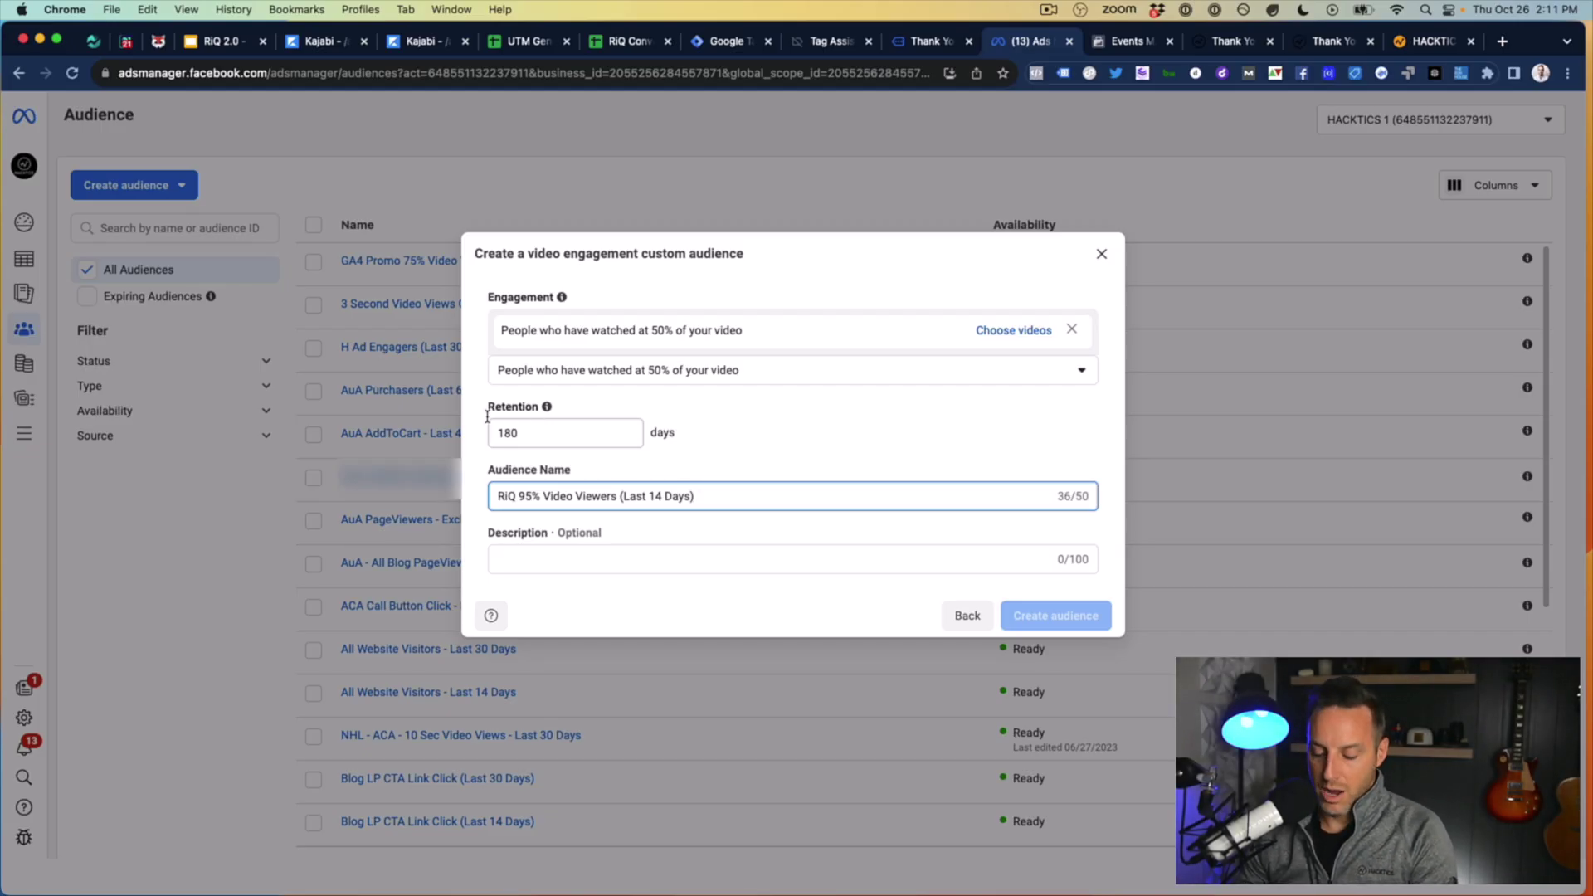
Step: Set the audience's retention to 14 days and replace its engagement with people who have watched at 95% of the video
double_click(517, 433)
type("14")
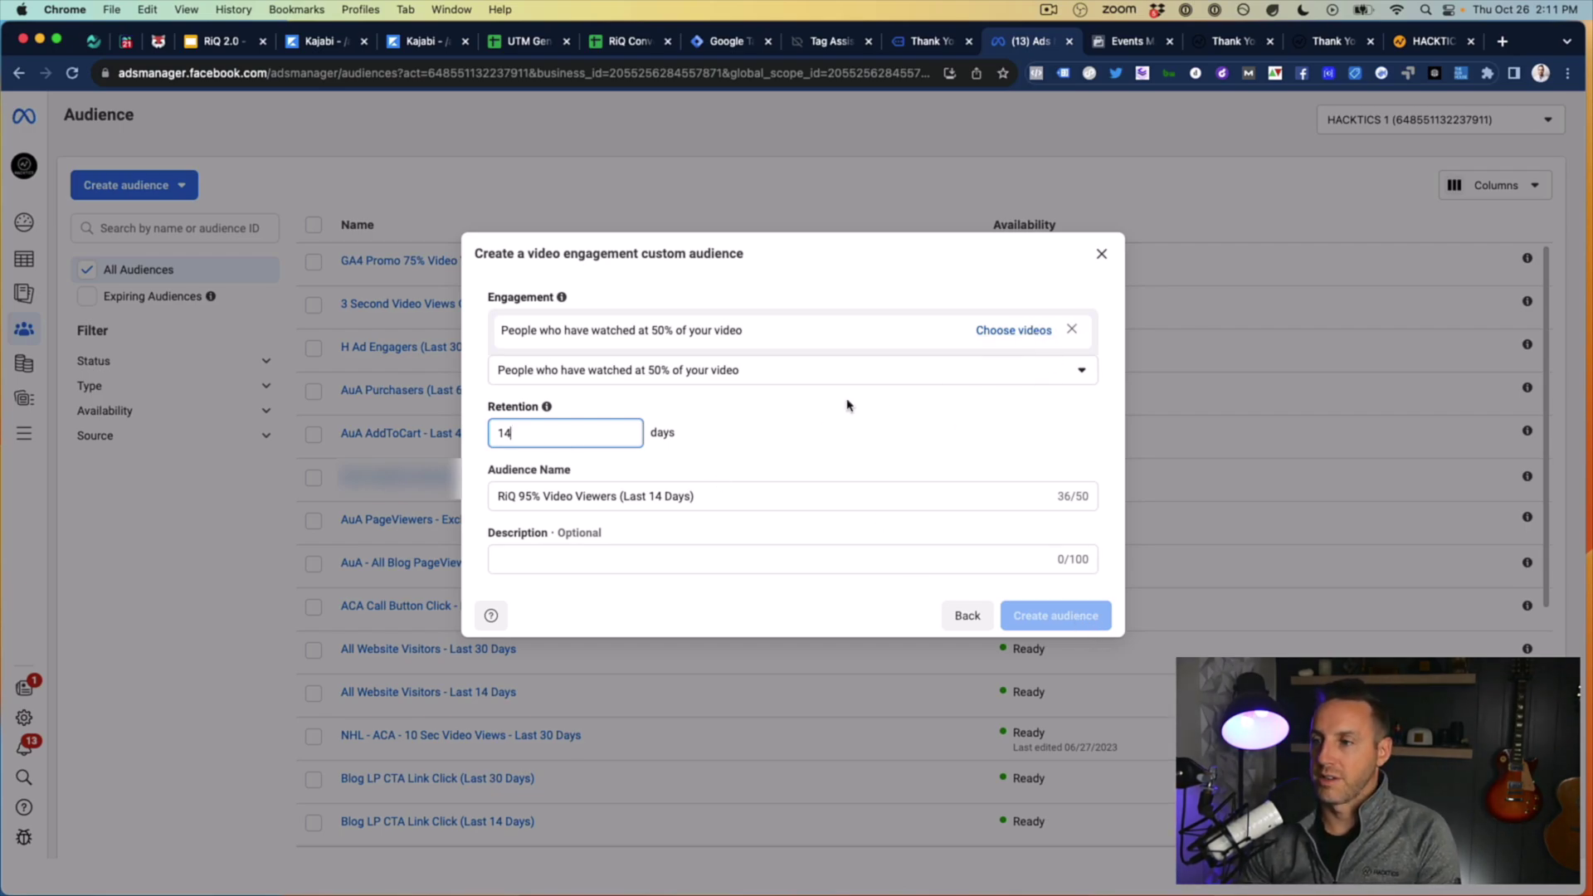
left_click(681, 332)
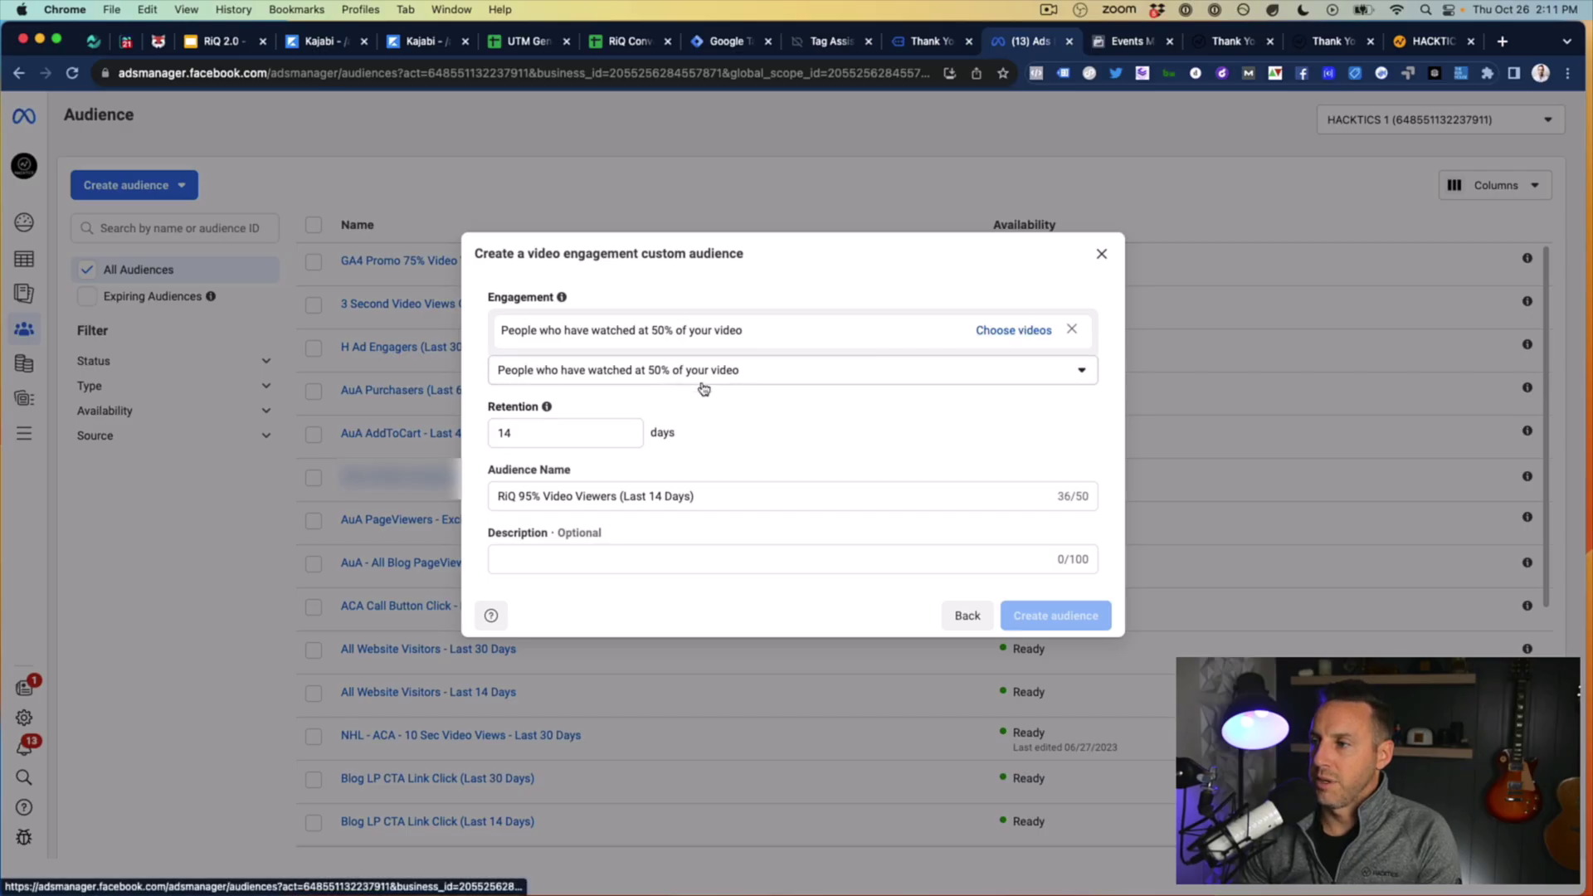
left_click(1072, 330)
left_click(634, 348)
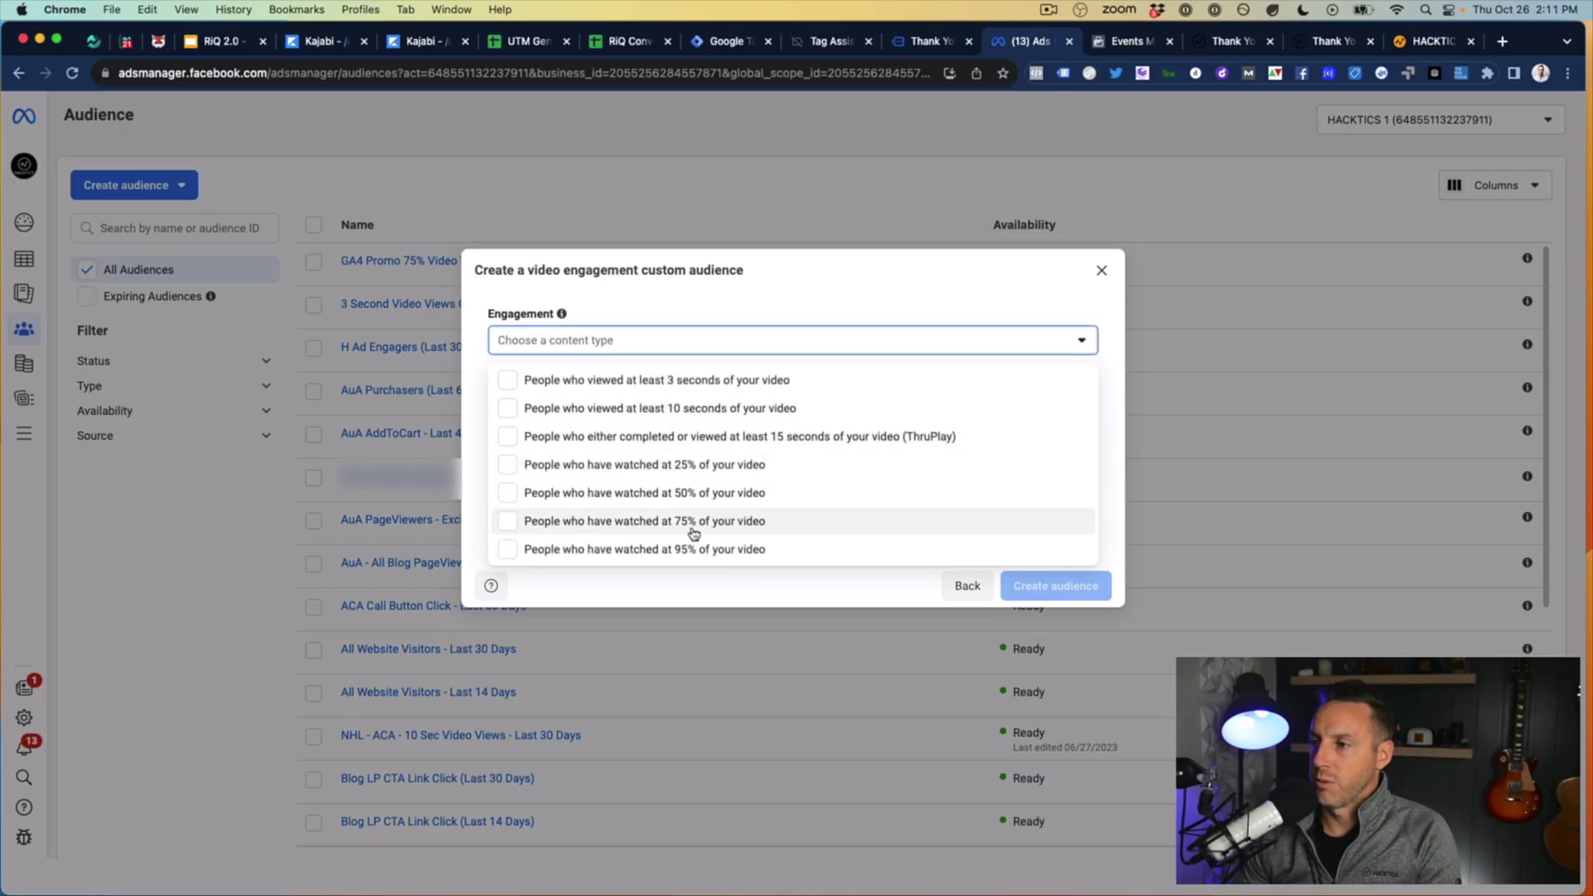
left_click(700, 545)
left_click(899, 629)
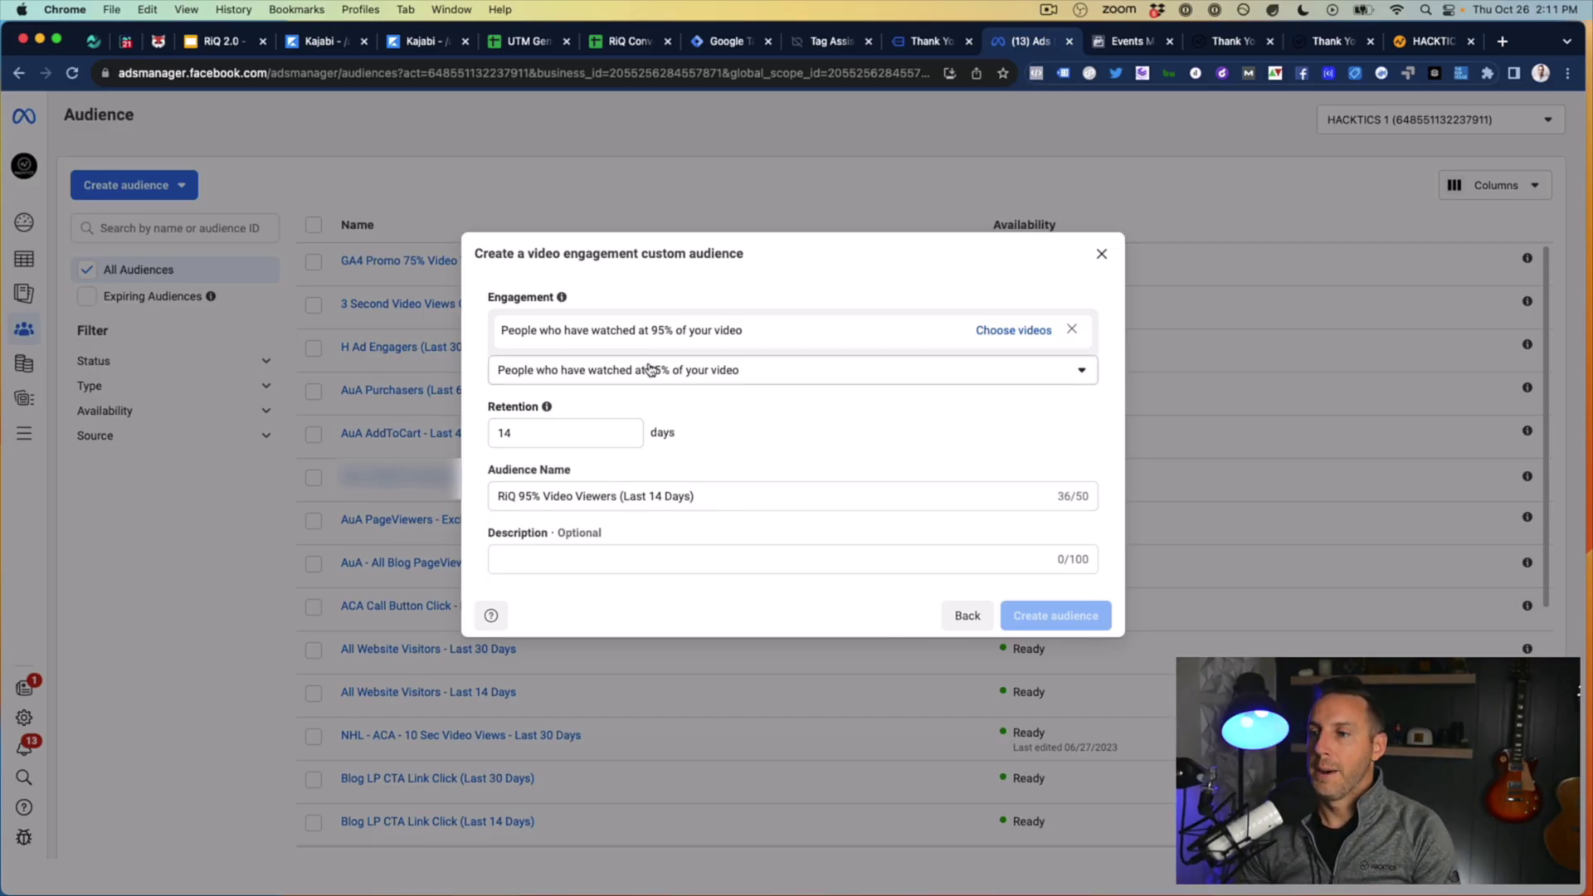
Step: Leave the video audience without creating it, and examine the page and event options of a lead form custom audience
left_click(968, 615)
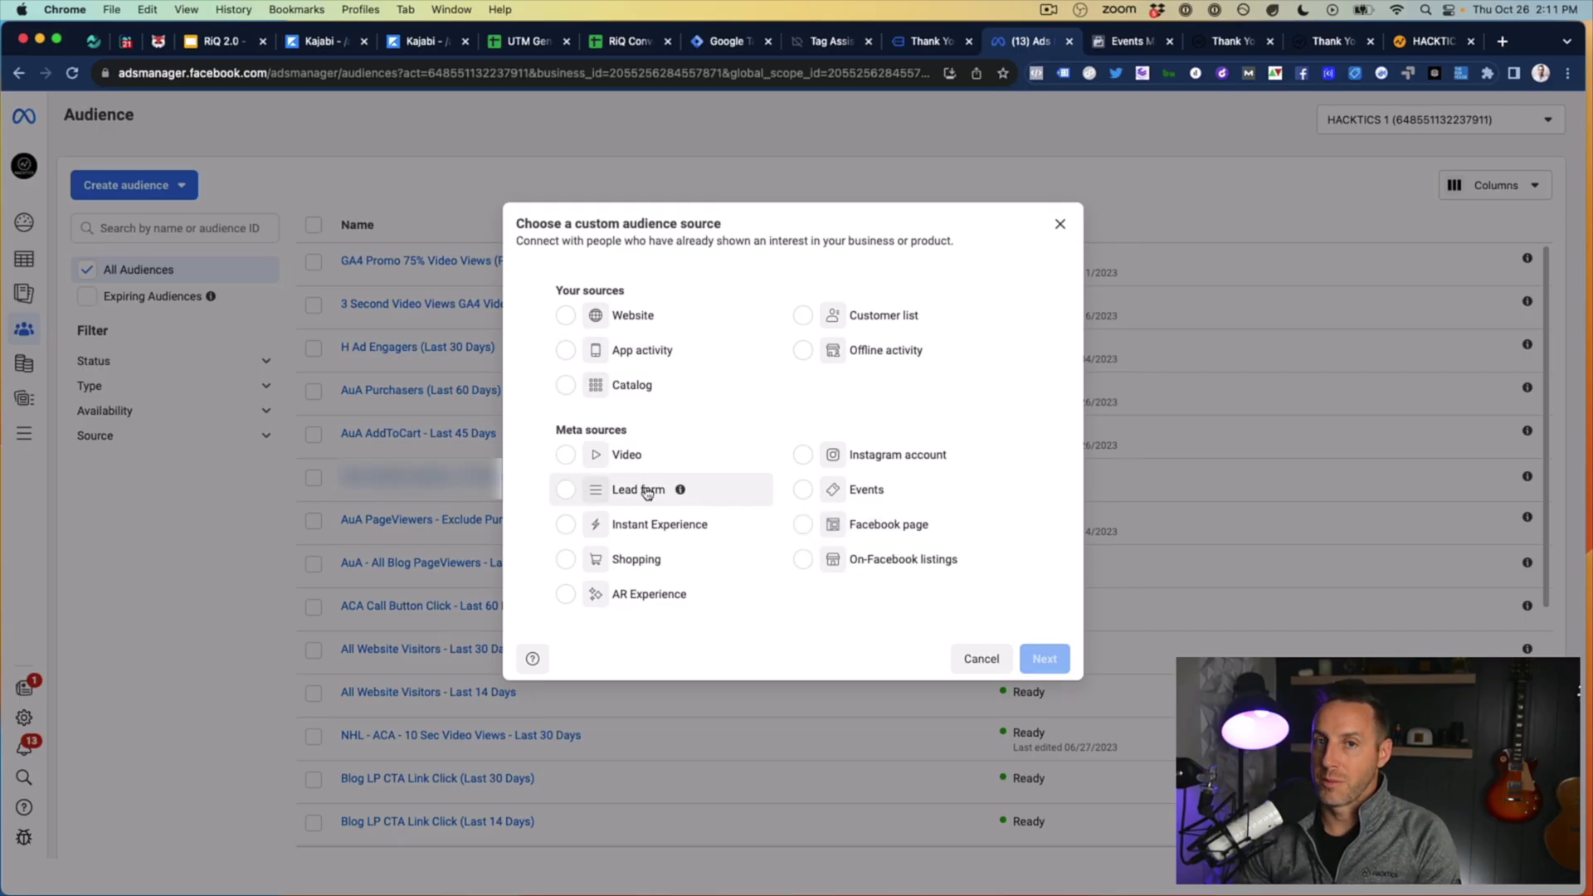
left_click(565, 489)
left_click(1045, 658)
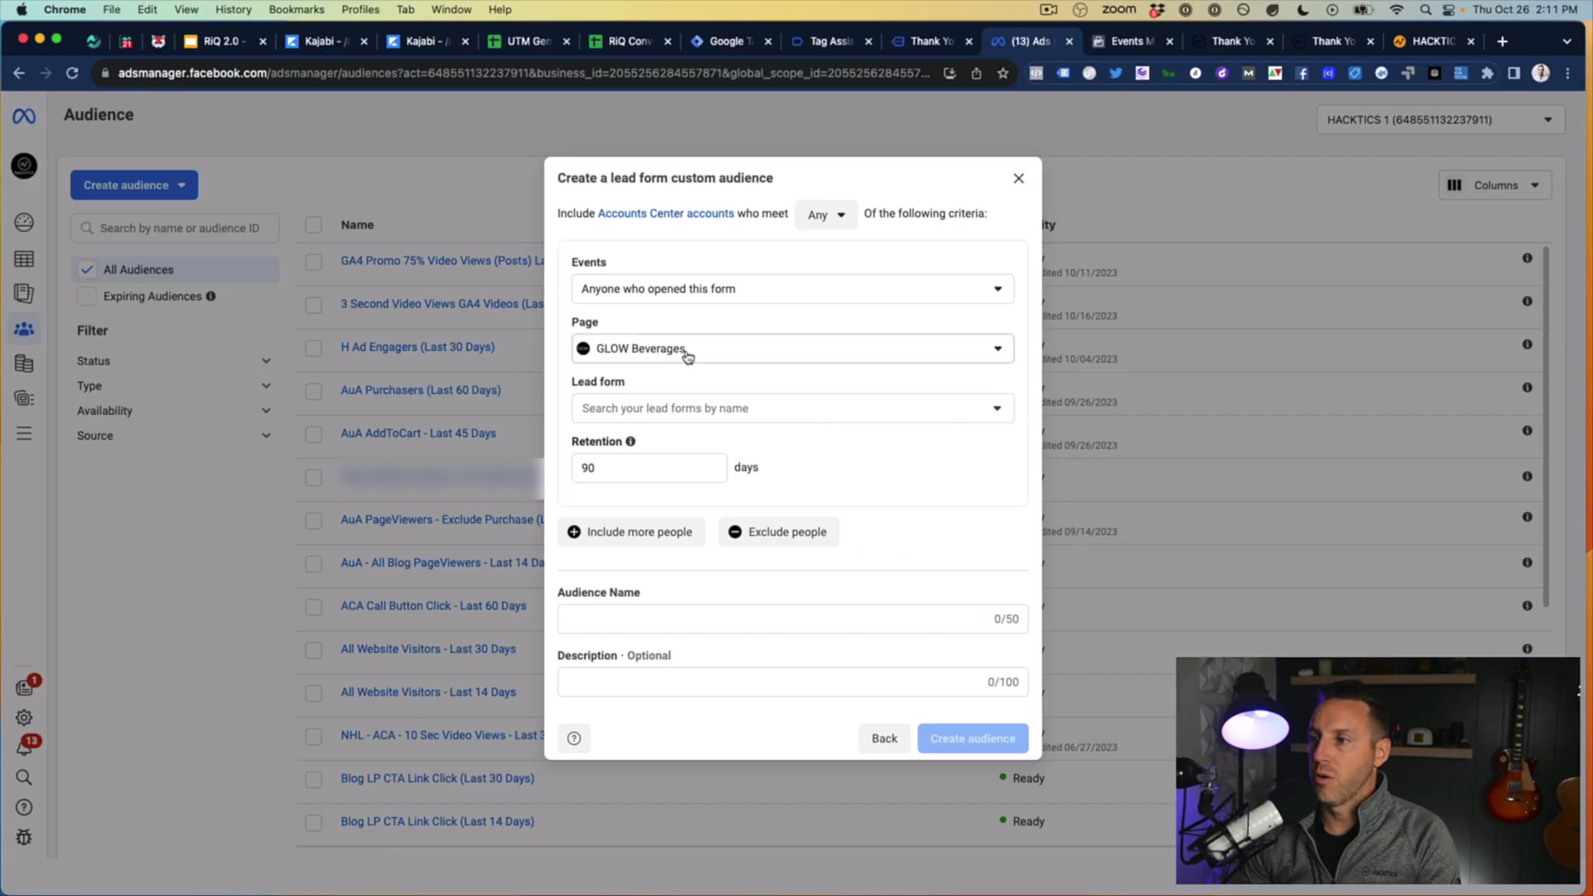
left_click(687, 357)
left_click(782, 258)
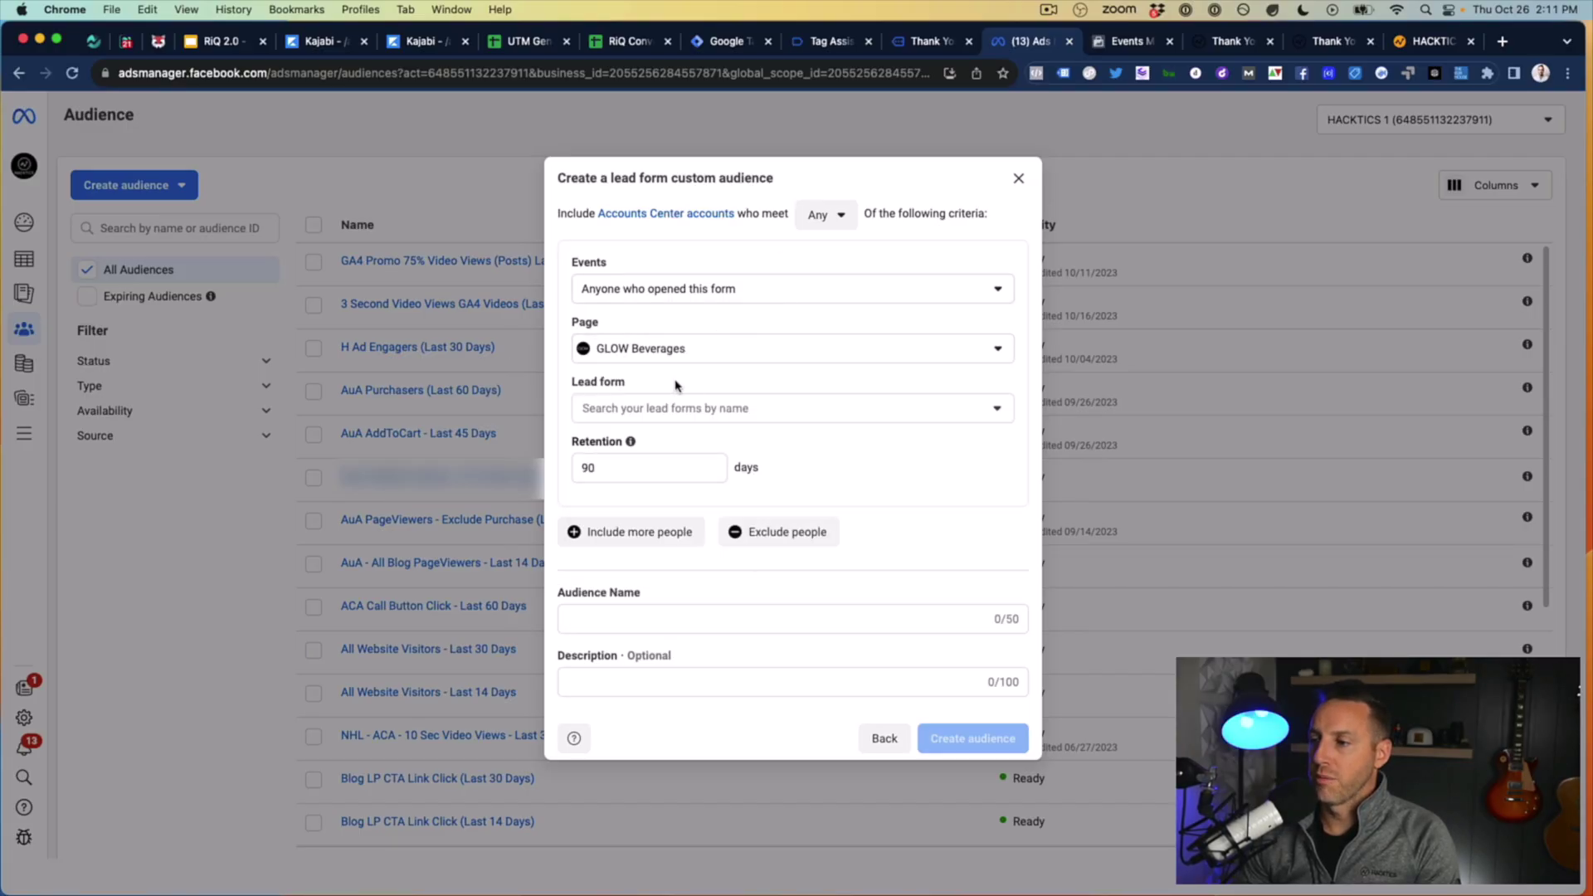
left_click(652, 290)
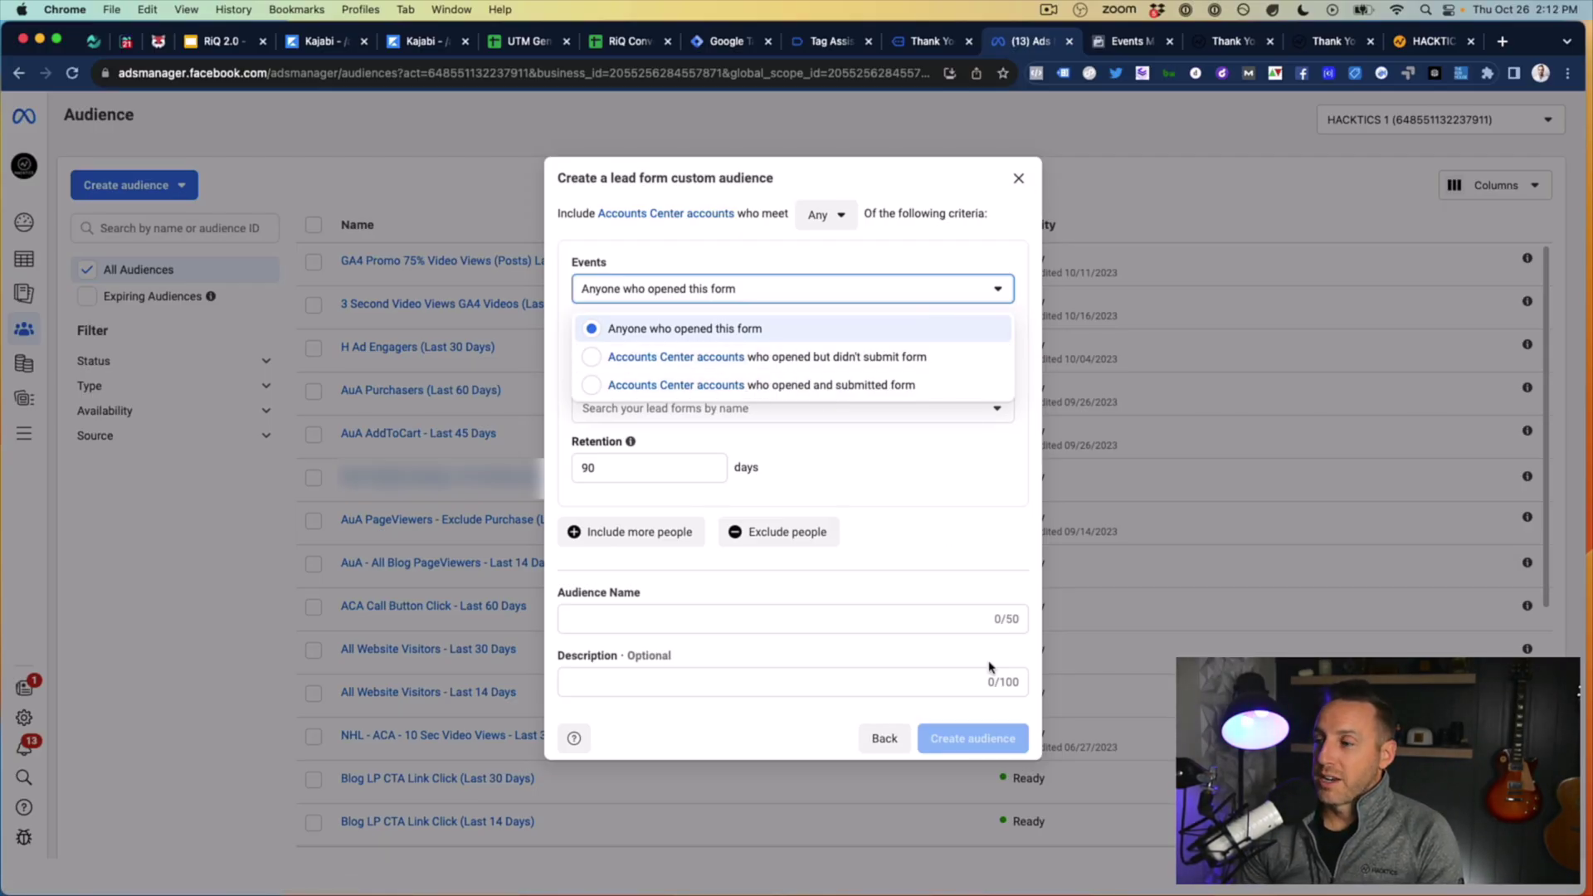
left_click(874, 748)
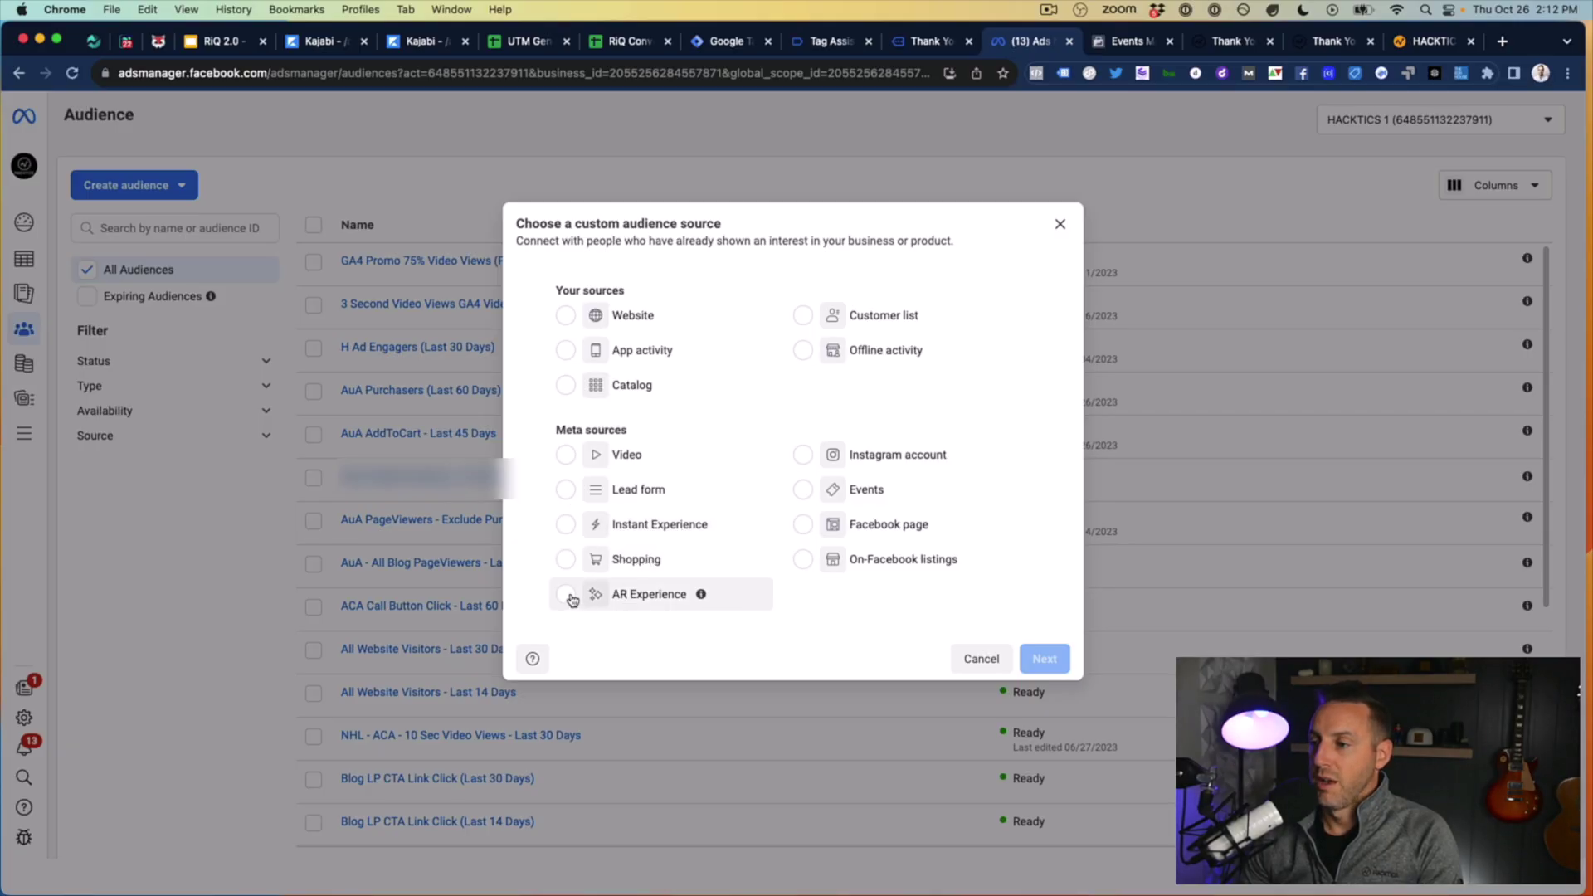
Step: Start an Instagram account custom audience and examine the available engagement events
left_click(892, 458)
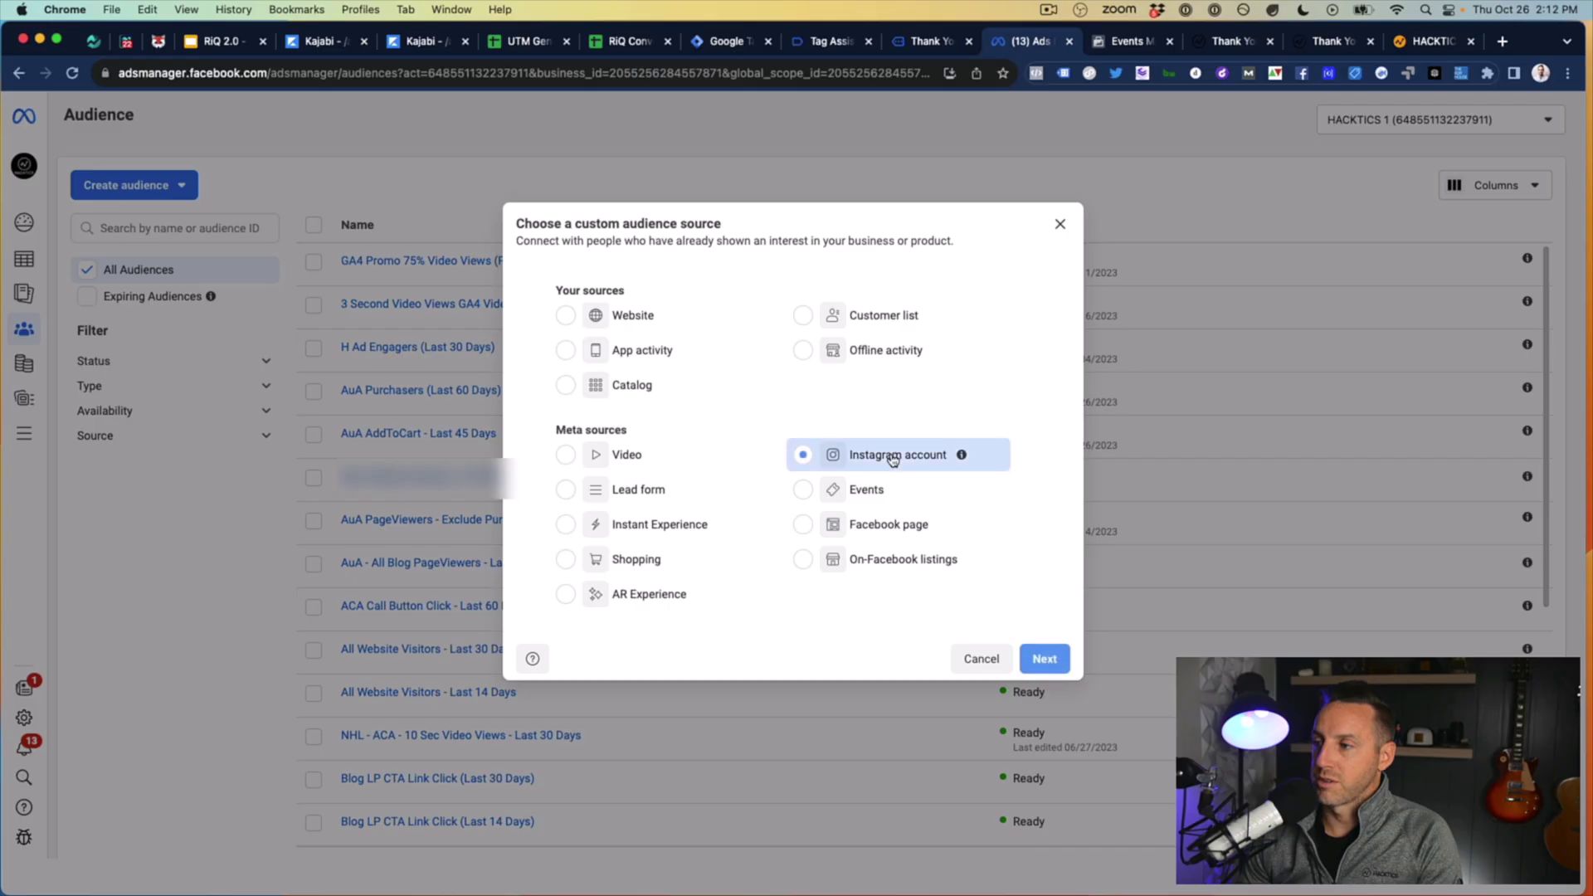
left_click(1044, 658)
left_click(700, 348)
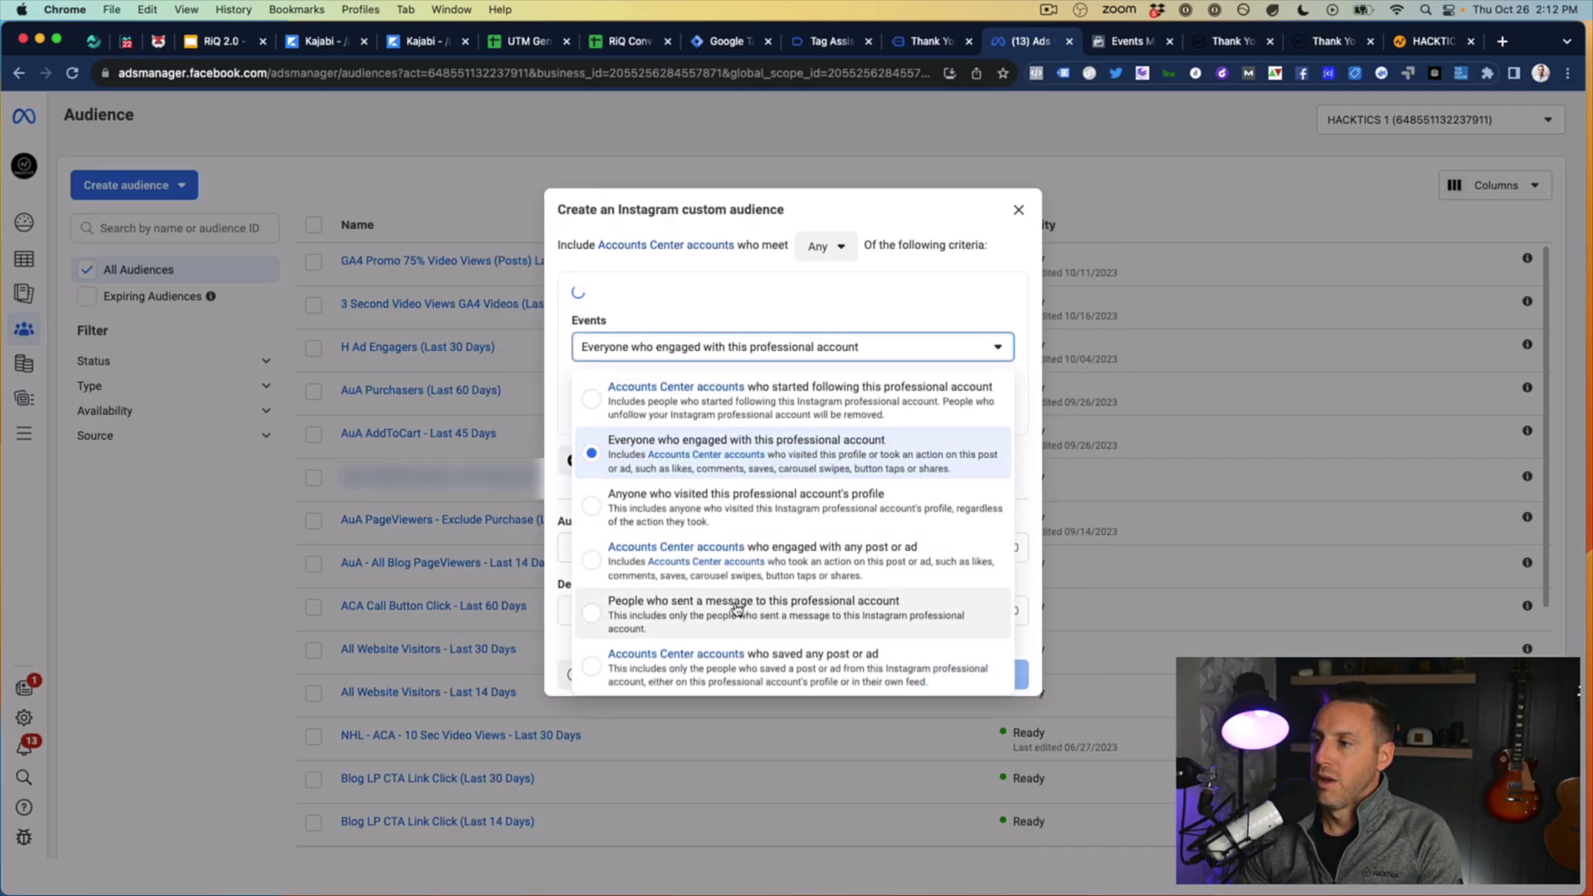
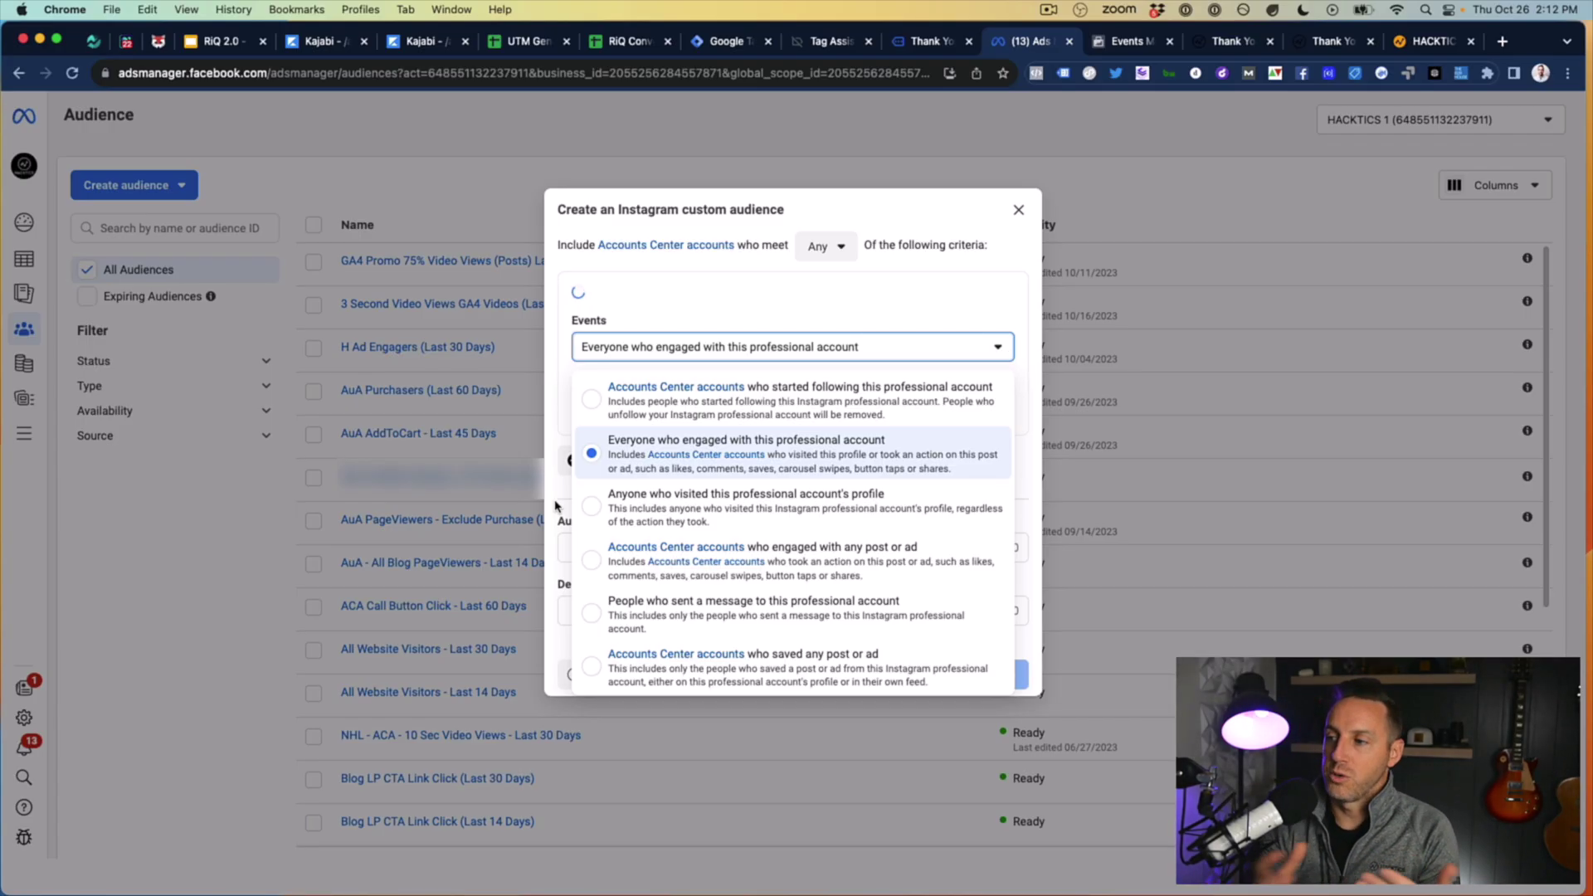
Step: Leave the Instagram audience, start a Facebook page custom audience, examine its engagement events, and close it without creating it
left_click(556, 563)
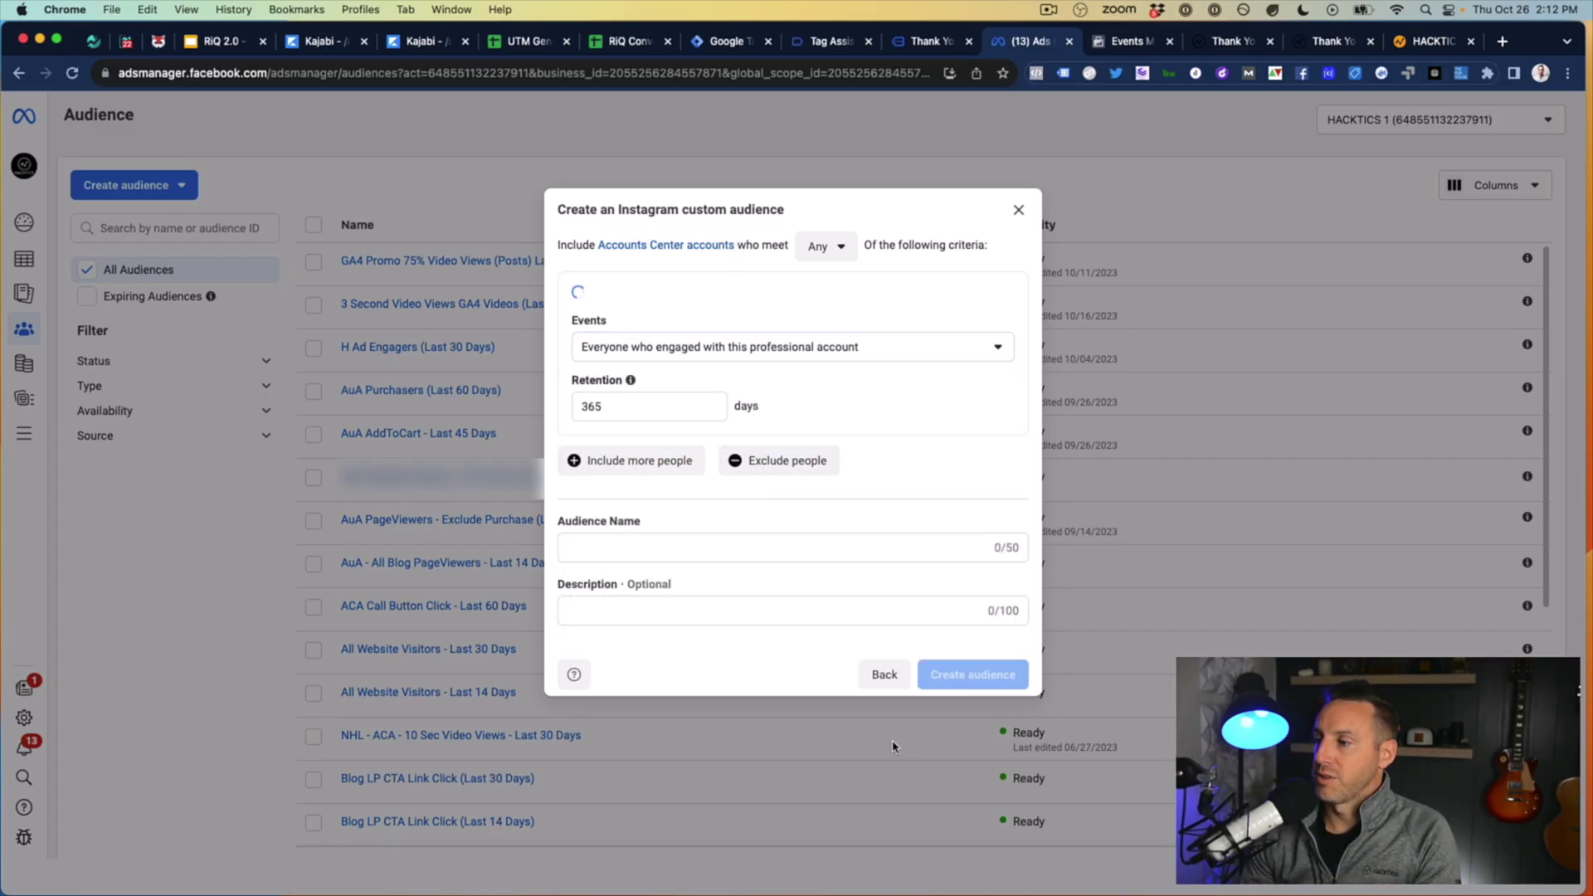
left_click(884, 674)
left_click(891, 523)
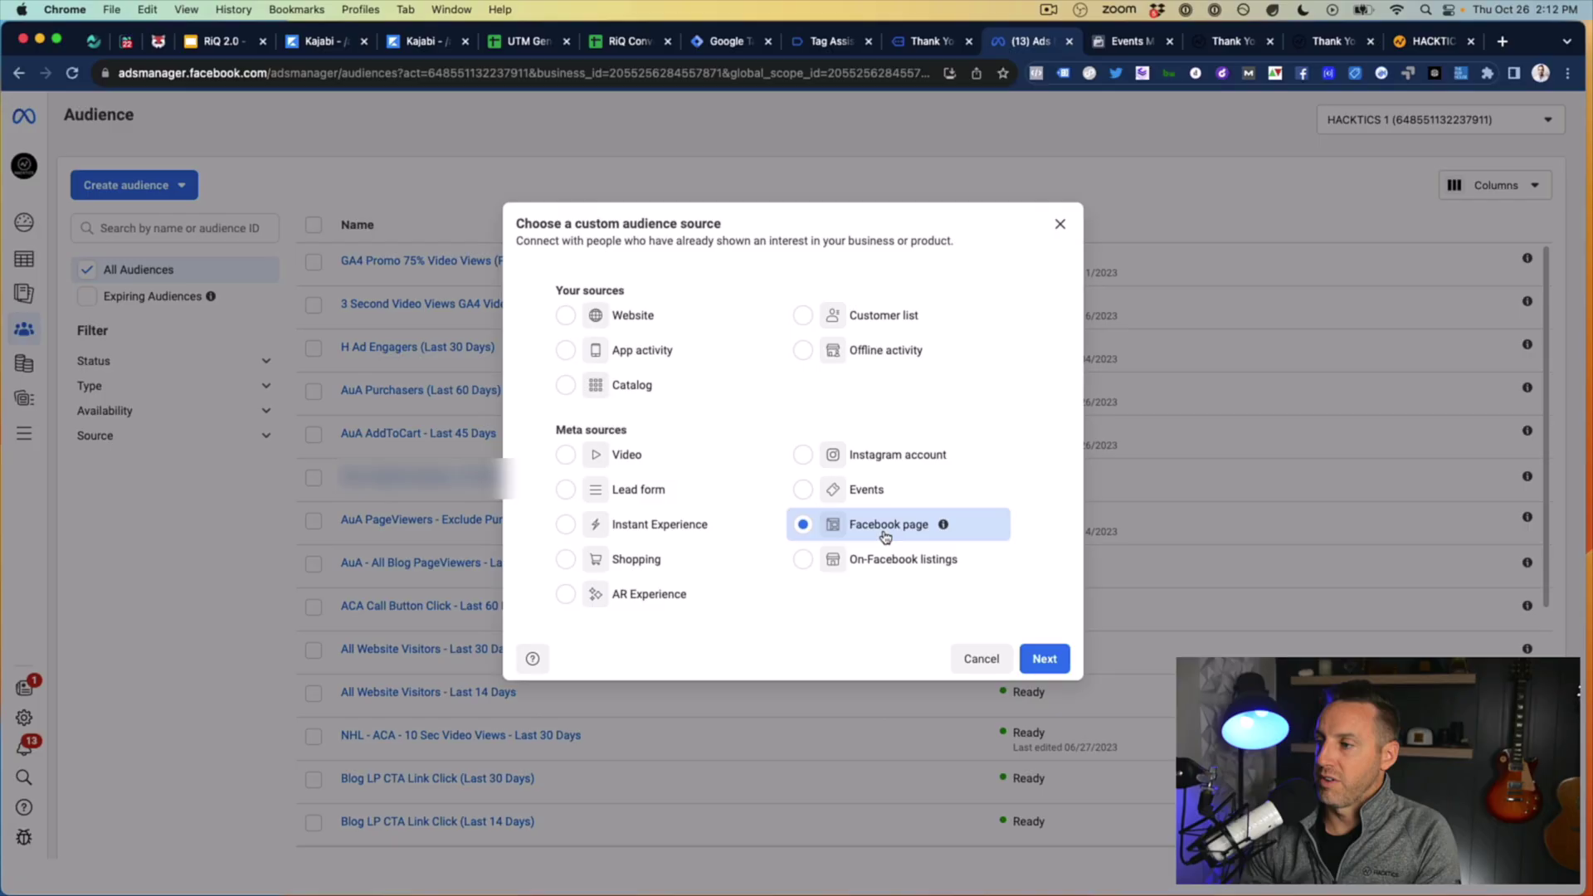
left_click(1044, 658)
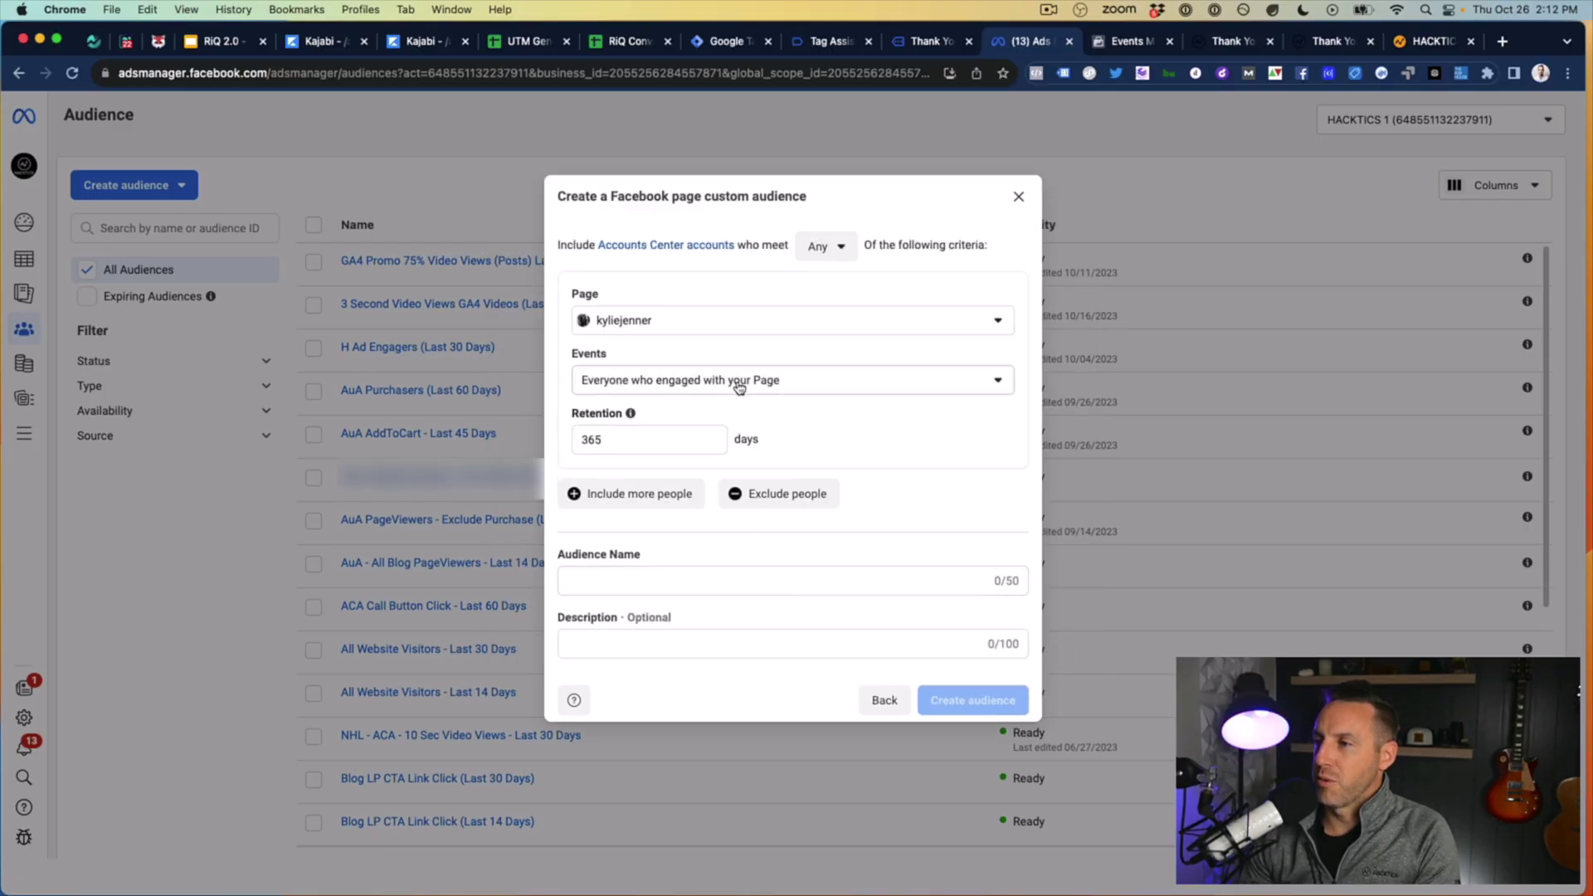
left_click(736, 383)
scroll(770, 533, "down", 1)
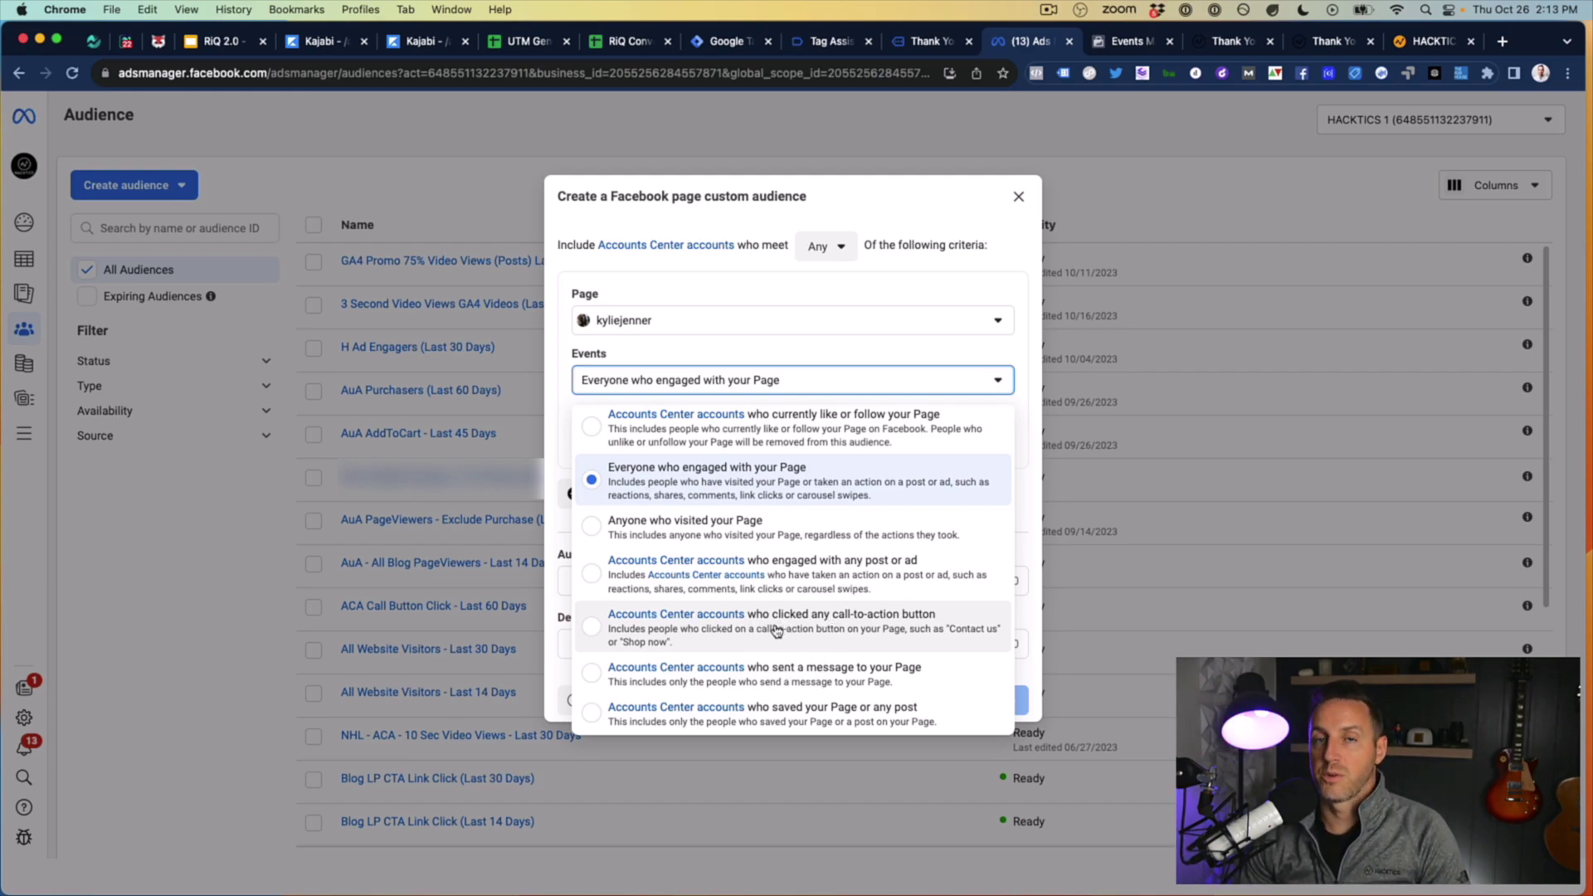
left_click(1019, 197)
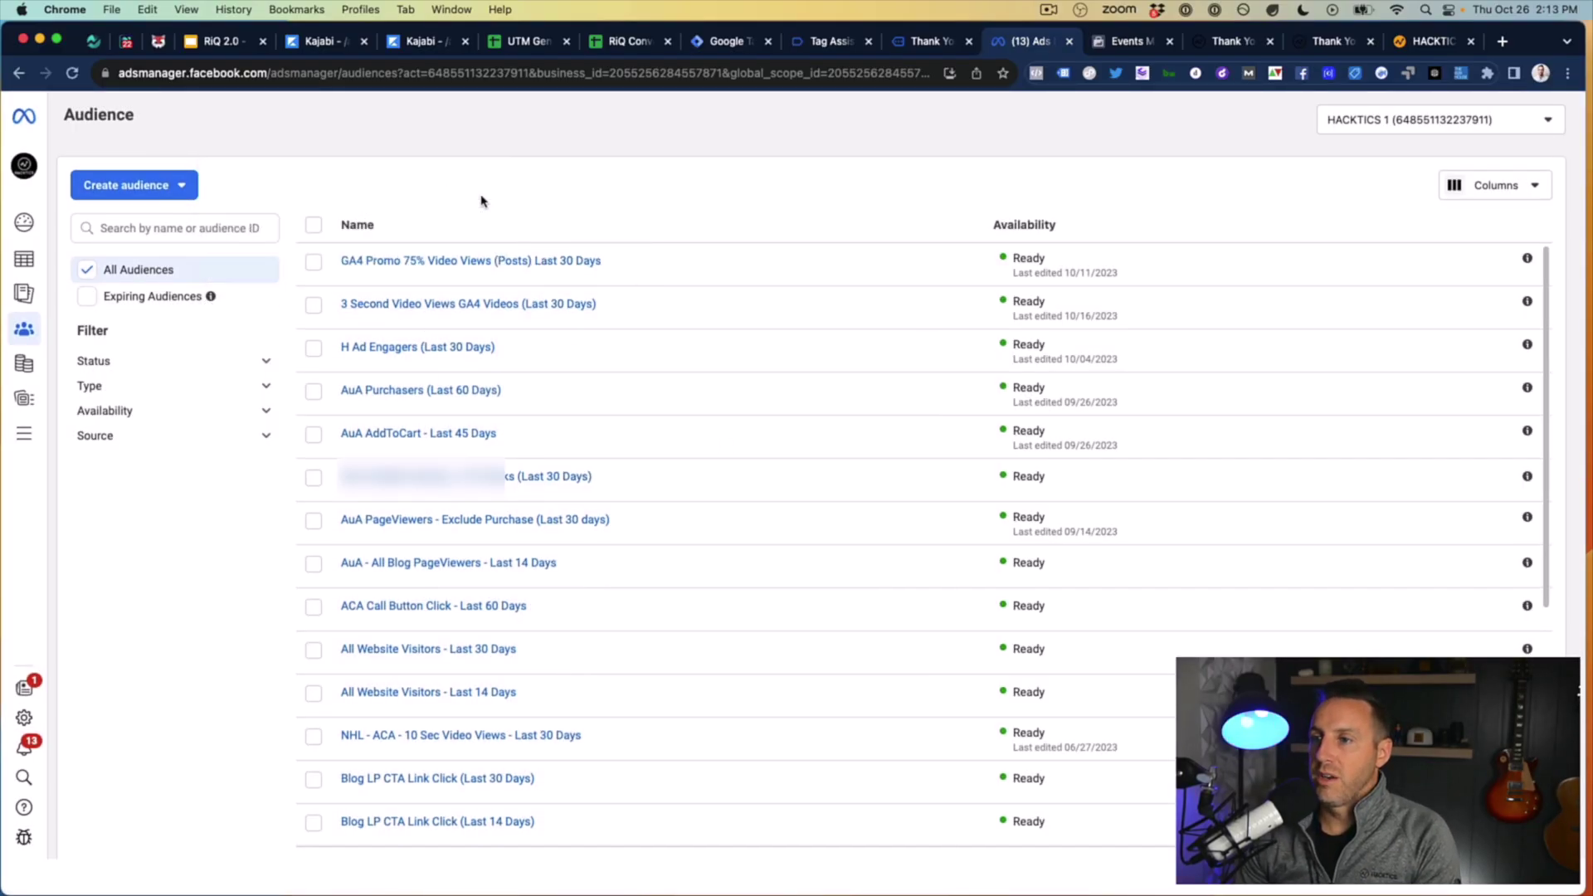
Step: Start a website custom audience using RiQ Test Pixel as the source, covering all website visitors with 30 days of retention
left_click(124, 186)
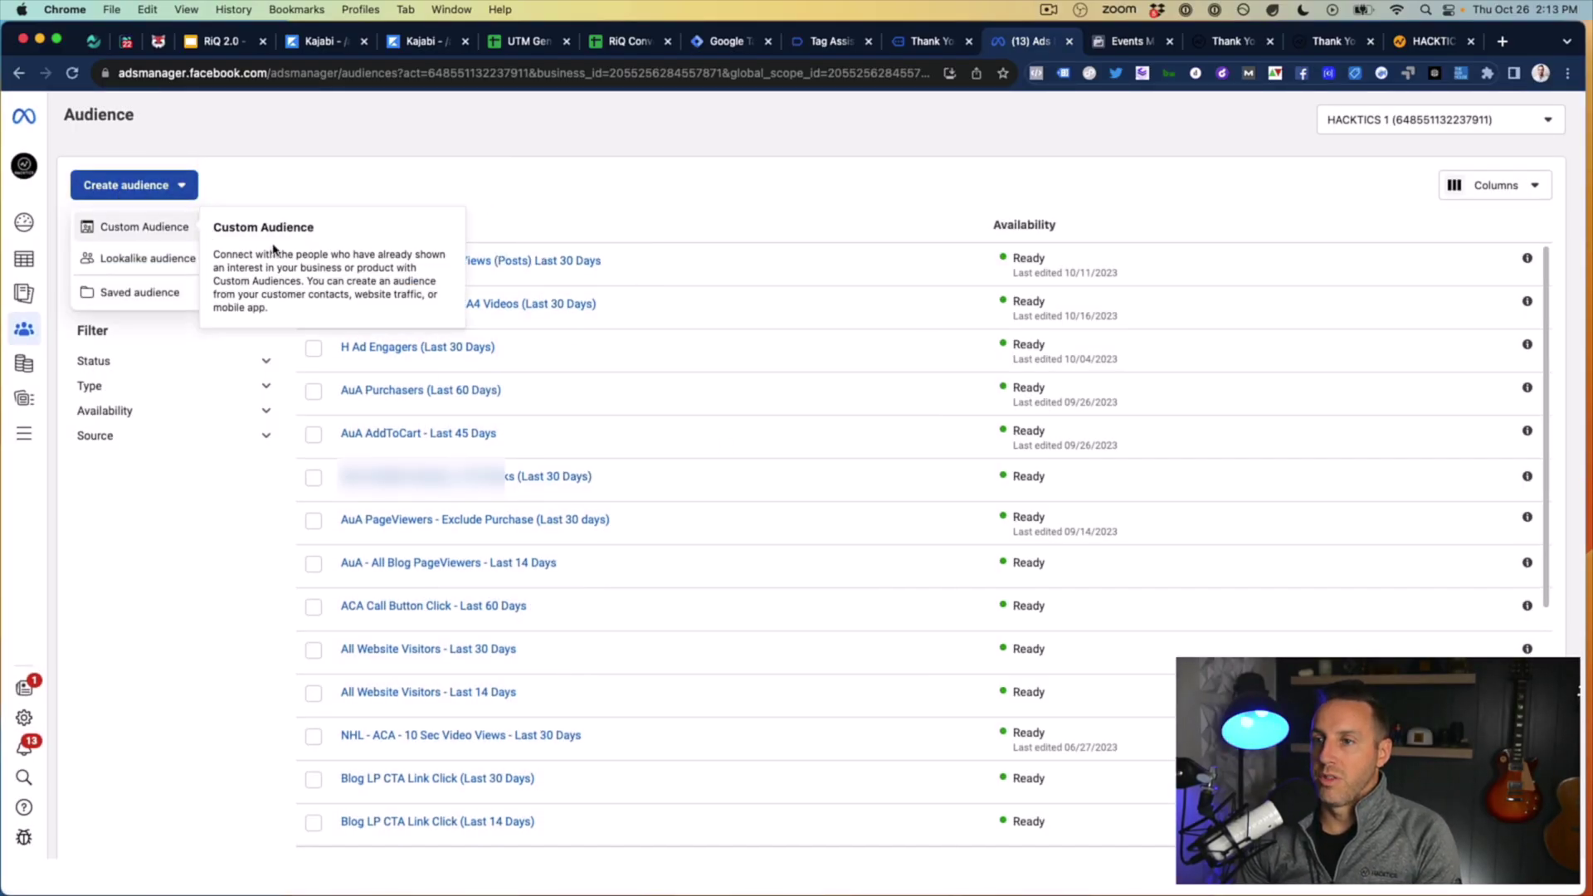
left_click(148, 227)
left_click(563, 314)
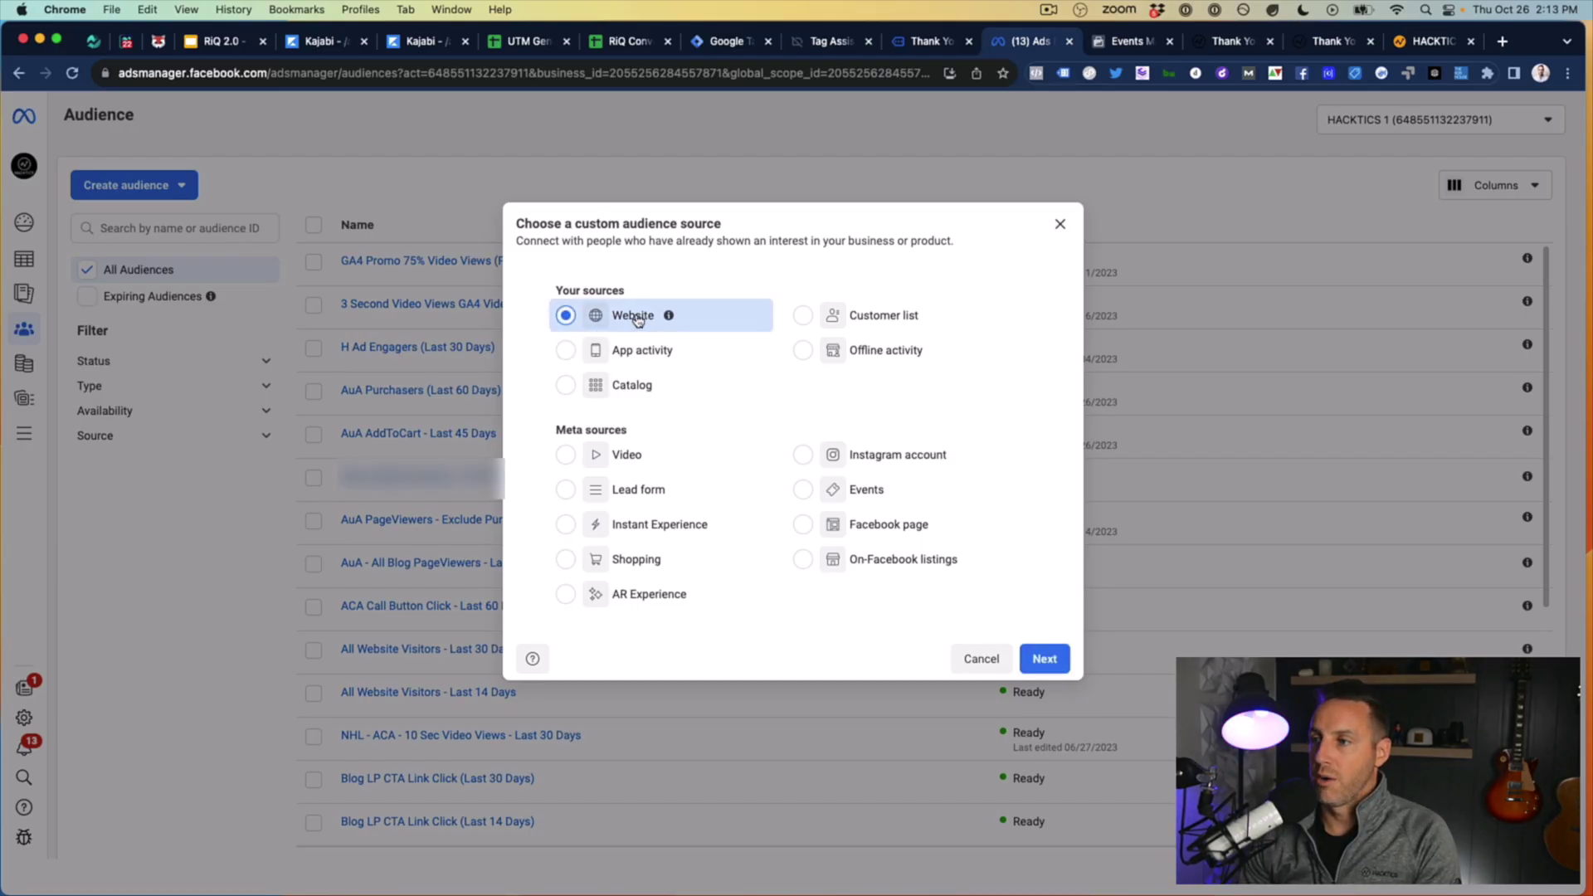
left_click(1043, 658)
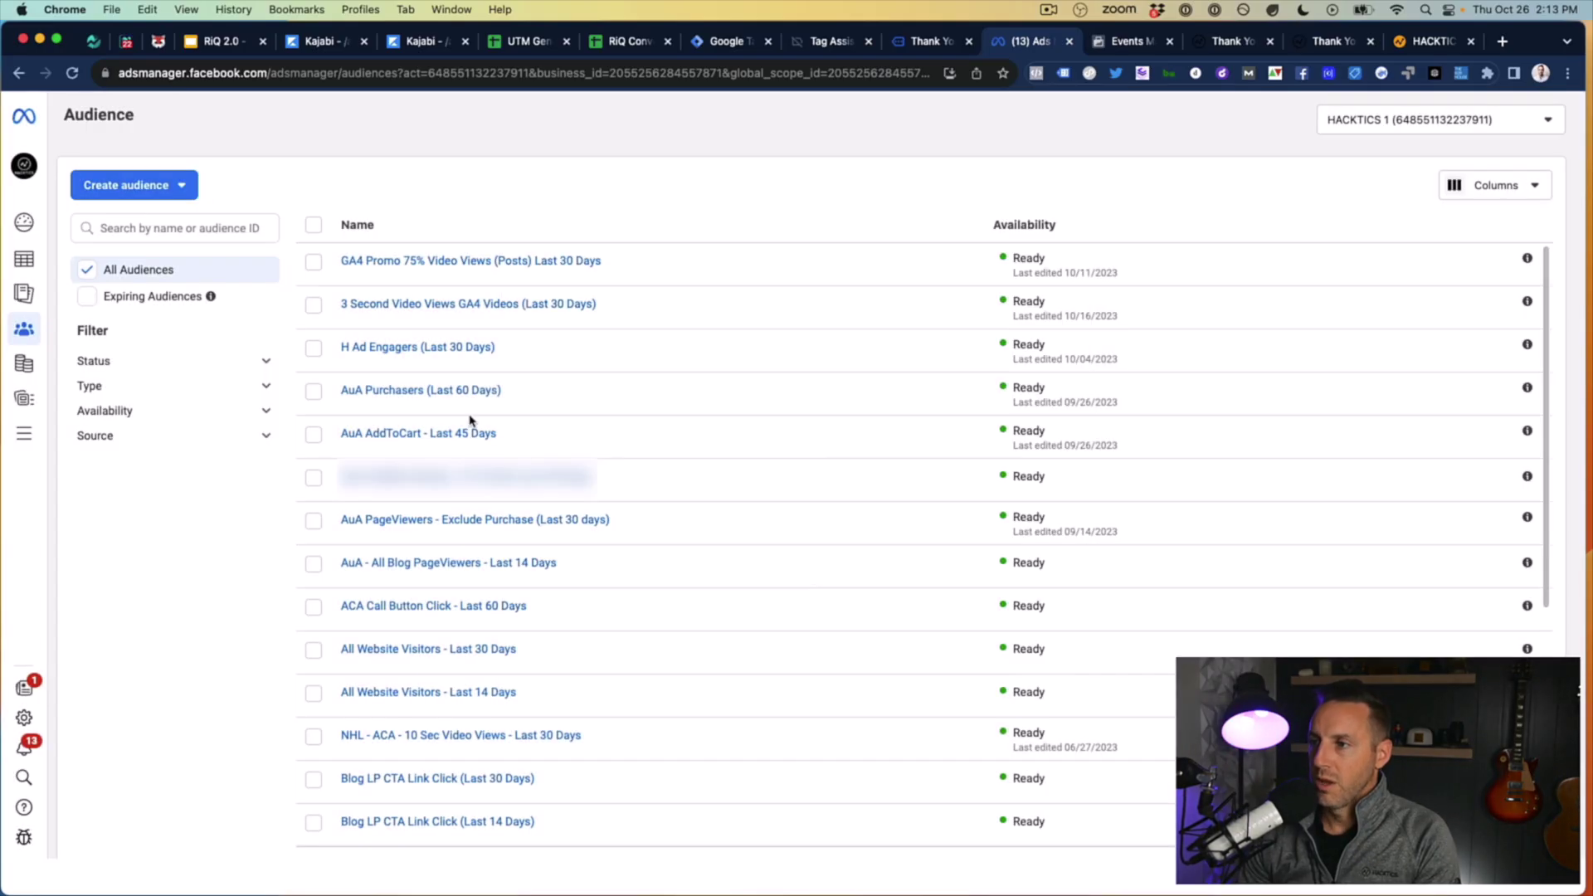
left_click(751, 366)
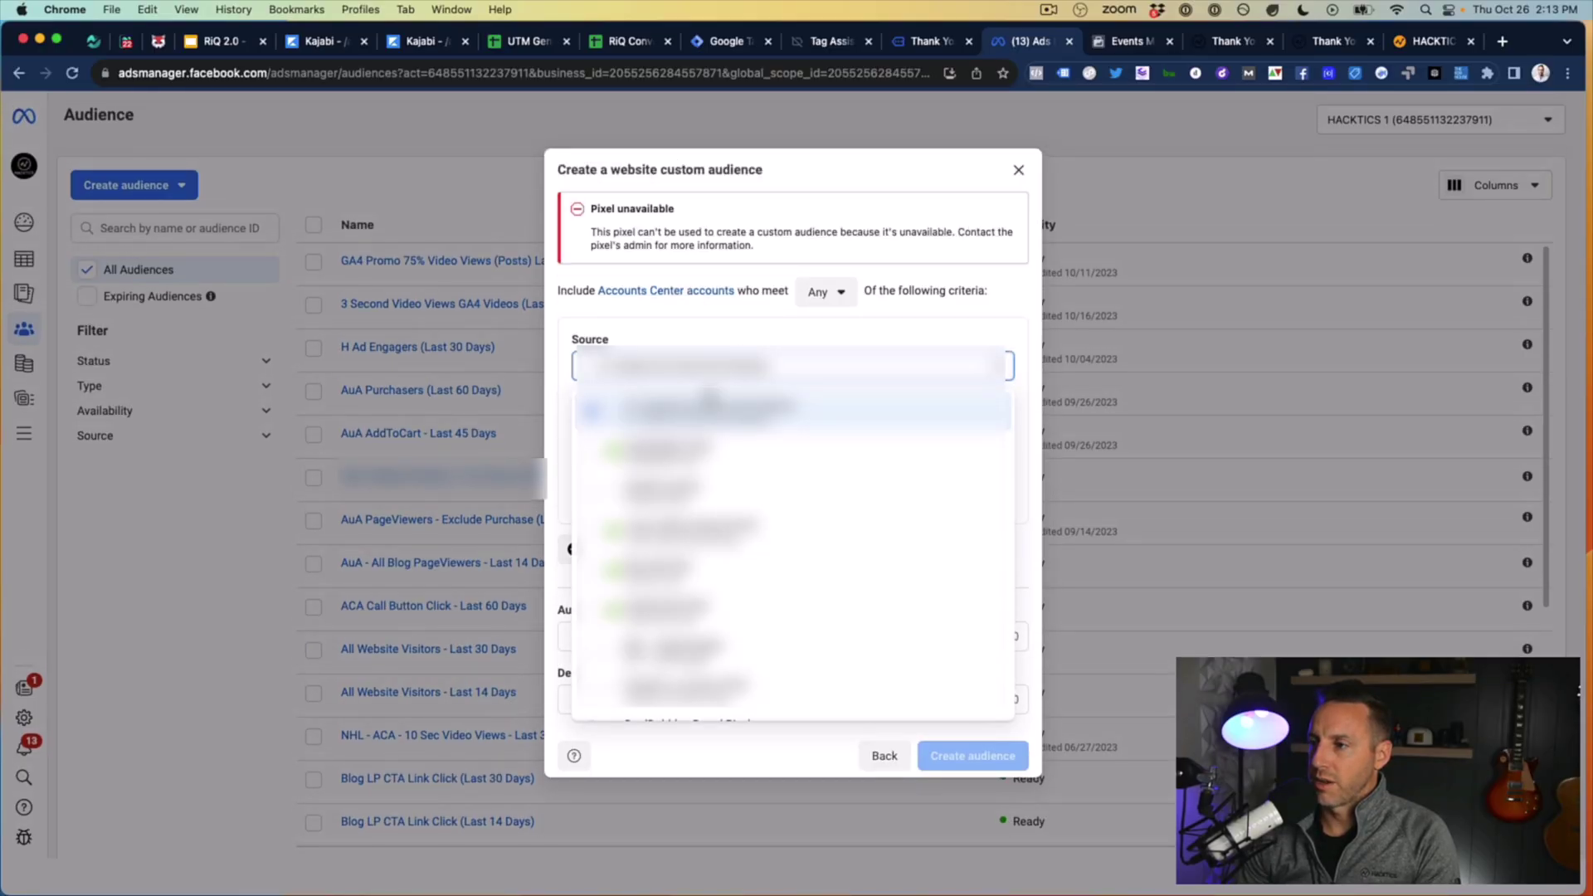
scroll(738, 531, "down", 5)
left_click(664, 655)
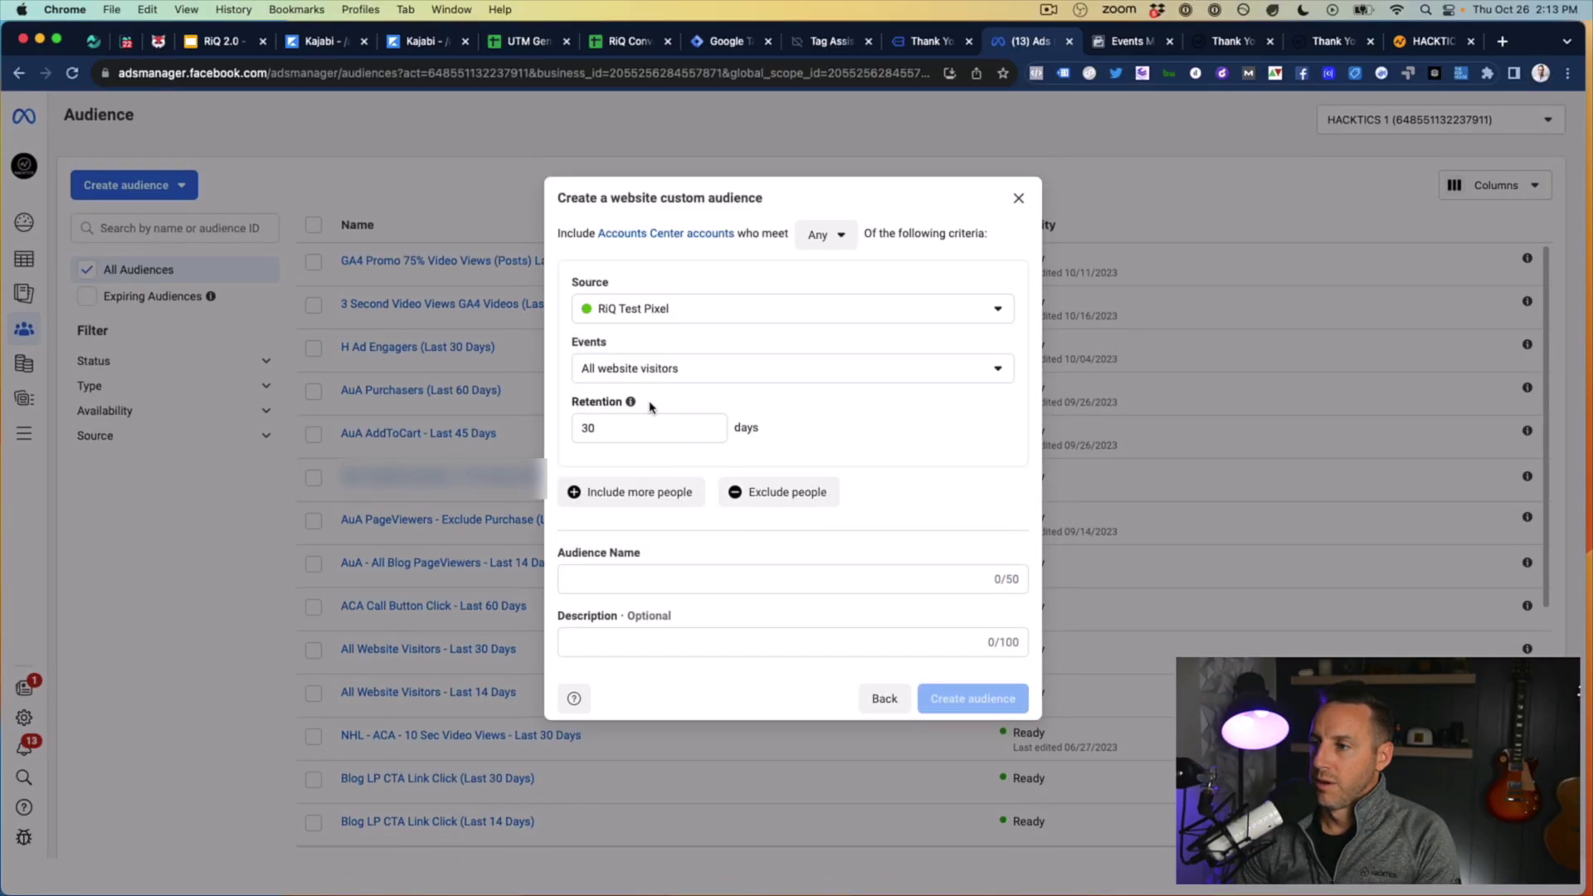
left_click(663, 368)
left_click(1028, 392)
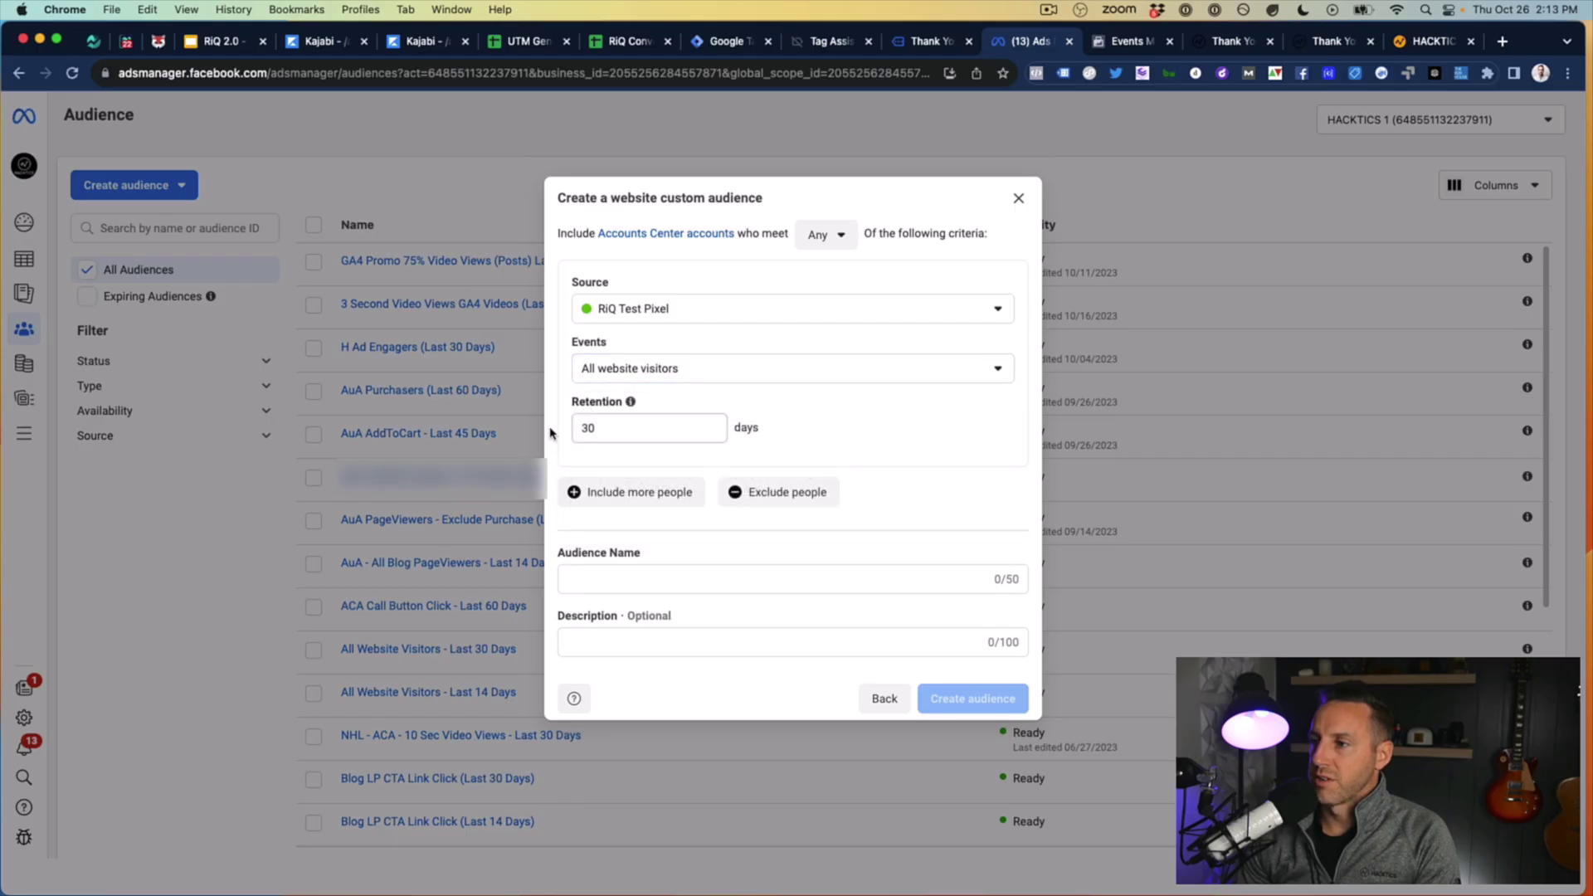
double_click(643, 428)
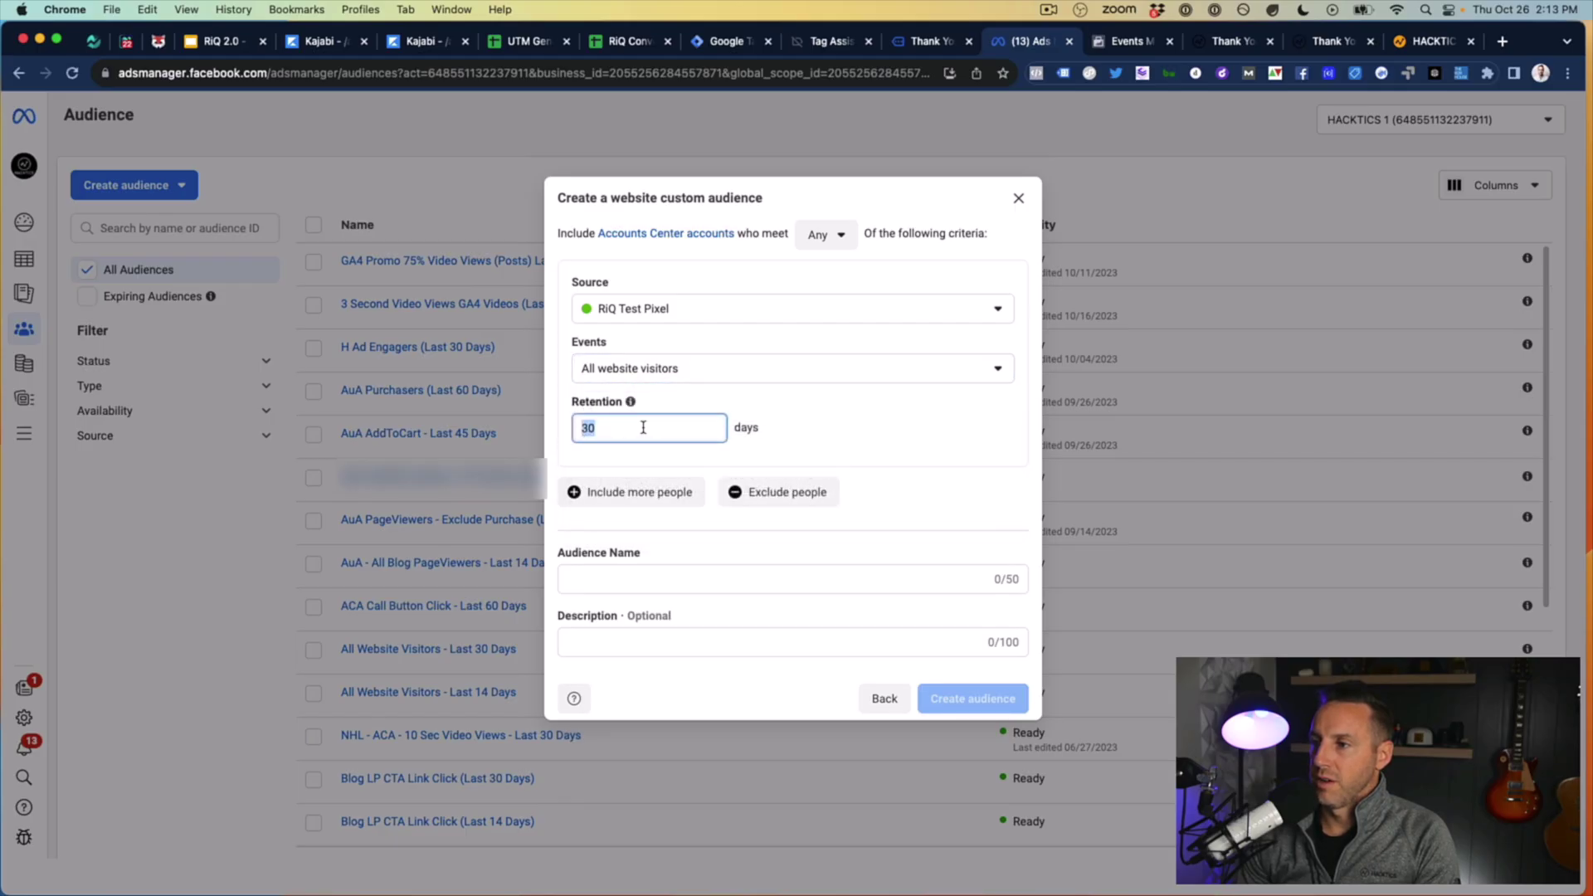
Step: Name the website audience RiQ All Website Visitors (Last 30 Days) and create it
left_click(641, 579)
type("All W")
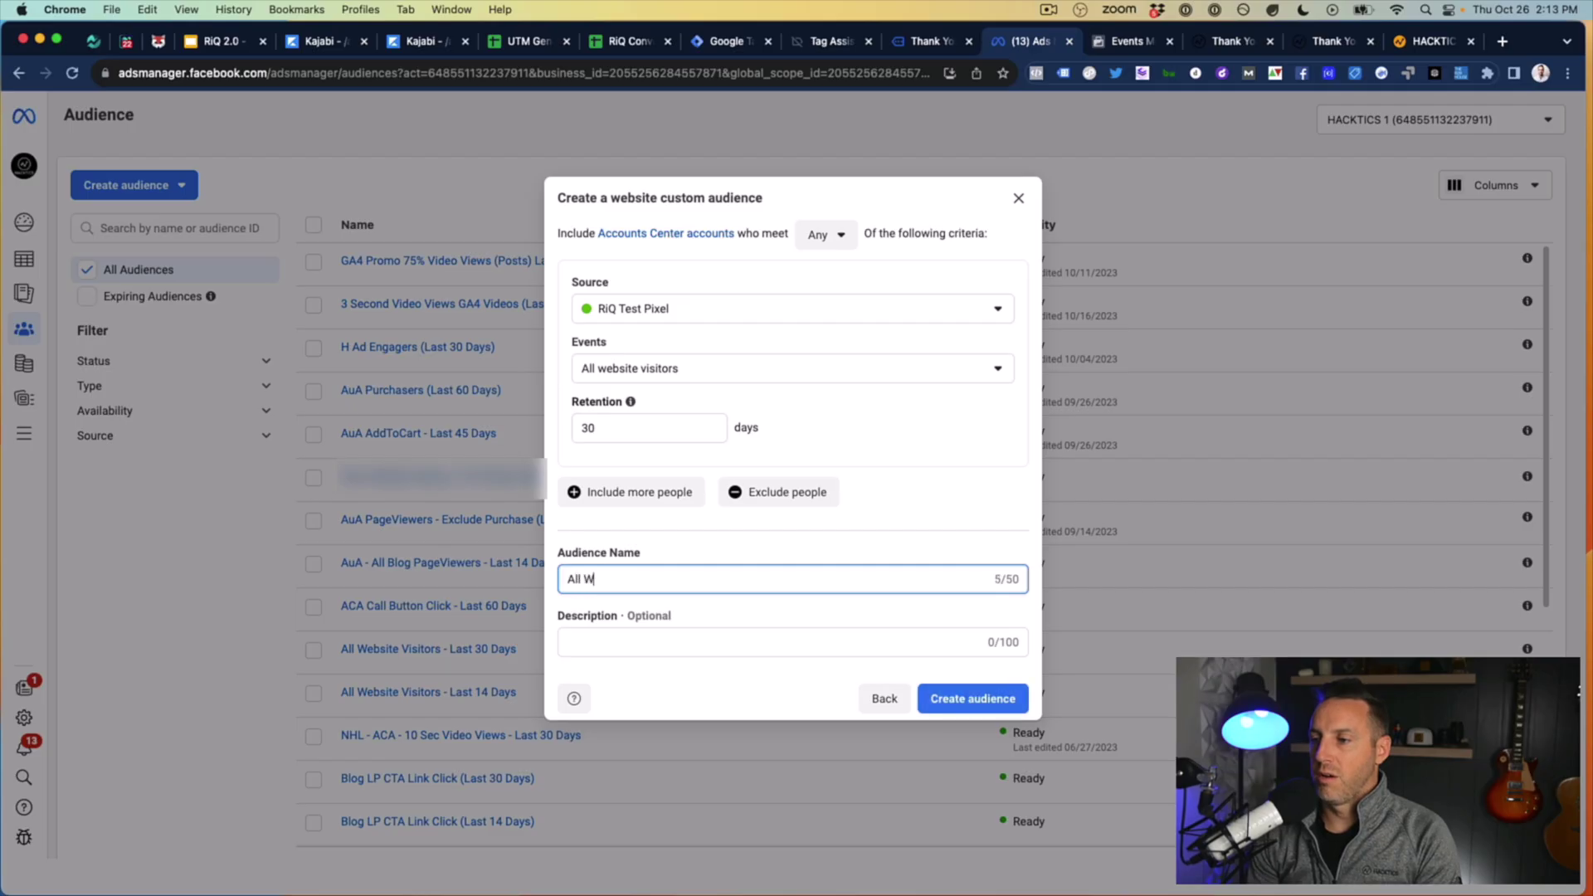
type("bsit")
key("BackSpace")
key("BackSpace")
key("BackSpace")
key("BackSpace")
key("BackSpace")
key("BackSpace")
key("BackSpace")
key("BackSpace")
key("BackSpace")
type("Ri")
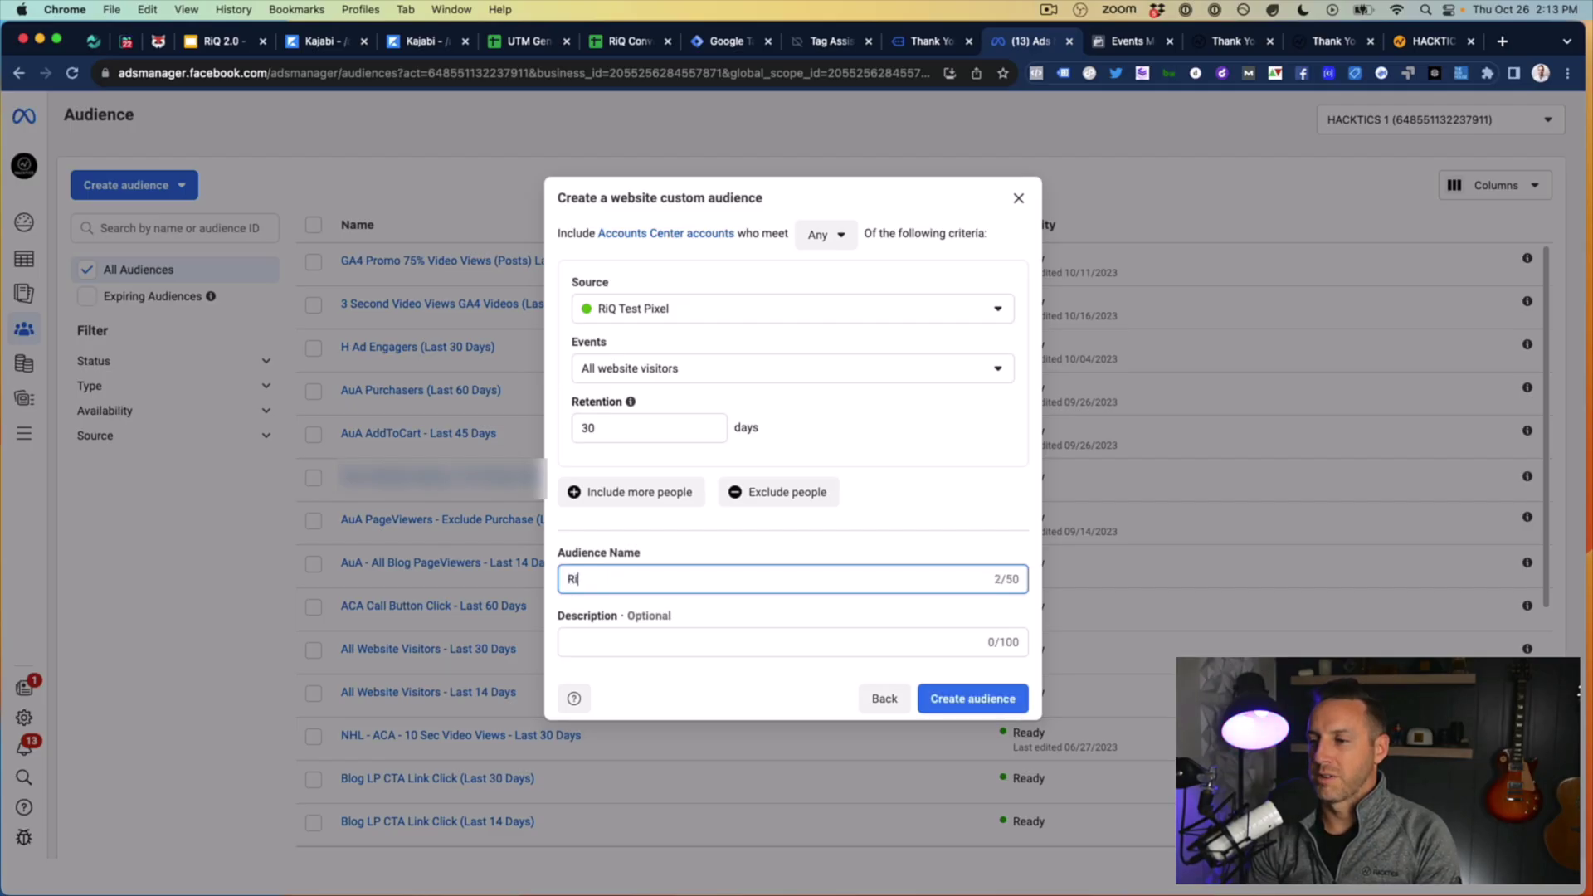
type("Q ")
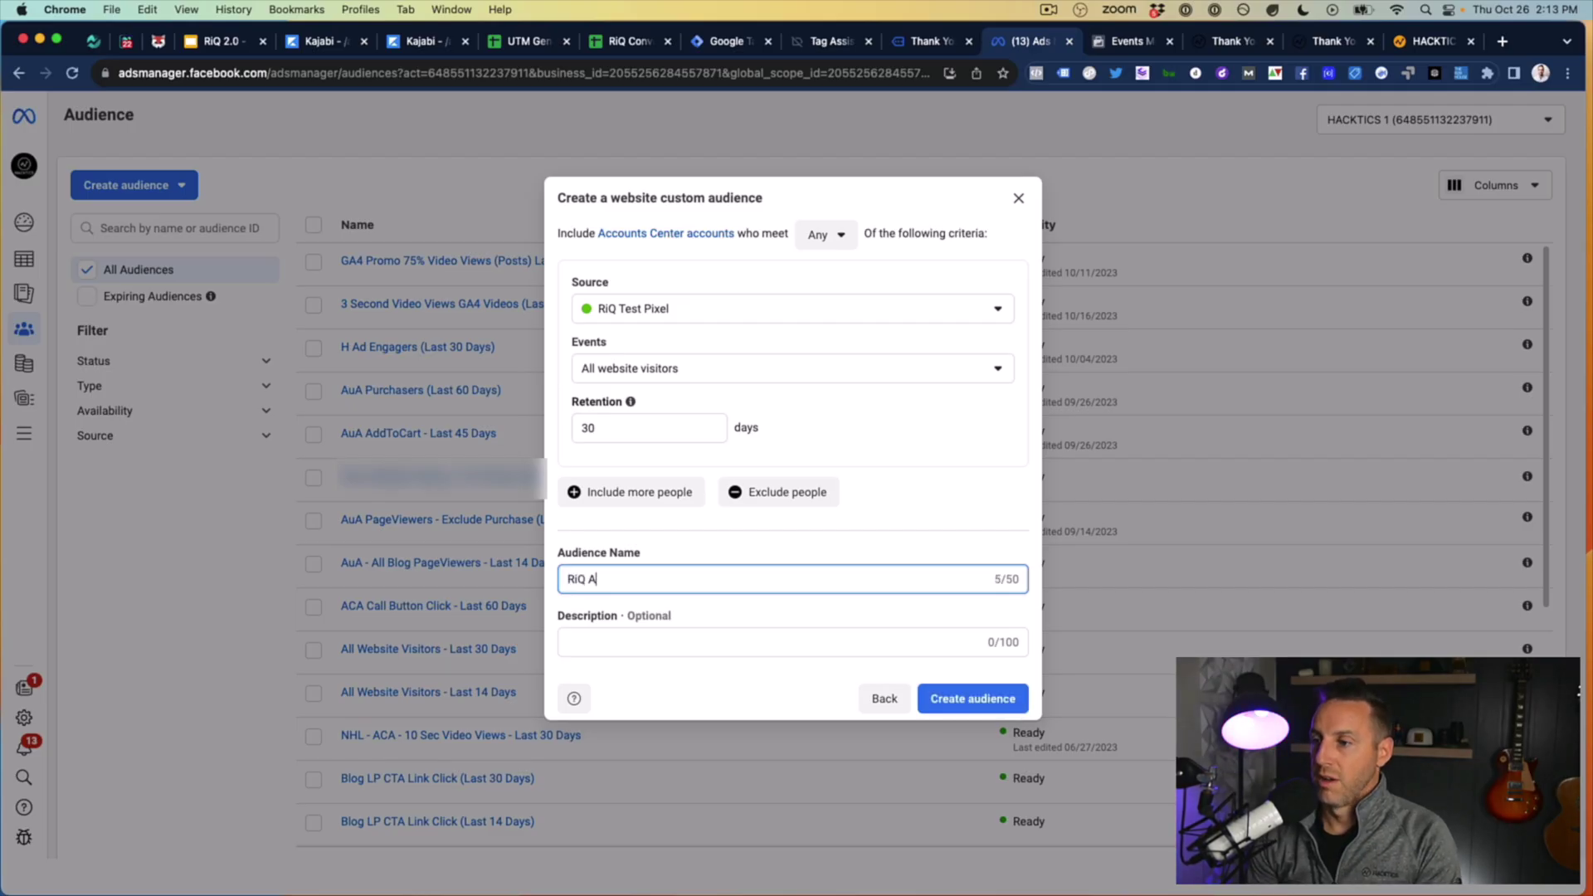
type("All Website Vi")
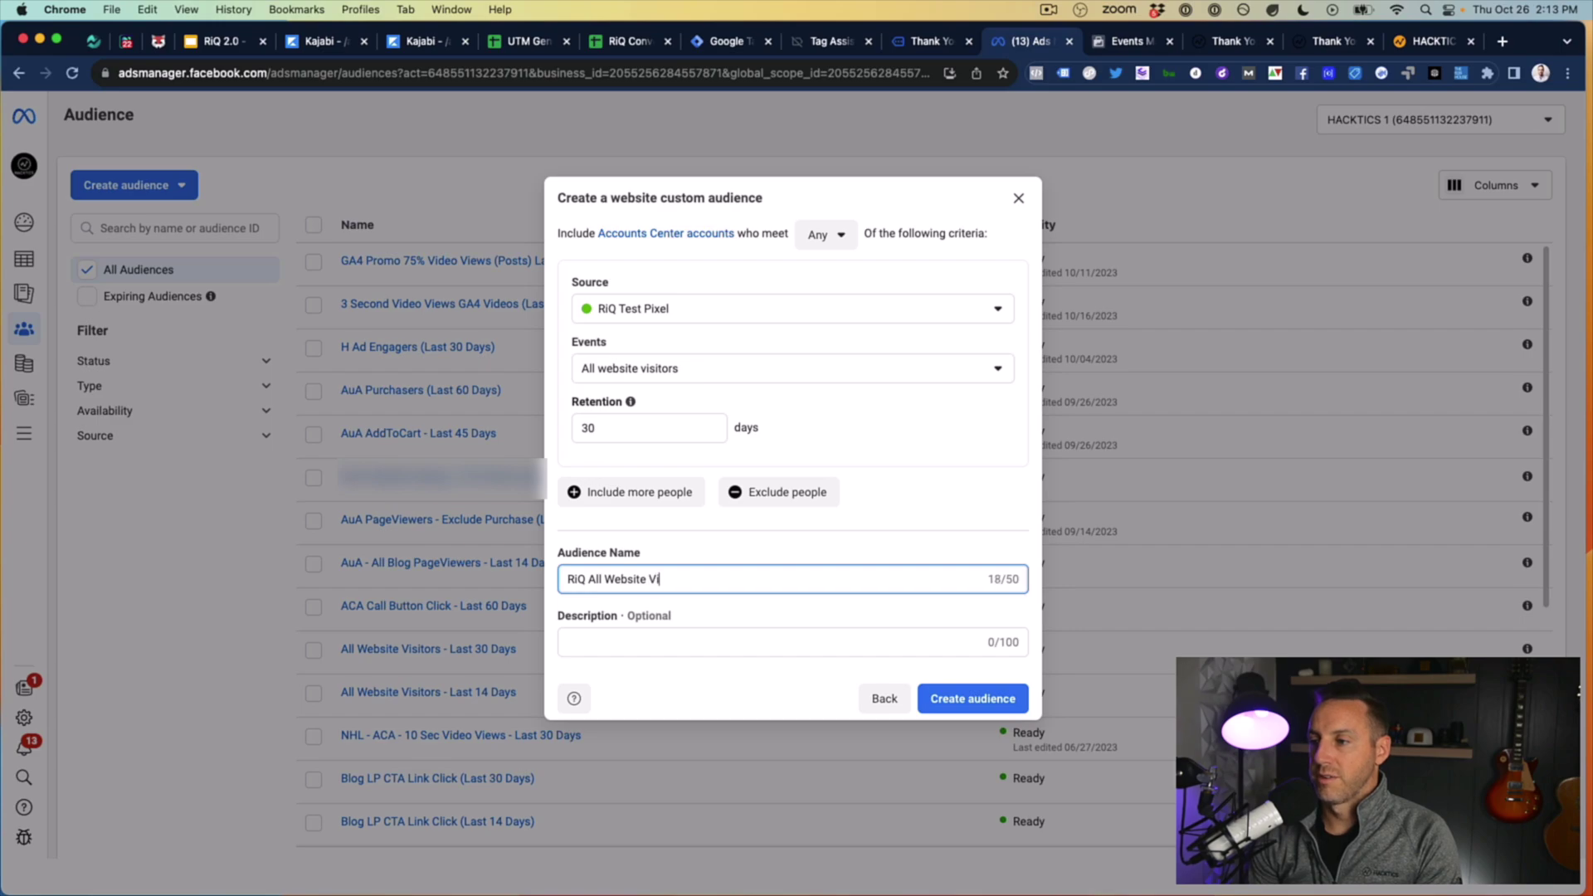
type("sitors")
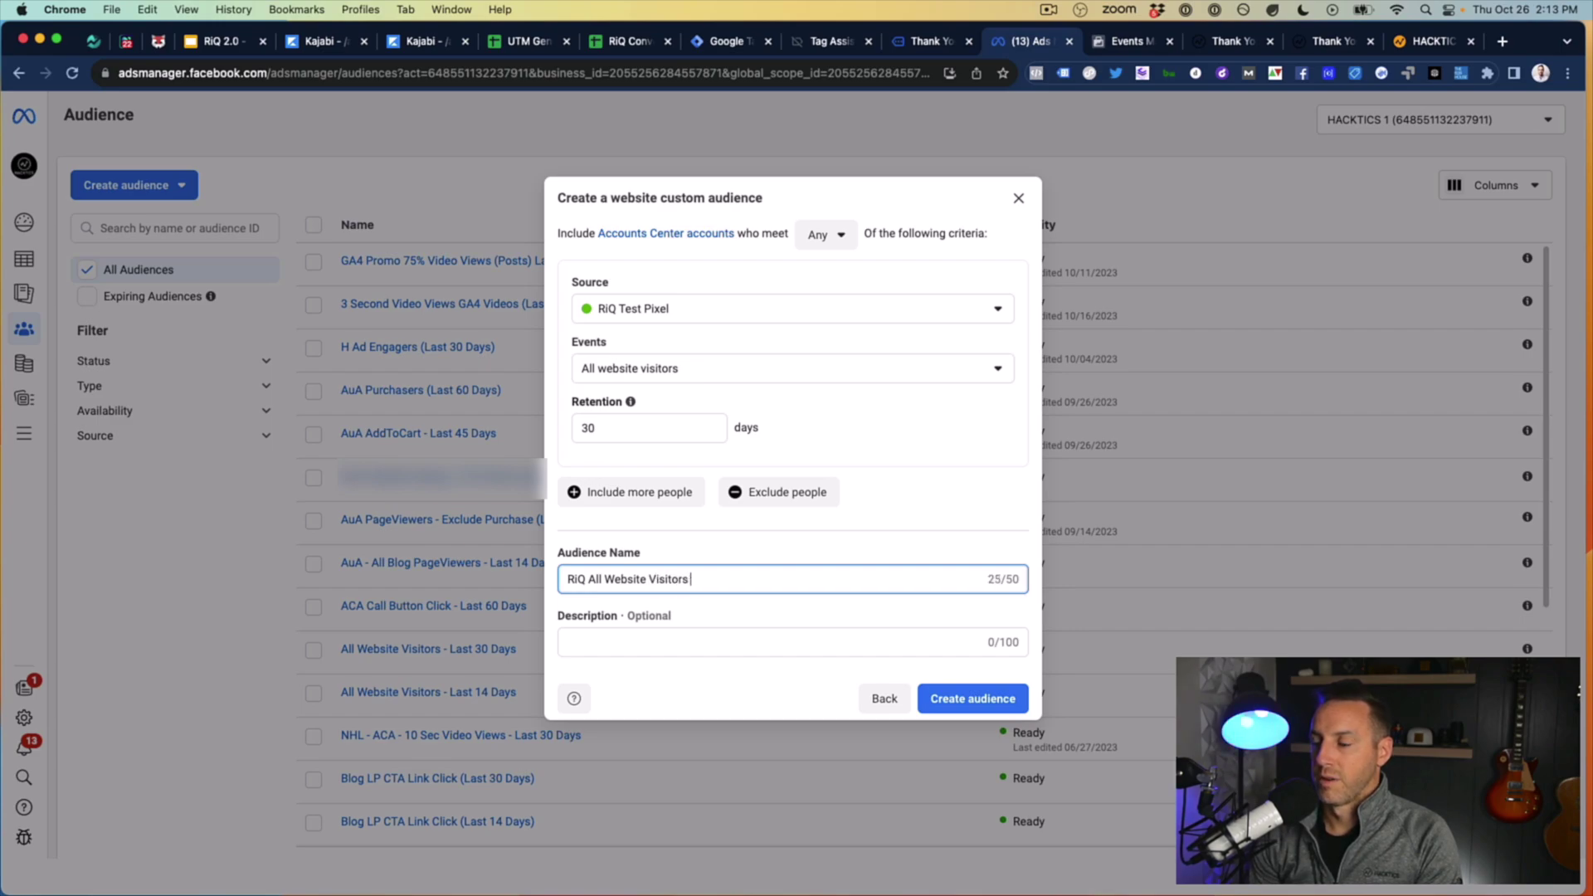
type("toors (Last 30 D")
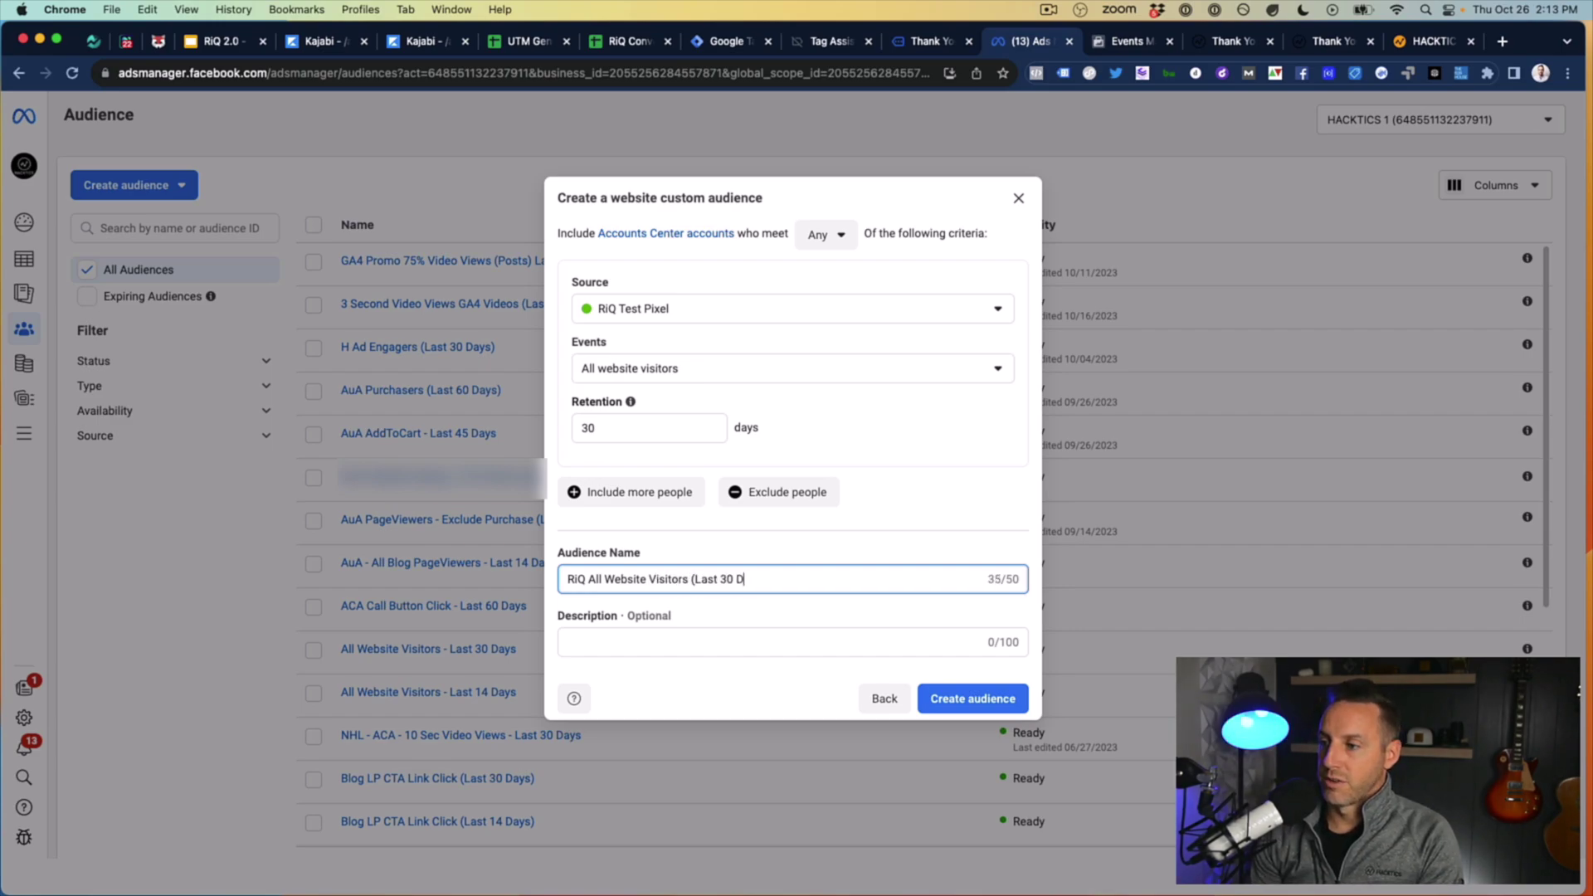
type("ays)")
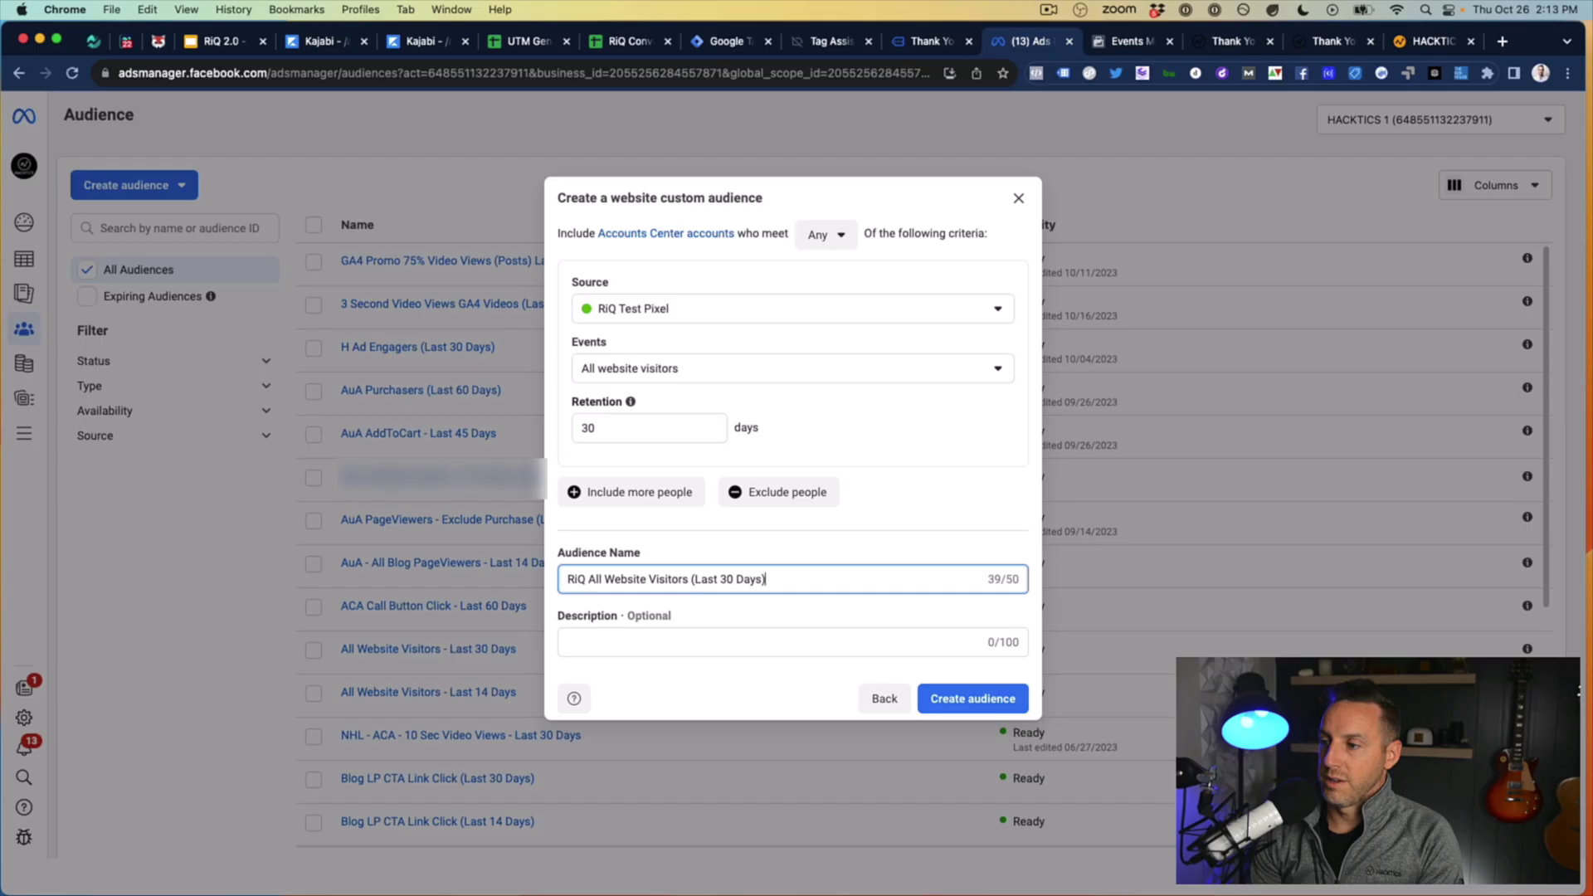
triple_click(610, 577)
left_click(616, 578)
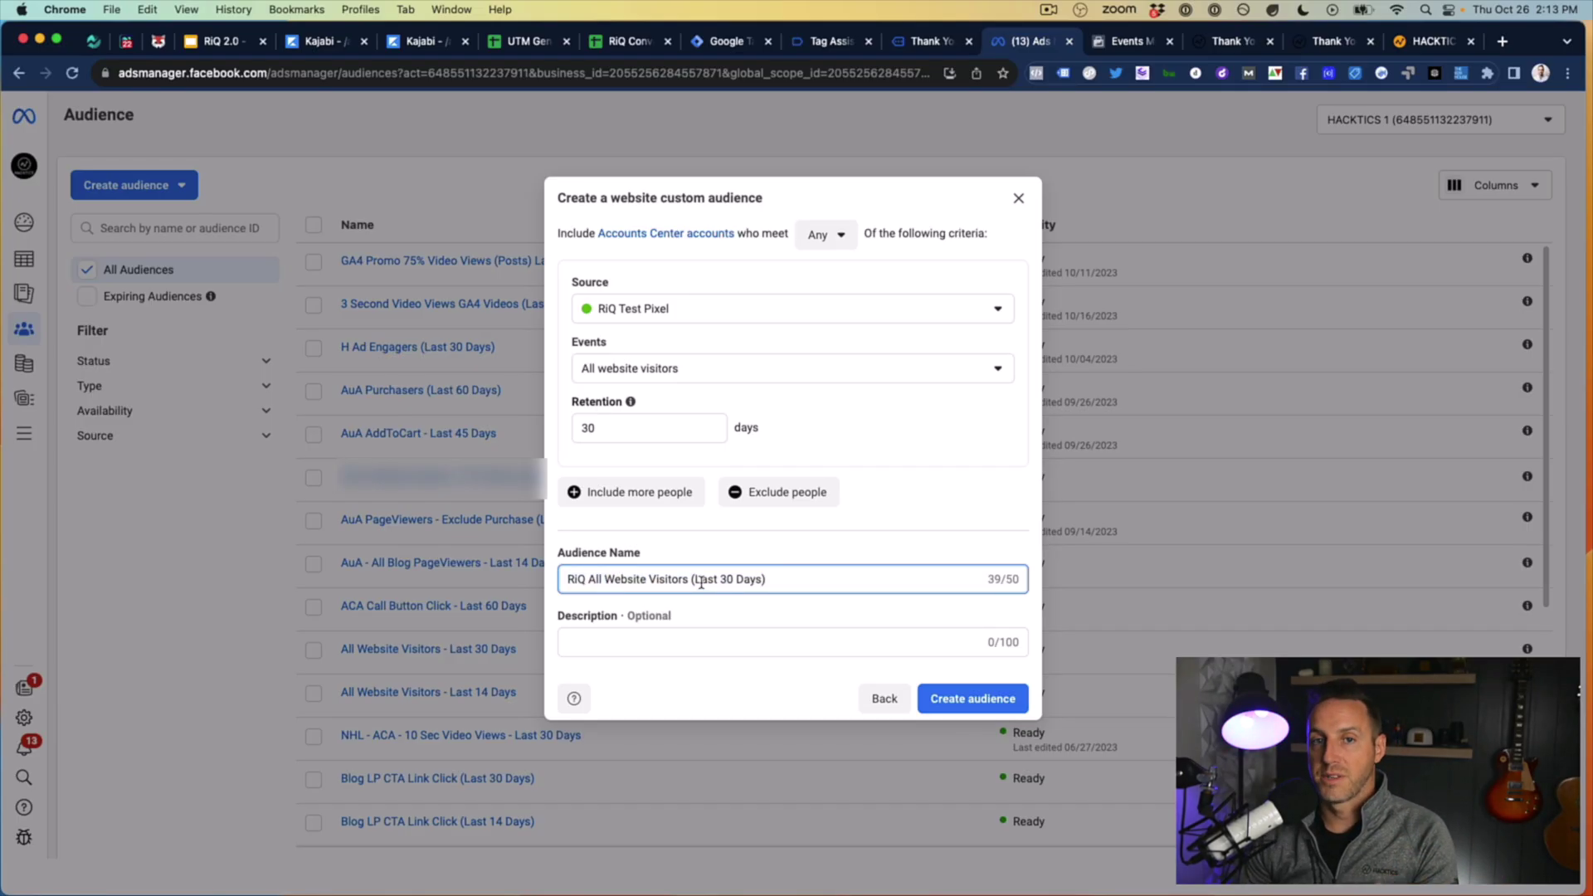
left_click(963, 698)
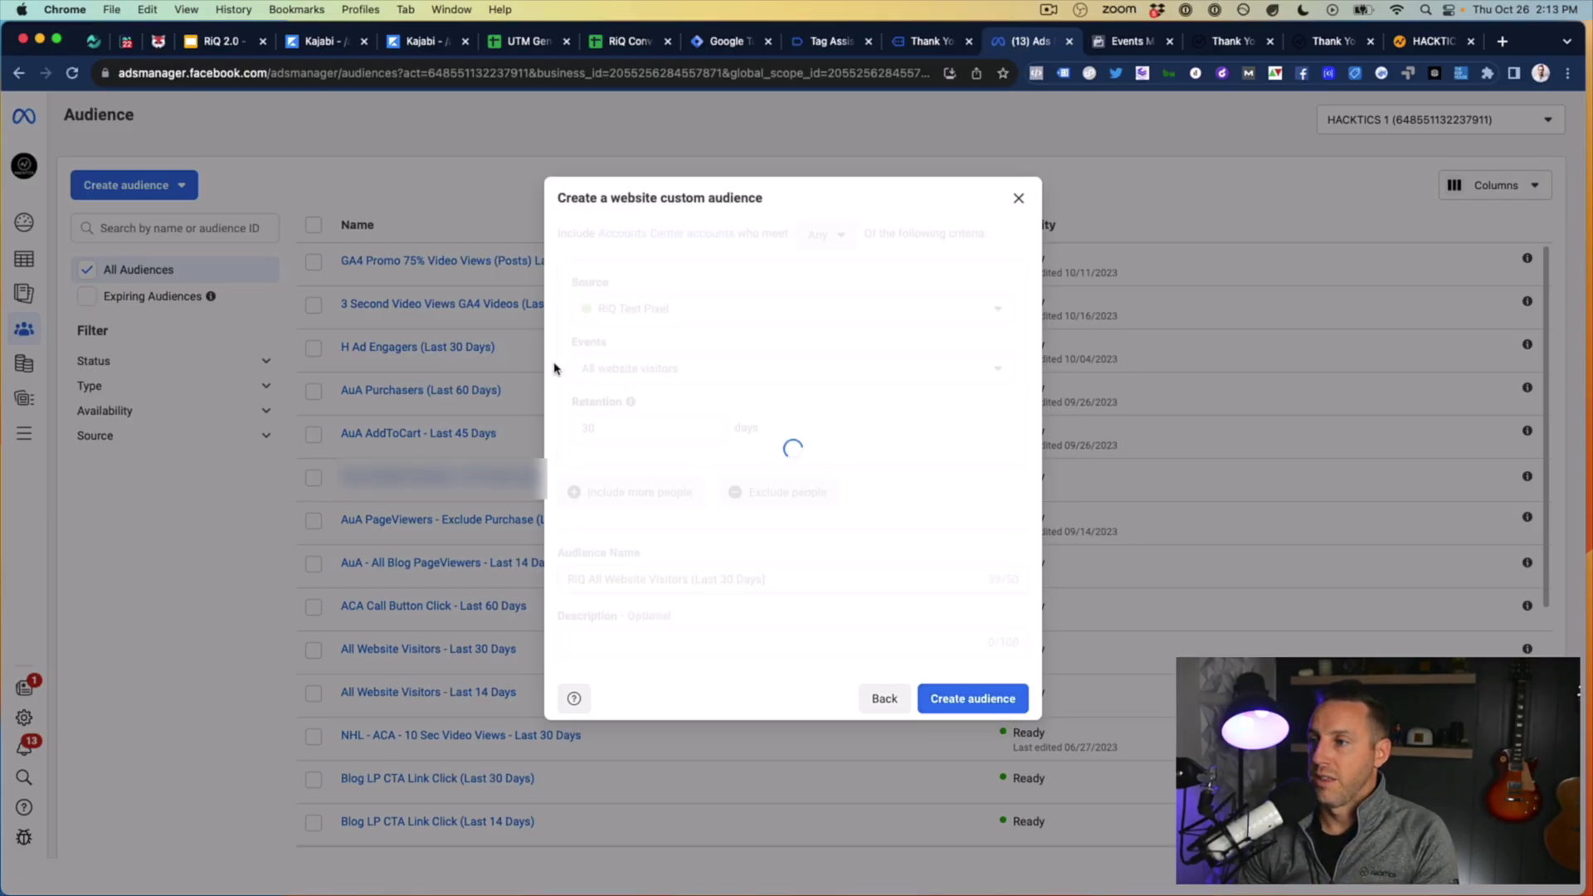
left_click(999, 634)
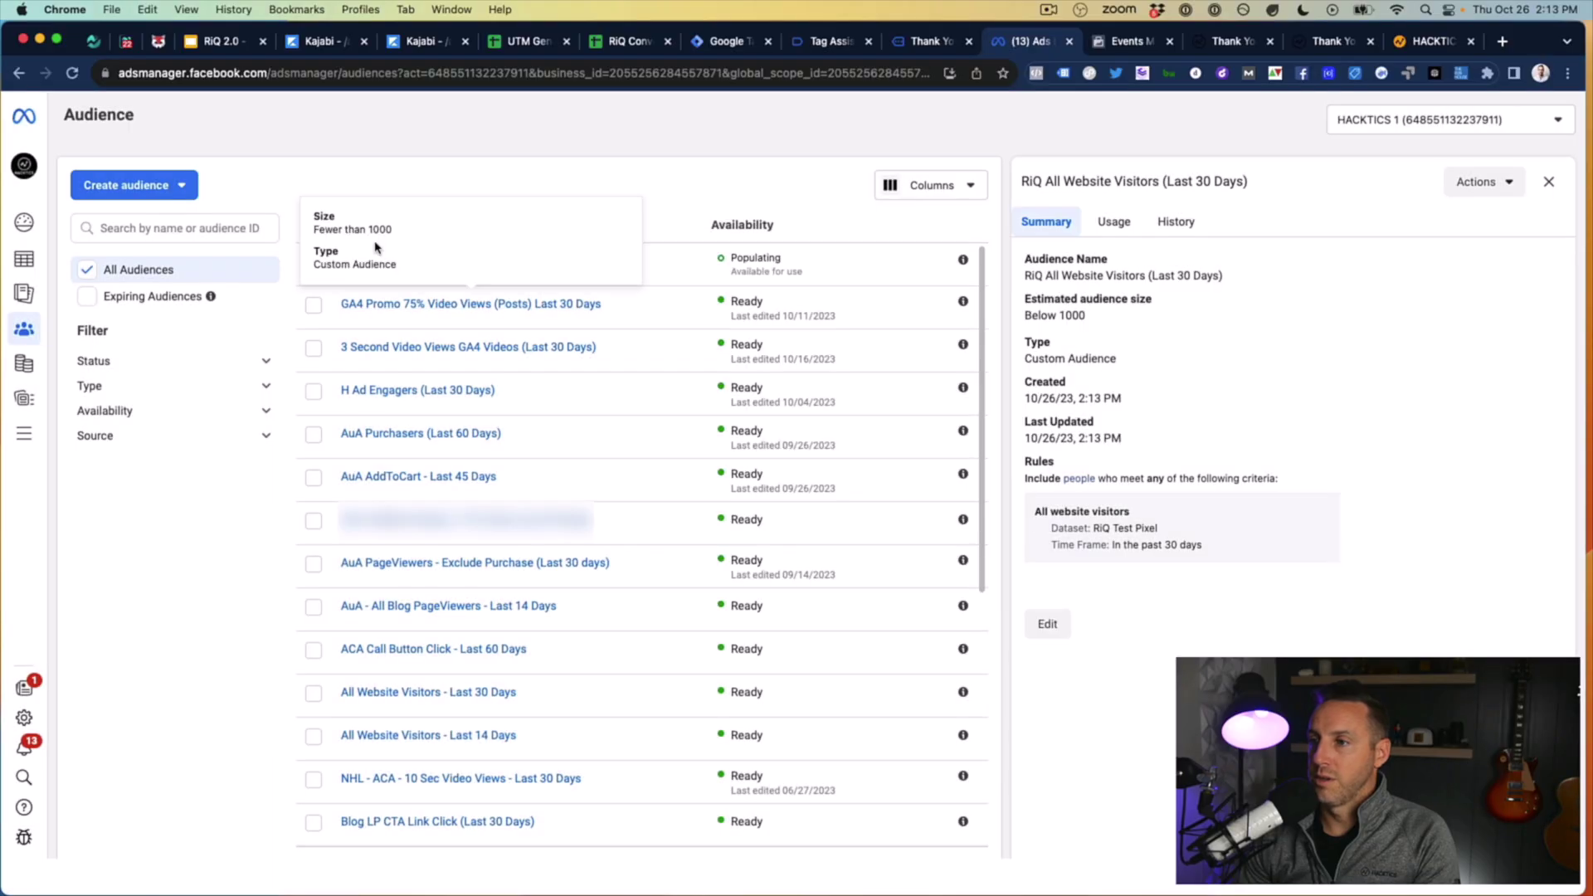
Step: Start another website custom audience from RiQ Test Pixel and set its retention to 14 days
left_click(162, 190)
left_click(158, 229)
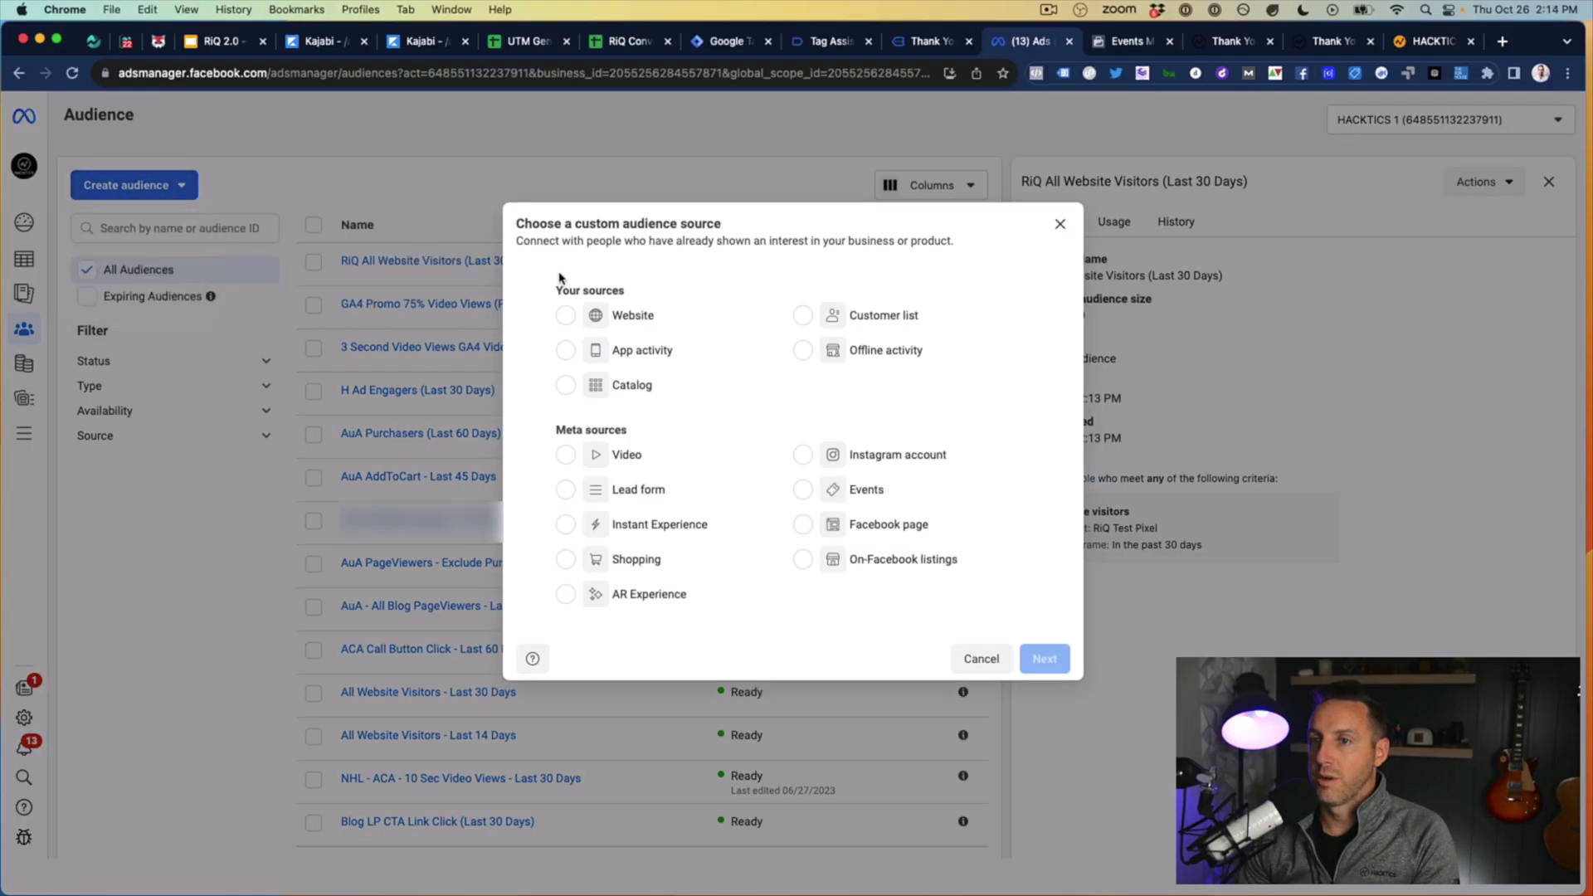
left_click(565, 315)
left_click(1044, 659)
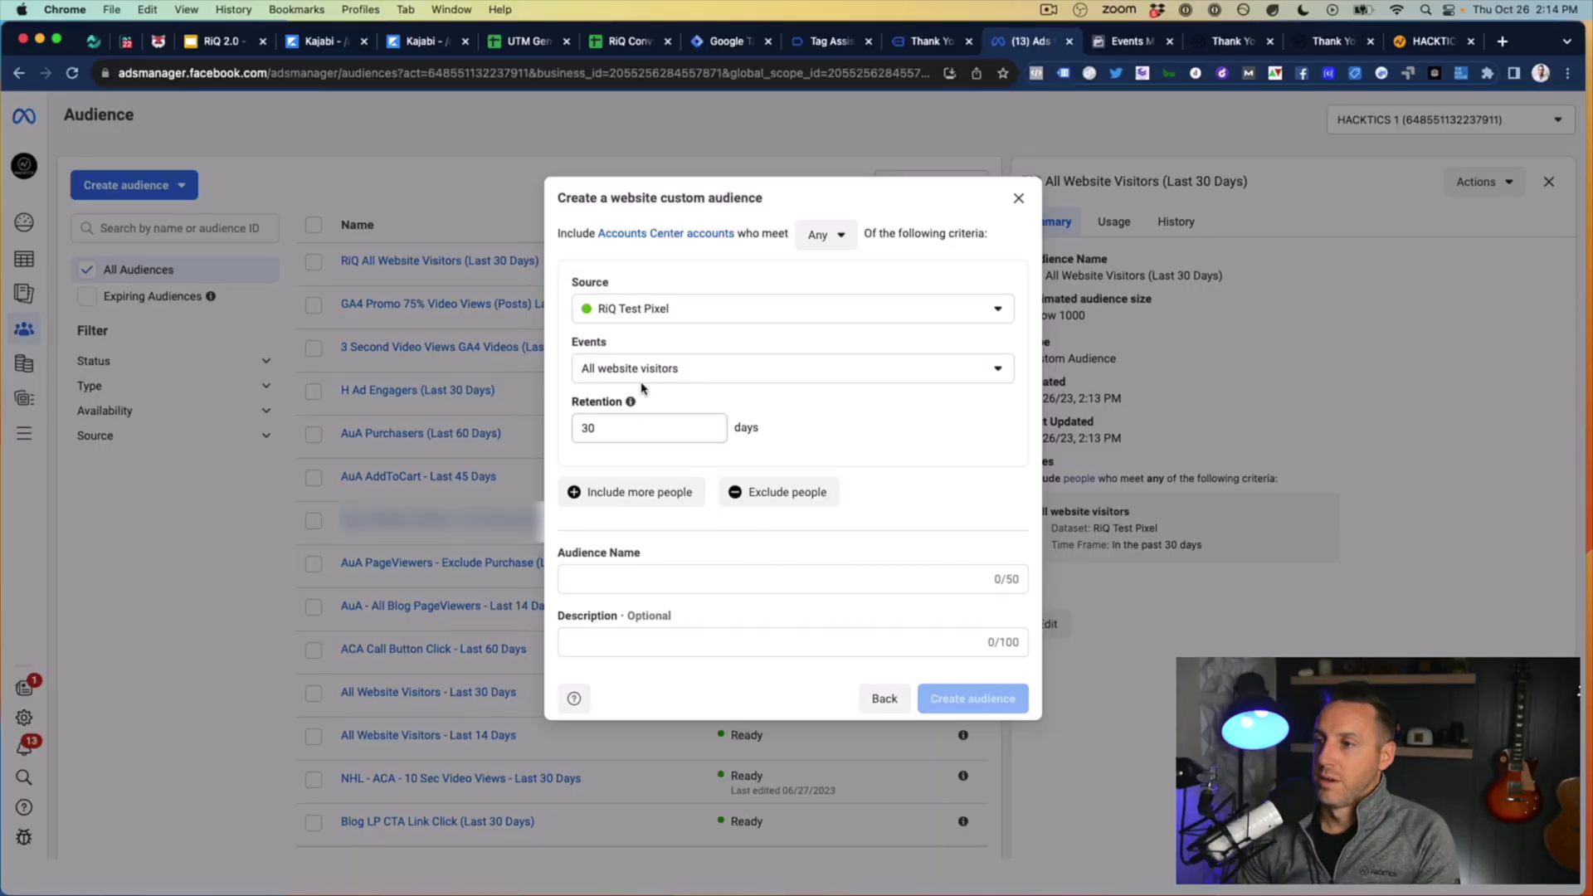
left_click(612, 429)
key("BackSpace")
key("BackSpace")
type("14")
Step: Try people who visited specific web pages as the audience event, and switch it back to all website visitors
left_click(674, 366)
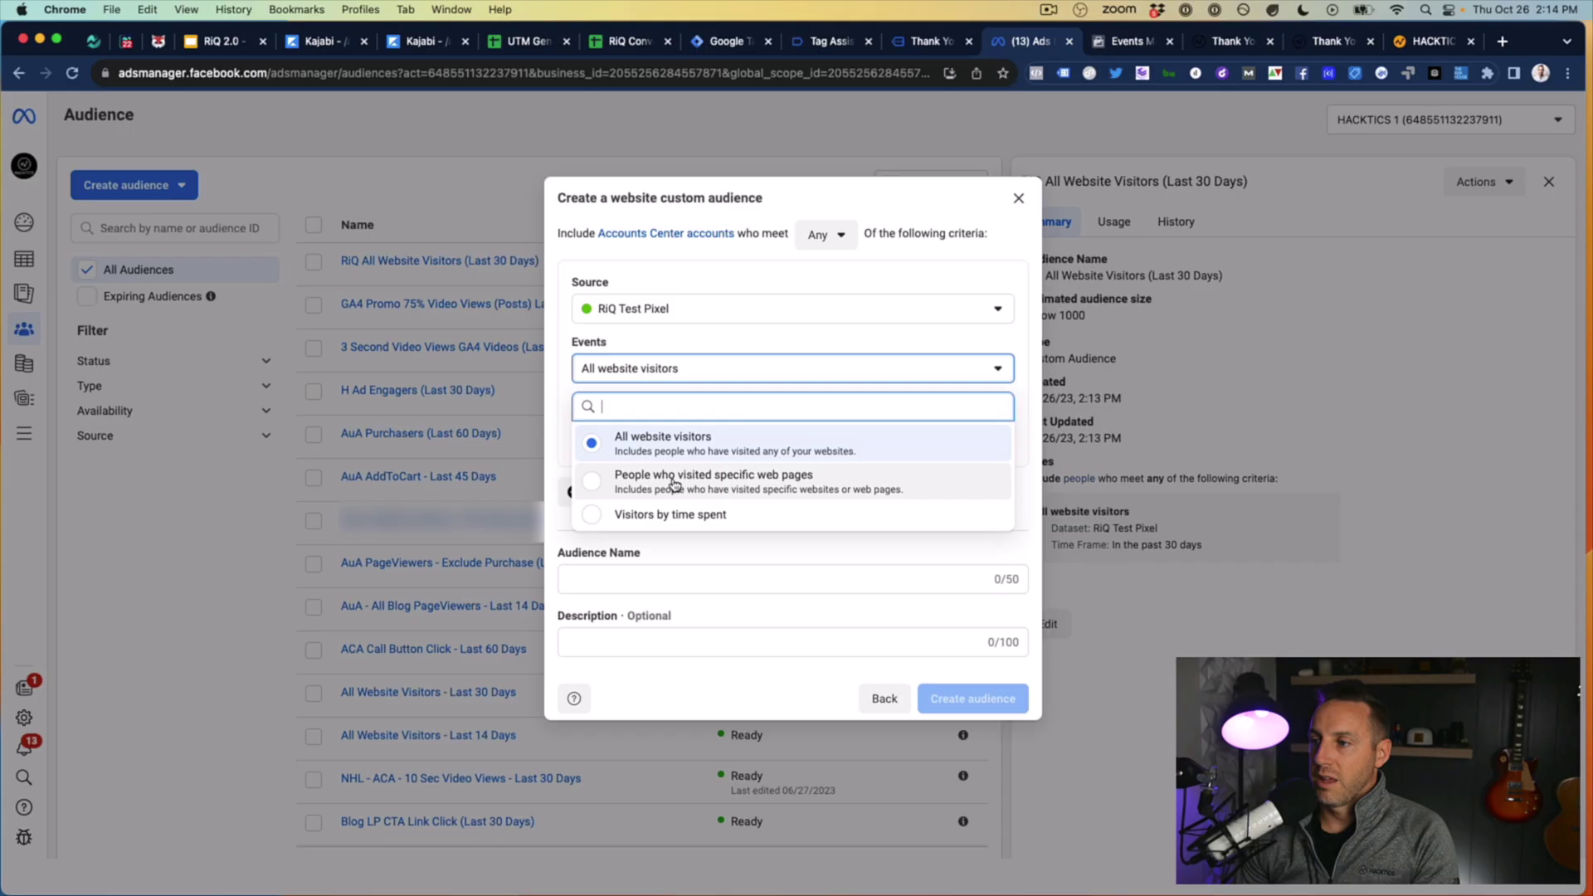
left_click(710, 483)
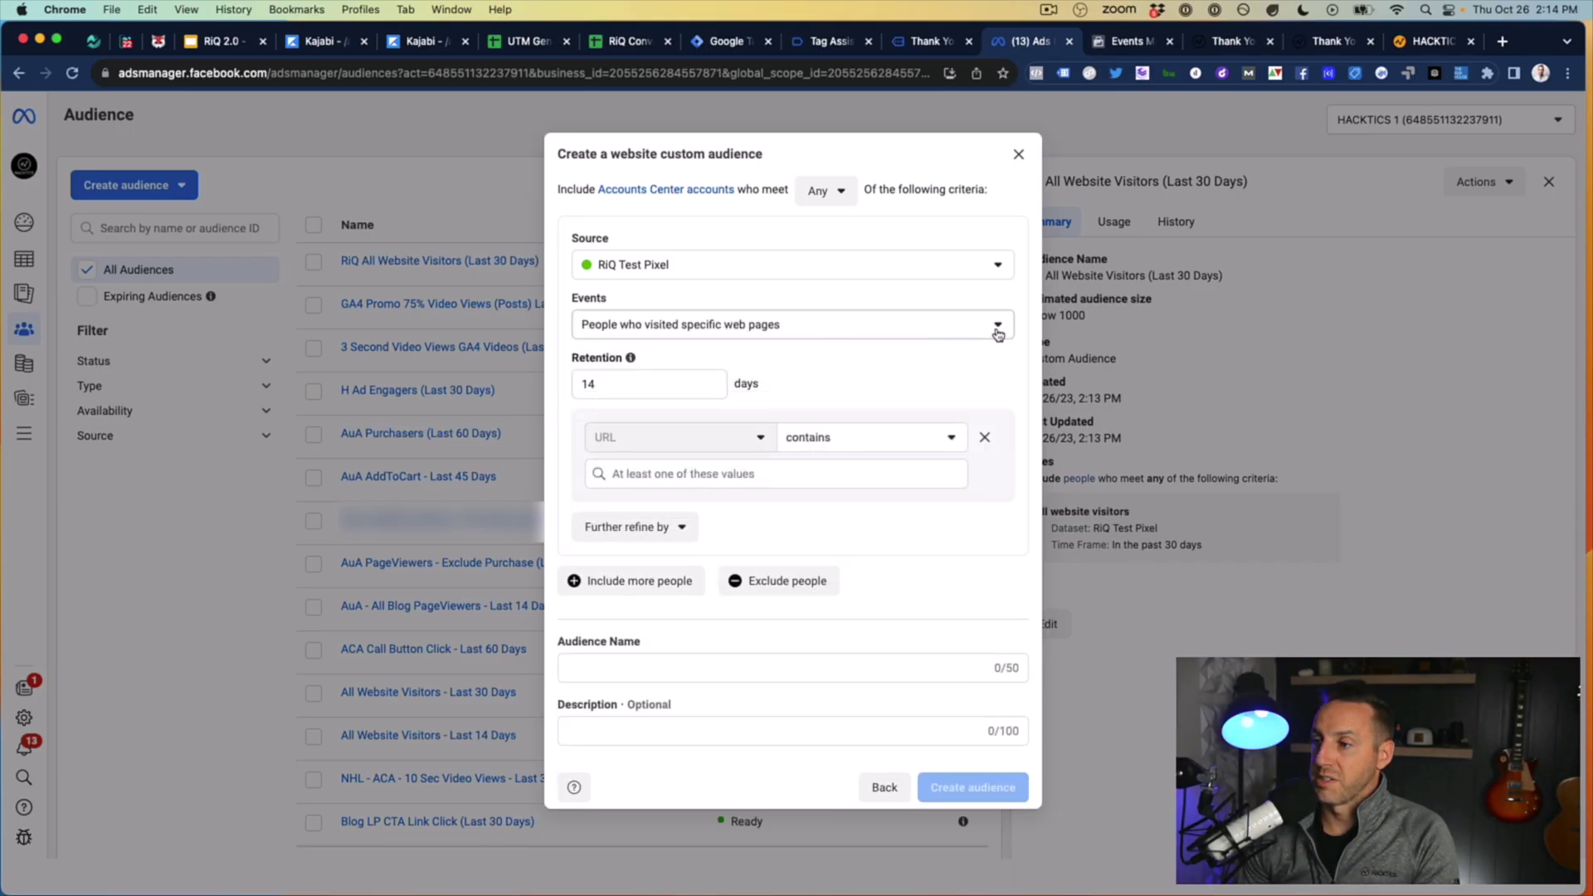
left_click(695, 327)
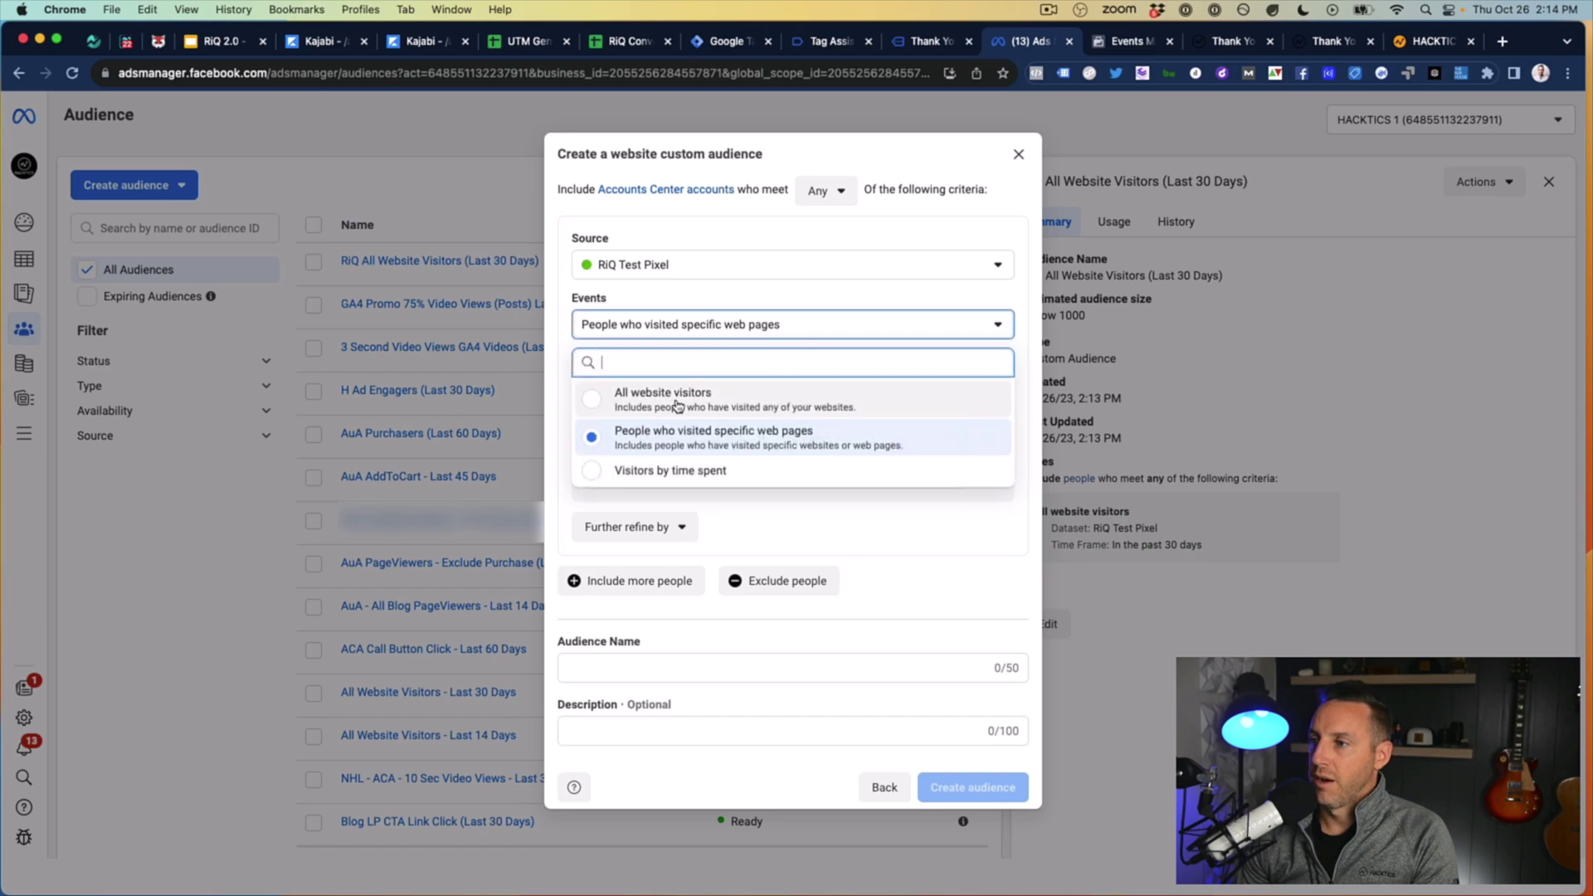
left_click(696, 394)
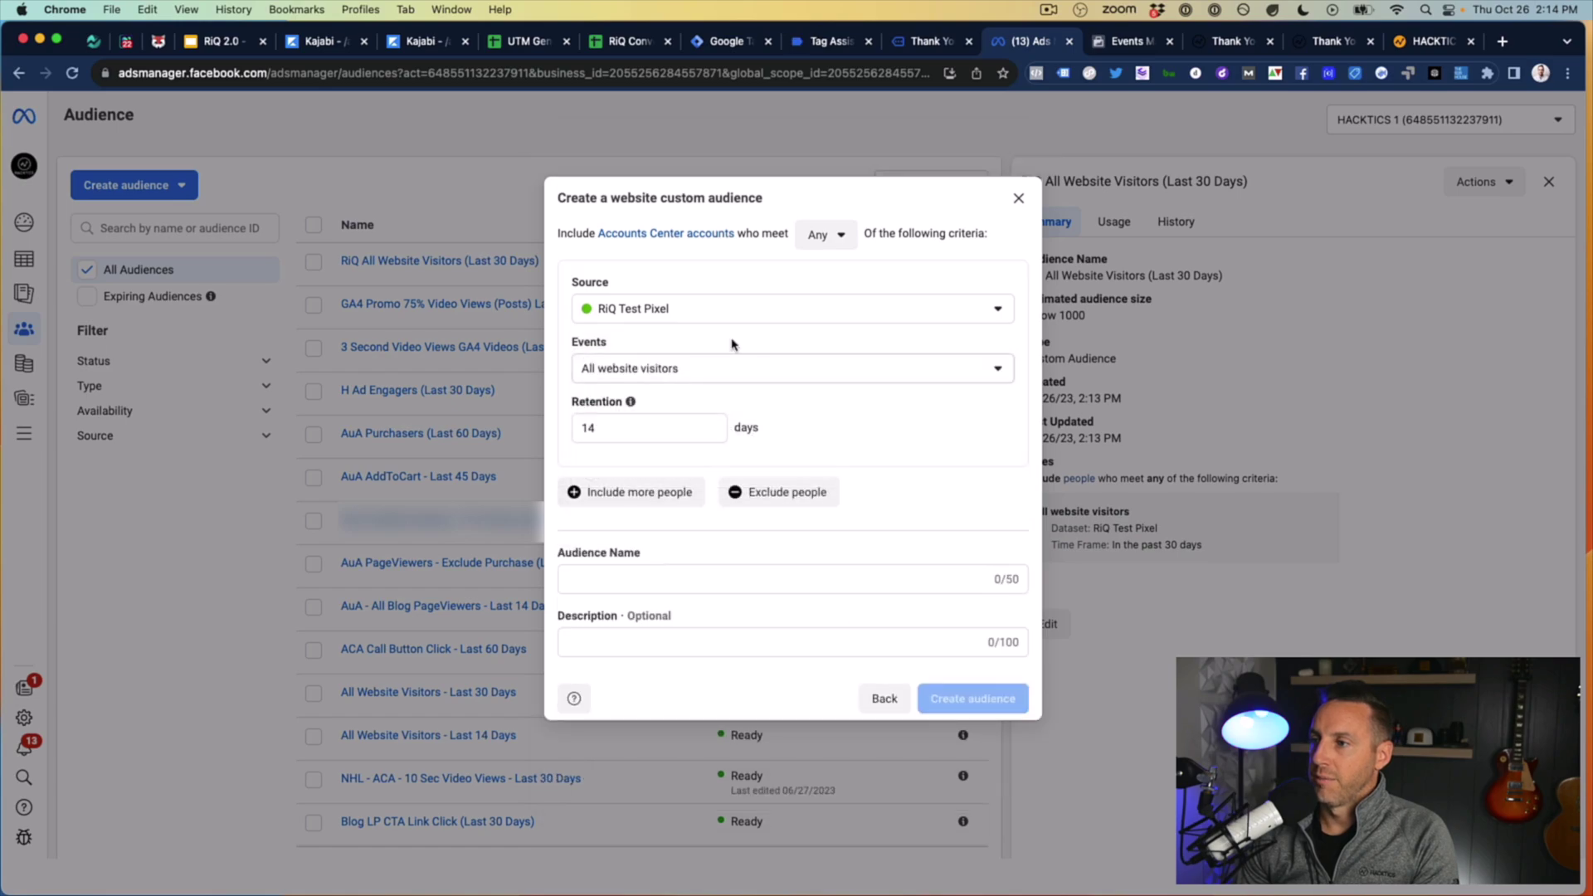
left_click(612, 426)
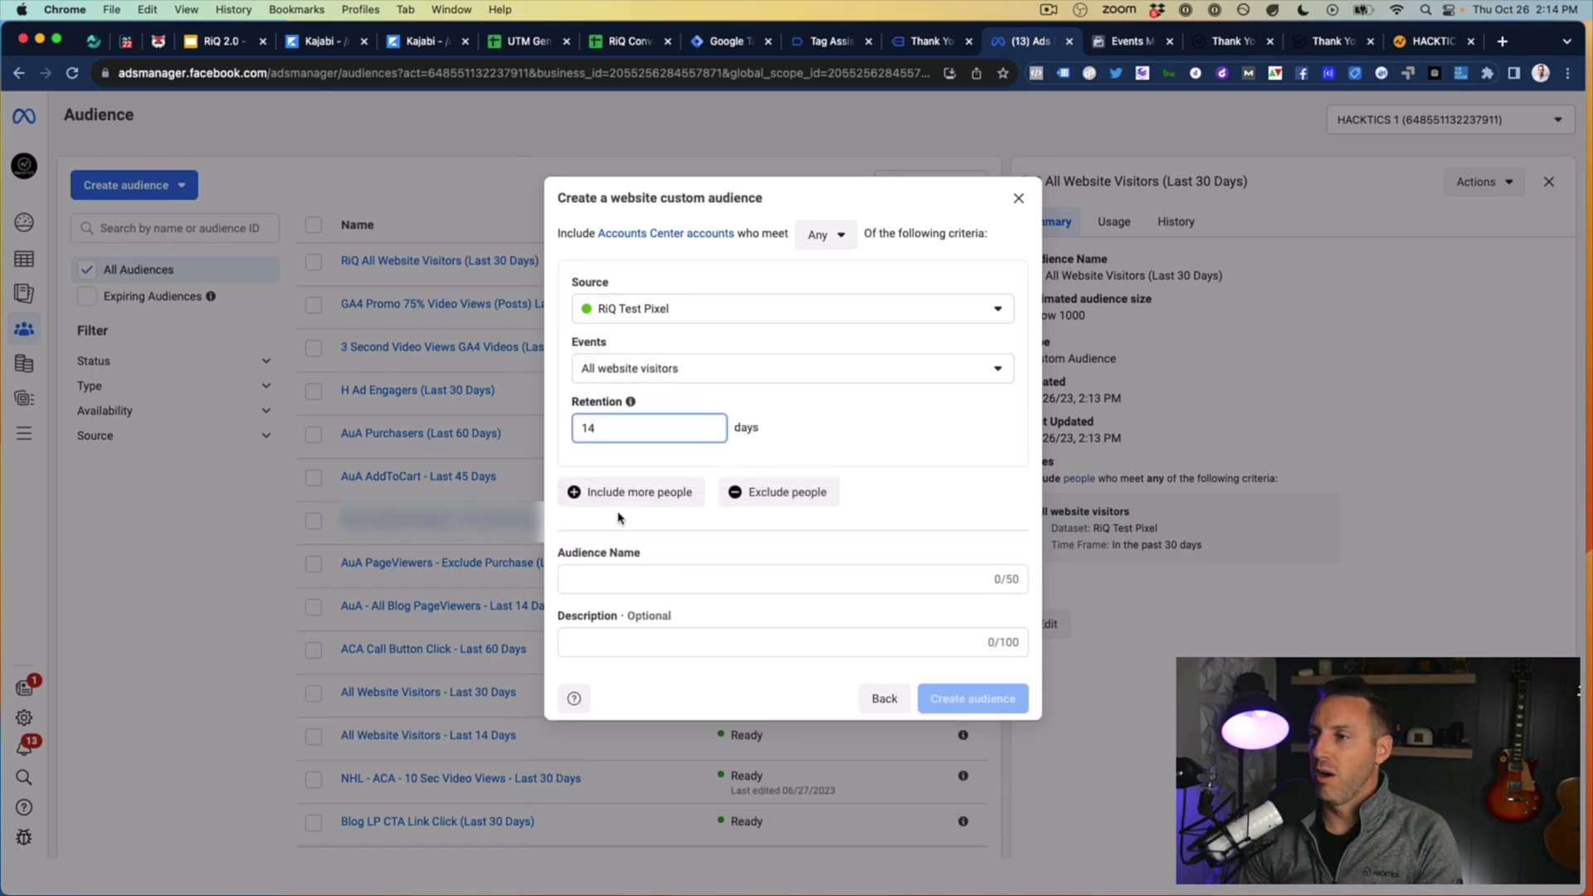
Step: Name the 14-day audience RiQ All Website Visitors - Last 14 days, create it, and dismiss the suggested follow-up actions
left_click(611, 578)
type("Ri")
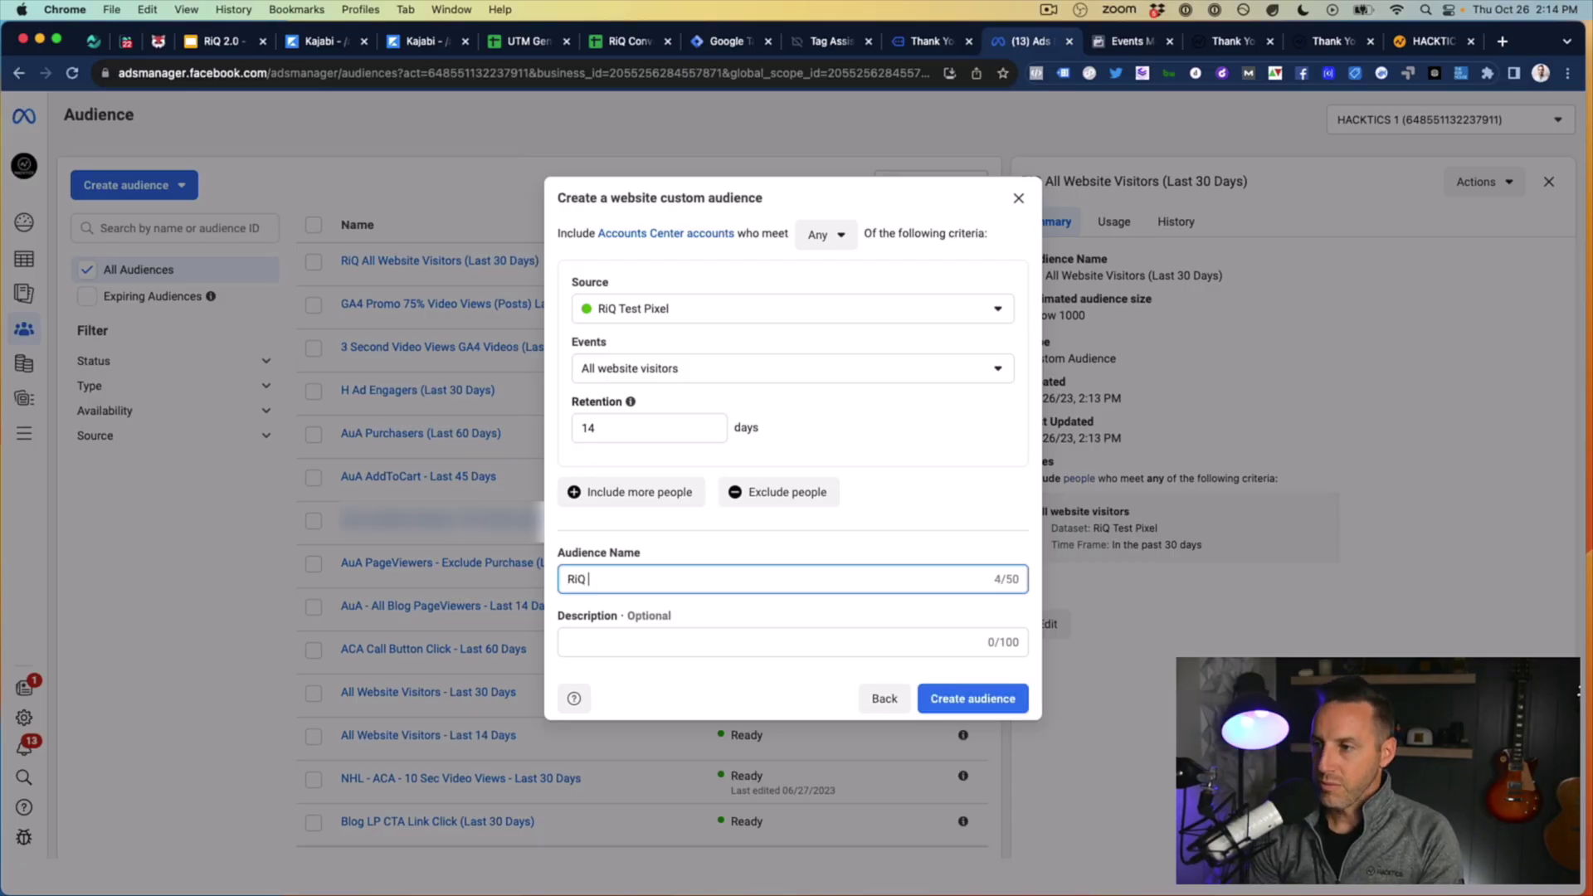
type("Q All w")
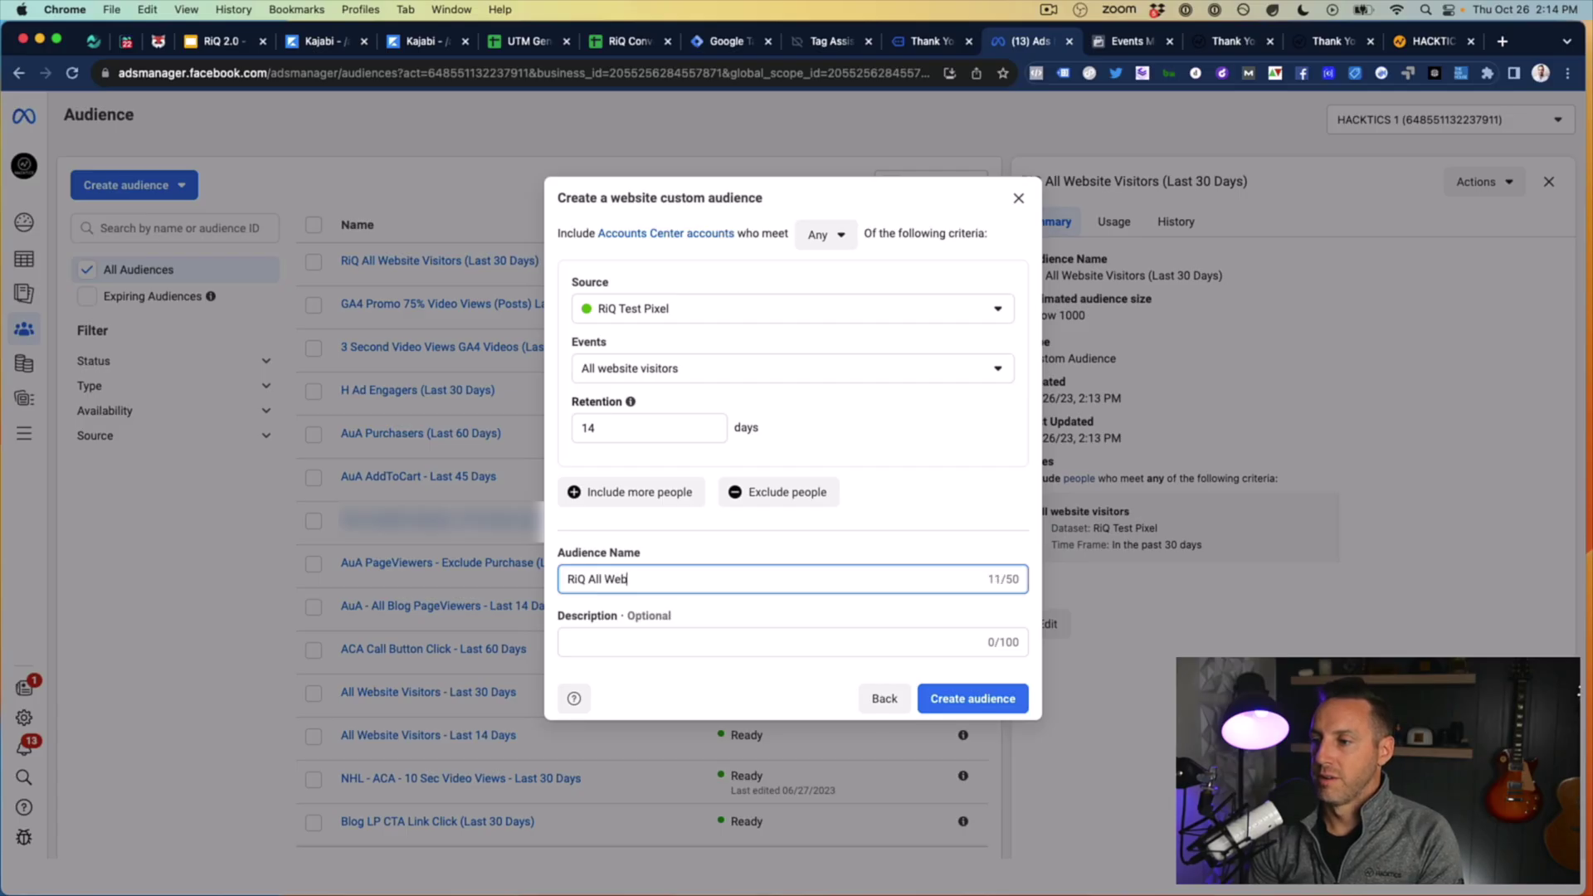
type("ebsite Visitors - Last 14")
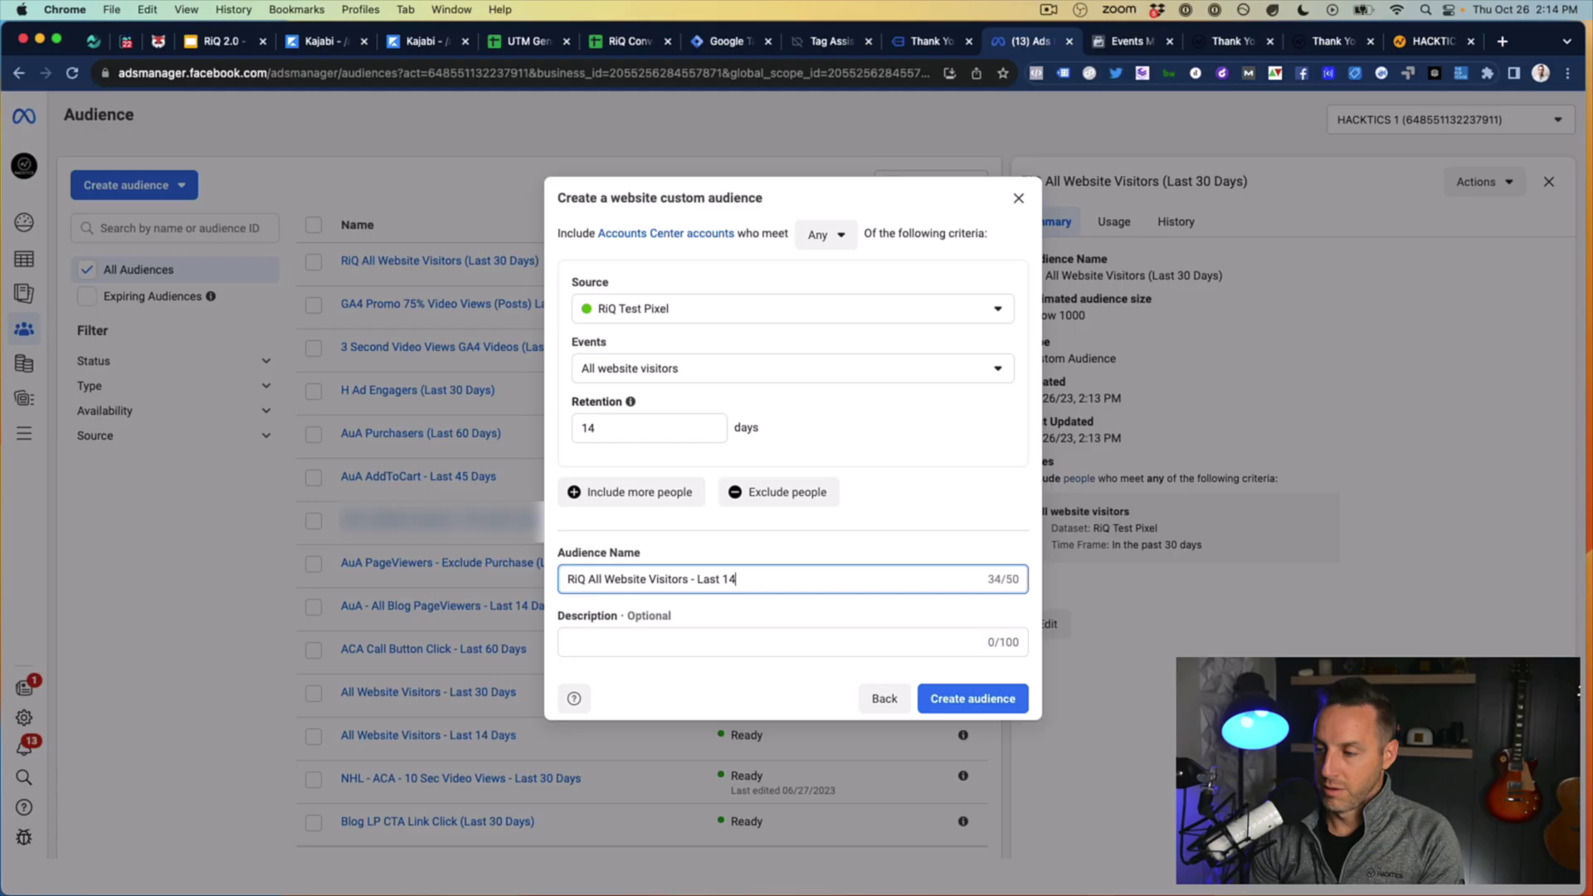
type(" da")
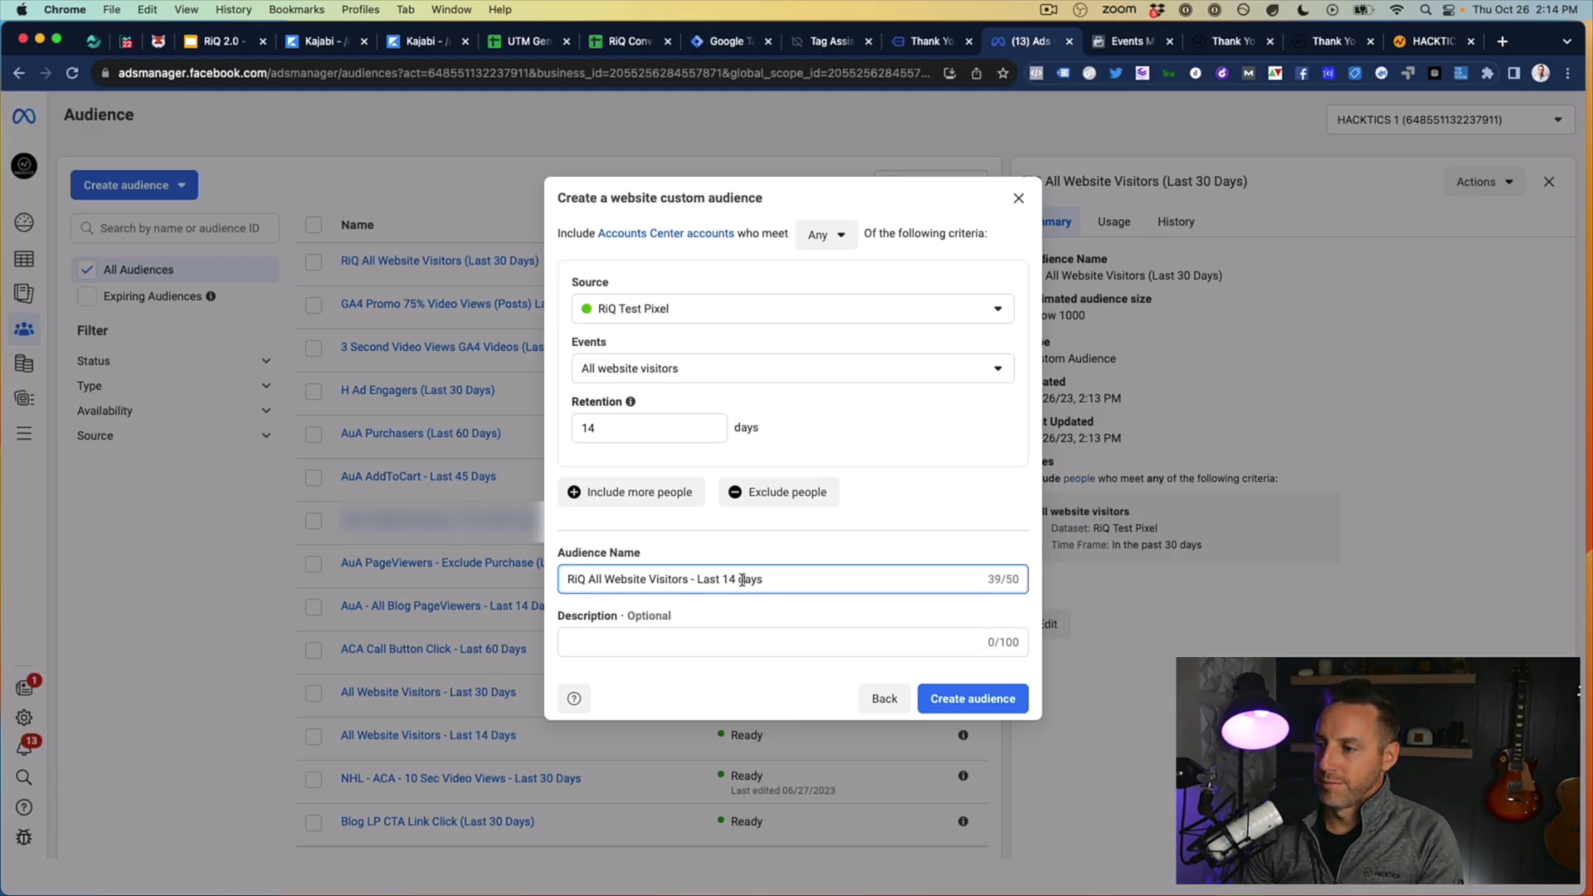
left_click(962, 698)
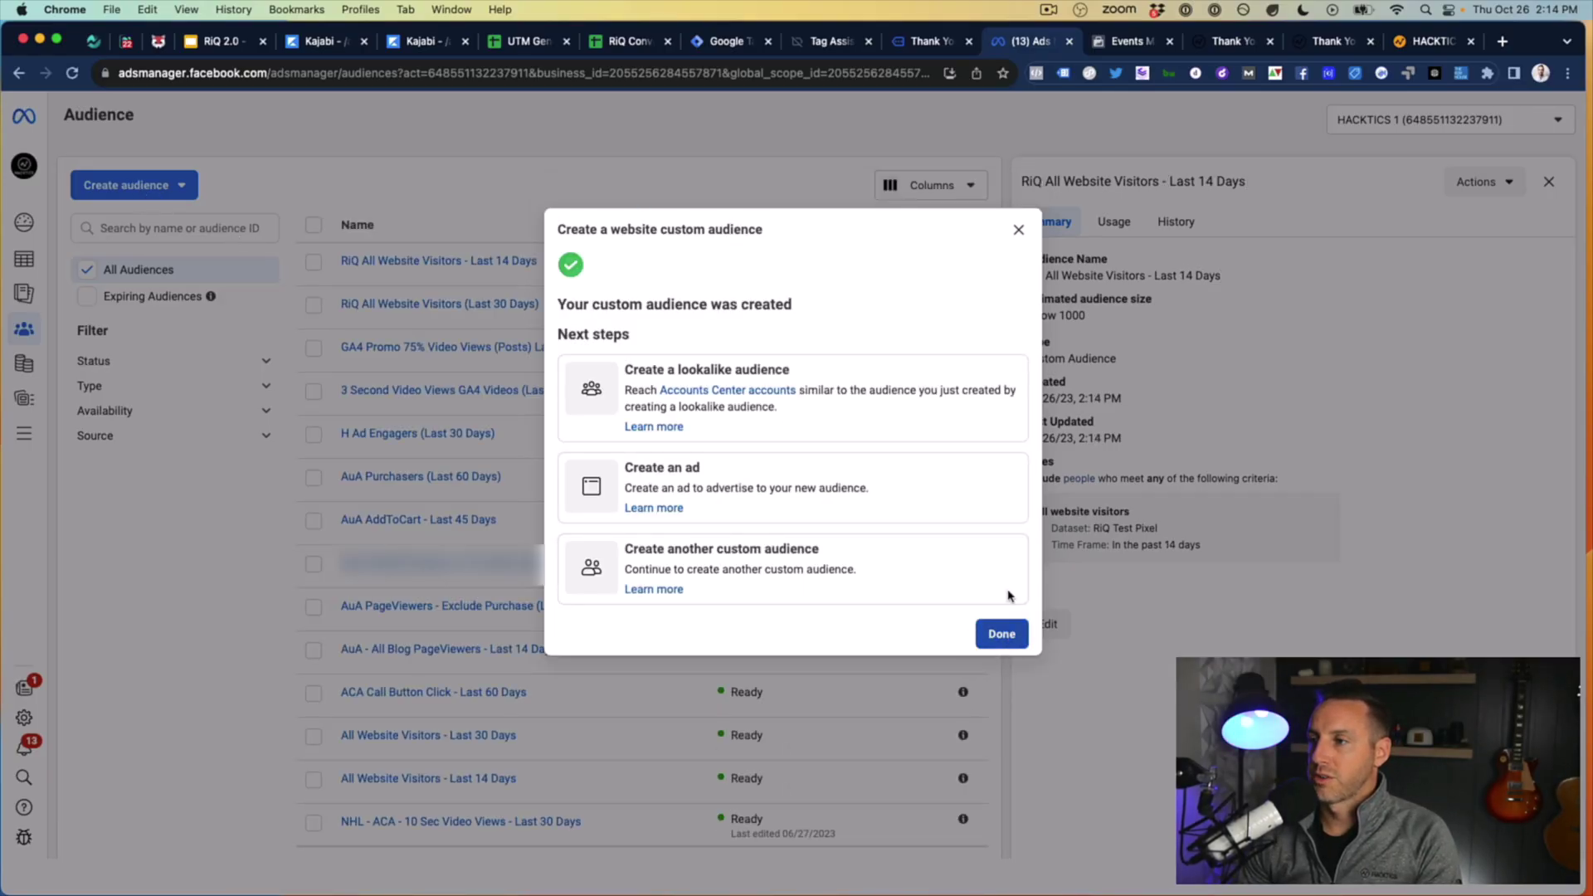
left_click(1019, 229)
Step: Start another website custom audience from RiQ Test Pixel and set its event to people who visited specific web pages
left_click(102, 188)
left_click(139, 231)
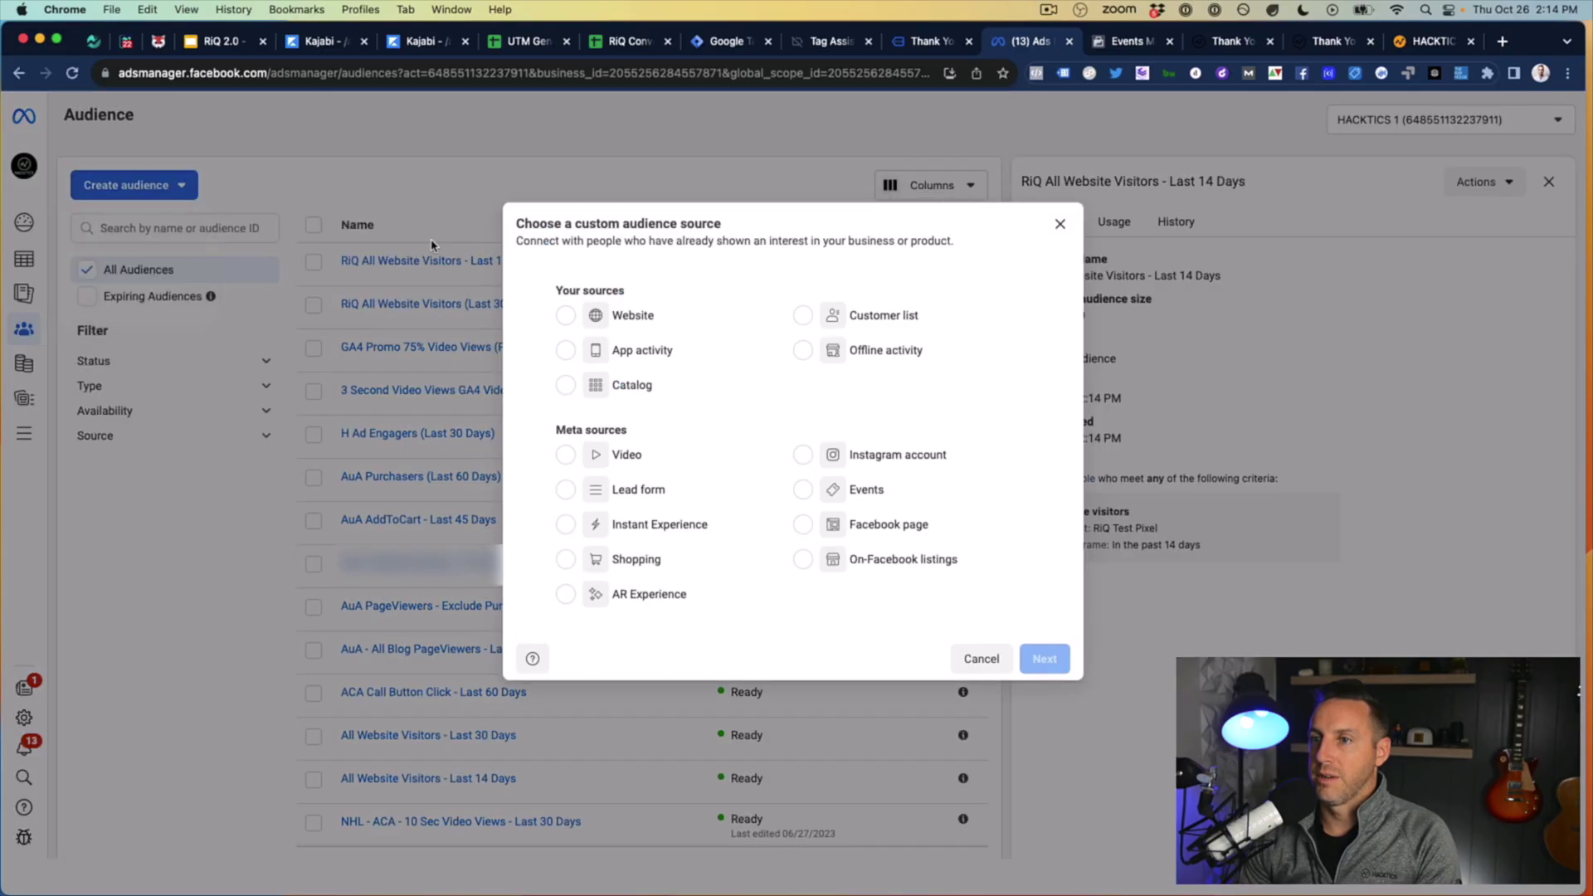
left_click(579, 323)
left_click(1043, 659)
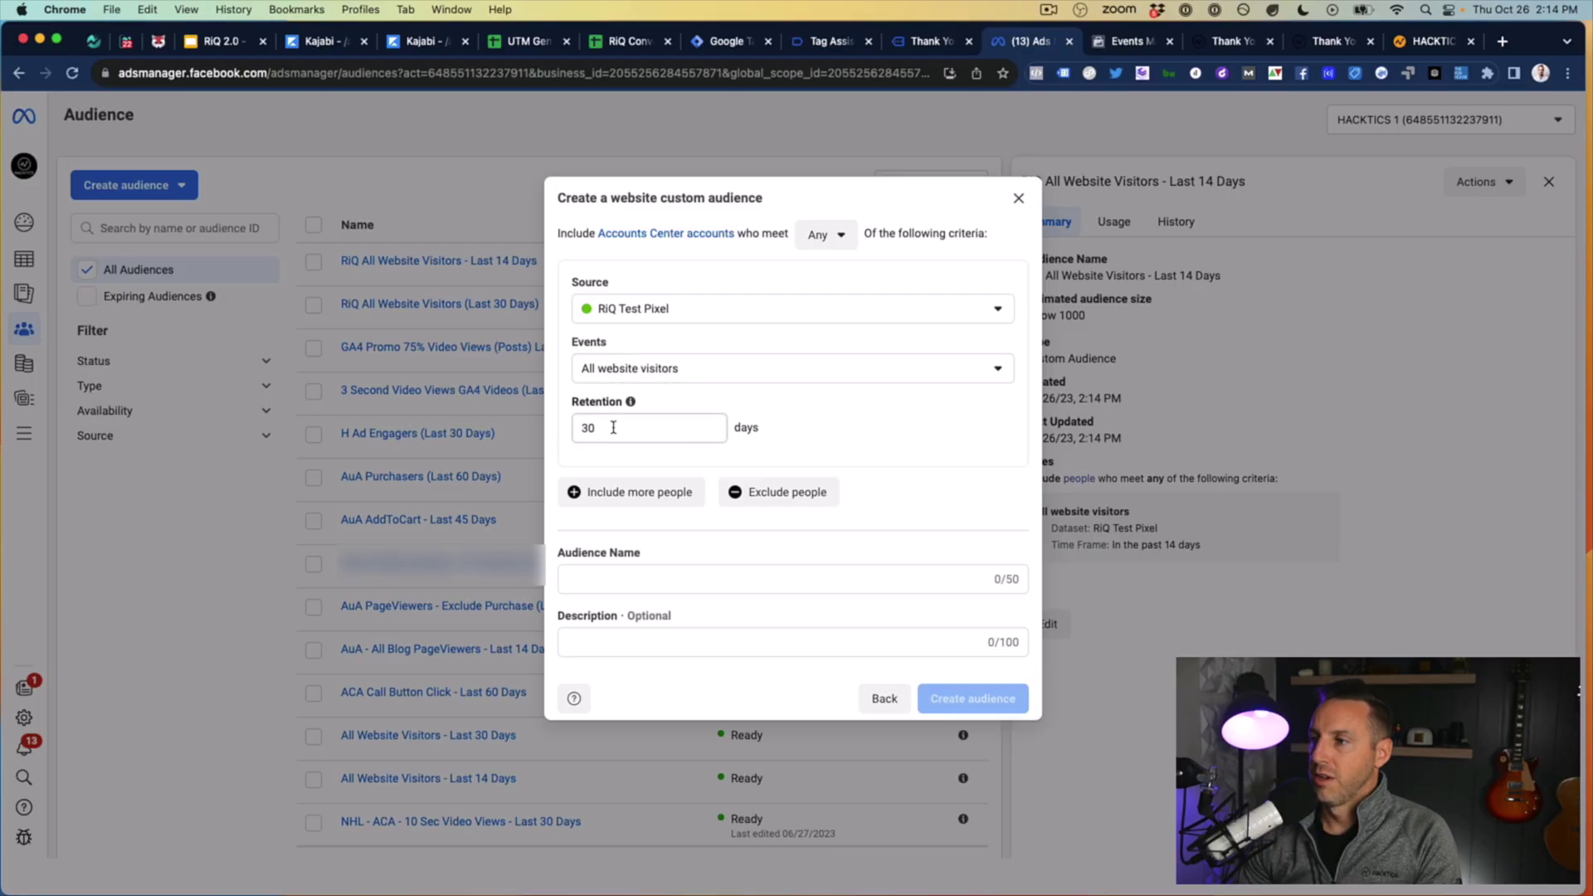
left_click(663, 375)
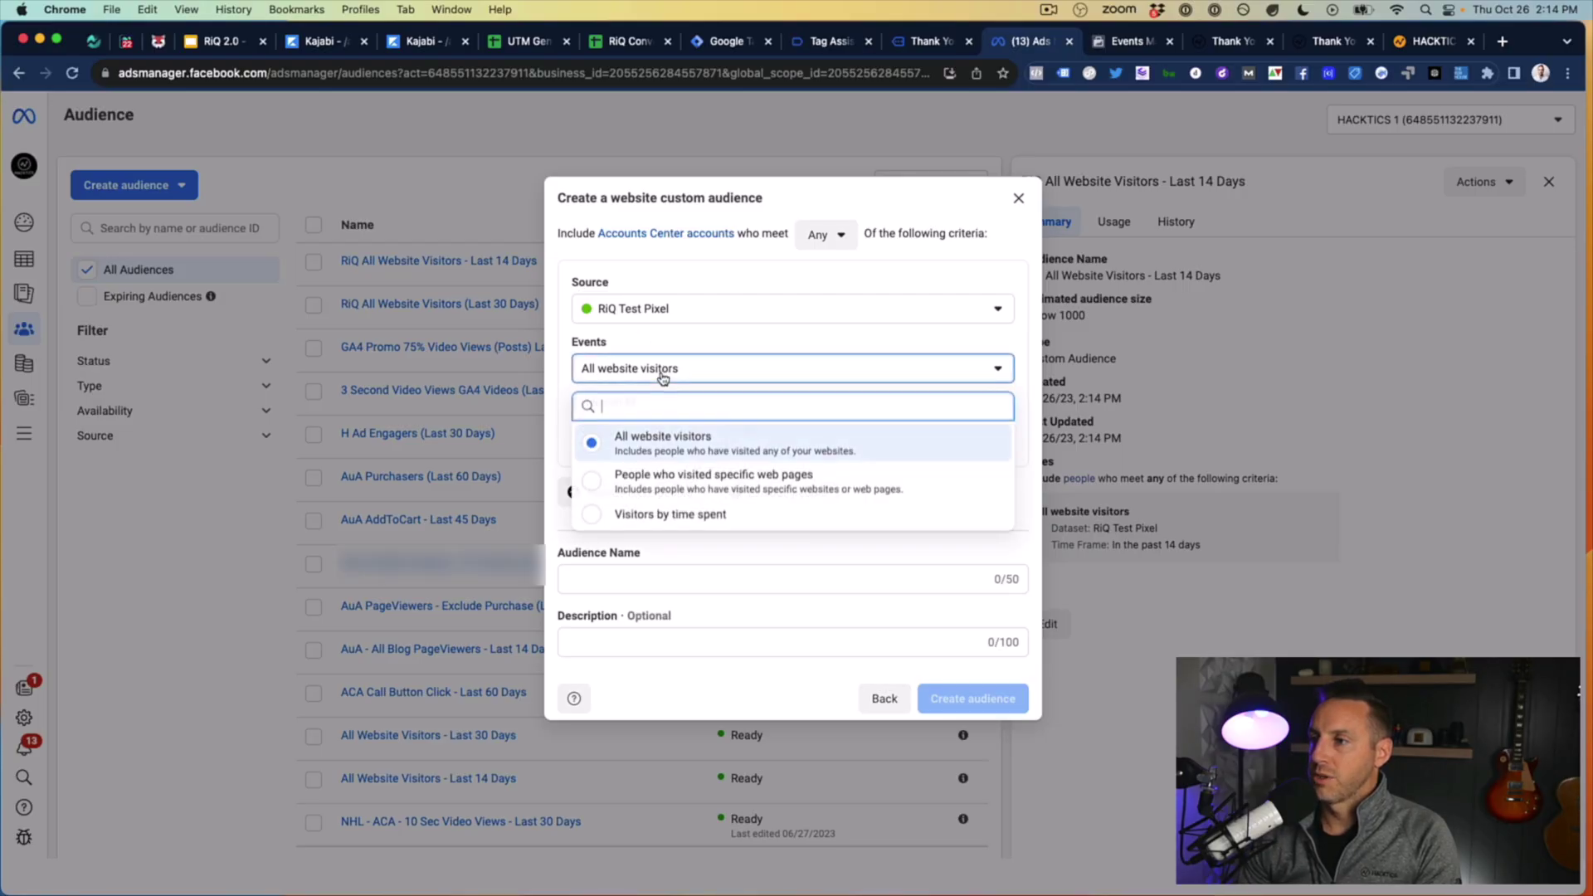
left_click(713, 482)
Step: Copy the URL redirect /thank-you-storyselling from the RiQ Conversion Mapping sheet and add it as the audience's URL contains value
left_click(531, 41)
left_click(630, 40)
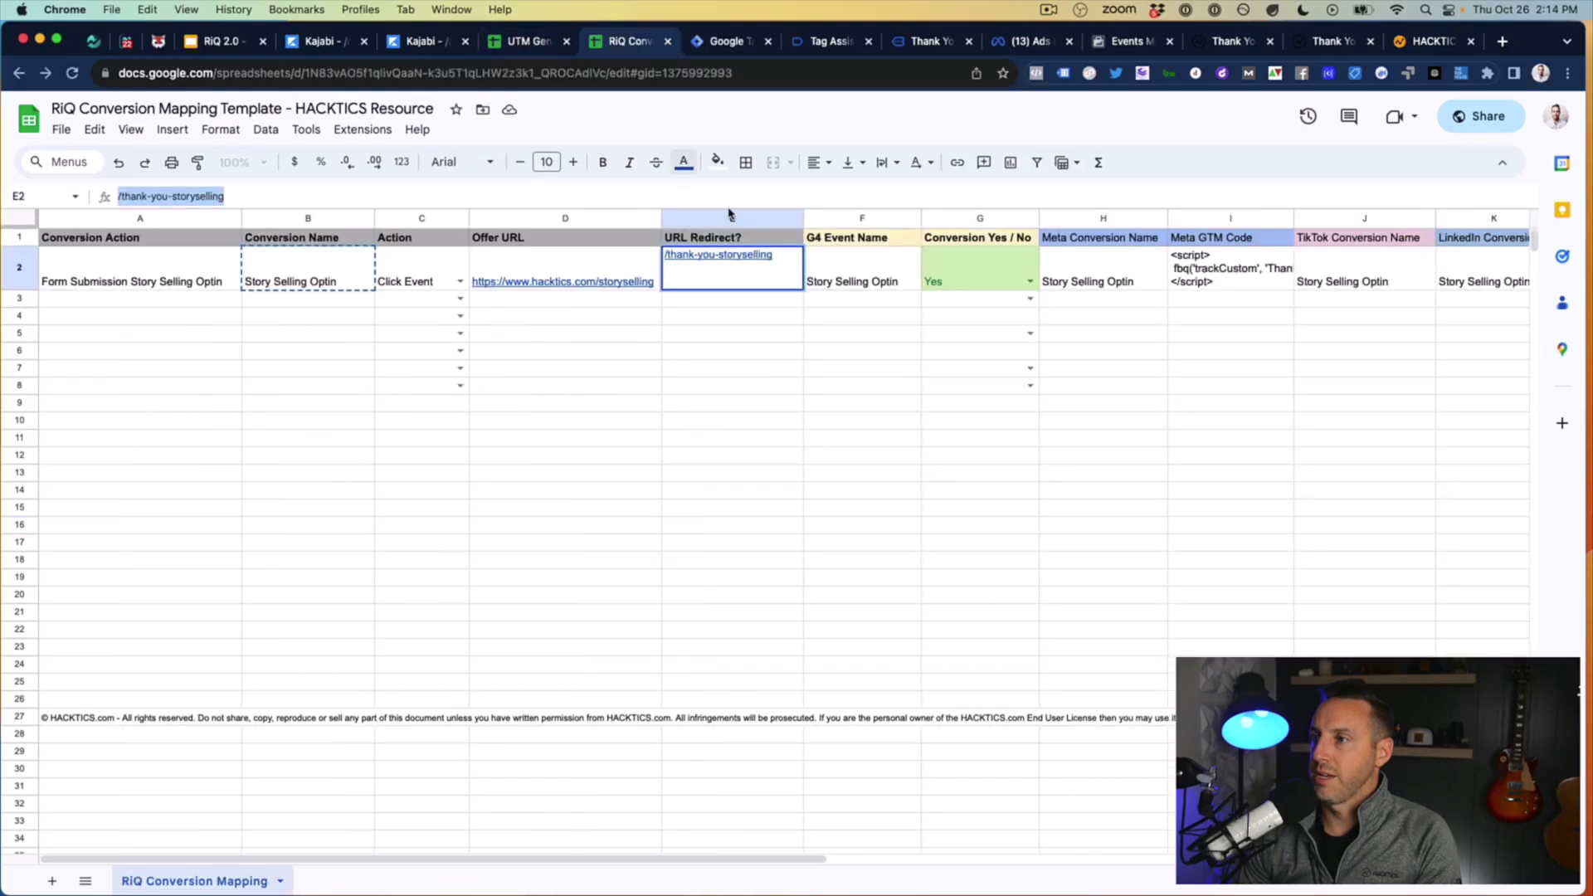
left_click(687, 260)
triple_click(251, 195)
key("super+c")
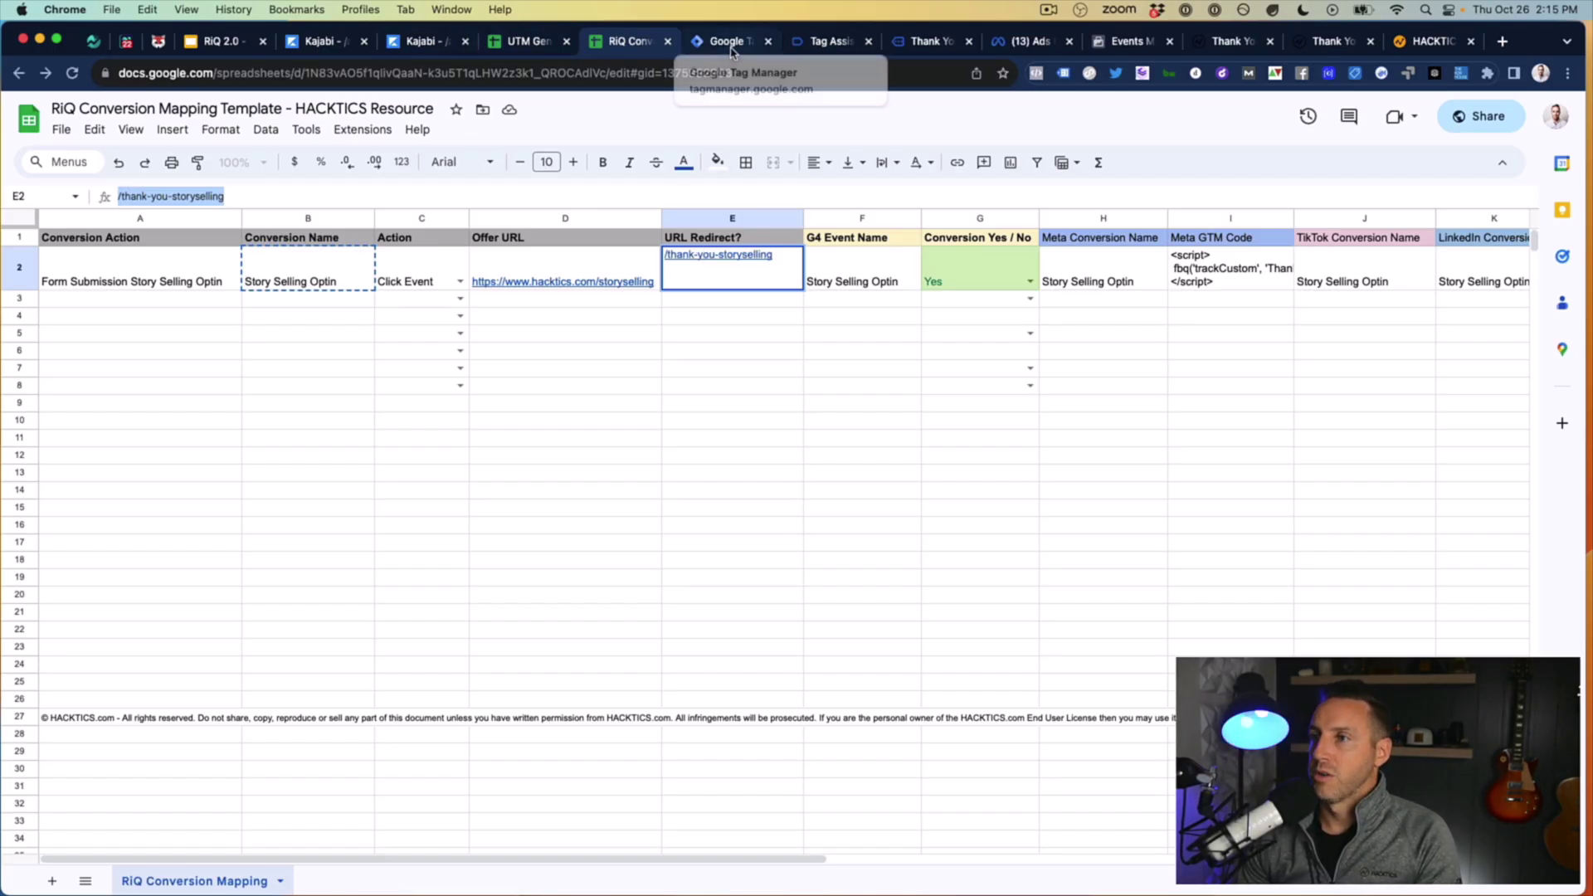
left_click(1029, 42)
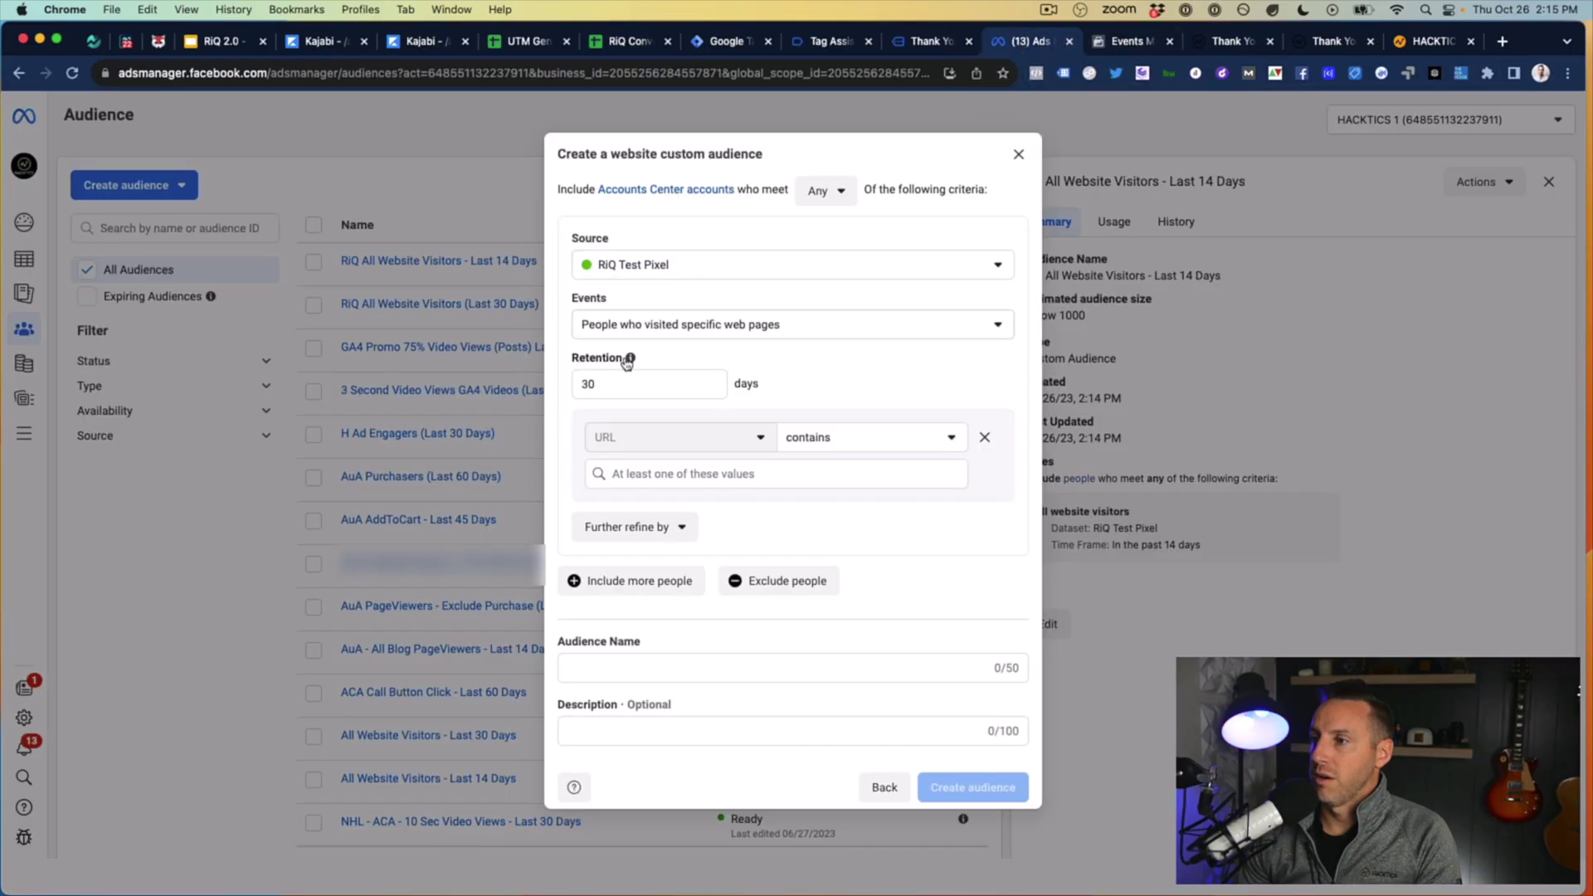
left_click(747, 474)
key("super+v")
left_click(861, 515)
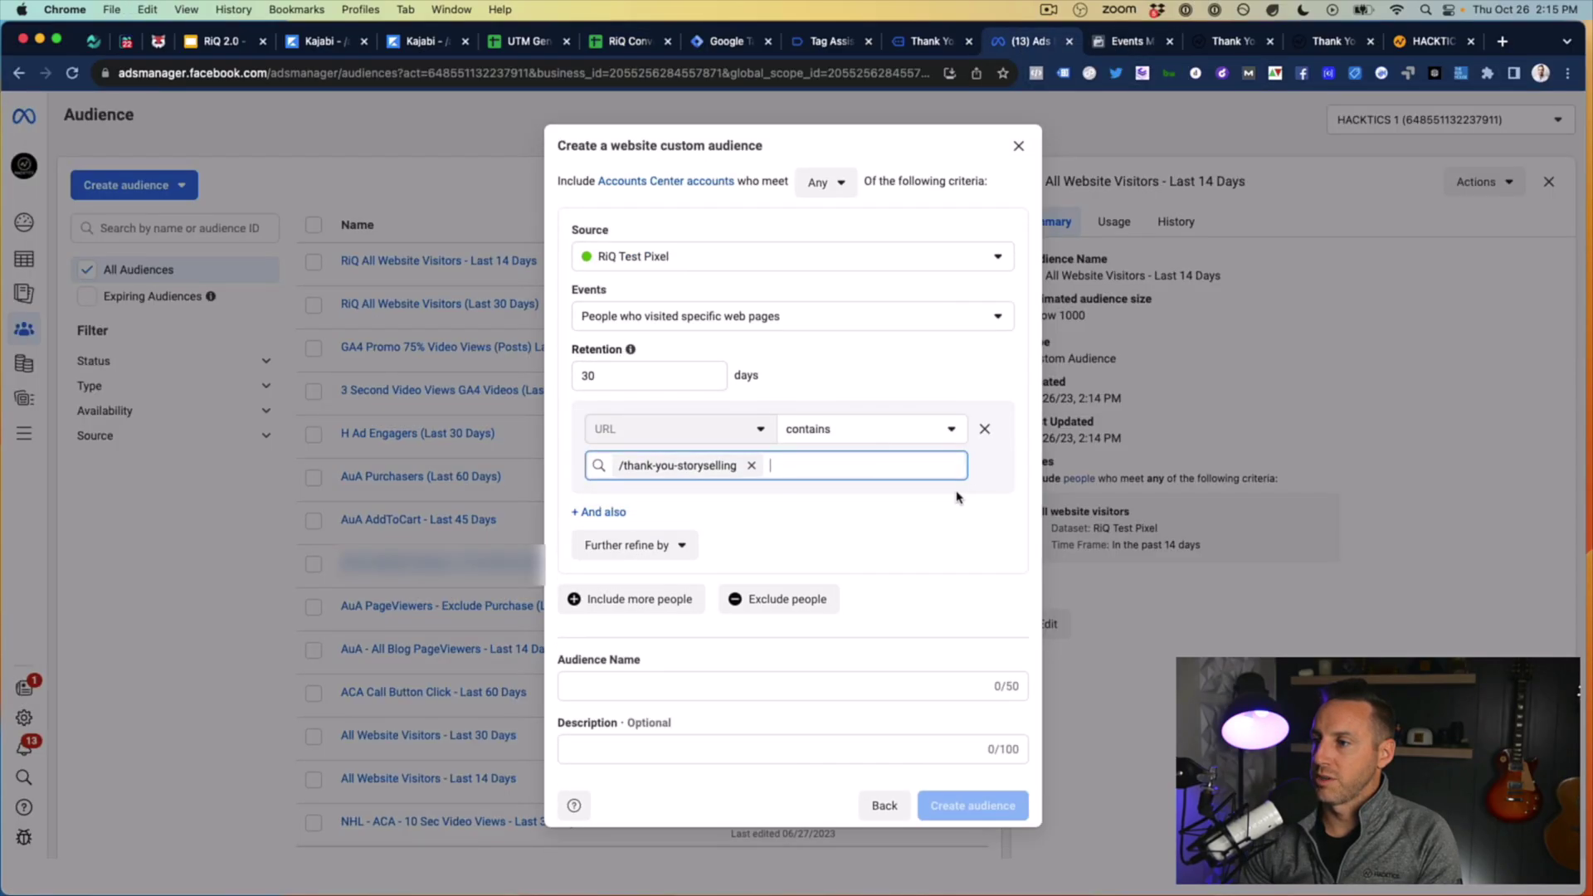
Step: Get the conversion name Story Selling Optin from the RiQ Conversion Mapping sheet and return to the audience name
left_click(685, 683)
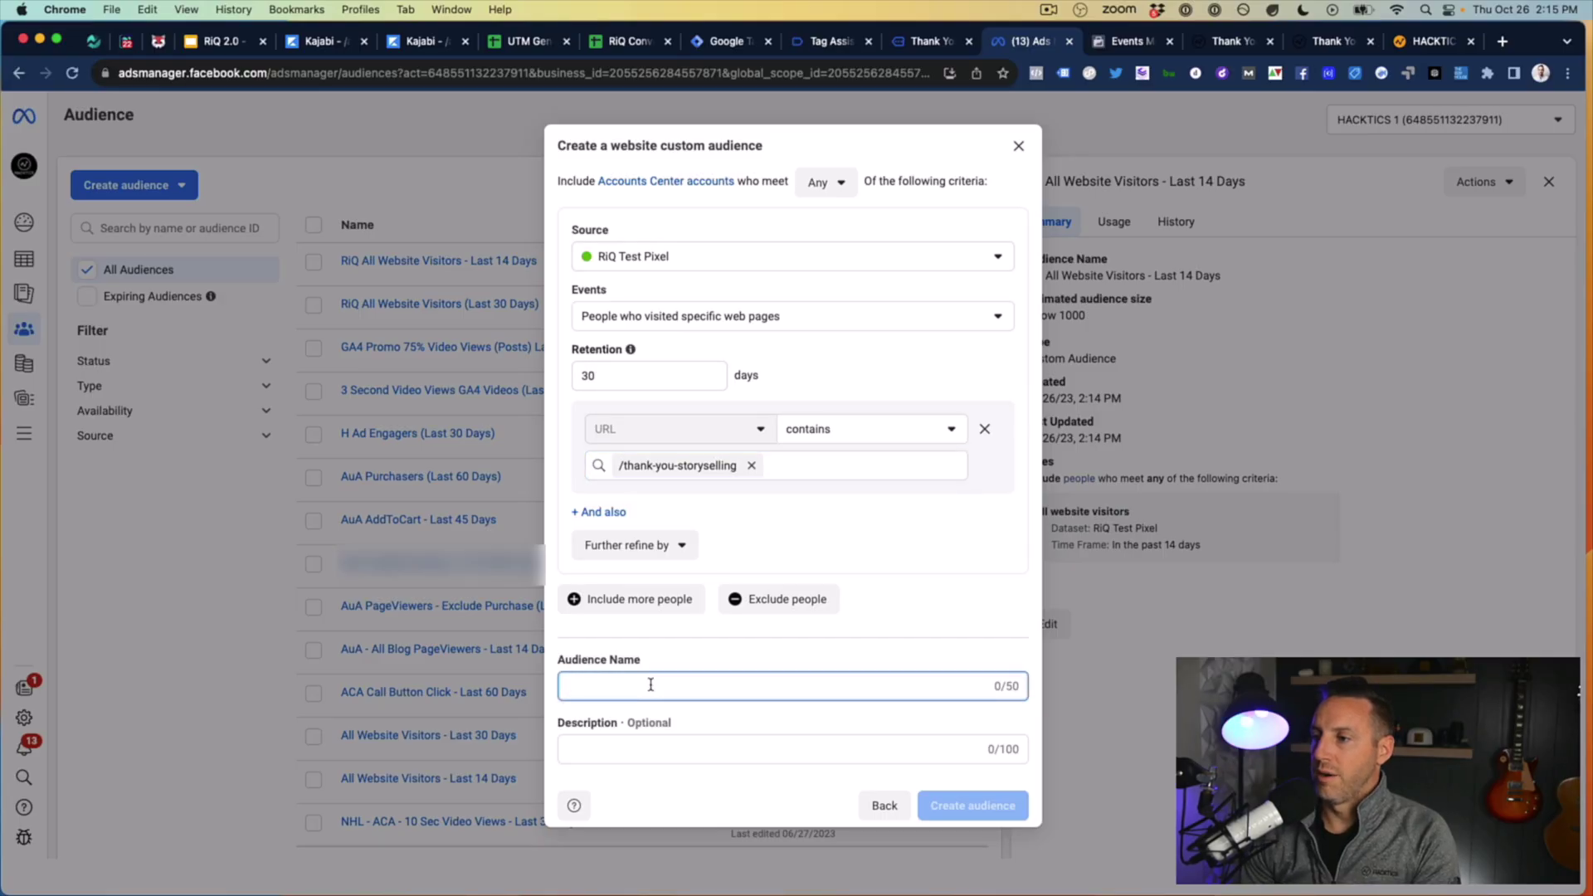
left_click(629, 42)
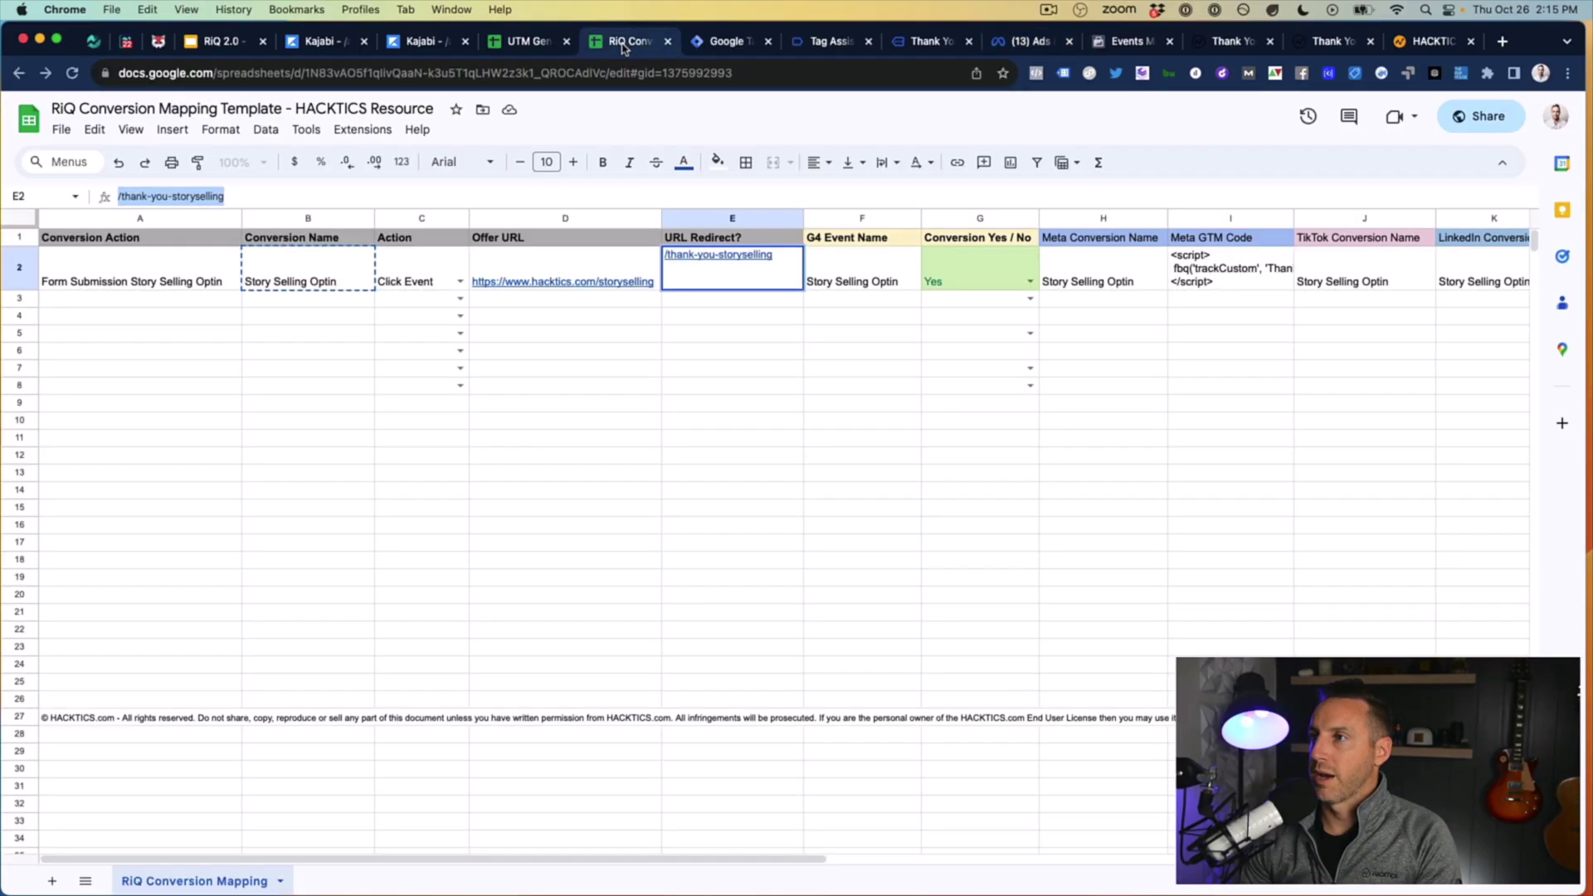
left_click(308, 288)
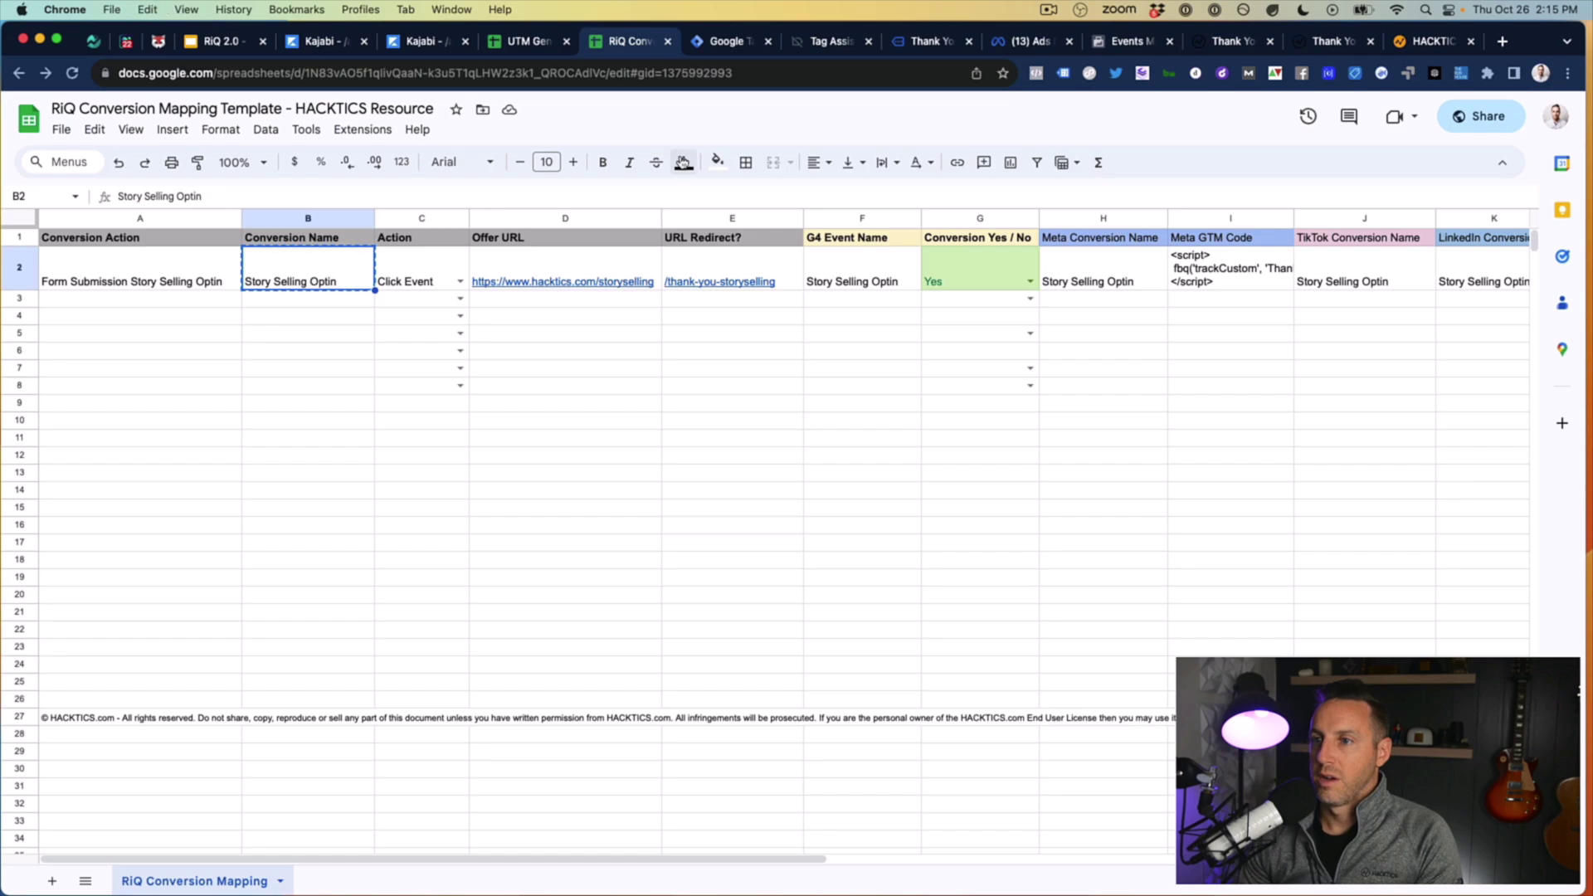
left_click(1126, 41)
left_click(1029, 41)
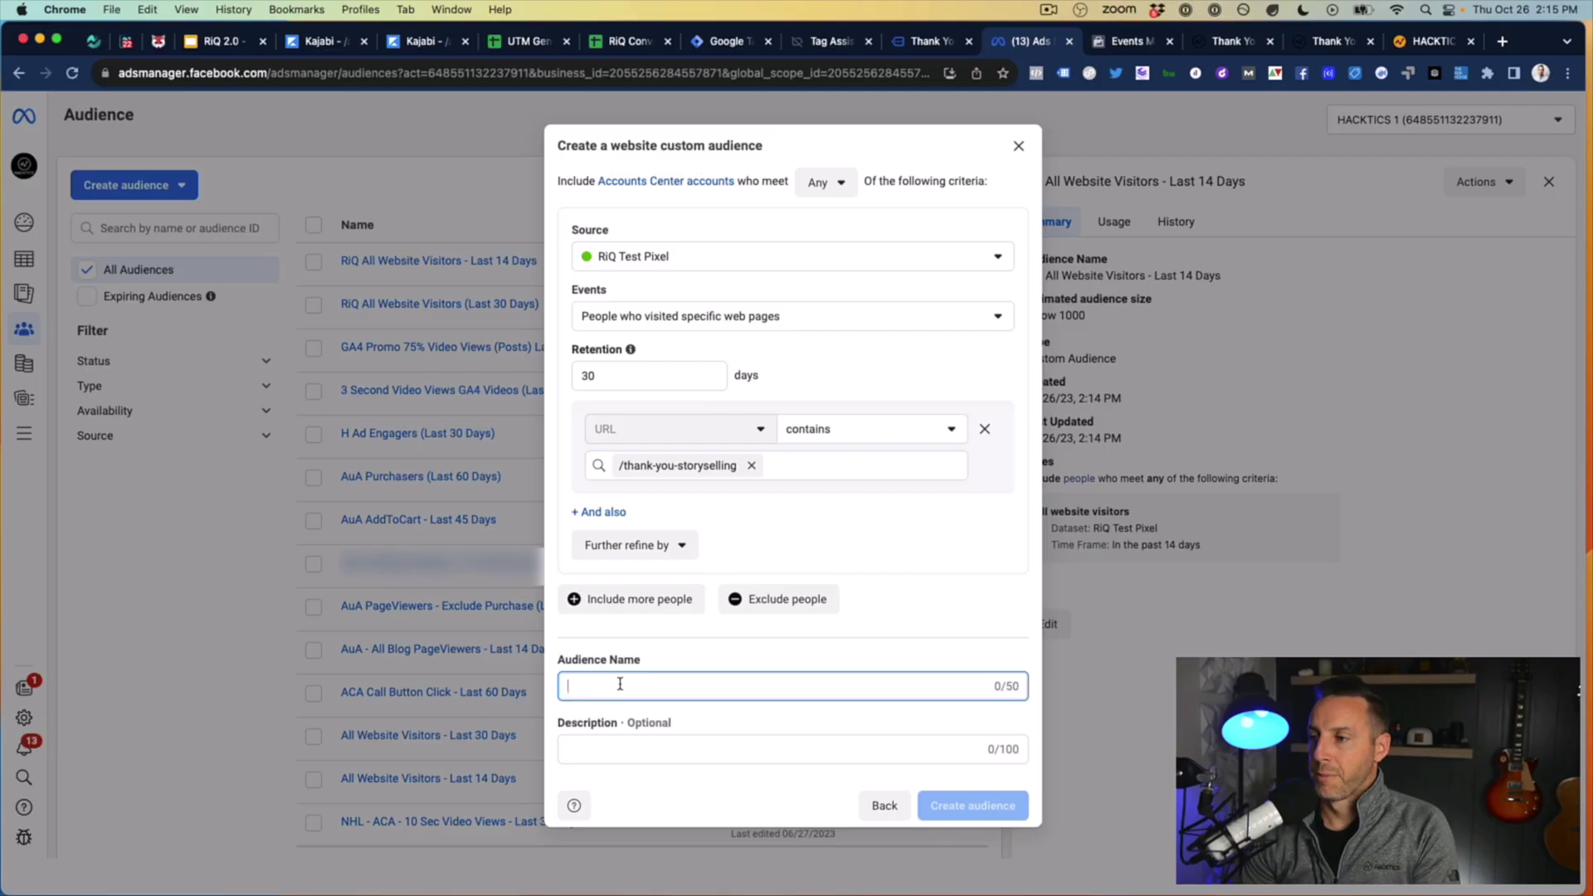
Step: Name the audience RiQ Story Selling Optin (Last 30 Days), create it, and dismiss the suggested follow-up actions
type("RiQ")
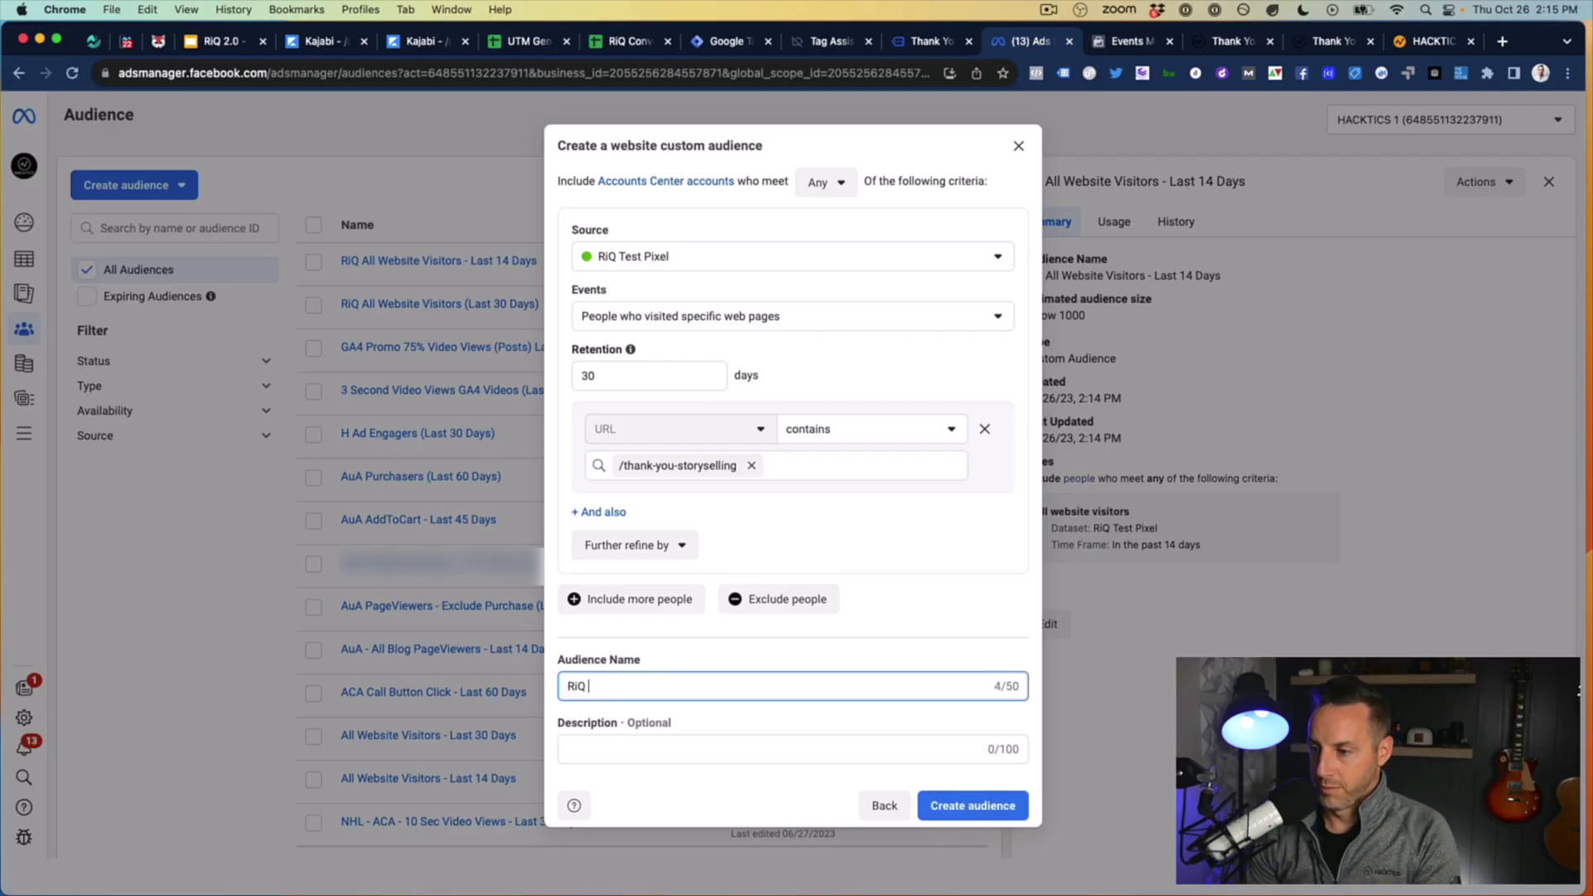
type(" Story Selling Optin")
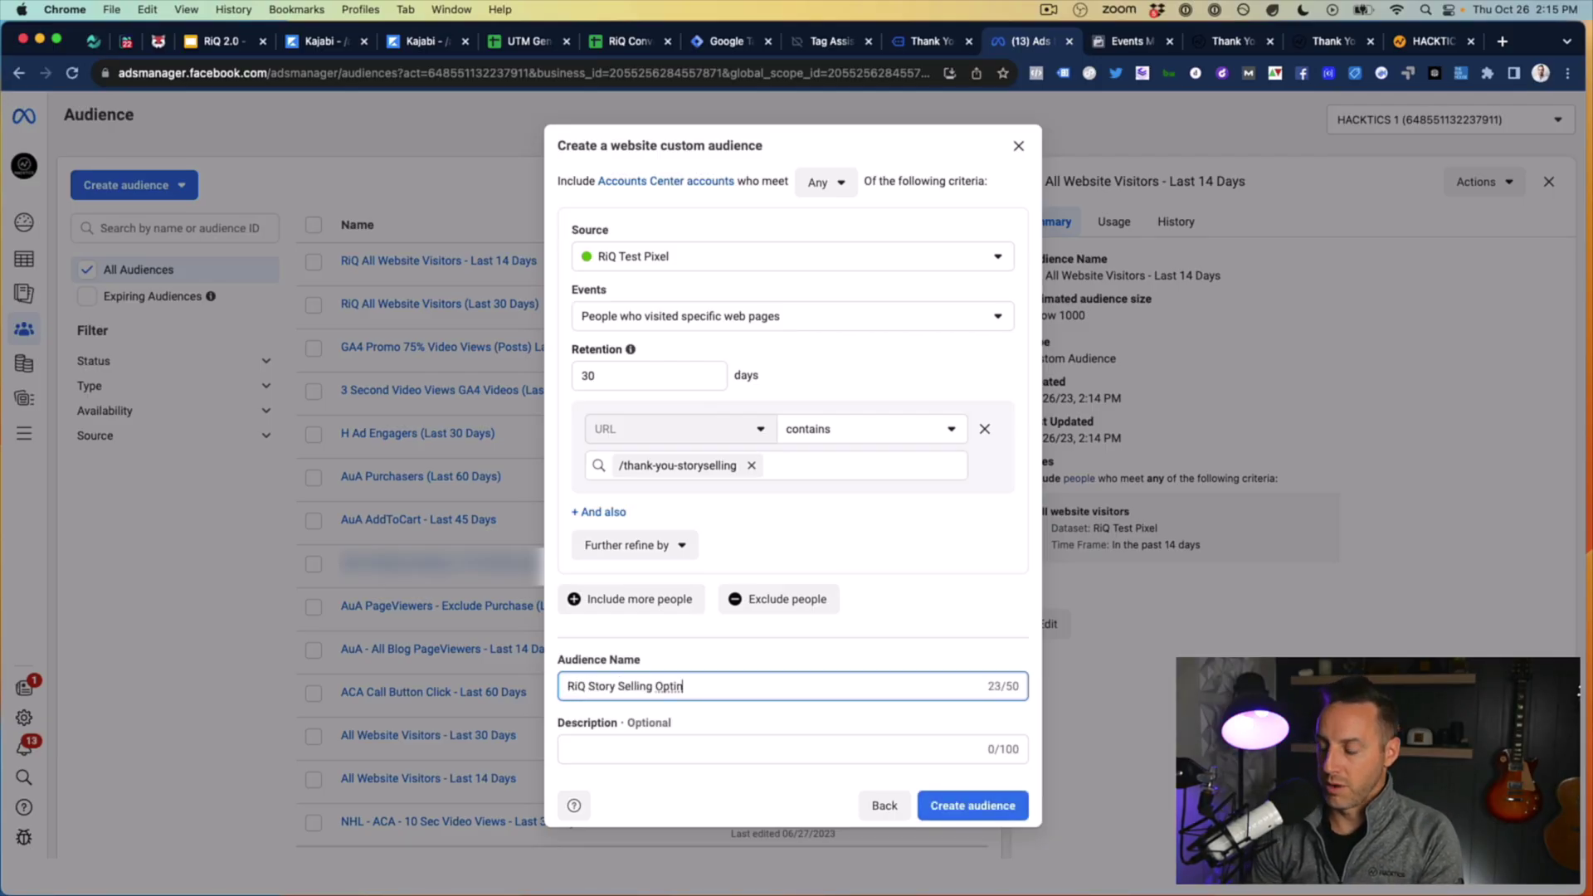
type(" (Last 30 Day")
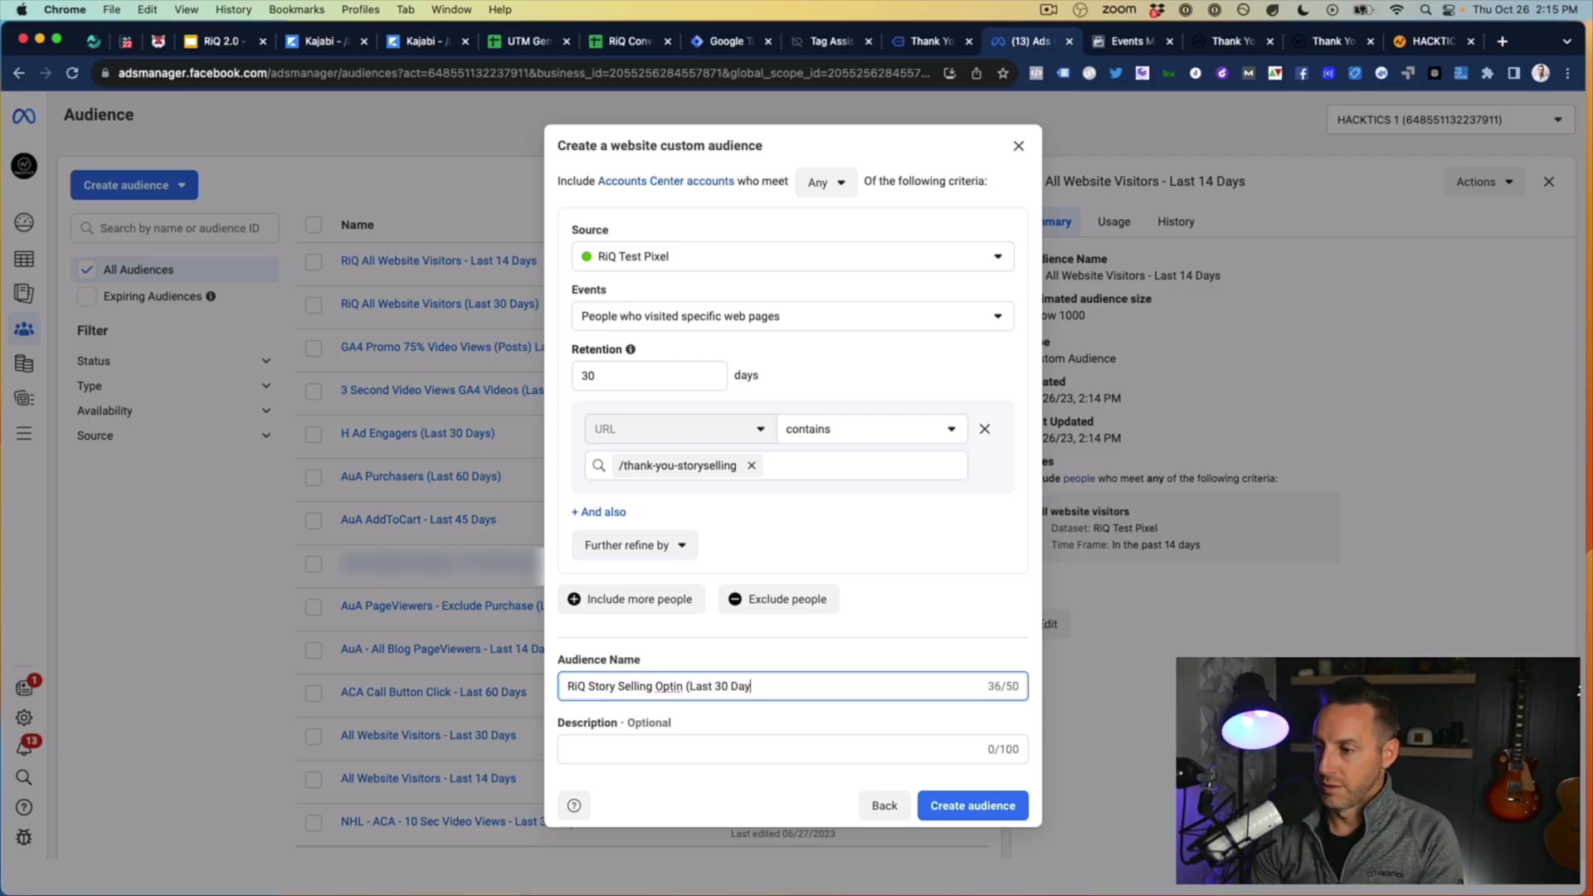
type("s)")
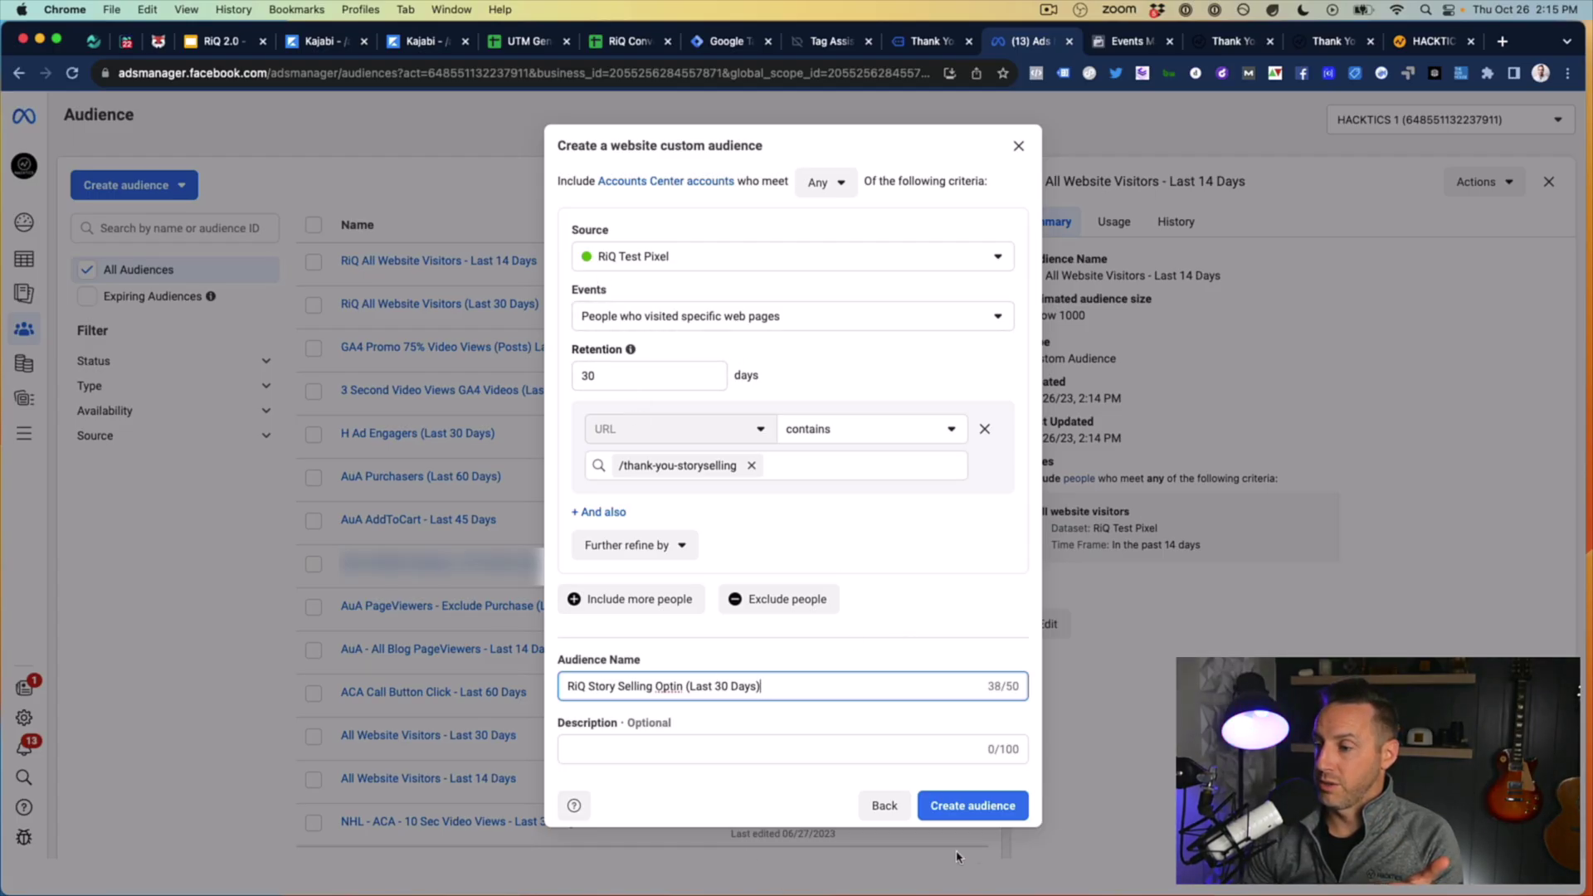
left_click(973, 806)
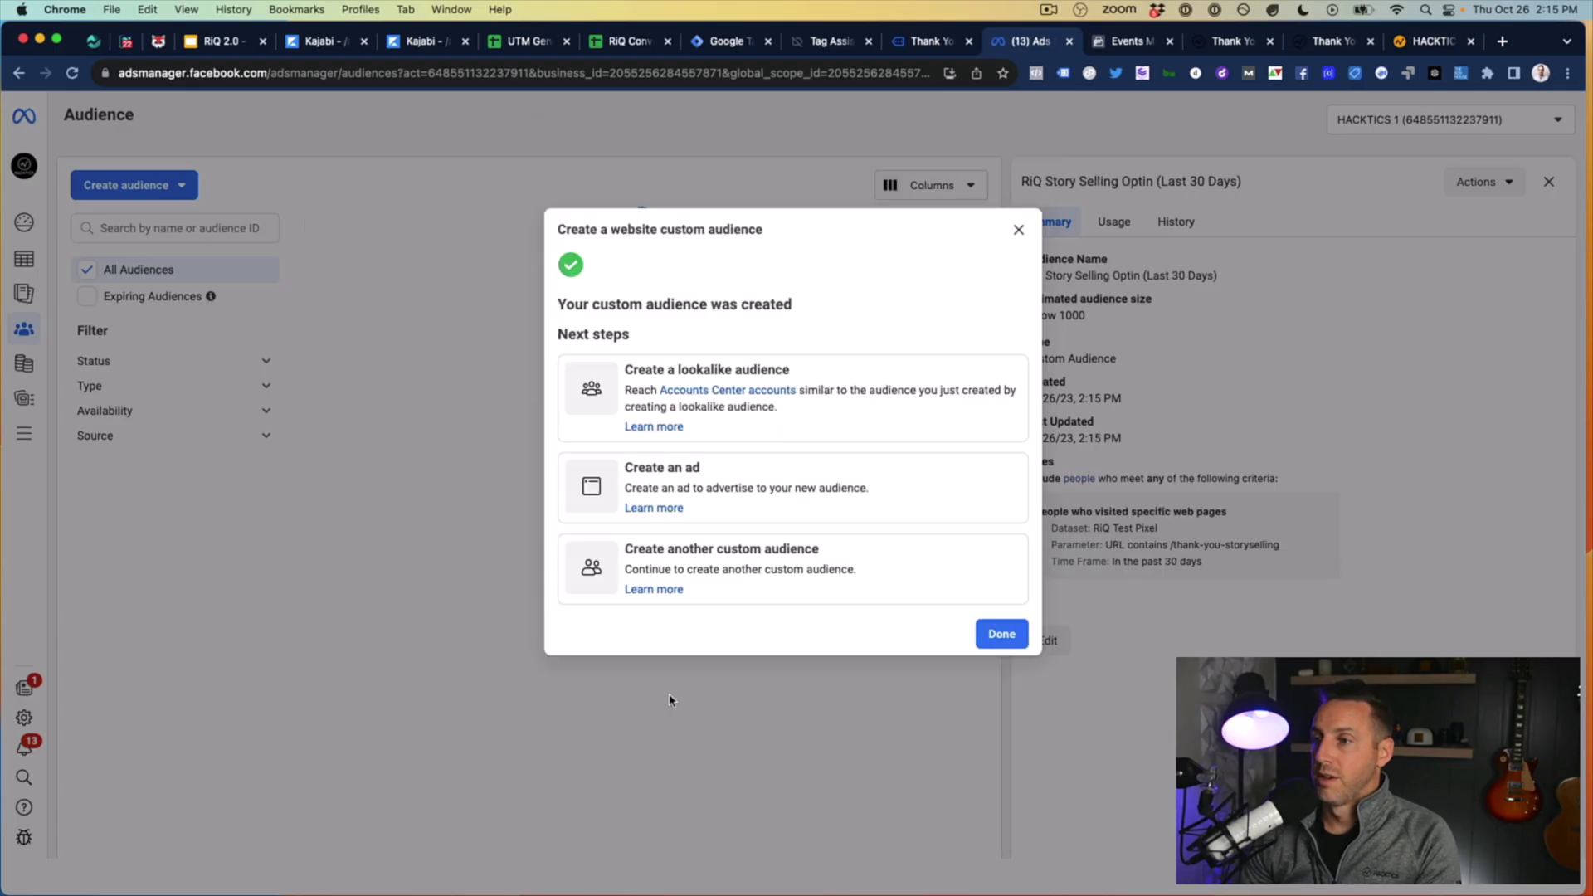
left_click(1002, 633)
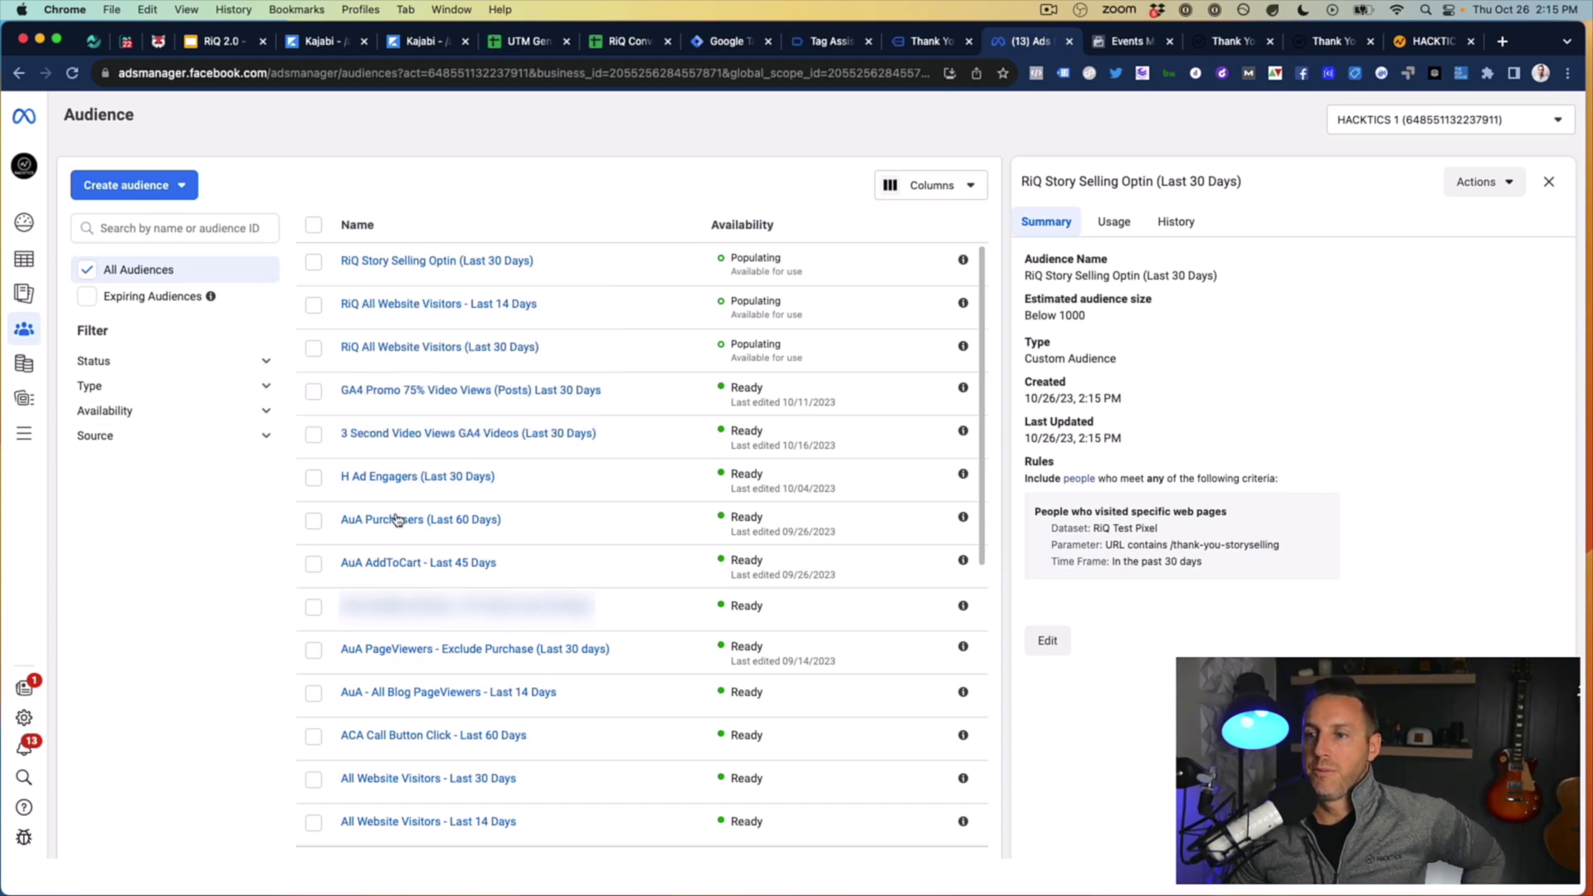
Step: Open the campaigns list and set its reporting date range to today, Oct 26, 2023
mouse_move(497, 313)
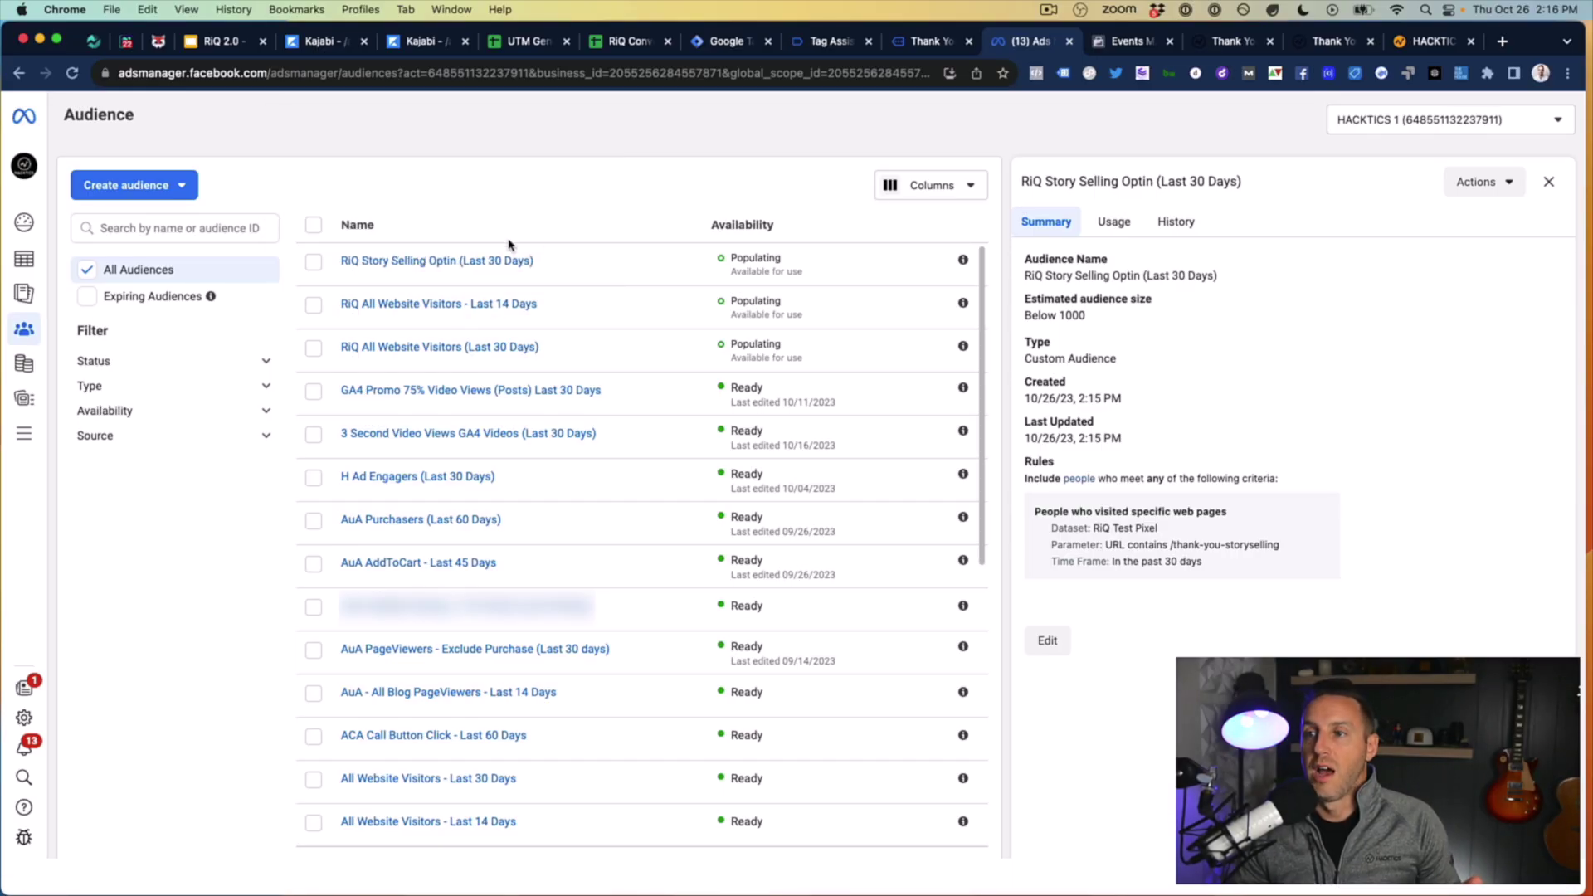
mouse_move(433, 272)
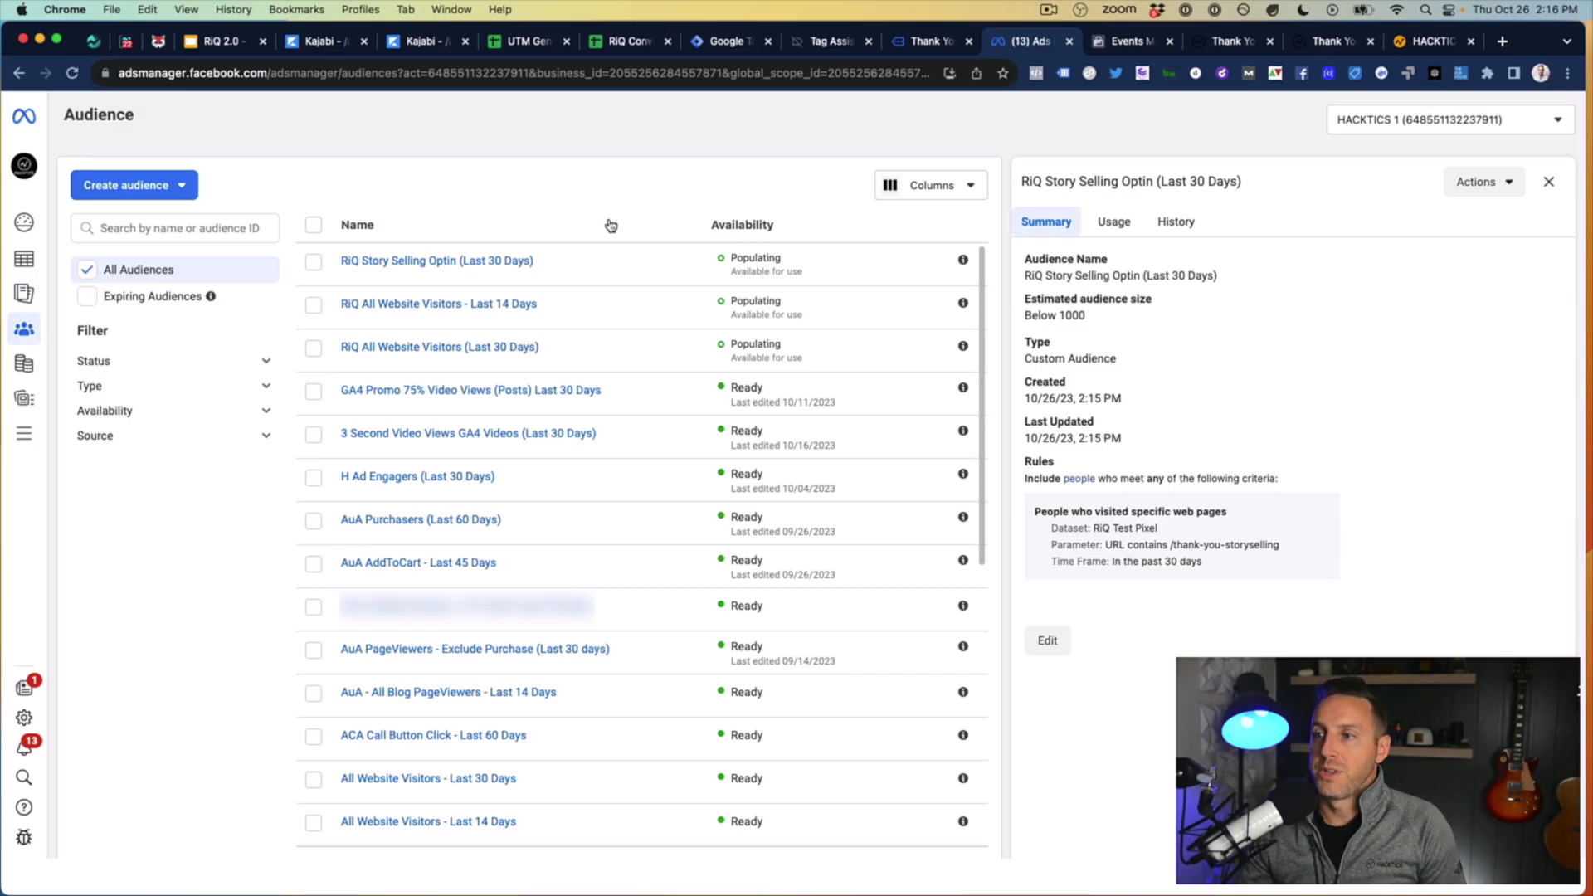
mouse_move(431, 362)
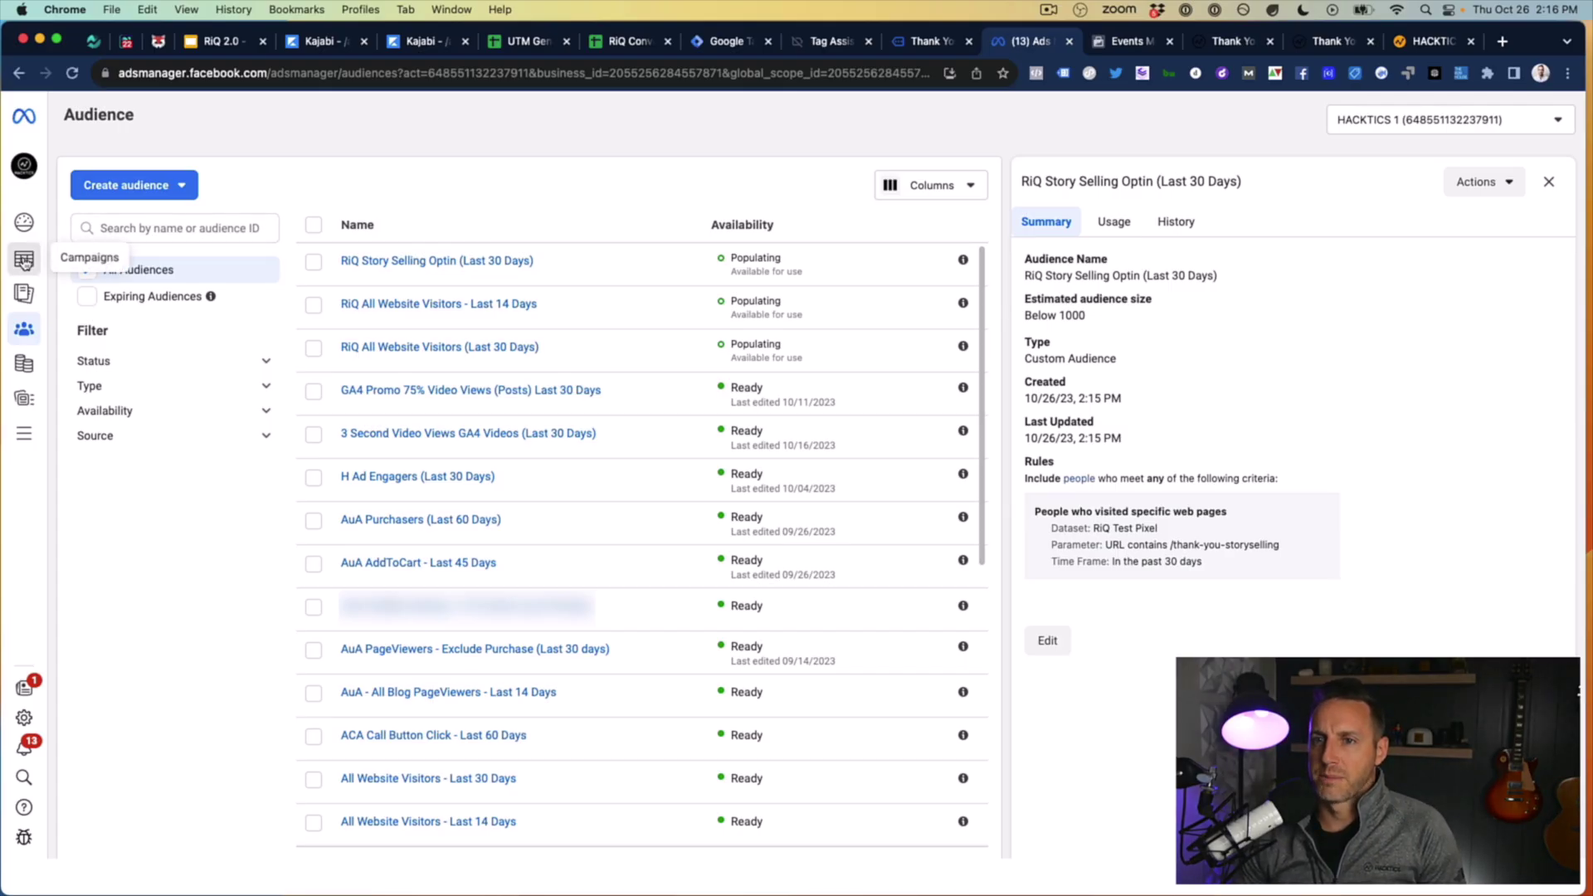
mouse_move(25, 260)
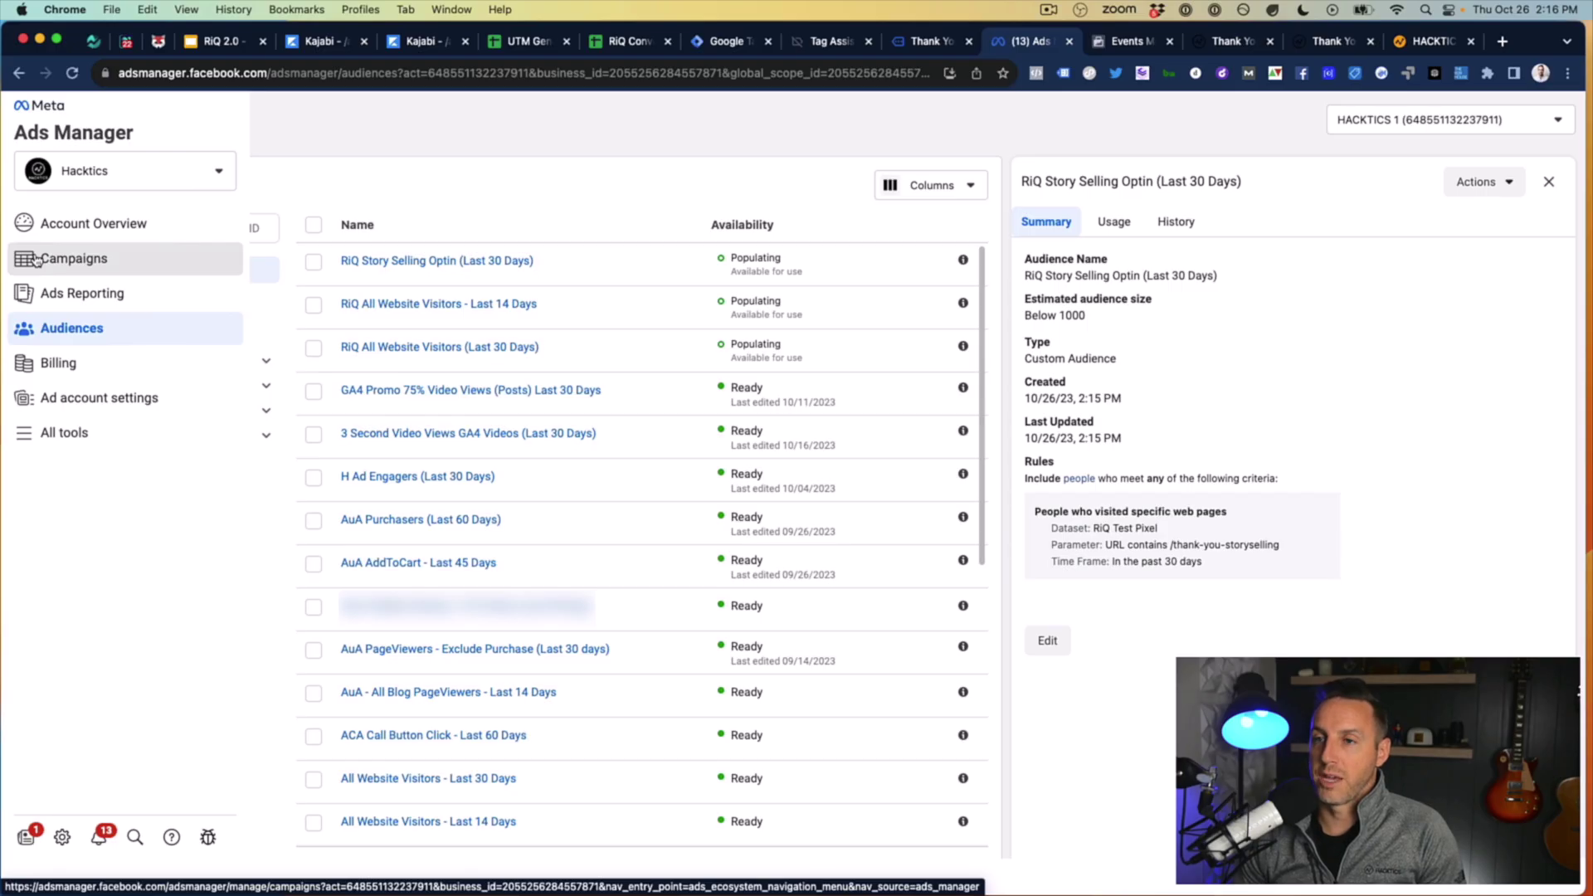
left_click(36, 261)
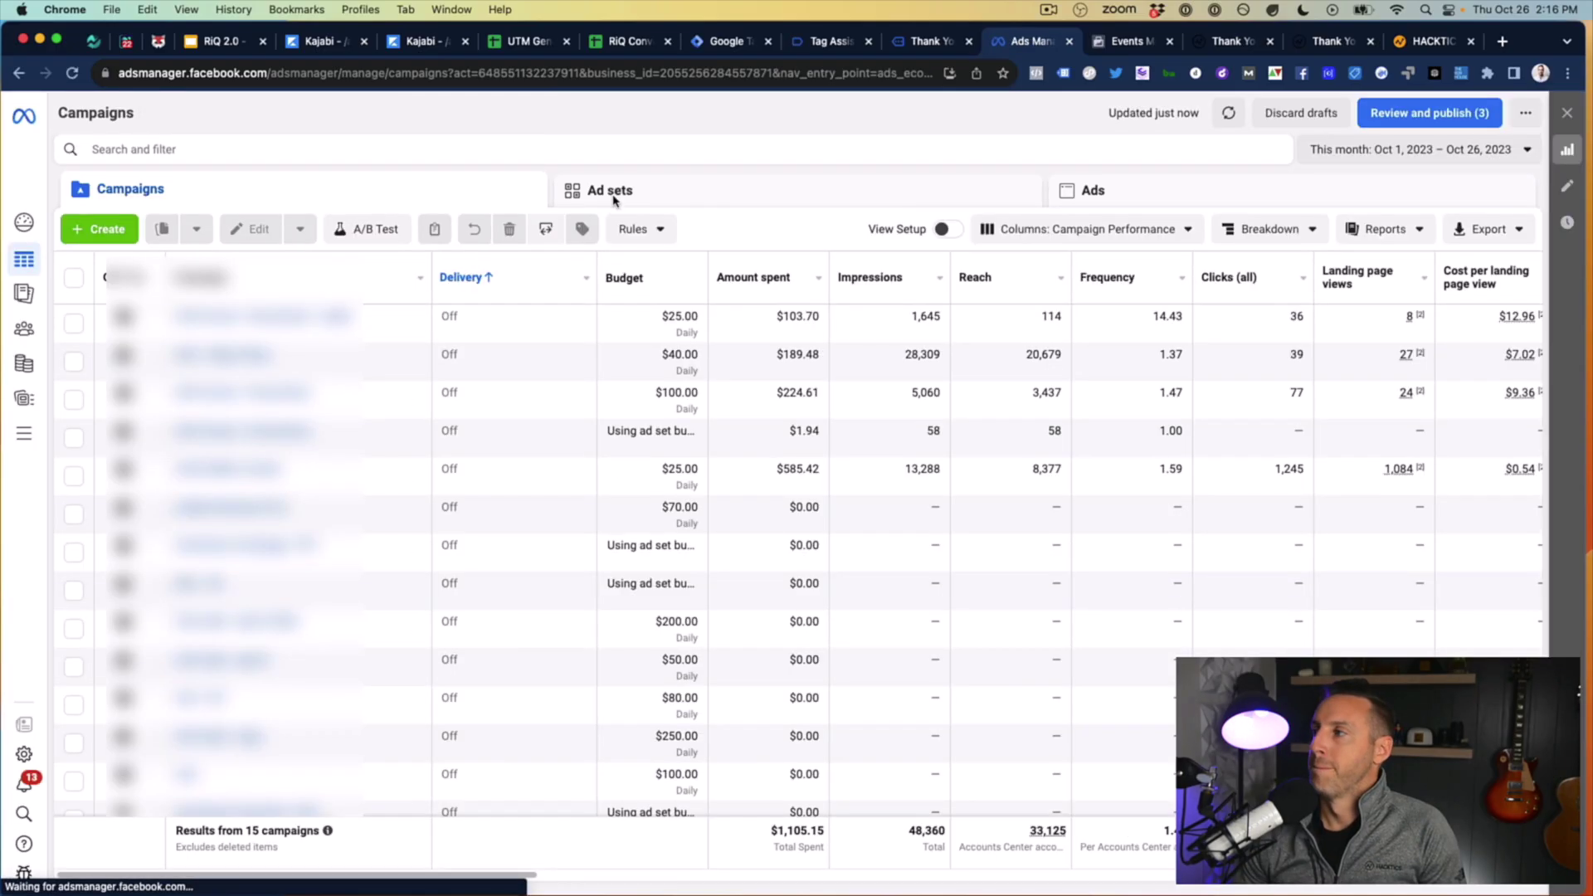
left_click(1479, 143)
left_click(1131, 325)
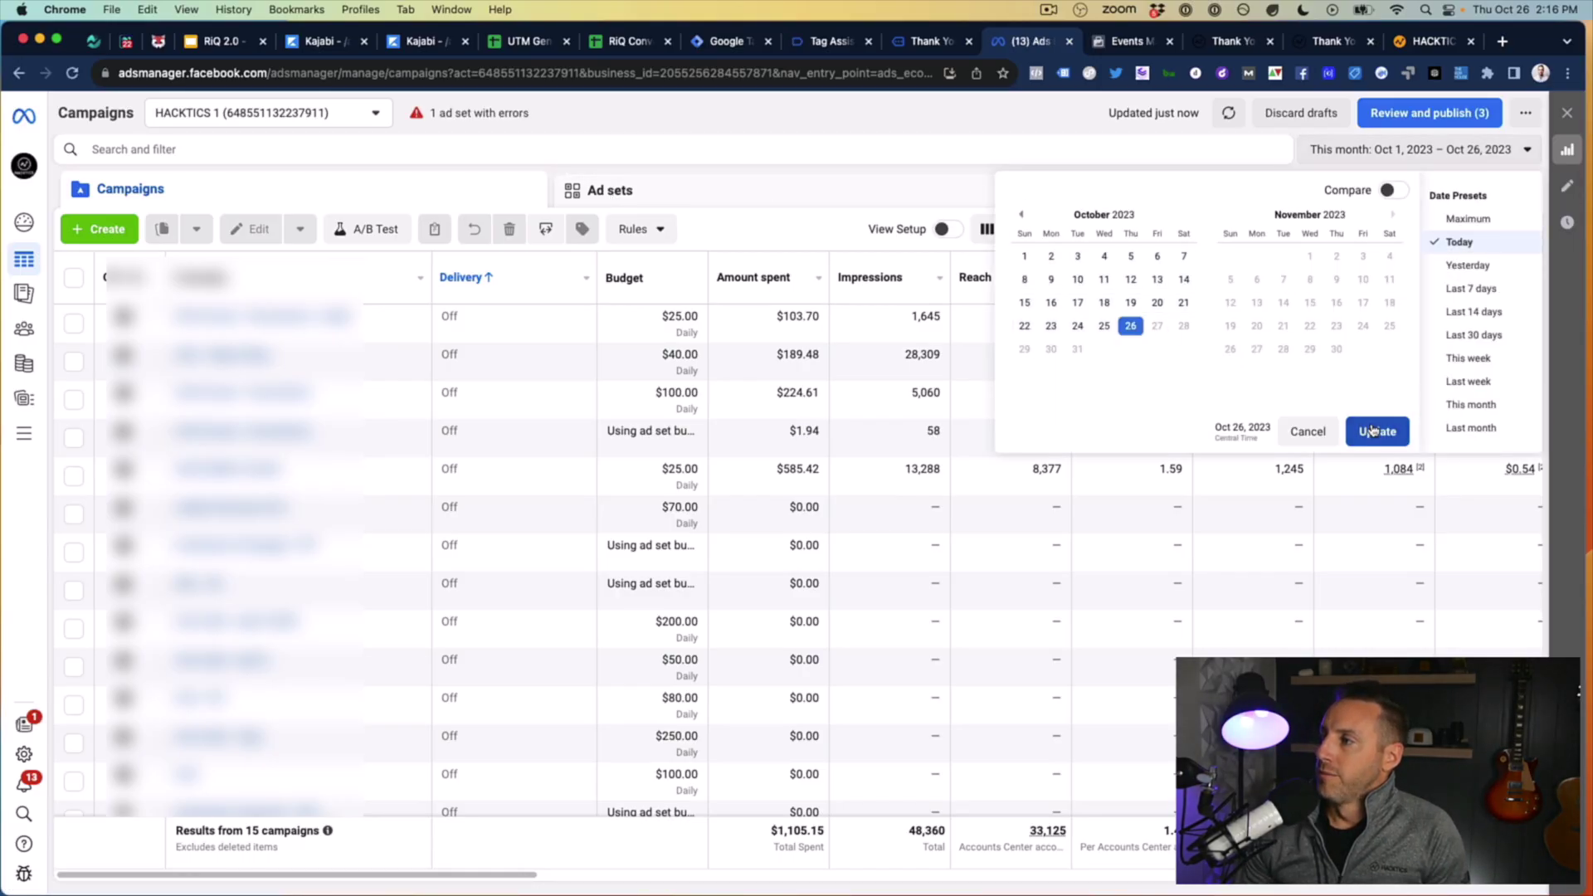
left_click(1373, 430)
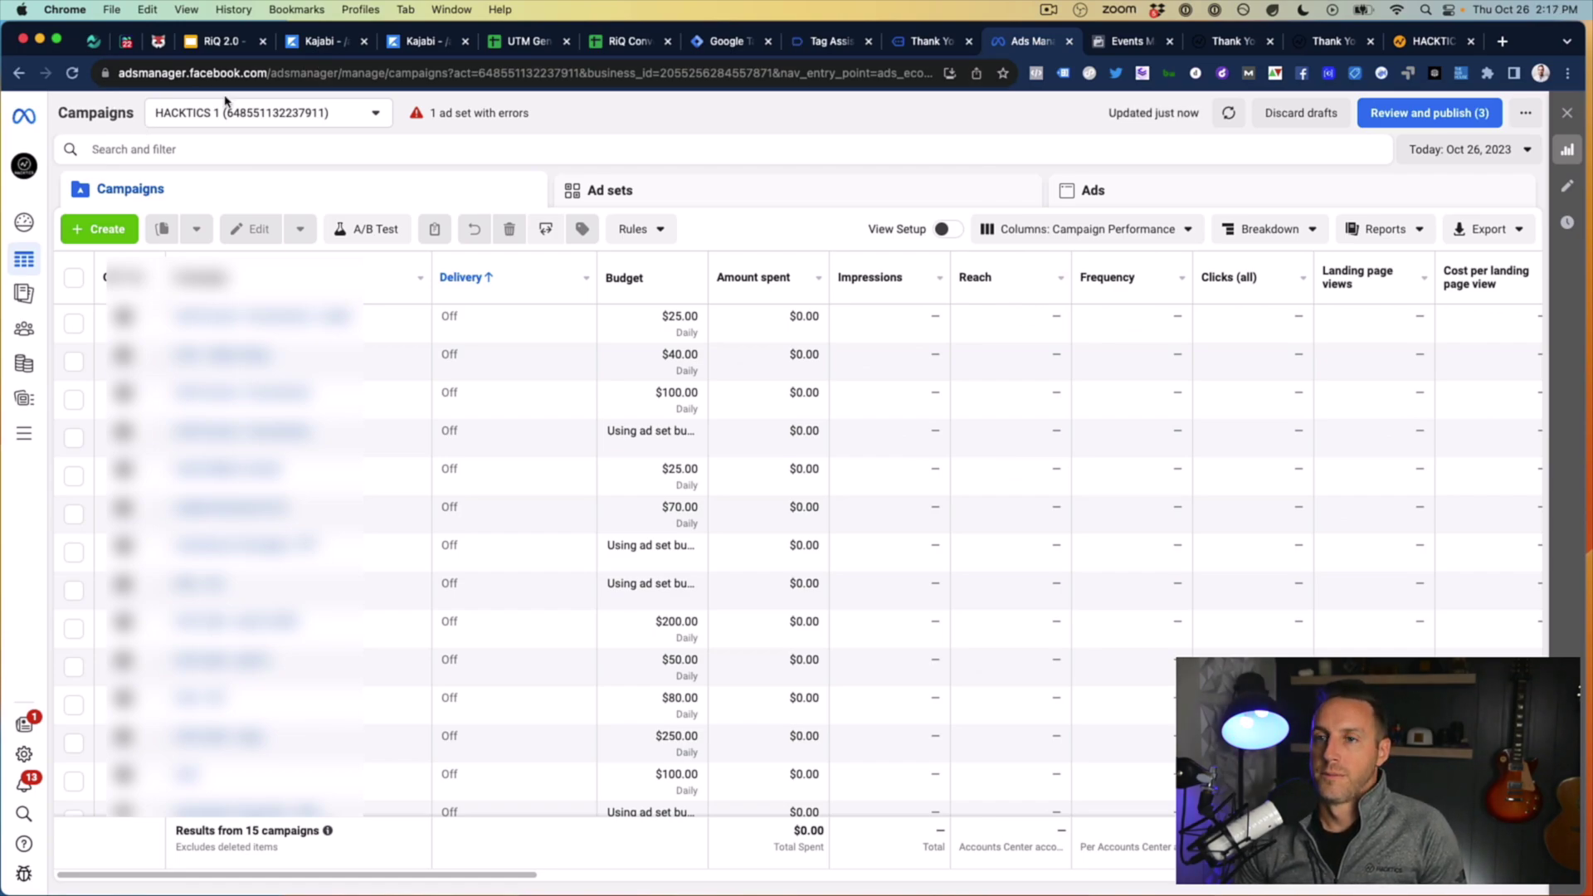
Step: Create a new campaign with the Sales objective using the manual sales campaign setup
left_click(99, 229)
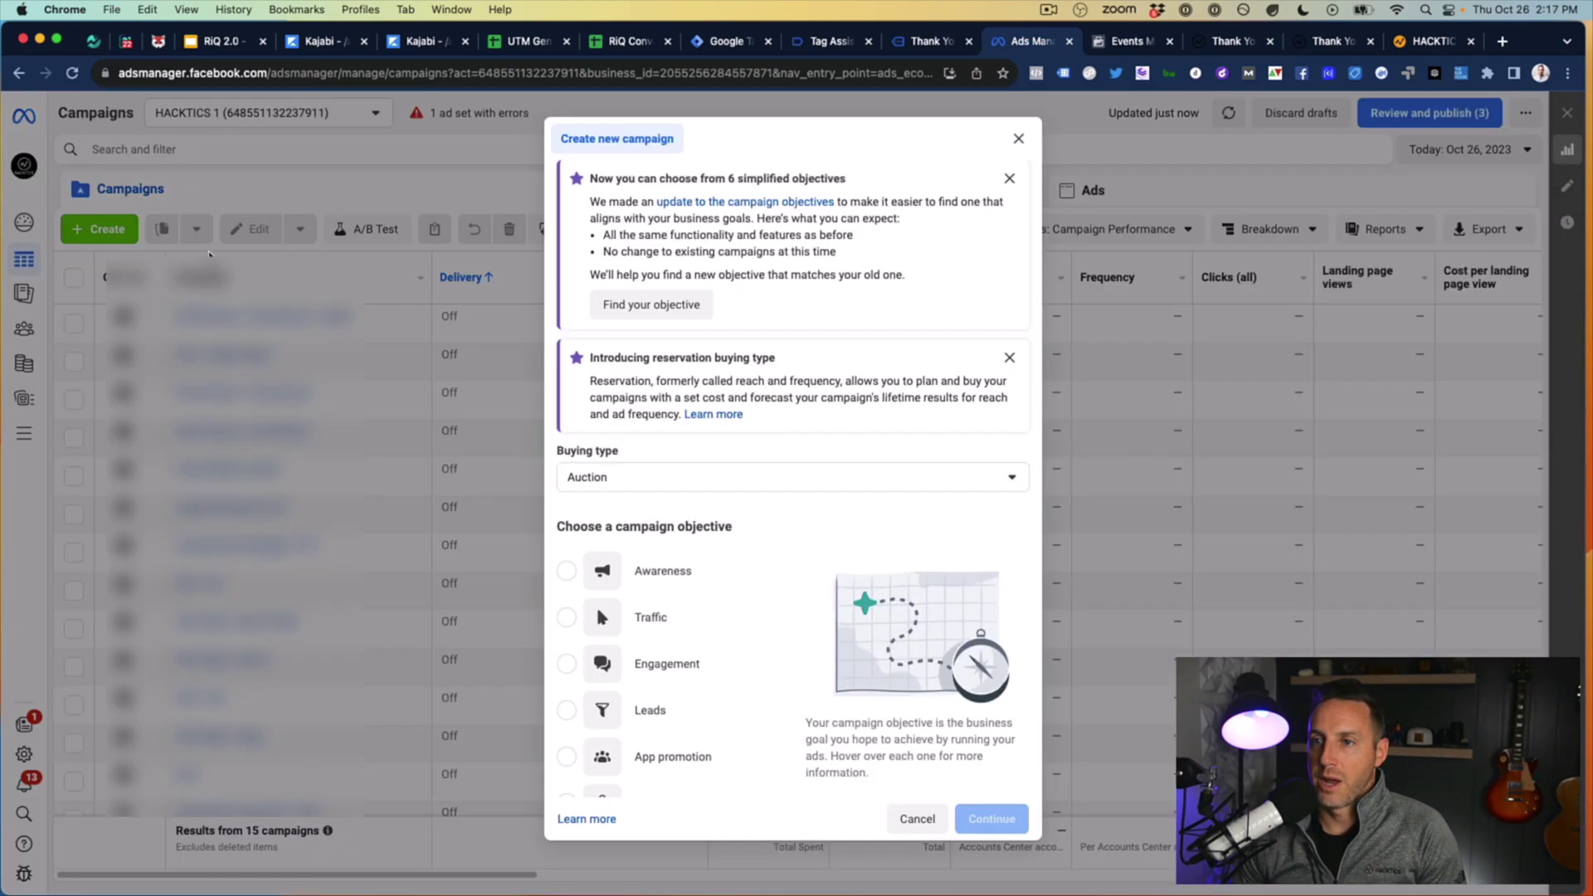
scroll(647, 658, "down", 2)
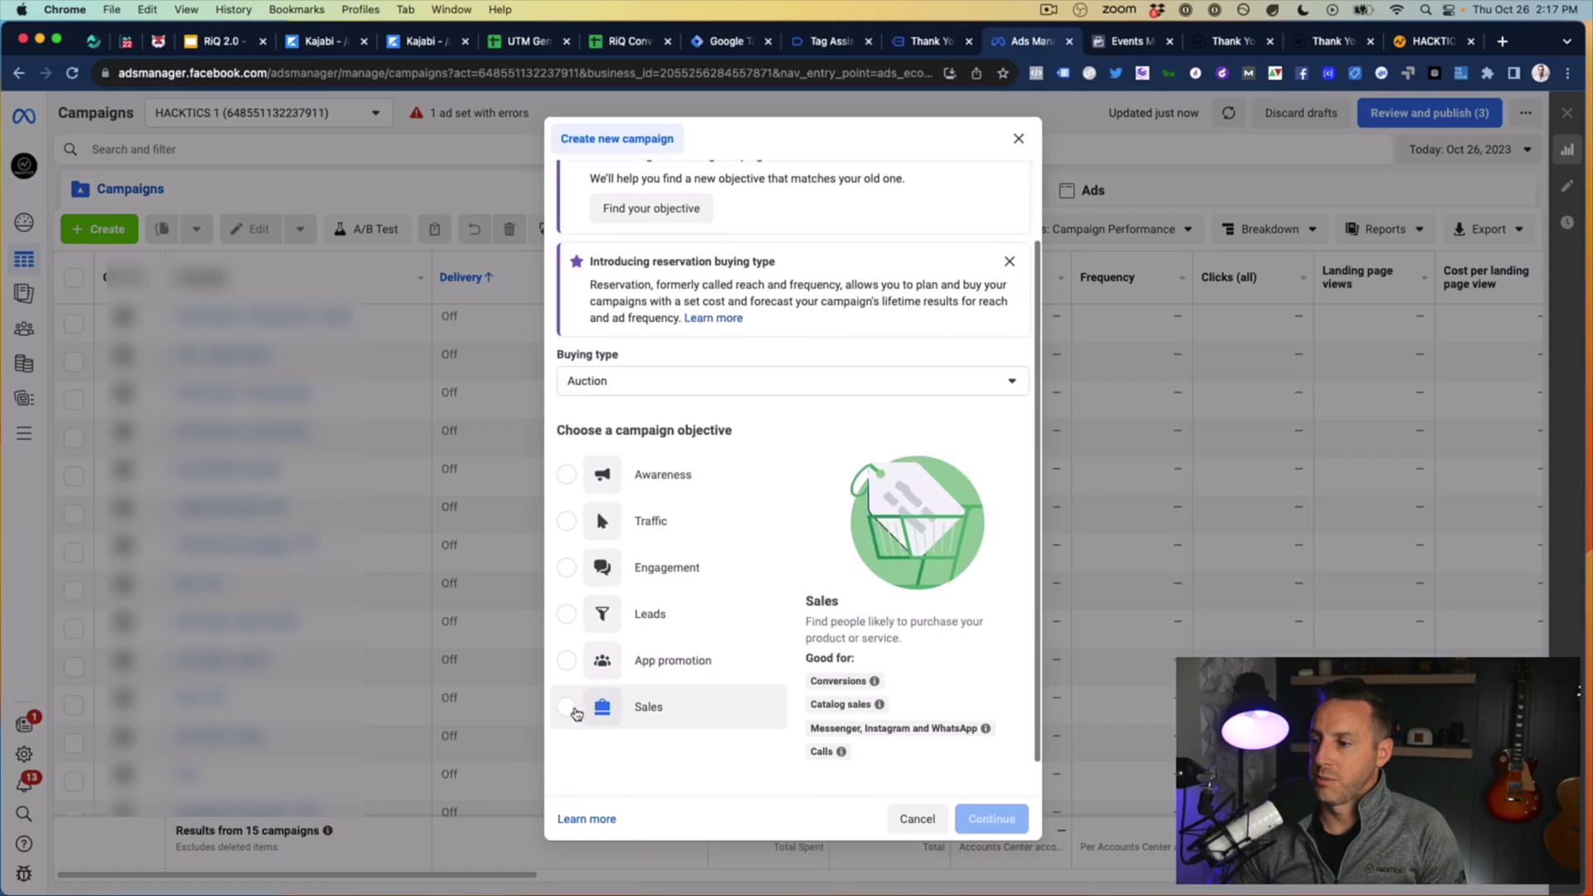
left_click(572, 707)
left_click(990, 817)
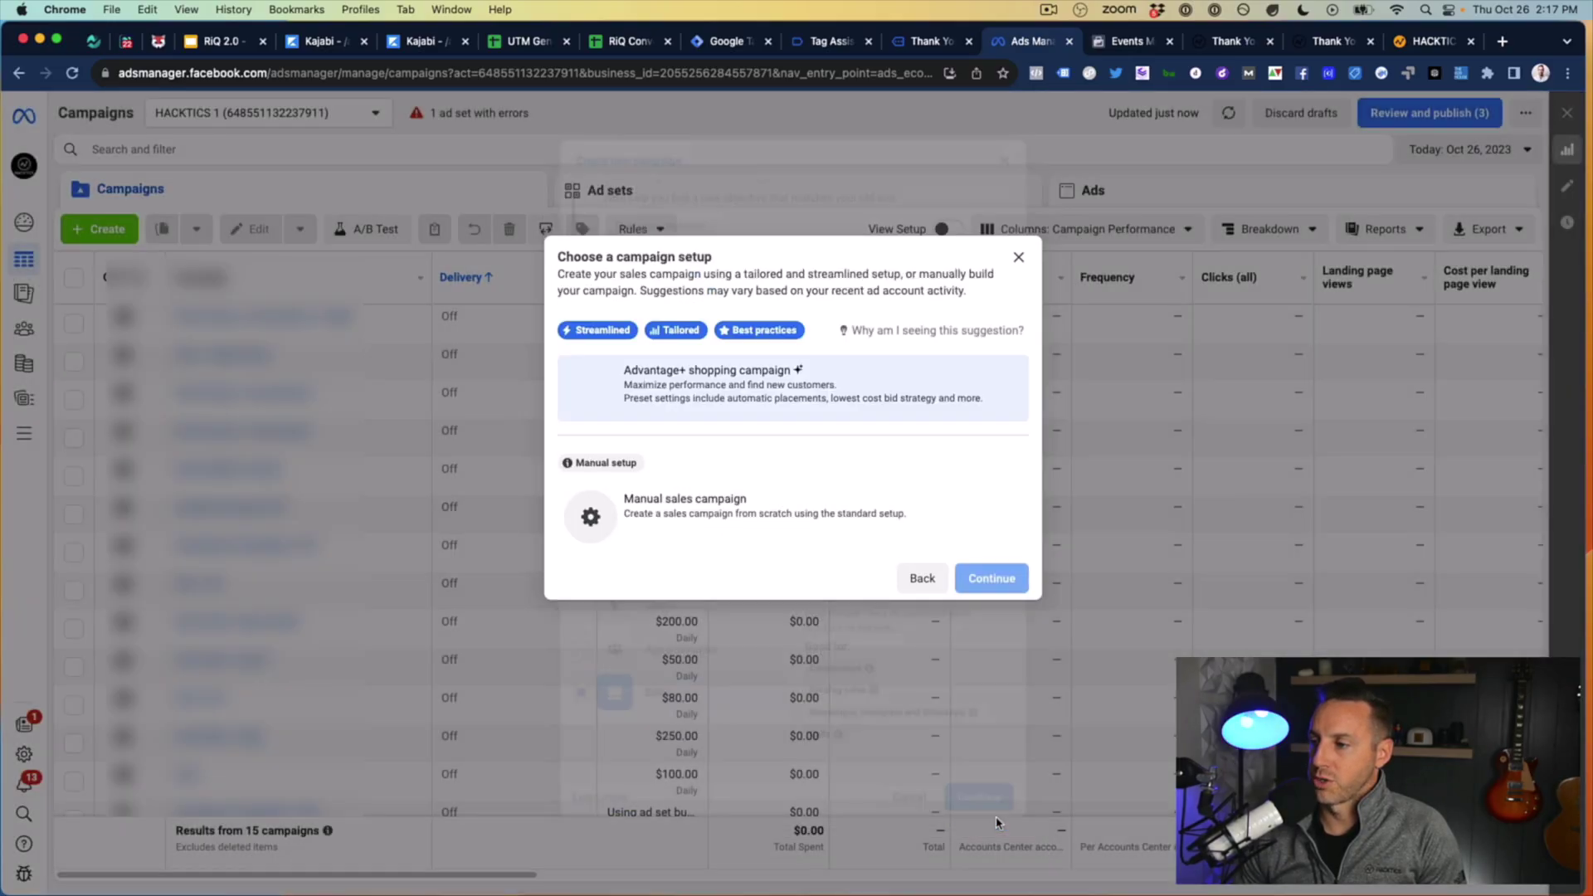
left_click(626, 523)
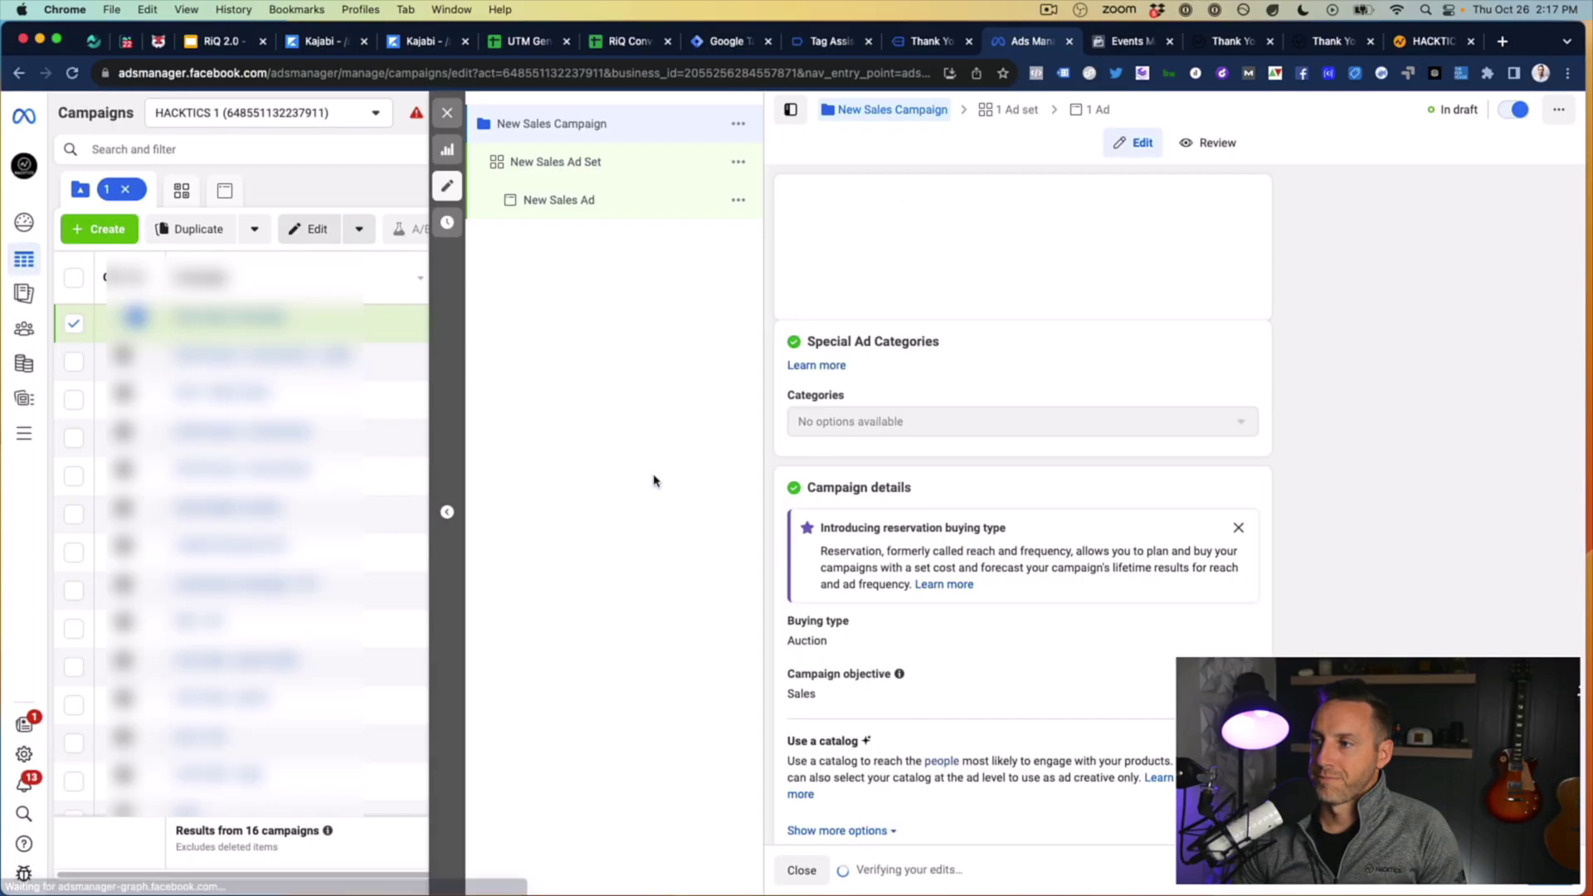
Step: Rename the new sales campaign as RiQ Test Campaign
triple_click(907, 232)
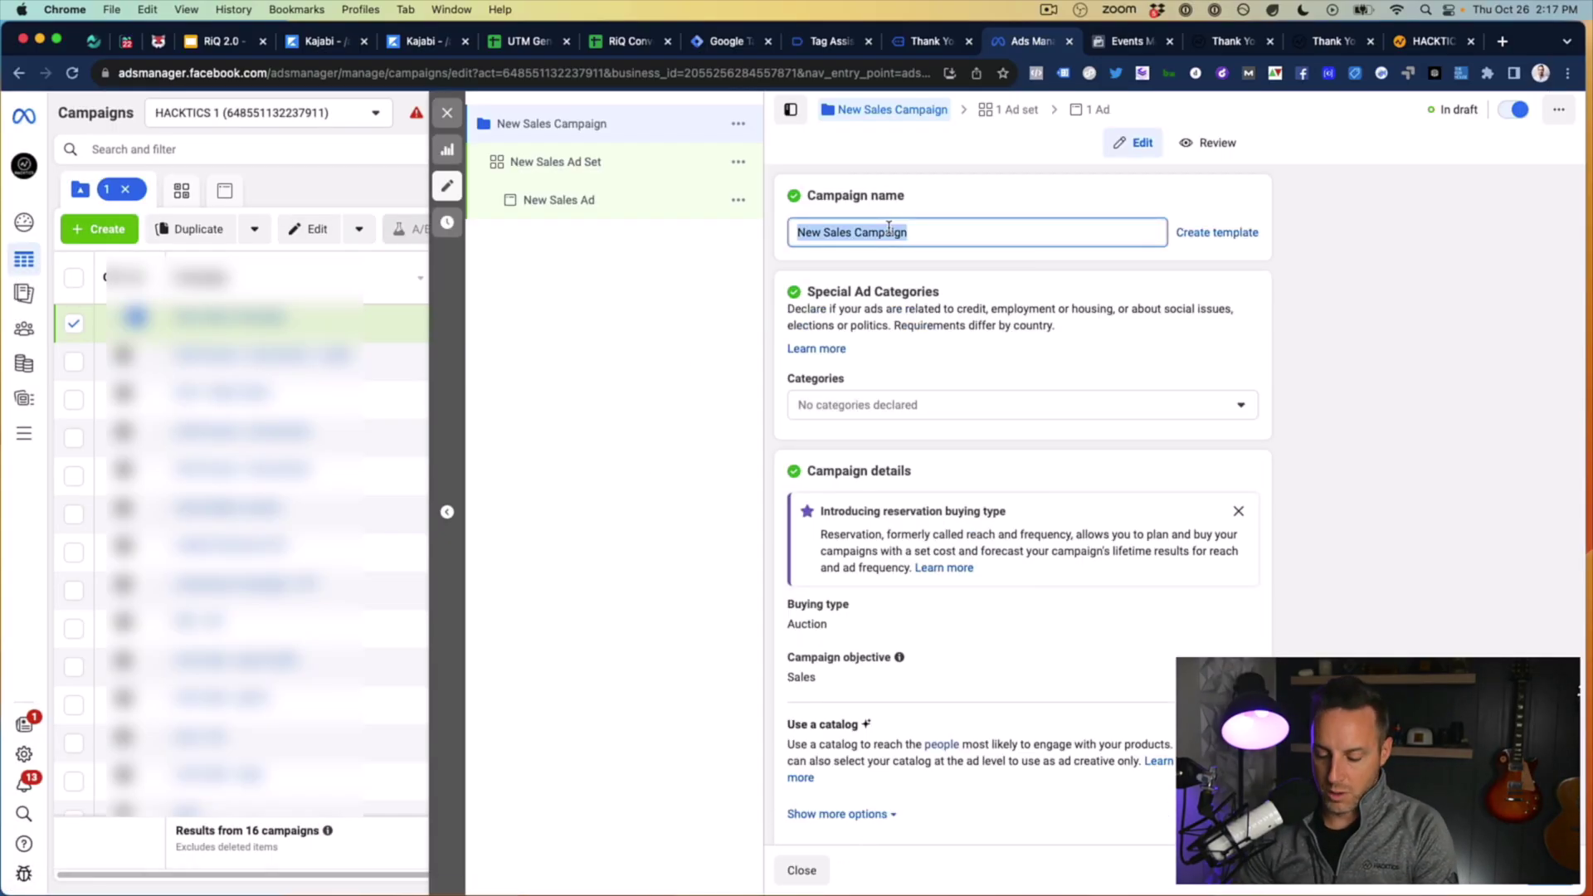
type("Ri")
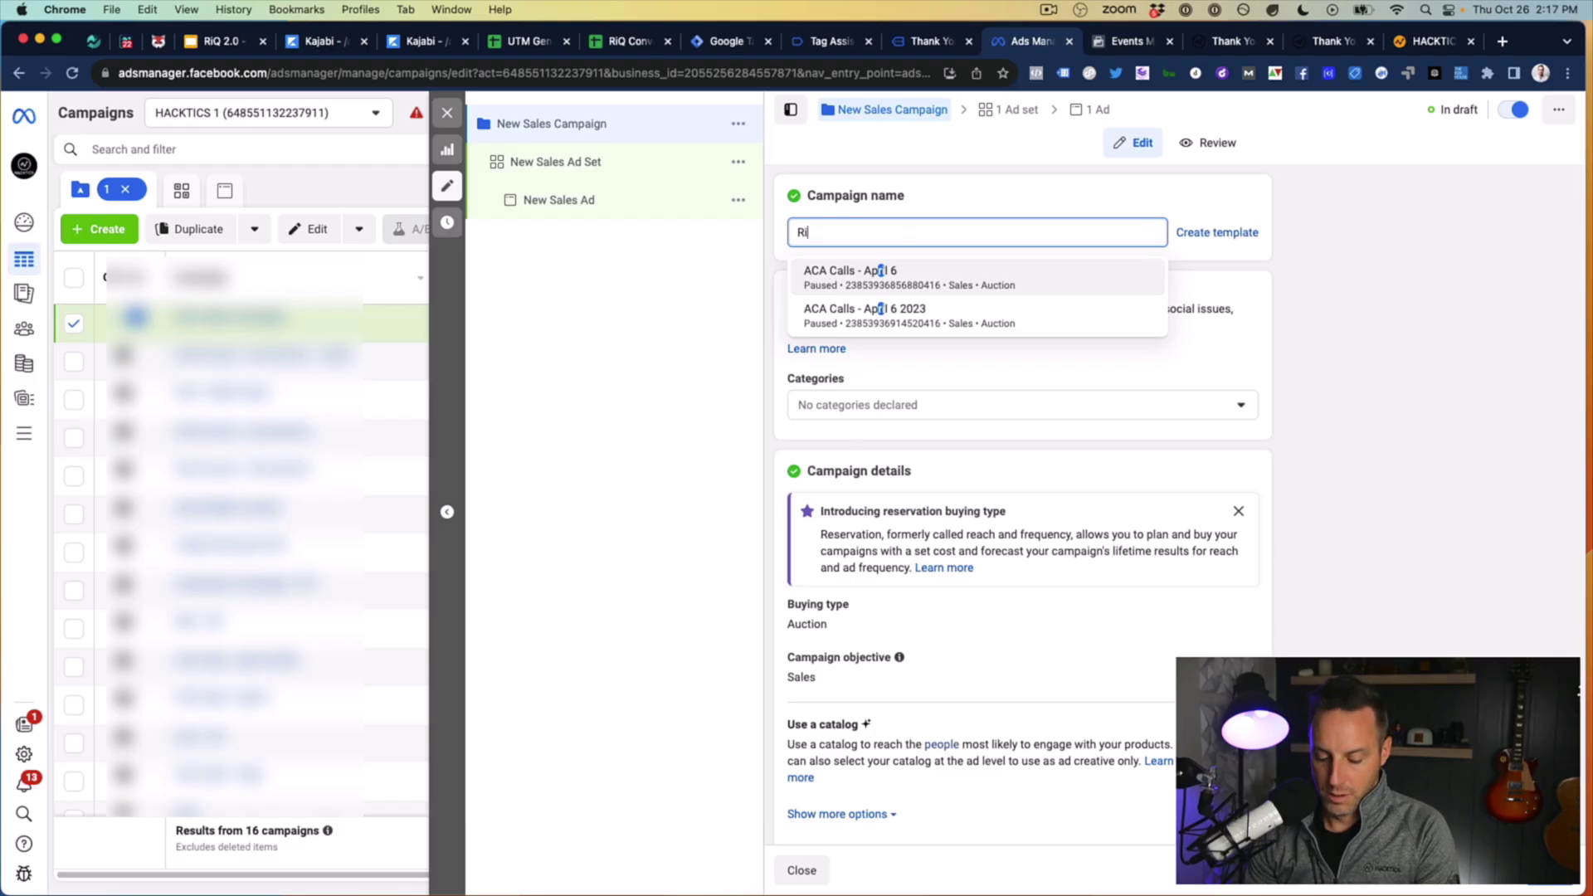
type("Q Test Campai")
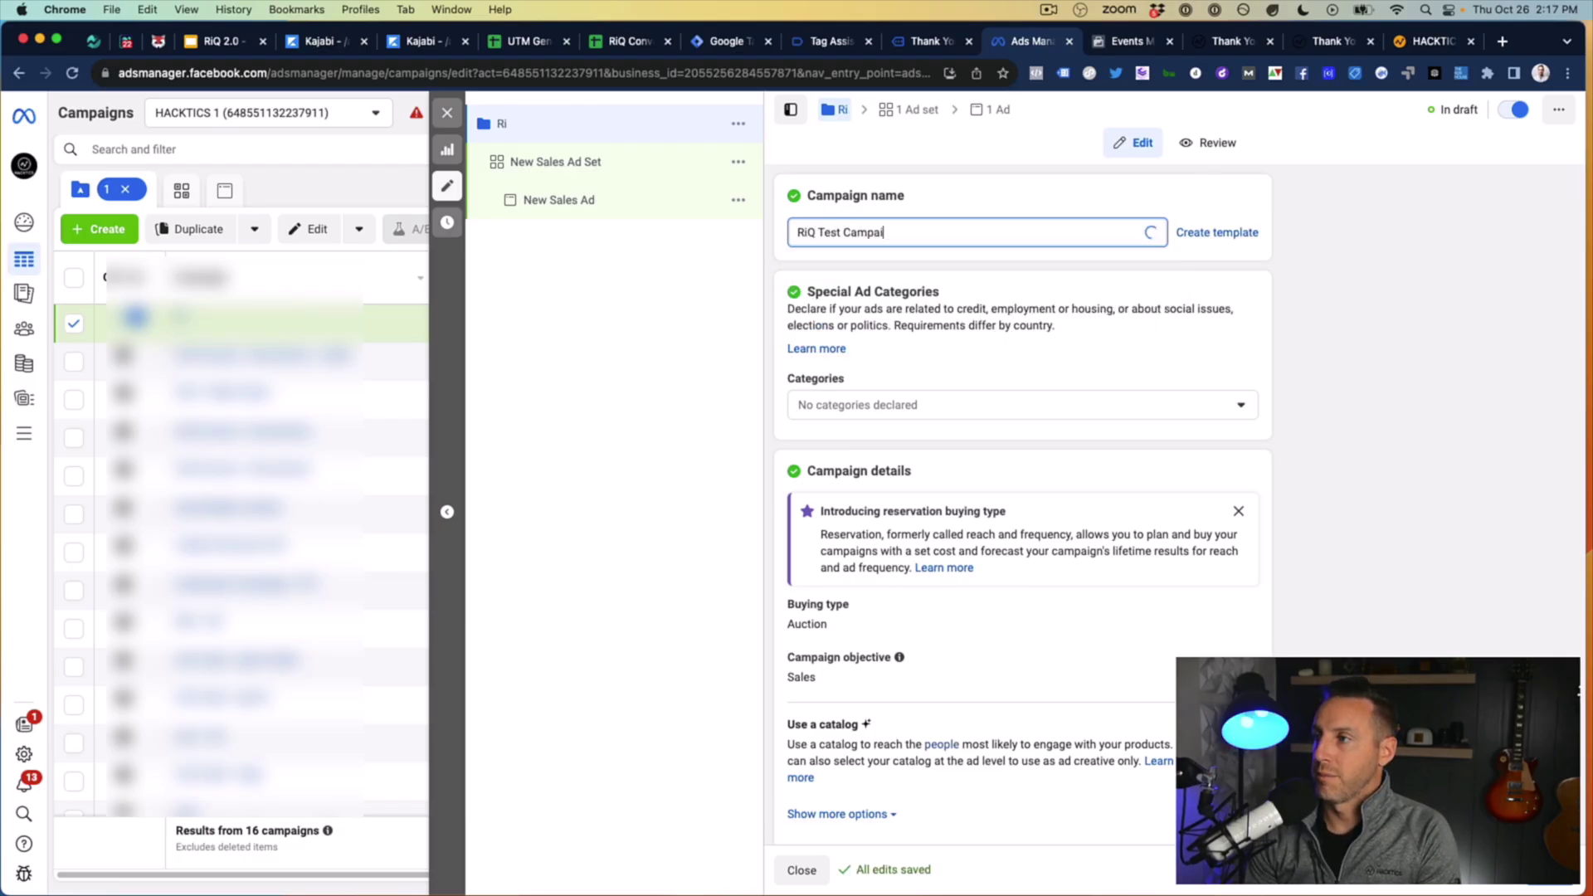
type("gn")
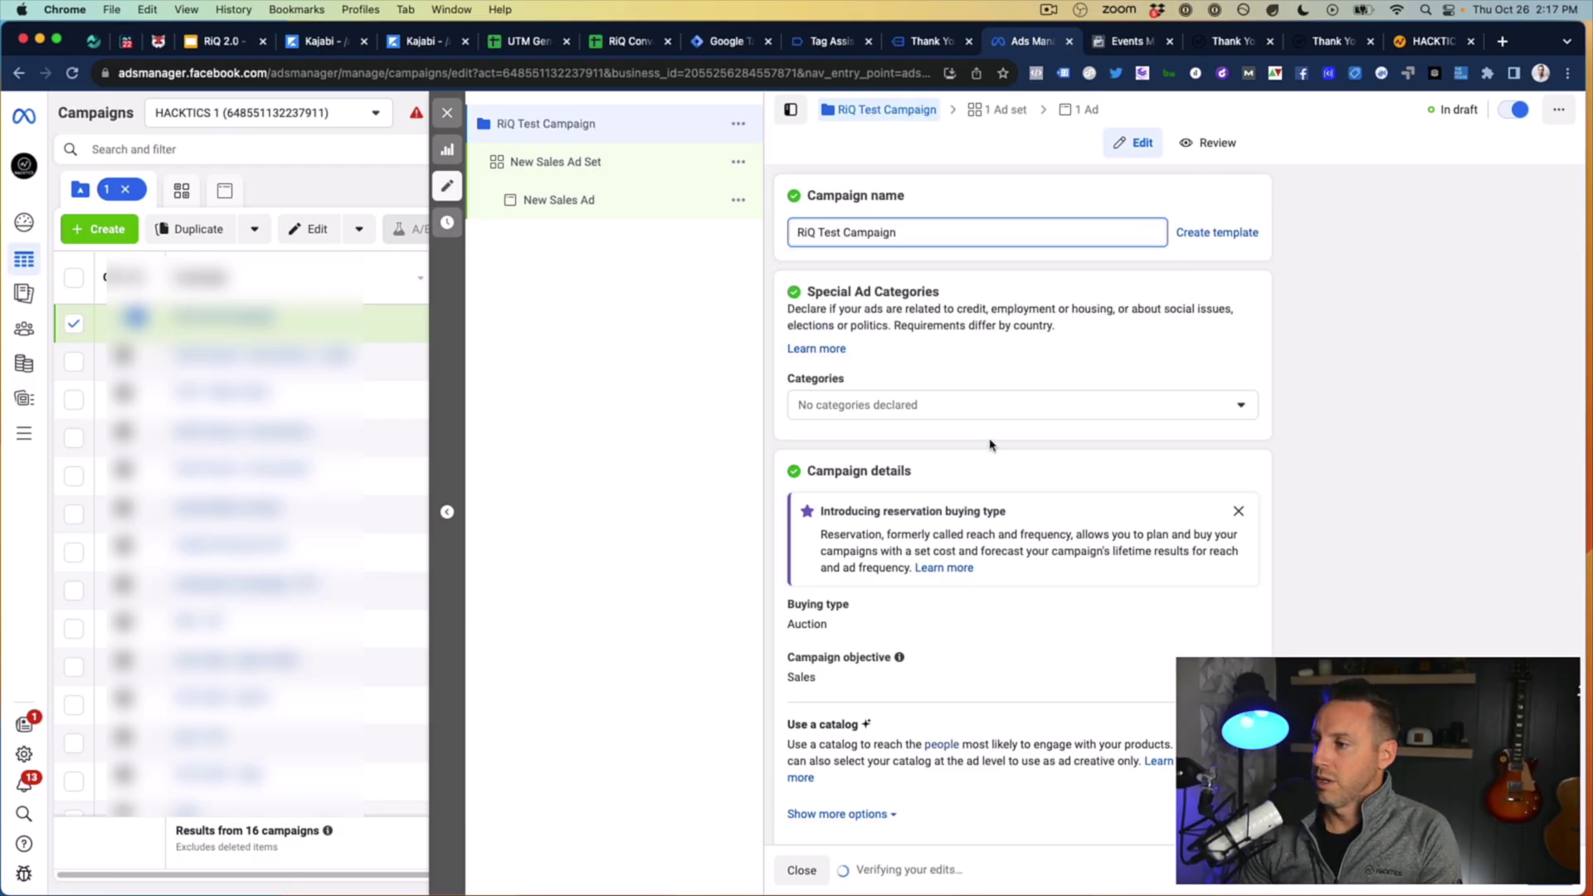
Step: Turn on Advantage campaign budget for the campaign and open the settings of its ad set
scroll(995, 415, "down", 3)
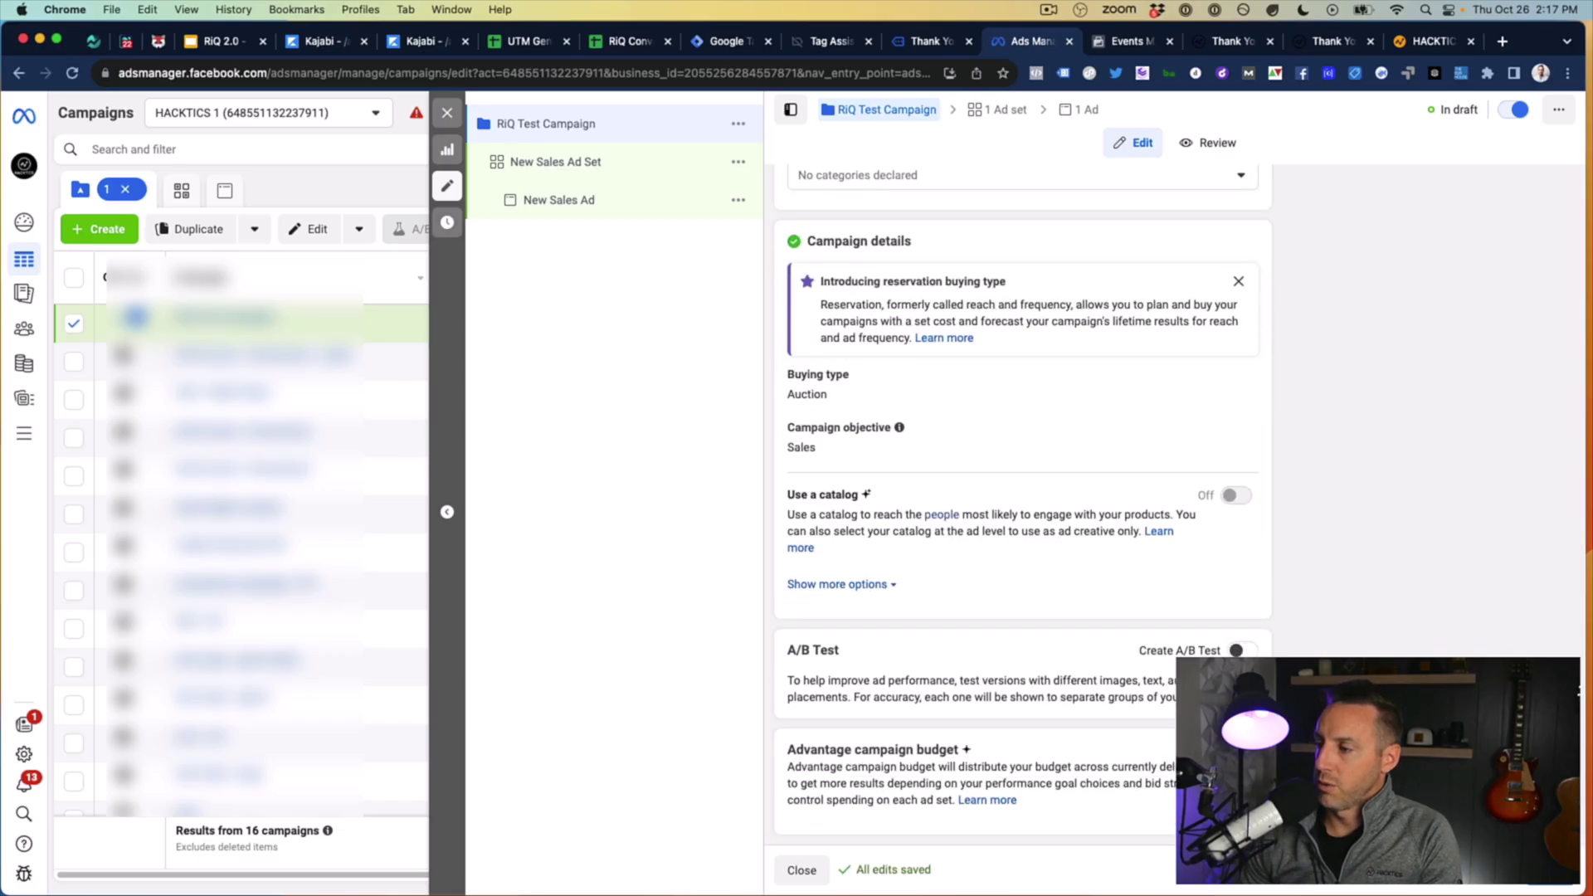
left_click(1242, 750)
scroll(1112, 678, "down", 2)
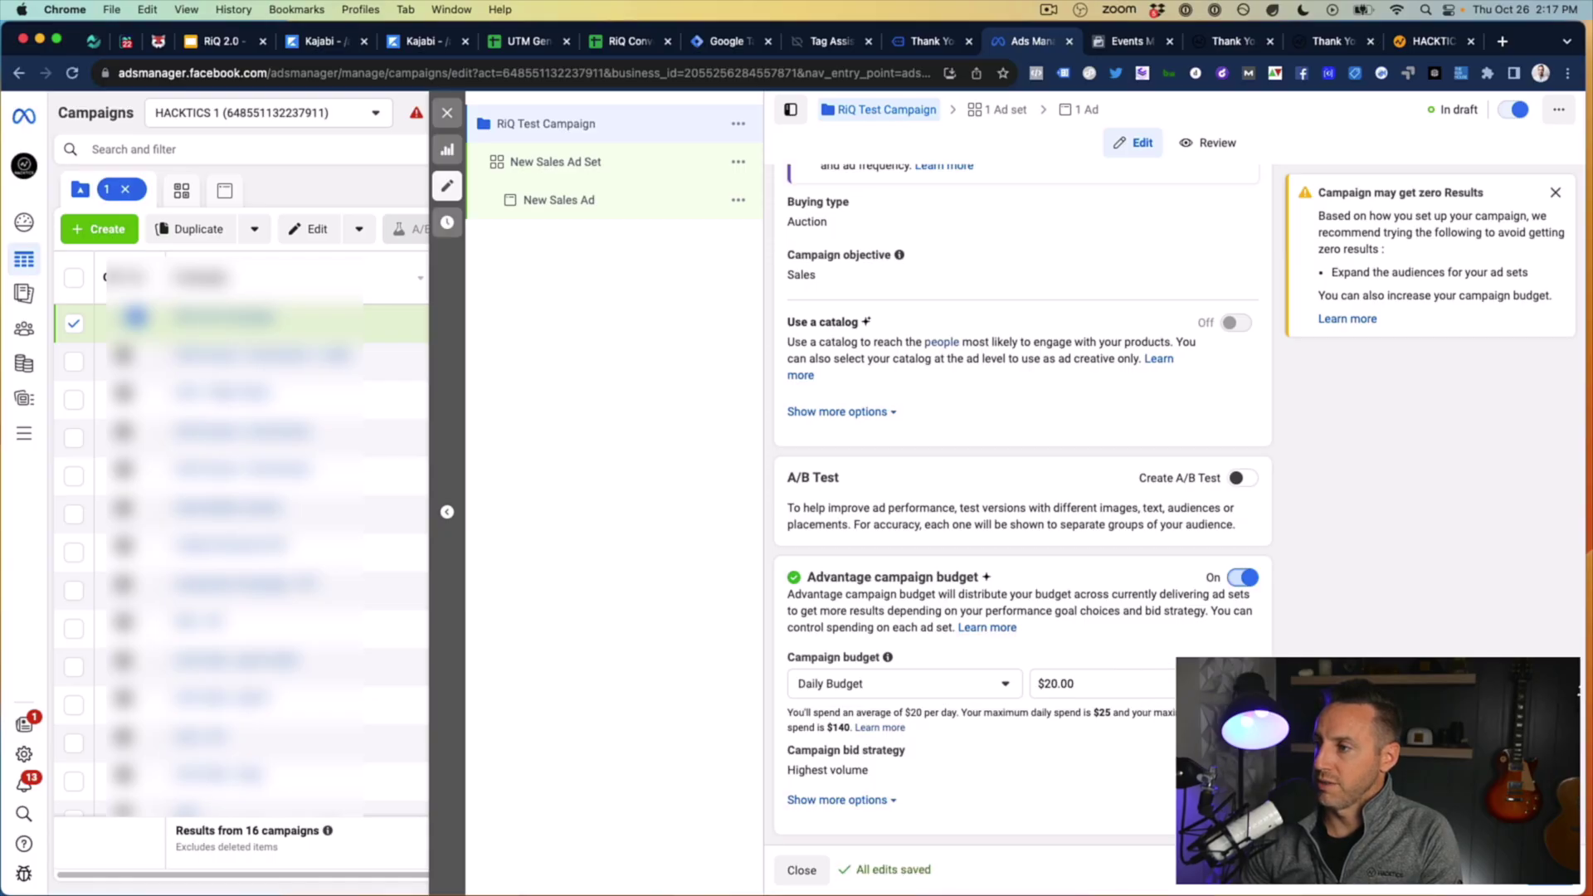
left_click(998, 109)
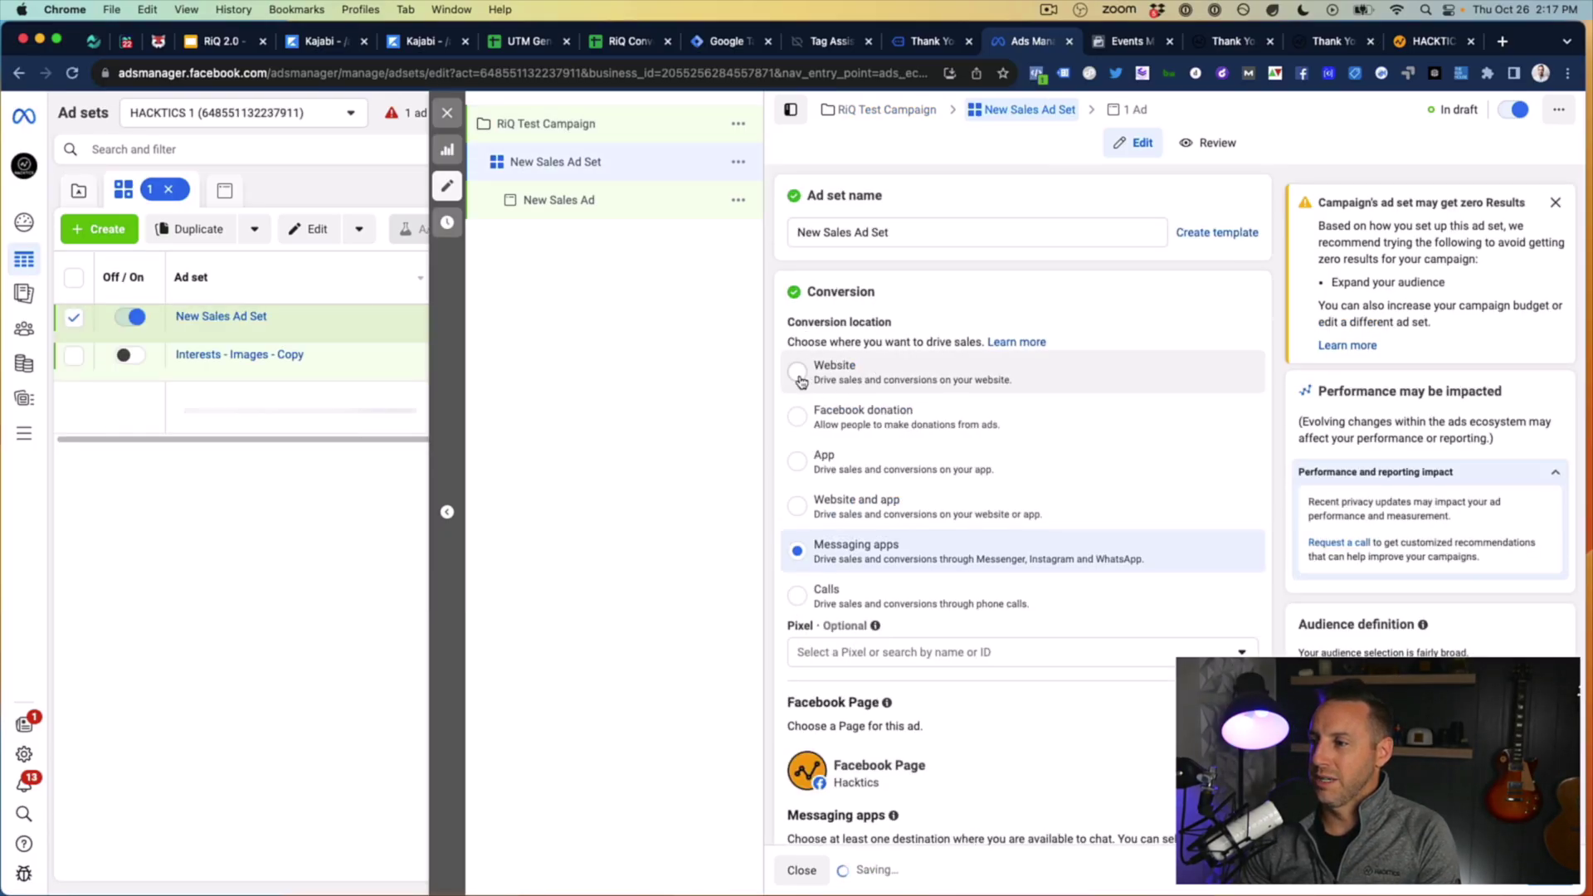
Step: Set the ad set's conversion location to Website and select RiQ Test Pixel as its pixel
left_click(802, 375)
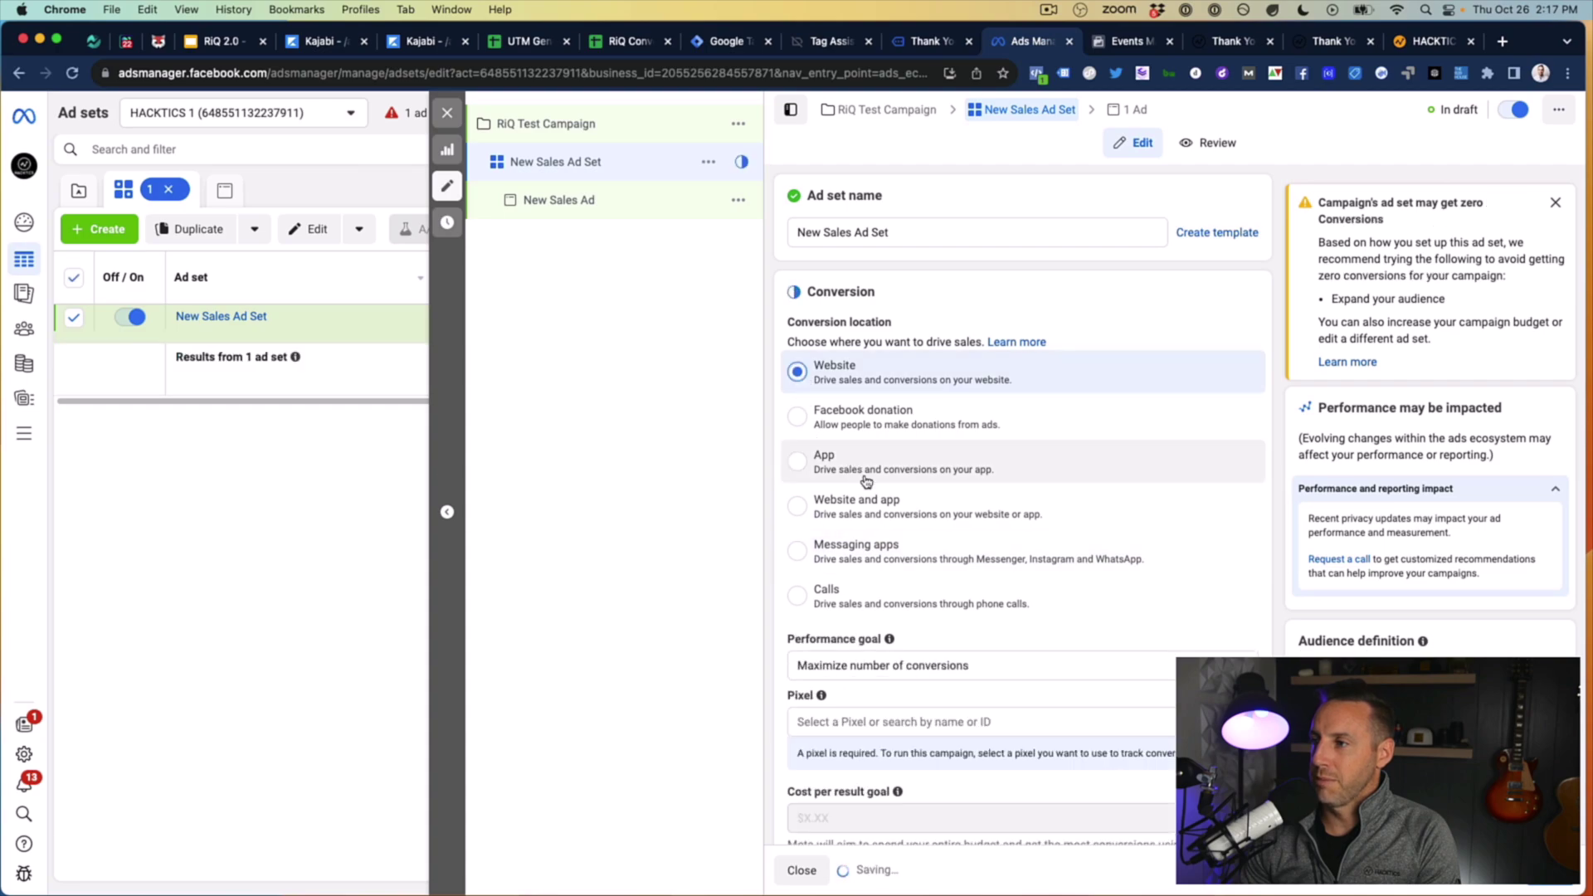
scroll(904, 669, "down", 1)
left_click(907, 661)
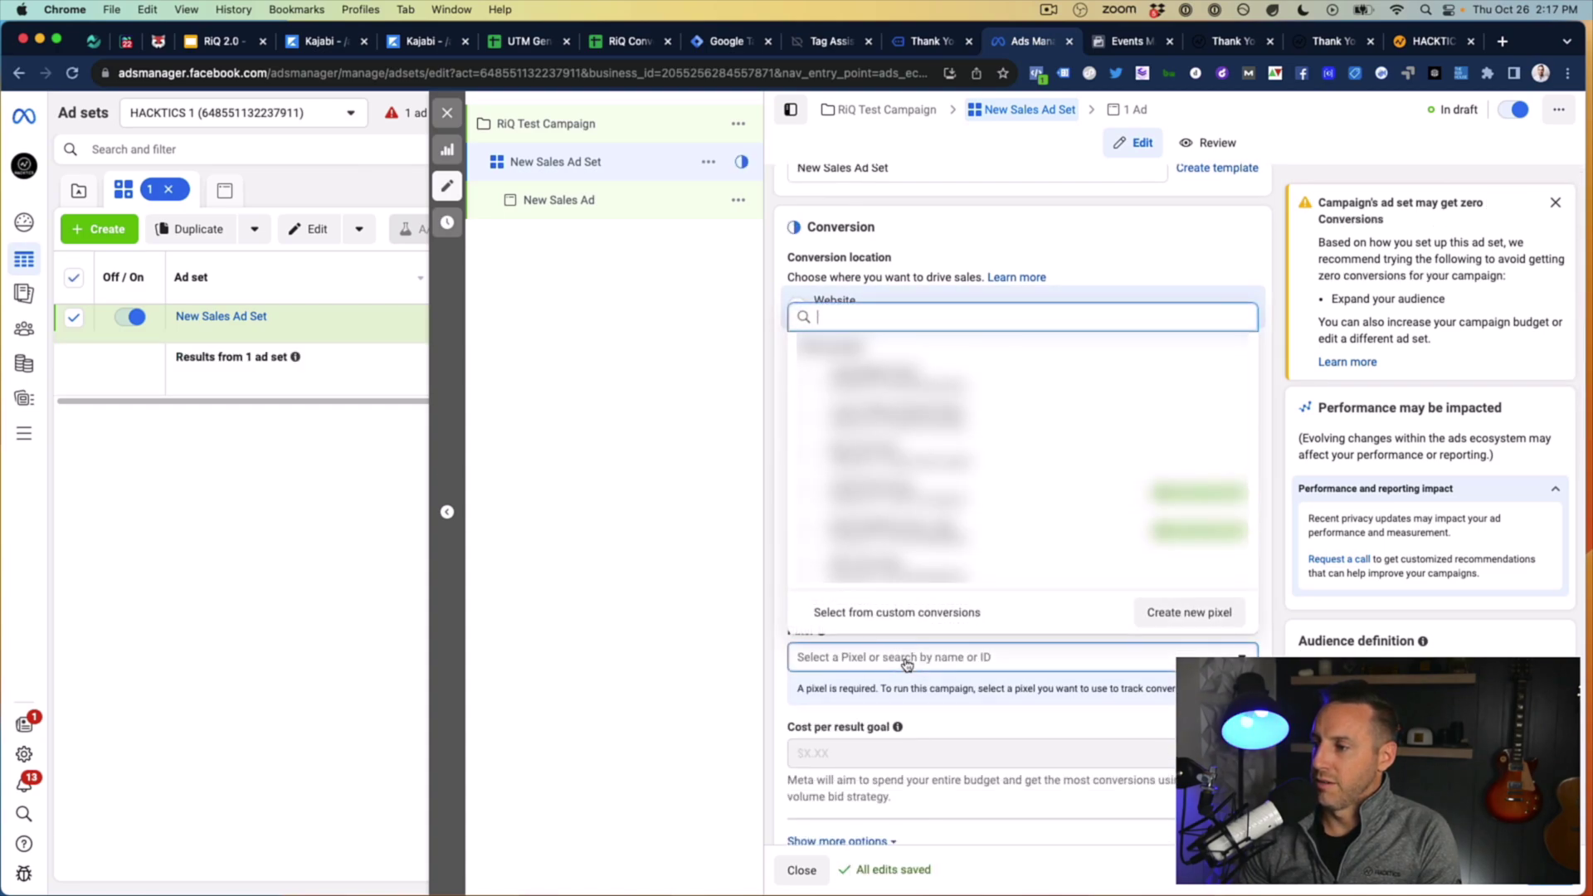
left_click(904, 567)
Step: Look through the conversion events available for RiQ Test Pixel in the ad set
scroll(907, 661, "down", 2)
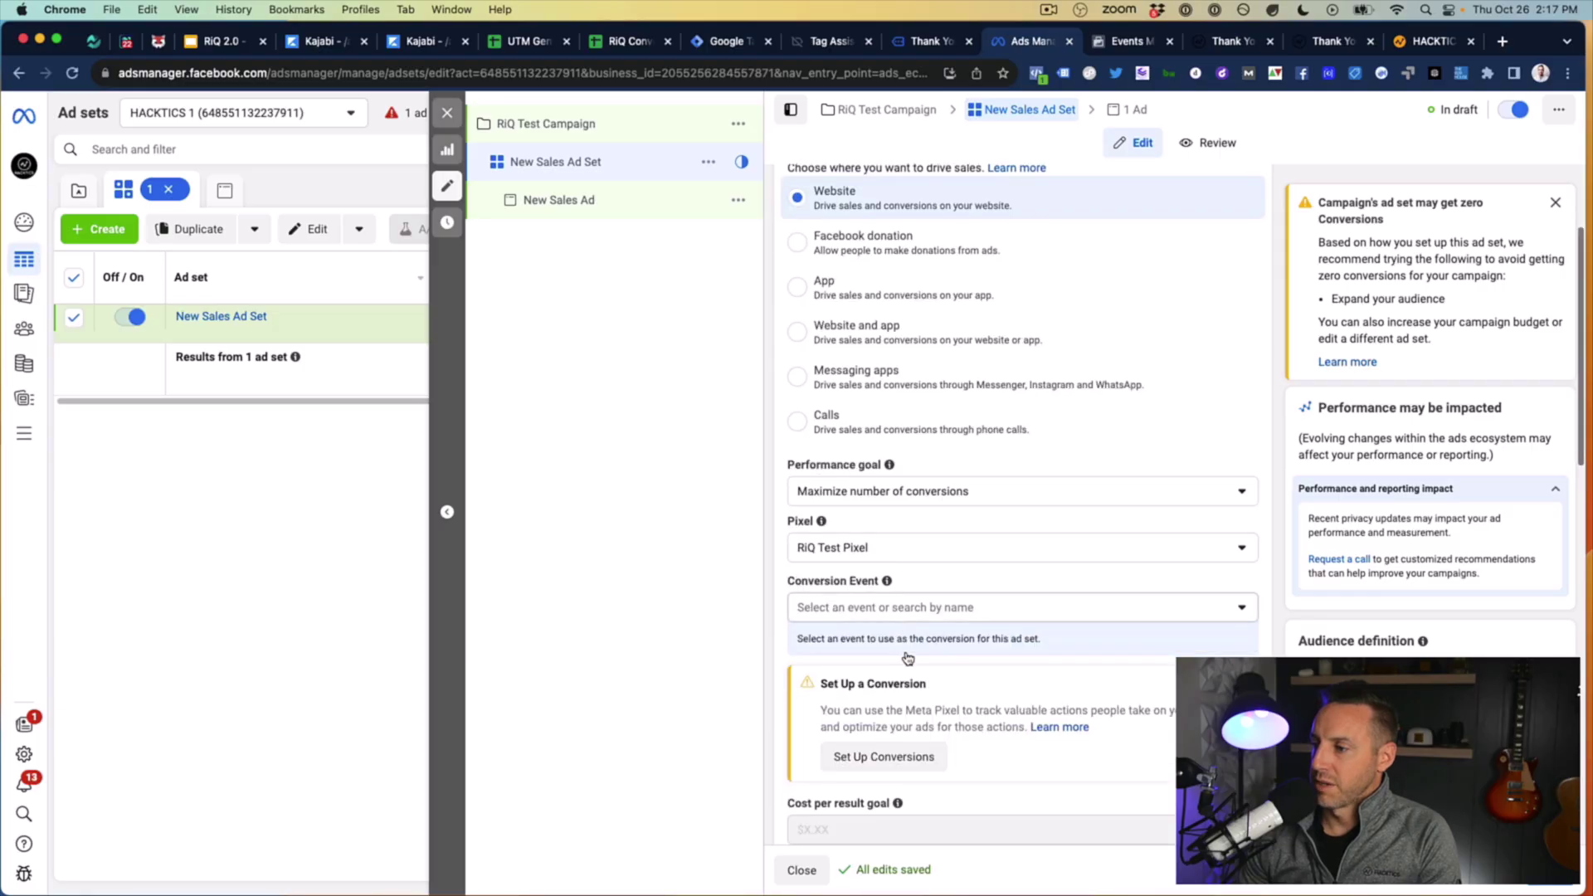
left_click(897, 614)
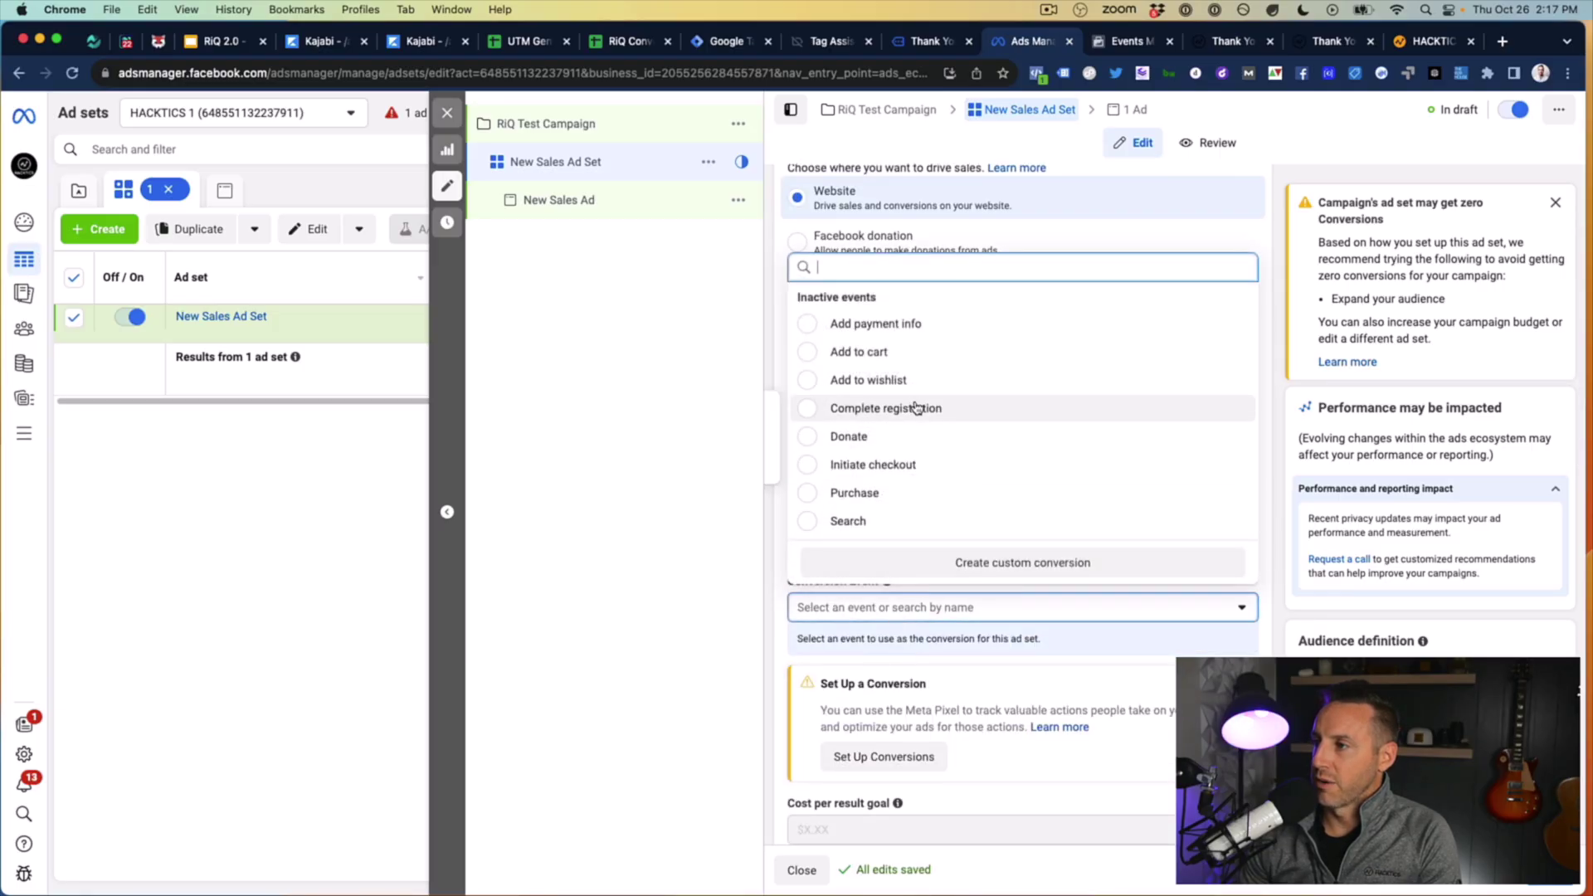
scroll(916, 465, "down", 6)
scroll(918, 467, "up", 6)
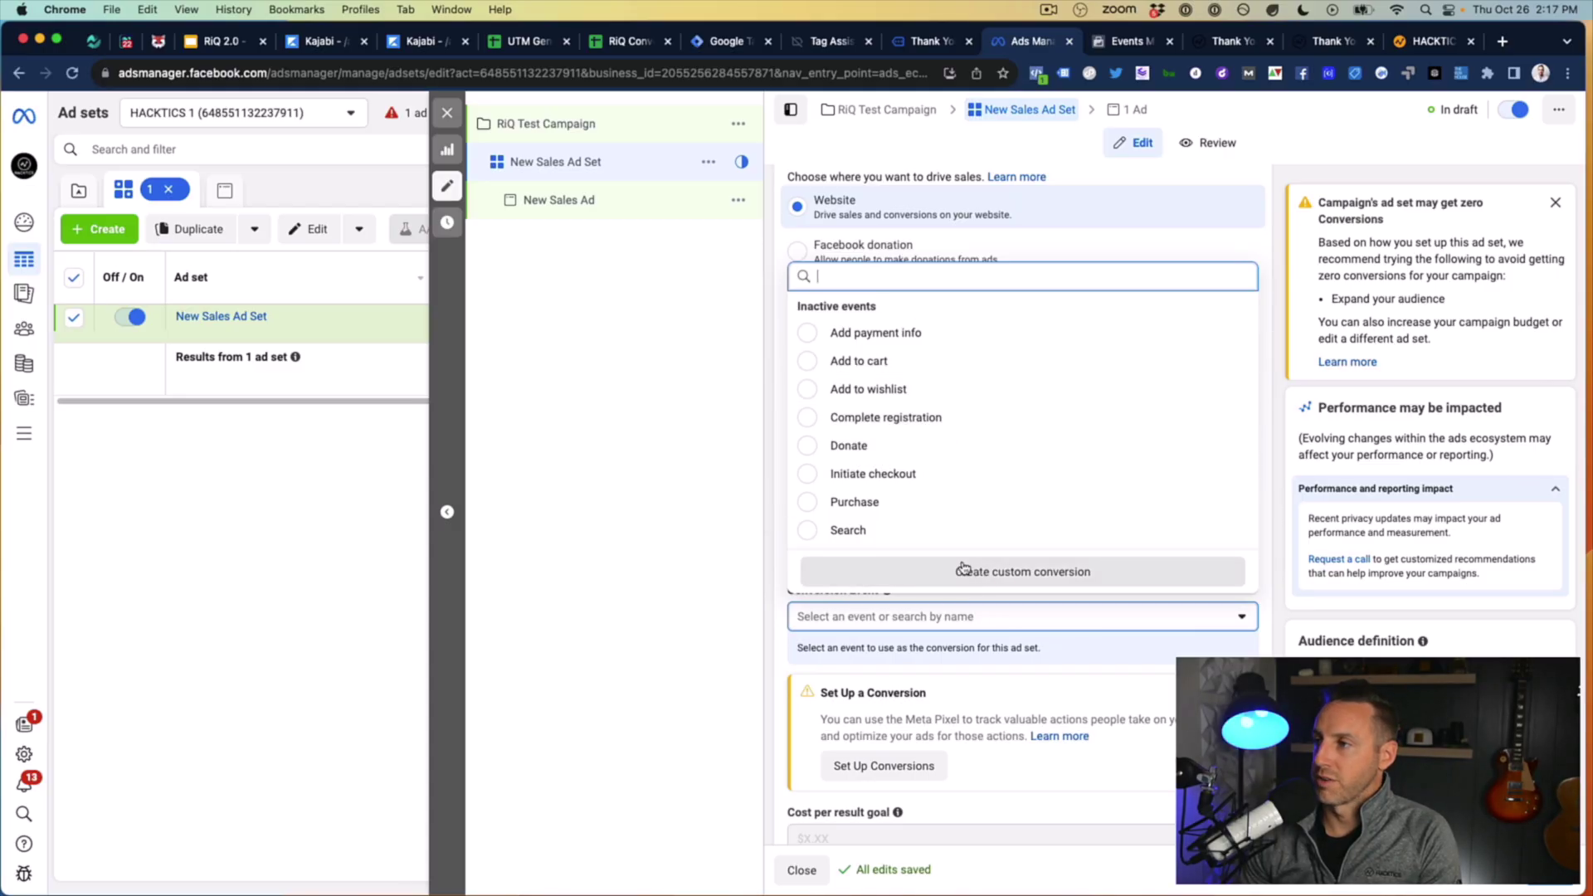
Step: Switch to Events Manager, reload the RiQ Test Pixel overview and check its event activity
left_click(1120, 42)
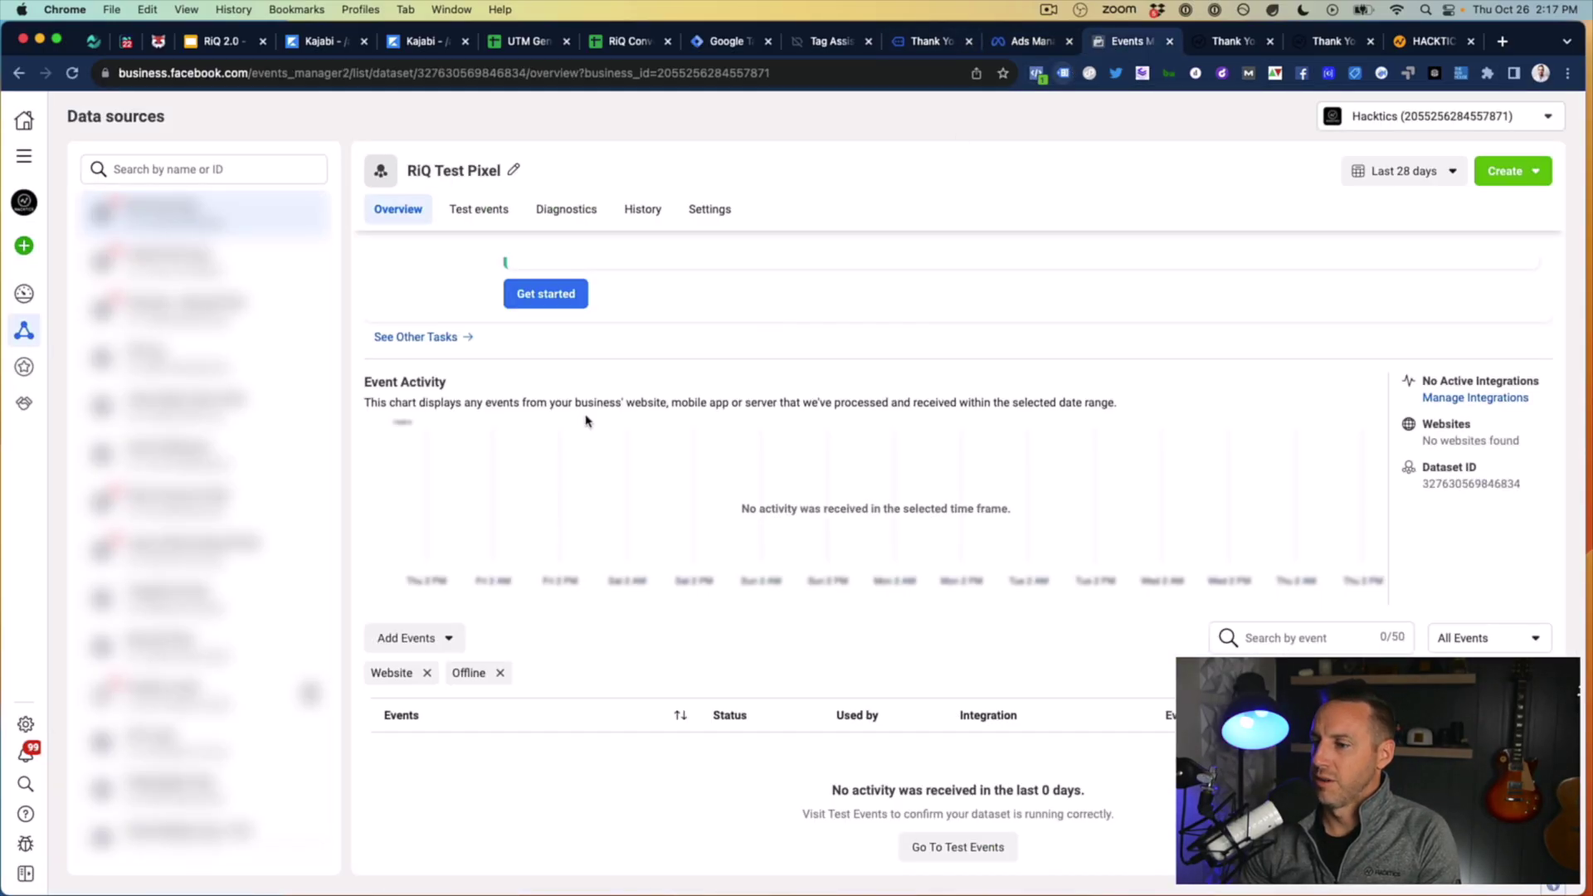
key("super+r")
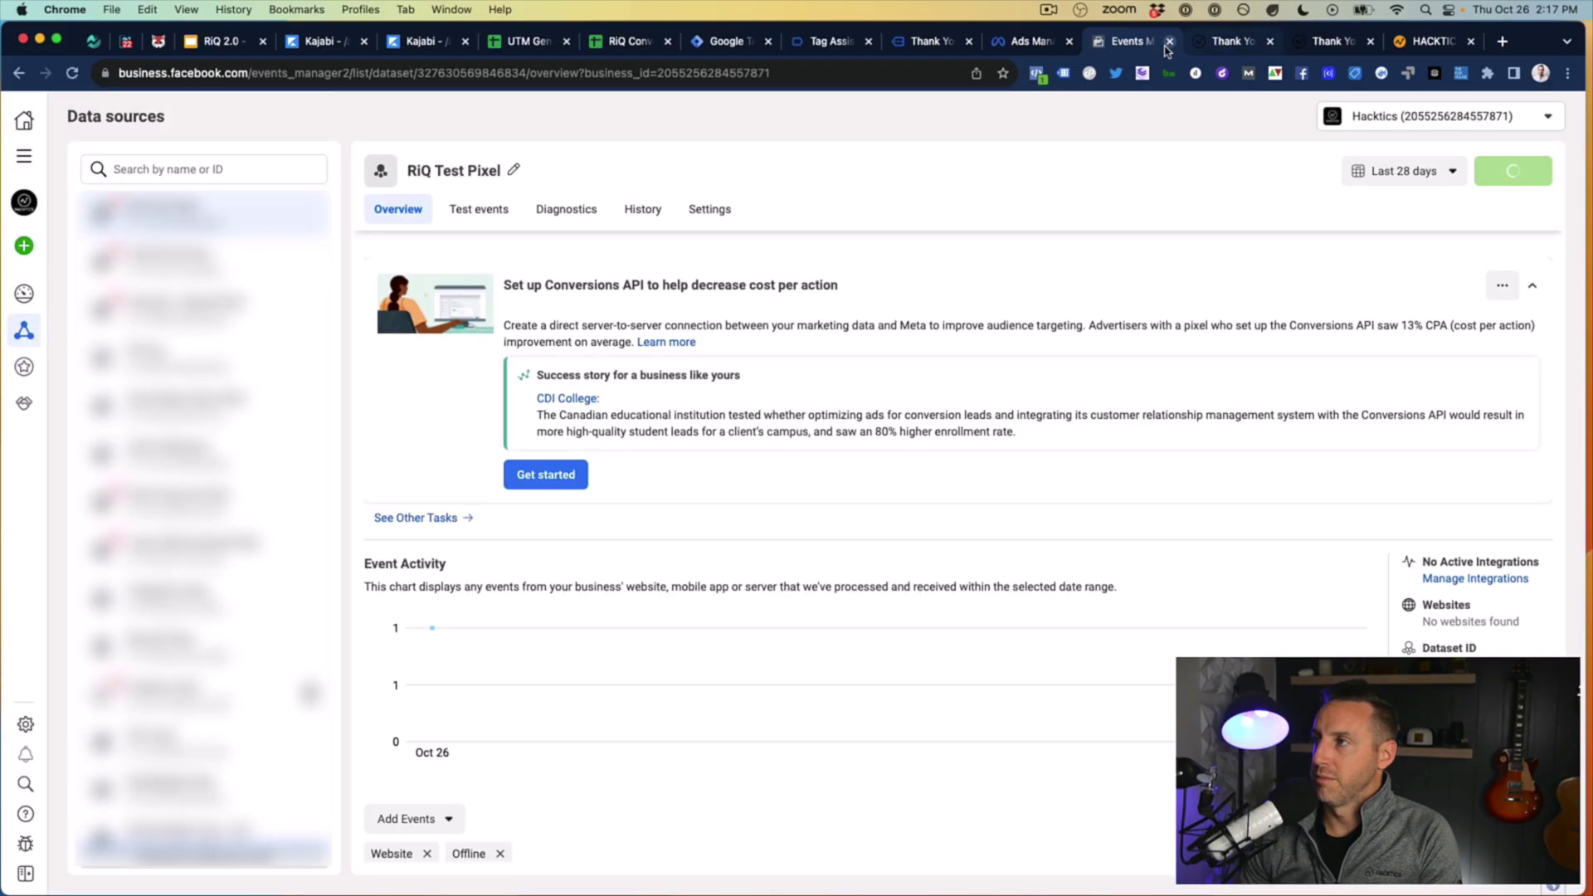
scroll(861, 434, "down", 5)
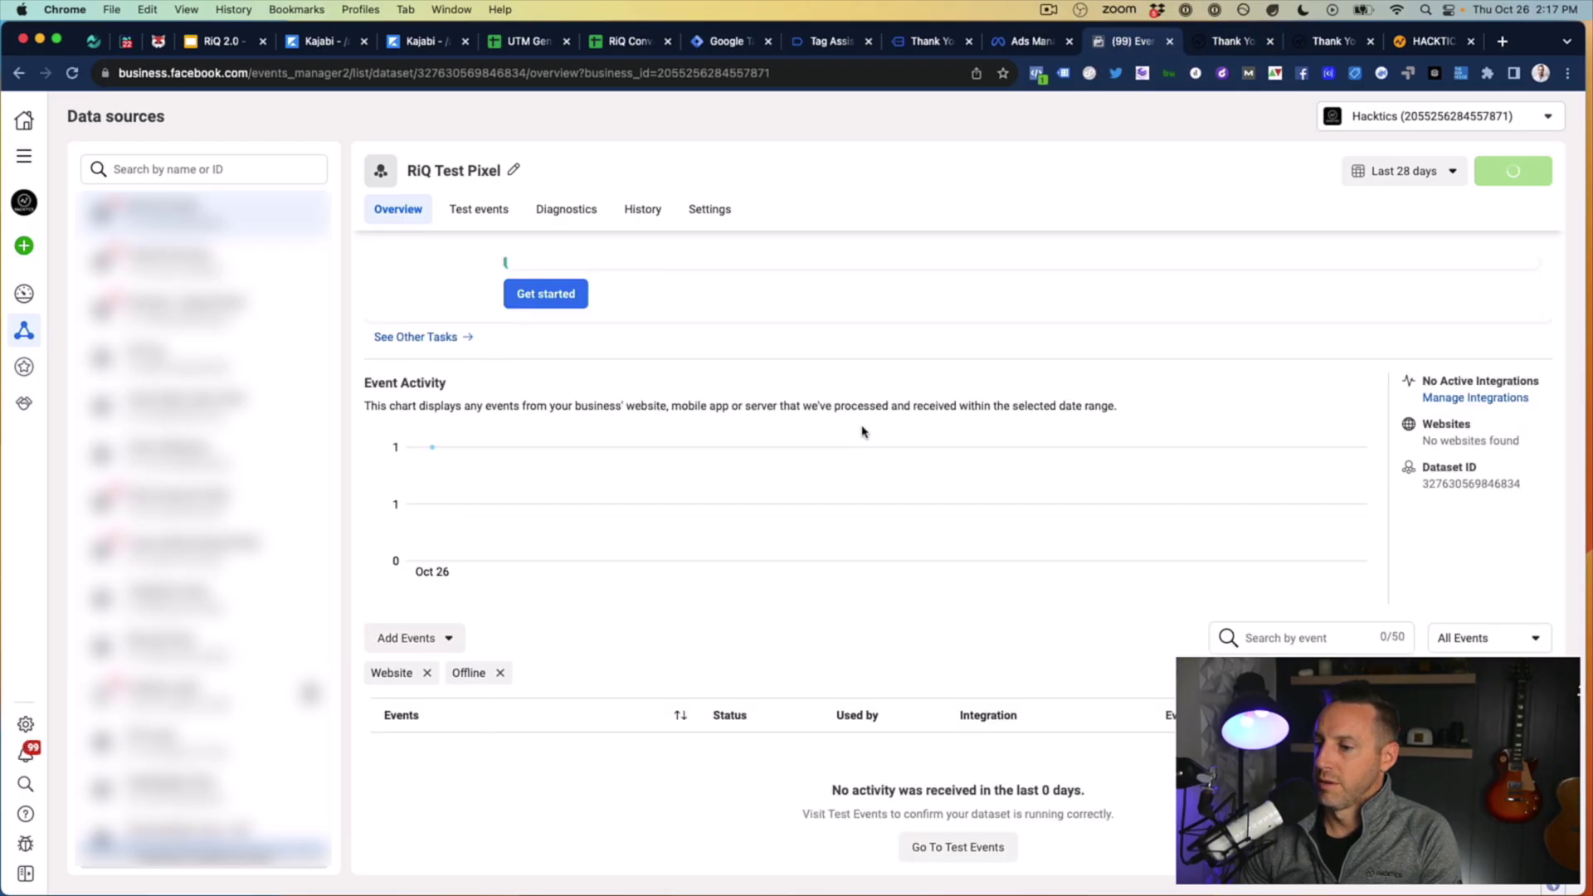
scroll(863, 425, "up", 5)
Step: Set the RiQ Test Pixel overview's date range to today, Oct 26, 2023
left_click(1402, 171)
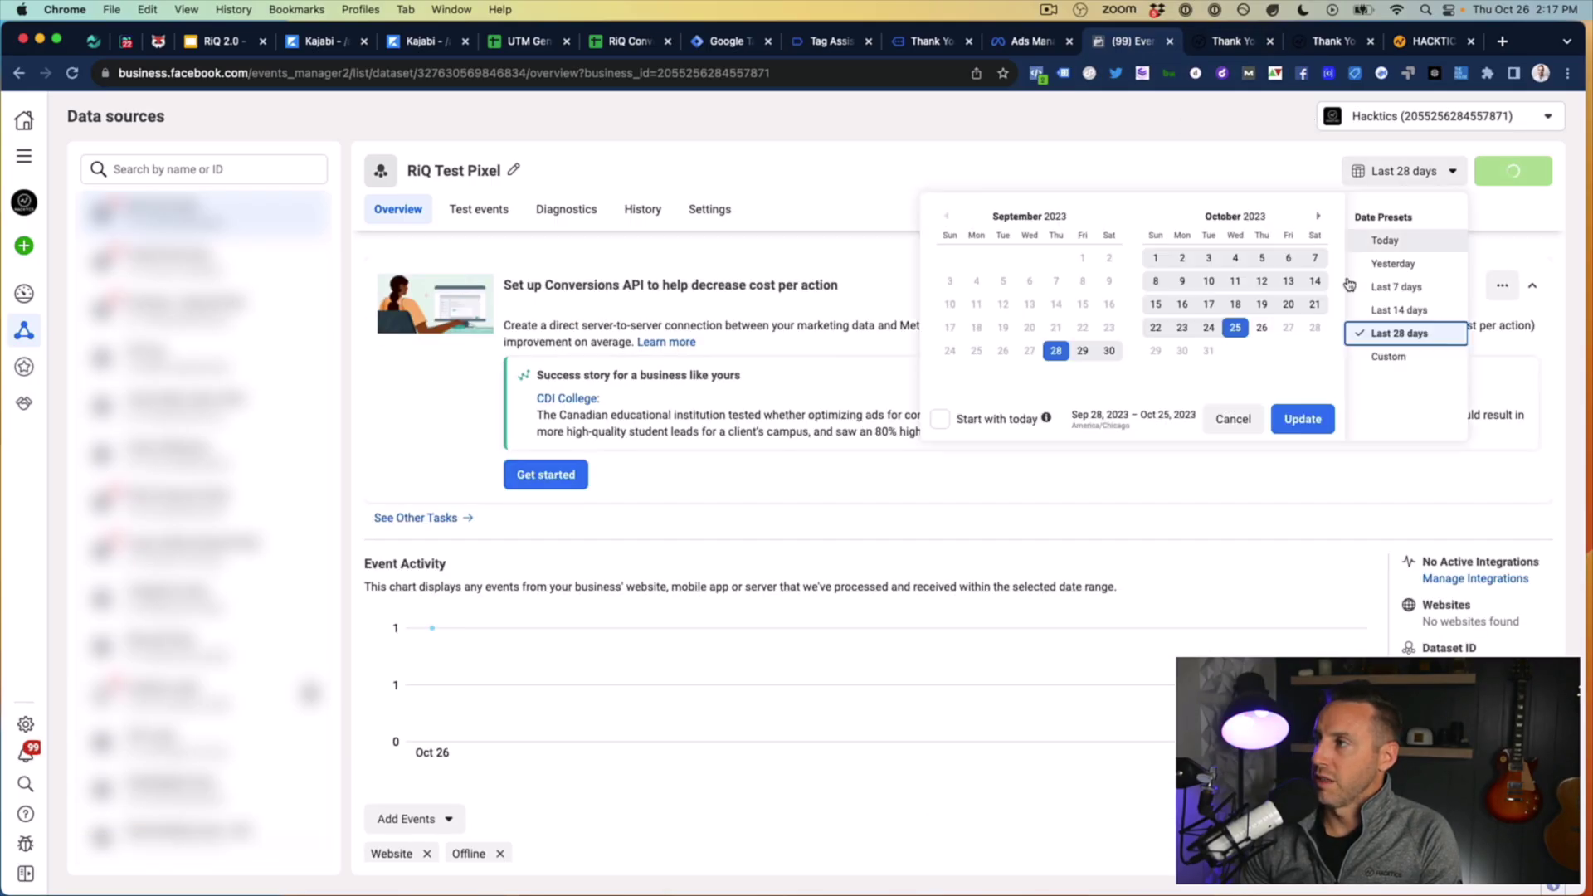
left_click(1263, 327)
left_click(1301, 418)
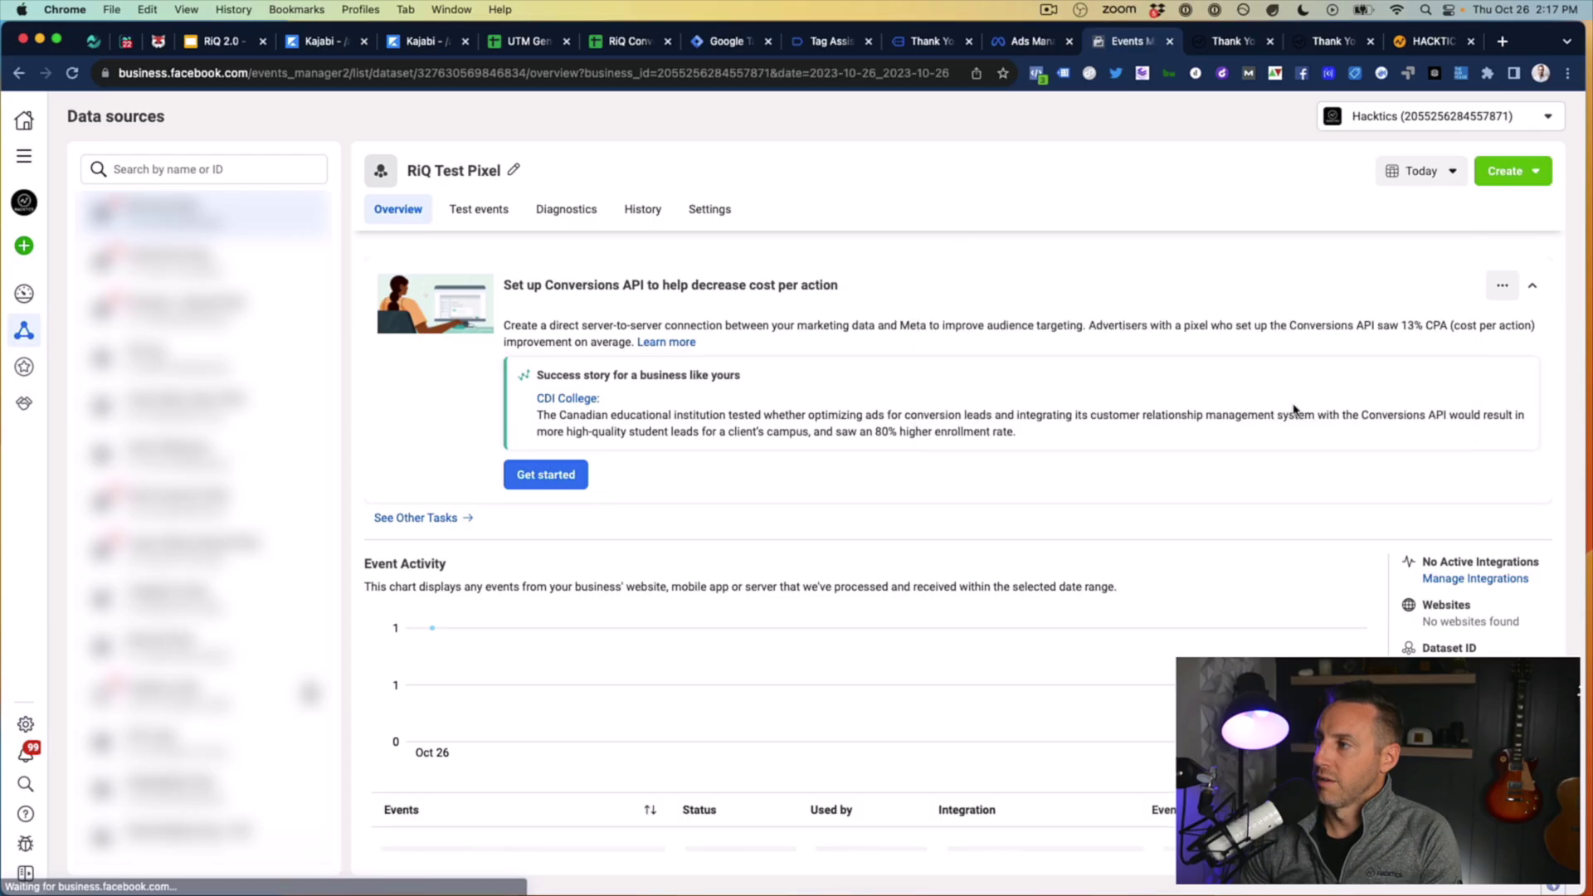
Step: Review the RiQ Test Pixel's event activity and its test events in Events Manager
scroll(815, 480, "down", 3)
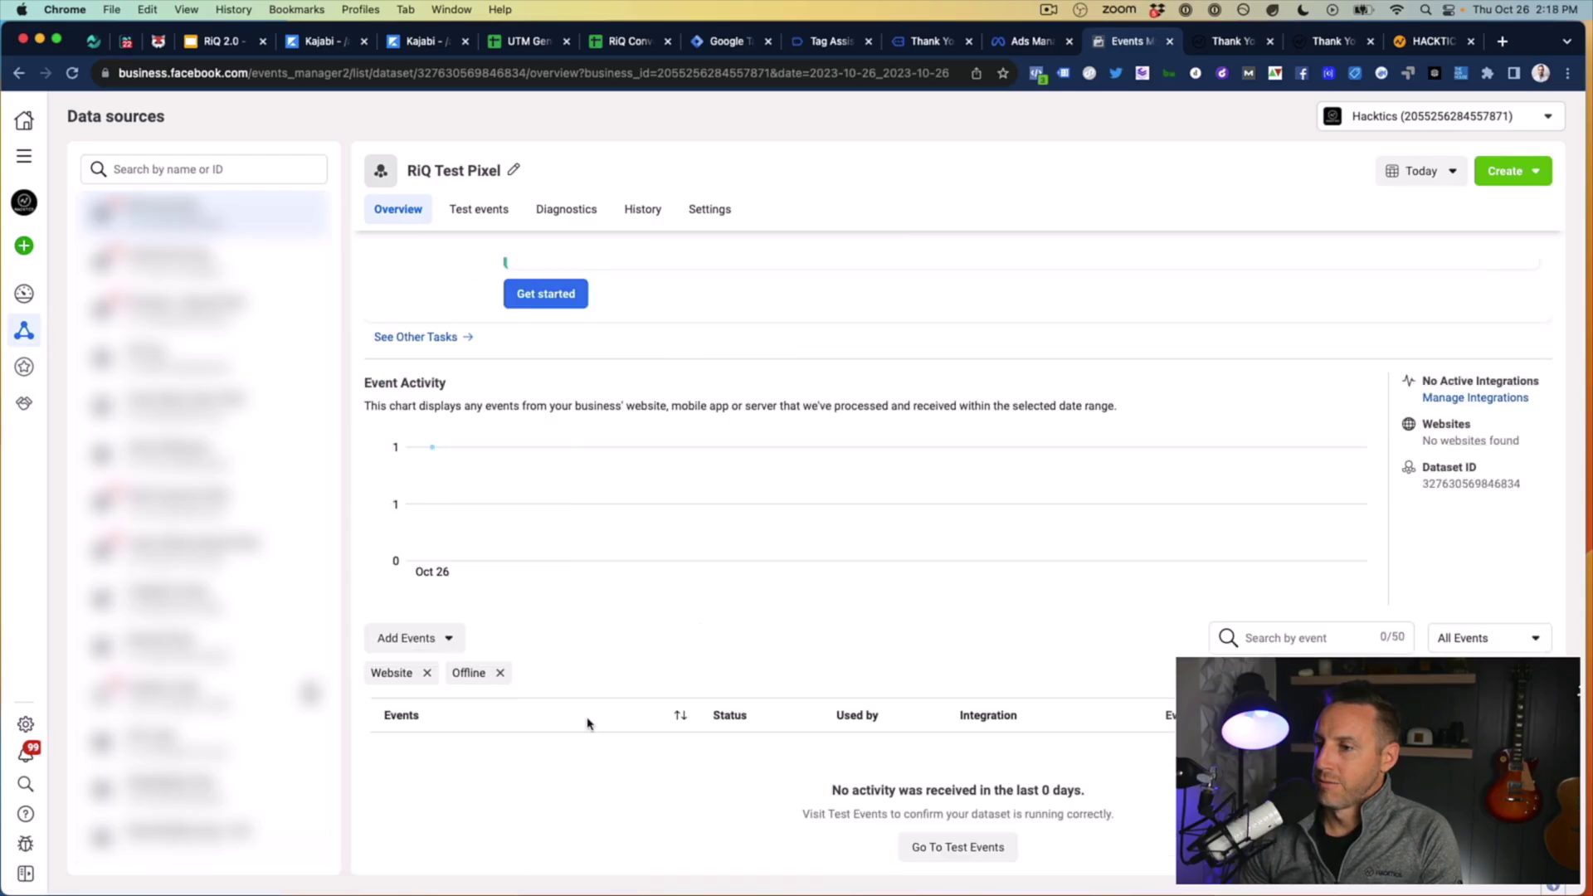
scroll(462, 469, "up", 3)
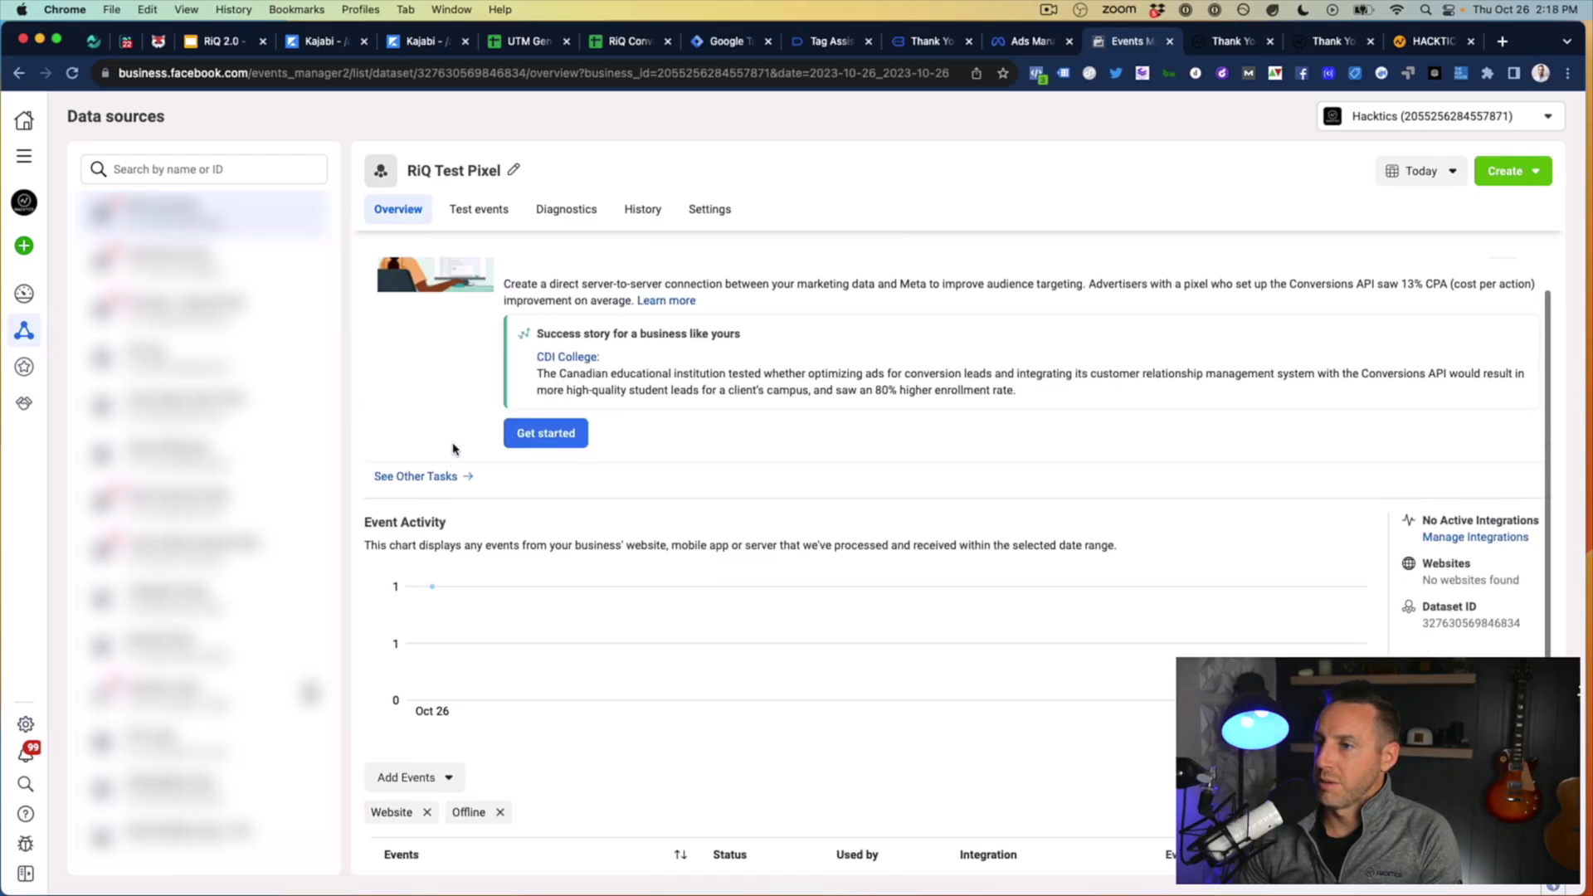
left_click(457, 217)
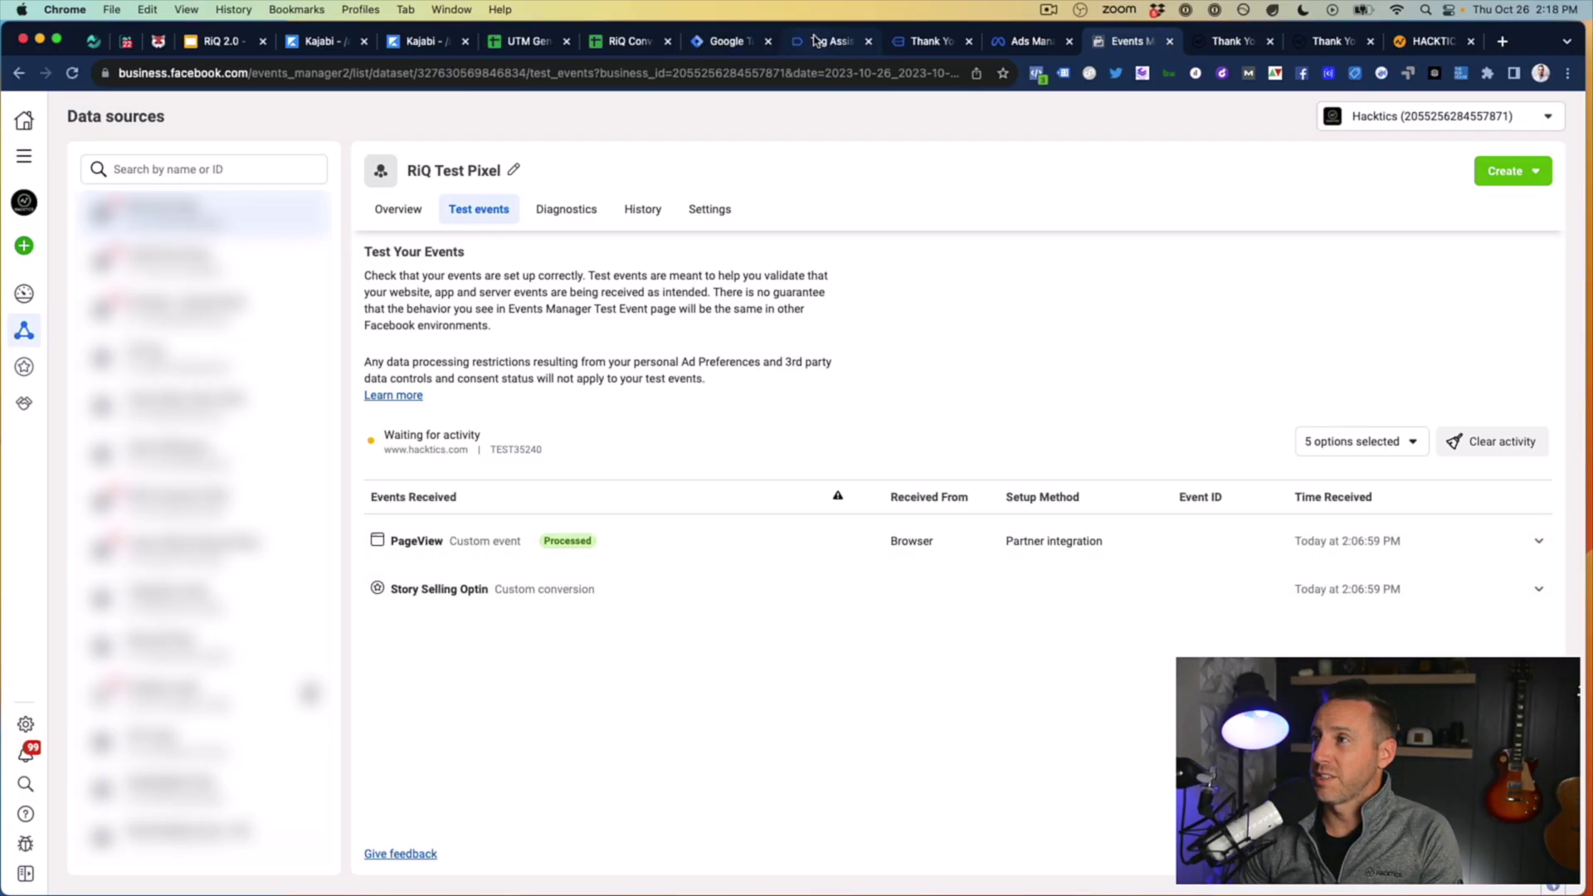
Step: Switch to Ads Manager and check the New Sales Ad Set's conversion events and custom conversion form for RiQ Test Pixel
left_click(1013, 46)
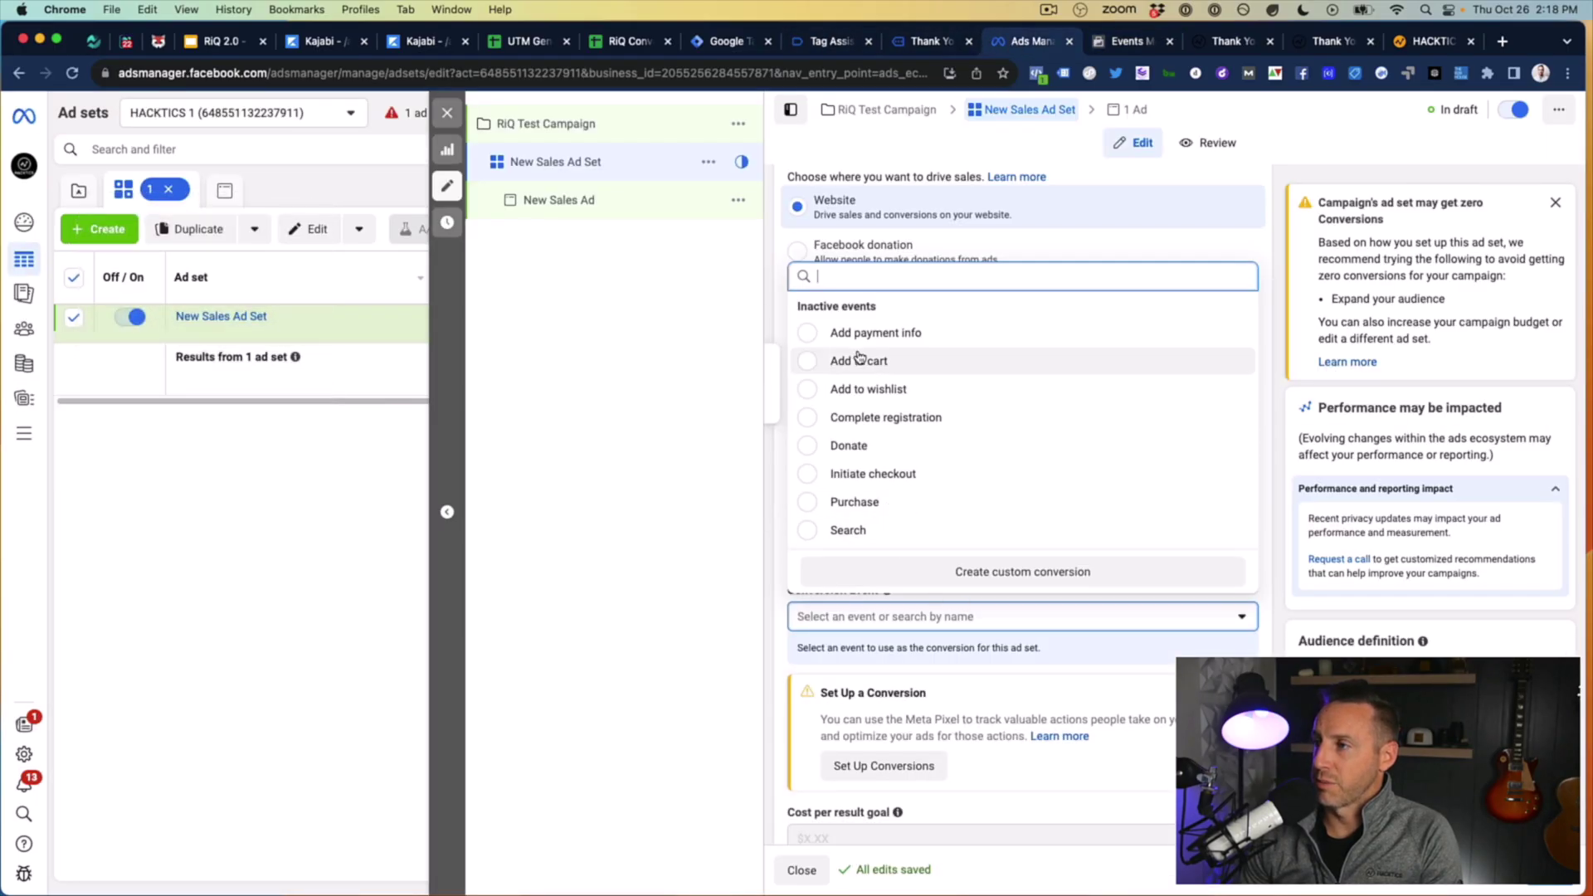
left_click(864, 379)
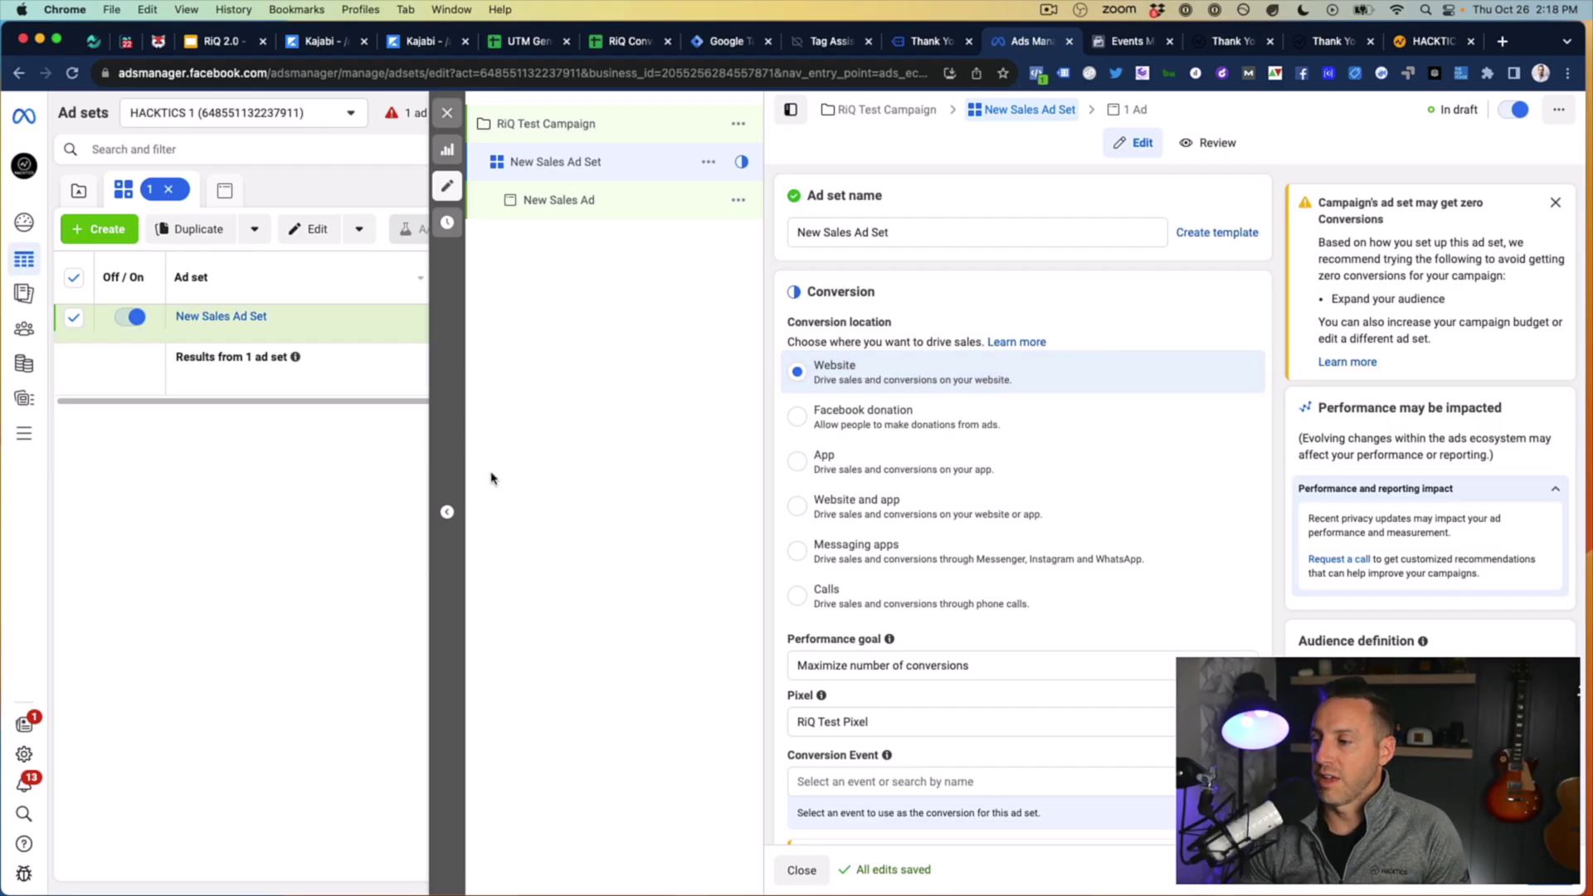
scroll(900, 559, "down", 5)
left_click(855, 438)
scroll(896, 551, "down", 3)
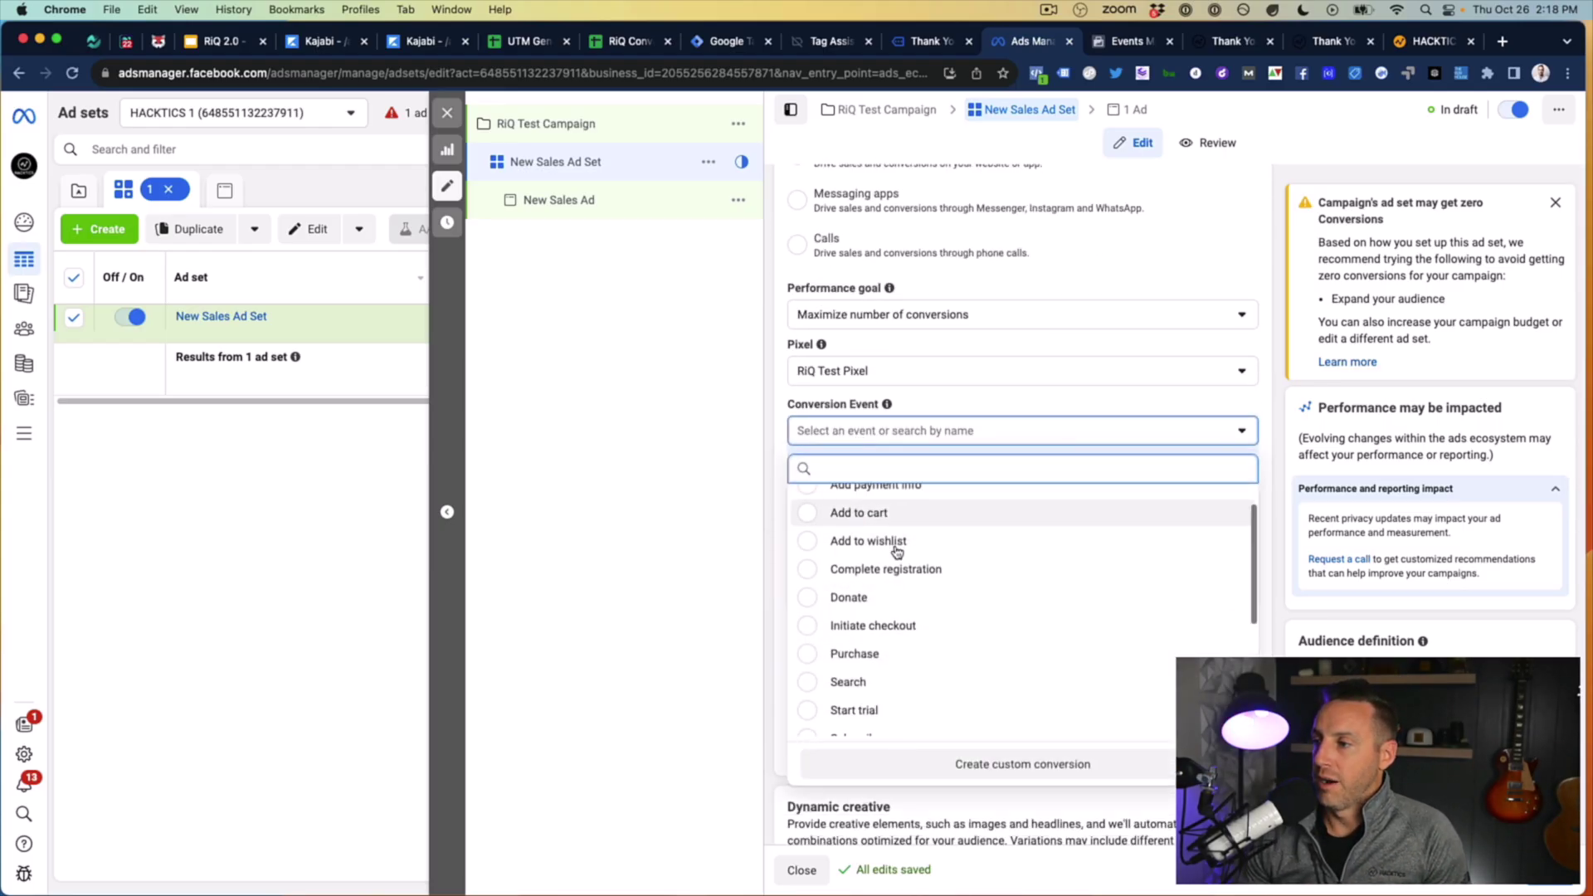
left_click(1013, 763)
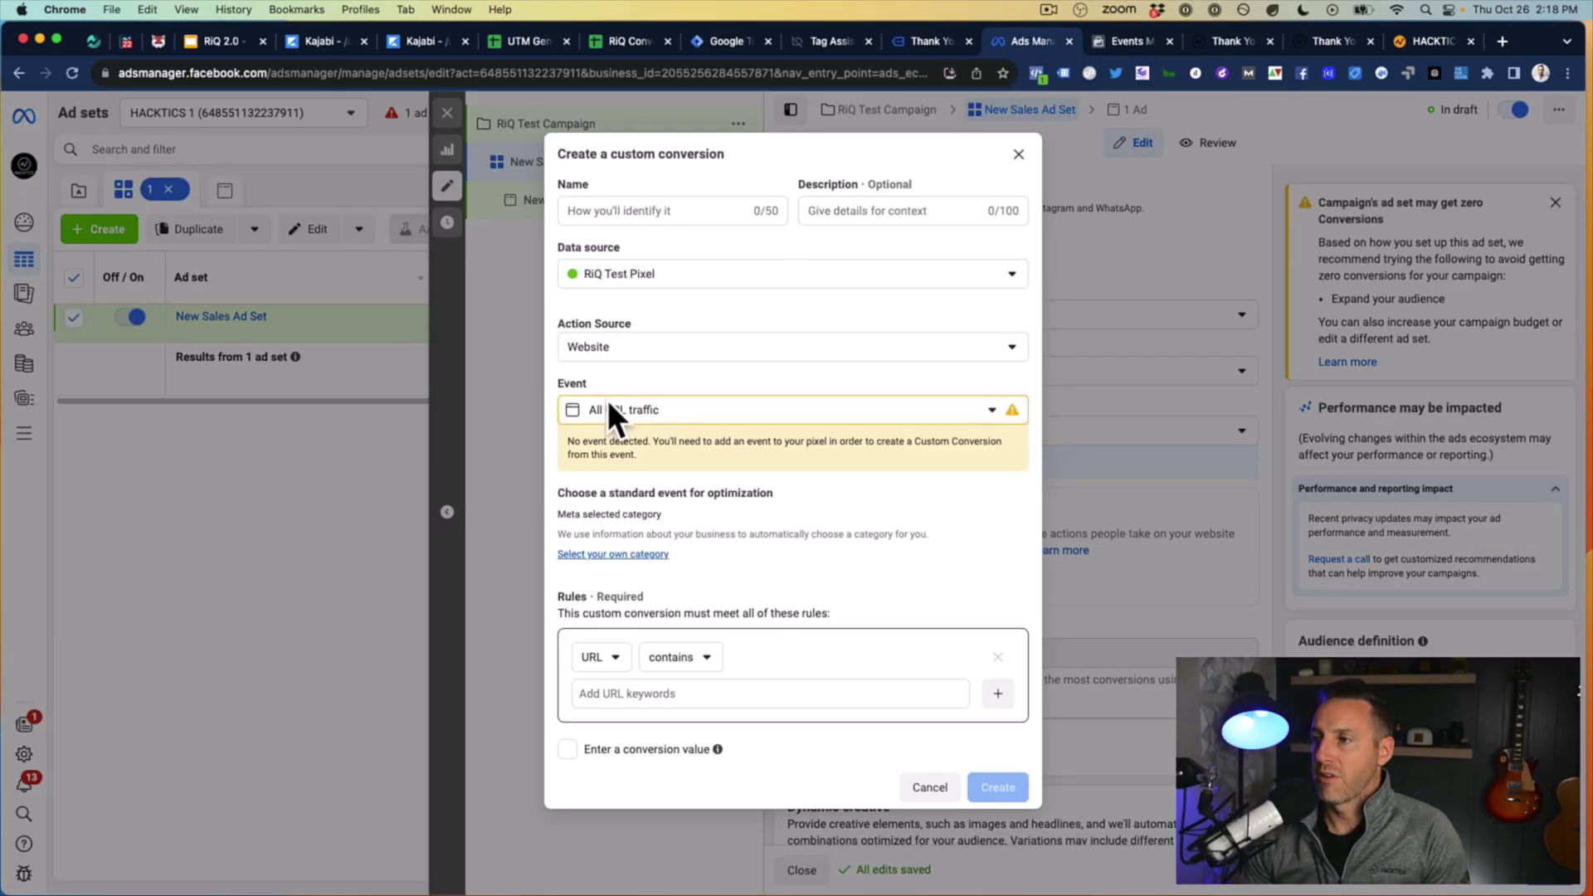
left_click(1019, 154)
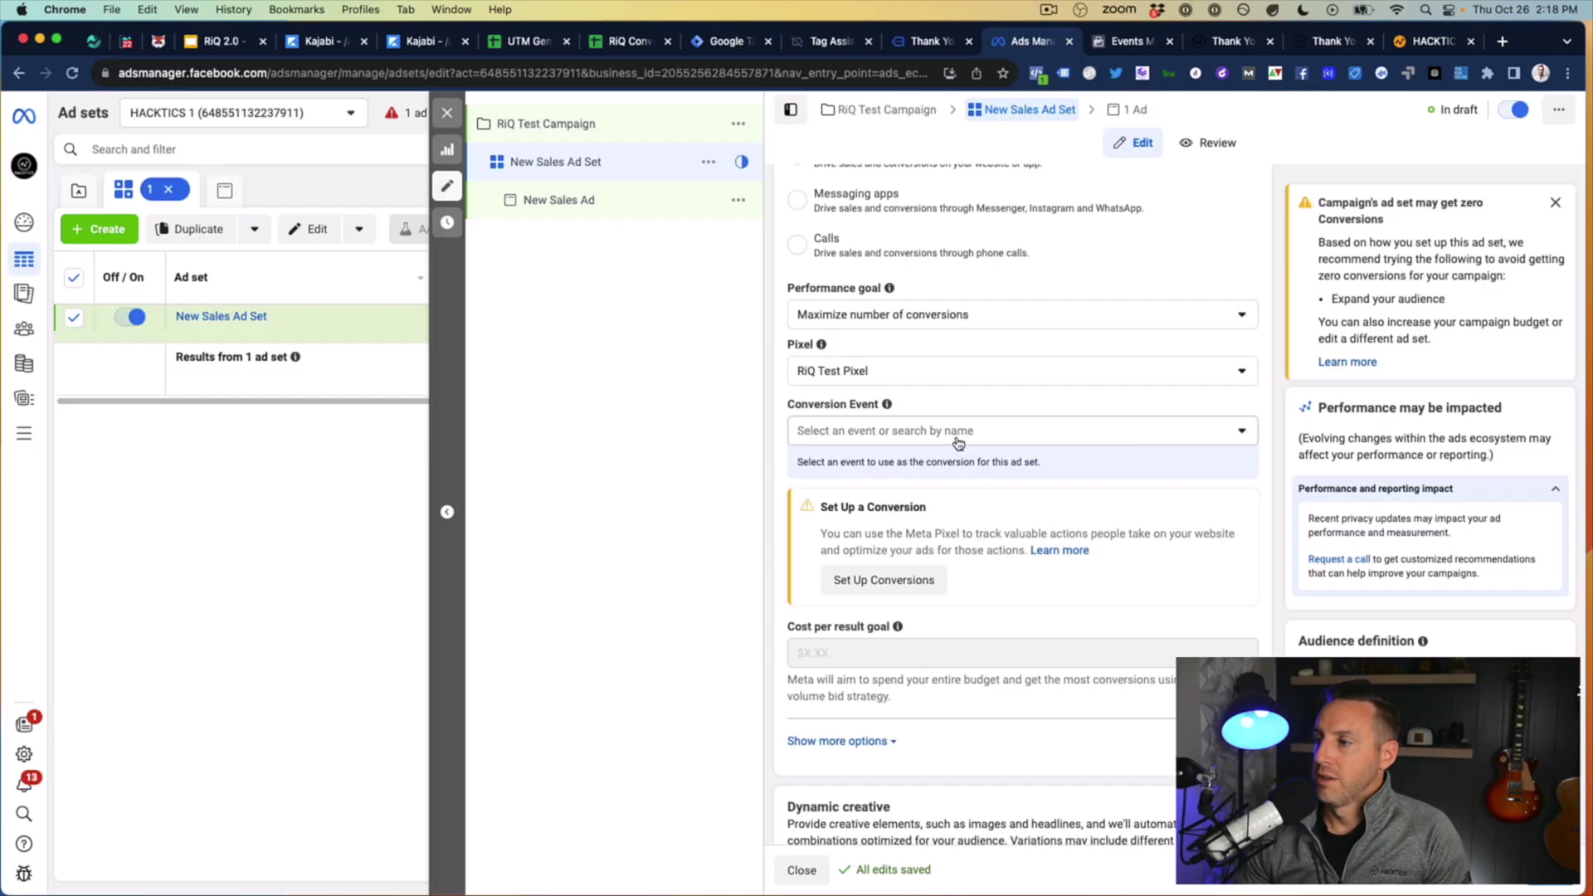
Step: Close the RiQ Test Campaign editor and reopen its New Sales Ad Set for editing
scroll(958, 445, "up", 4)
left_click(548, 125)
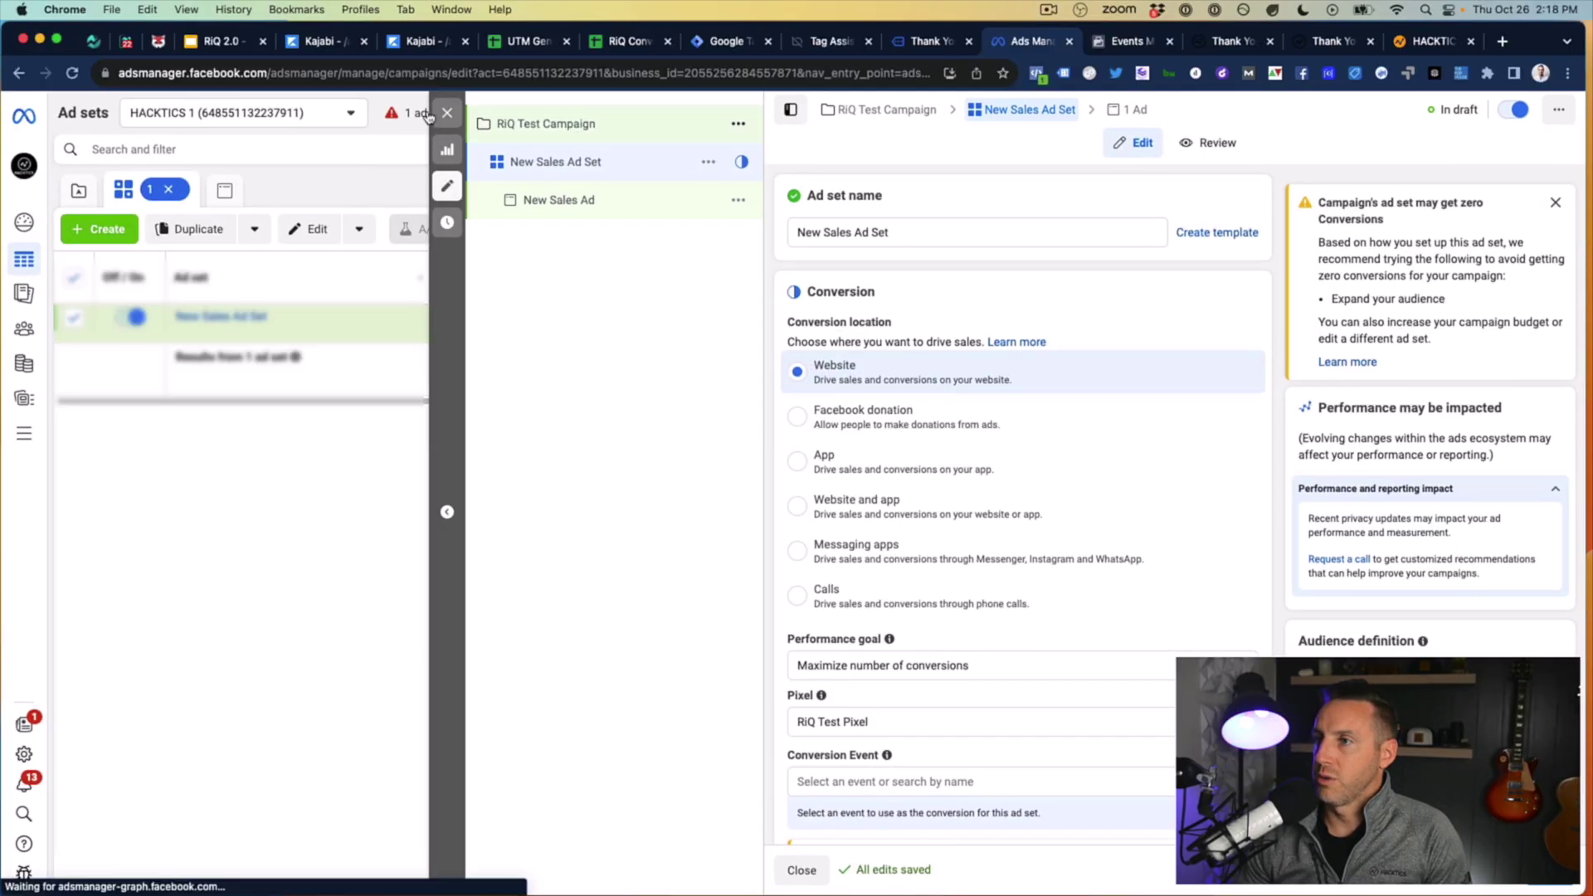
left_click(452, 114)
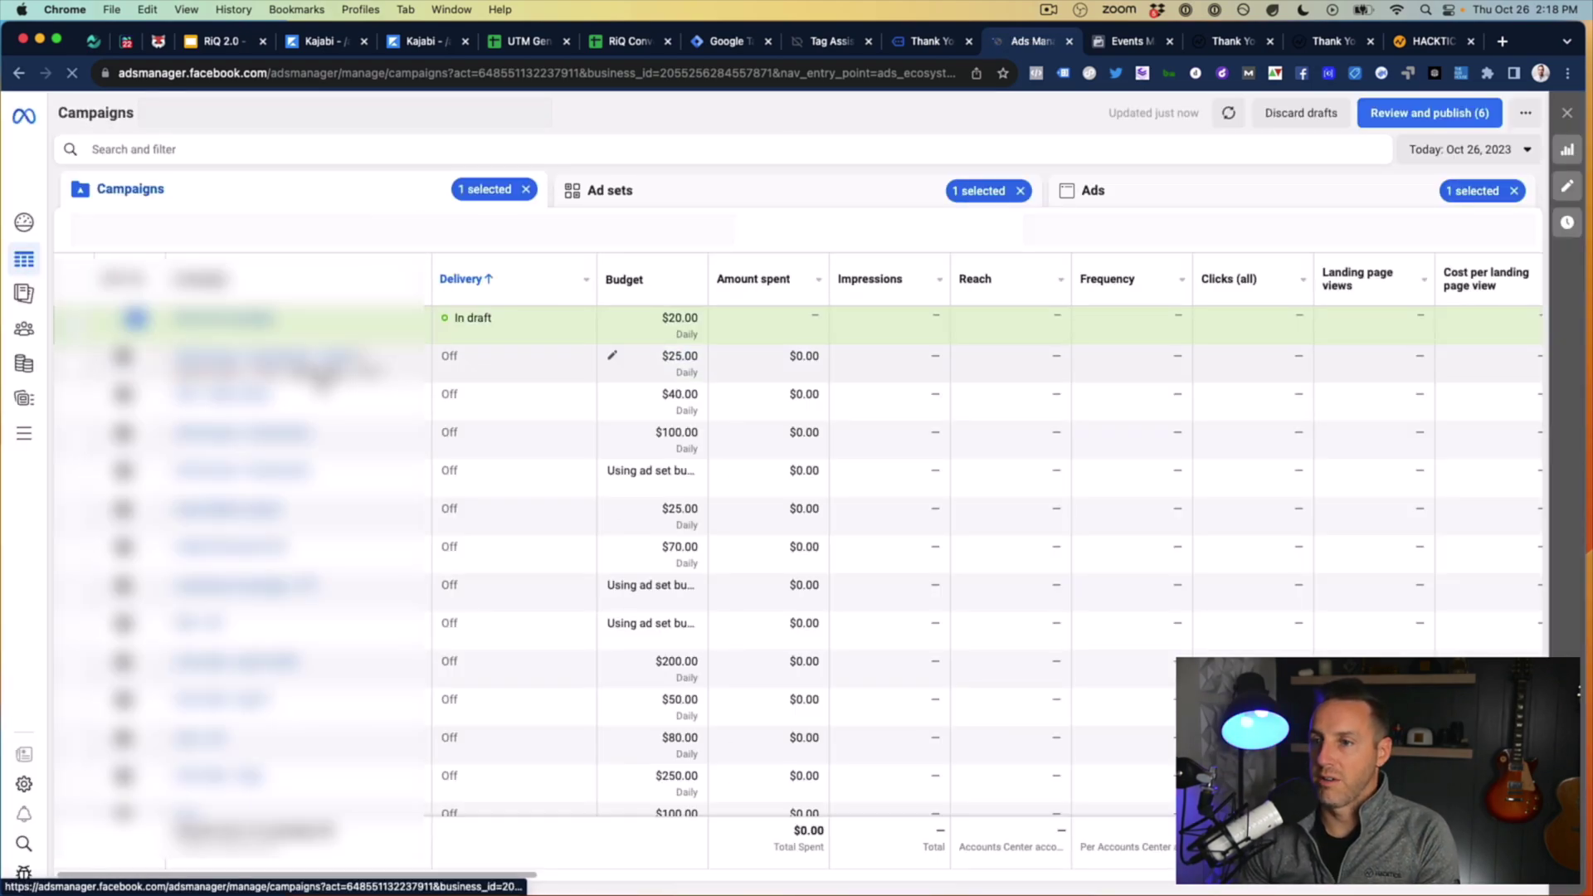
left_click(617, 192)
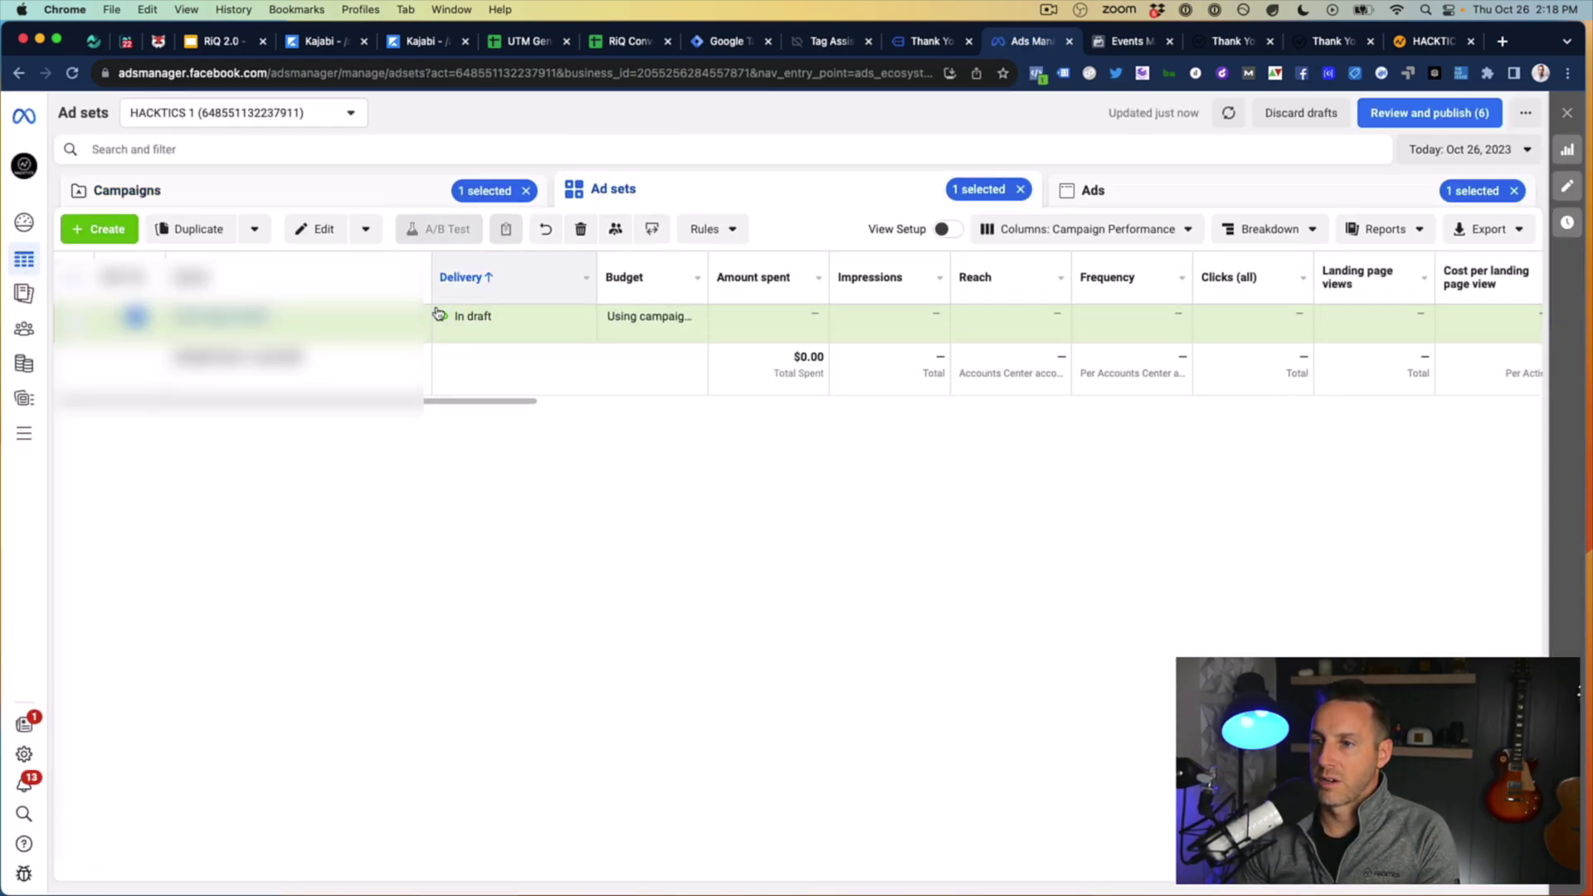
left_click(262, 334)
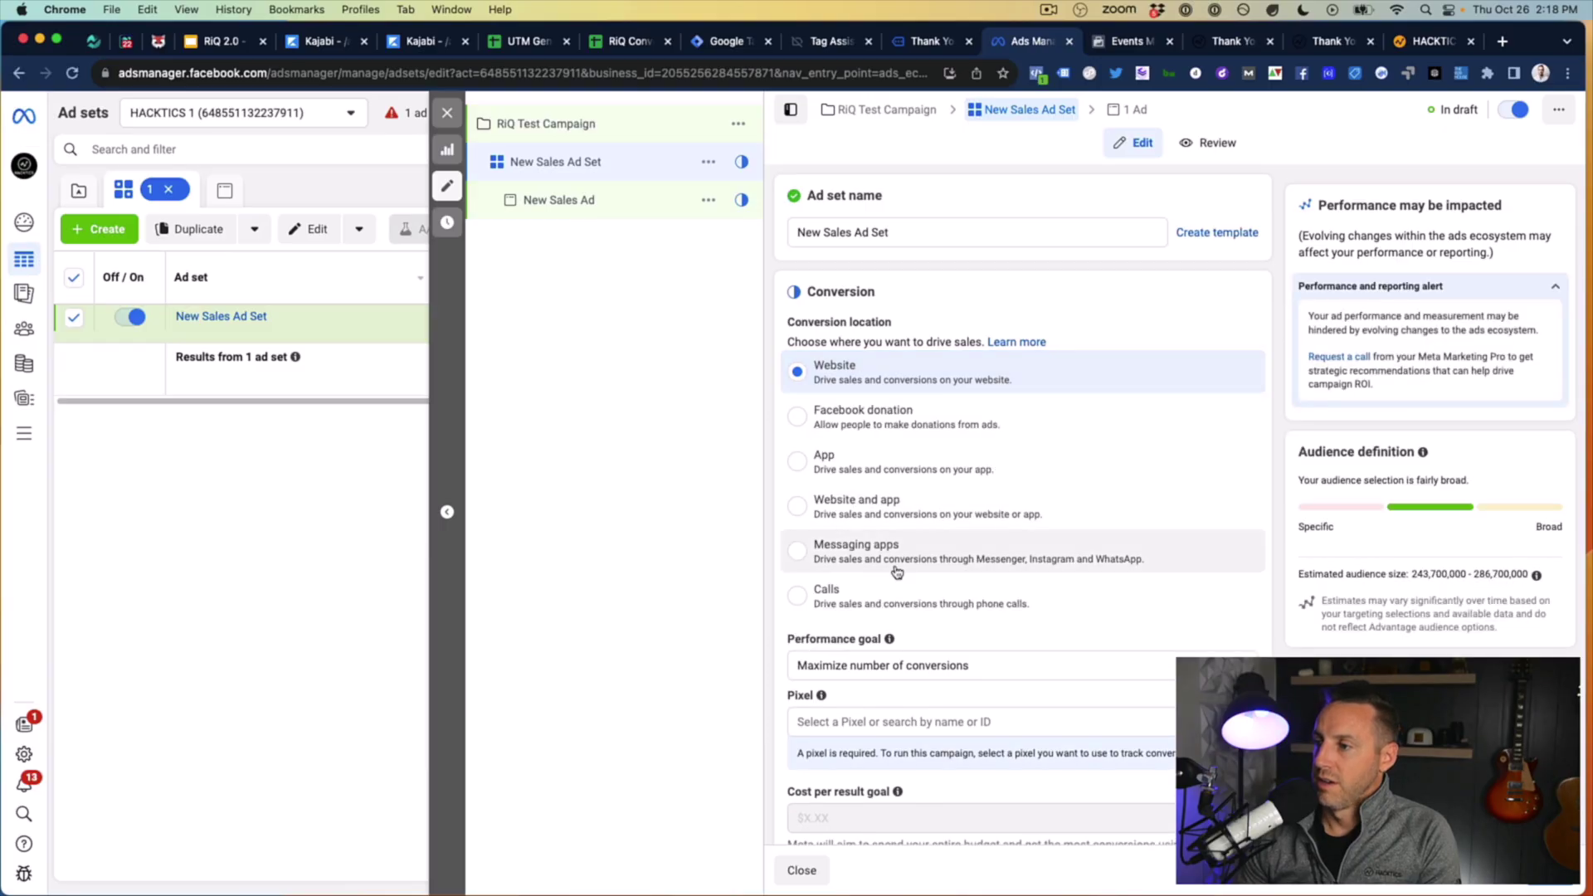
Step: Choose a tracking pixel for the New Sales Ad Set of the RiQ Test Campaign
scroll(896, 581, "down", 2)
left_click(901, 607)
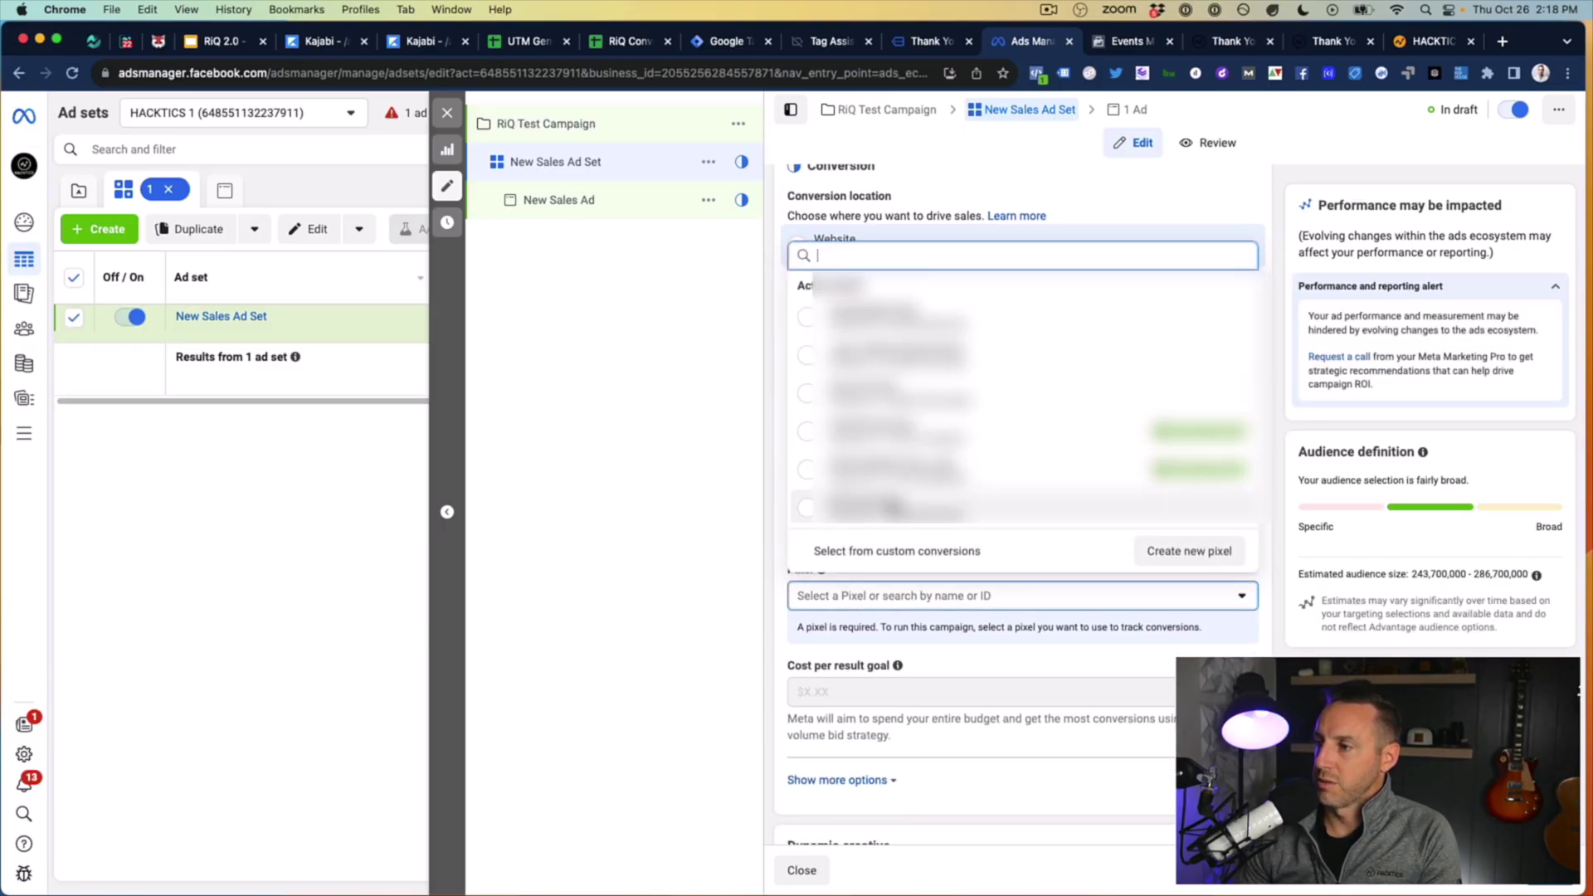
left_click(896, 507)
scroll(917, 581, "down", 3)
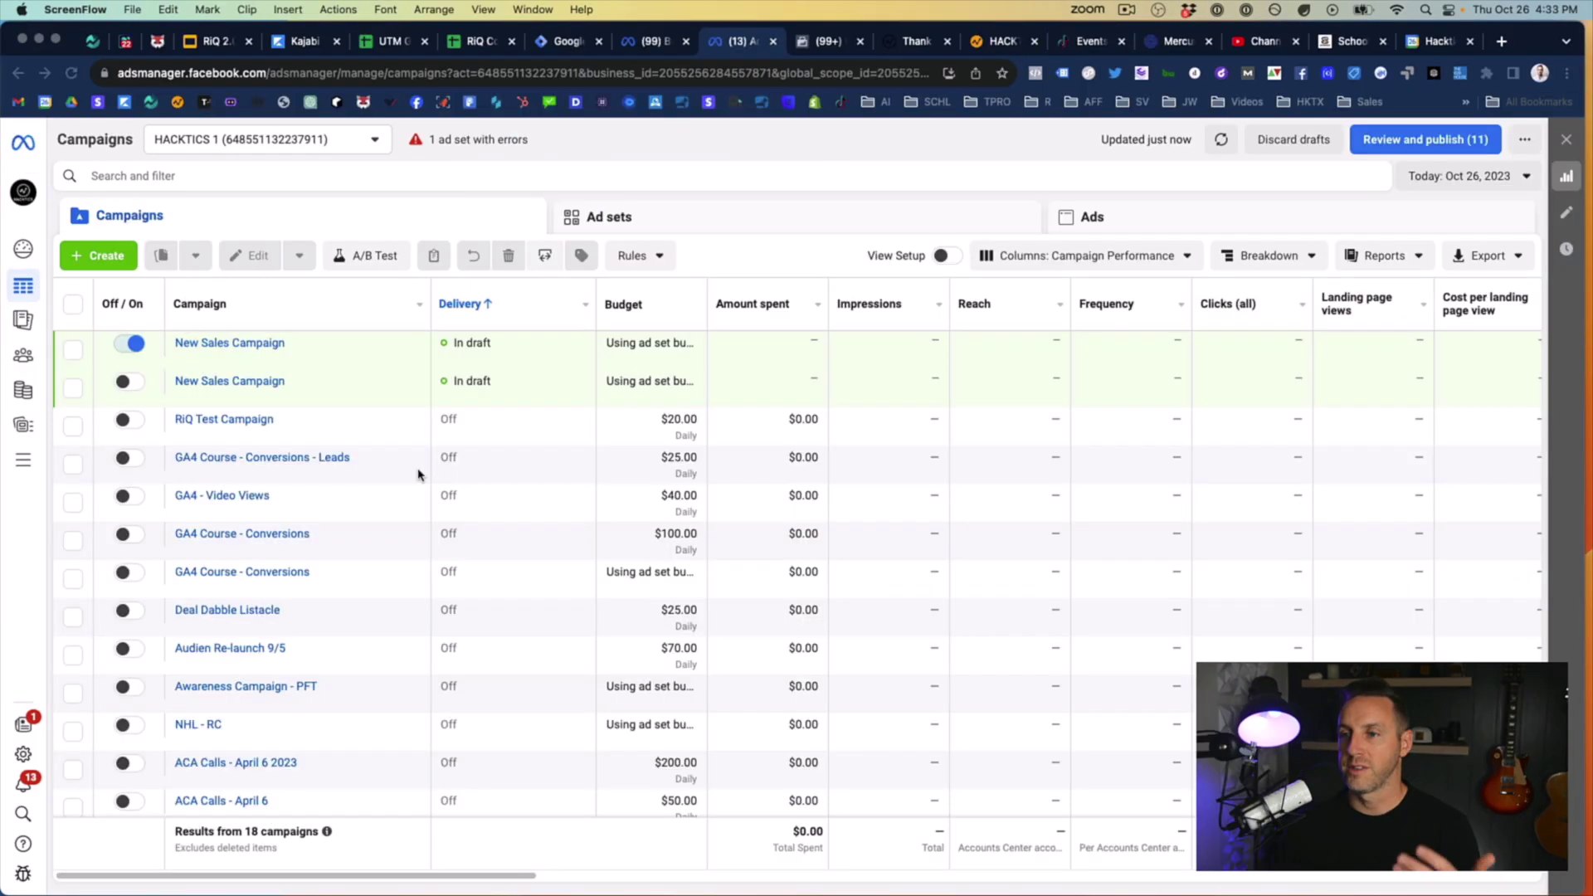
Step: Open the ad set of the switched-on draft New Sales Campaign for editing
left_click(205, 358)
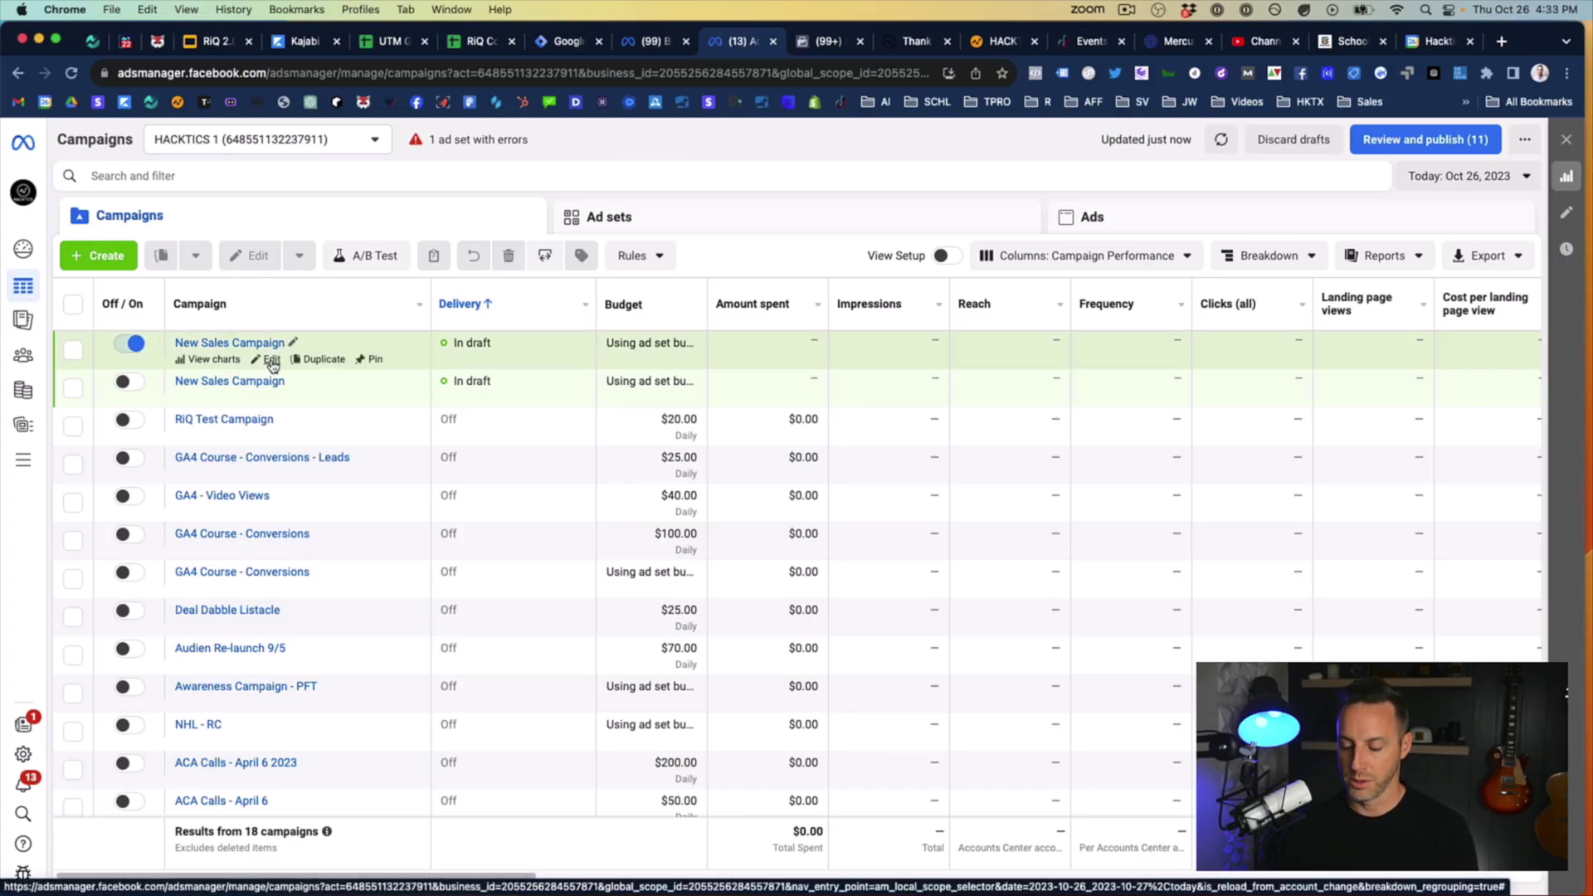
left_click(73, 349)
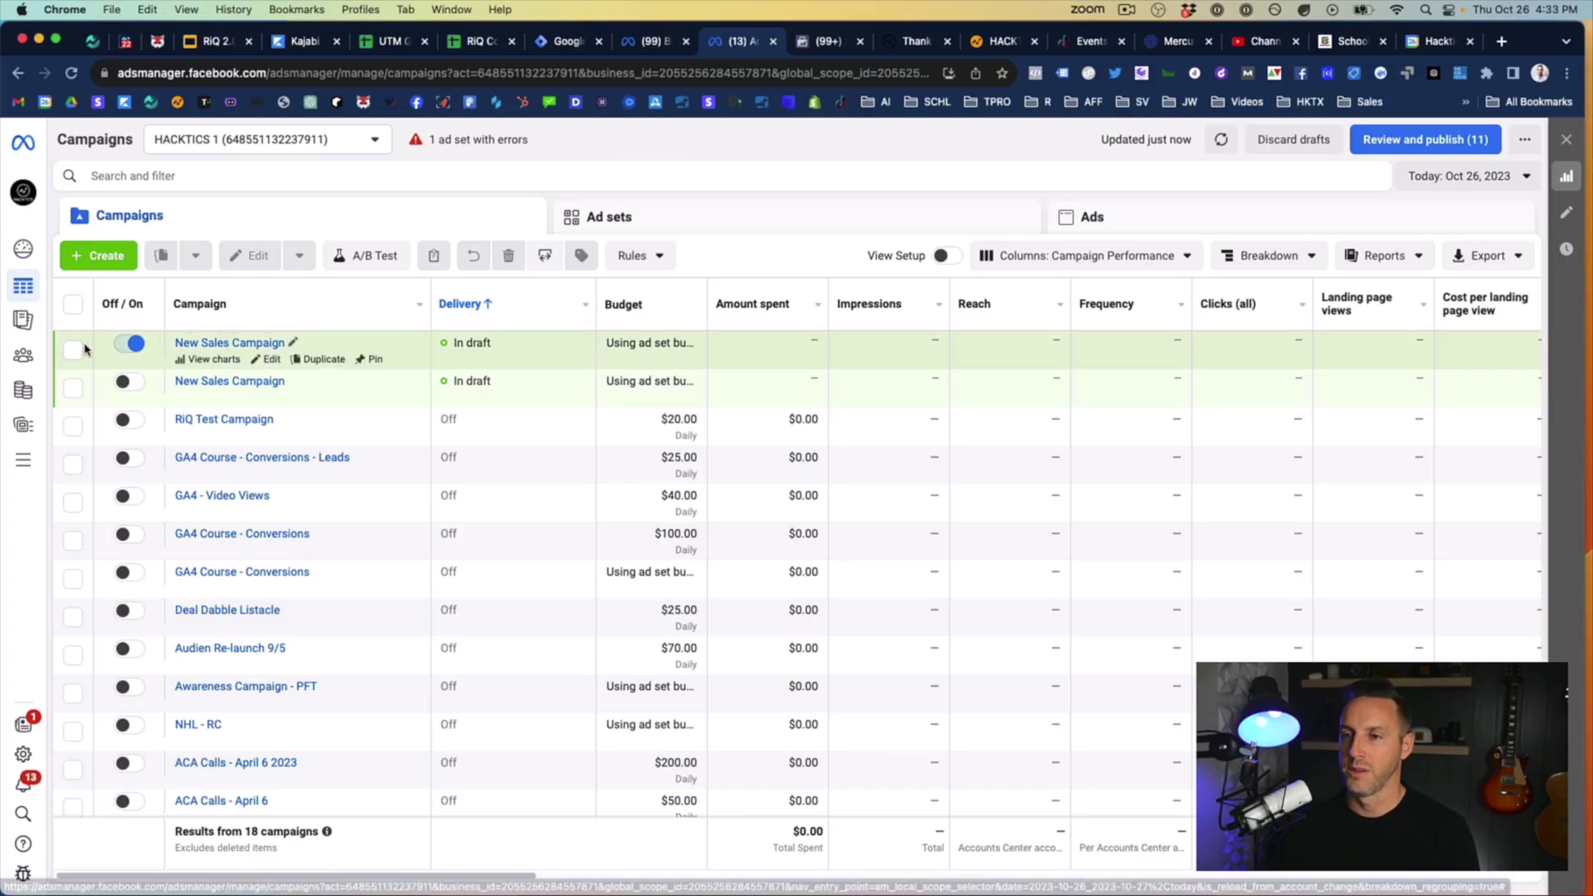
left_click(639, 216)
left_click(257, 362)
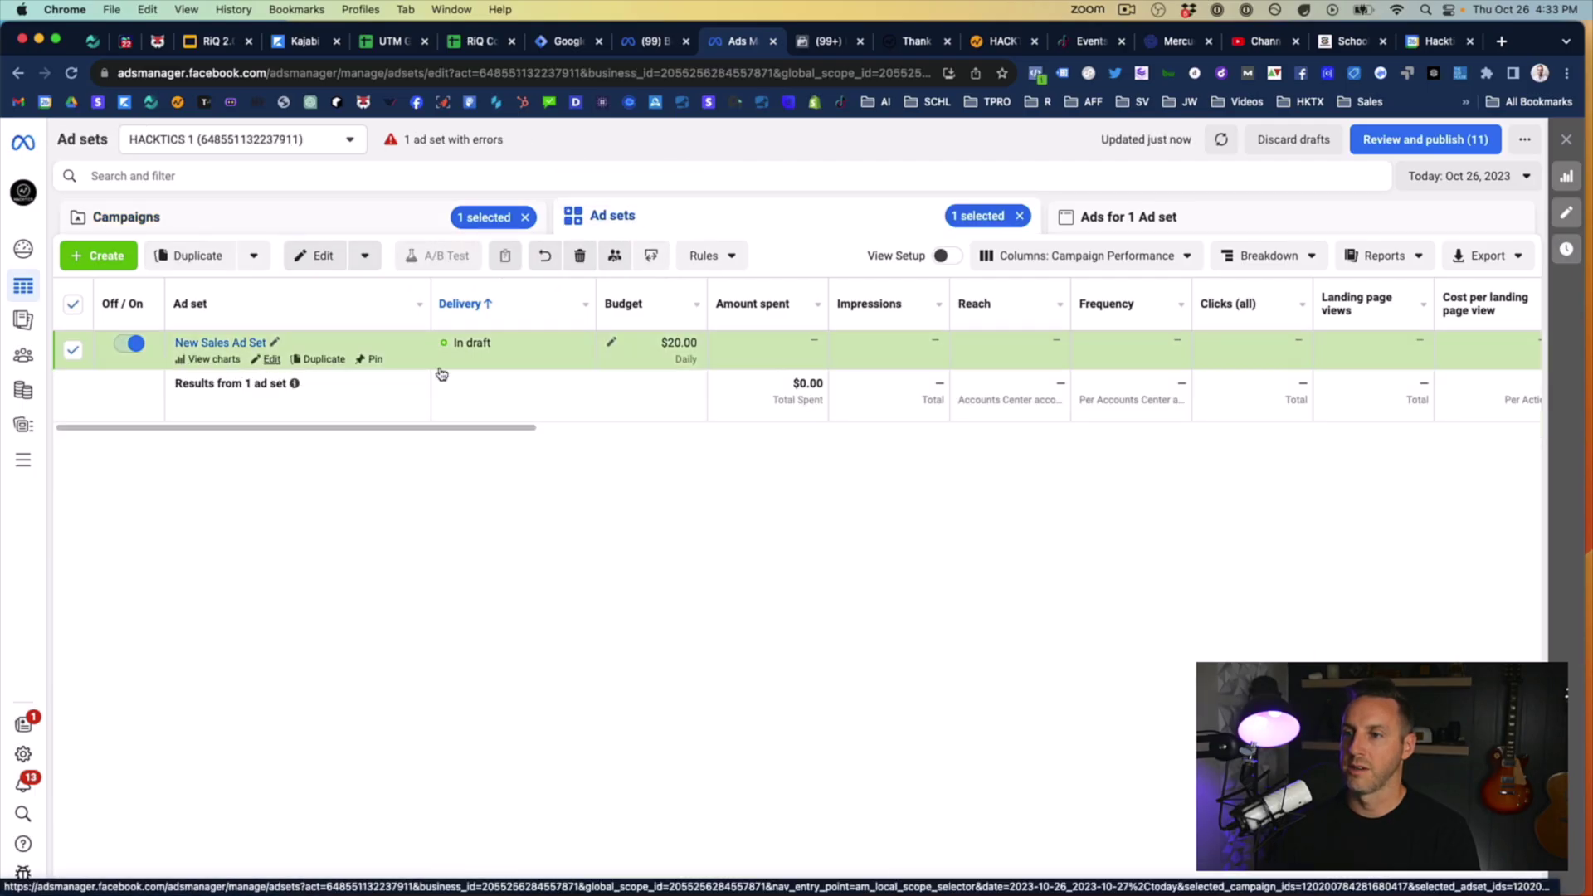
Step: Set the ad set's pixel to RiQ Test Pixel
scroll(905, 573, "down", 2)
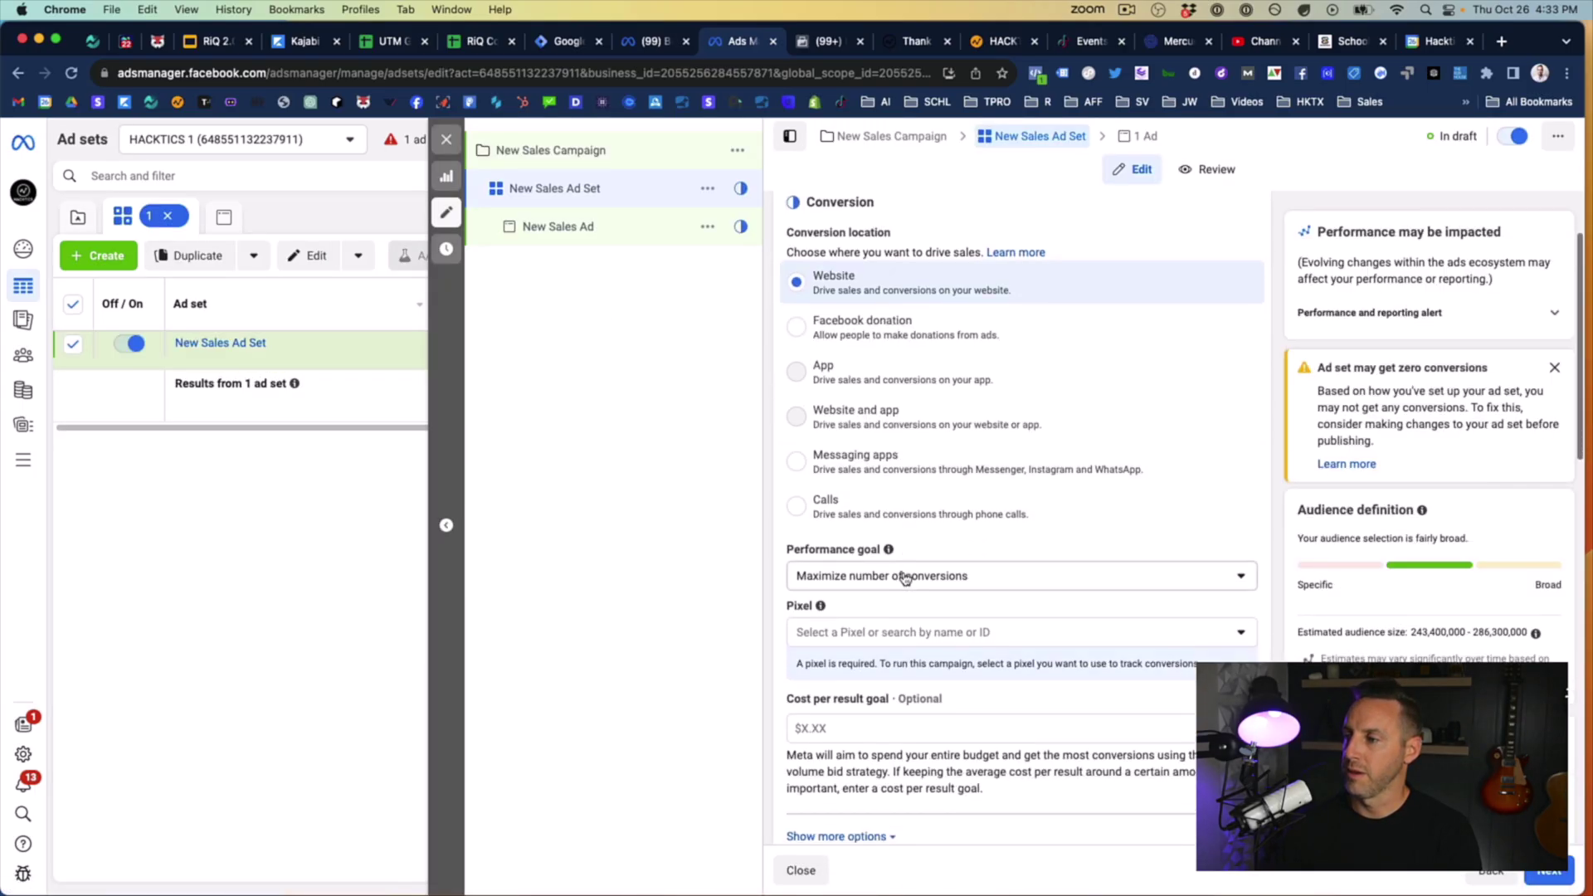
left_click(1013, 635)
left_click(913, 543)
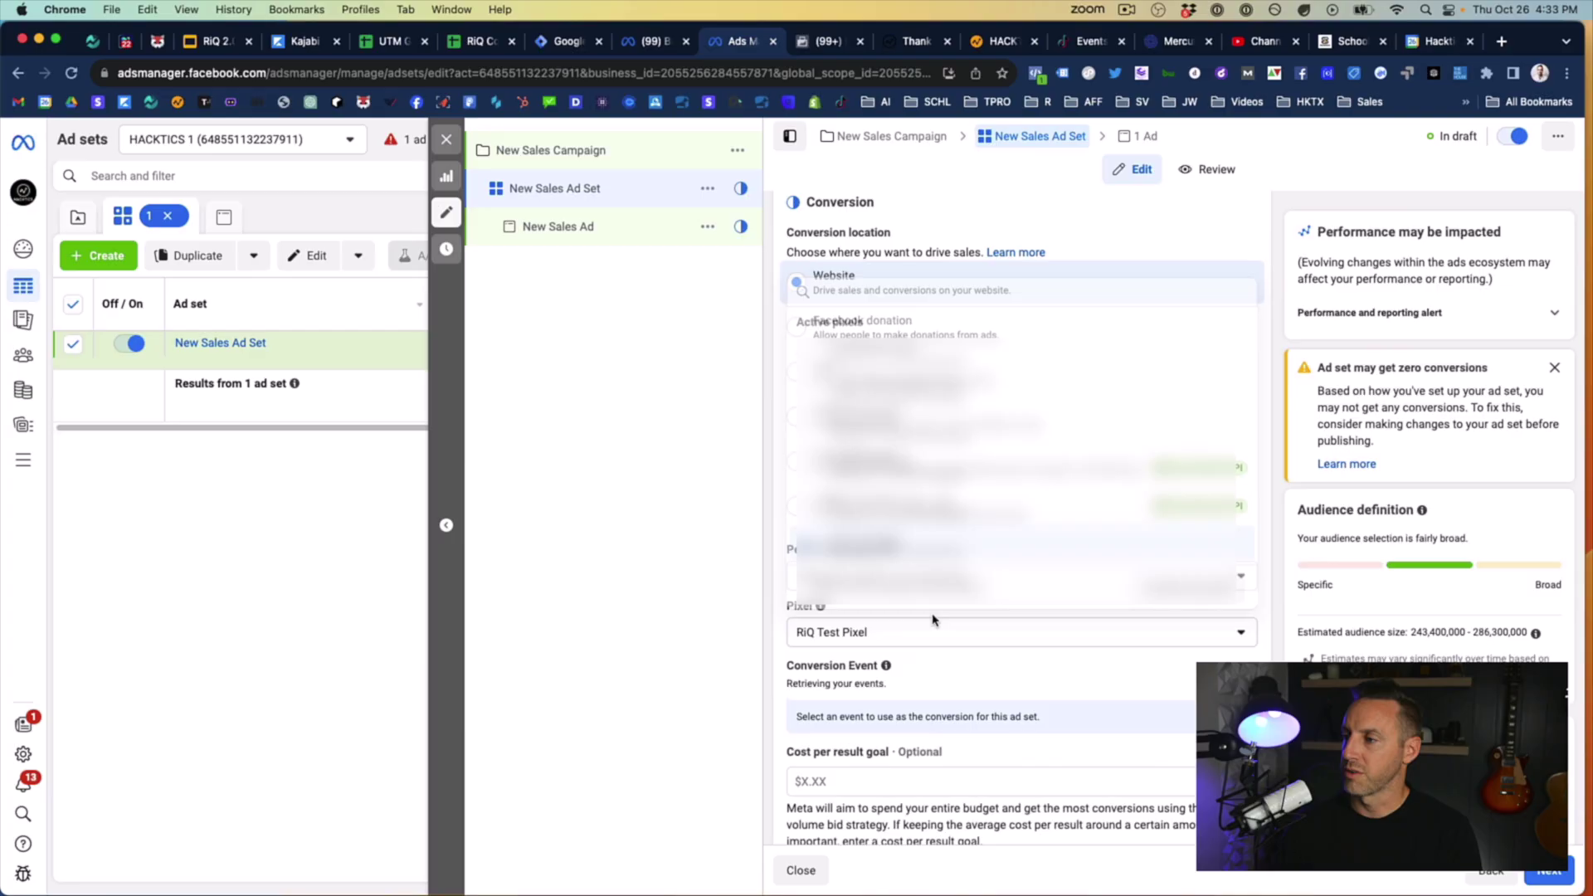
Step: Look through the conversion events offered for the ad set, including the unavailable ones, and close the editor
scroll(929, 597, "down", 4)
left_click(902, 457)
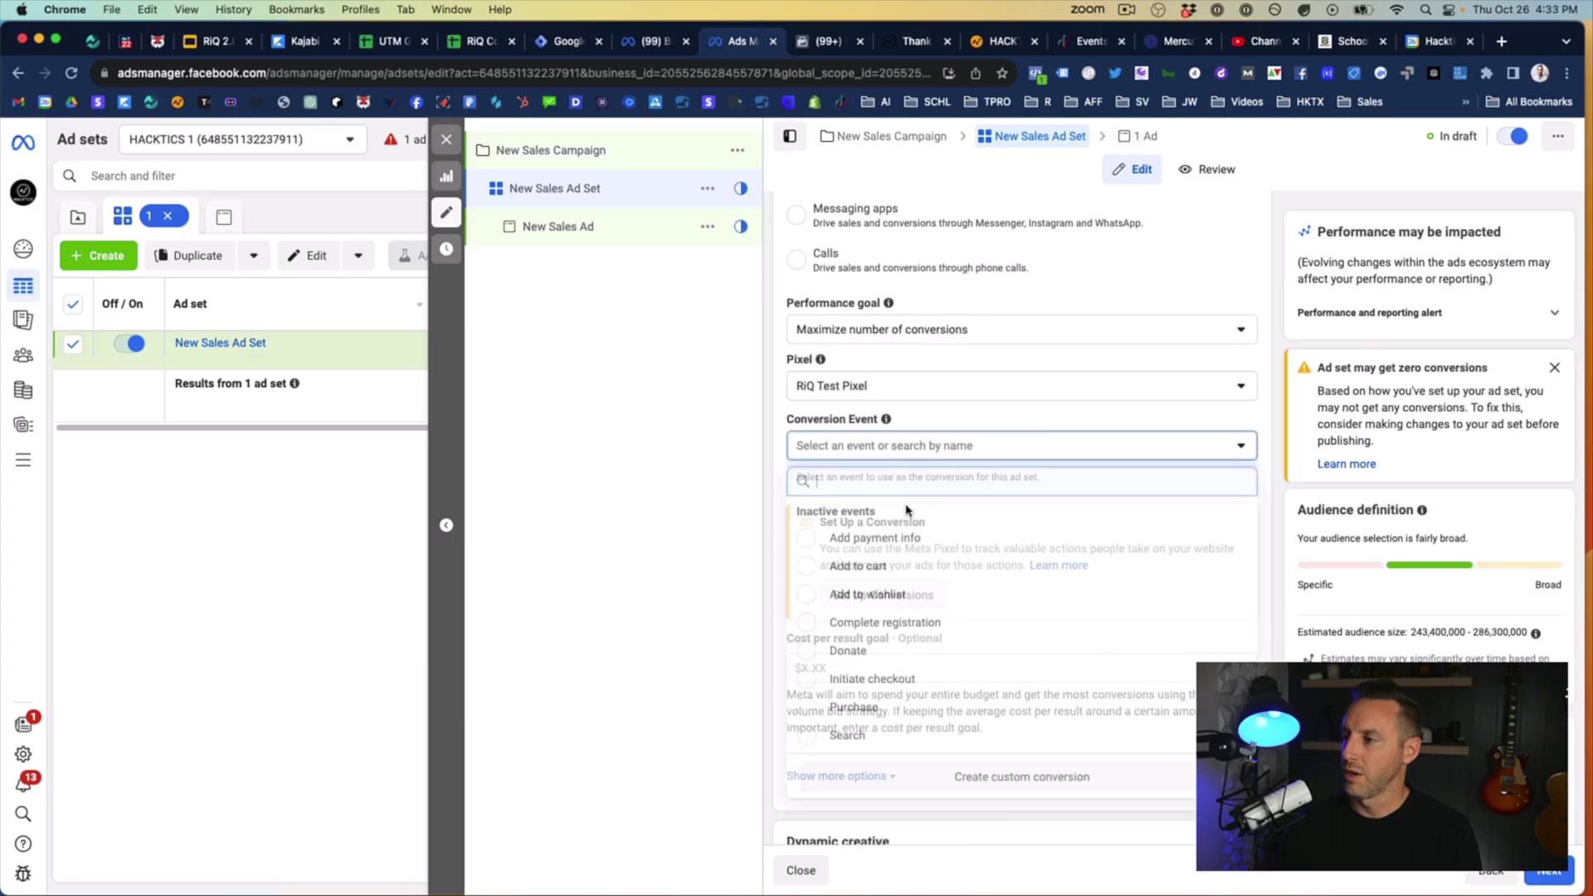
scroll(907, 605, "down", 3)
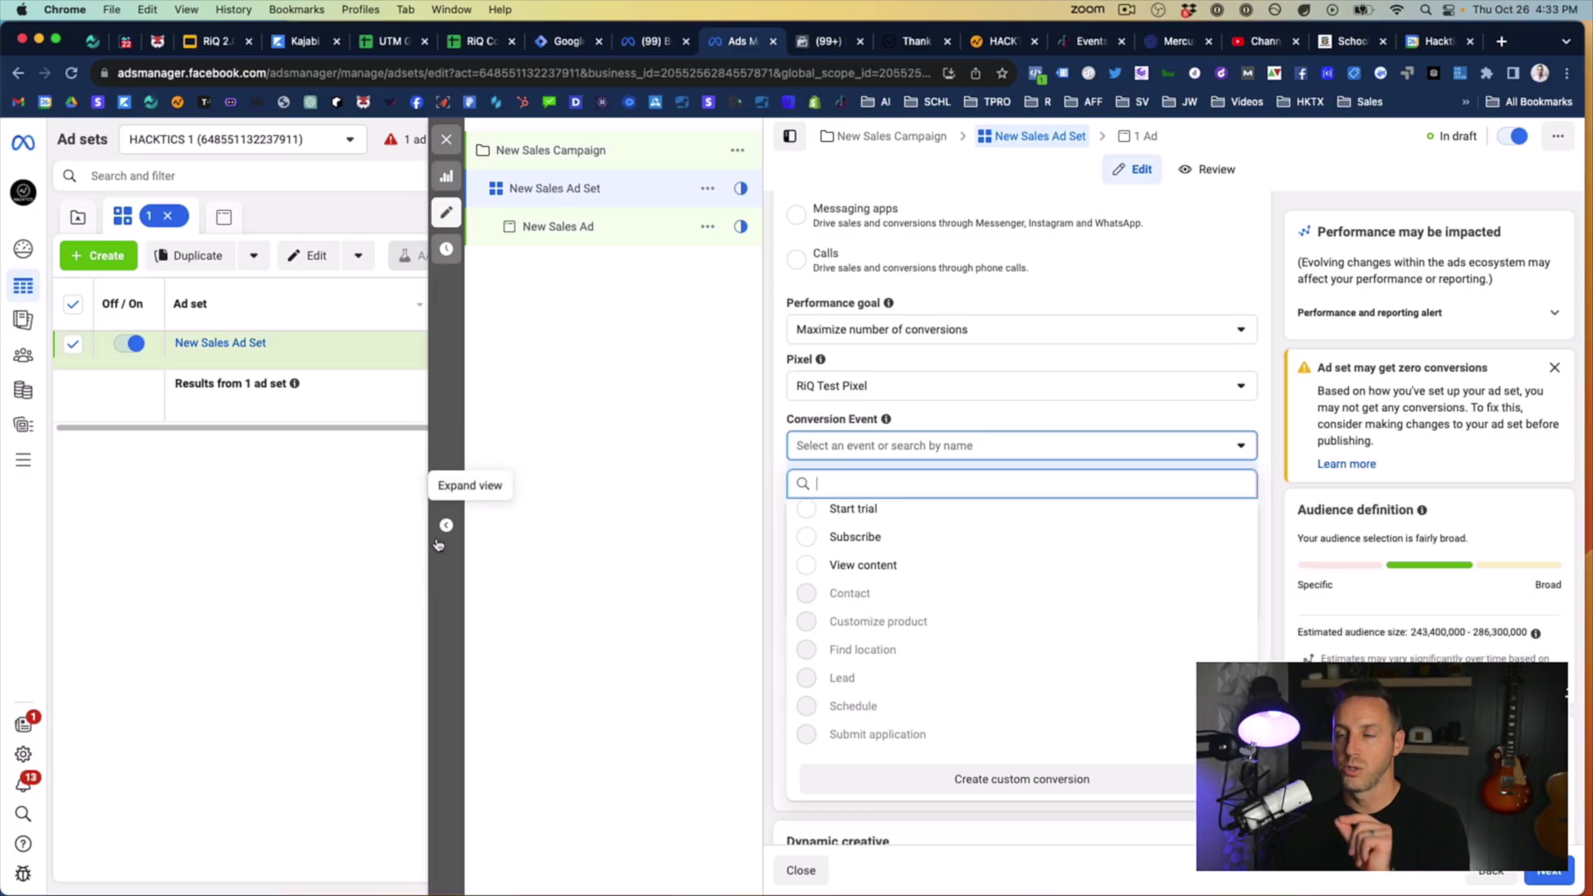
left_click(404, 558)
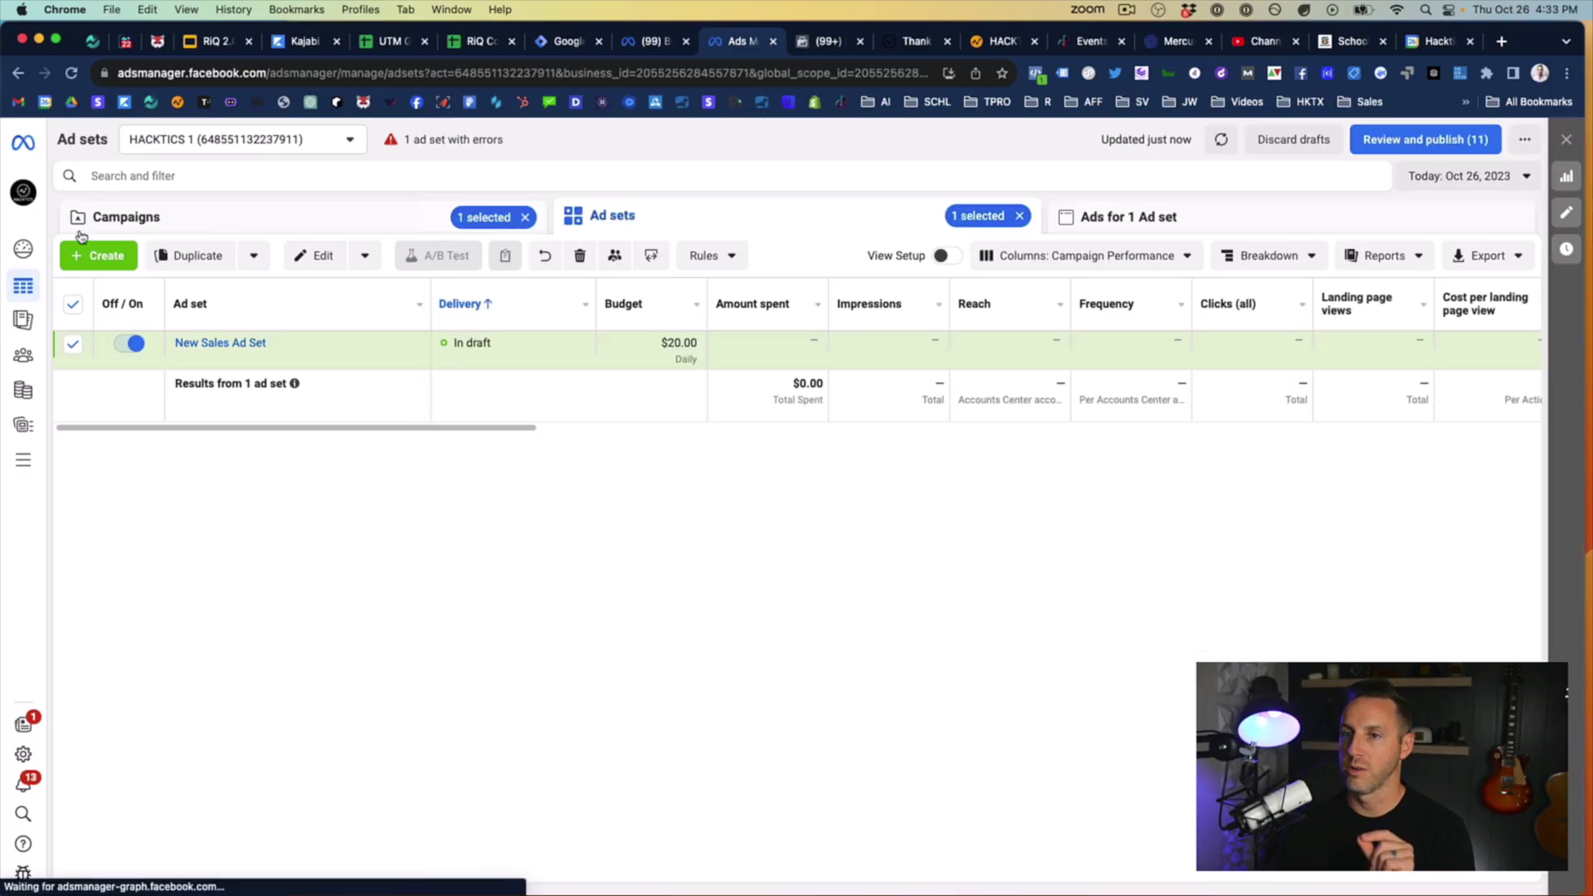
Step: Go to the Hacktics business settings and open the custom conversions among the data sources
mouse_move(23, 287)
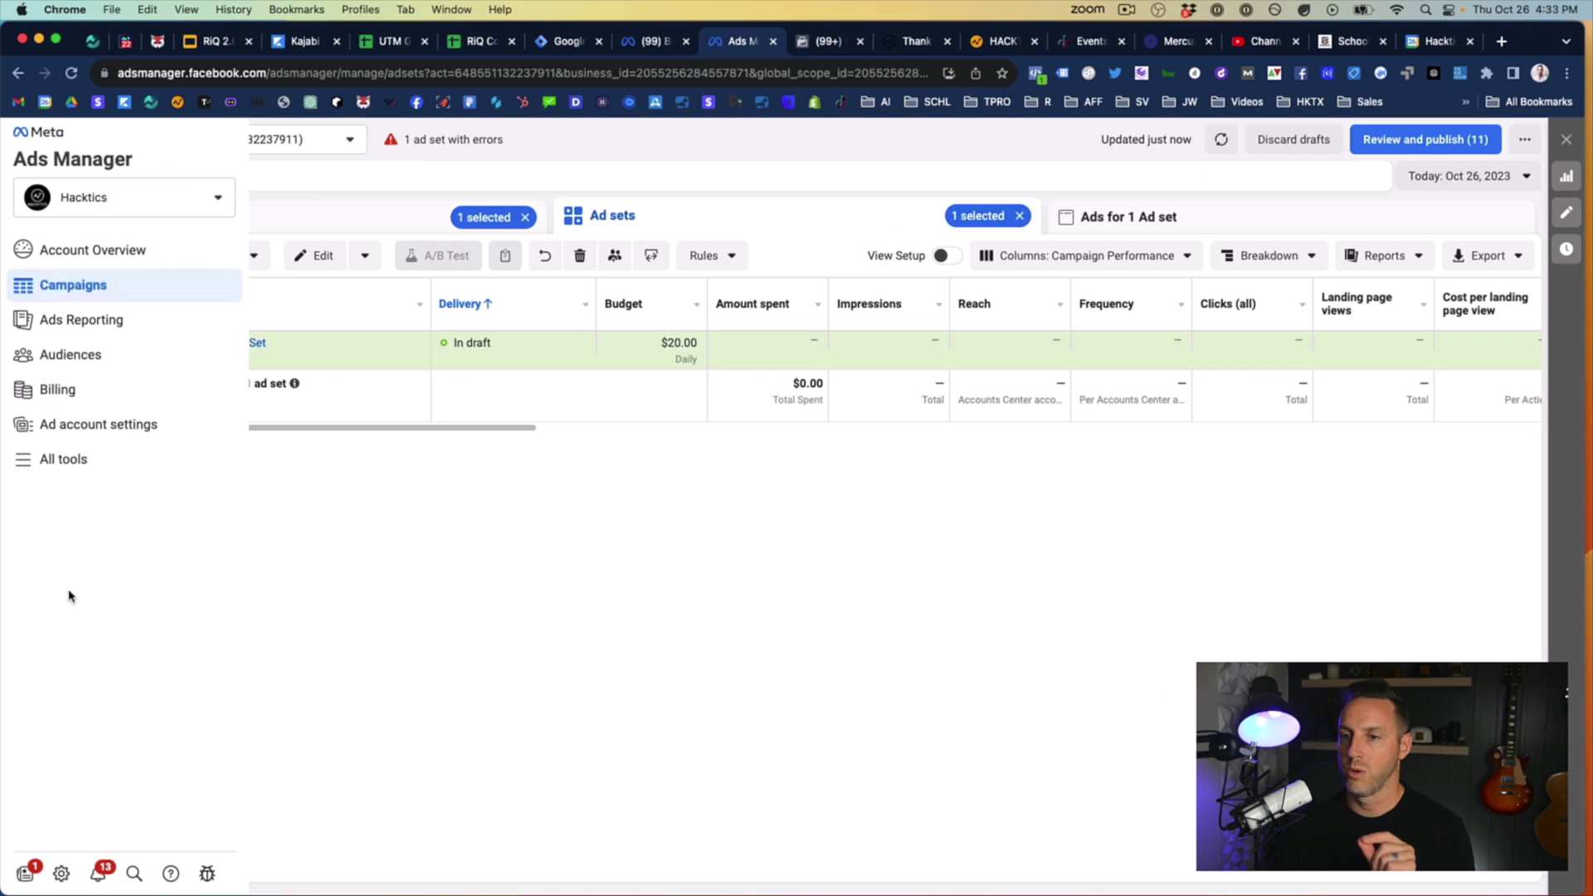
left_click(33, 459)
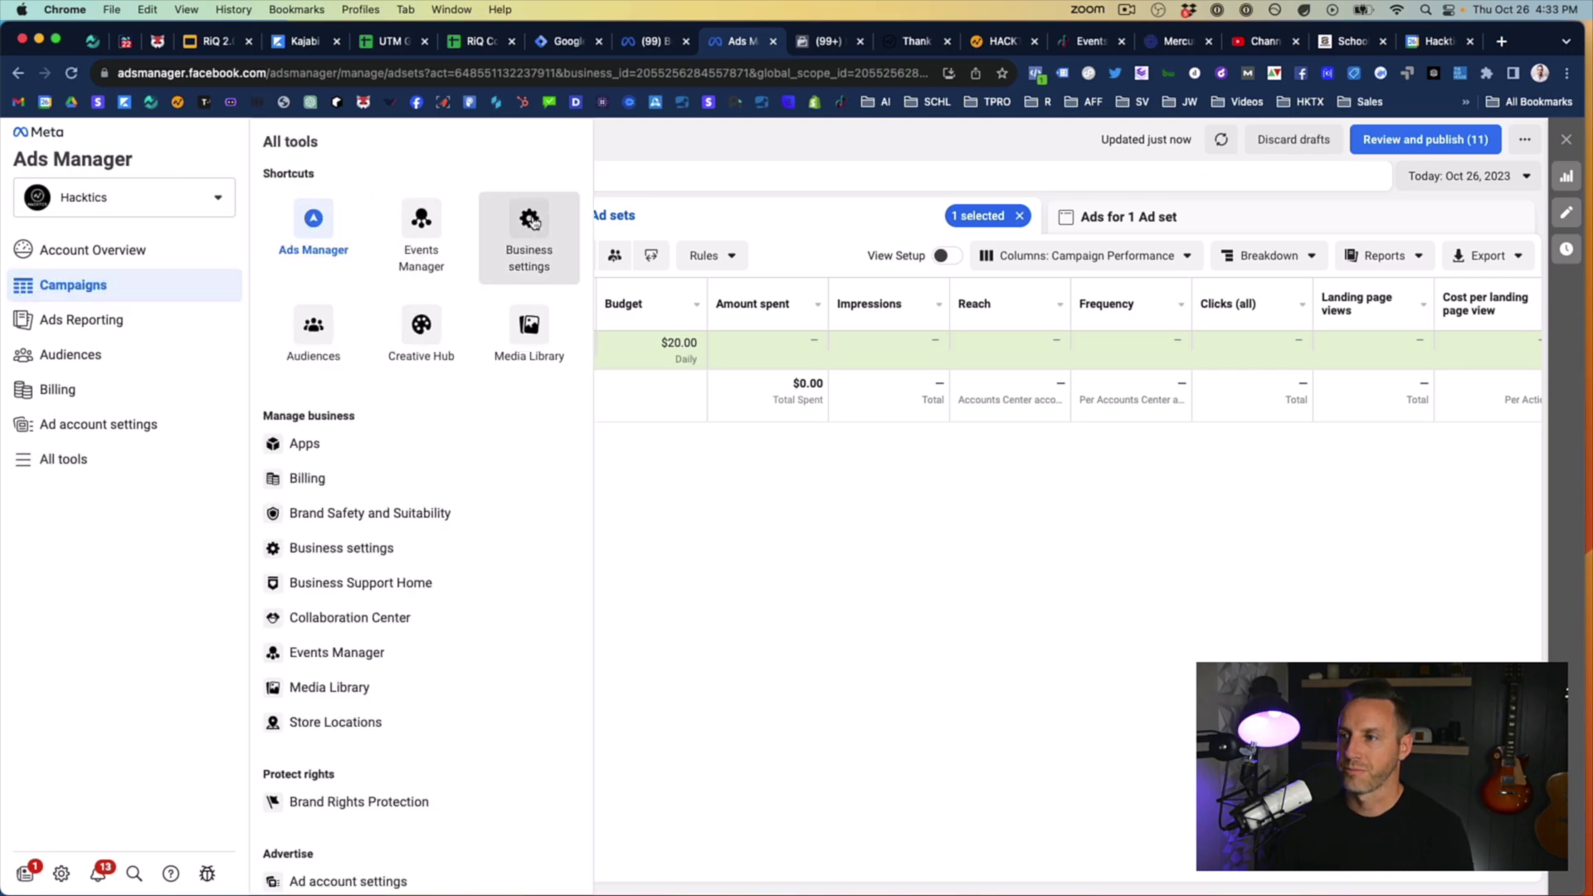
left_click(514, 347)
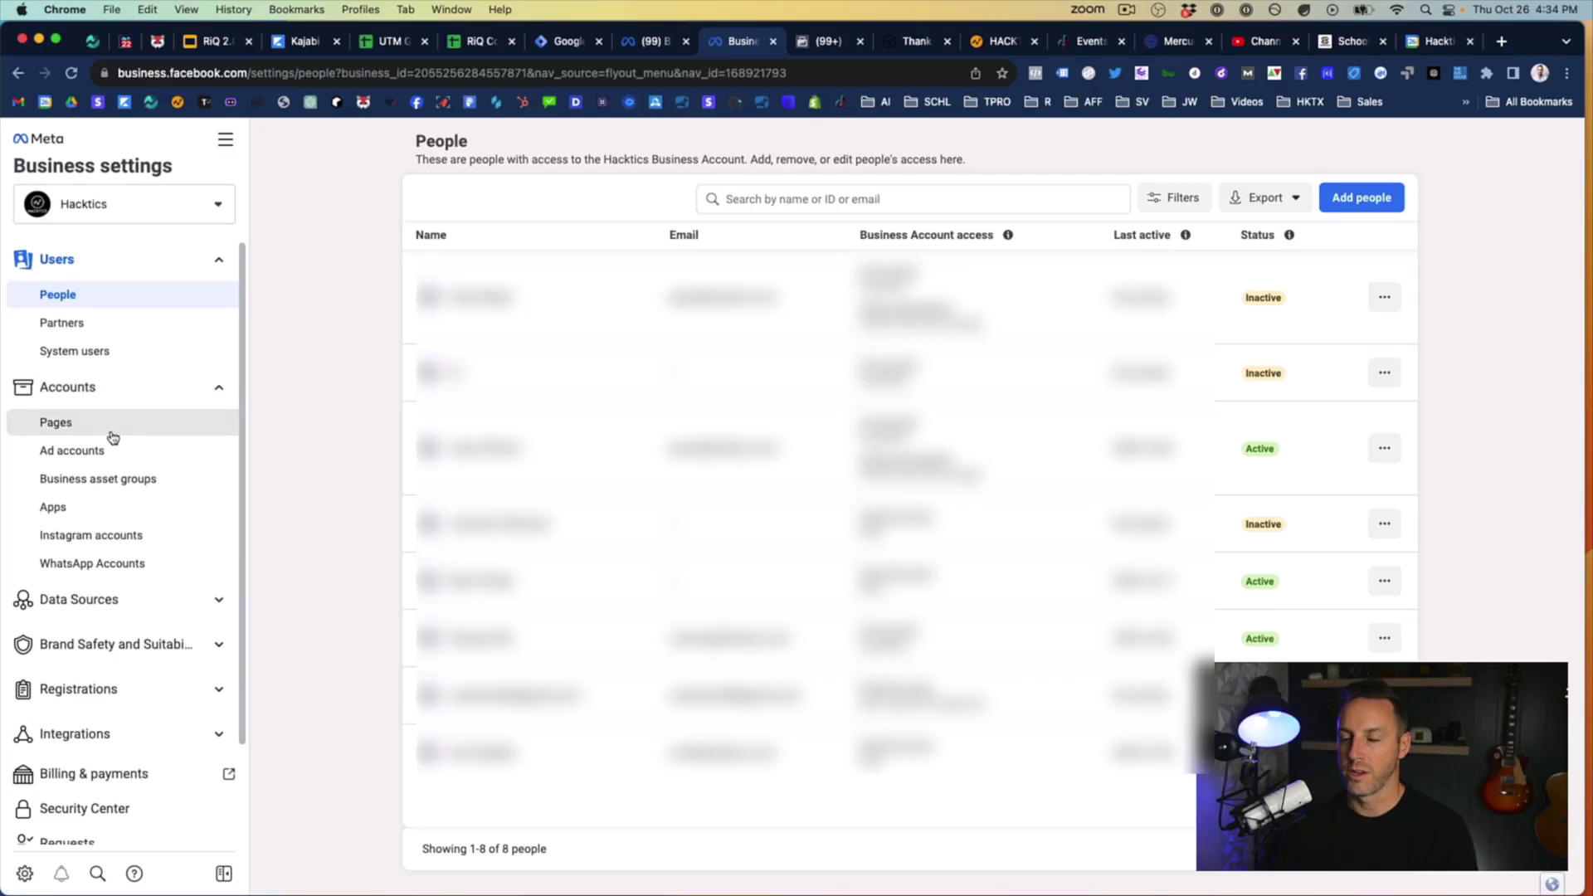
scroll(113, 437, "down", 3)
left_click(83, 478)
scroll(124, 569, "down", 2)
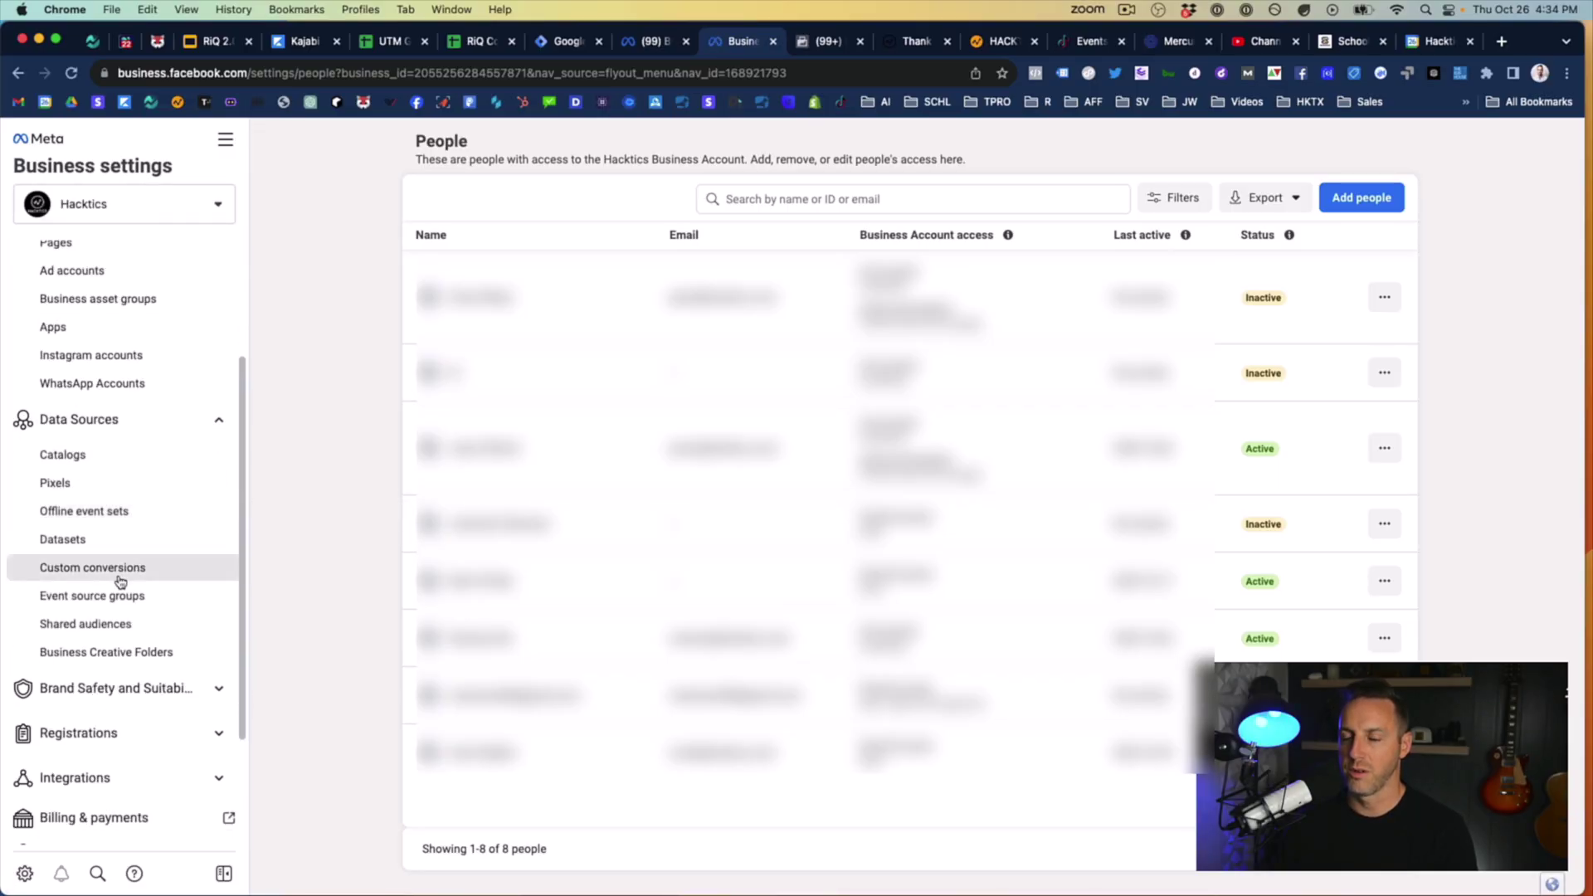
left_click(76, 542)
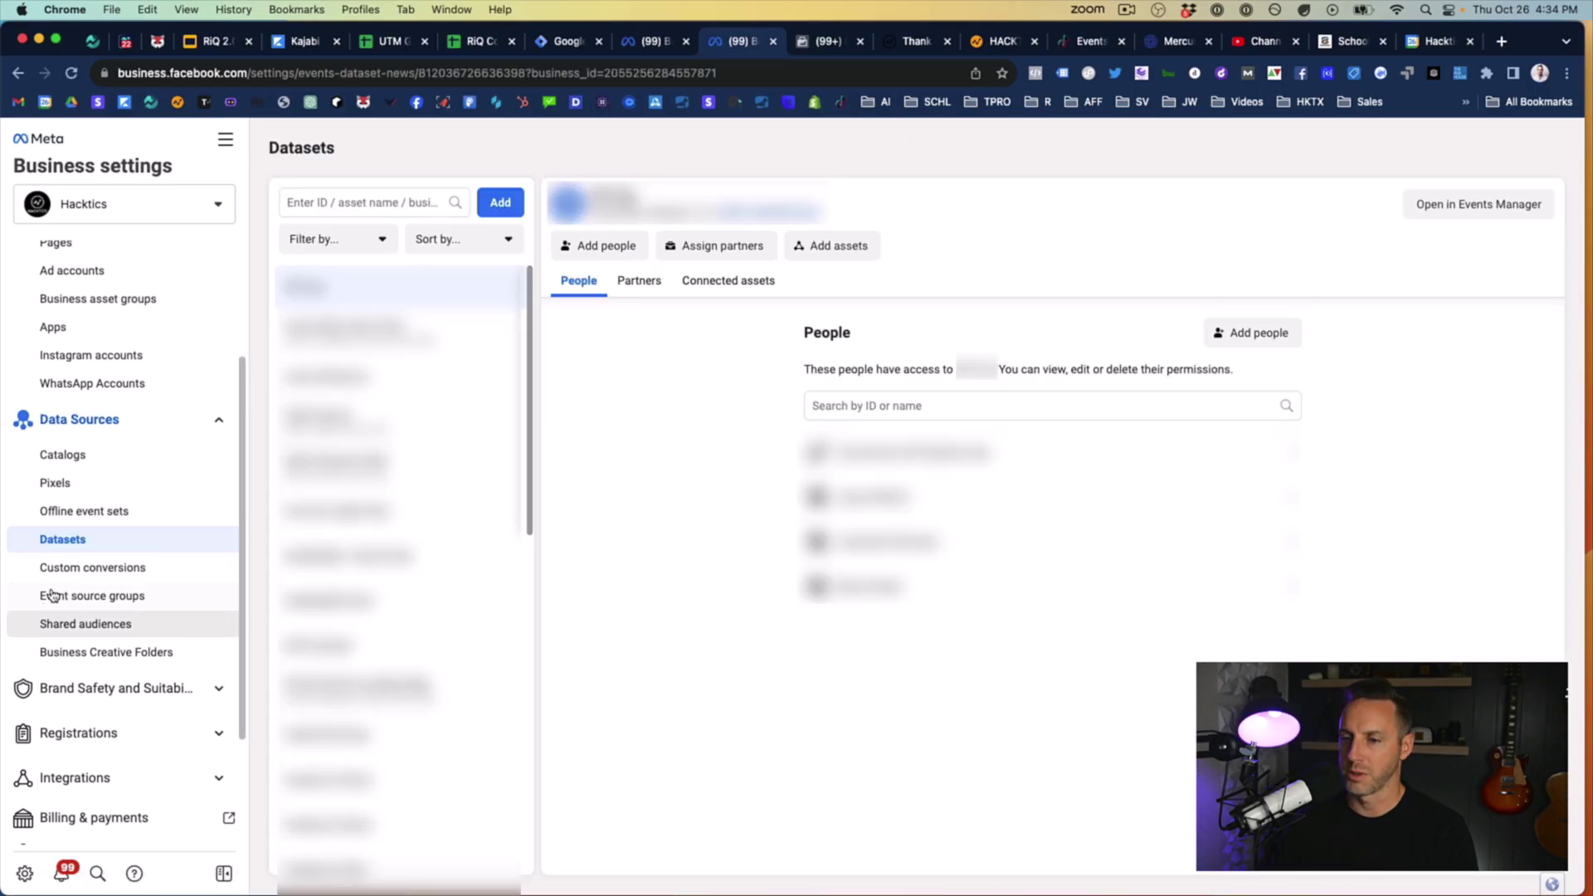
left_click(93, 568)
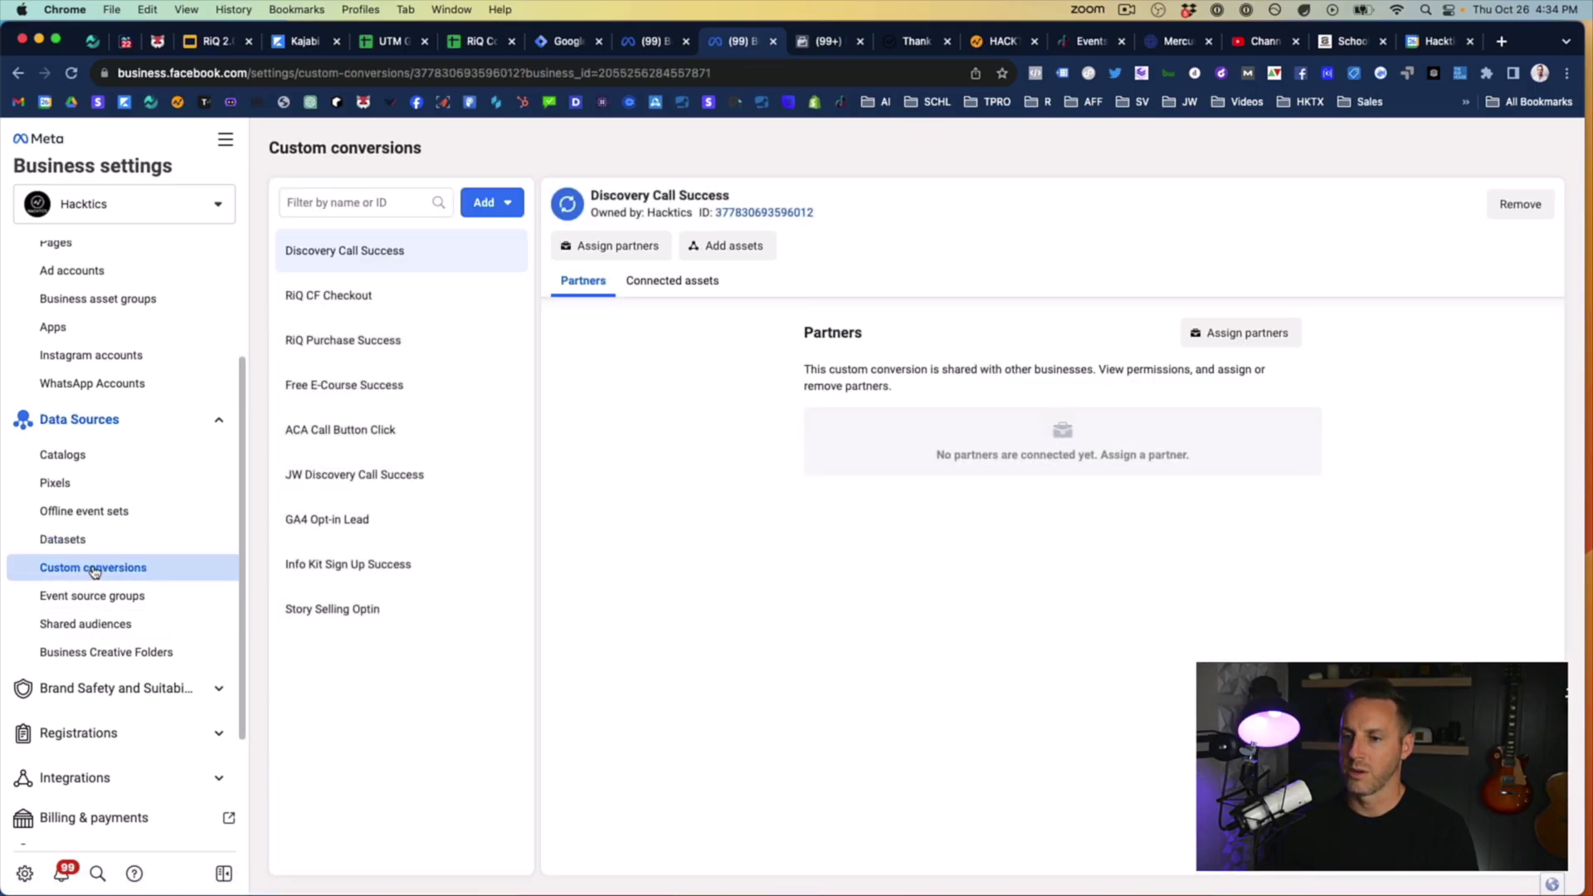
Step: Connect the HACKTICS 1 ad account to the Story Selling Optin custom conversion and check its connected assets after reloading
left_click(315, 612)
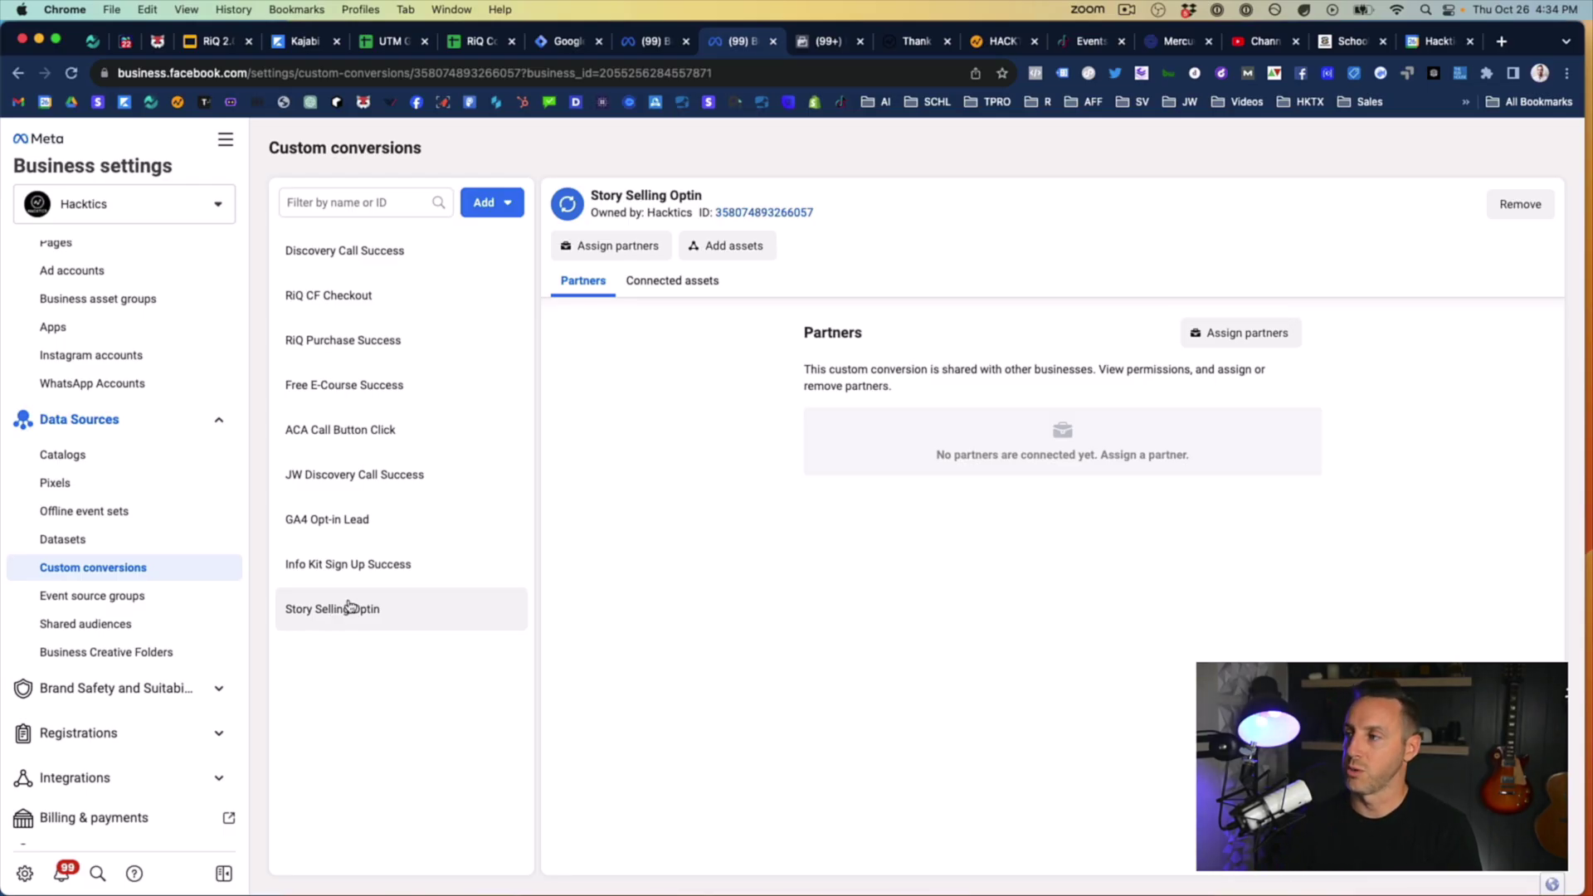
left_click(727, 245)
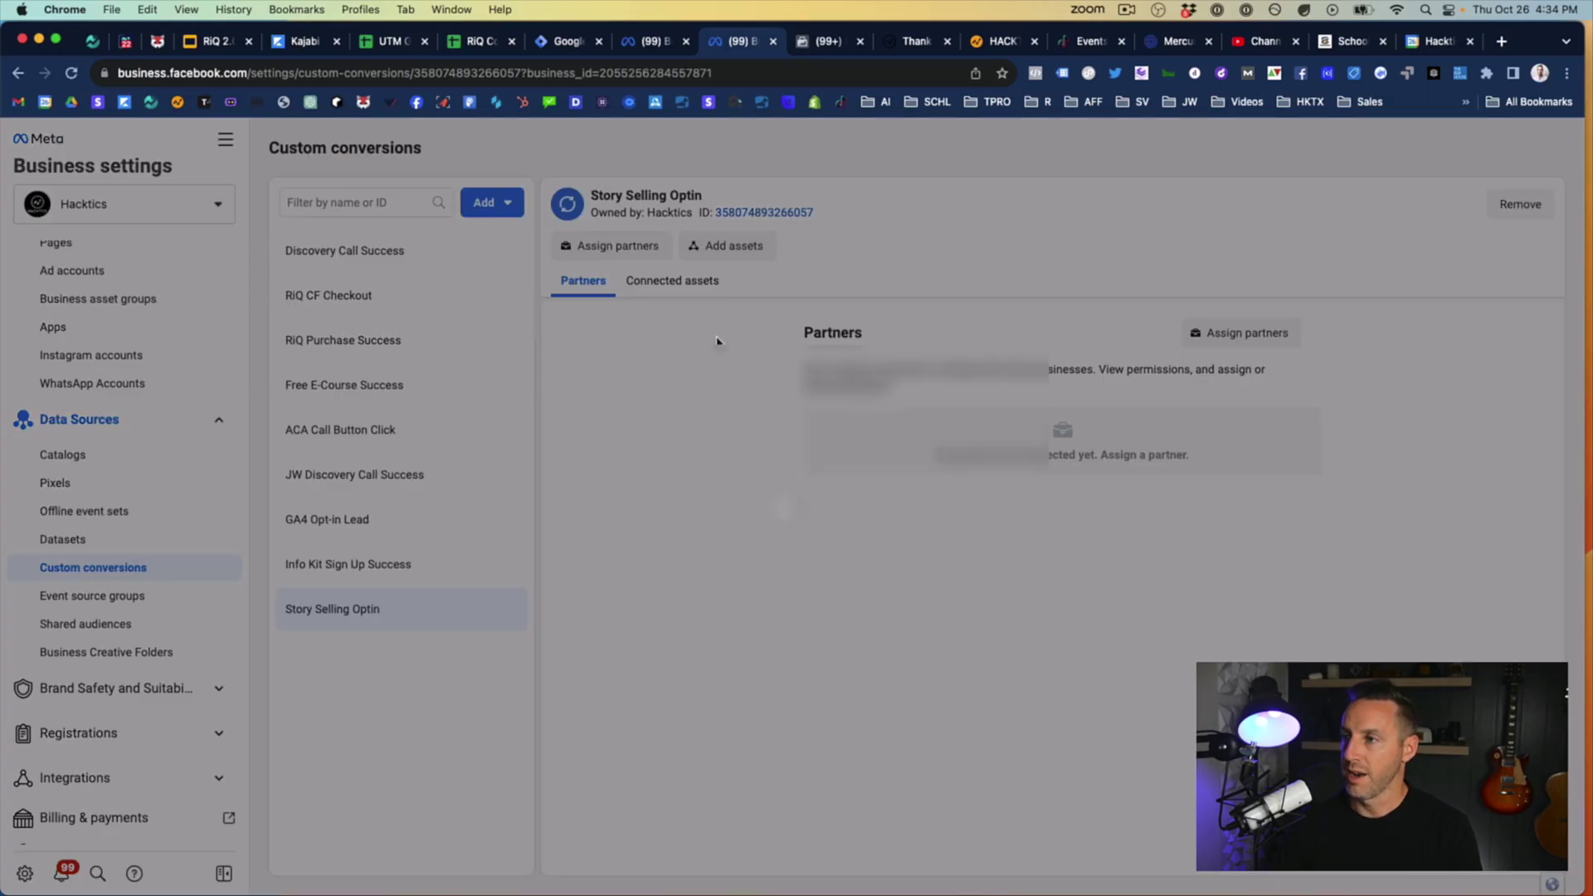
scroll(729, 455, "down", 5)
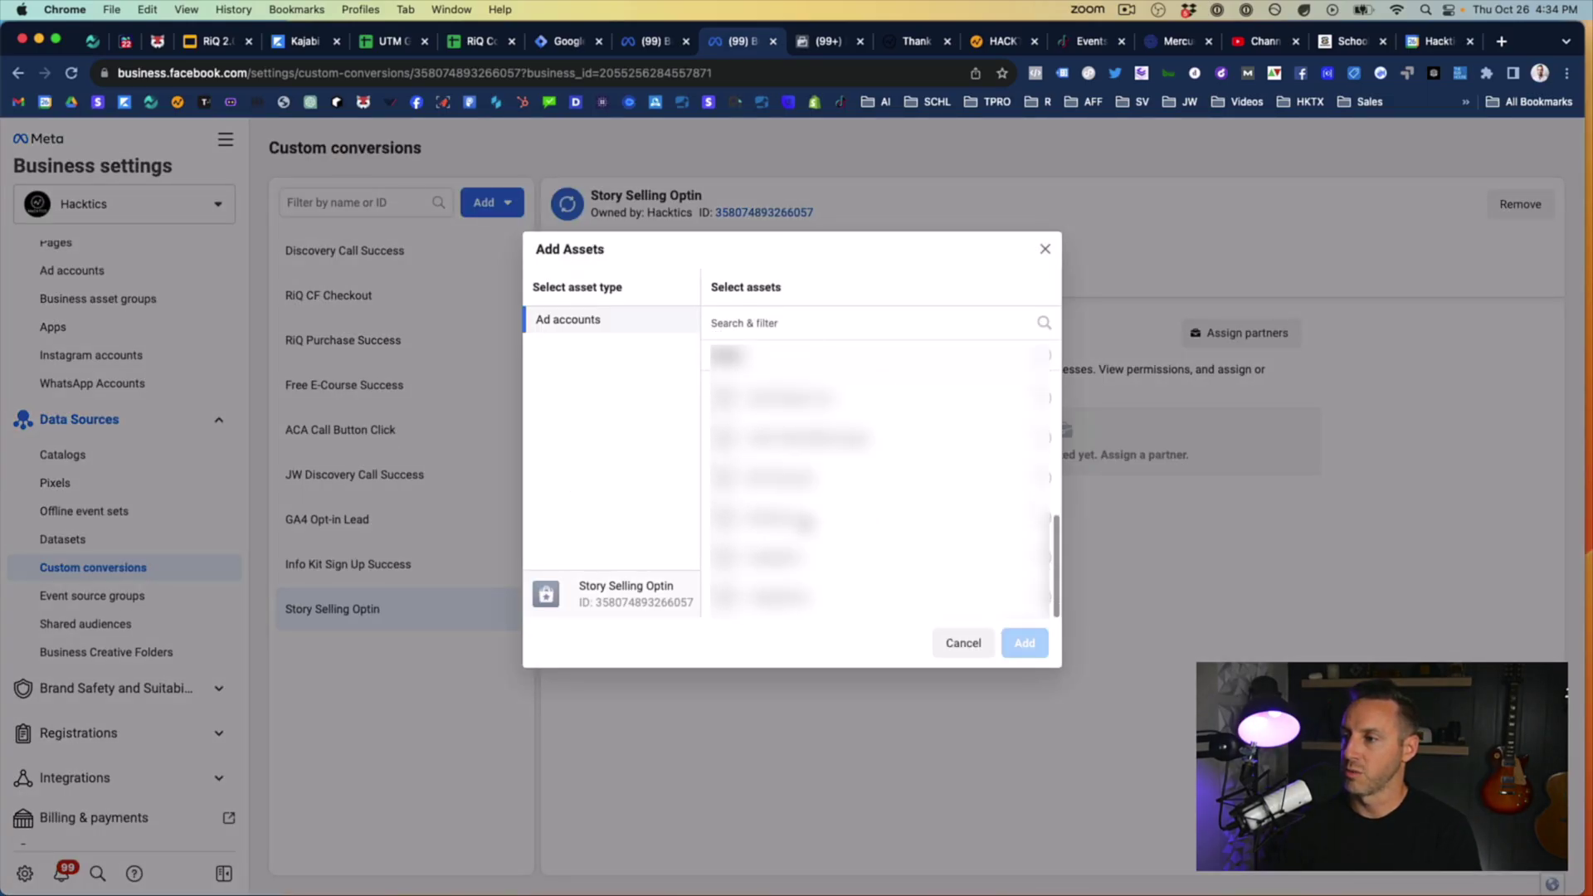
left_click(913, 475)
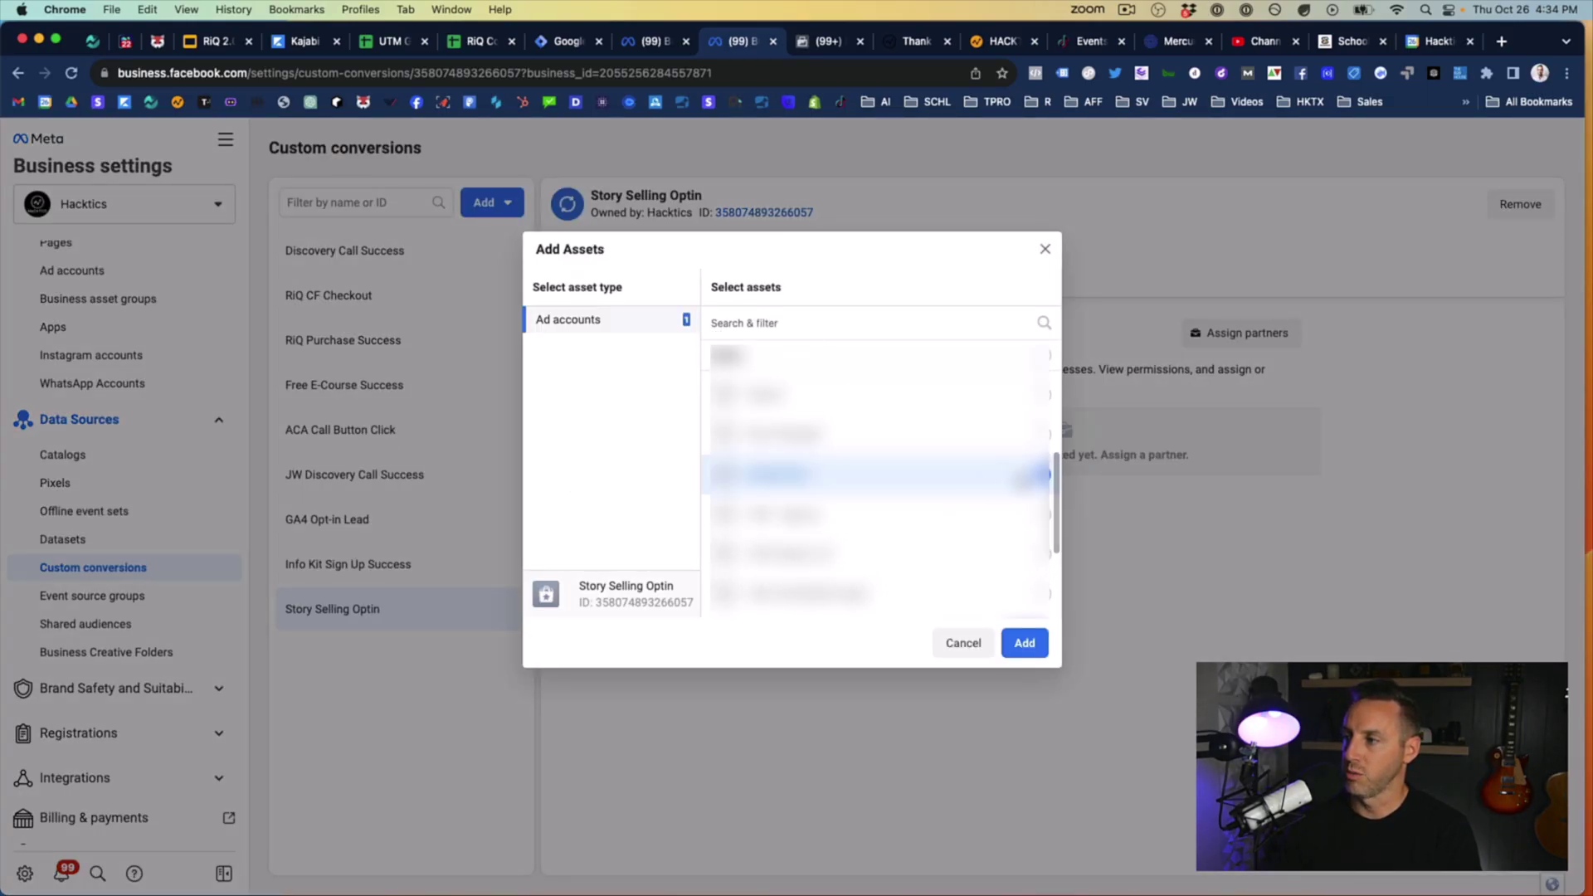
left_click(1024, 643)
left_click(918, 446)
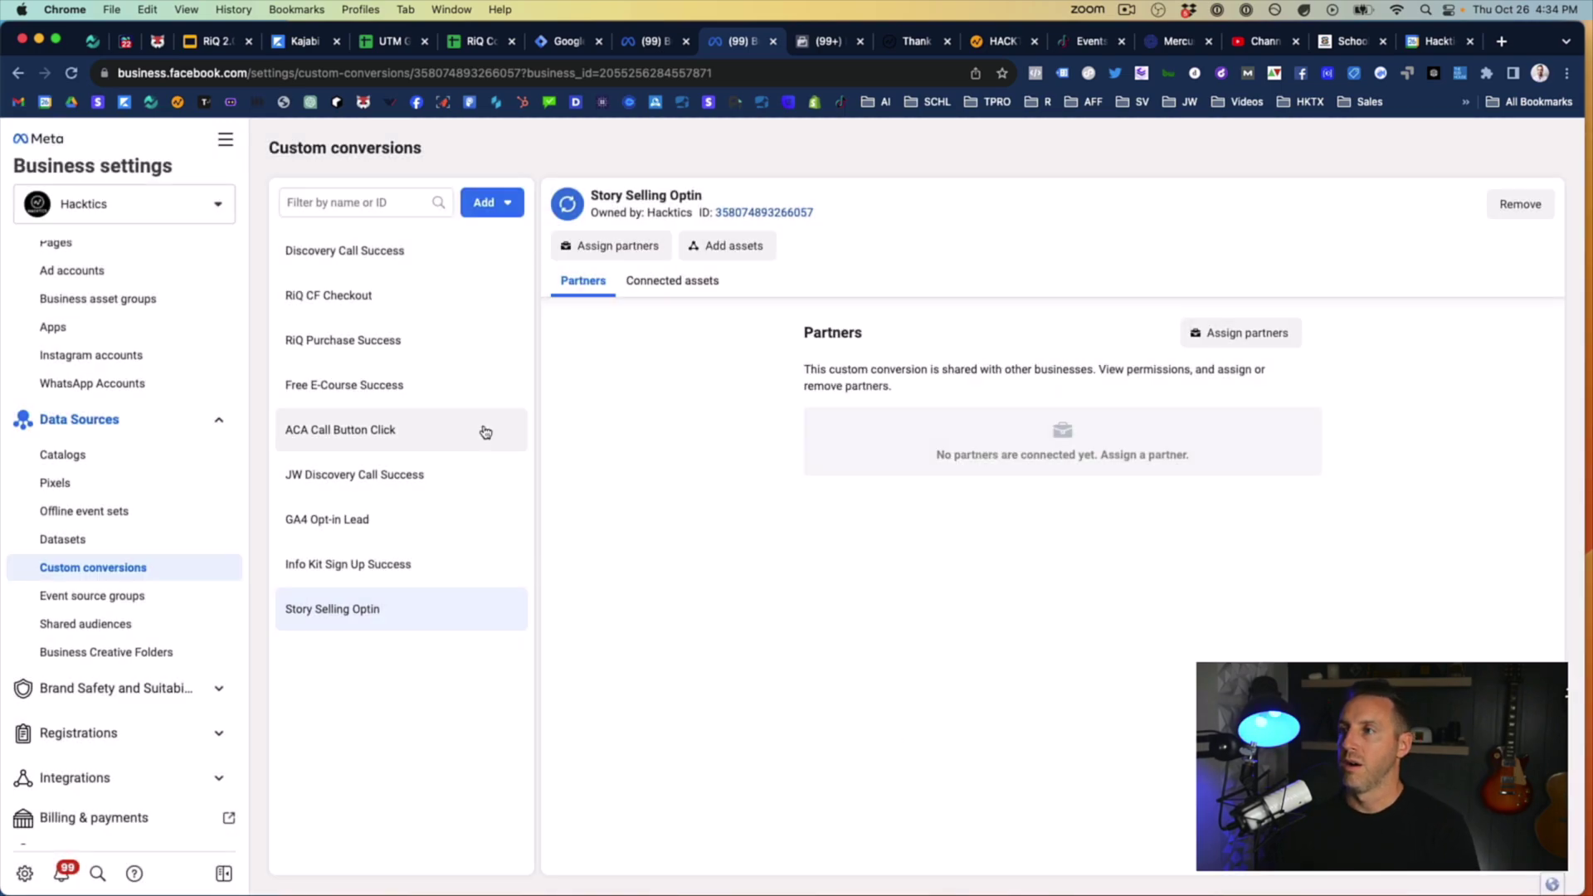
key("super+r")
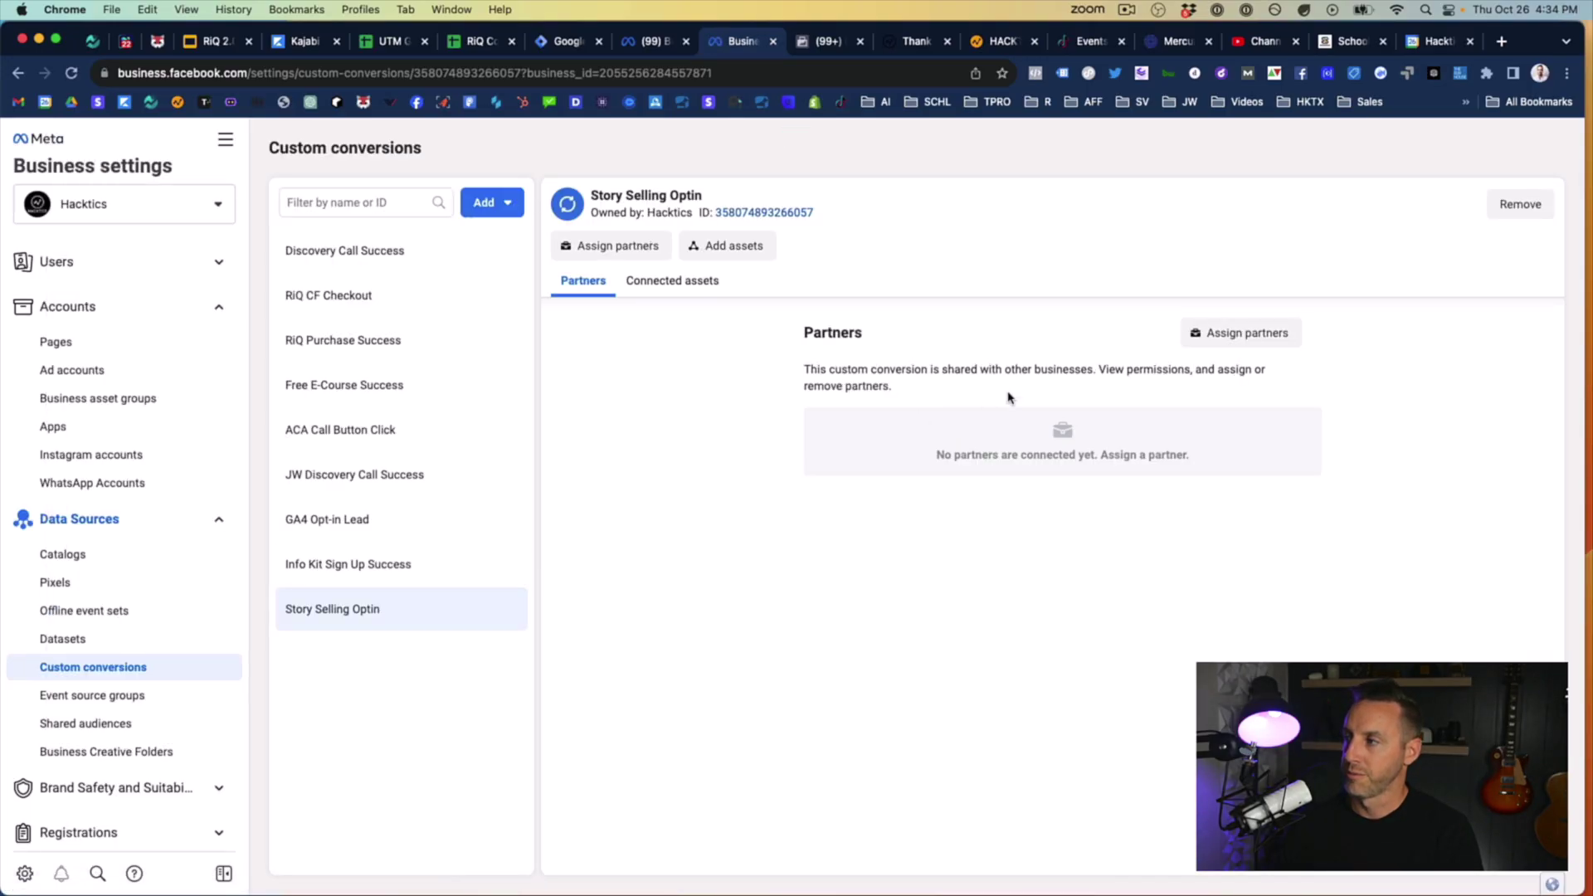
left_click(690, 299)
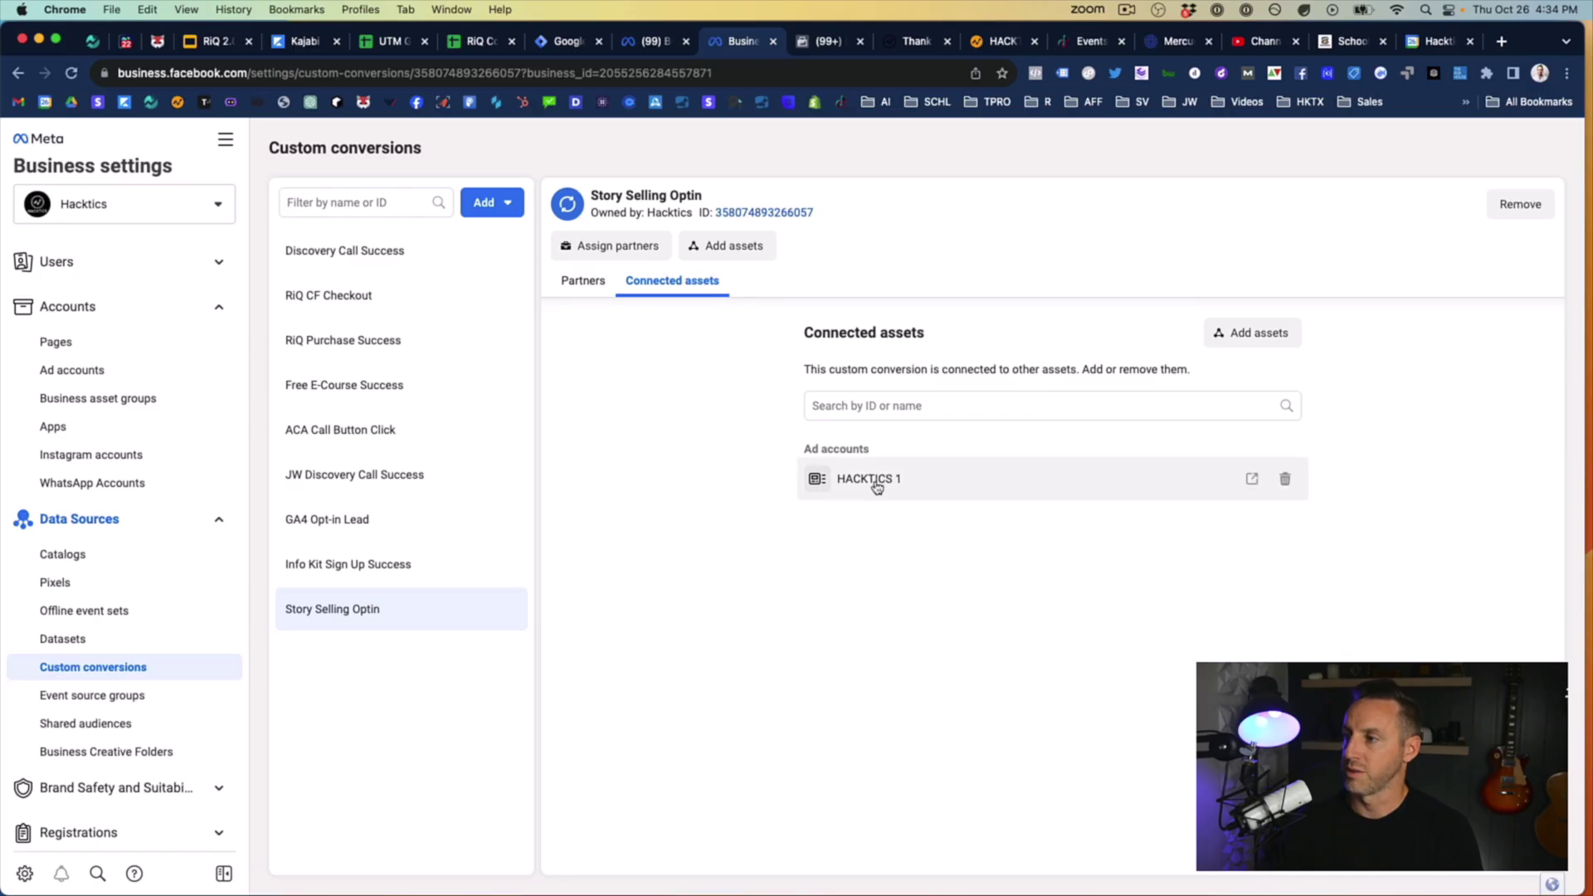
Step: Go from the Hacktics business settings to Ads Manager
left_click(669, 43)
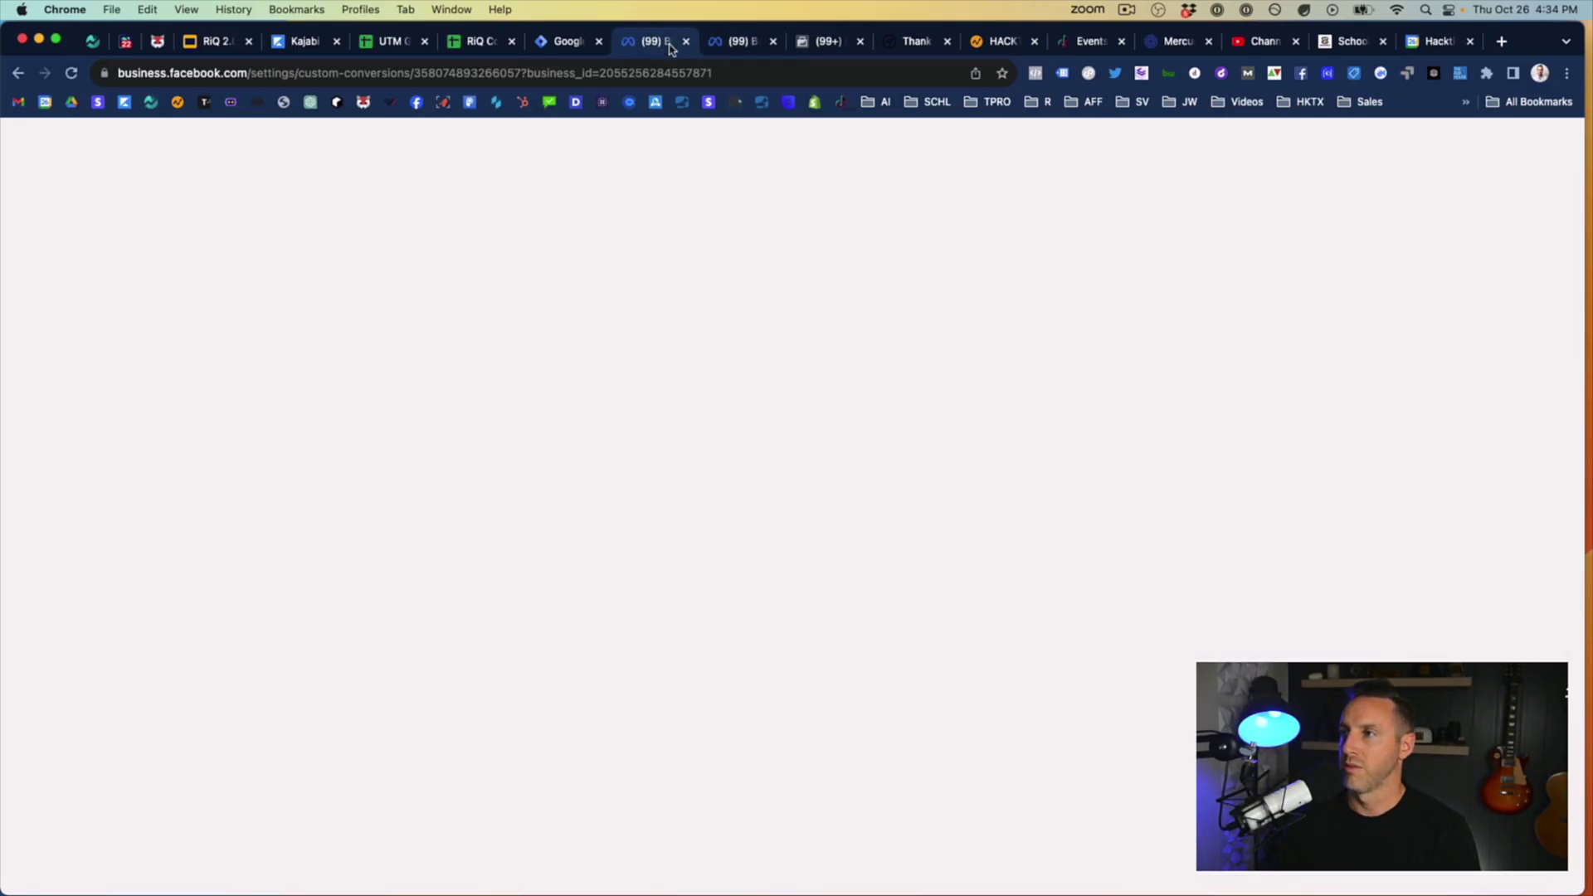
left_click(809, 42)
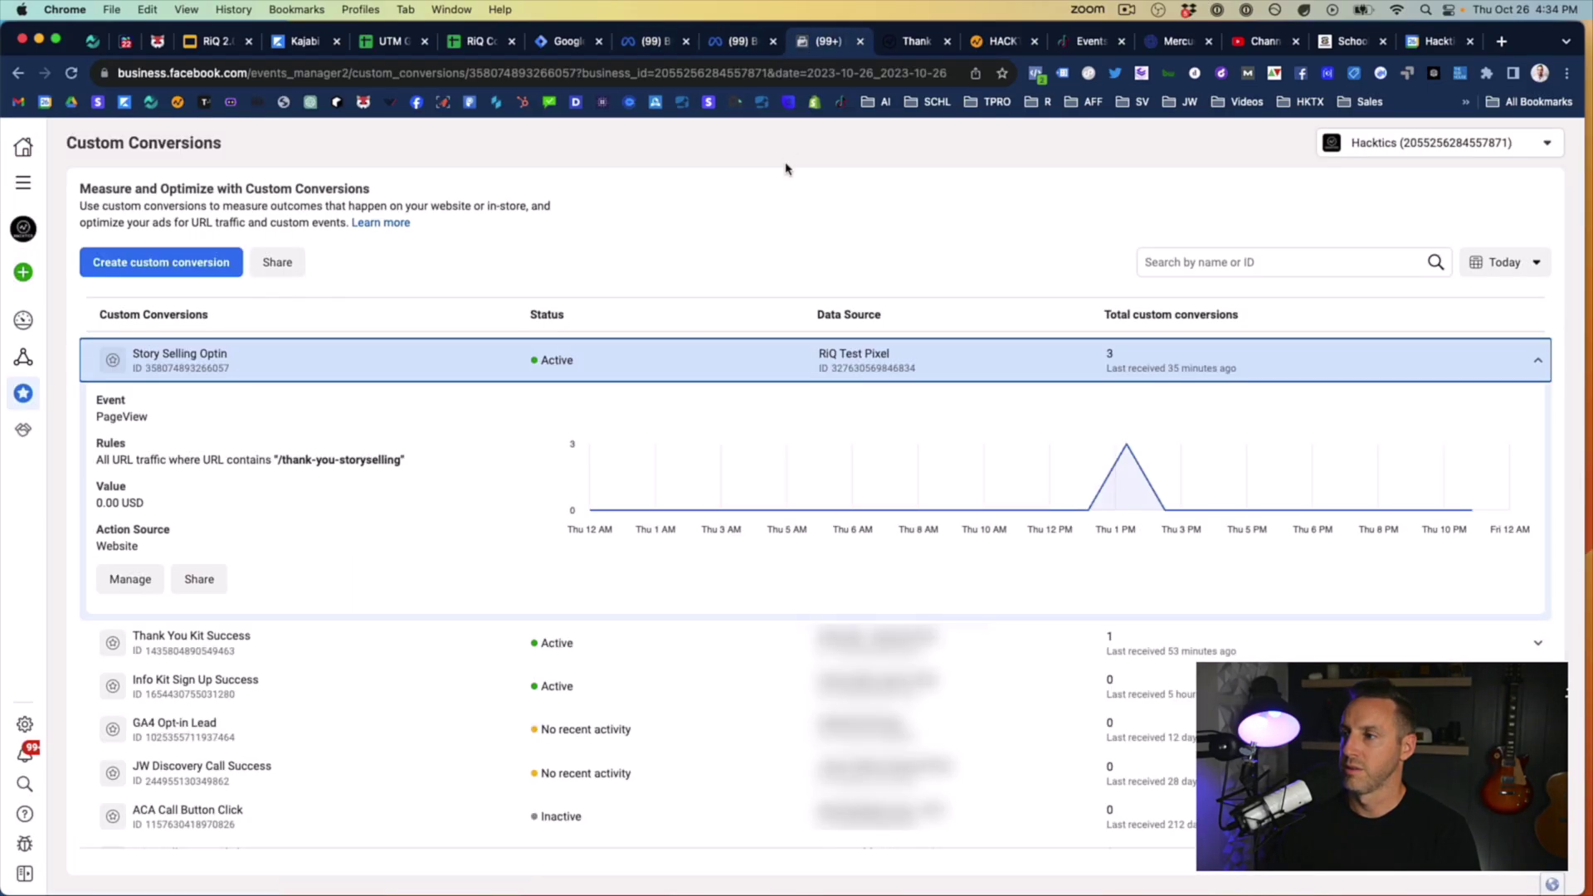
left_click(736, 42)
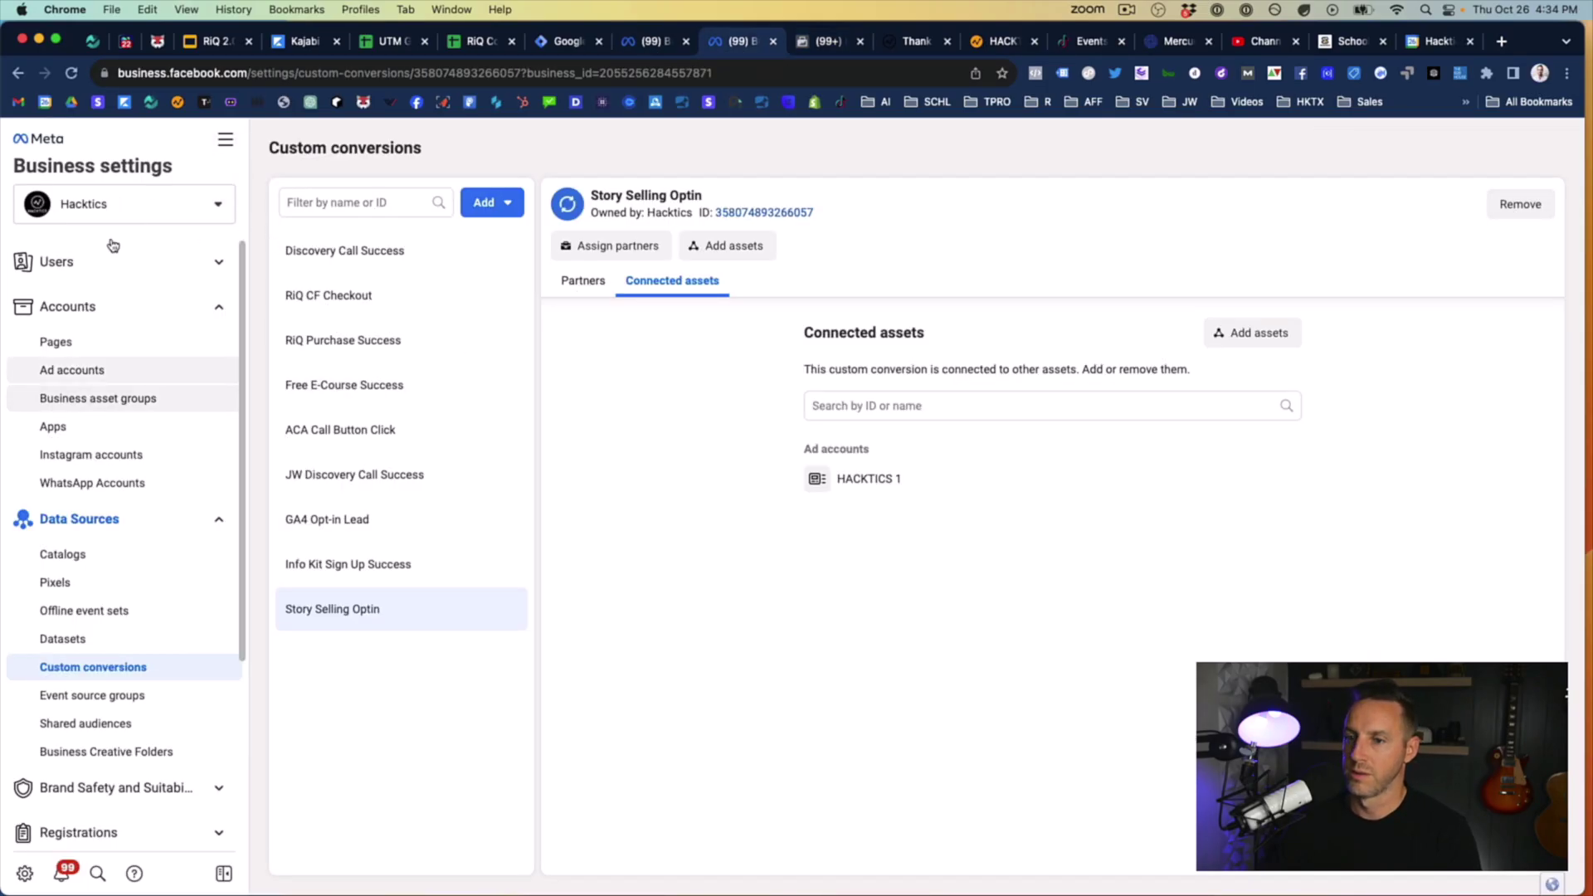
left_click(239, 140)
left_click(313, 232)
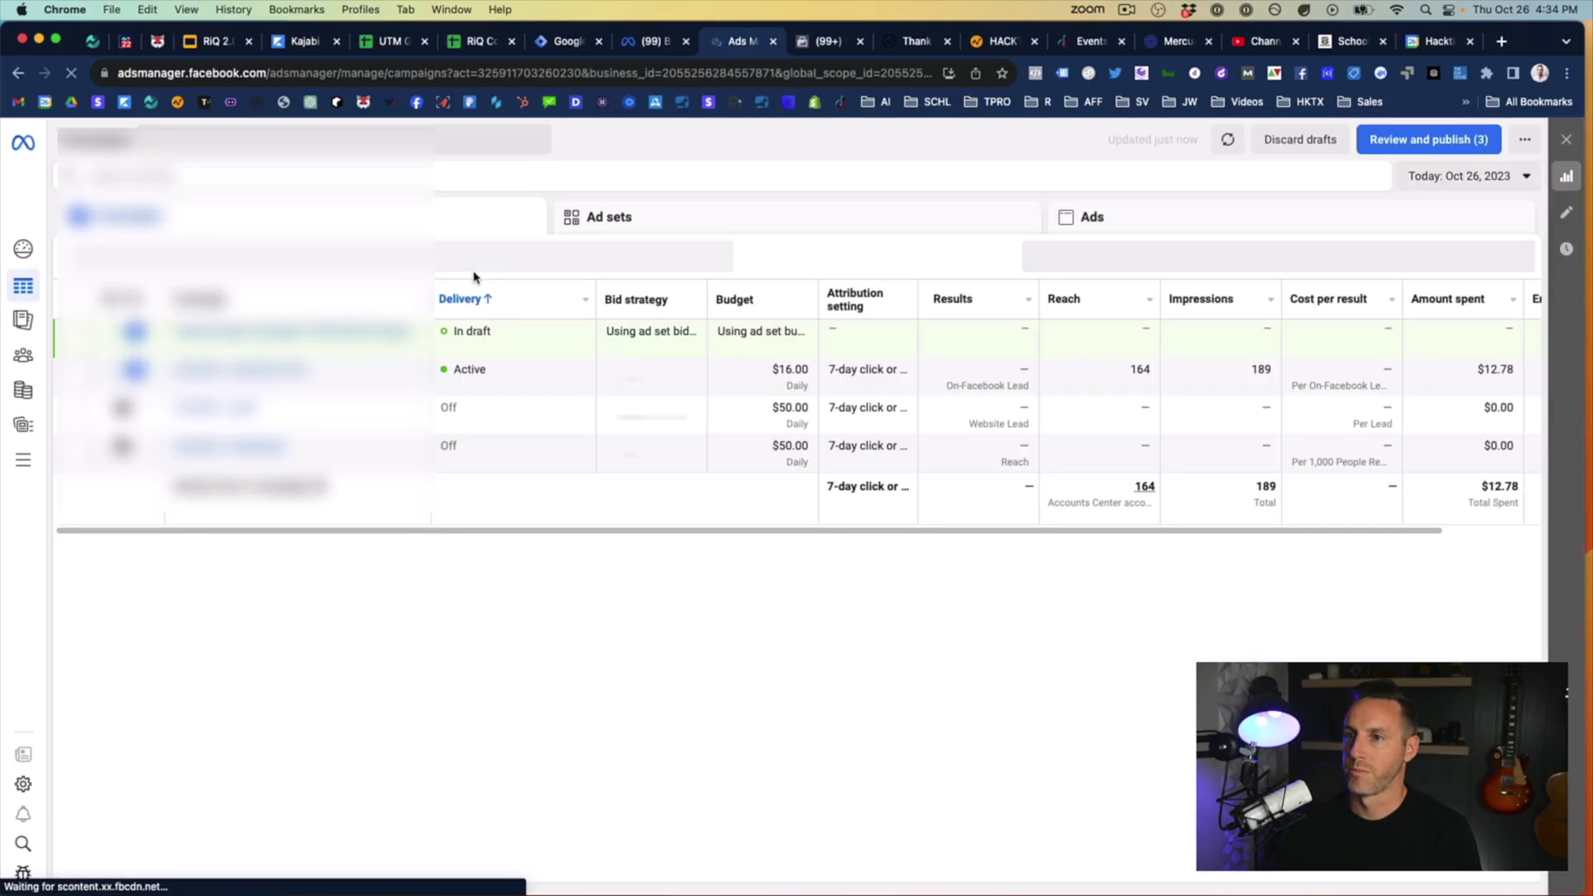
Step: Switch the campaigns view to the HACKTICS 1 ad account
left_click(297, 145)
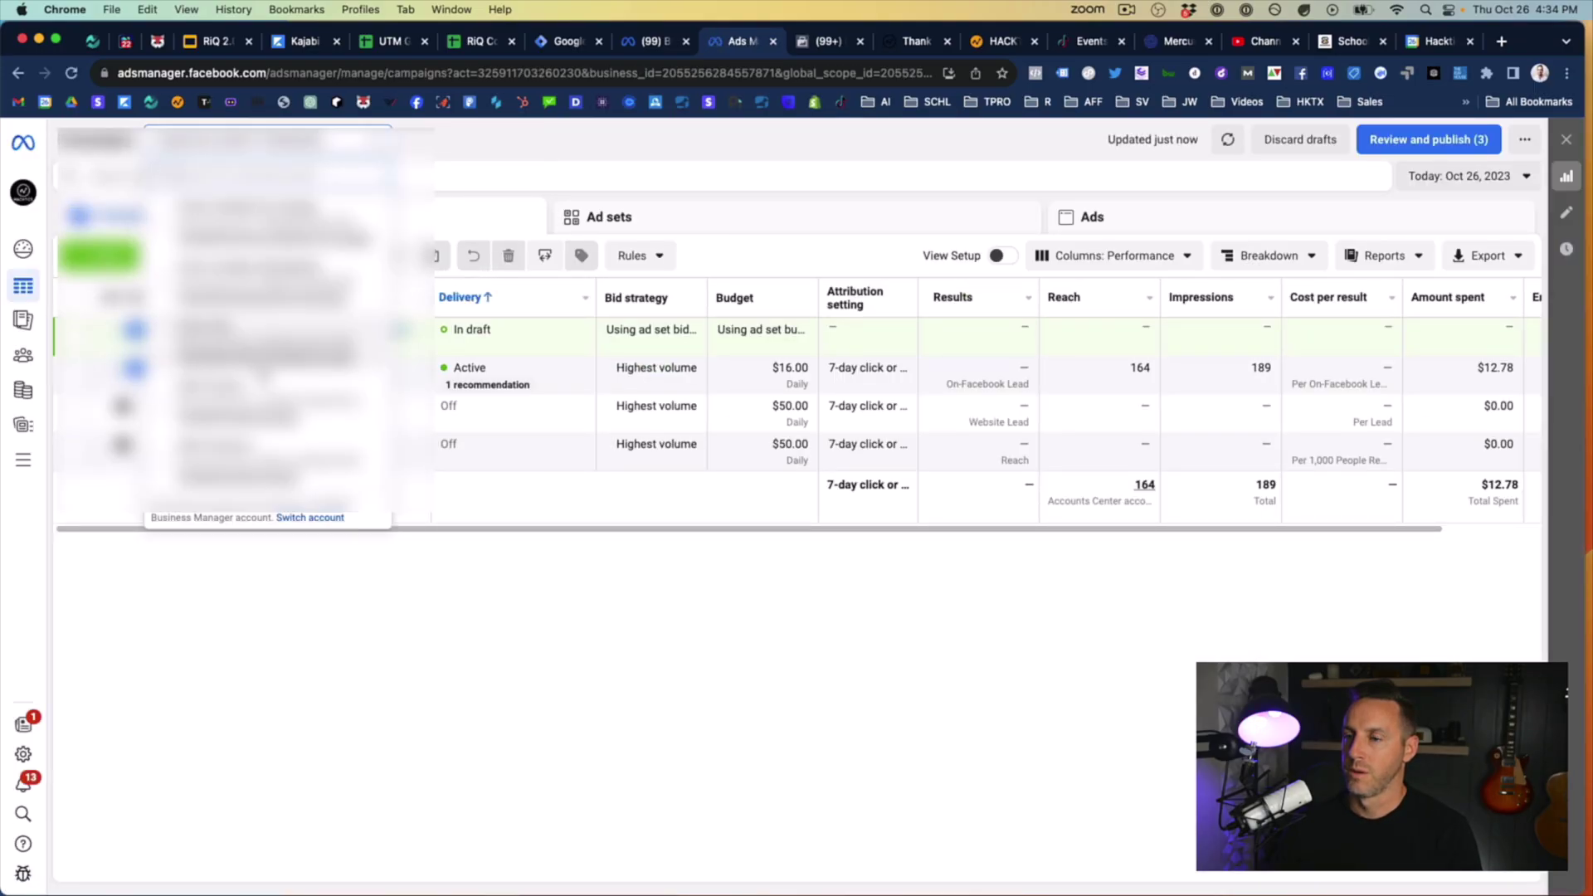
scroll(263, 374, "down", 4)
scroll(262, 373, "down", 5)
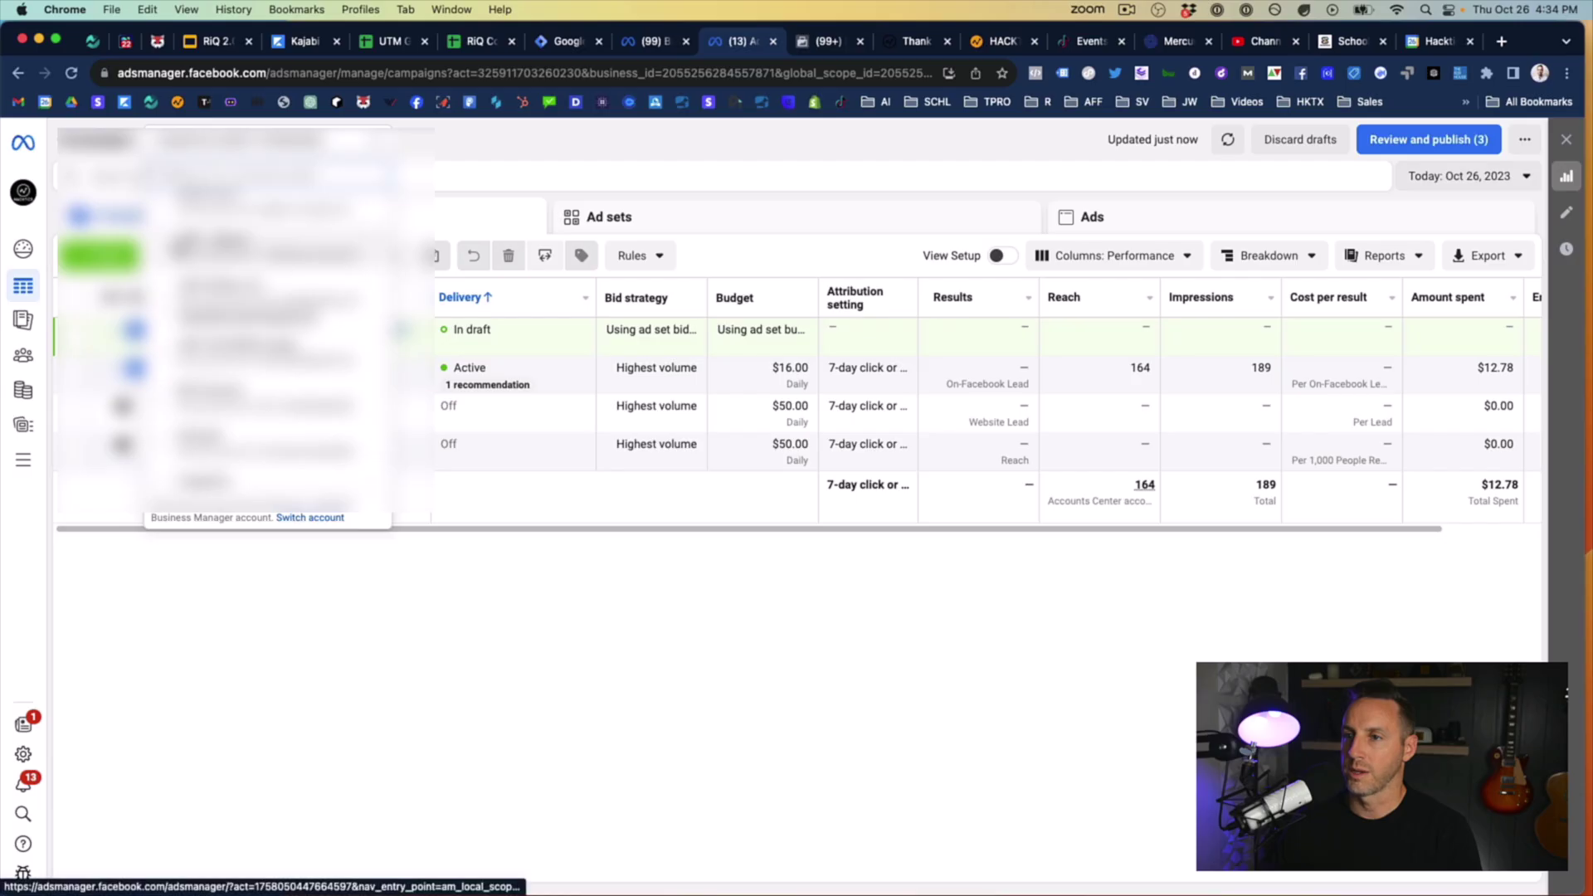
left_click(263, 373)
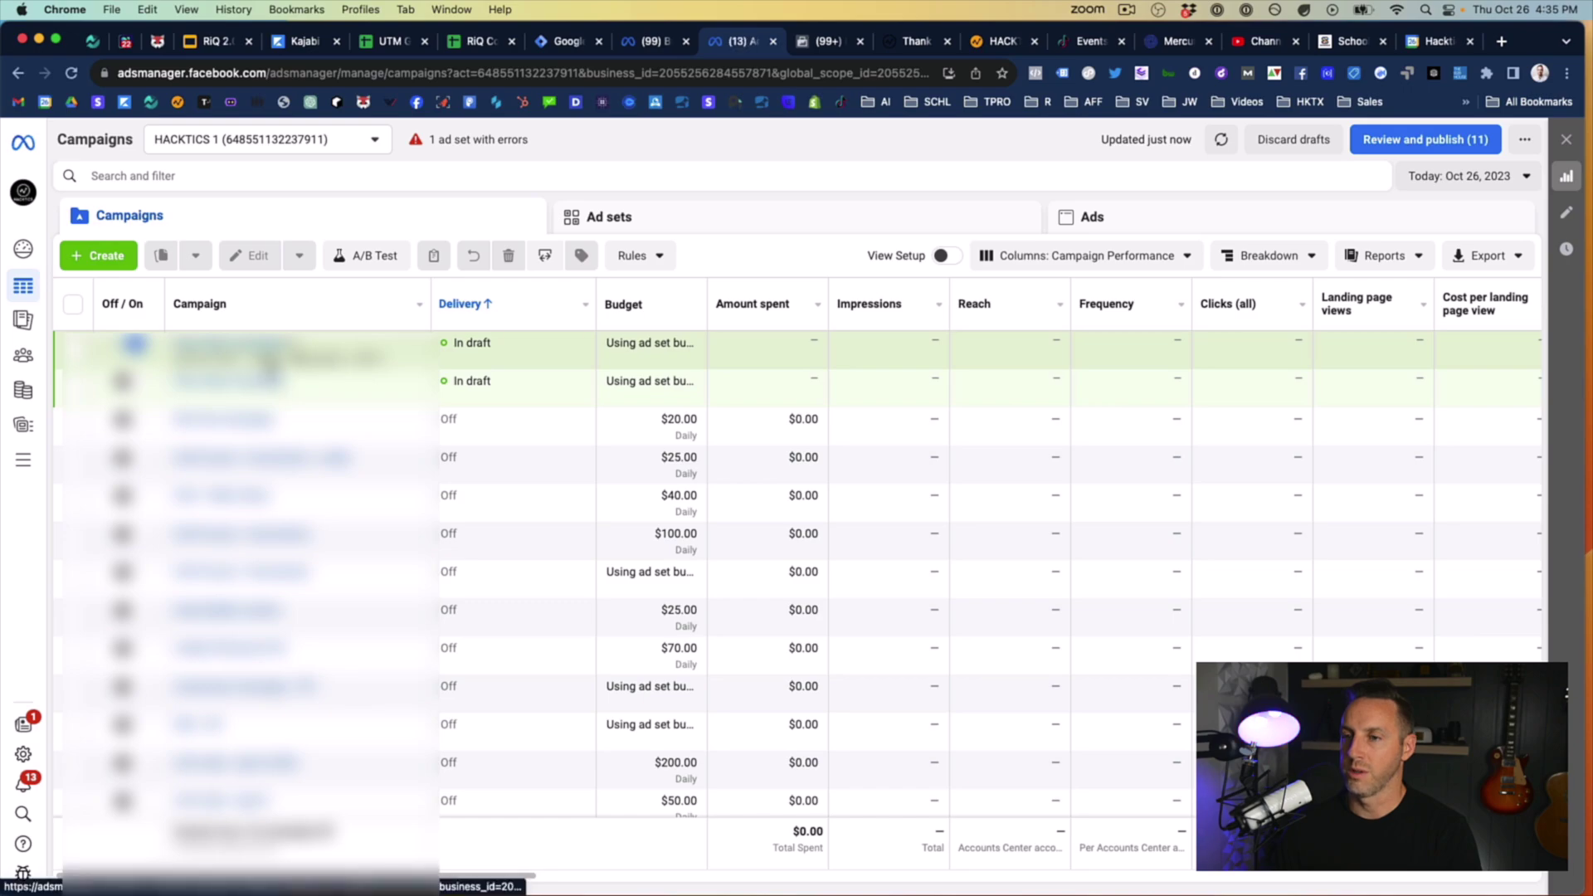
Step: Open the draft New Sales Campaign's ad set and set its pixel to RiQ Test Pixel
left_click(268, 362)
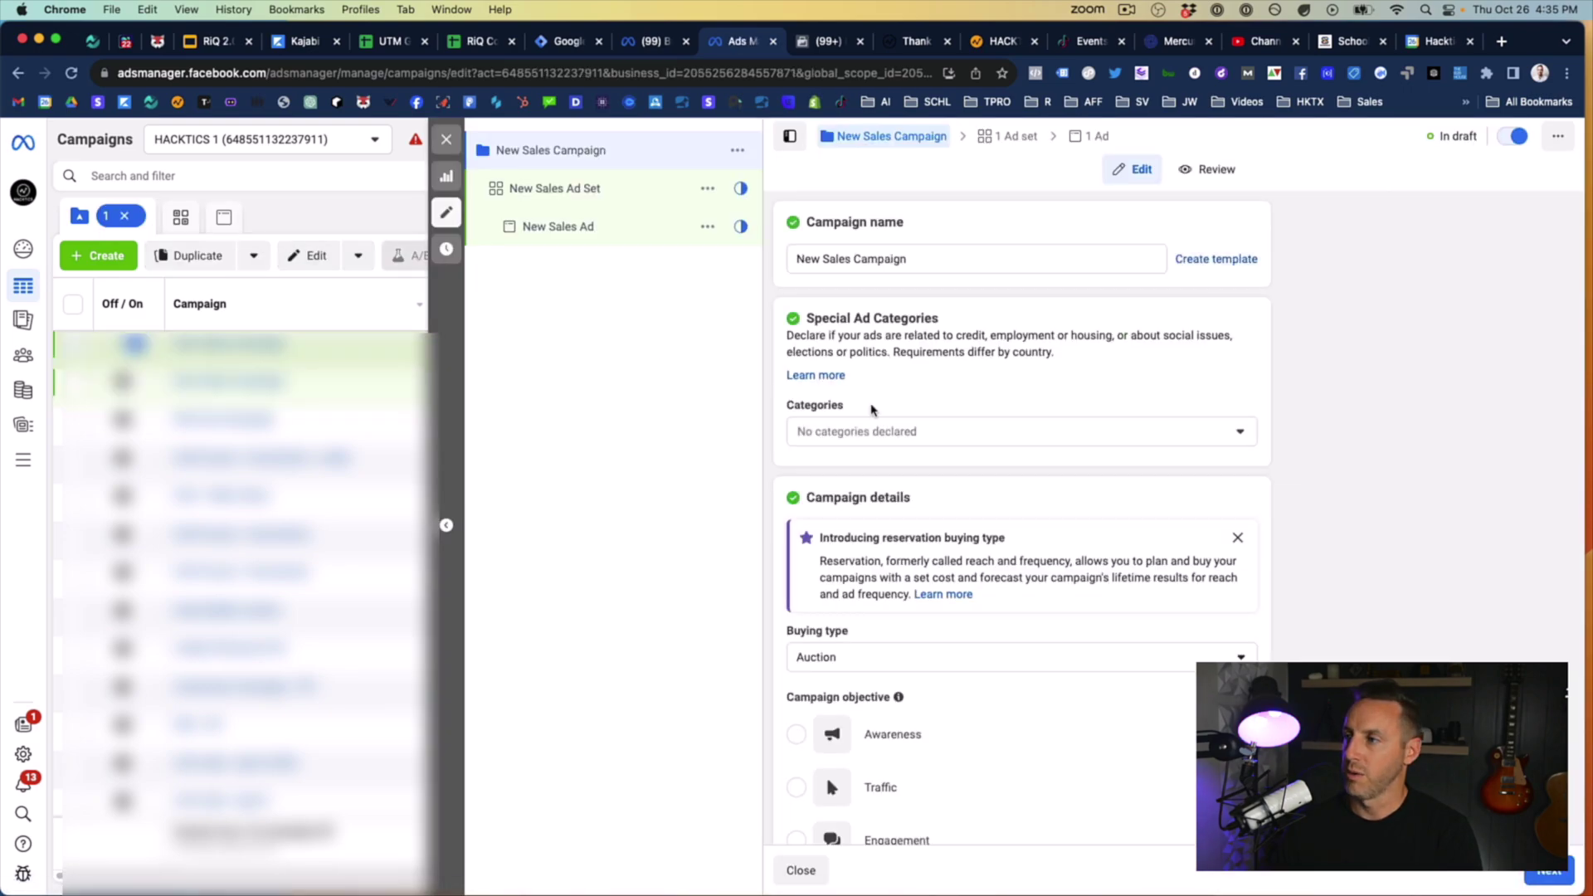
scroll(881, 551, "down", 10)
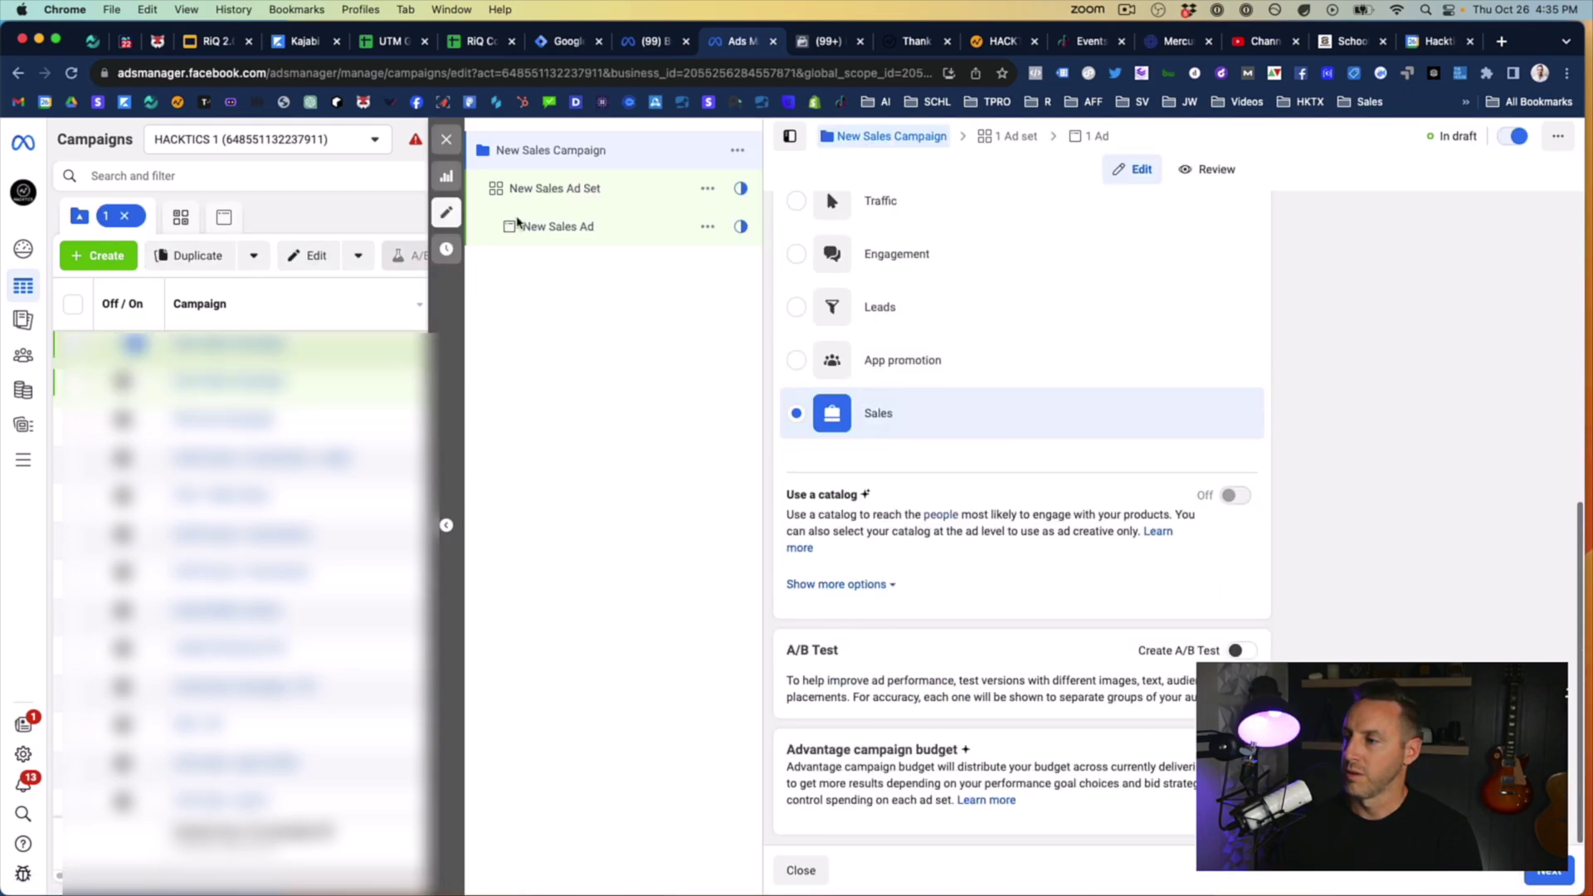
left_click(547, 189)
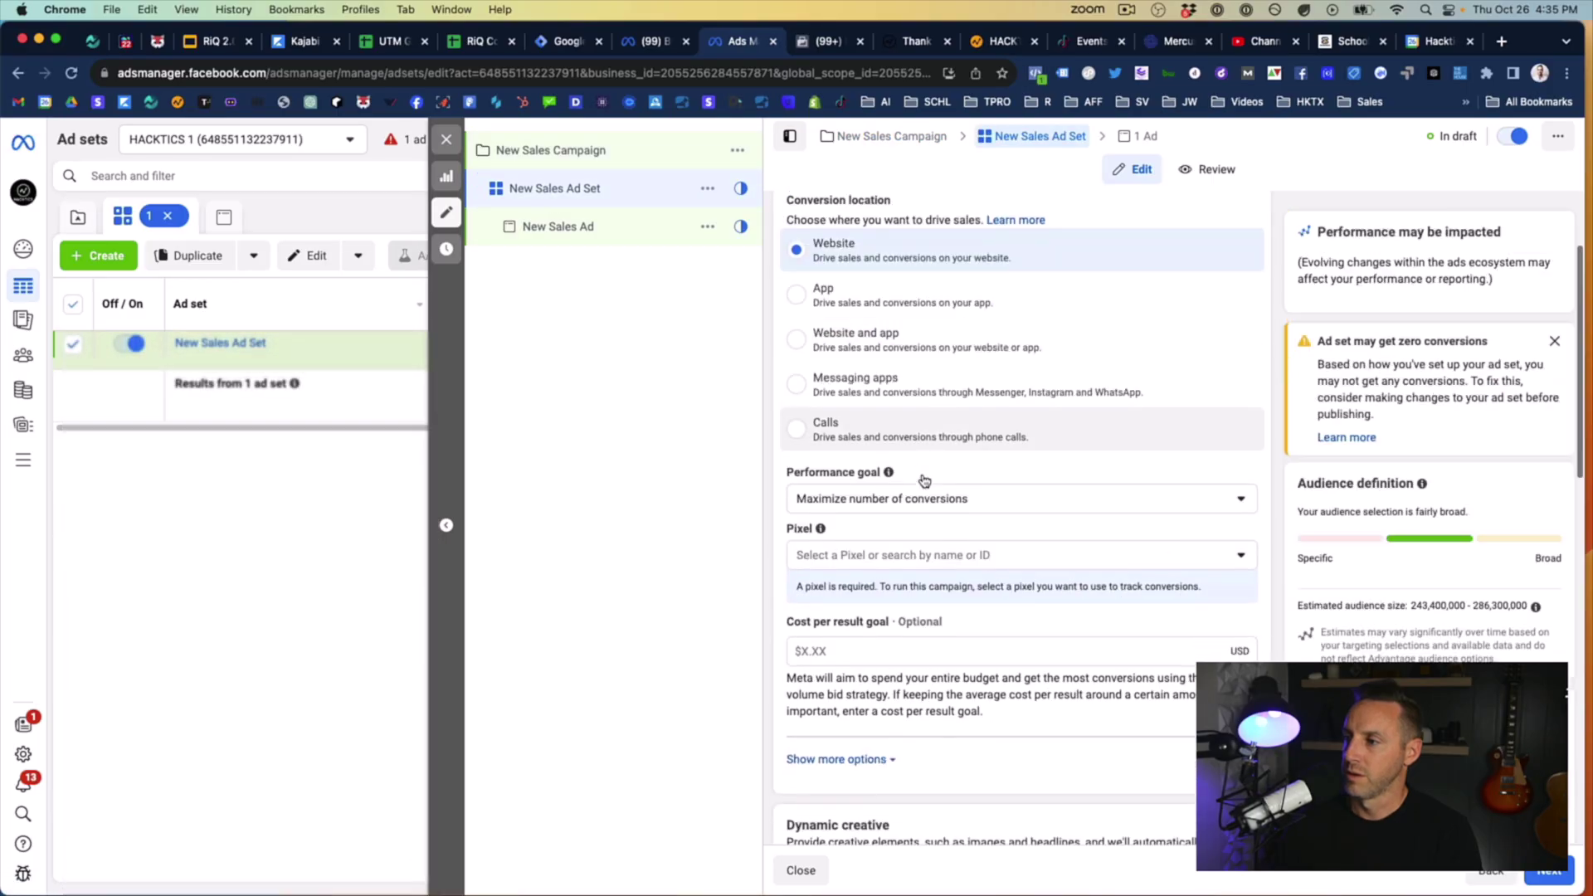
scroll(894, 549, "down", 2)
left_click(889, 478)
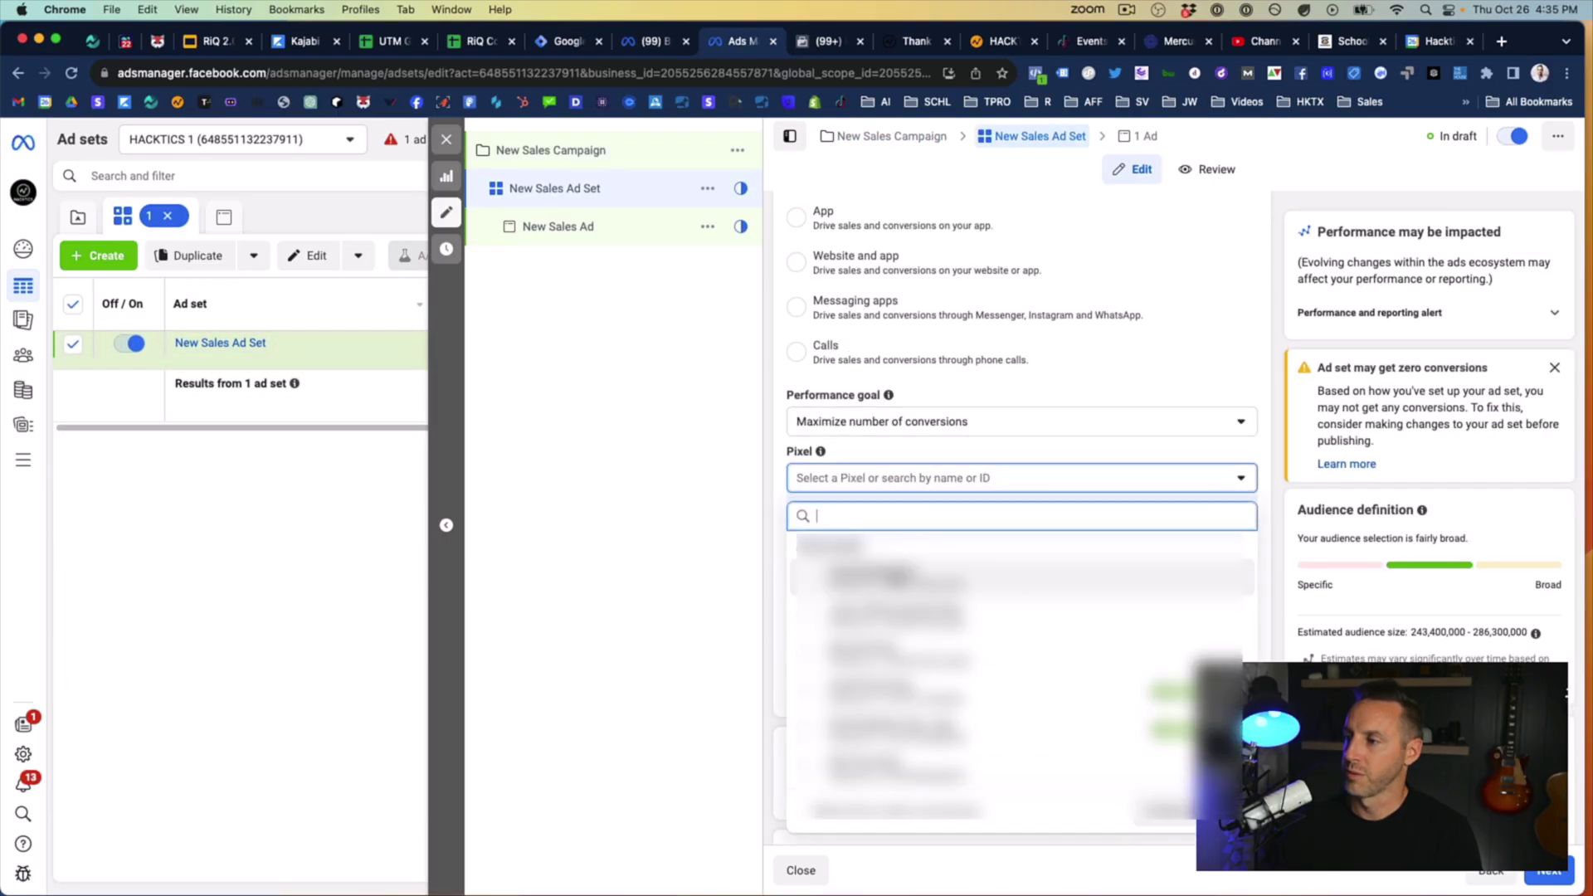
left_click(892, 574)
Step: Look through the conversion events offered for the ad set to check for the Story Selling Optin custom conversion
scroll(905, 531, "down", 3)
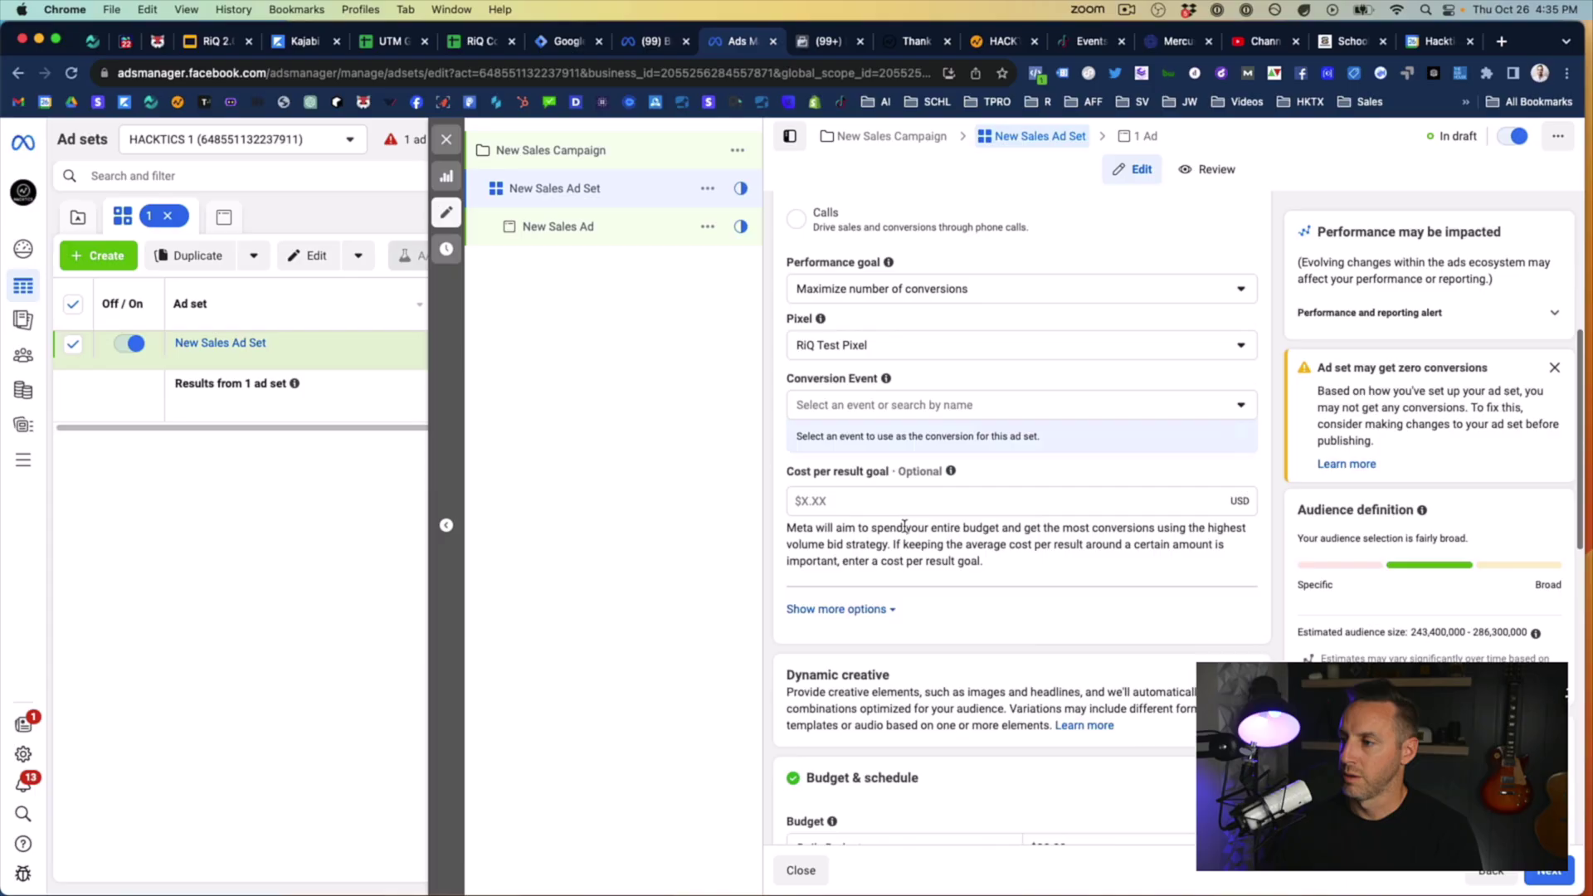
left_click(862, 396)
scroll(876, 551, "down", 5)
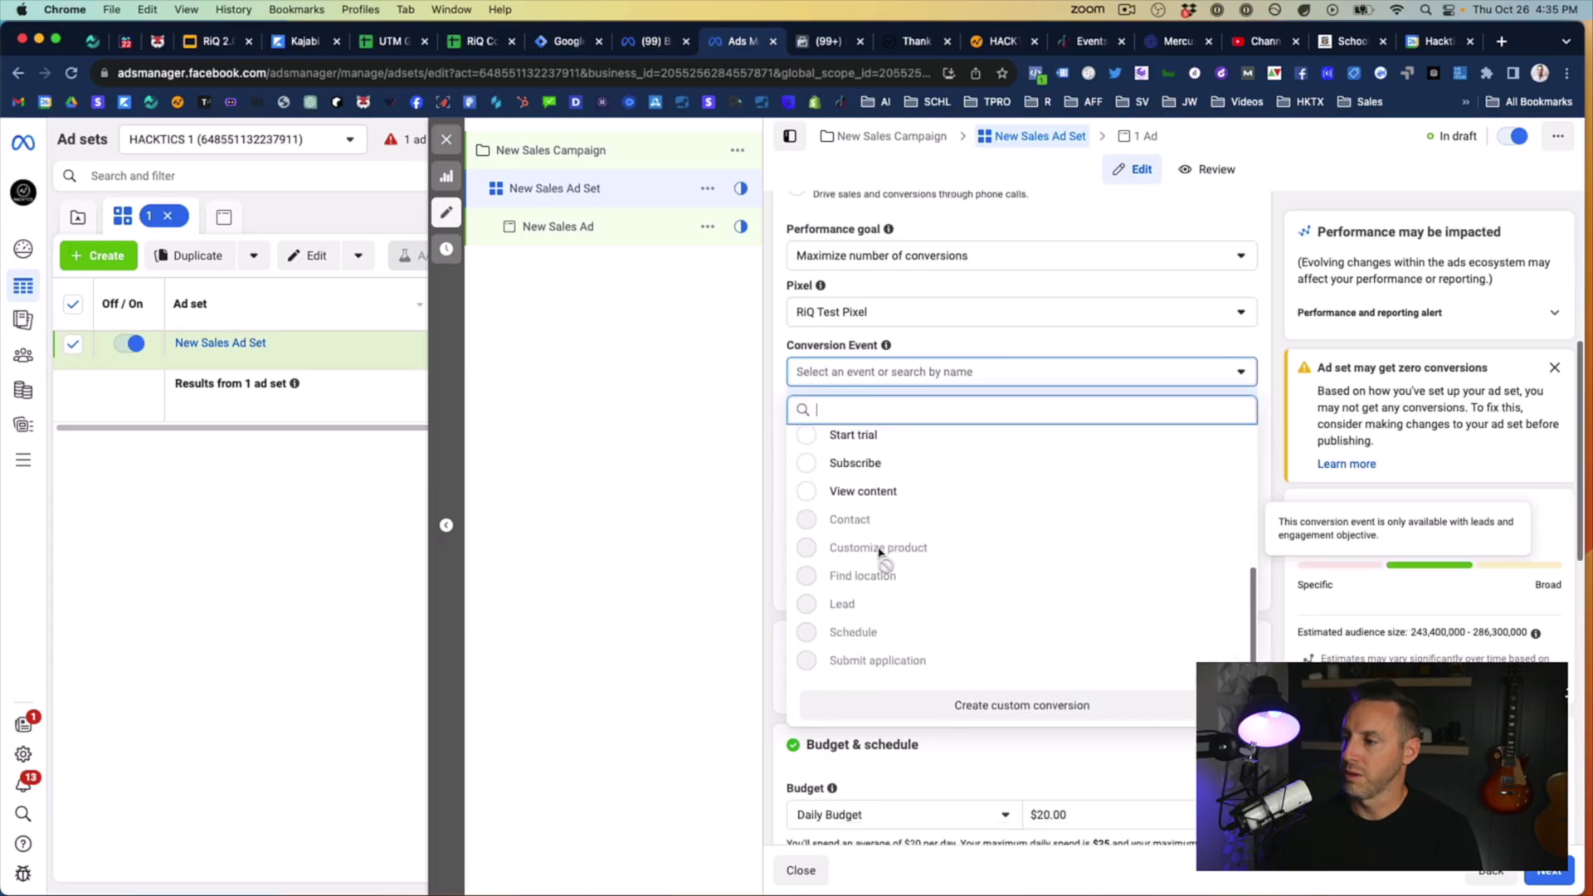
scroll(881, 551, "up", 6)
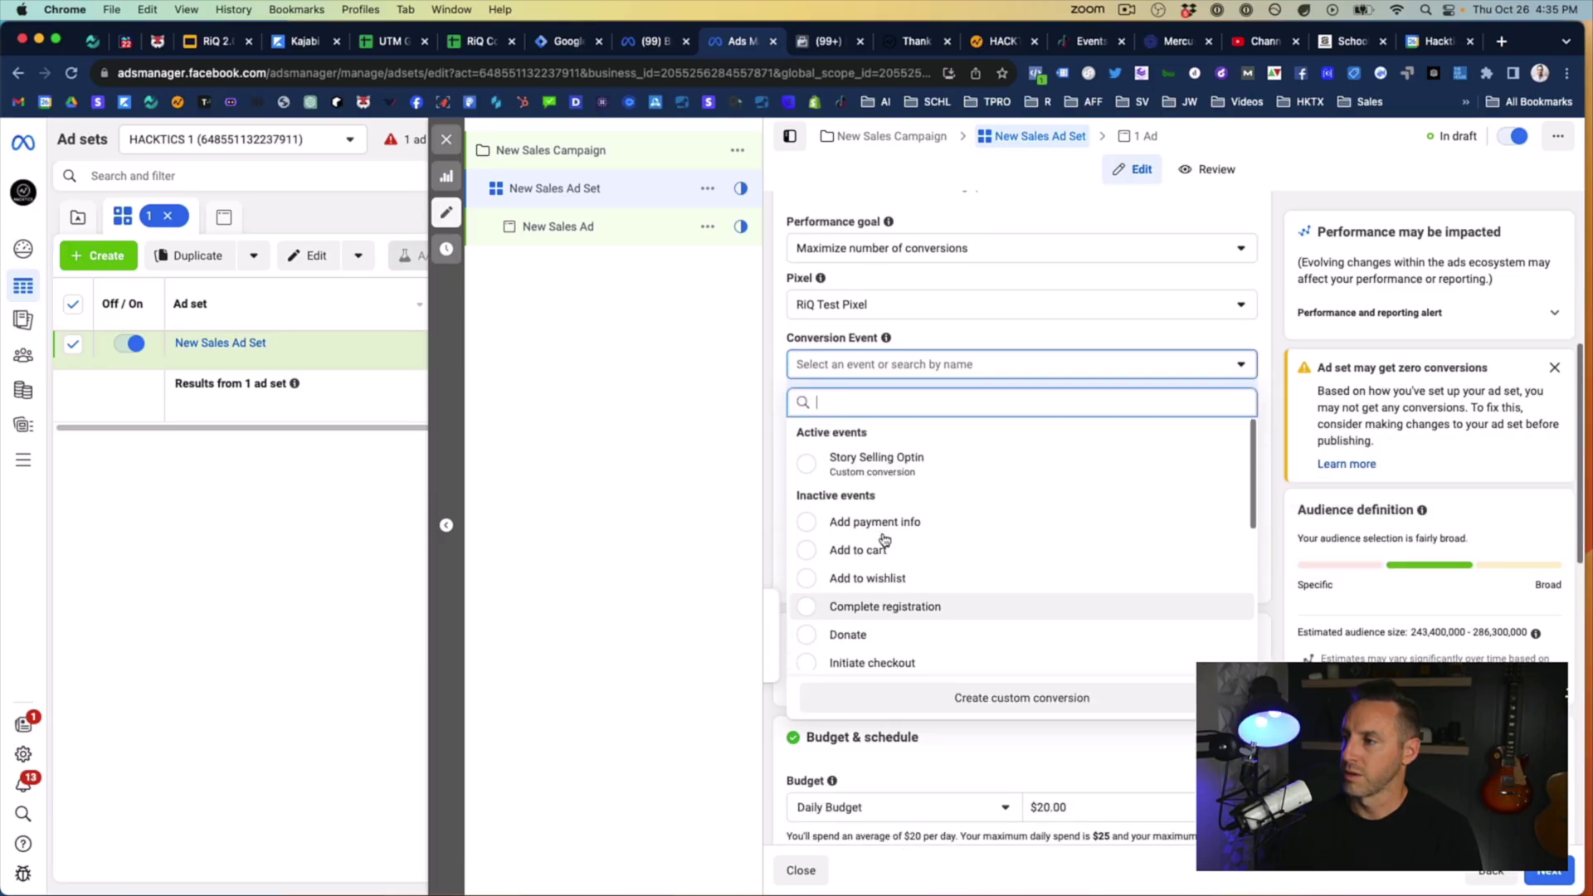
mouse_move(810, 466)
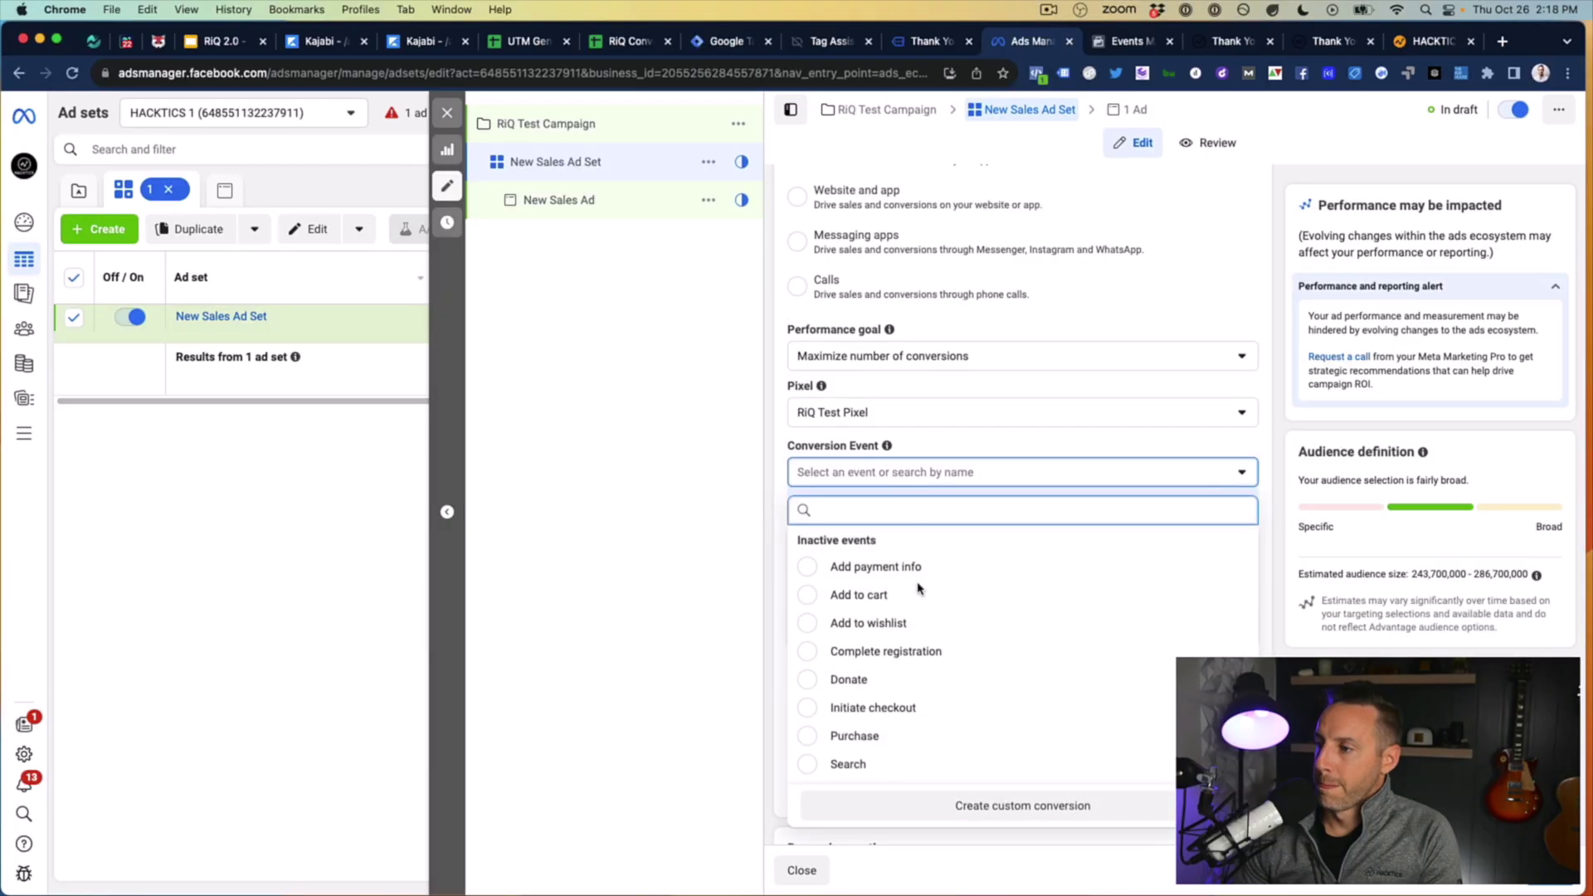
Step: Choose Purchase as the conversion event for the RiQ Test Campaign's New Sales Ad Set
scroll(917, 587, "down", 5)
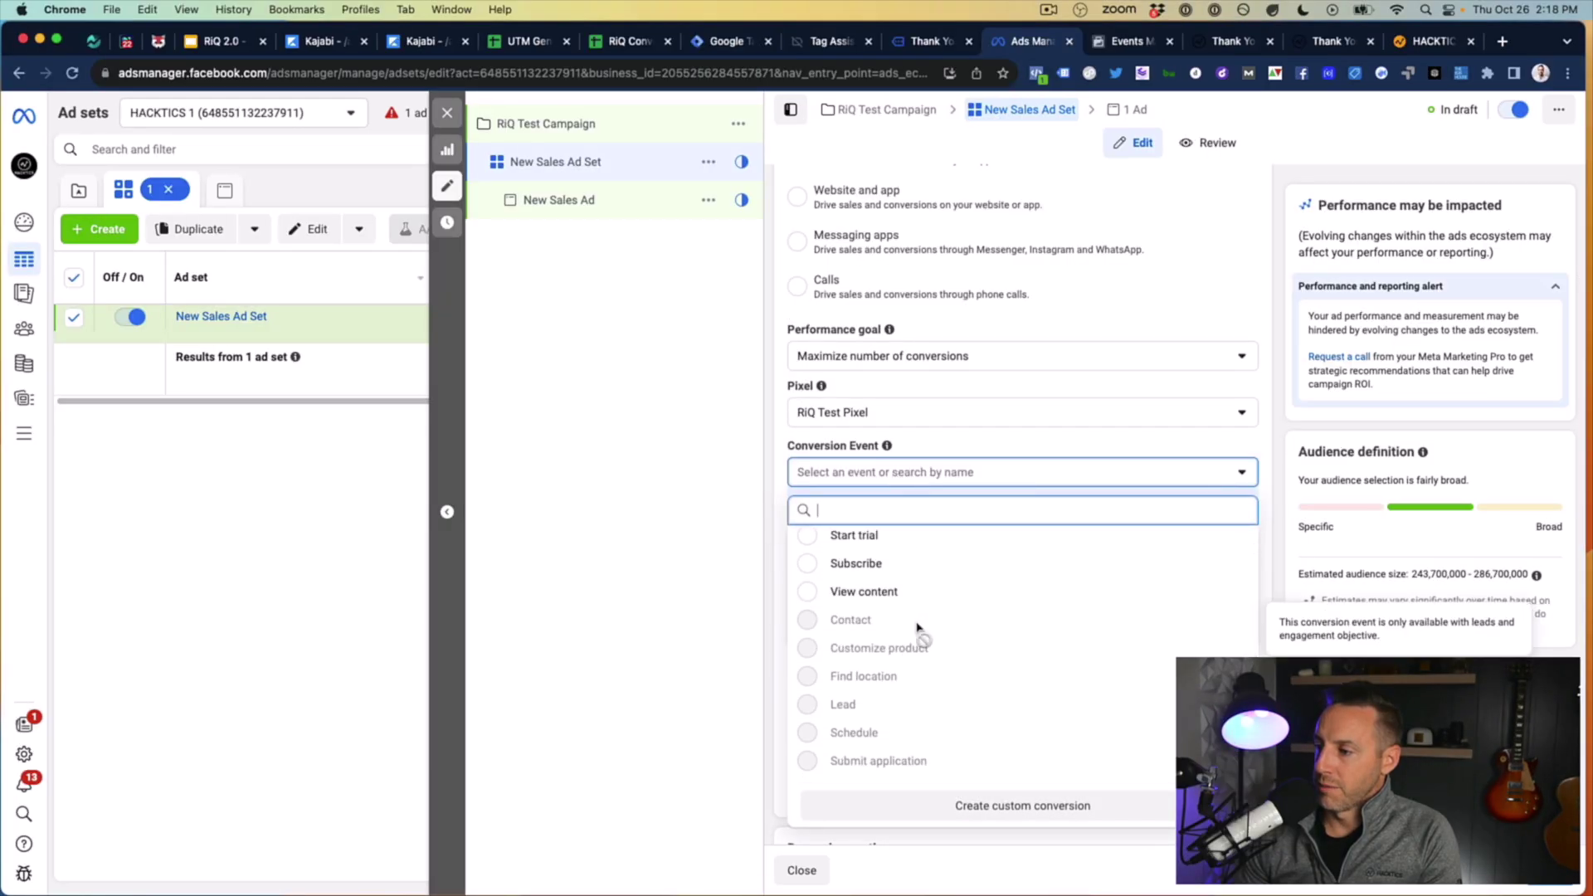
scroll(921, 706, "up", 5)
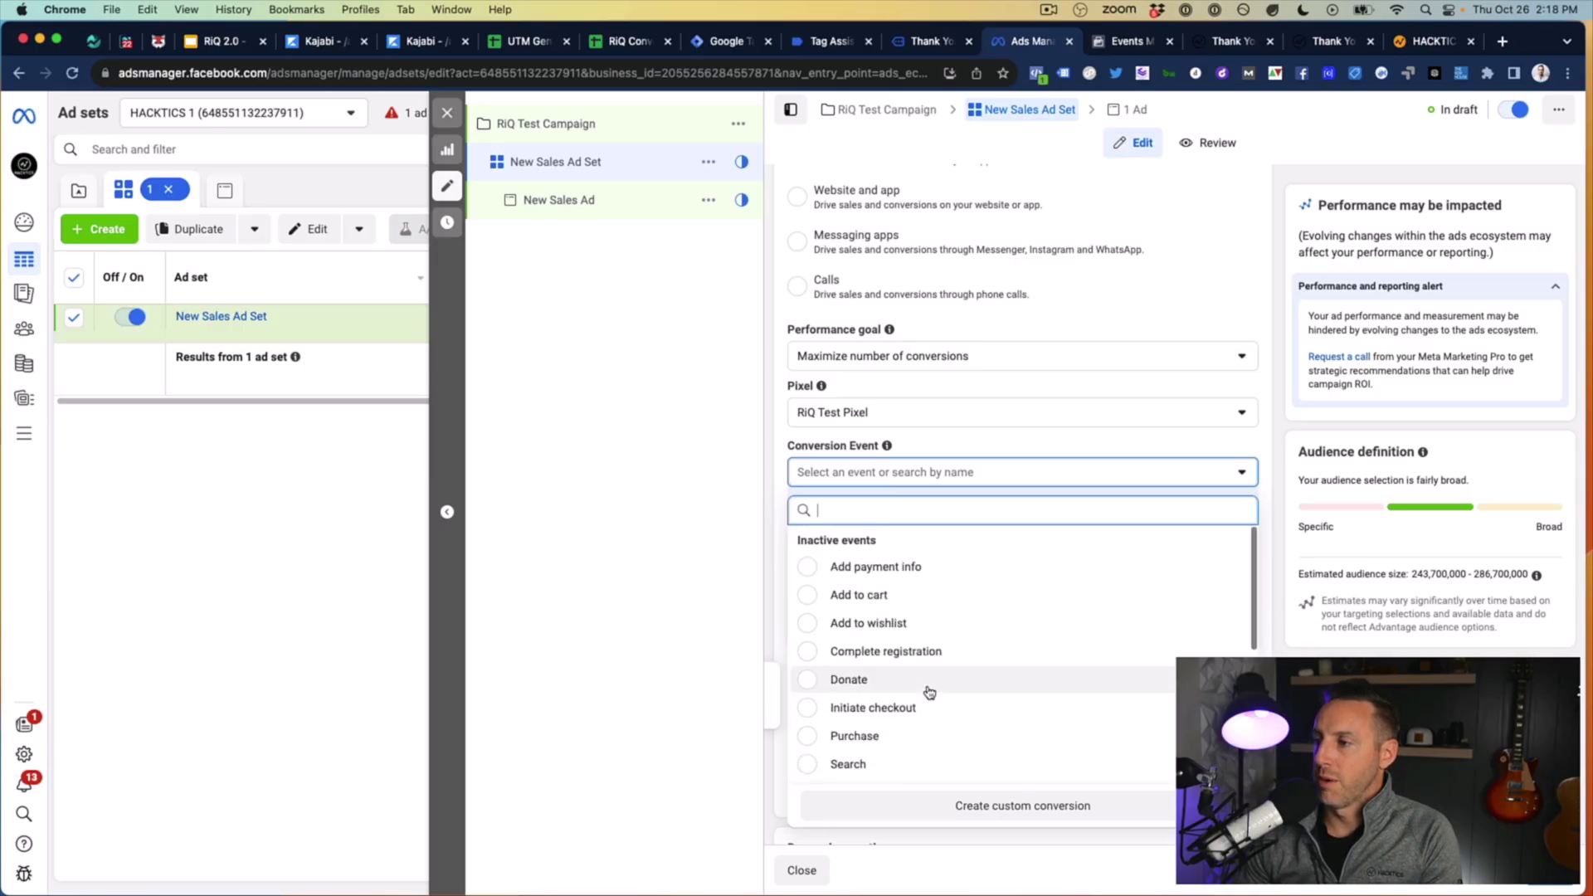
scroll(919, 633, "down", 1)
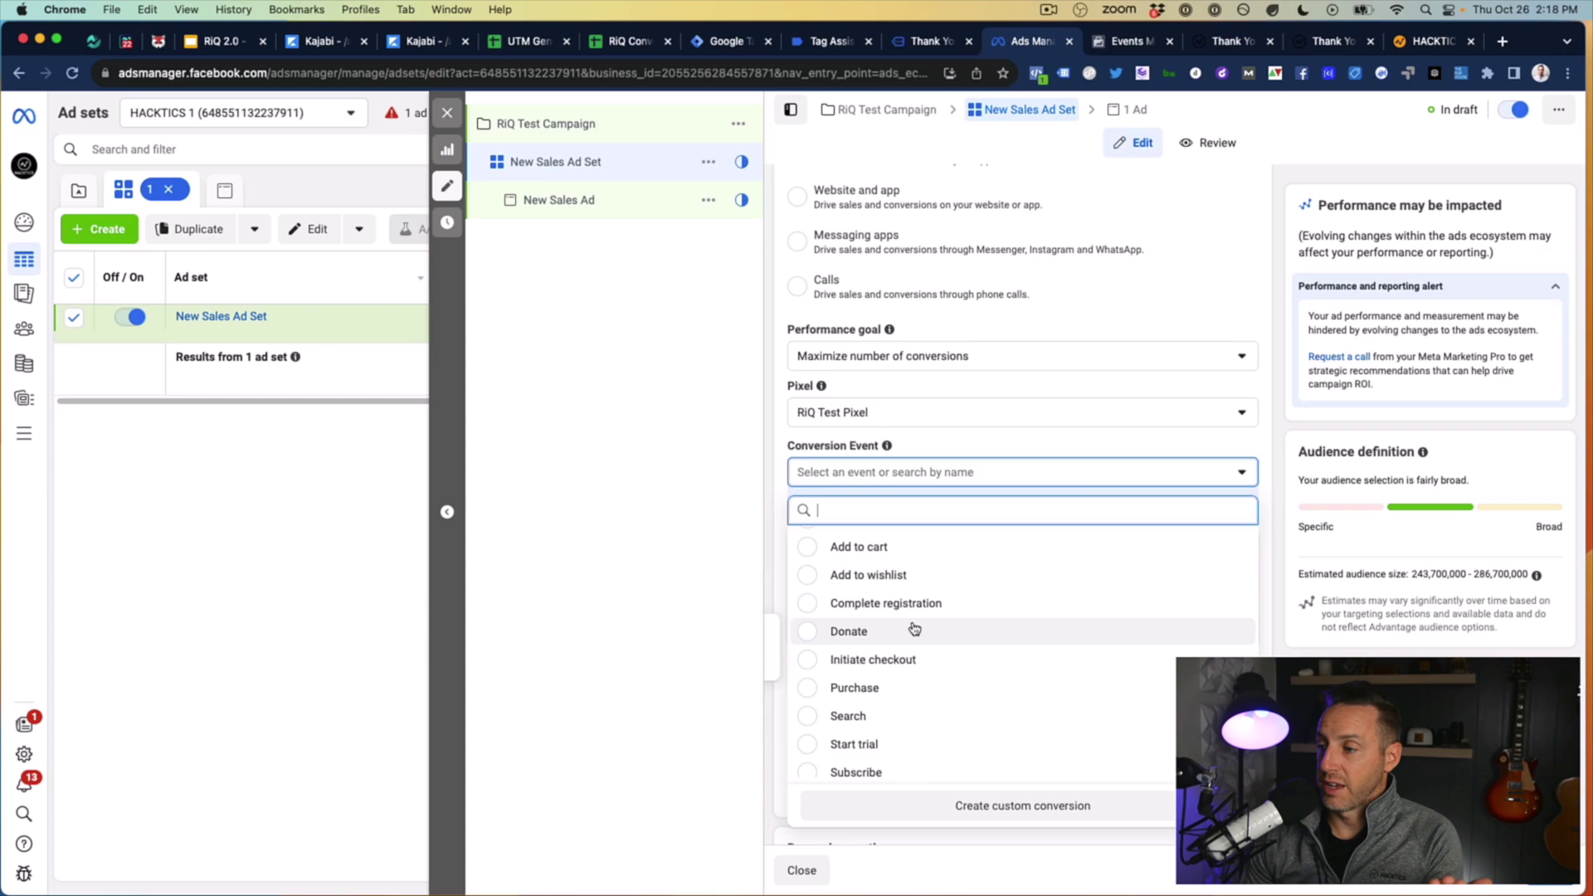
scroll(913, 629, "down", 1)
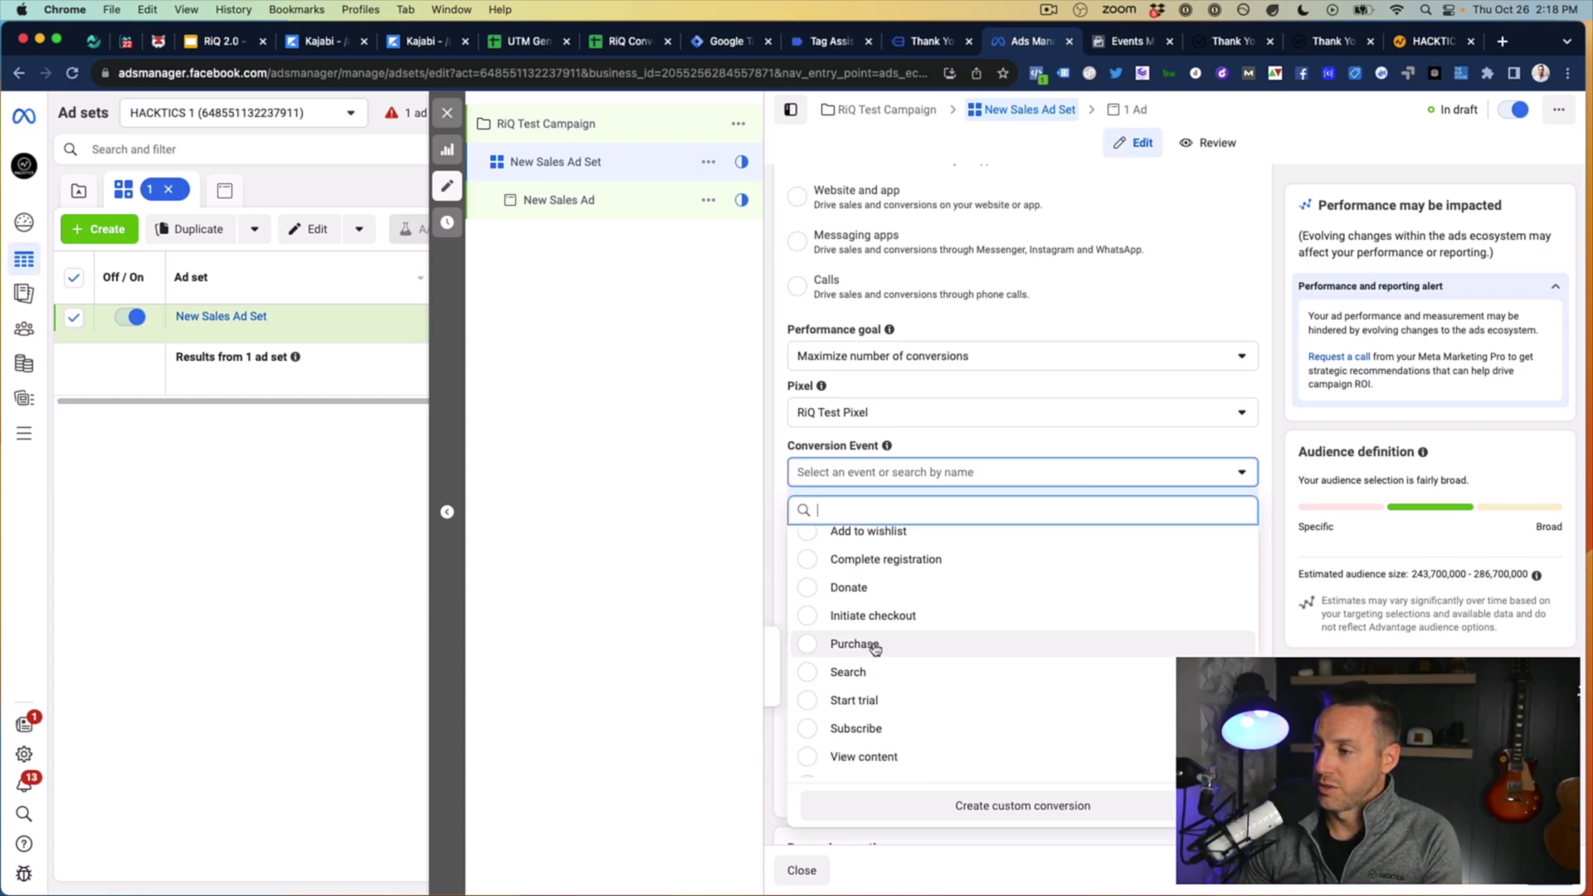
left_click(822, 649)
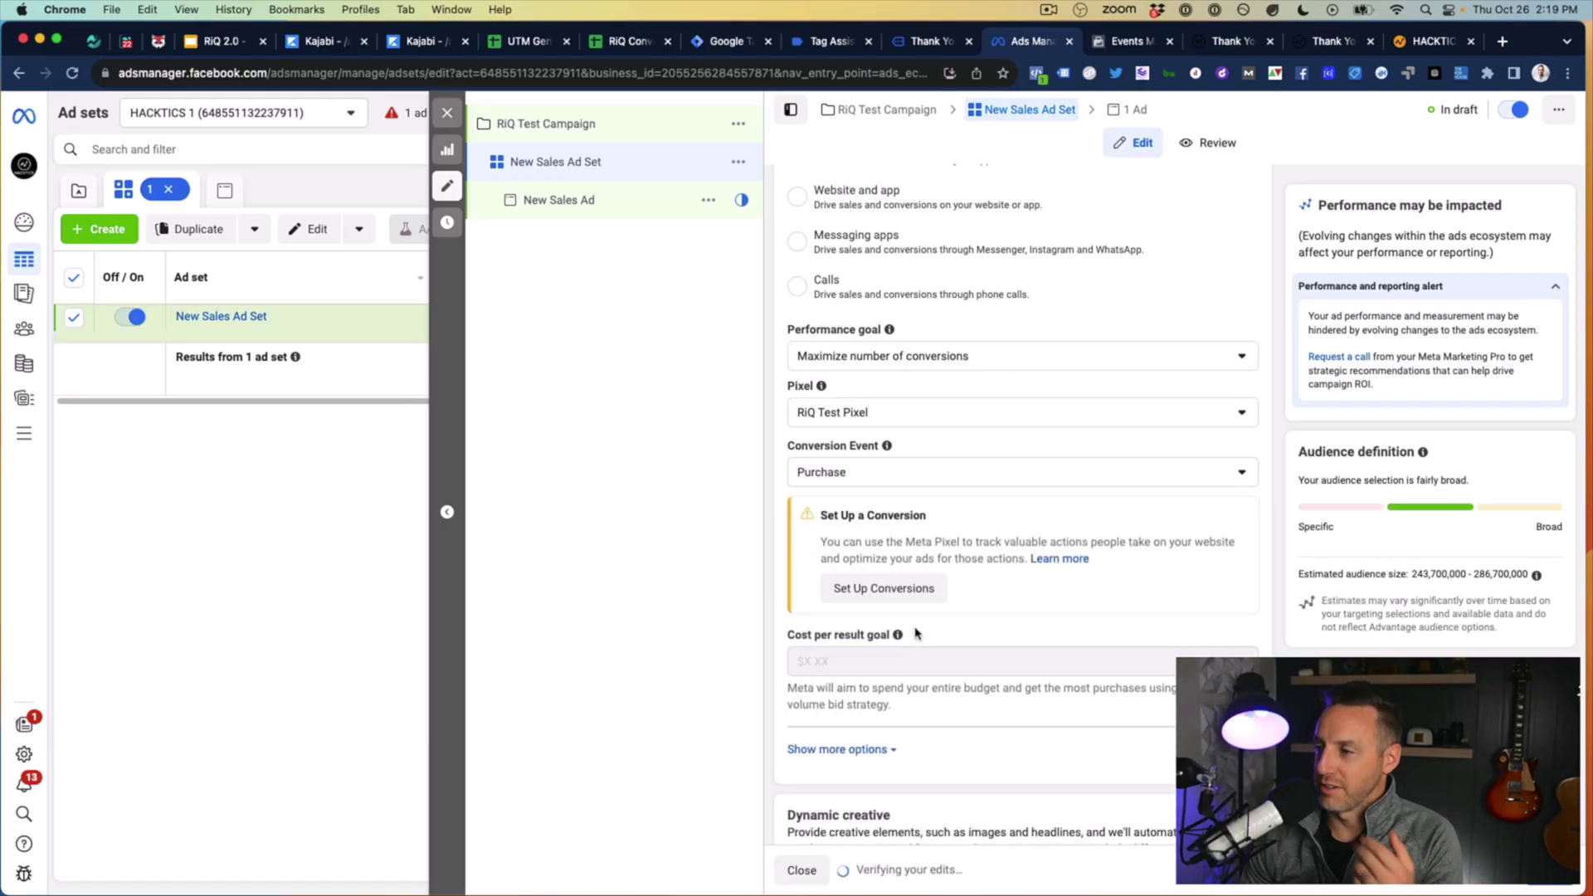
Step: Review the ad set's schedule, audience and placement sections, and reveal the additional budget and schedule options
scroll(916, 634, "down", 5)
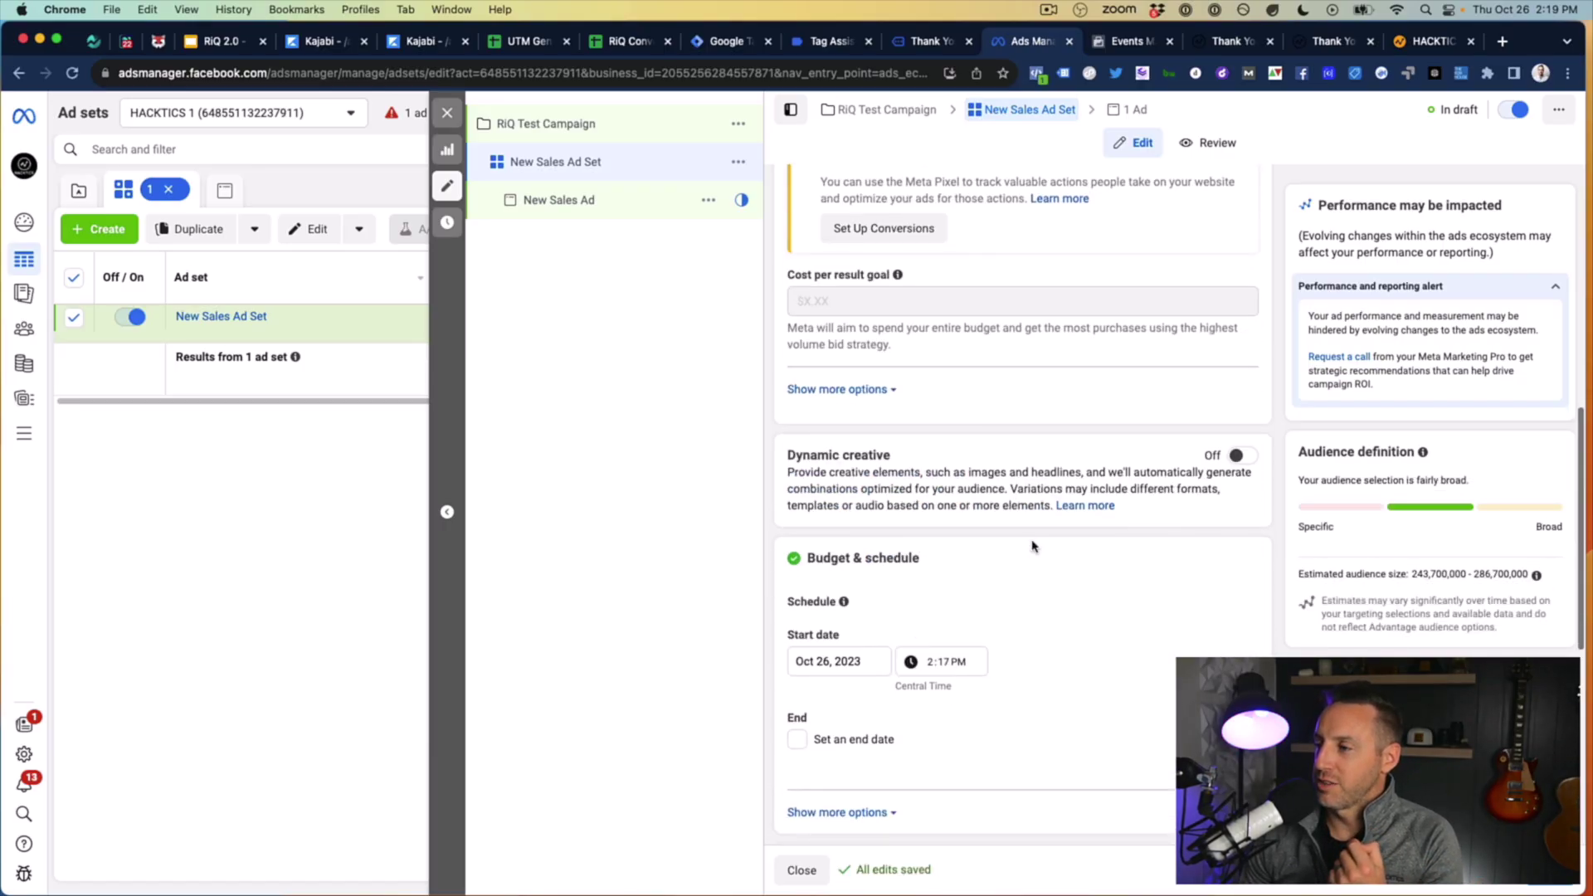
scroll(1041, 585, "down", 5)
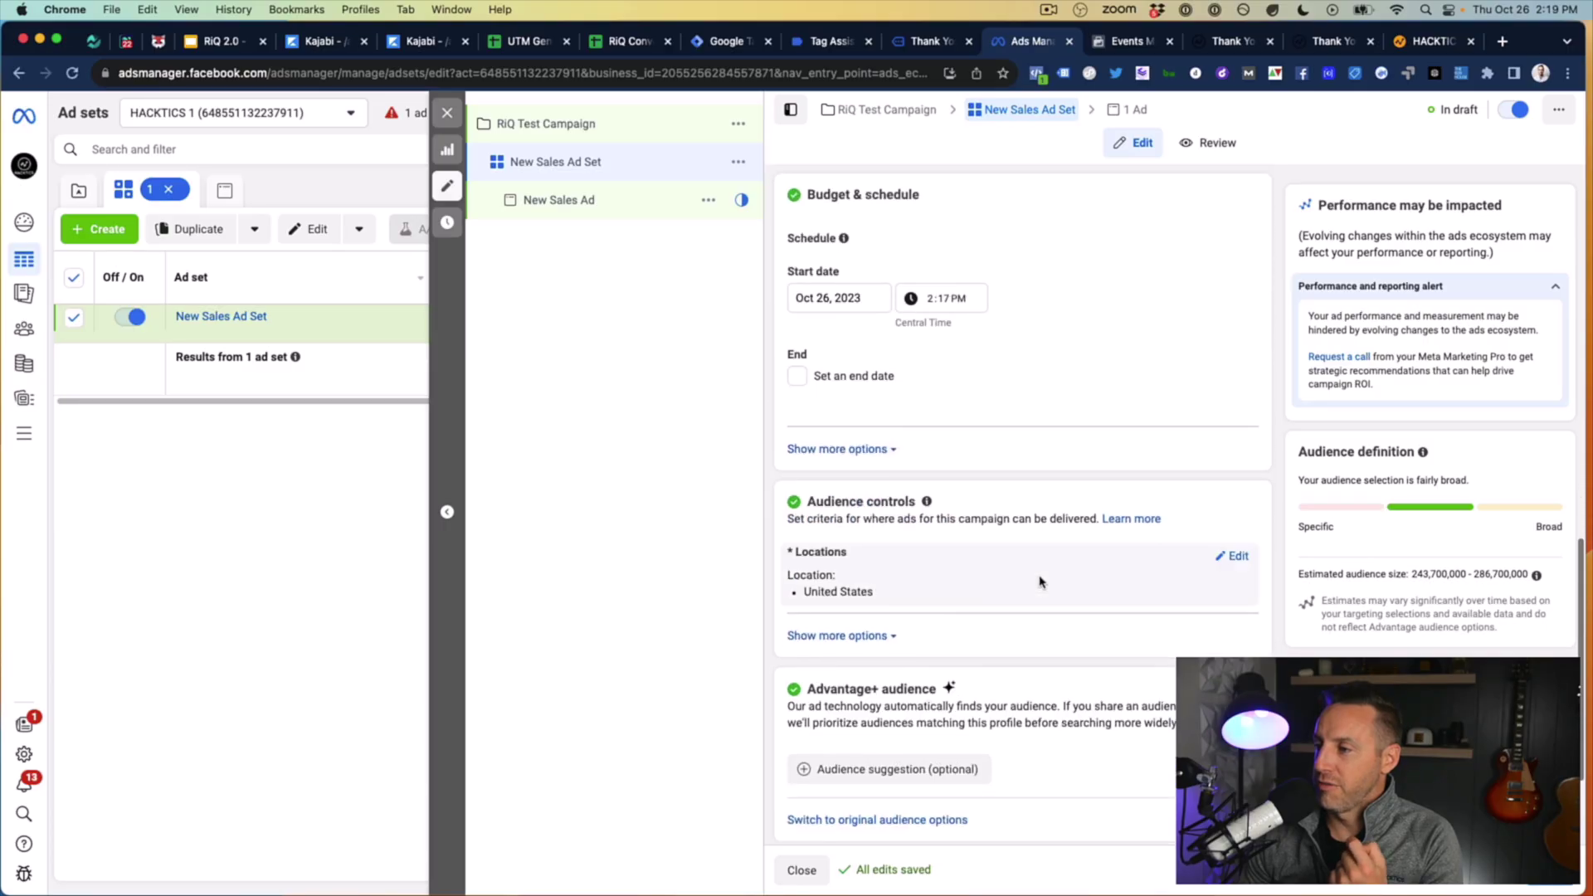
scroll(1041, 582, "down", 2)
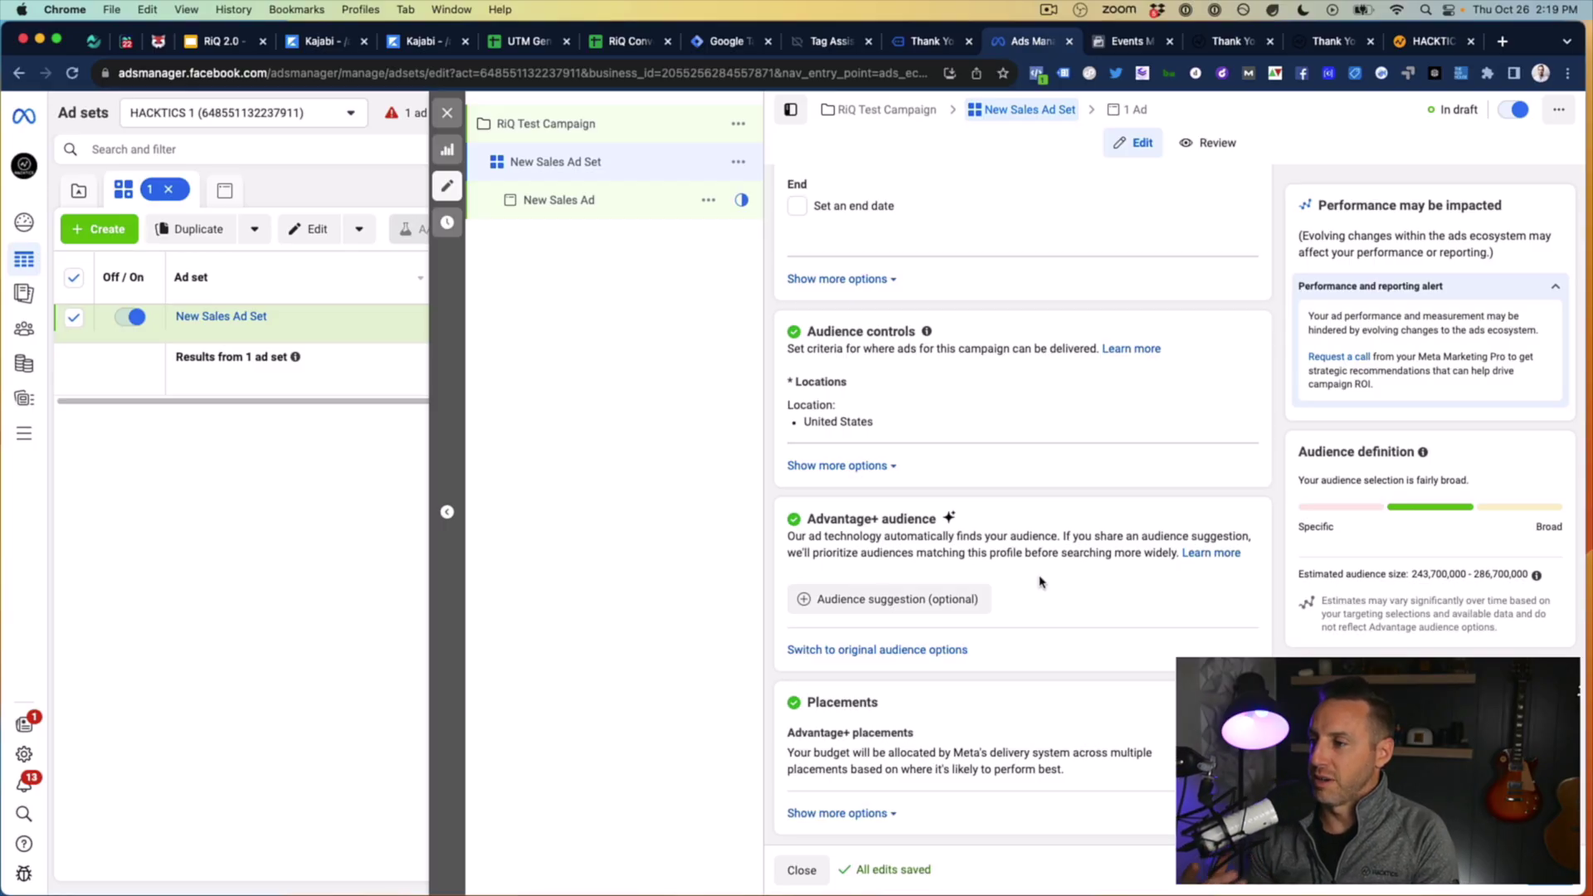
scroll(922, 512, "up", 5)
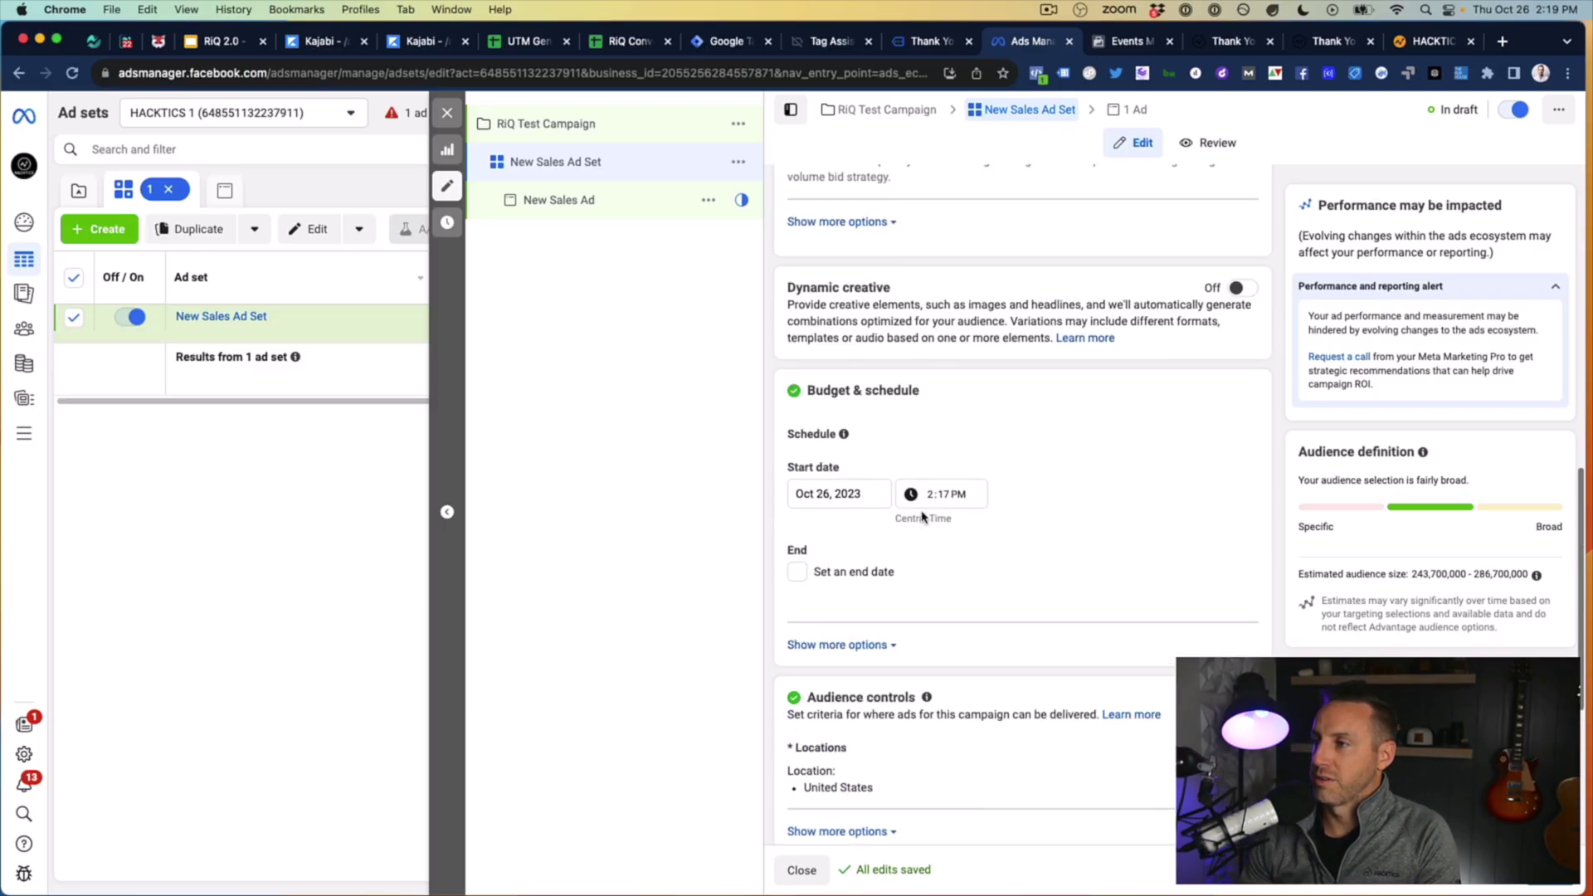
scroll(921, 512, "down", 3)
left_click(884, 451)
mouse_move(907, 466)
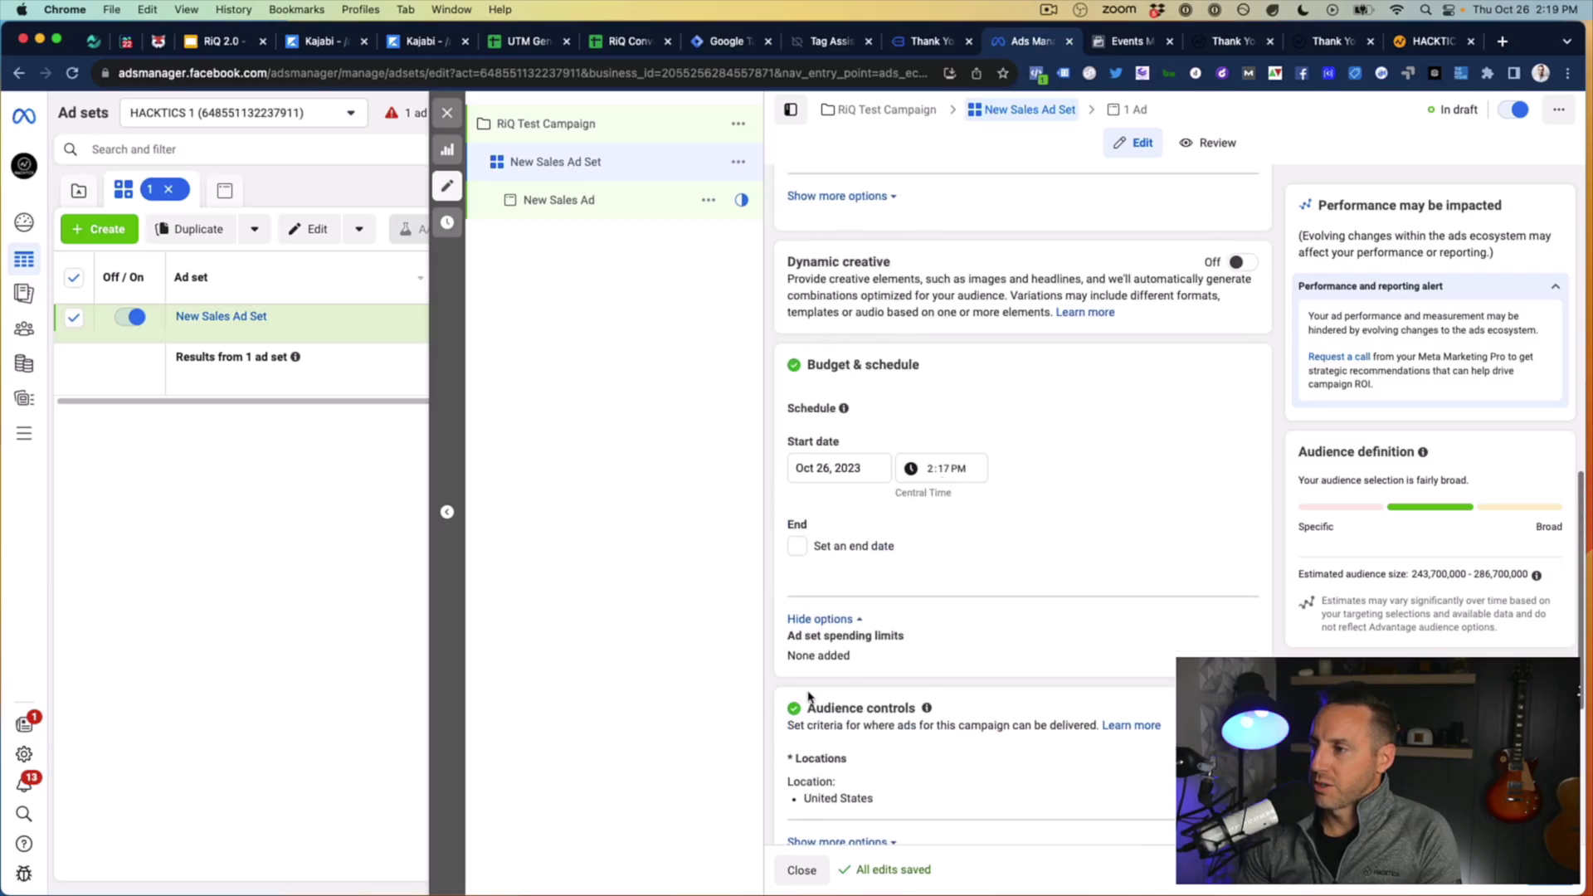
scroll(918, 650, "up", 1)
scroll(914, 650, "down", 1)
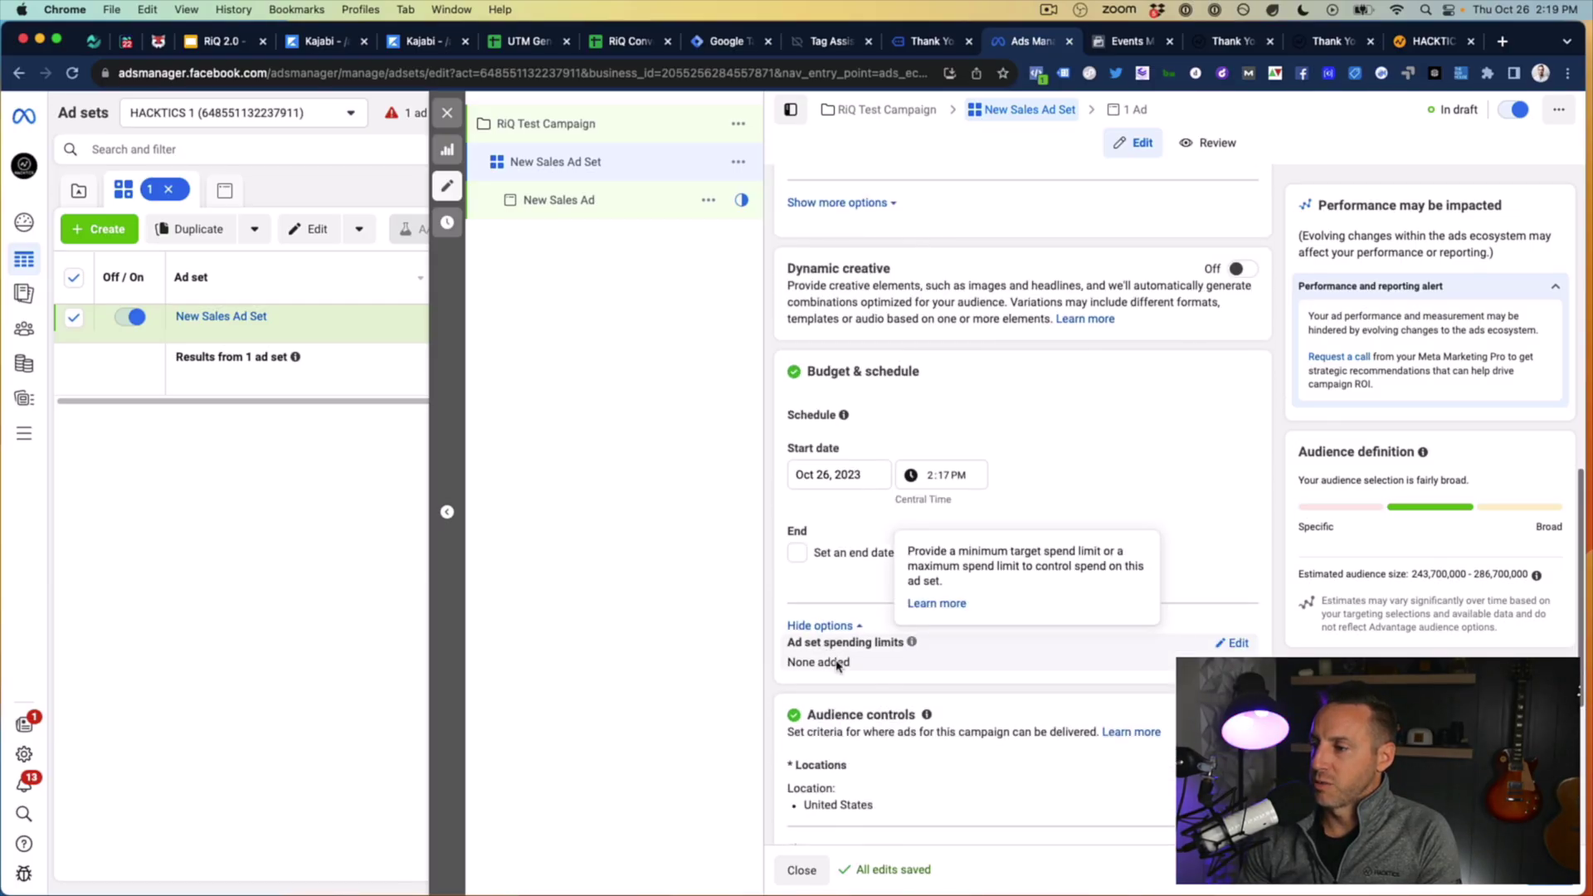
Step: Try turning on the ad set spending limits, and turn them back off
left_click(1233, 644)
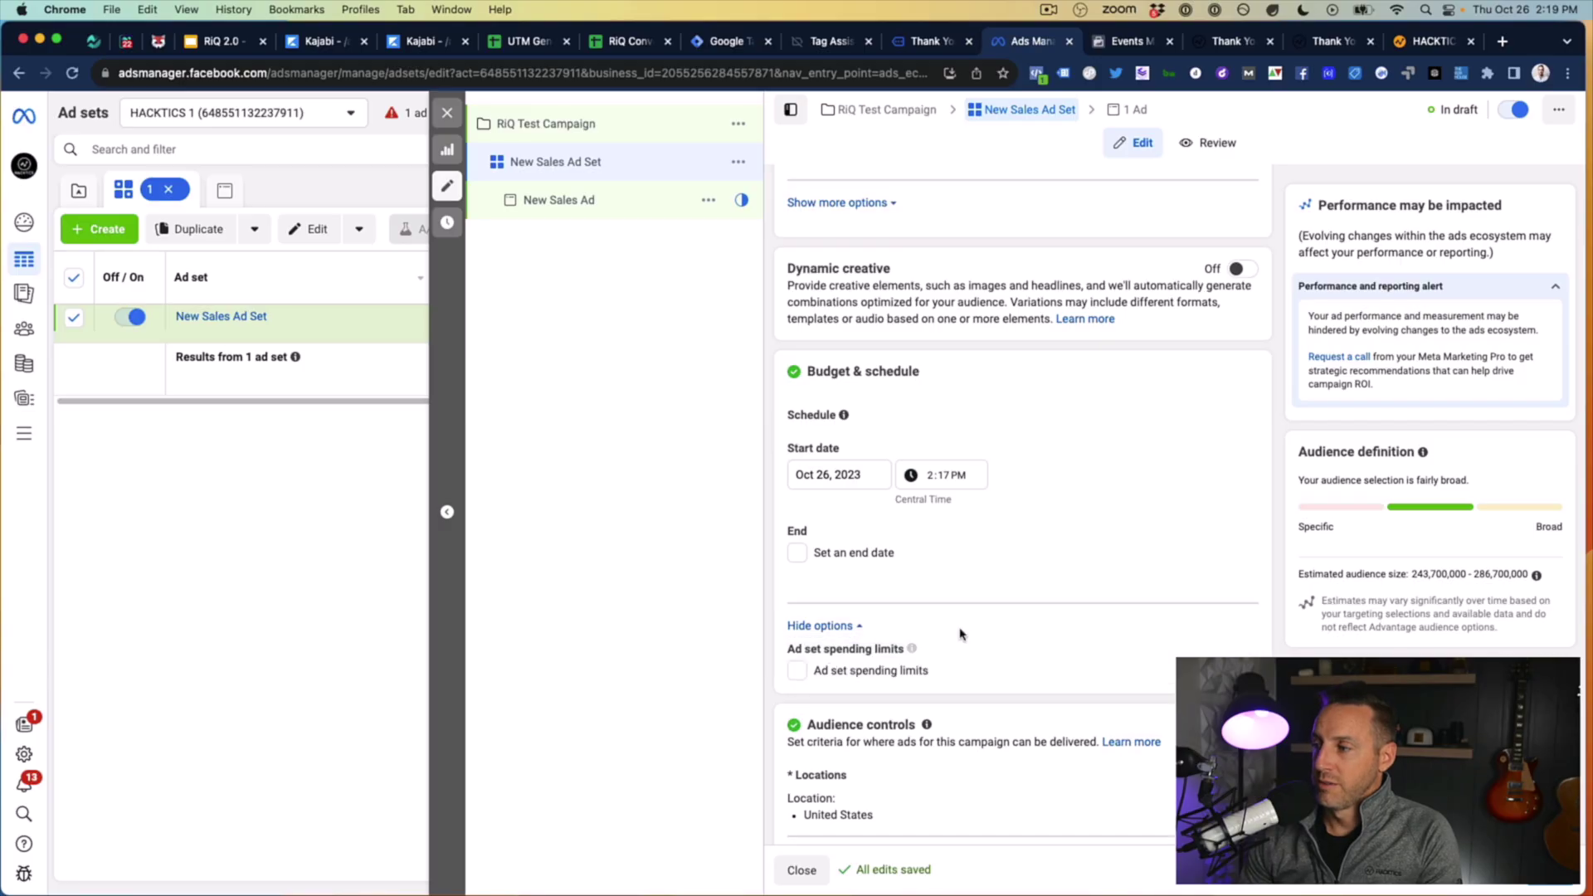
left_click(817, 673)
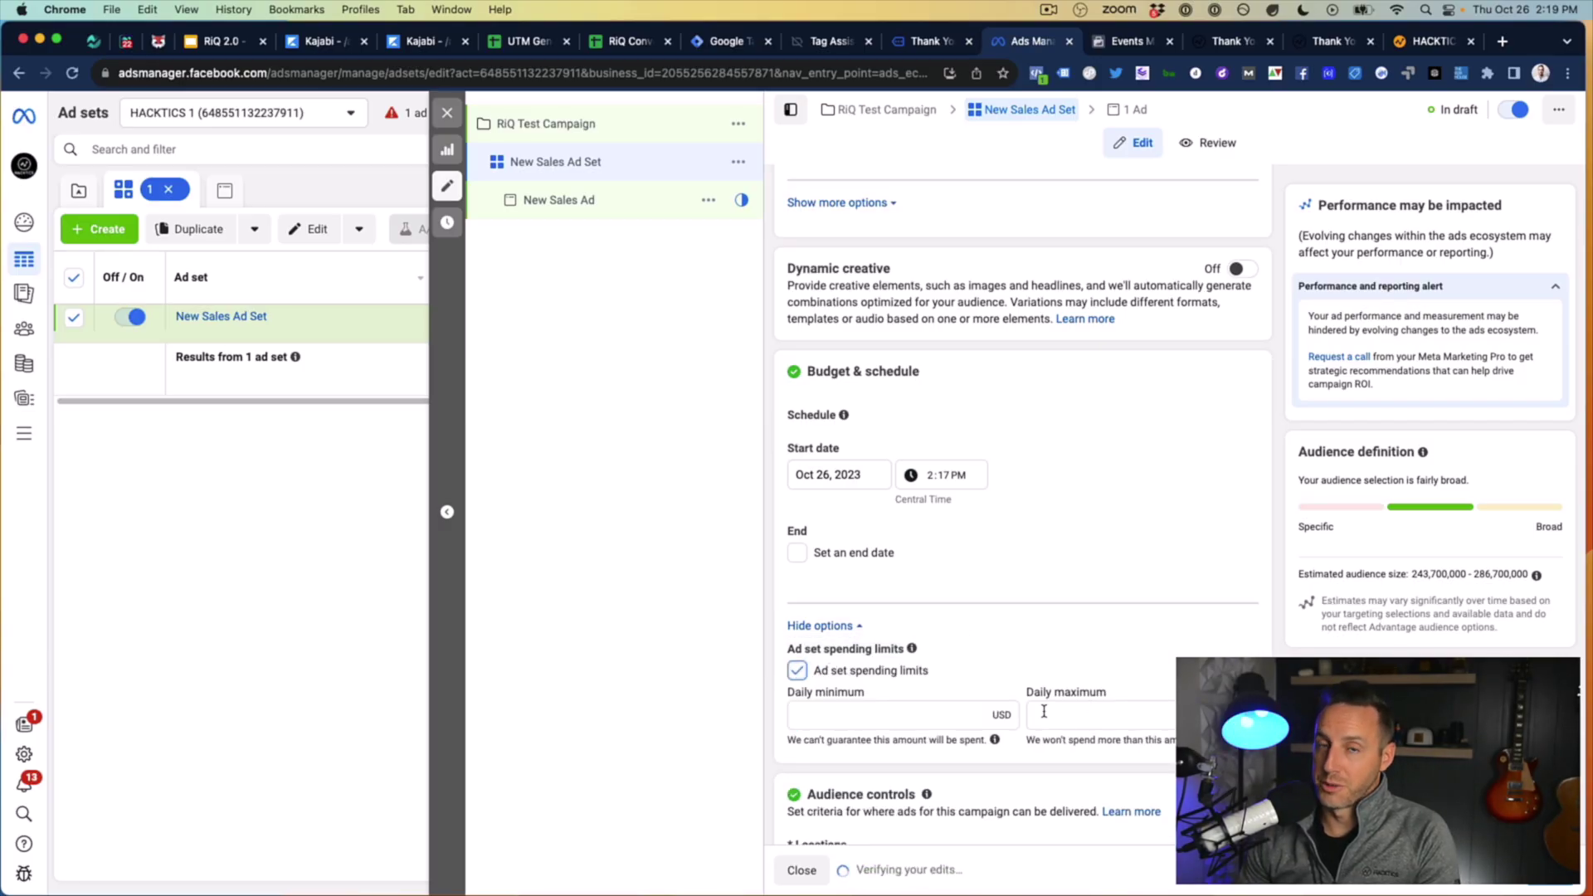
left_click(797, 672)
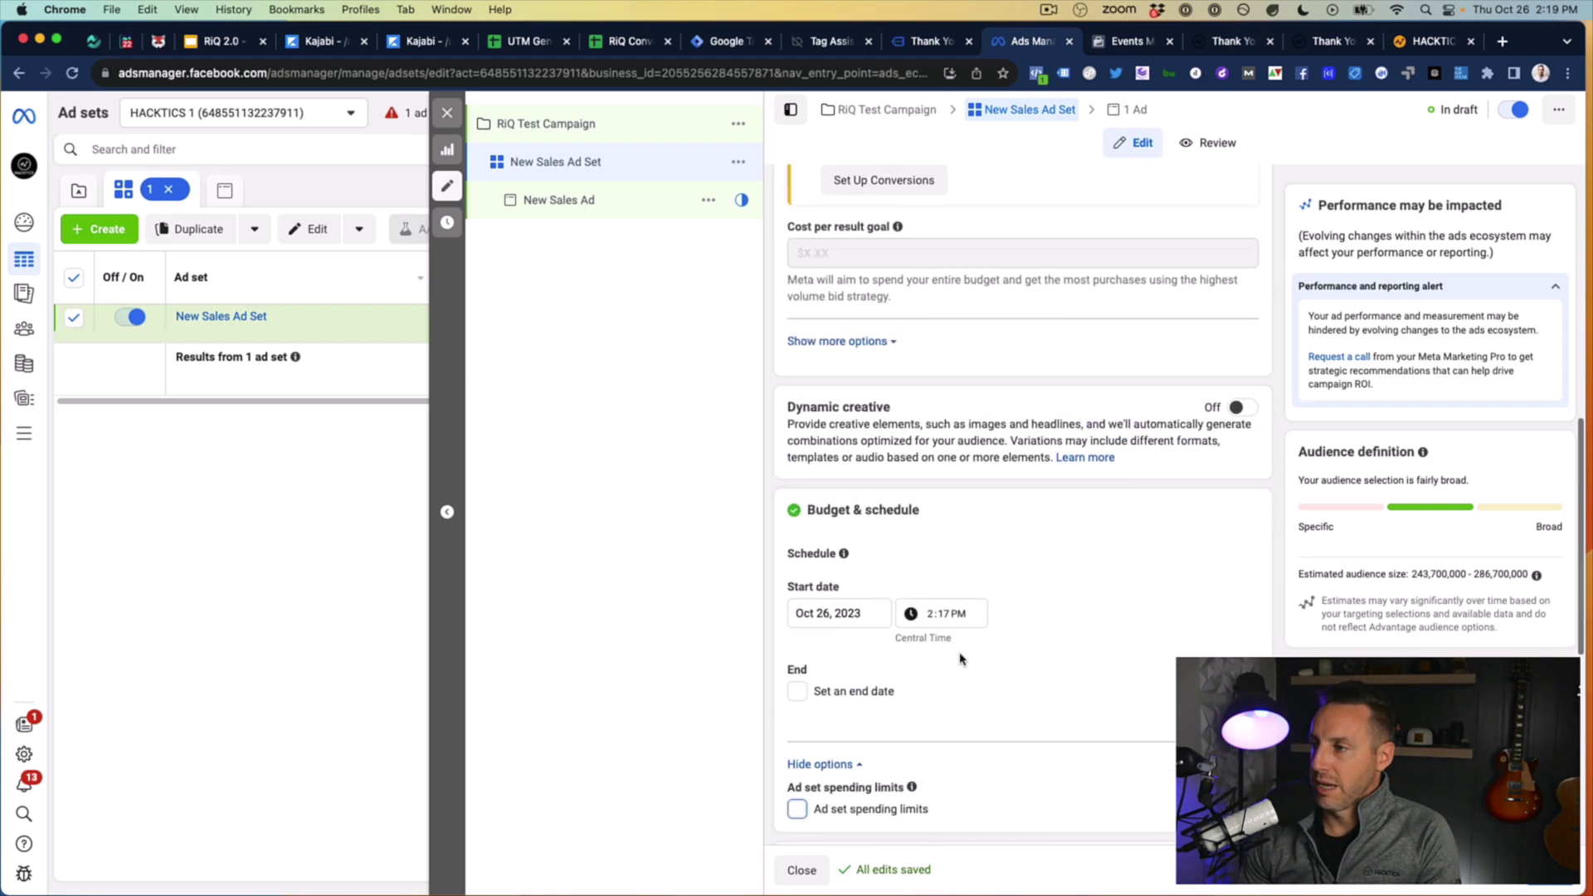
Step: Reveal the additional audience controls and set the minimum age to 24
scroll(963, 655, "down", 3)
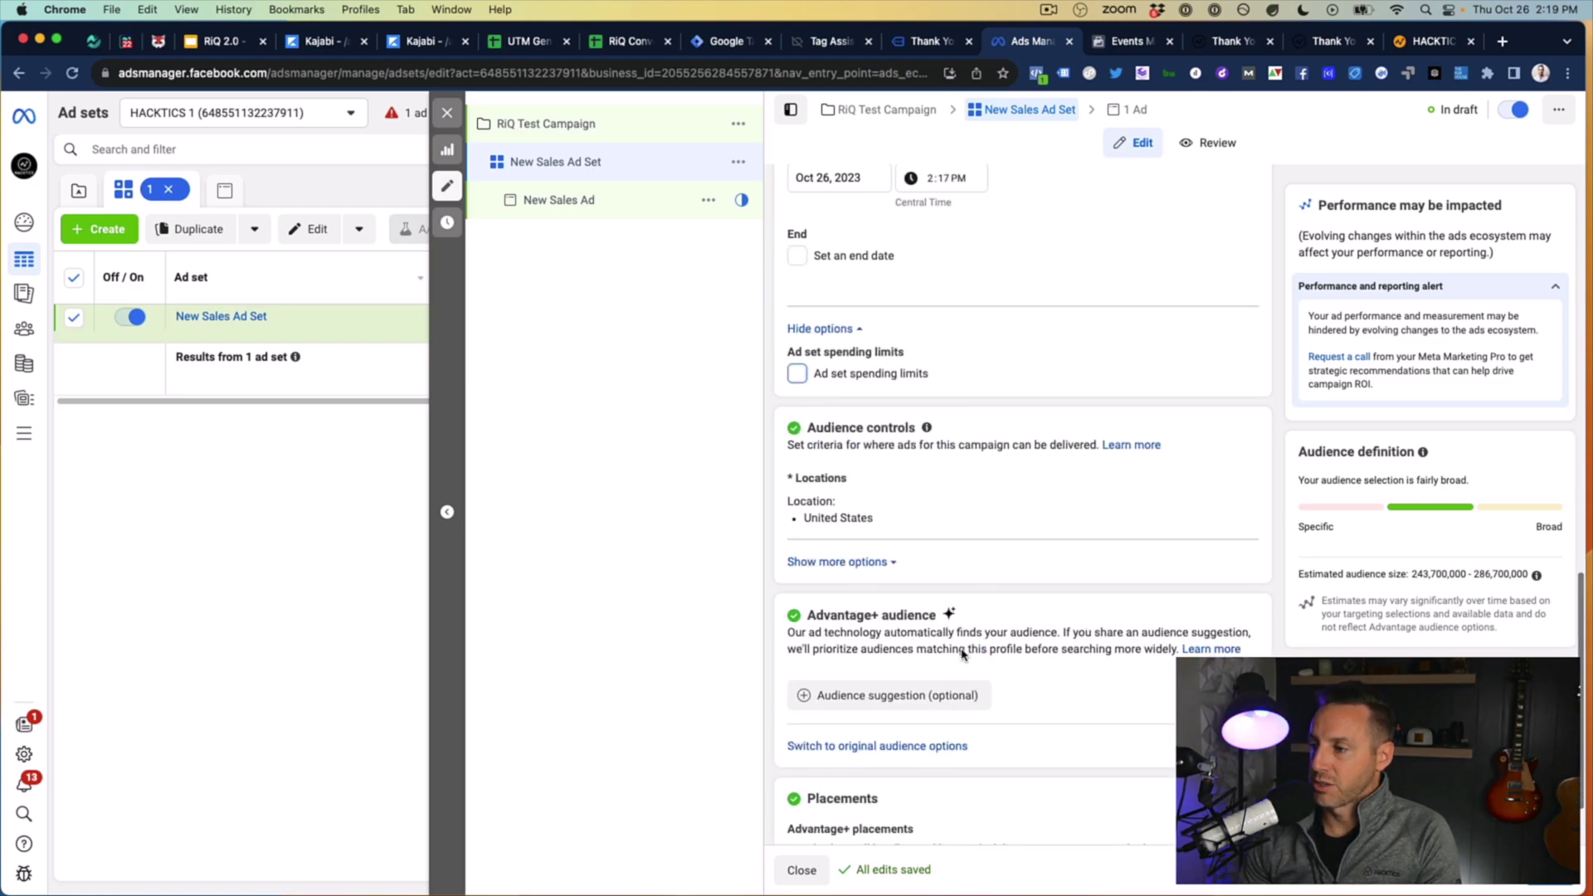
left_click(892, 564)
scroll(879, 539, "down", 2)
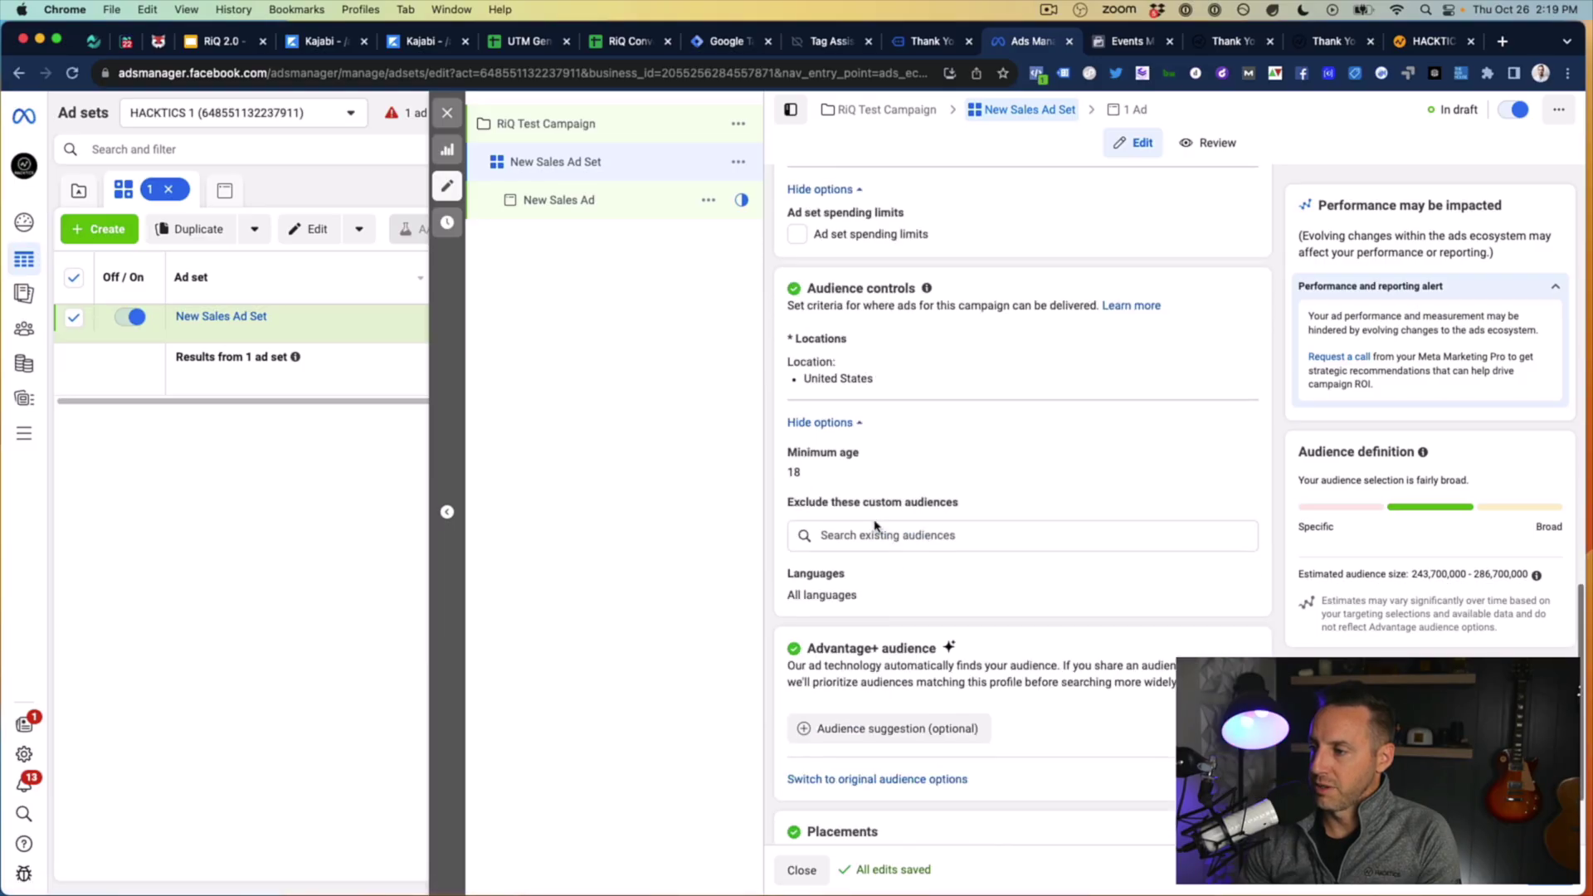
left_click(1232, 453)
left_click(823, 479)
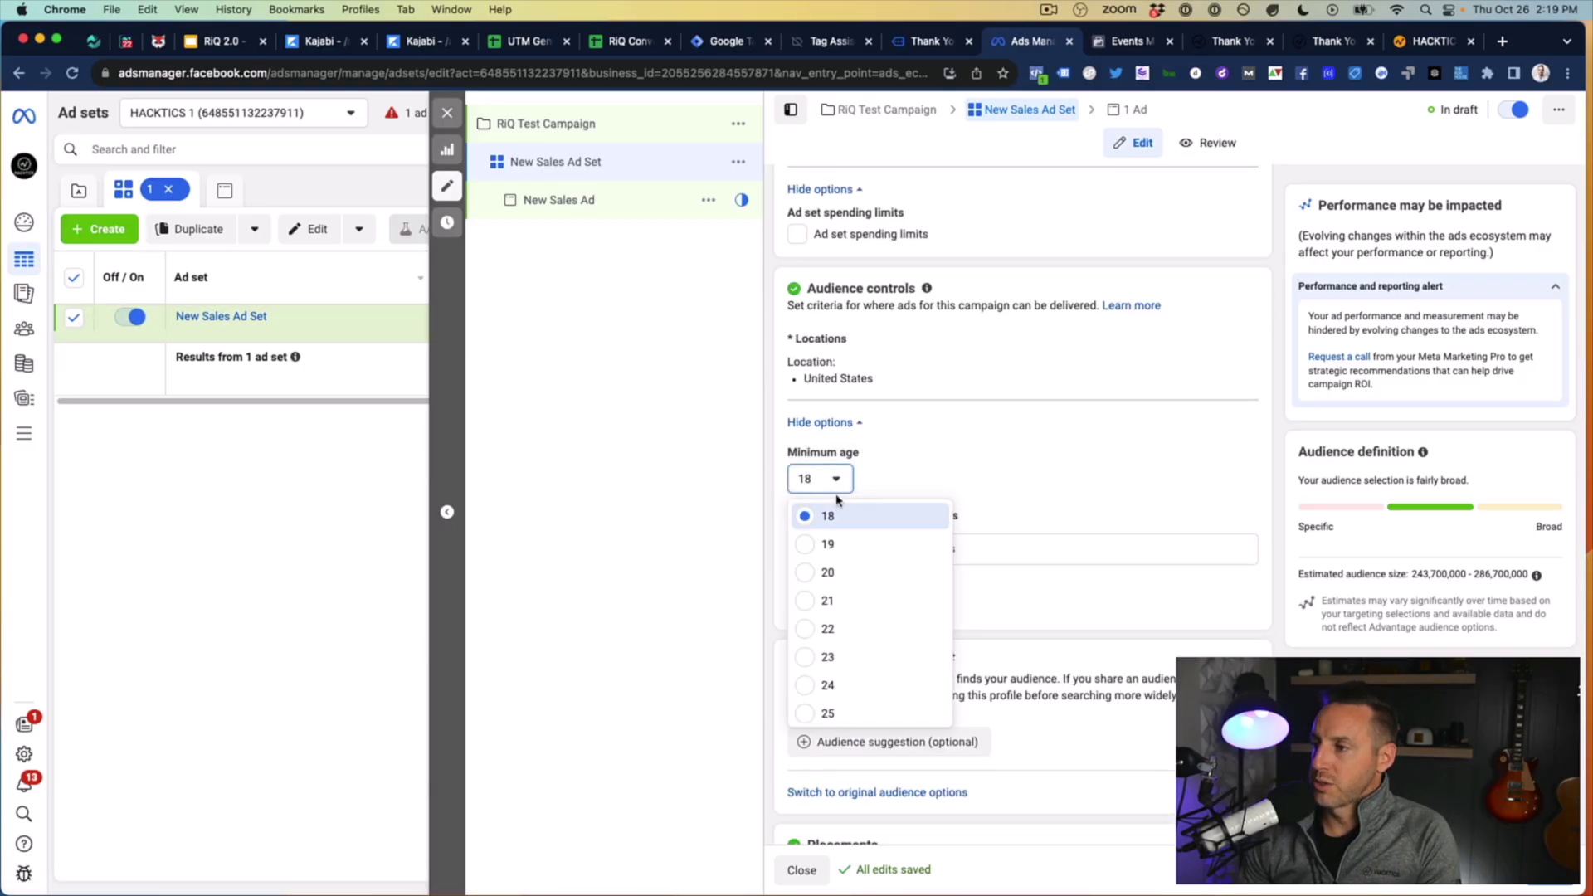
left_click(816, 685)
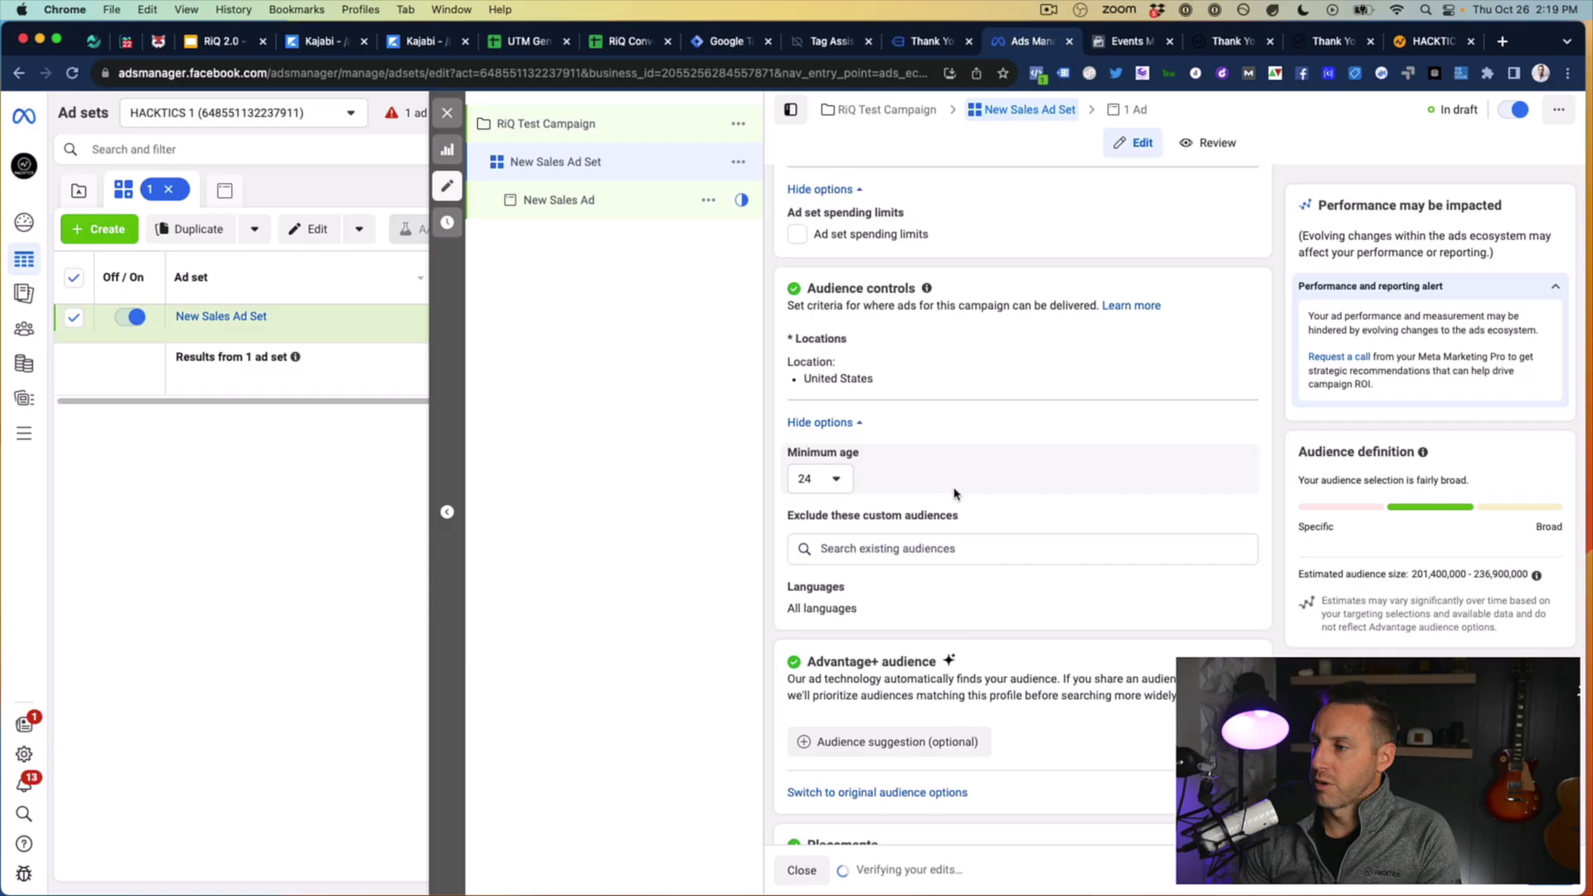
Step: Set the ad set's audience language to English (All)
scroll(952, 496, "up", 2)
scroll(952, 496, "down", 3)
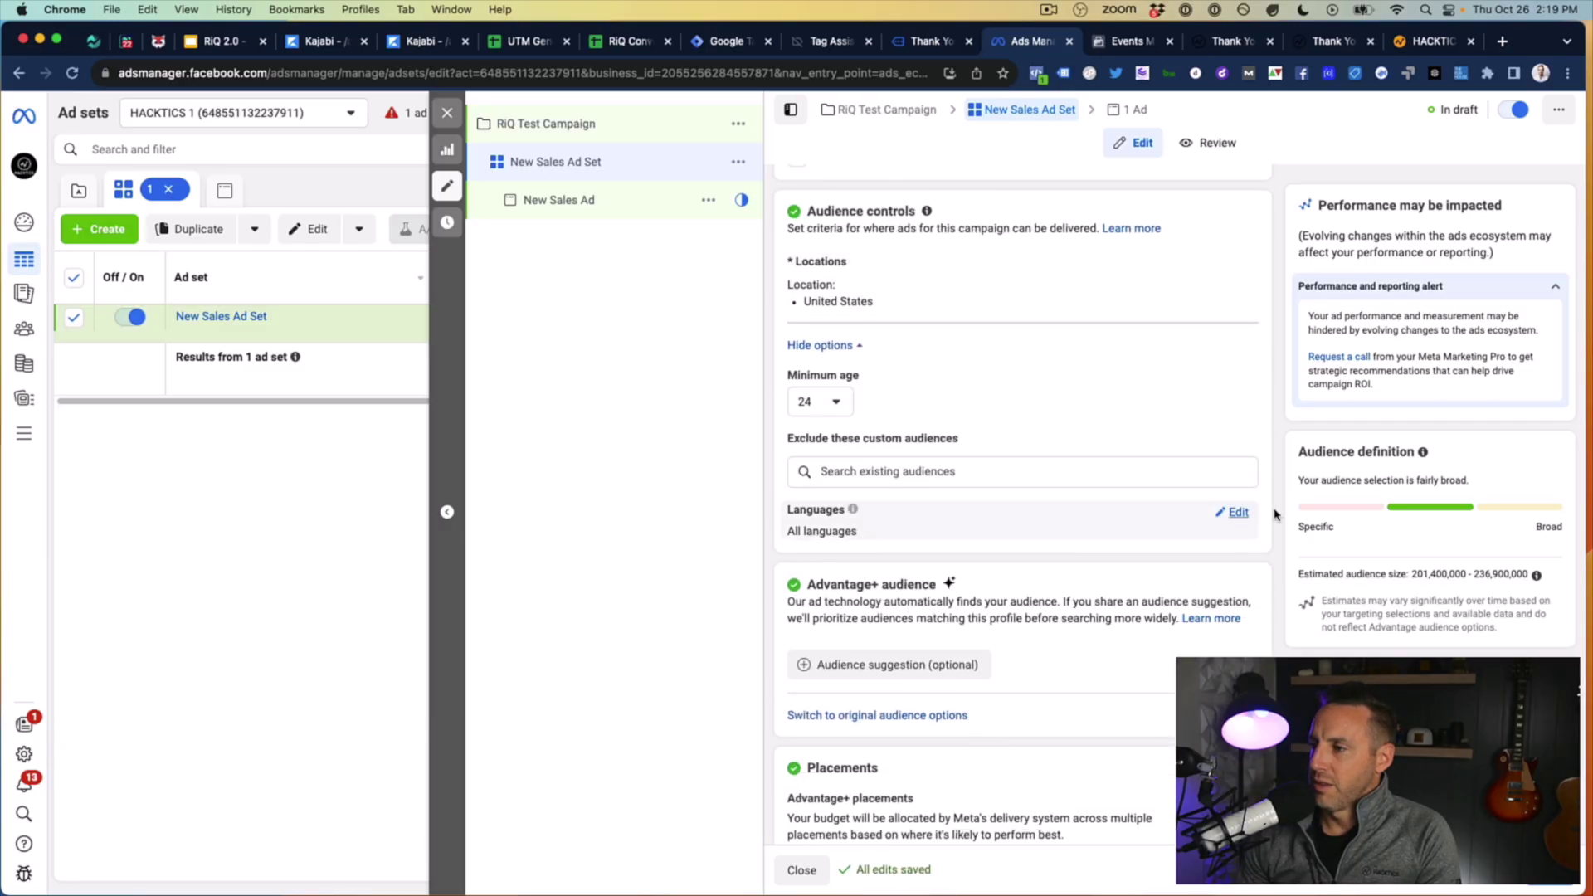
left_click(1238, 512)
type("e")
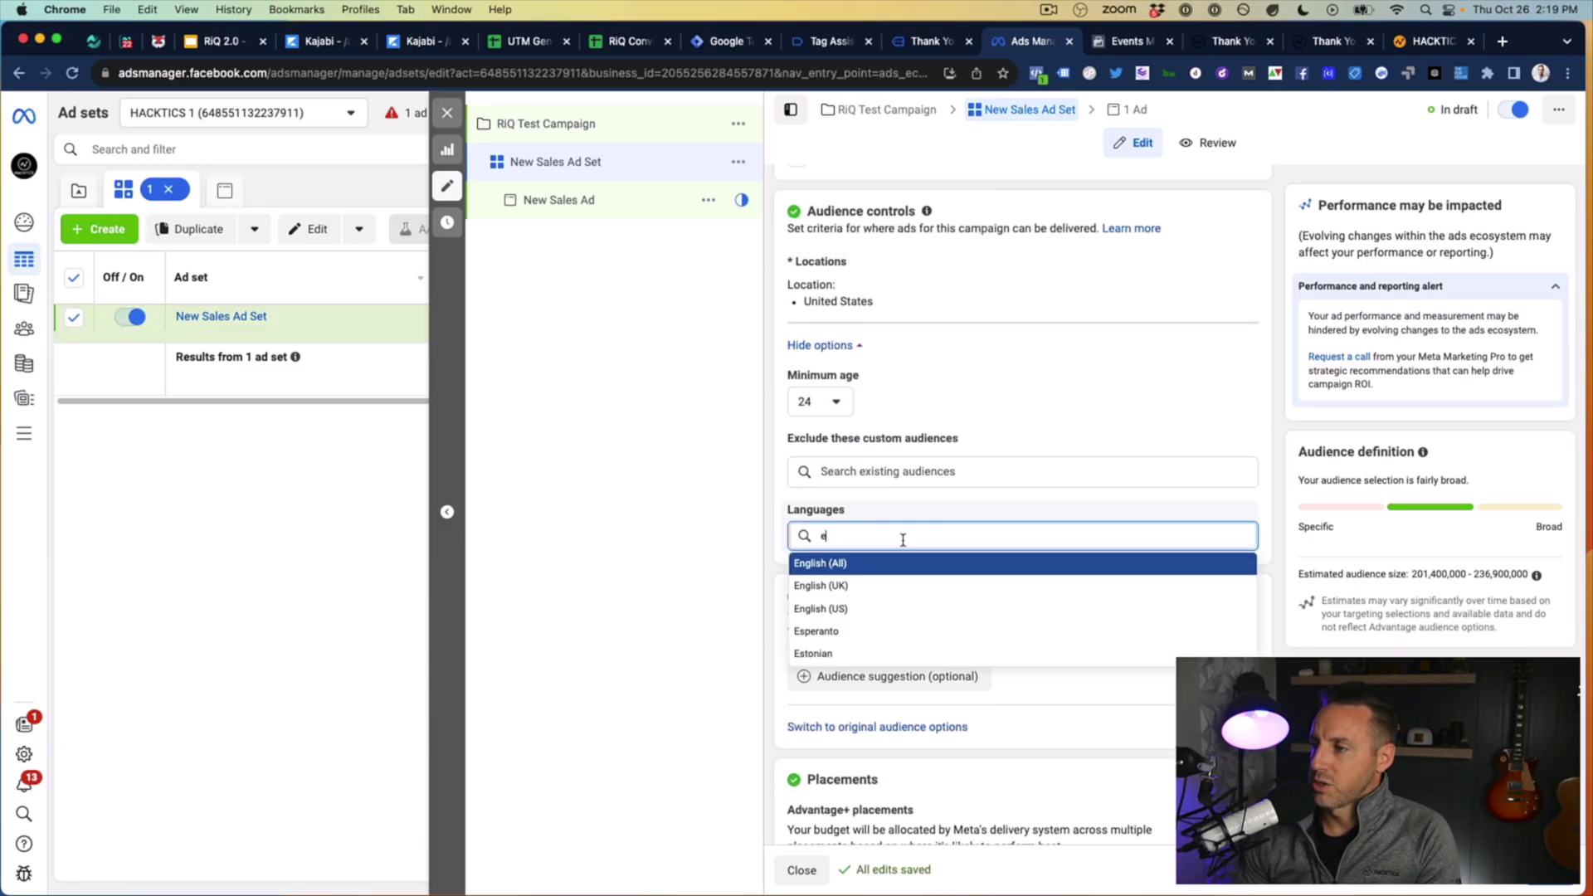
left_click(857, 562)
Step: Switch the ad set from Advantage+ audience to the original audience options
scroll(1023, 526, "down", 2)
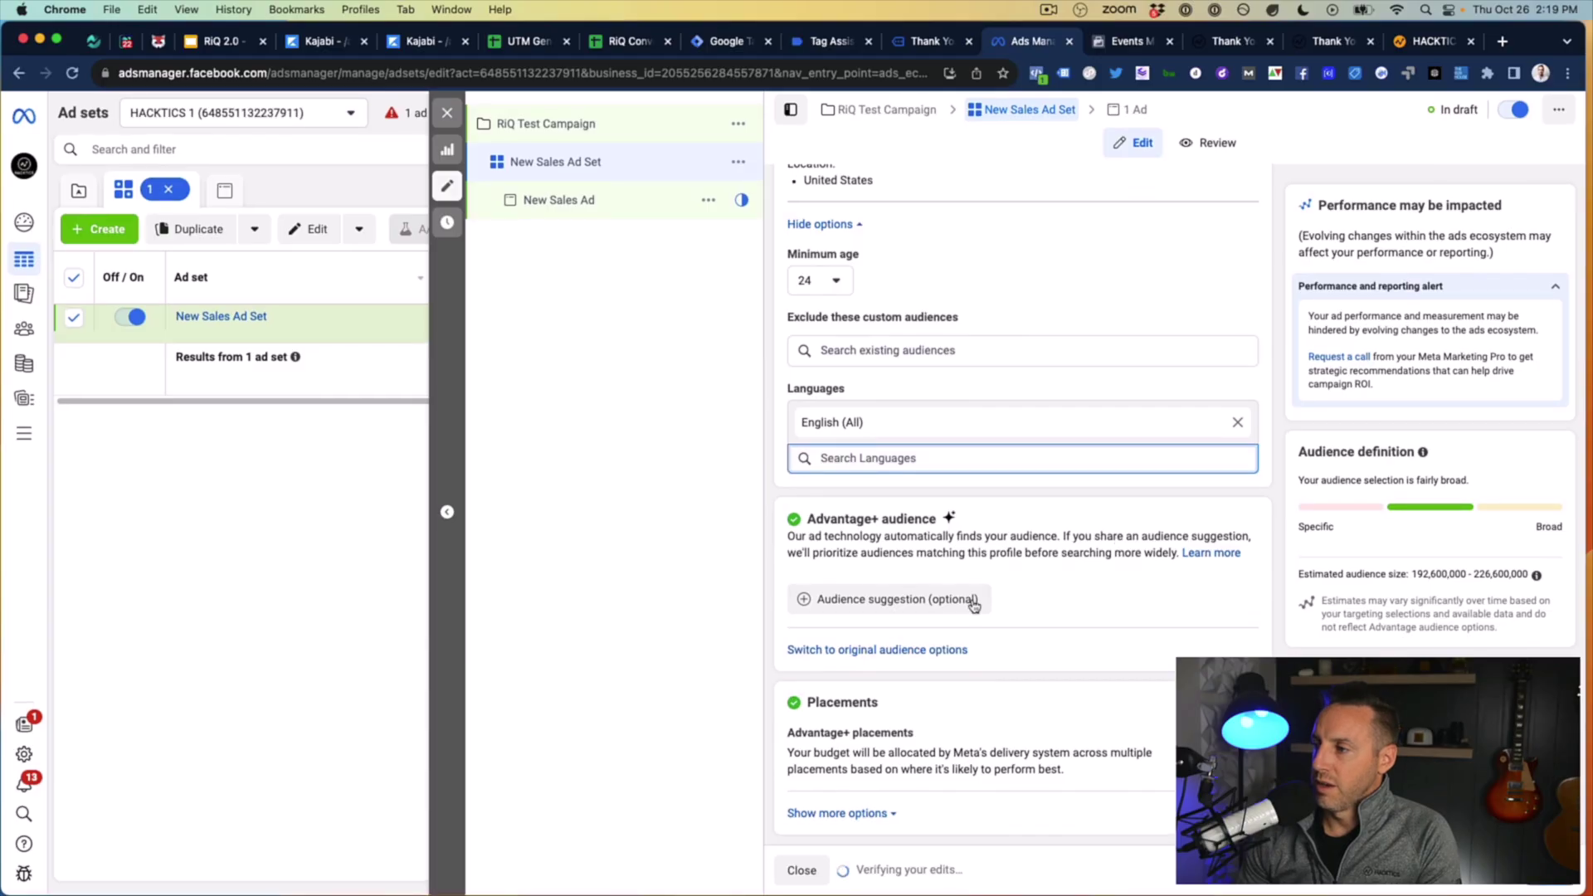
left_click(923, 654)
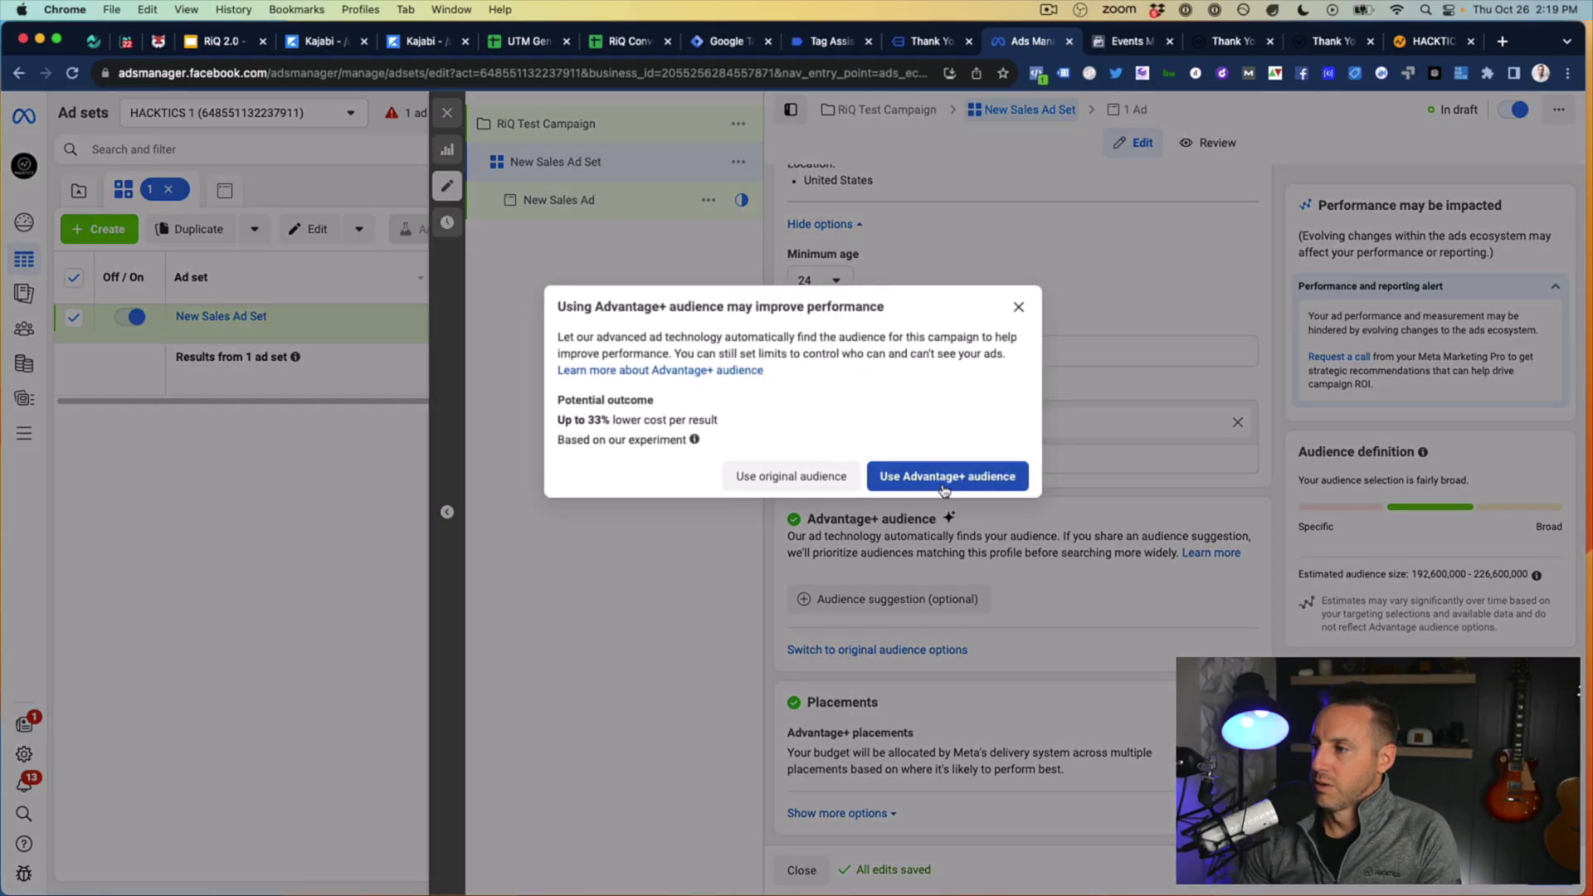
left_click(829, 483)
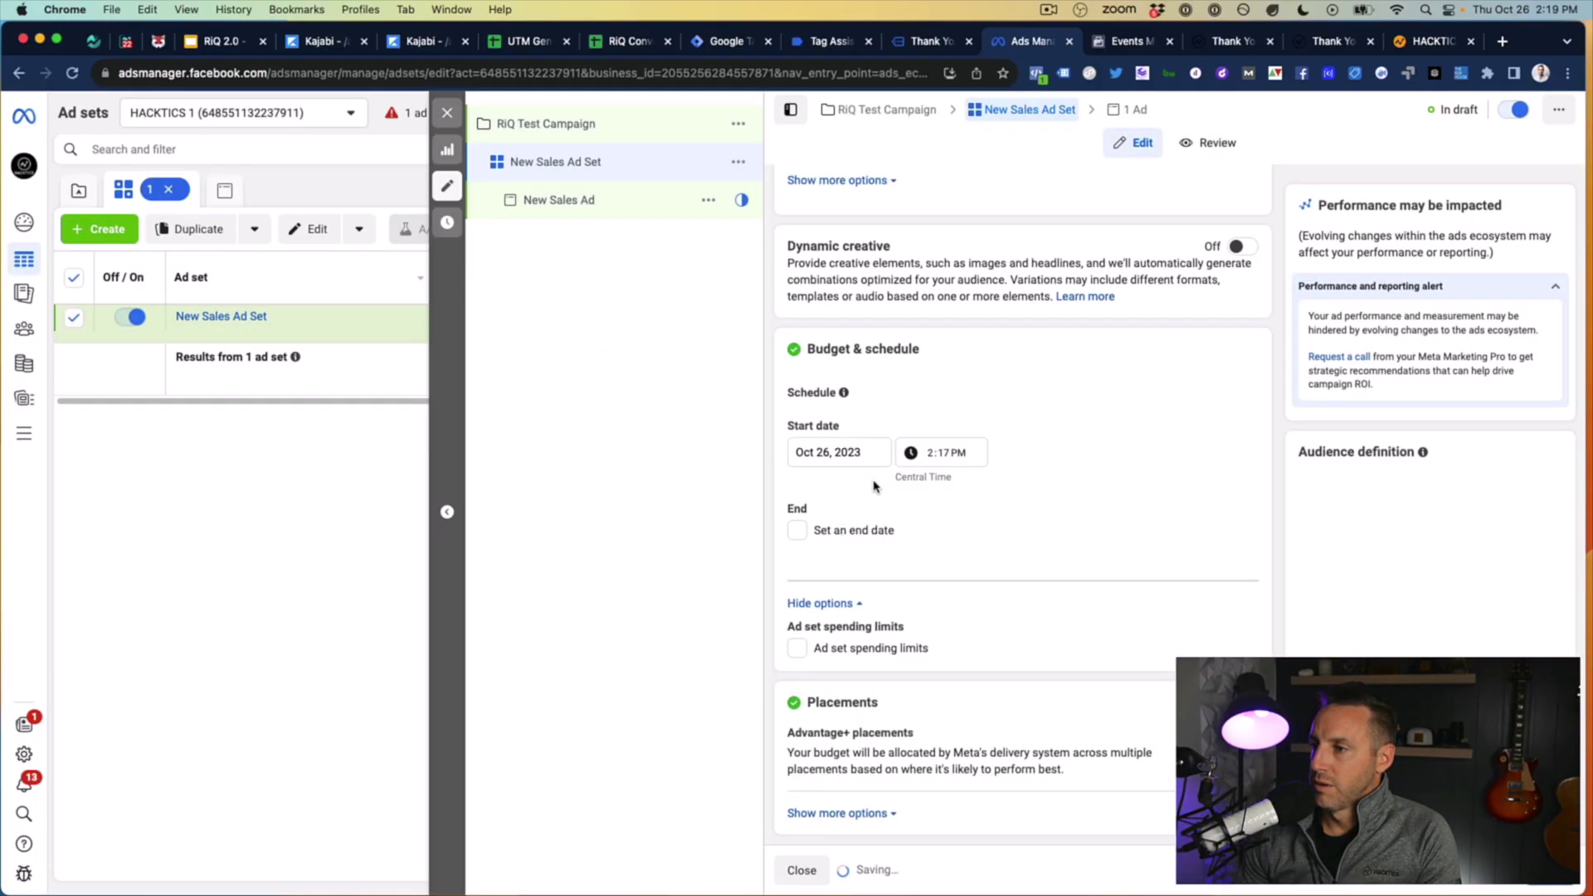
Step: Review the original audience settings, including the detailed targeting field and the list of existing custom audiences
scroll(913, 647, "down", 5)
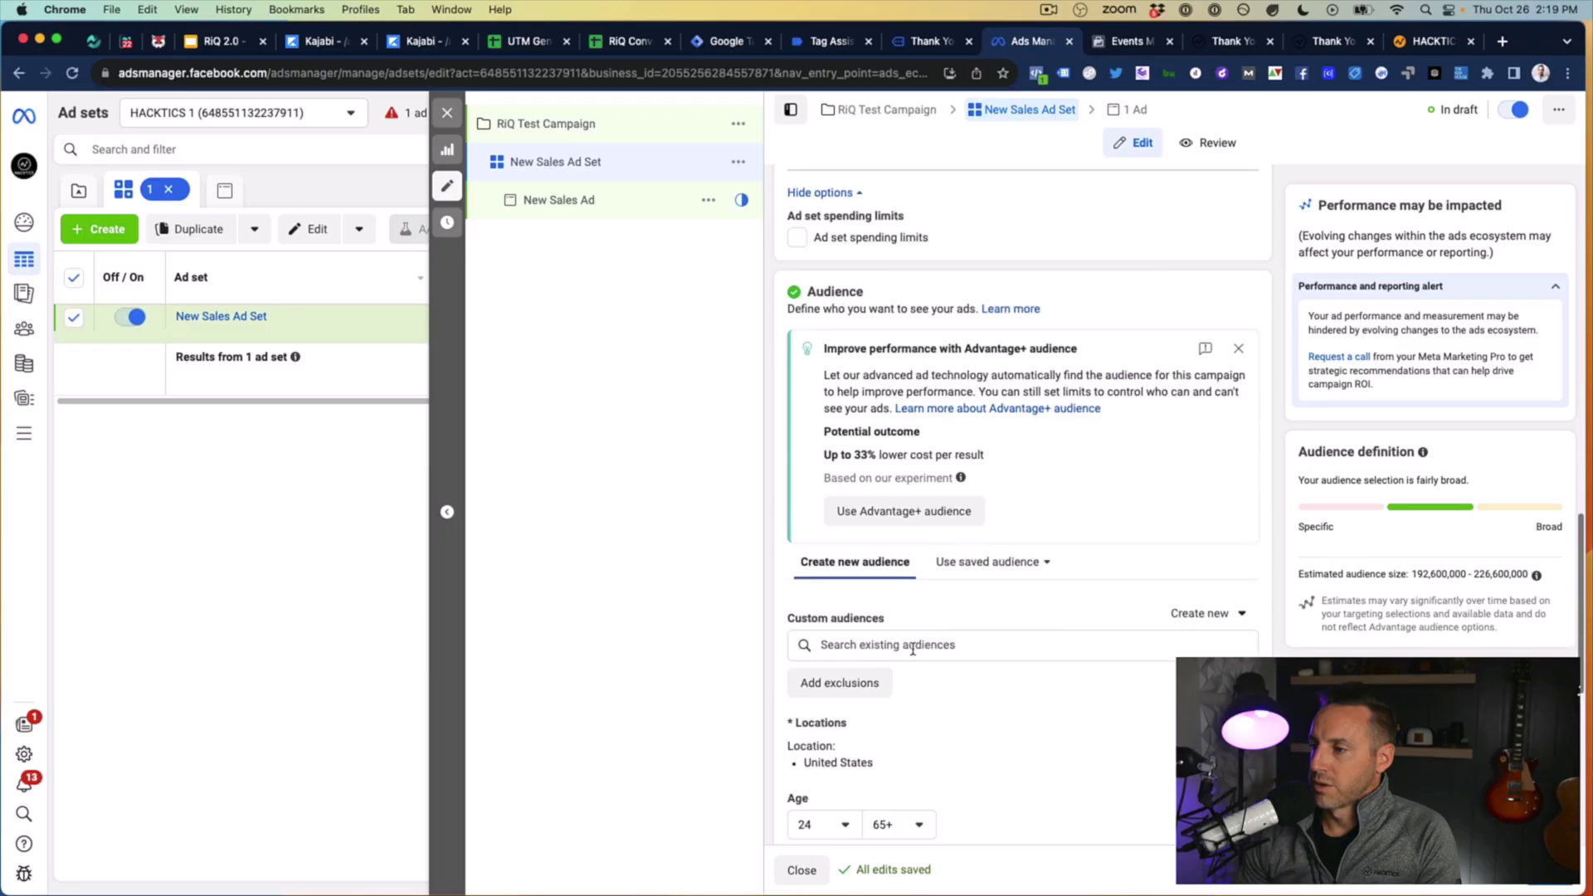
scroll(913, 649, "down", 3)
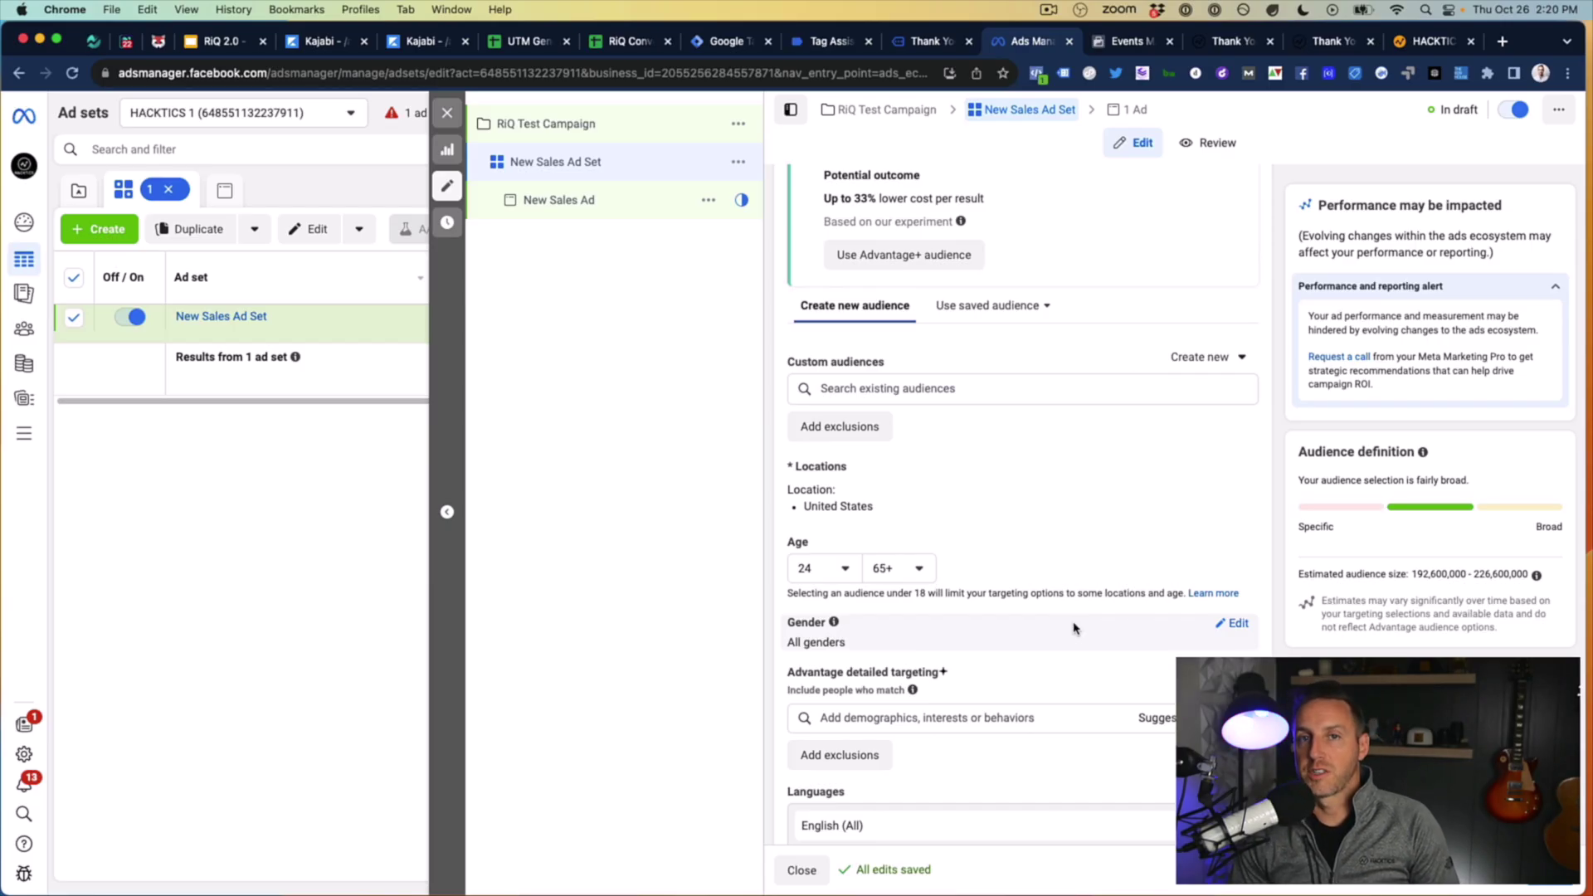
scroll(1074, 629, "up", 1)
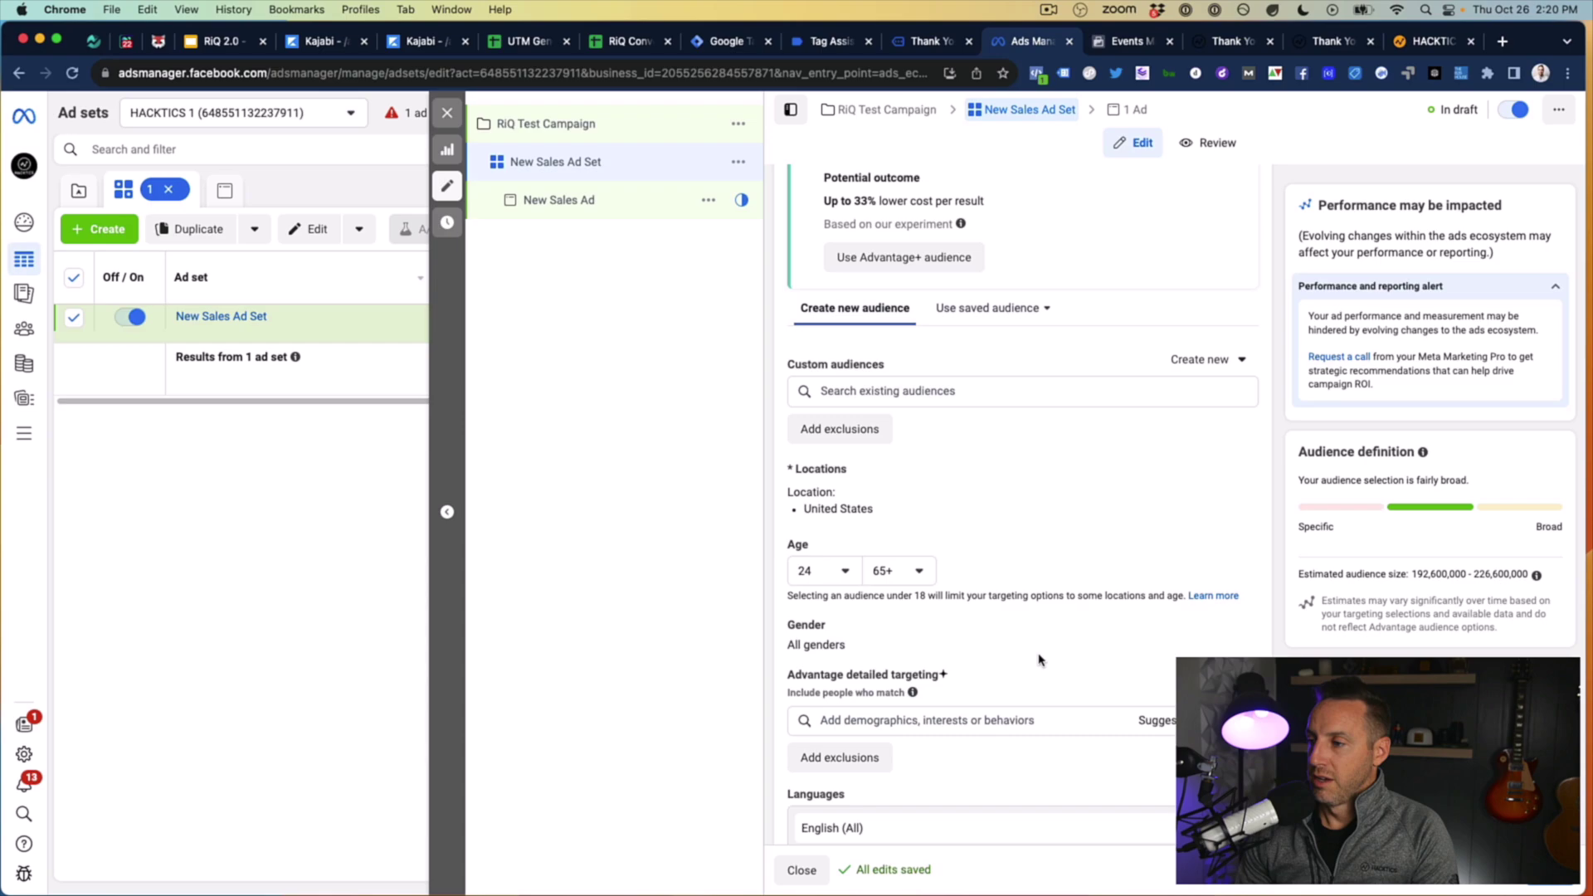
scroll(1039, 658, "down", 3)
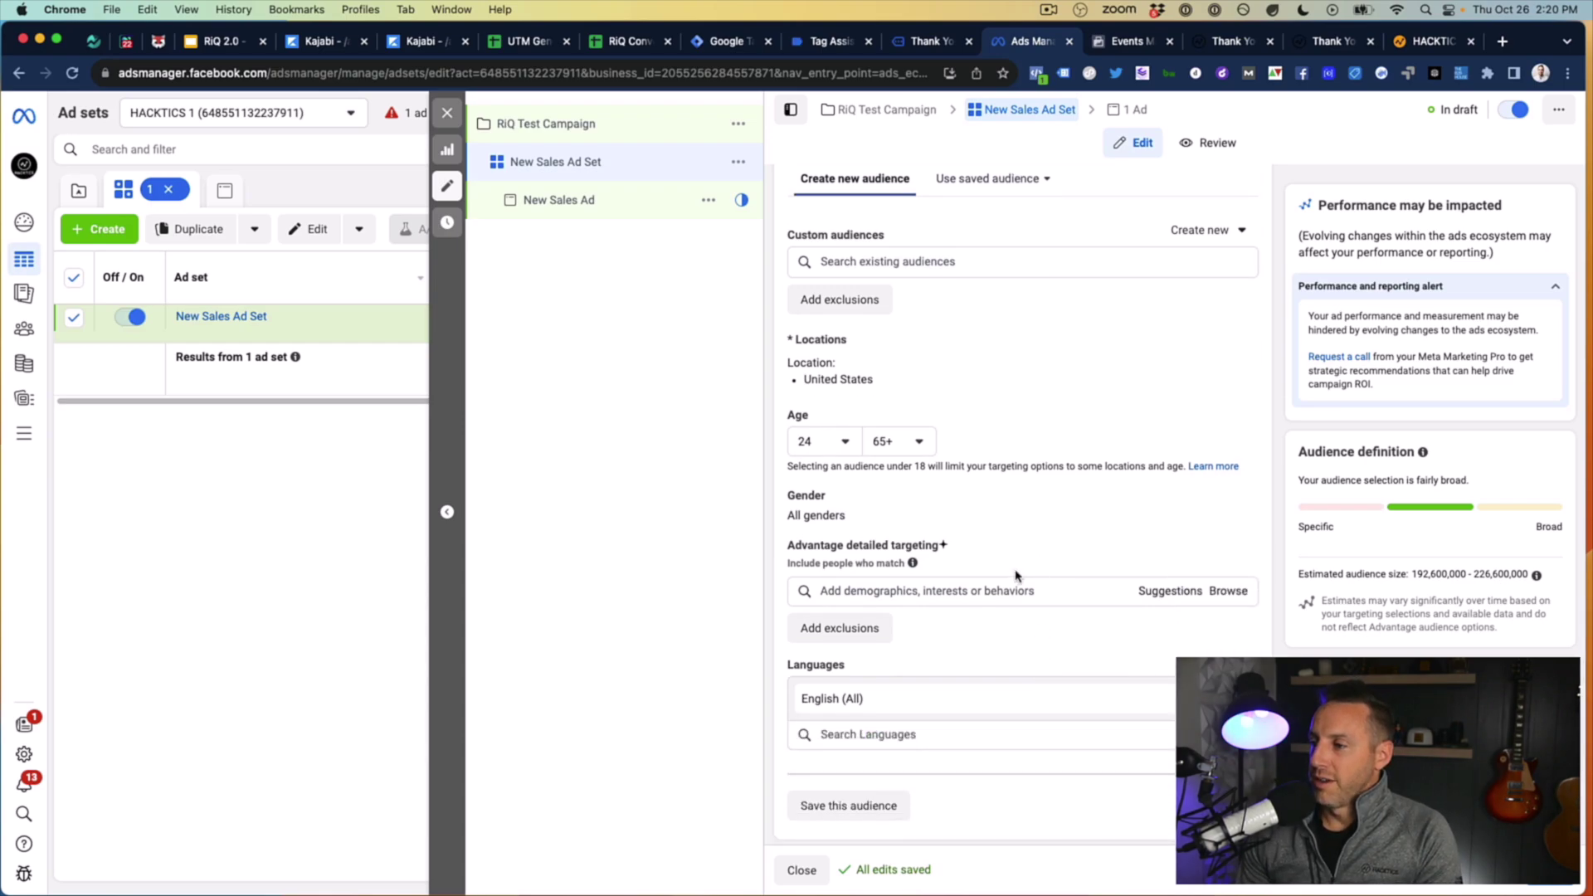
left_click(970, 591)
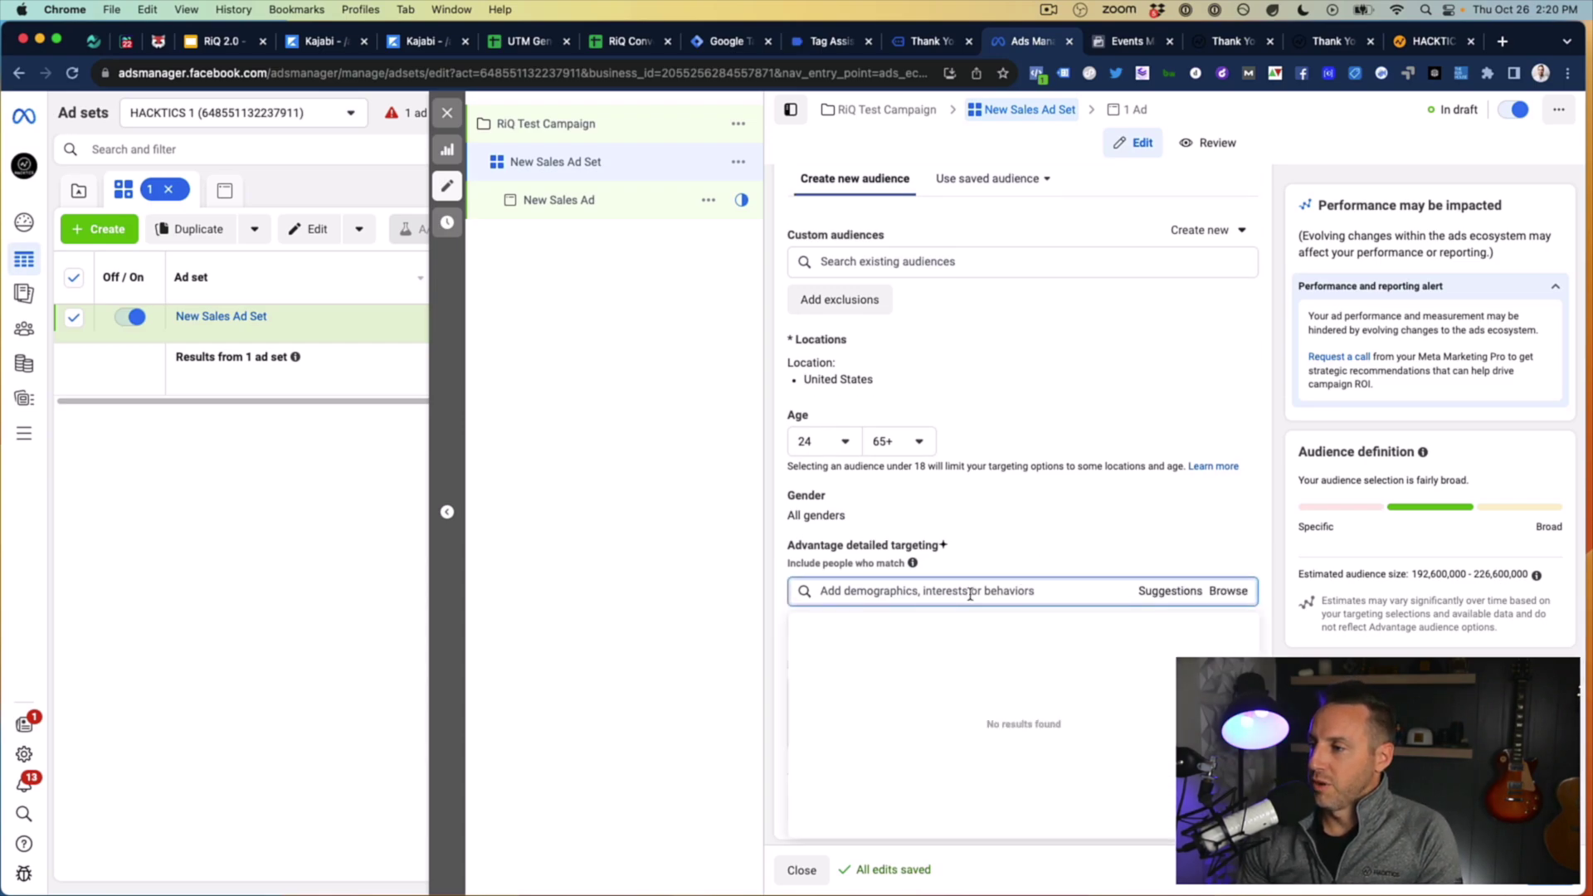
scroll(1023, 543, "up", 3)
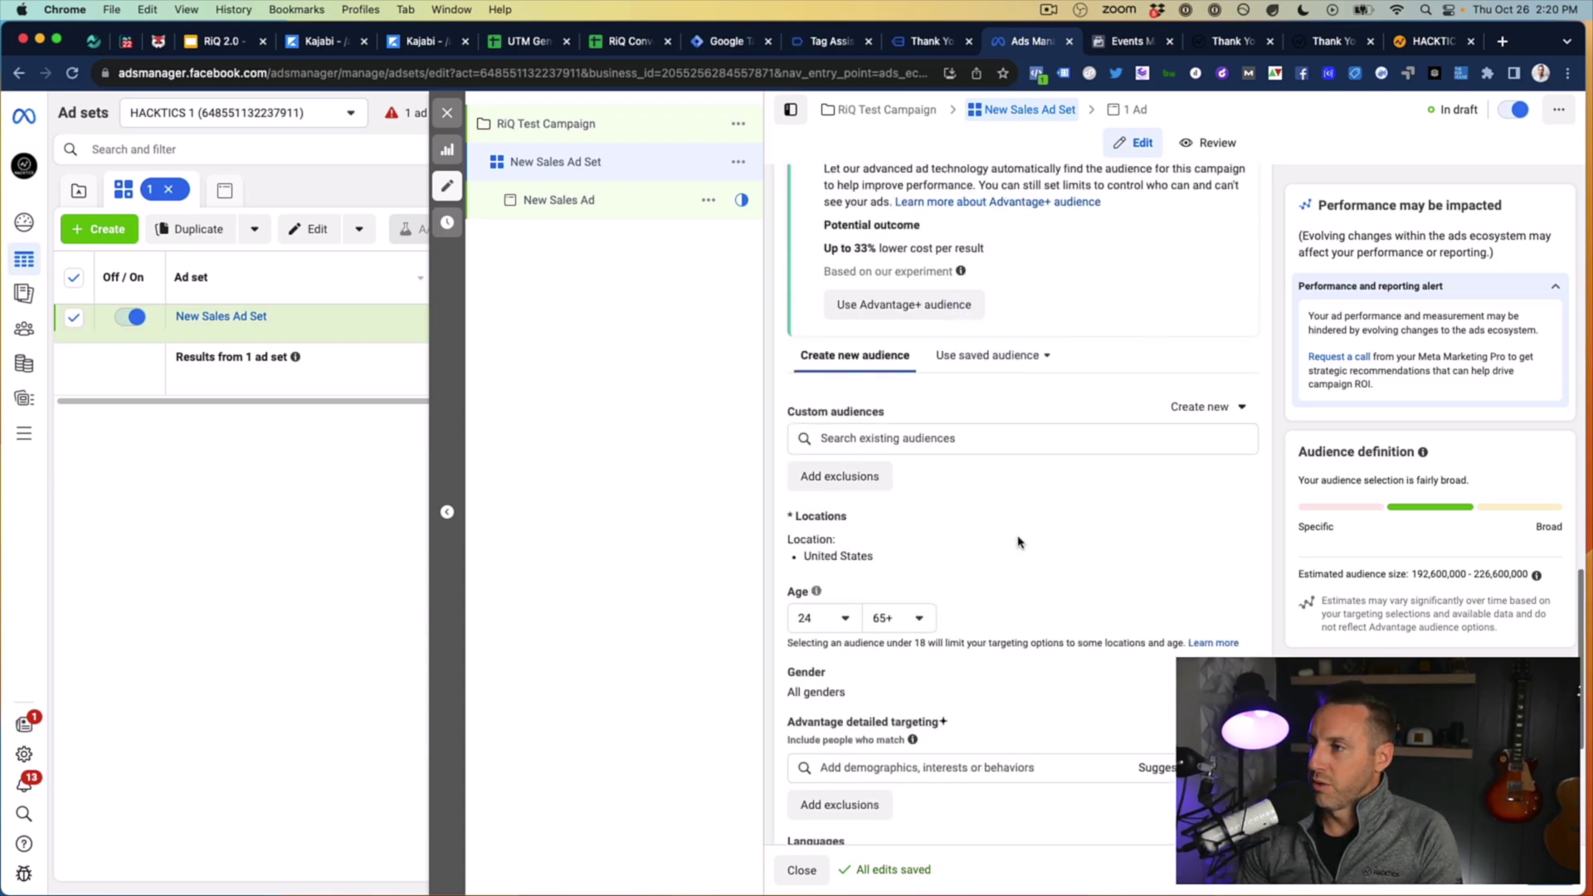
left_click(862, 444)
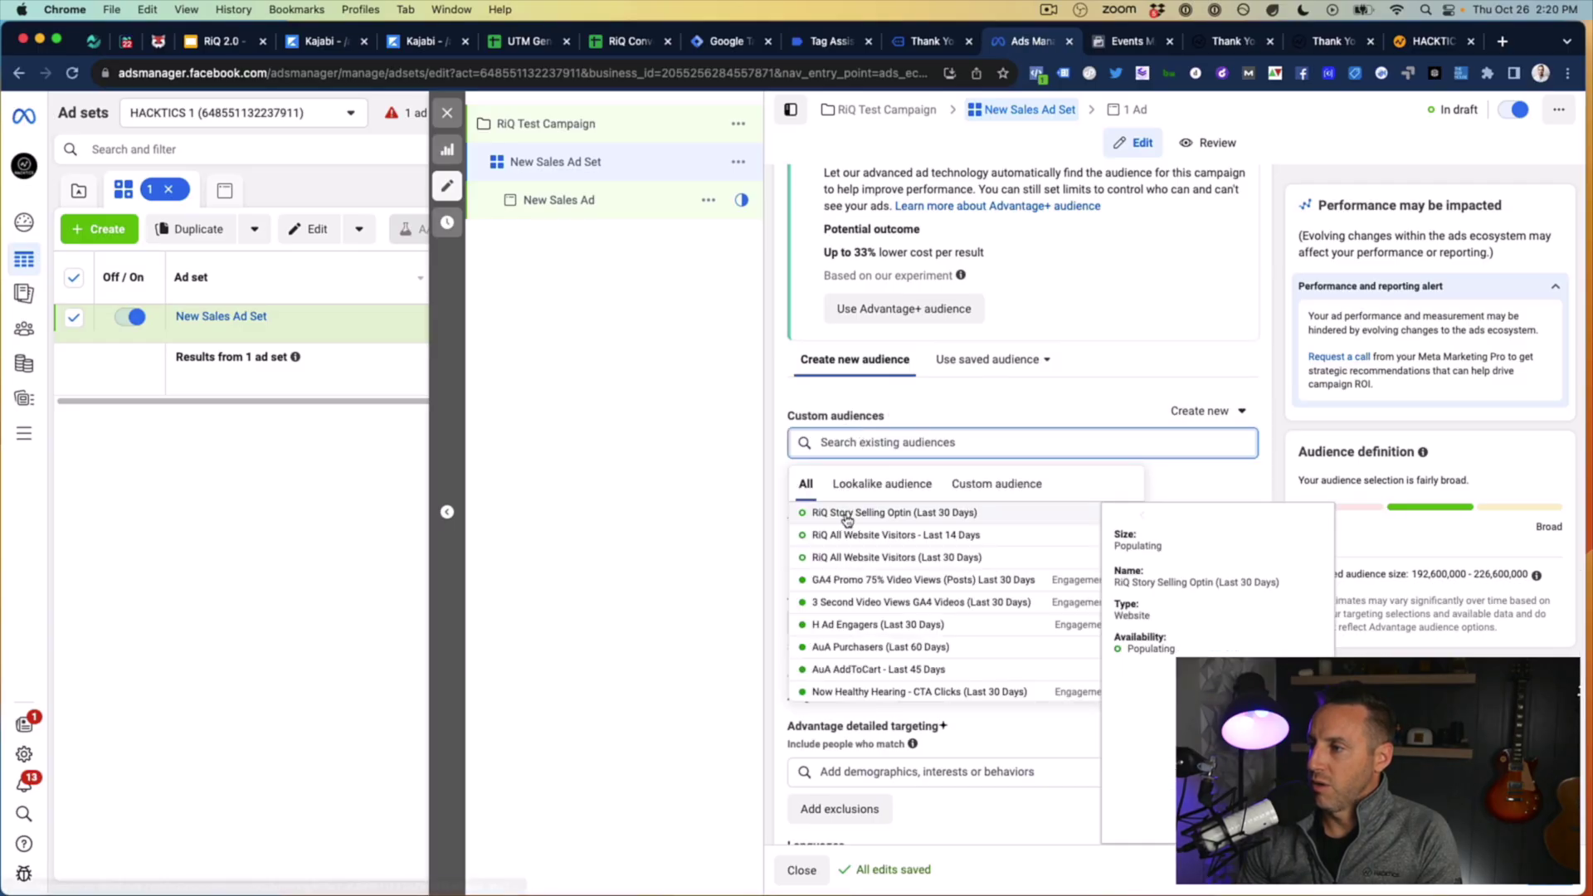
Step: Rename the ad set as "RT Storyselling Pageviews (Last 14 Days)"
scroll(821, 431, "up", 5)
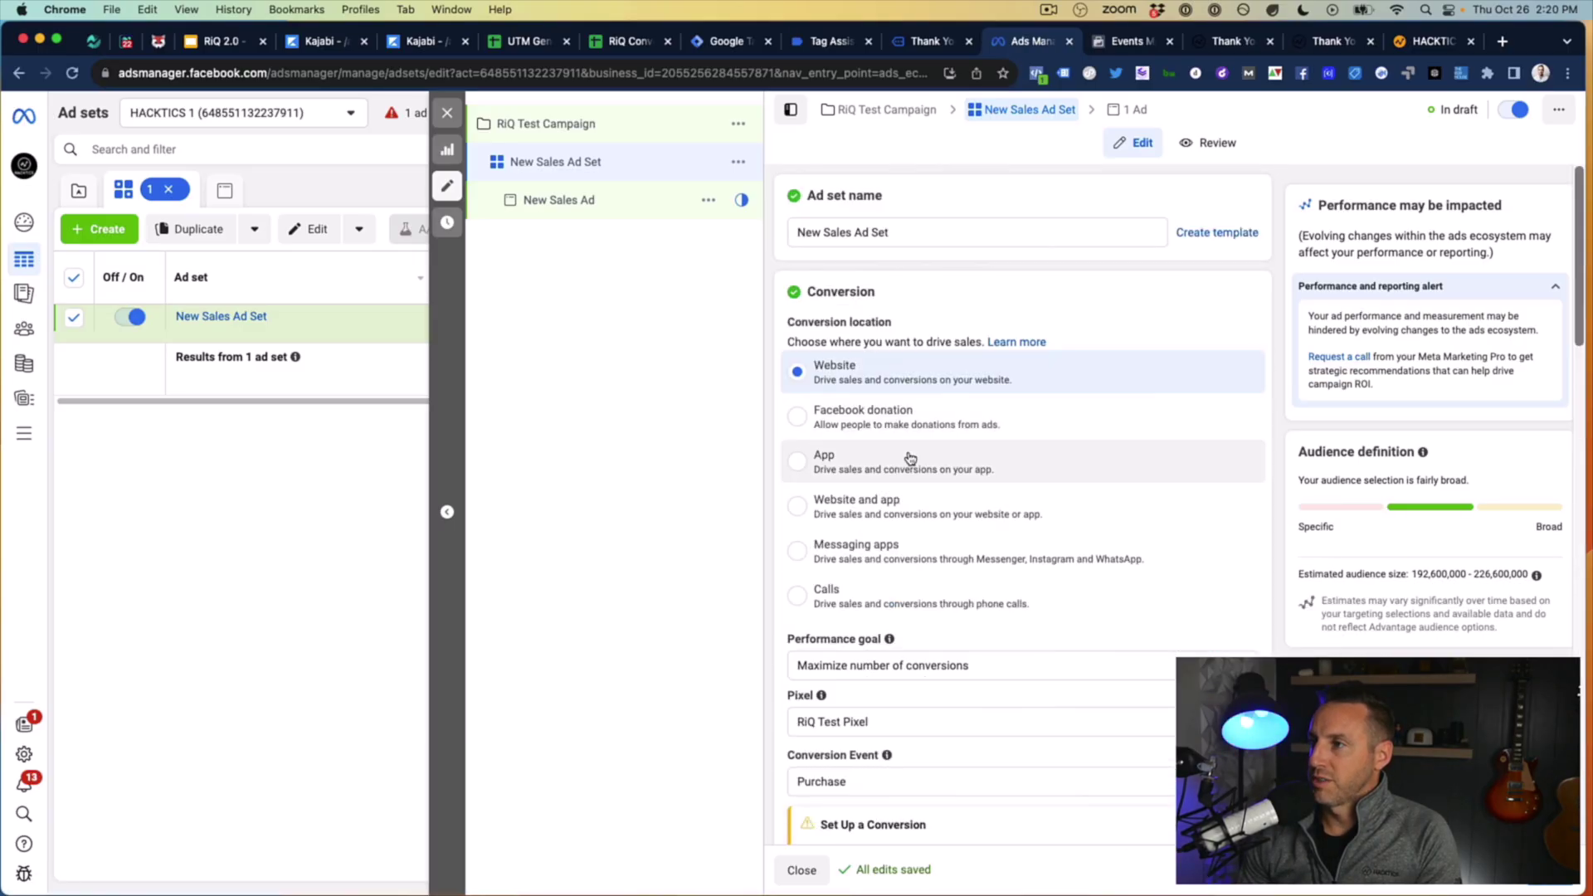
triple_click(866, 231)
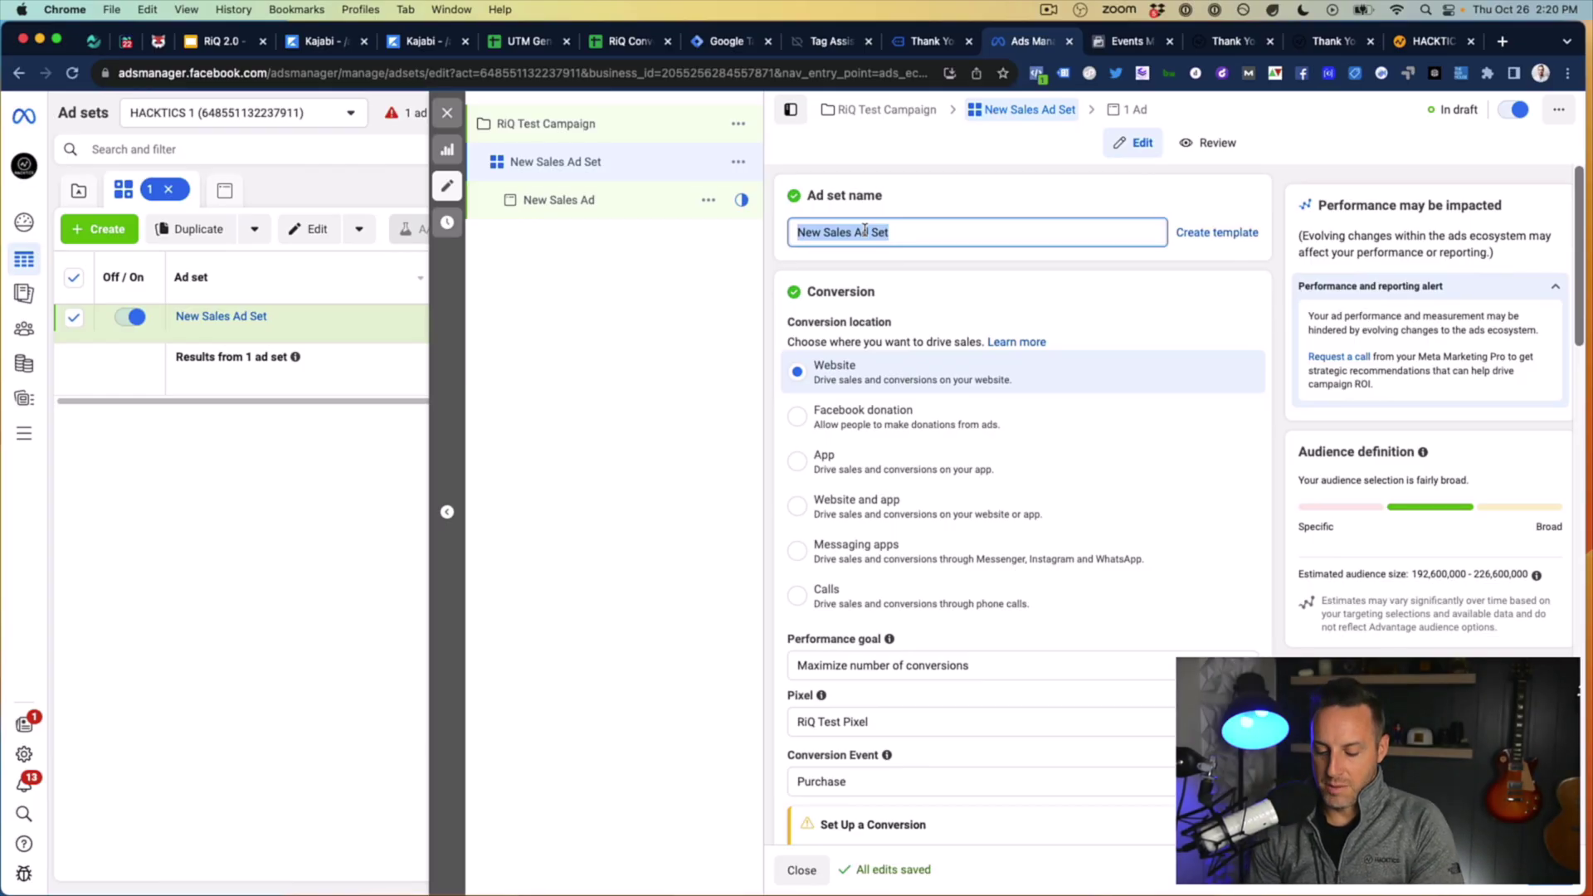
type("RiQ")
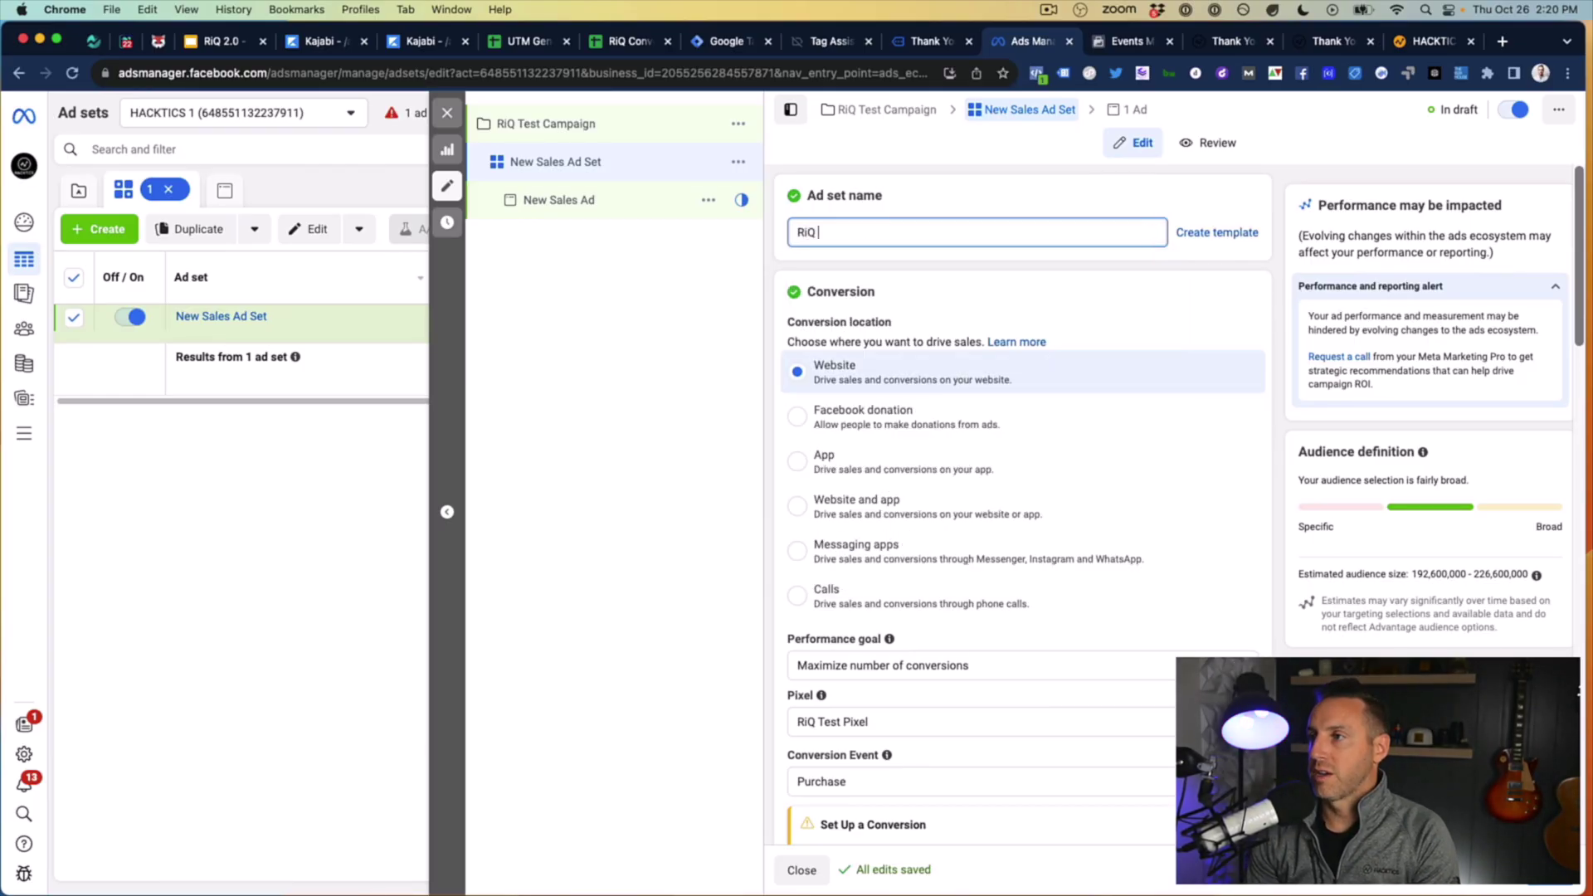
key("BackSpace")
key("BackSpace")
key("BackSpace")
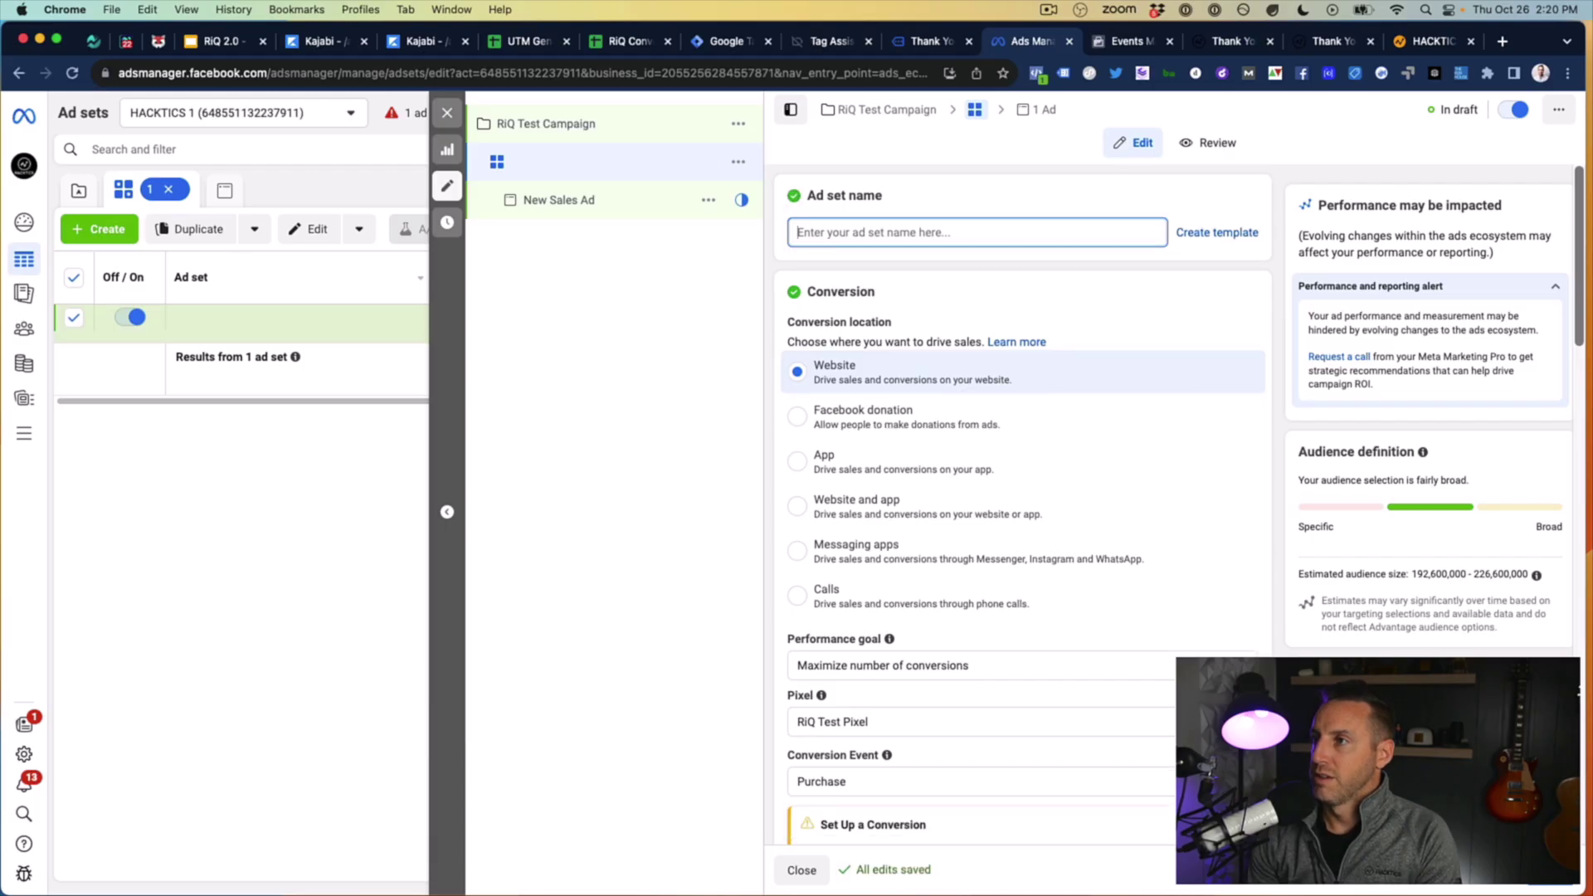
type("Stor")
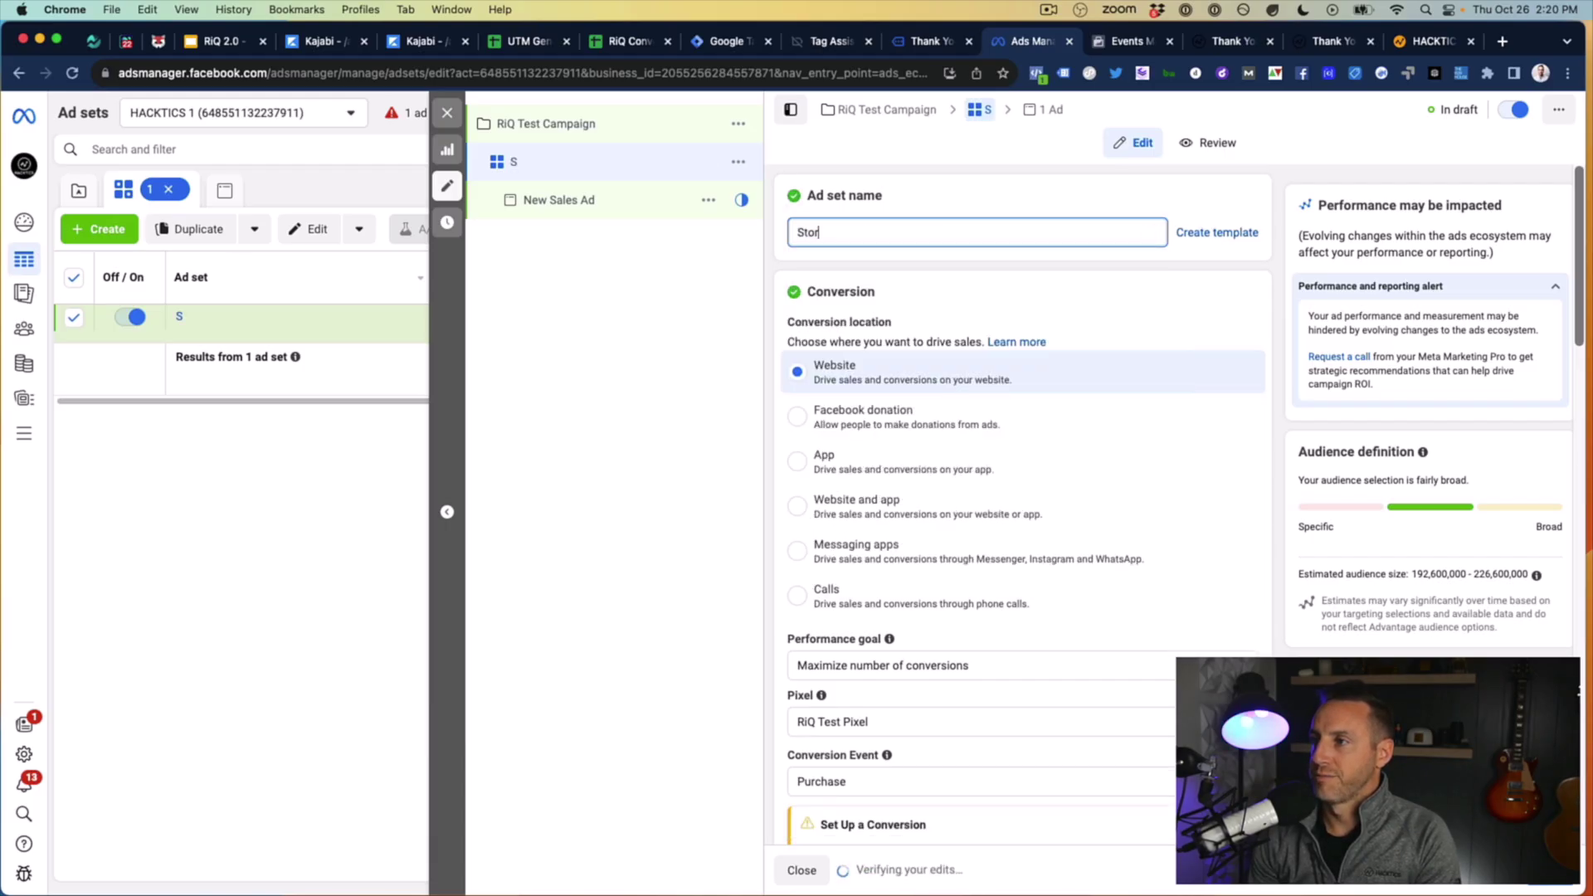
type("yselling ")
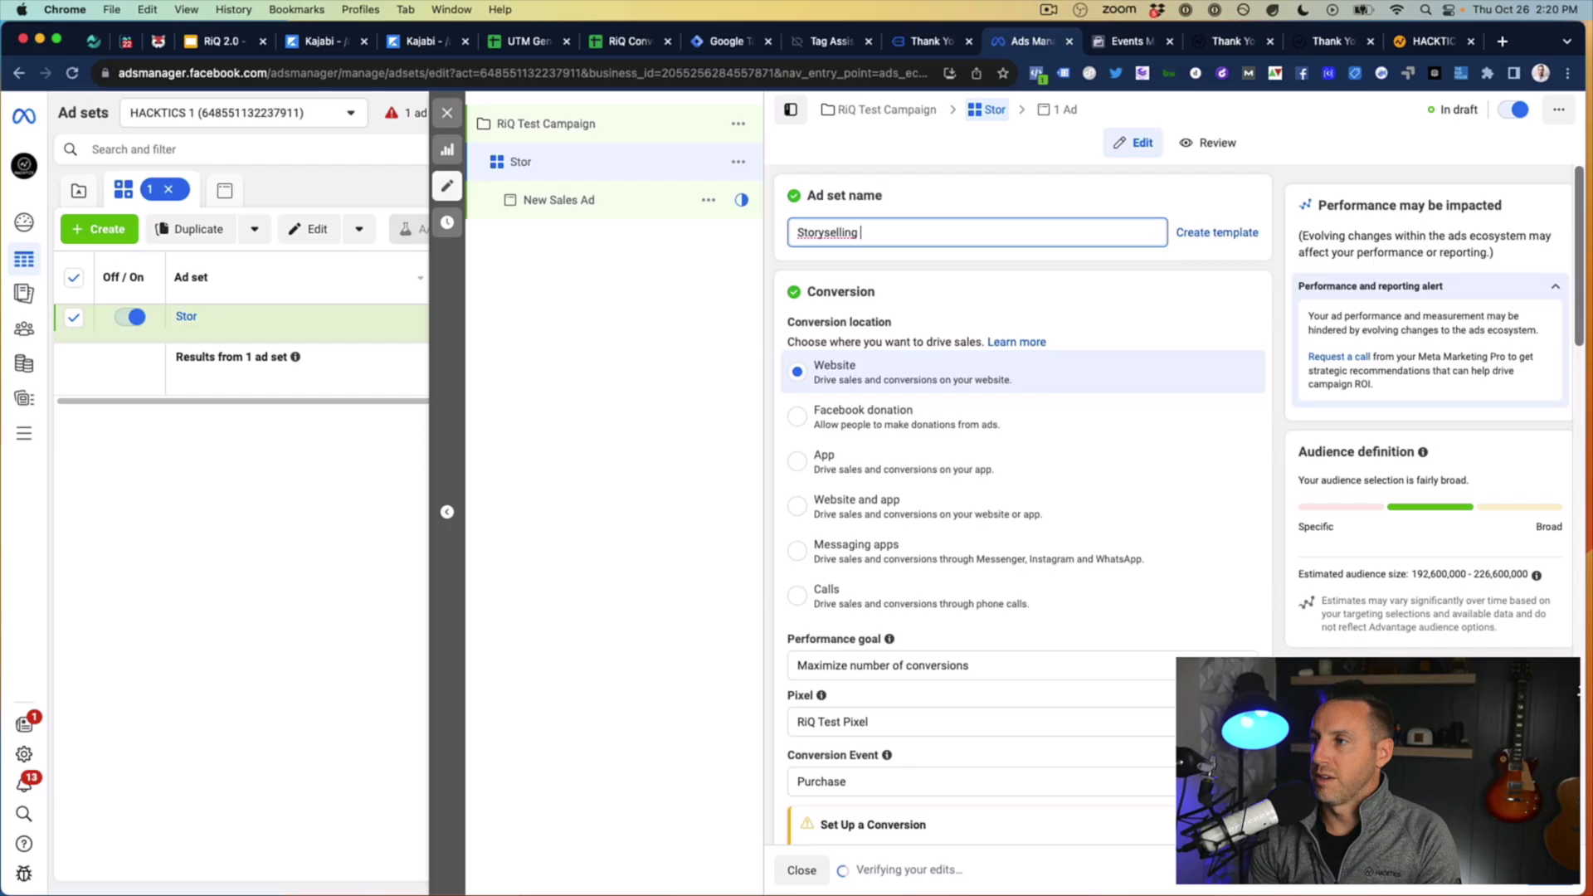
type("Pageview")
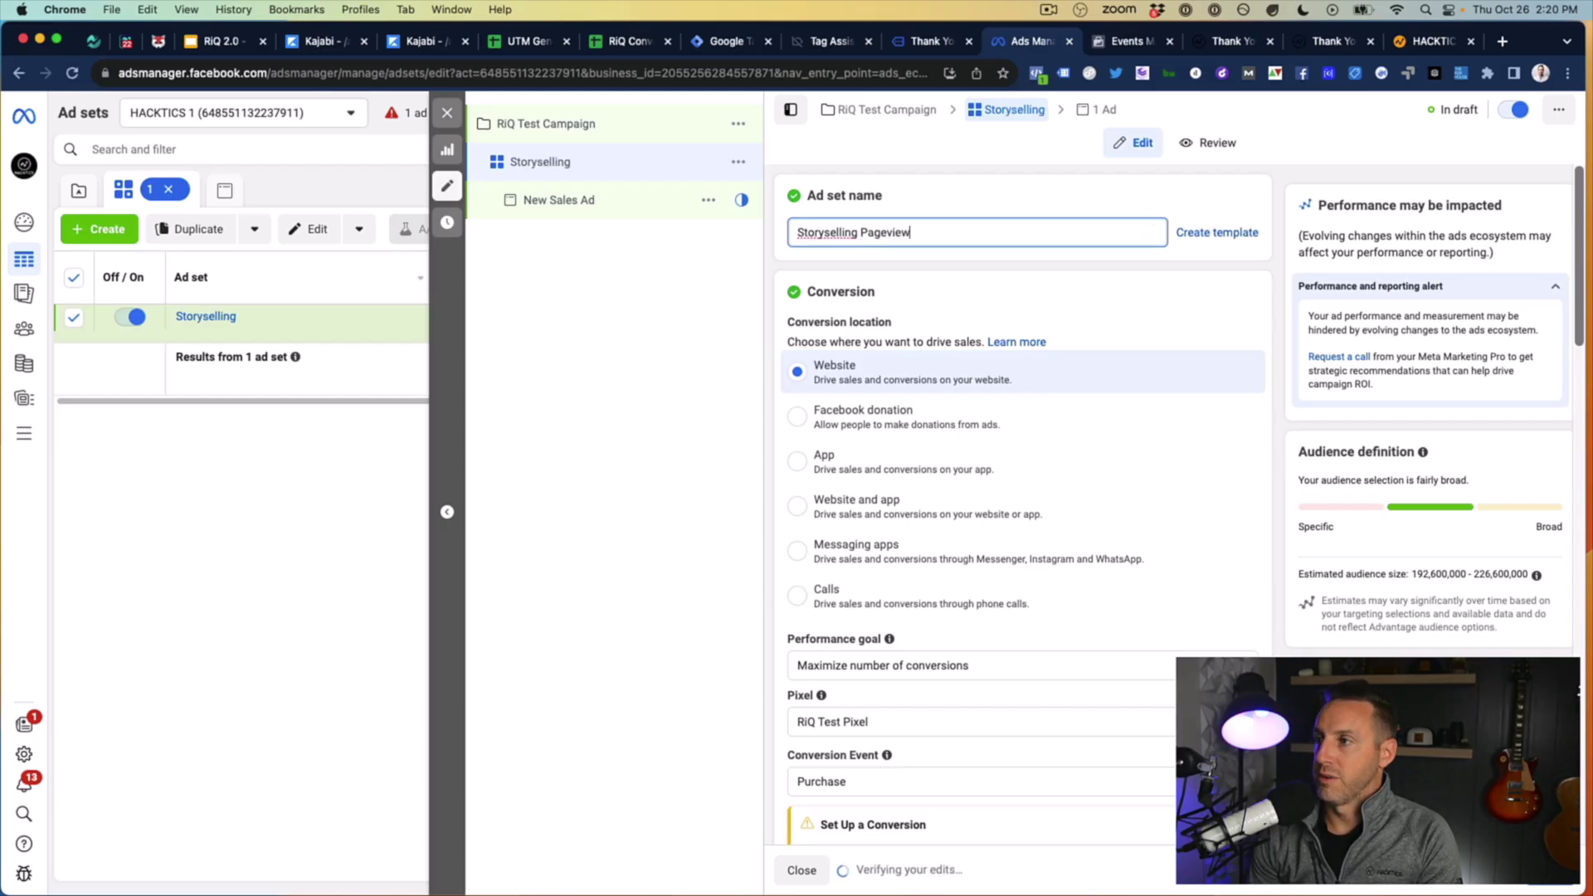
type("s (Last")
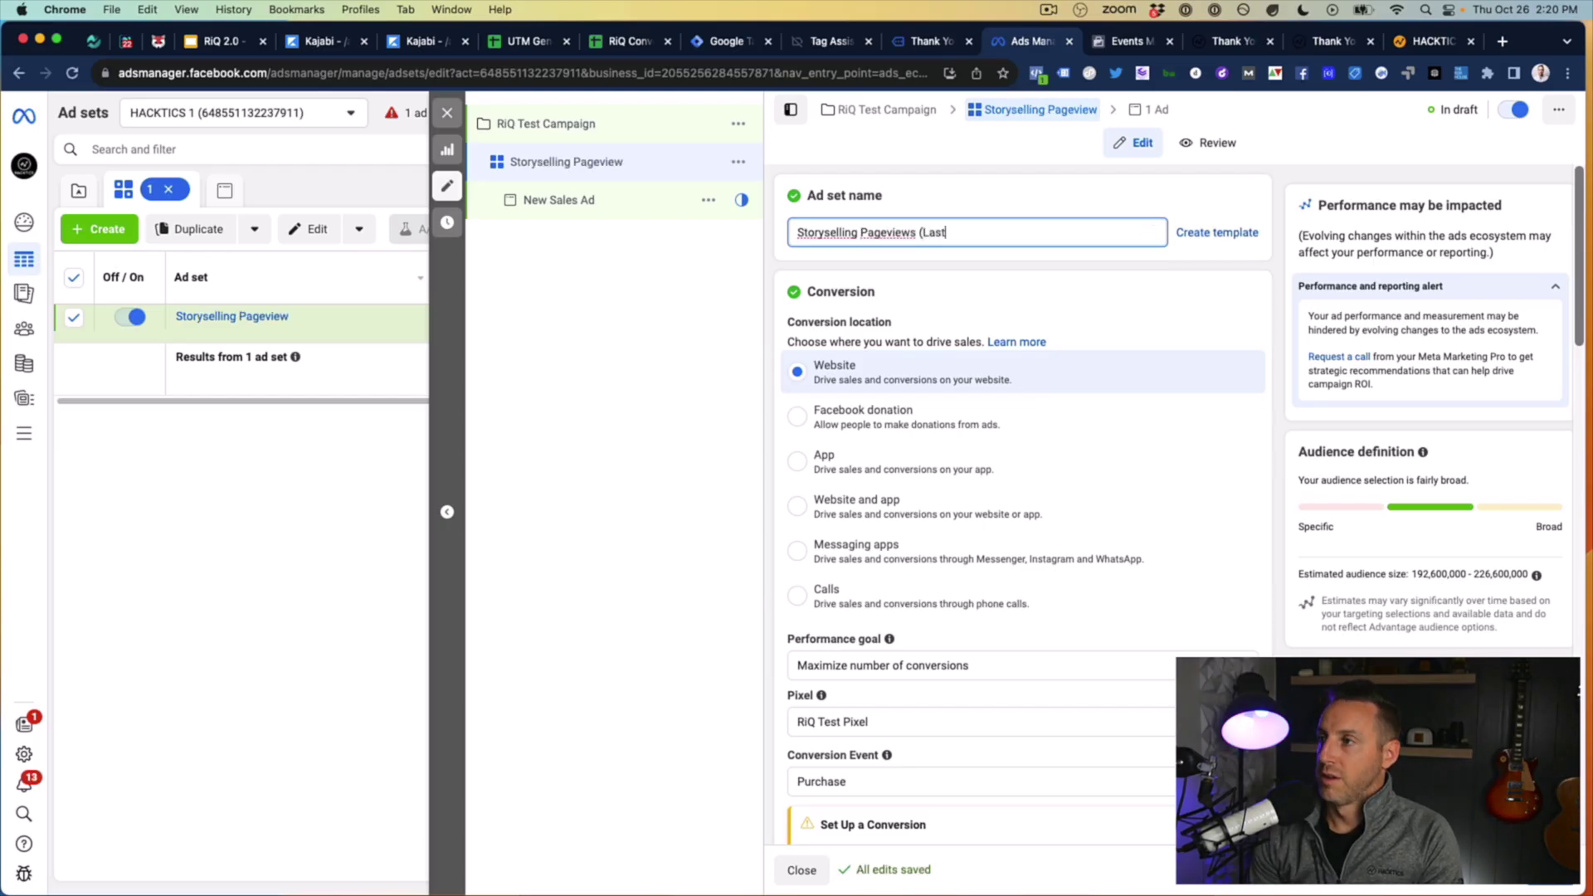
type(" 14 Days)")
left_click(798, 231)
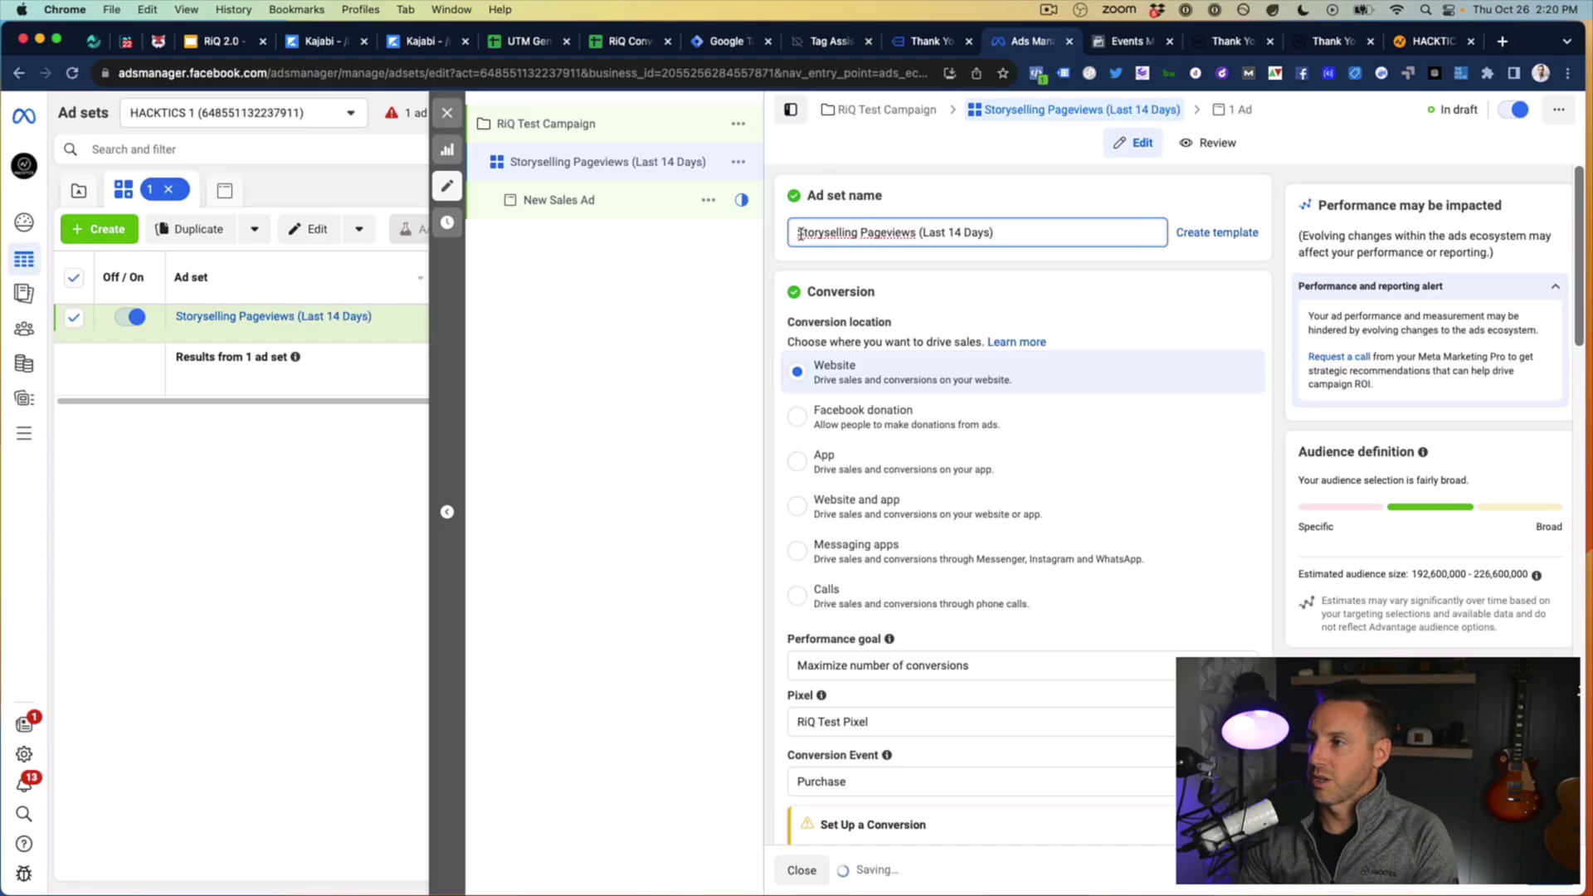
type("RT")
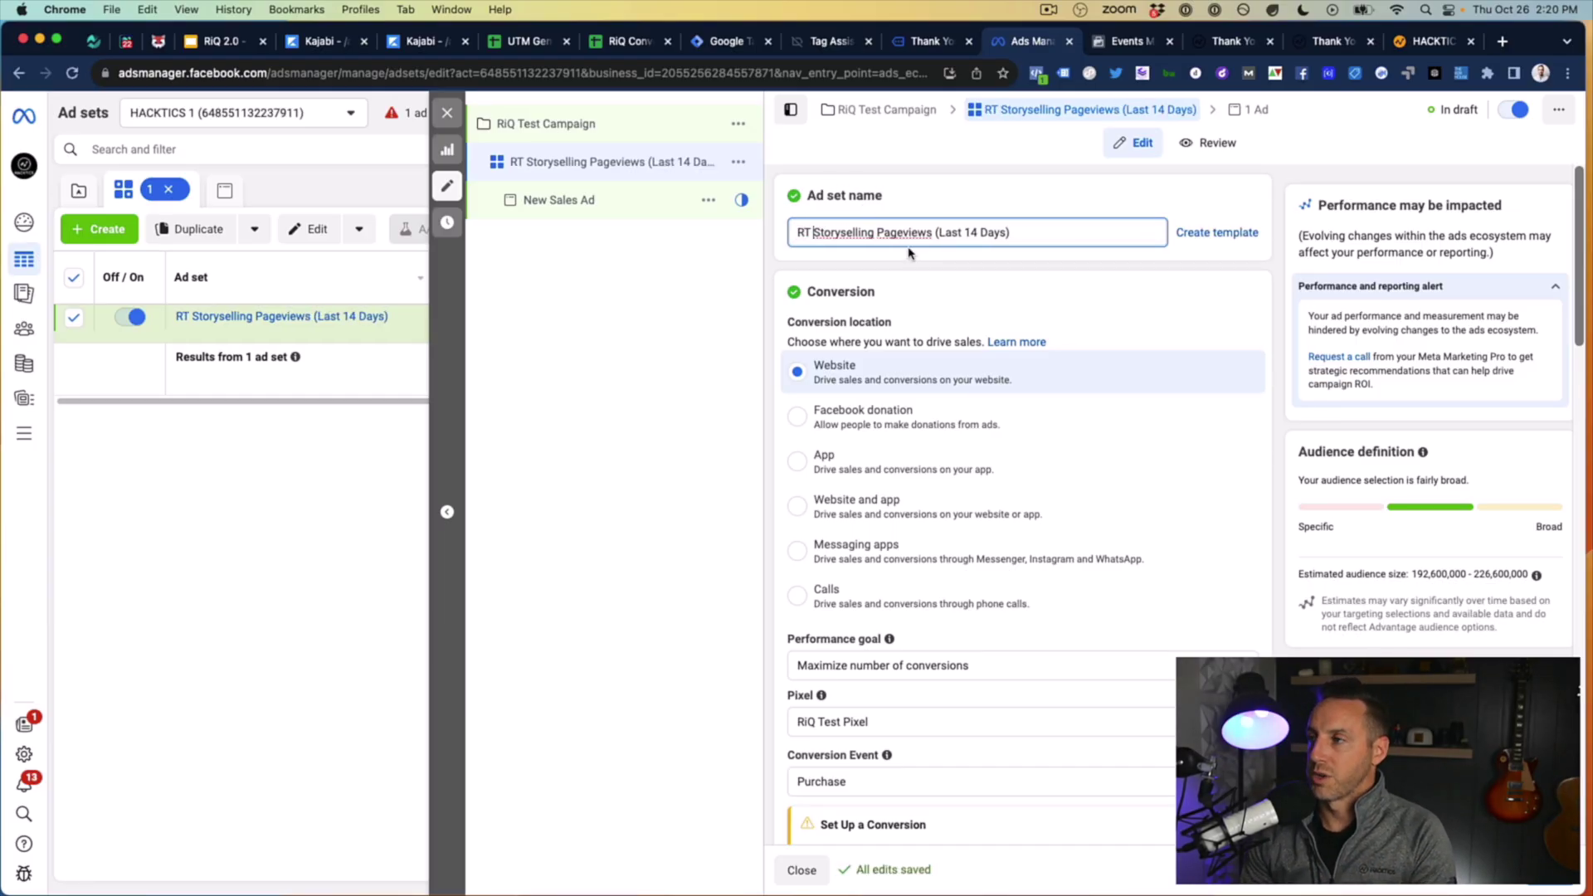
Step: Include the custom audience "RiQ All Website Visitors - Last 14 Days" and reveal the audience exclusions
scroll(976, 341, "down", 20)
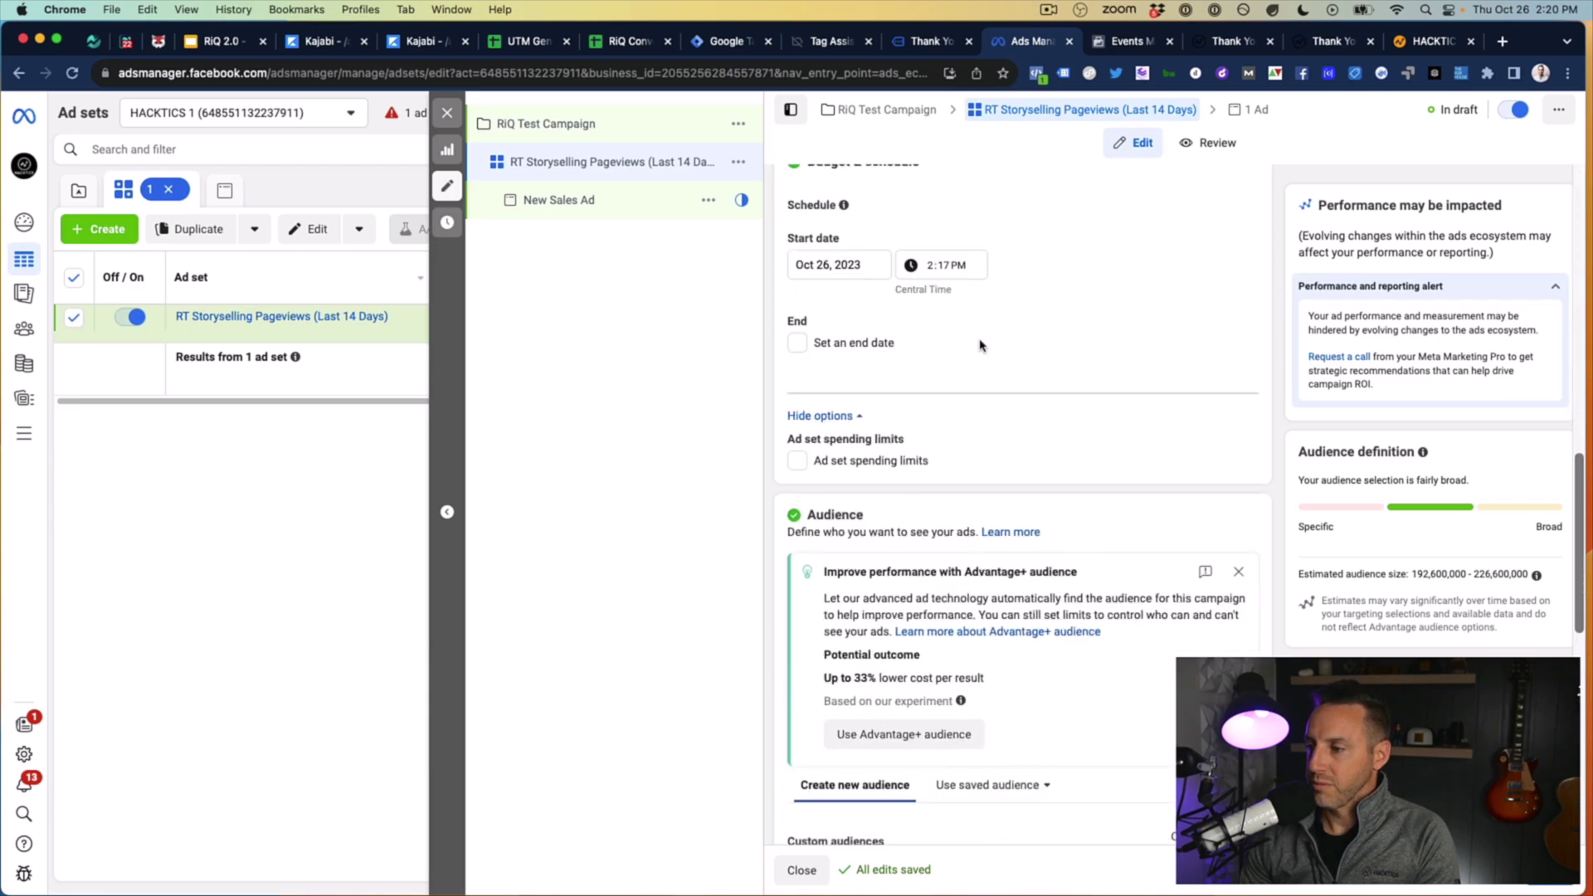
scroll(982, 339, "down", 5)
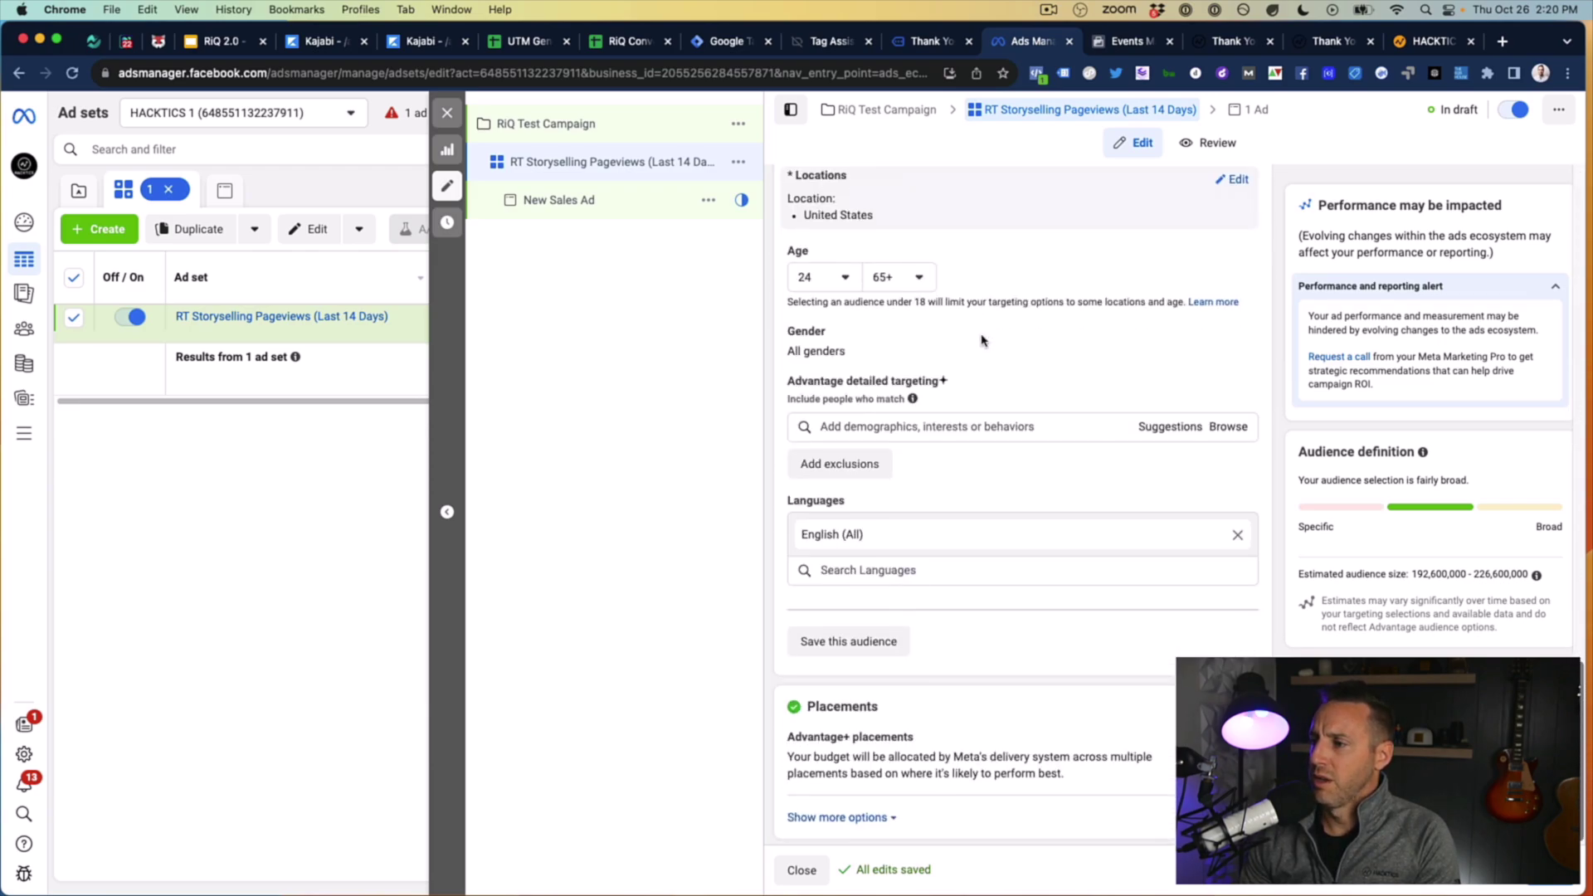
scroll(982, 336, "up", 3)
scroll(982, 335, "up", 2)
left_click(930, 451)
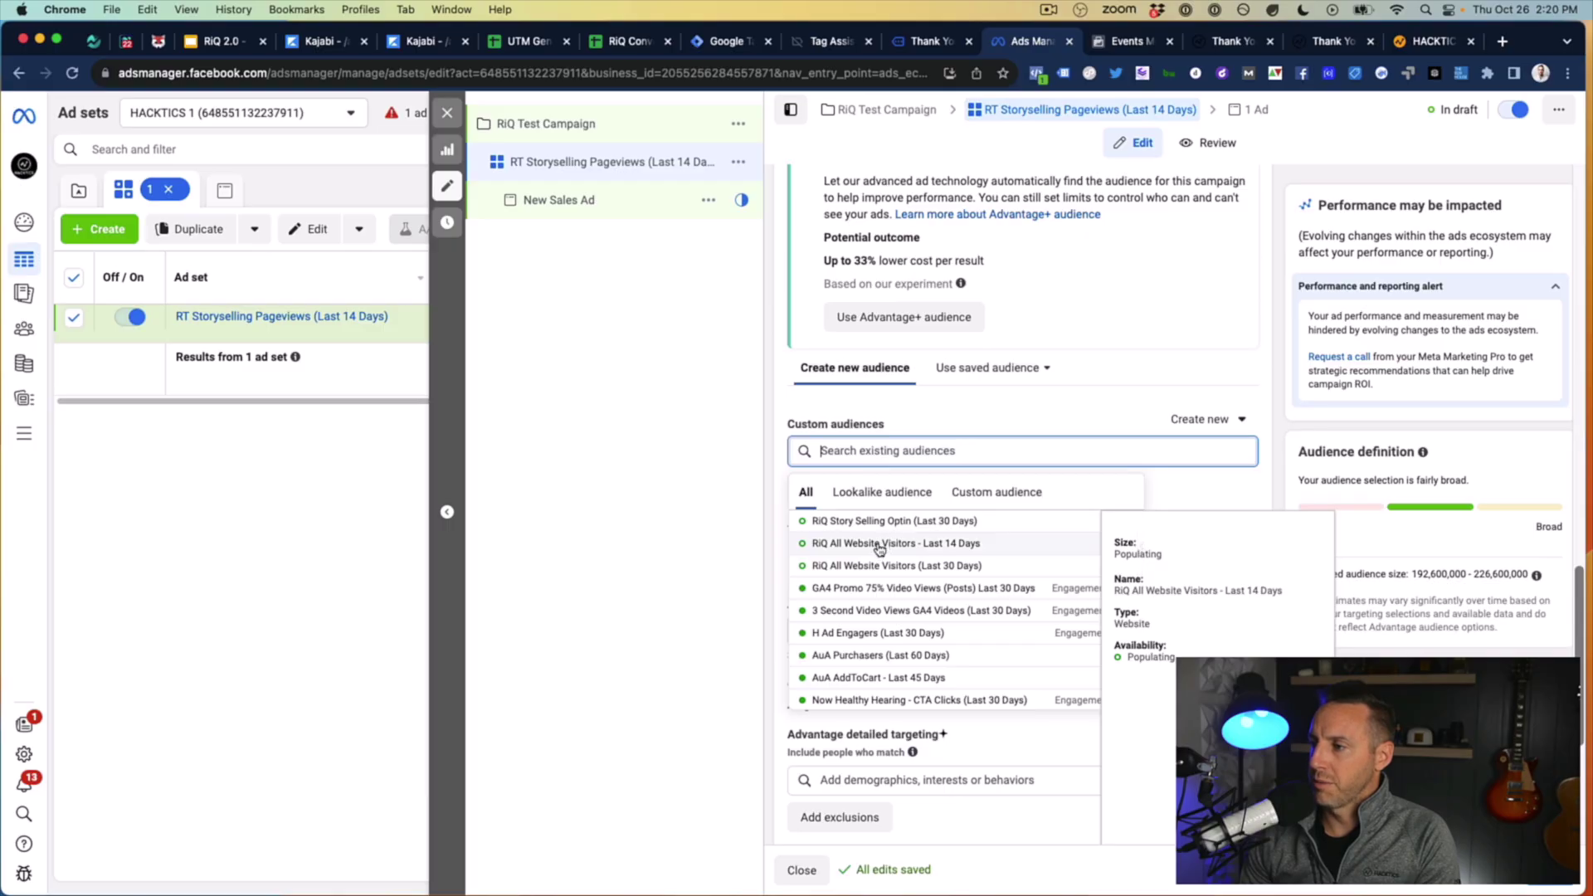
left_click(879, 545)
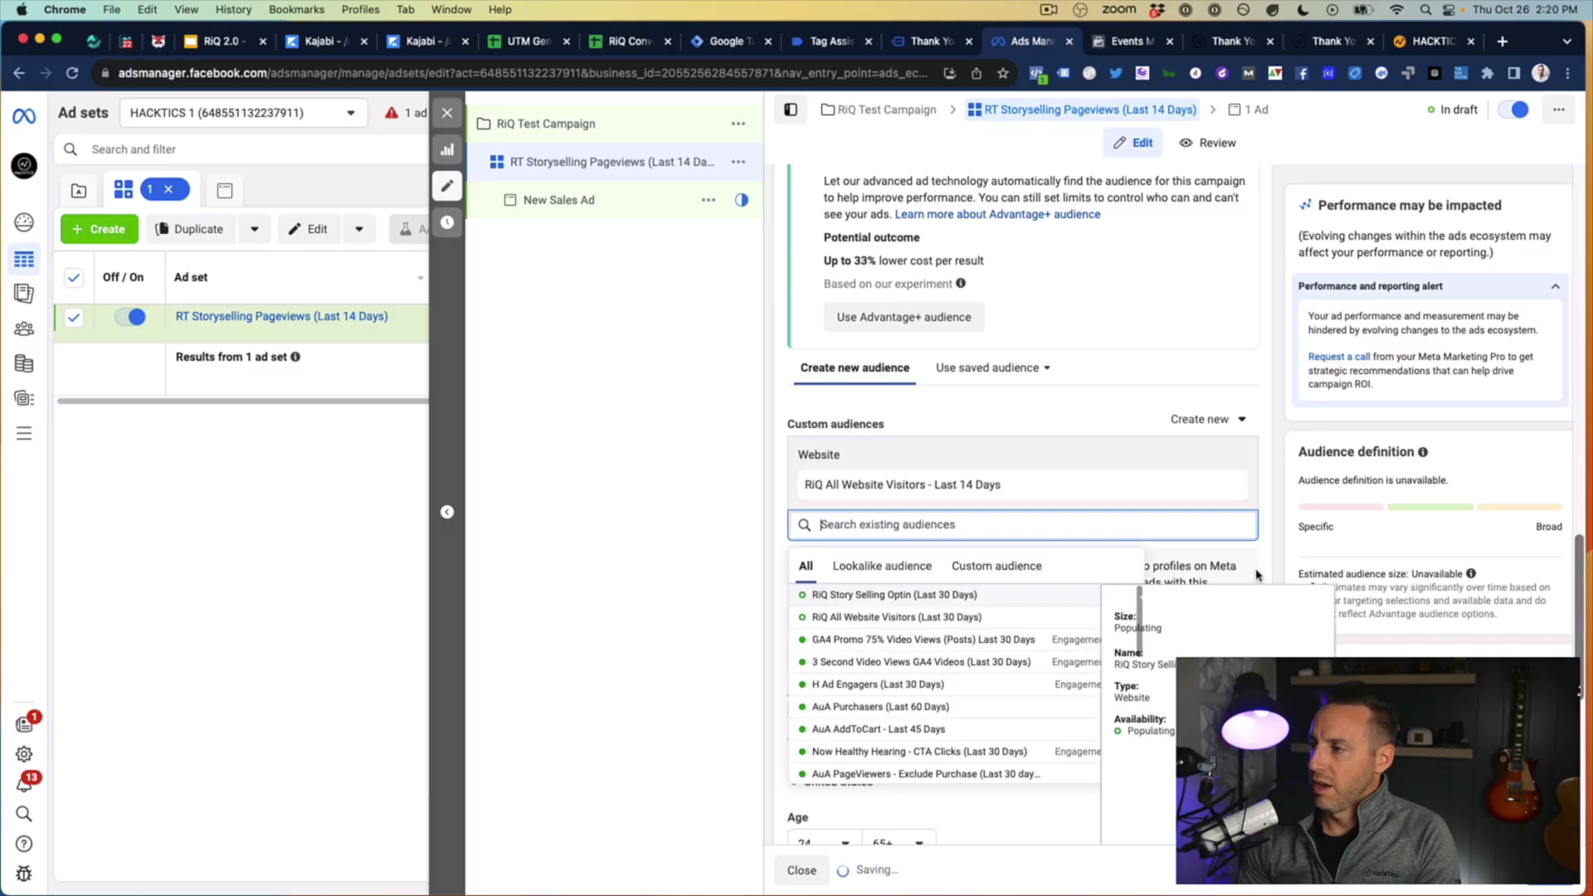
scroll(1257, 575, "down", 2)
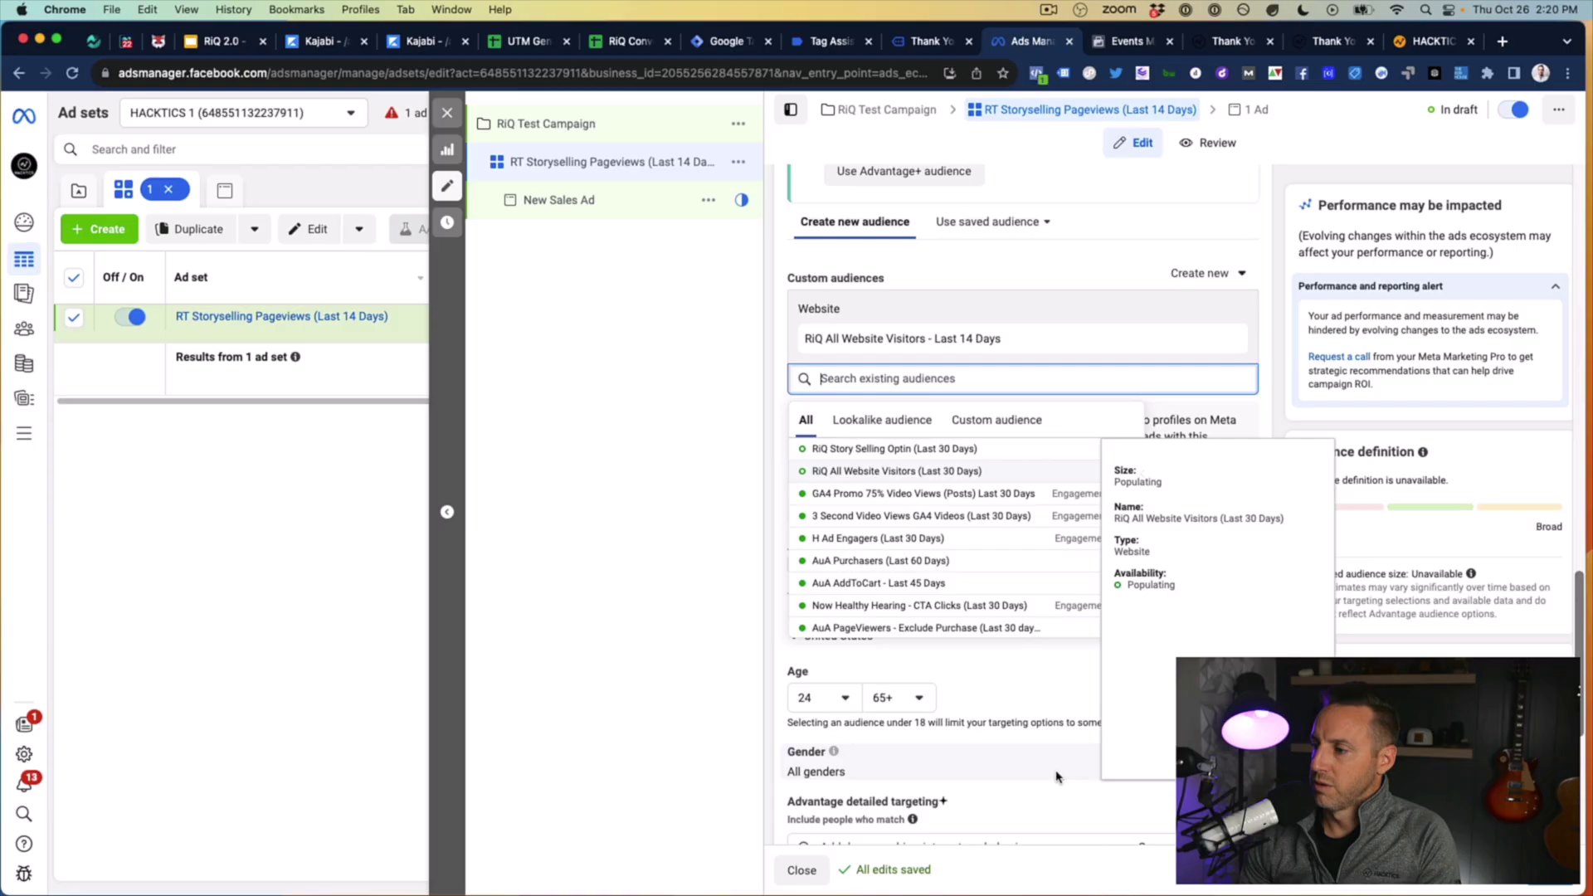
left_click(1023, 703)
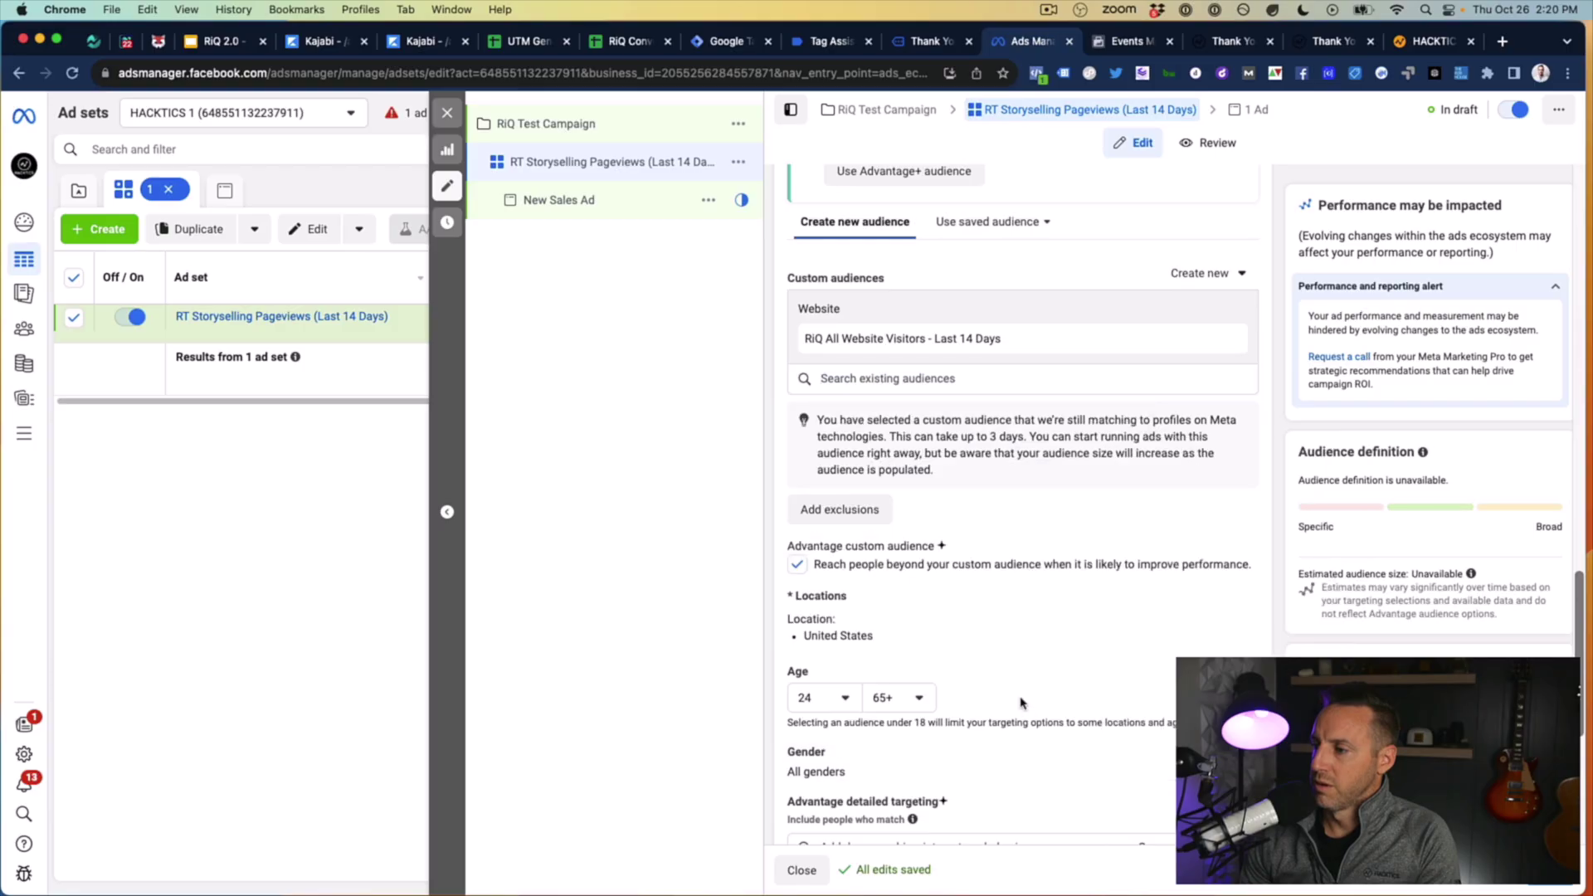
left_click(865, 518)
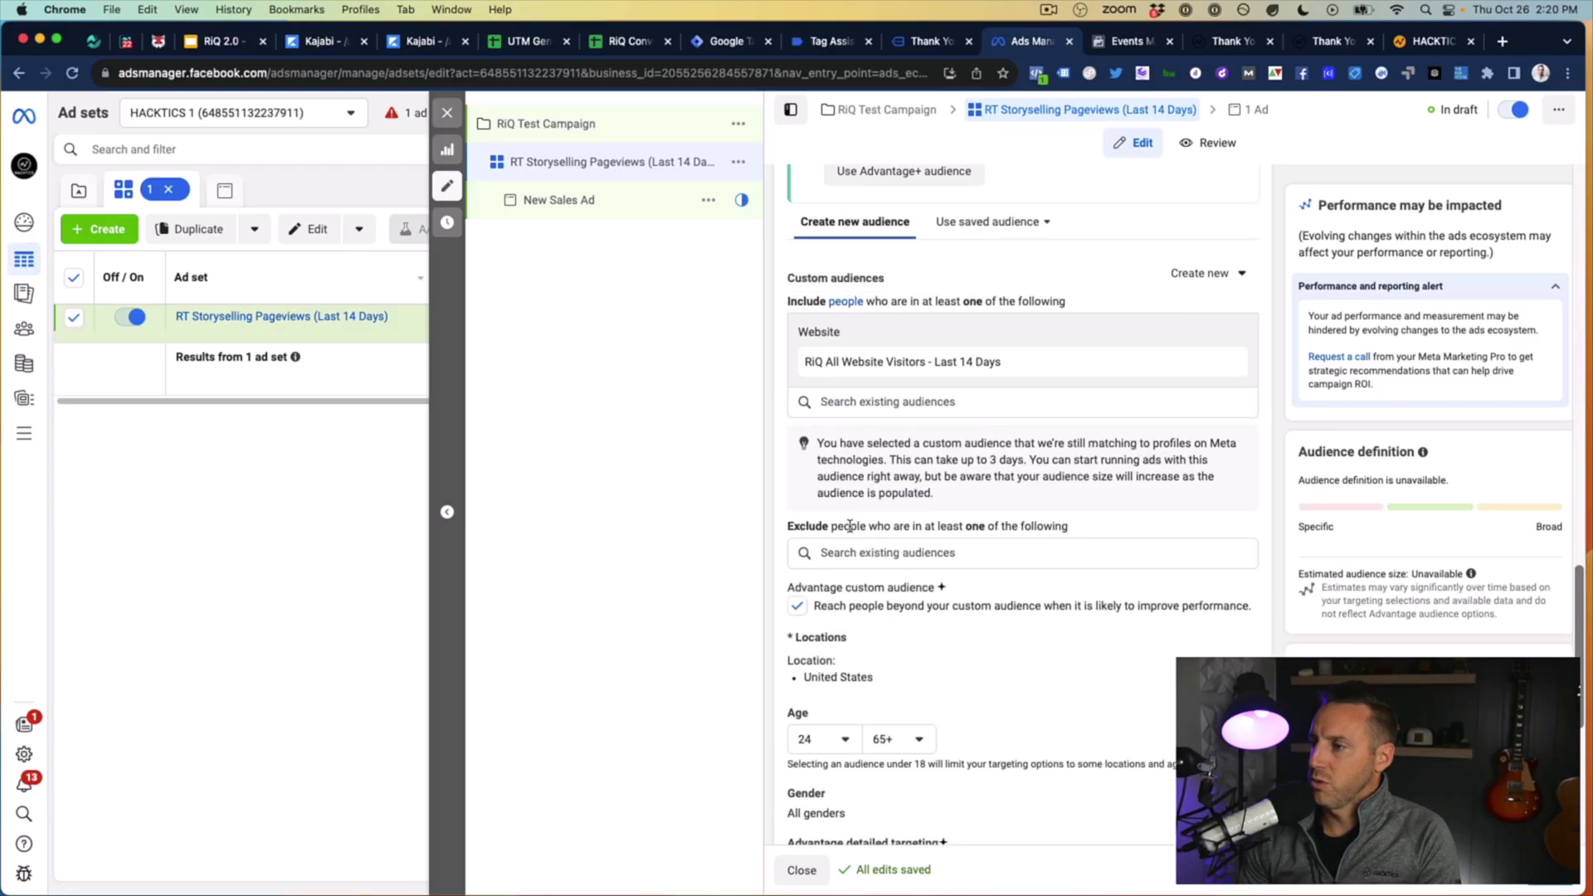
left_click(872, 398)
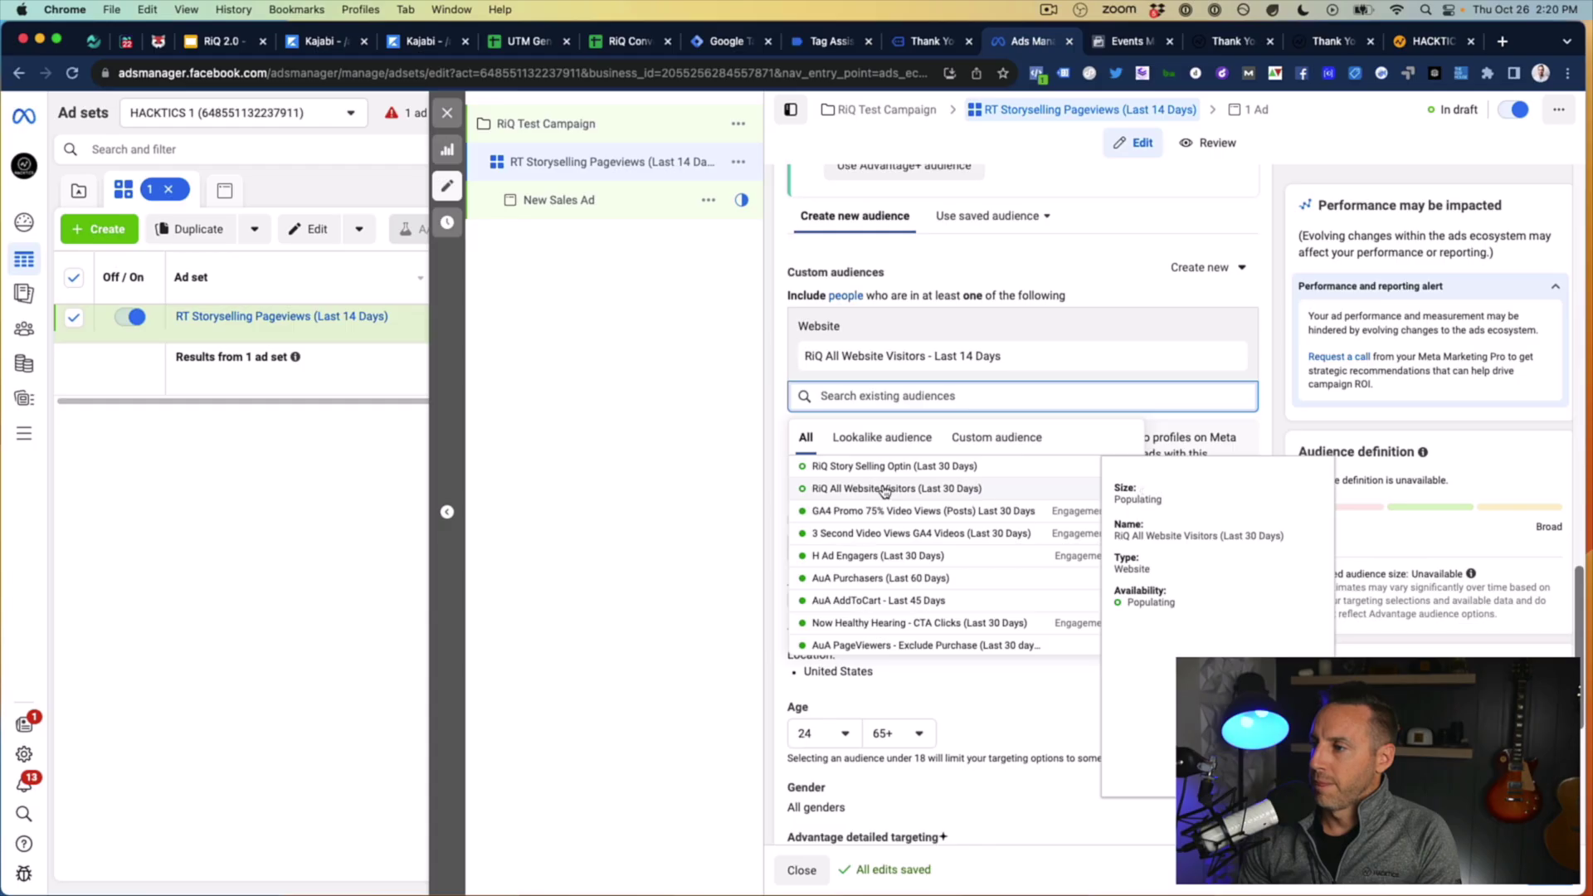
left_click(867, 466)
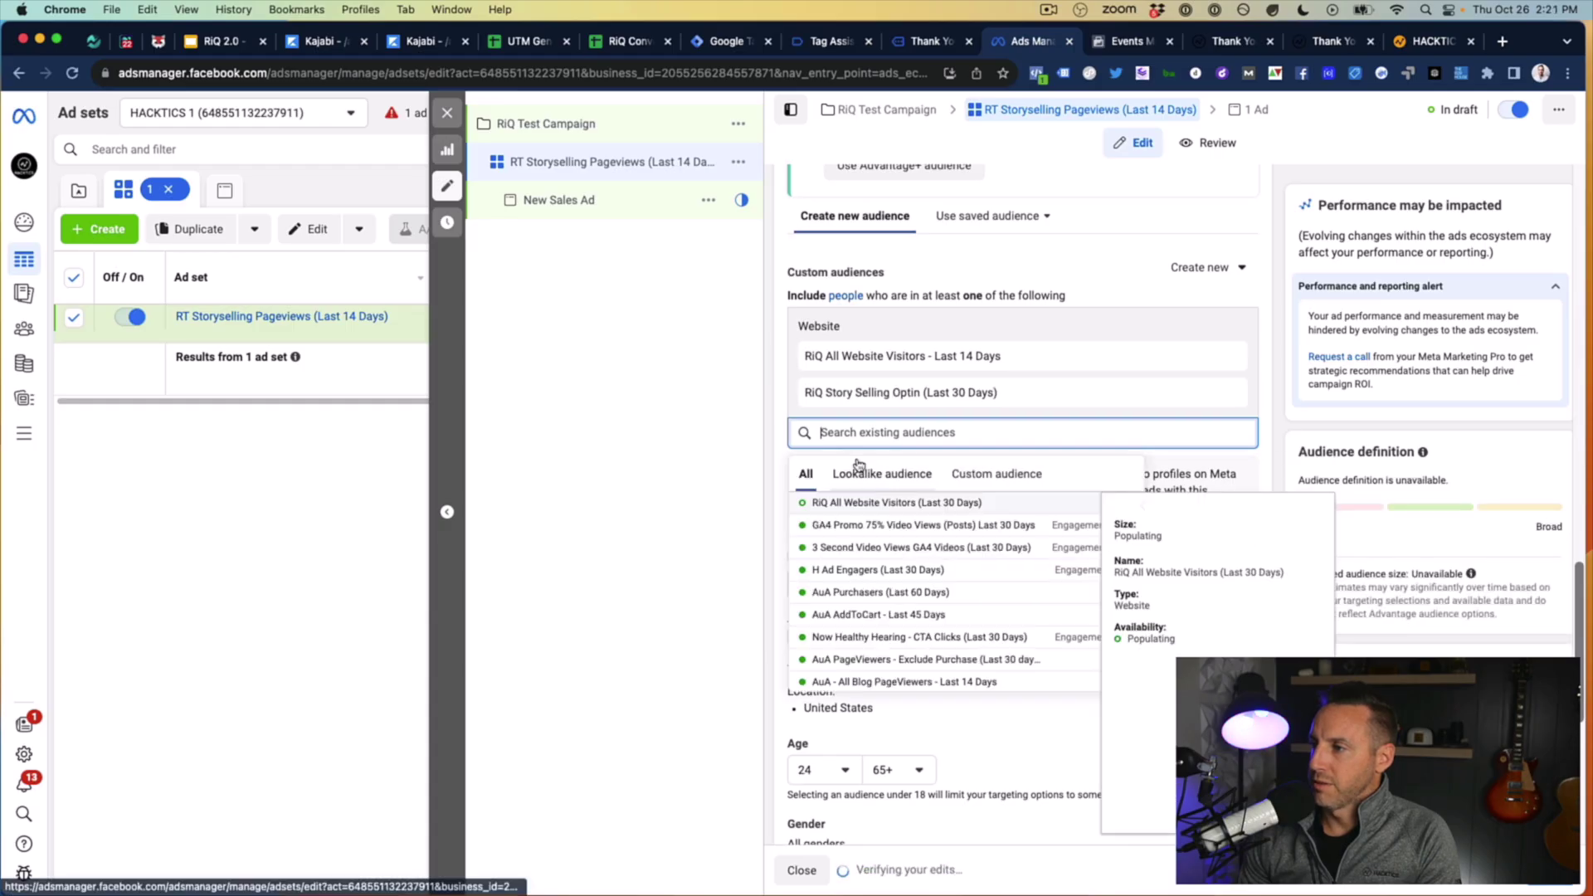
left_click(1228, 394)
Step: Exclude the "RiQ Story Selling Optin (Last 30 Days)" audience and turn off reaching people beyond the custom audience
left_click(895, 552)
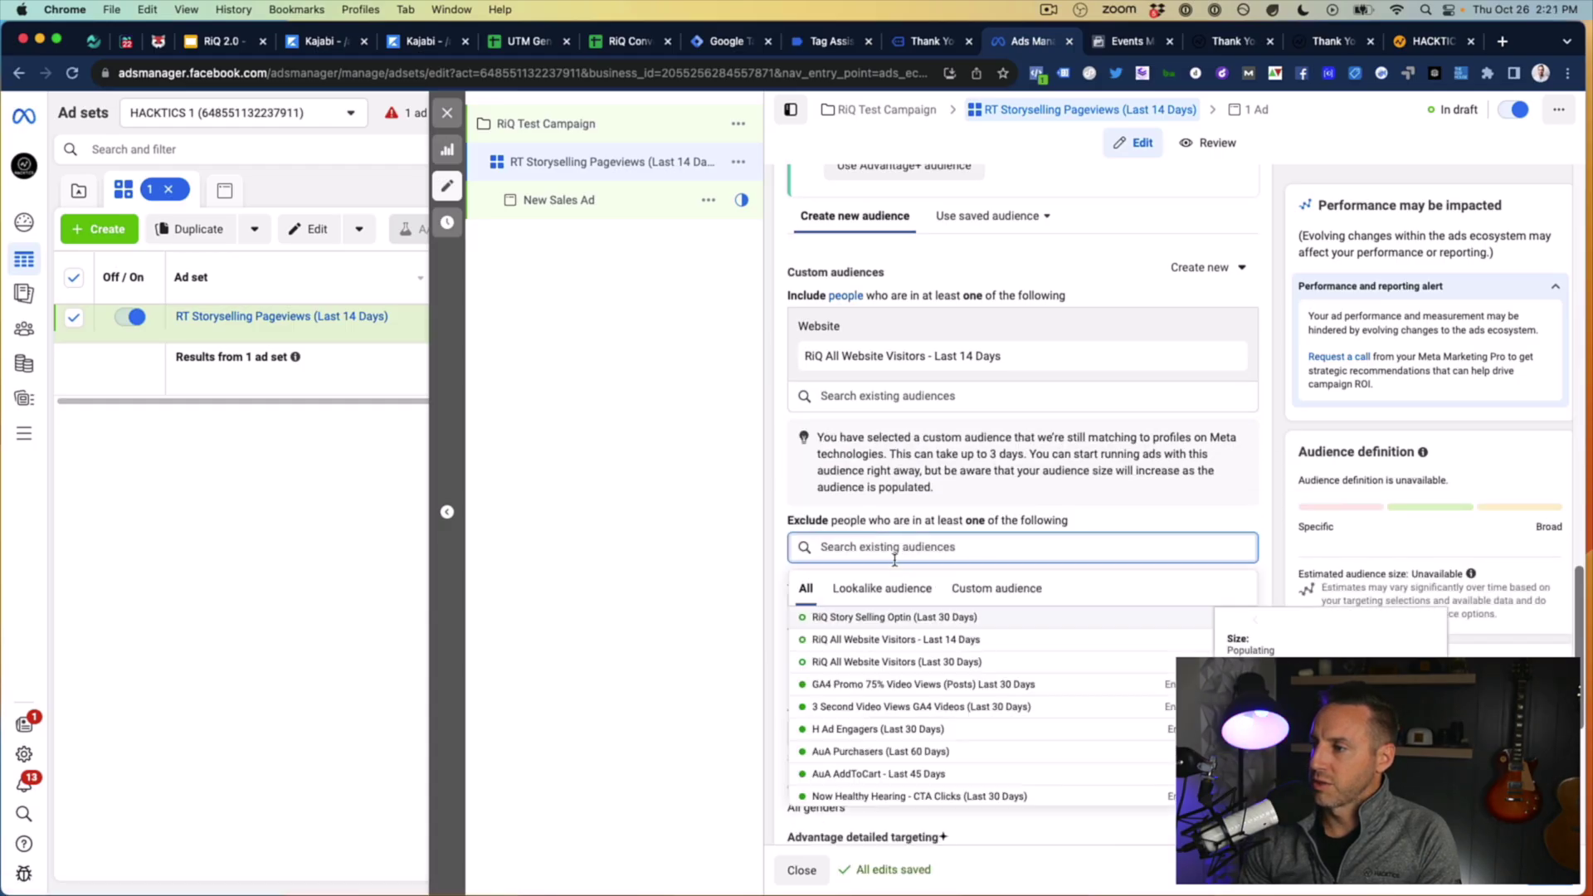
left_click(889, 617)
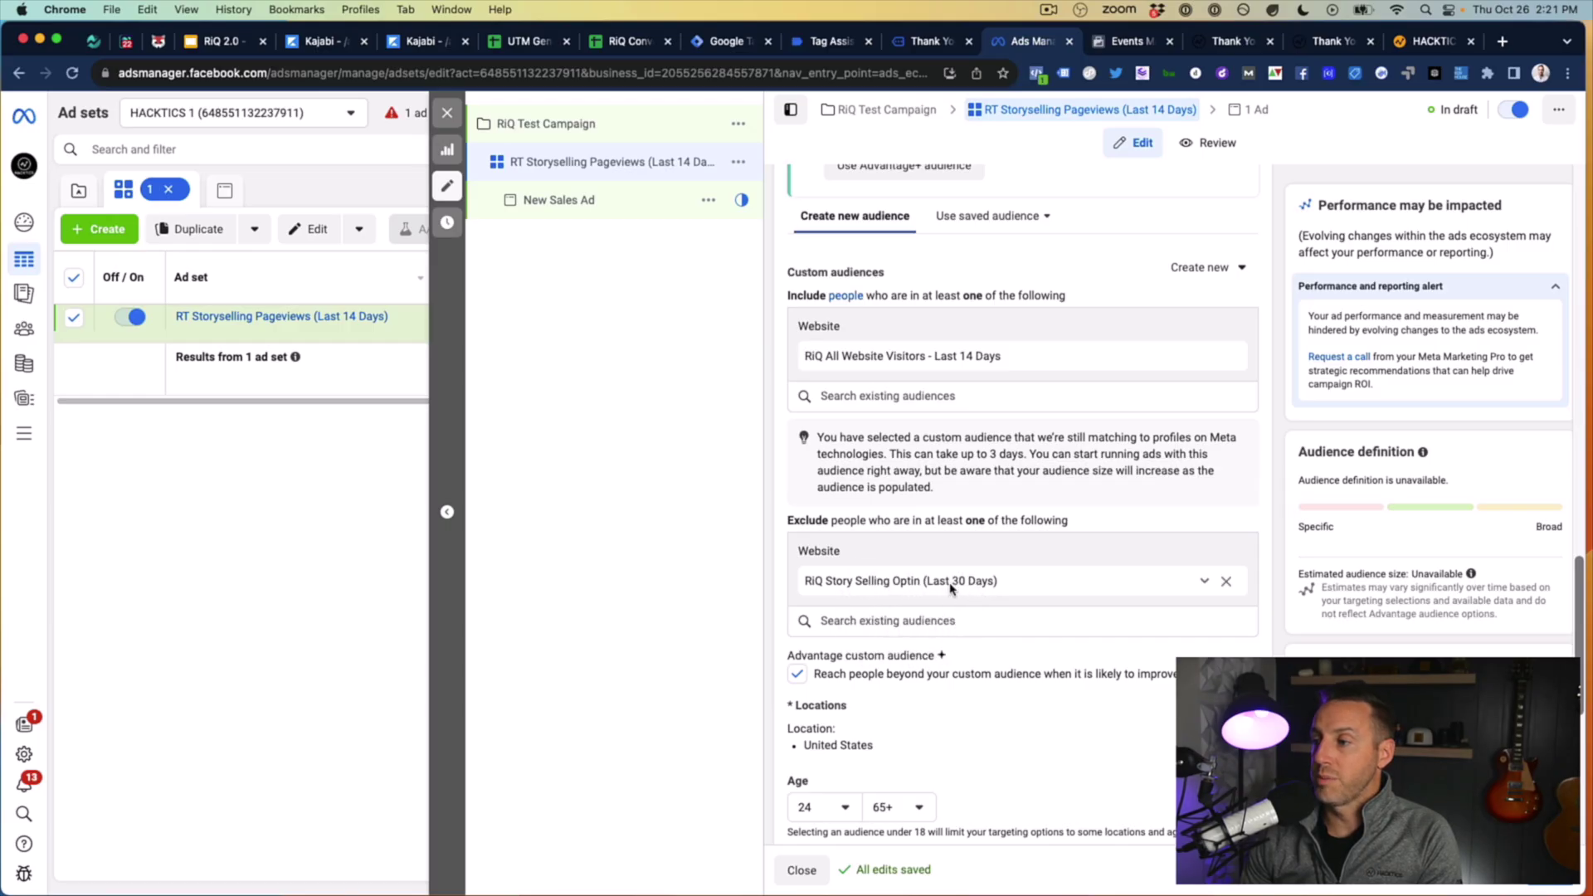
scroll(950, 584, "down", 3)
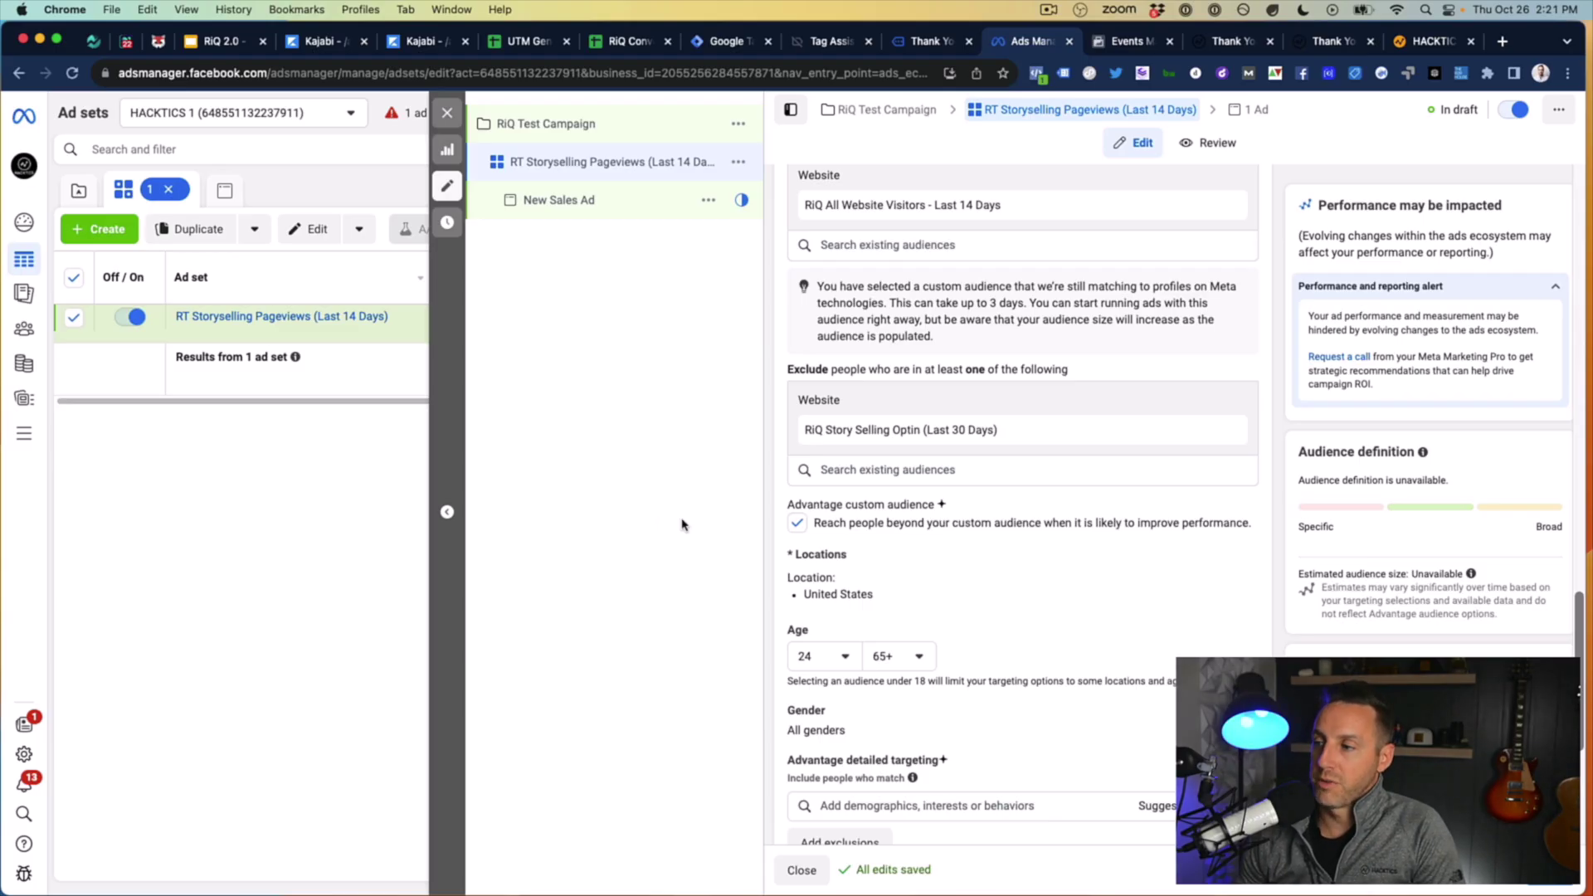
left_click(798, 524)
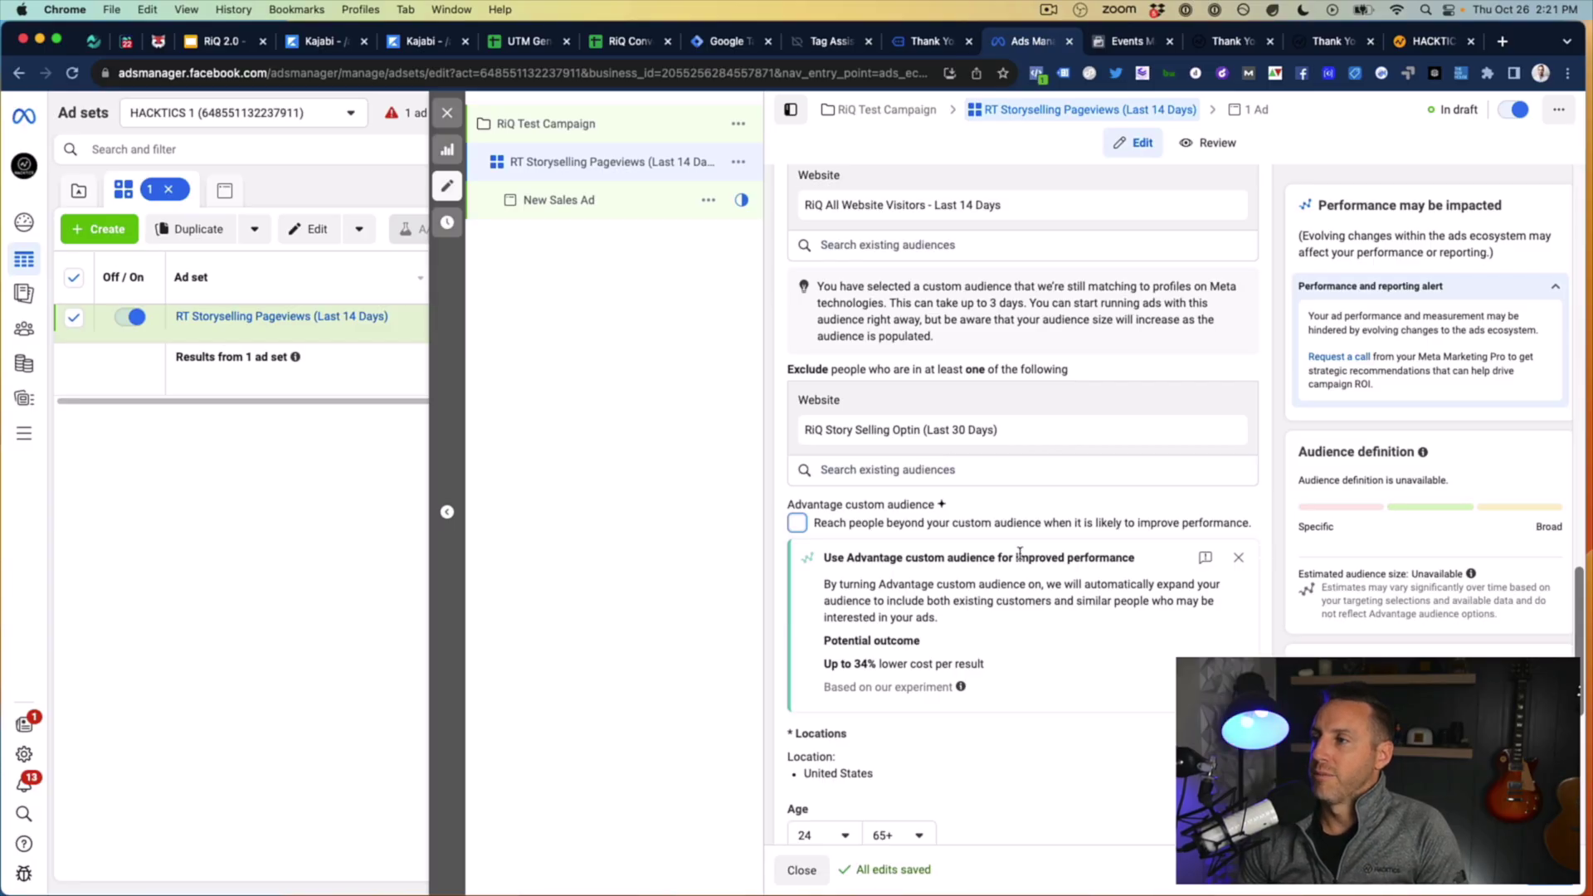
Step: Switch the ad set to manual placements and keep only the Facebook and Instagram platforms, removing Audience network and Messenger
scroll(1025, 538, "down", 7)
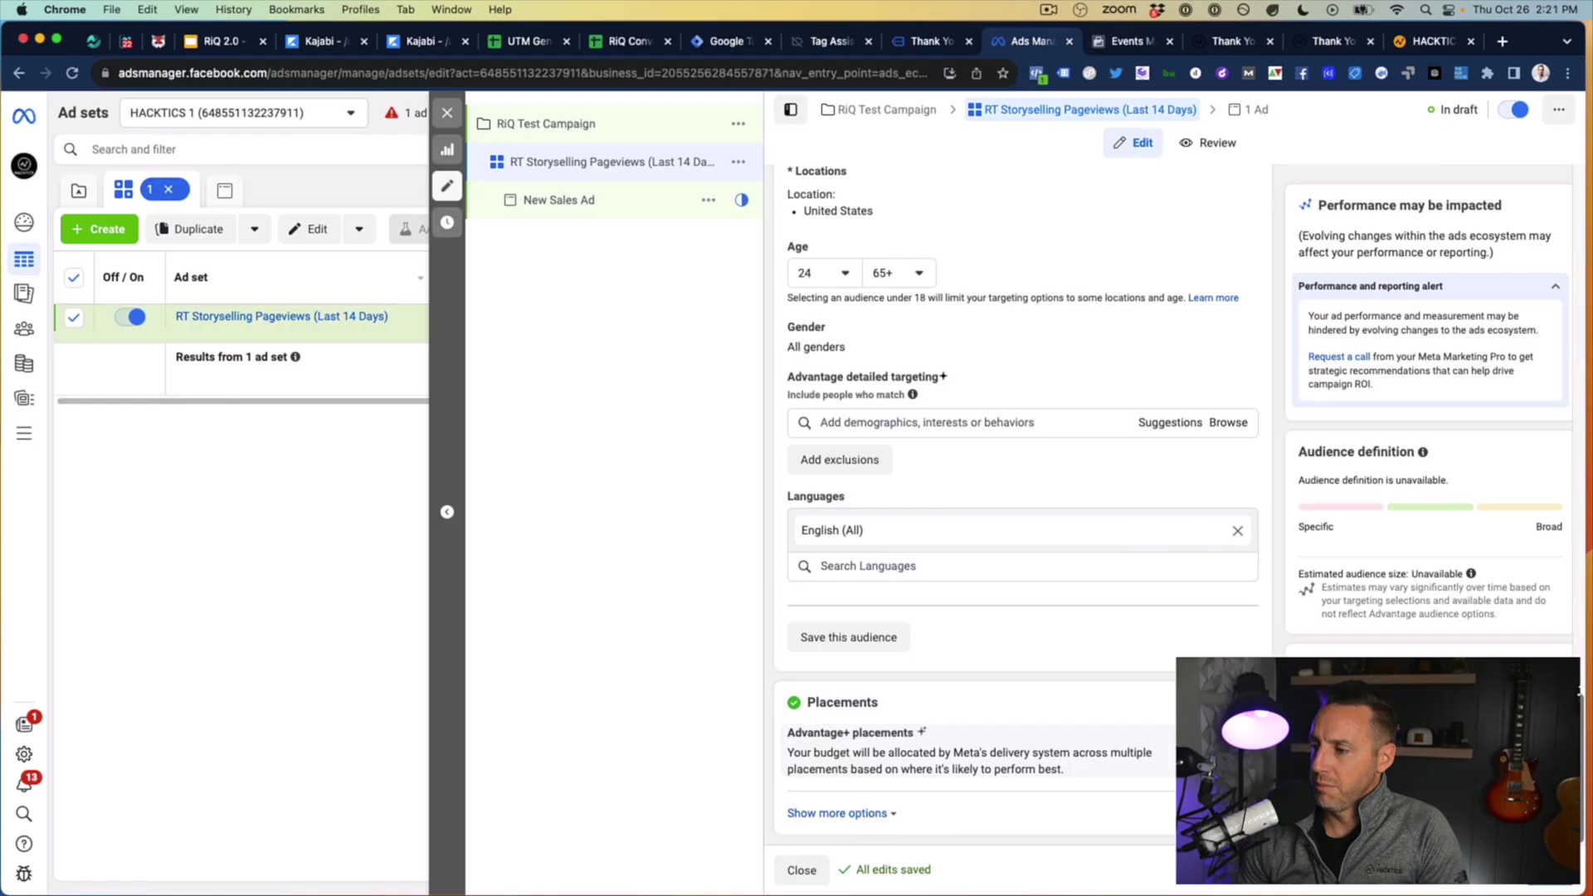
left_click(1006, 703)
scroll(1009, 664, "down", 1)
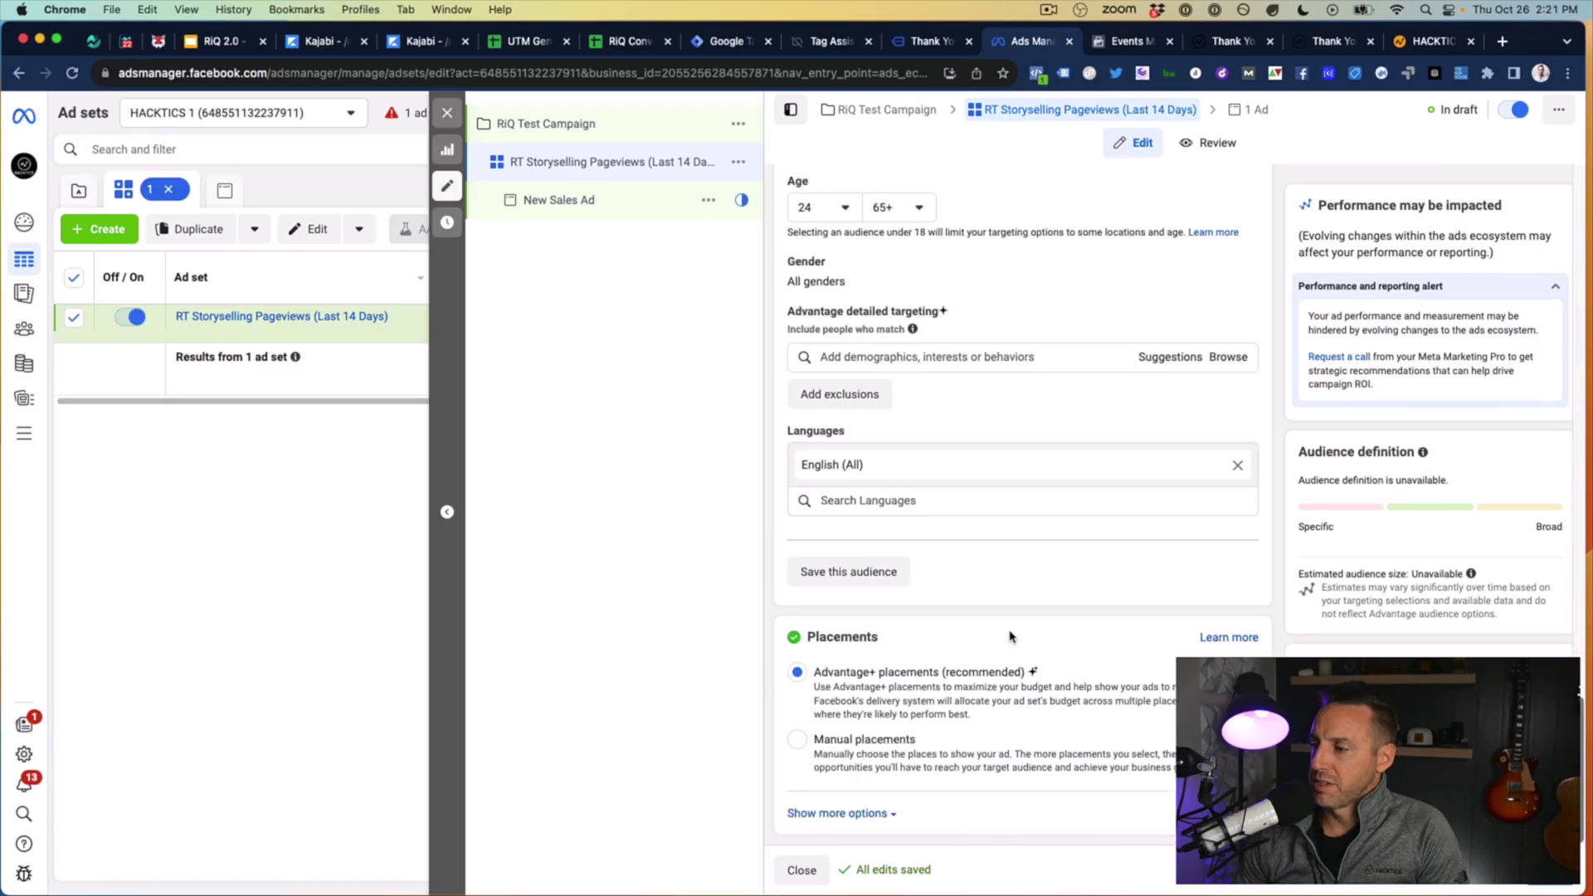
left_click(798, 740)
scroll(859, 709, "down", 5)
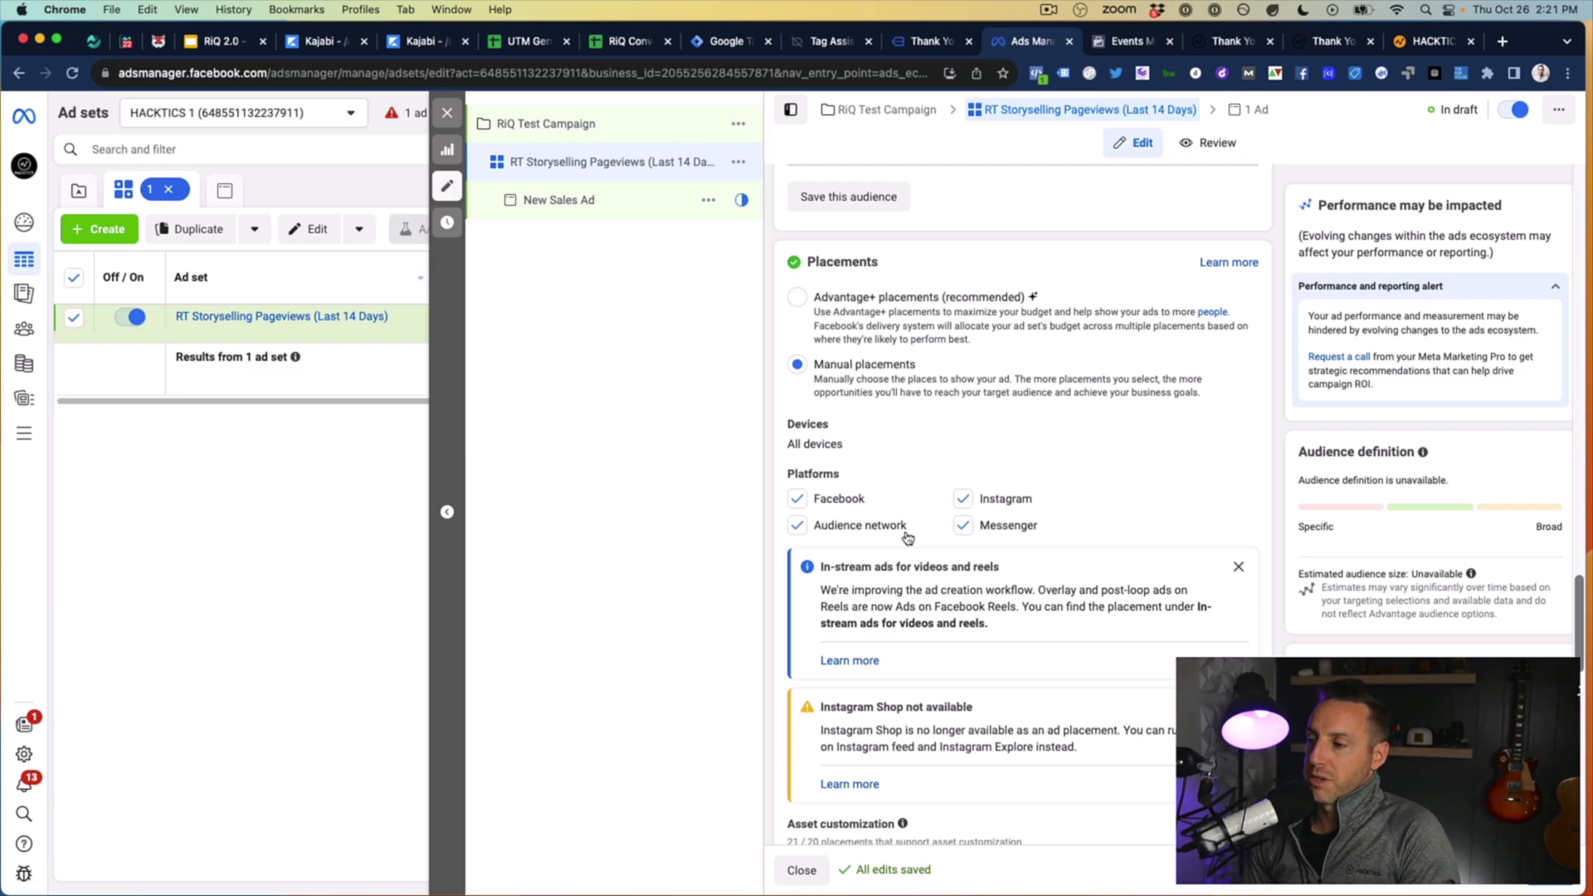
left_click(962, 498)
left_click(962, 524)
left_click(795, 524)
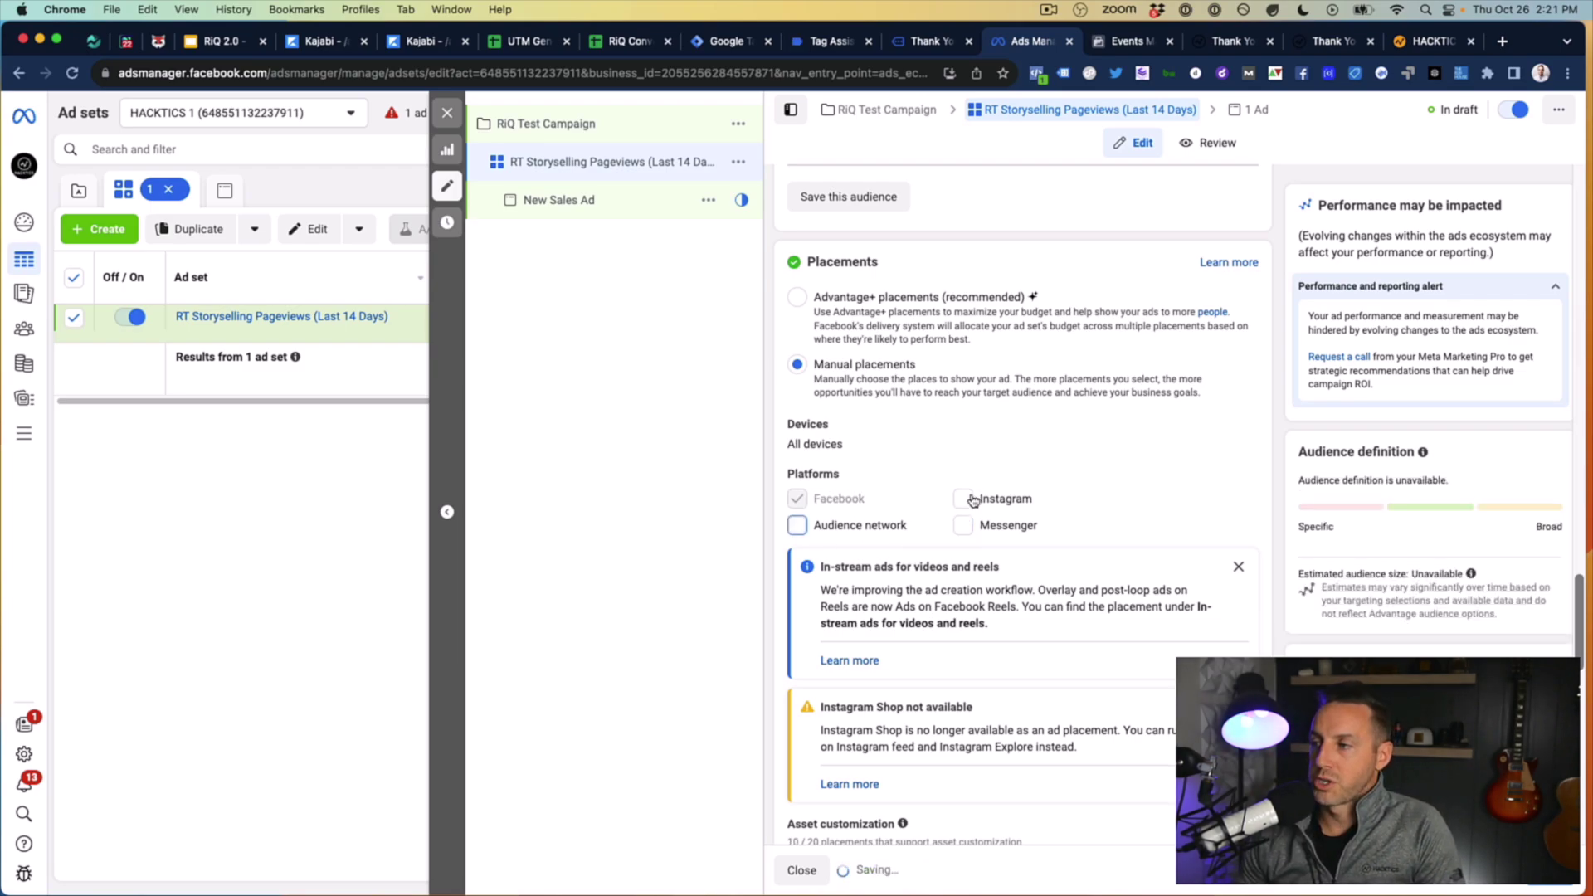
left_click(963, 498)
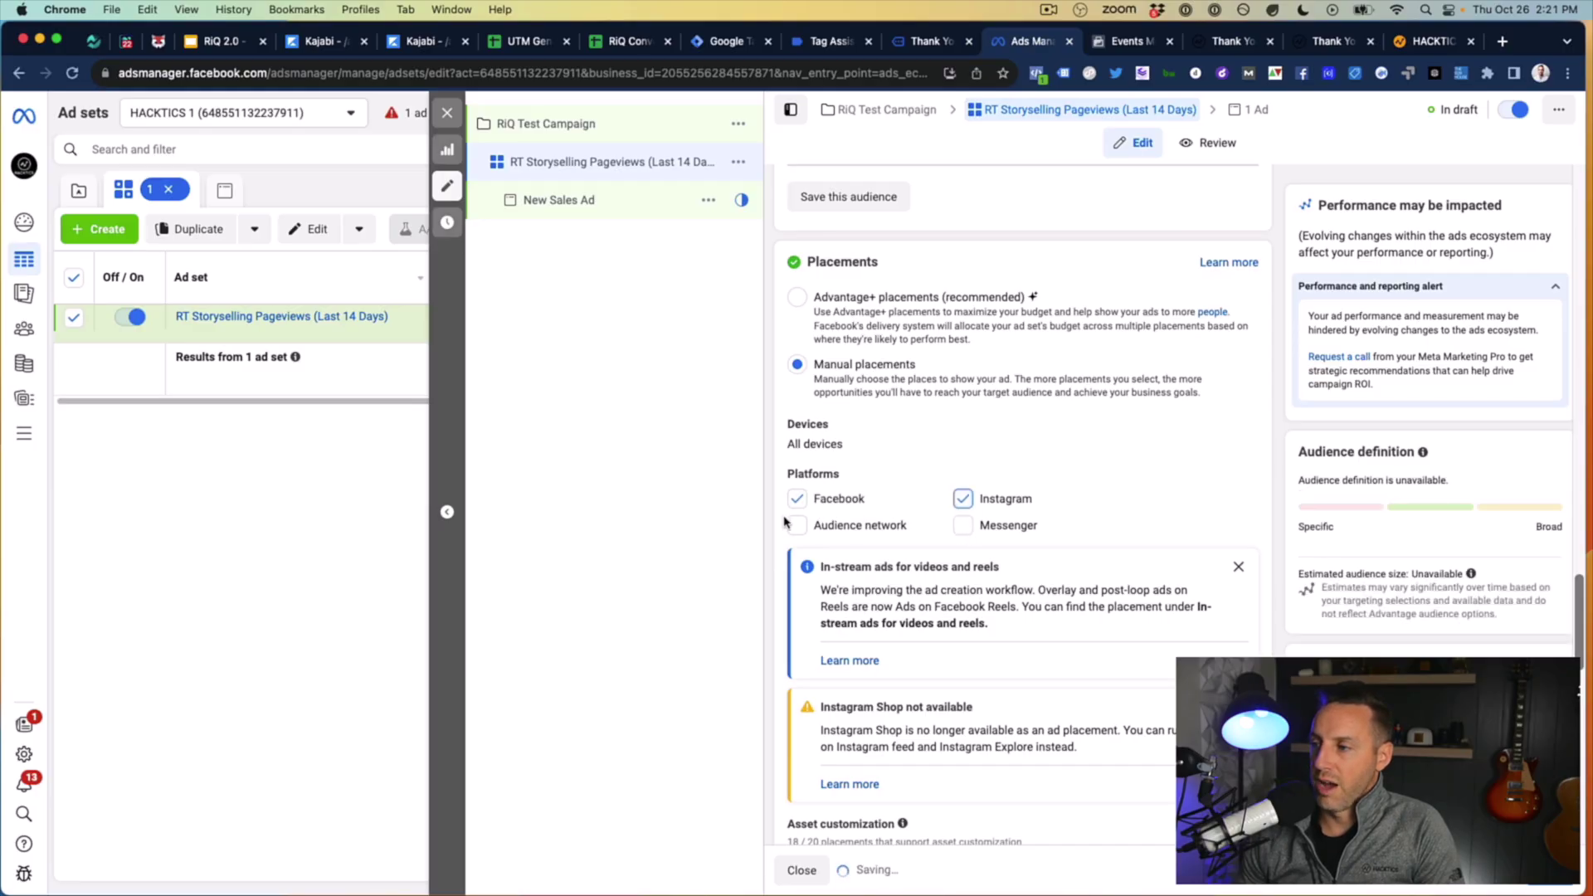
Step: Remove Facebook right column, Facebook Business Explore, Facebook Marketplace and Instagram profile feed from the Feeds placements
scroll(996, 550, "down", 7)
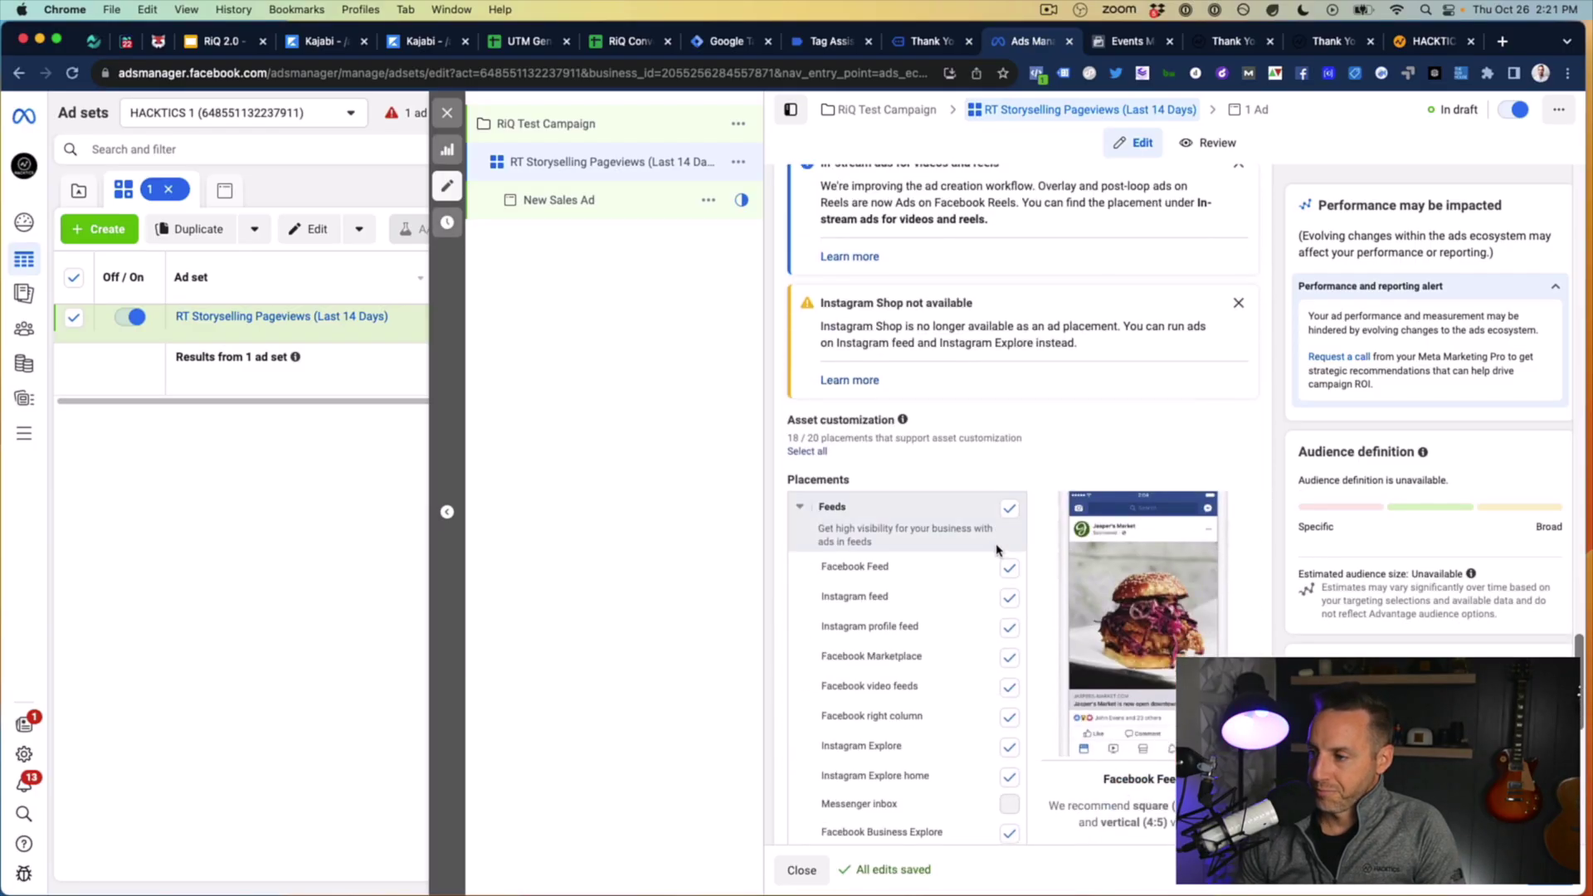
scroll(995, 531, "up", 4)
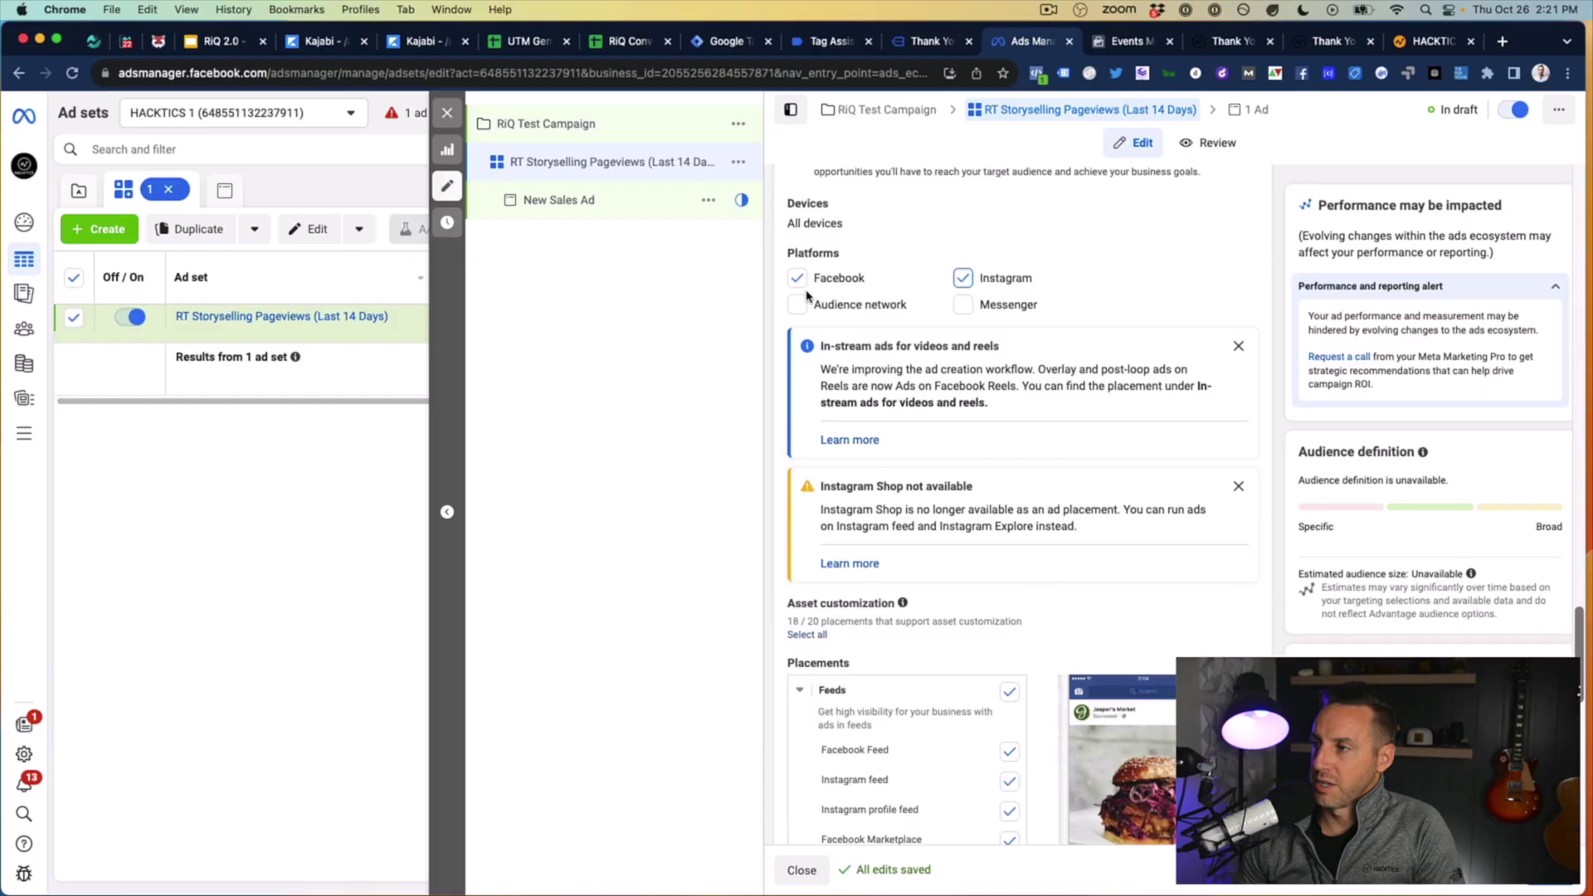
scroll(946, 440, "down", 3)
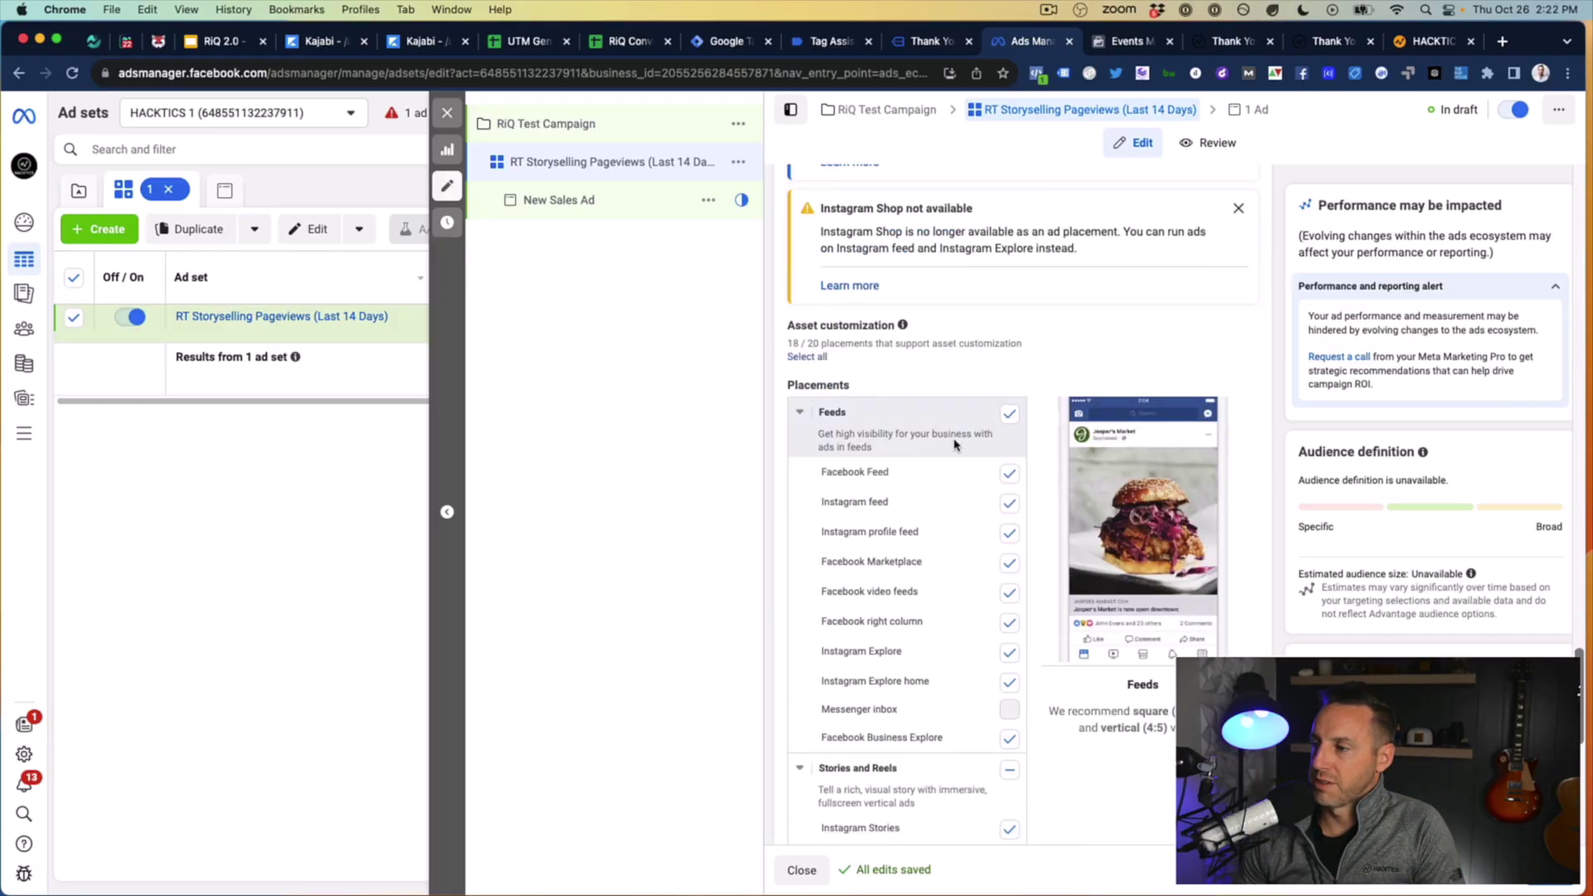
left_click(1009, 622)
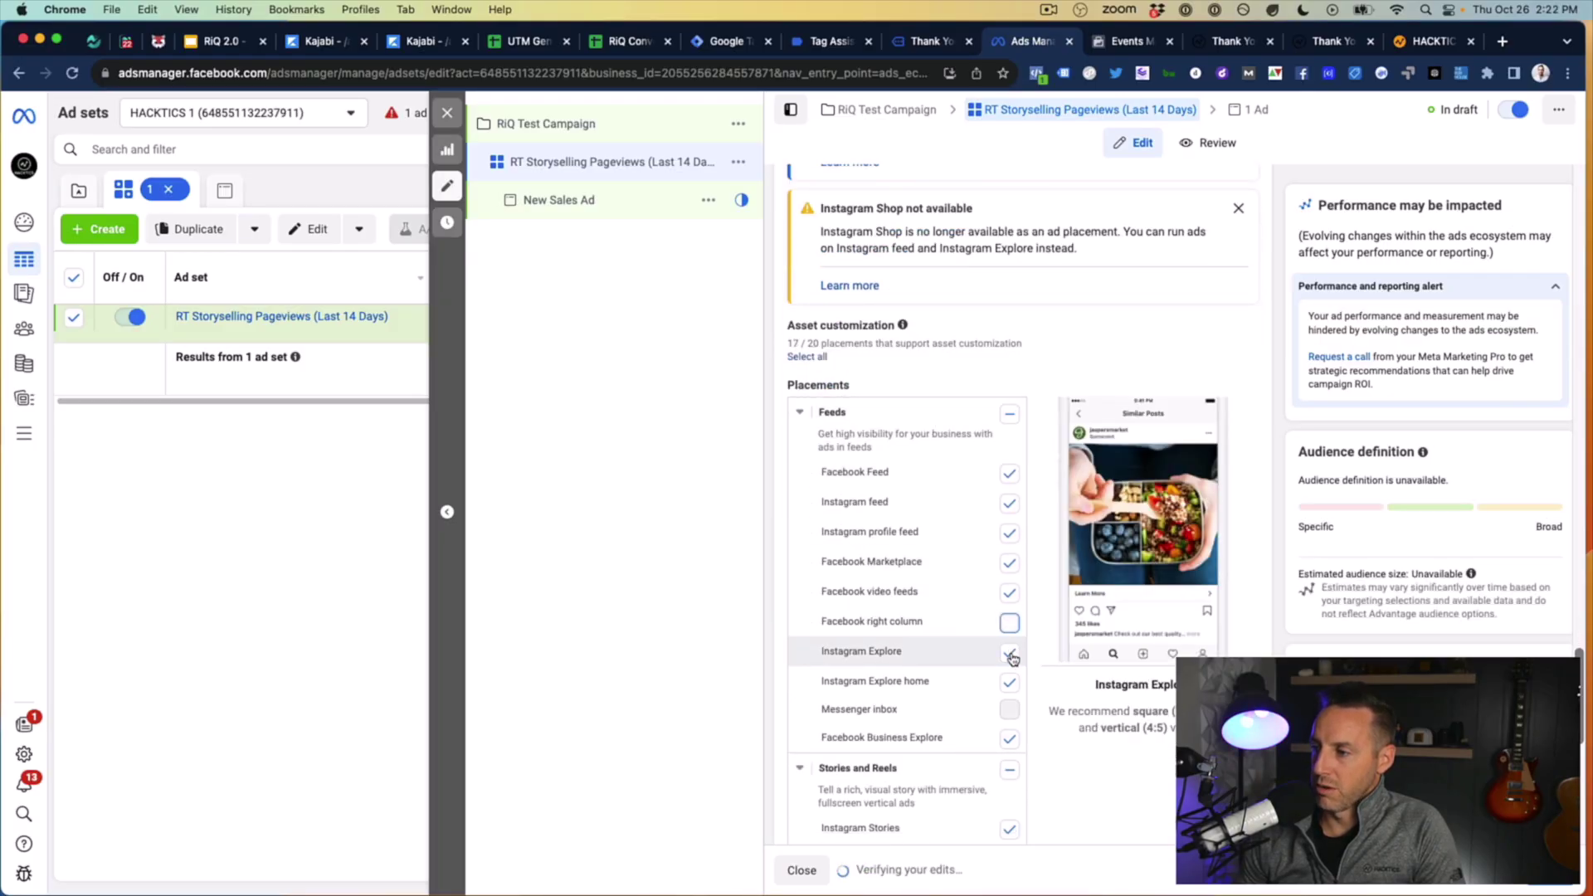
left_click(1009, 739)
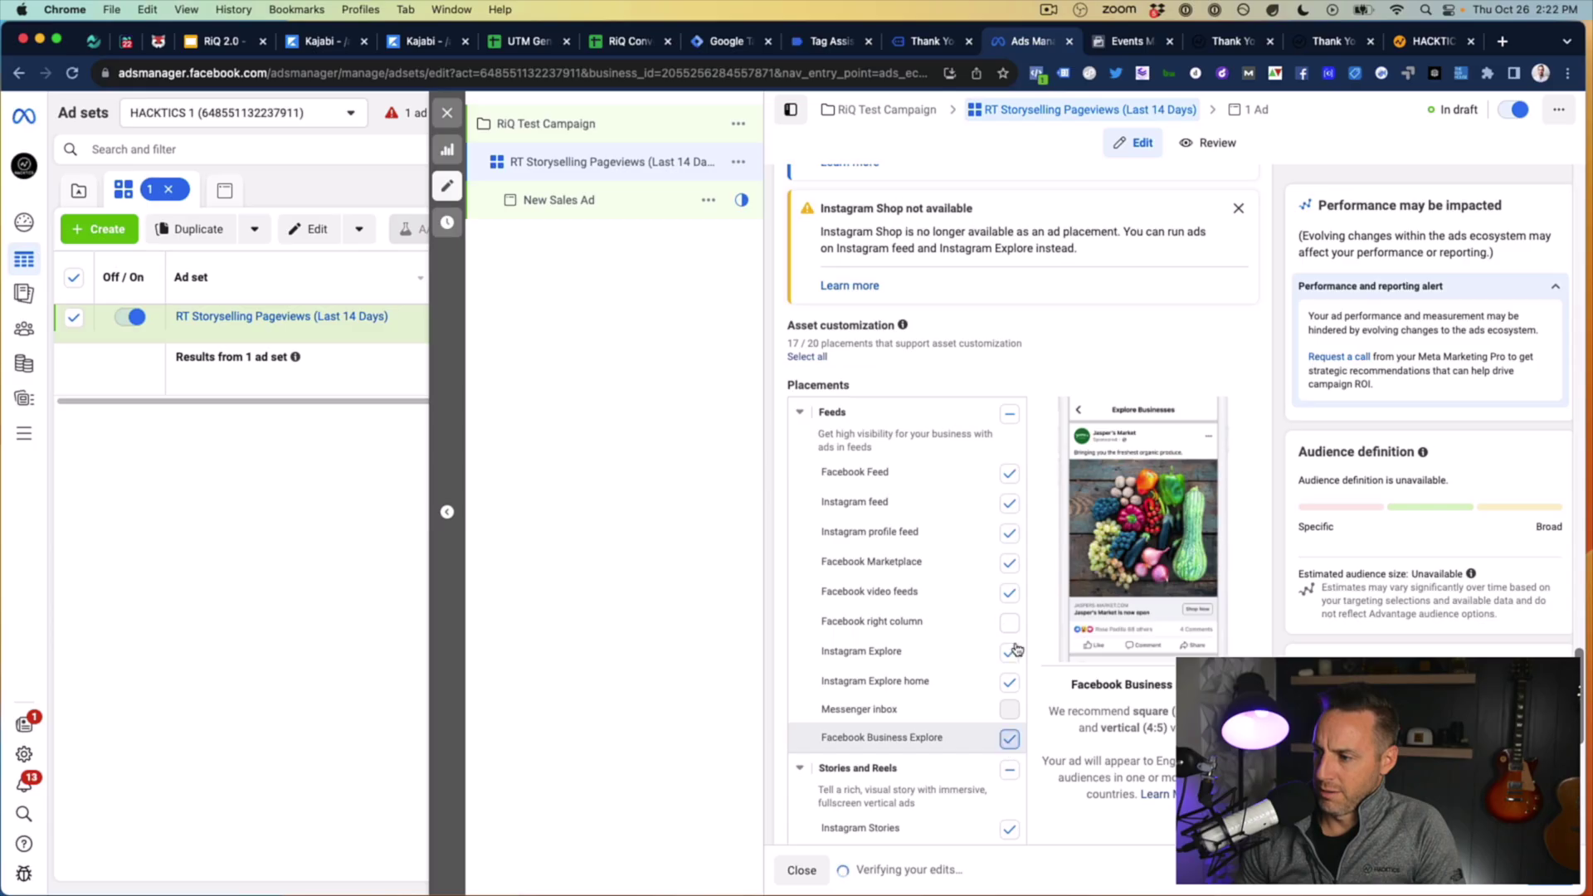
left_click(1011, 594)
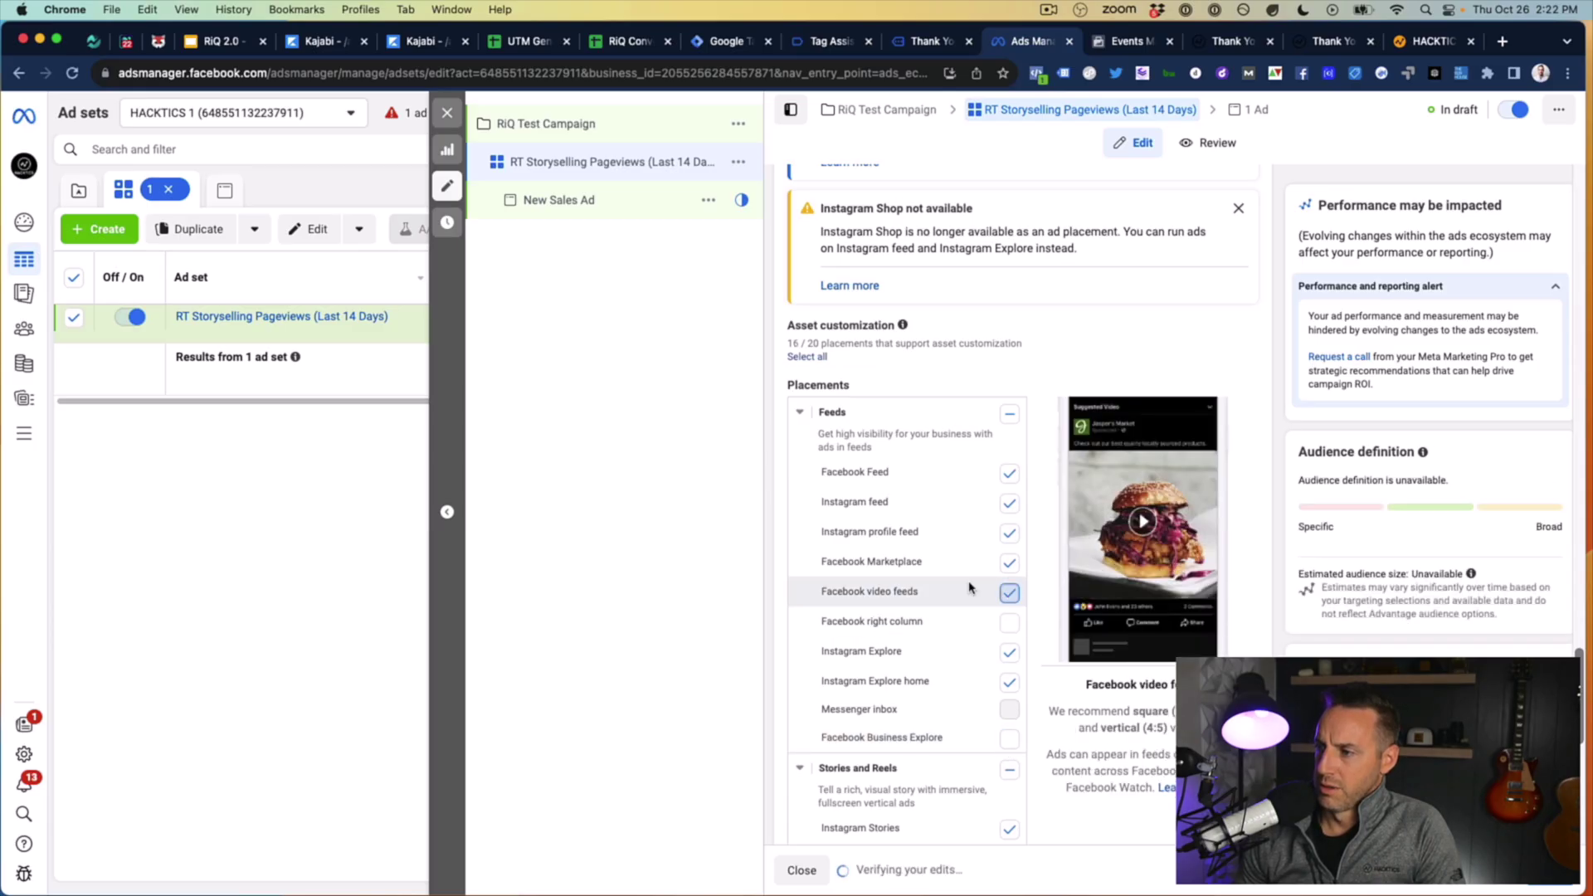
left_click(1010, 564)
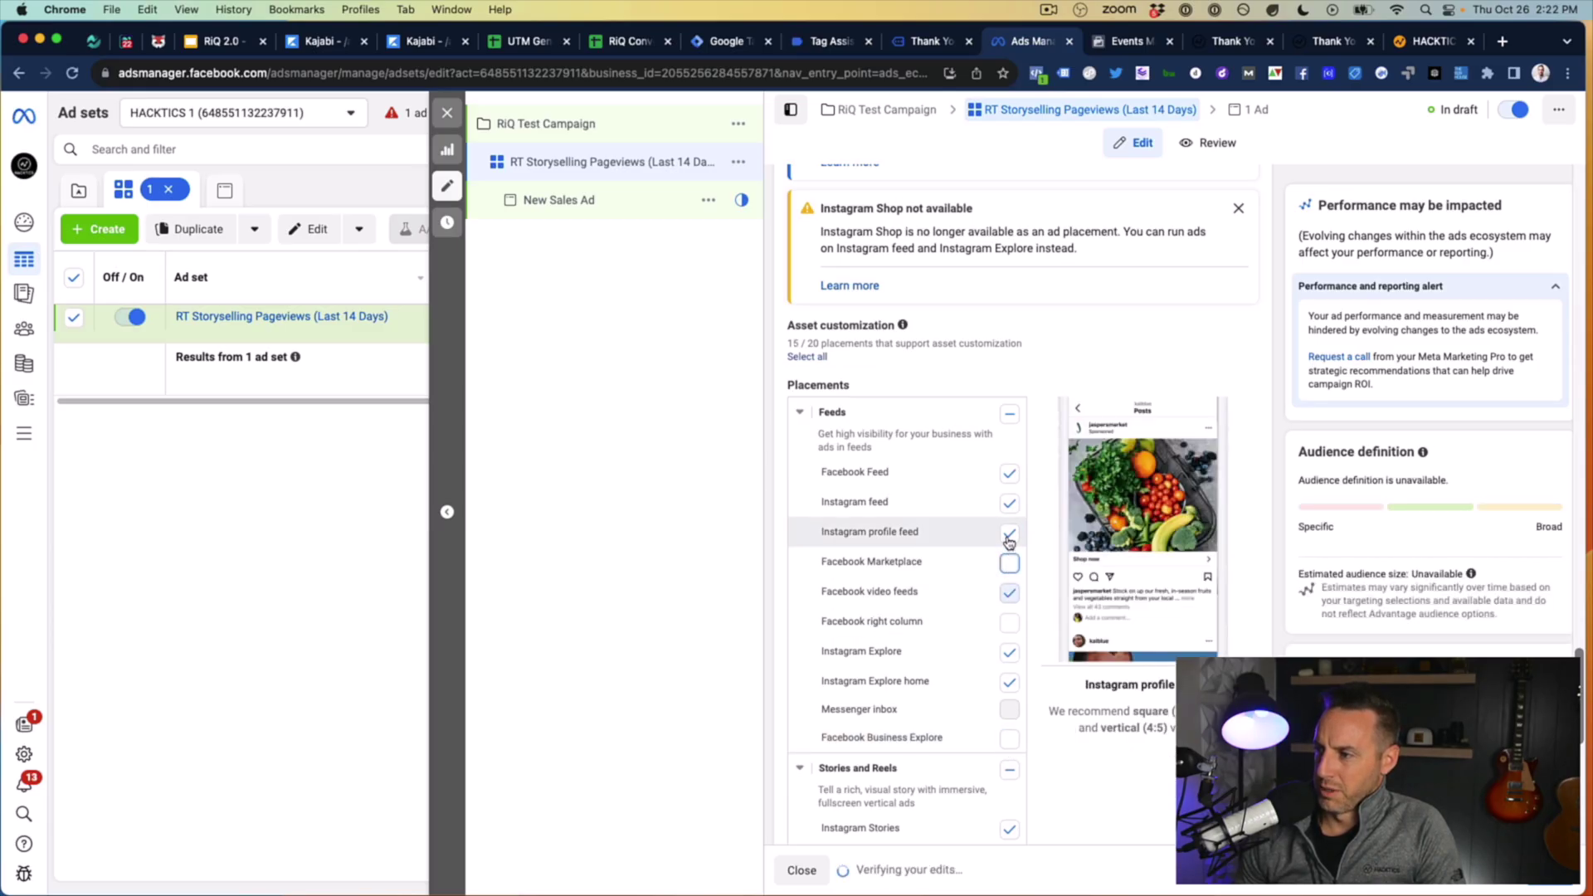
left_click(1009, 535)
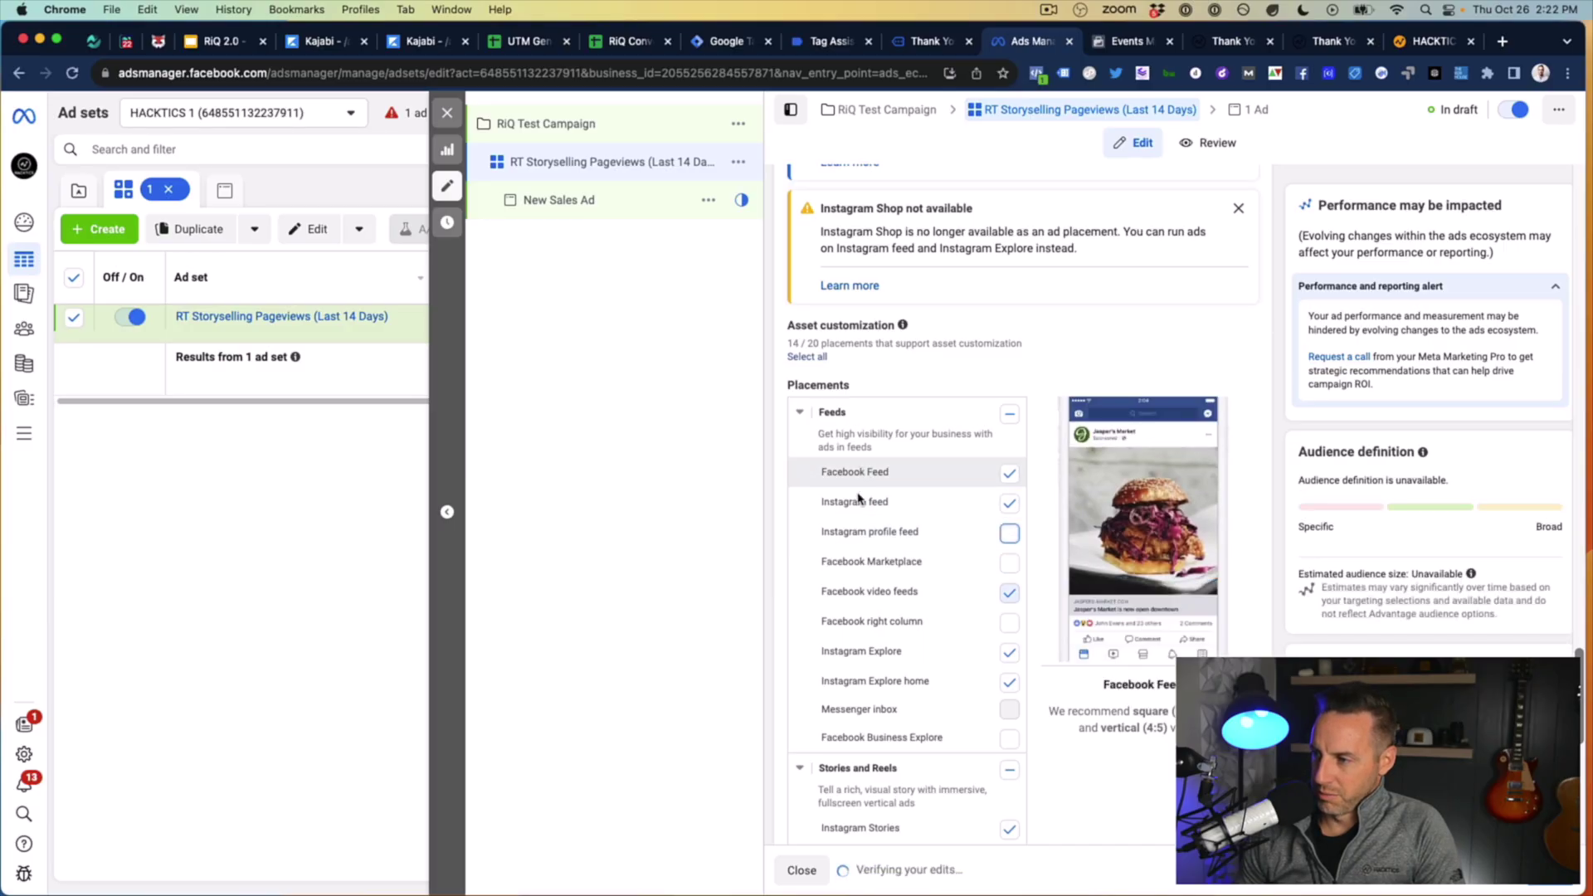
Step: Remove Instagram Stories, Facebook Stories, Instagram Reels and Facebook Reels from the Stories and Reels placements
scroll(896, 580, "down", 3)
scroll(904, 586, "down", 1)
left_click(1008, 605)
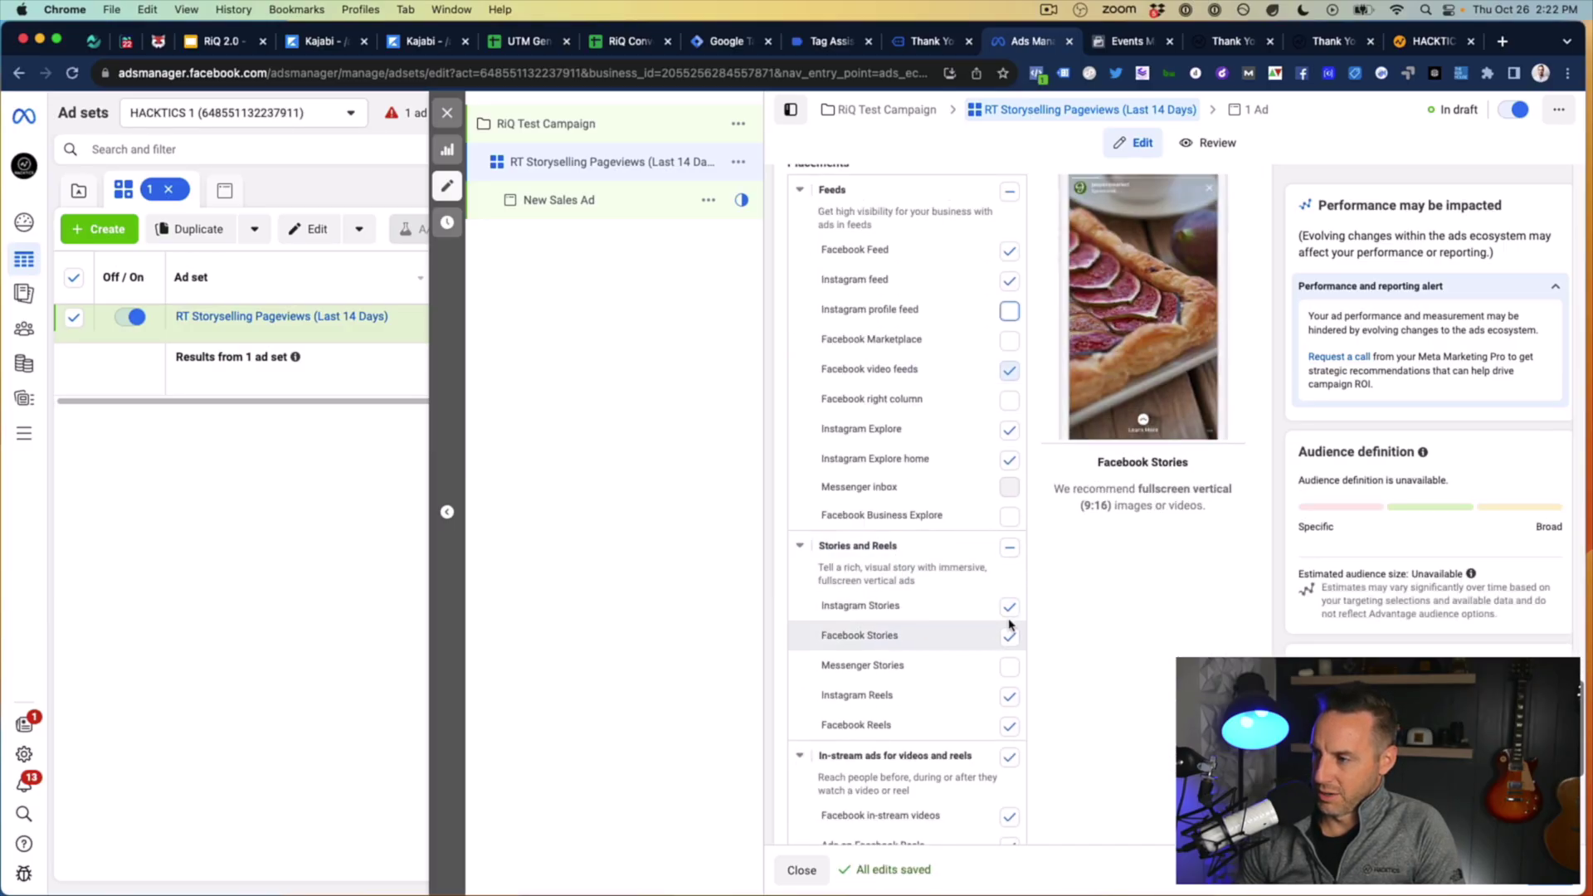
left_click(1009, 634)
left_click(1009, 697)
left_click(1009, 727)
Step: Remove all placements under In-stream ads for videos and reels and under Search results
scroll(996, 664, "down", 2)
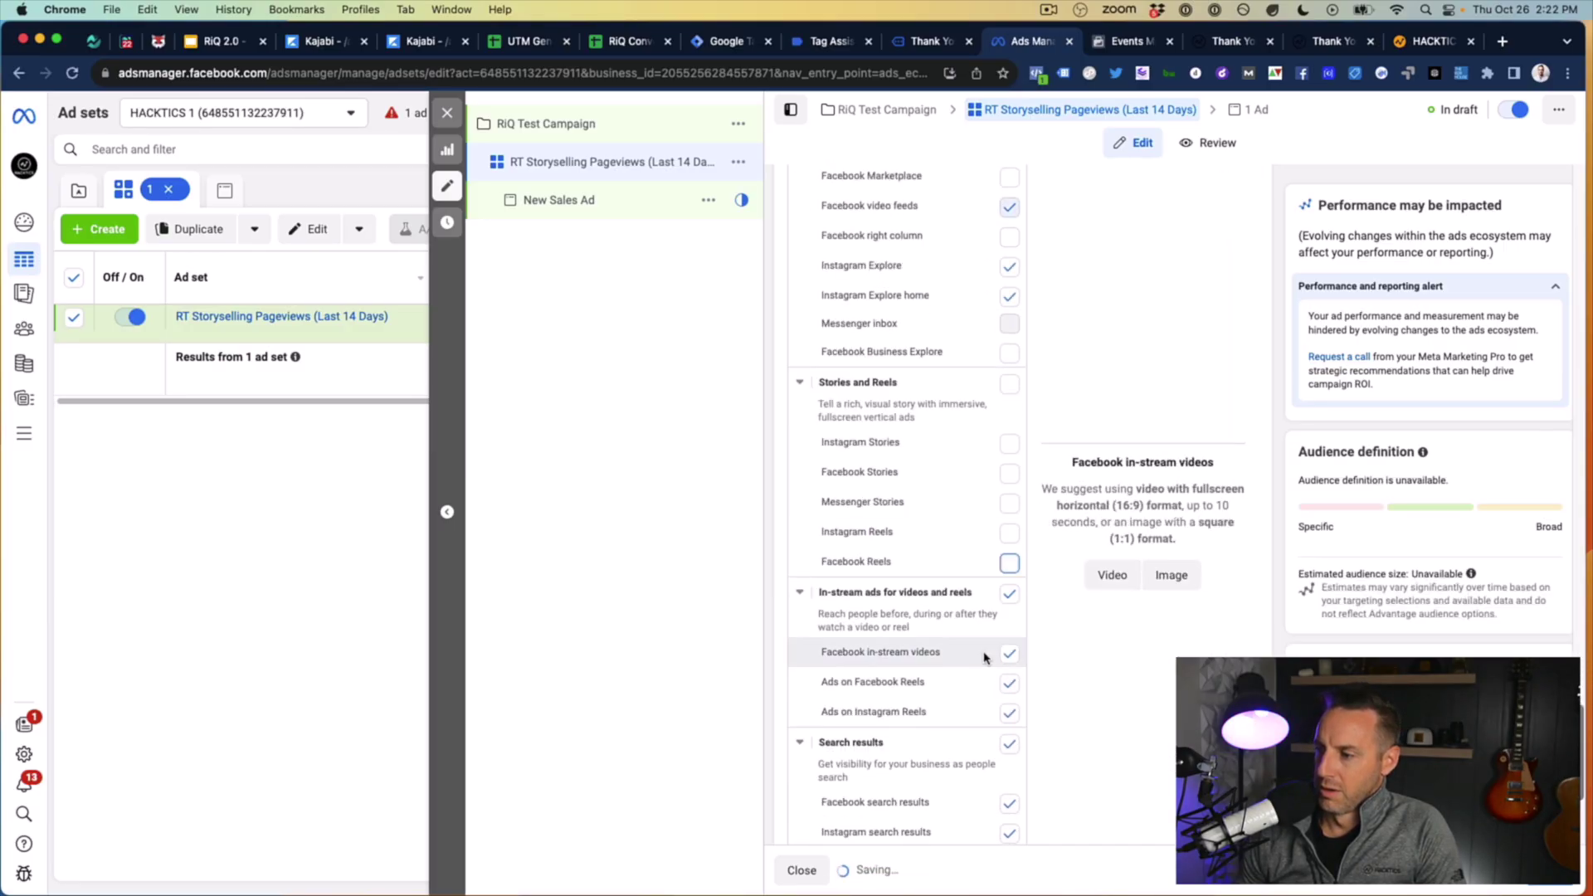
left_click(1008, 594)
scroll(986, 668, "down", 2)
left_click(1009, 630)
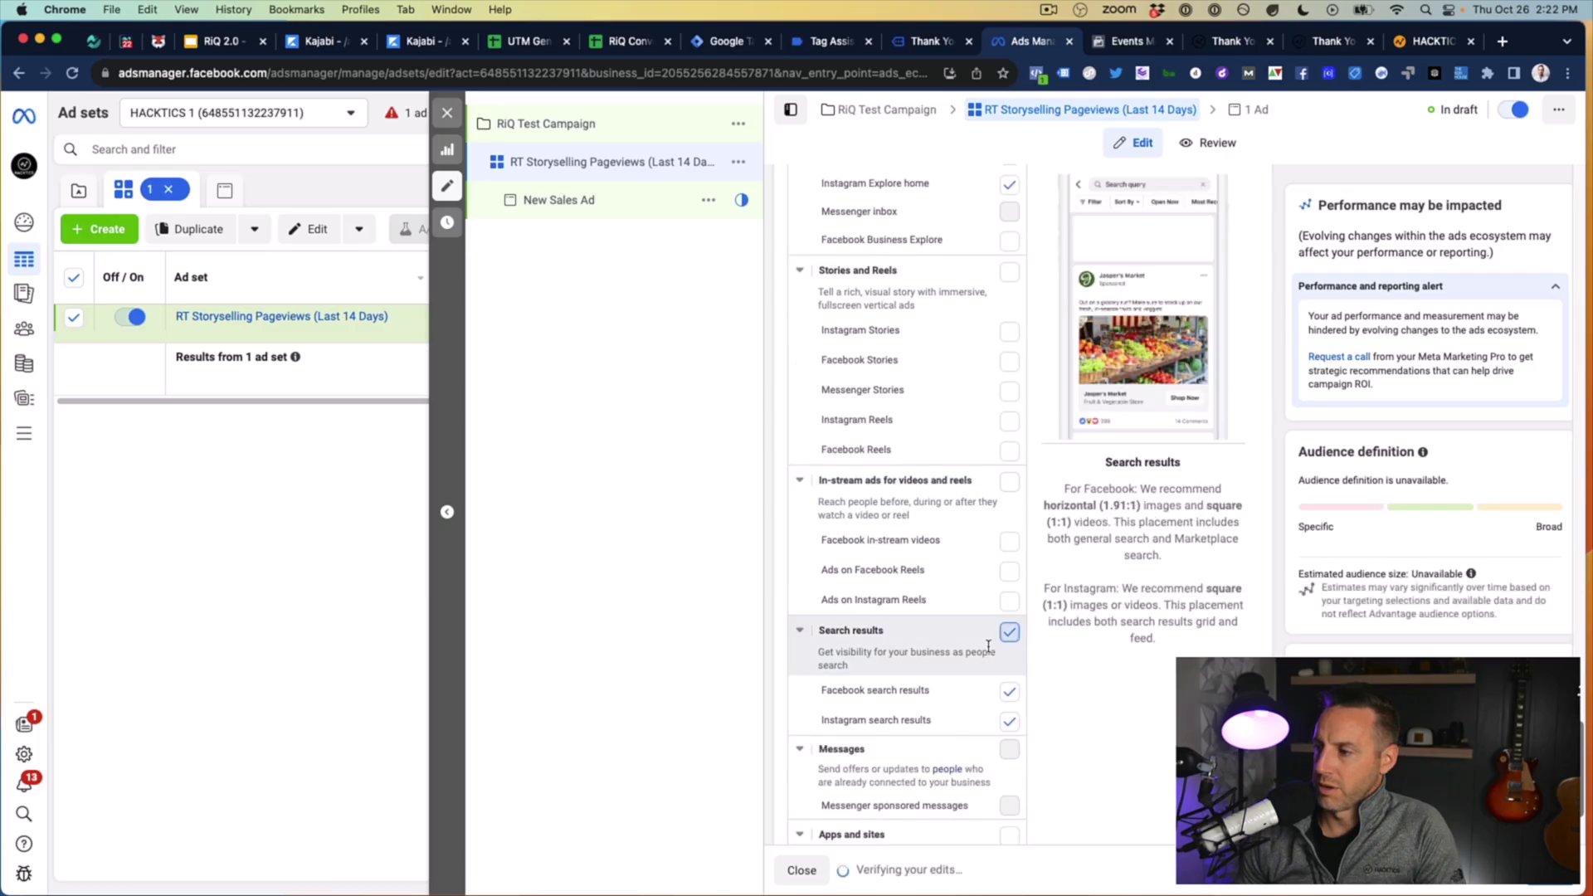
Step: Review the platform settings and the placement selections from Feeds down to Apps and sites
scroll(988, 664, "down", 2)
scroll(988, 656, "up", 4)
scroll(987, 656, "up", 5)
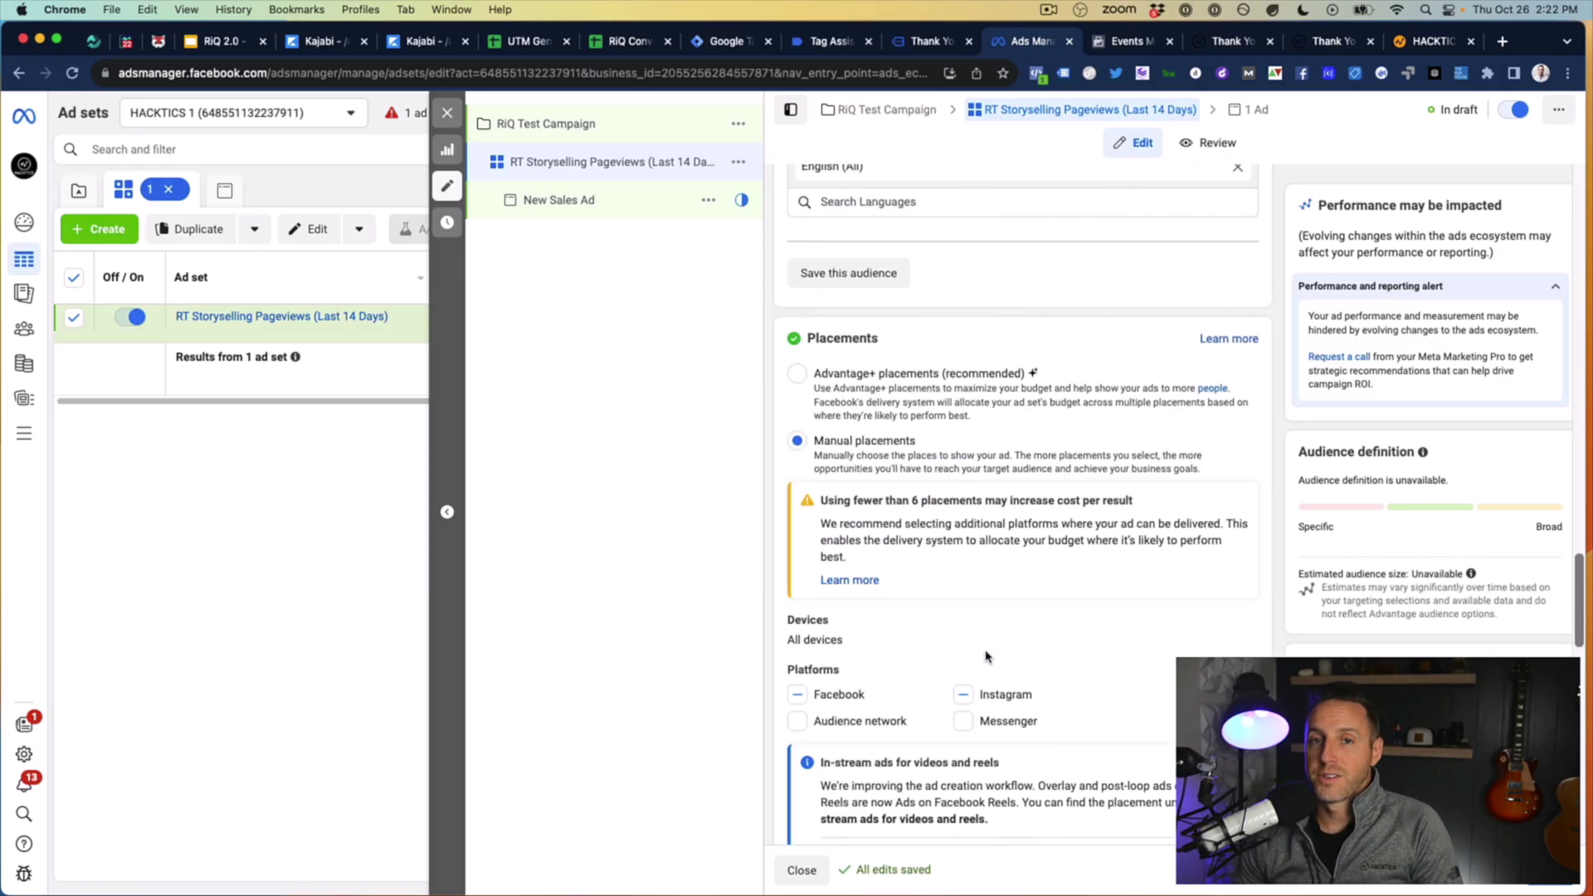
scroll(994, 654, "up", 4)
scroll(994, 651, "up", 2)
scroll(995, 650, "down", 10)
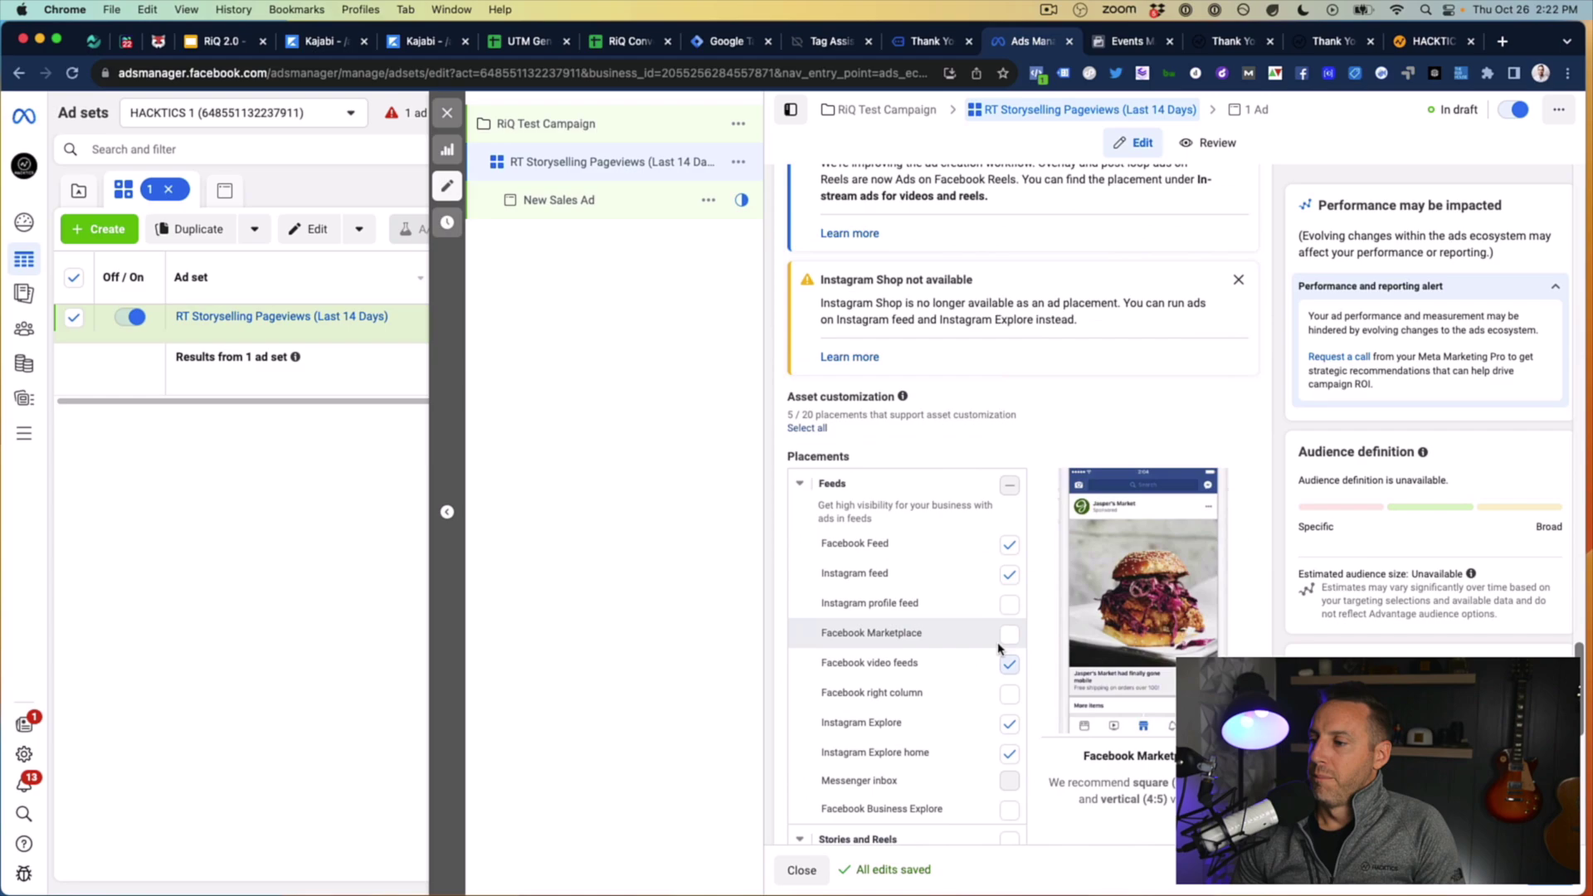
scroll(999, 648, "down", 8)
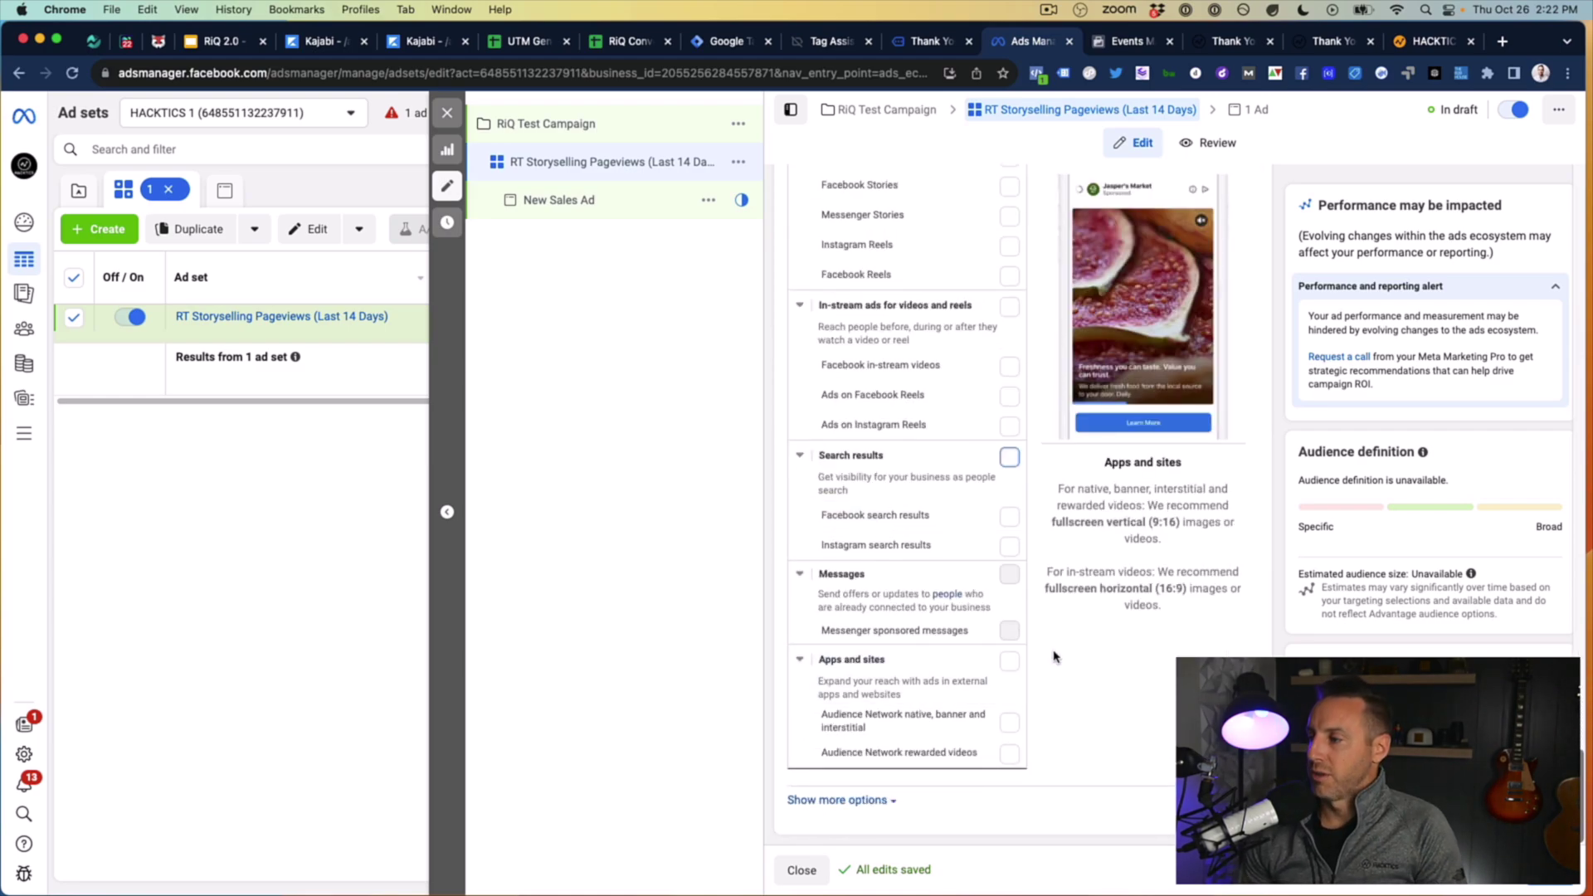
scroll(1031, 658, "up", 10)
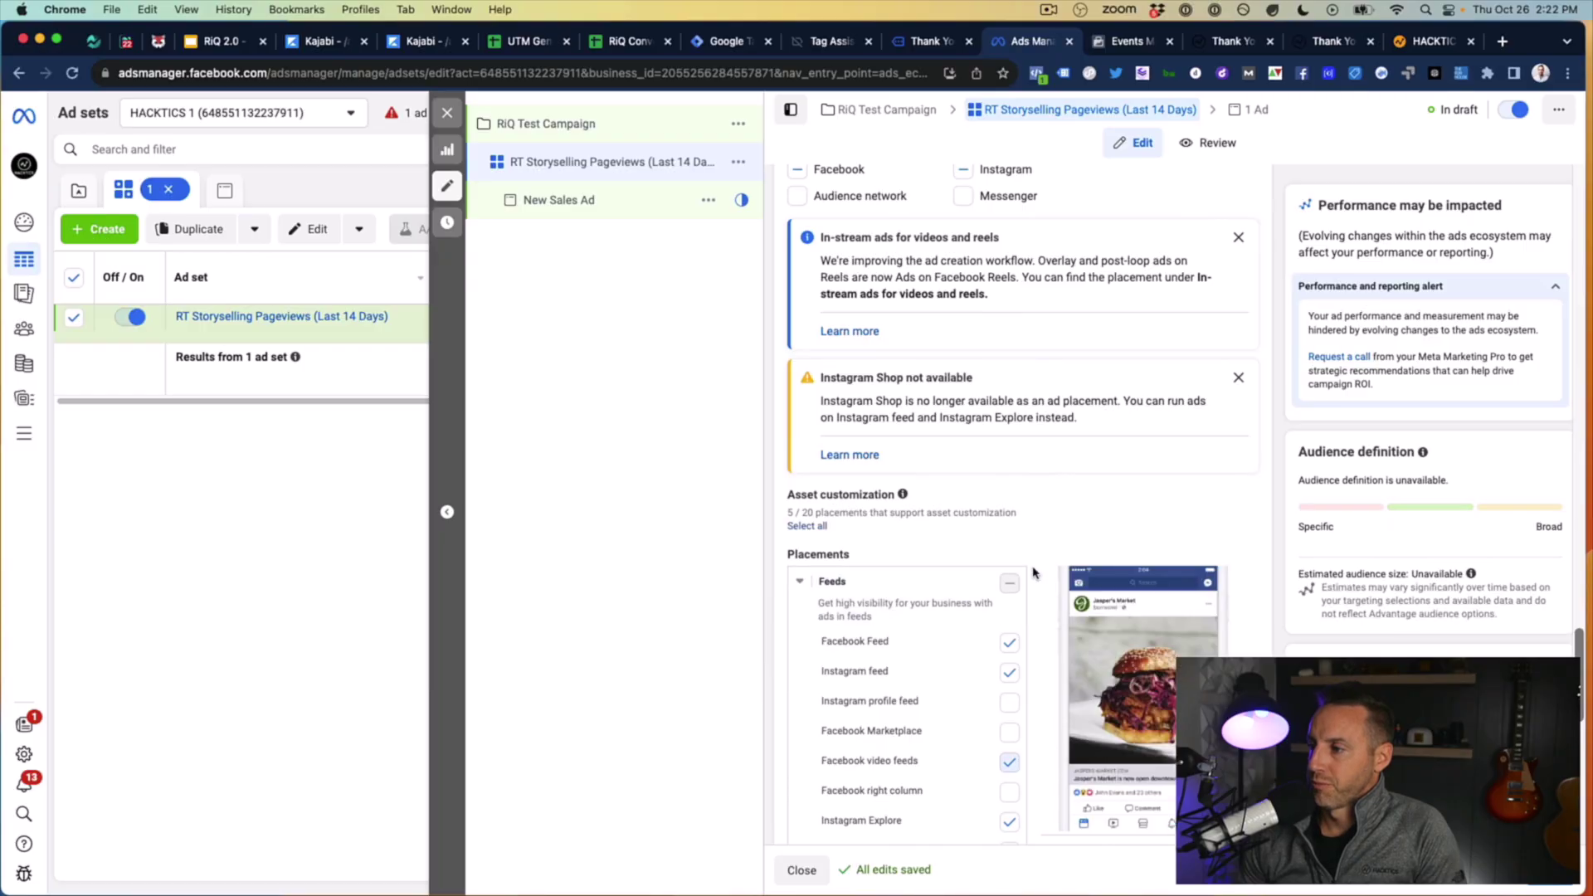
scroll(995, 582, "up", 3)
scroll(995, 583, "down", 12)
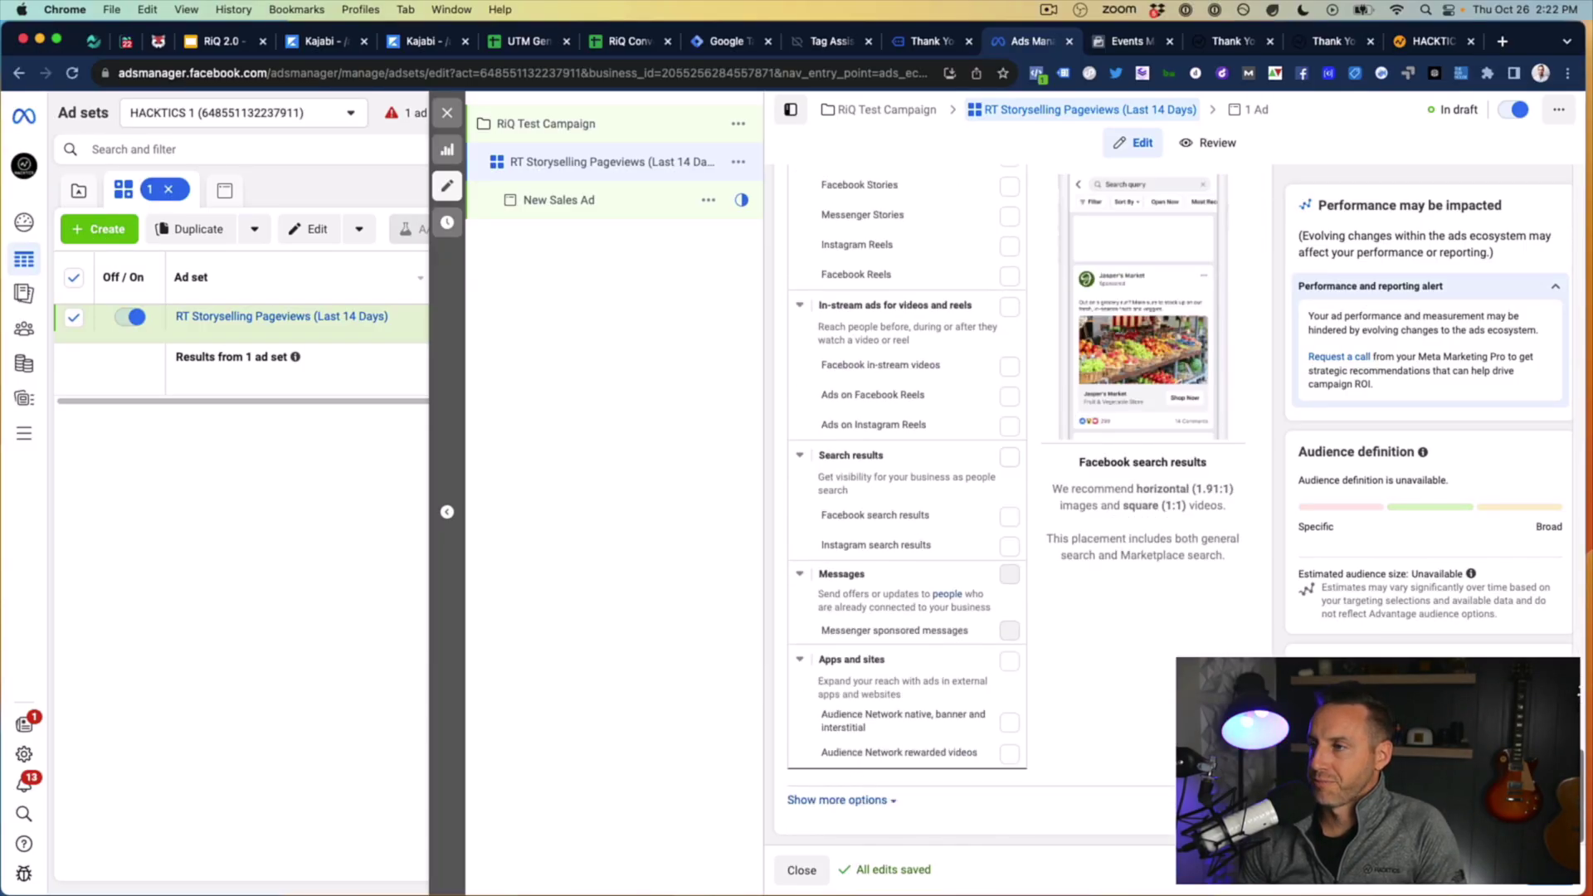
Step: Open the New Sales Ad for editing and start building a URL parameter in its tracking settings
left_click(558, 200)
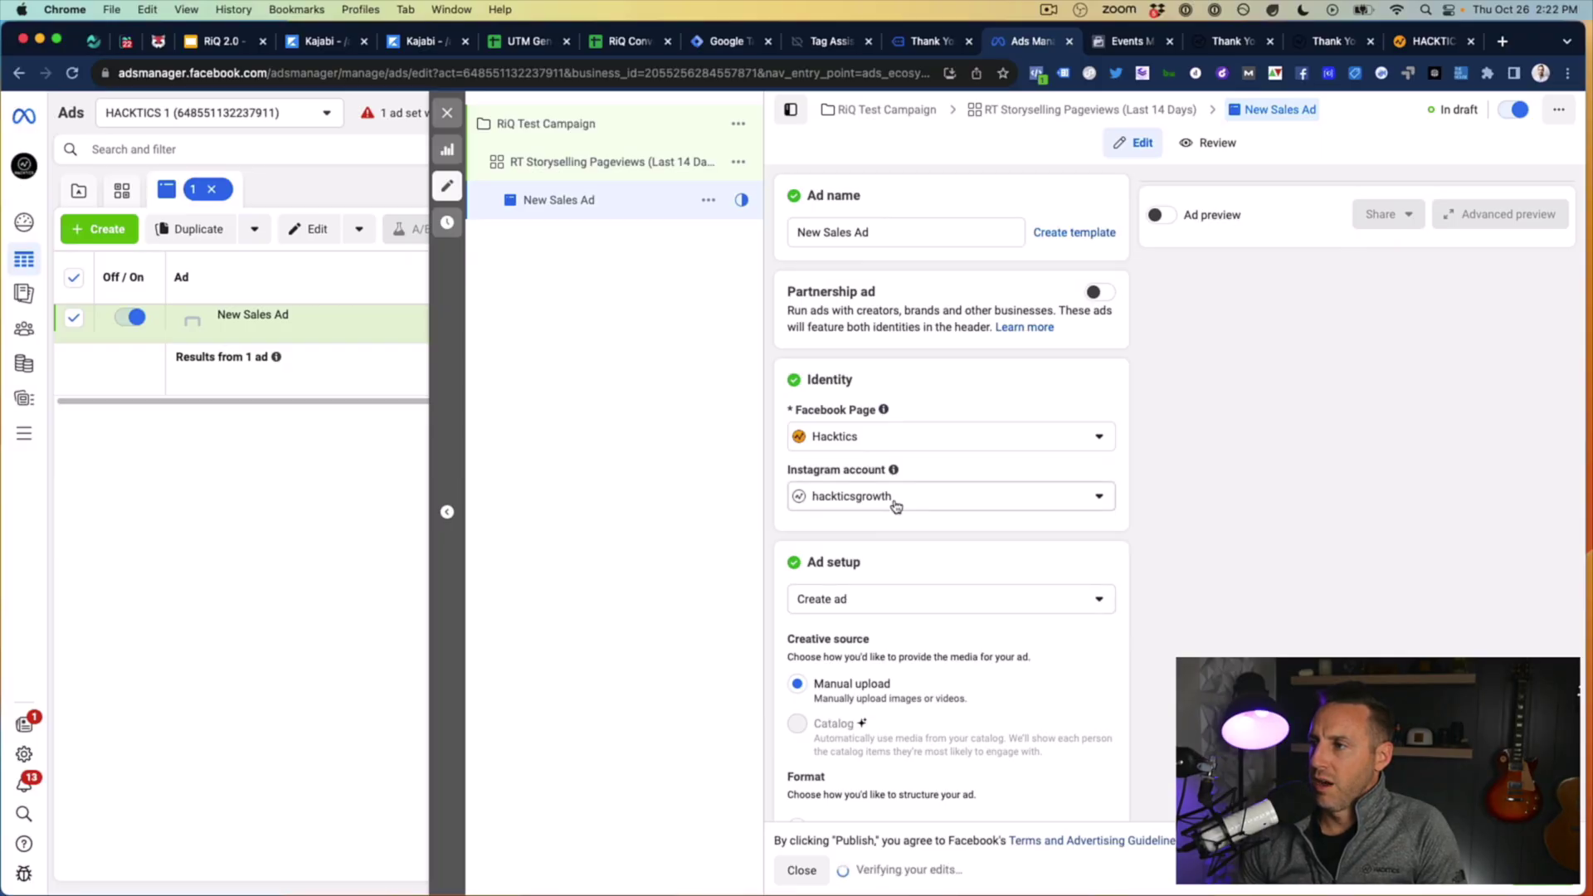
scroll(895, 505, "down", 10)
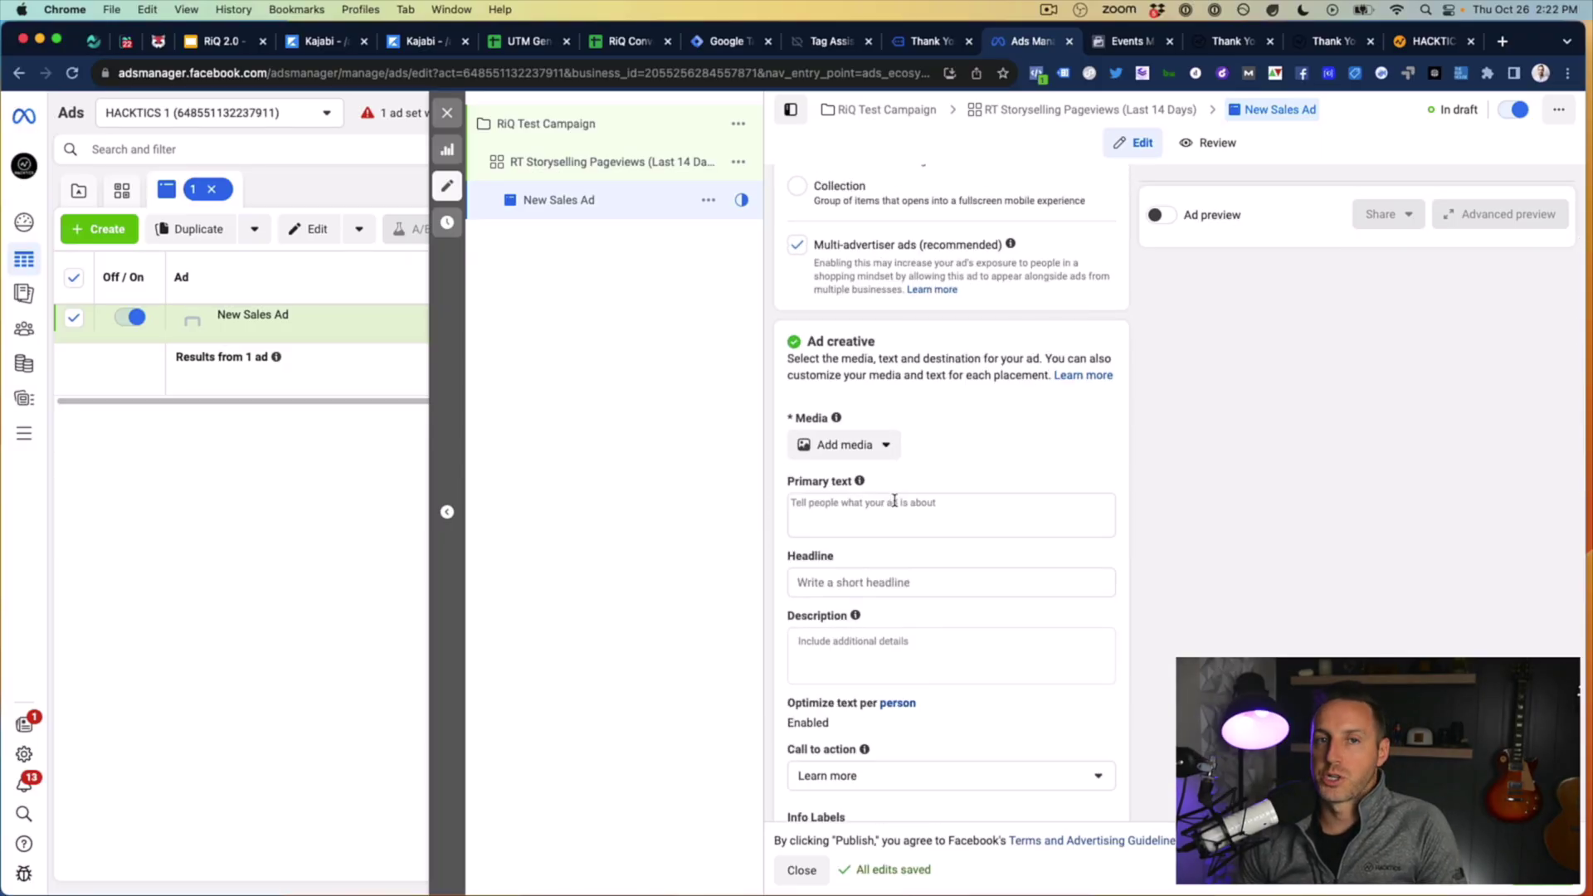
scroll(923, 514, "down", 15)
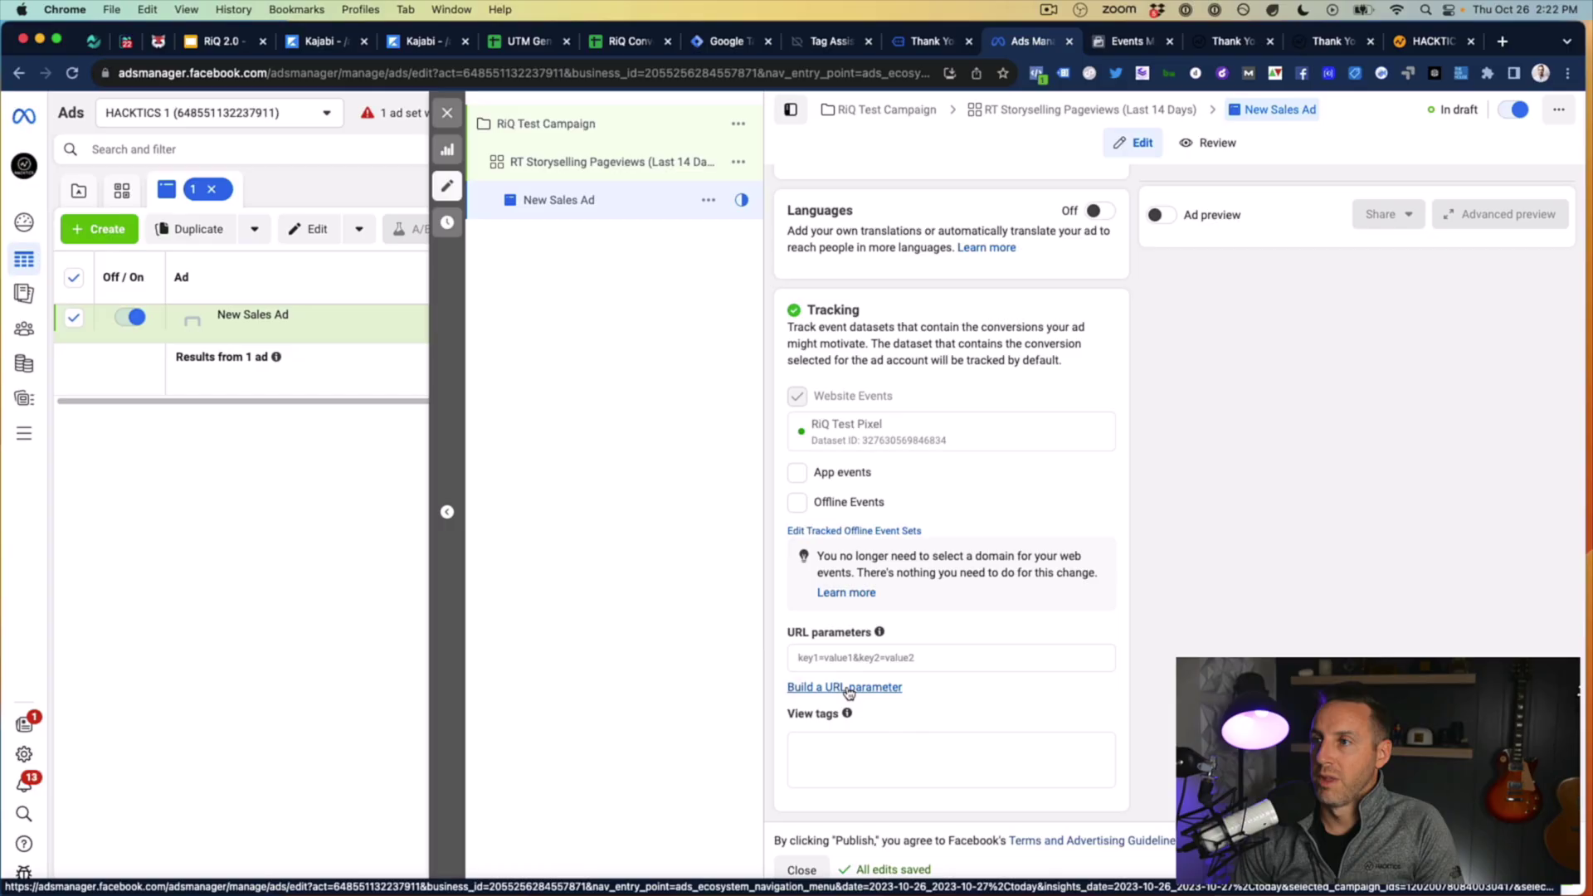
left_click(848, 689)
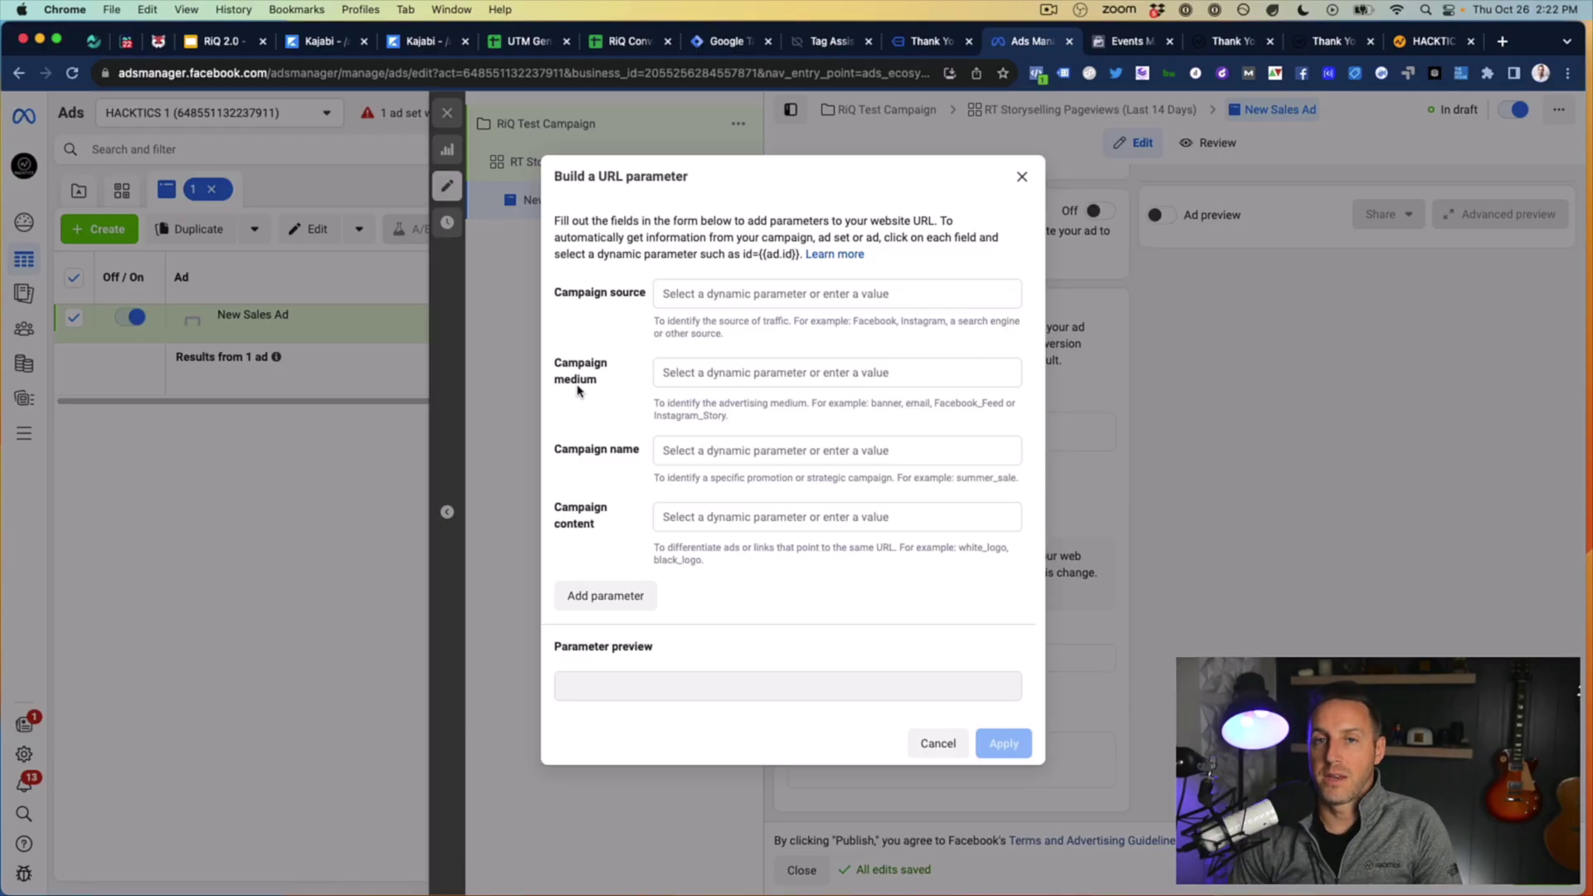
Step: Set the URL parameter's campaign source to "meta" and its campaign medium to "ads"
left_click(764, 293)
type("facebook")
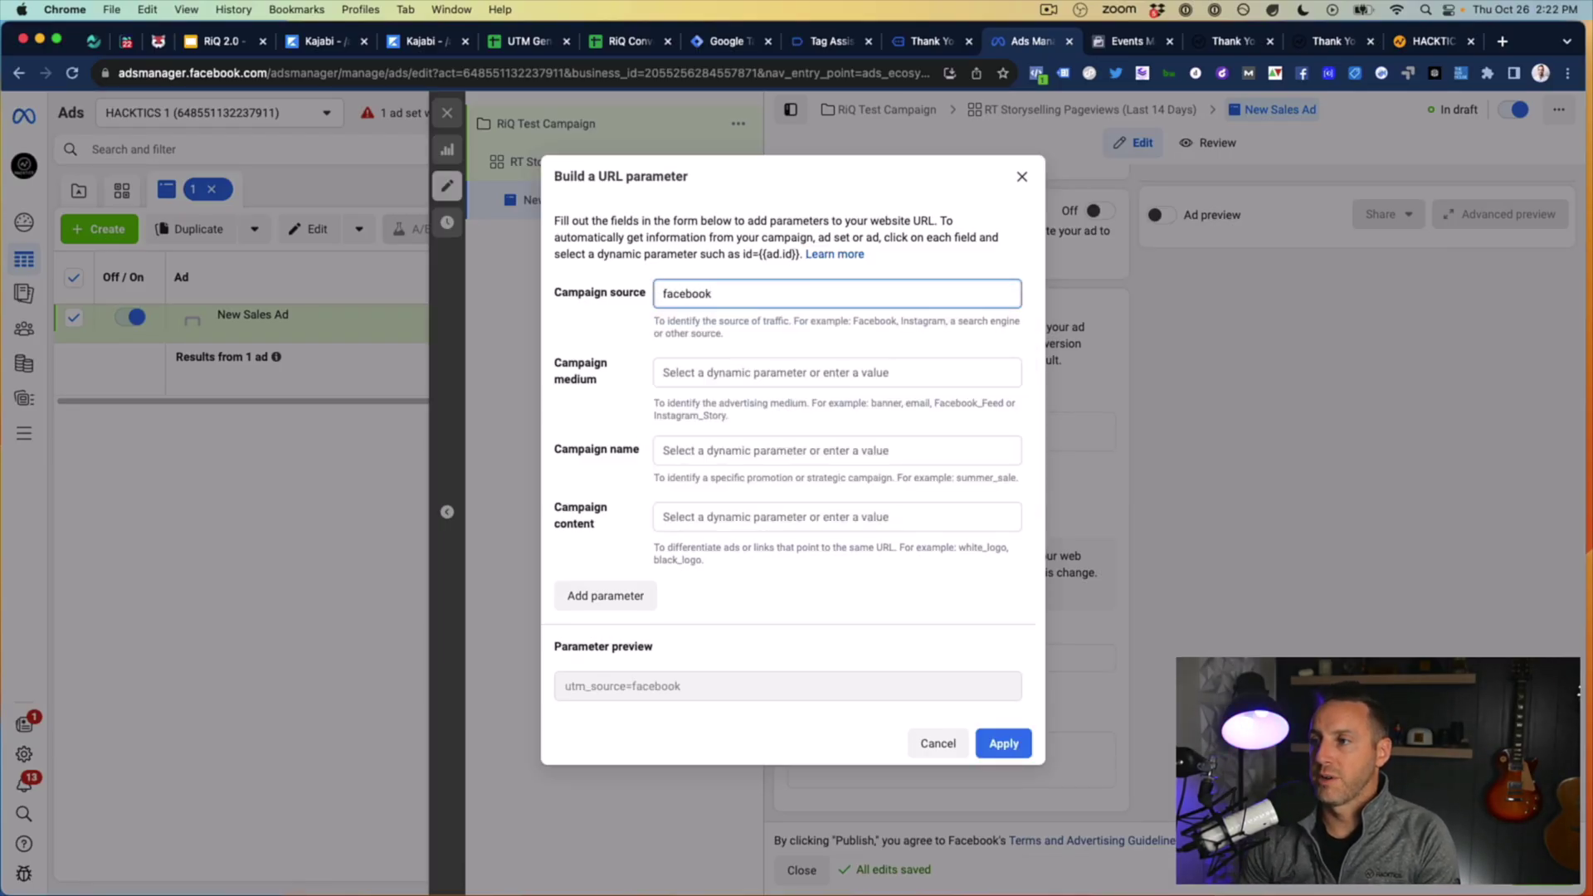
left_click(757, 371)
type("ads")
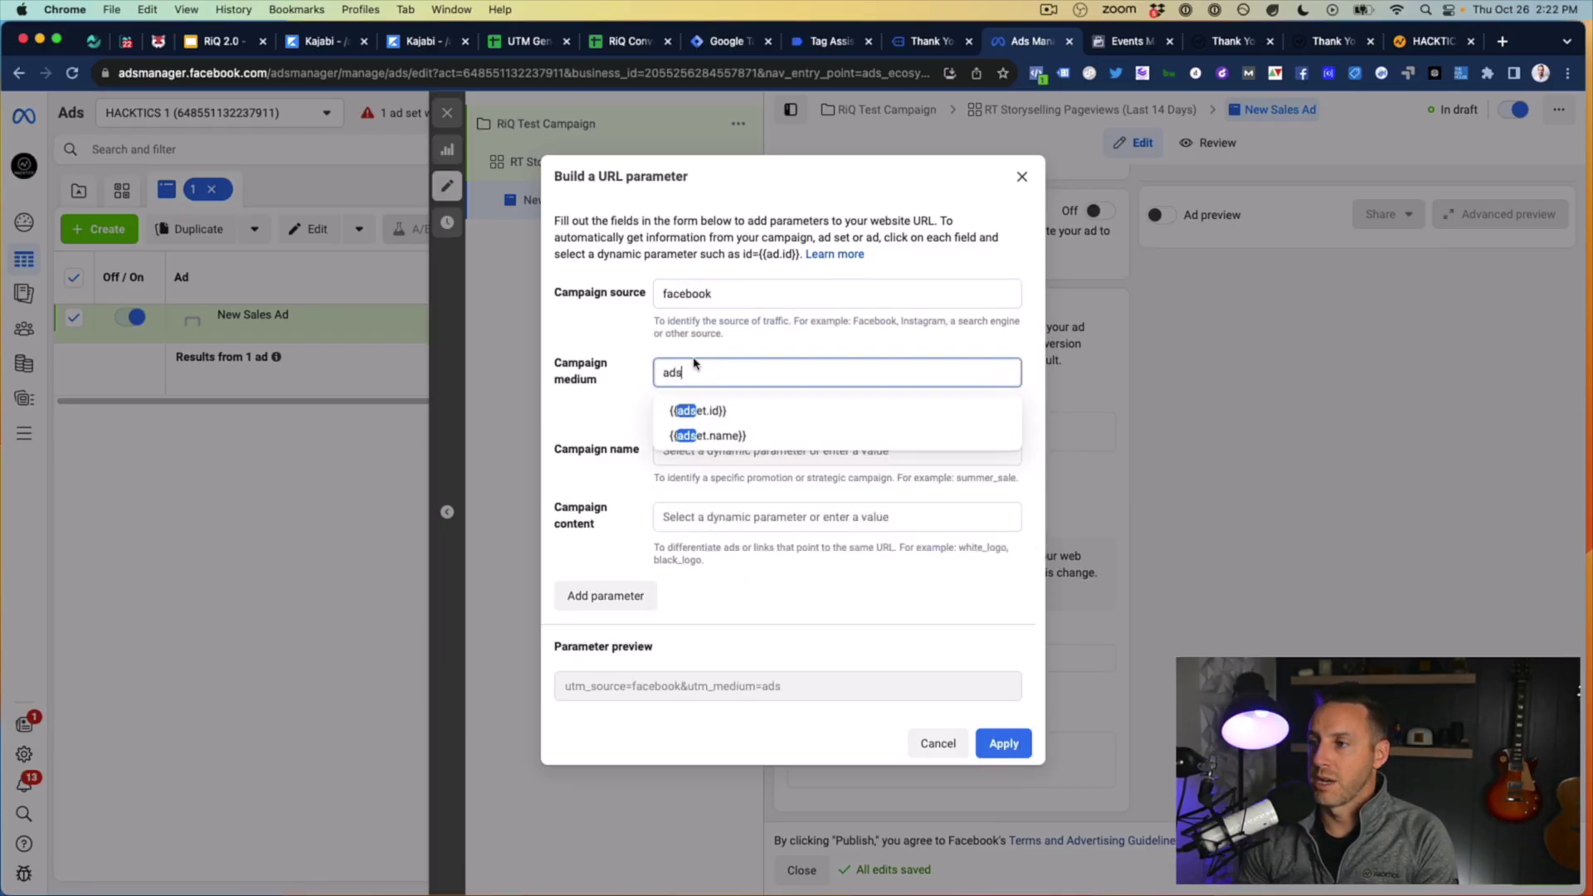
left_click(740, 259)
double_click(675, 294)
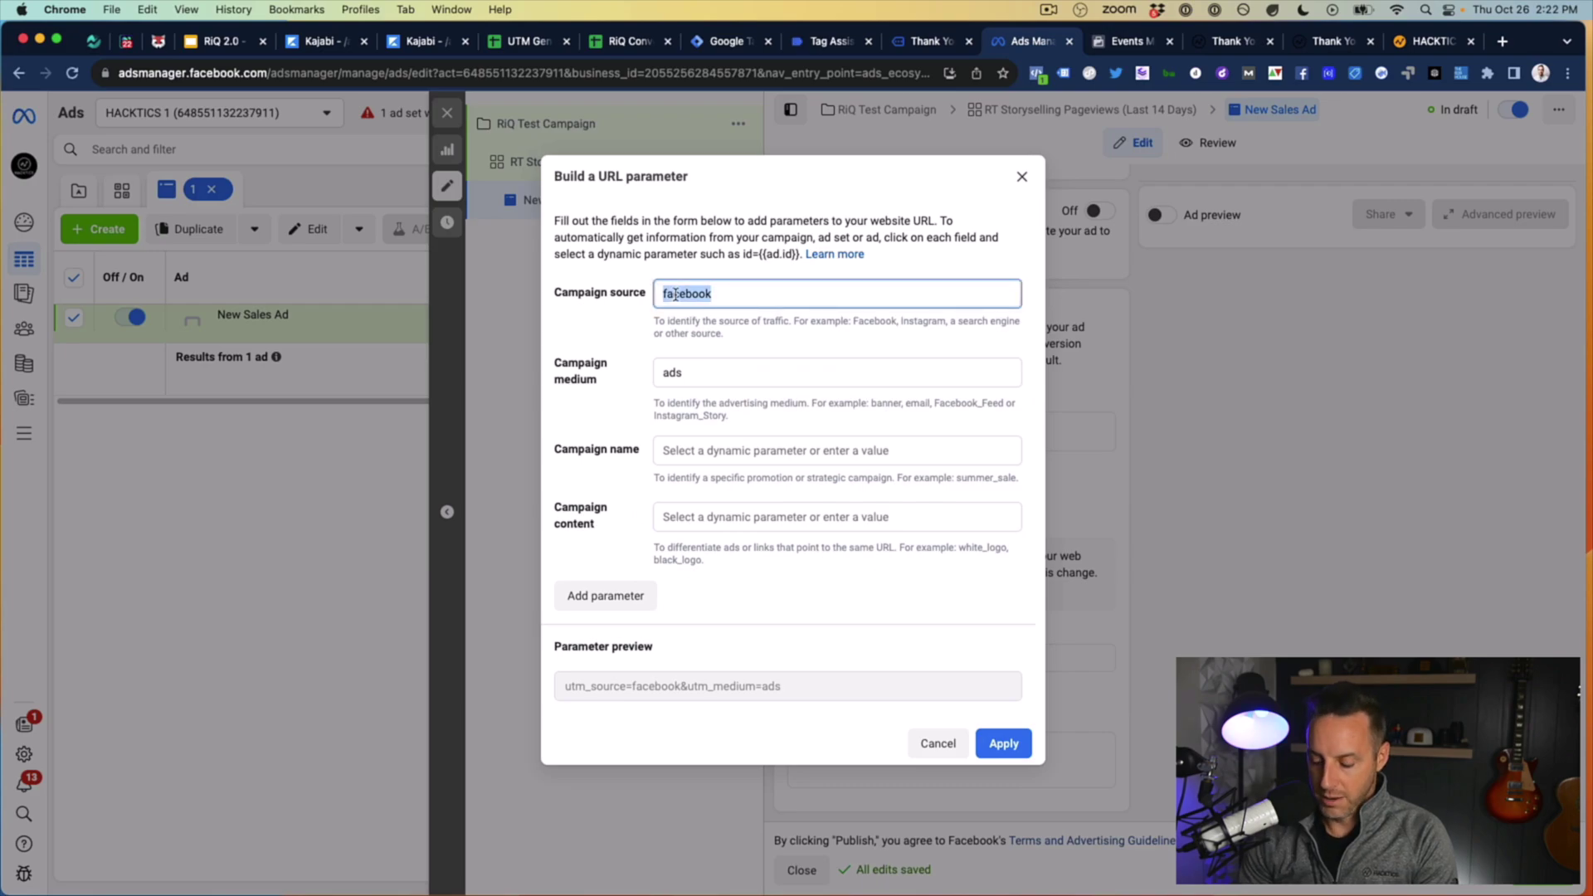
type("meta")
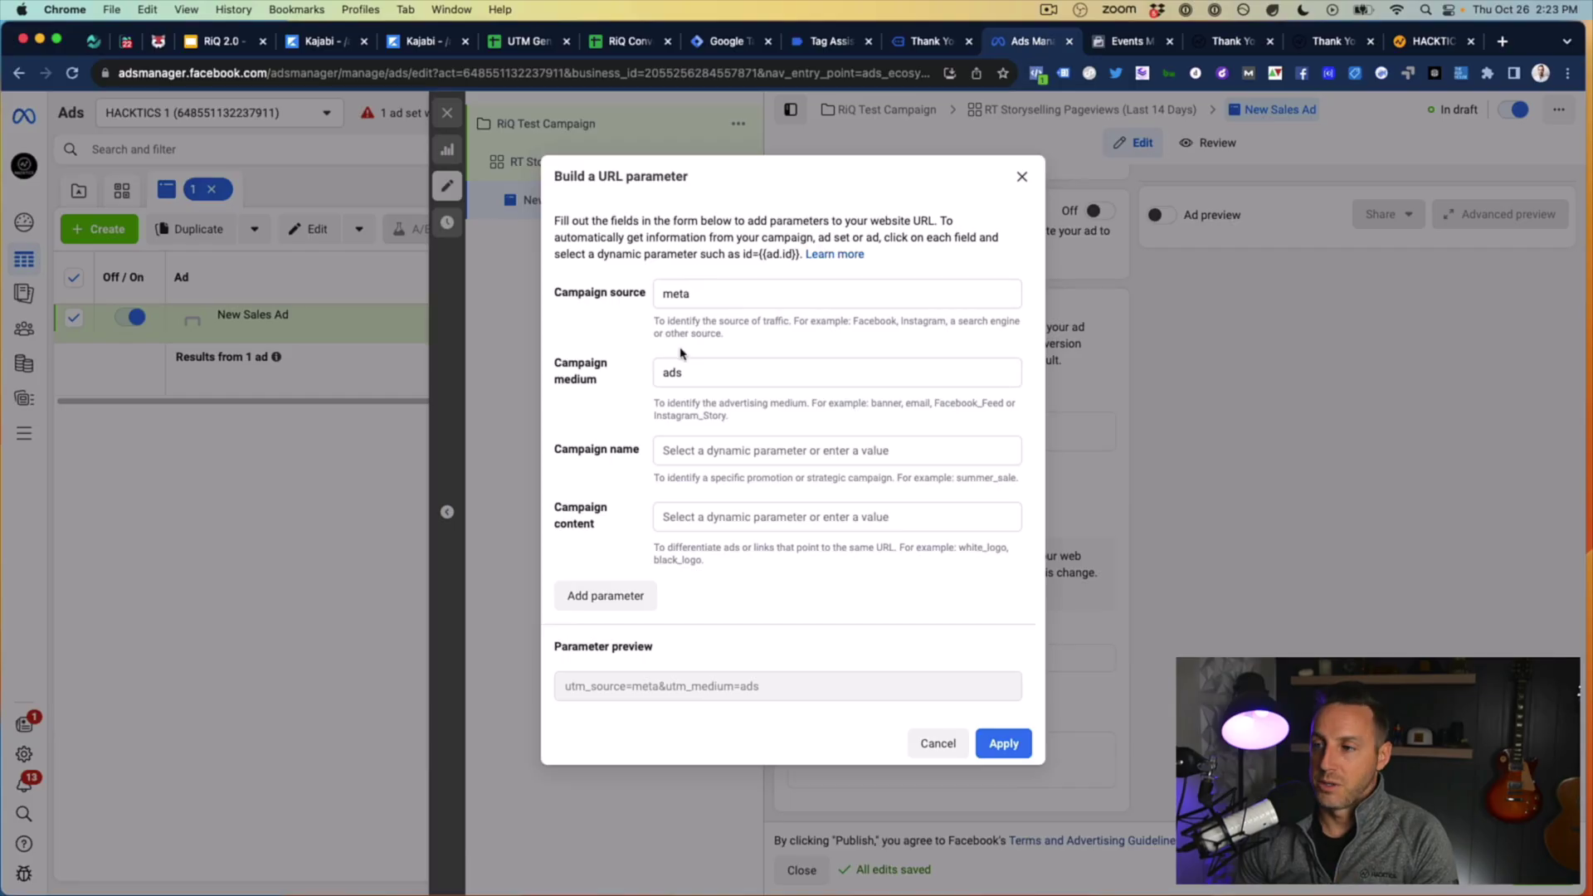
Step: Set the campaign name to the dynamic parameter {{campaign.name}} and the campaign content to {{adset.name}}
scroll(683, 355, "down", 1)
left_click(715, 440)
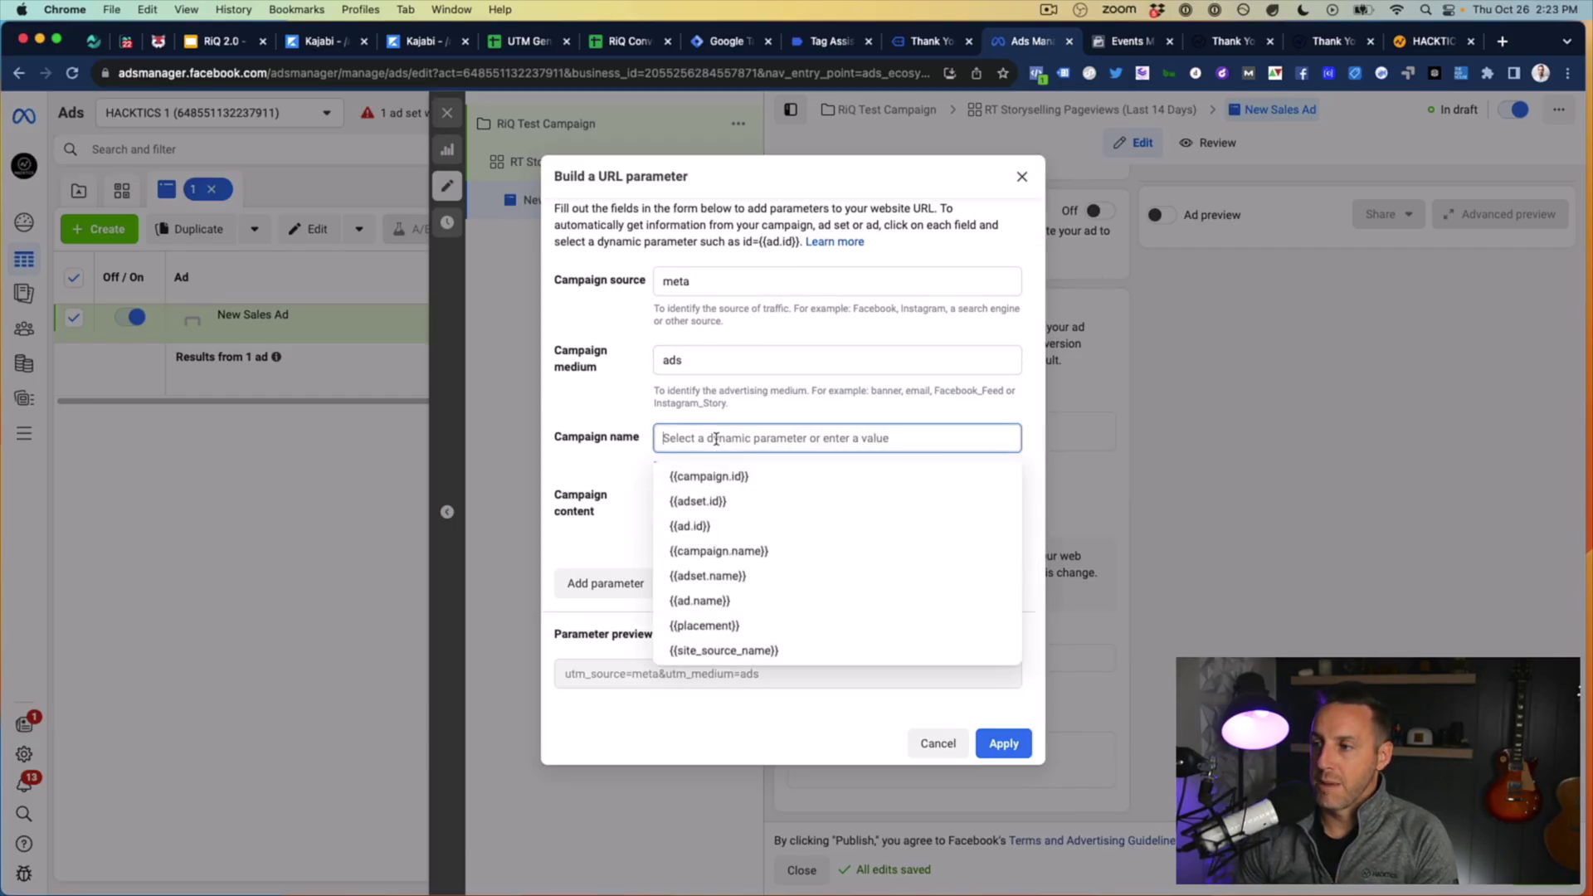
left_click(715, 552)
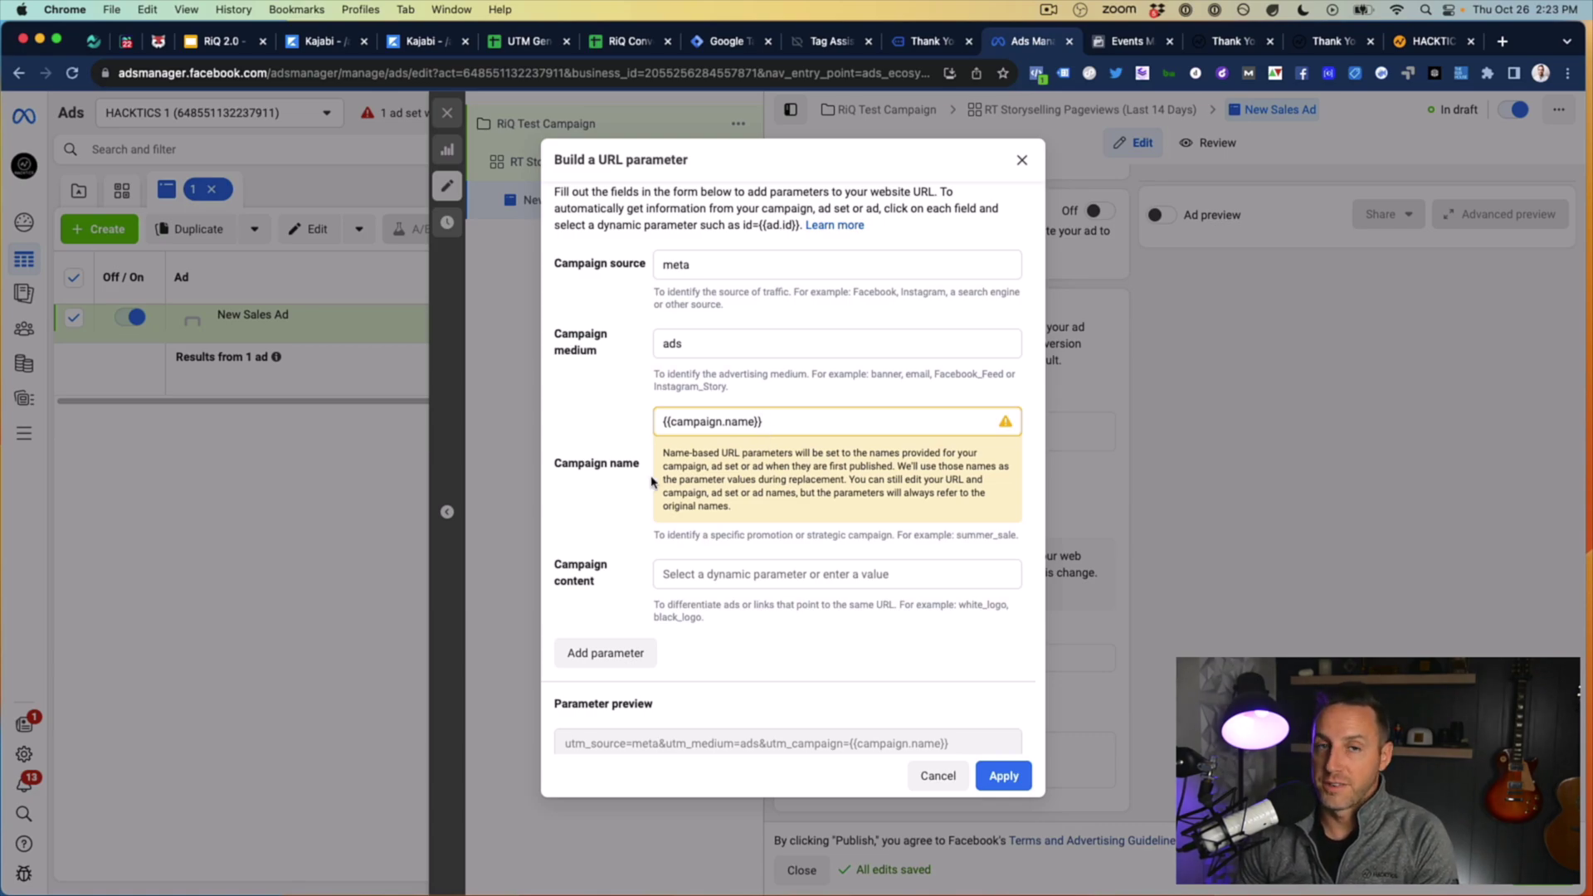
scroll(661, 475, "down", 1)
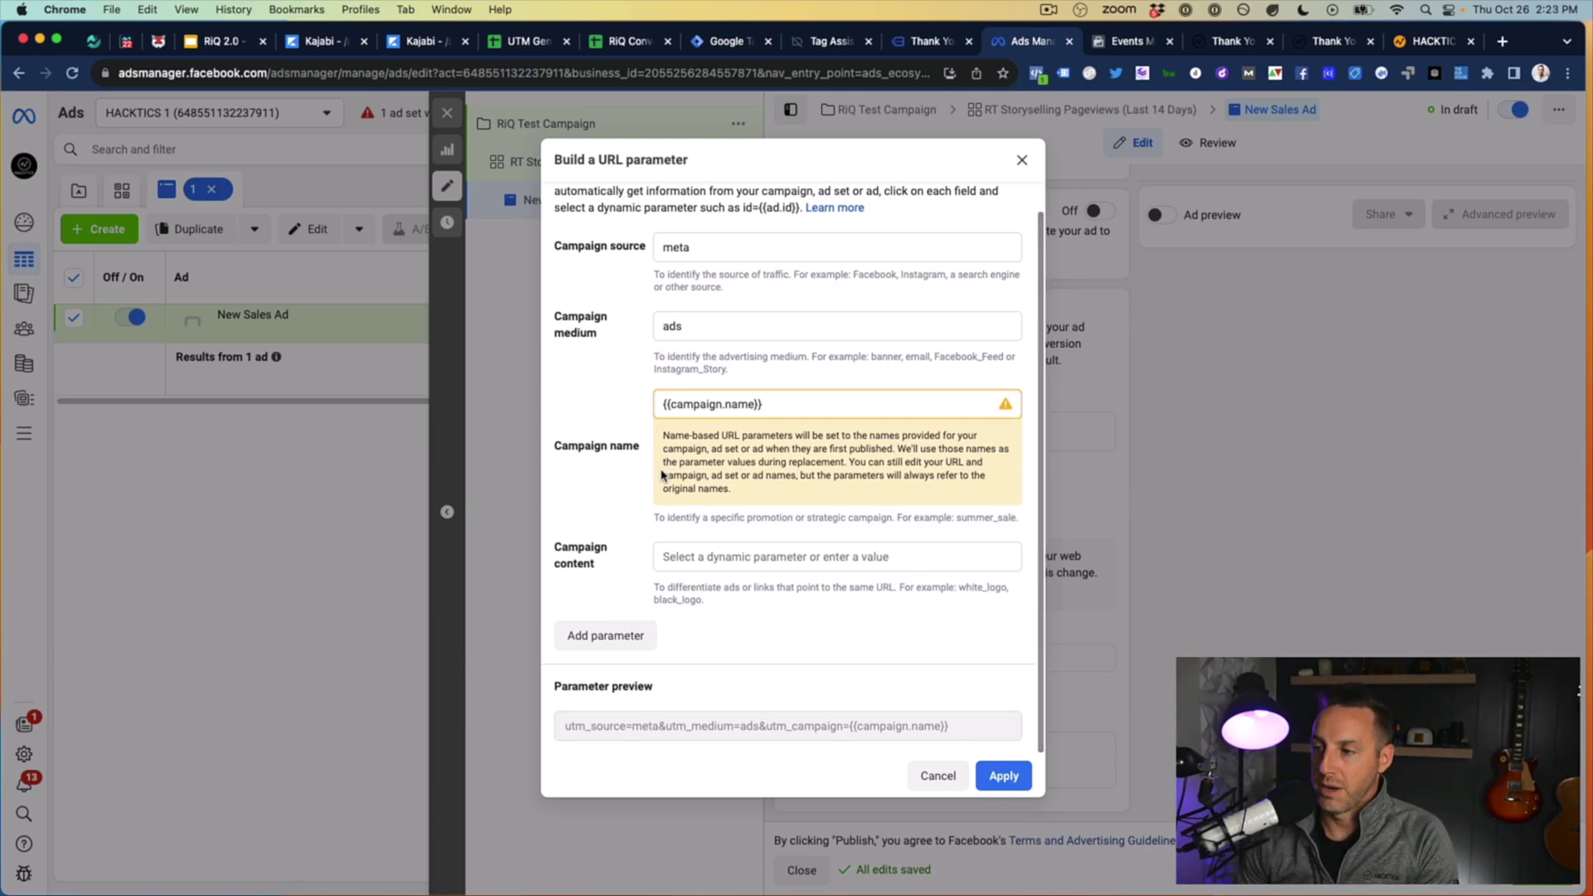
left_click(723, 552)
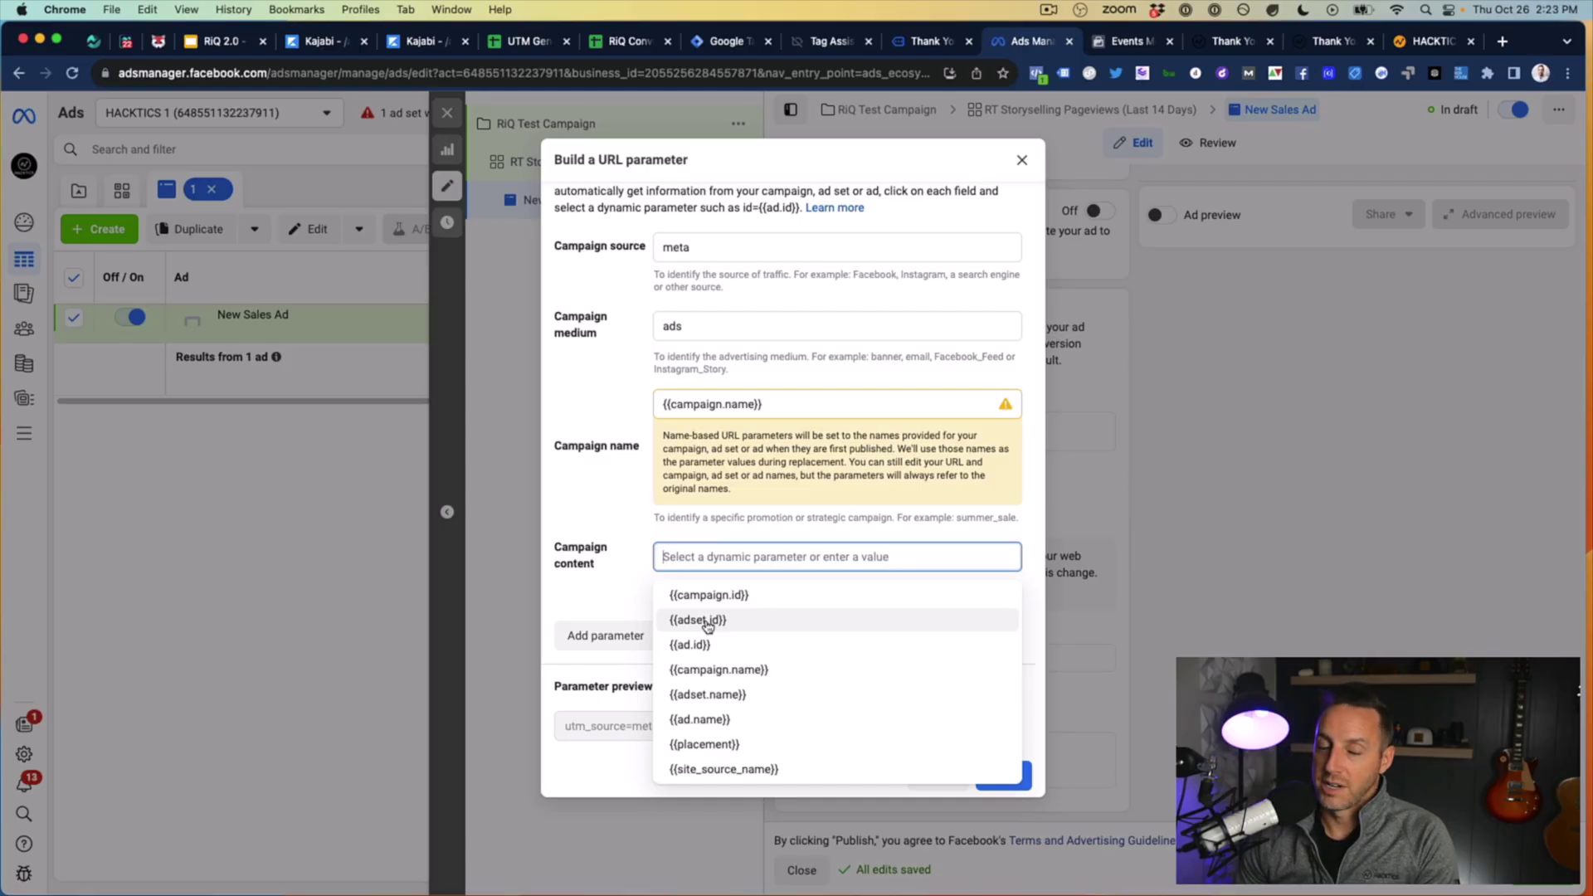
left_click(708, 694)
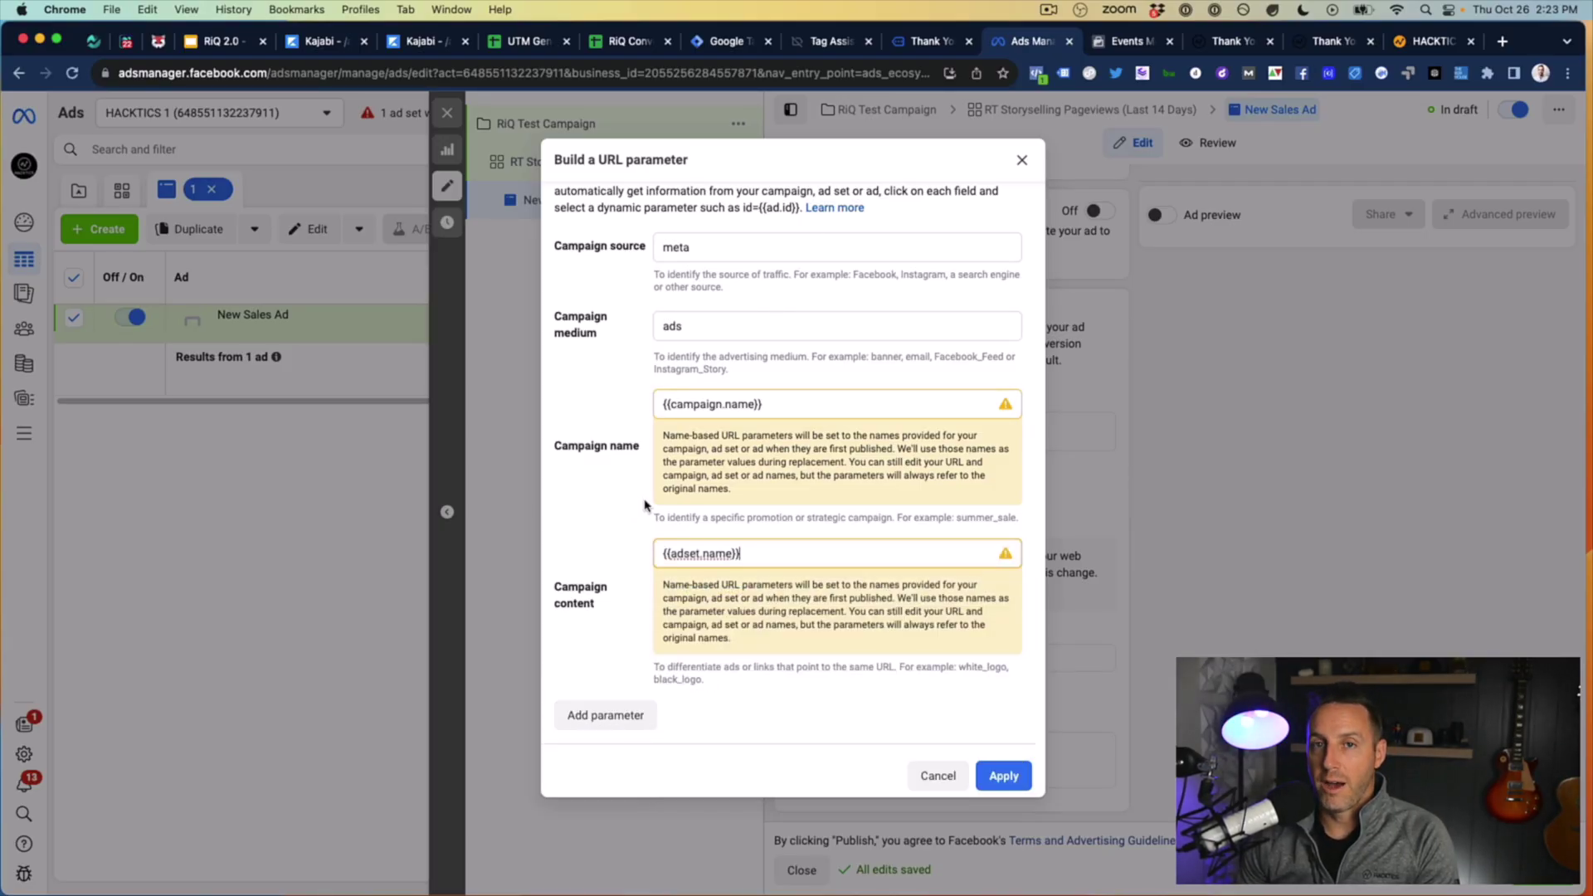
scroll(589, 626, "down", 3)
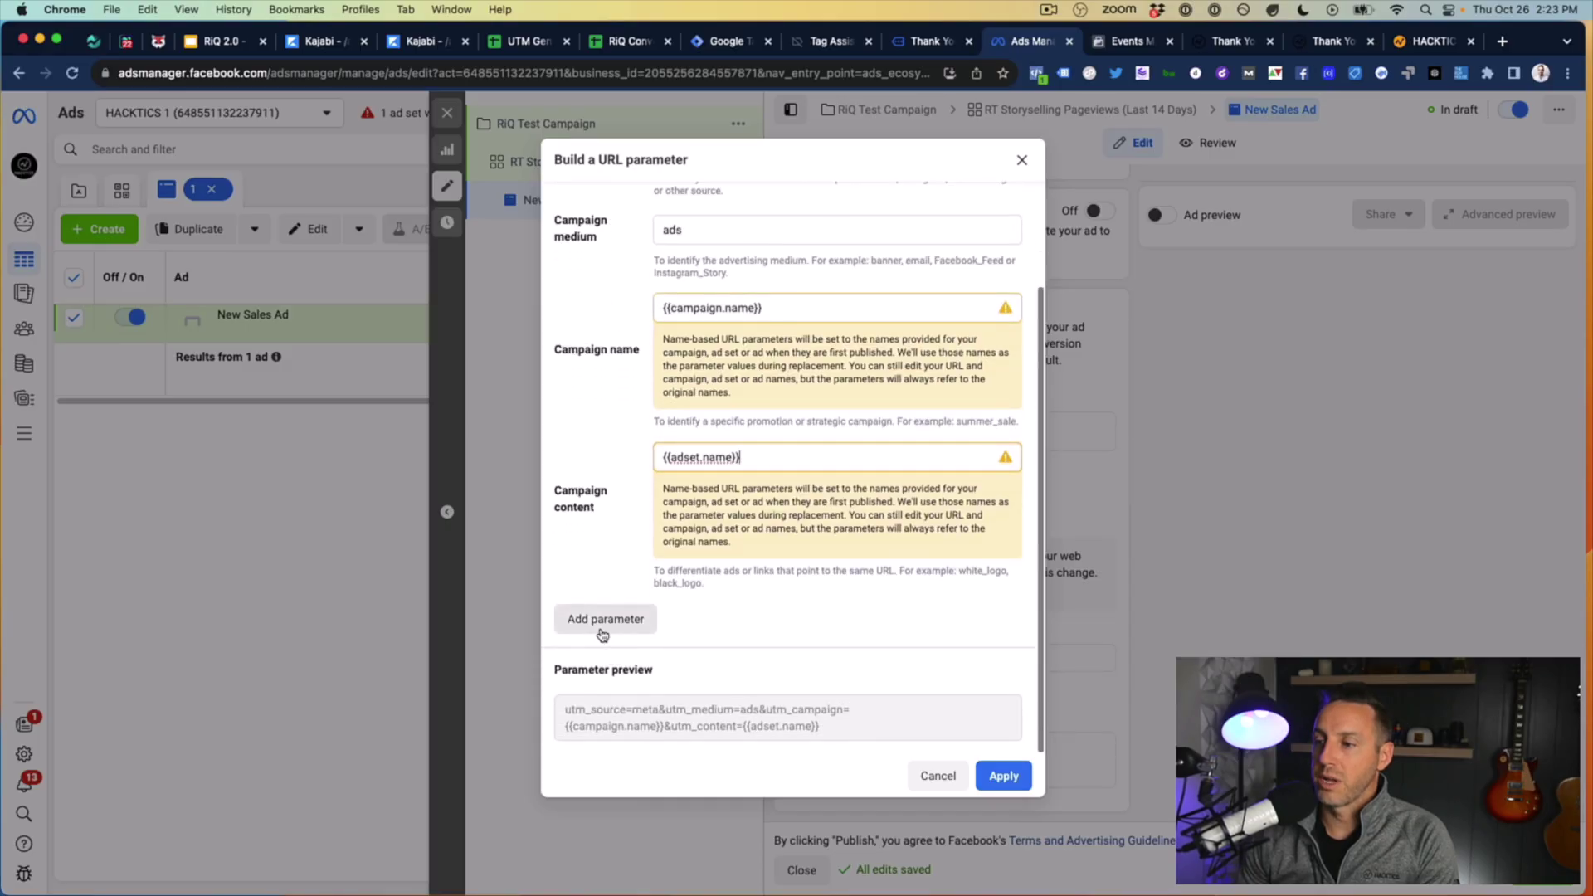
Step: Add a custom parameter named utm_term to the URL parameters
left_click(603, 628)
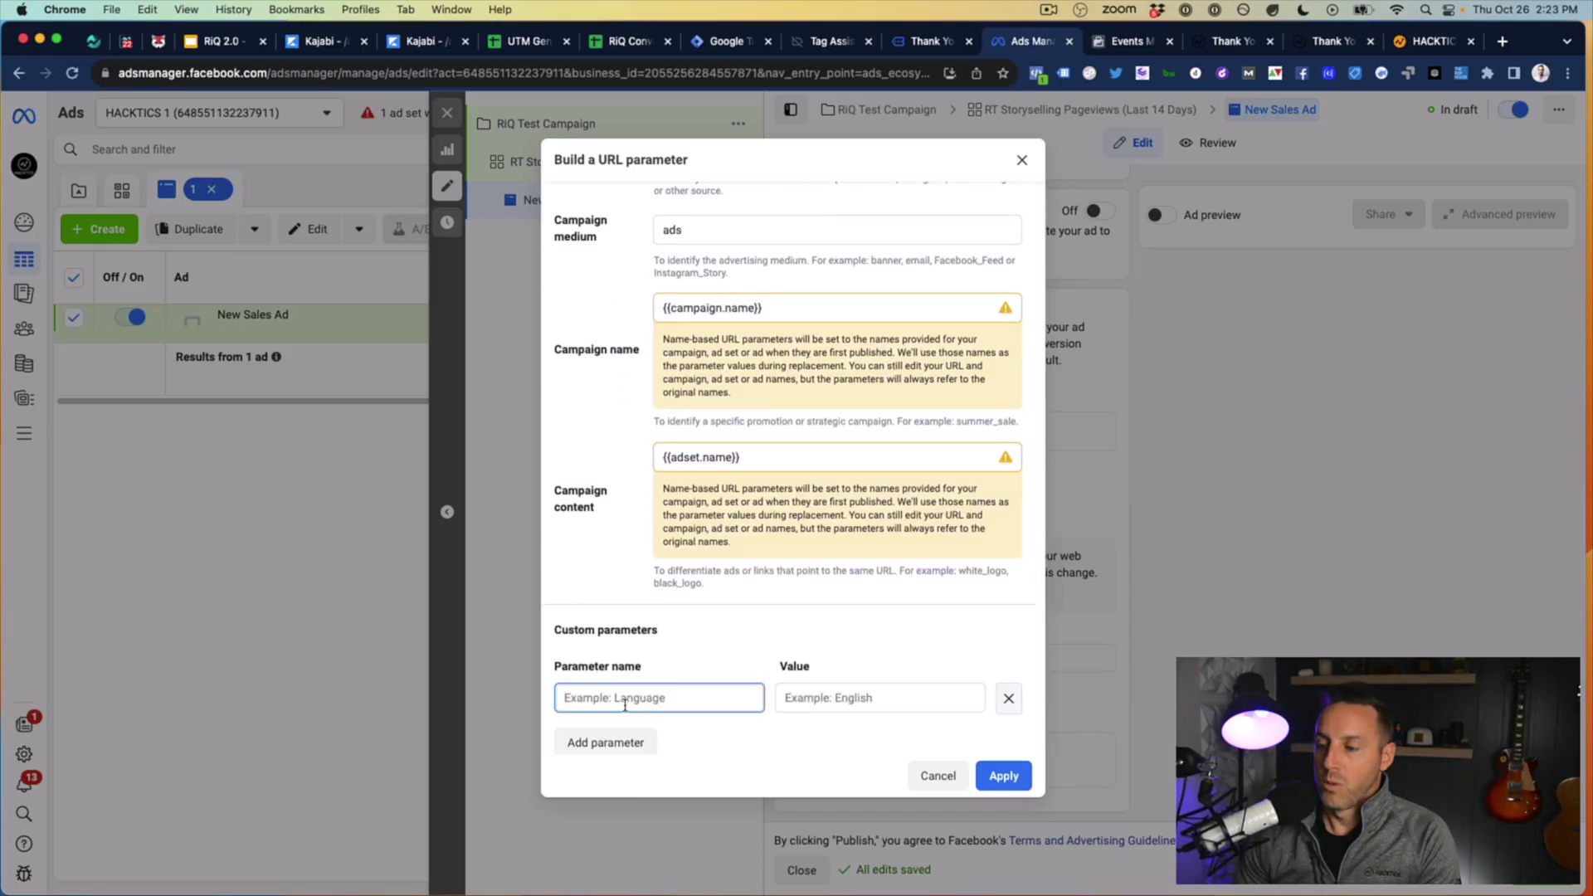
type("utm_term")
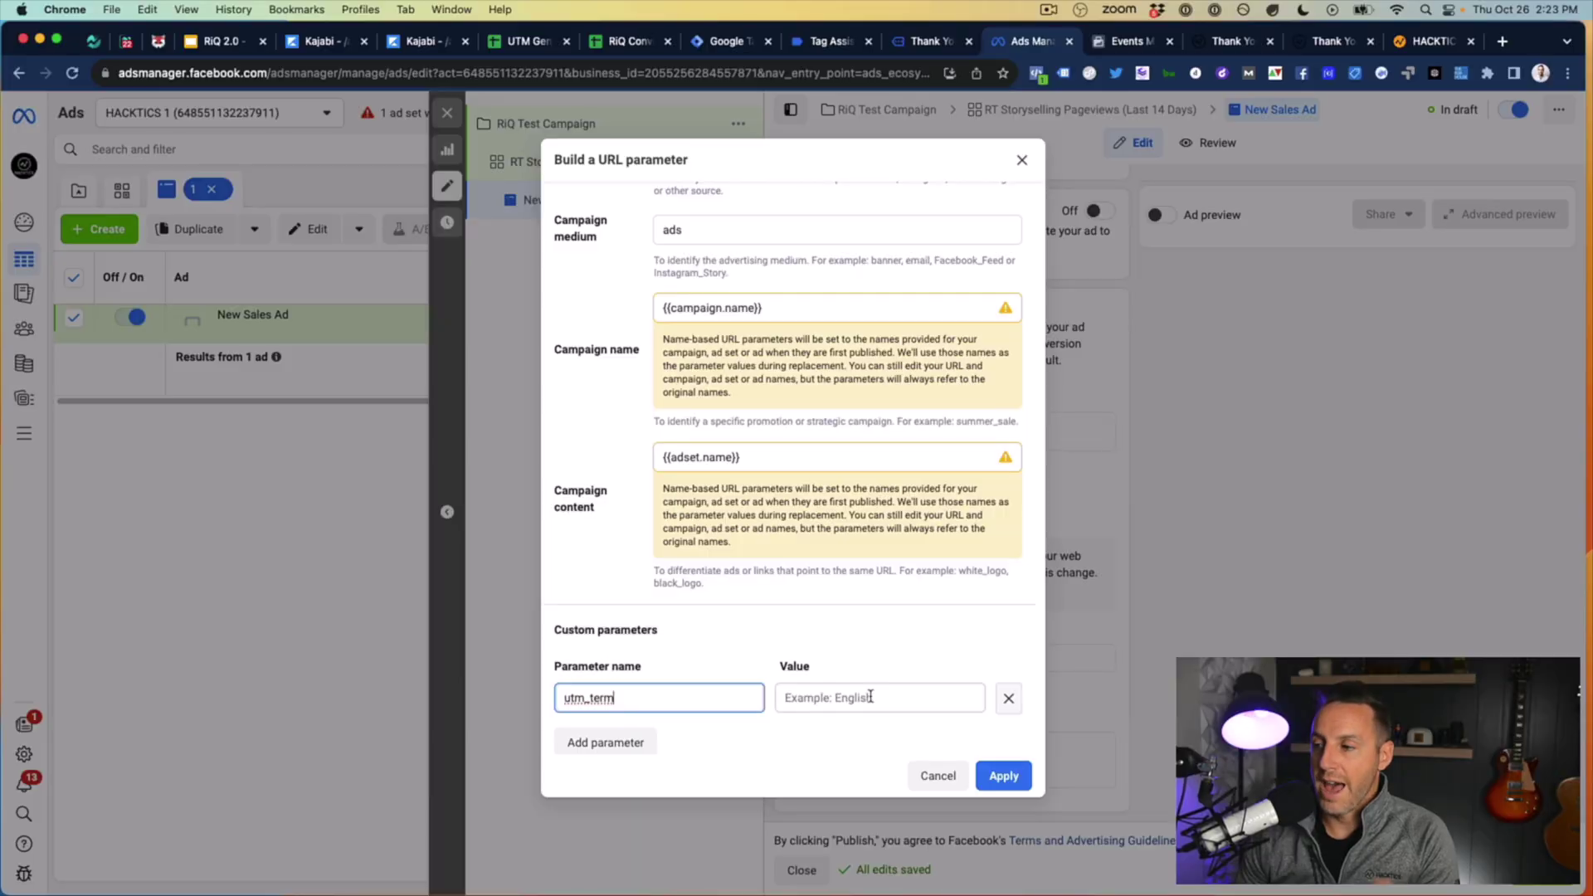
left_click(801, 697)
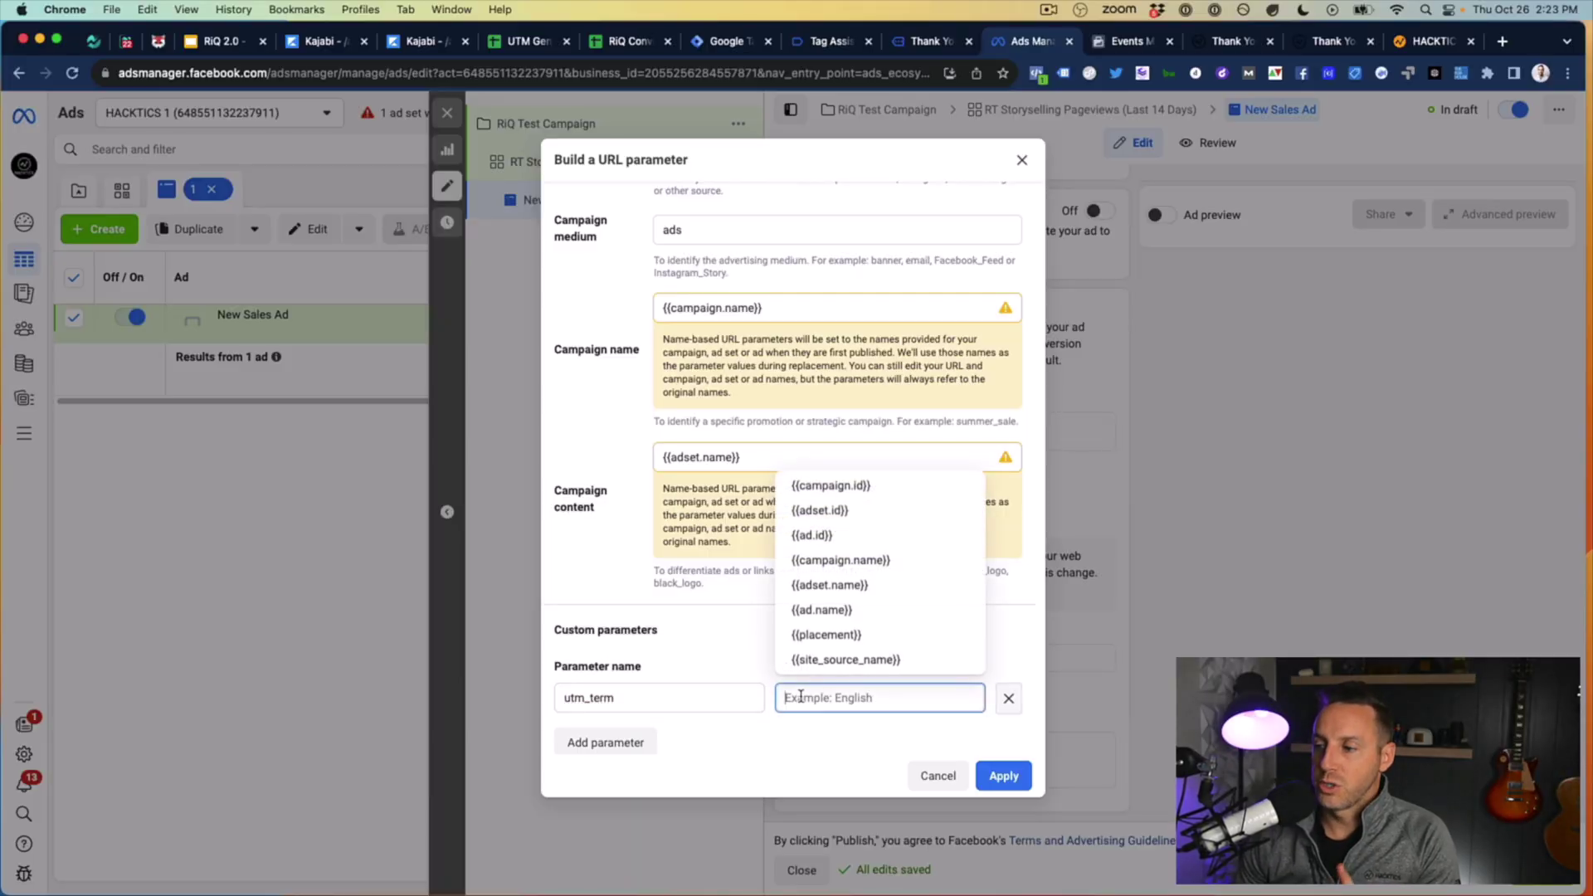
left_click(830, 612)
type("{{ad.name")
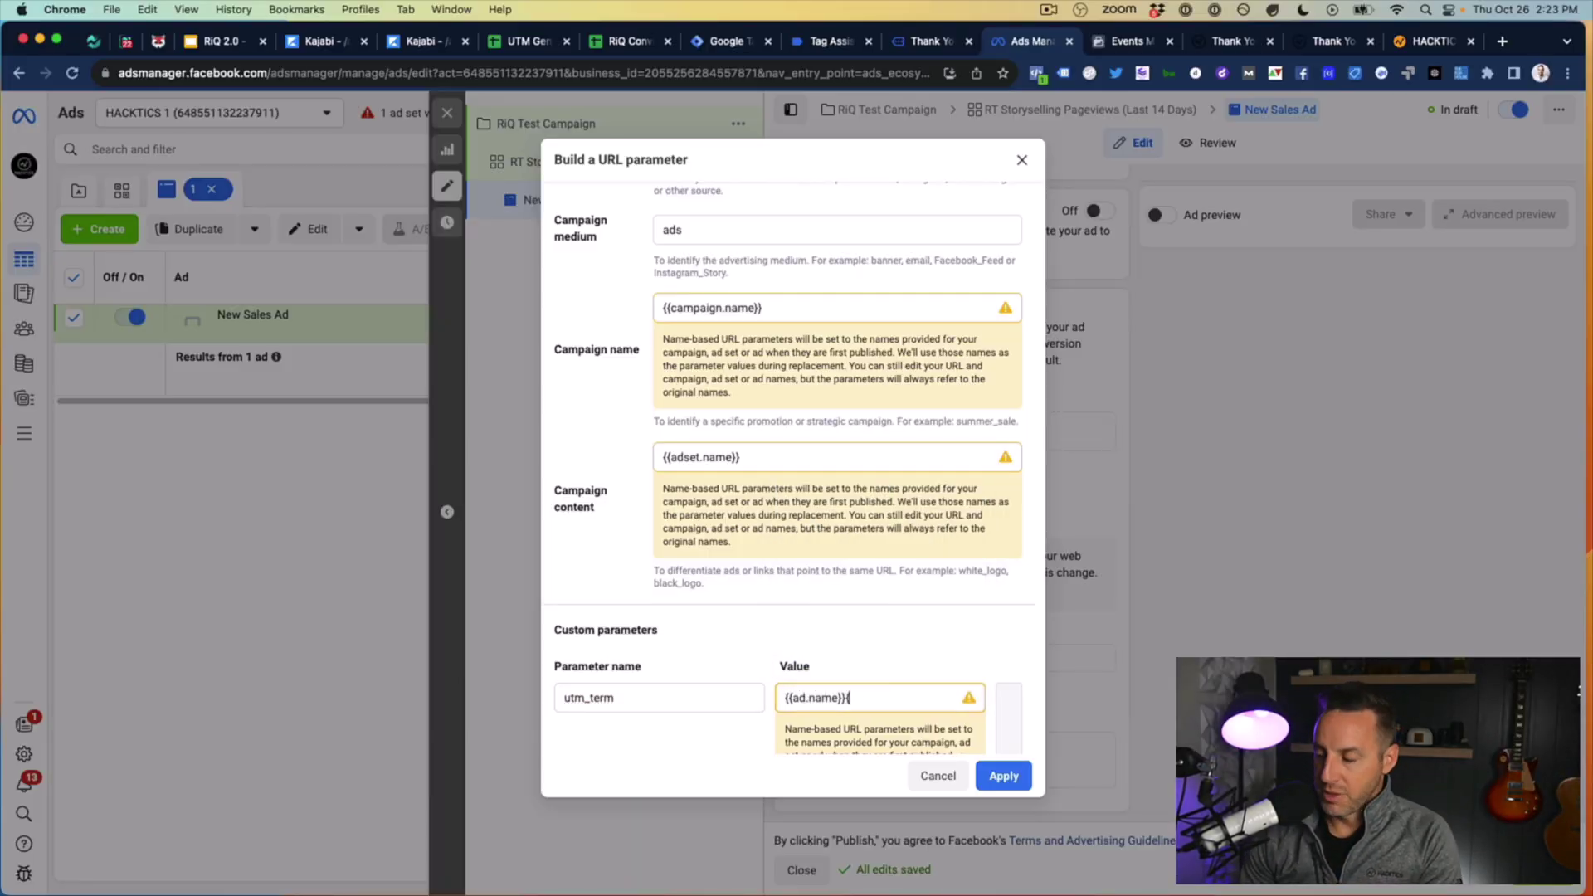
type("{placdement")
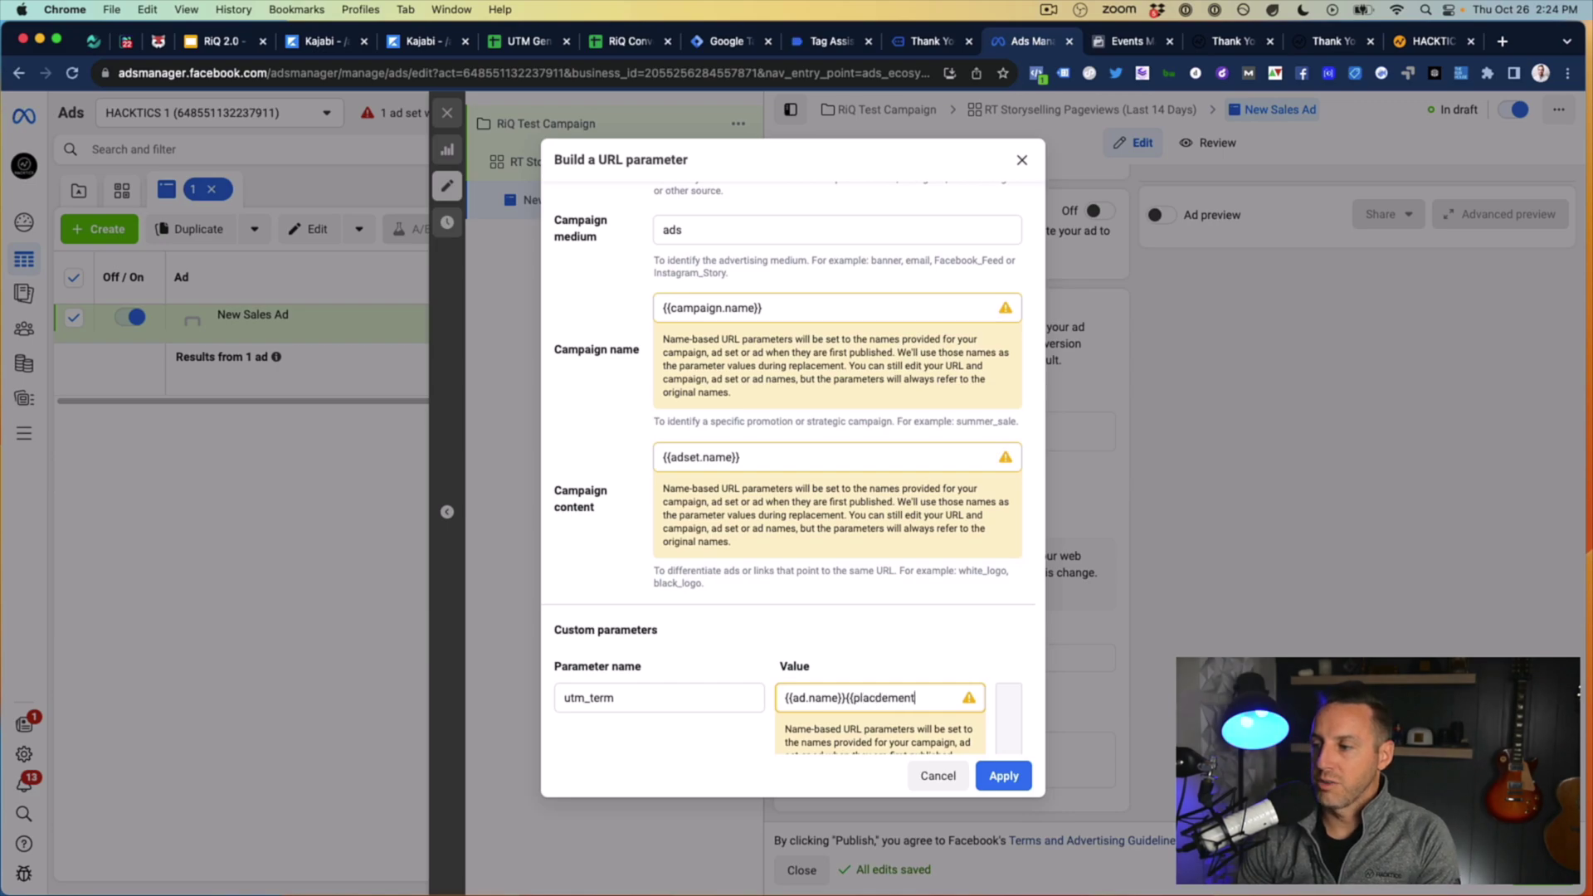
key("BackSpace")
key("BackSpace")
key("BackSpace")
key("BackSpace")
key("BackSpace")
key("BackSpace")
key("BackSpace")
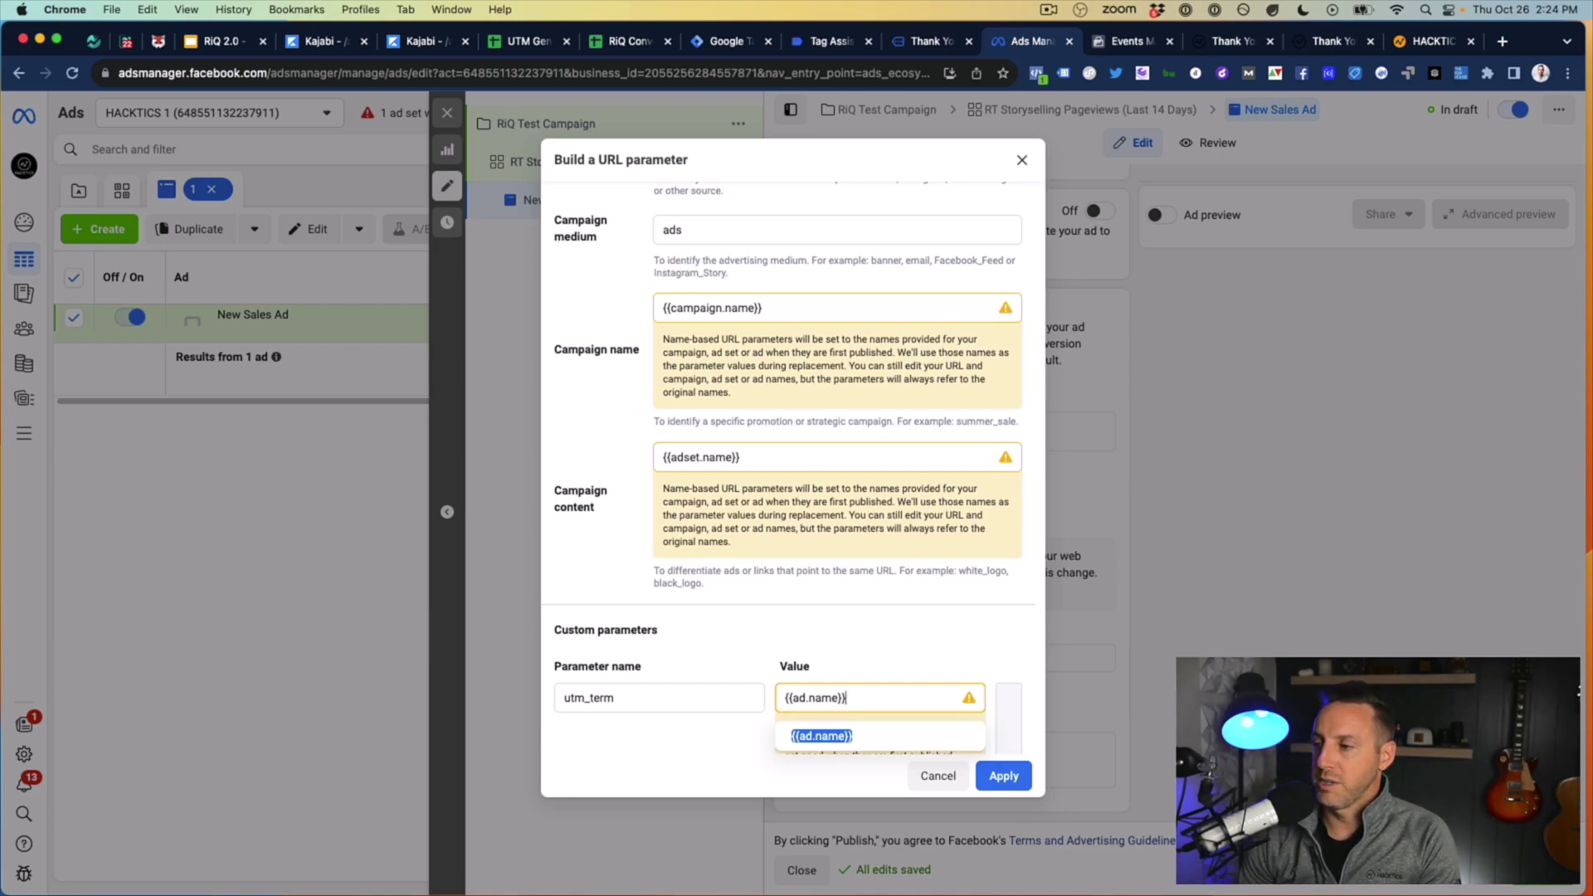
triple_click(846, 697)
key("BackSpace")
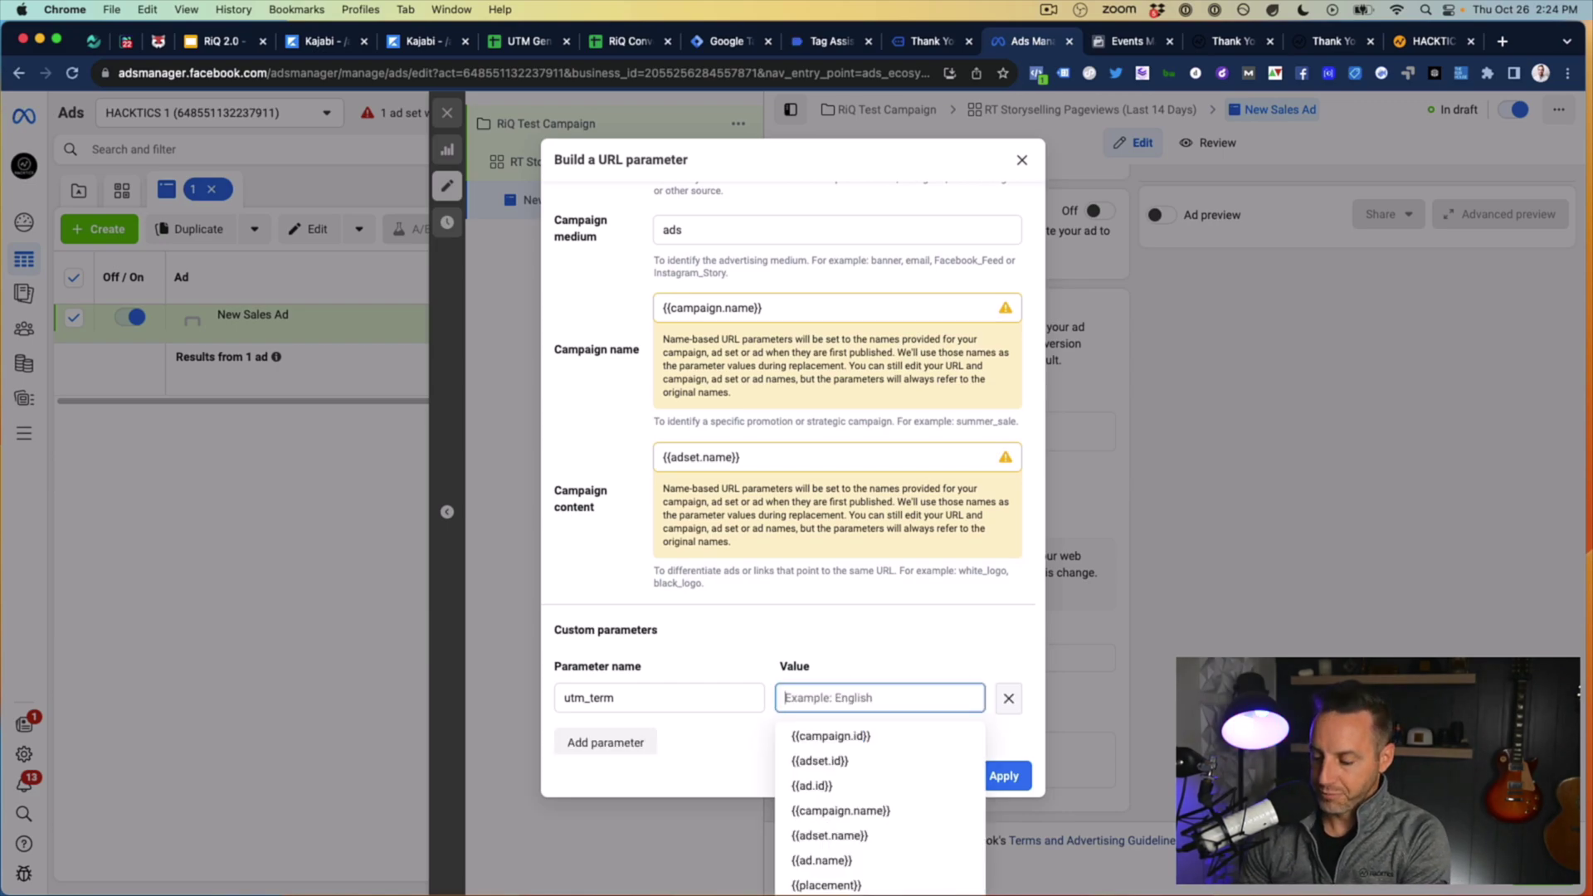
left_click(842, 886)
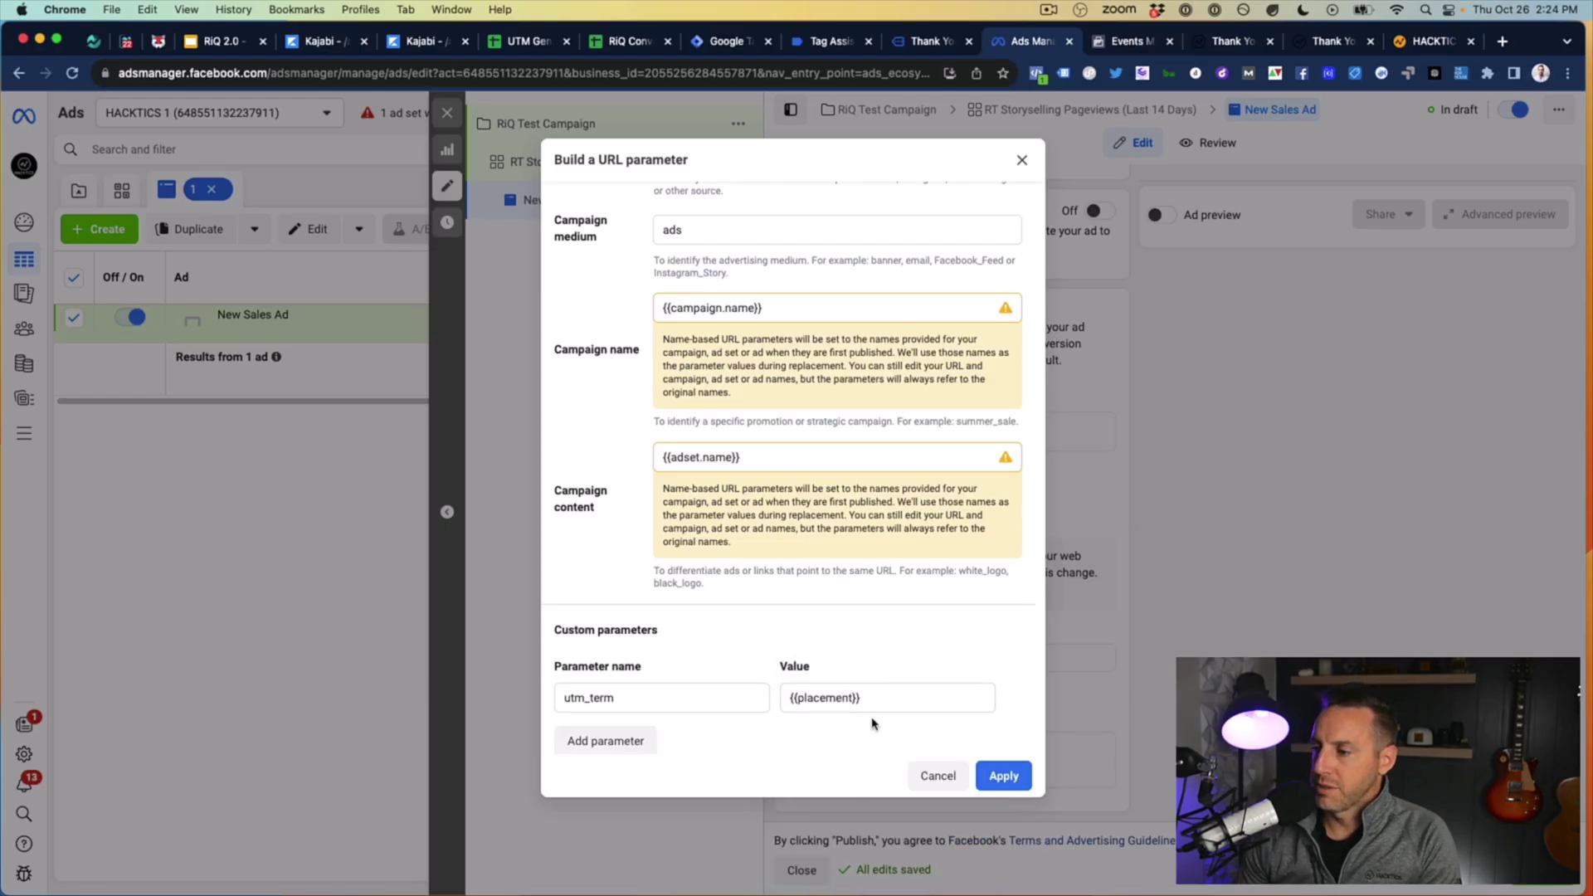
triple_click(815, 699)
key("BackSpace")
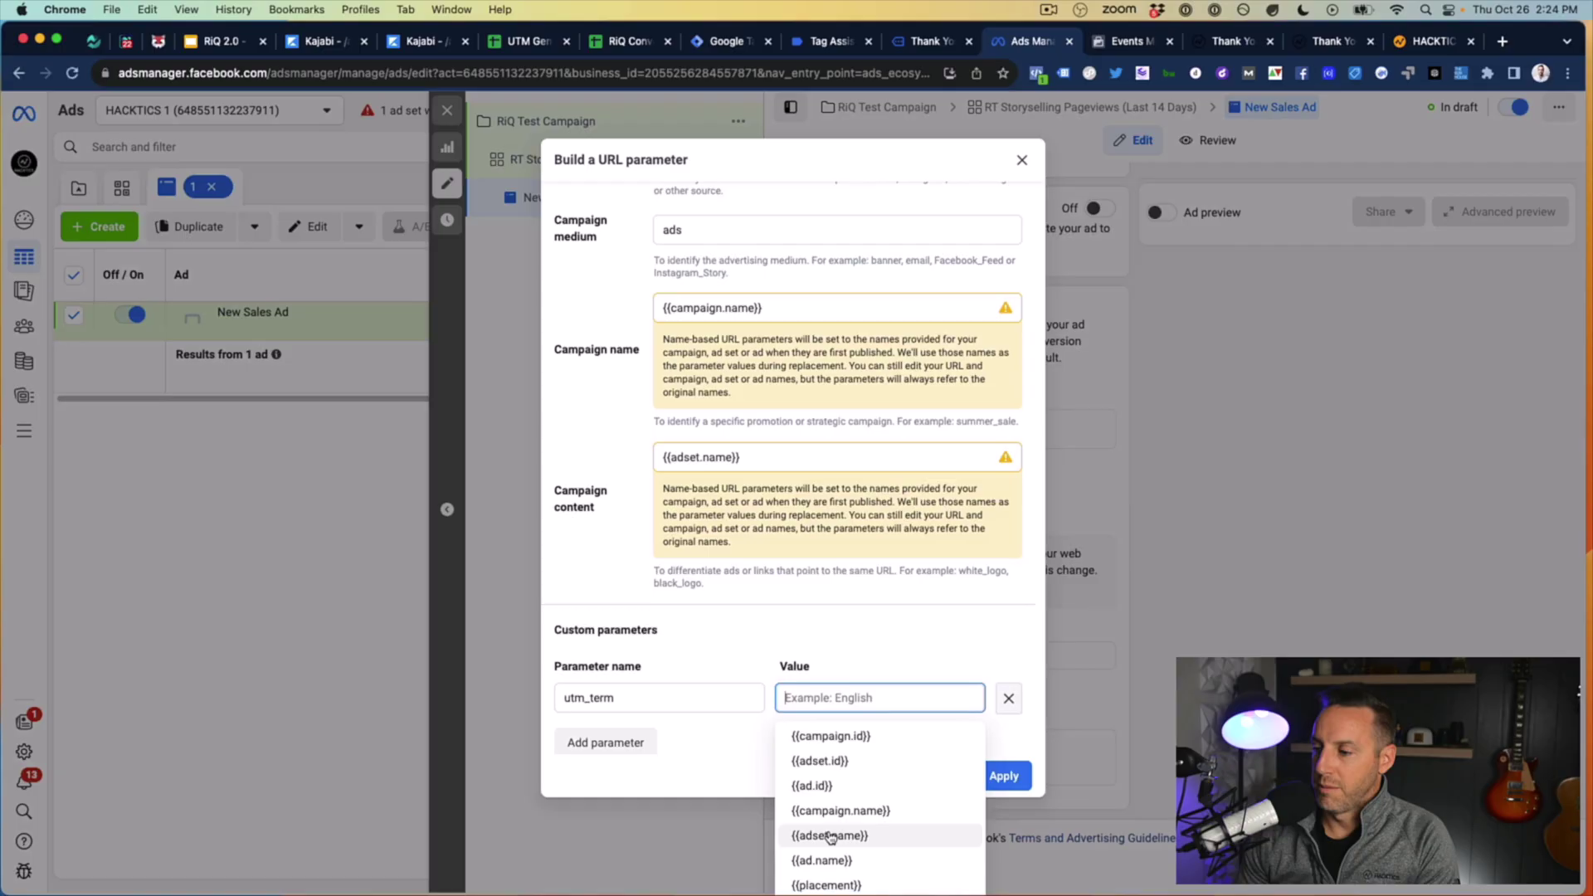
Step: Set the utm_term value to {{ad.name}}{{placement}} and apply the URL parameters to the ad
left_click(822, 861)
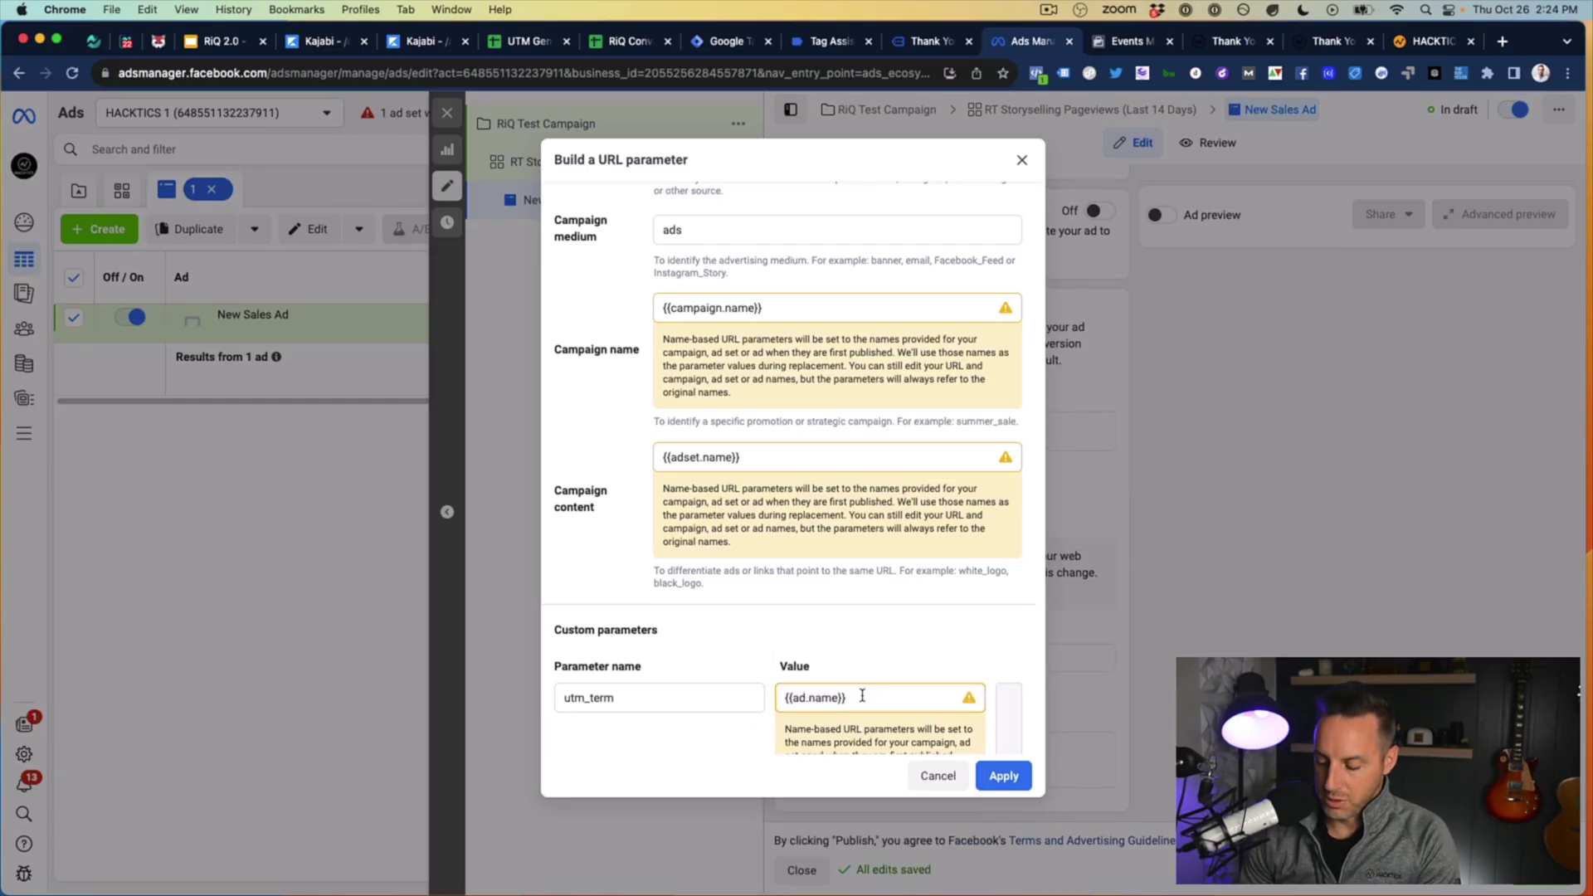
type("{{palcec")
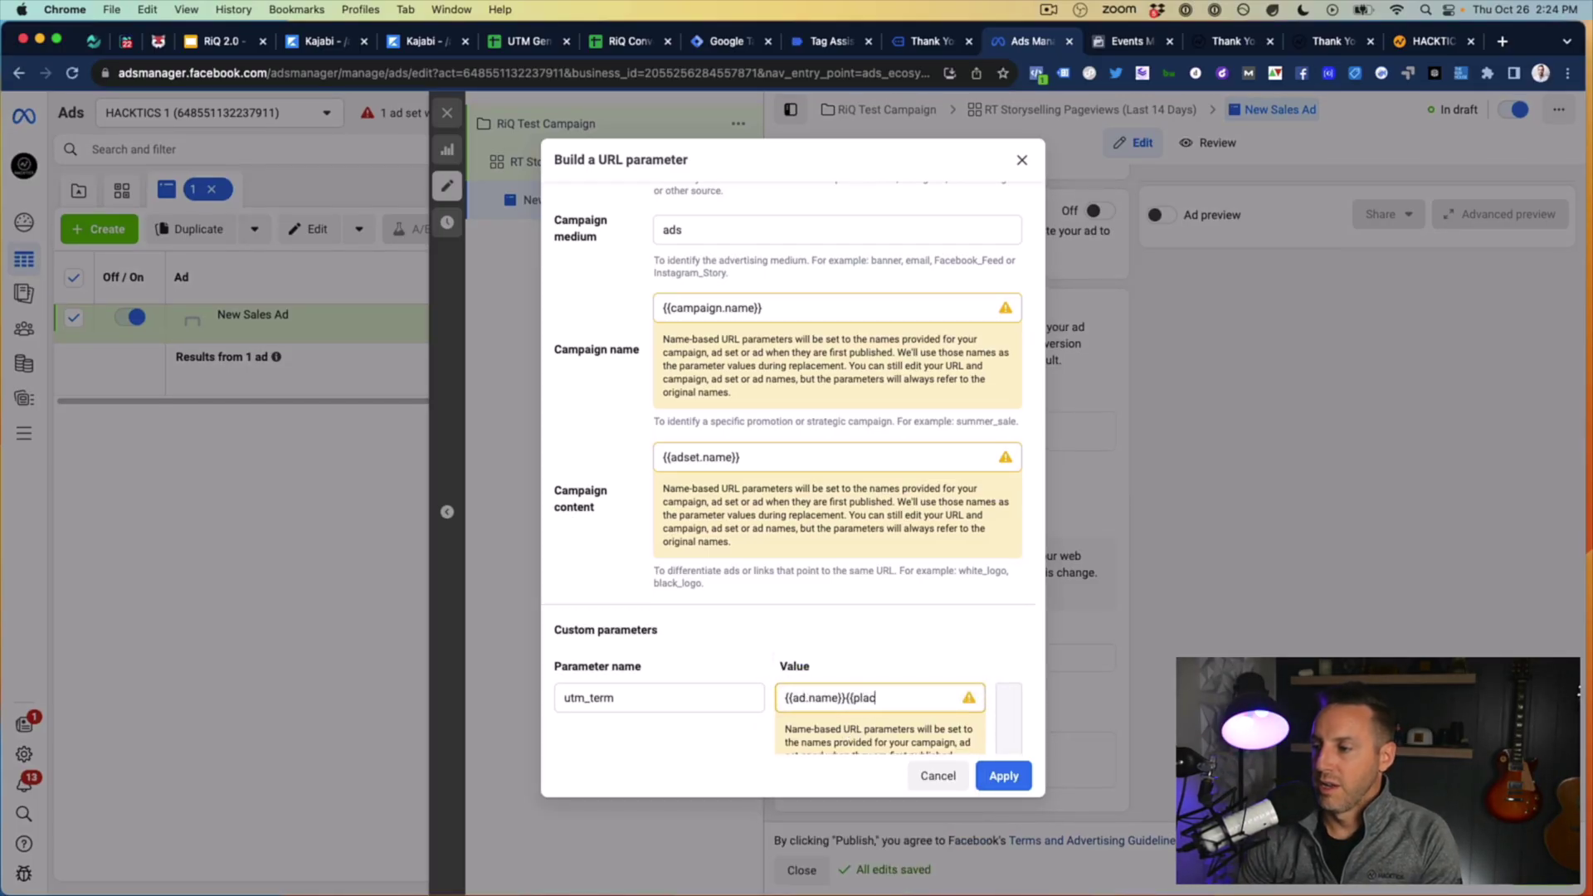
type("ement")
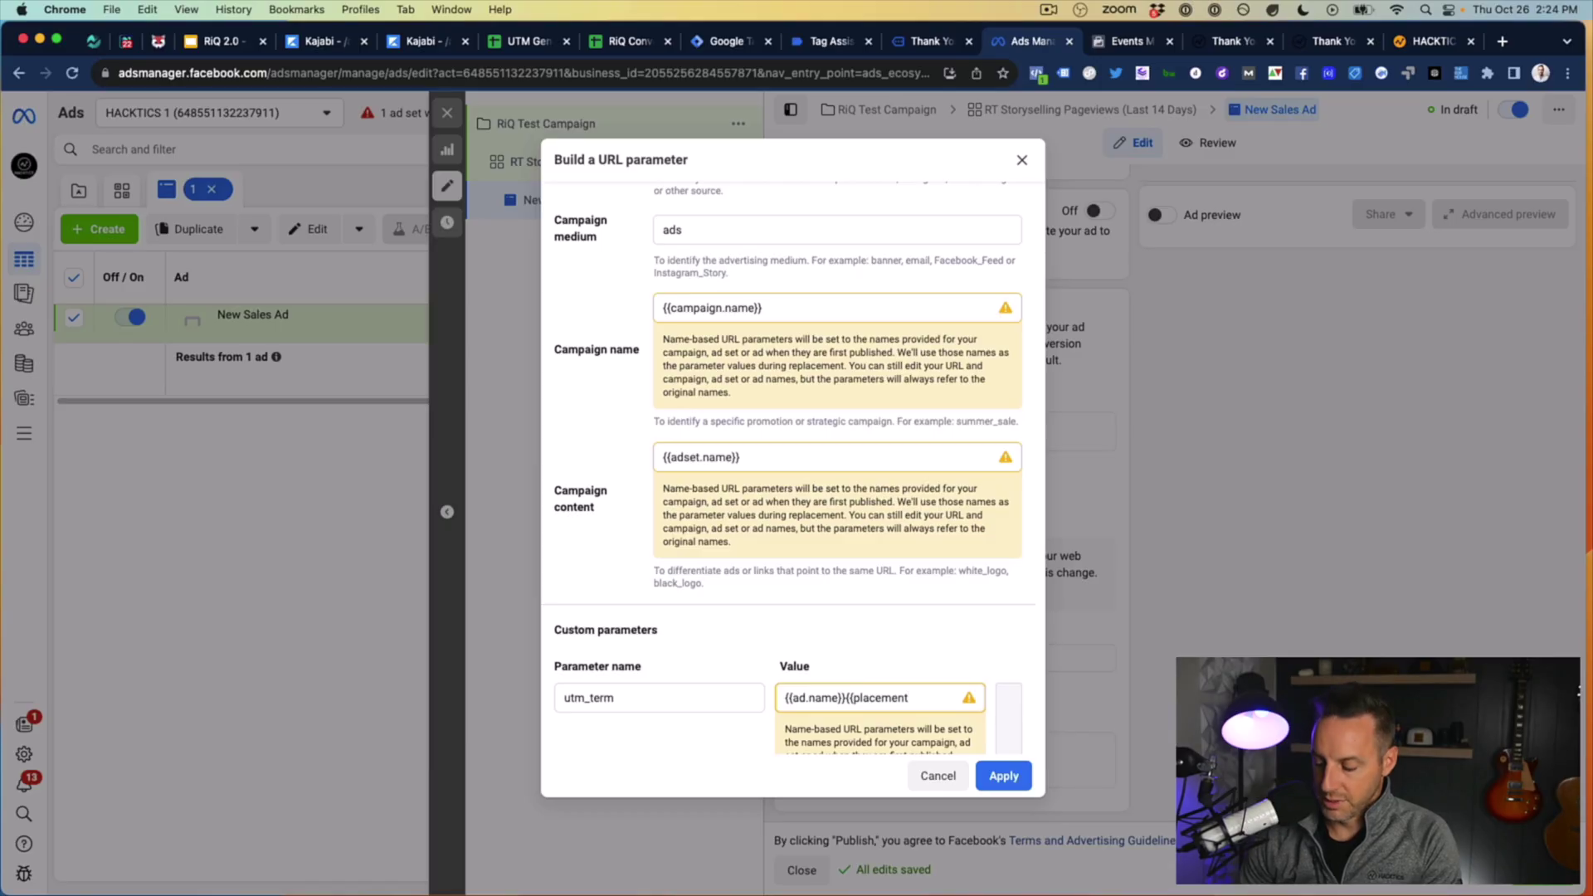
left_click(1002, 780)
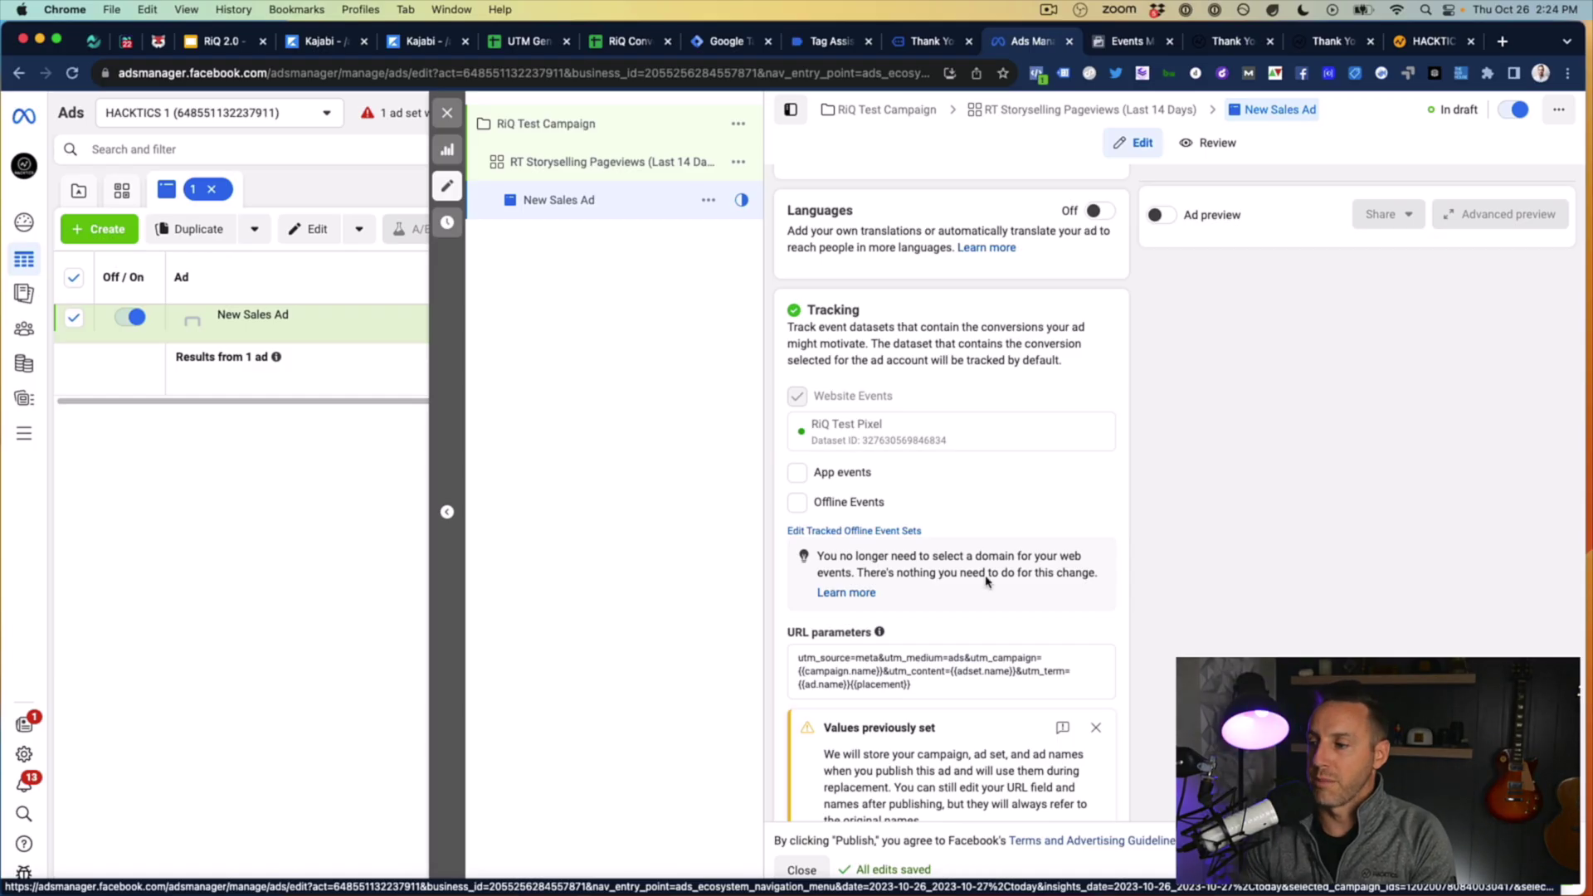
Step: Review the ad's URL parameters in its tracking settings and glance at the RiQ 2.0 slides and Events Manager
scroll(974, 569, "down", 3)
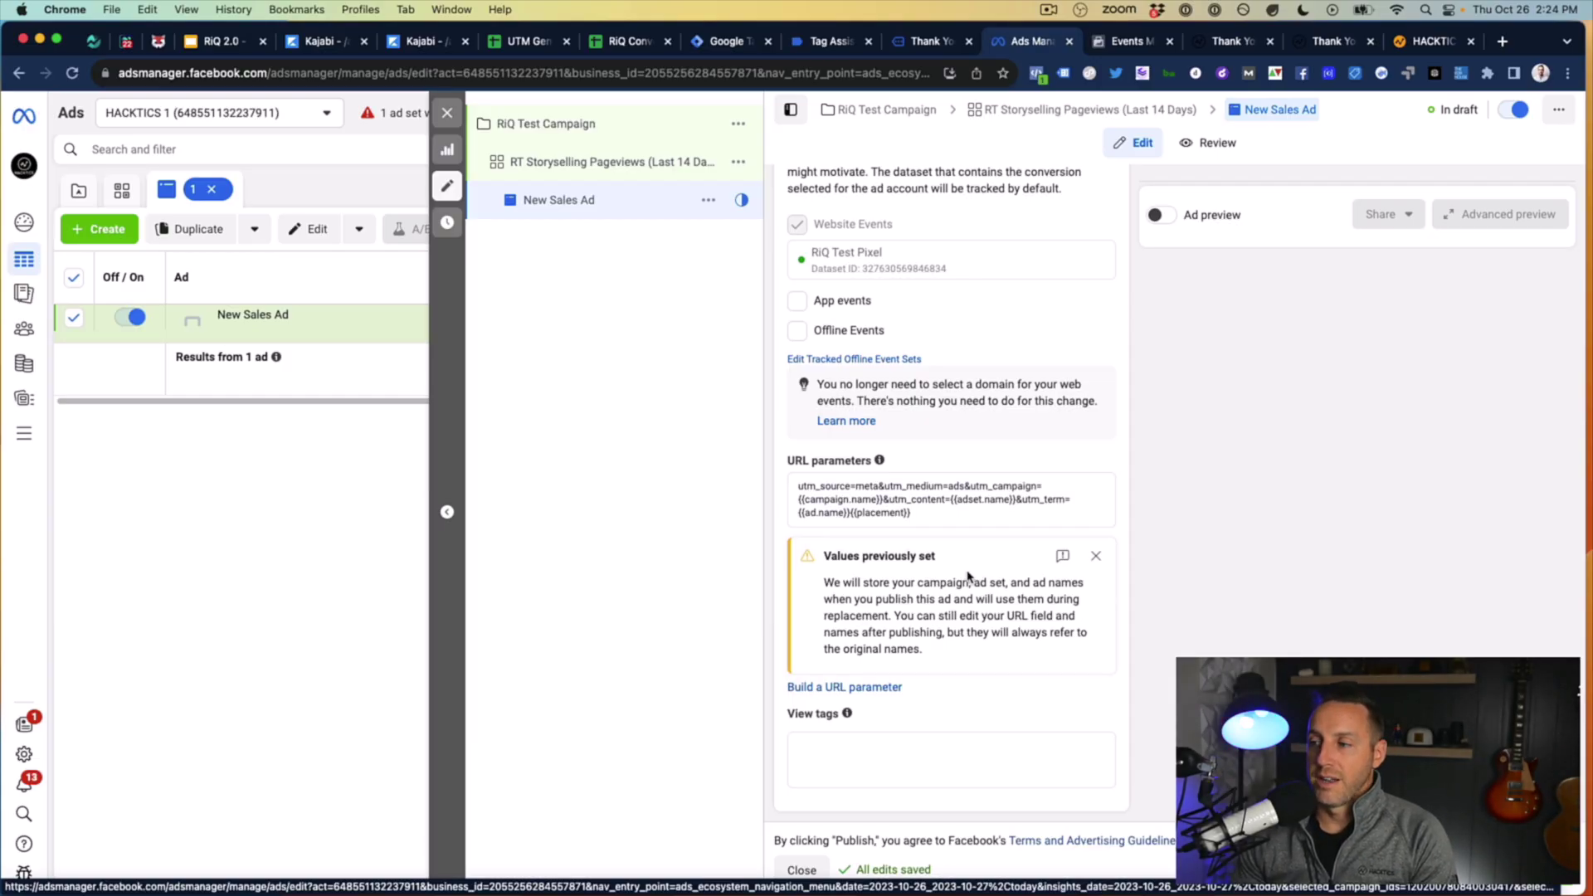
scroll(968, 575, "up", 2)
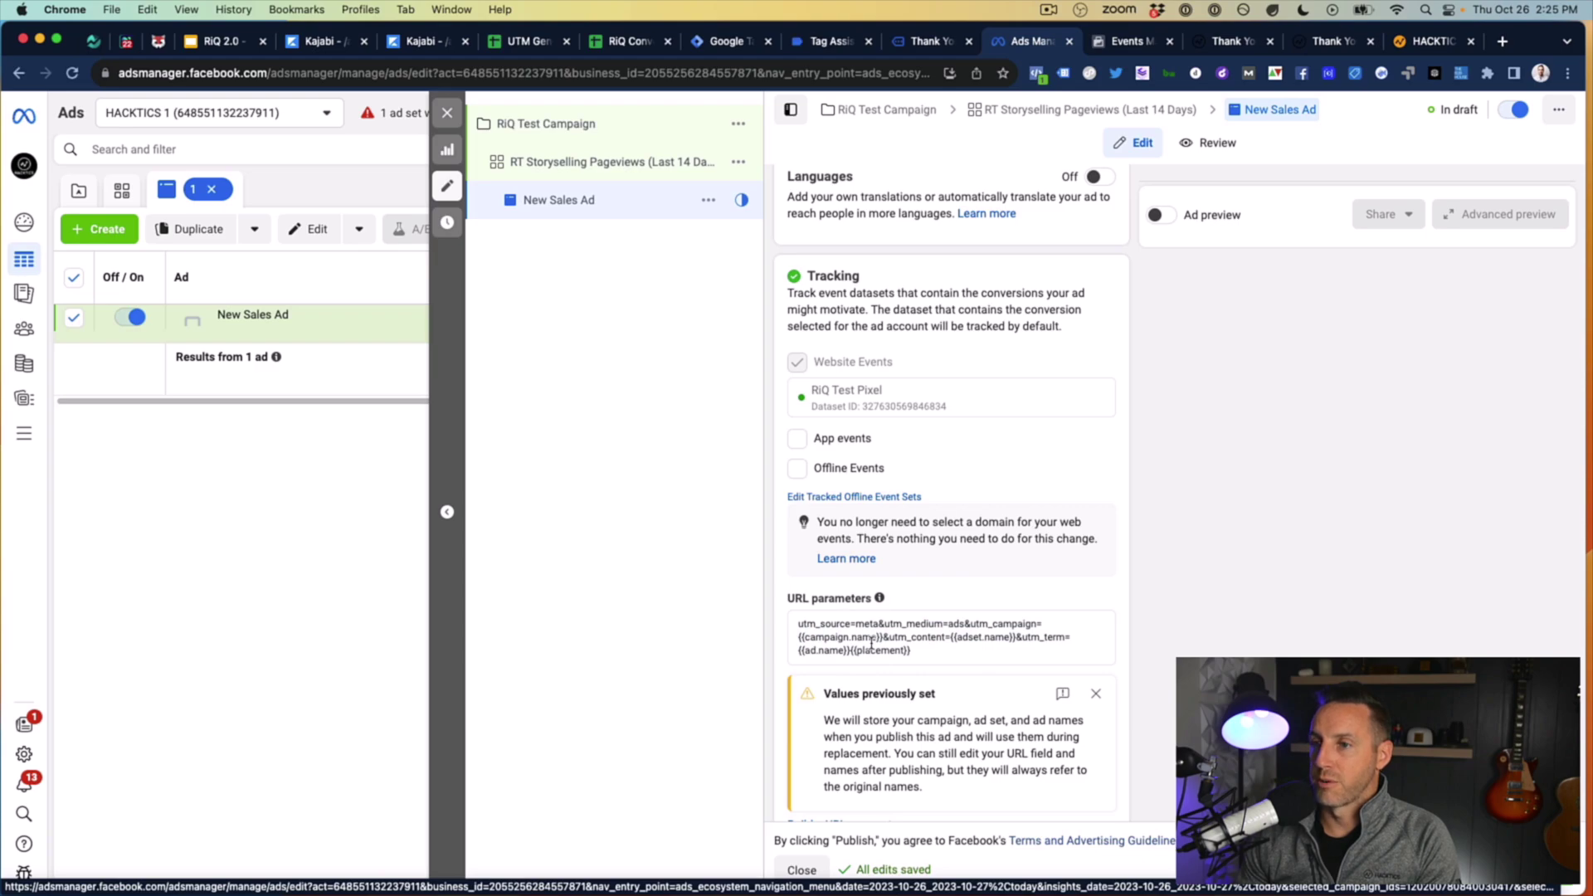
left_click(237, 45)
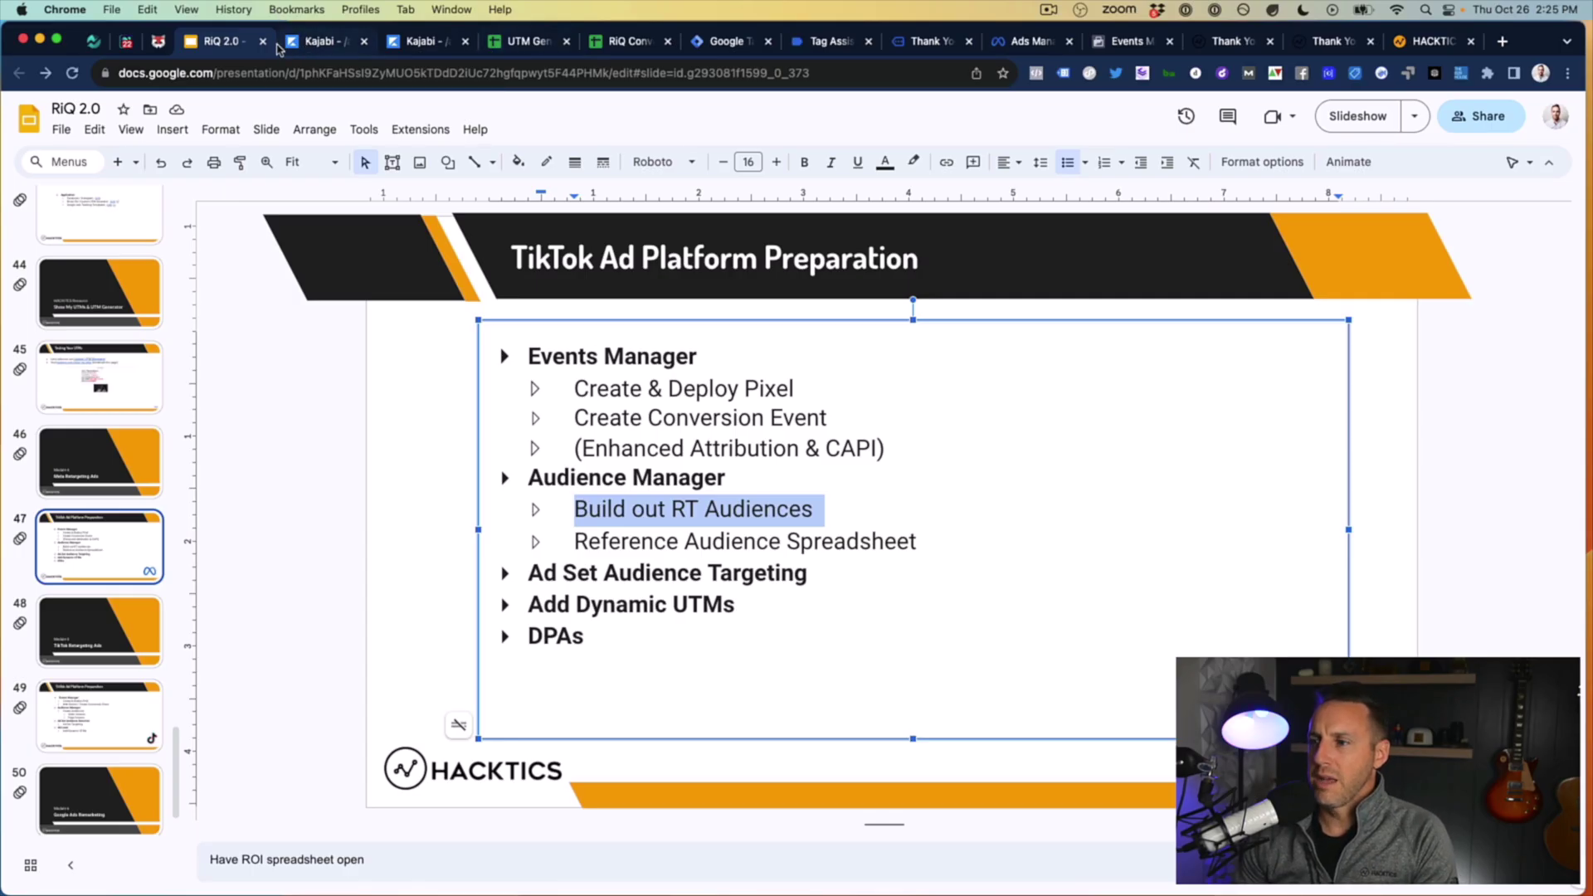
left_click(1139, 46)
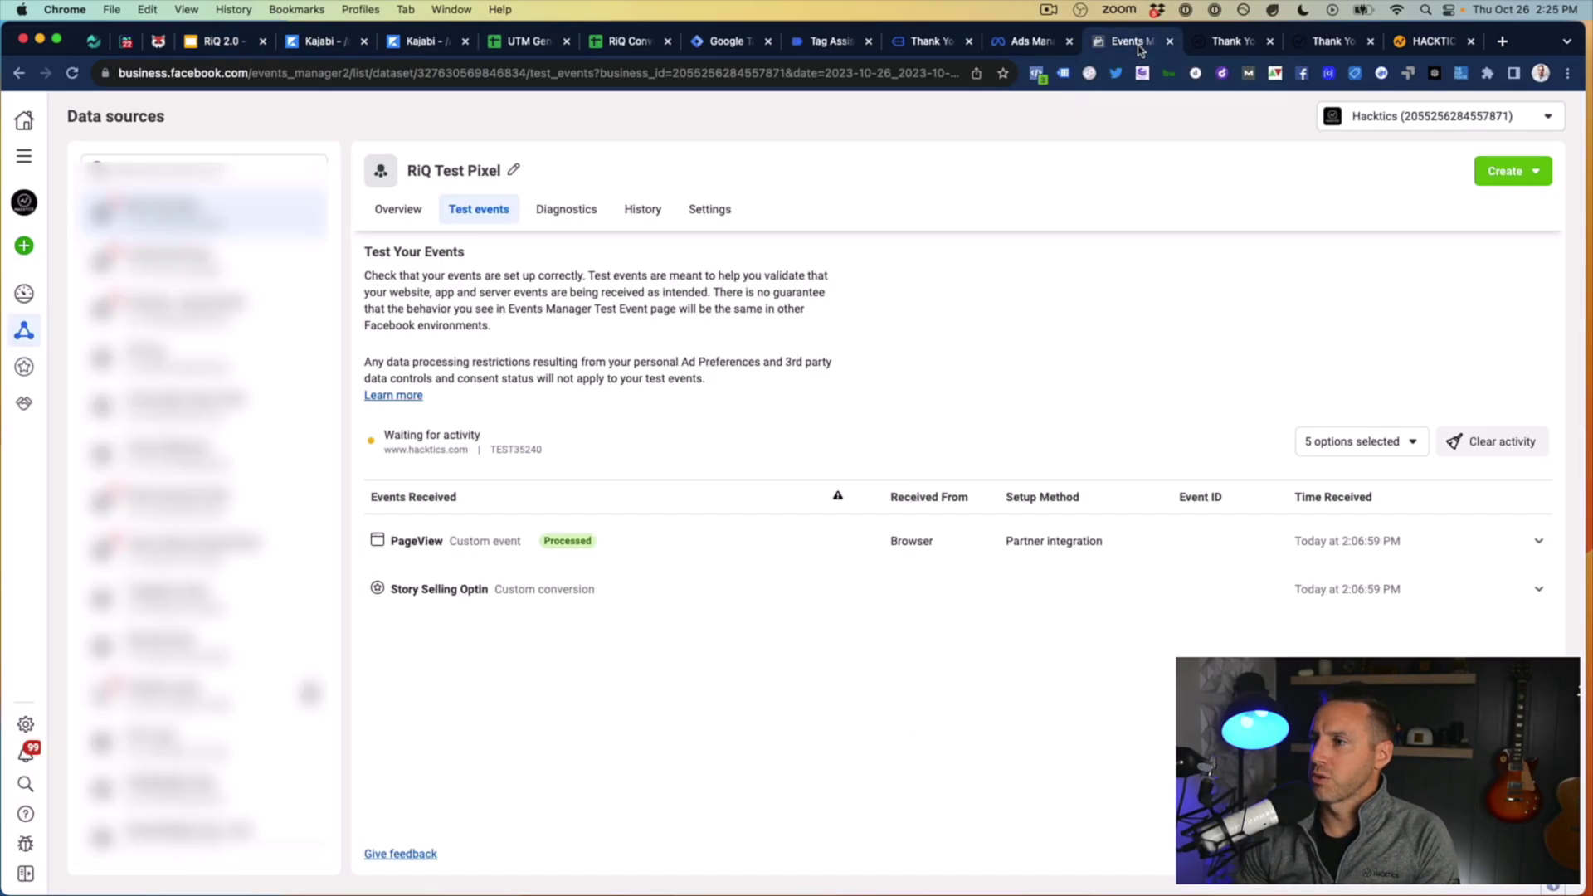
left_click(1029, 41)
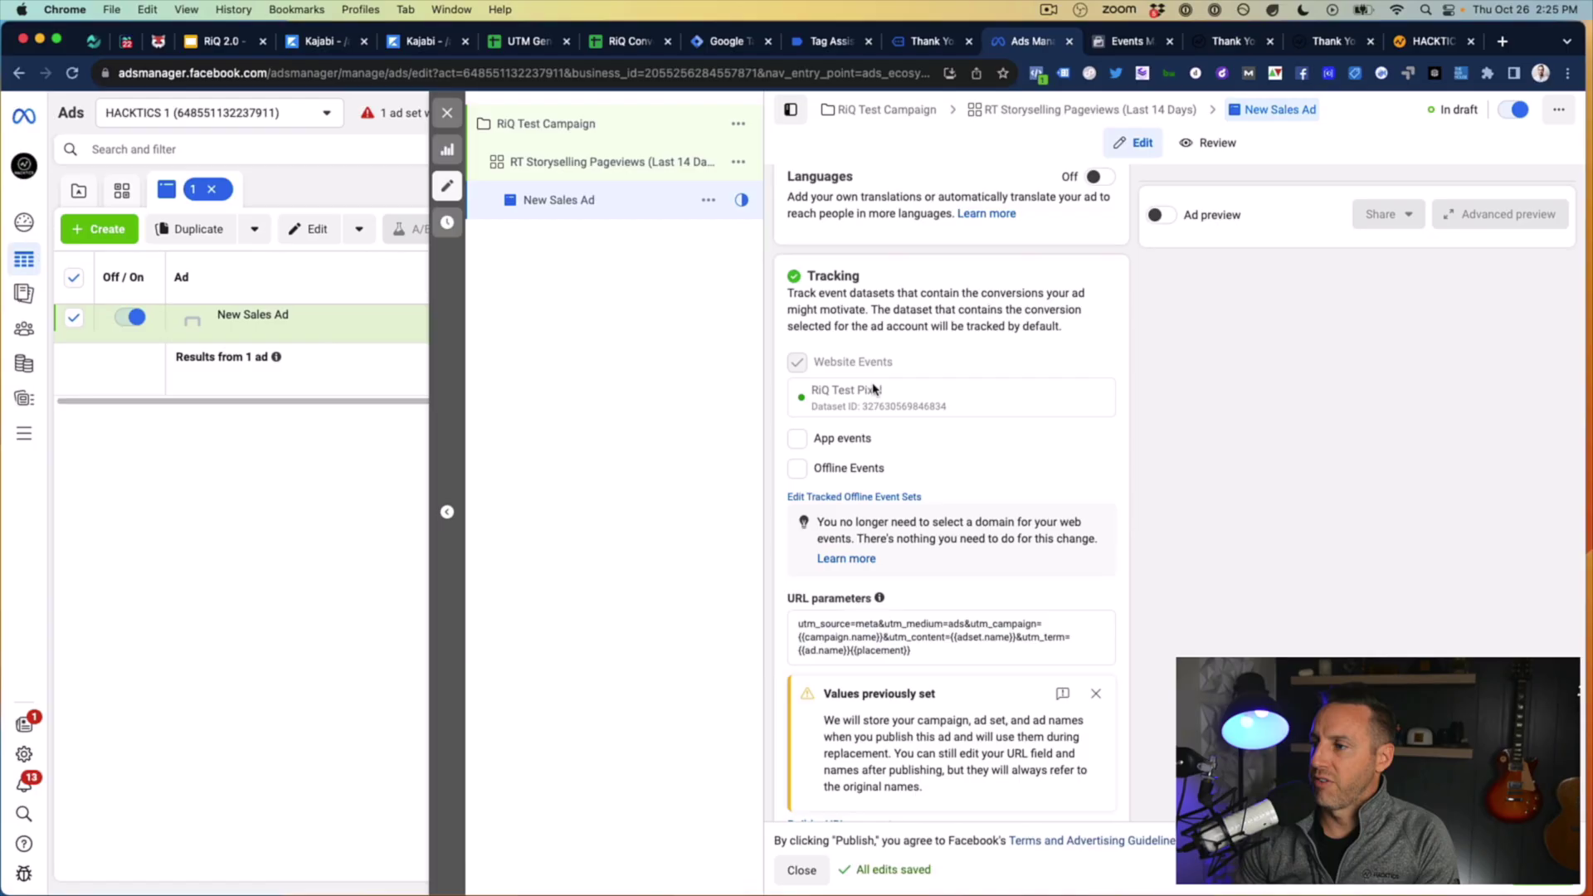
Step: Set the ad creative's primary text, headline and description each to "test"
scroll(873, 388, "up", 10)
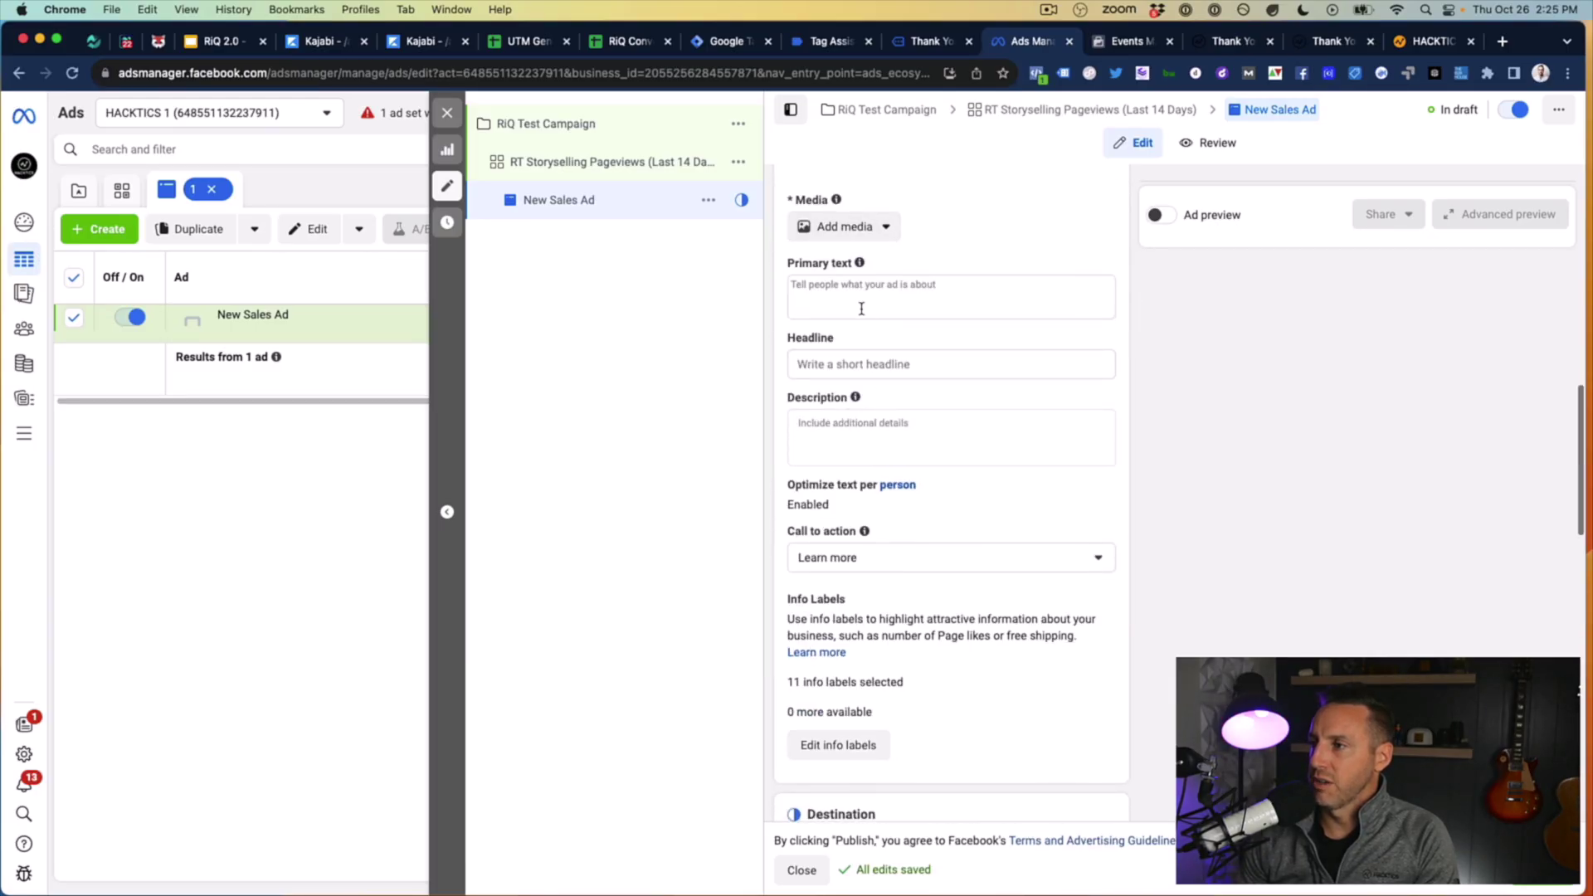
left_click(861, 308)
type("test")
left_click(855, 402)
type("test")
left_click(885, 503)
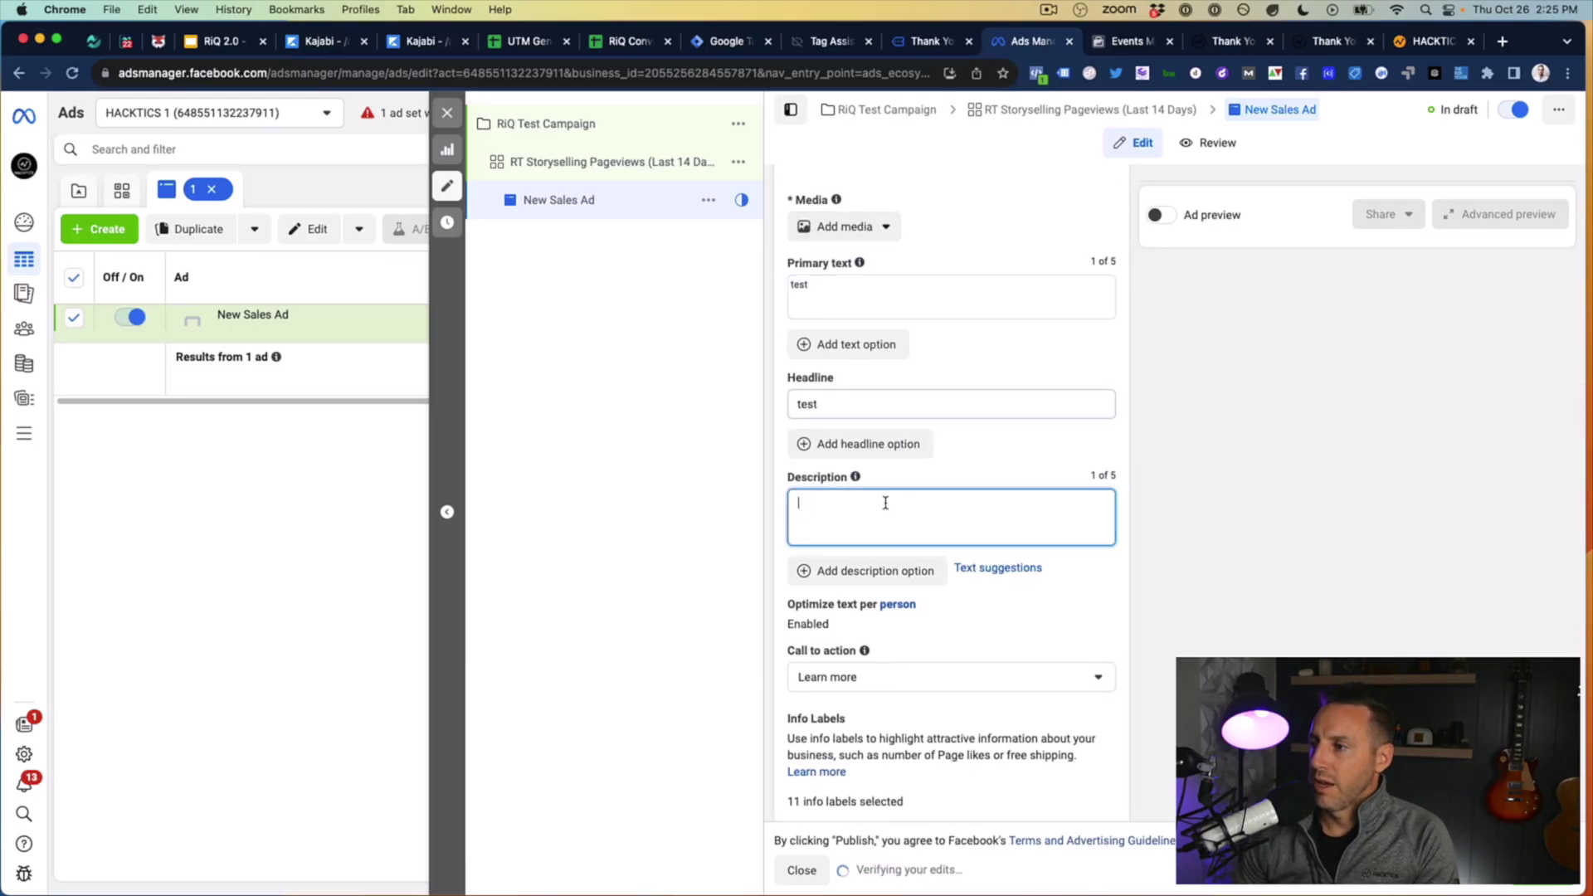
type("test")
Step: Set the ad's destination website URL to hactkics.com/retargetingiq
scroll(896, 569, "down", 3)
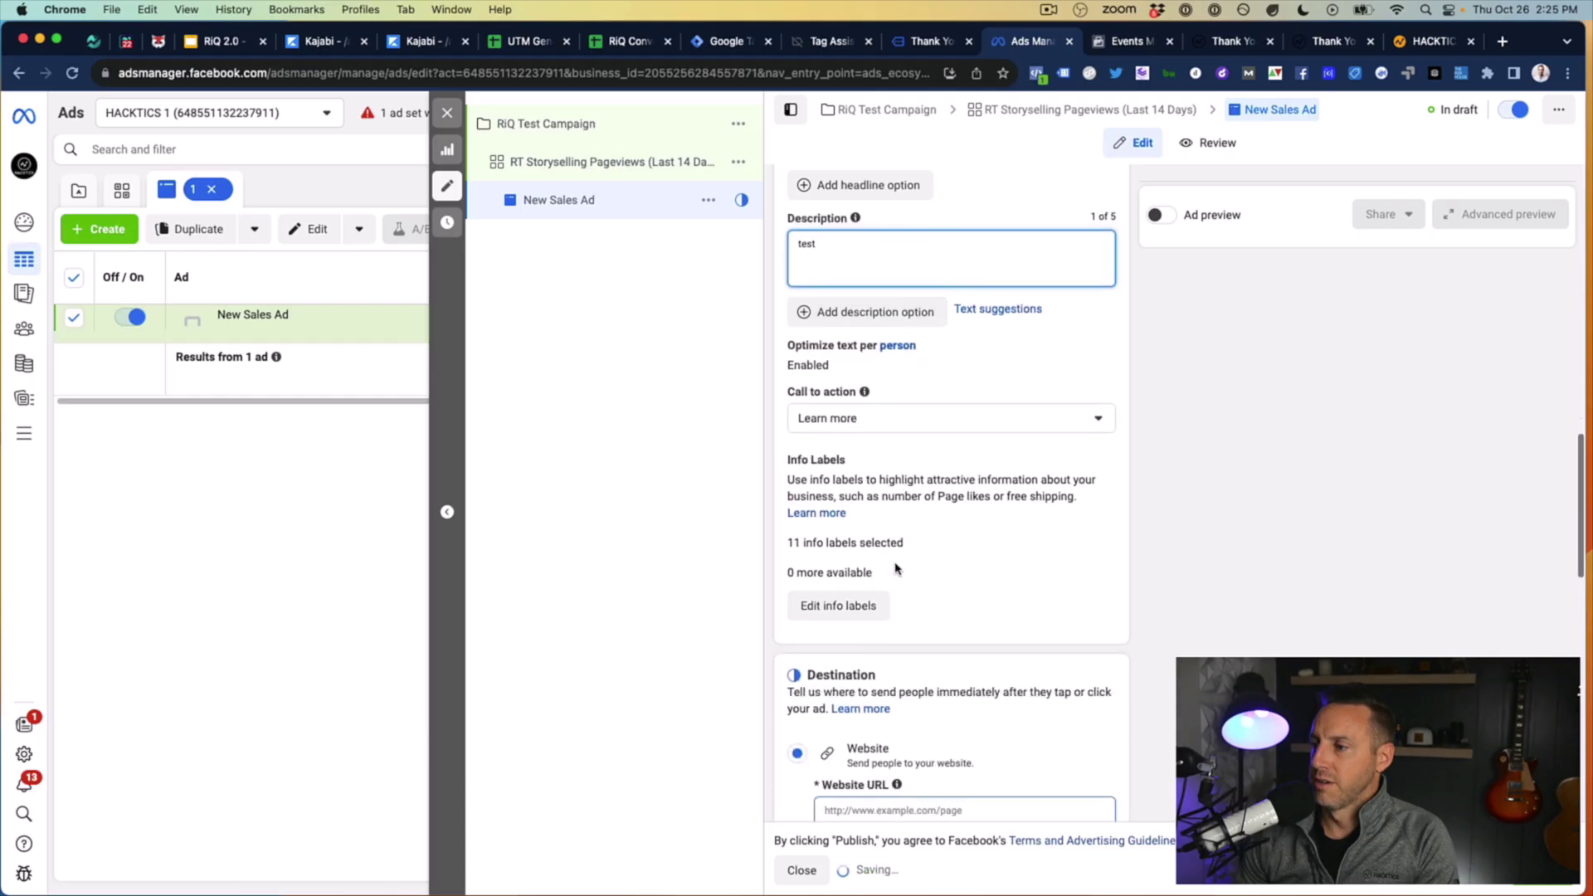
scroll(896, 570, "down", 3)
left_click(879, 578)
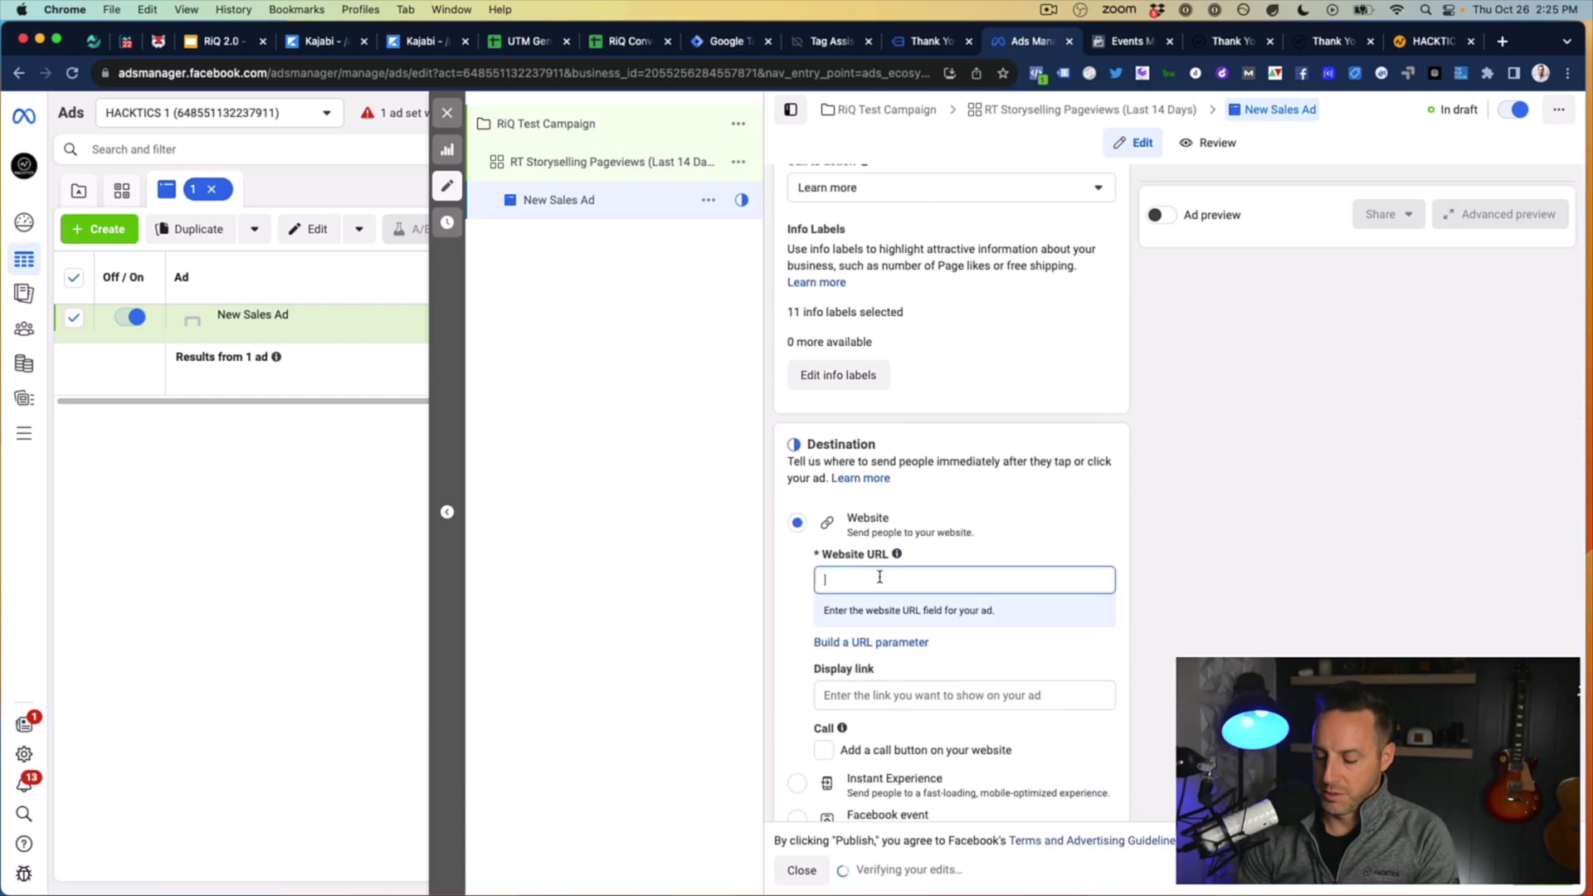
type("h")
key("BackSpace")
key("BackSpace")
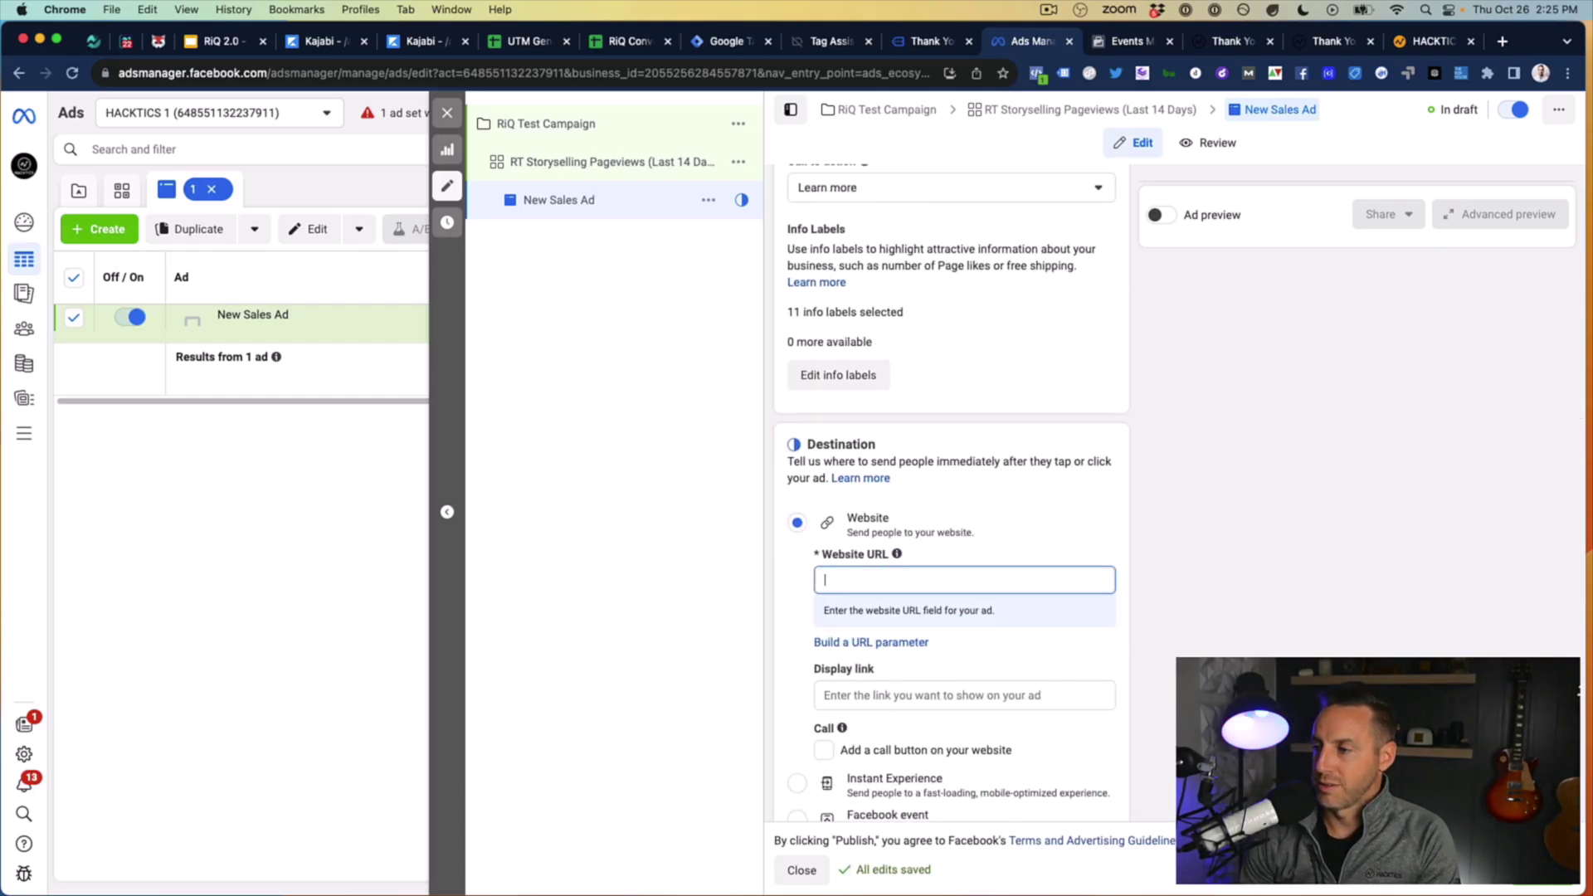
type("hactkics.com")
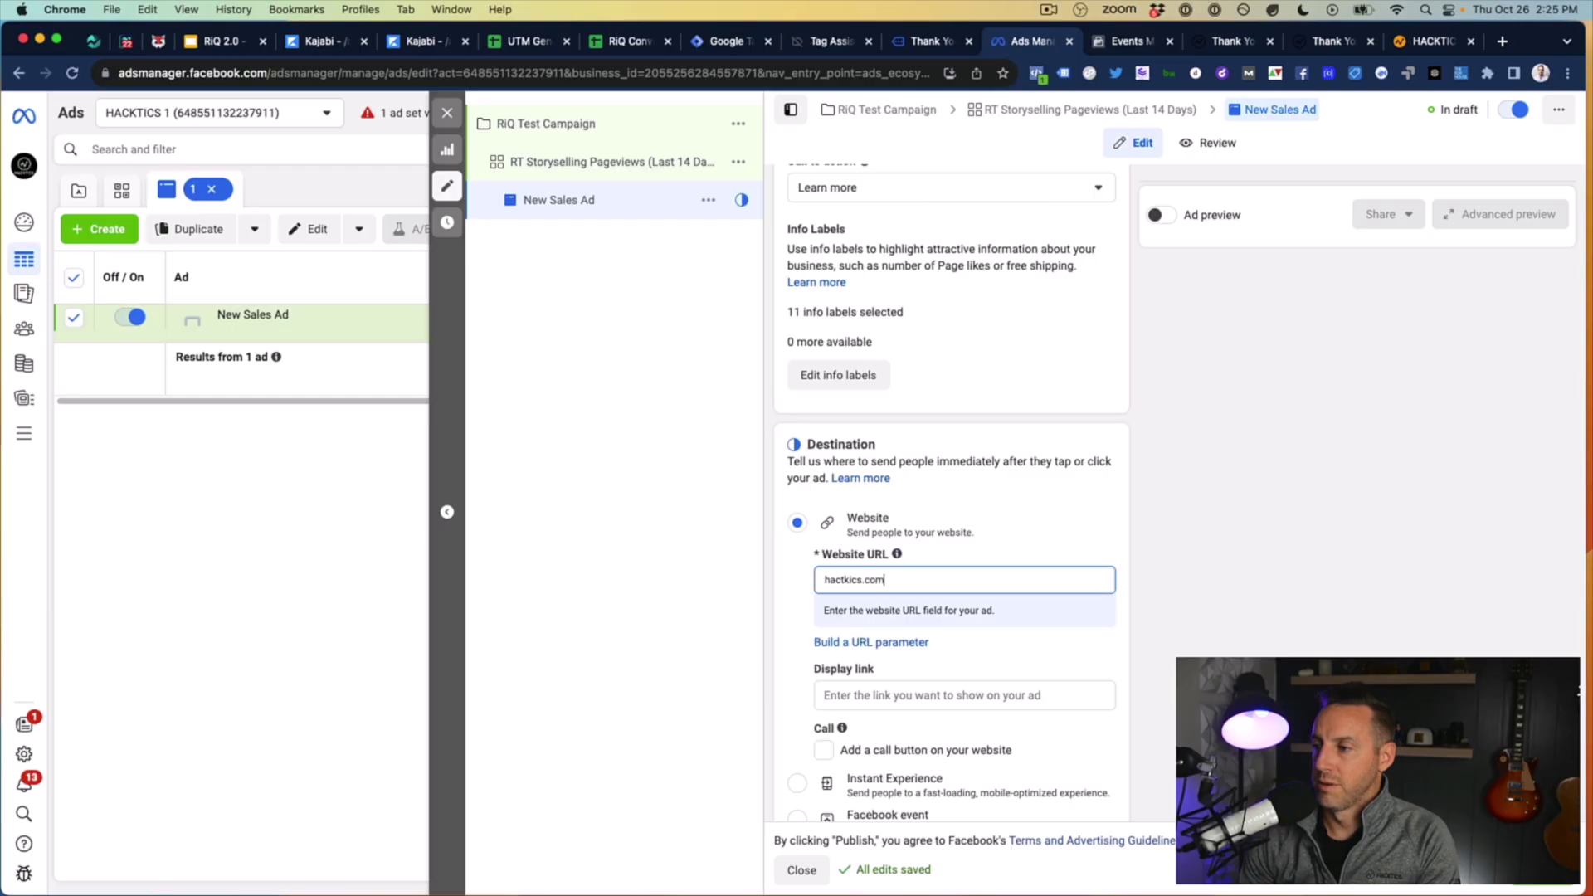
type("/retargetingiq")
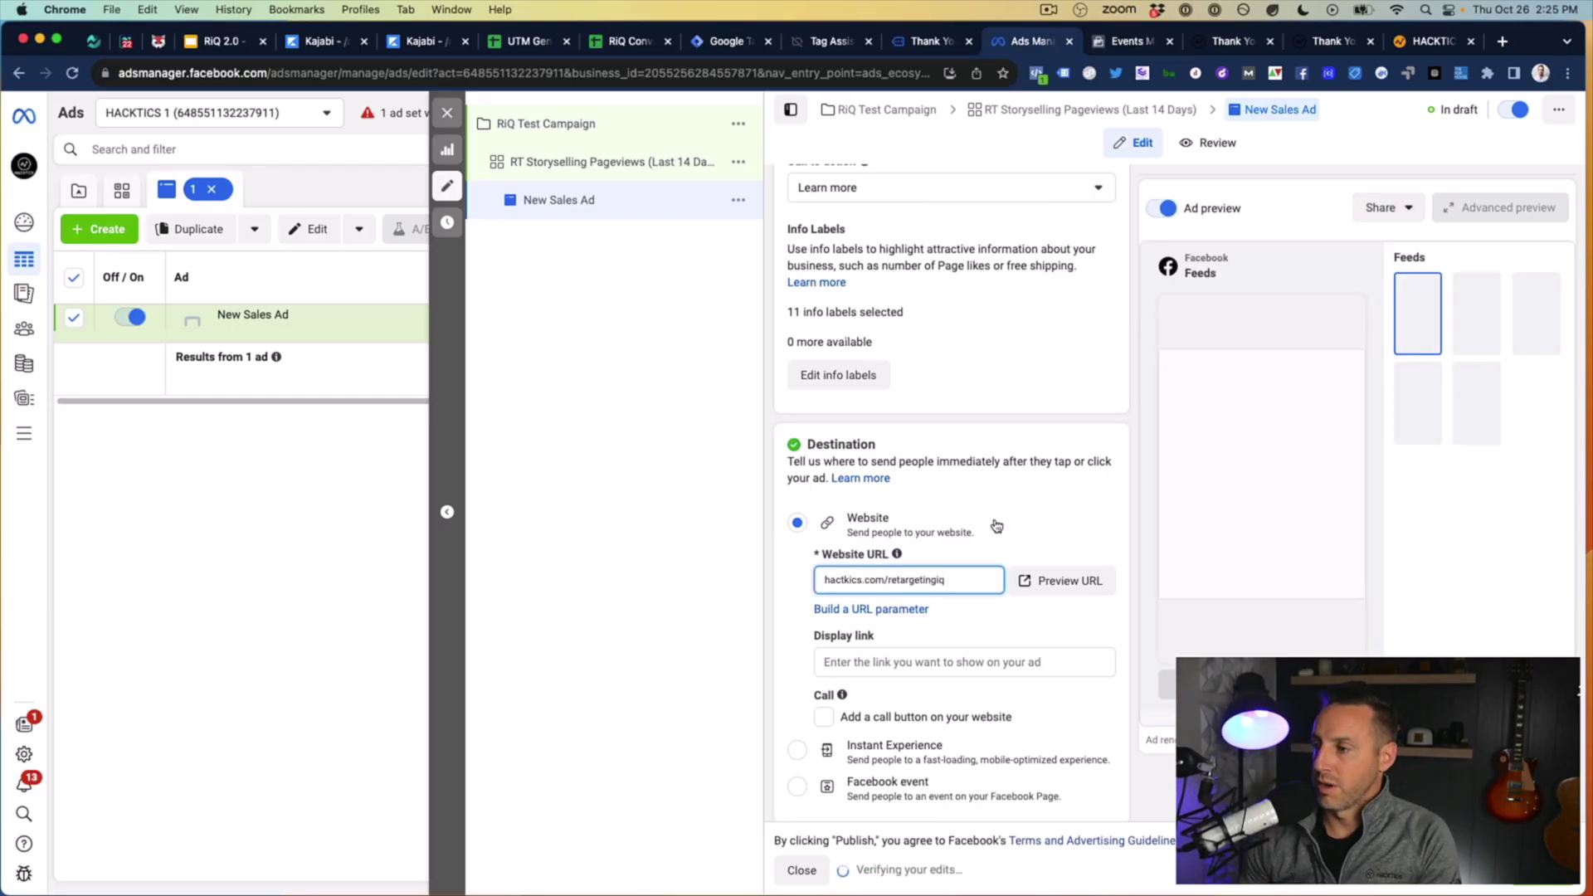
scroll(987, 528, "down", 3)
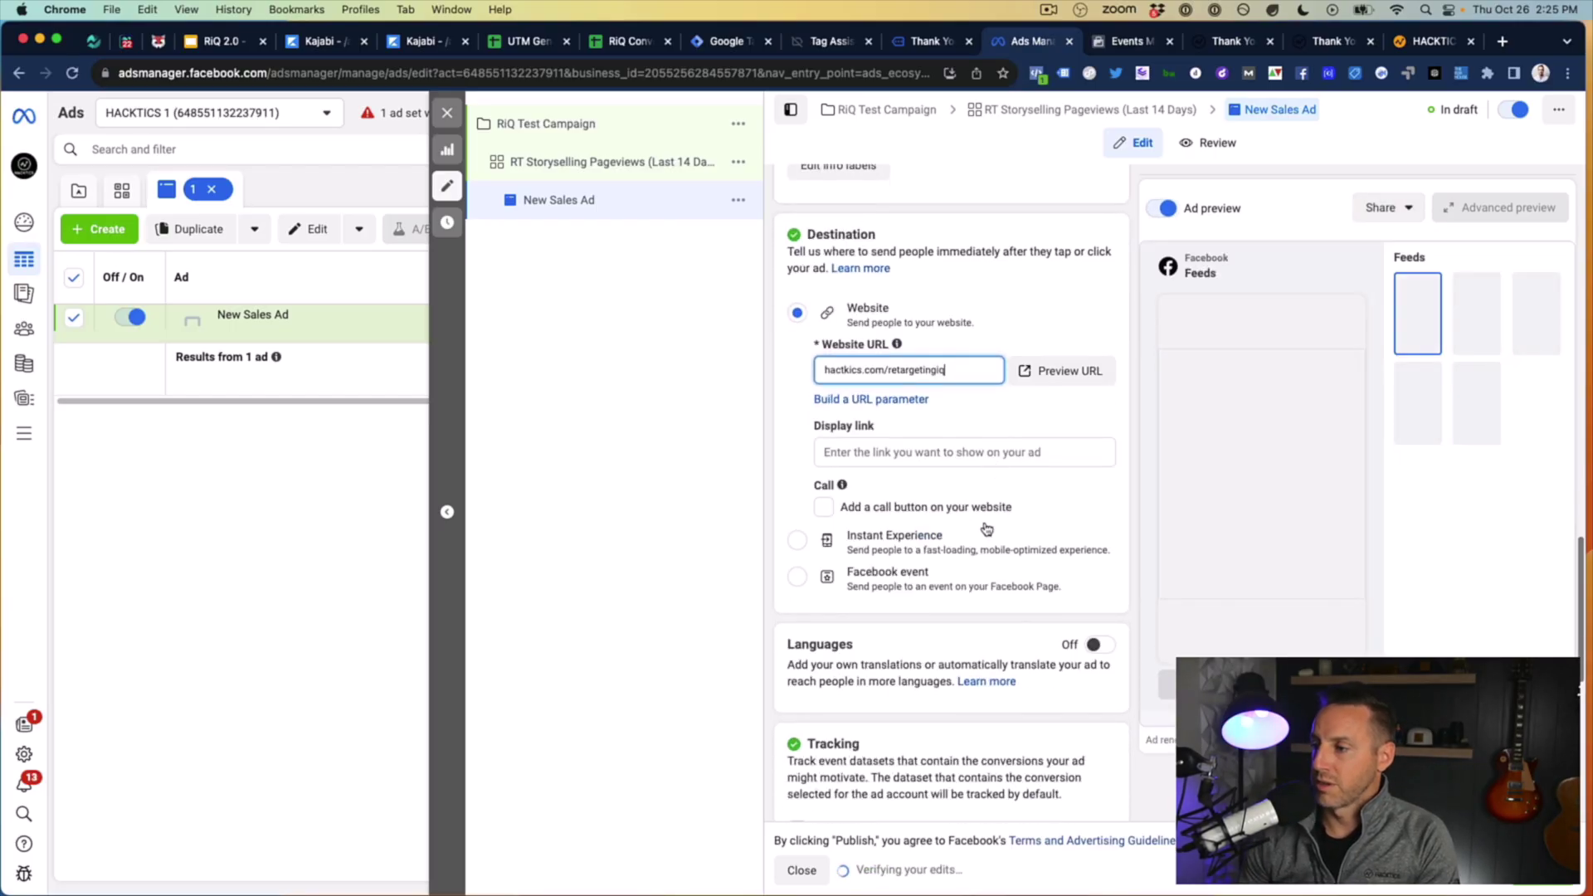
left_click(1035, 488)
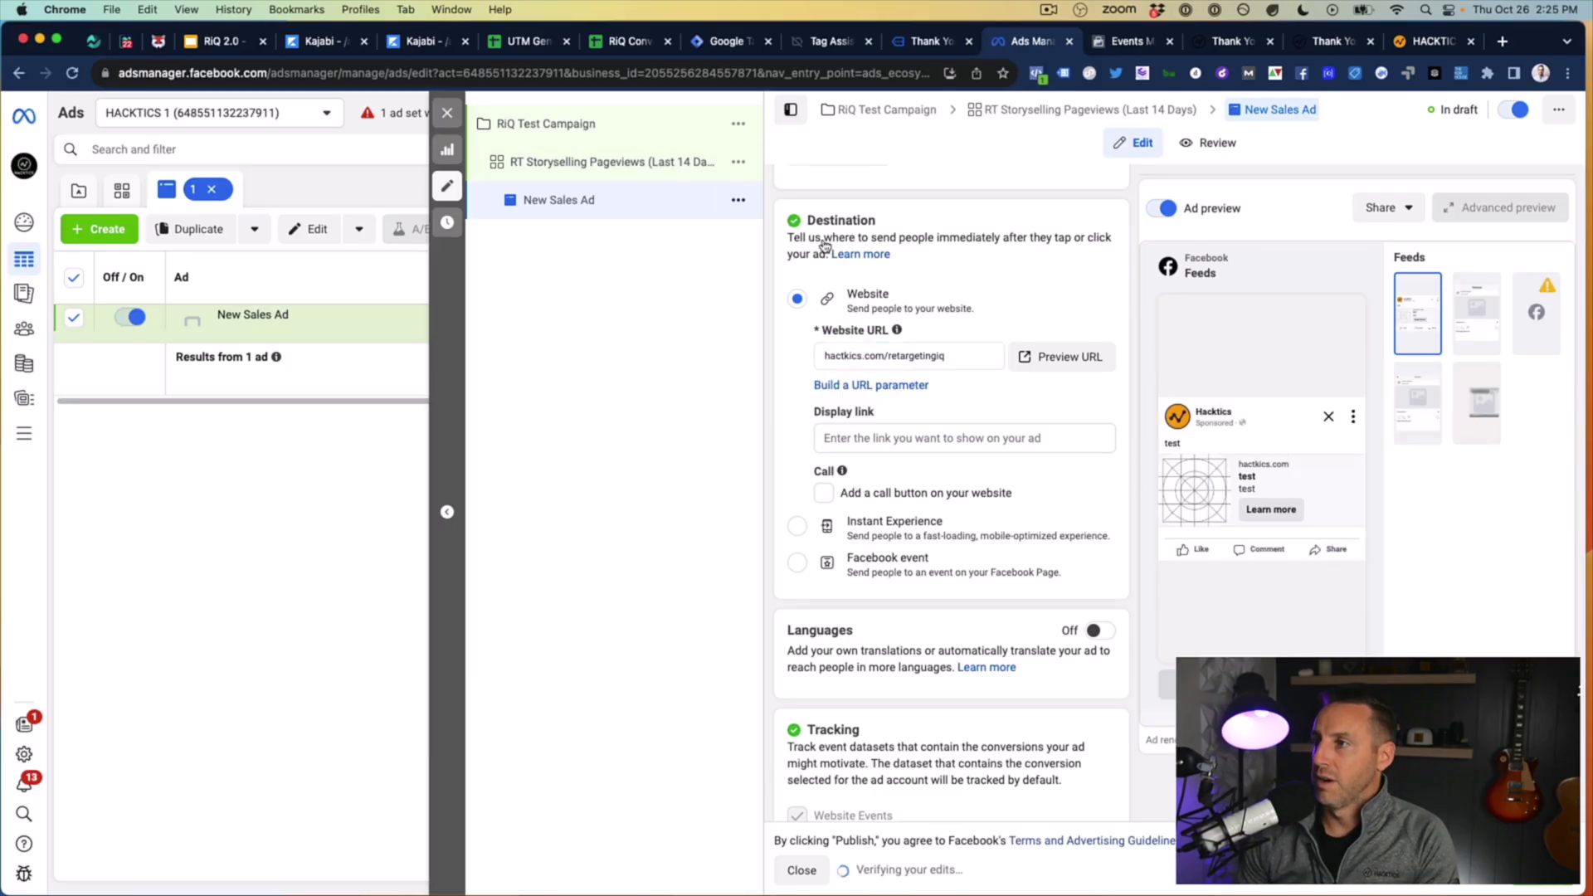
Step: Rename the New Sales Ad as "Image 1 Angle B"
scroll(828, 238, "up", 10)
left_click(871, 230)
triple_click(871, 231)
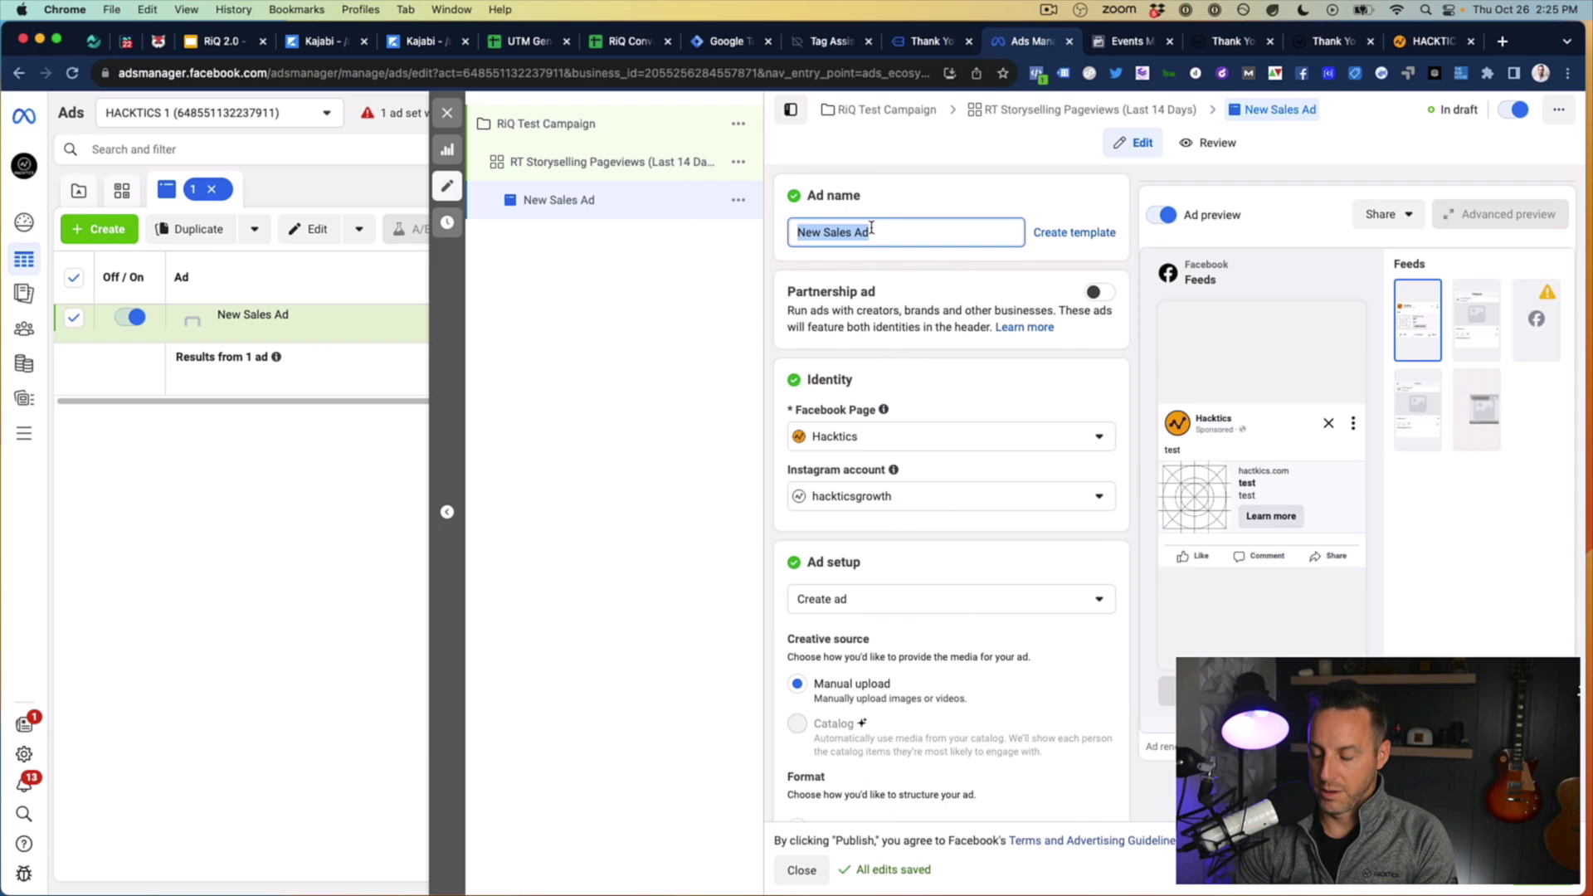
type("Image 1 Ang")
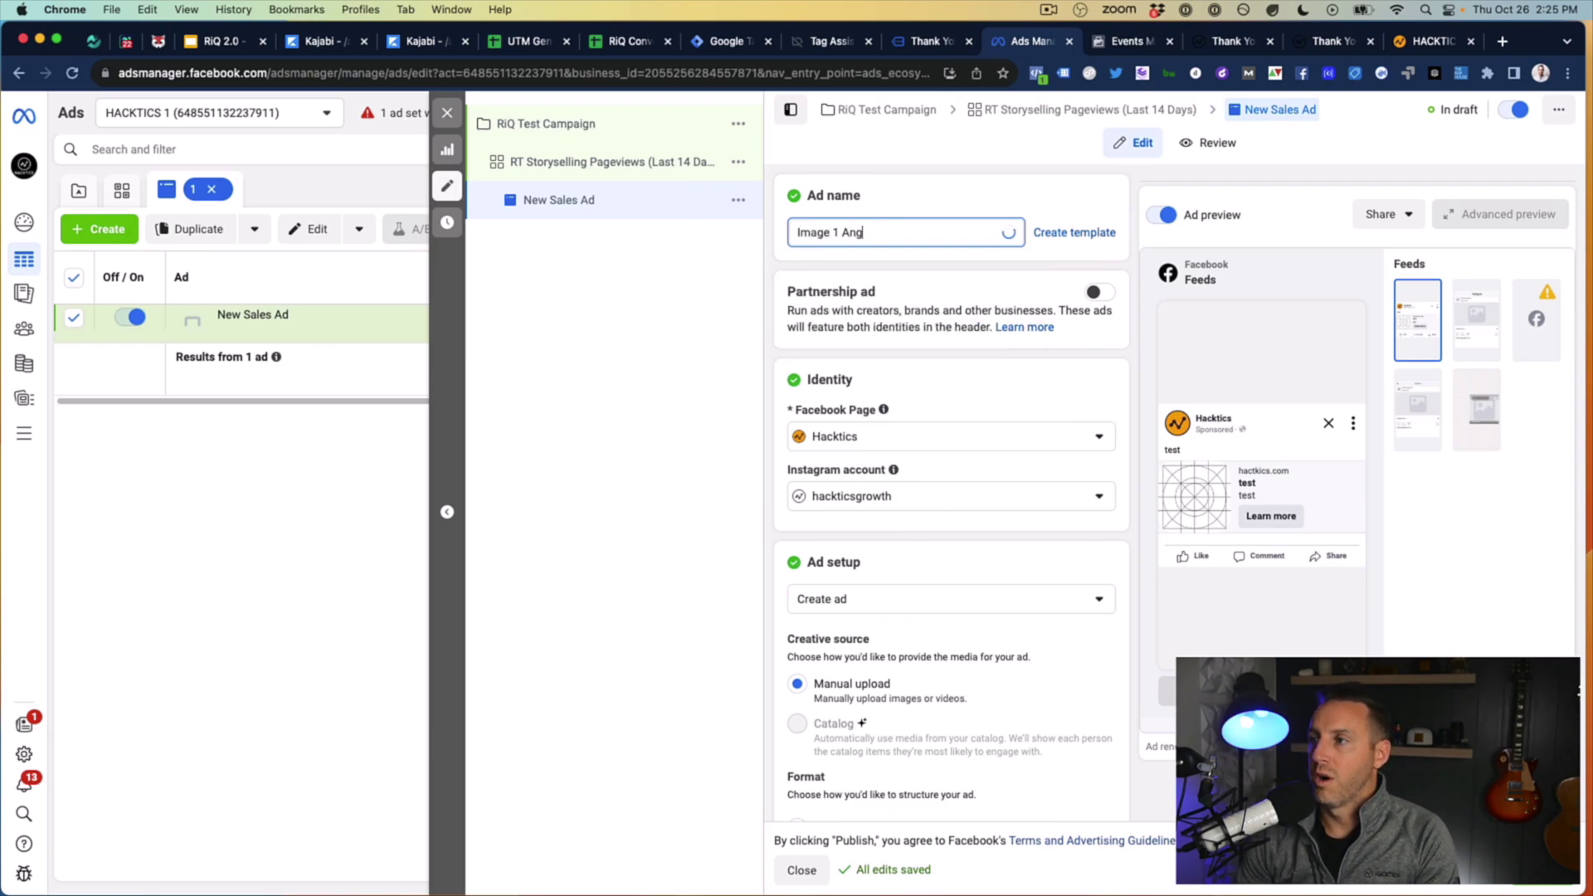
type("le B")
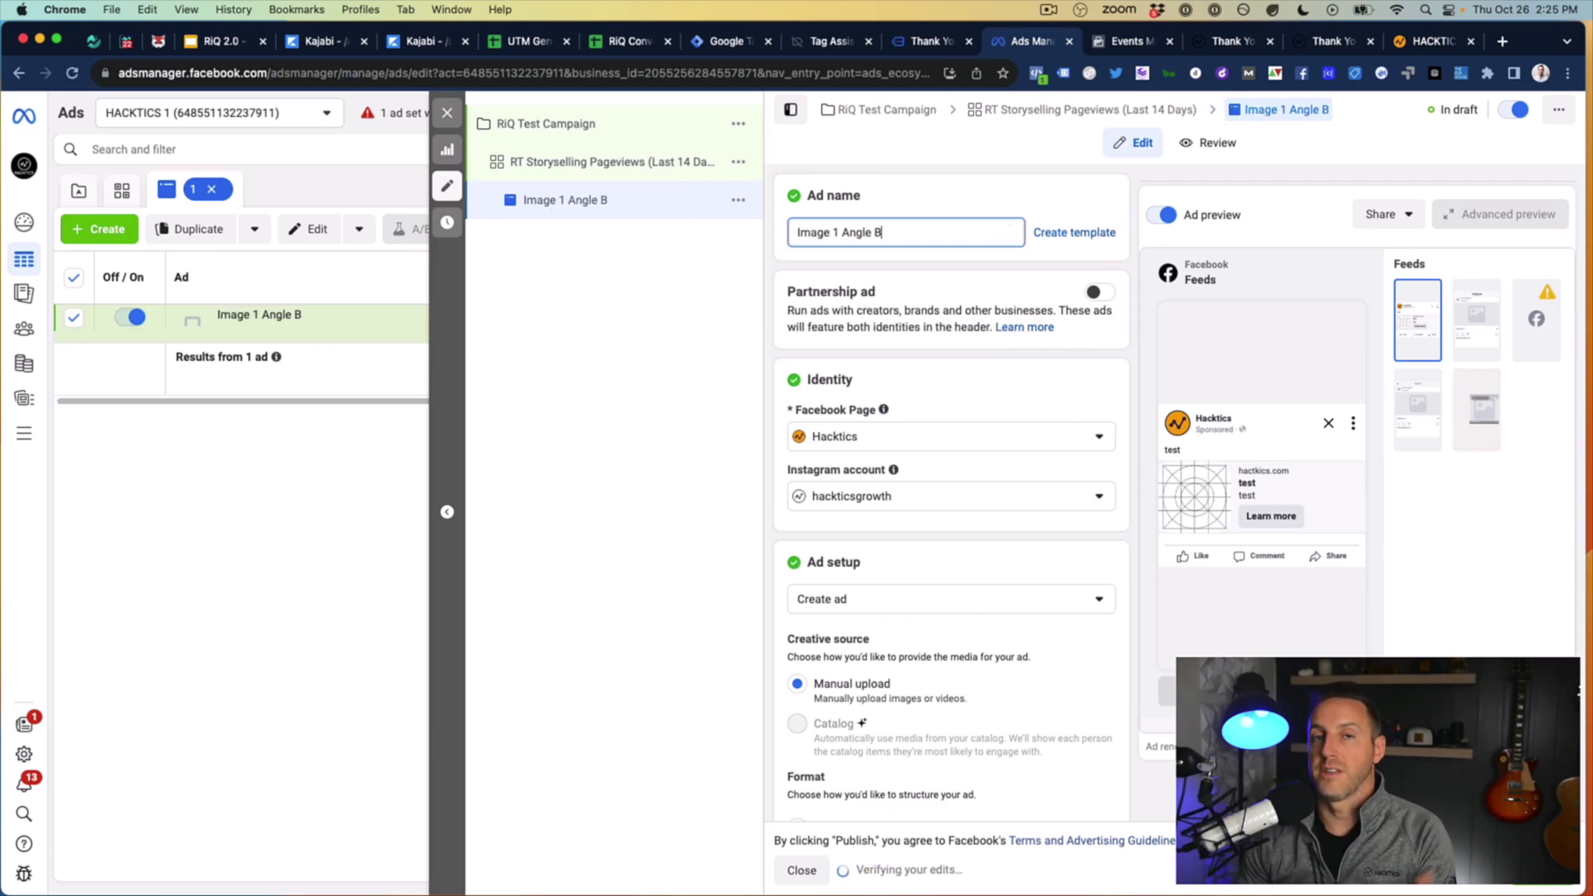
Step: Review the ad's settings from its name and creative down to the tracking URL parameters
scroll(959, 567, "down", 6)
scroll(954, 564, "down", 8)
scroll(953, 547, "up", 6)
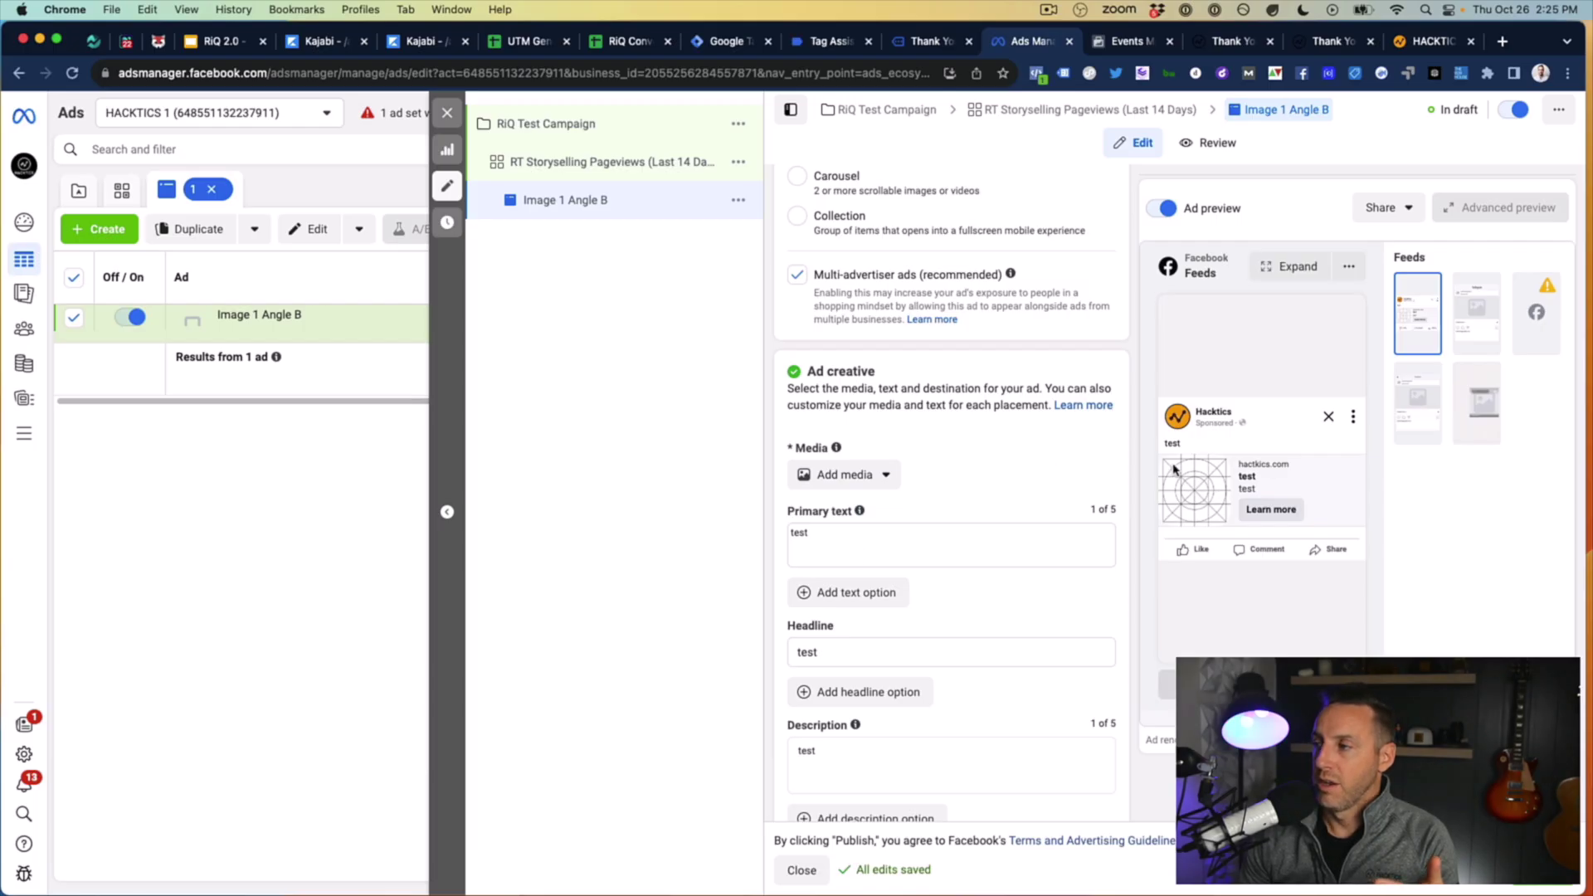
scroll(850, 251, "up", 10)
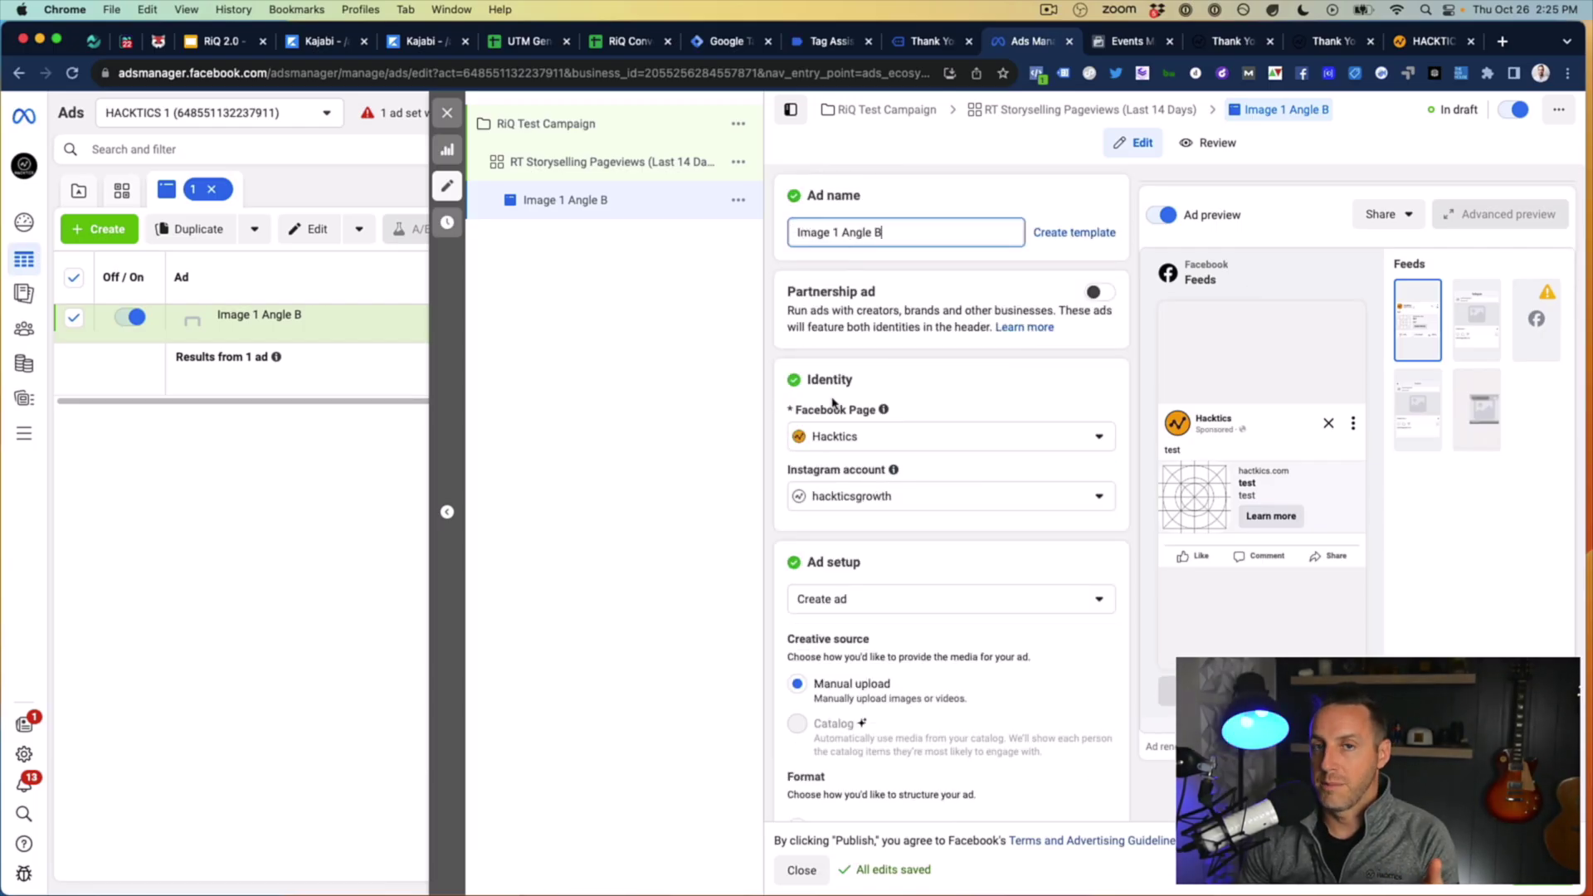
scroll(946, 447, "down", 7)
scroll(946, 447, "down", 15)
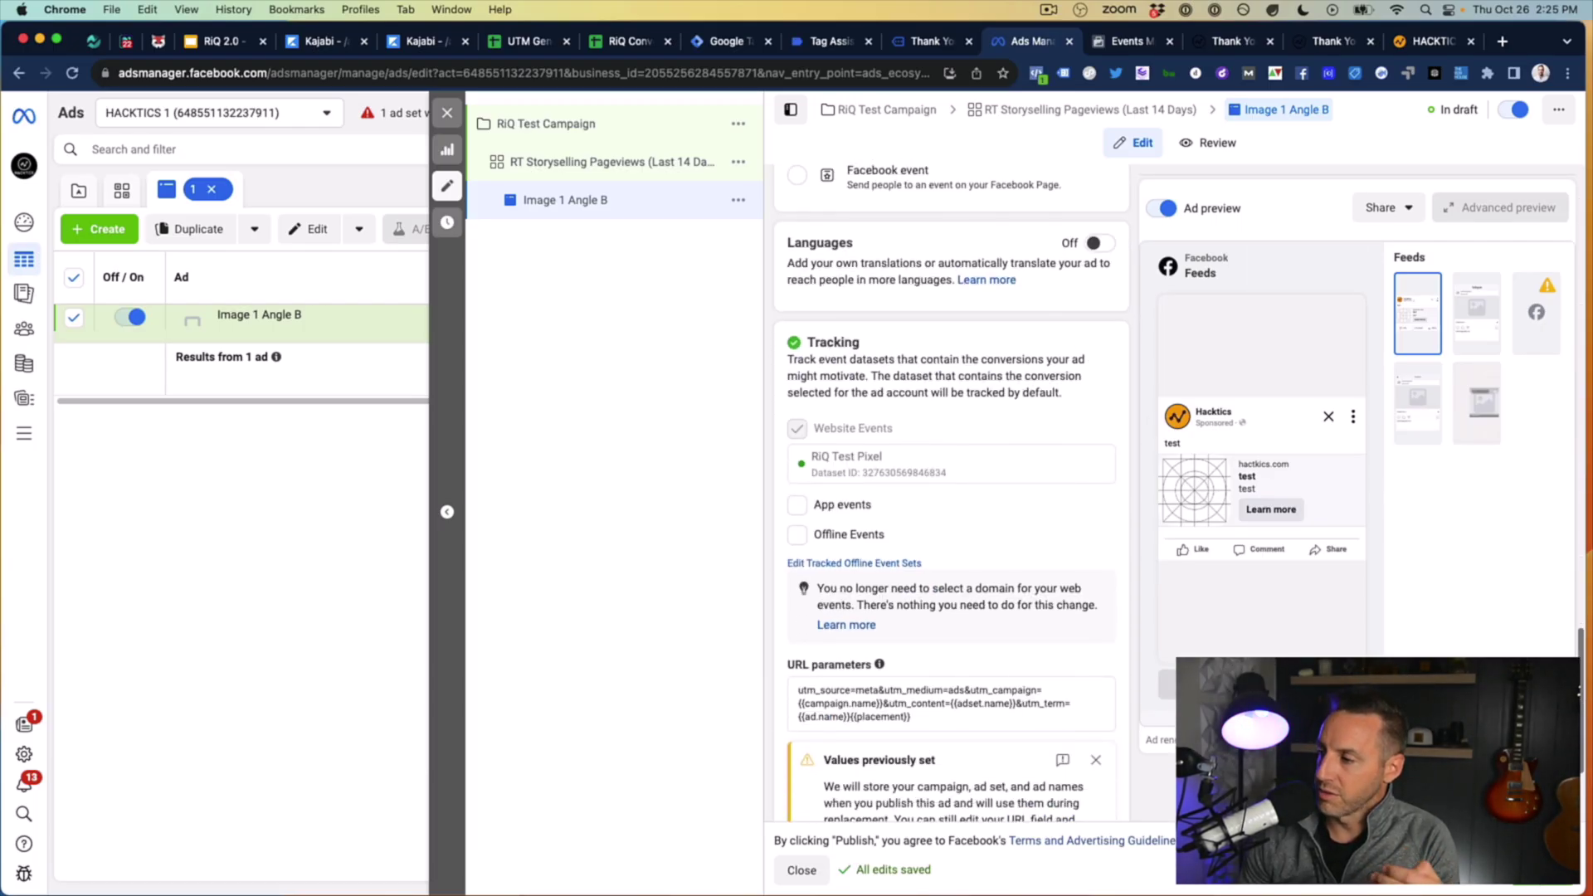
scroll(1037, 733, "up", 1)
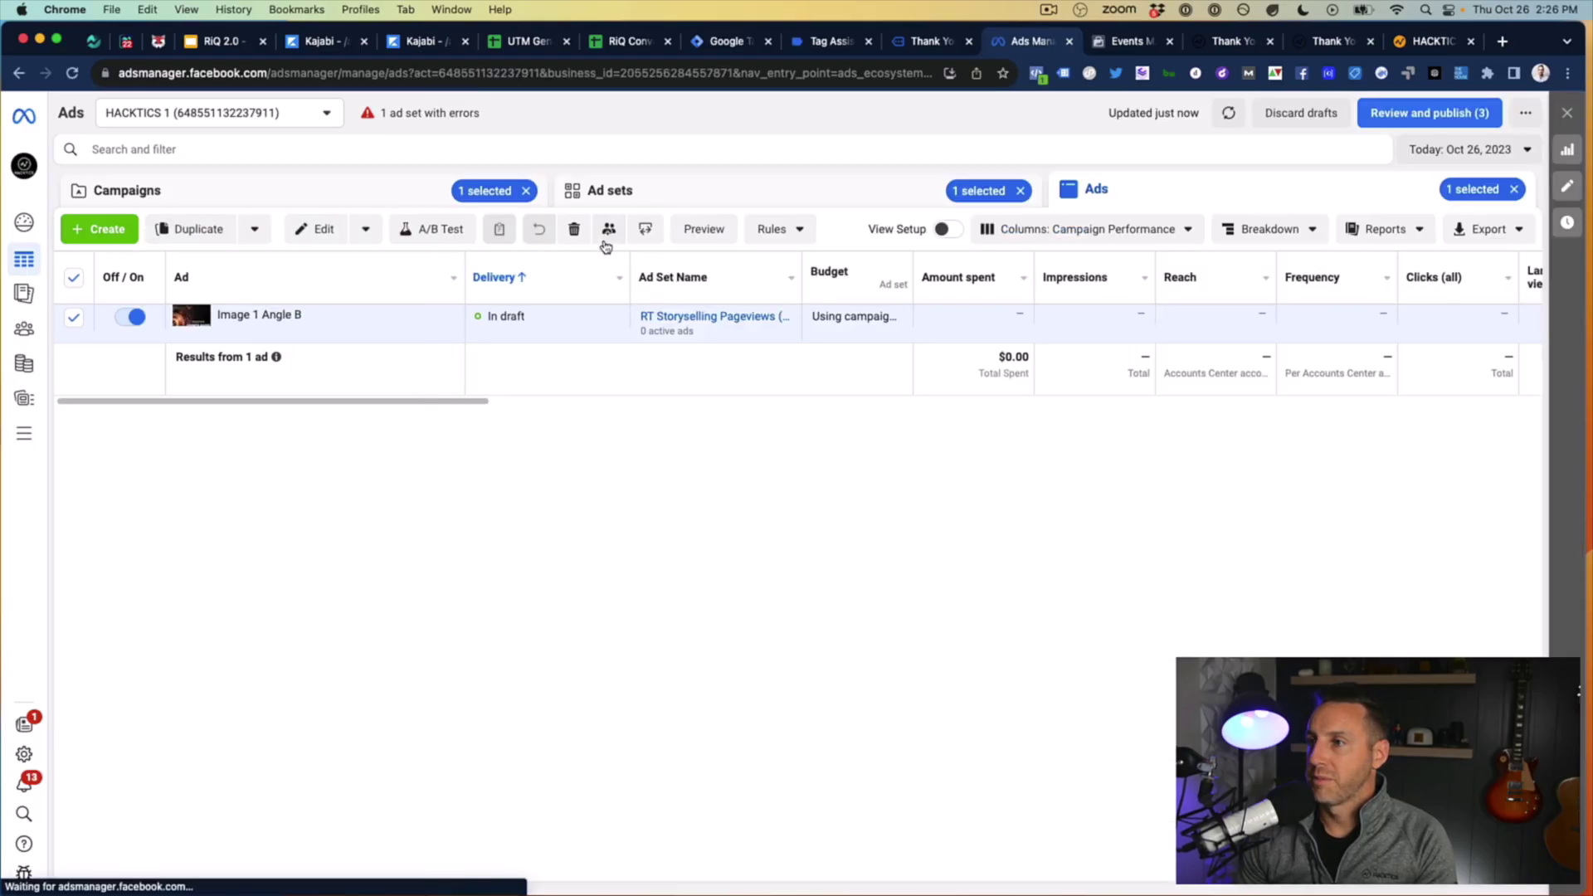
Step: Duplicate the RT Storyselling Pageviews (Last 14 Days) ad set once within its original campaign
left_click(610, 190)
mouse_move(391, 317)
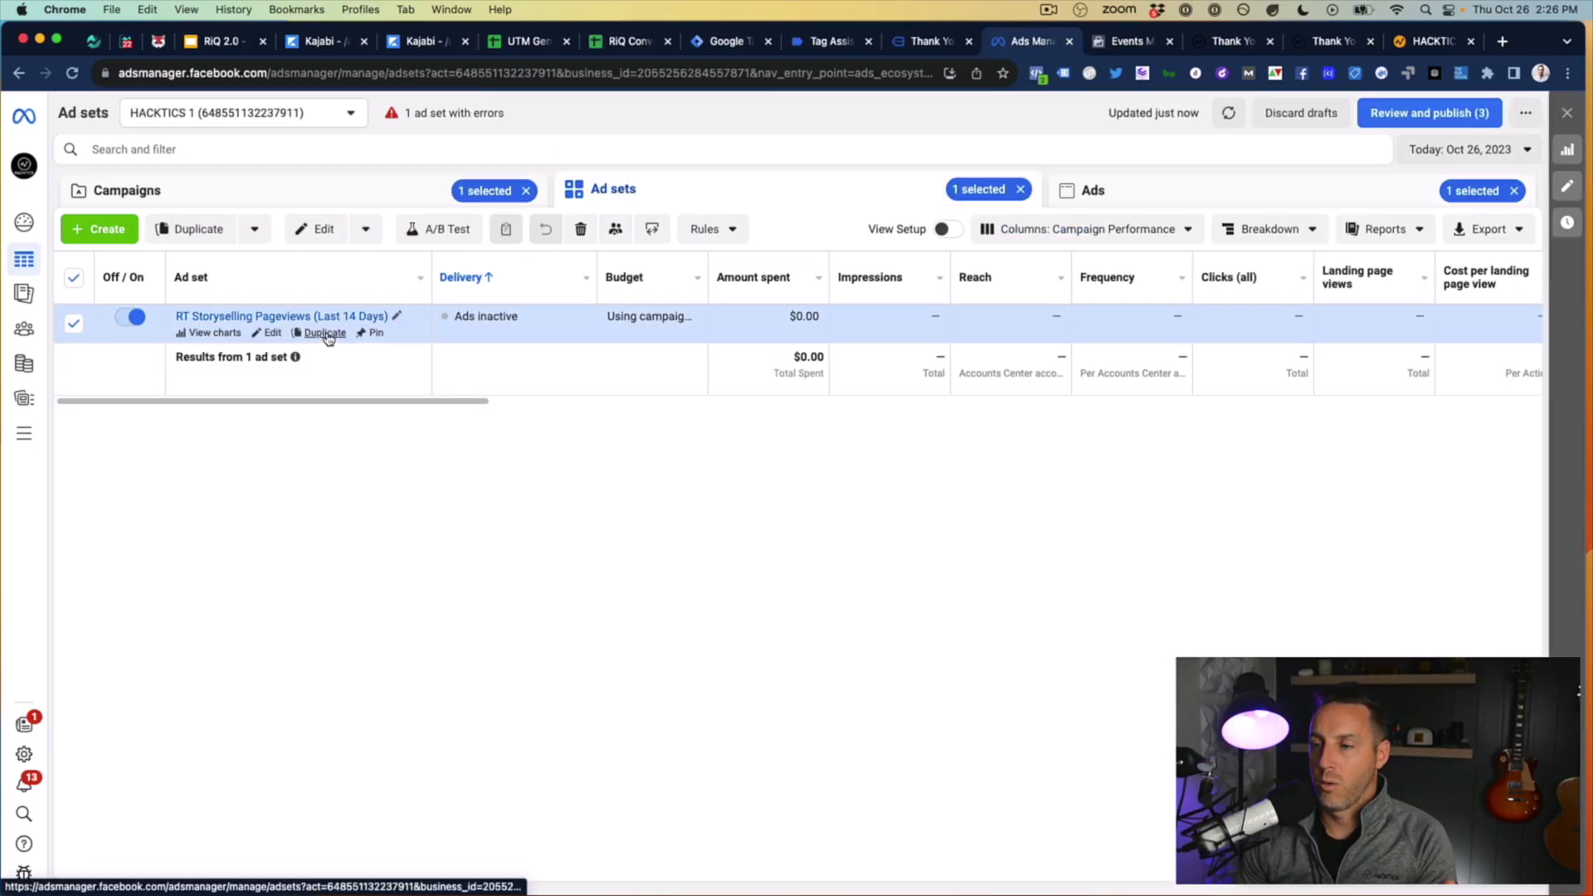
left_click(325, 333)
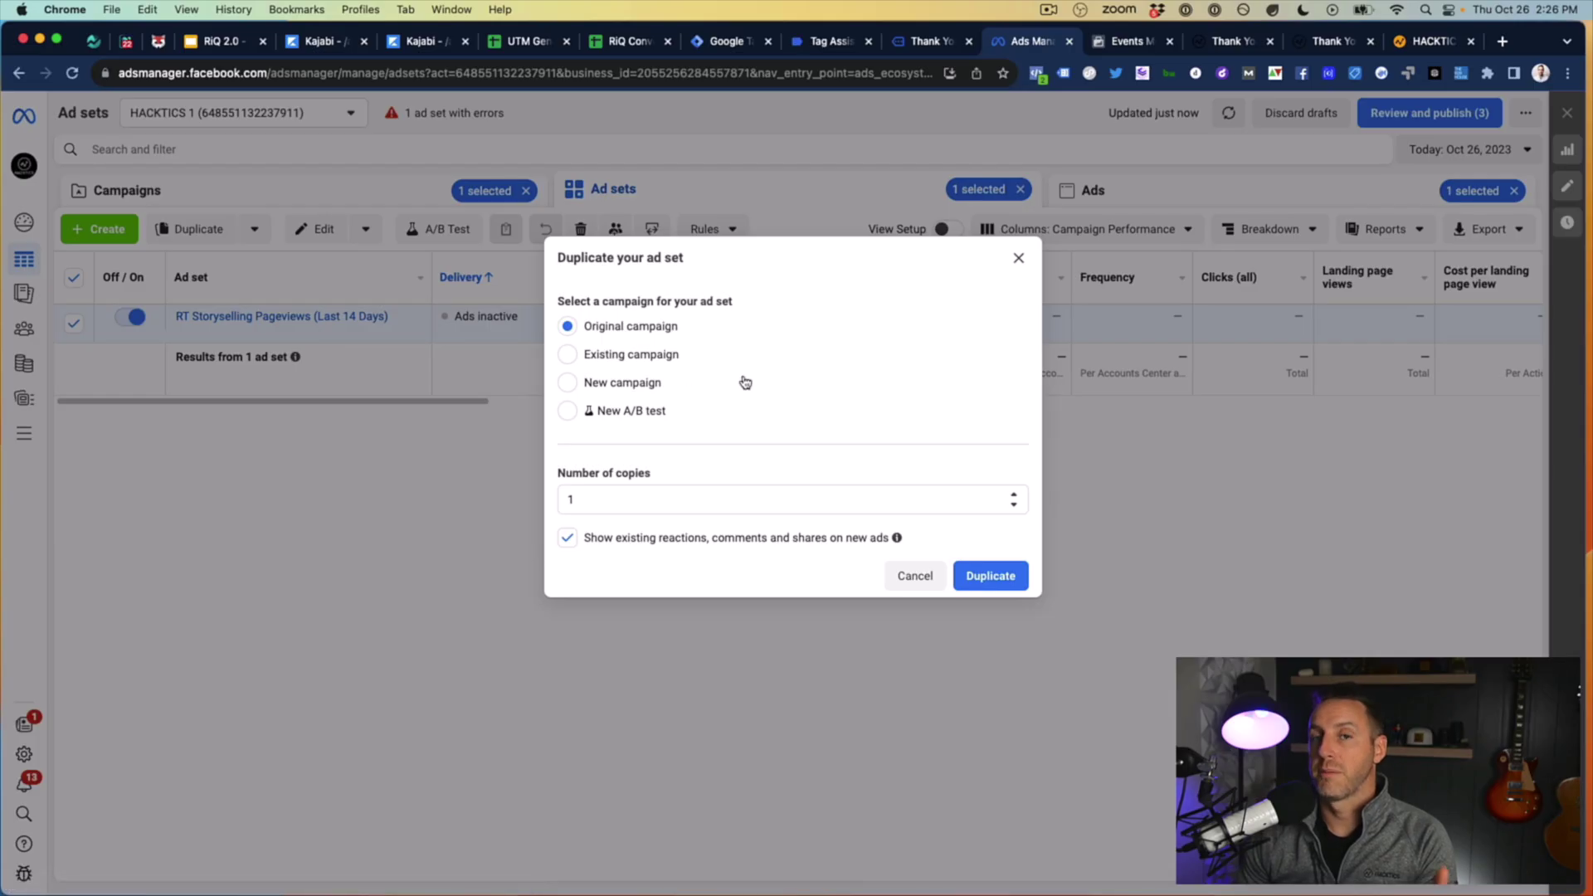
left_click(983, 575)
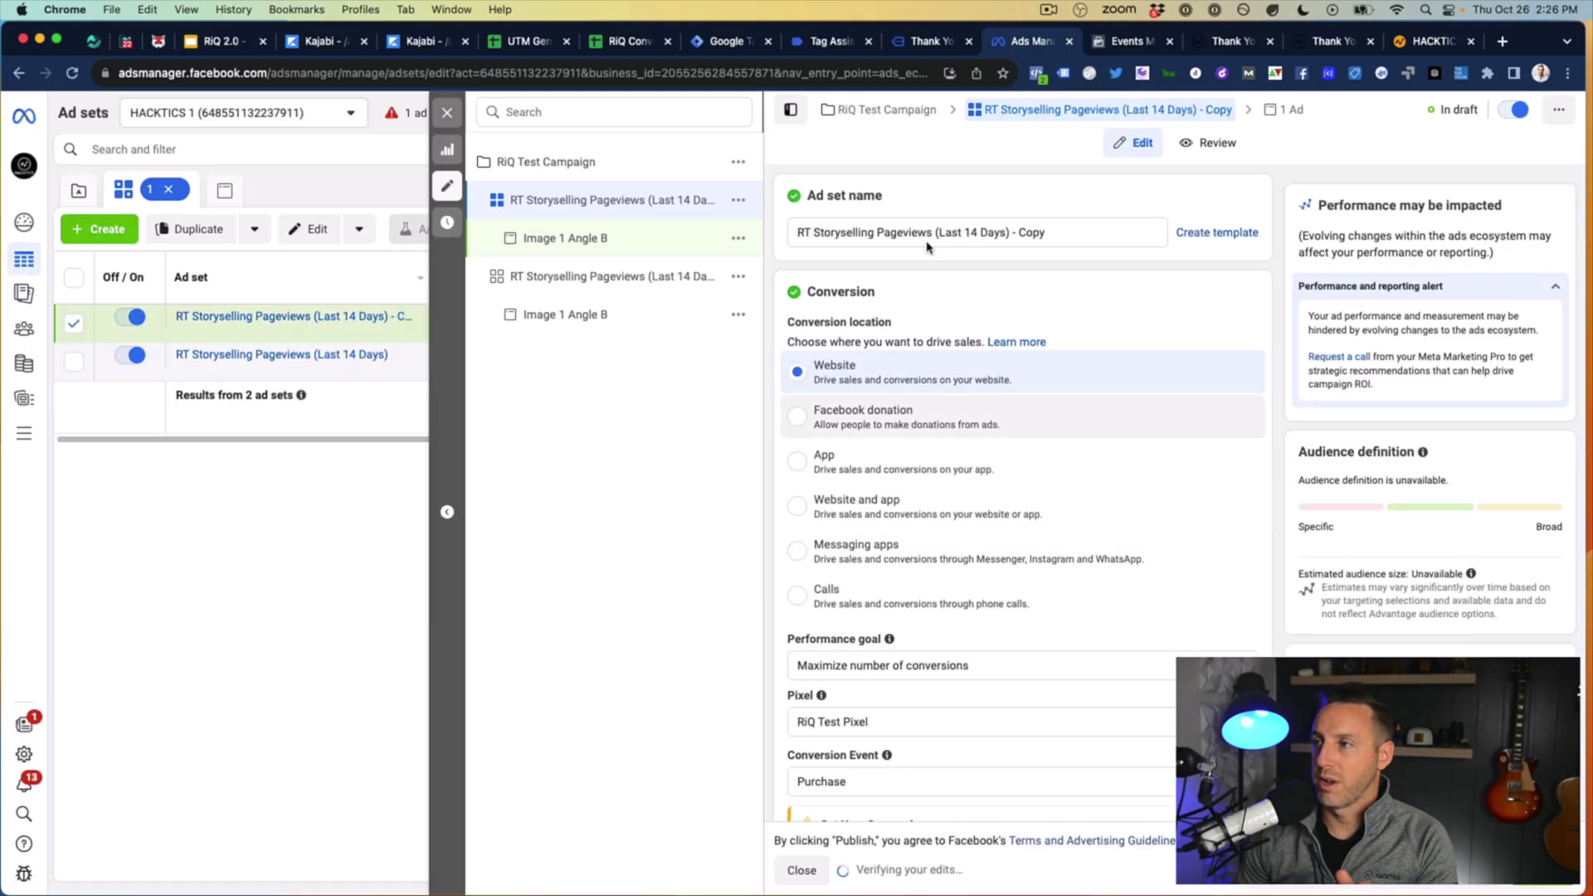
Step: Rename the duplicated ad set as "RT Storyselling Pageviews (Days 15-30)"
left_click(977, 232)
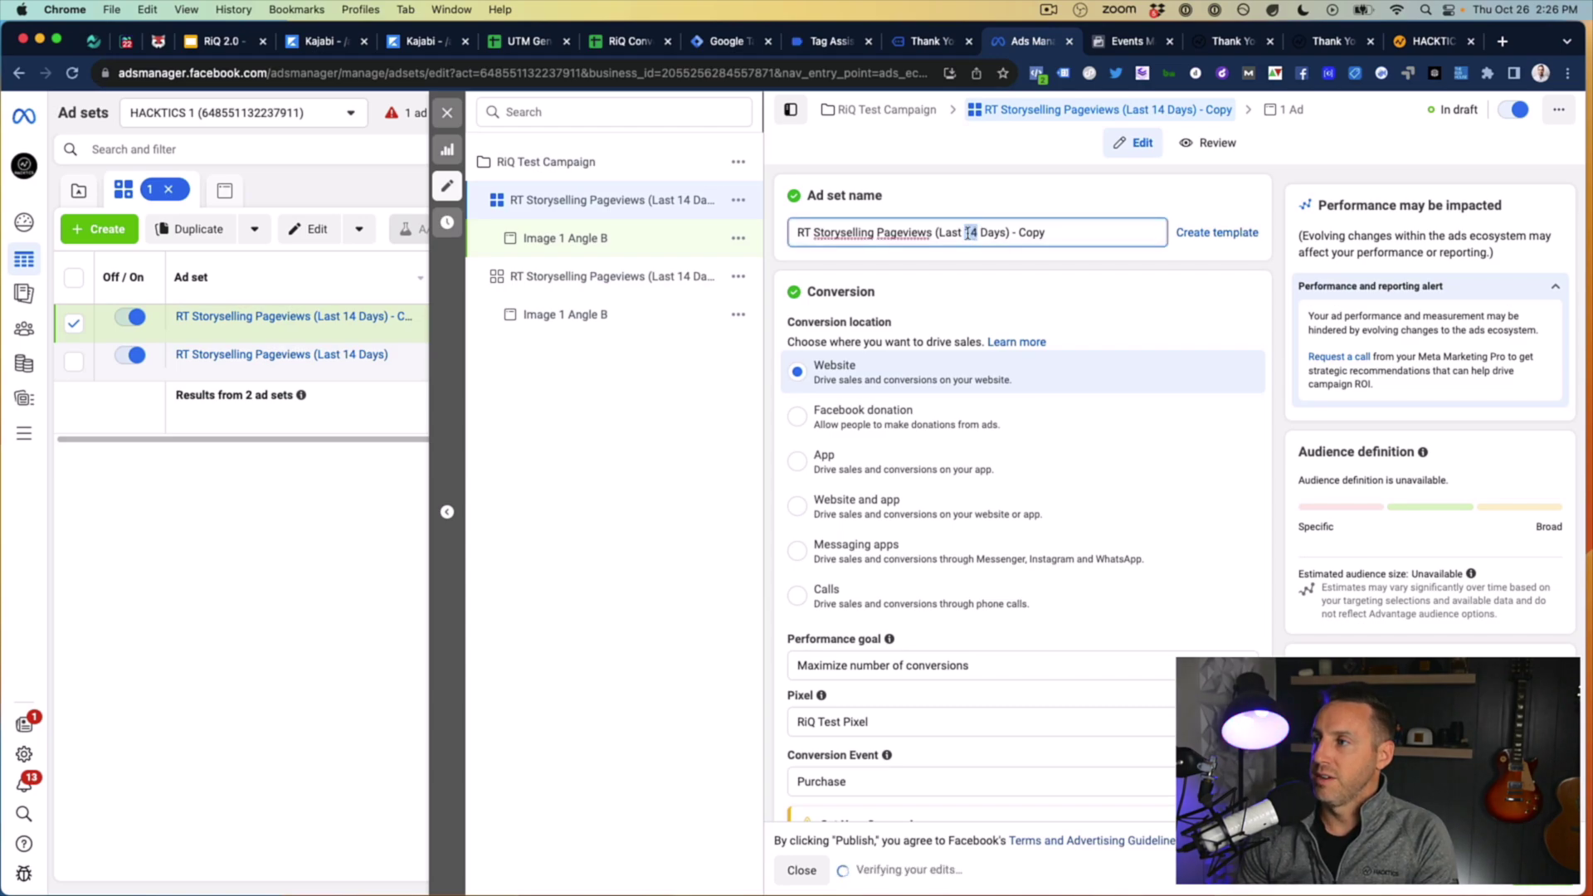
double_click(951, 232)
type("=")
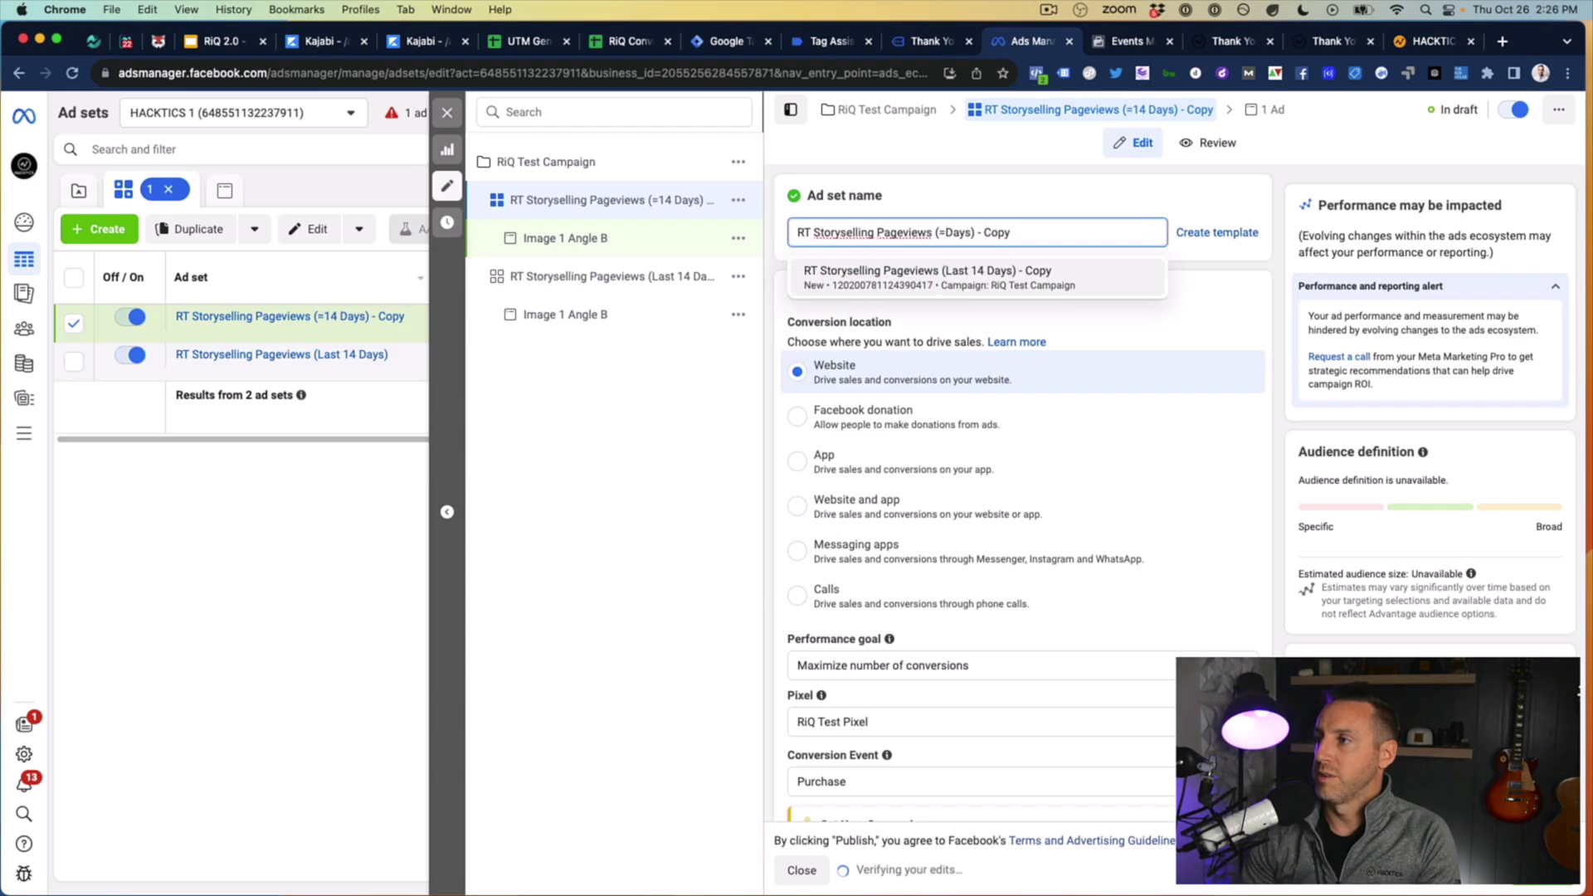
key("BackSpace")
key("BackSpace")
key("BackSpace")
key("BackSpace")
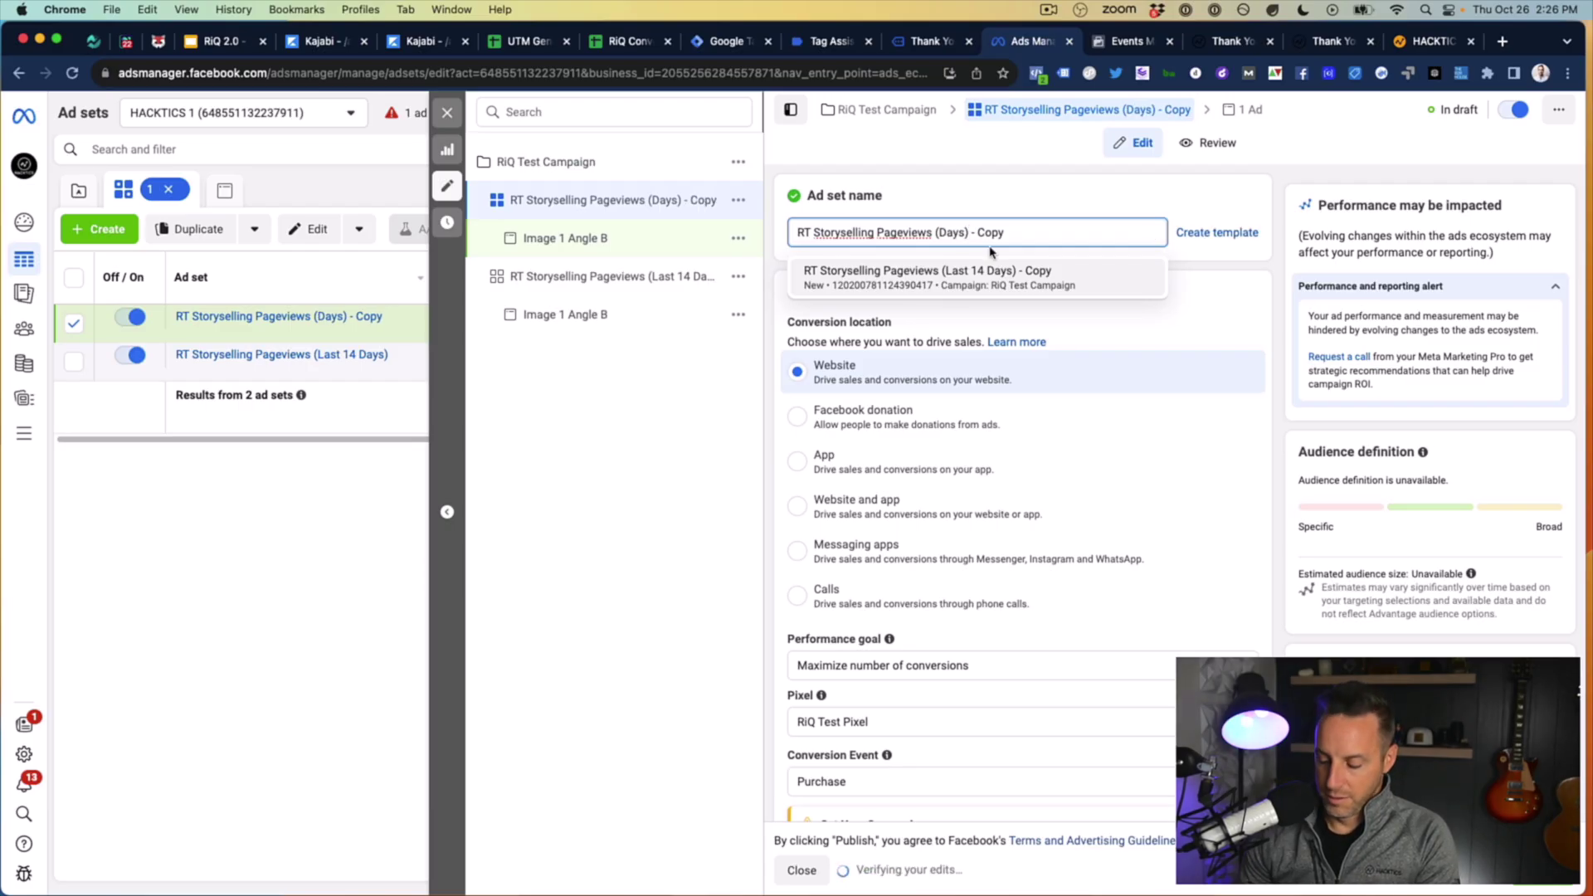
type("15-30")
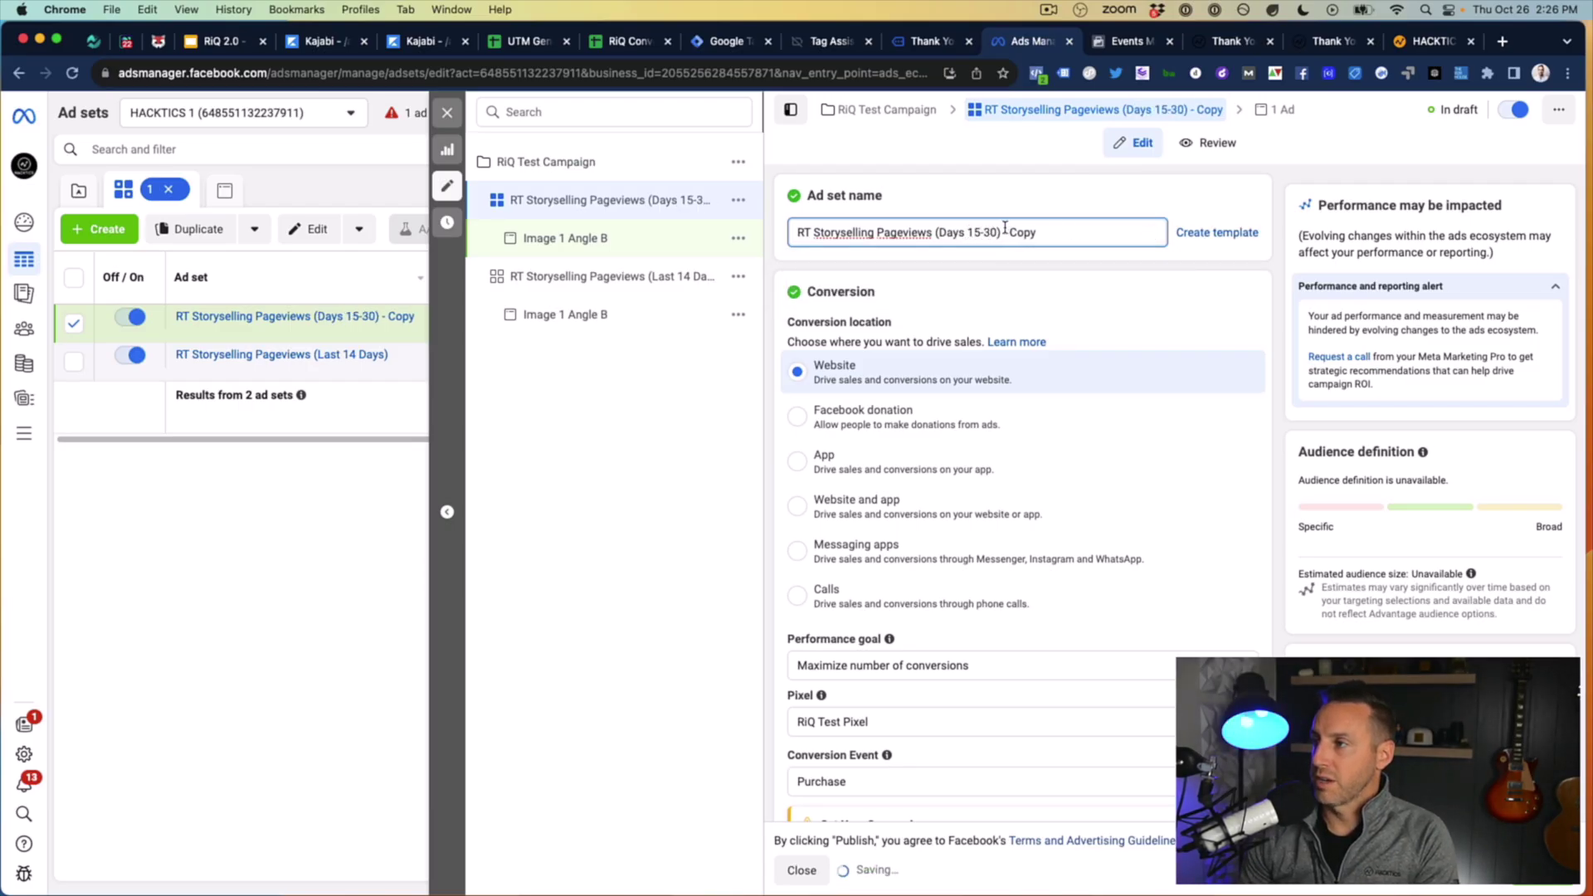
left_click_drag(1039, 232, 1001, 233)
key("BackSpace")
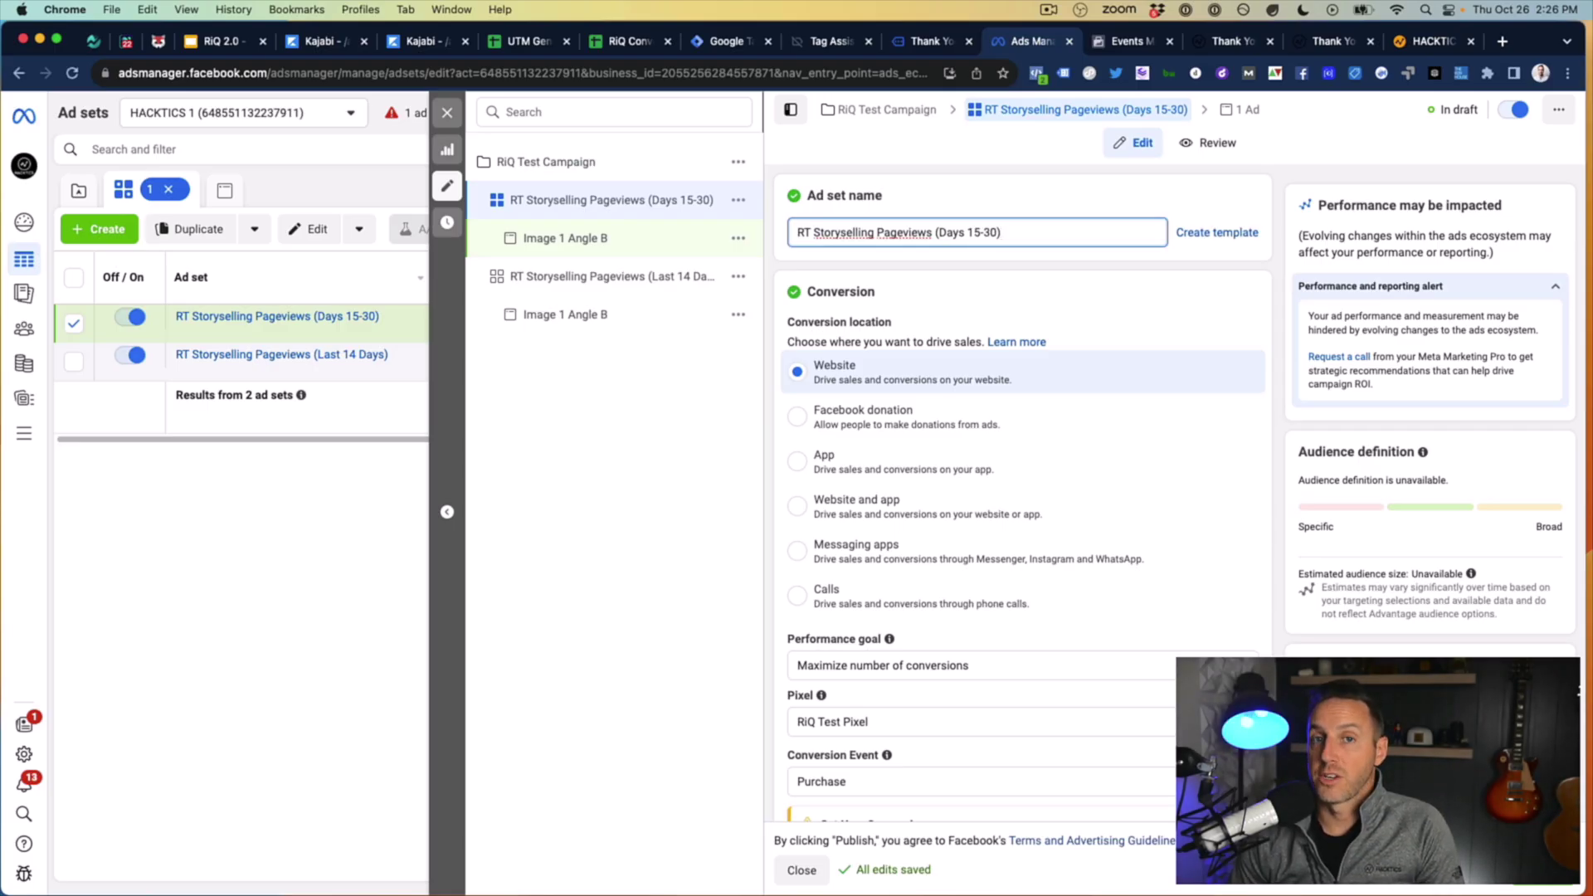
Step: Review the duplicated ad set's conversion, schedule and audience settings, plus its ad's identity, creative and destination
scroll(1006, 365, "down", 3)
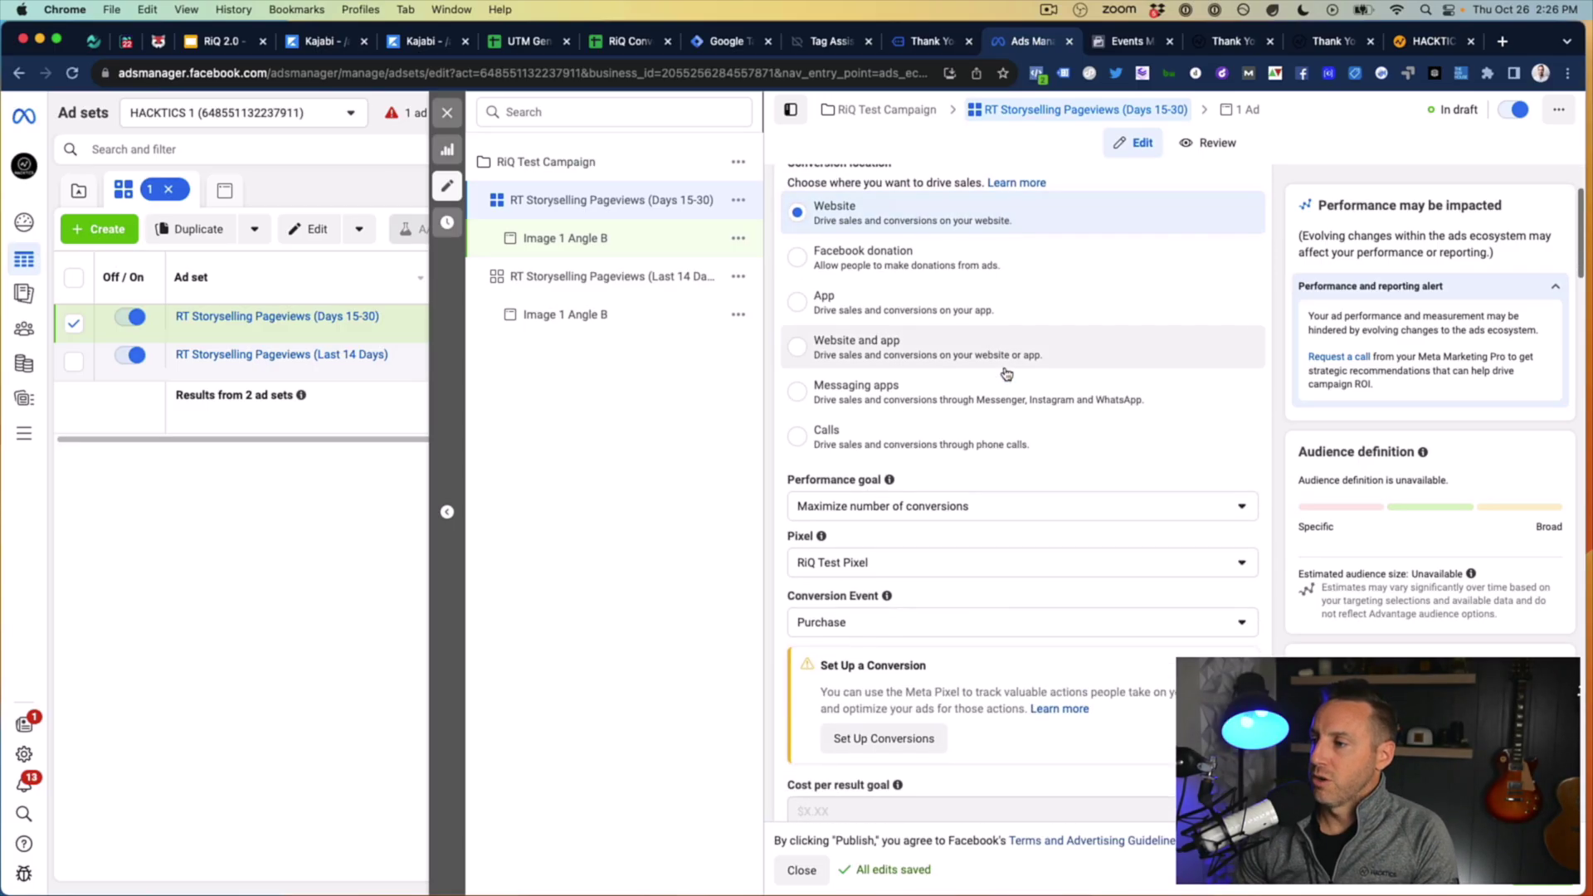
scroll(1007, 360, "down", 8)
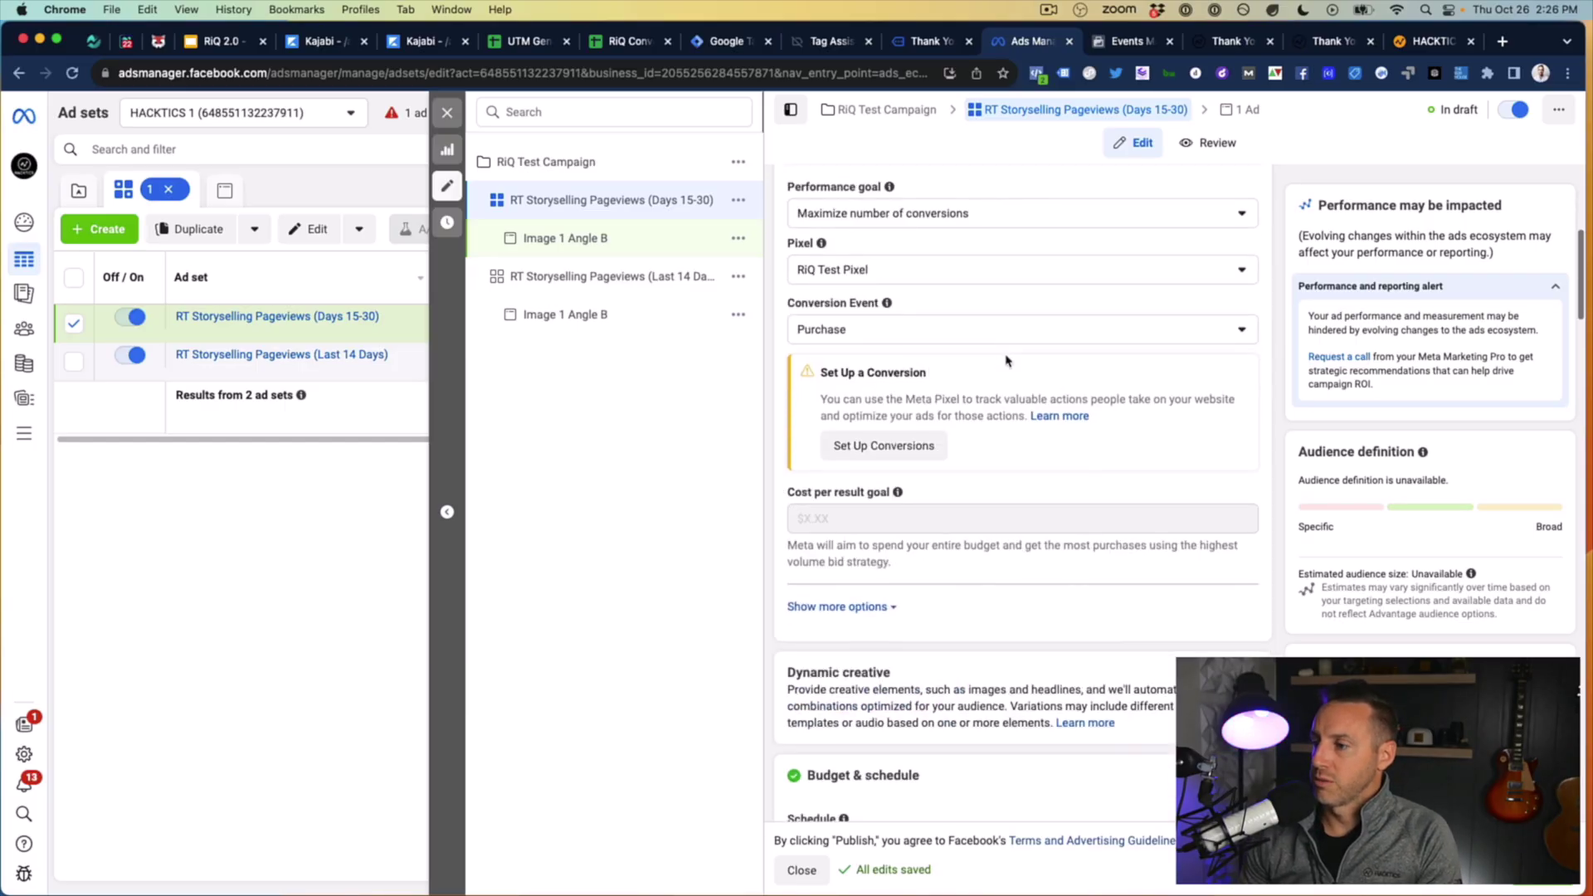
scroll(1004, 360, "down", 10)
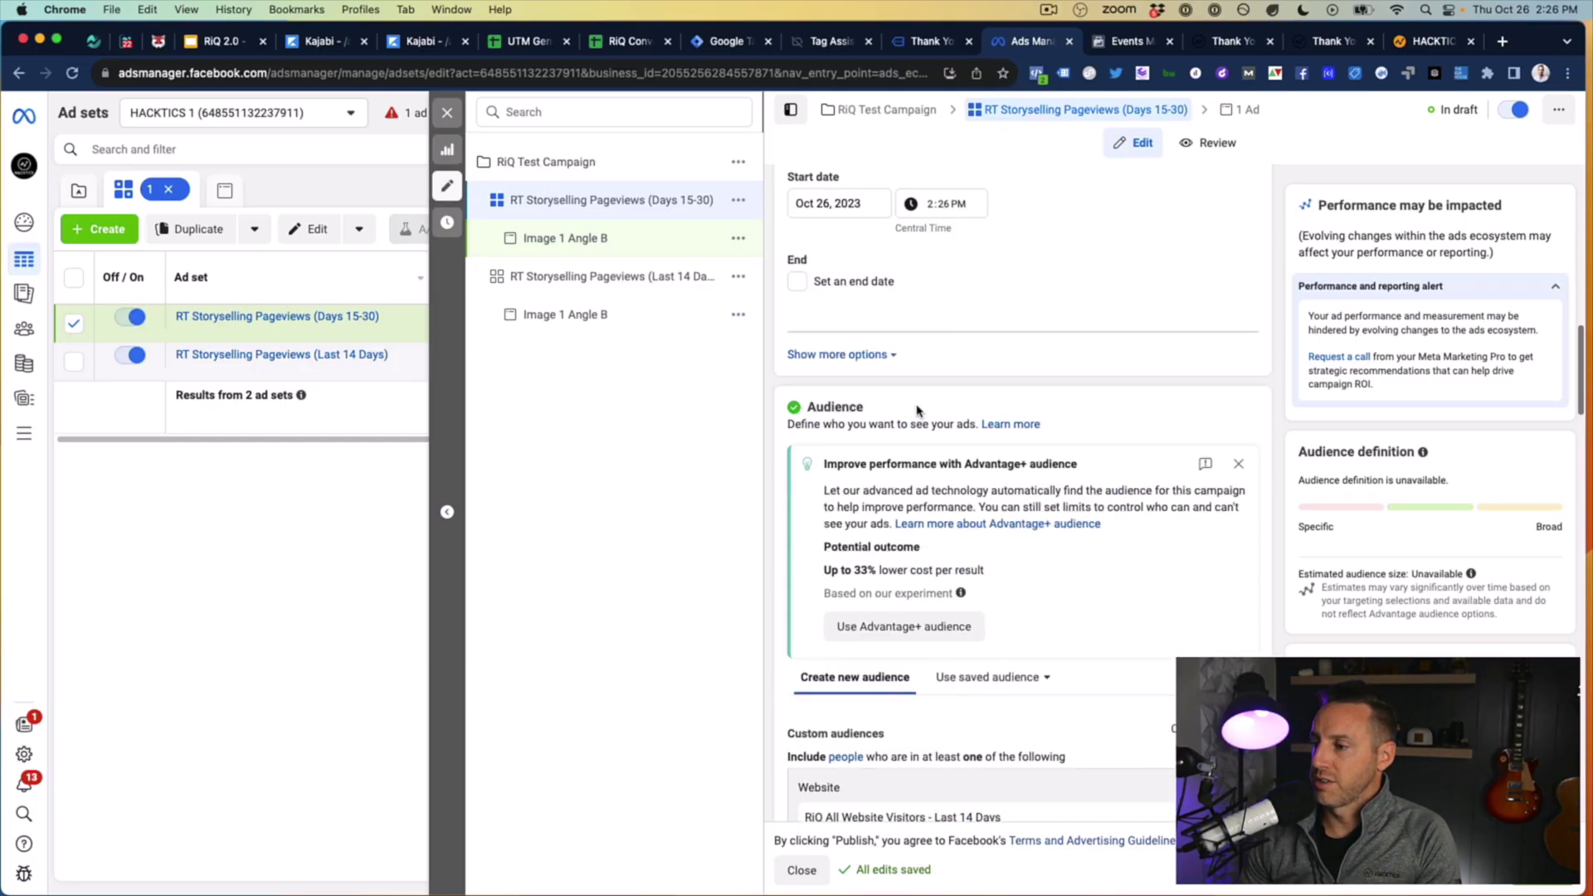
left_click(579, 239)
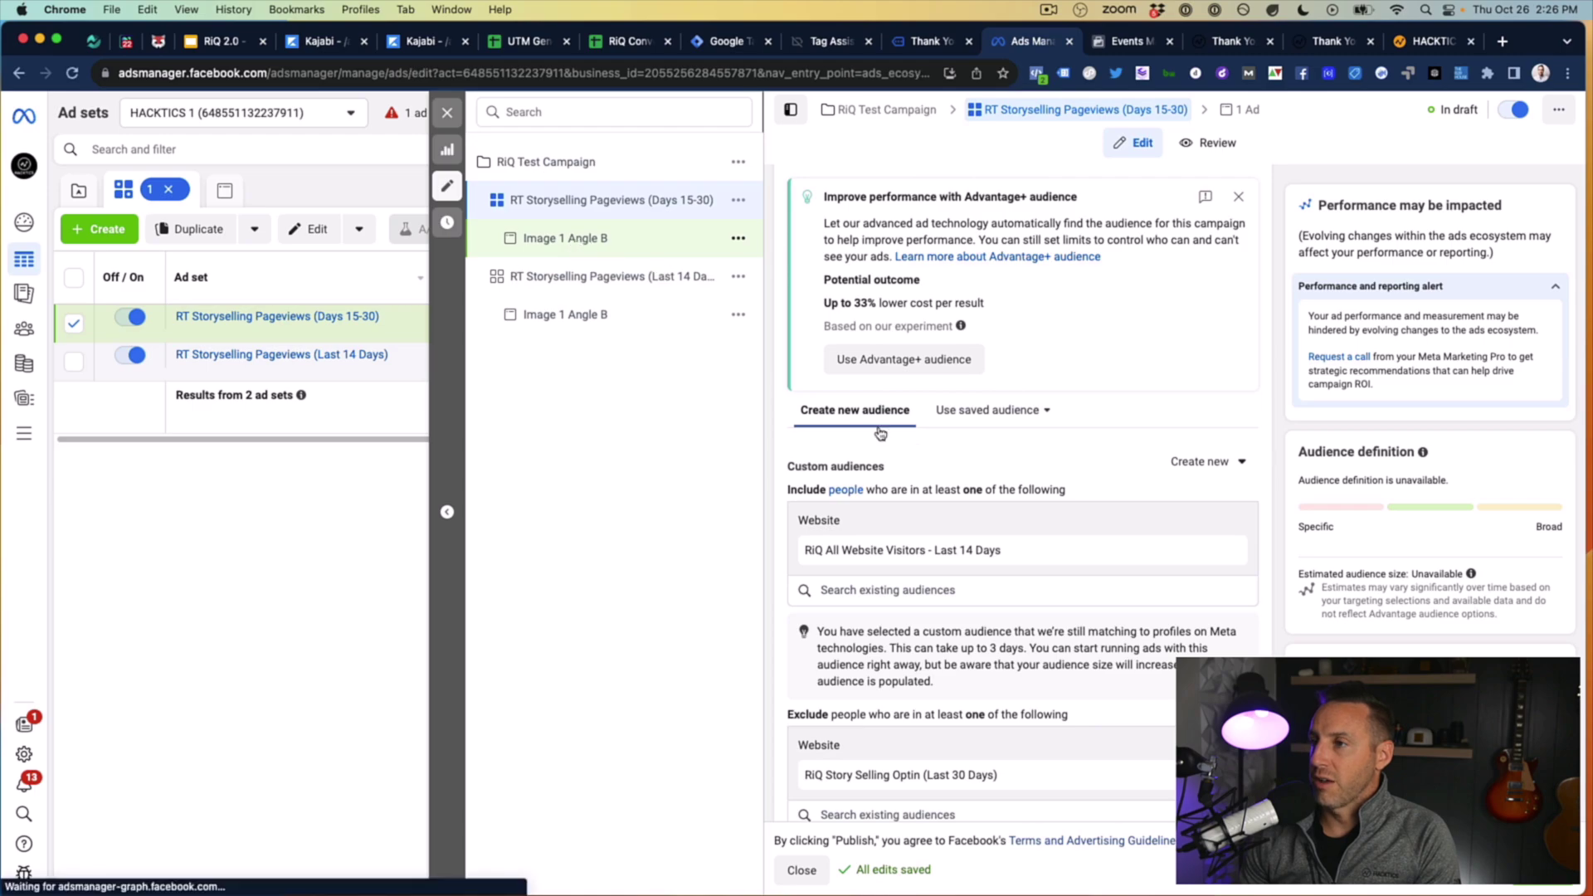
scroll(954, 561, "down", 15)
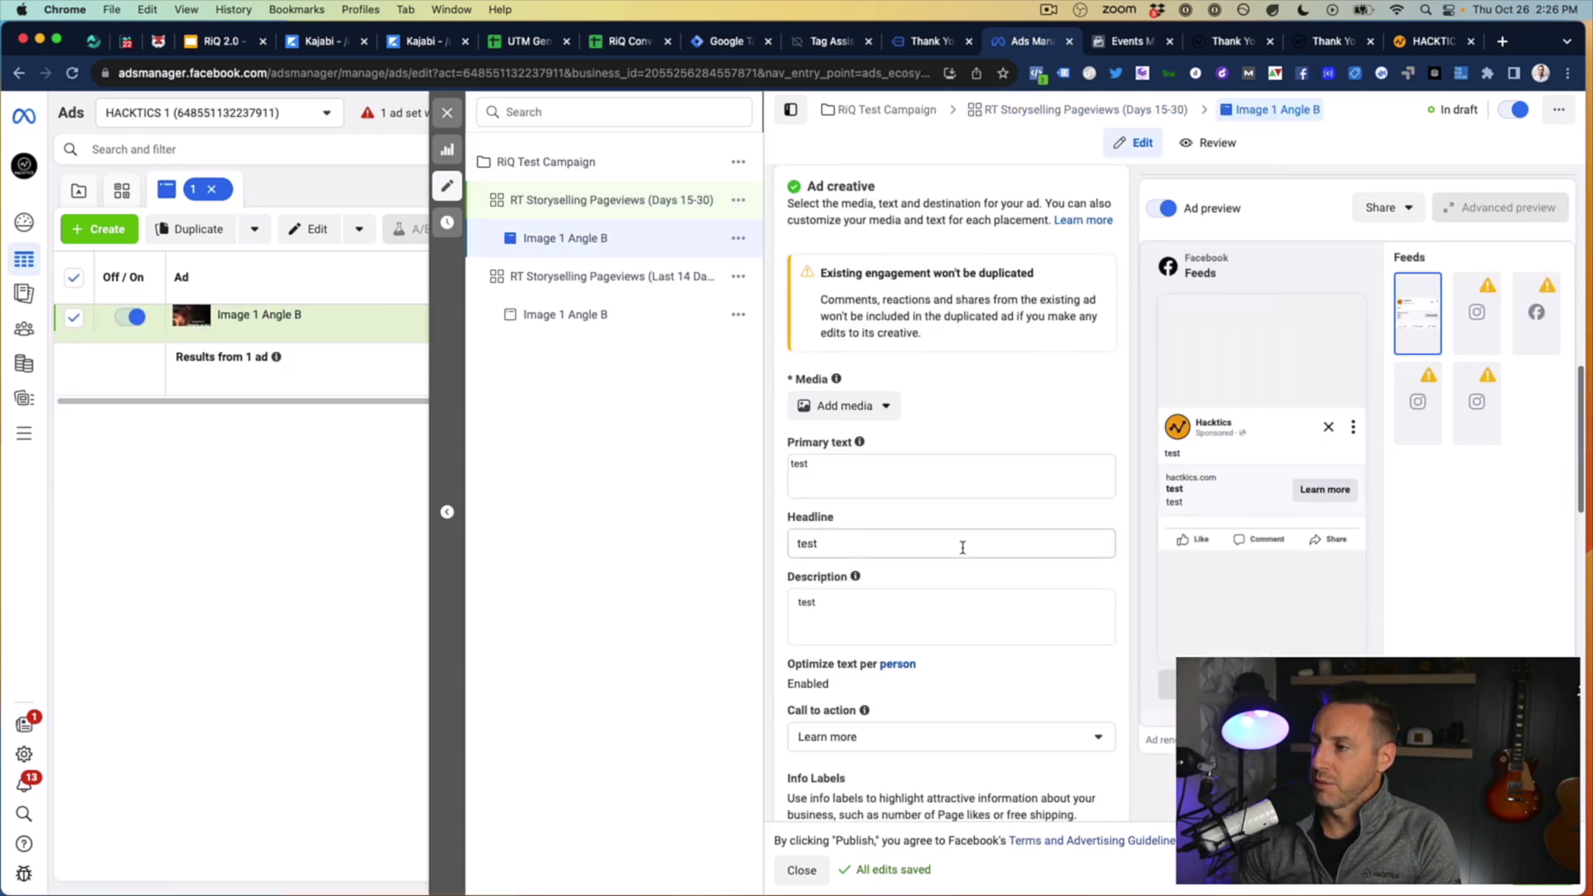
scroll(963, 552, "down", 4)
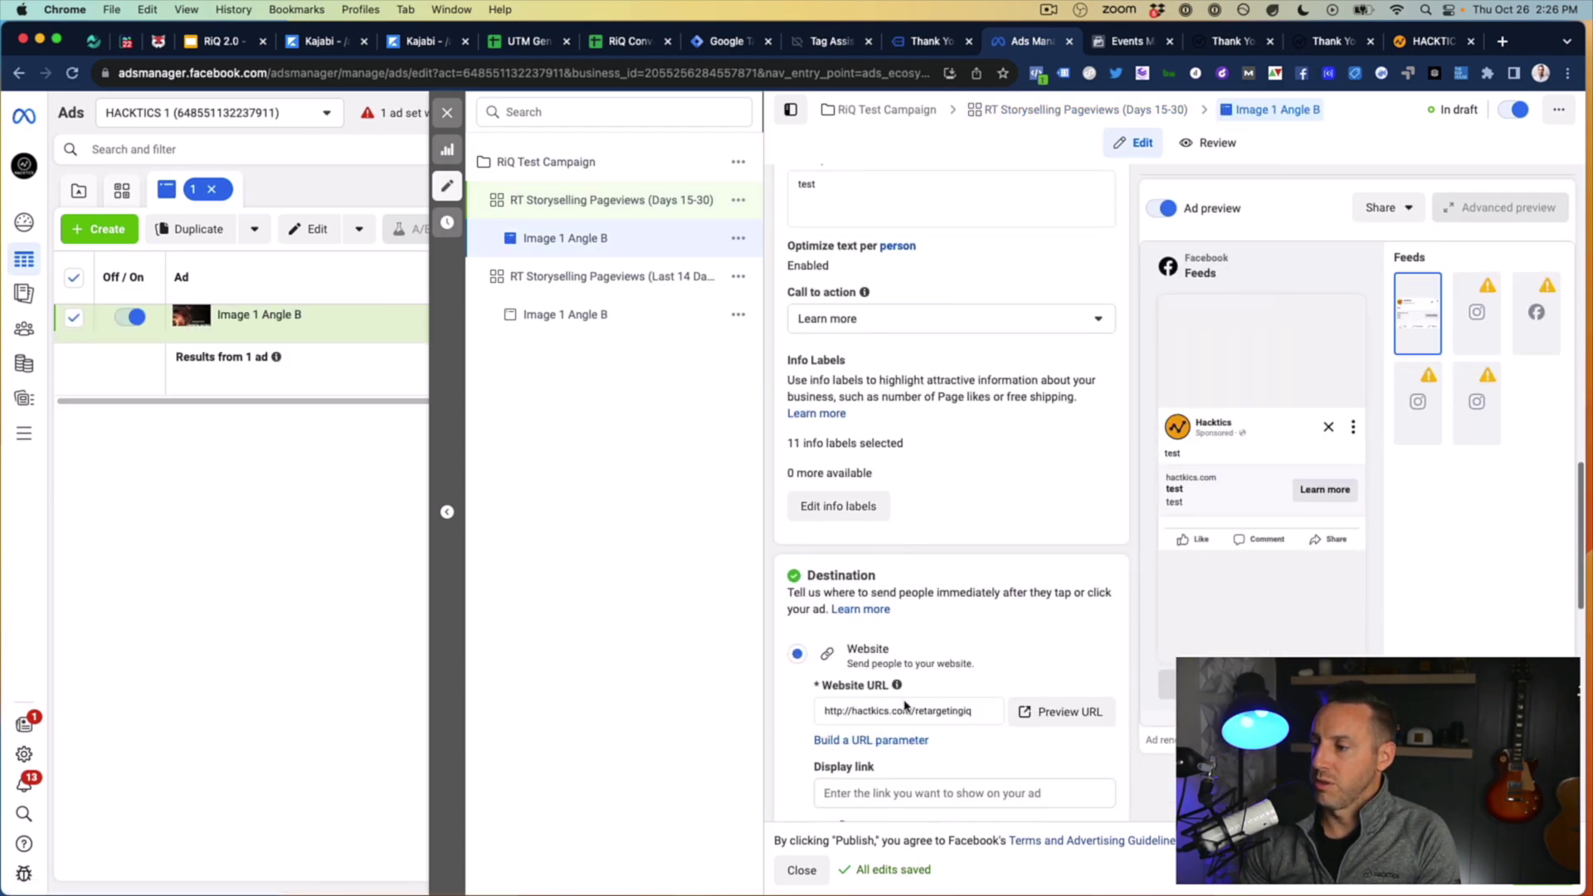
scroll(935, 655, "up", 15)
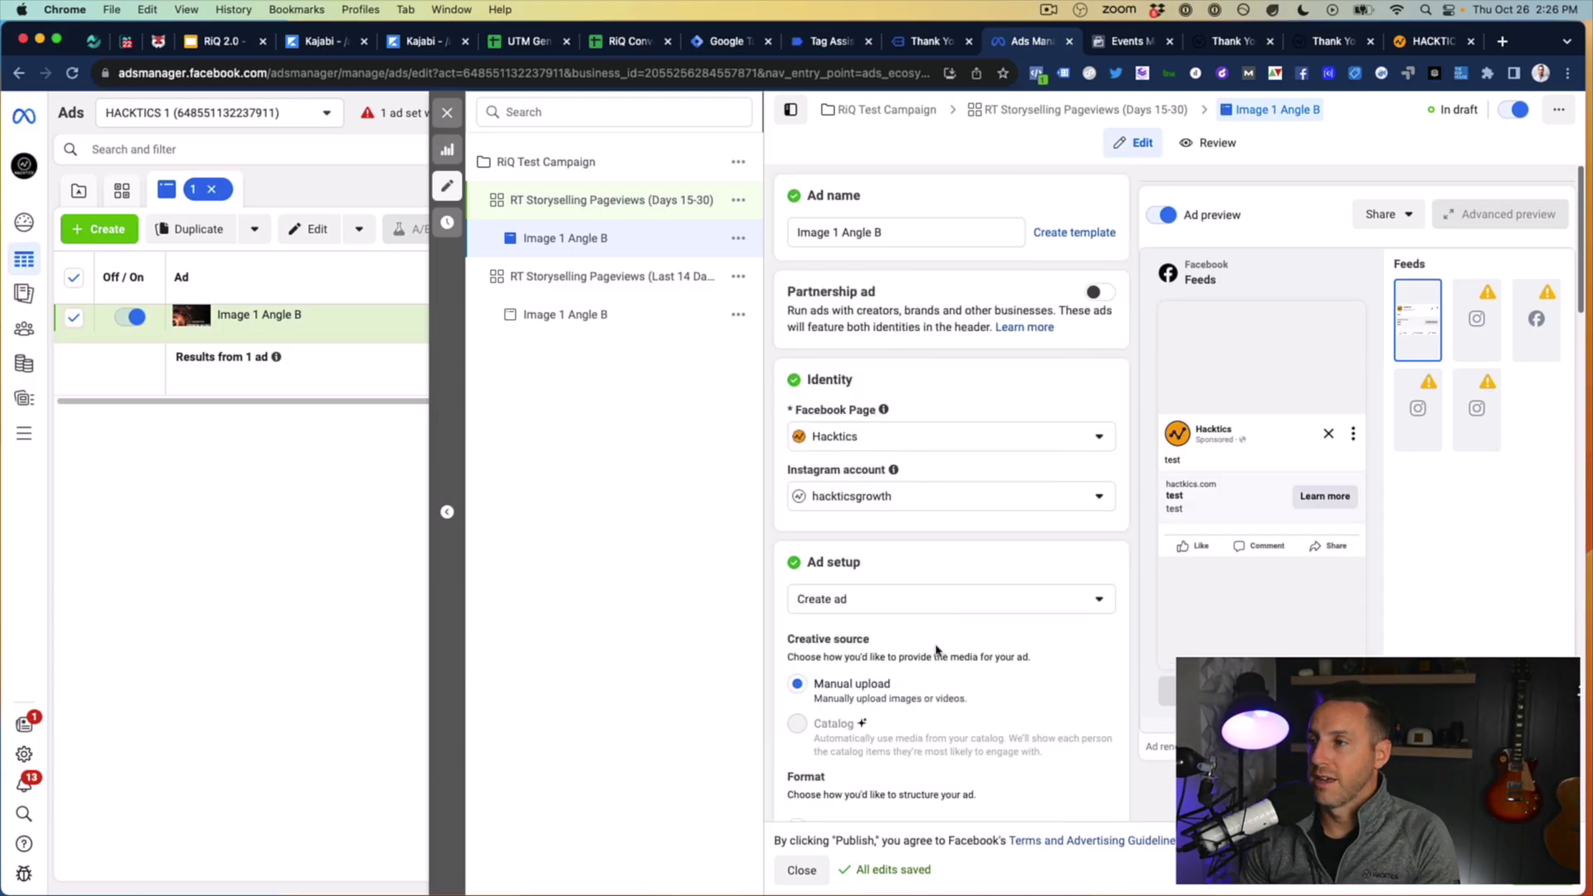
left_click(581, 202)
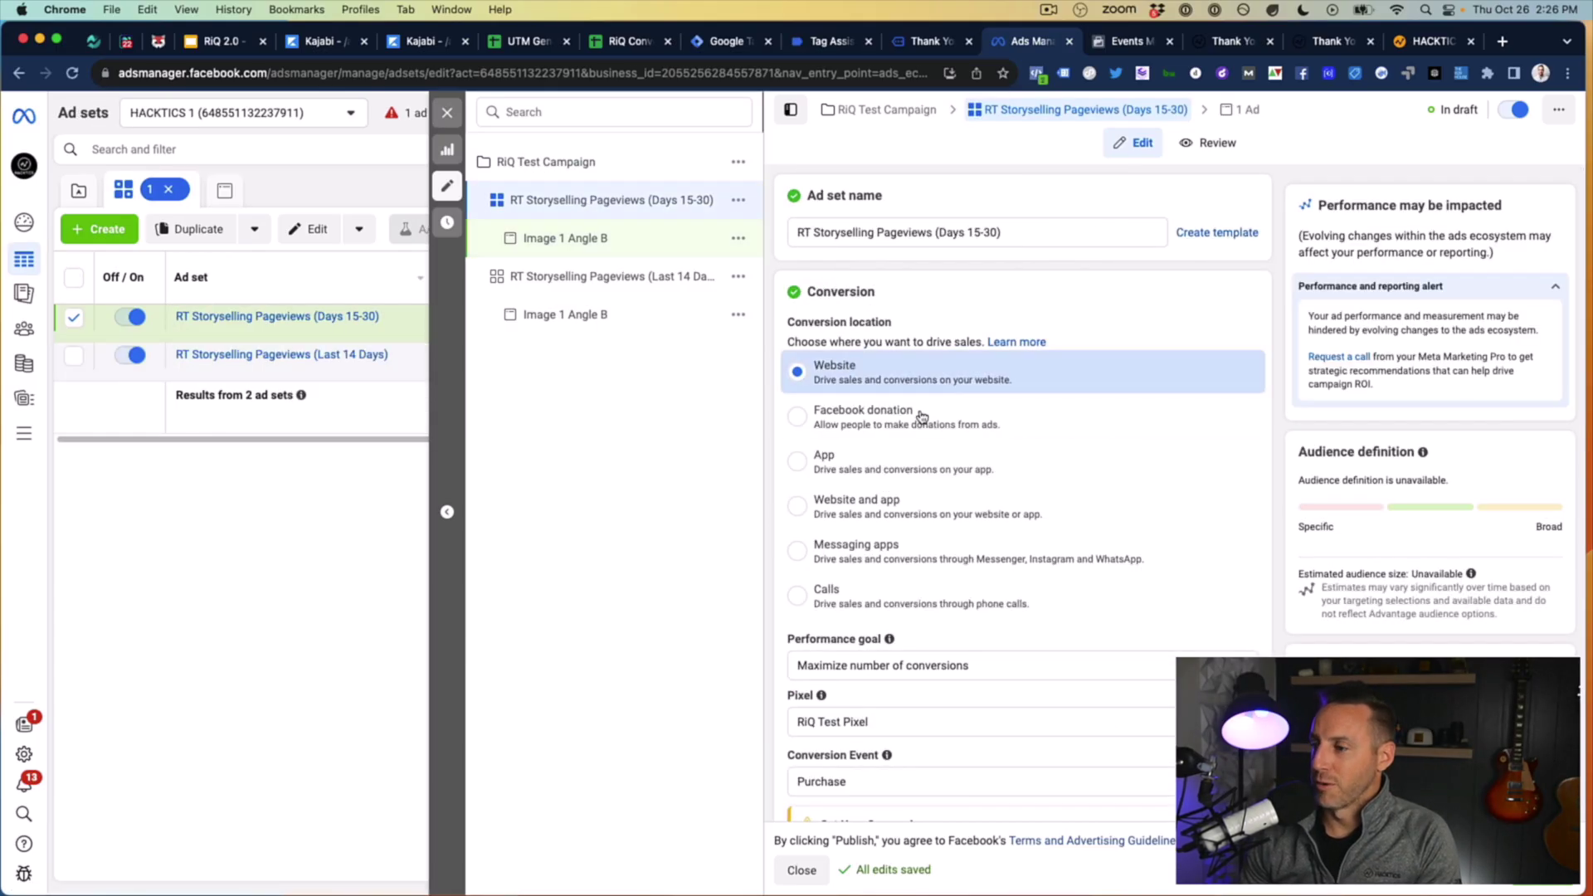
Step: In the Days 15-30 ad set's included audiences, add RiQ Story Selling Optin (Last 30 Days) and remove RiQ All Website Visitors - Last 14 Days
scroll(929, 419, "down", 12)
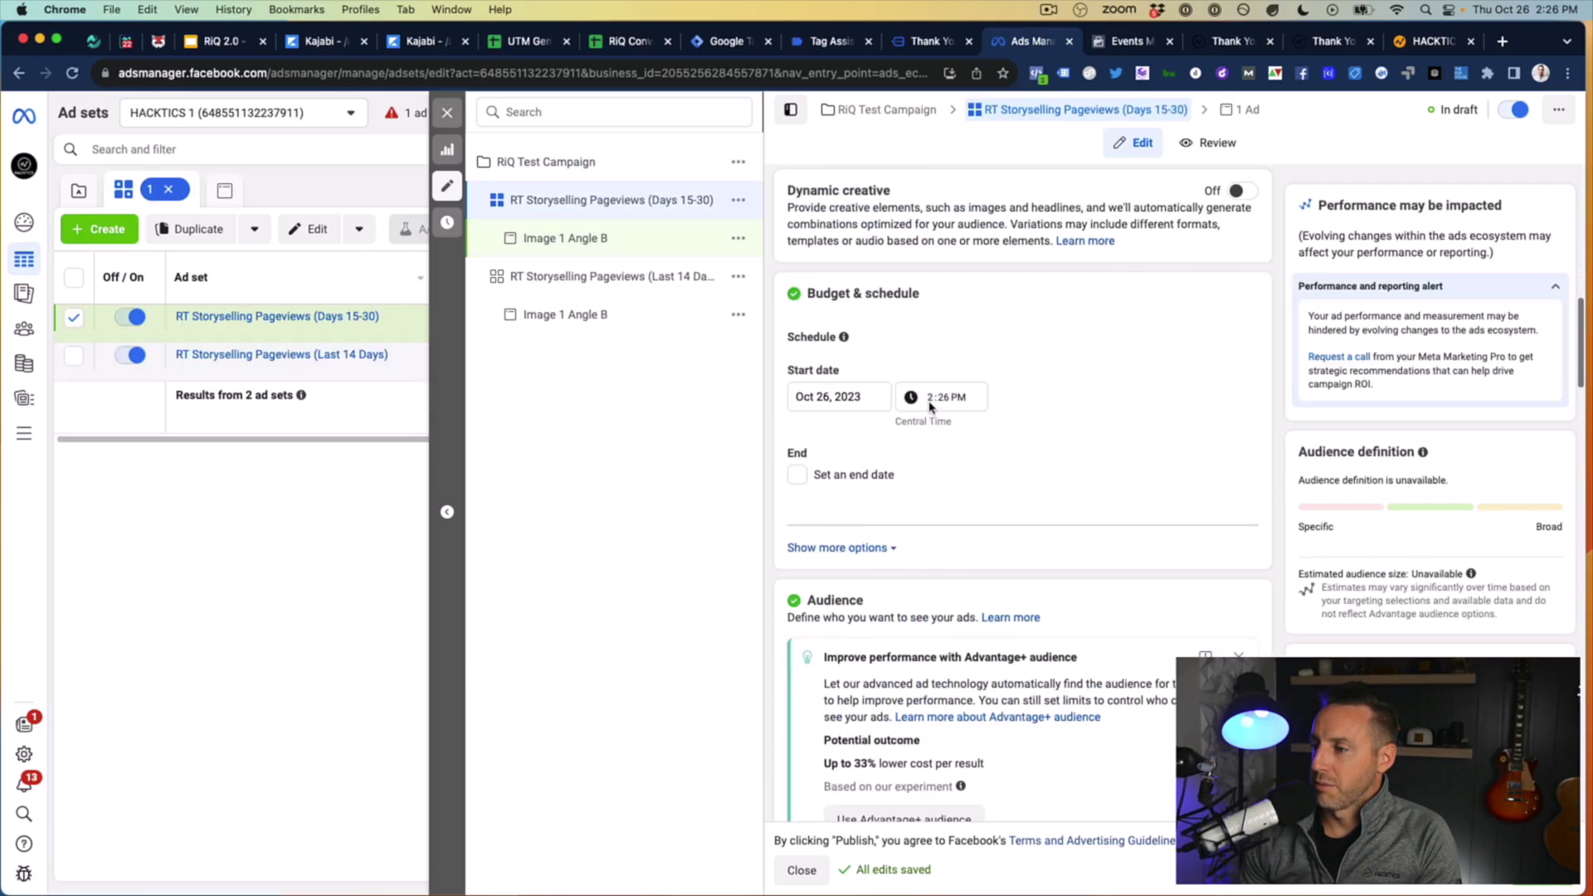
scroll(929, 407, "down", 4)
scroll(930, 406, "down", 3)
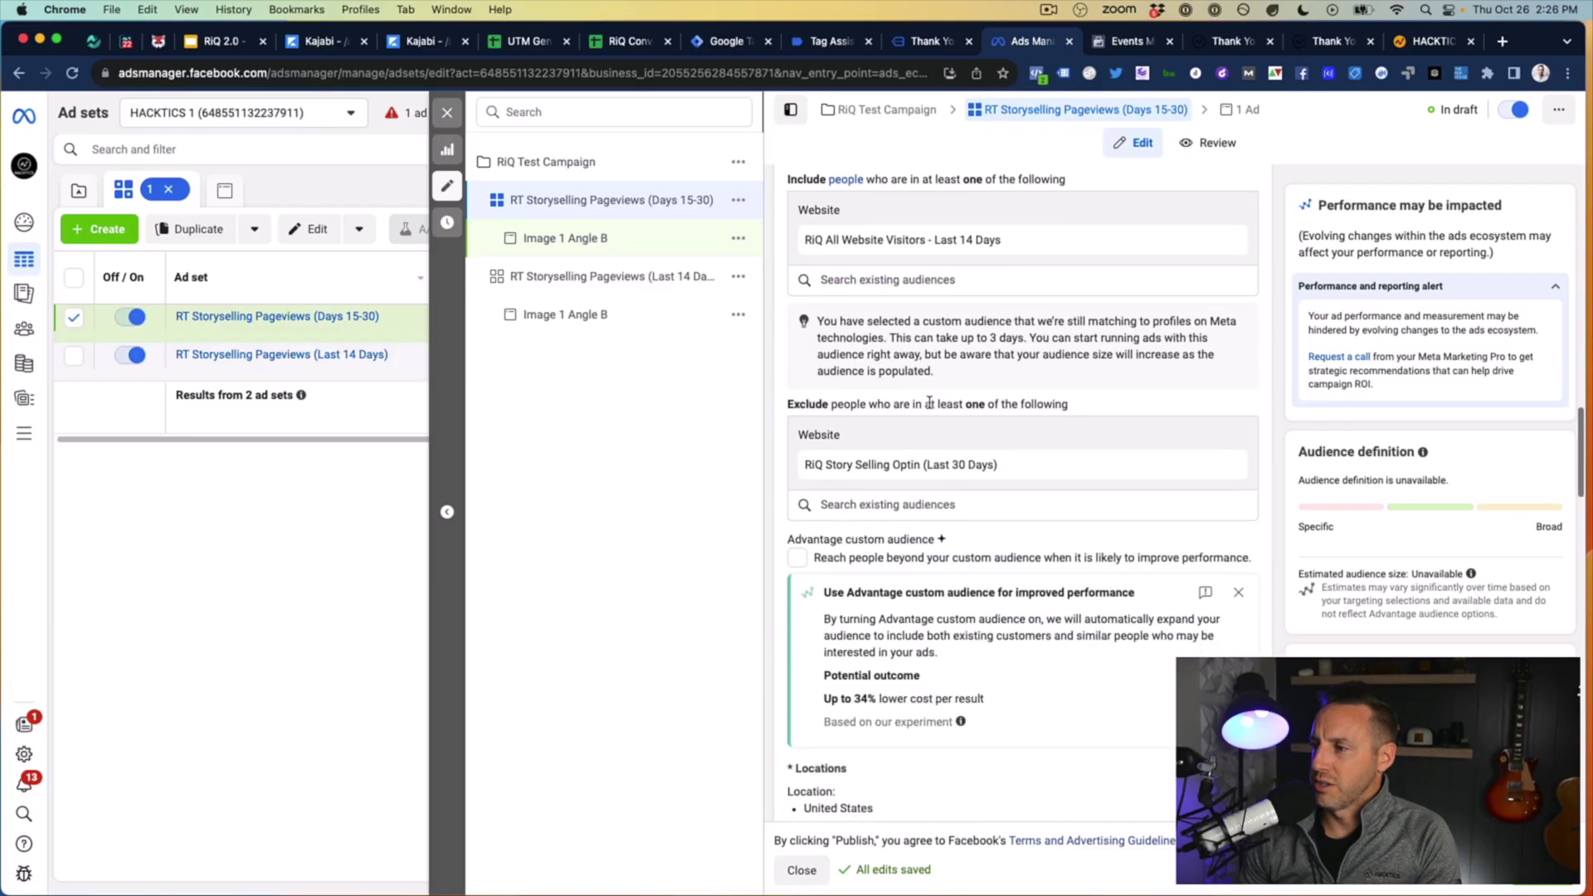
scroll(930, 405, "up", 3)
left_click(872, 426)
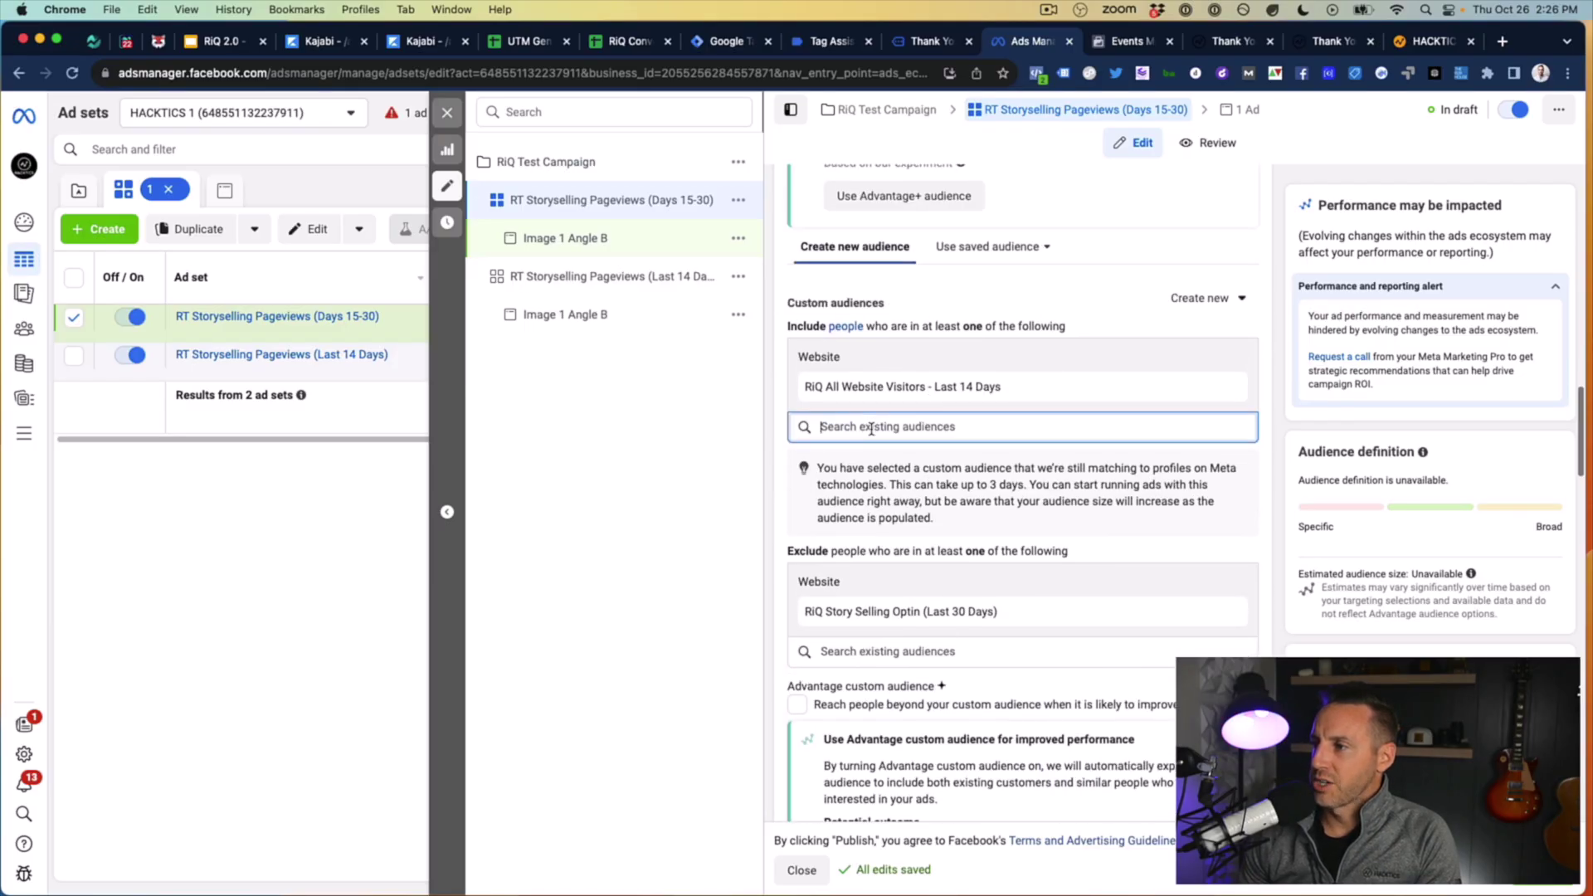
left_click(892, 498)
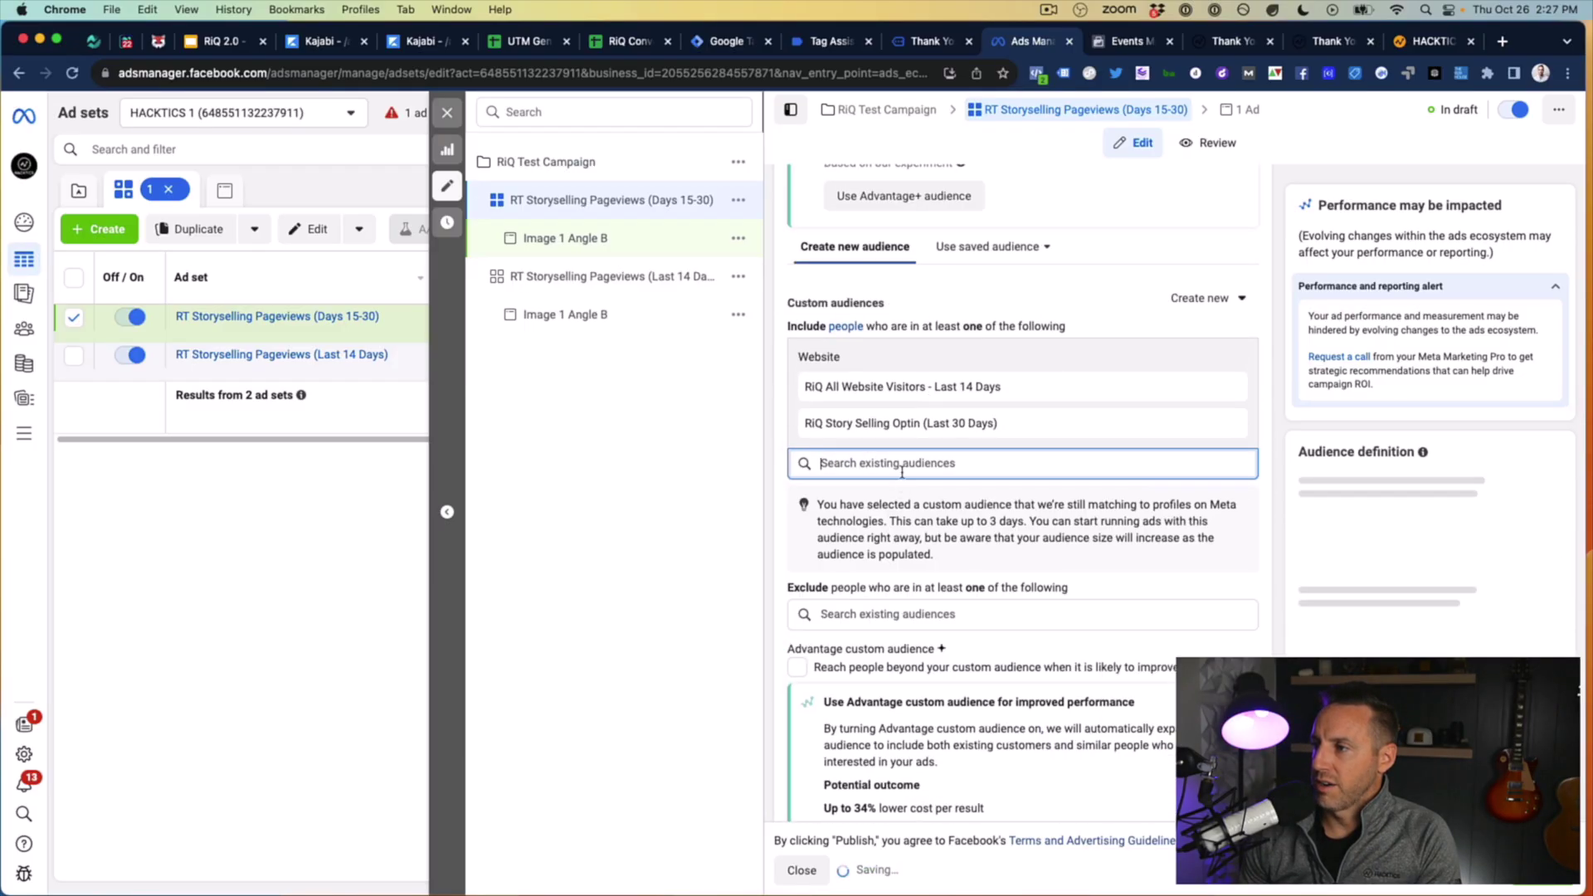
left_click(1226, 387)
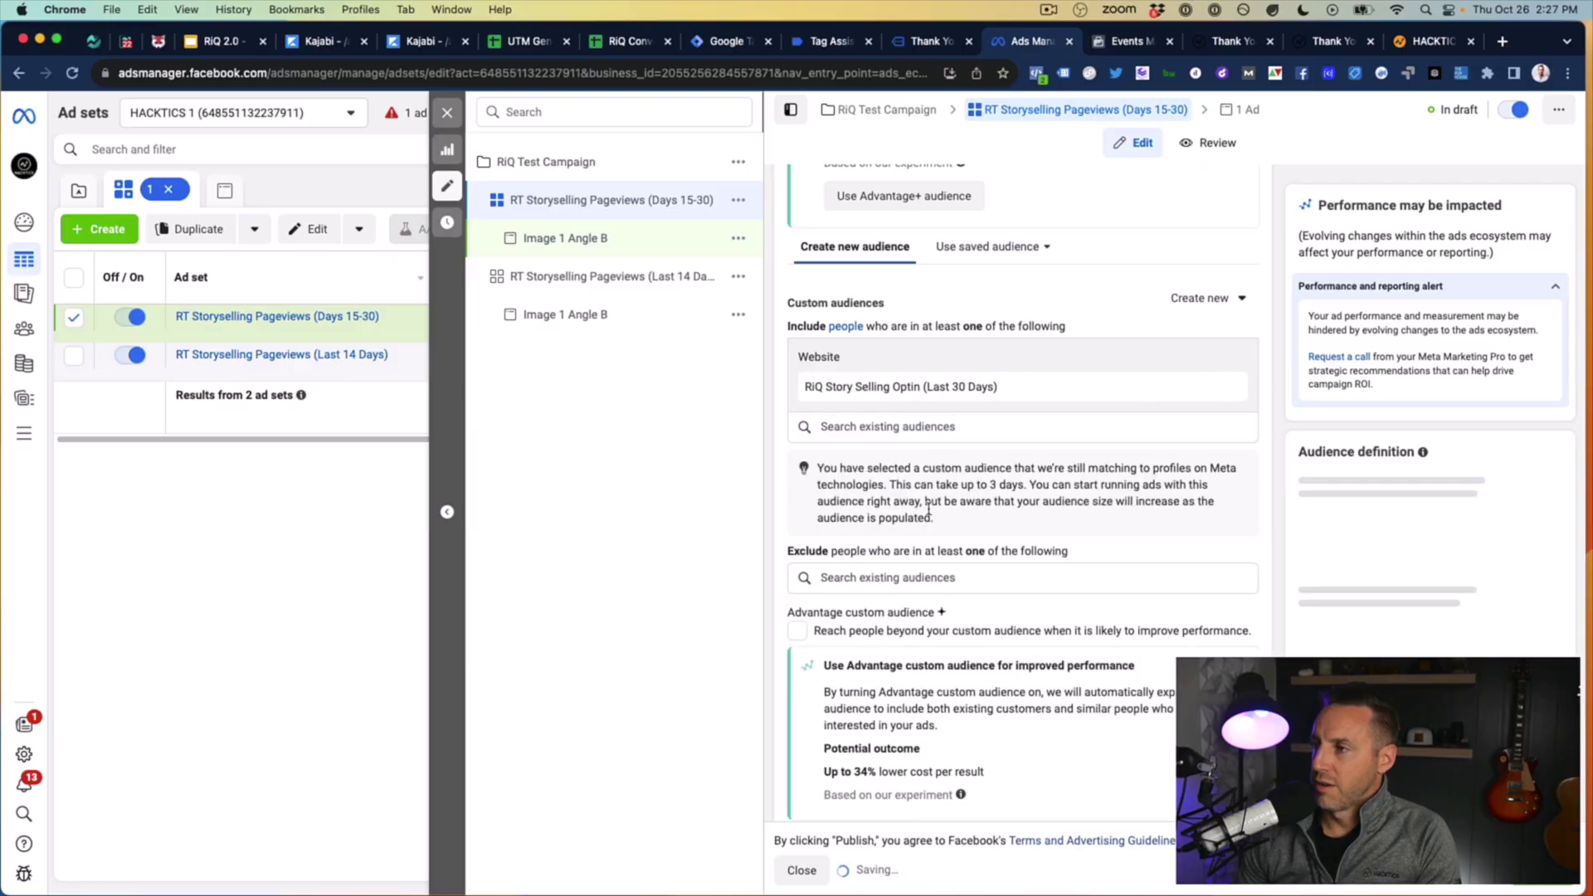
Step: Exclude the RiQ All Website Visitors - Last 14 Days and RiQ Story Selling Optin (Last 30 Days) custom audiences from the ad set
left_click(893, 577)
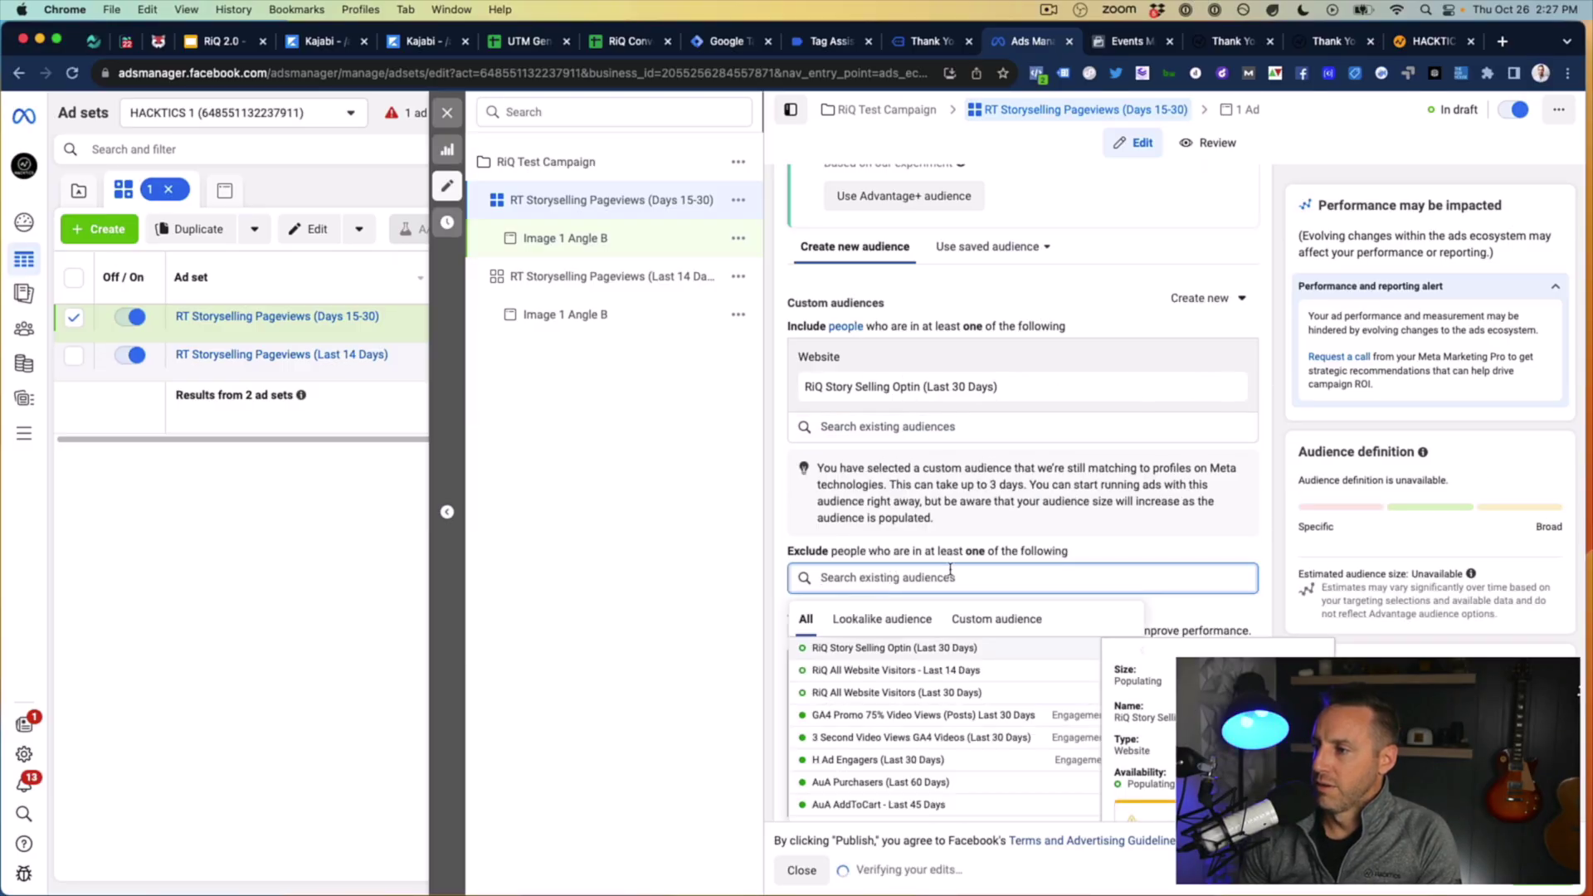
left_click(879, 670)
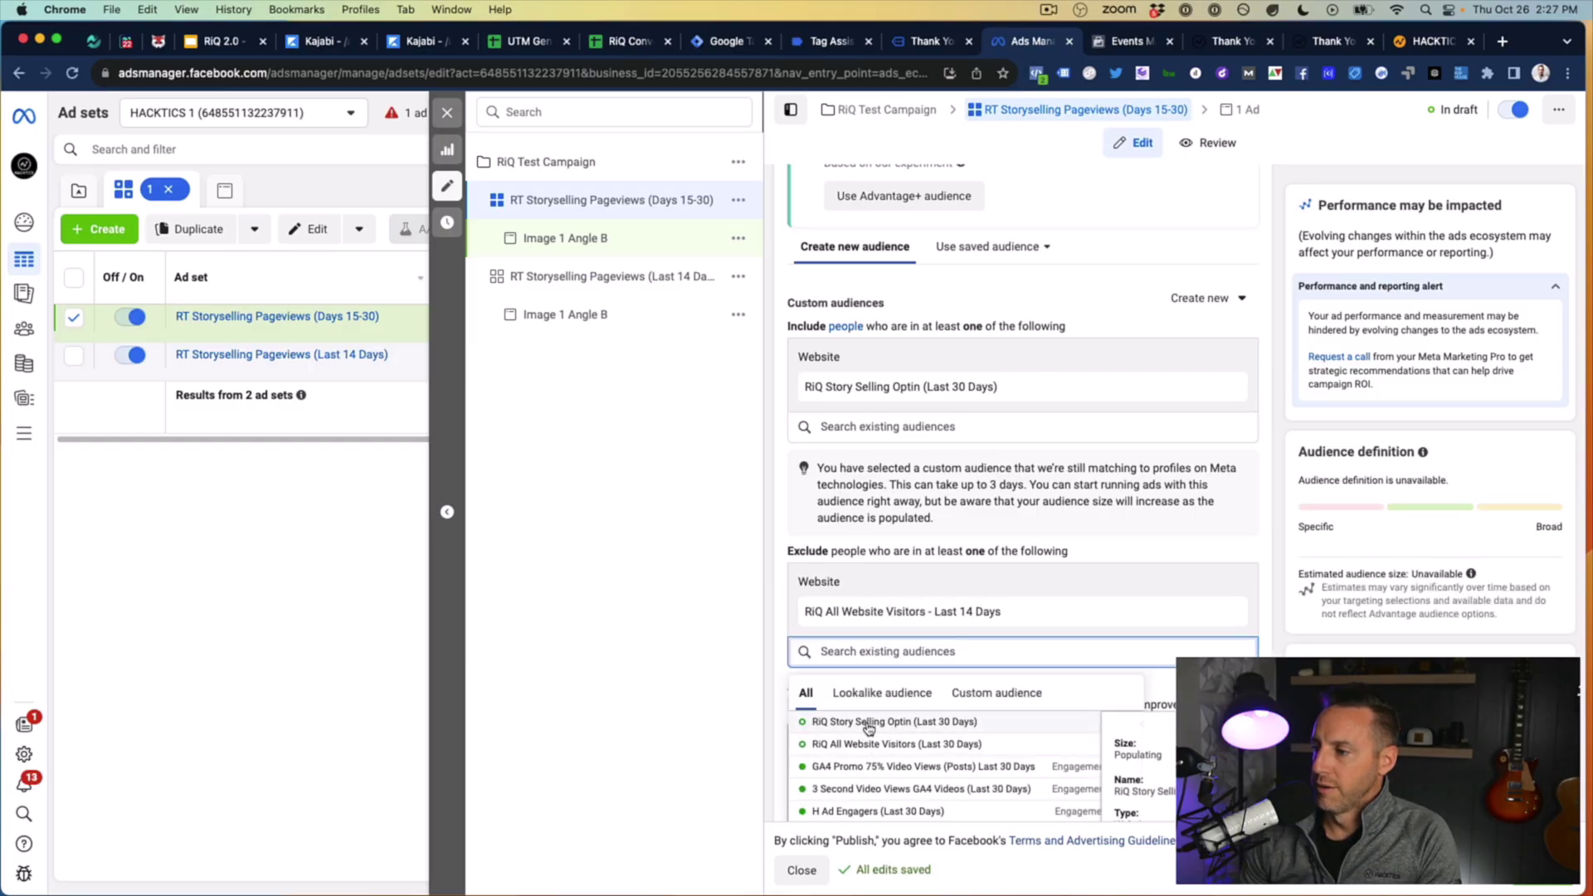
left_click(863, 722)
left_click(861, 487)
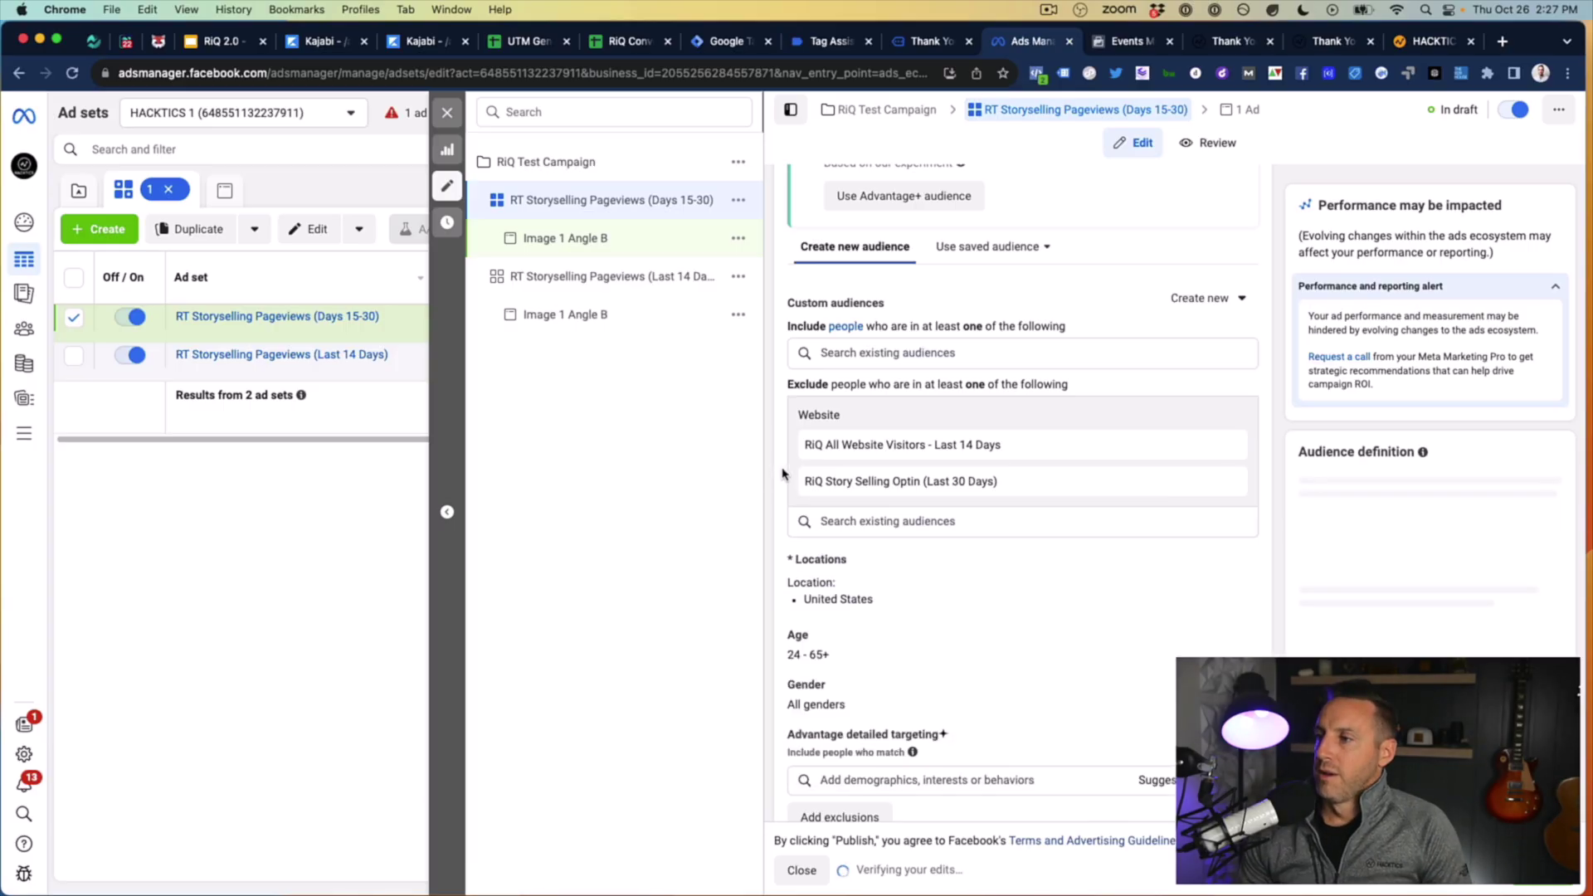
Step: Include the RiQ All Website Visitors (Last 30 Days) custom audience in the Days 15-30 ad set
scroll(931, 431, "up", 1)
scroll(931, 431, "up", 2)
scroll(929, 429, "down", 2)
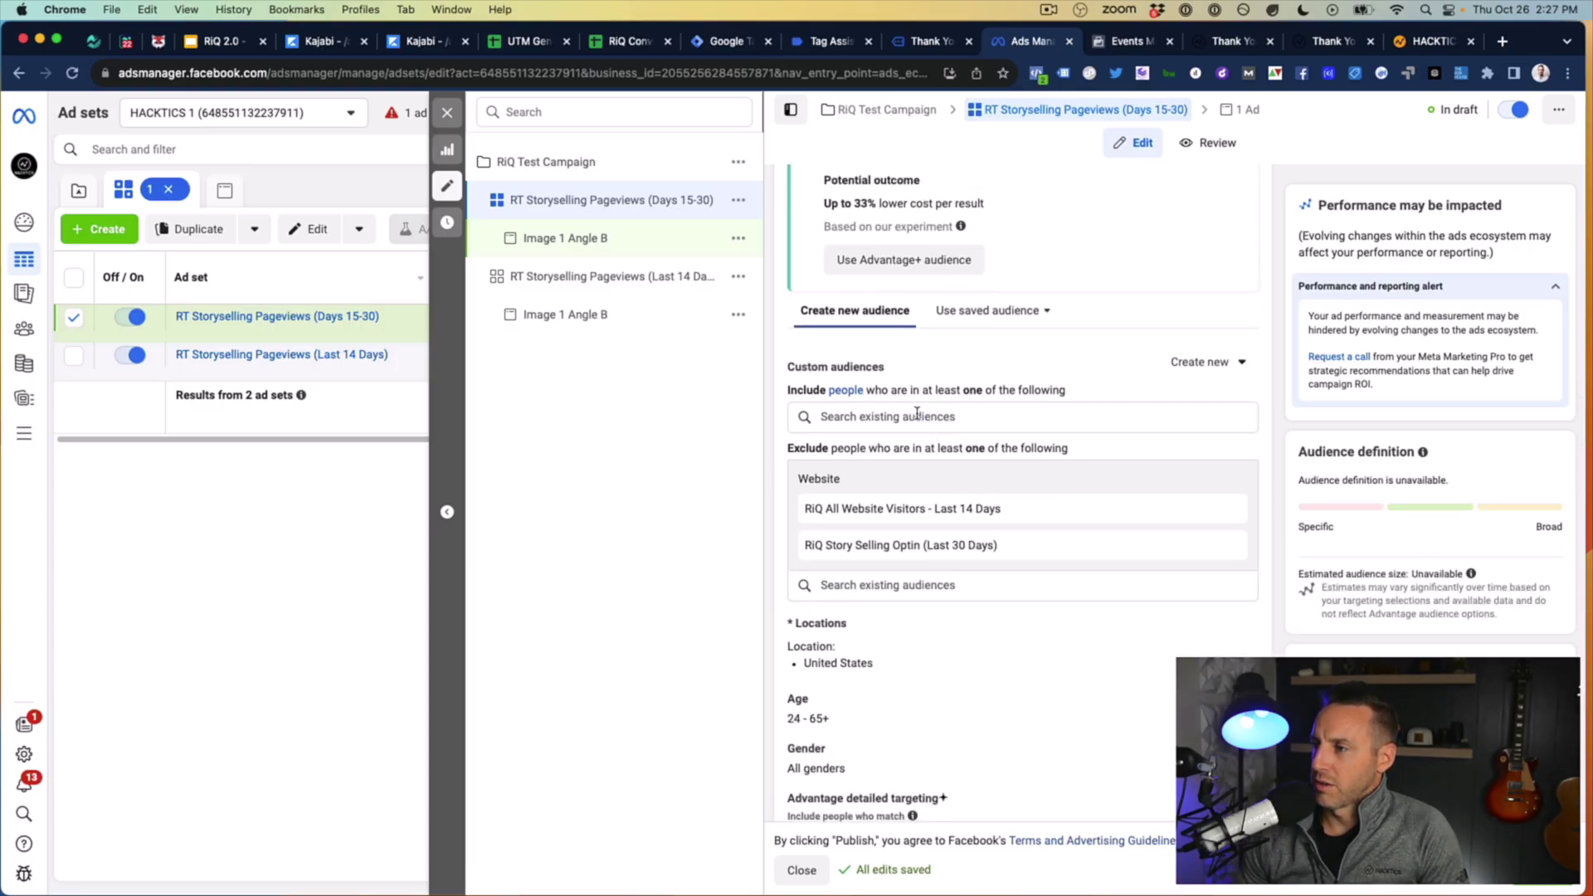
left_click(917, 415)
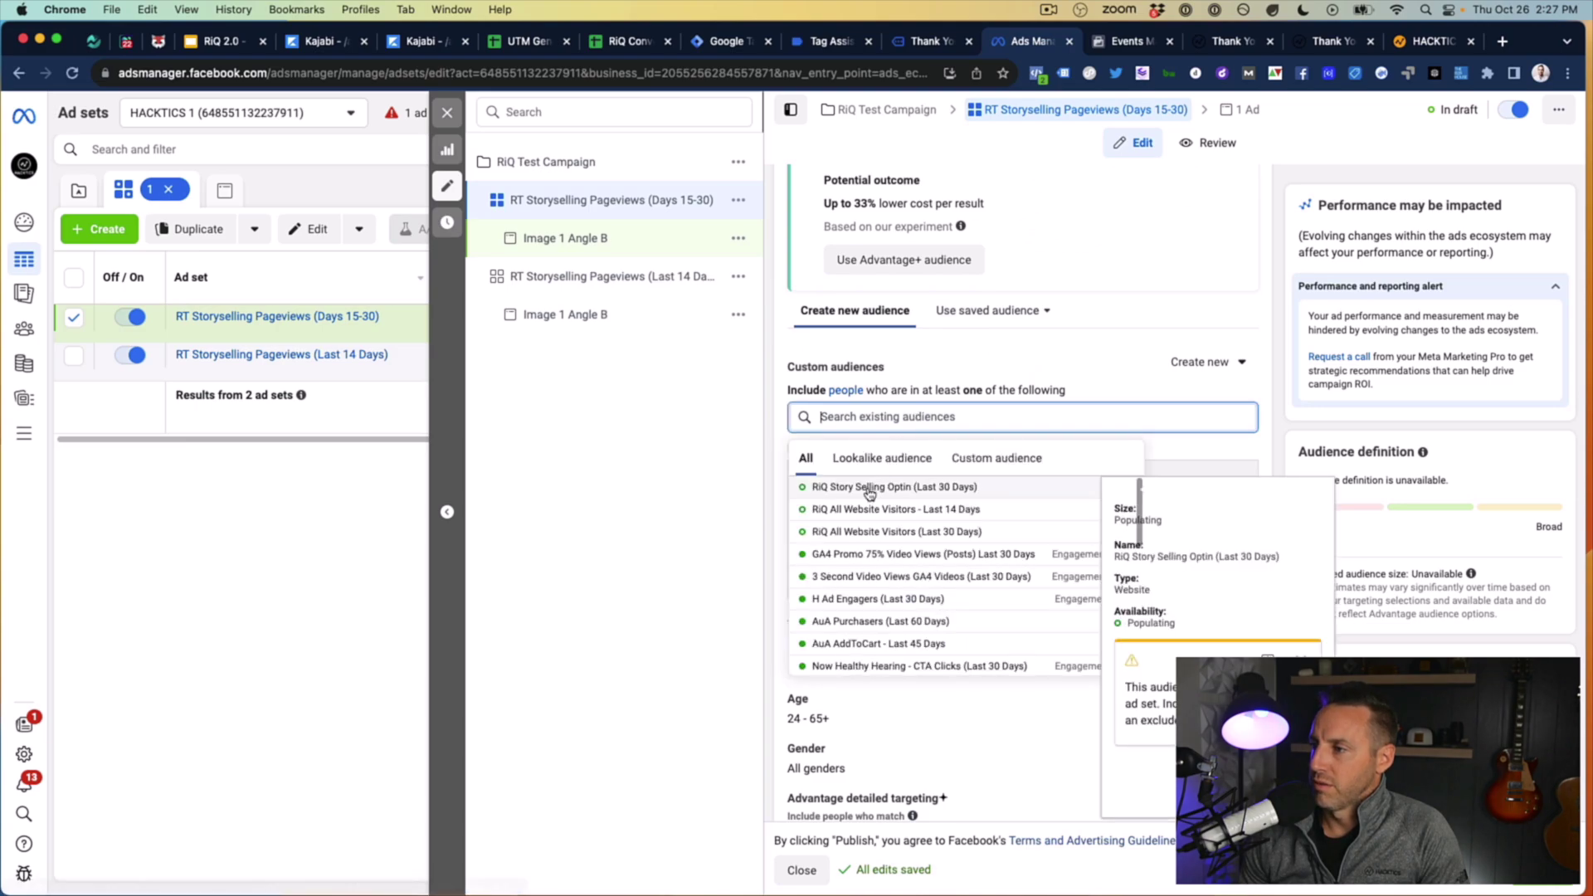
left_click(863, 532)
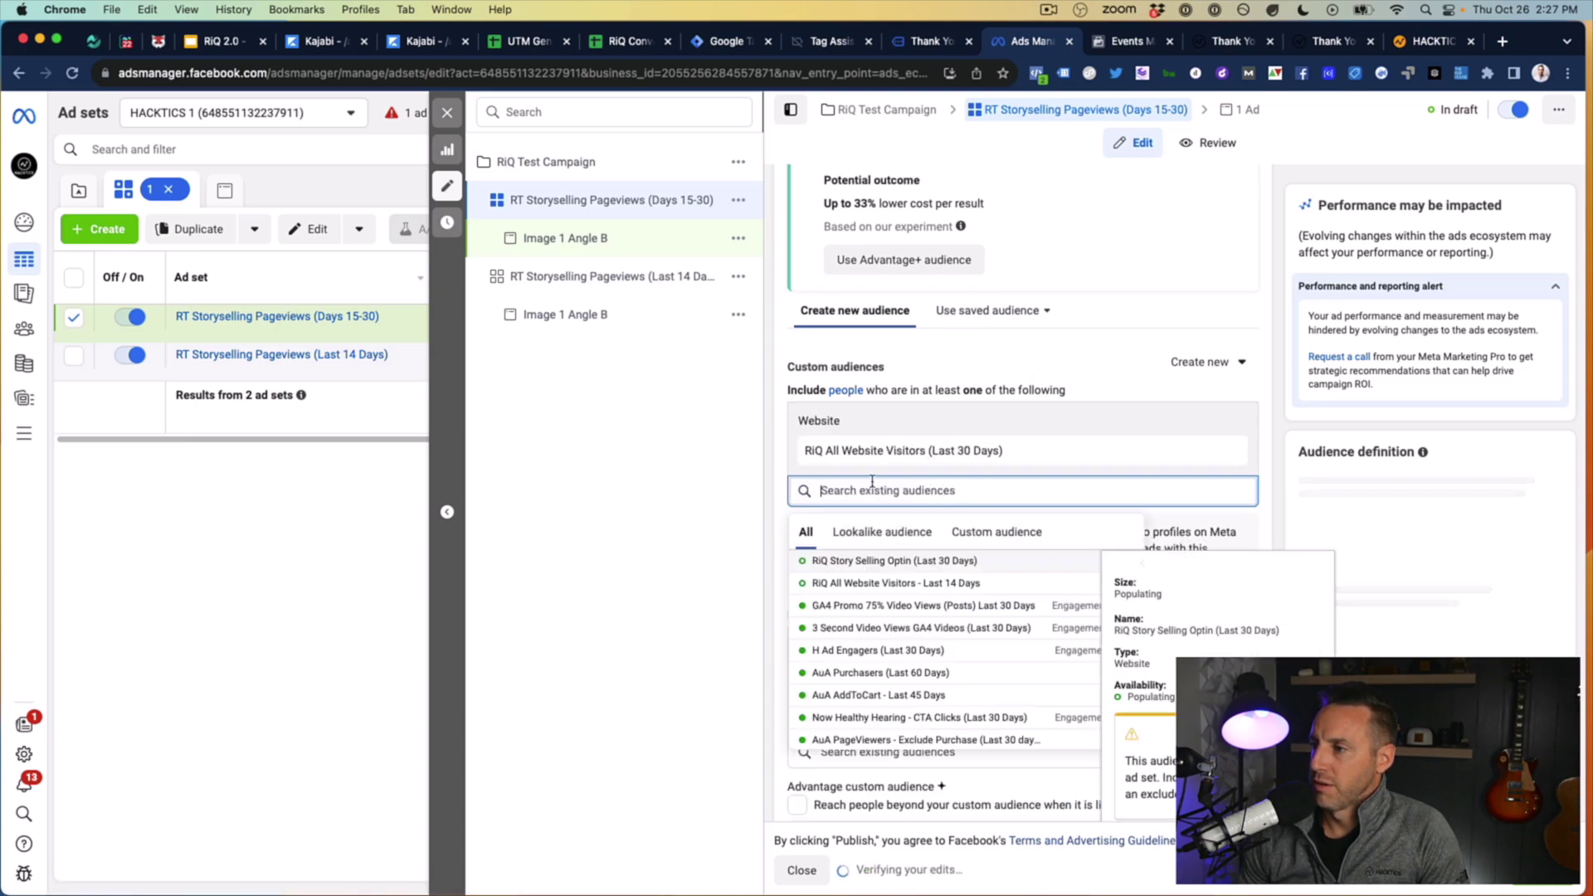
left_click(777, 479)
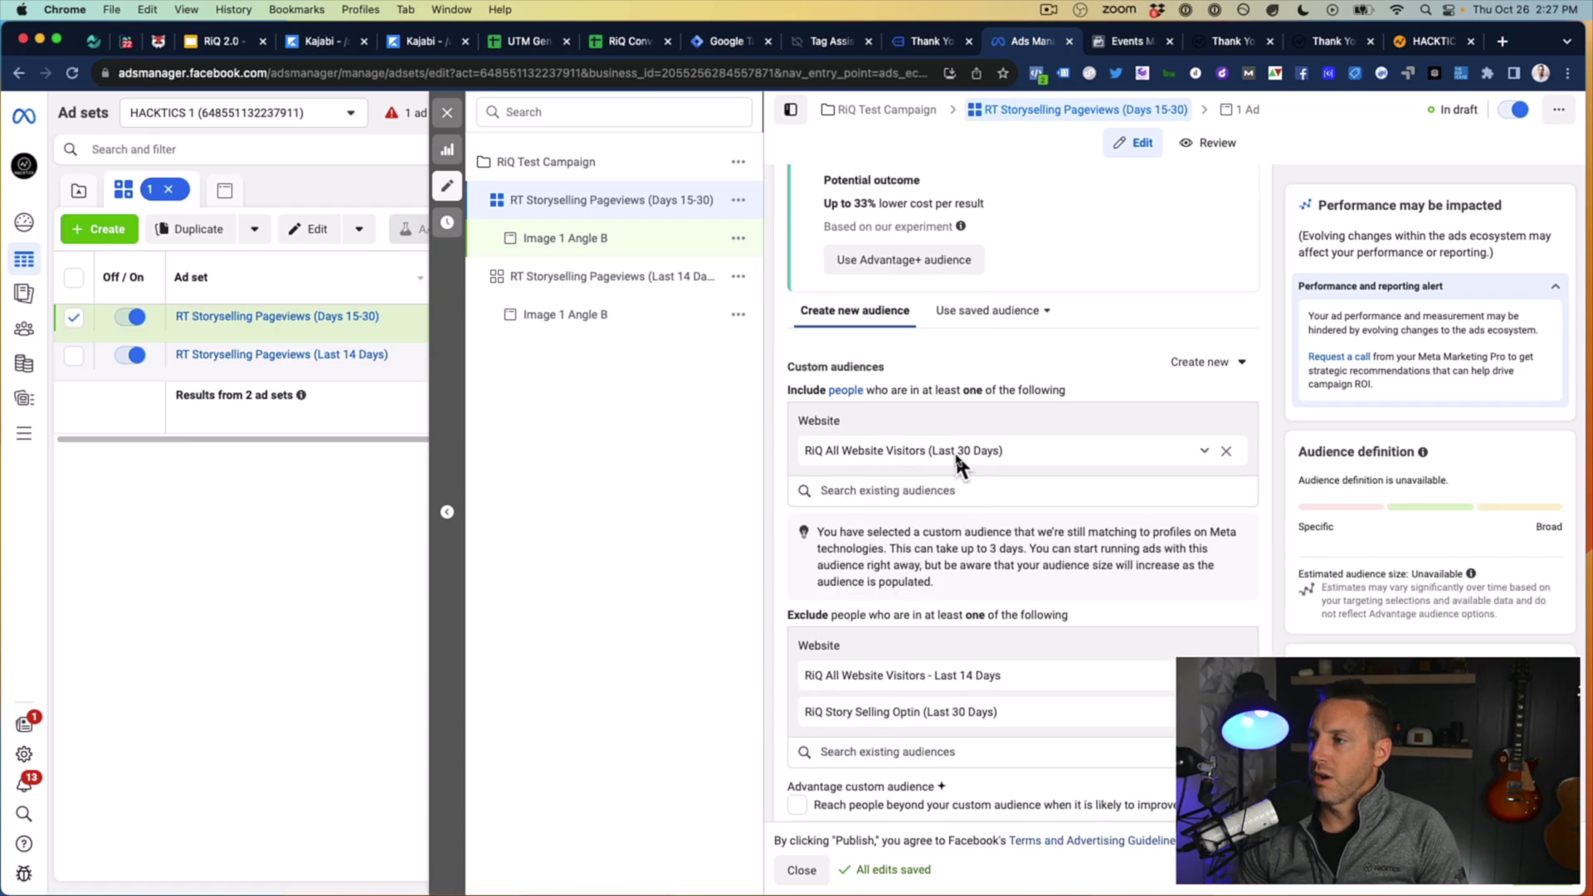
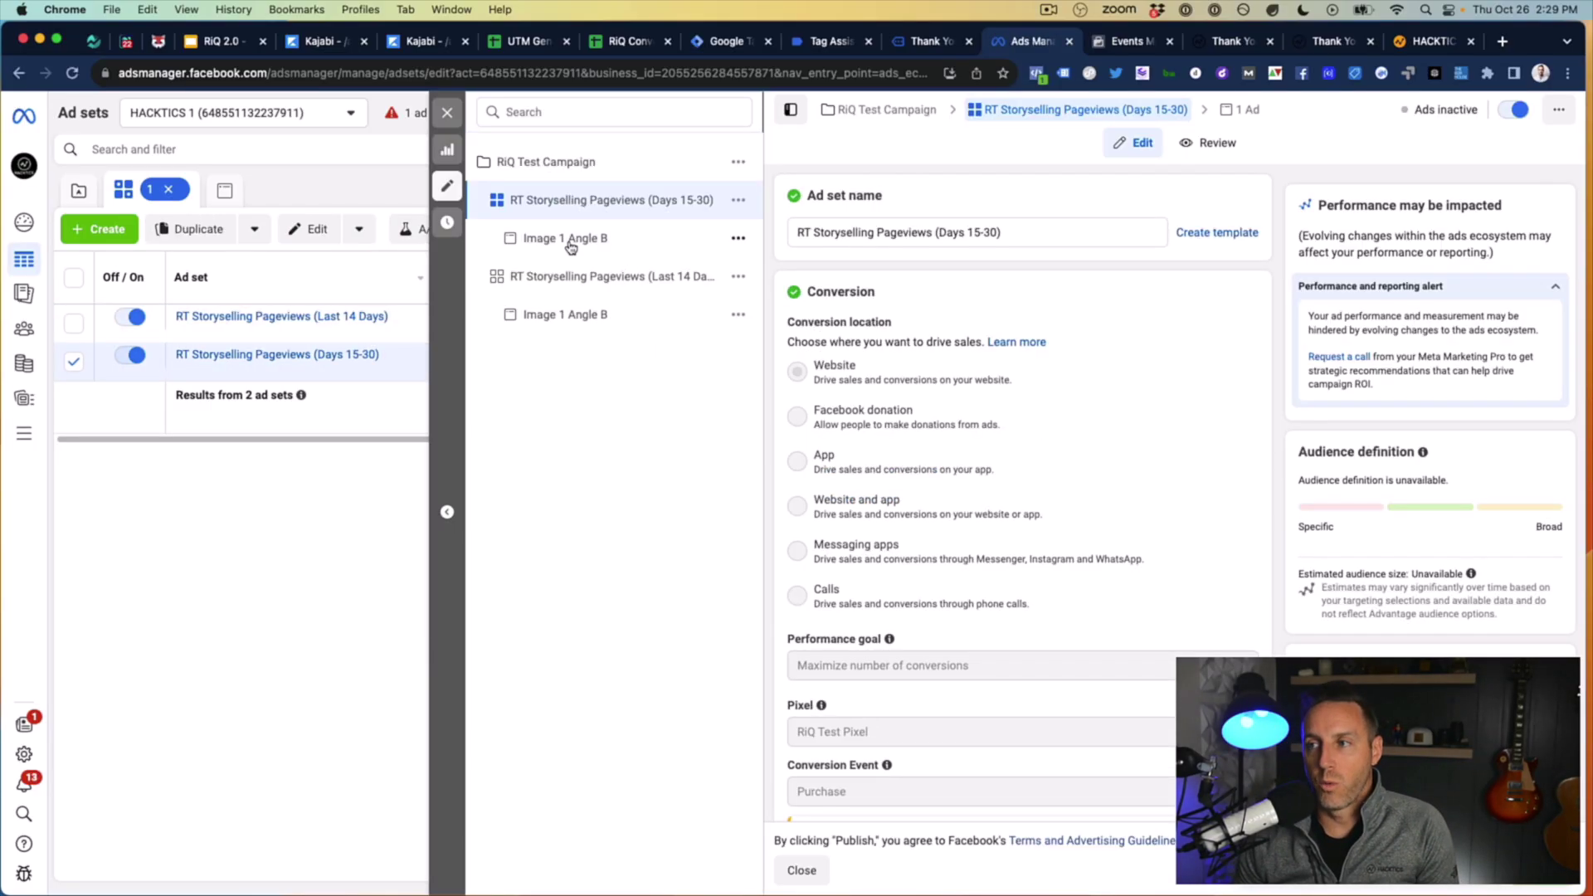
Step: Review the website URL and tracking URL parameters of the Image 1 Angle B ad in the Days 15-30 ad set
left_click(571, 242)
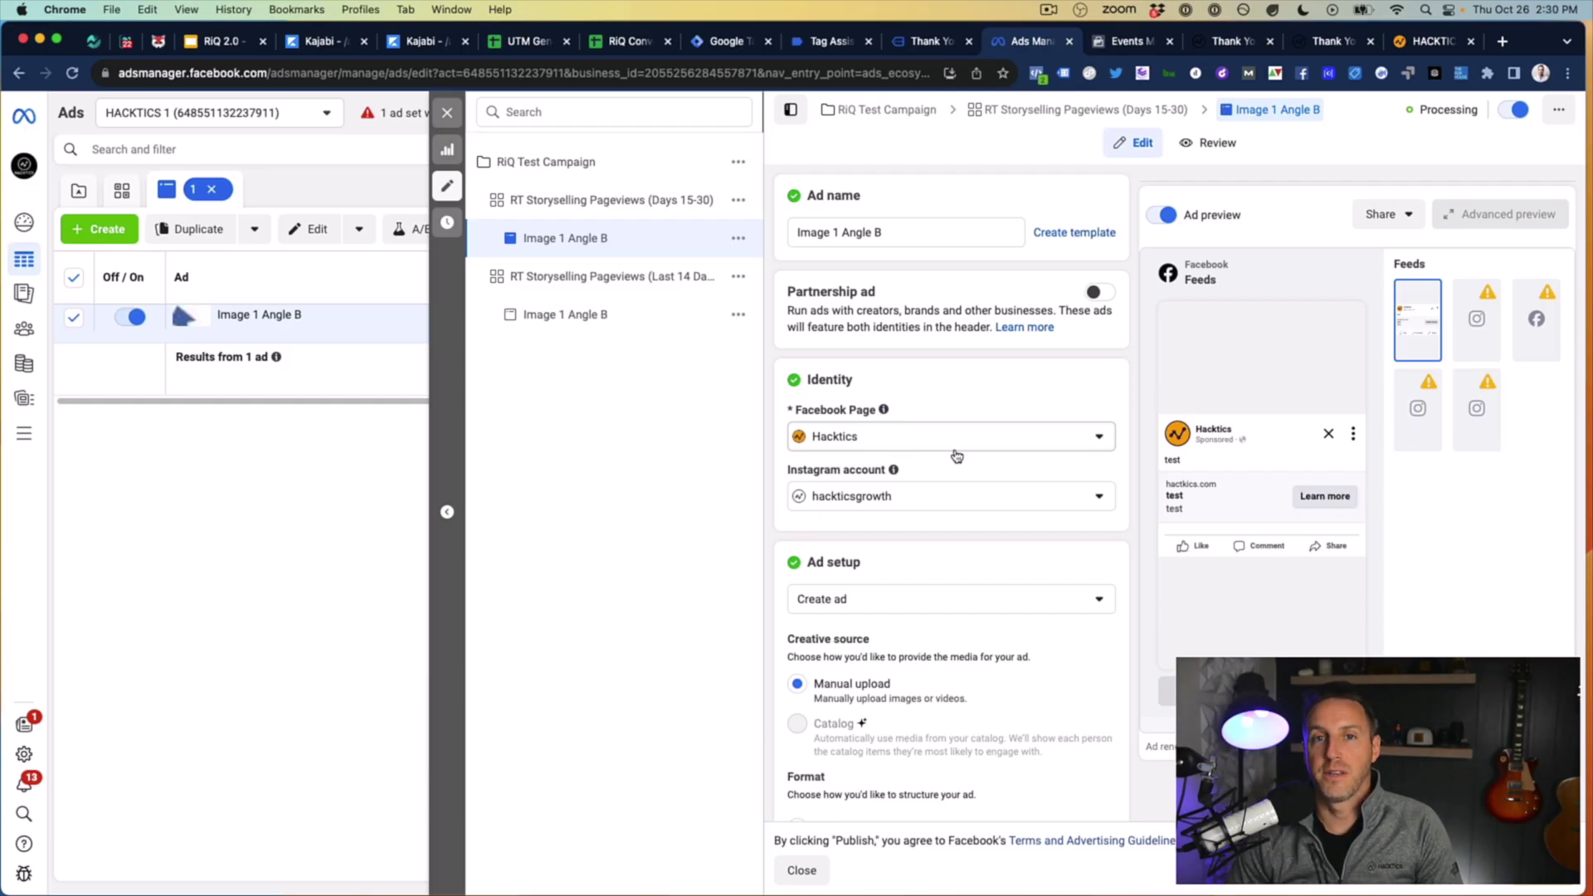
scroll(957, 455, "down", 15)
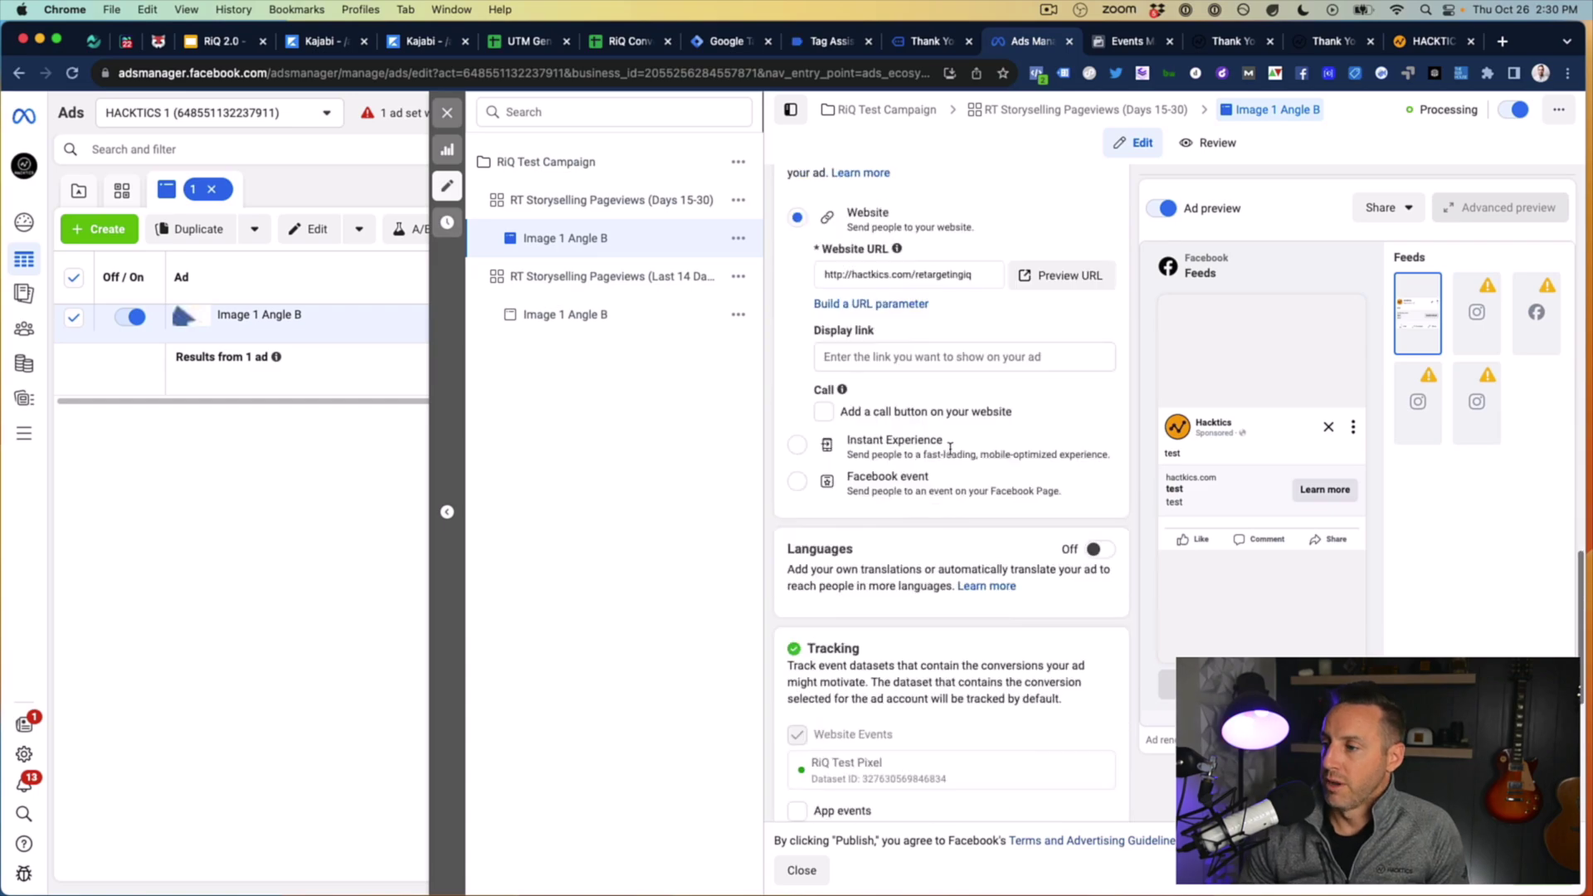
scroll(950, 455, "down", 2)
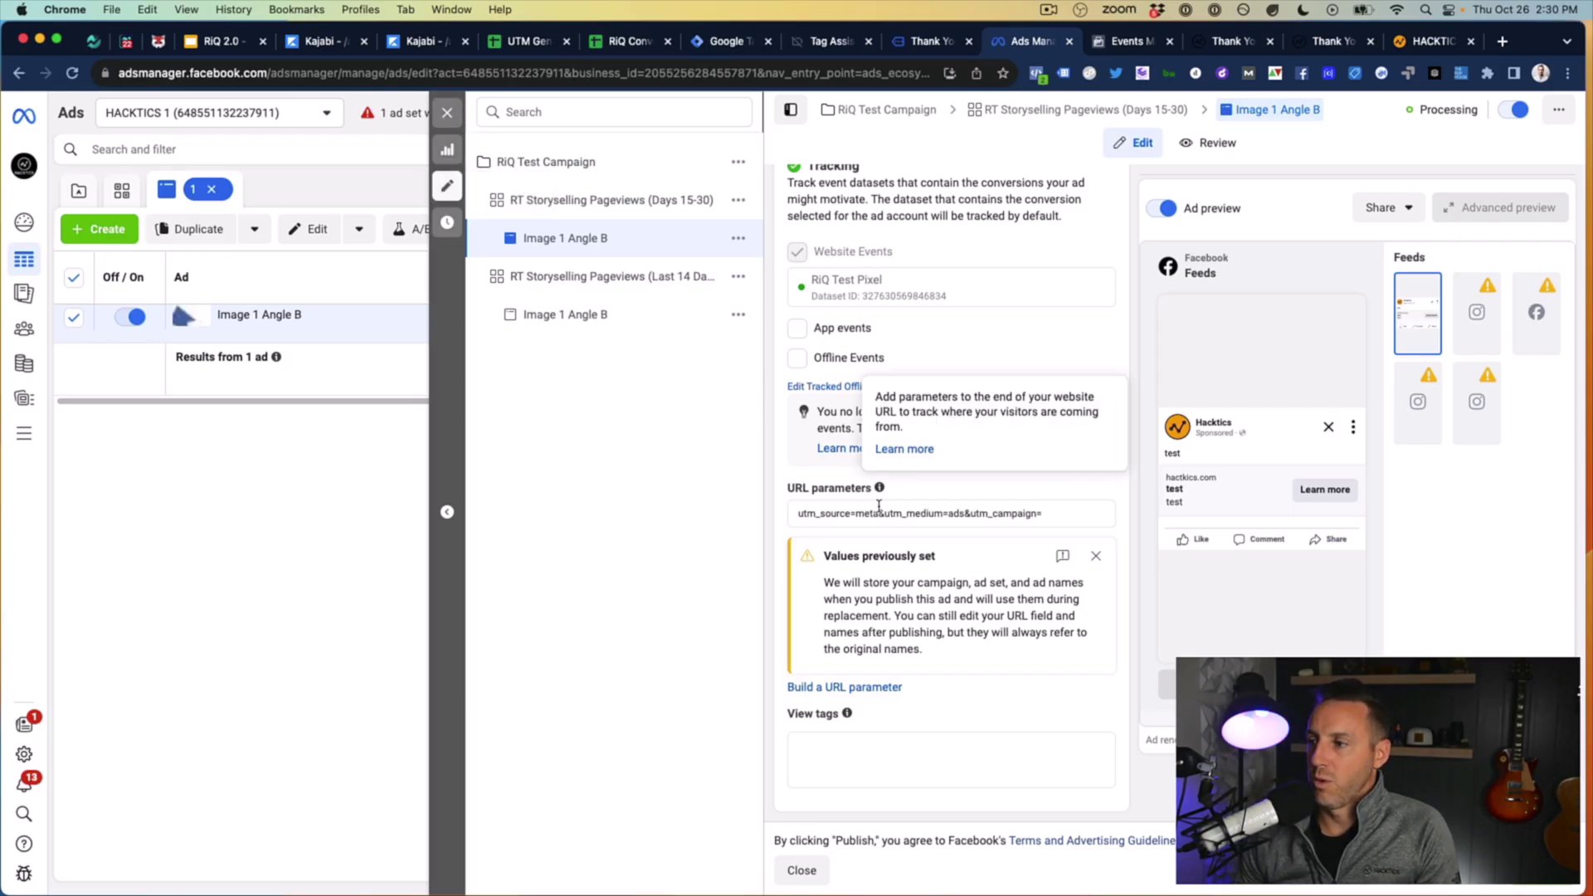
Step: Close the ad editor and show the RiQ Test Campaign's ad sets with both of them selected
left_click(451, 115)
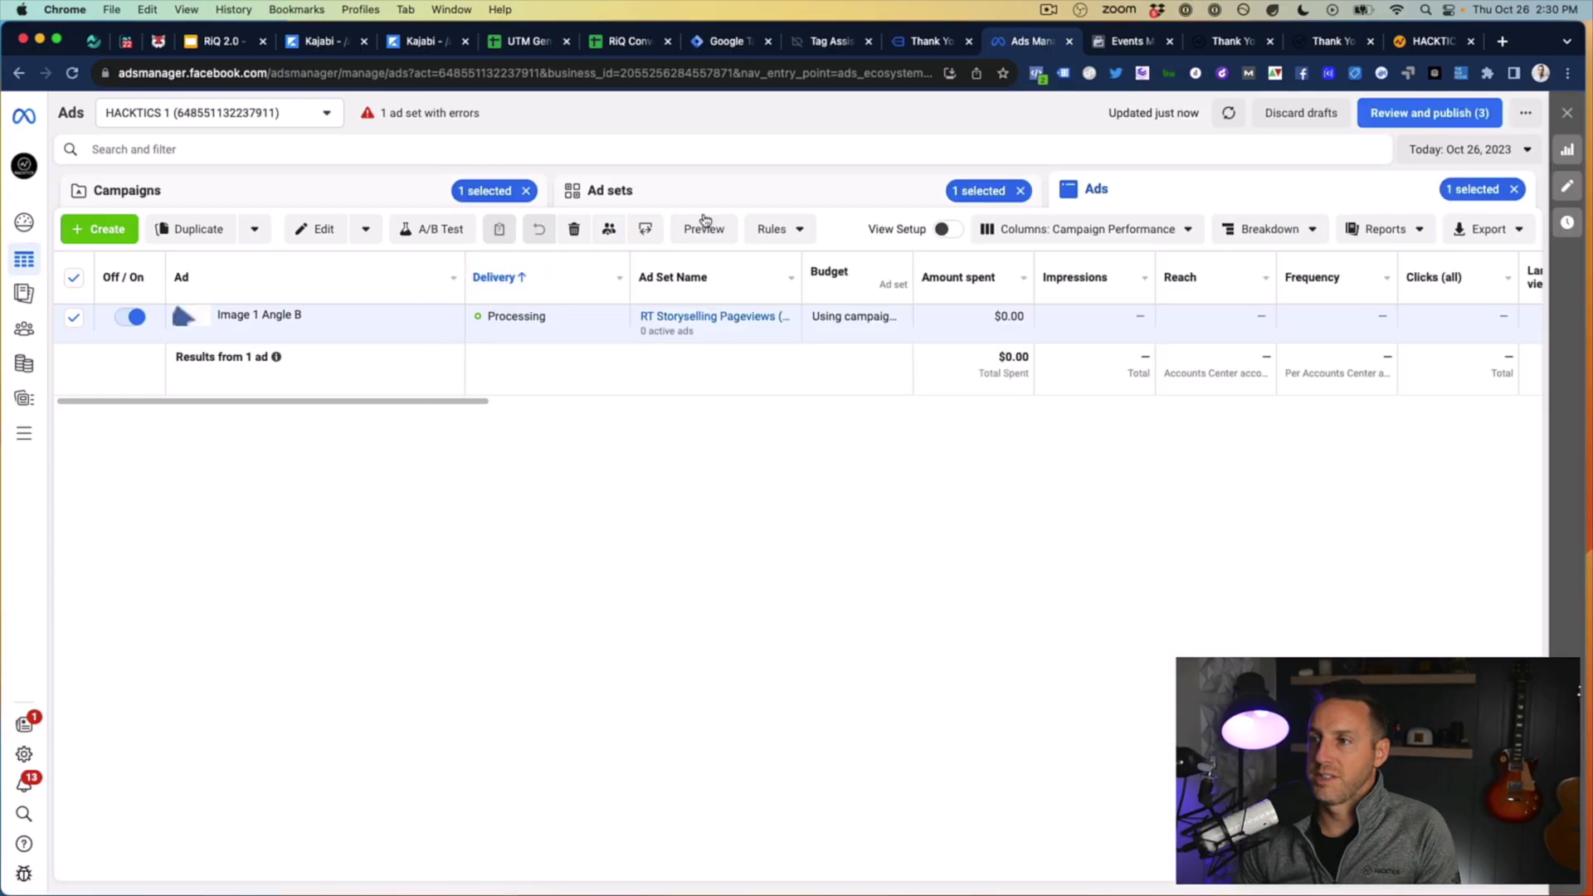
left_click(380, 205)
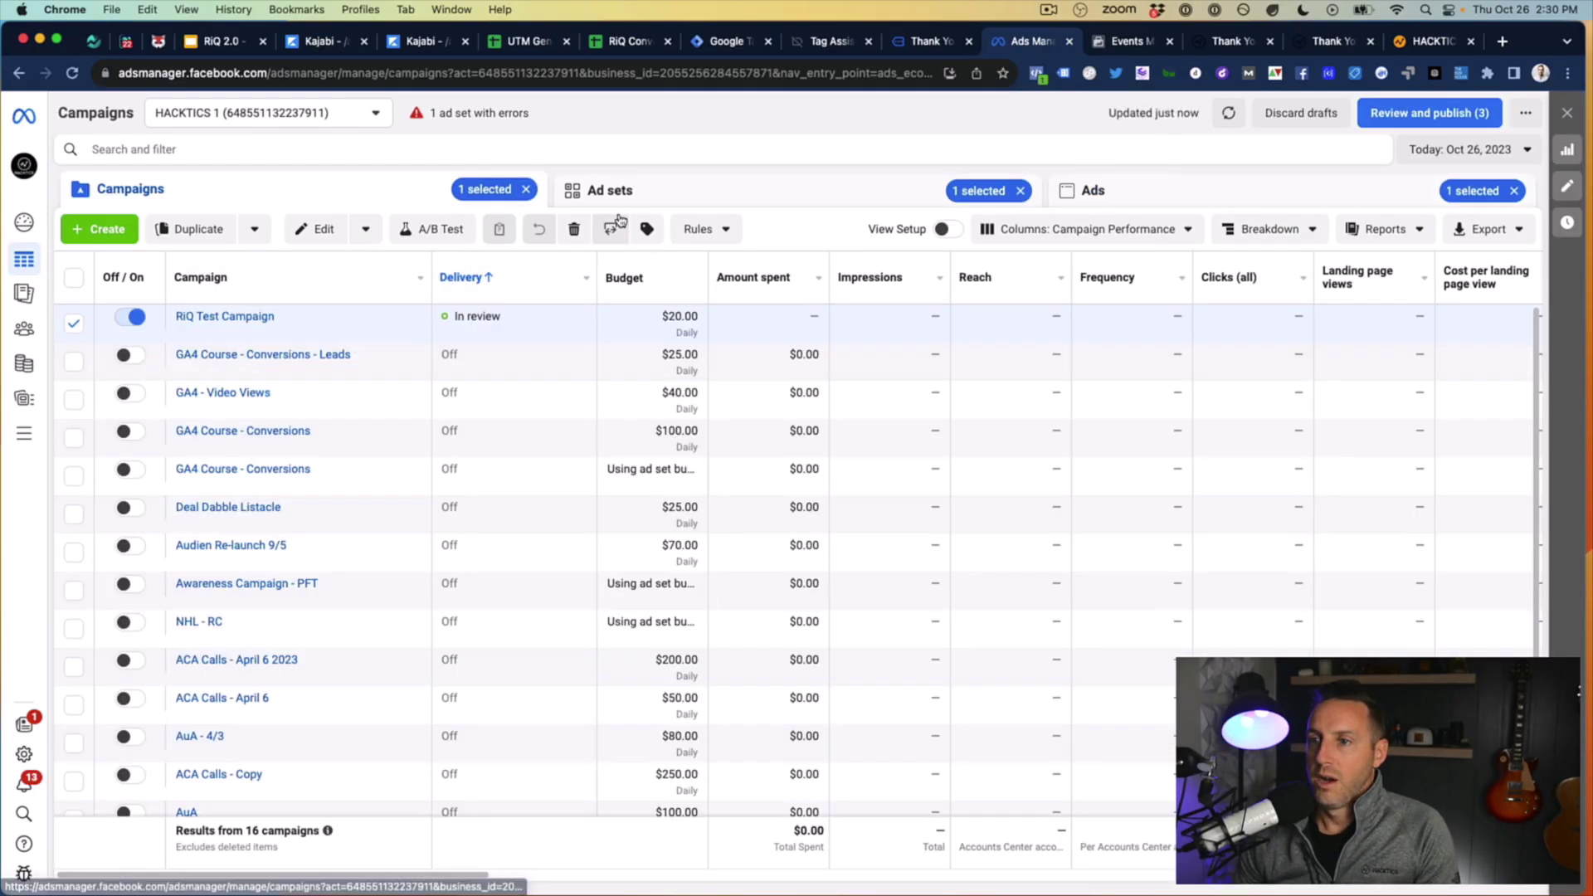
left_click(610, 190)
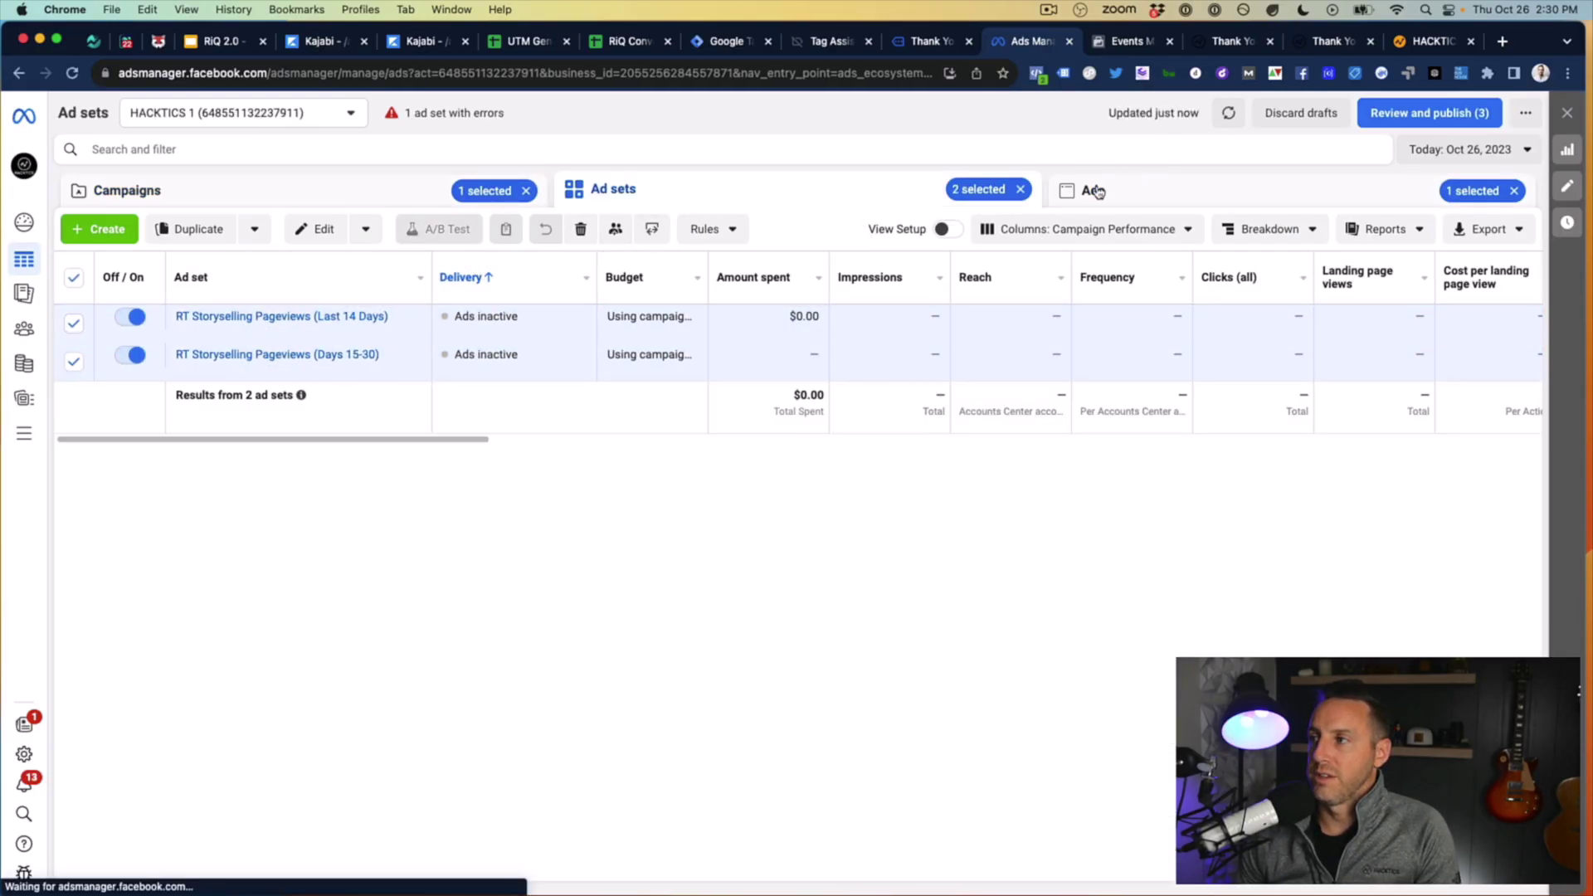
Step: Set utm_source to facebook in the URL parameters of both Image 1 Angle B ads at once and save the change
left_click(1093, 190)
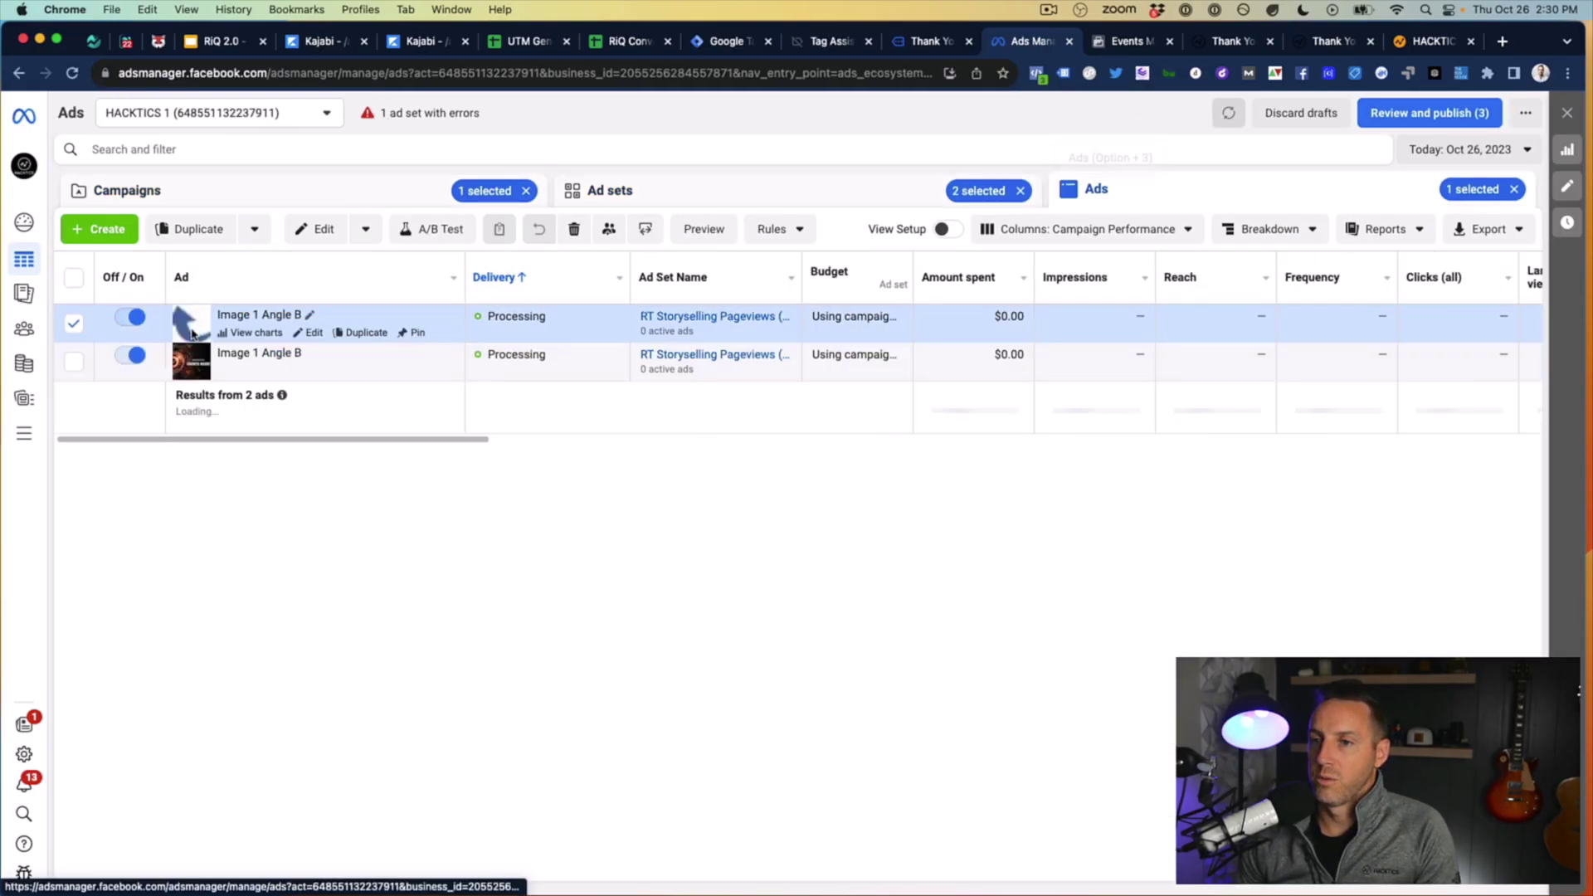
left_click(74, 324)
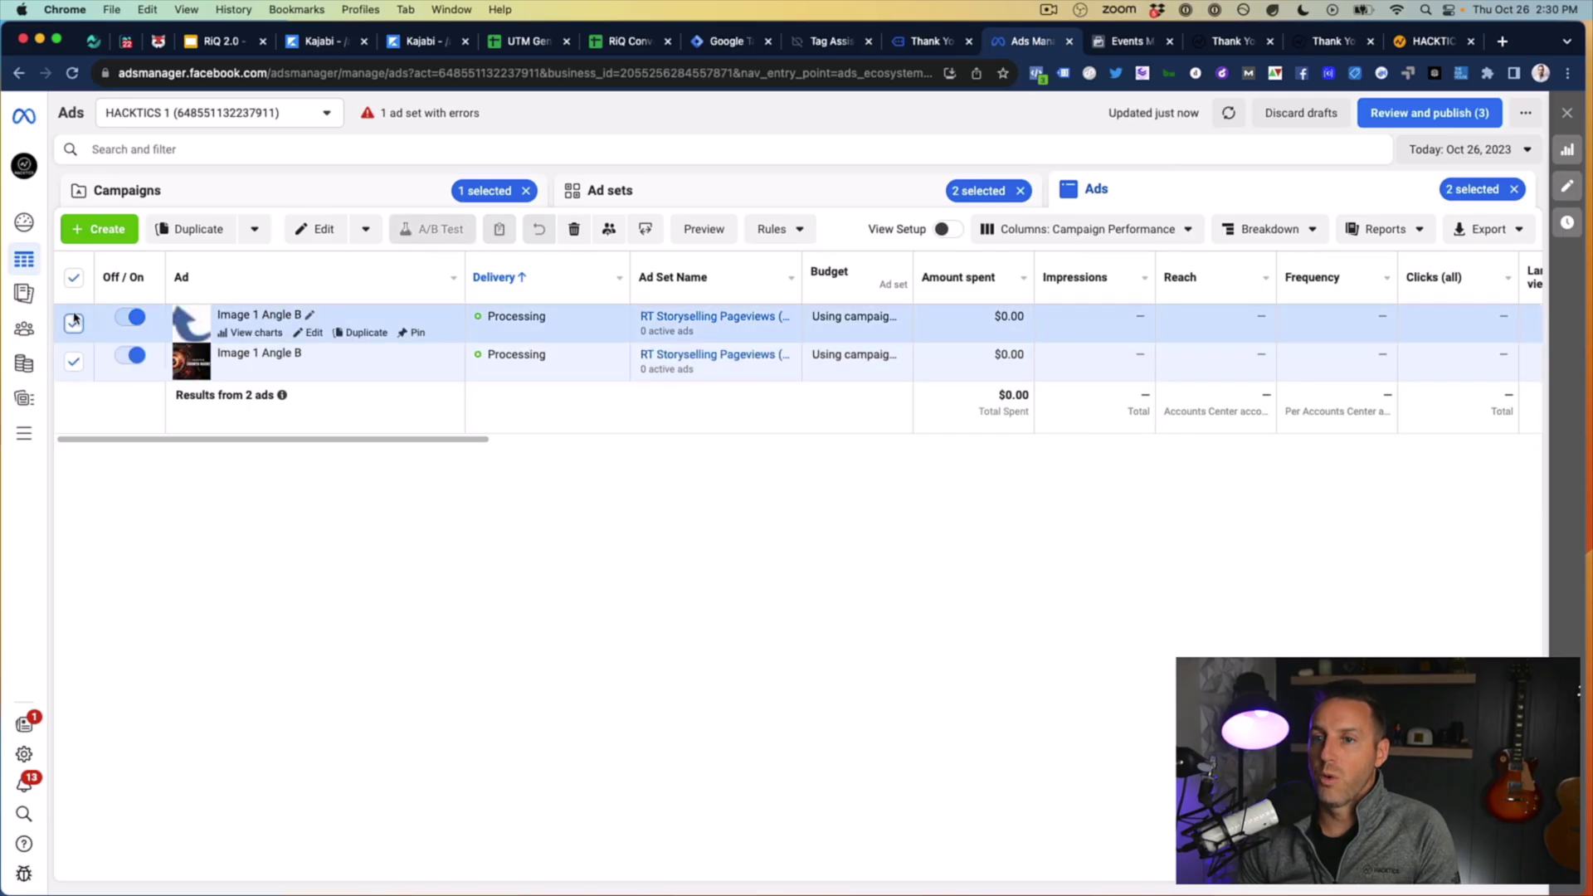
left_click(254, 230)
left_click(365, 229)
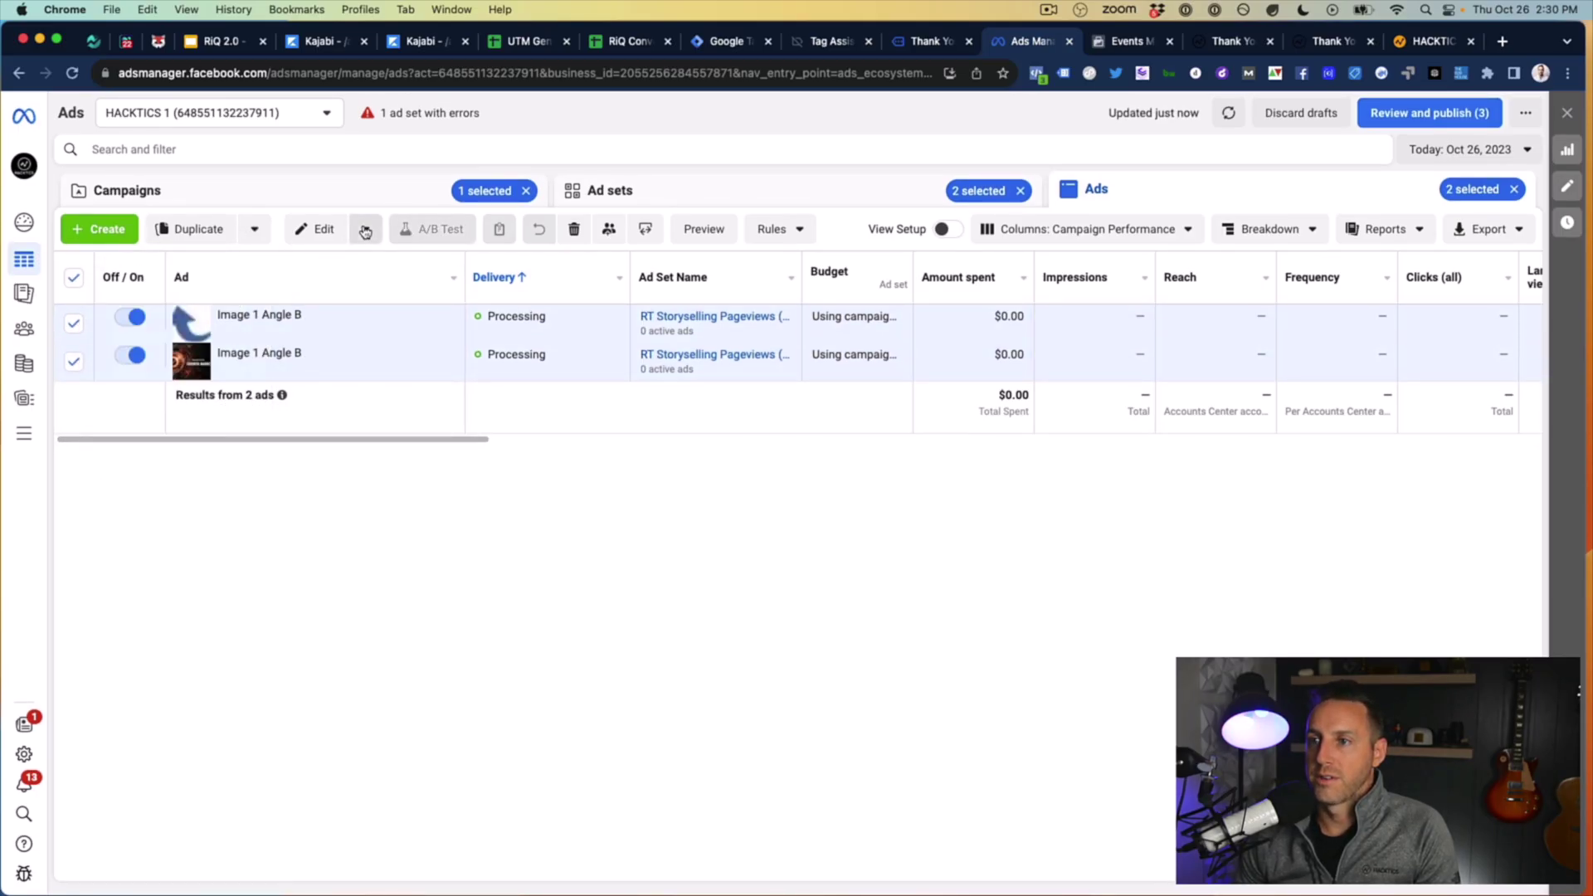
scroll(258, 423, "down", 3)
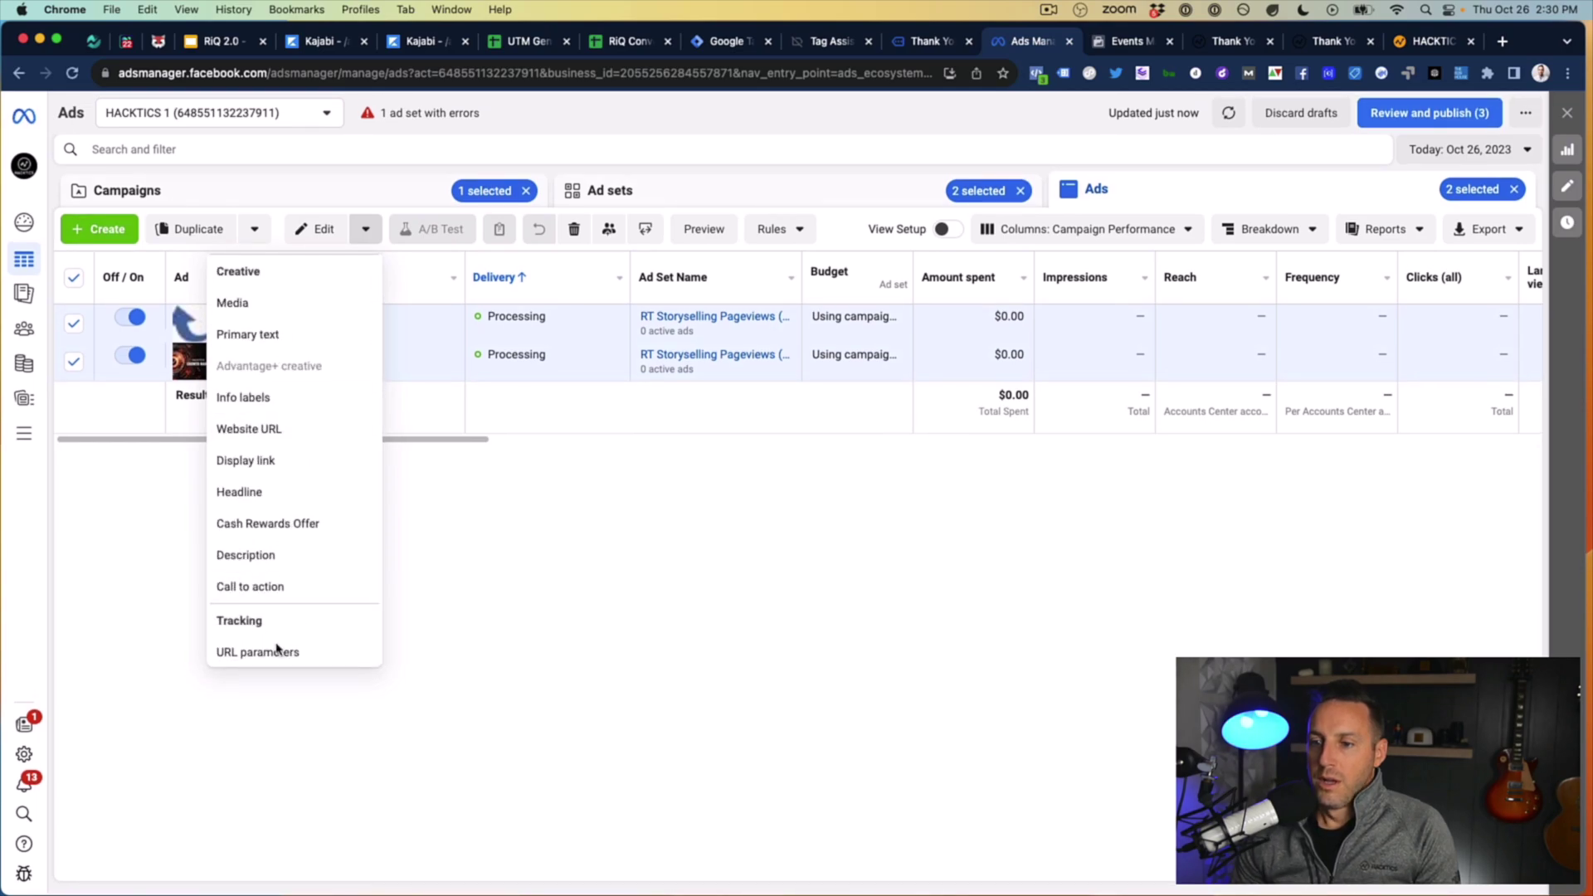
left_click(258, 653)
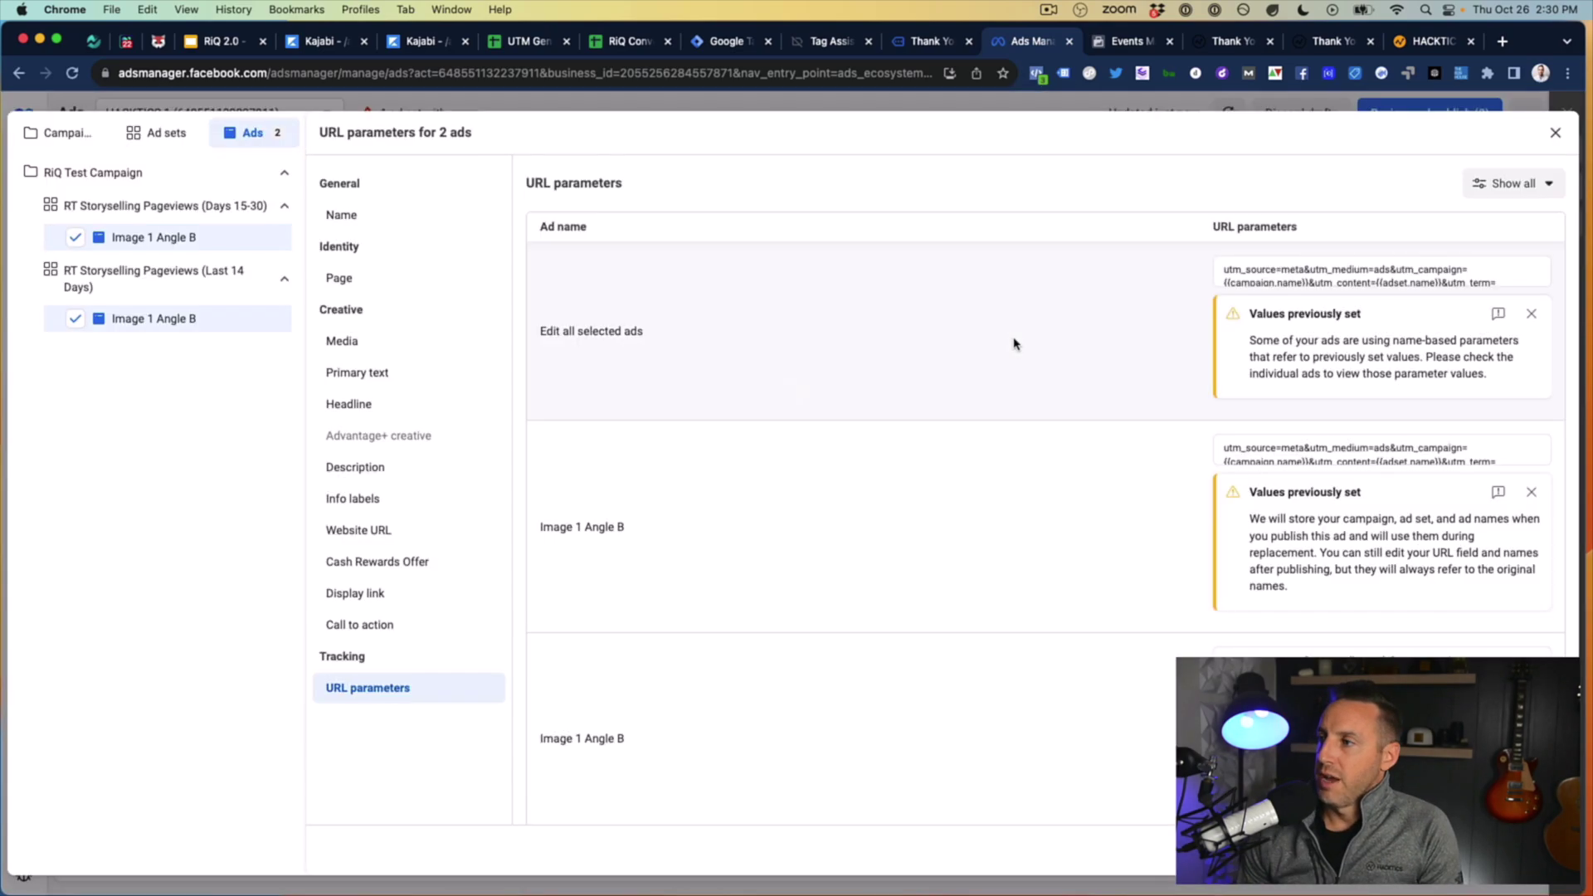
left_click(1331, 279)
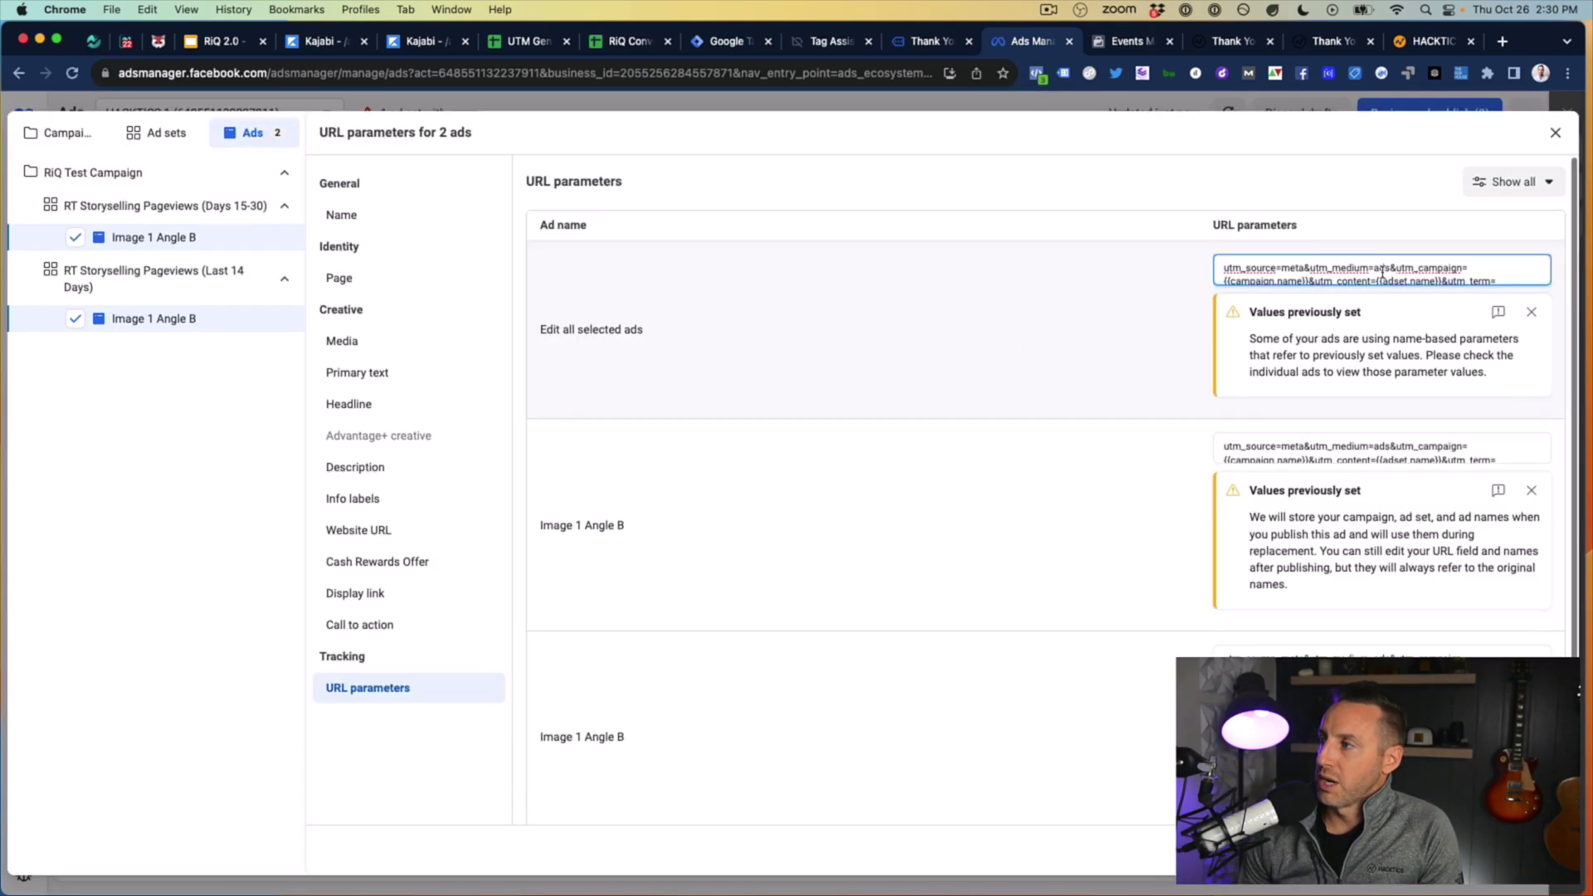
scroll(1311, 249, "down", 1)
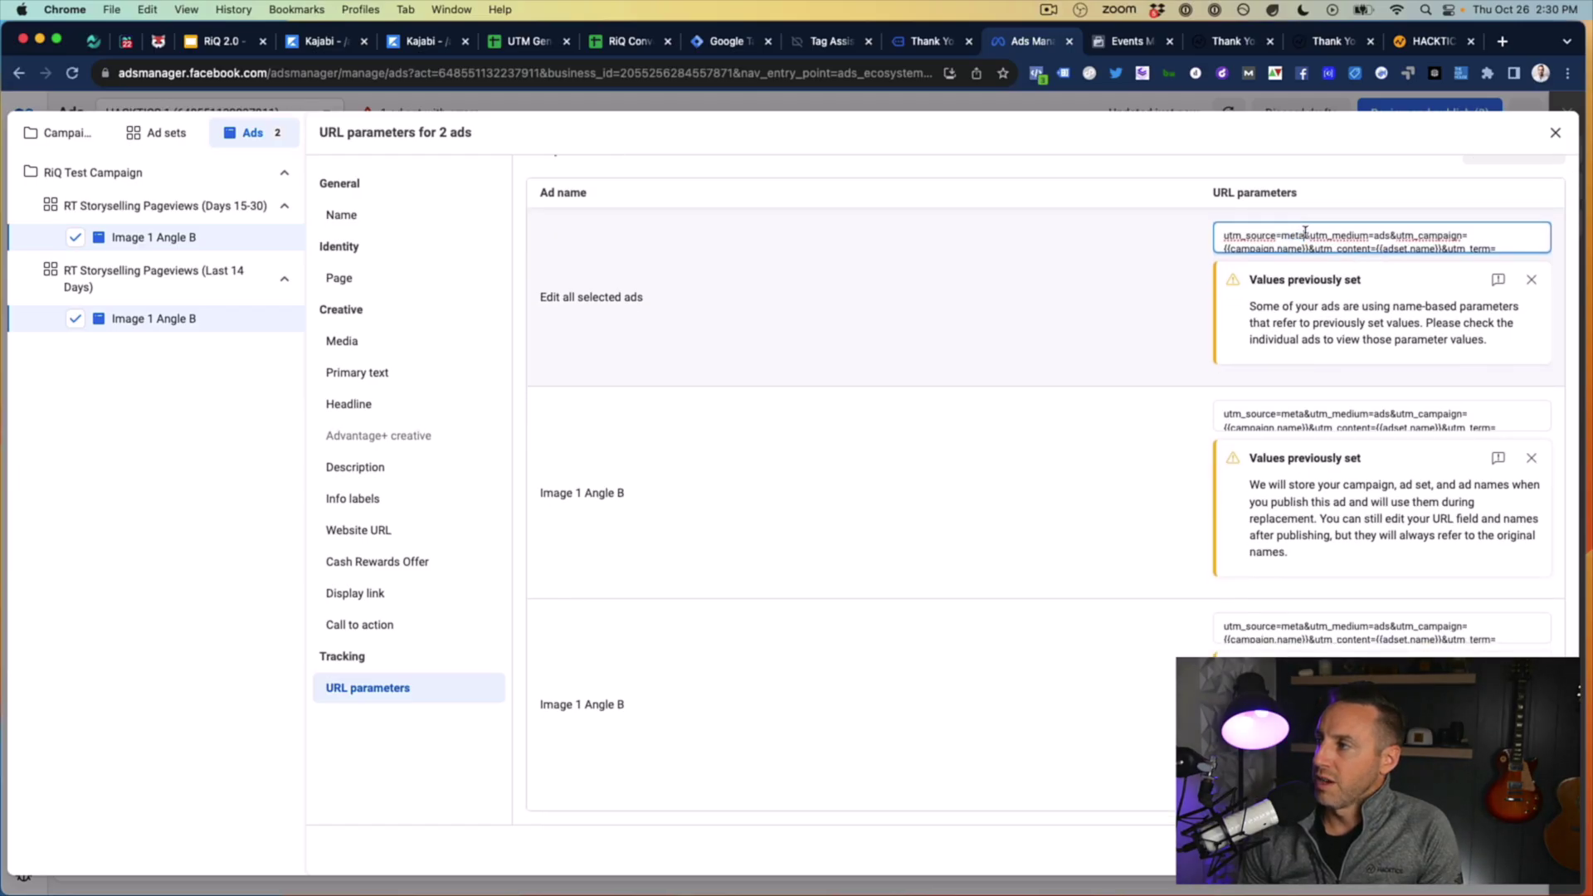
left_click_drag(1305, 235, 1285, 235)
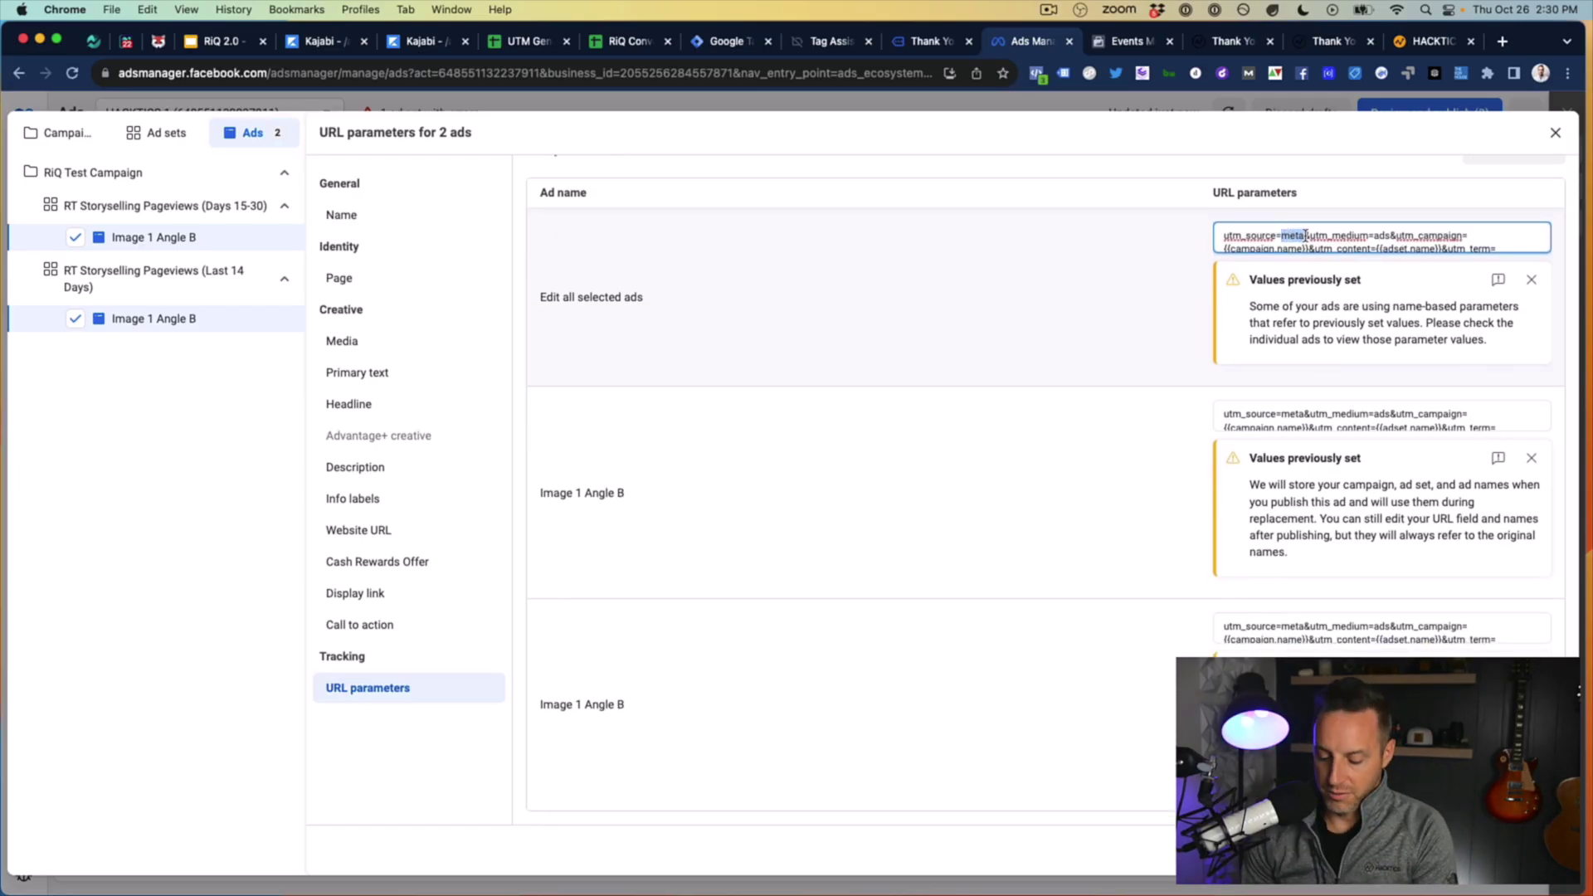
type("facebook")
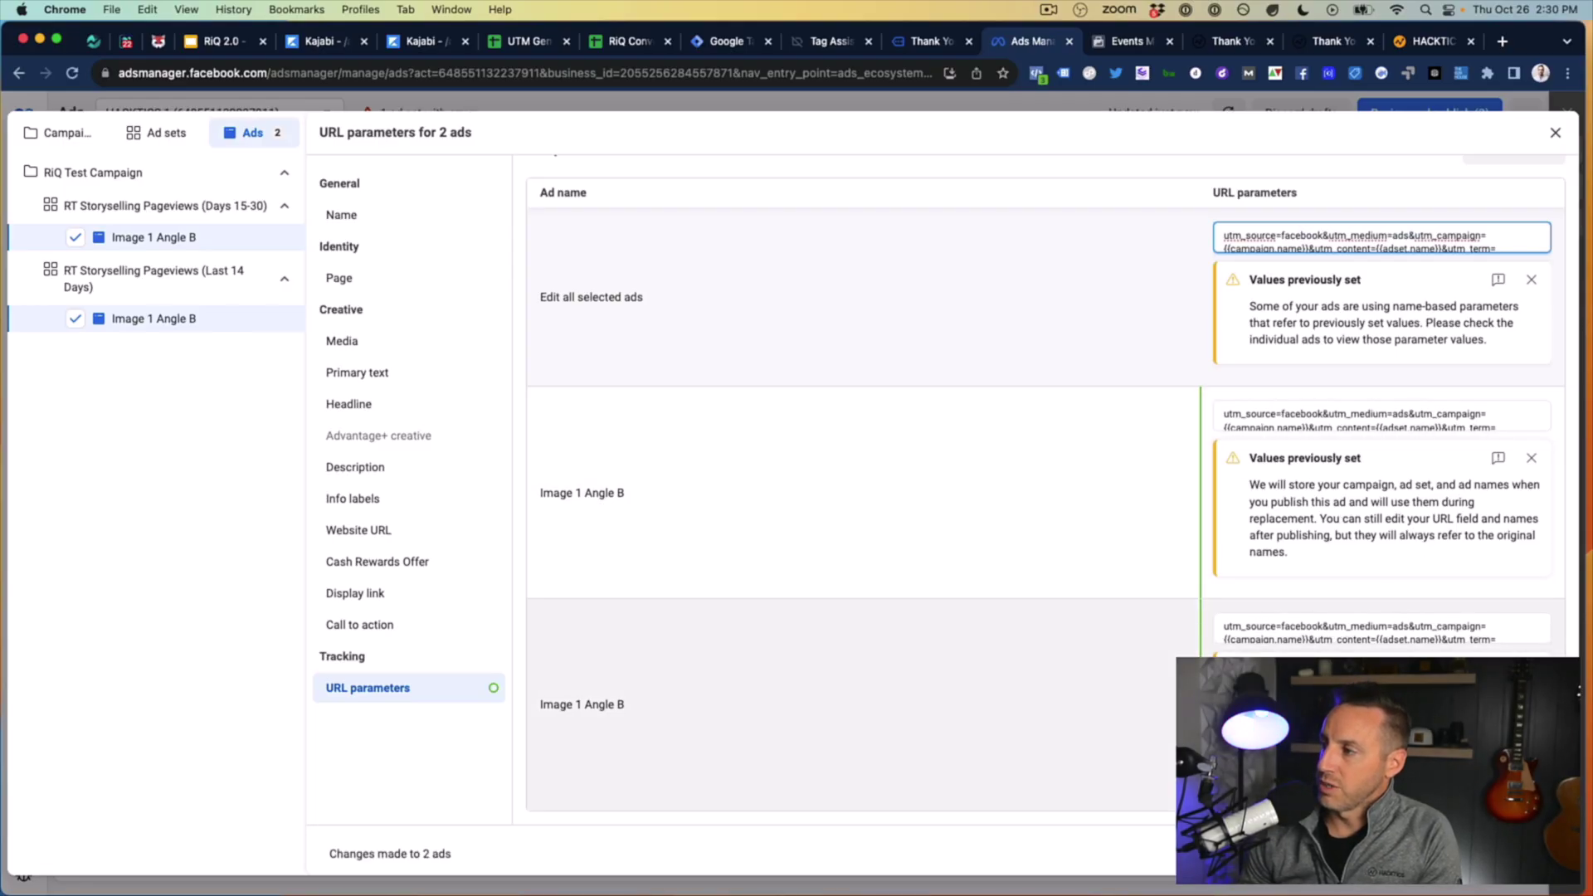
left_click(1529, 854)
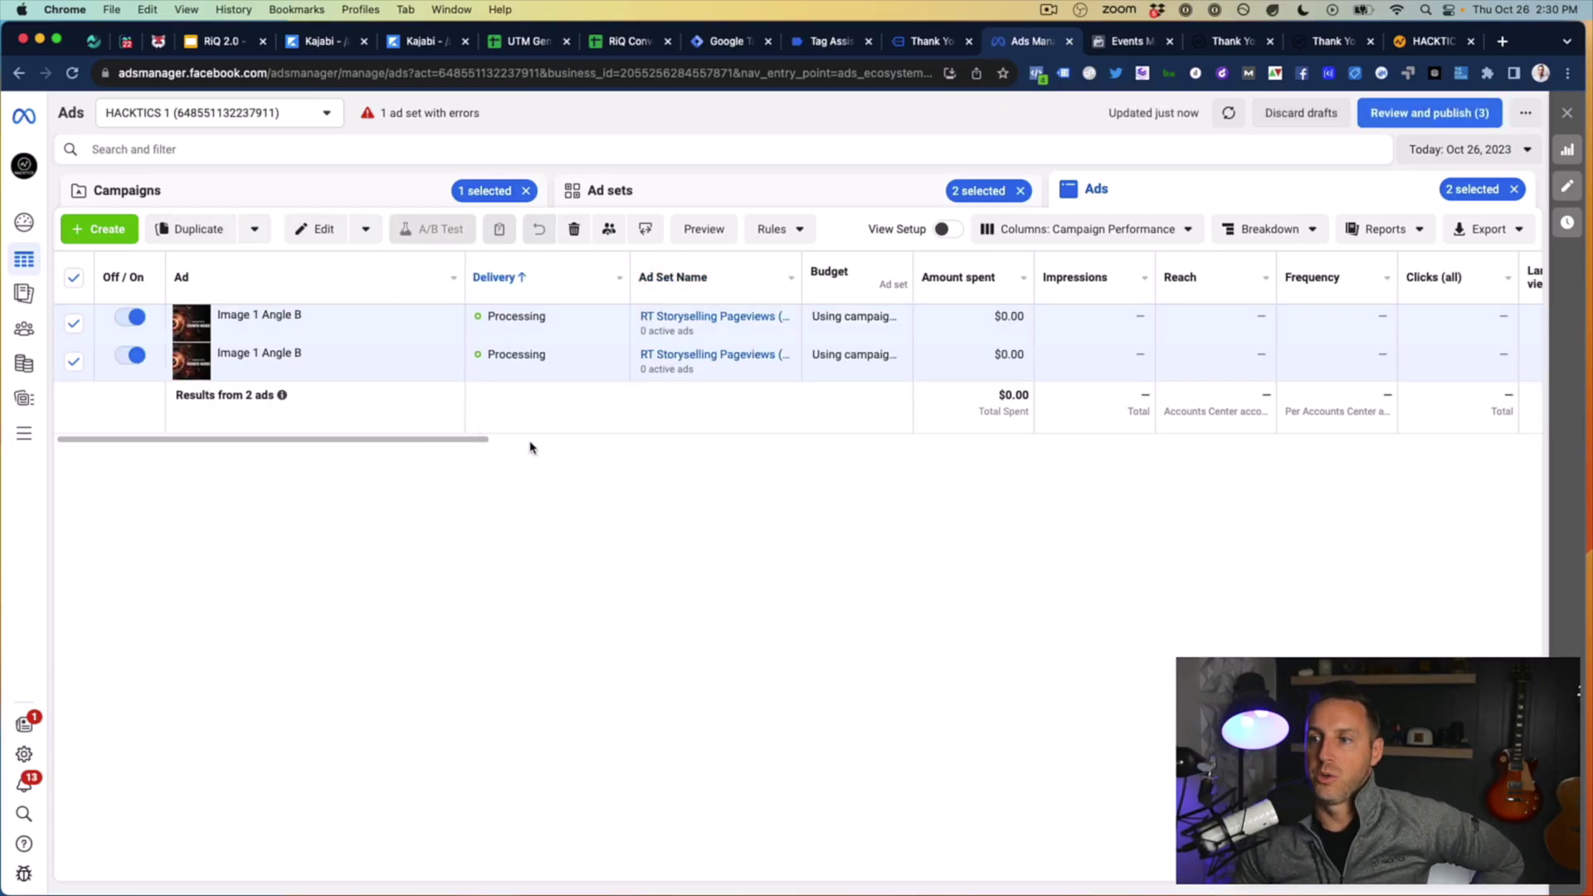
Step: Clear the selection of both Image 1 Angle B ads and switch to the RiQ 2.0 page
mouse_move(517, 353)
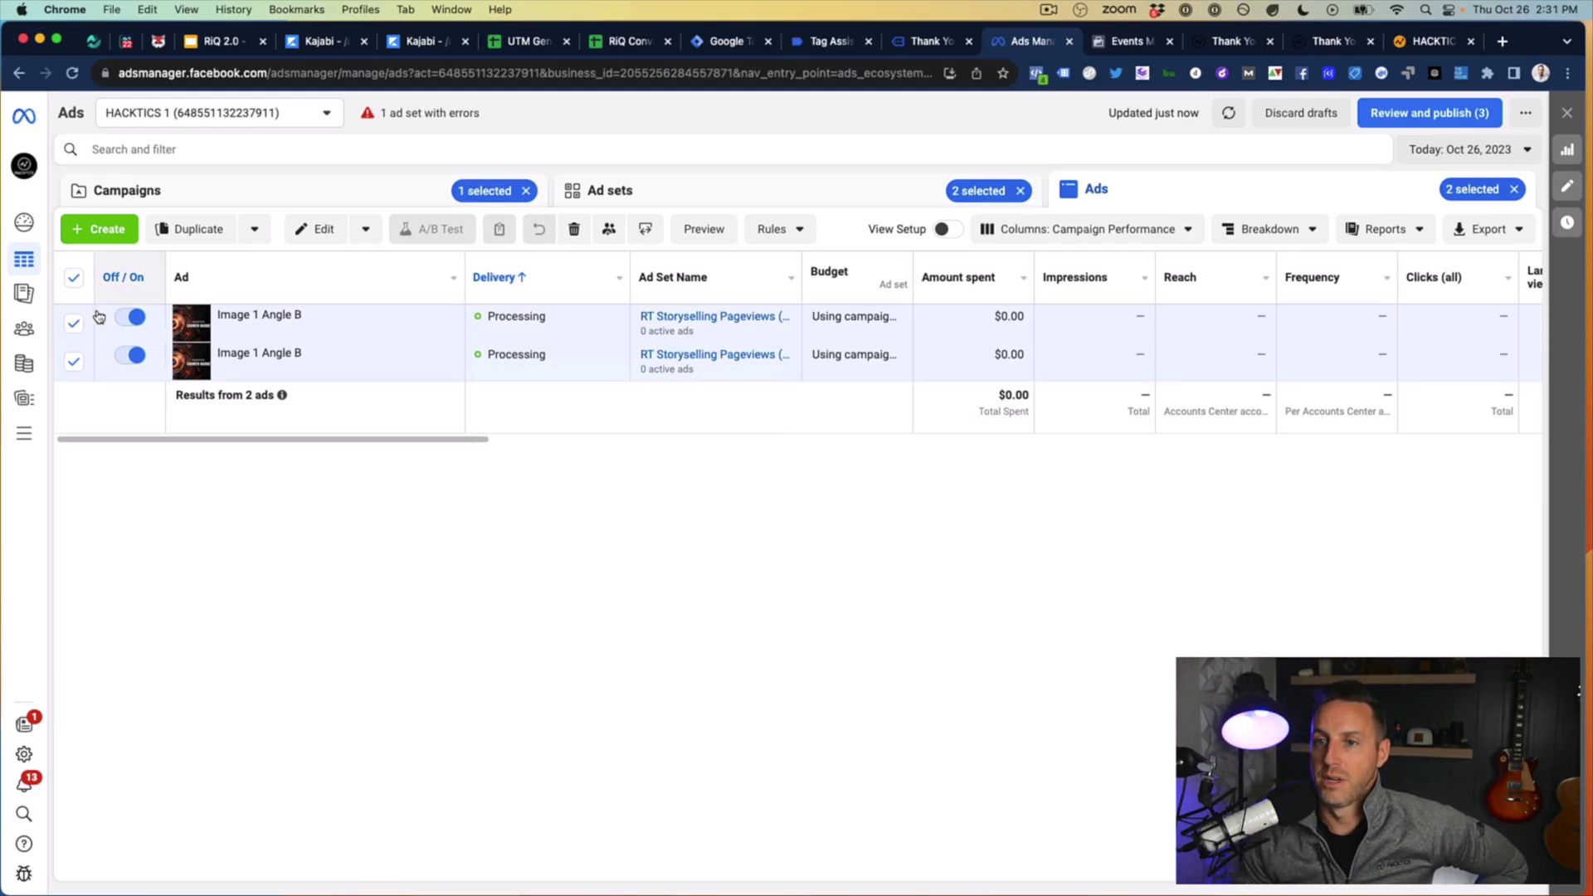
left_click(74, 323)
left_click(74, 361)
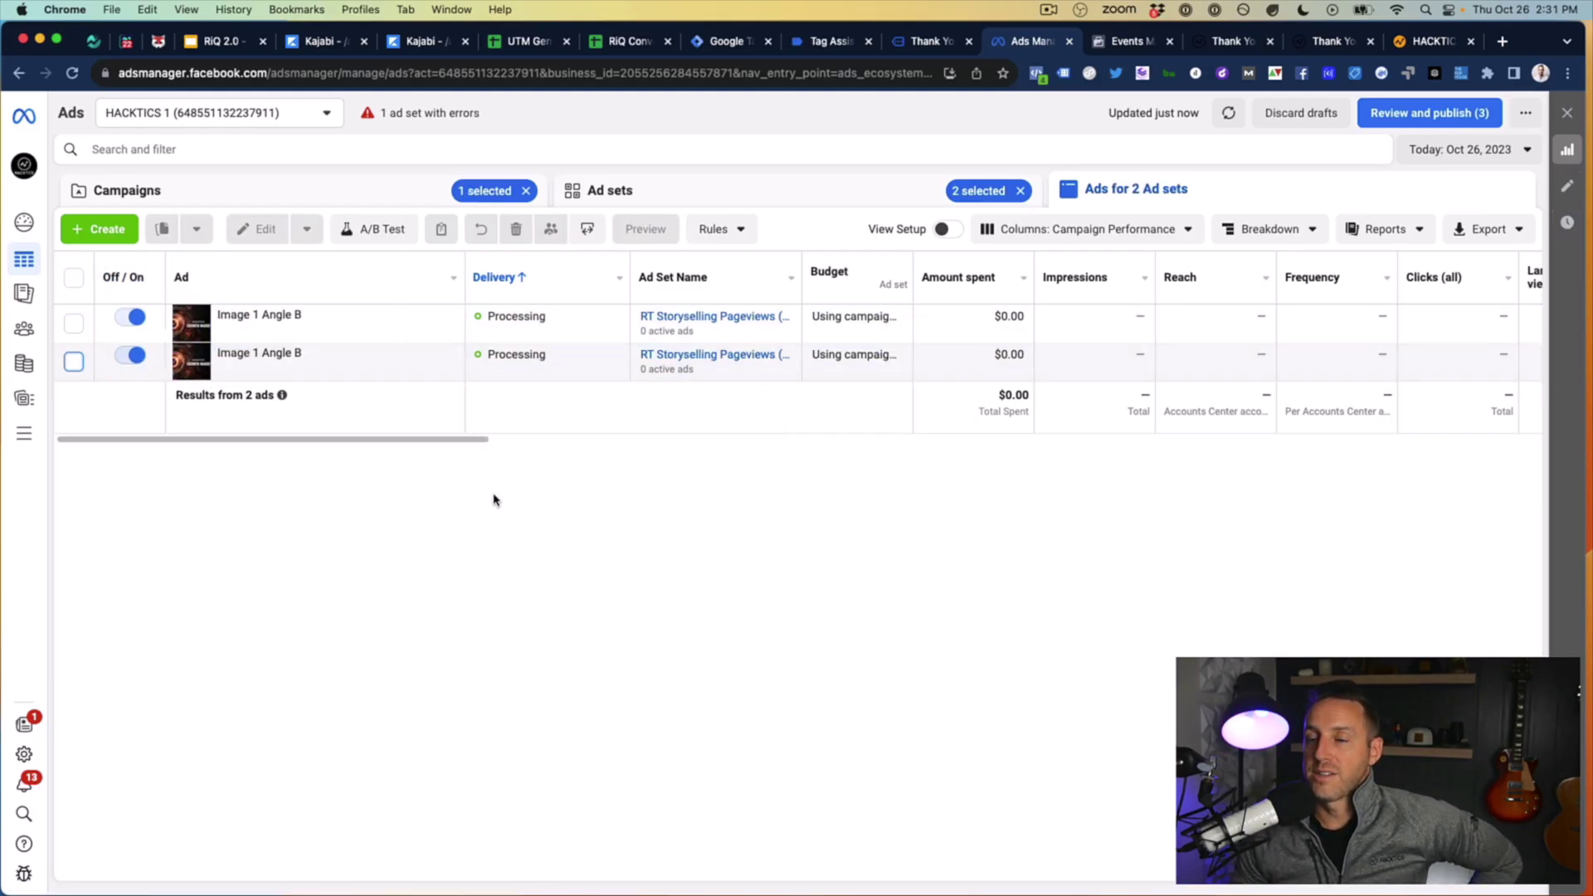
left_click(220, 46)
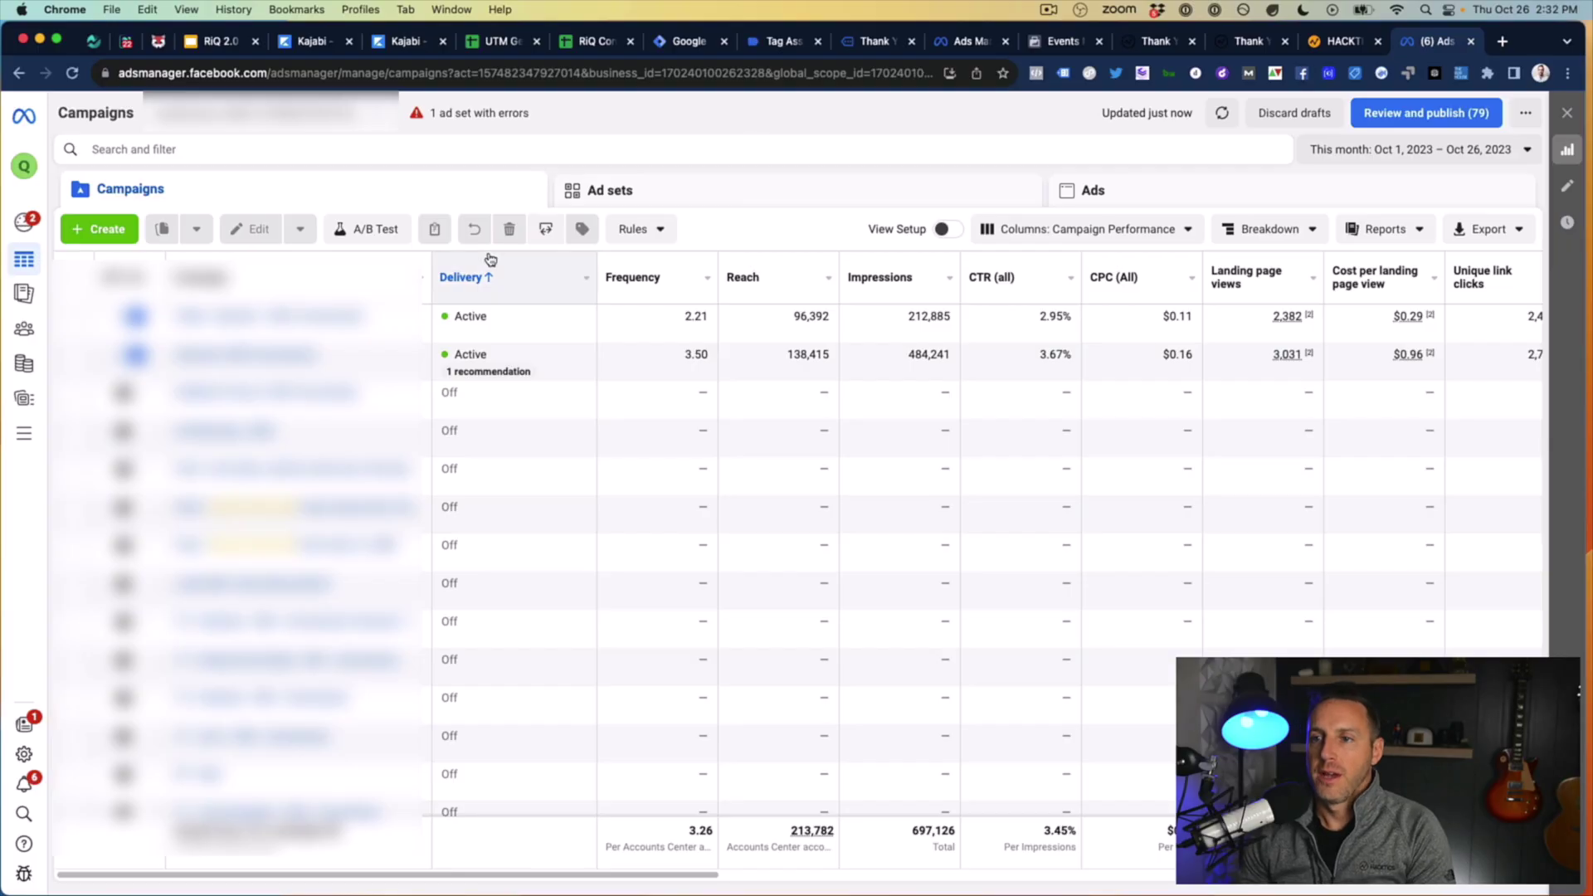
Step: Create a new Auction campaign with the Sales objective using the manual sales campaign setup
left_click(97, 231)
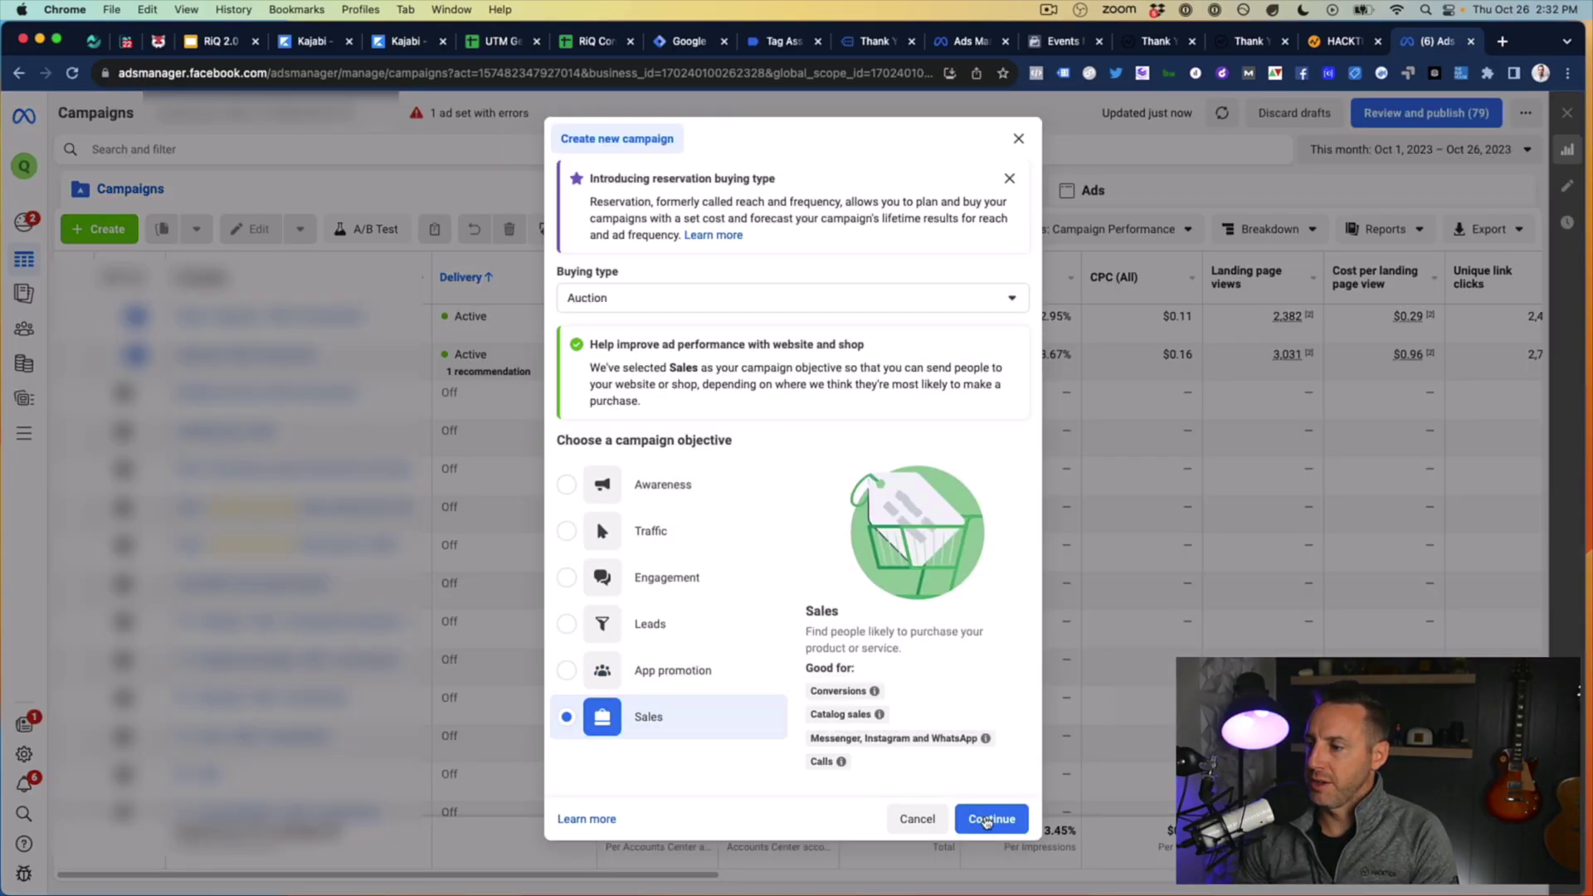
left_click(988, 822)
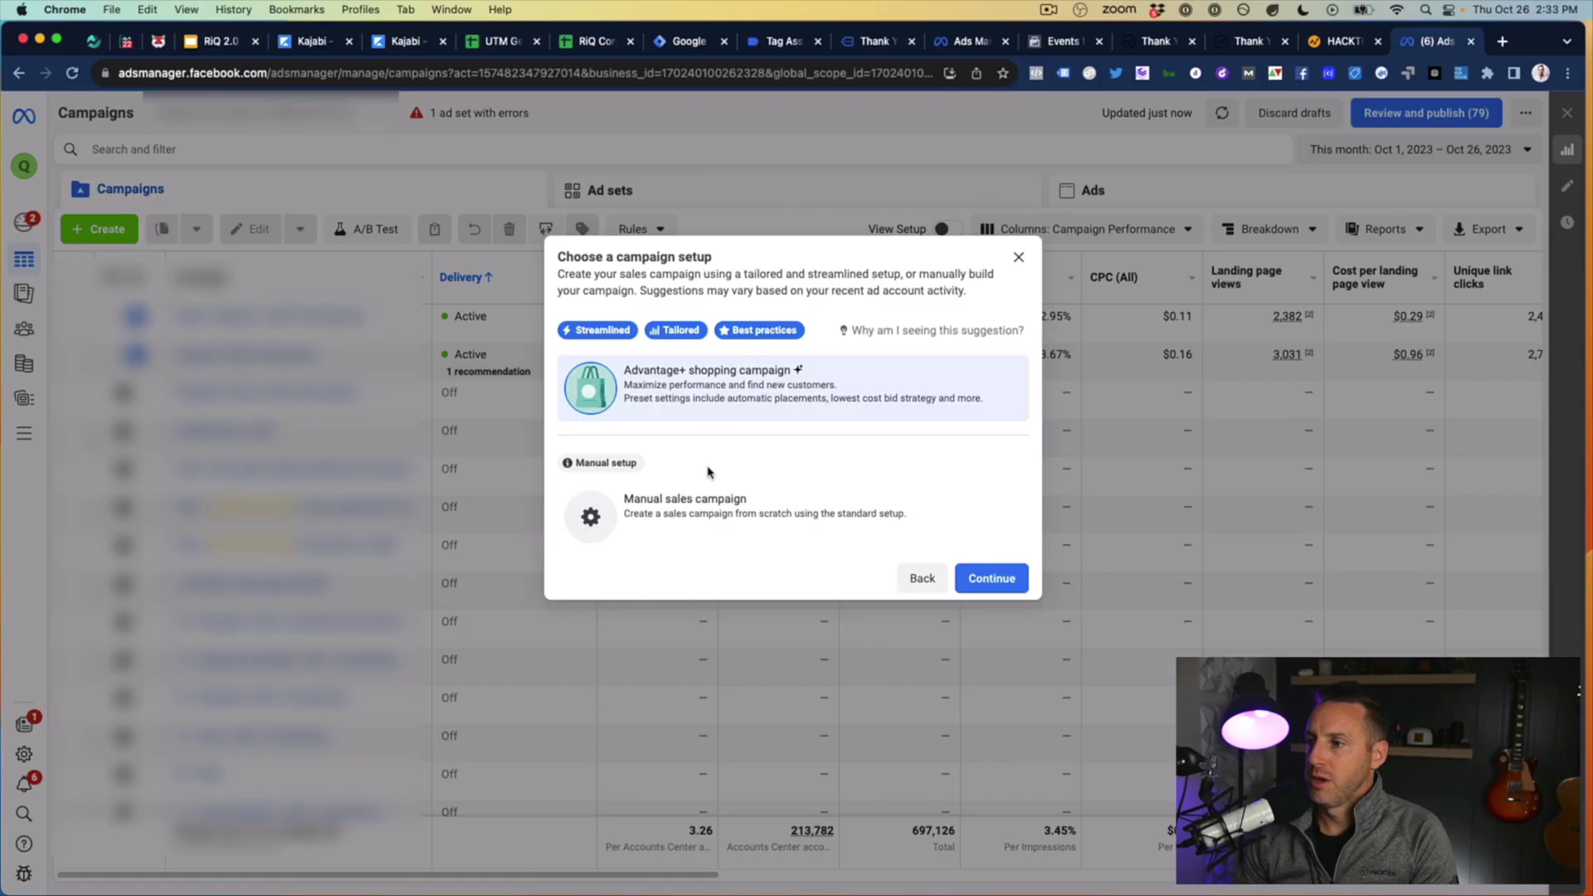
left_click(728, 502)
left_click(992, 576)
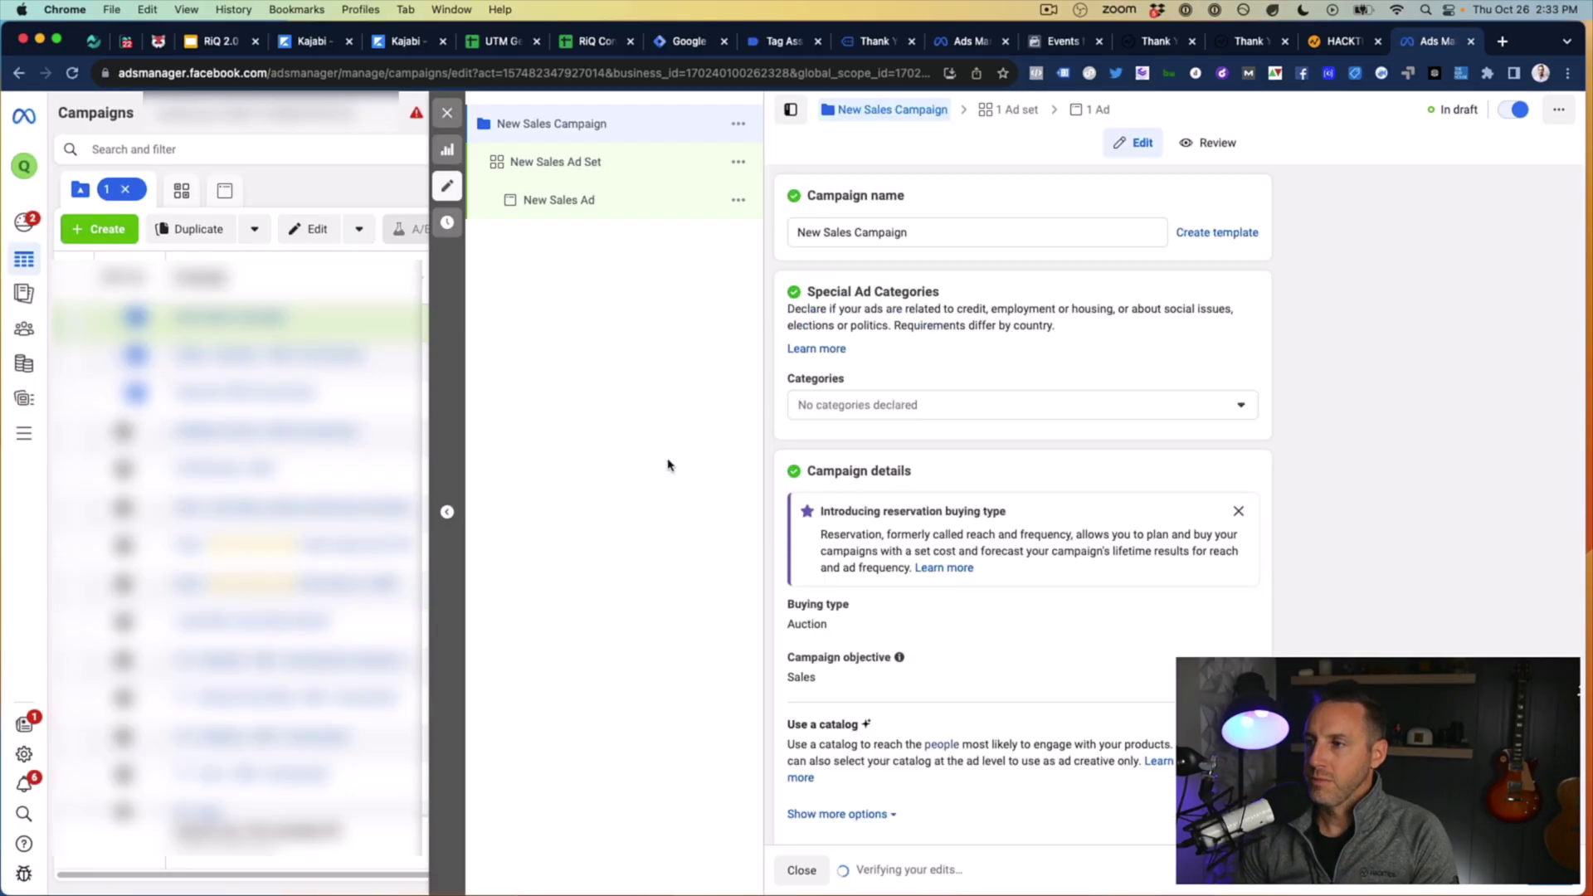
Step: Turn on Advantage campaign budget for the new sales campaign
scroll(975, 406, "down", 5)
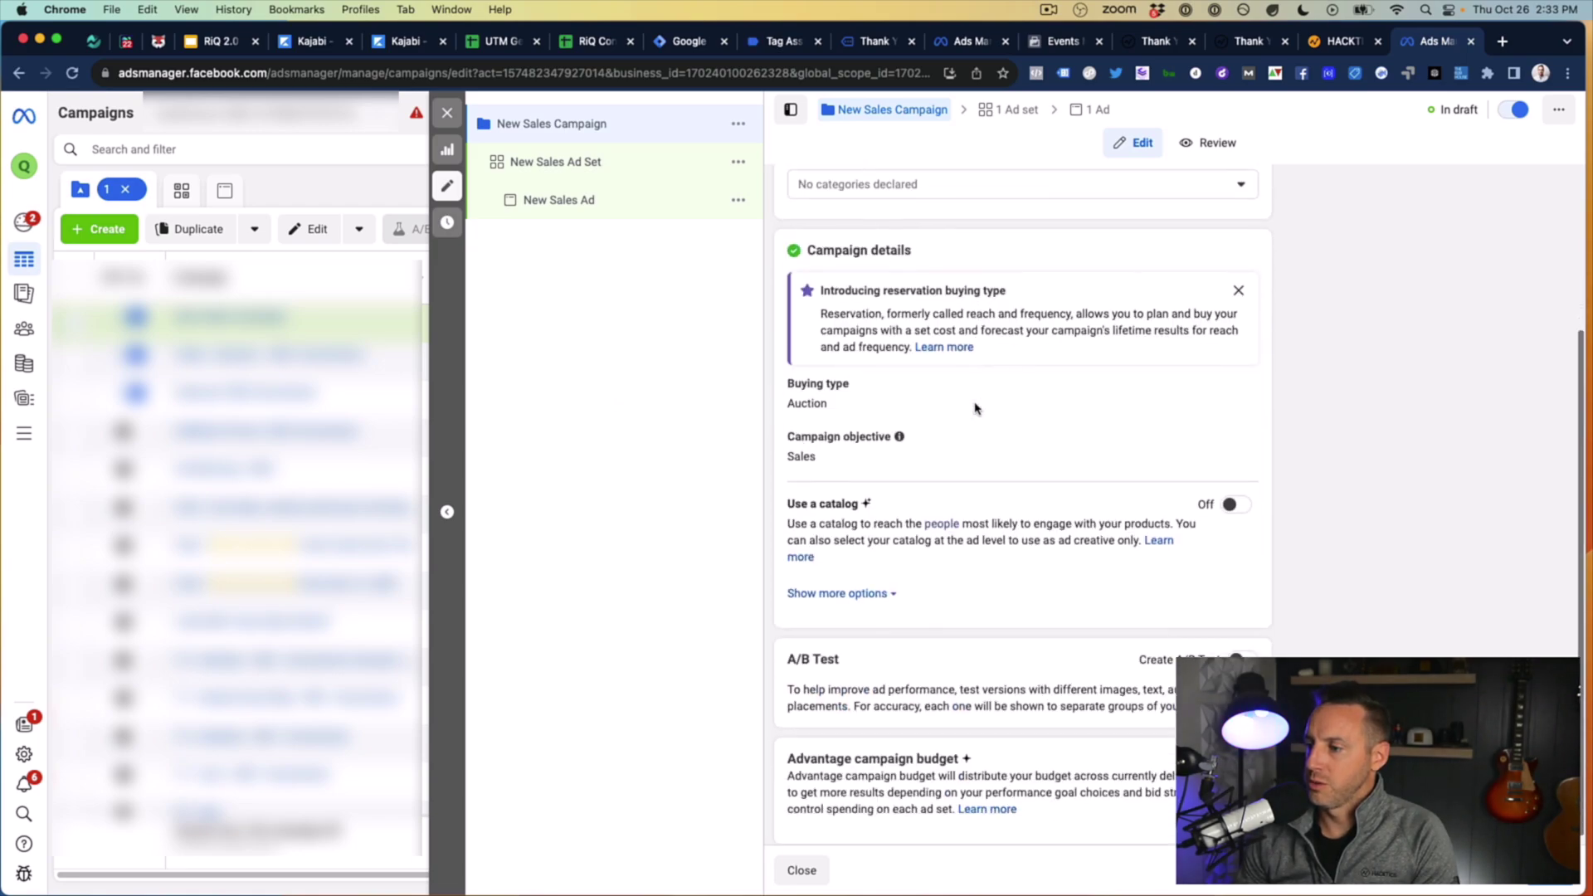
left_click(1243, 750)
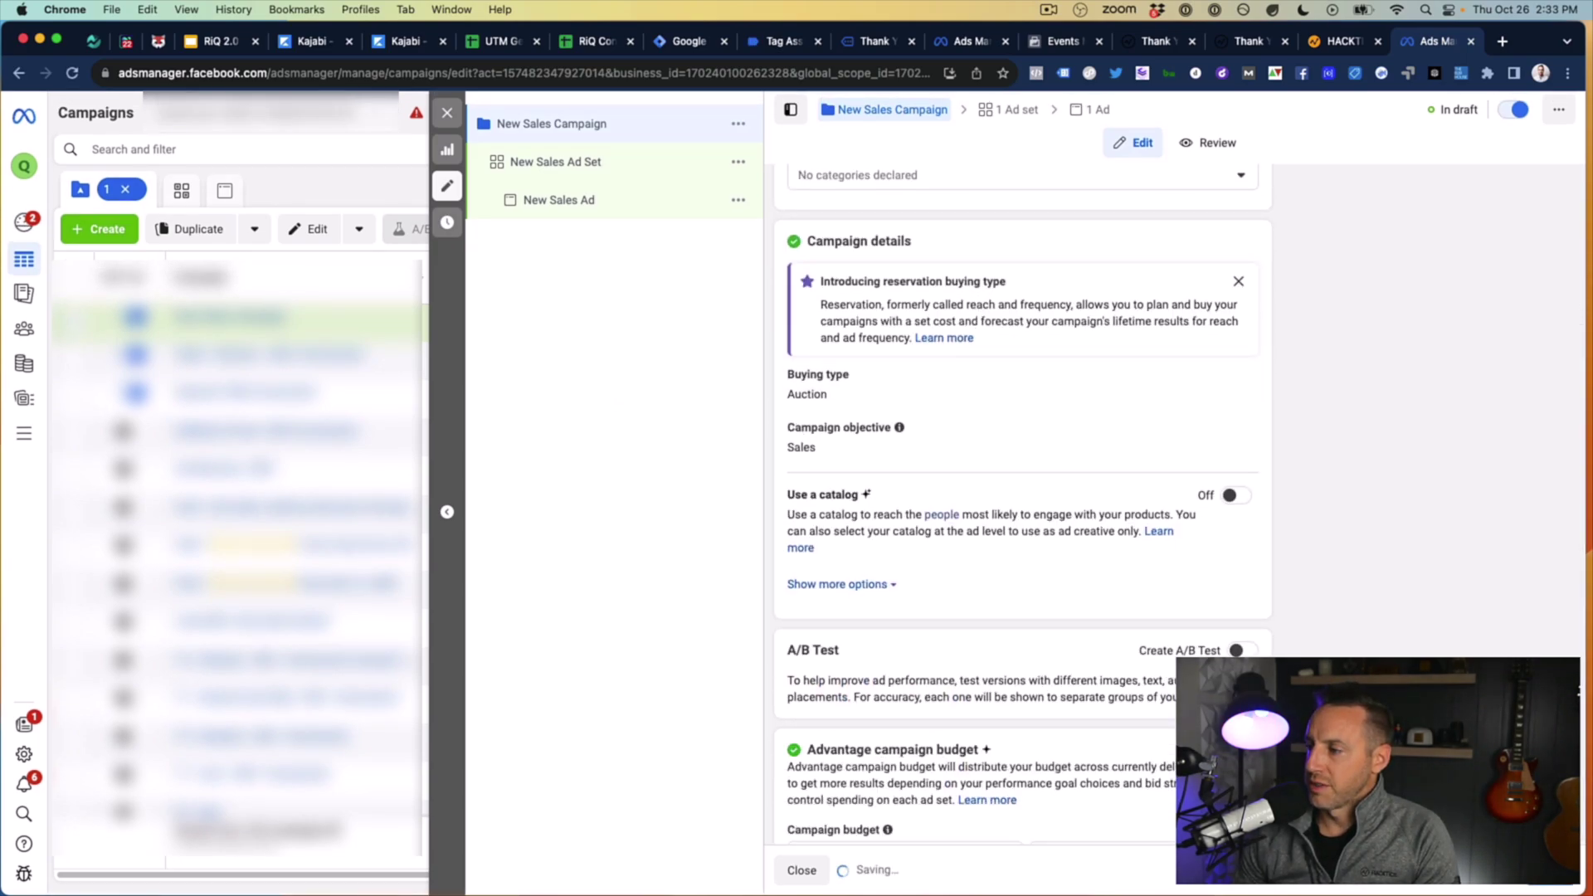
scroll(1149, 785, "down", 4)
Step: Rename the new sales campaign as RT DPA
scroll(1099, 627, "up", 9)
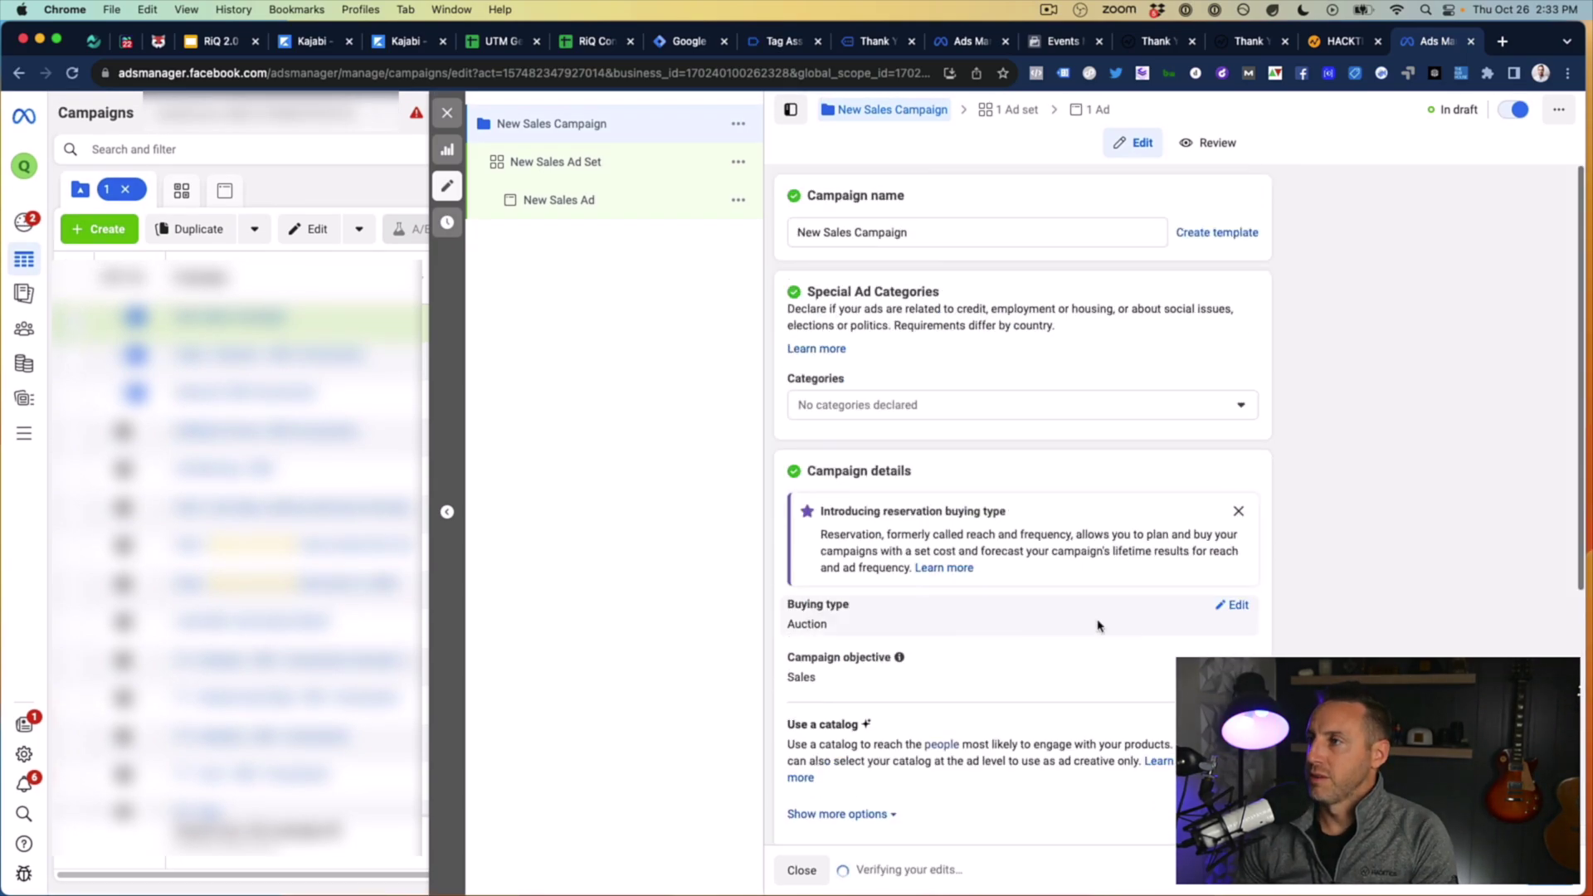
triple_click(899, 233)
type("DPA Test")
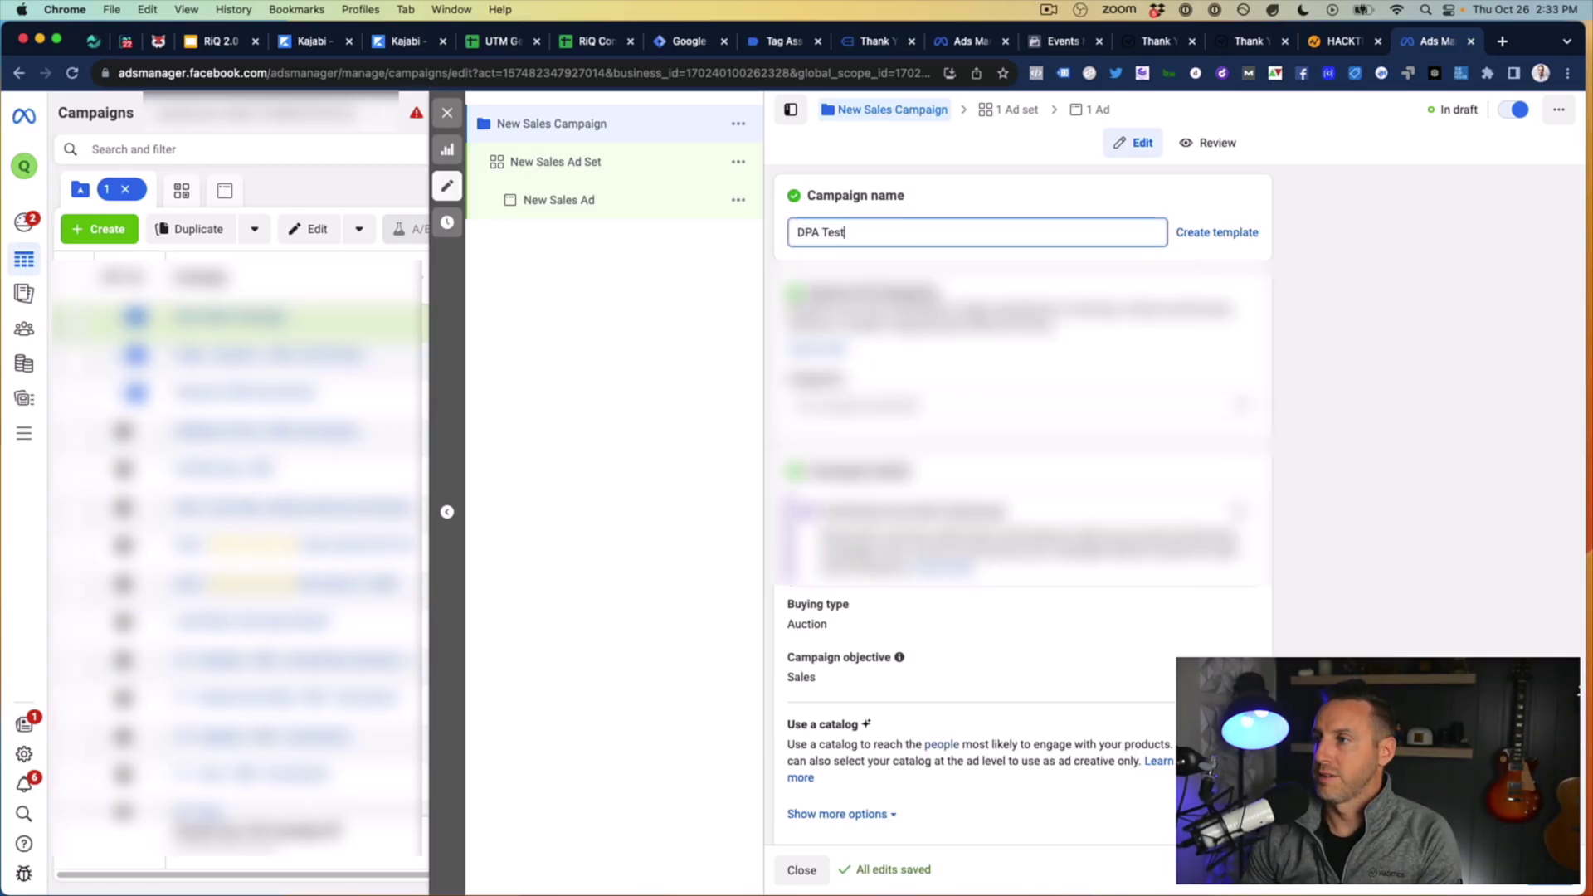
left_click(794, 232)
type("RT")
double_click(846, 233)
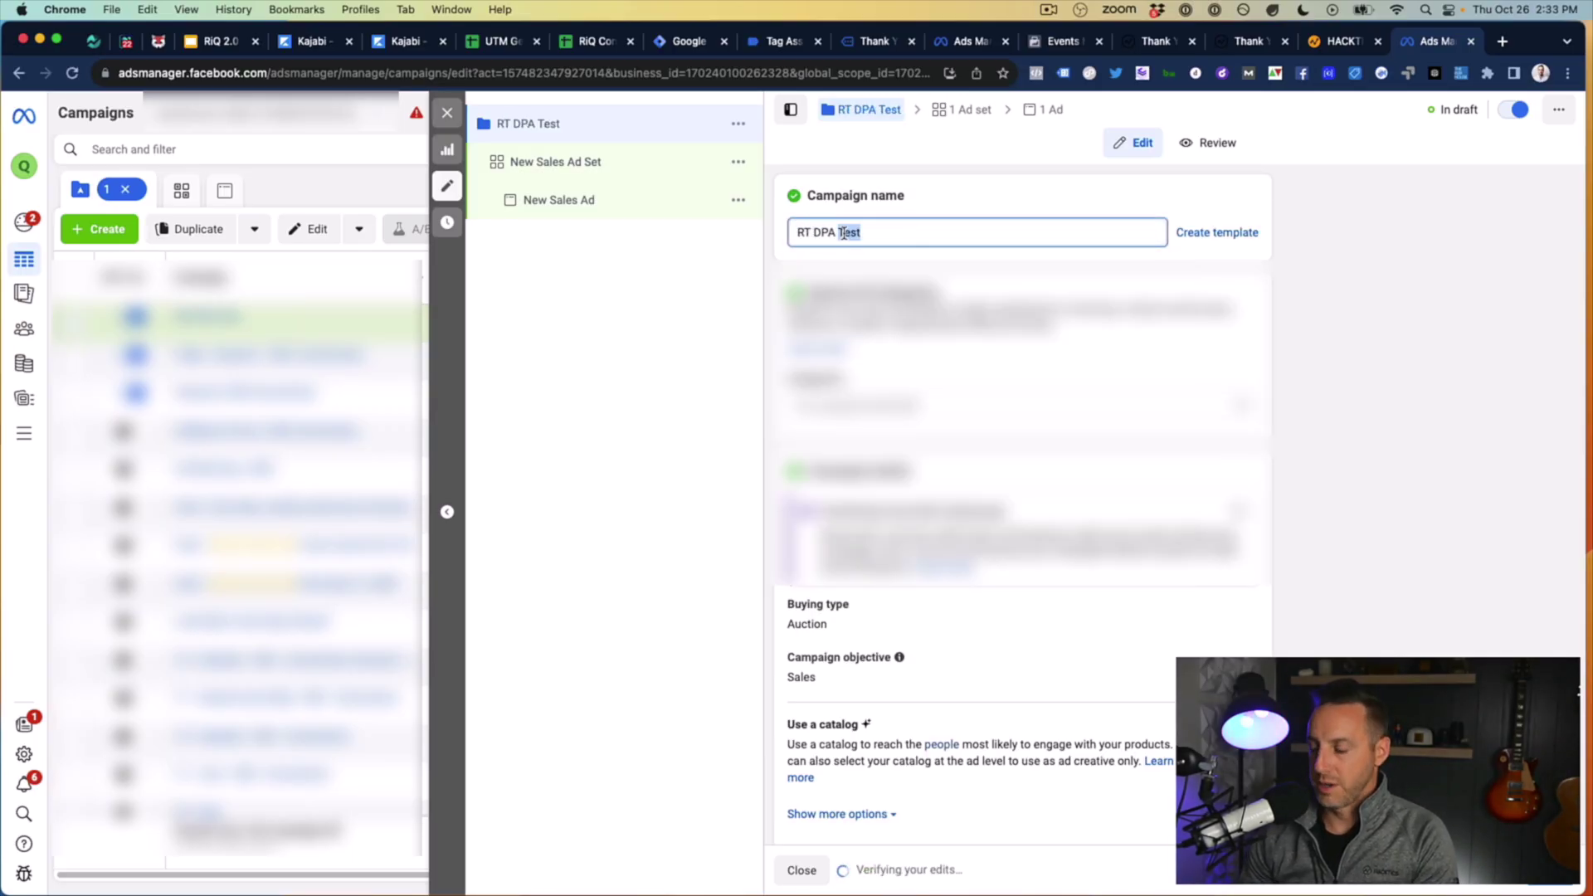
key("BackSpace")
left_click(1400, 597)
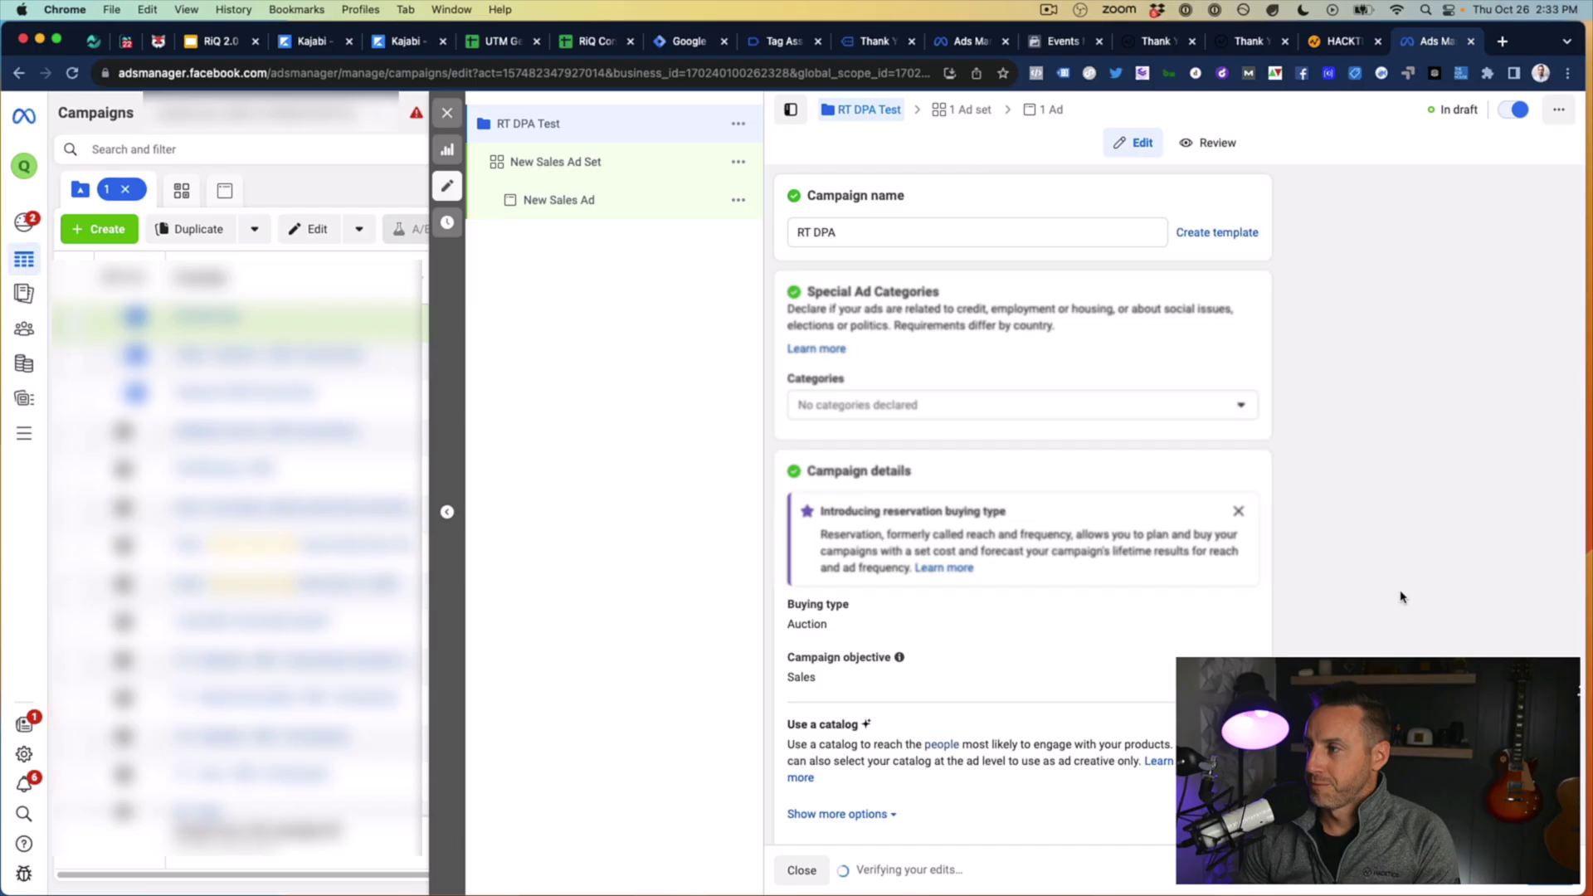
Step: Select the active pixel for conversion tracking in the New Sales Ad Set and look over its remaining audience and placement settings
left_click(1538, 876)
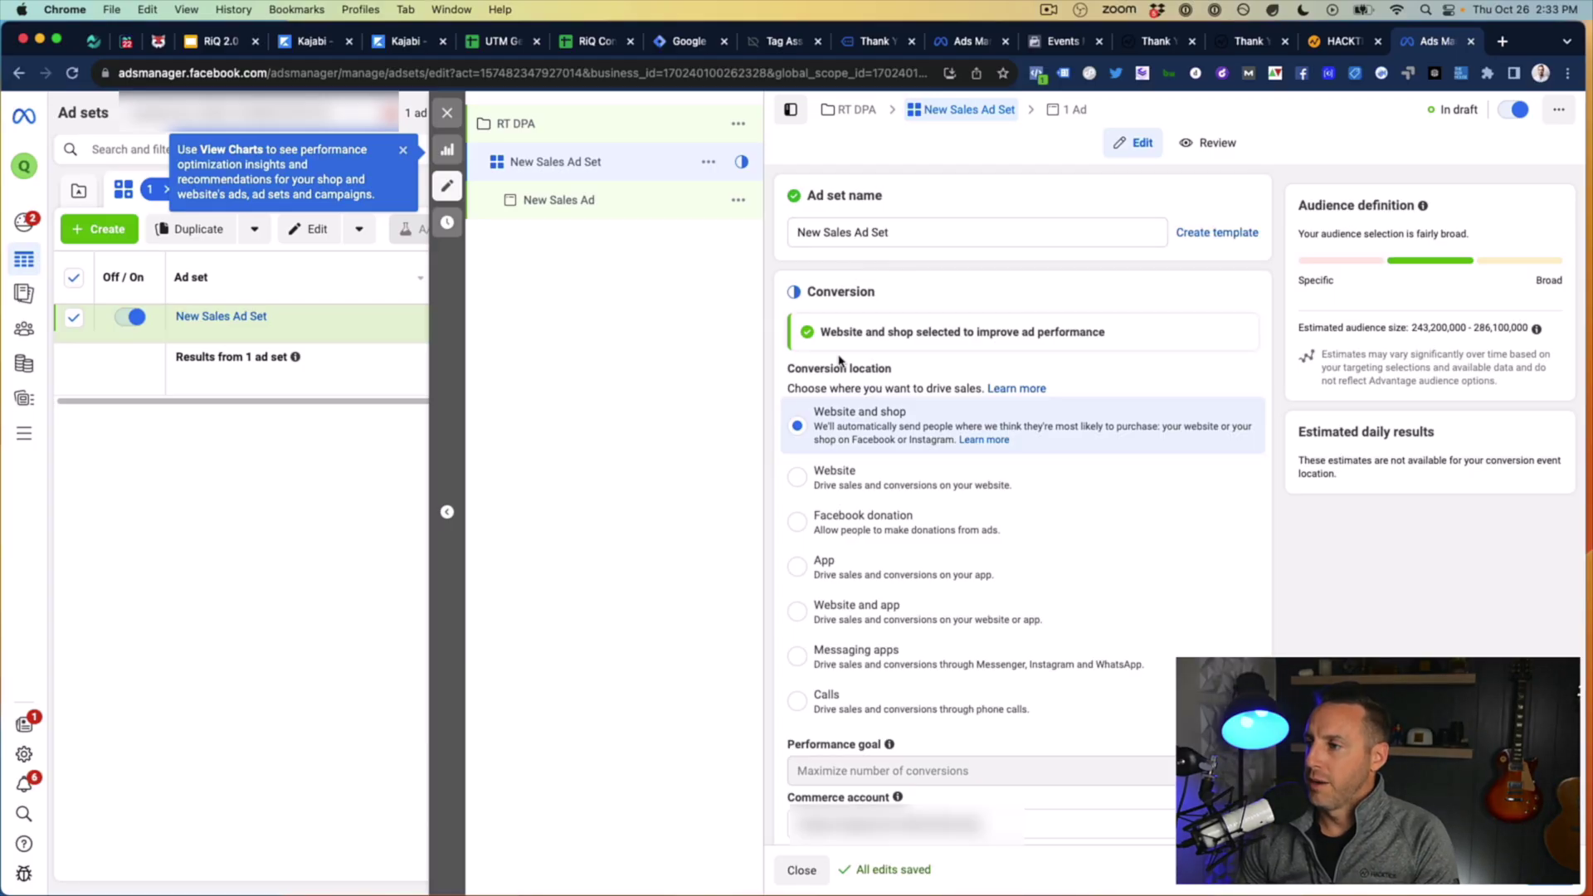
scroll(839, 360, "down", 2)
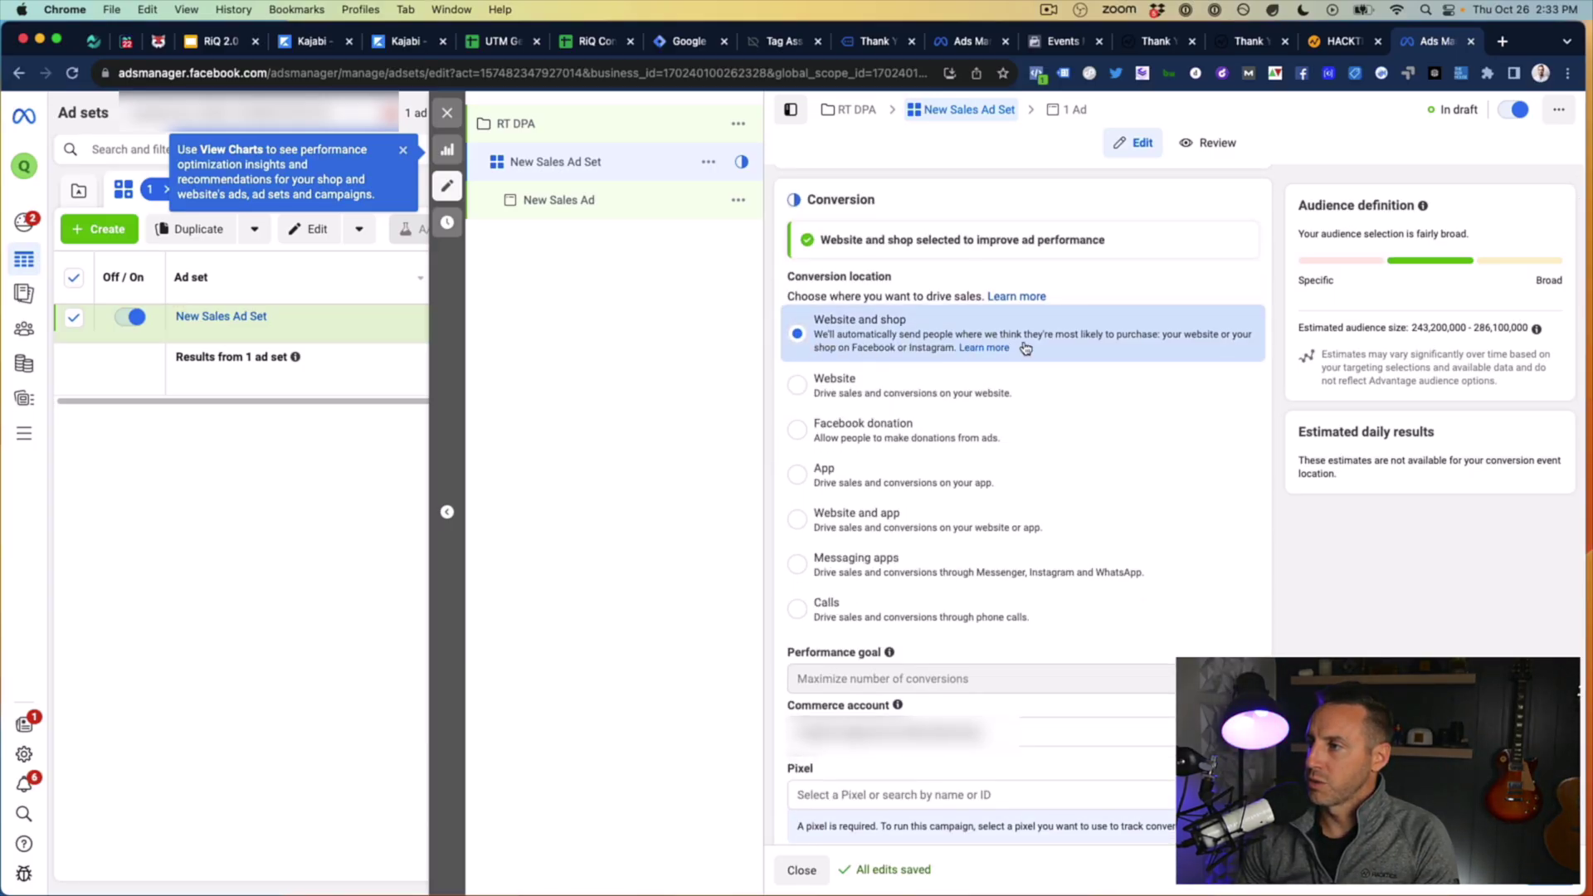
scroll(1025, 349, "down", 4)
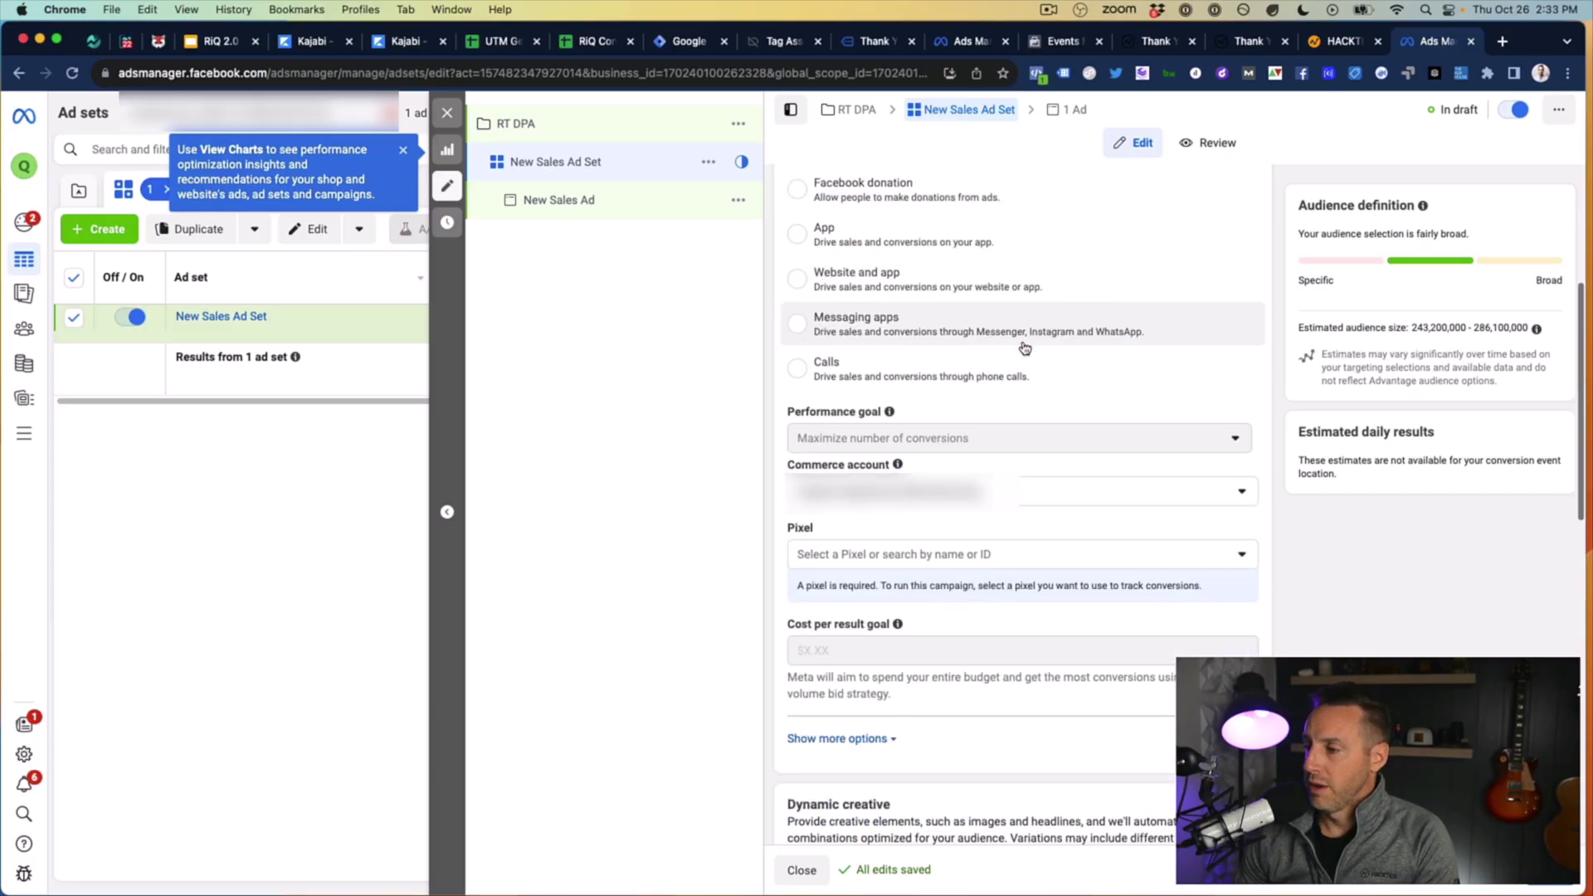
scroll(1026, 349, "down", 3)
left_click(921, 406)
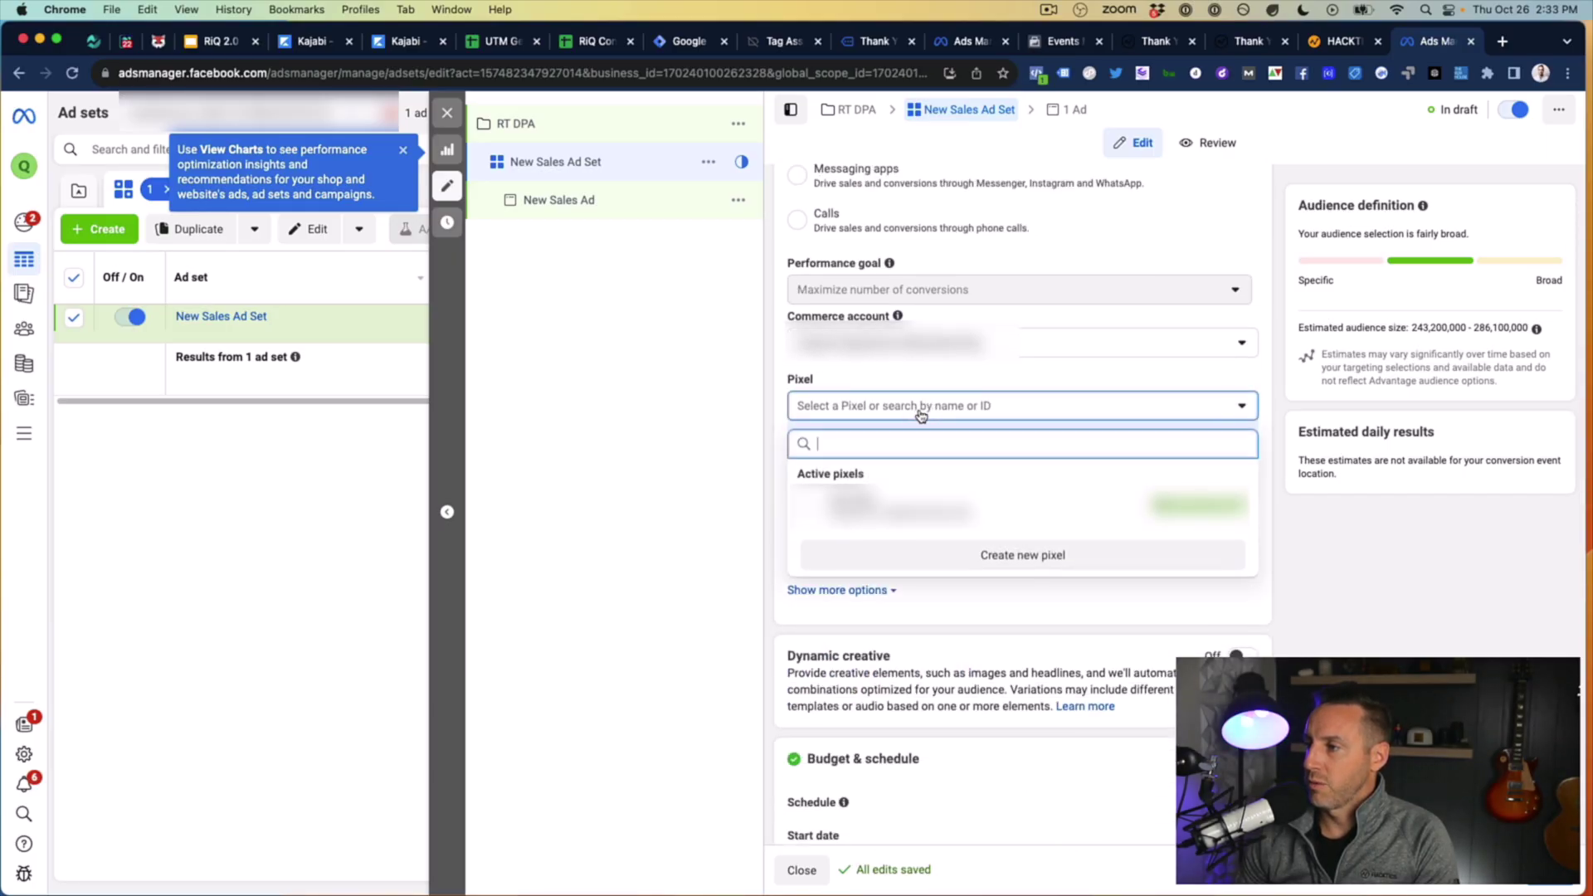
left_click(1021, 506)
scroll(1013, 564, "down", 2)
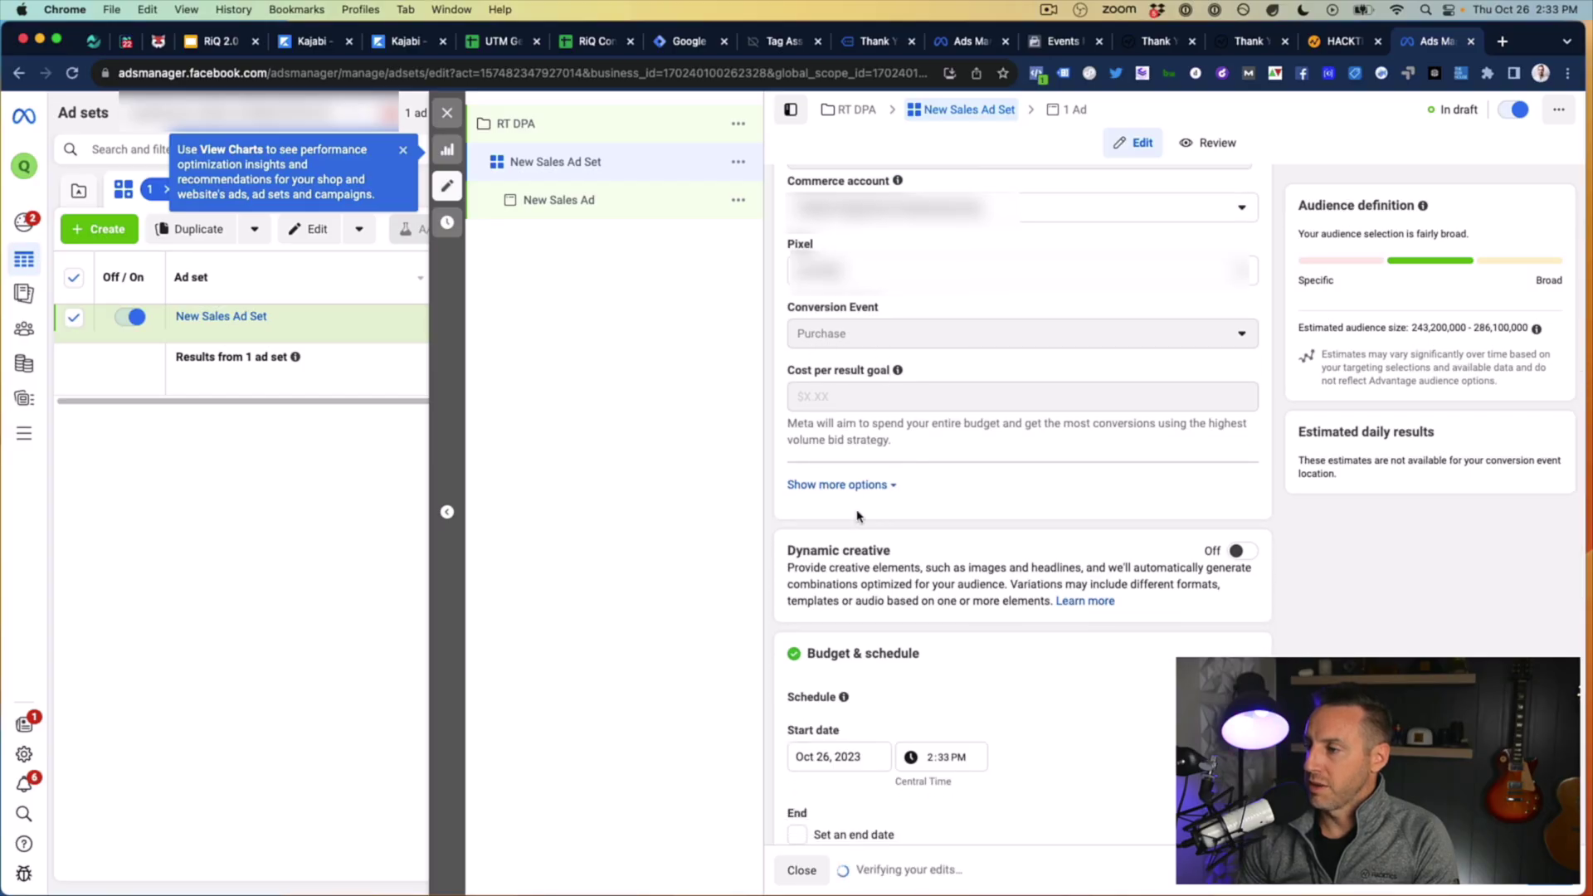
scroll(863, 516, "down", 4)
scroll(873, 518, "down", 6)
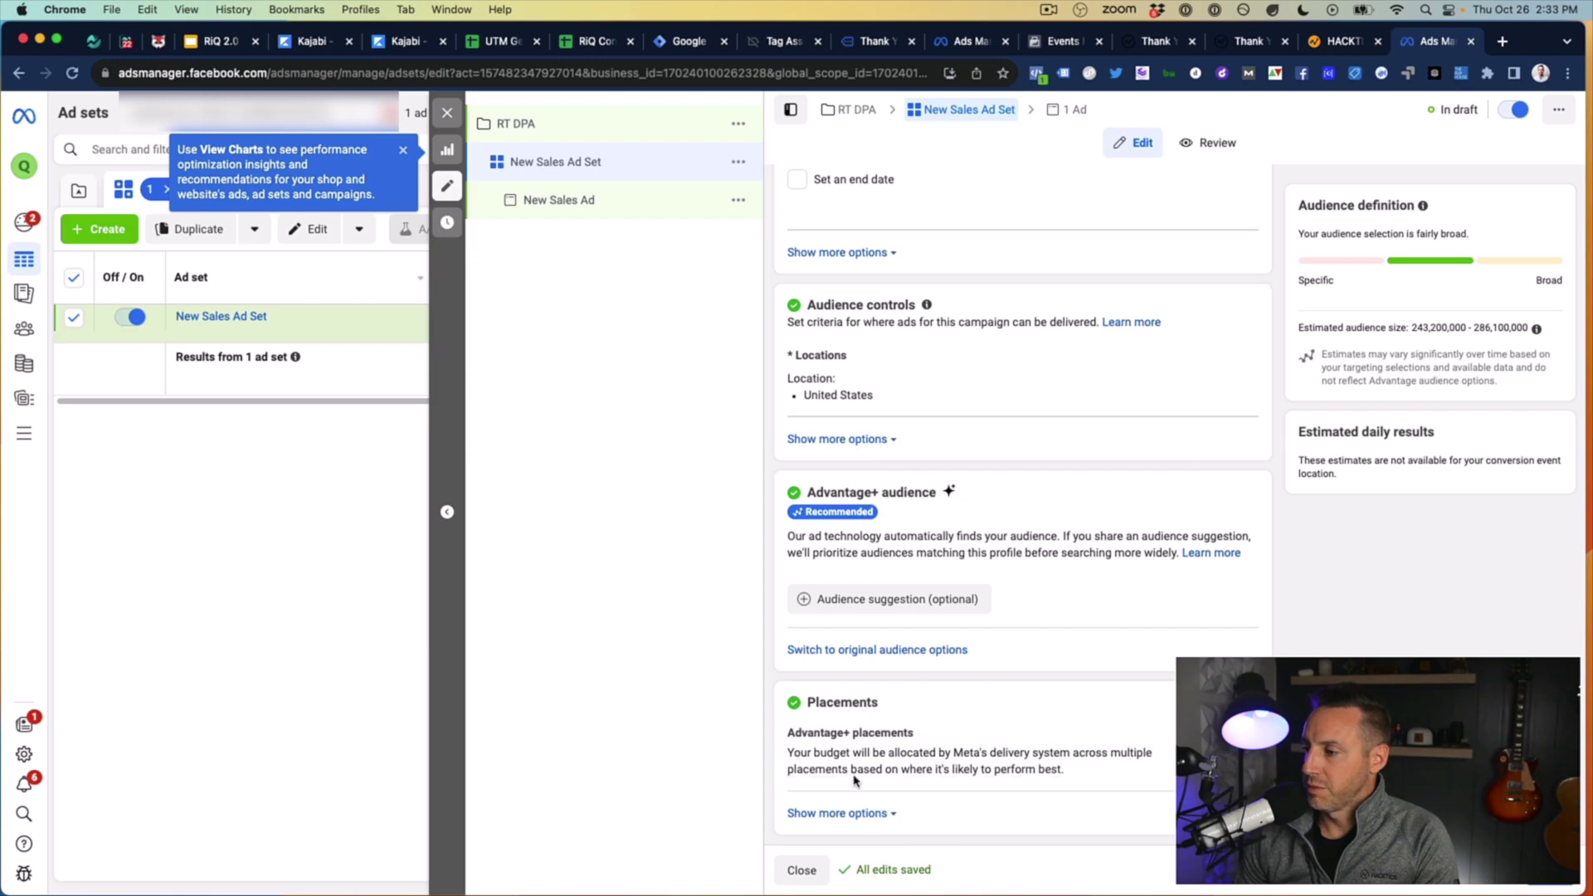
Step: Choose the business's Facebook Page as the identity of the New Sales Ad and turn off multi-advertiser ads
left_click(559, 200)
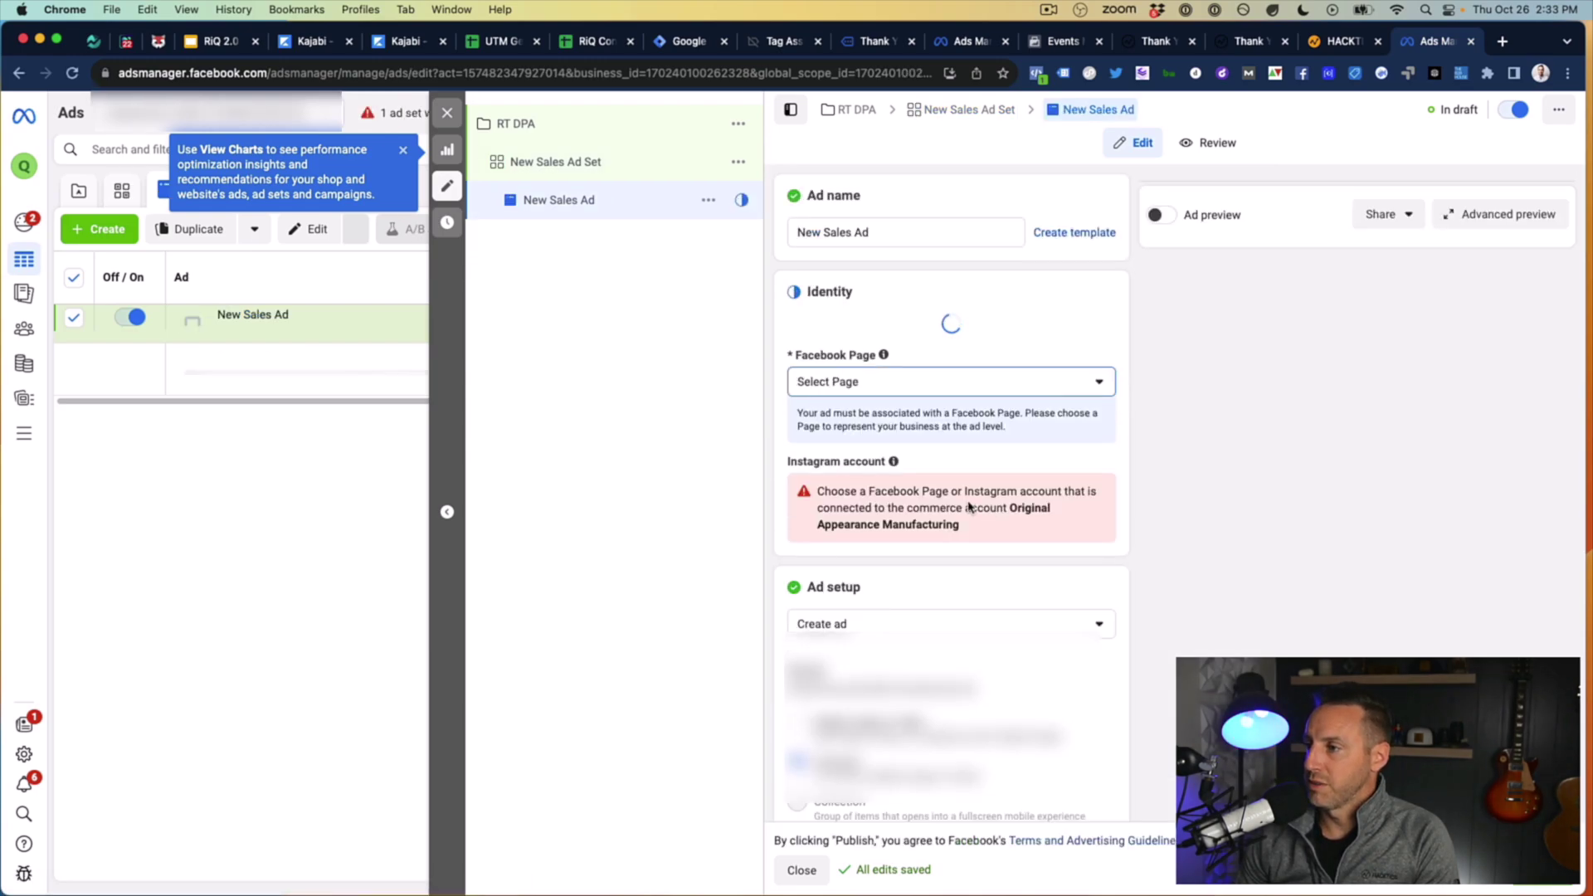
left_click(887, 361)
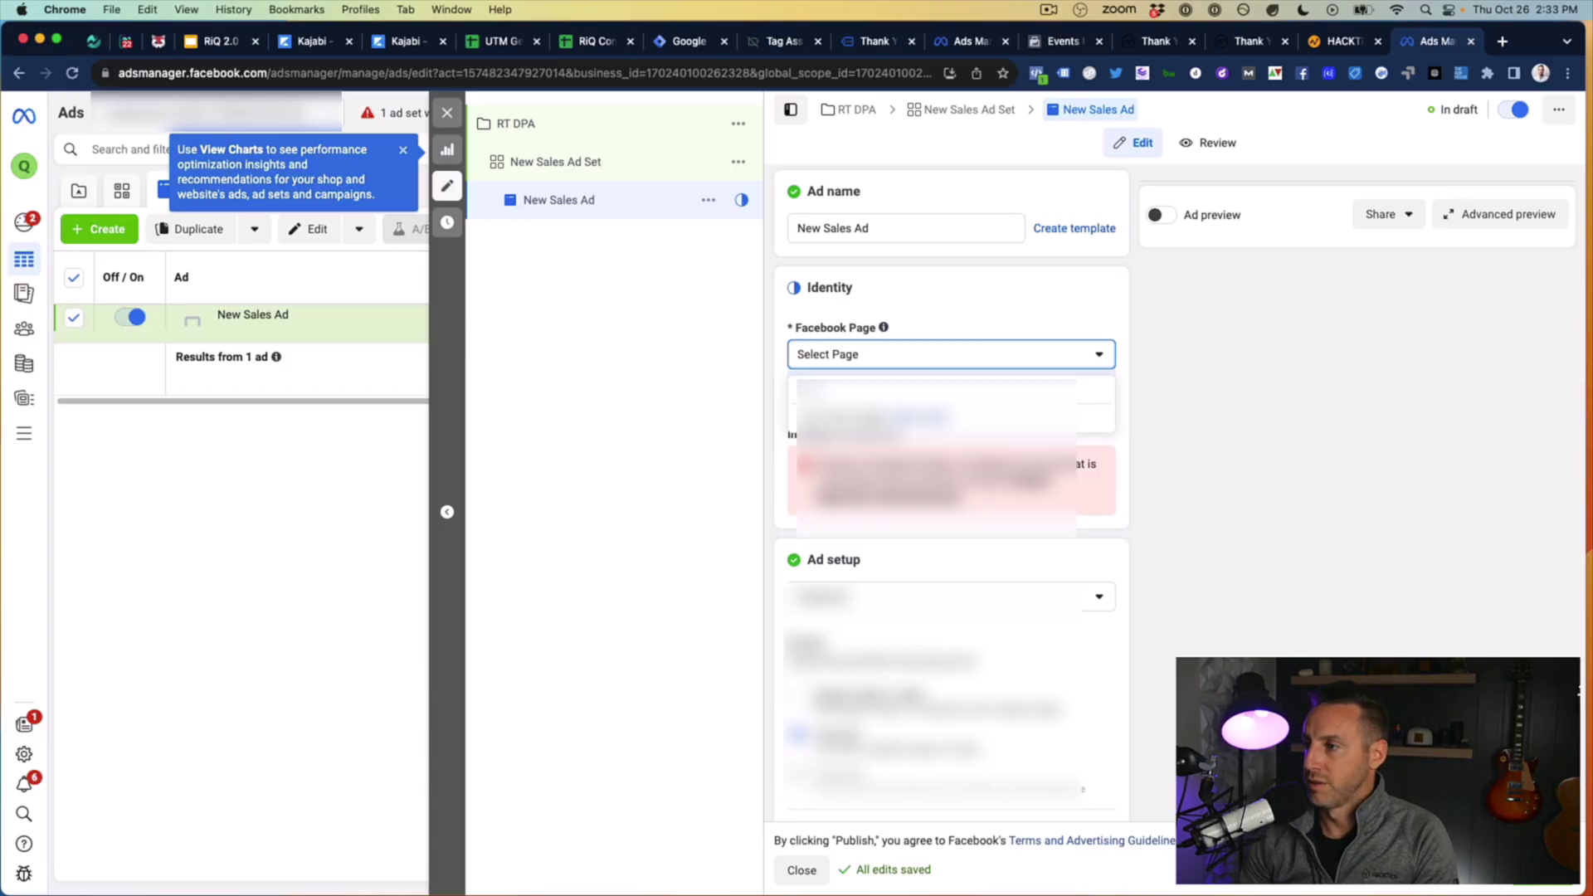
left_click(876, 463)
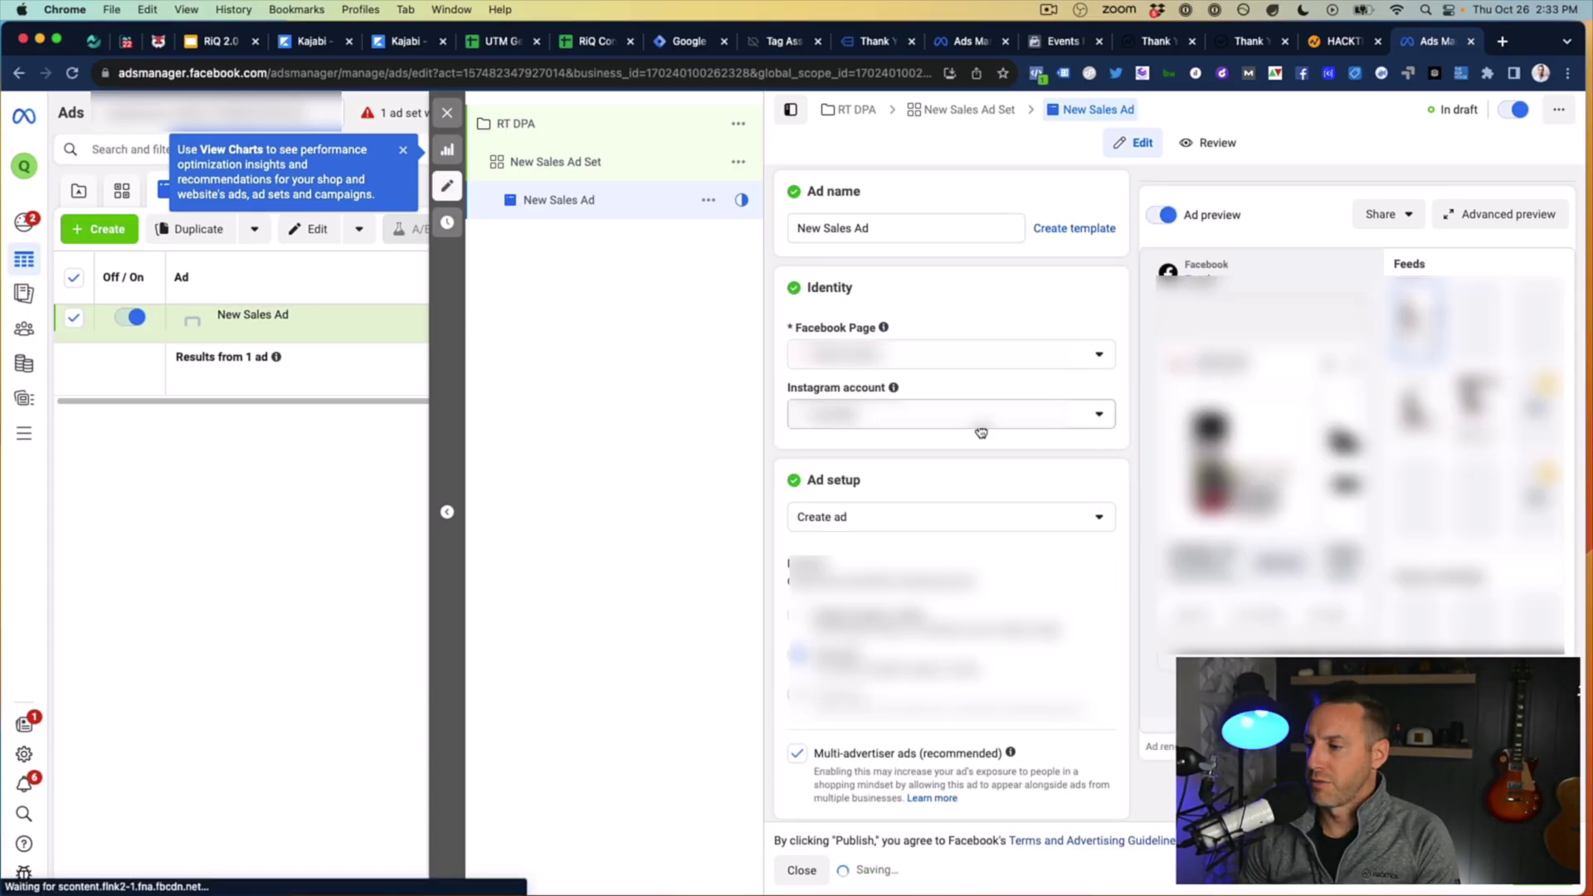
scroll(981, 432, "down", 5)
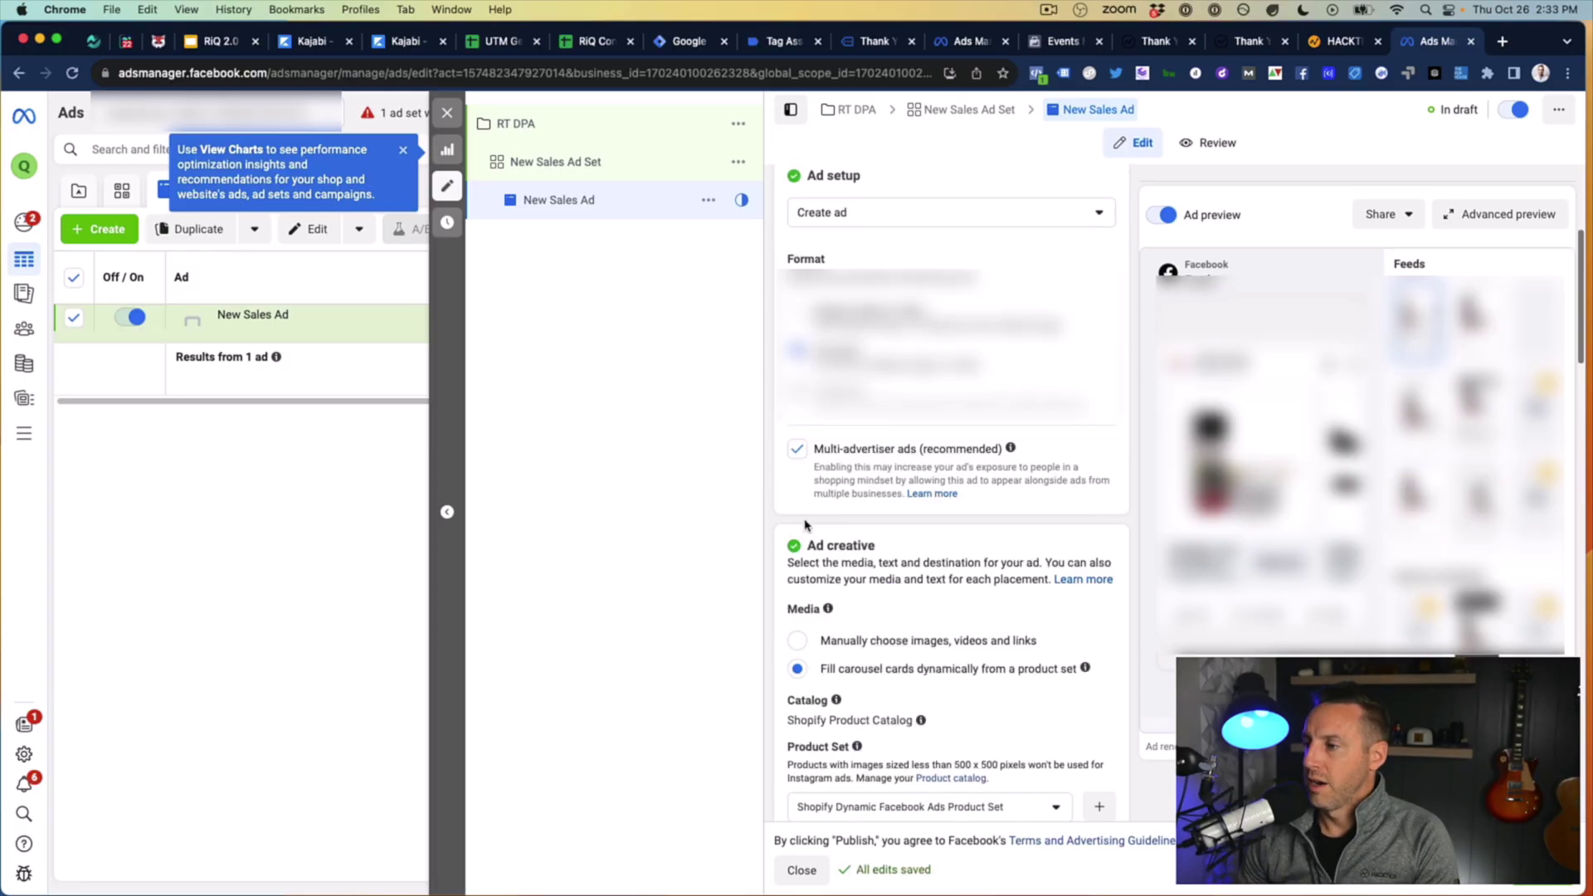
left_click(798, 451)
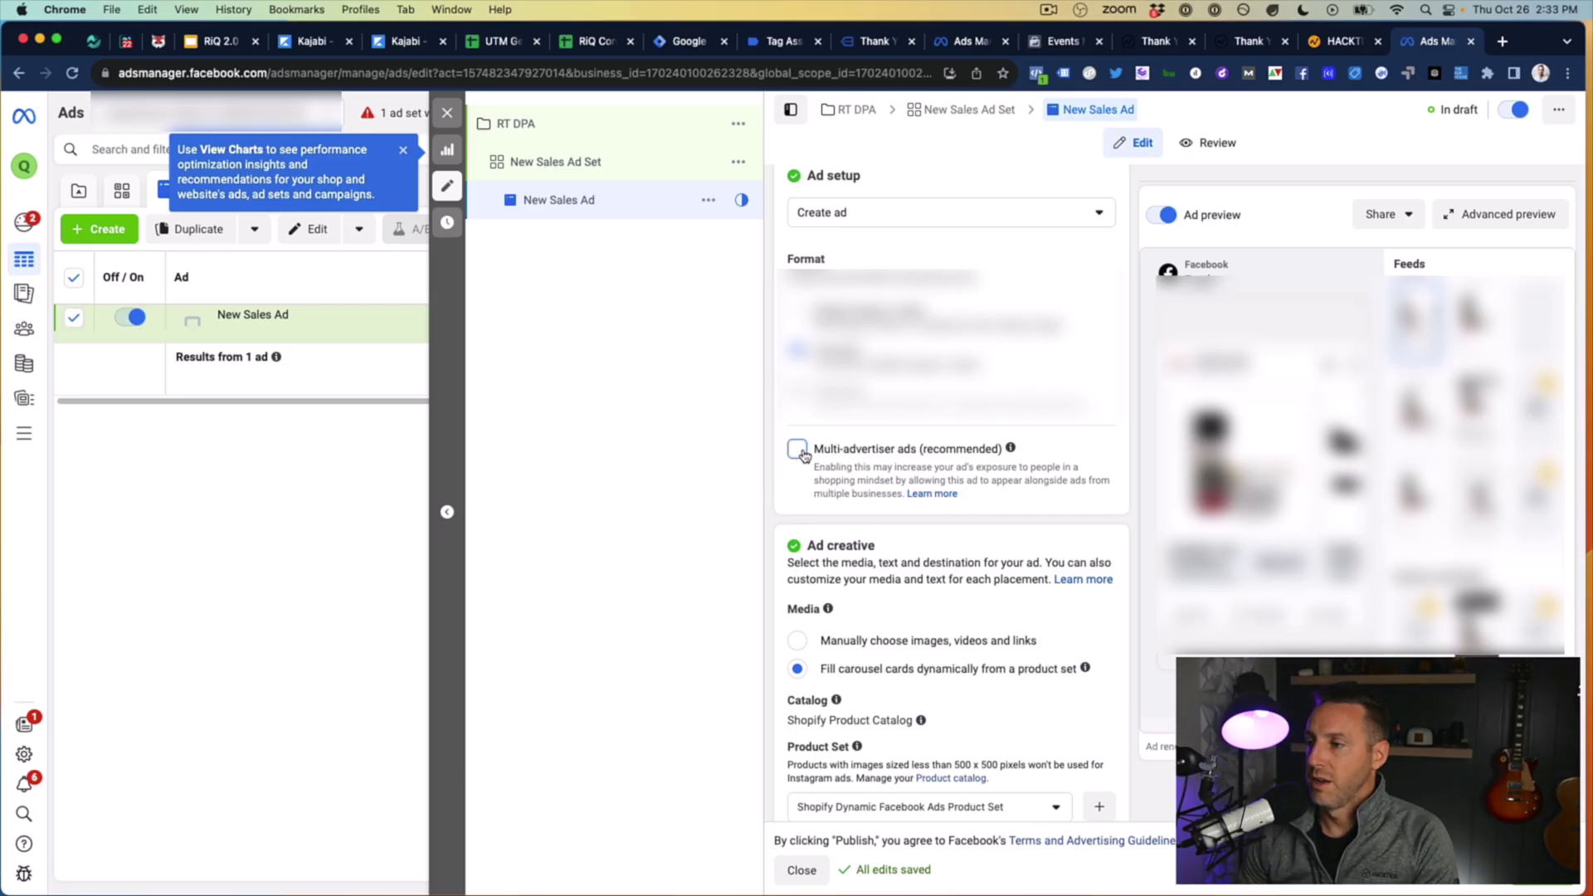
Step: Examine the catalog and product set that fill the carousel cards in the New Sales Ad's creative
scroll(843, 453, "down", 4)
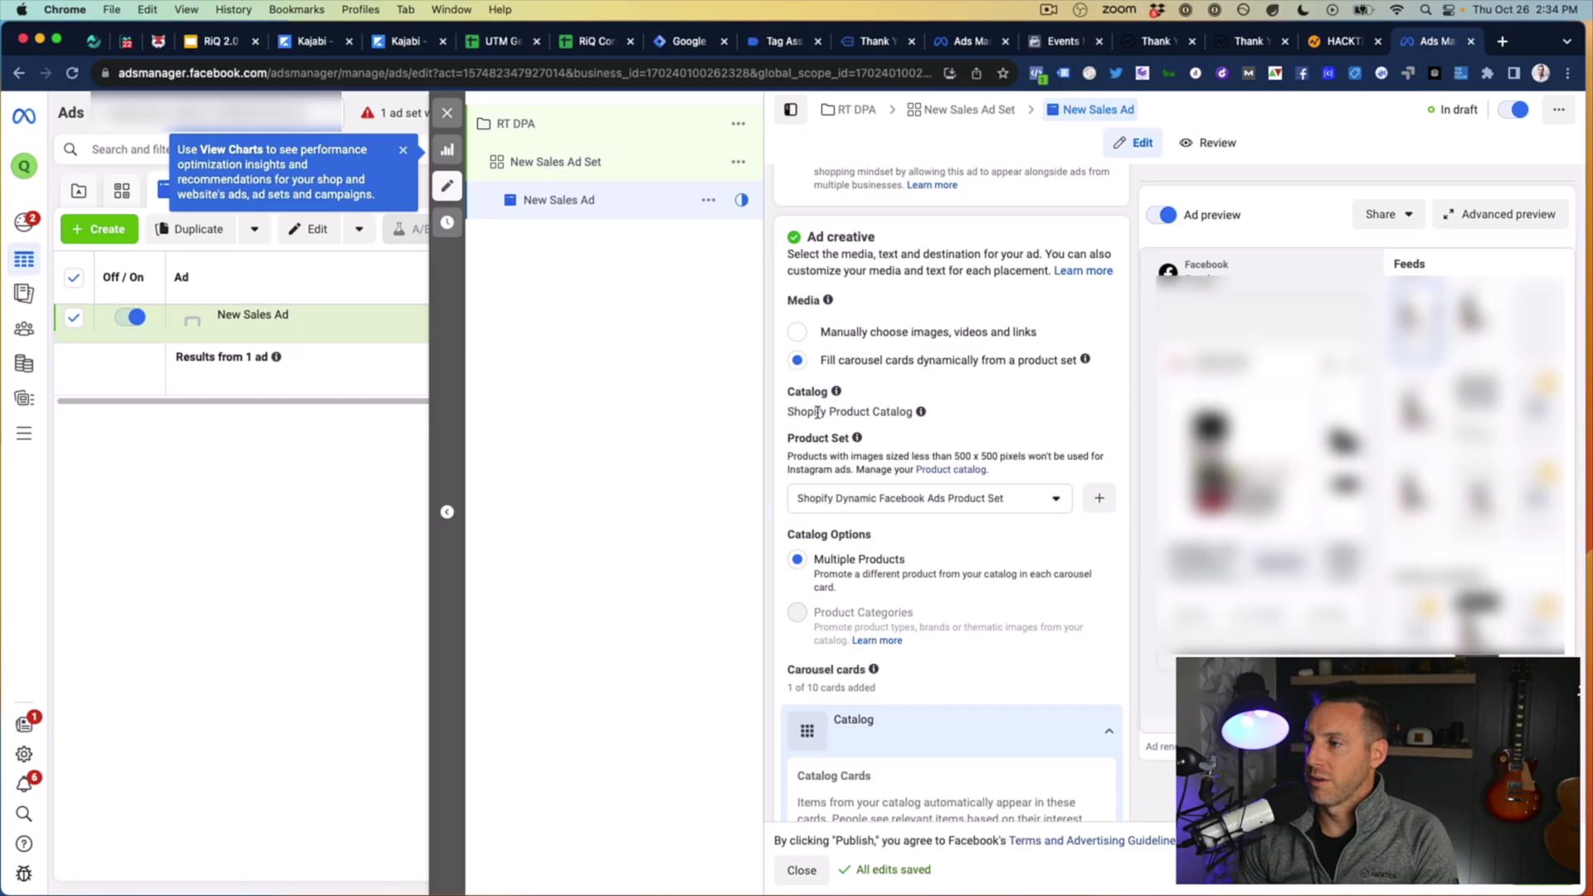
left_click_drag(790, 412, 903, 412)
double_click(897, 414)
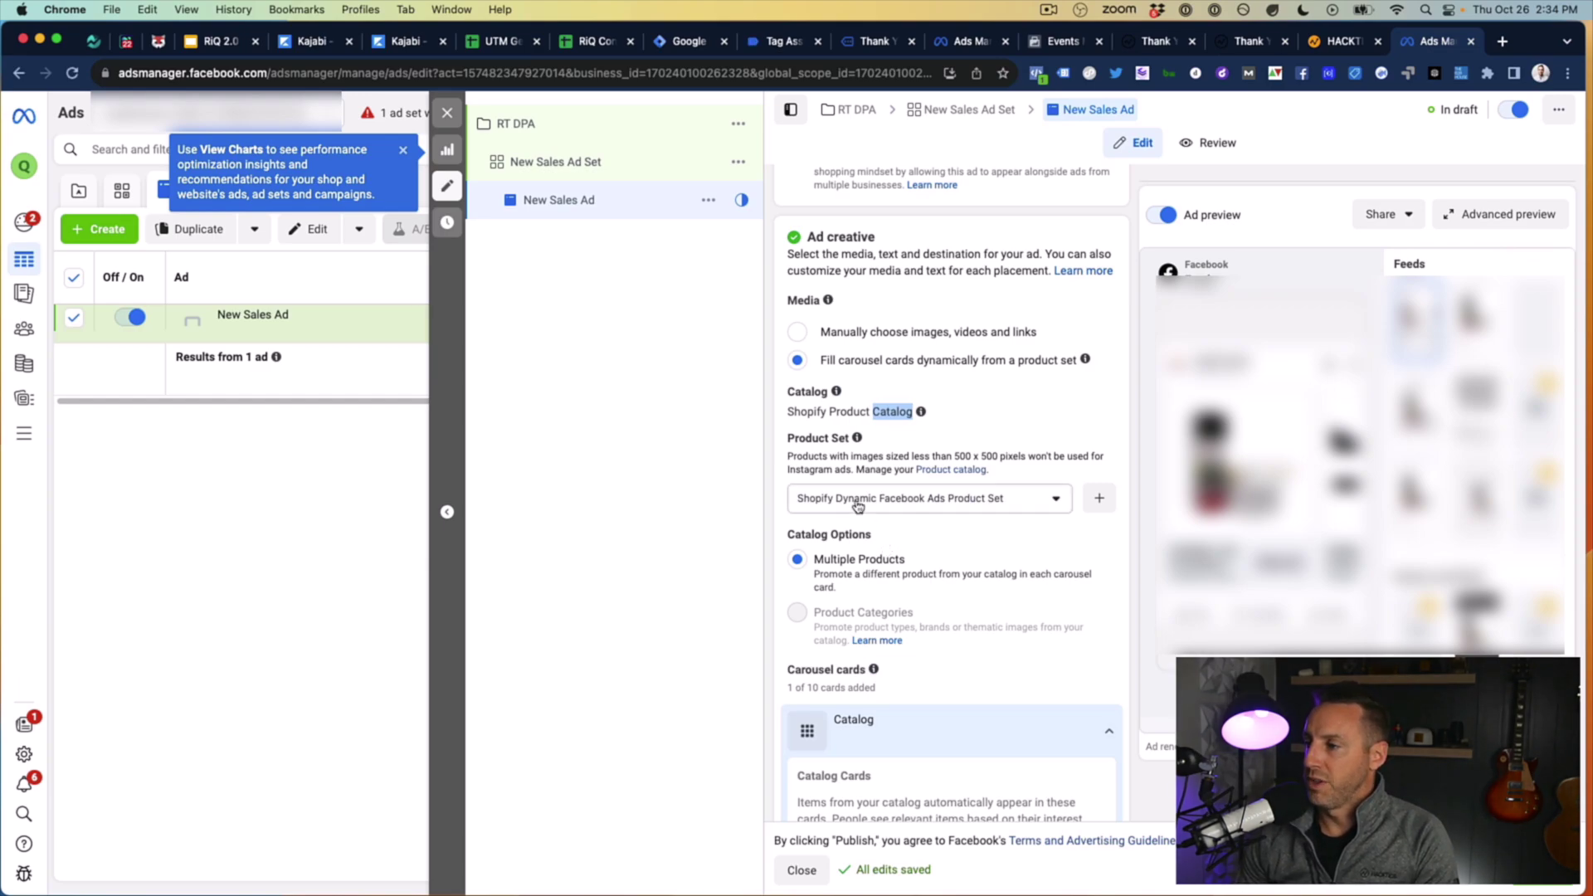
Step: Examine the product set choice, catalog card creative options, headline, primary text and destination fields of the New Sales Ad
left_click(1057, 499)
left_click(1059, 501)
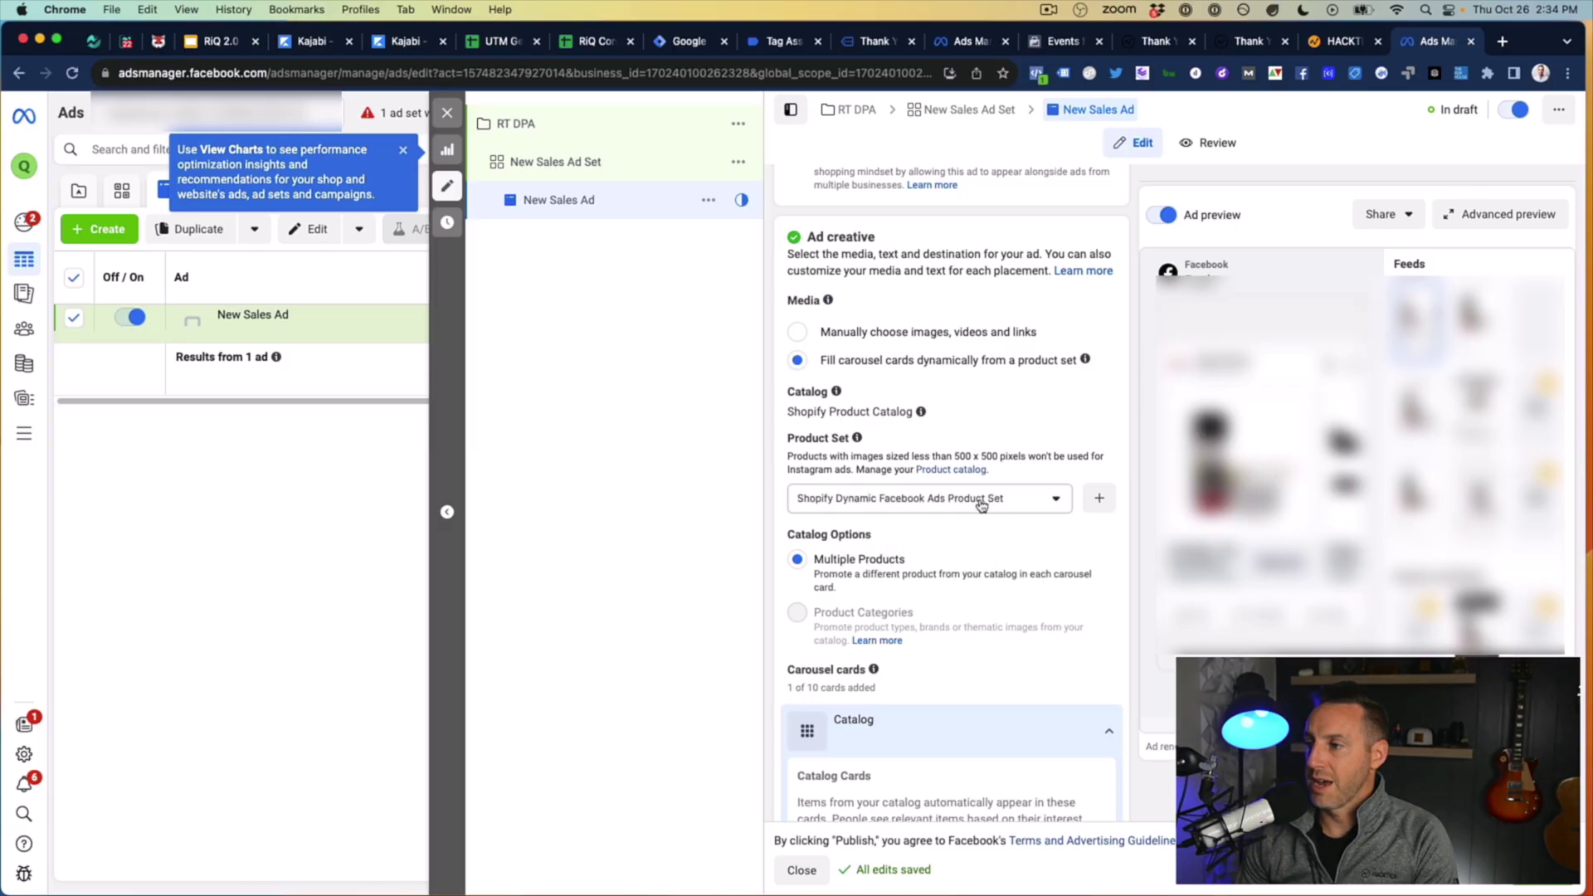
scroll(946, 554, "down", 5)
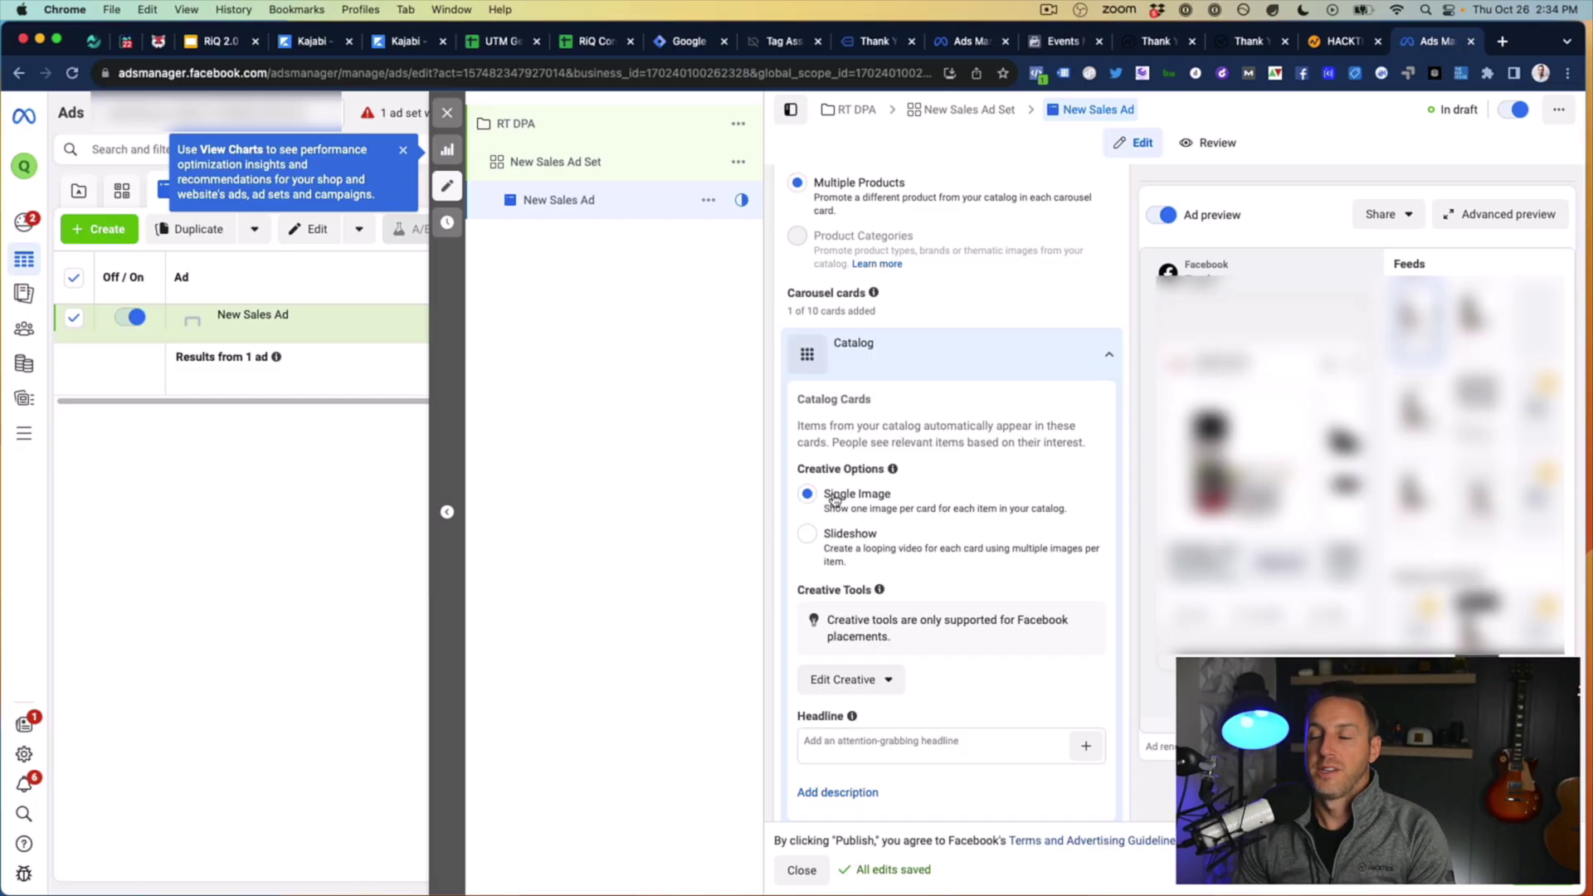
scroll(840, 490, "down", 3)
scroll(843, 482, "down", 2)
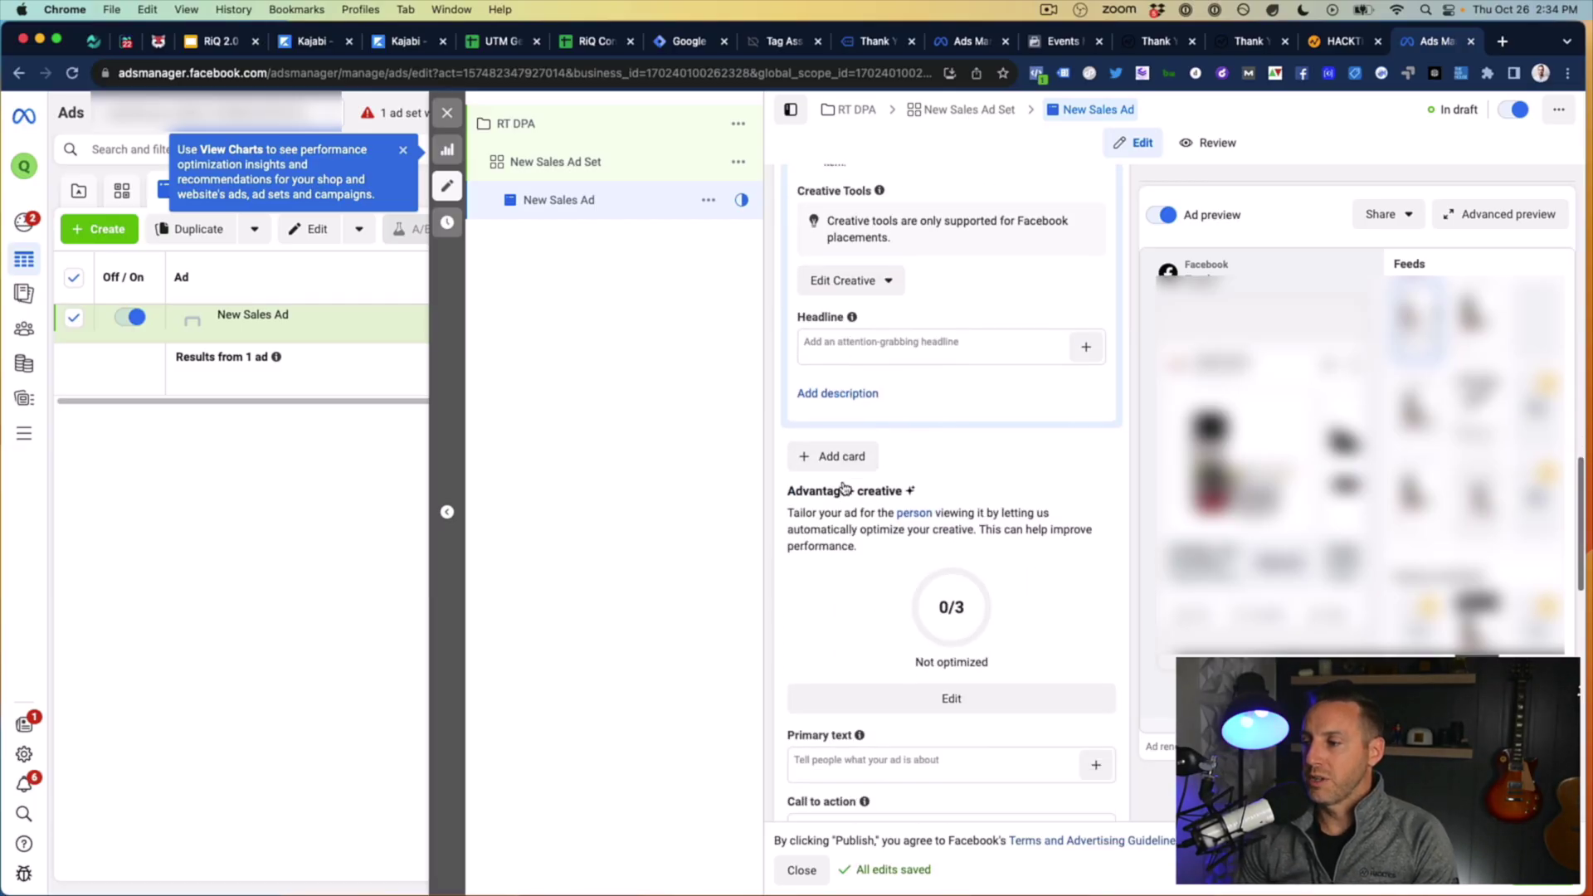
scroll(851, 496, "down", 3)
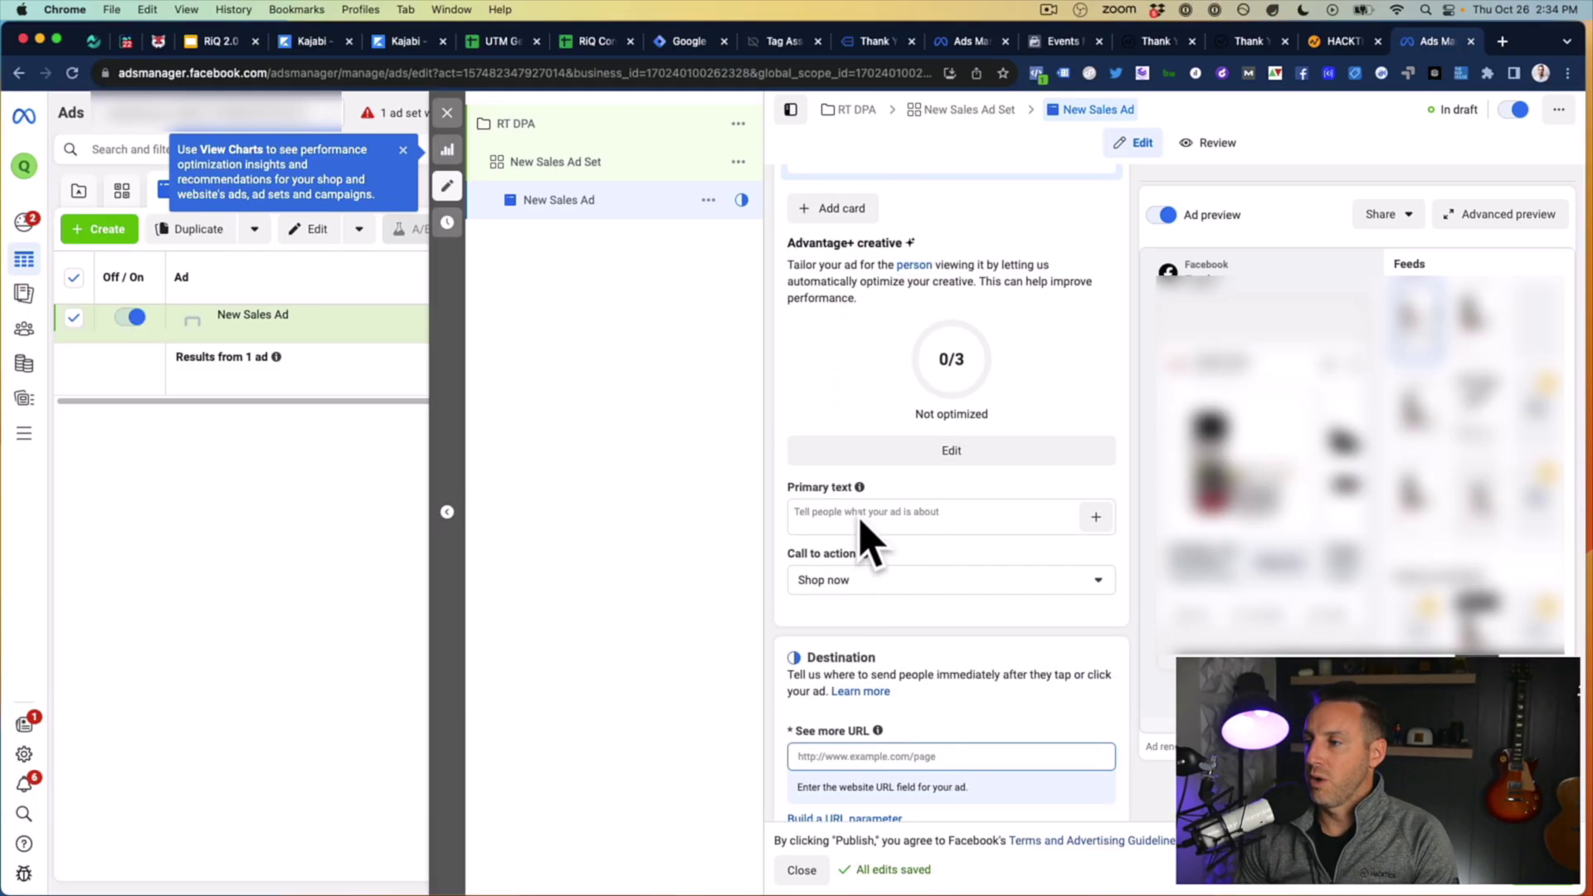
scroll(861, 525, "up", 3)
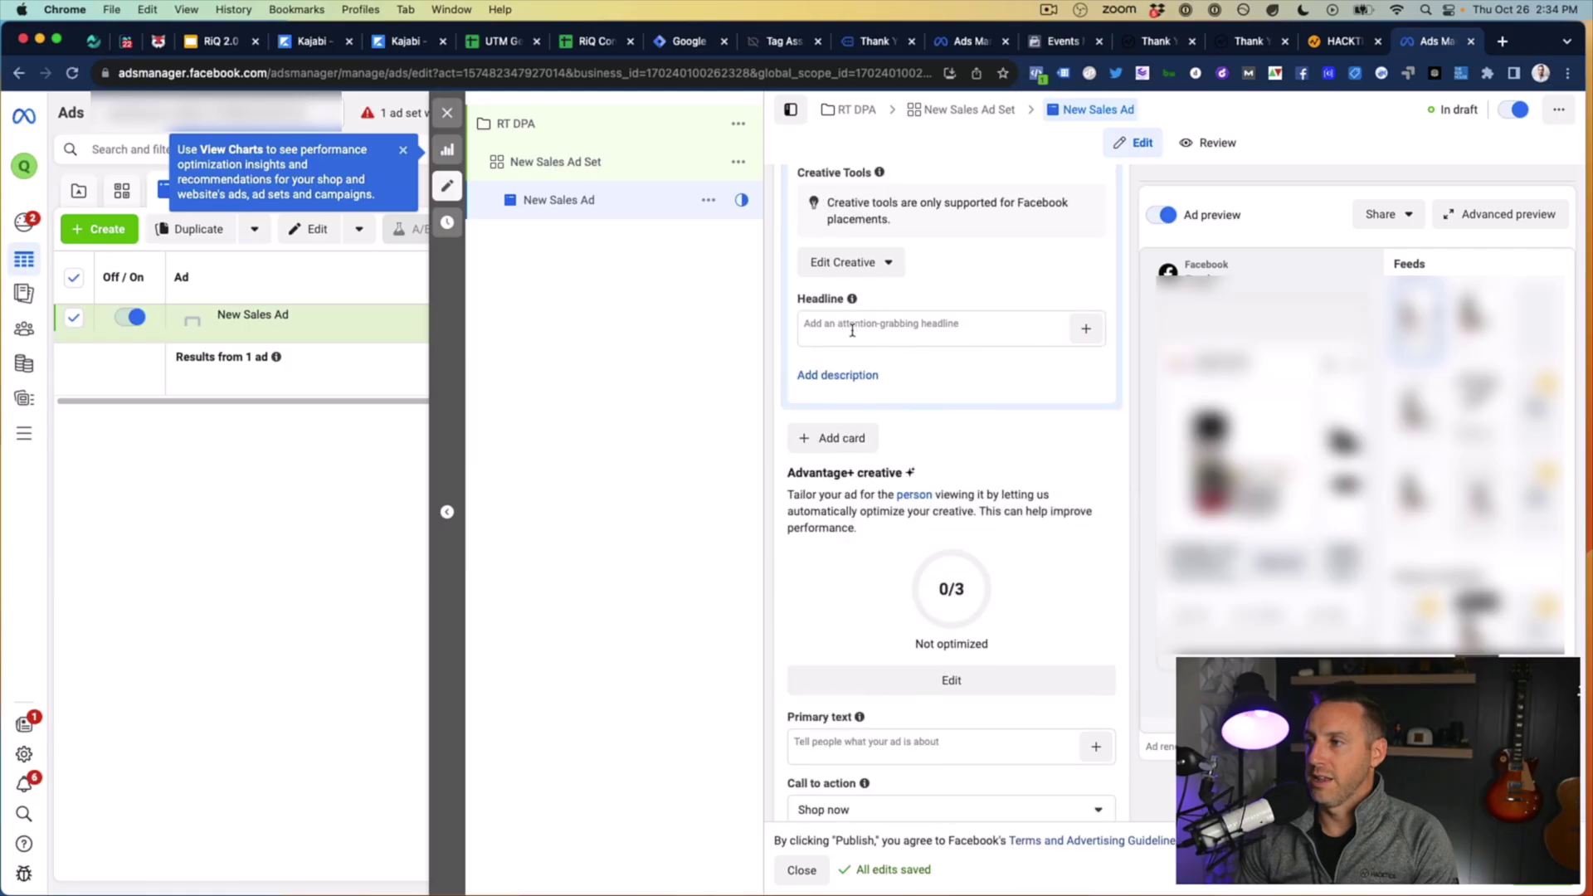
Step: Copy the "Not to sound like your ex" cart reminder from the E-Com Retargeting Audiences spreadsheet's Ad Copy sheet into the New Sales Ad's primary text
left_click(601, 43)
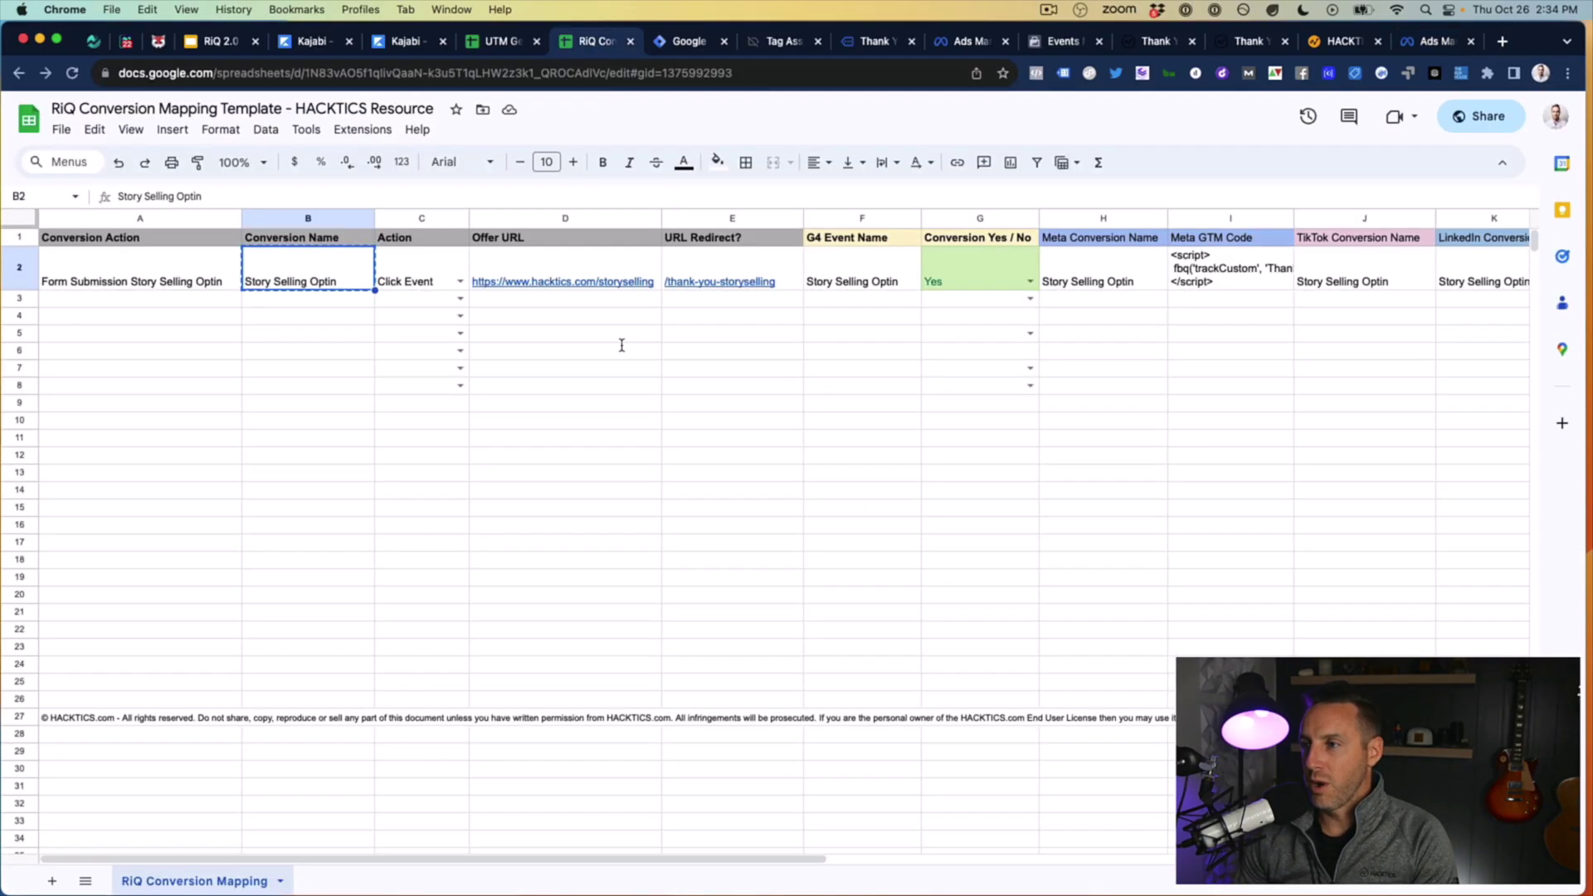
left_click(494, 41)
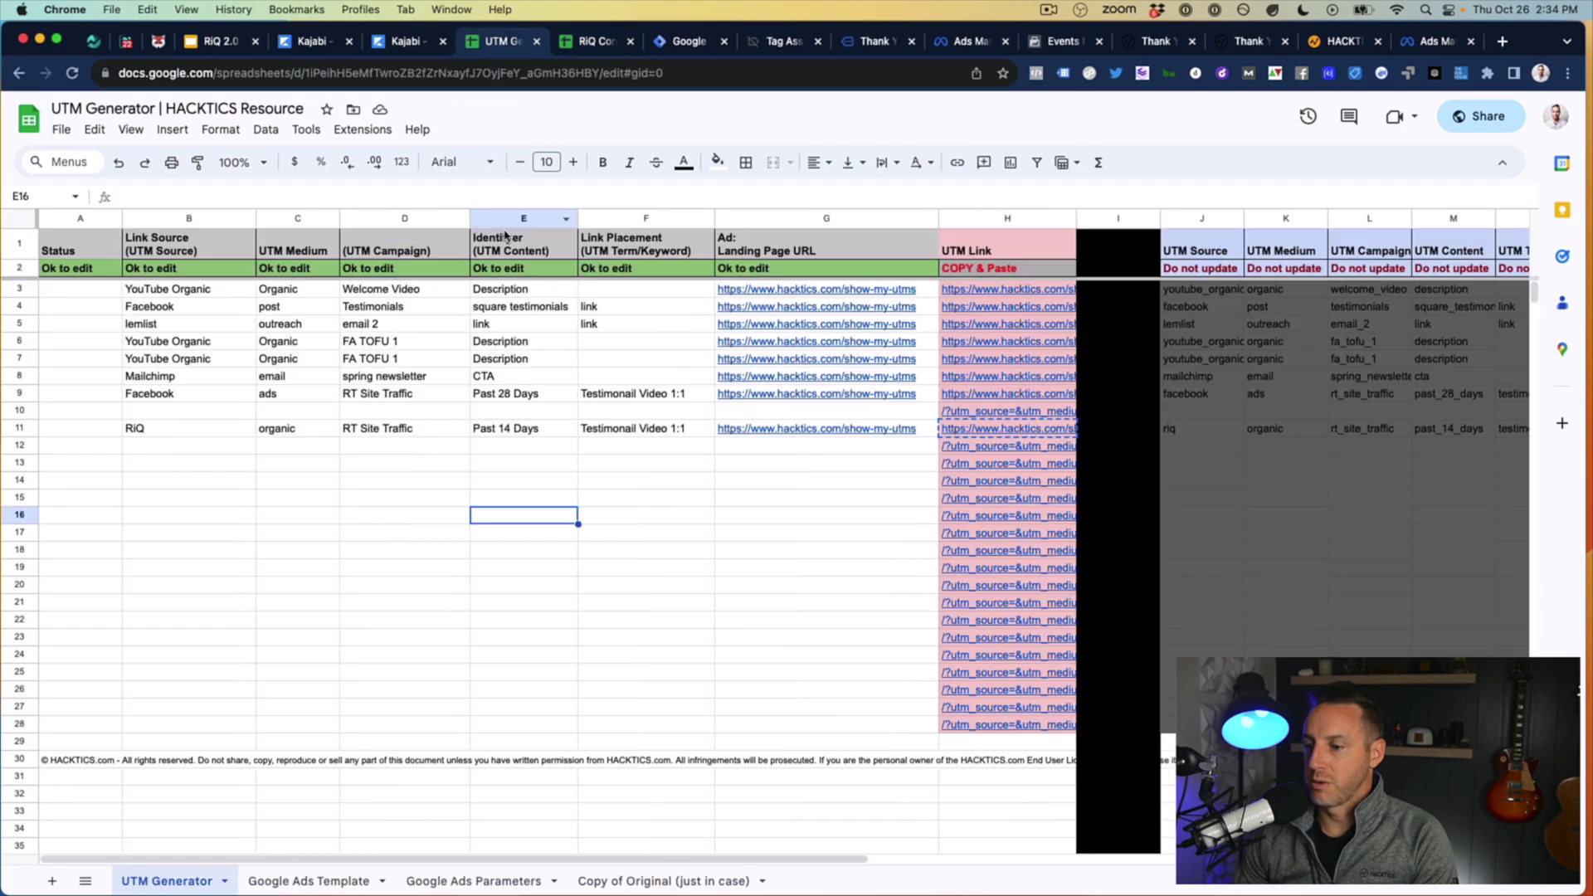
left_click(593, 45)
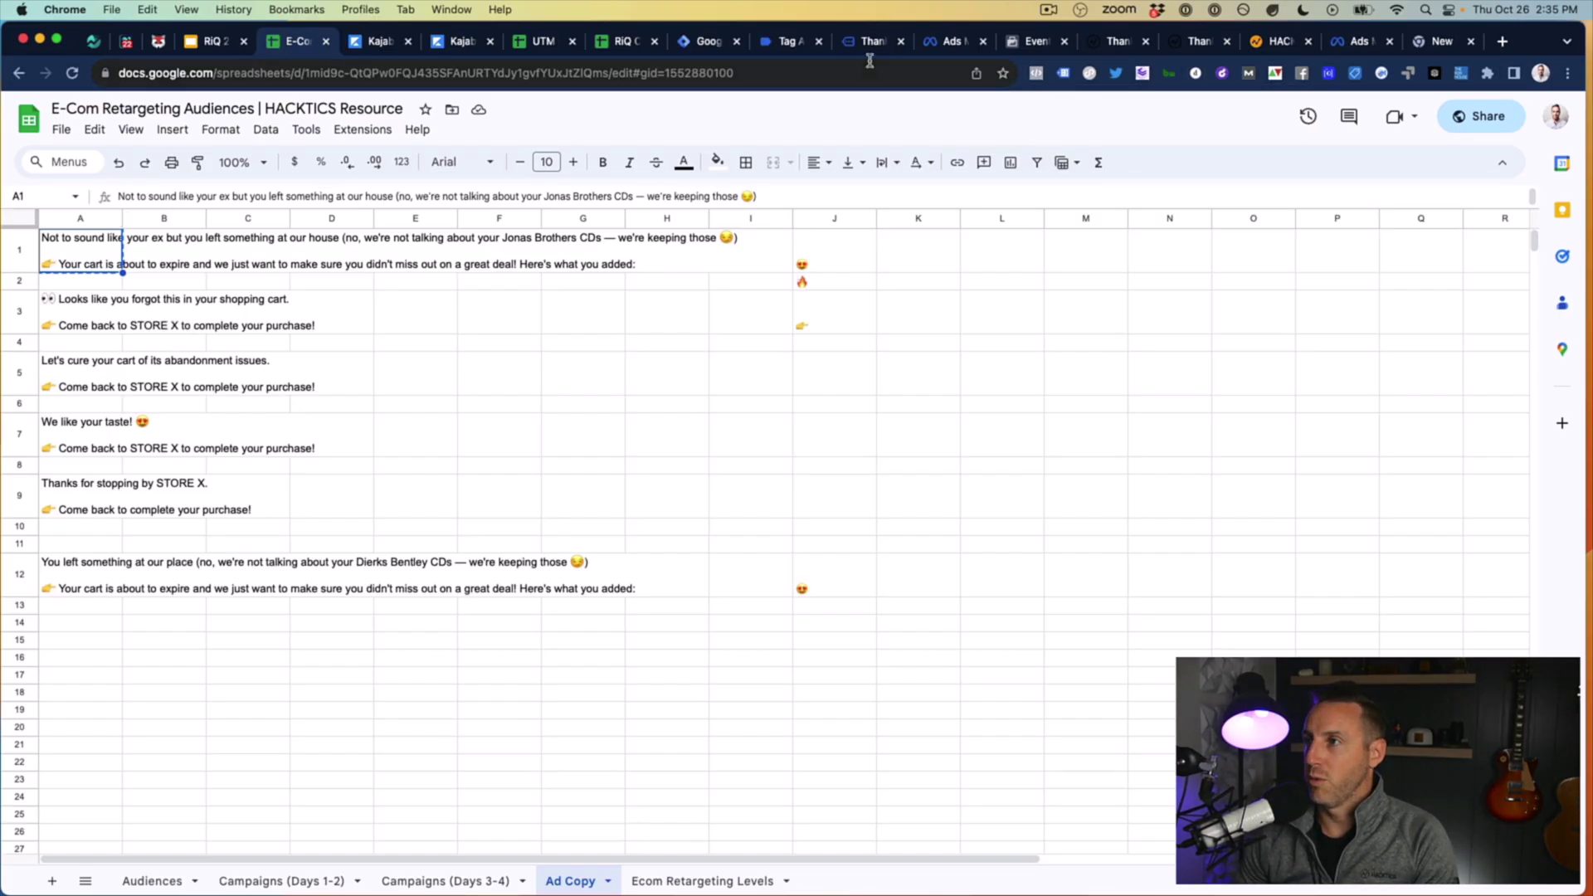
left_click(1357, 41)
left_click(873, 331)
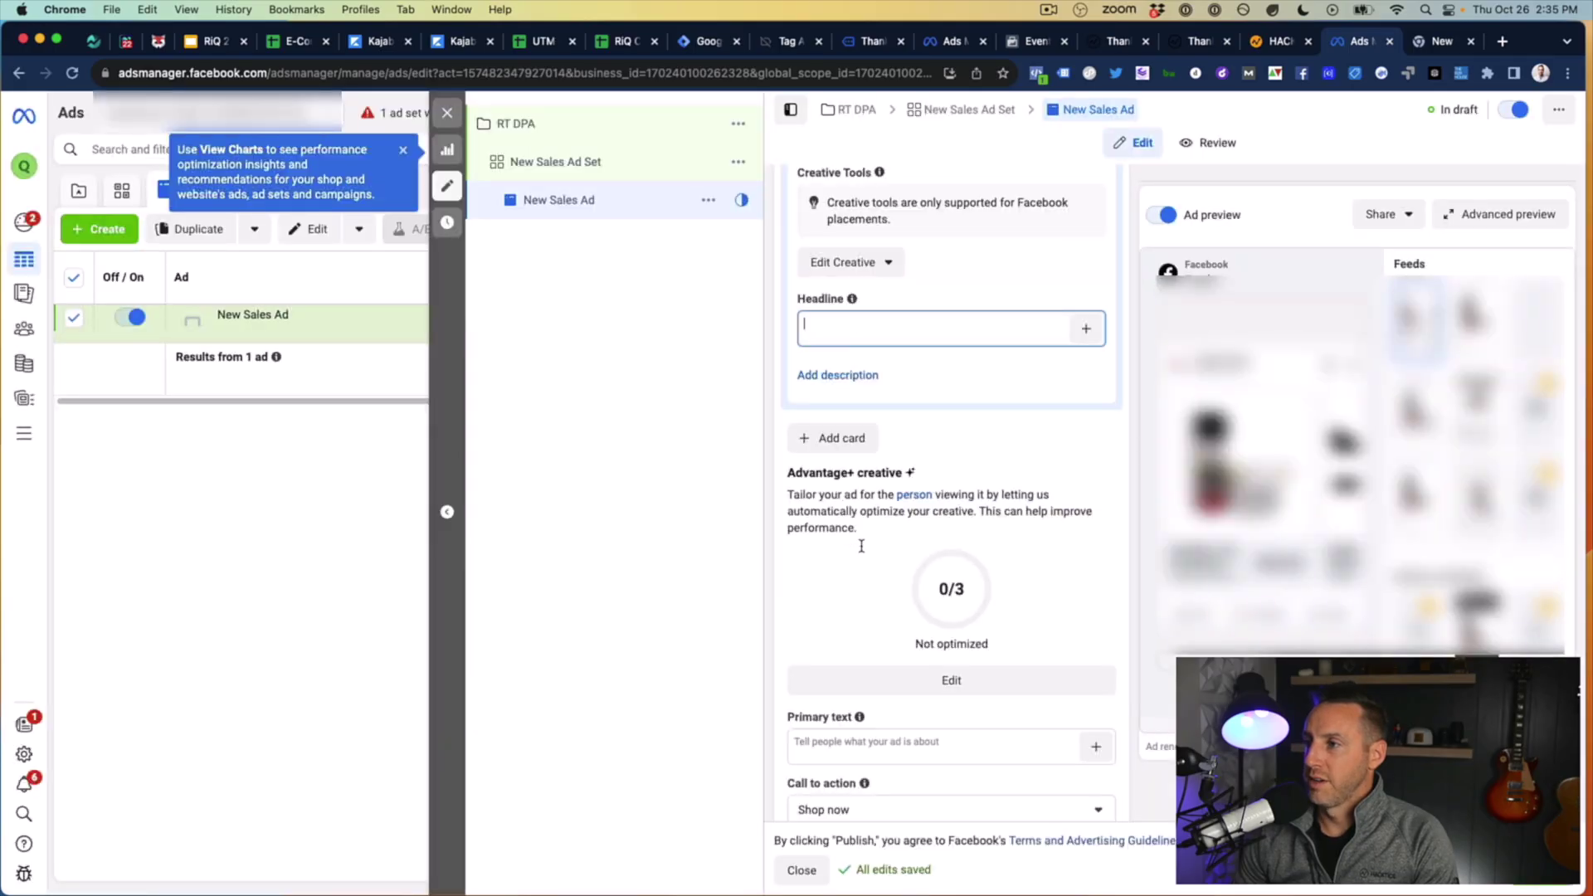
scroll(863, 548, "down", 3)
left_click(830, 537)
type("Not to sound like your ex but you left something at our house (no, we're not talking about your Jonas Brothers CDs — we're keeping those 😉)  👉 Your cart is about to expire and we just want to make sure you didn't miss out on a great deal! Here's what you added:")
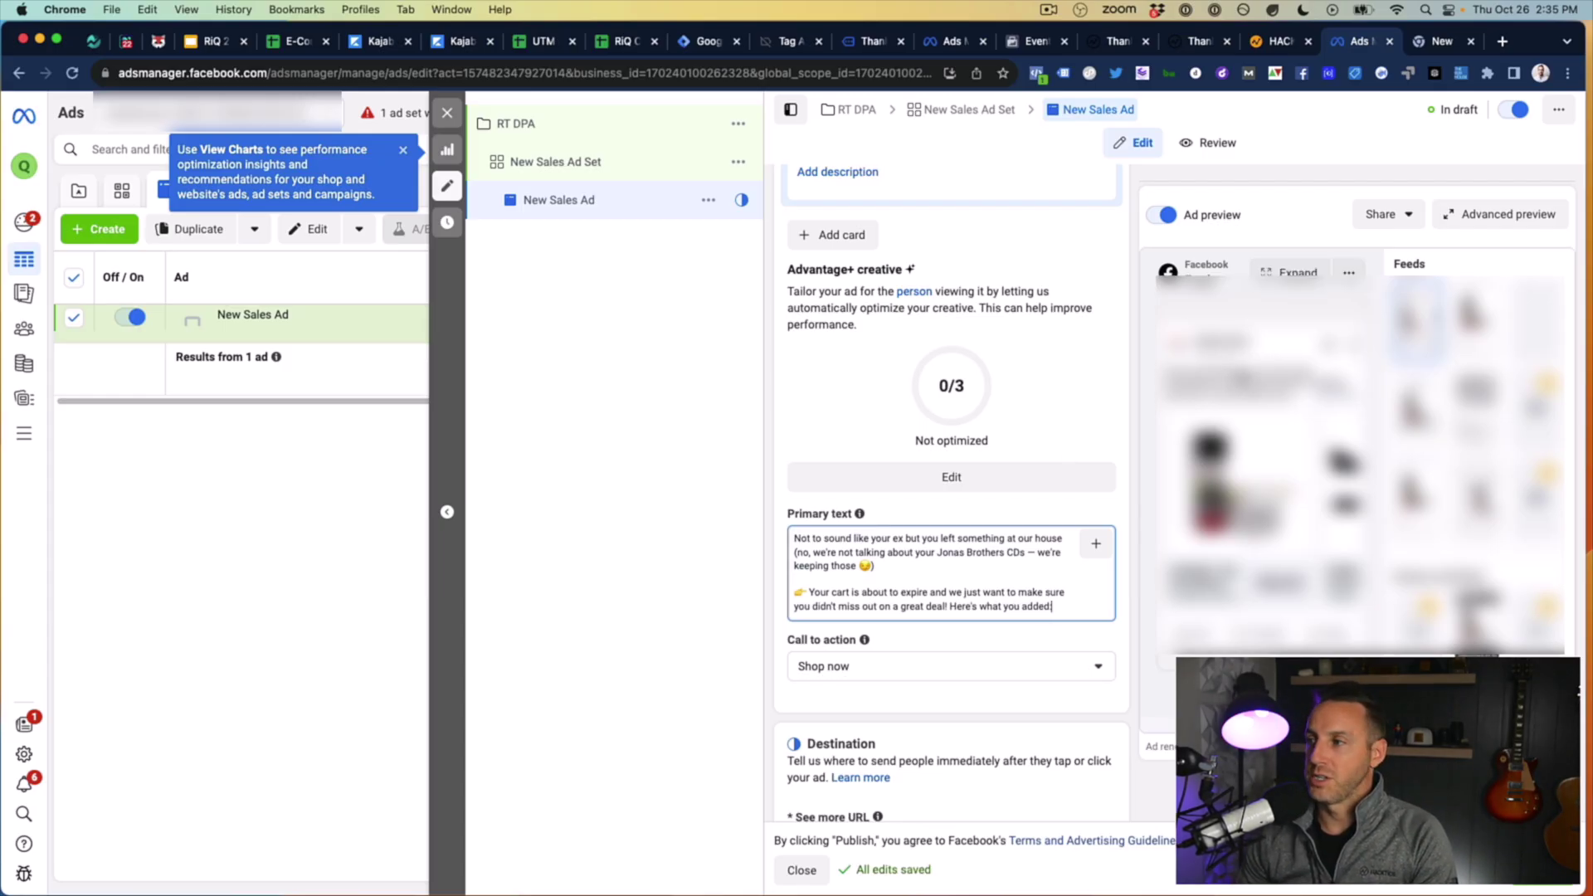
Step: Enter "Looks Like You Forgot This" as the headline of the New Sales Ad's catalog card
scroll(985, 429, "down", 3)
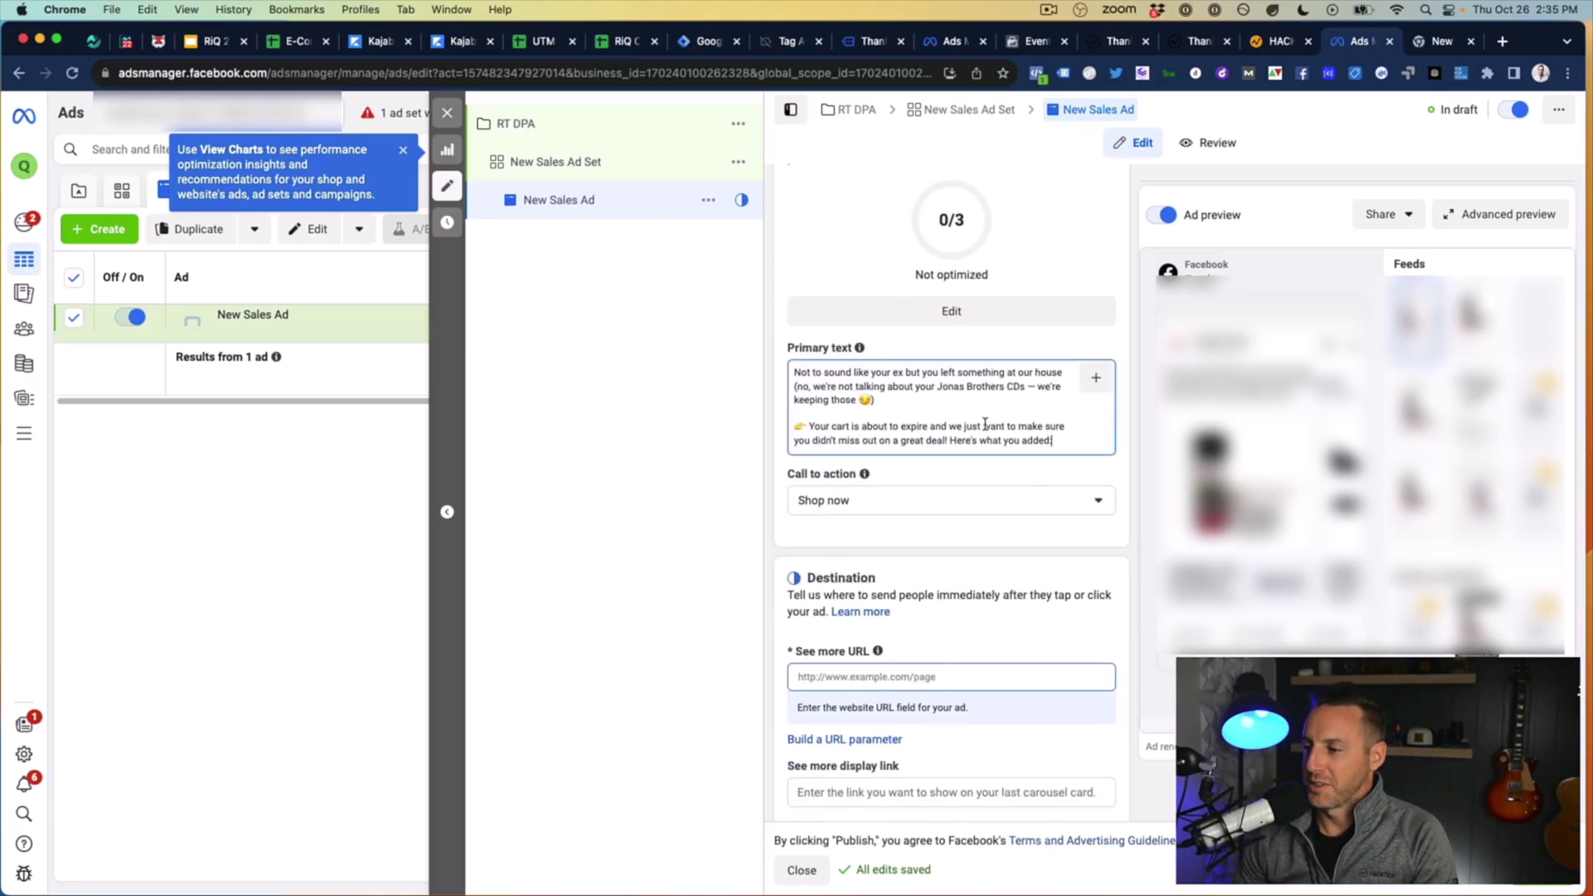
scroll(980, 468, "up", 6)
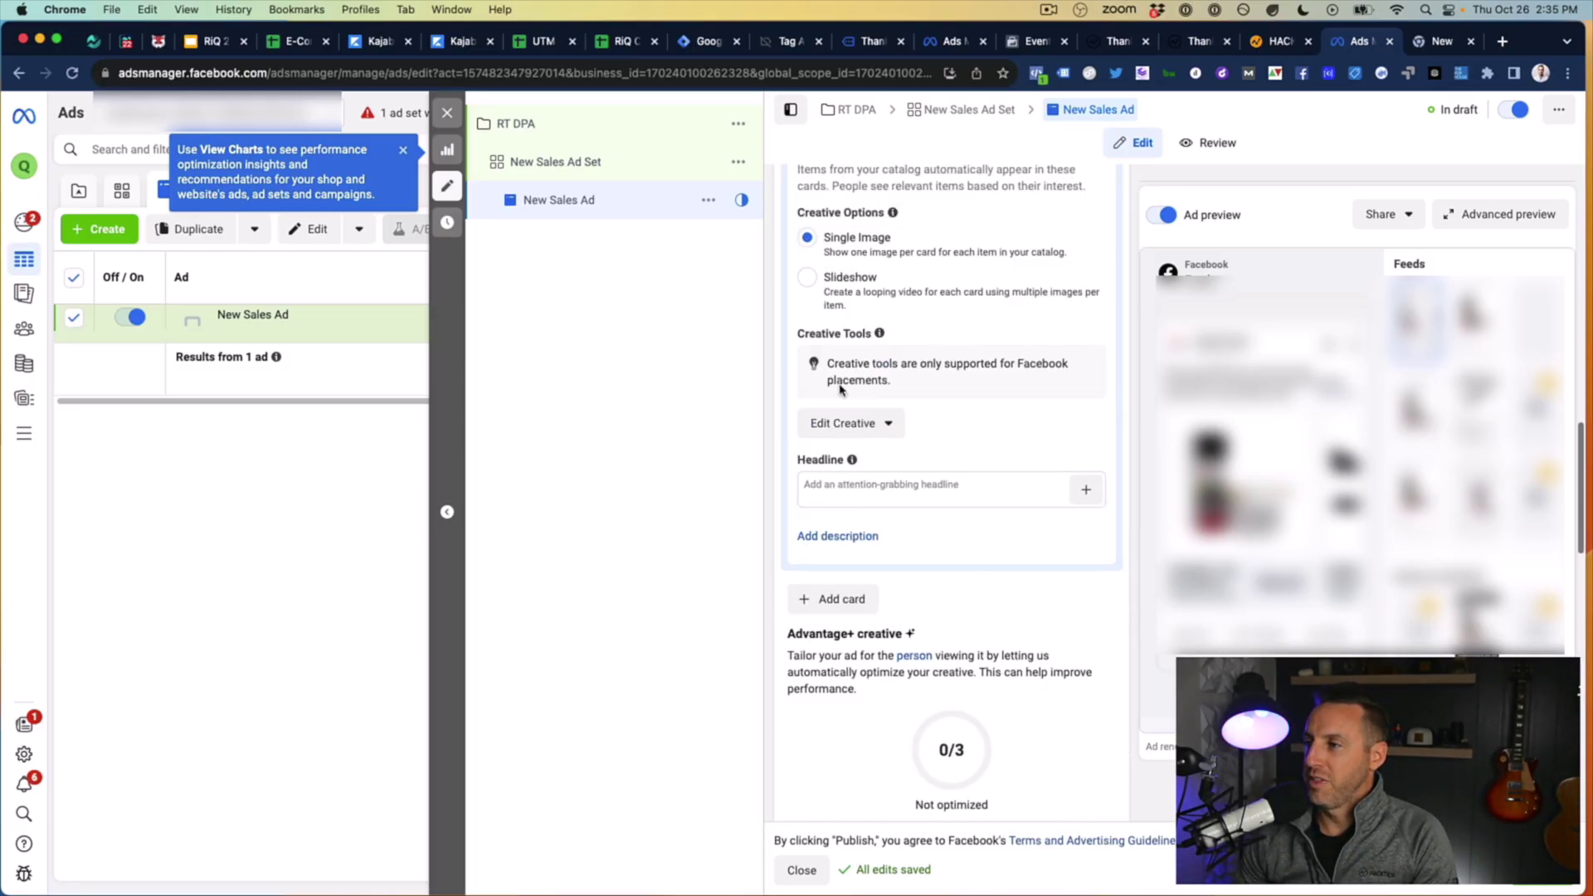
left_click(846, 486)
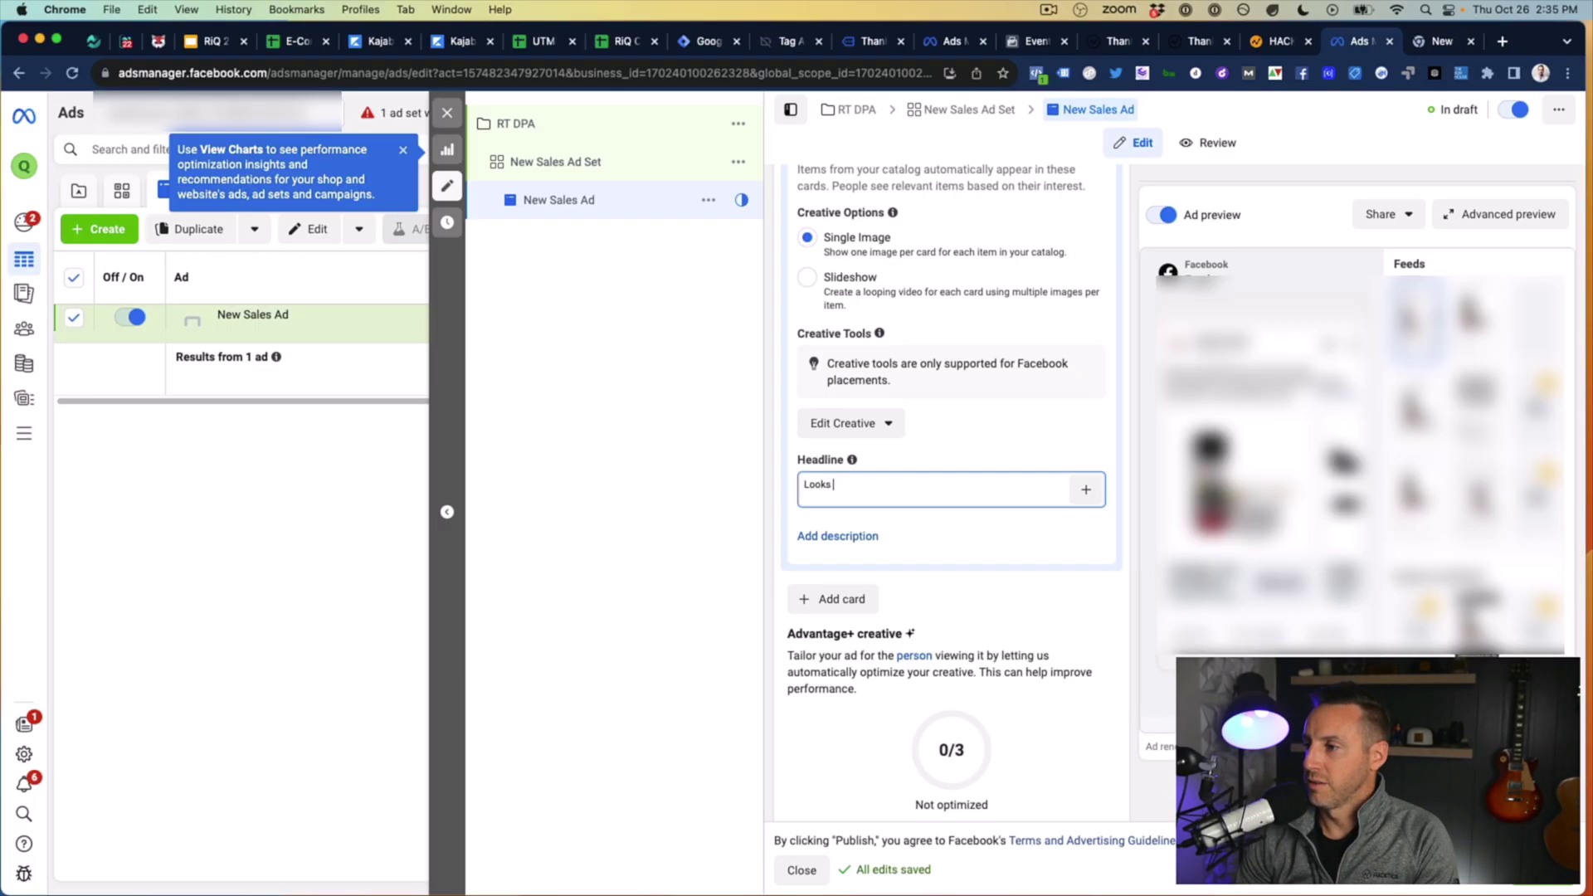
type("Looks Like You Forgot")
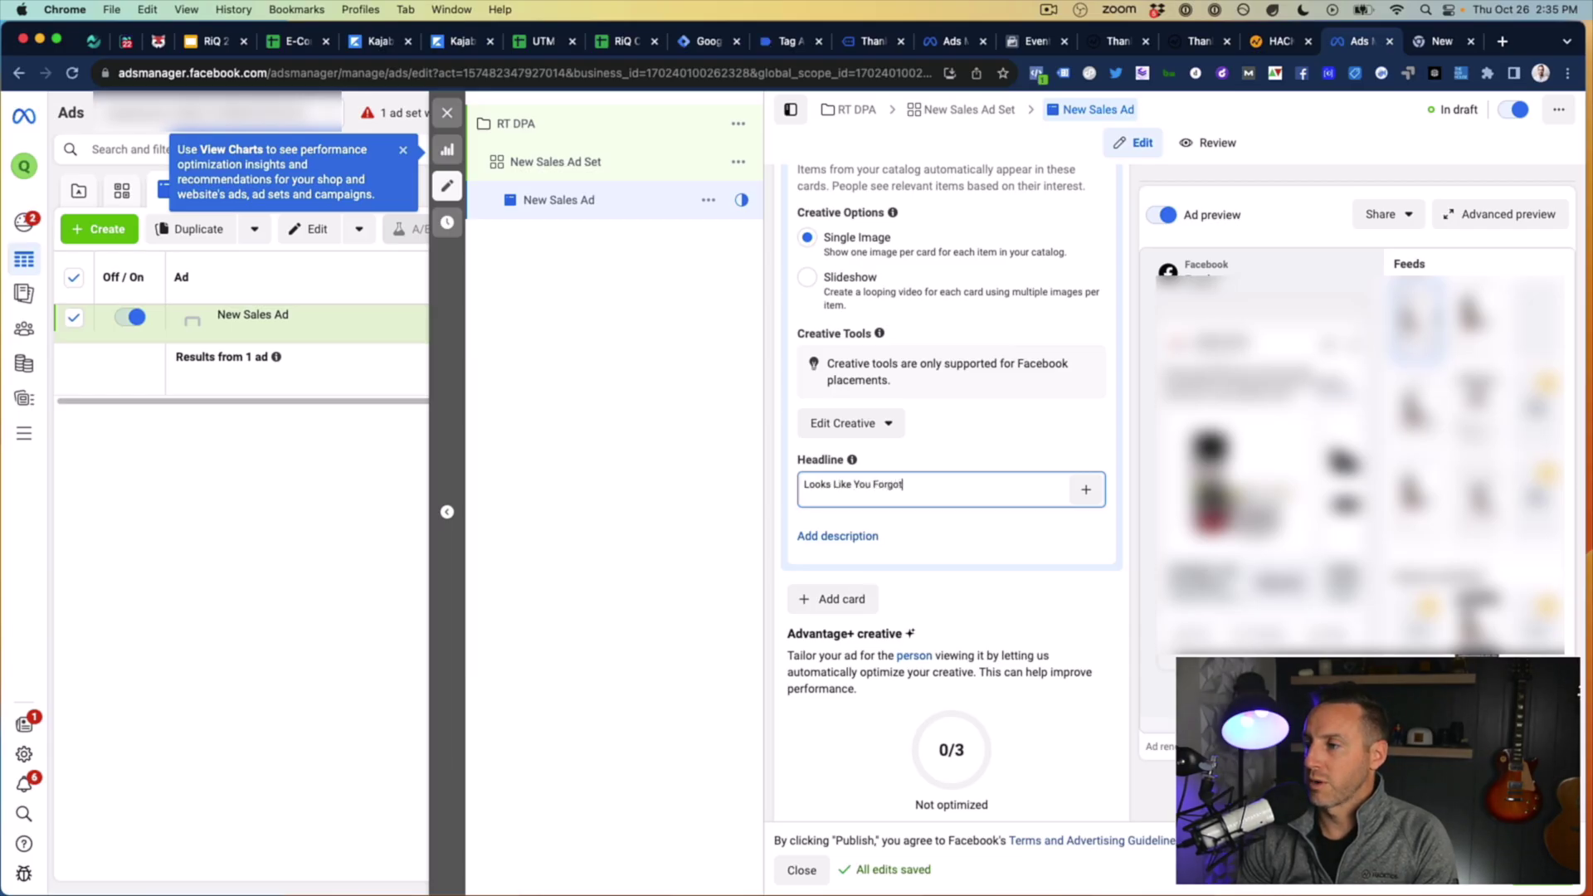
type(" This")
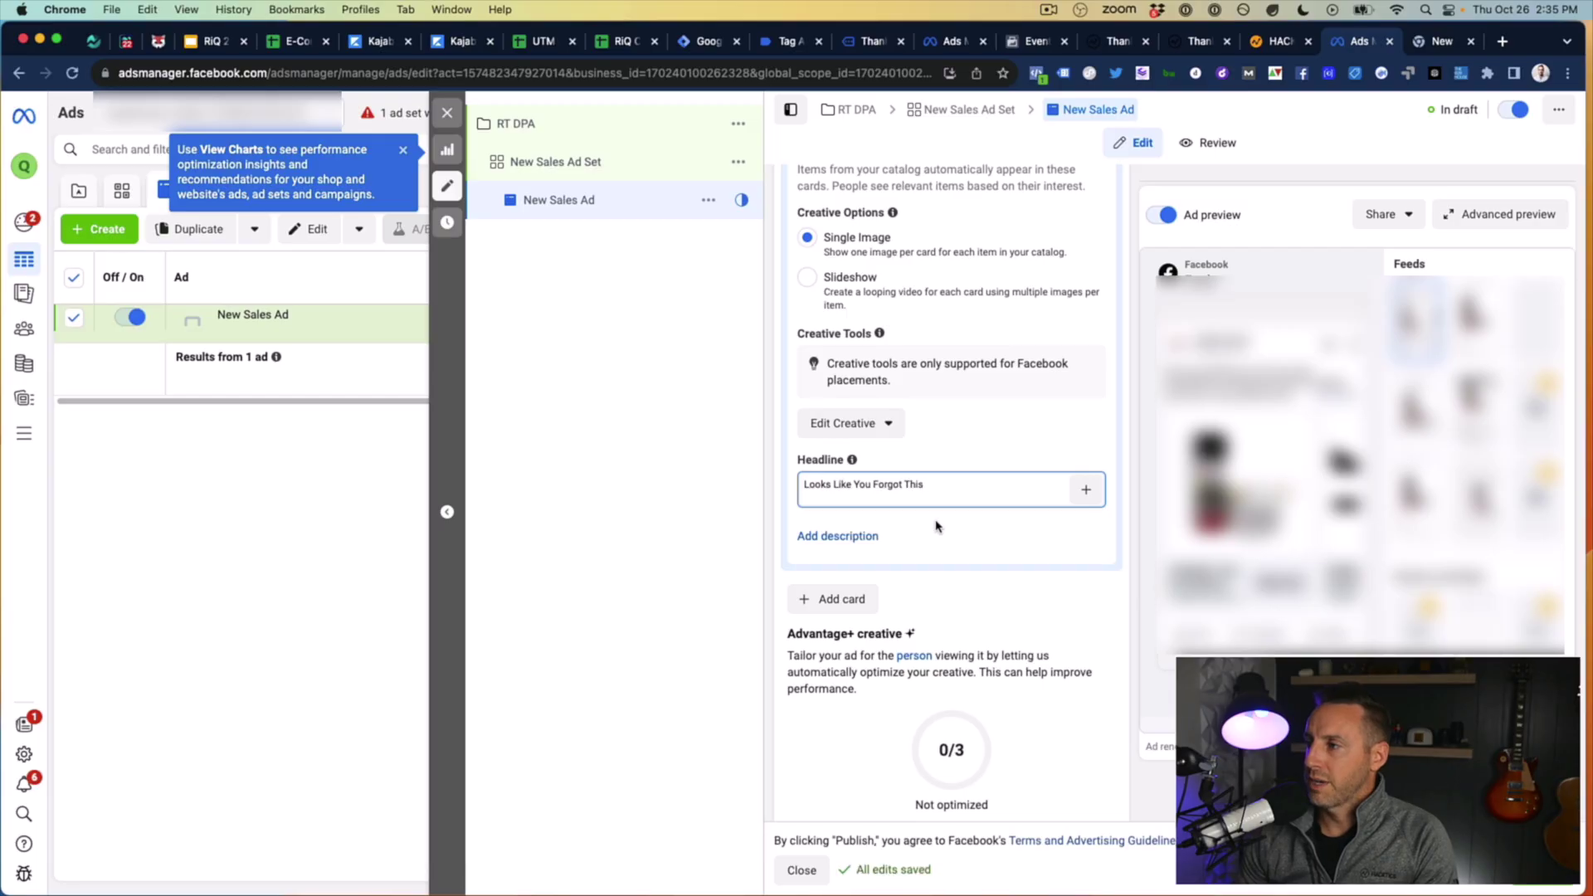
Step: Start building URL parameters in the New Sales Ad's tracking section, with campaign source facebook and campaign medium ads
scroll(907, 532, "down", 10)
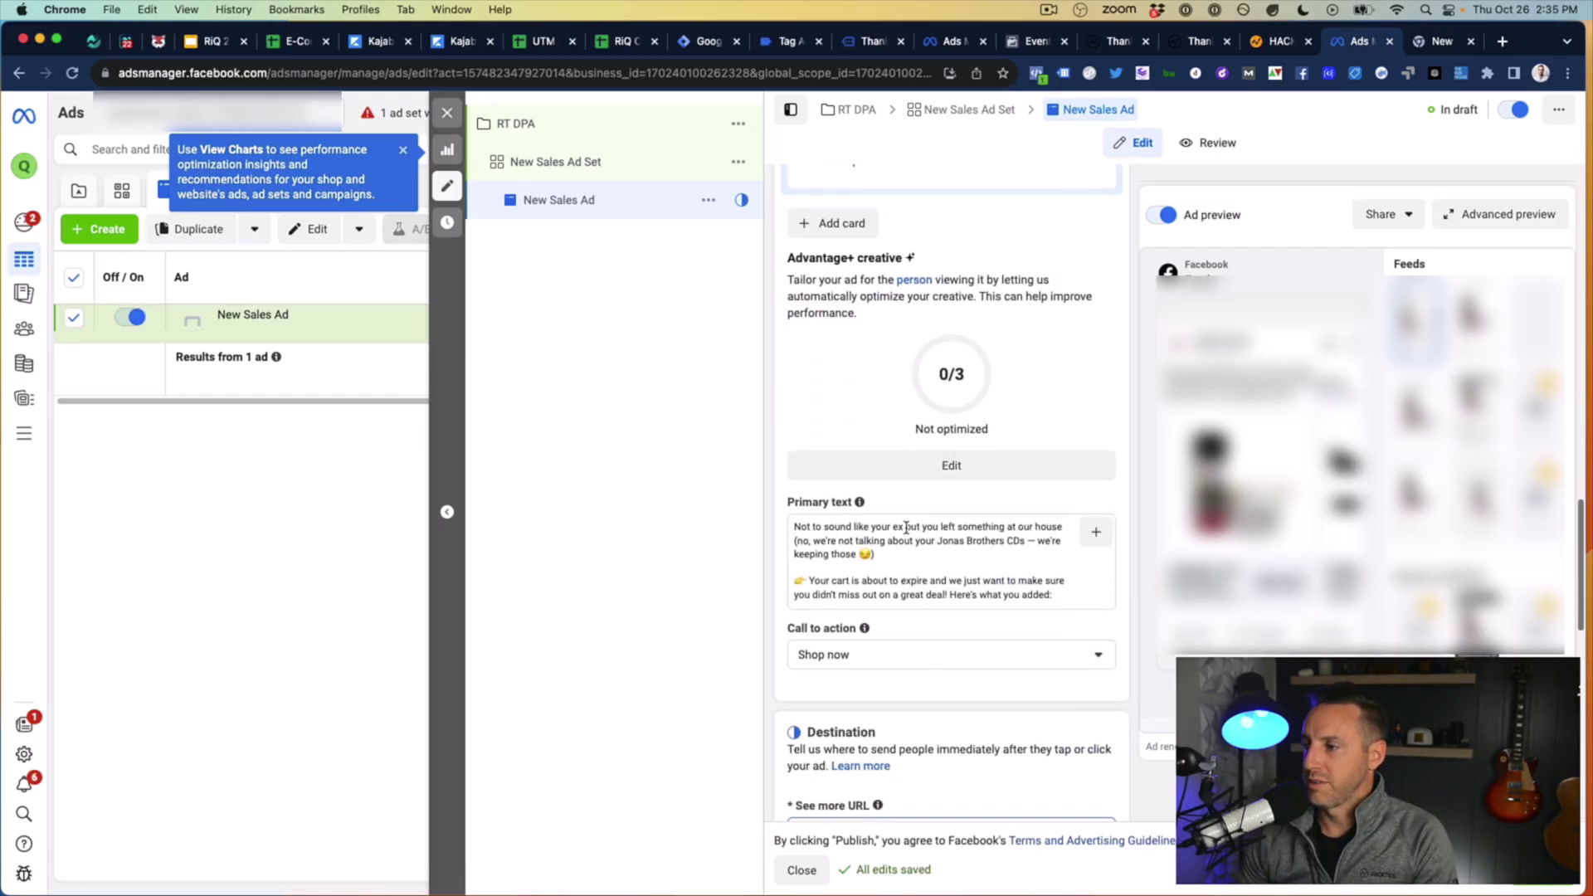
scroll(906, 532, "down", 2)
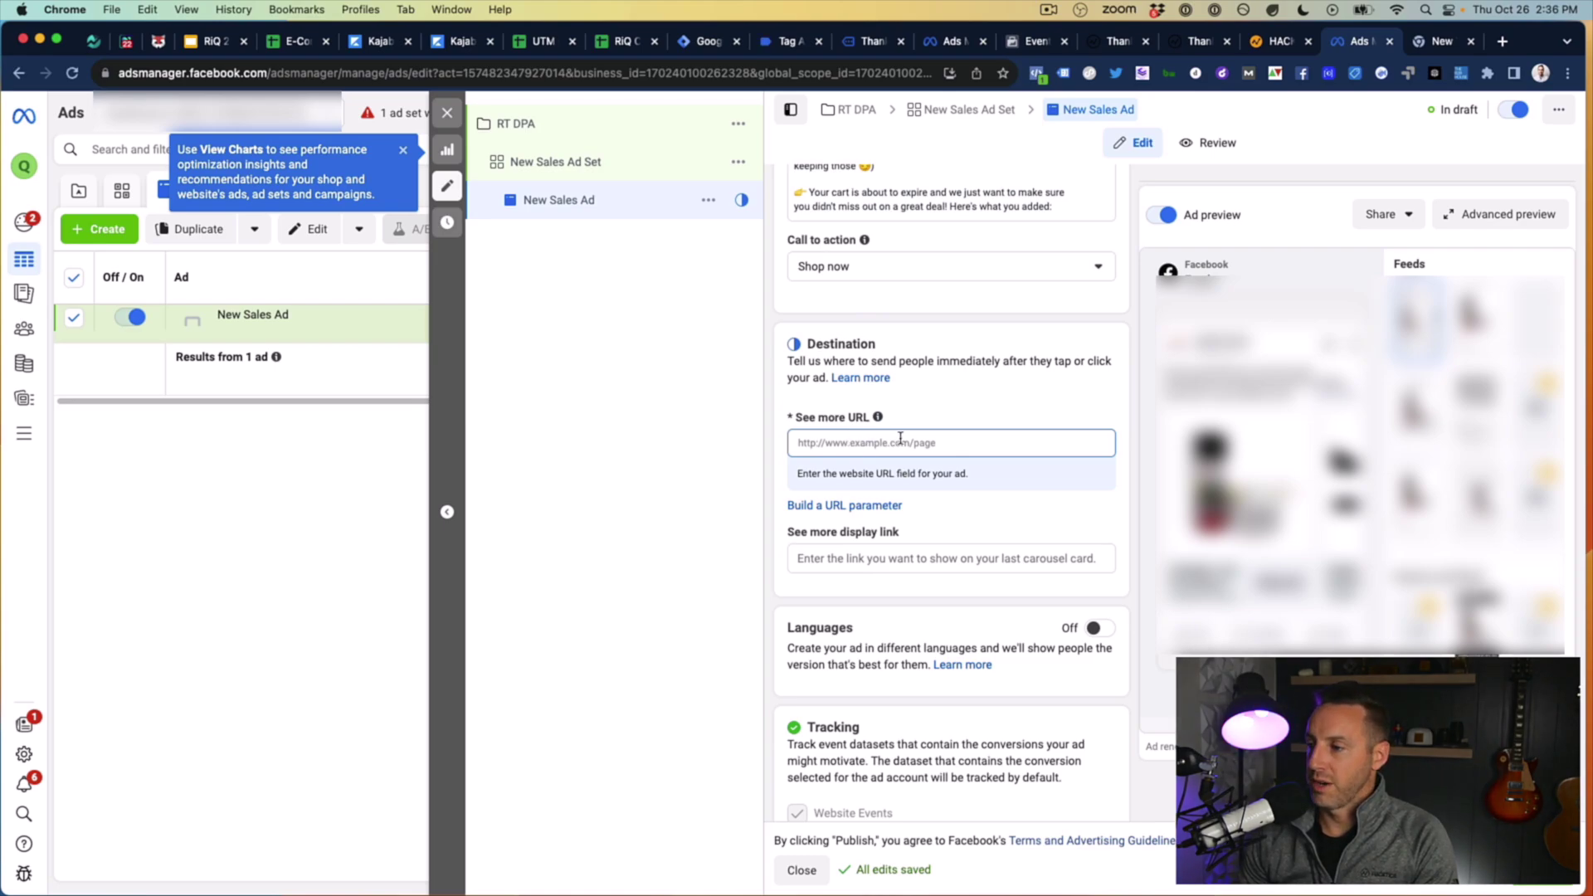
scroll(901, 438, "down", 13)
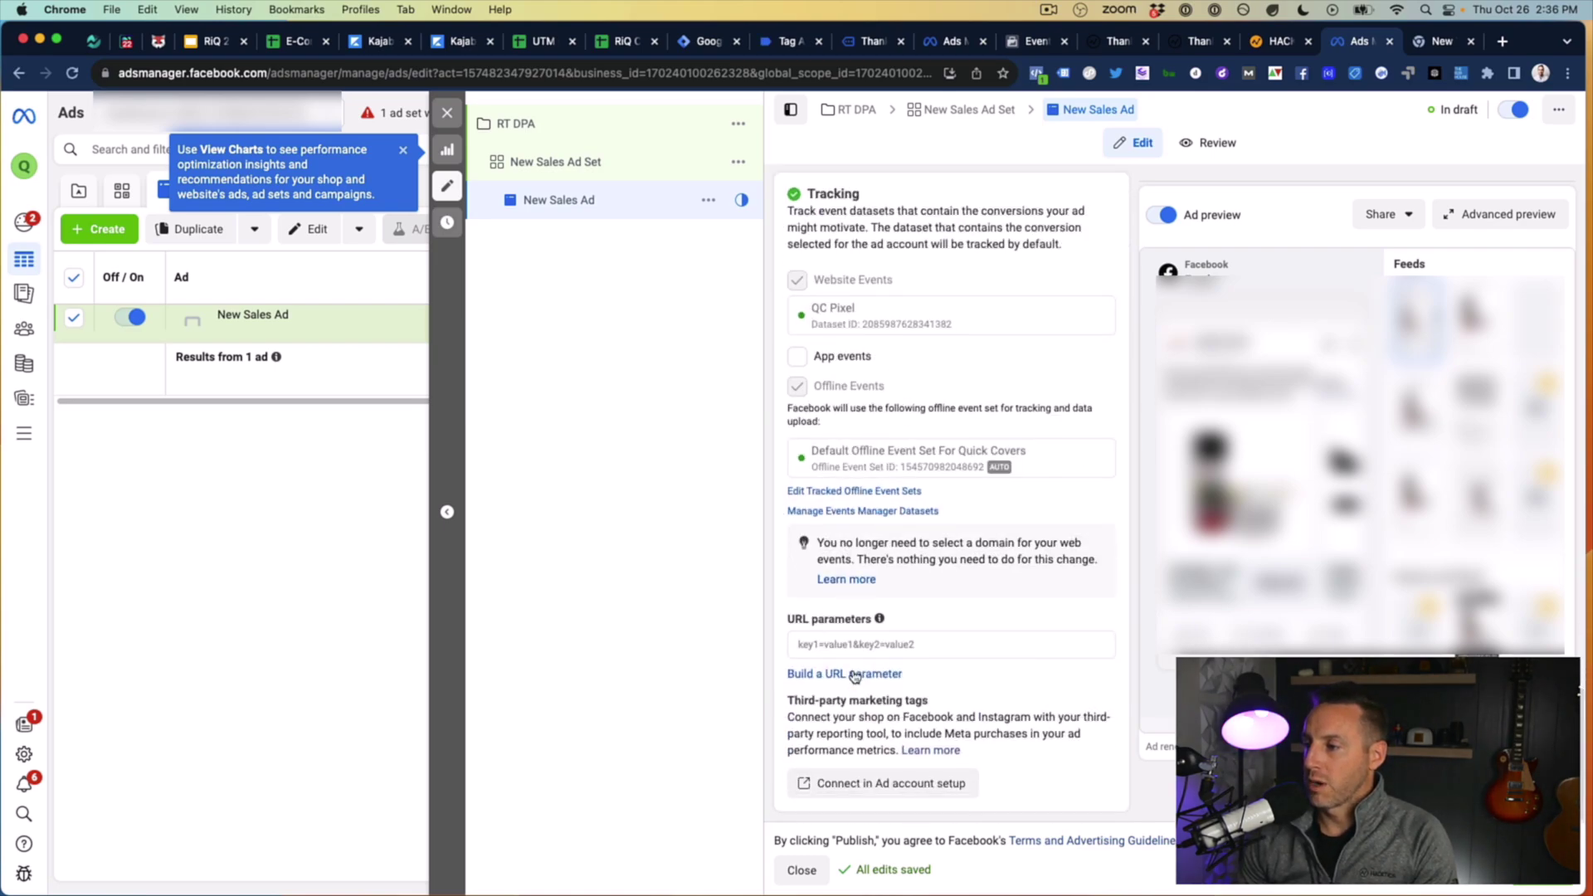
left_click(854, 676)
type("facebo")
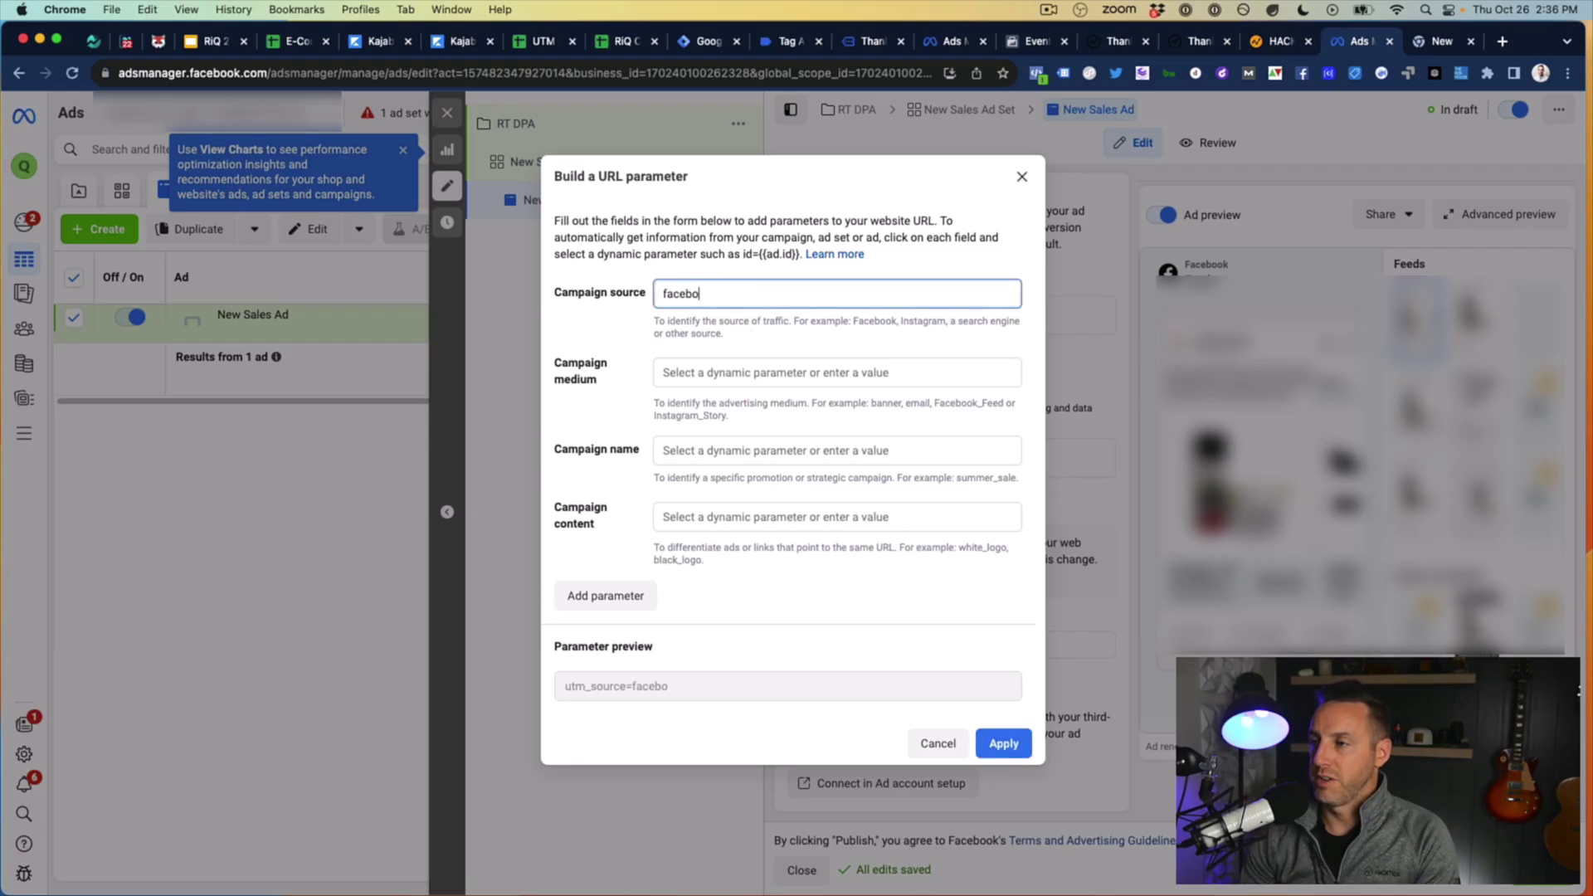
type("ok")
key("Tab")
type("ads")
key("Tab")
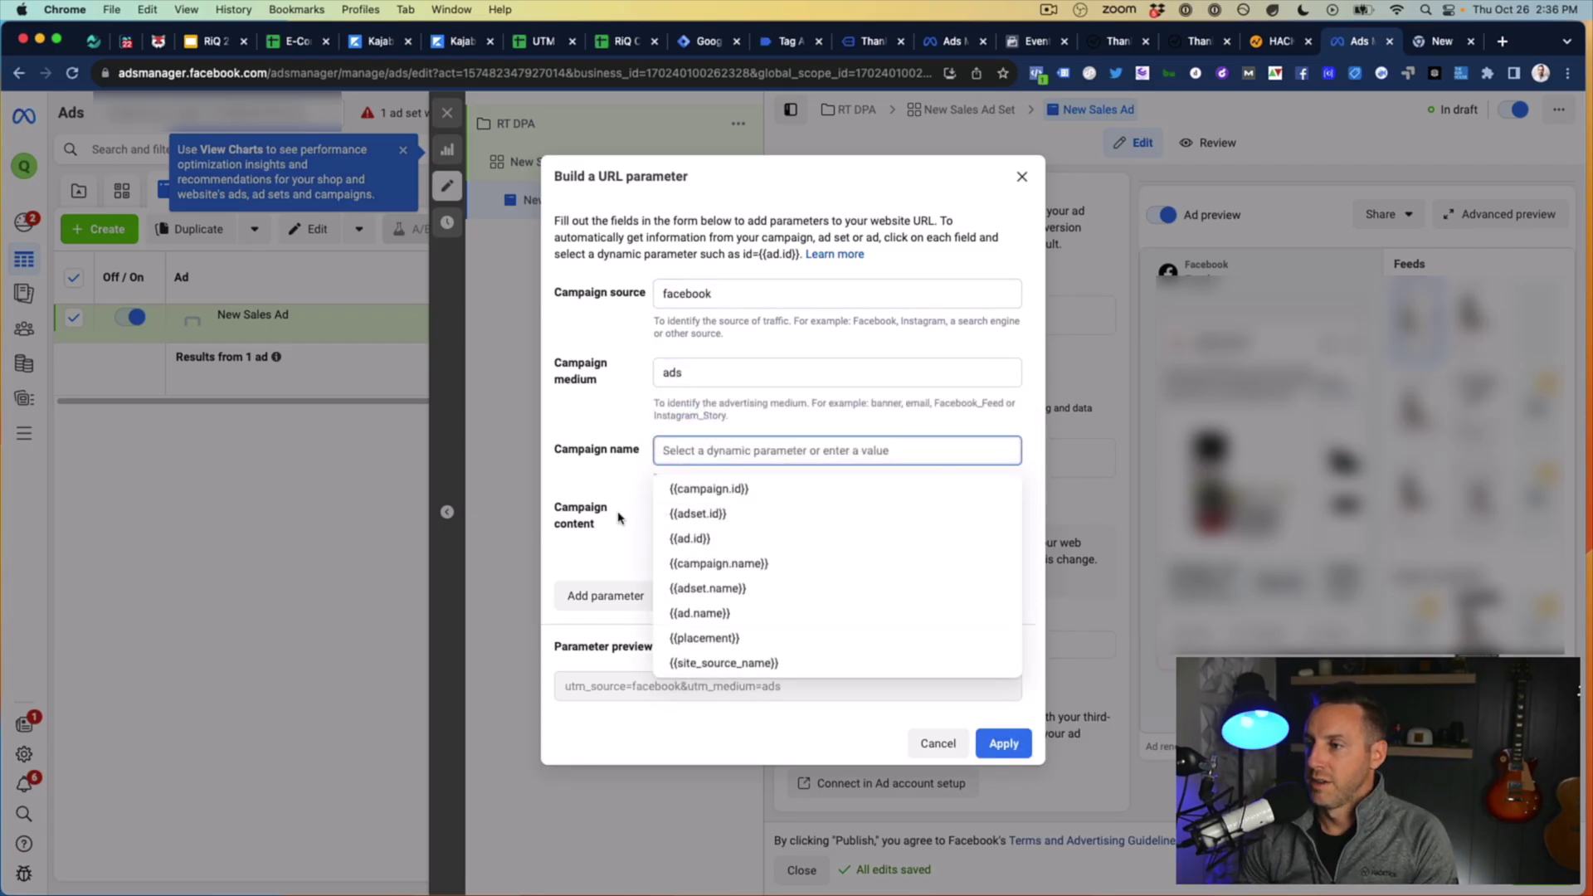
Step: Set the URL parameters' campaign name to the dynamic value {{campaign.name}} and campaign content to {{adset.name}}
left_click(719, 563)
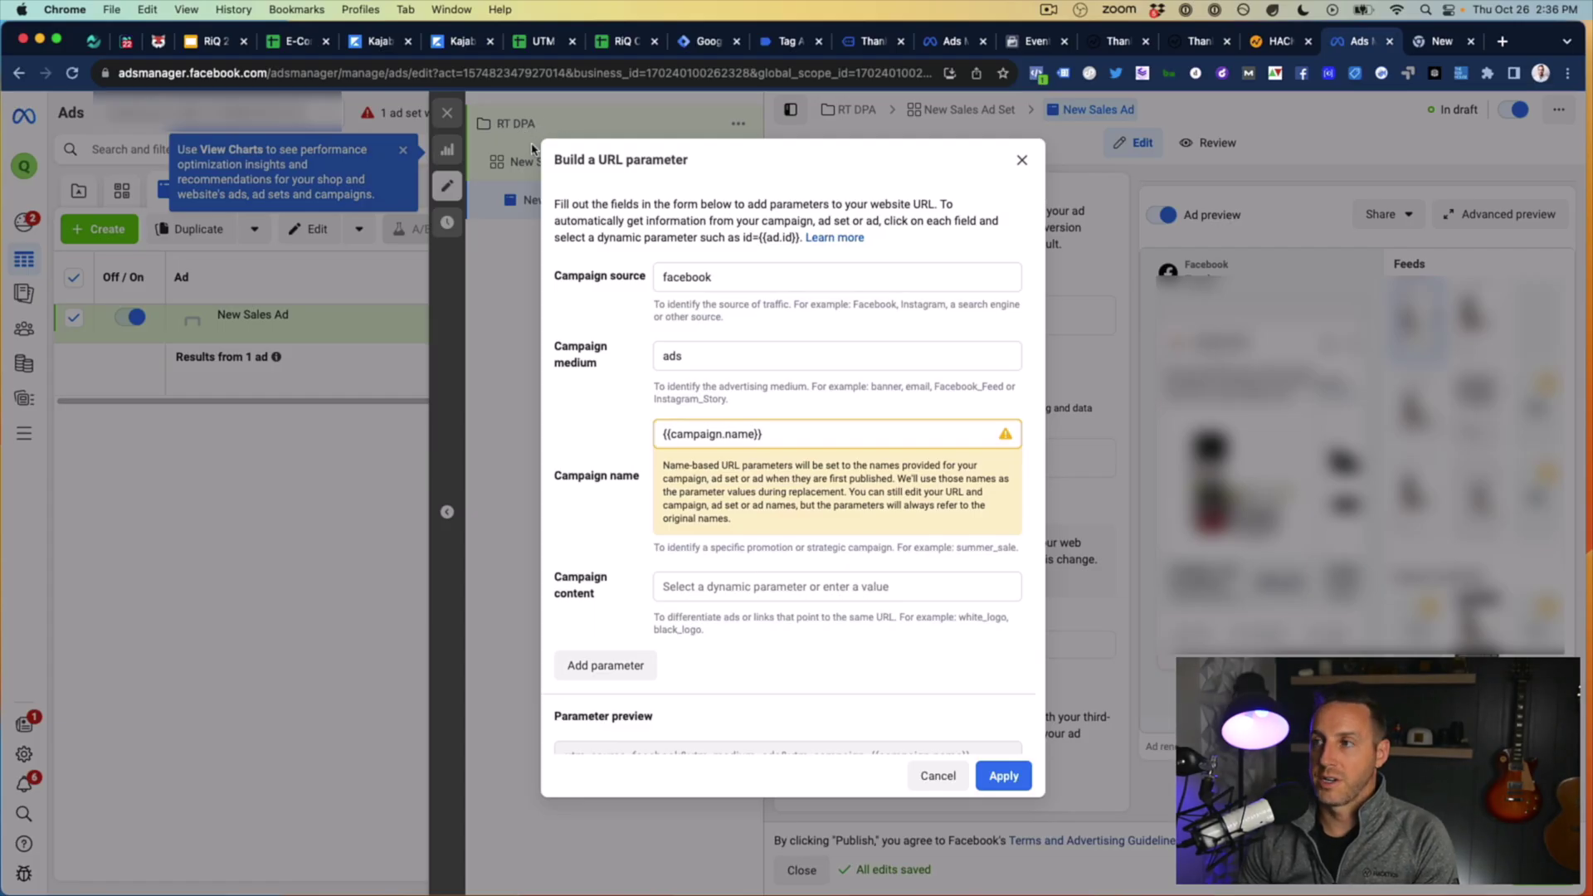
left_click(707, 583)
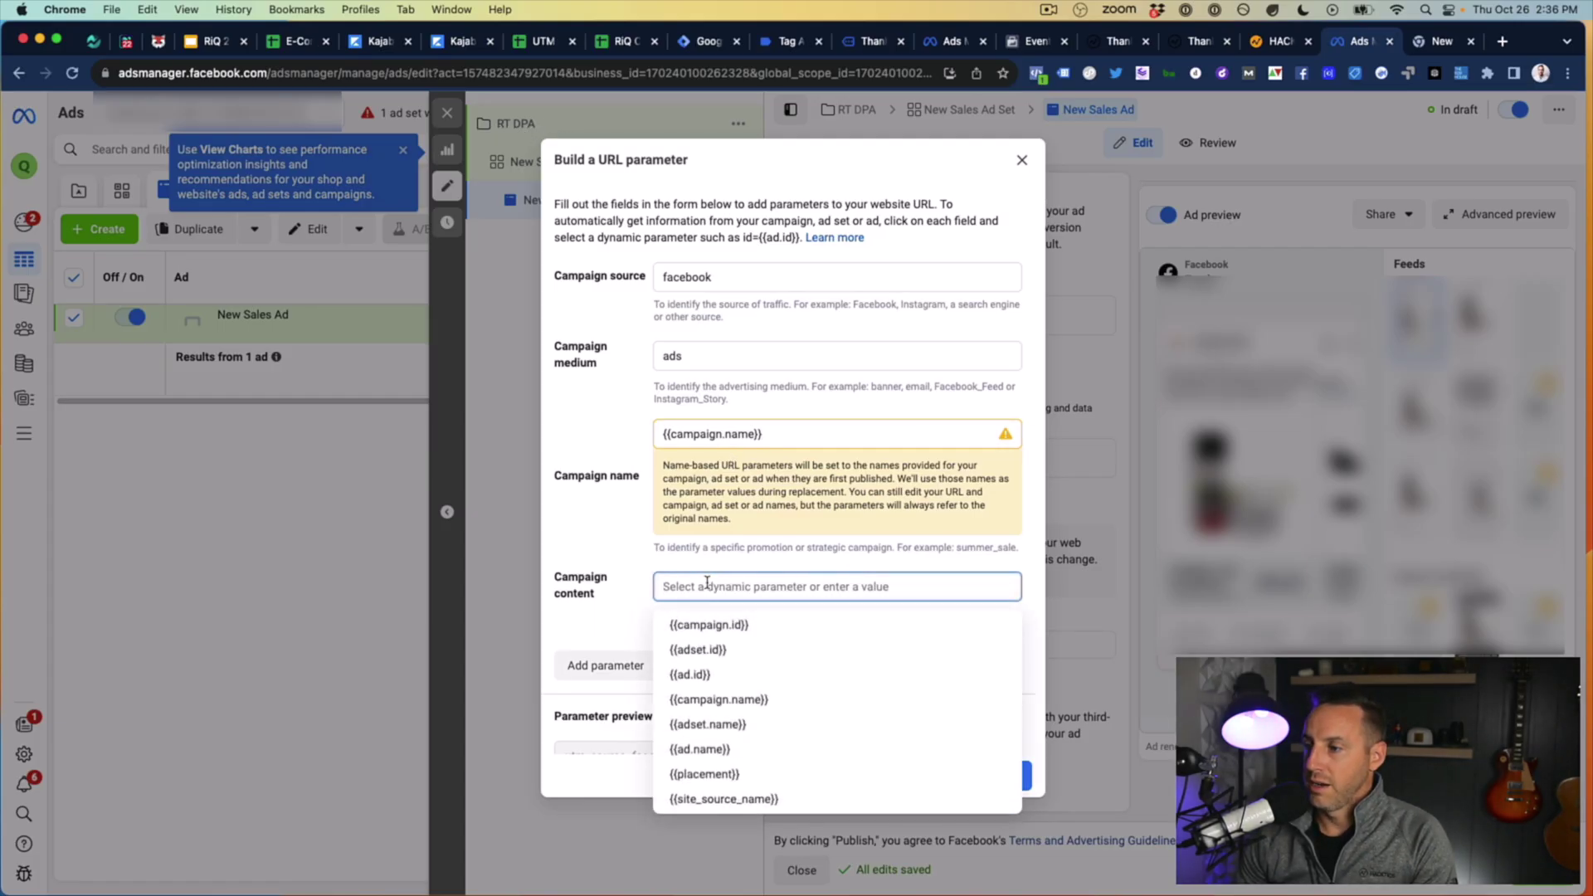
left_click(731, 725)
Step: Add a custom parameter utm_term with the value {{ad.name}}{{placement}} and apply the URL parameters to the ad
scroll(626, 619, "down", 3)
left_click(619, 630)
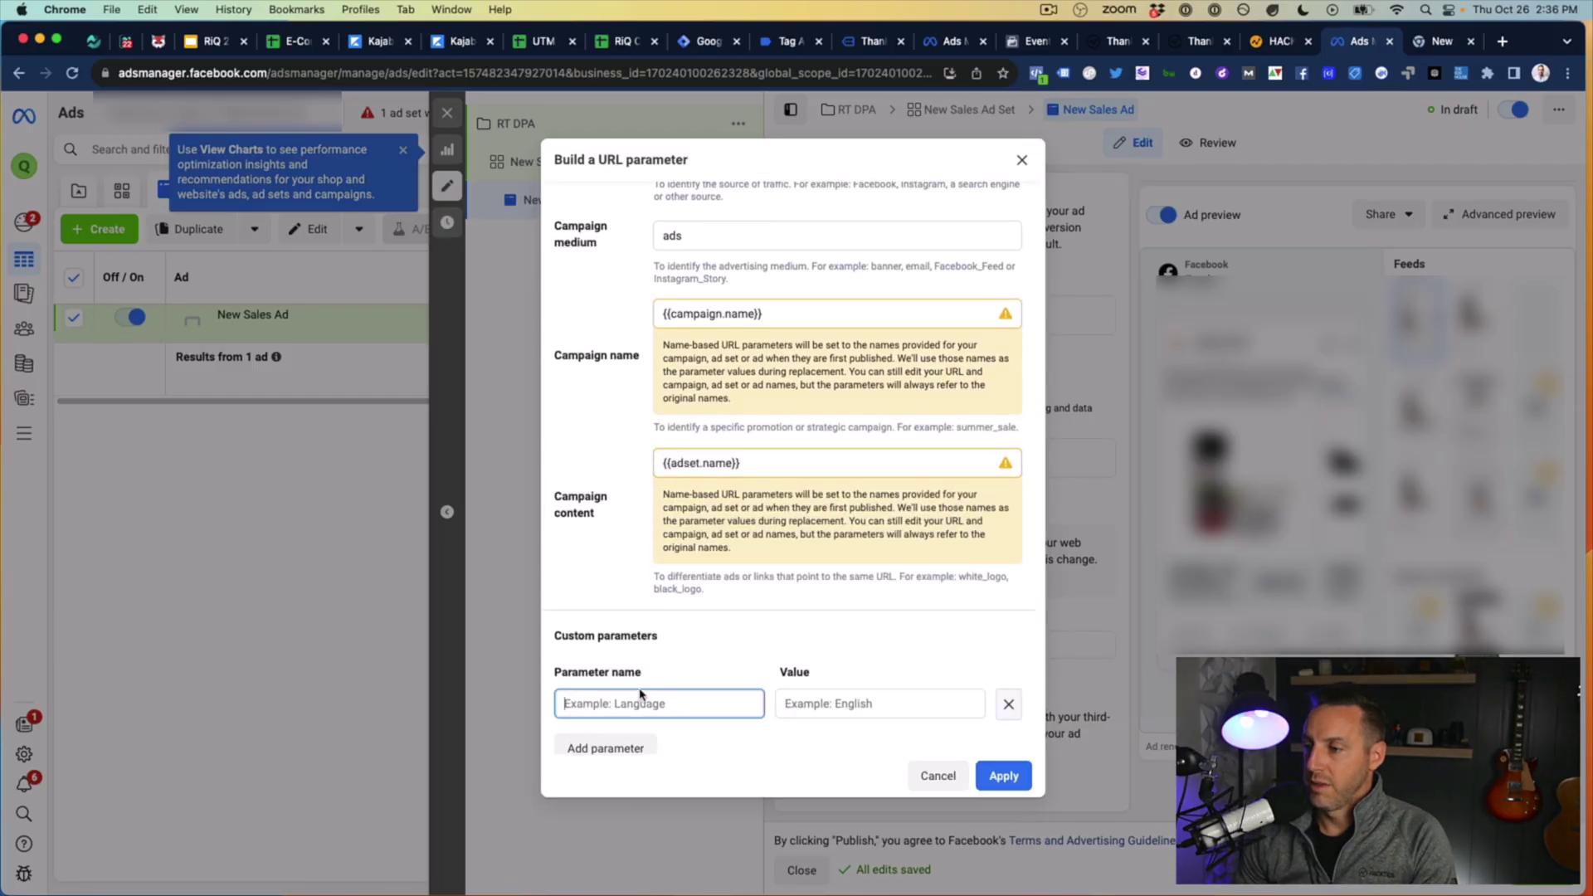
type("utm_term")
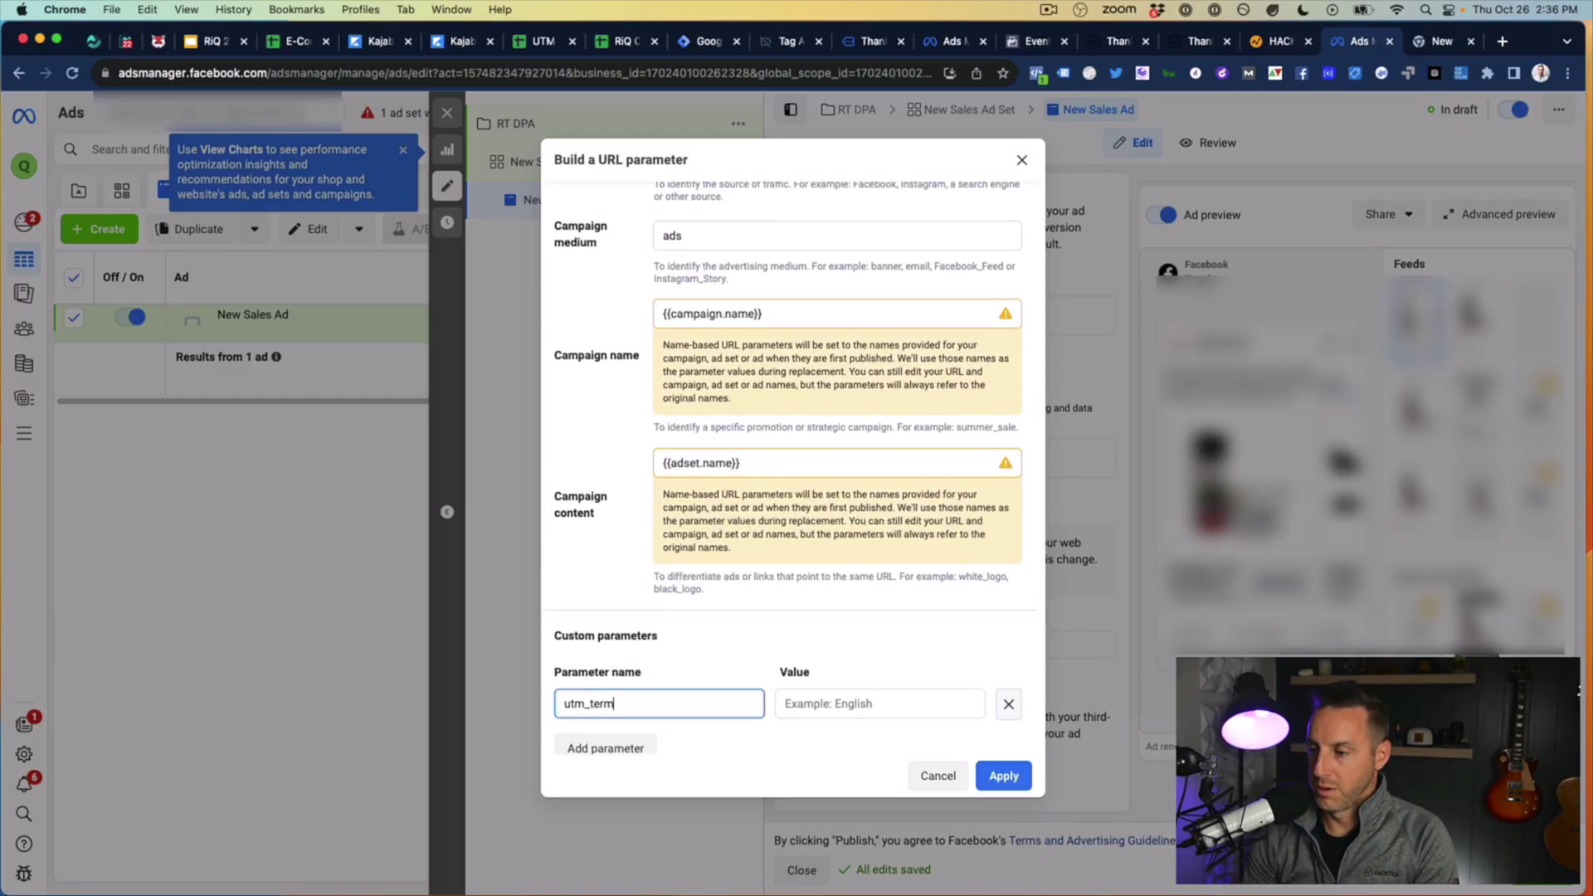
key("Tab")
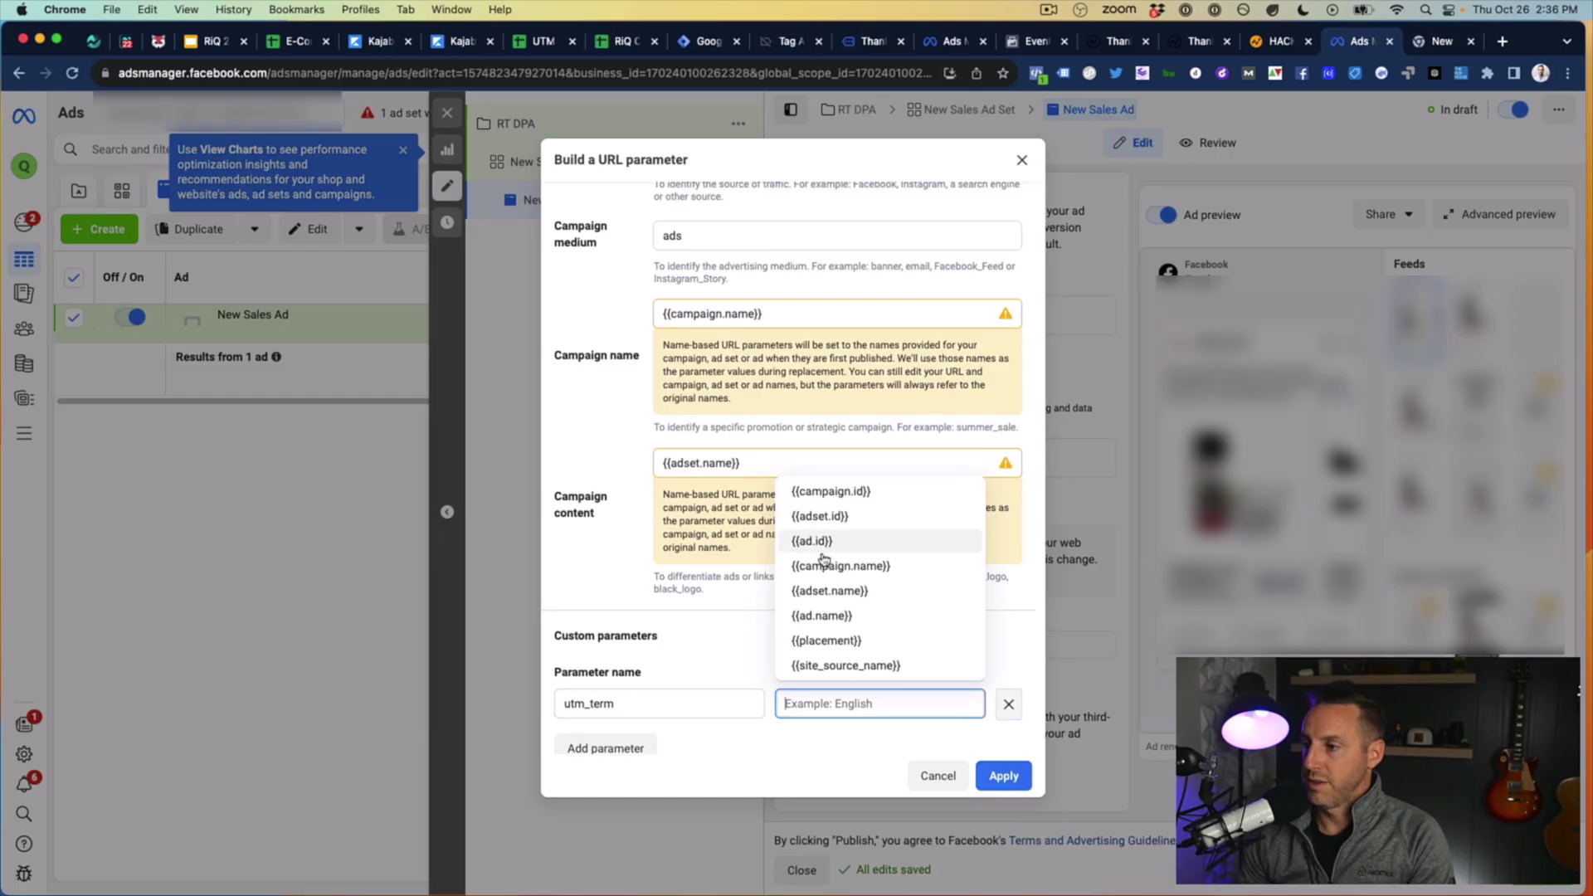
left_click(826, 618)
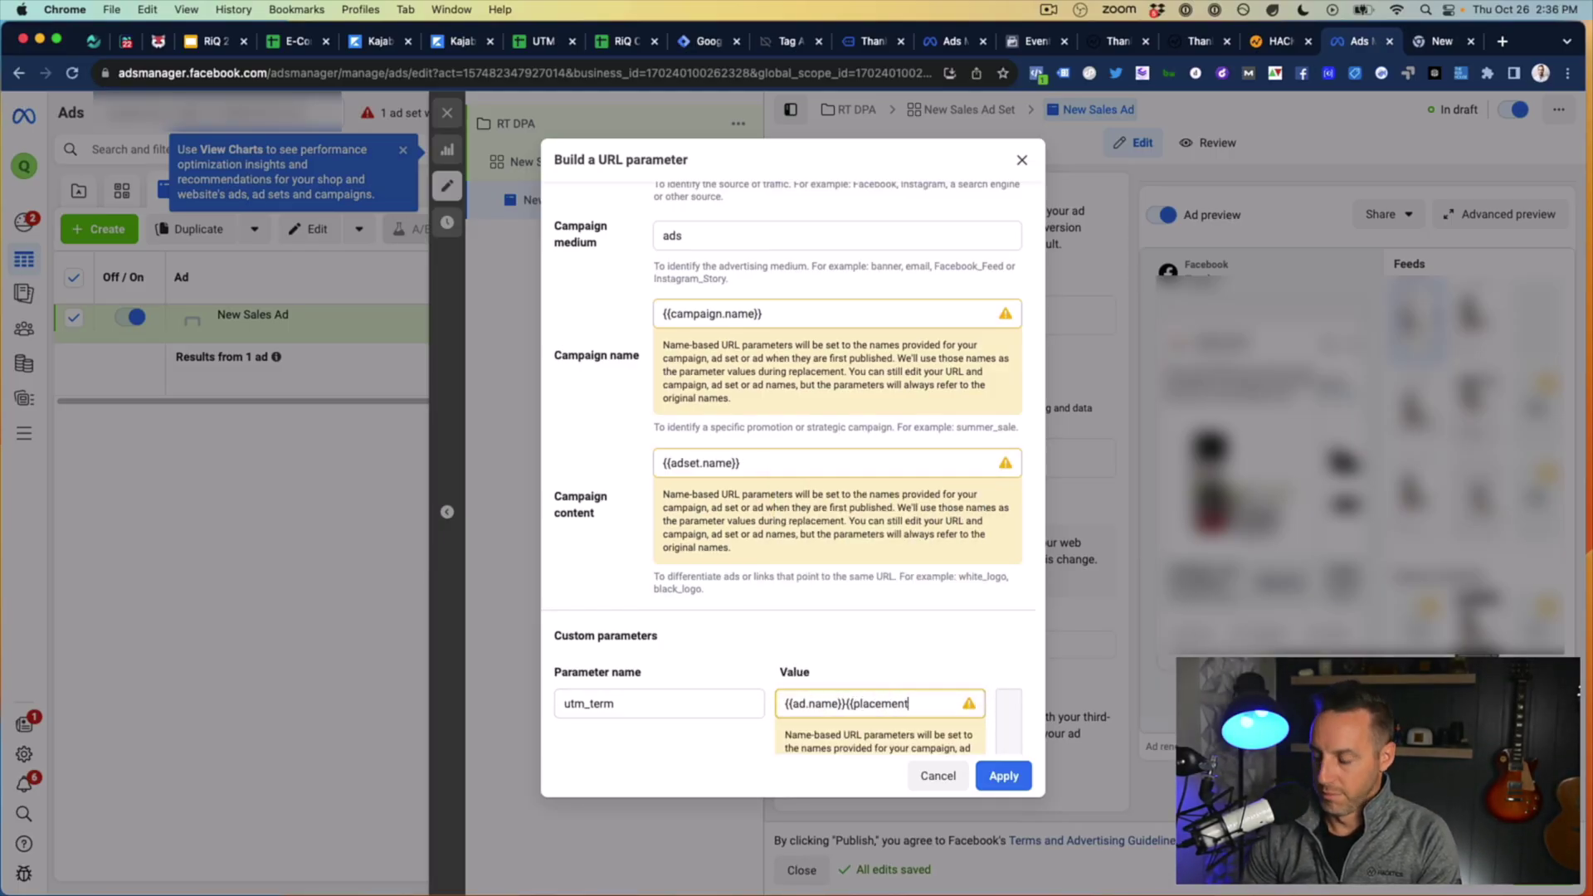
left_click(1005, 778)
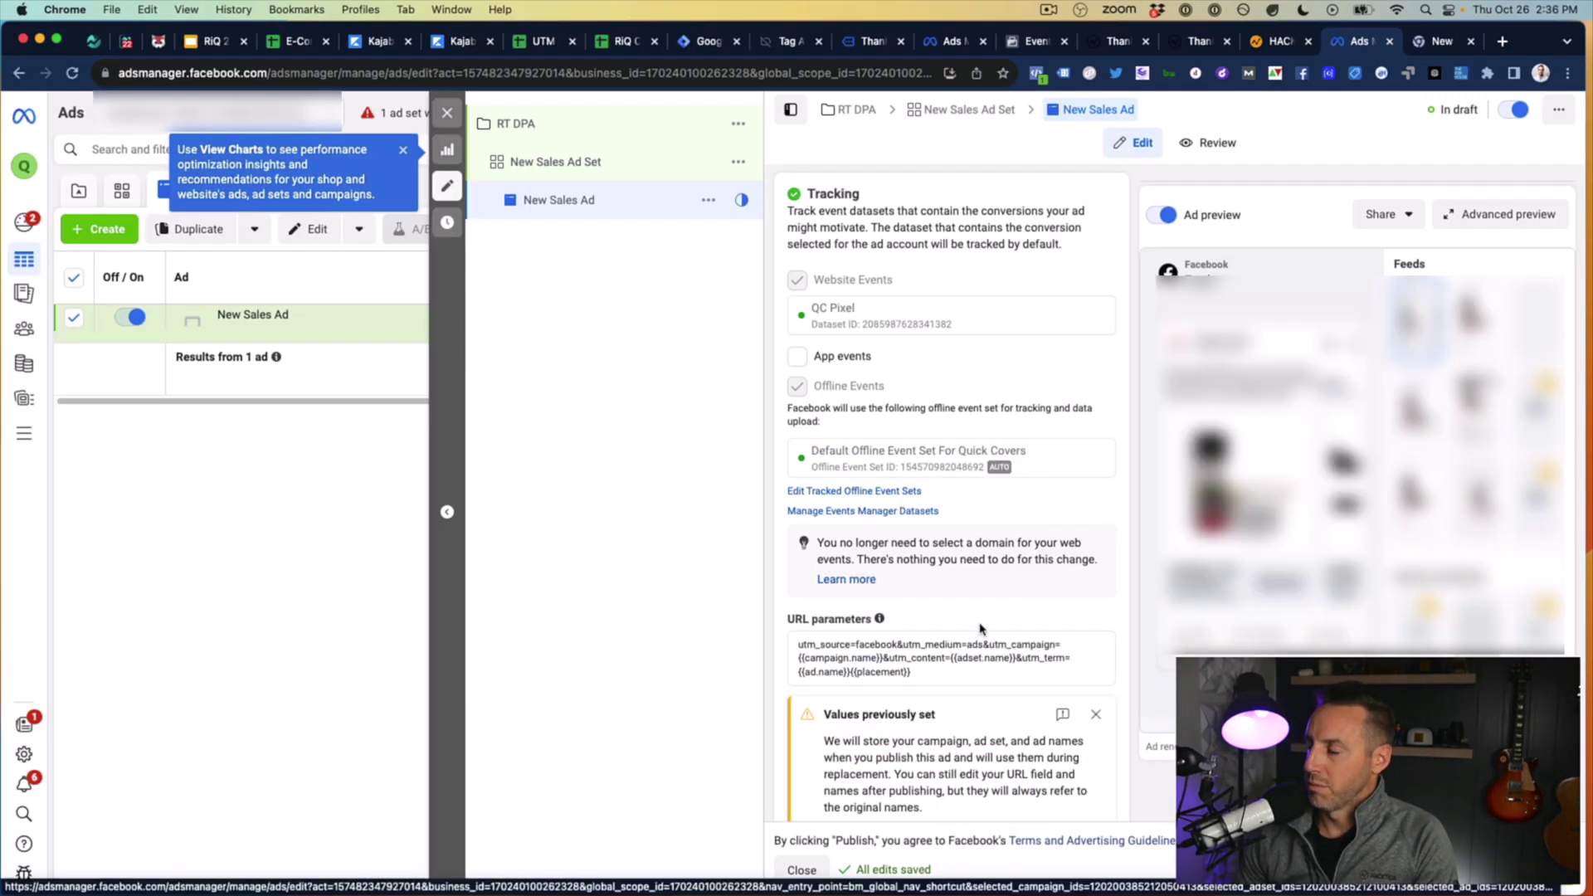
Step: Review the New Sales Ad's URL parameters, destination, primary text, headline and catalog options
scroll(979, 635, "down", 2)
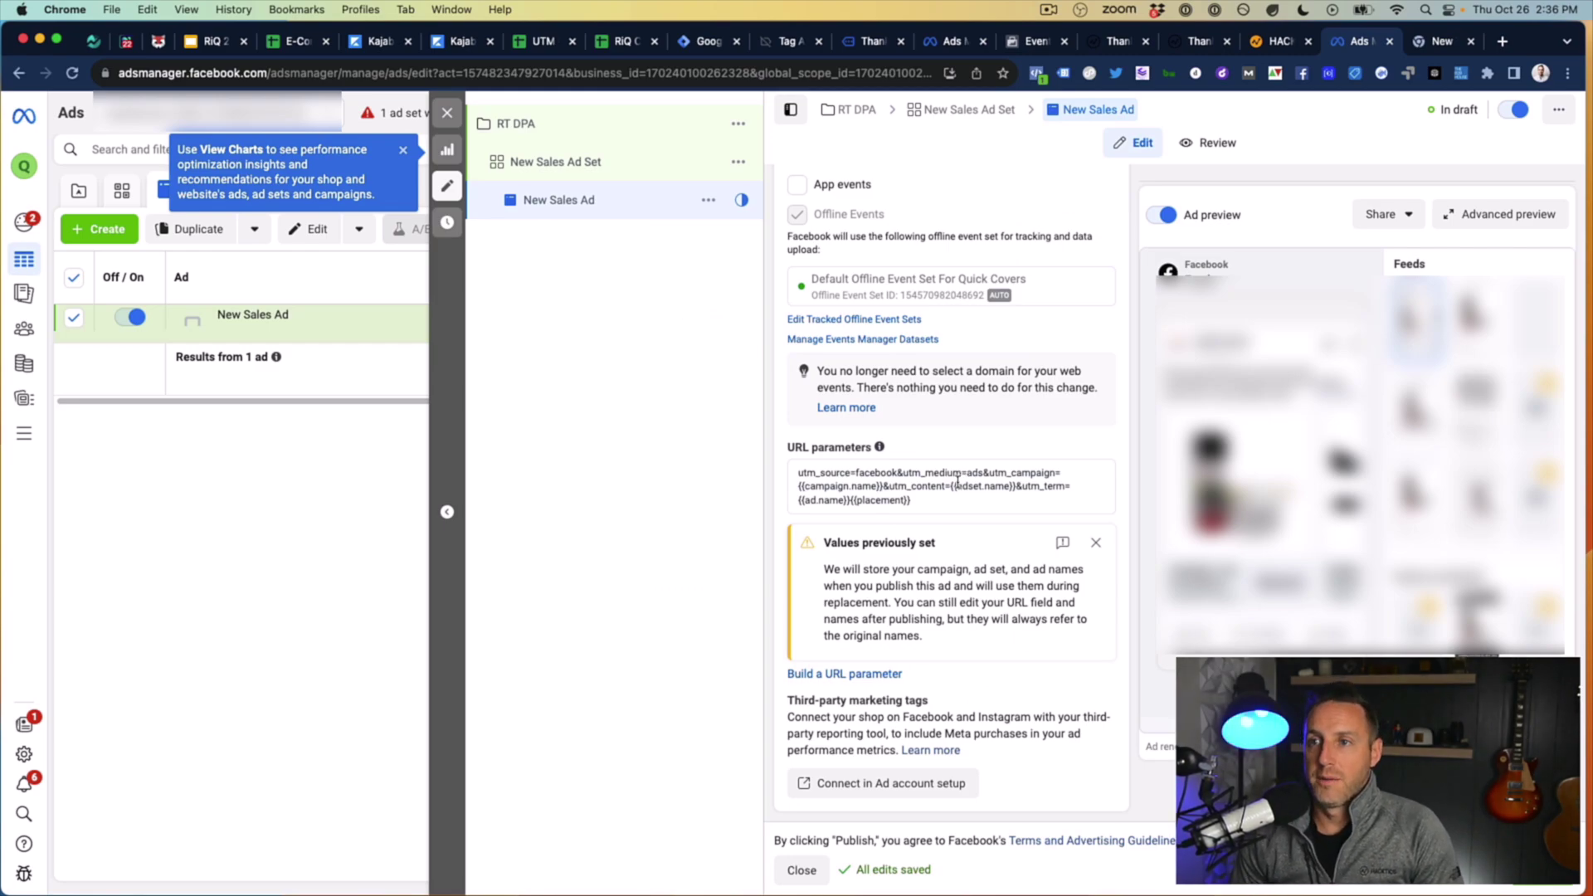
scroll(1035, 448, "up", 5)
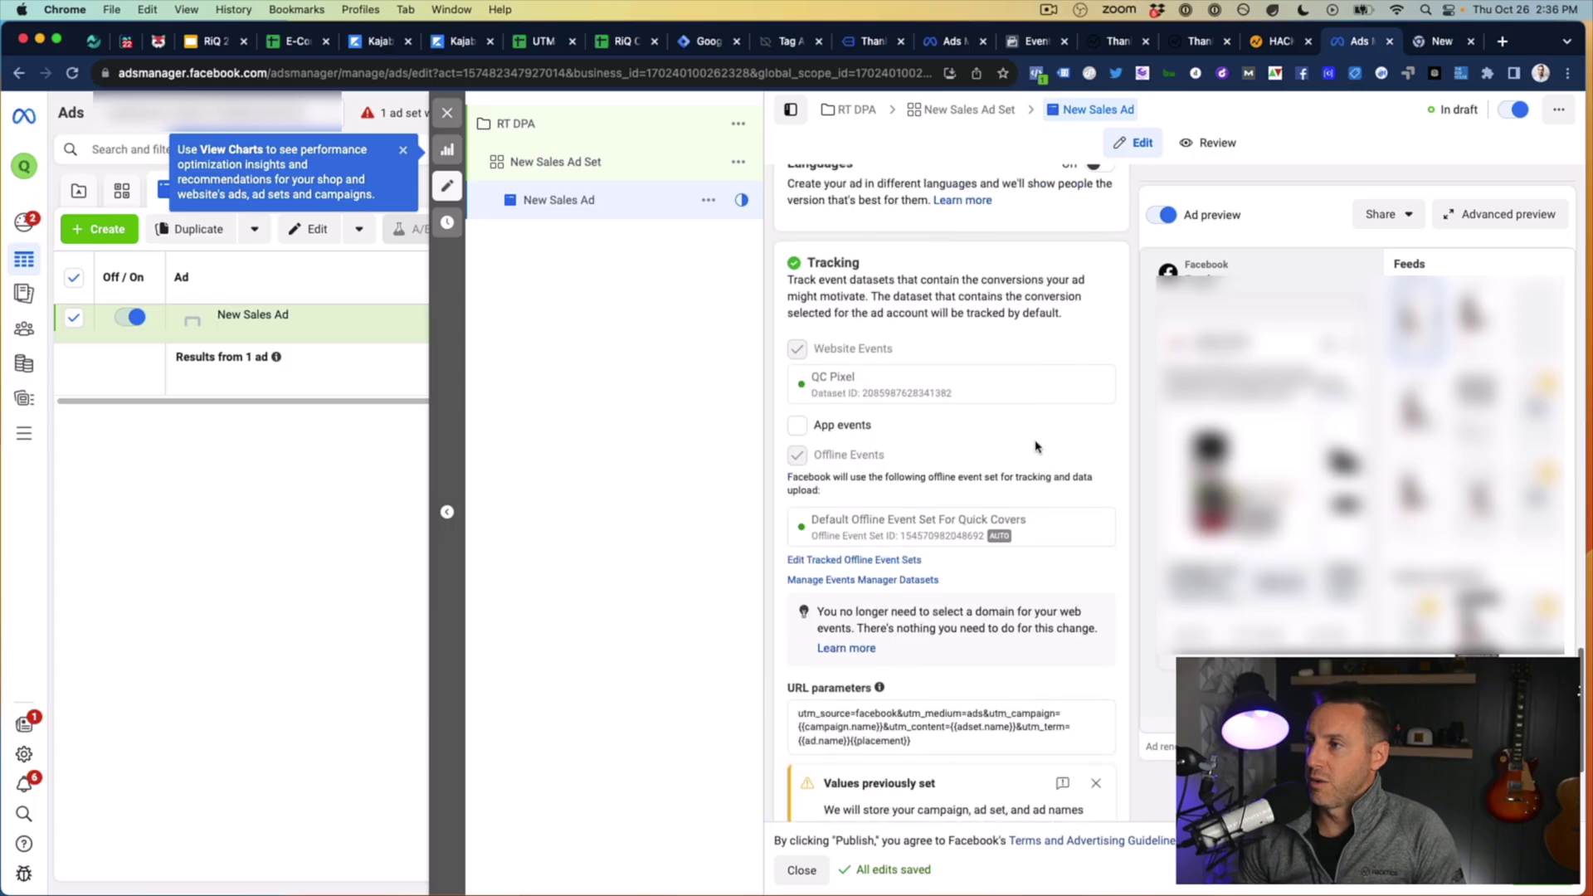
scroll(1035, 440, "up", 8)
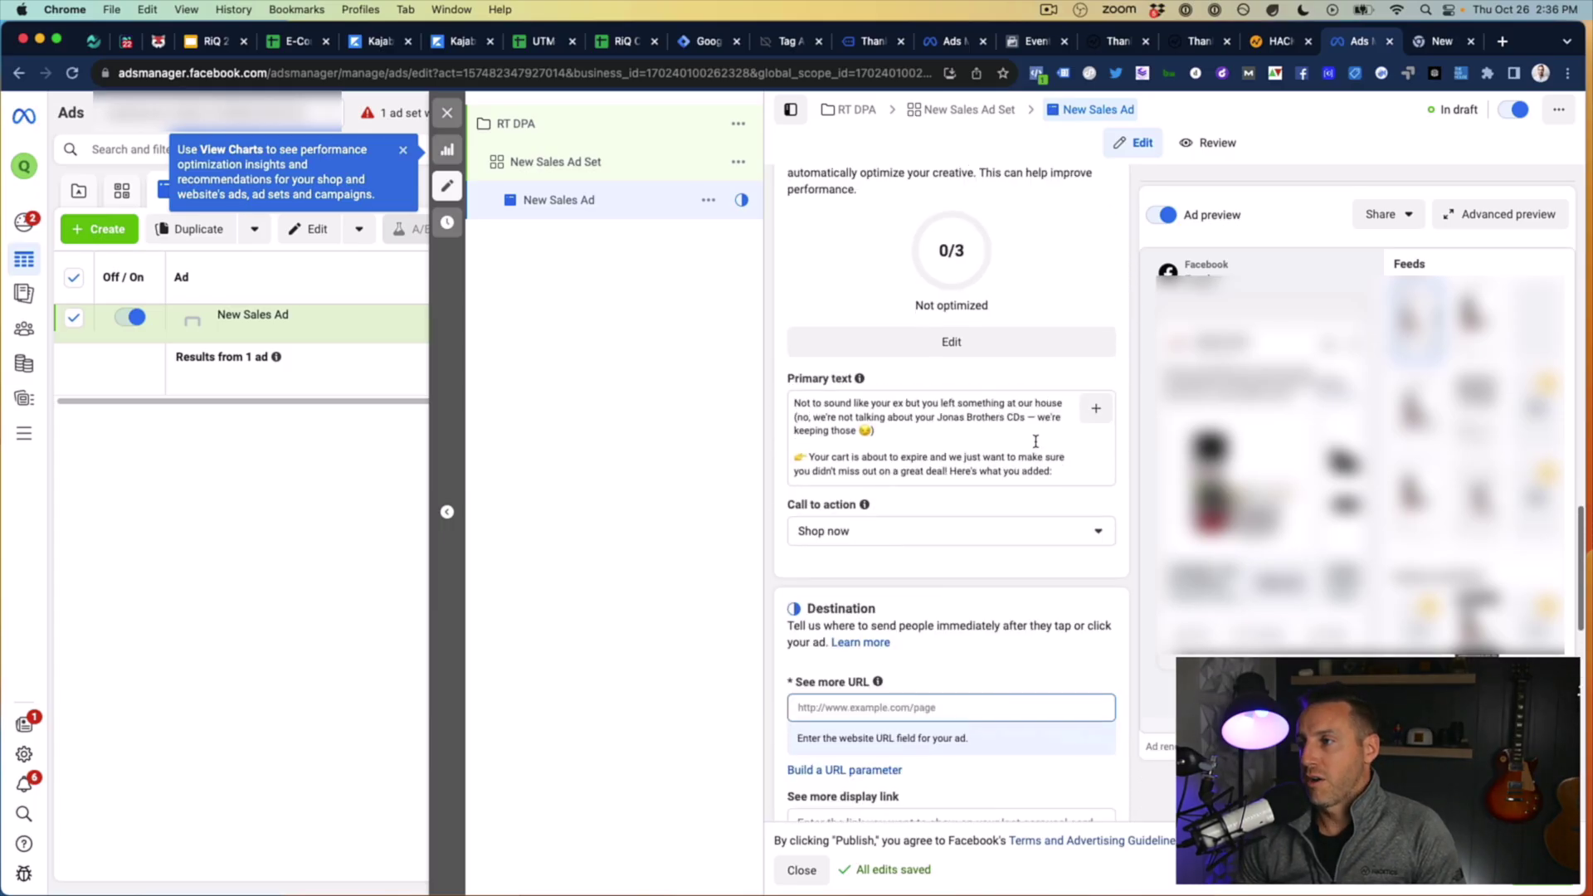
scroll(1036, 447, "up", 6)
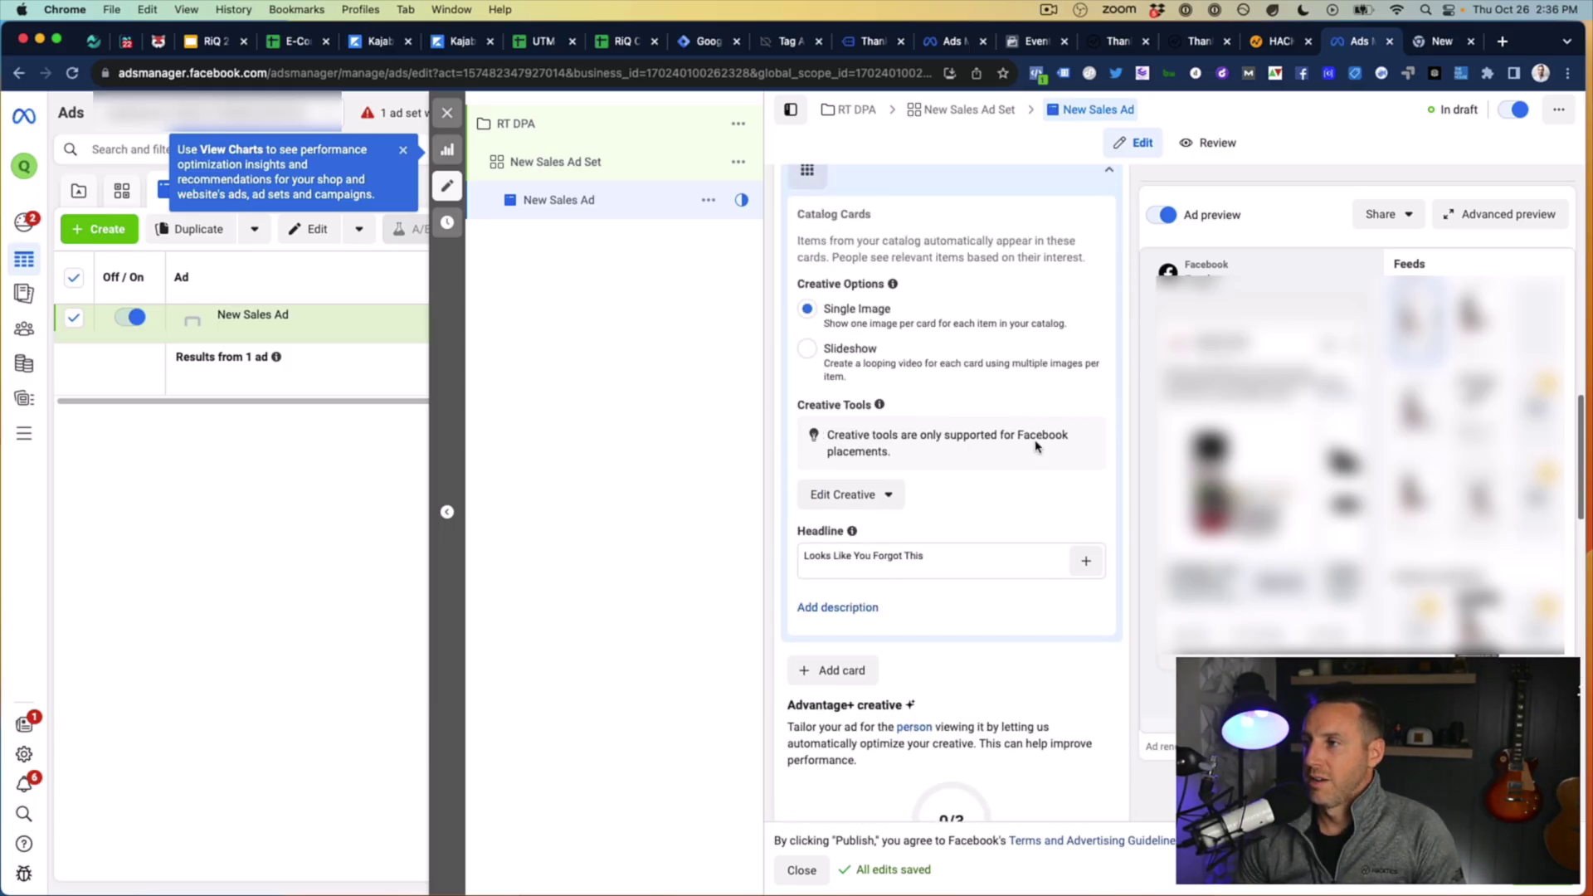
scroll(1036, 446, "down", 6)
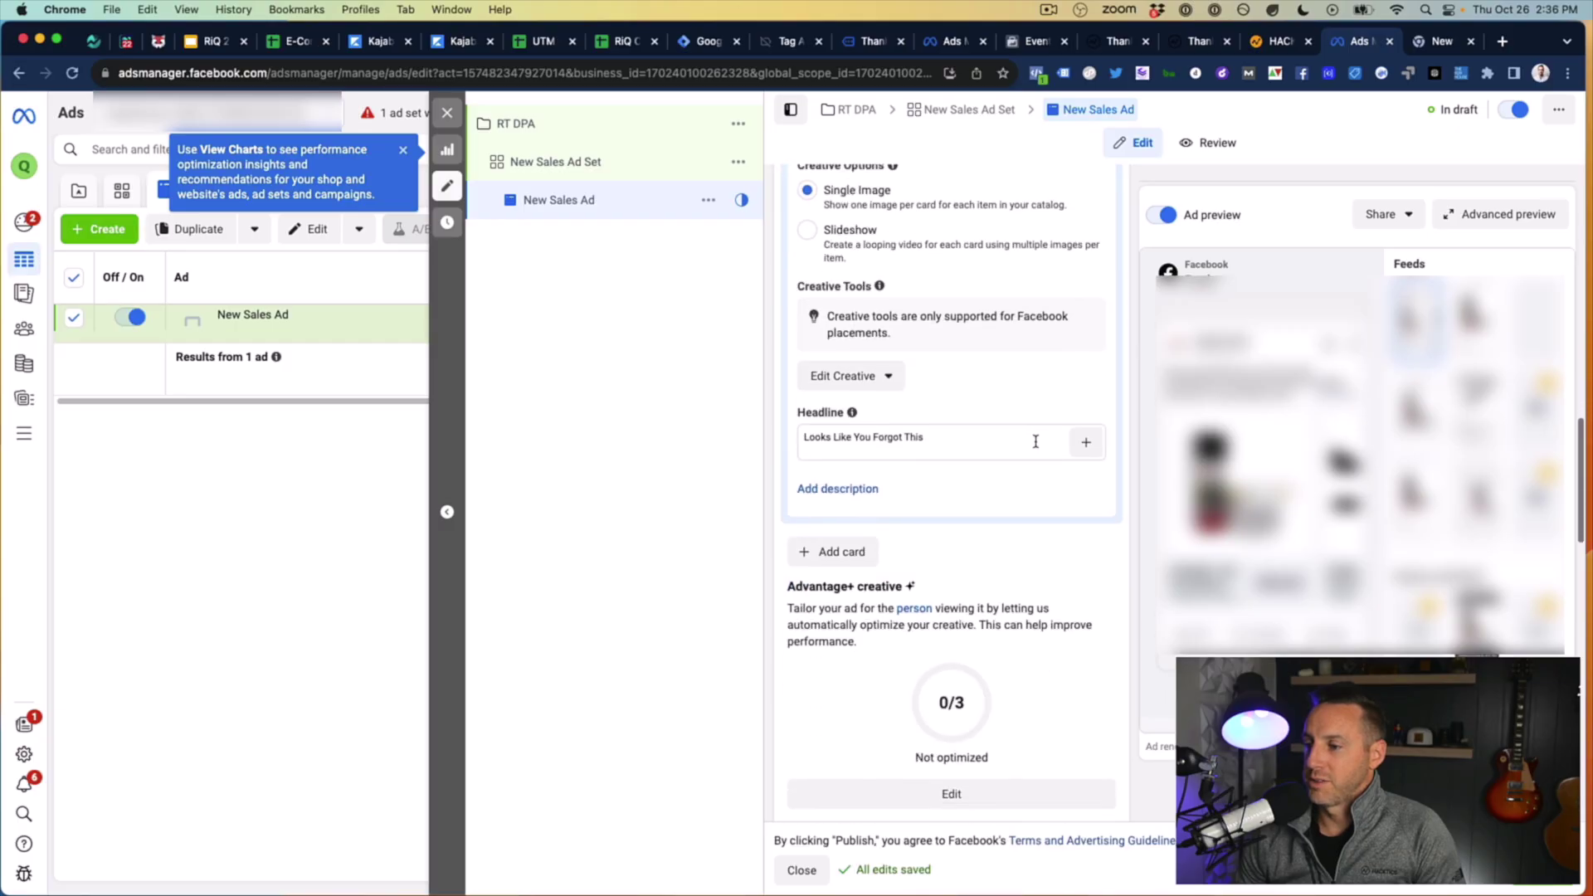
scroll(1036, 446, "down", 6)
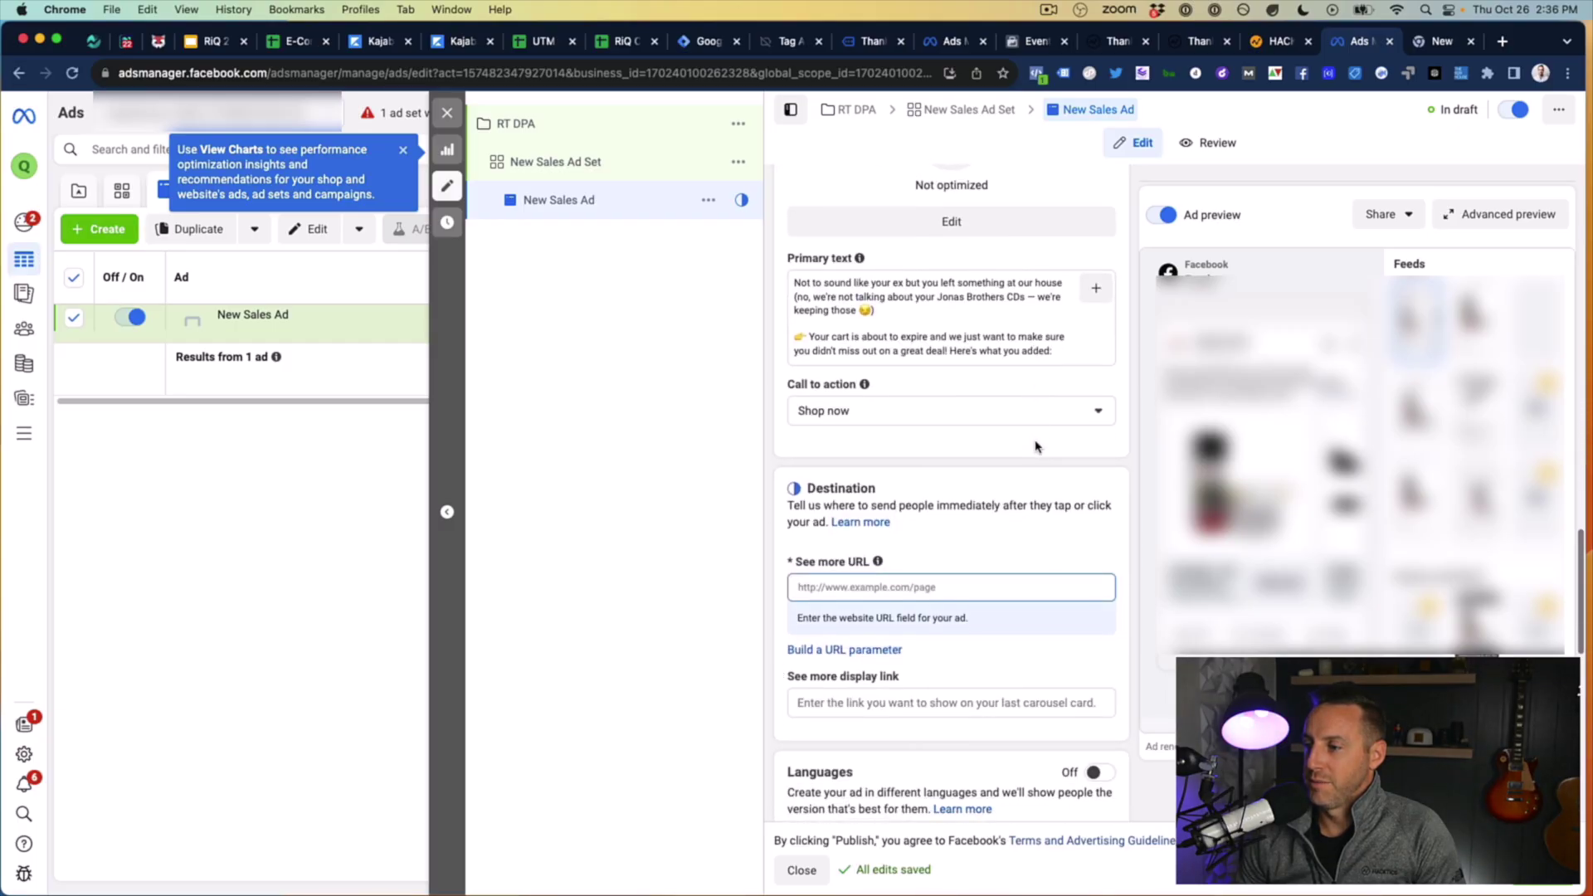
scroll(1036, 446, "up", 11)
scroll(1035, 446, "up", 7)
scroll(1036, 447, "down", 4)
scroll(1035, 446, "up", 2)
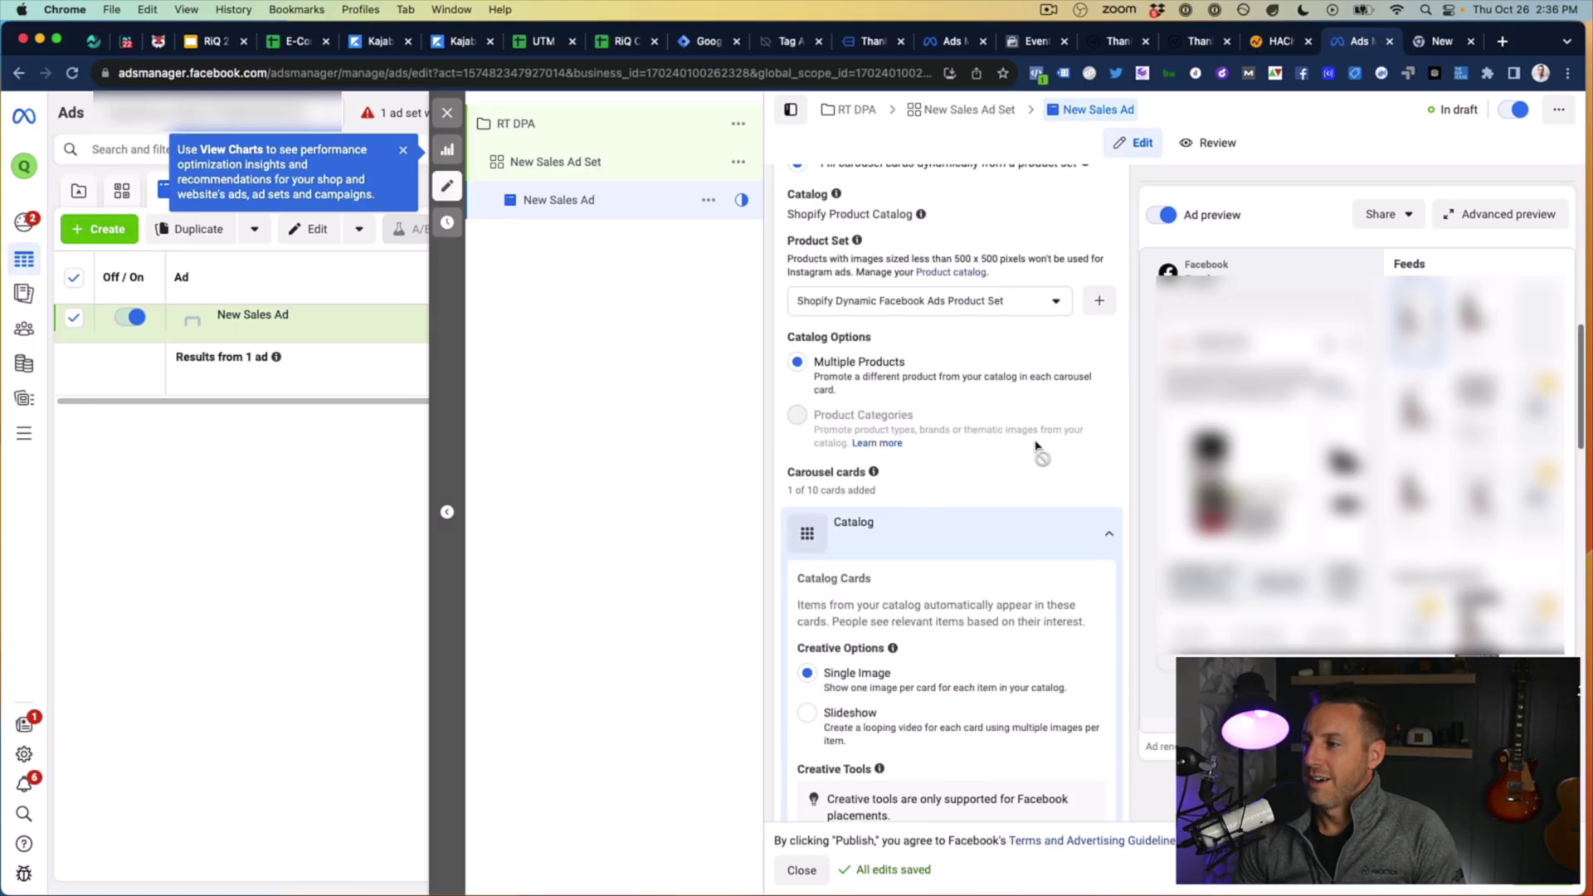
mouse_move(1012, 577)
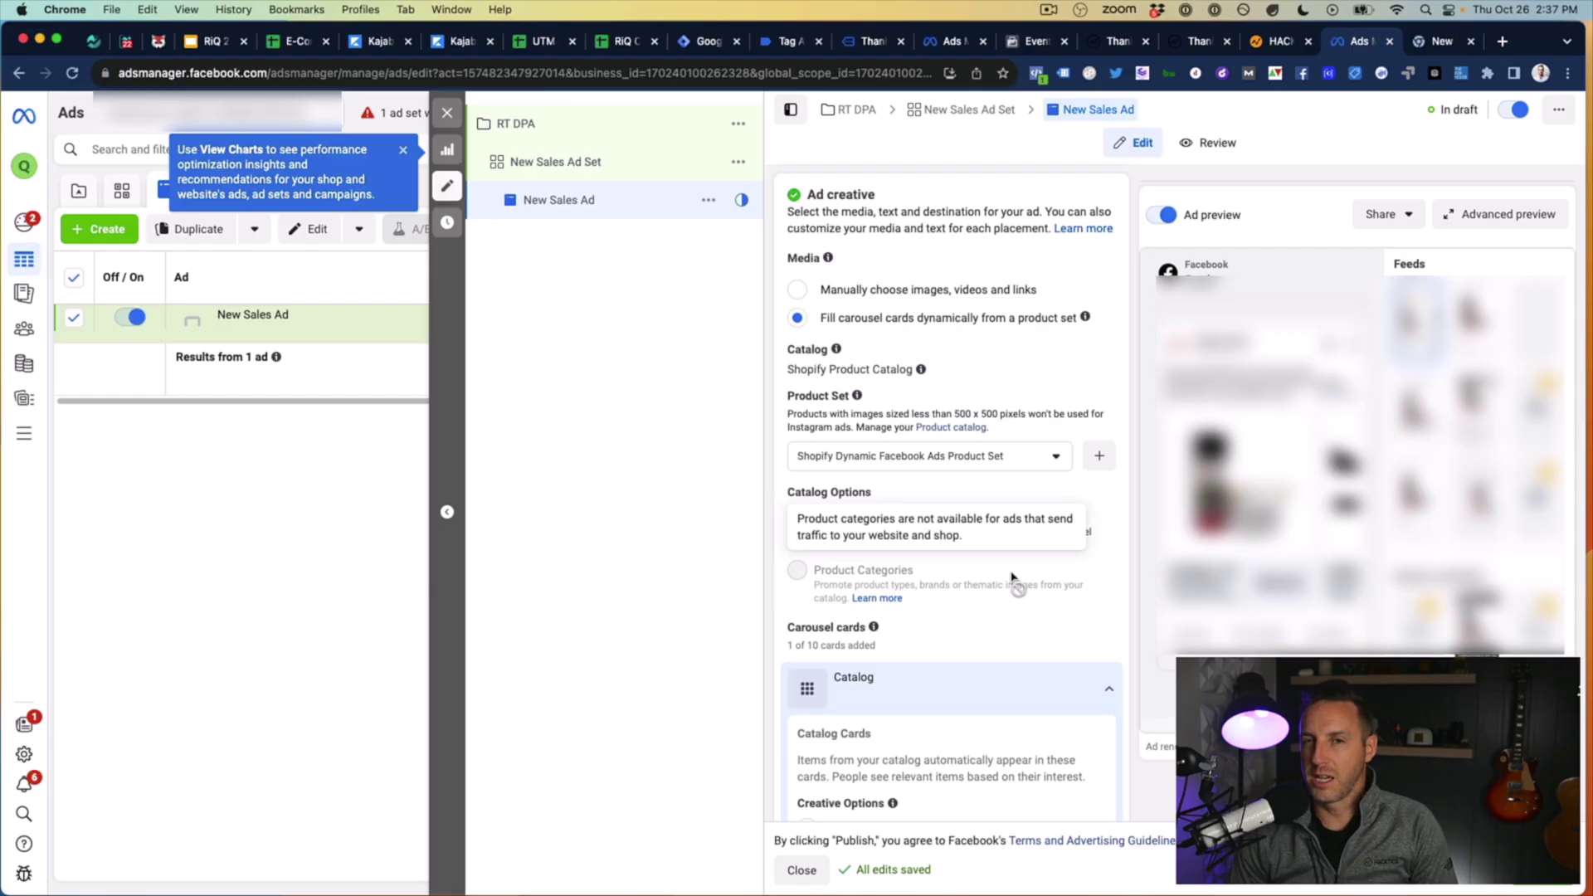
Step: Open the New Sales Ad Set, show its extra schedule options and switch its targeting to the original audience options
left_click(496, 162)
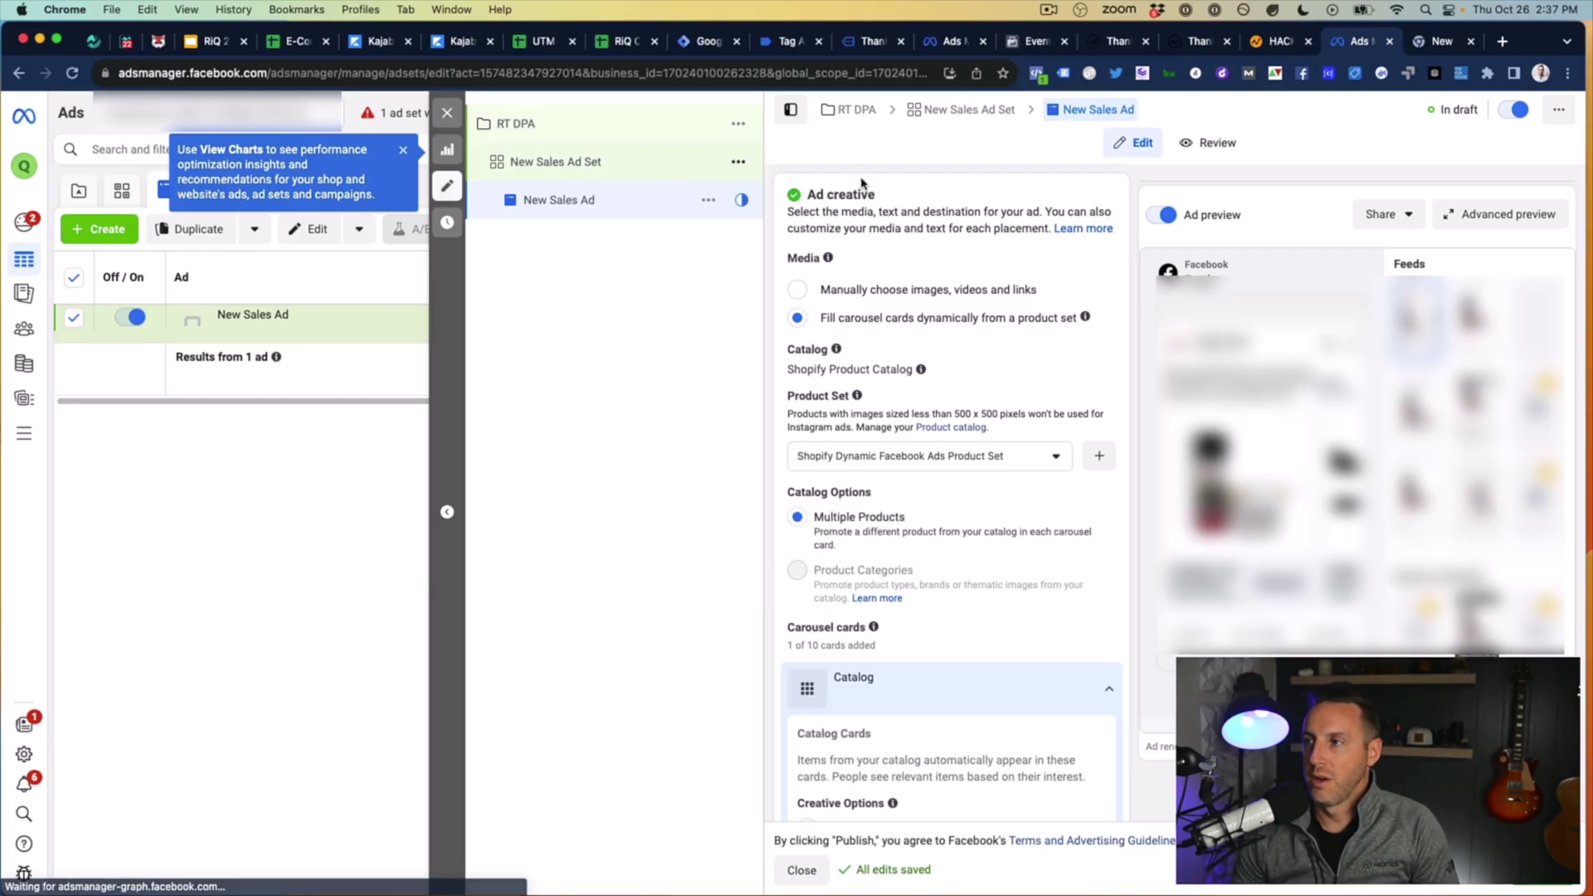
triple_click(873, 241)
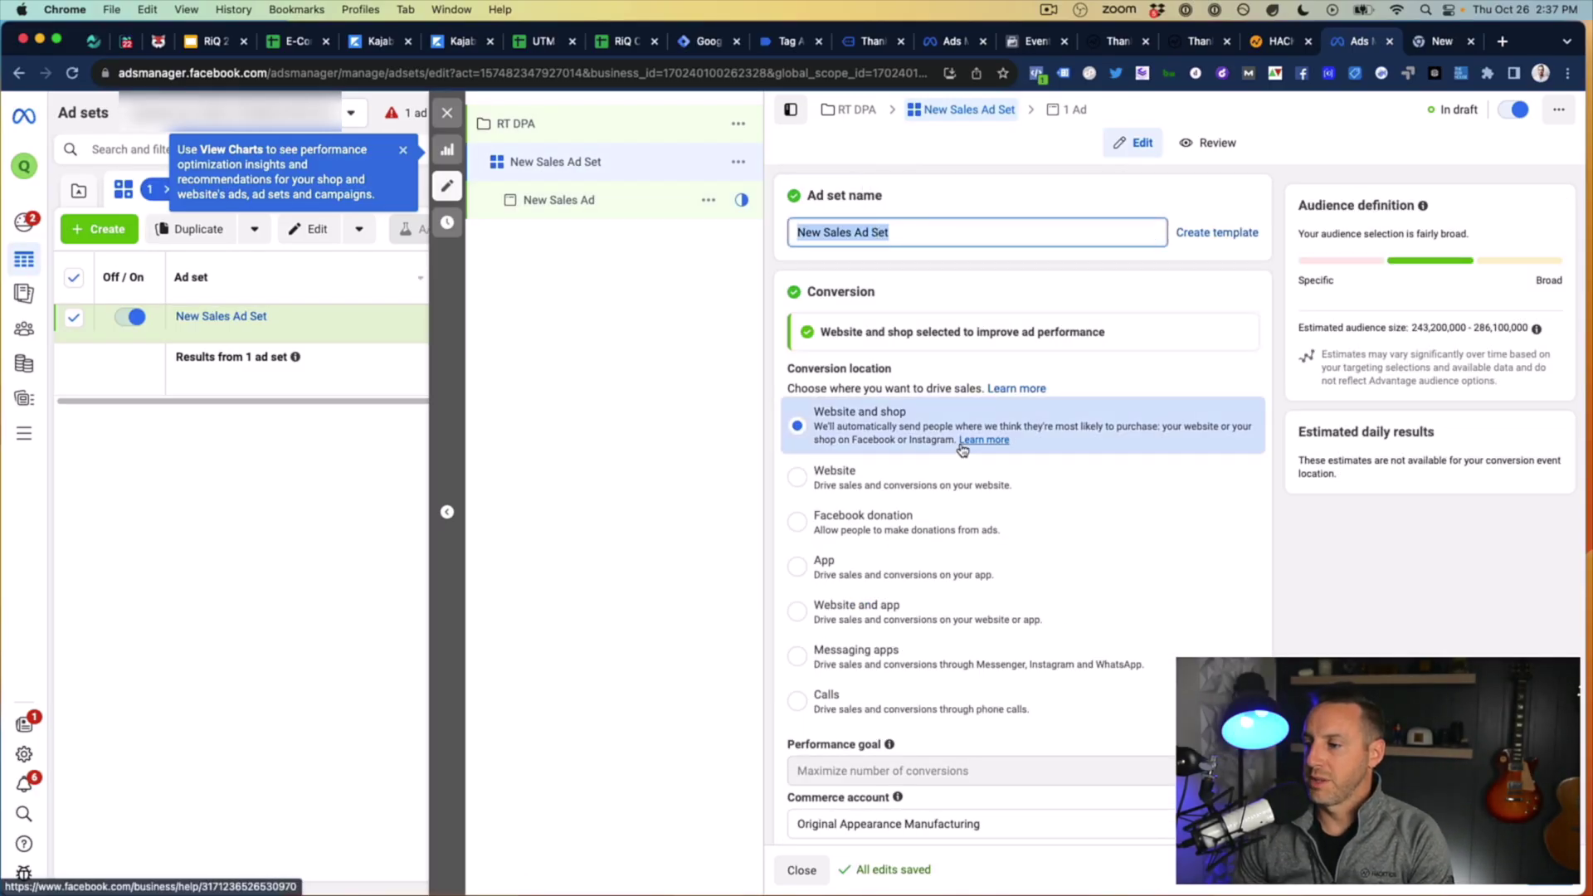
scroll(954, 332, "down", 6)
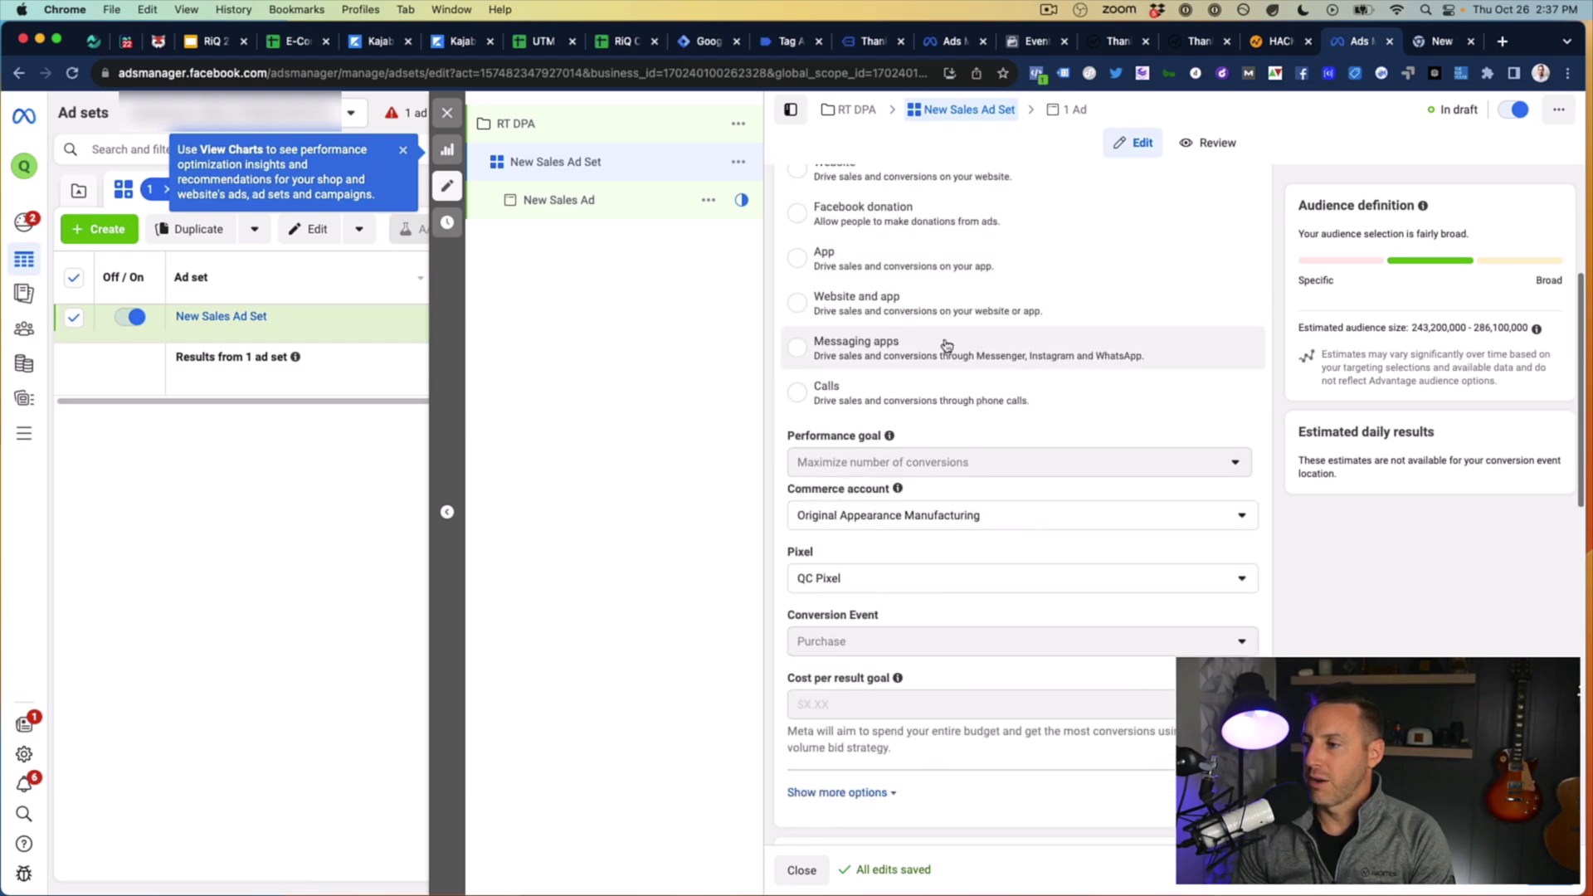
scroll(947, 345, "down", 8)
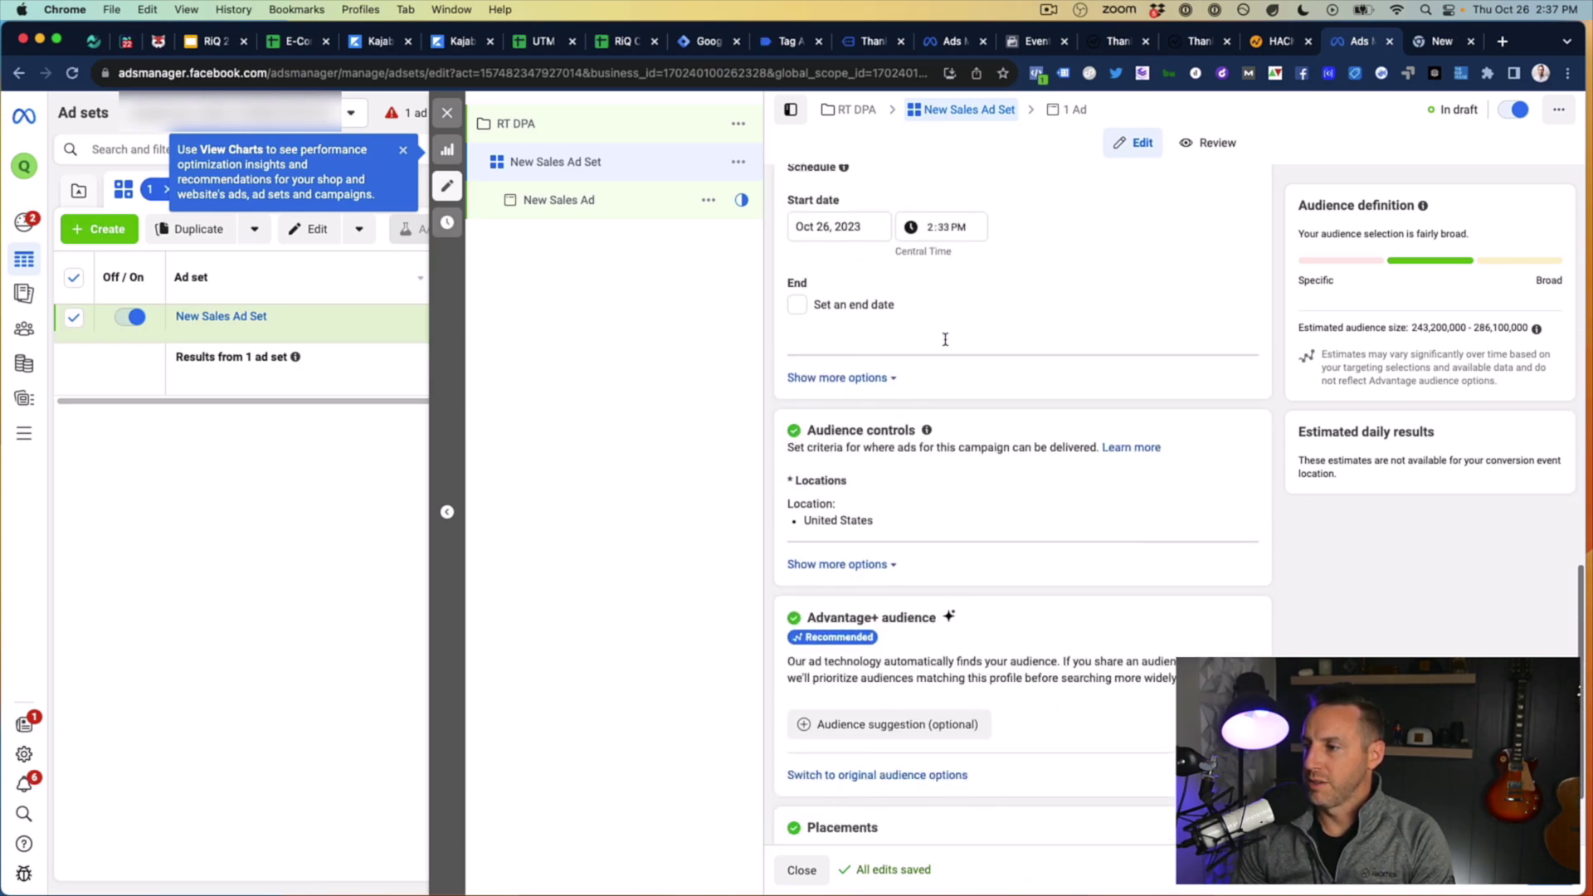
left_click(858, 363)
scroll(1000, 403, "down", 3)
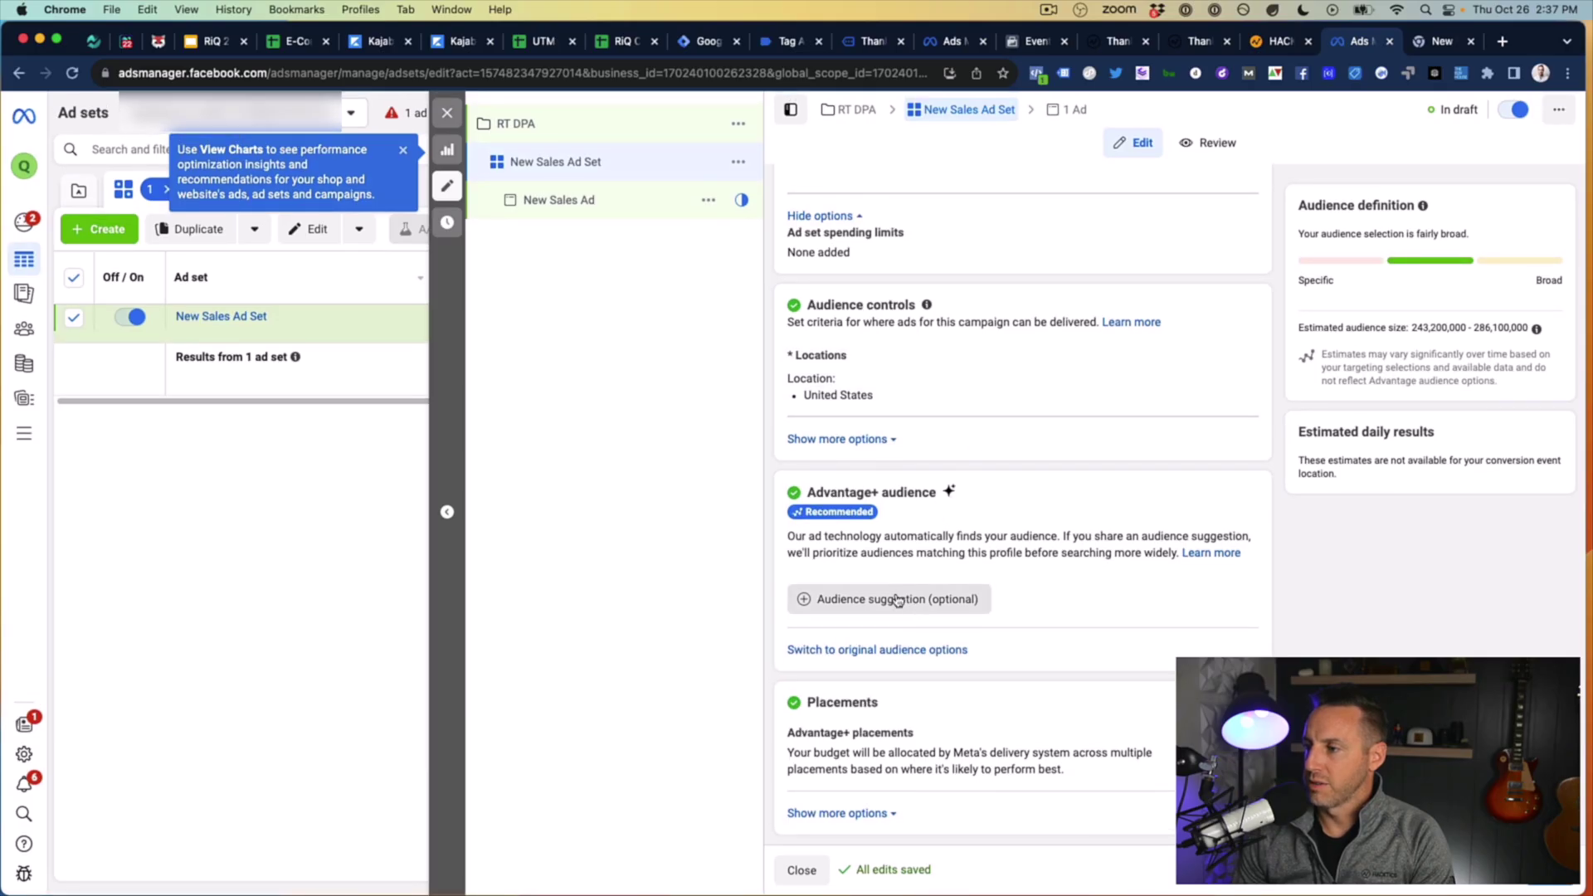
left_click(861, 651)
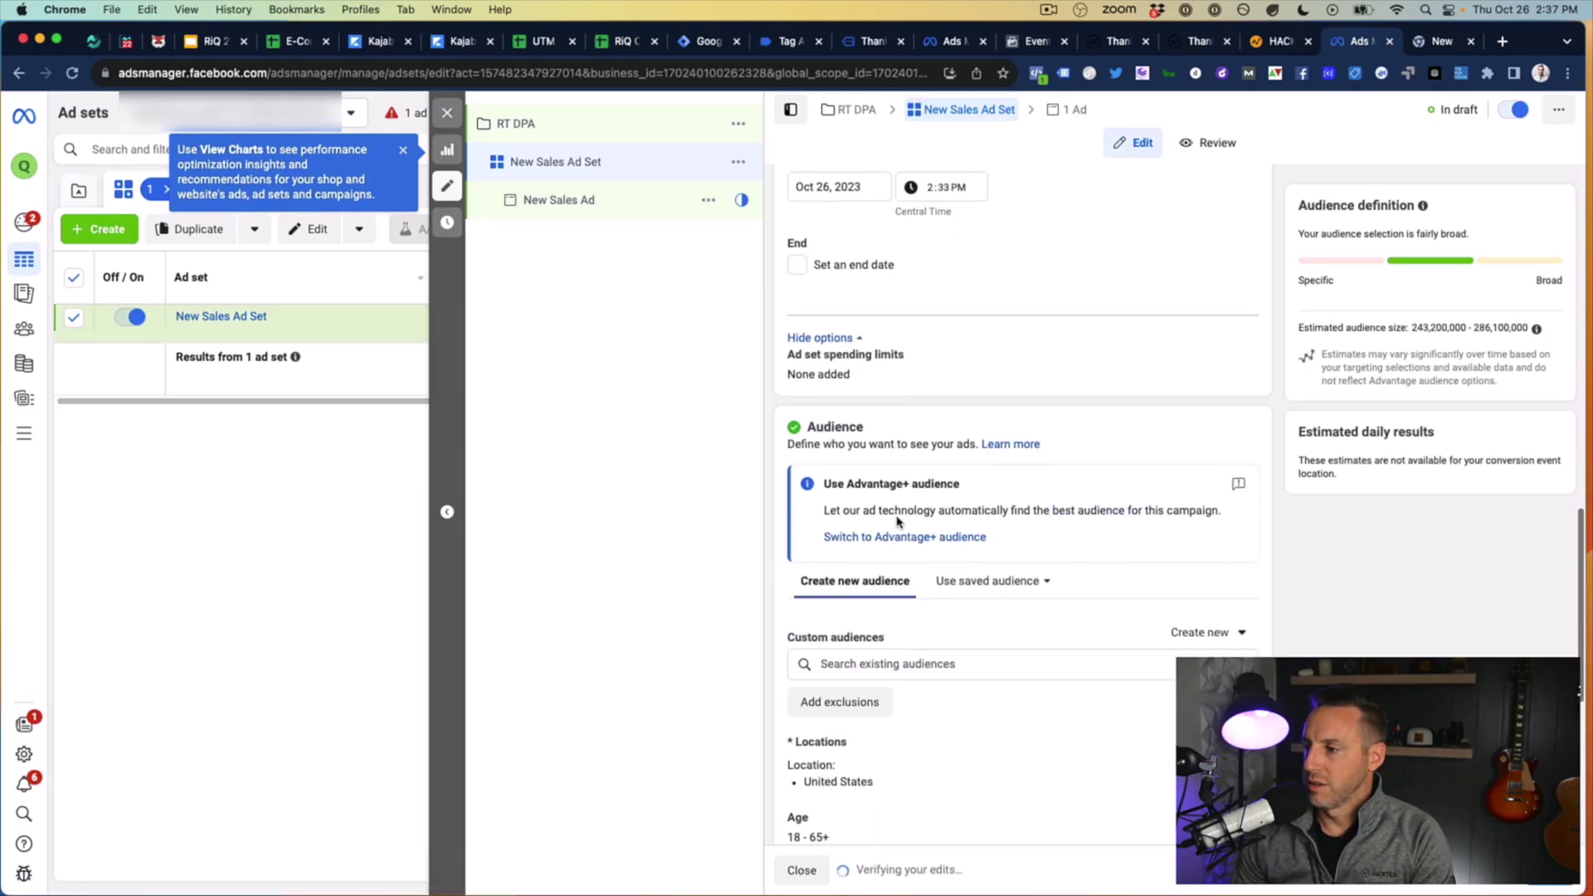
Step: Include the existing custom audience InitiateCheckout (Last 14 Days) in the ad set's audience
scroll(882, 585, "down", 2)
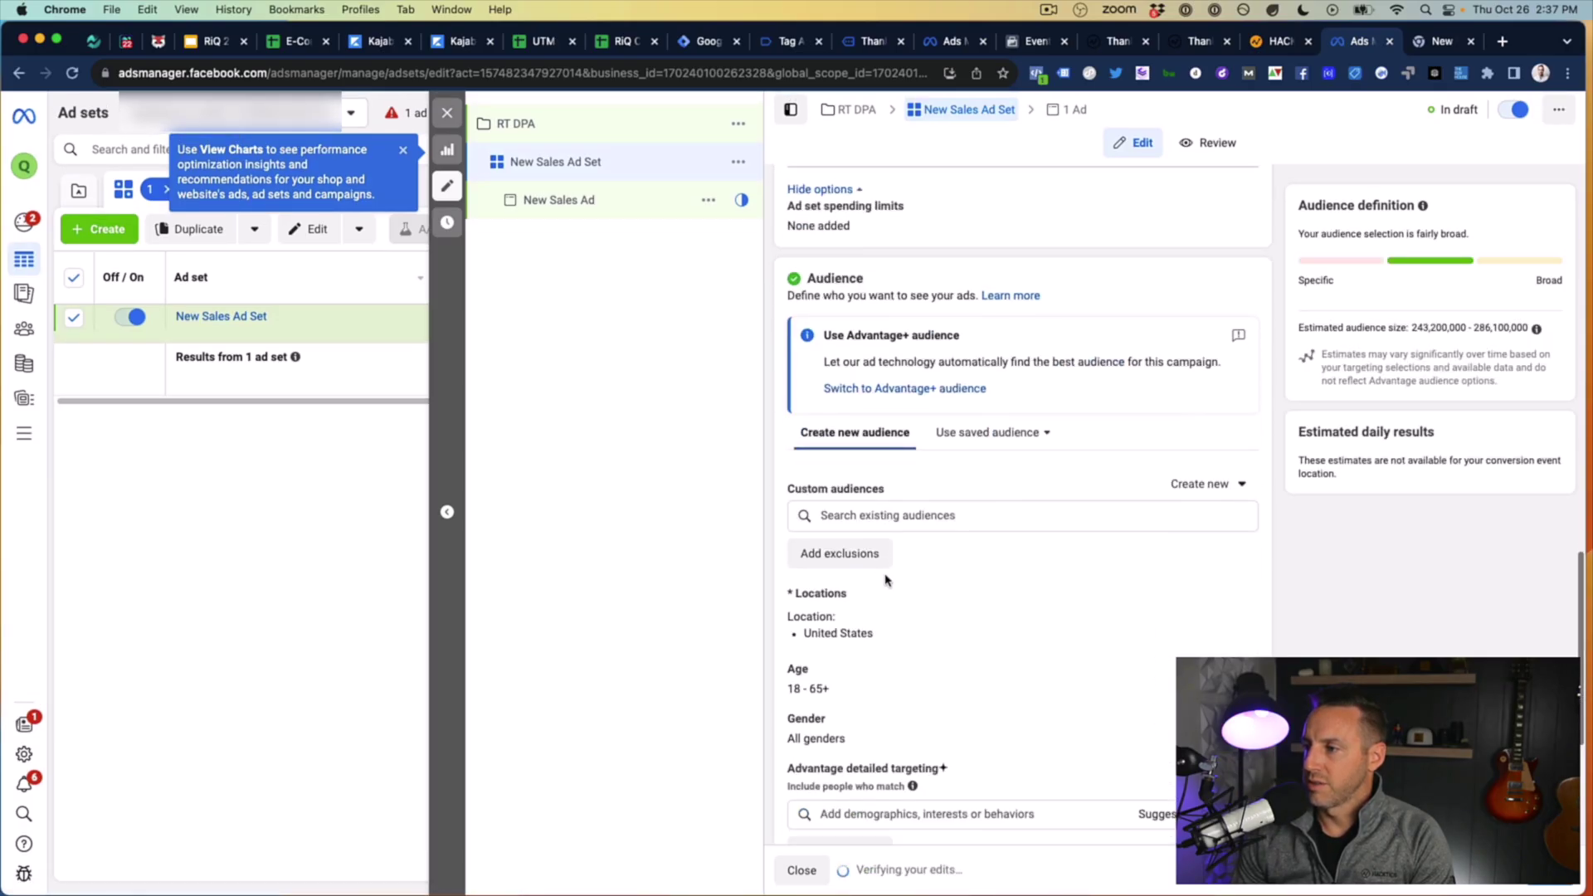
left_click(1199, 484)
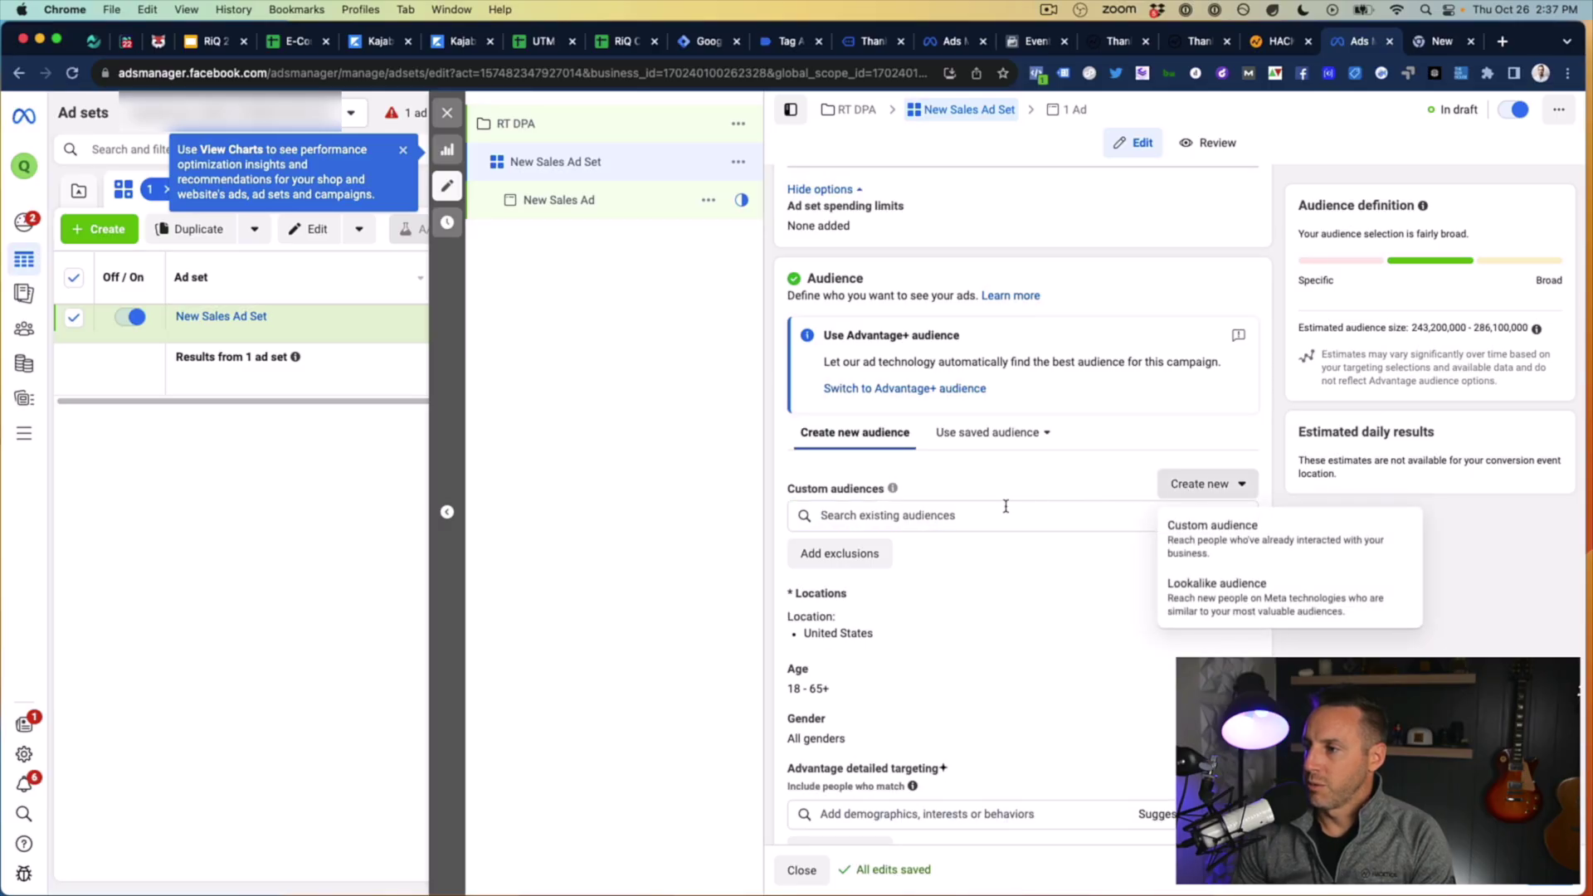
left_click(1006, 509)
scroll(921, 630, "down", 5)
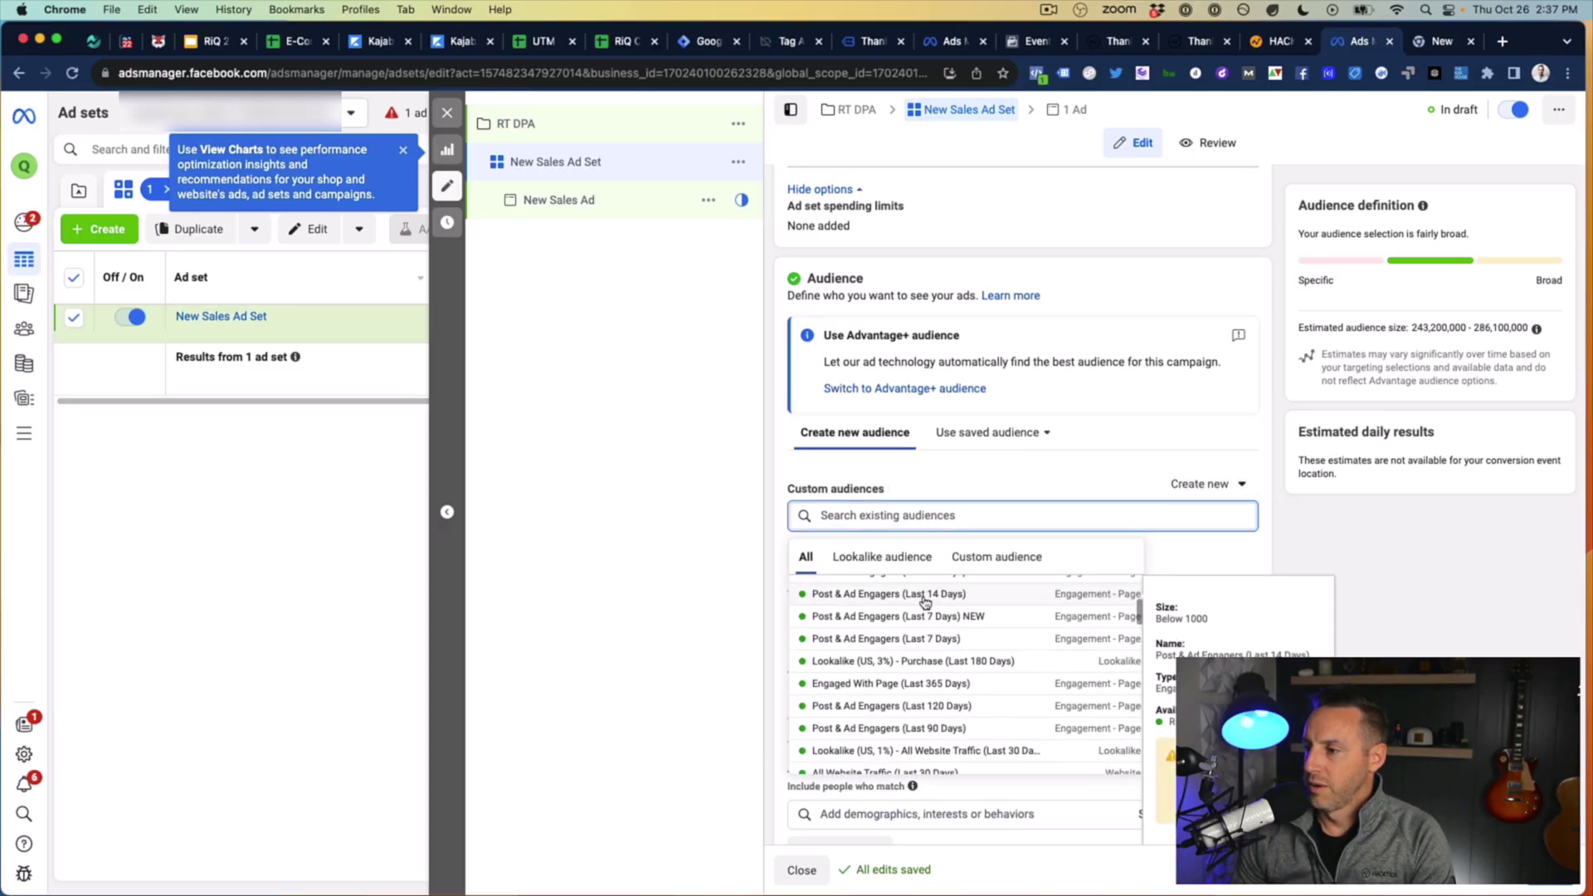
scroll(924, 602, "down", 10)
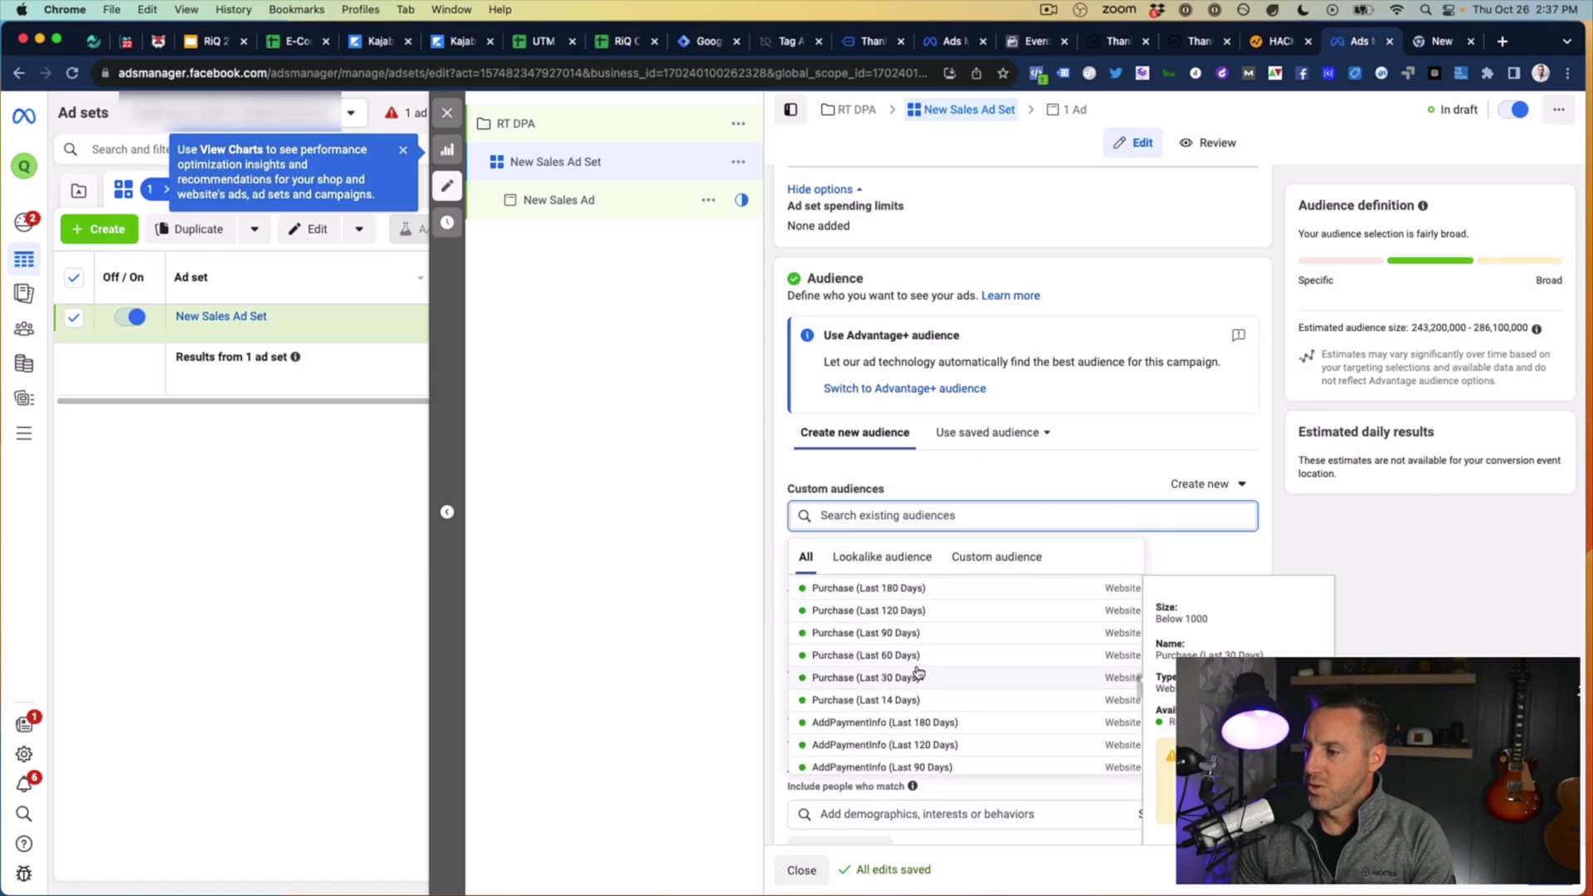
scroll(919, 673, "down", 1)
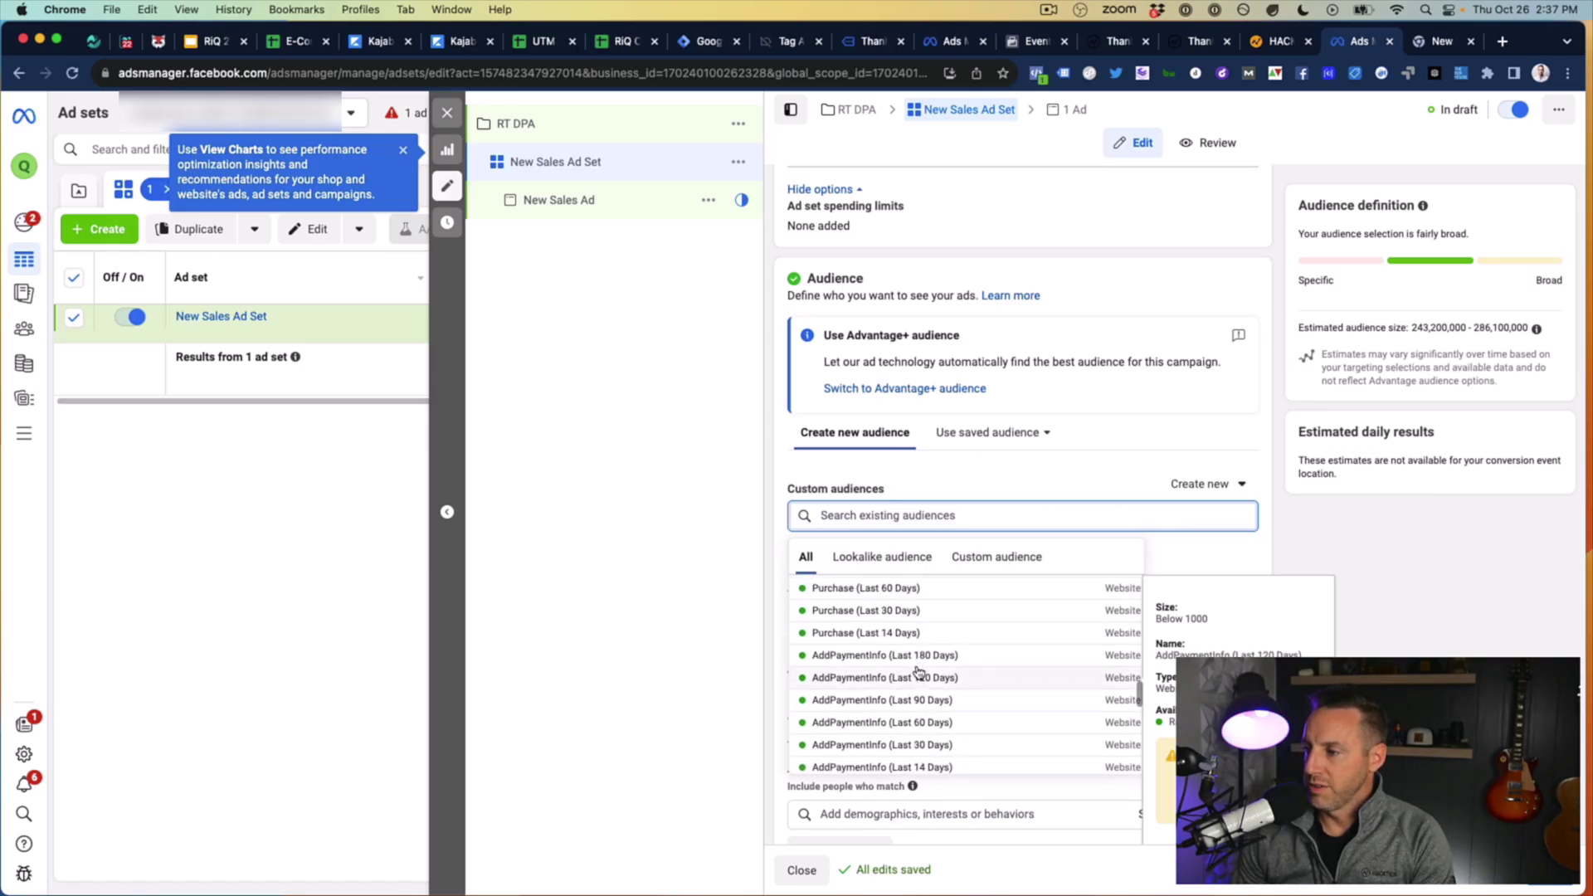
scroll(913, 674, "down", 3)
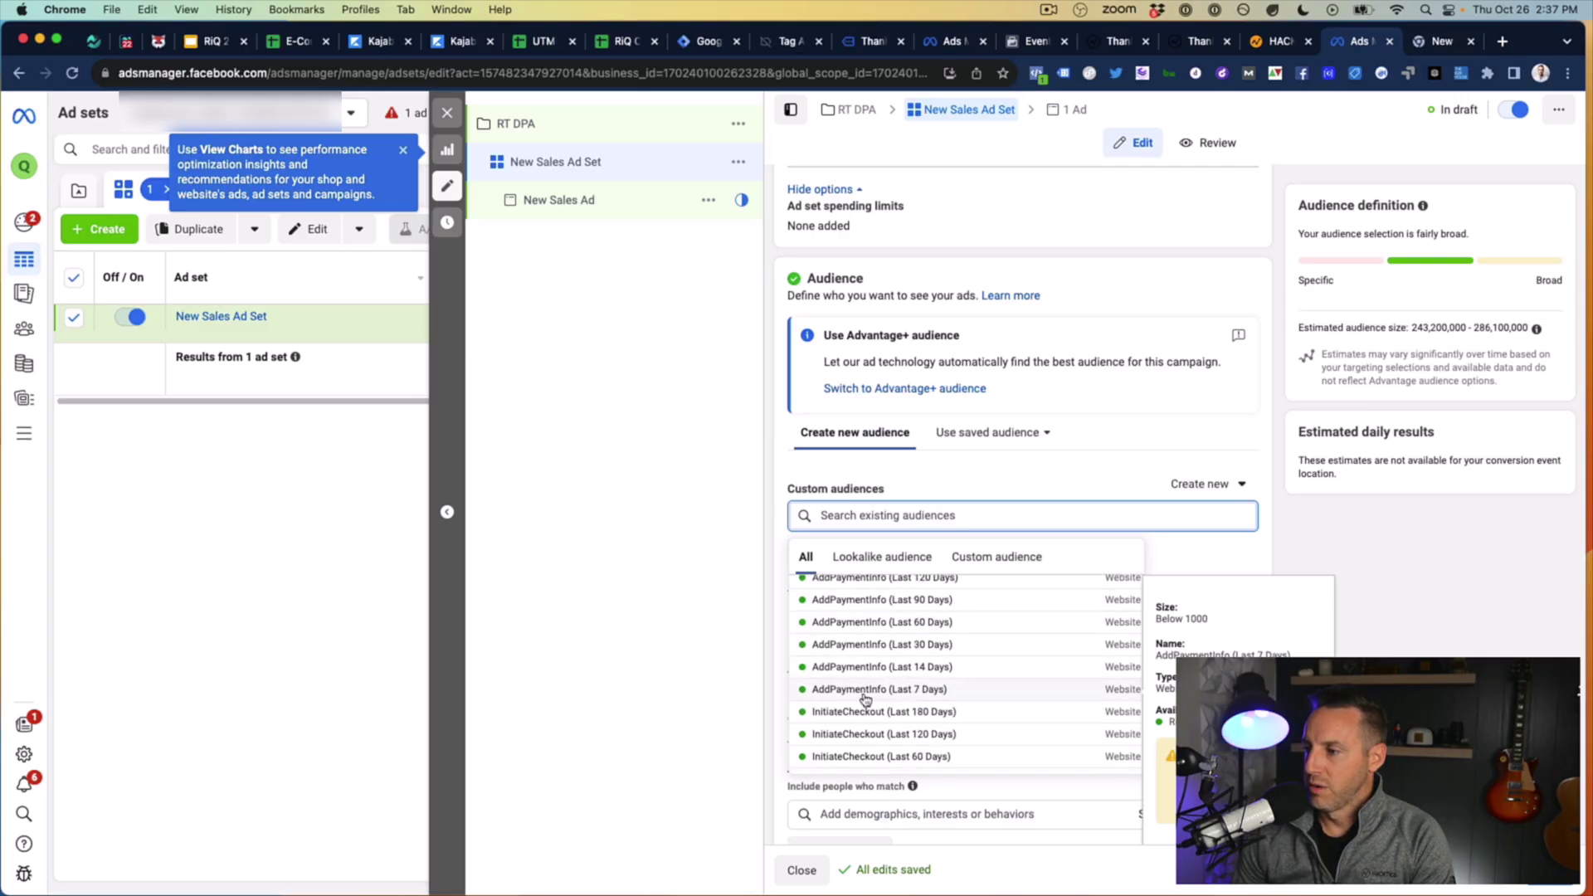
scroll(859, 714, "down", 3)
scroll(859, 717, "down", 1)
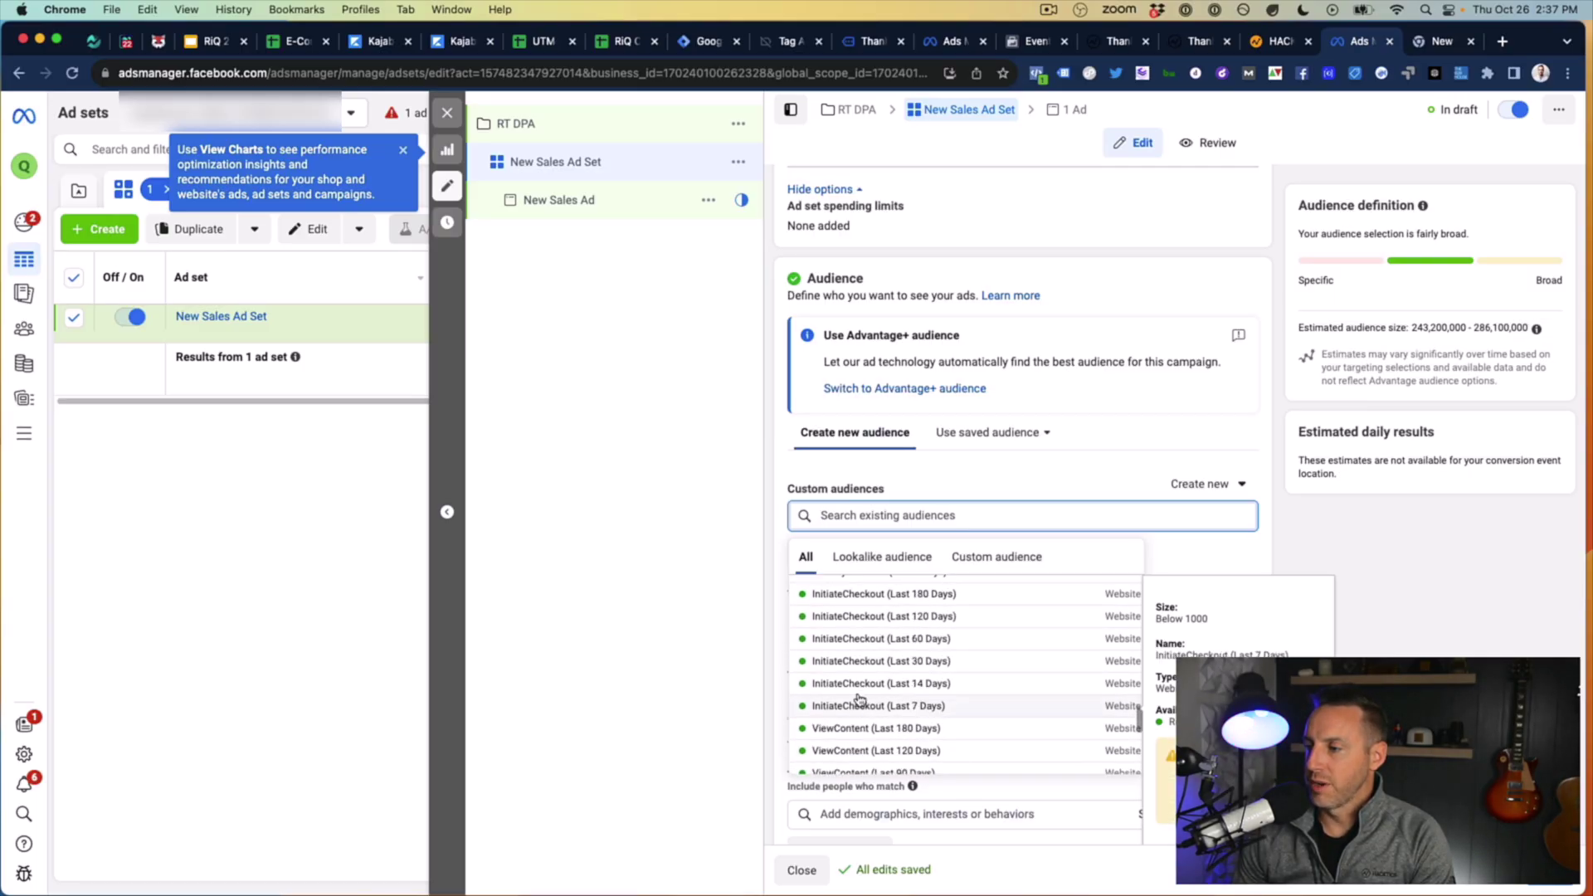
left_click(983, 619)
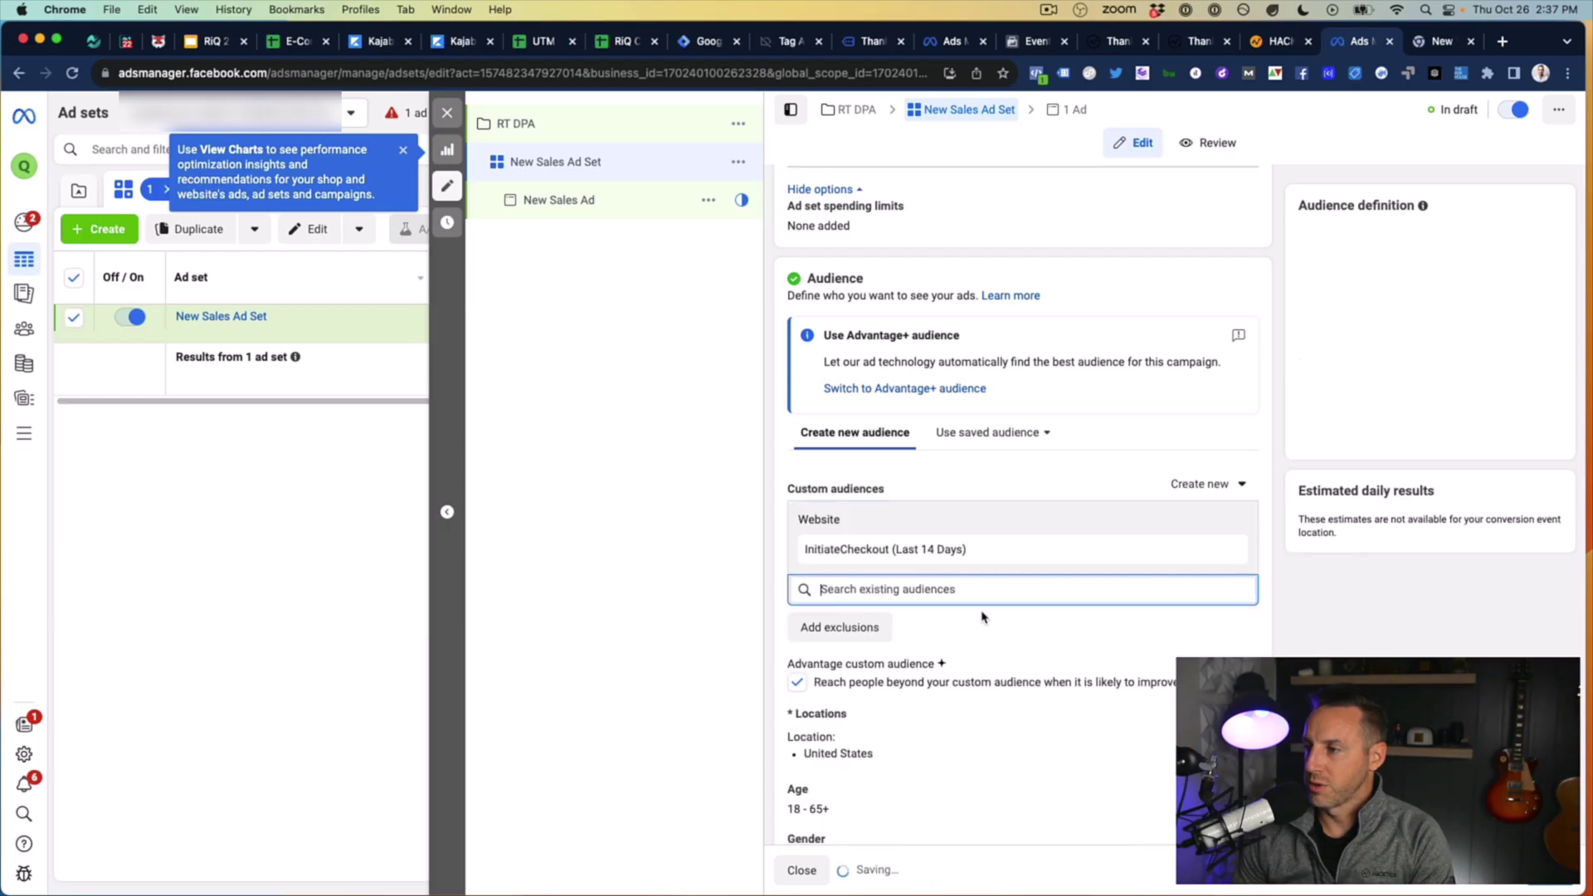
left_click(1250, 626)
Step: Turn off Advantage custom audience expansion and exclude the custom audience Purchase (Last 30 Days)
scroll(935, 665, "down", 2)
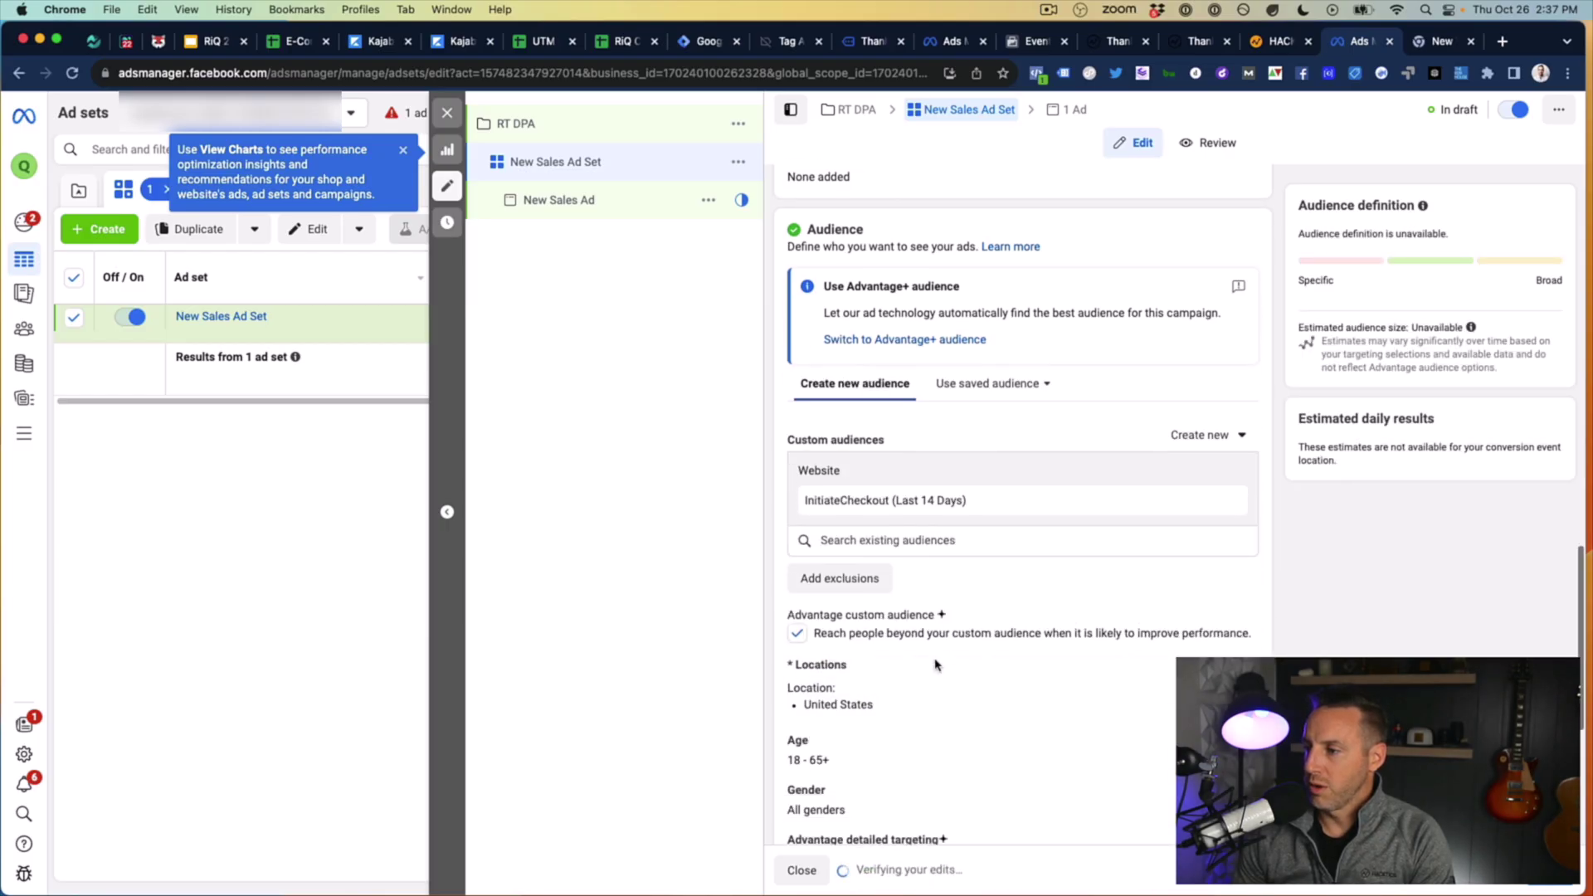
left_click(797, 581)
left_click(853, 539)
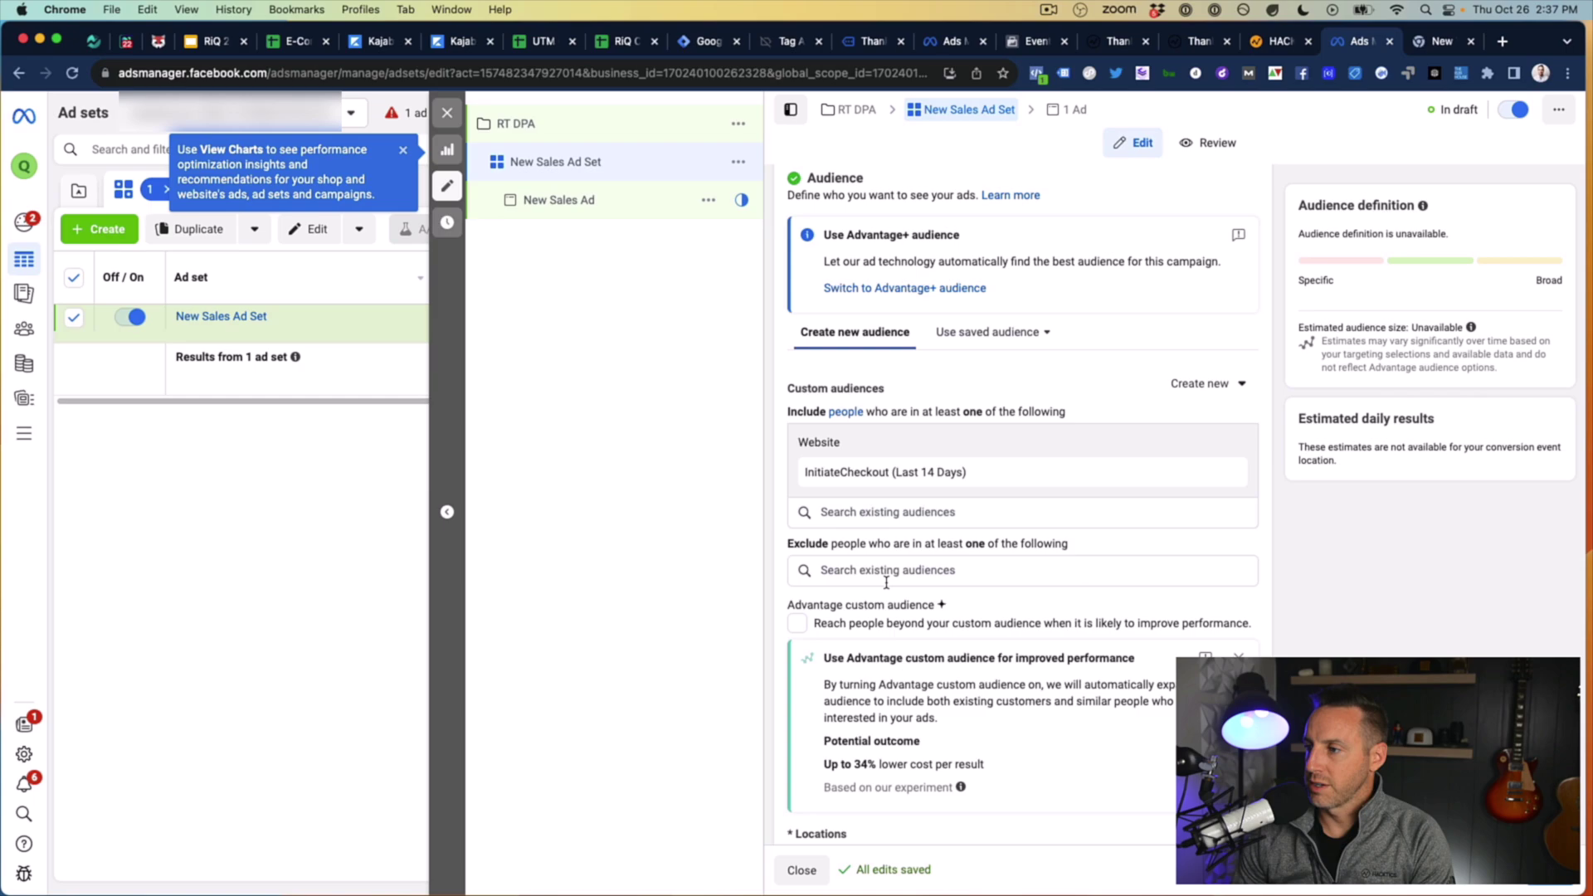
left_click(888, 570)
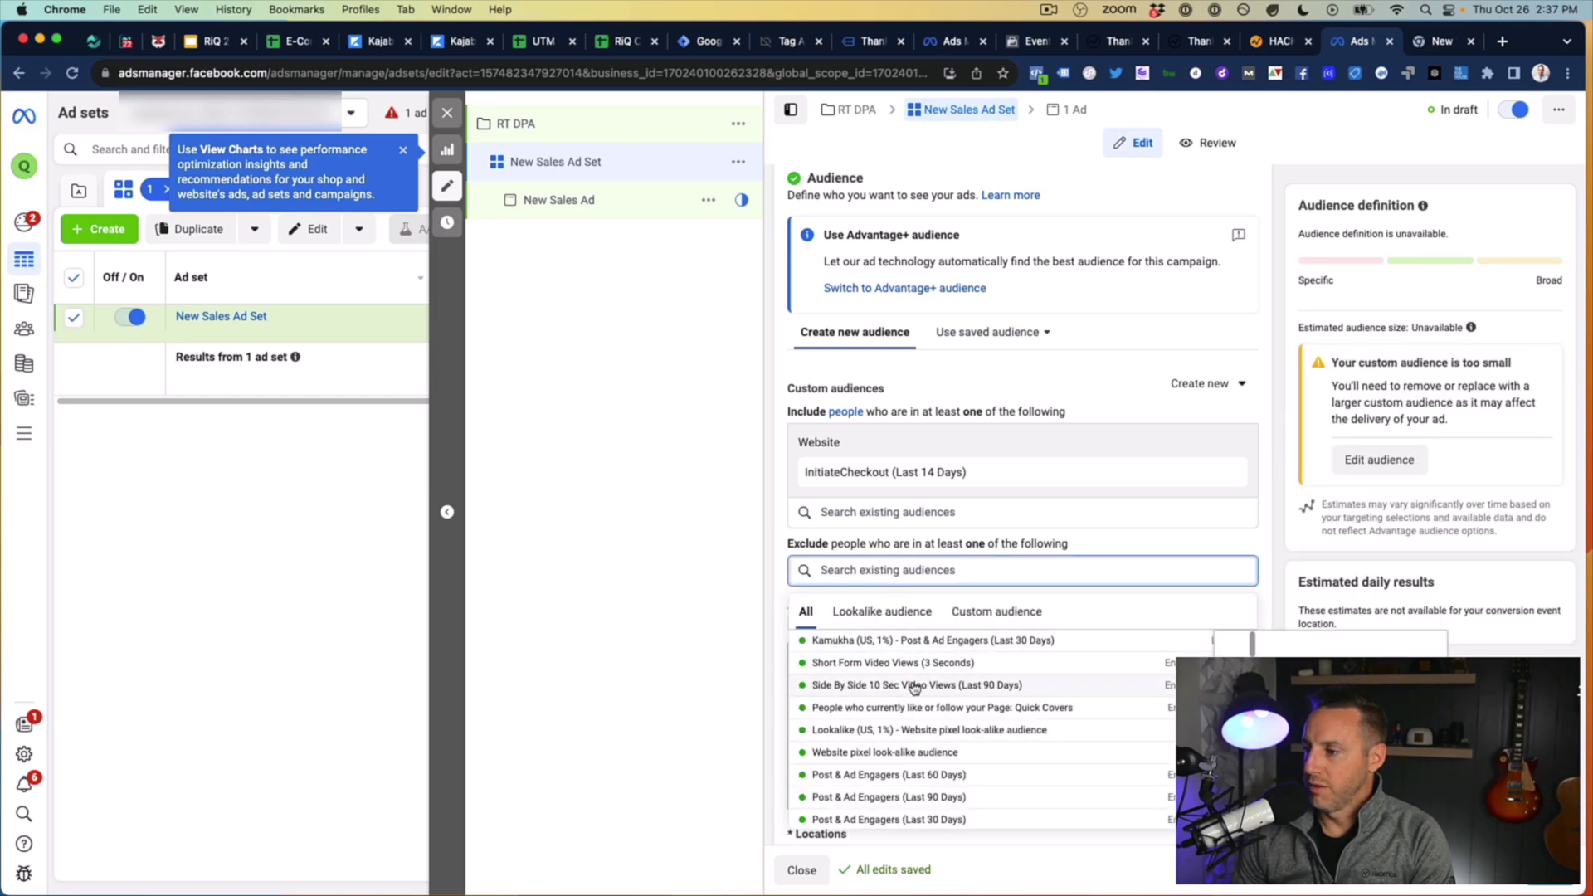
type("pur")
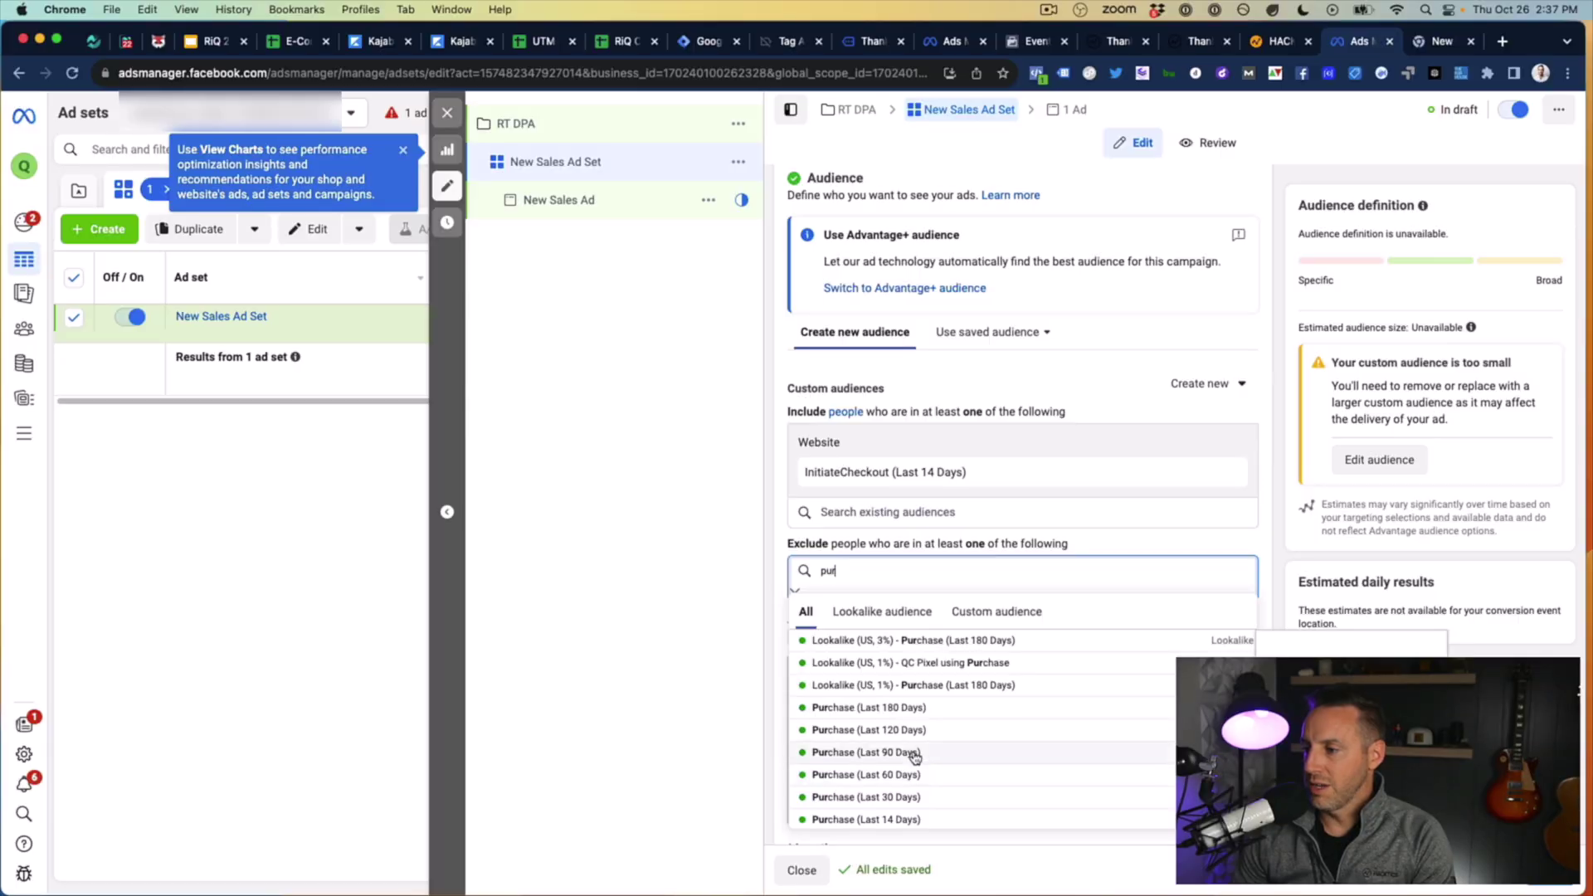
left_click(885, 799)
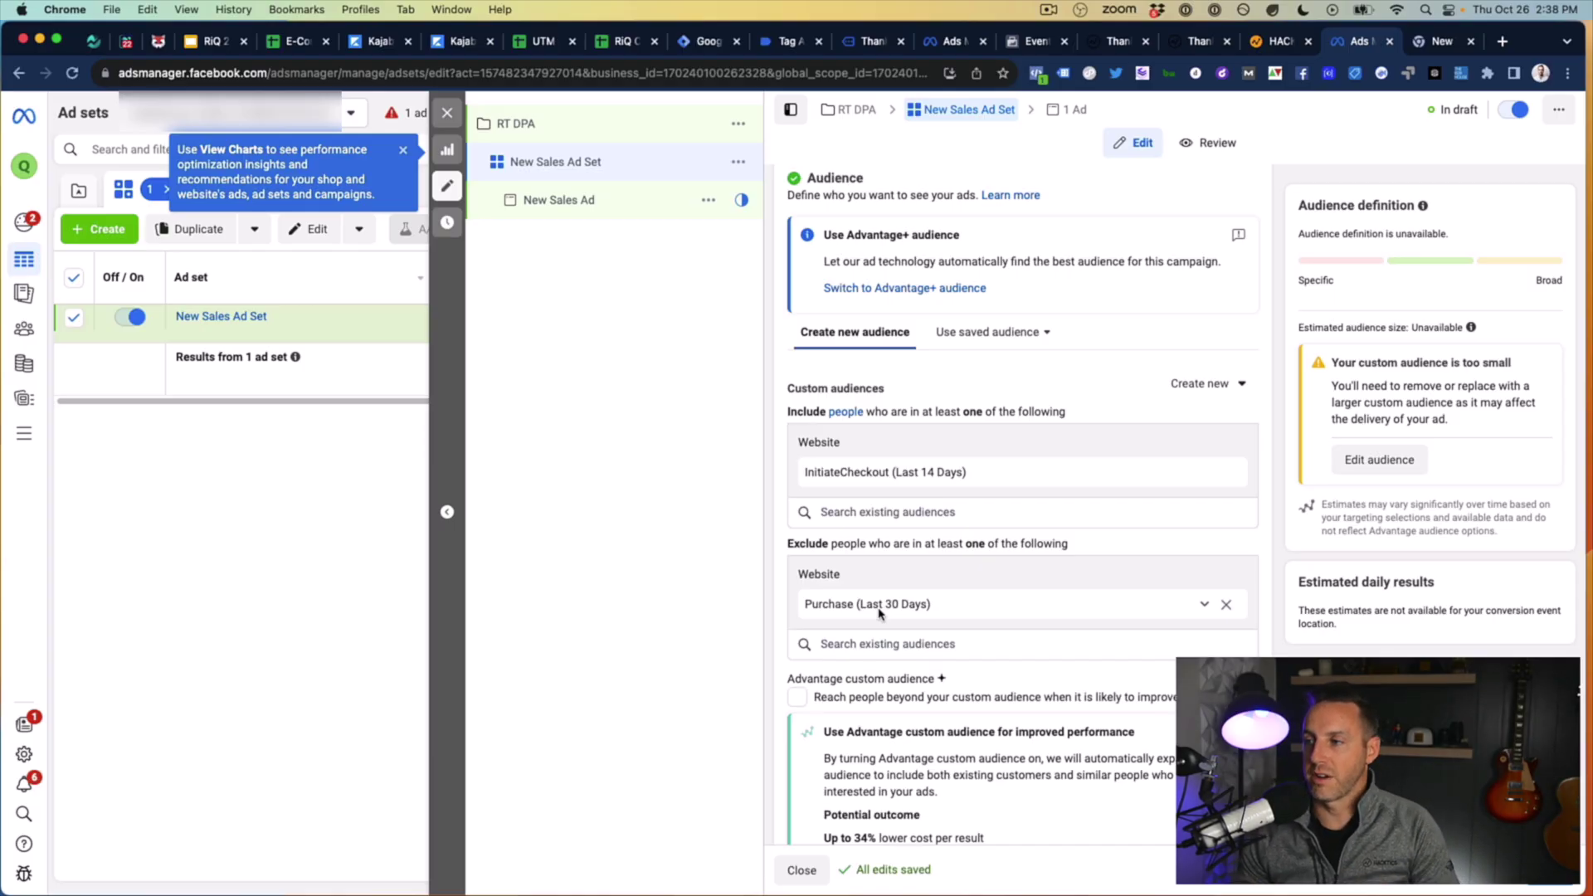
Step: Rename the ad set as RT DPA - InitiatedCheckout (Last 14 Days)
scroll(917, 541, "up", 15)
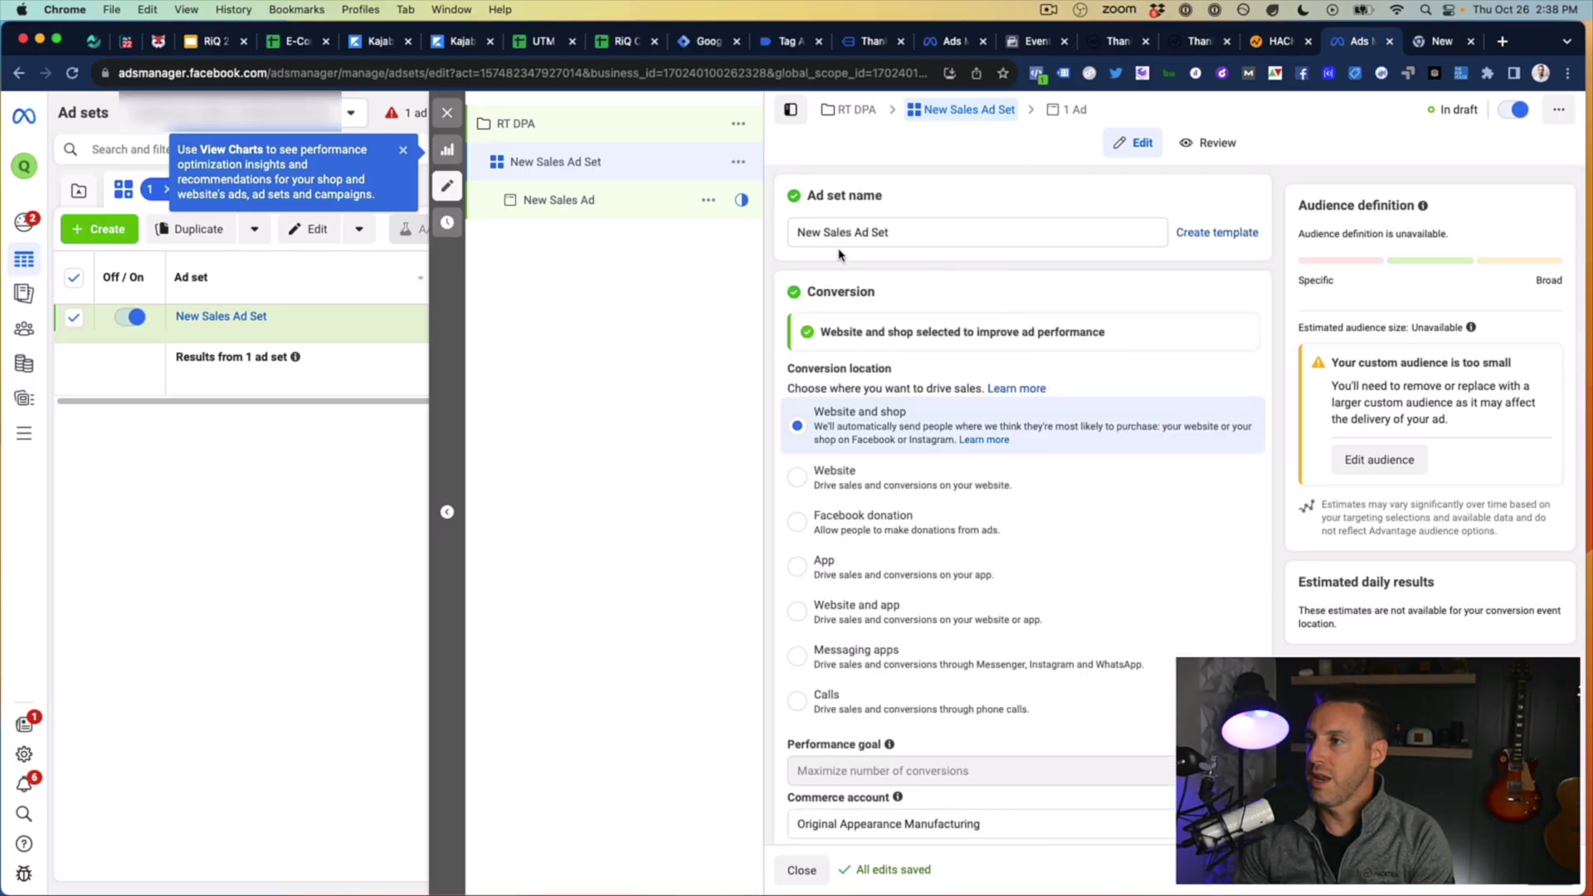
triple_click(859, 225)
type("RT DPA -")
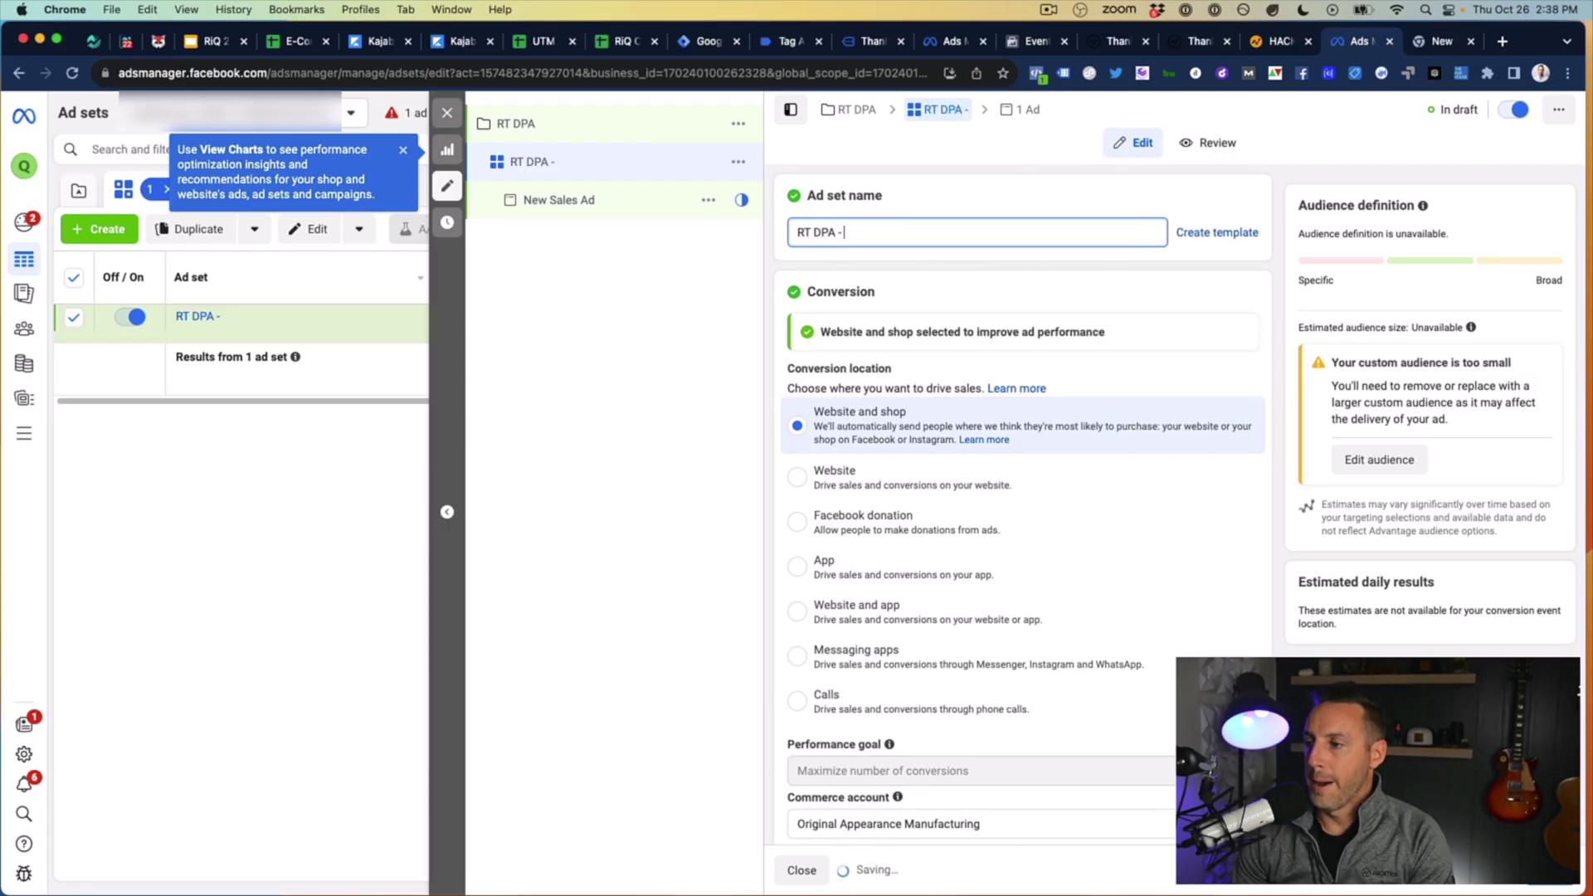
type(" Initiate")
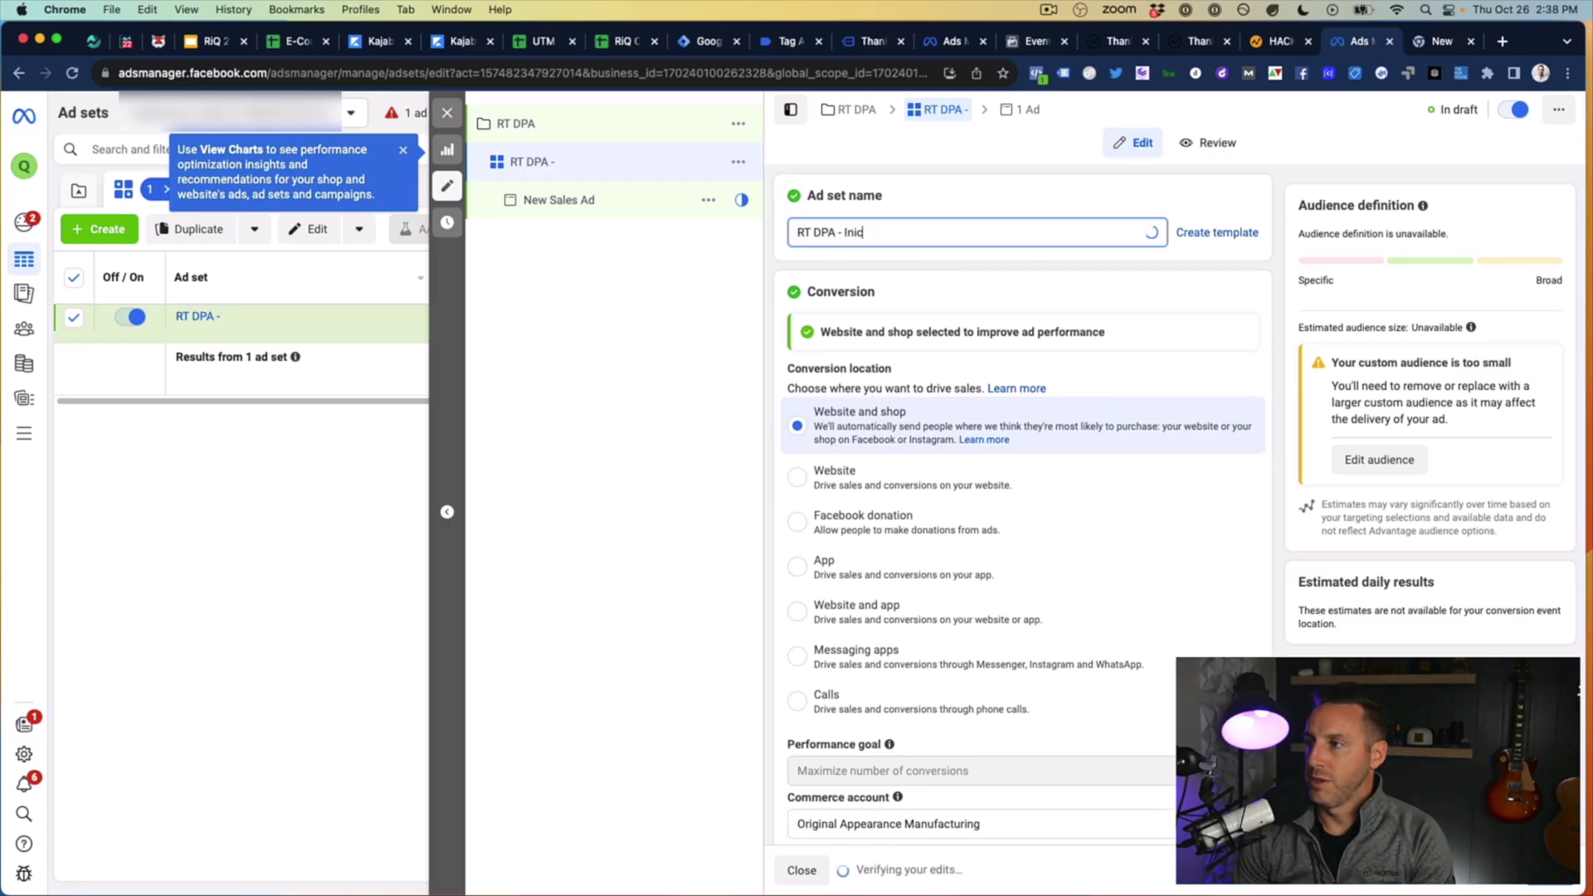
key("BackSpace")
key("BackSpace")
key("BackSpace")
key("BackSpace")
key("BackSpace")
type("ci")
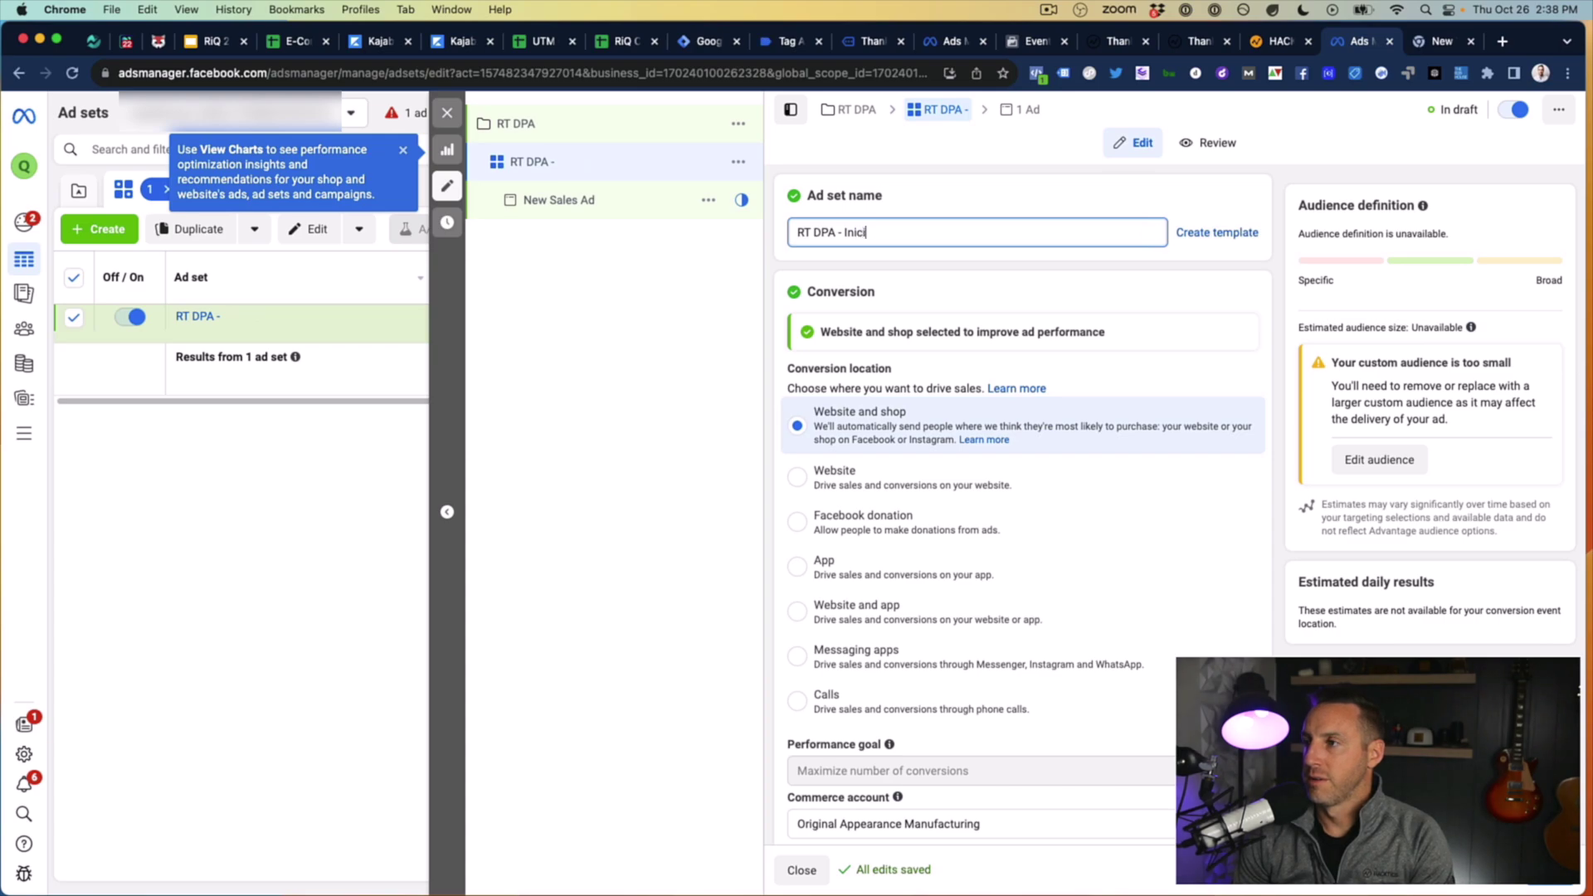
type("tatedCheckout")
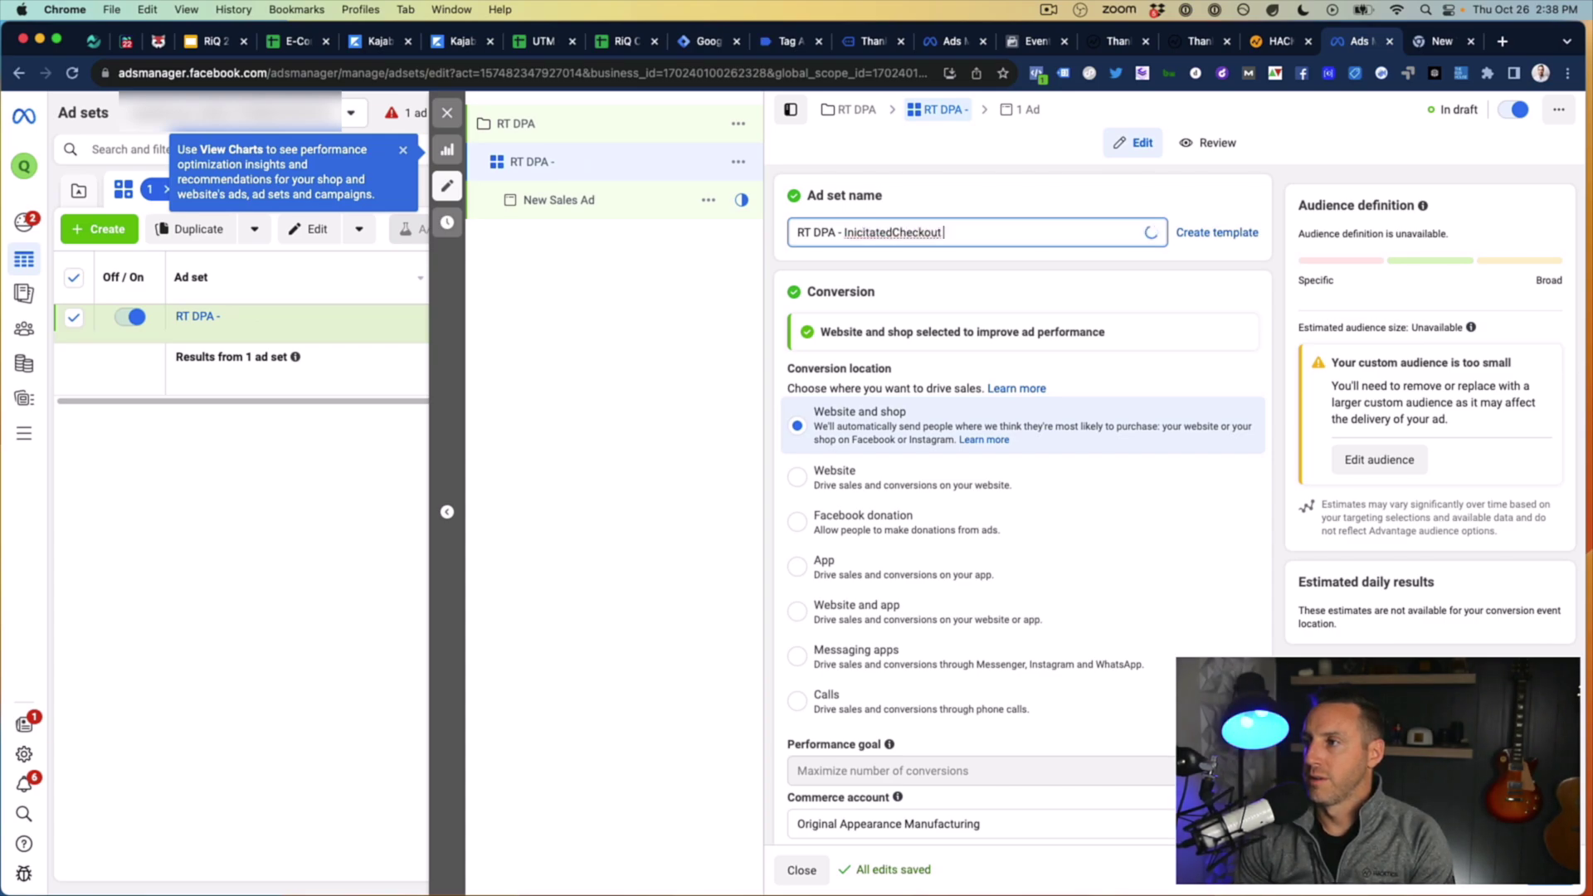
right_click(887, 232)
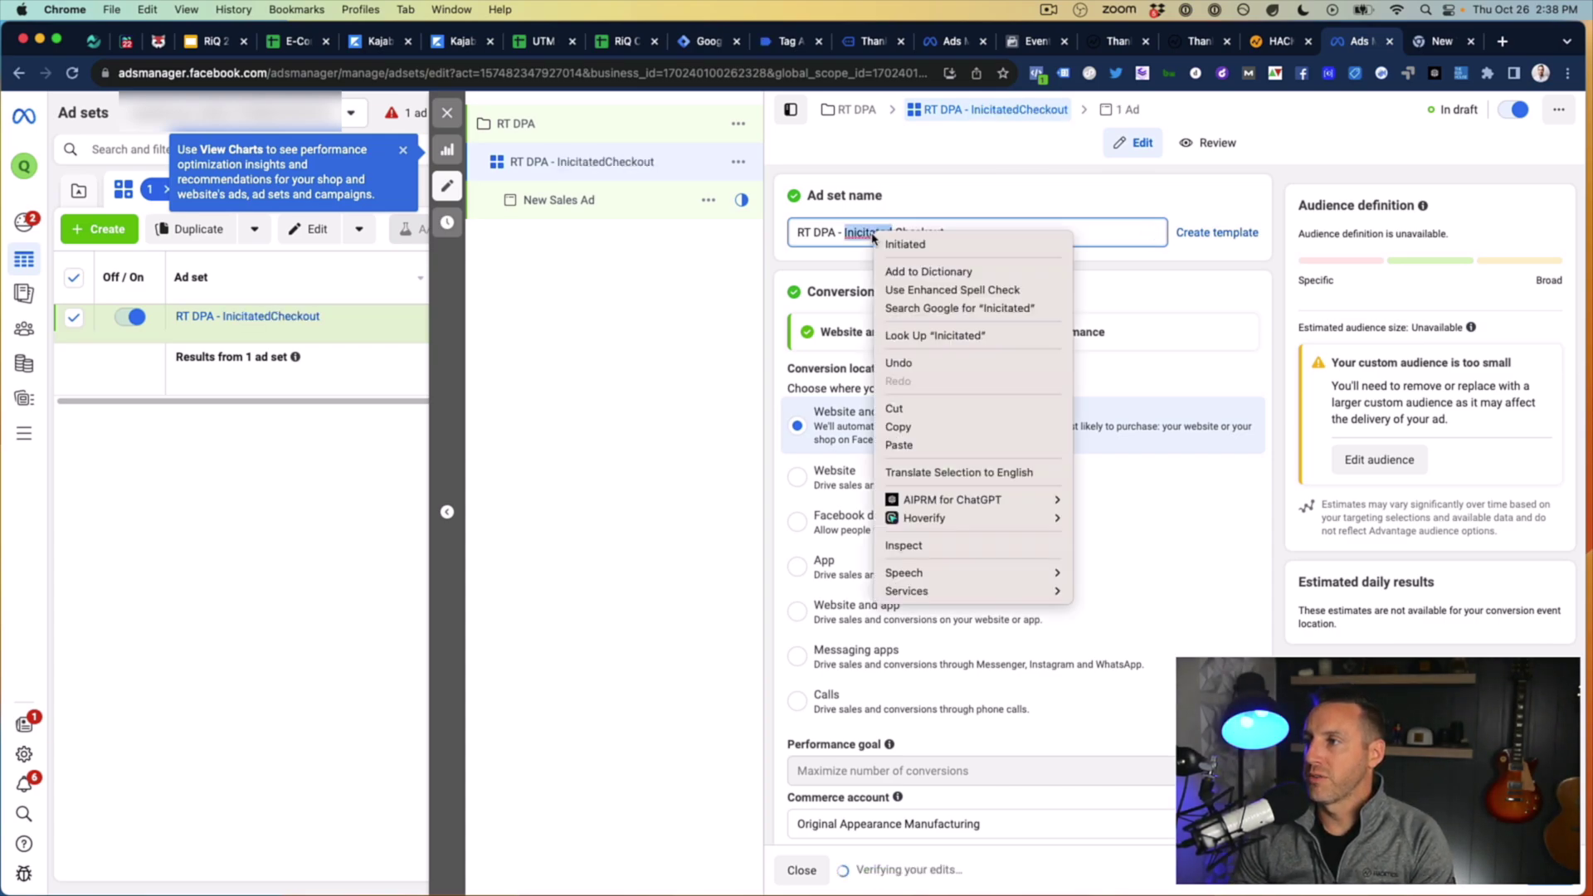
left_click(901, 242)
left_click(889, 234)
key("BackSpace")
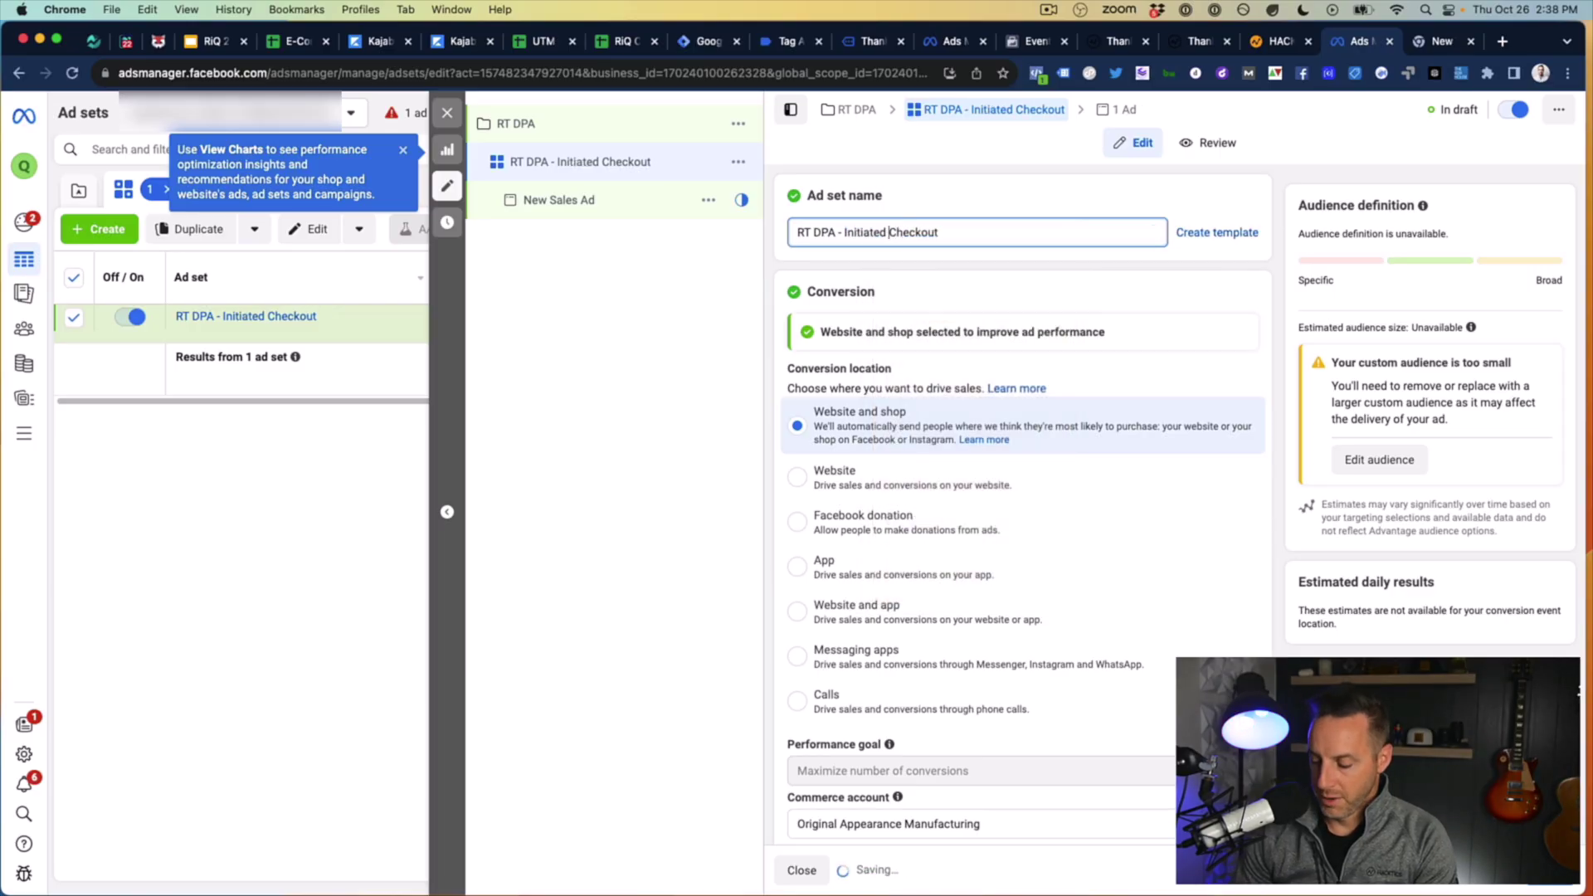
left_click(1006, 239)
type("(Last")
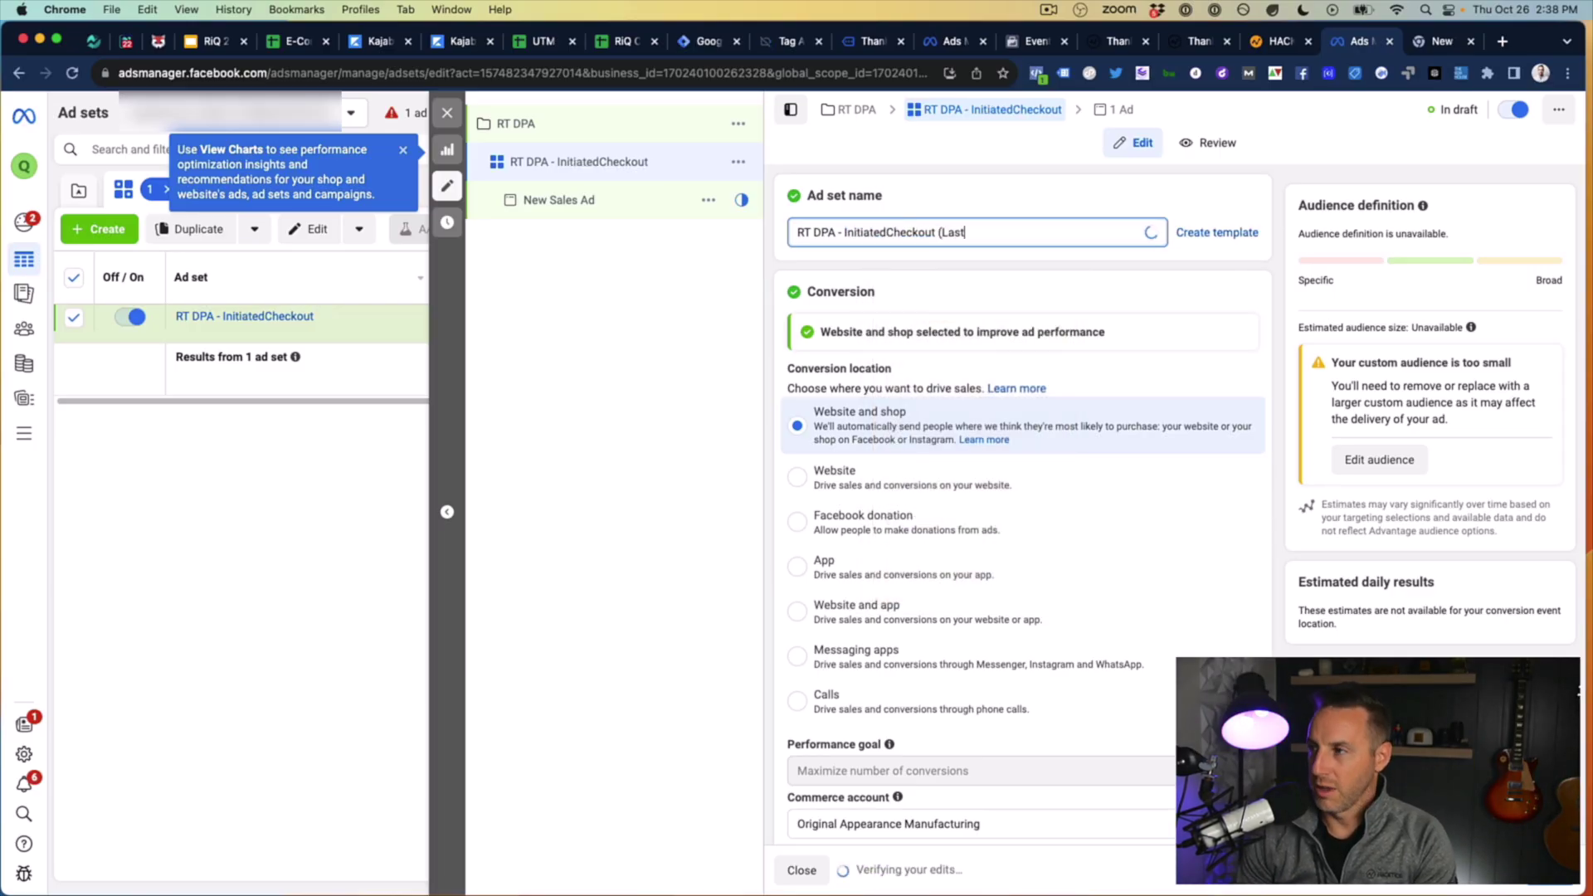
type(" 14 Days)")
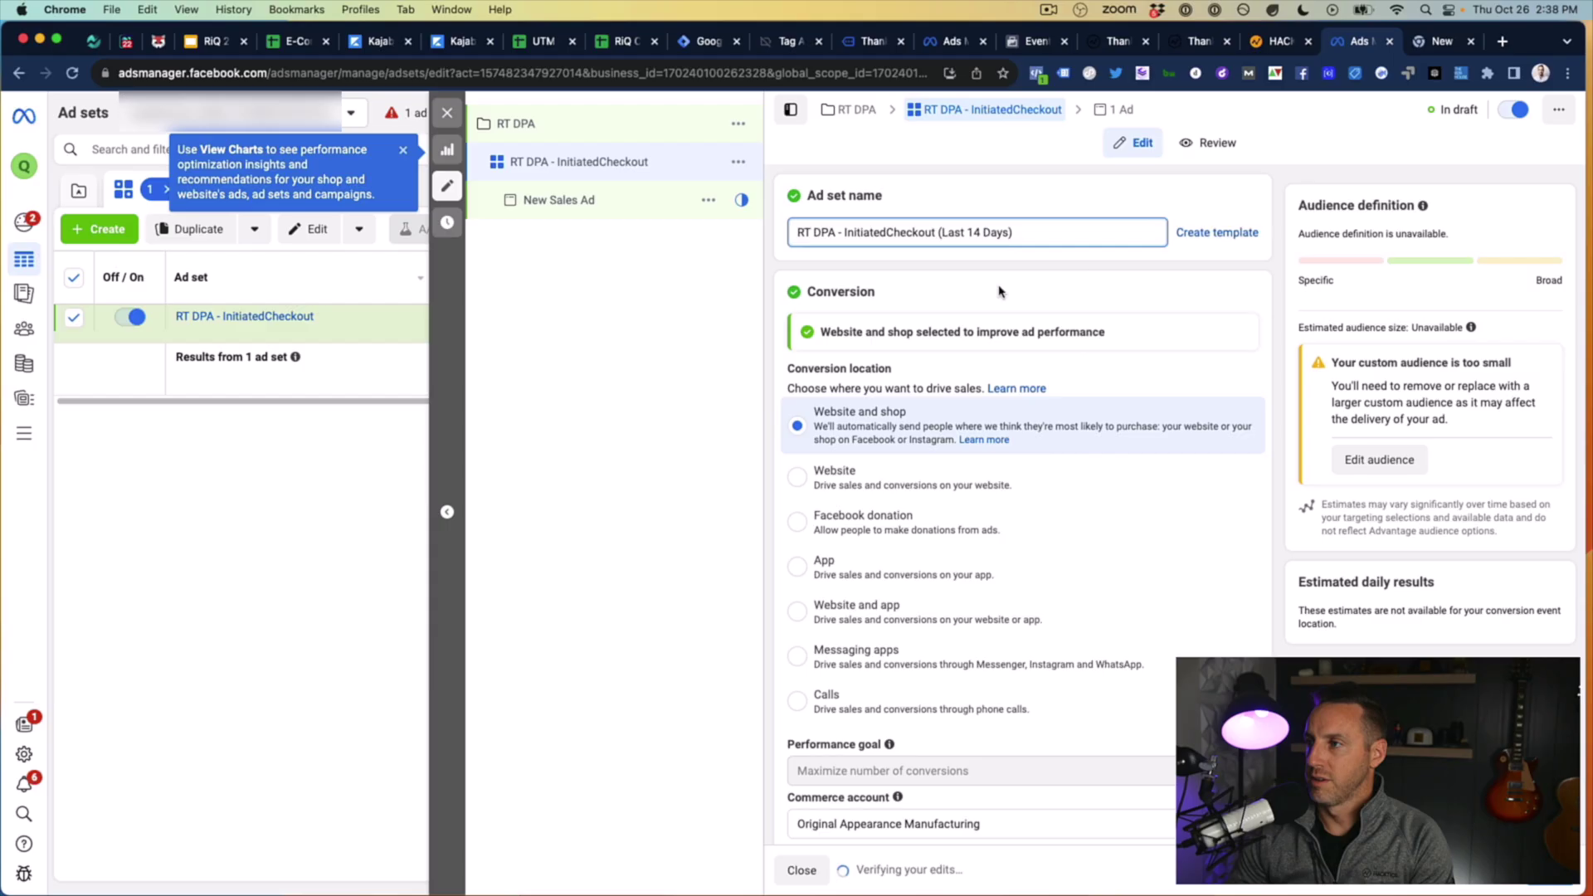
Step: Review the ad set's detailed targeting, placements and included and excluded custom audiences
scroll(890, 527, "down", 10)
mouse_move(1227, 558)
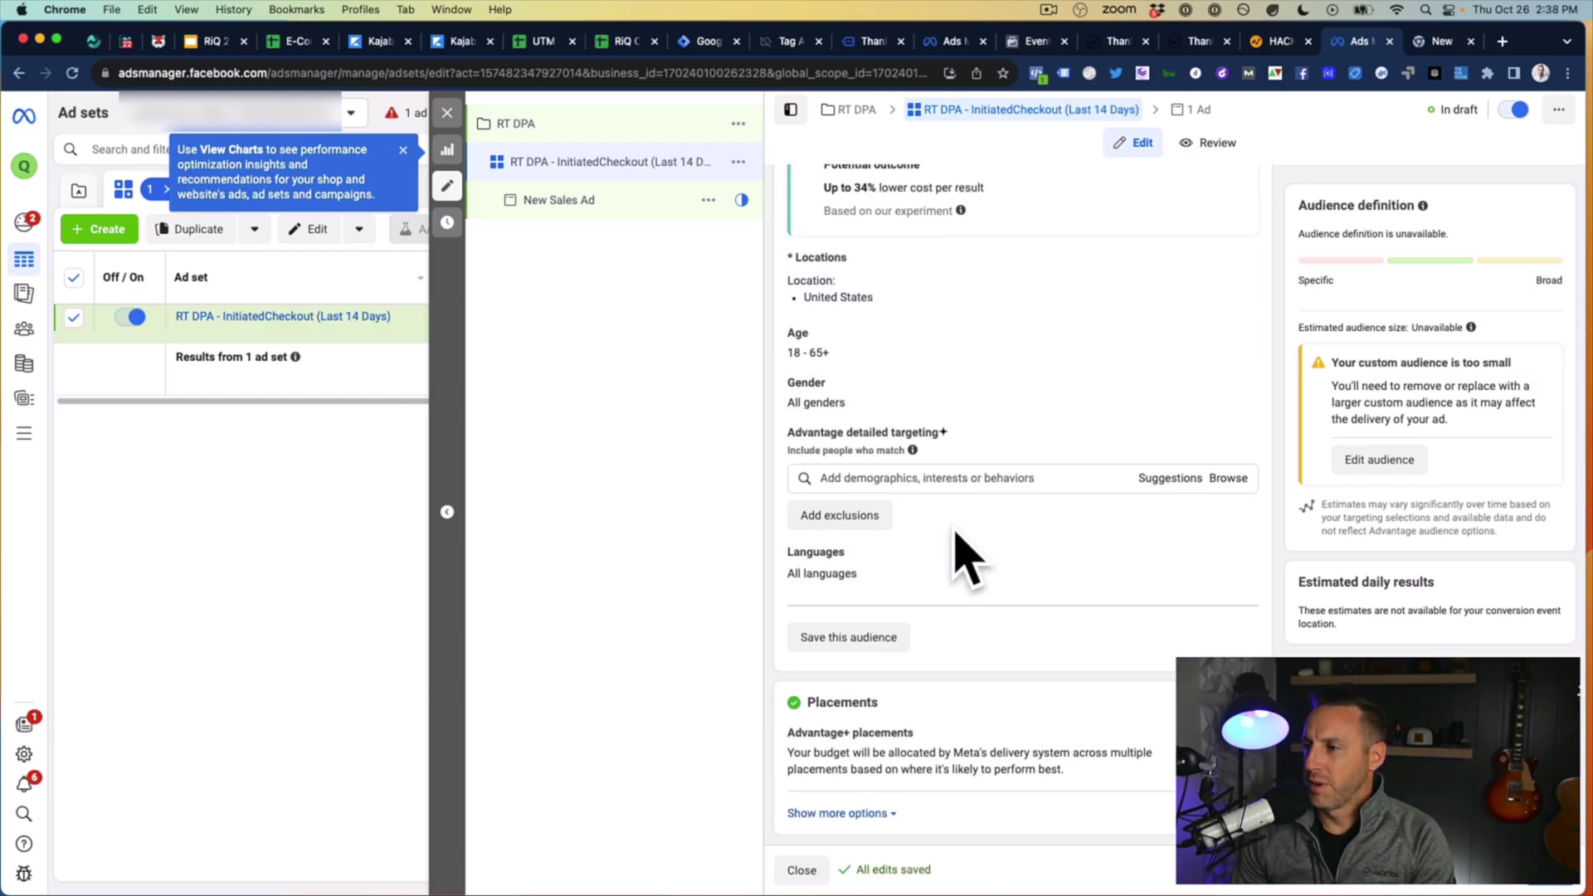
scroll(969, 528, "up", 2)
scroll(968, 529, "up", 4)
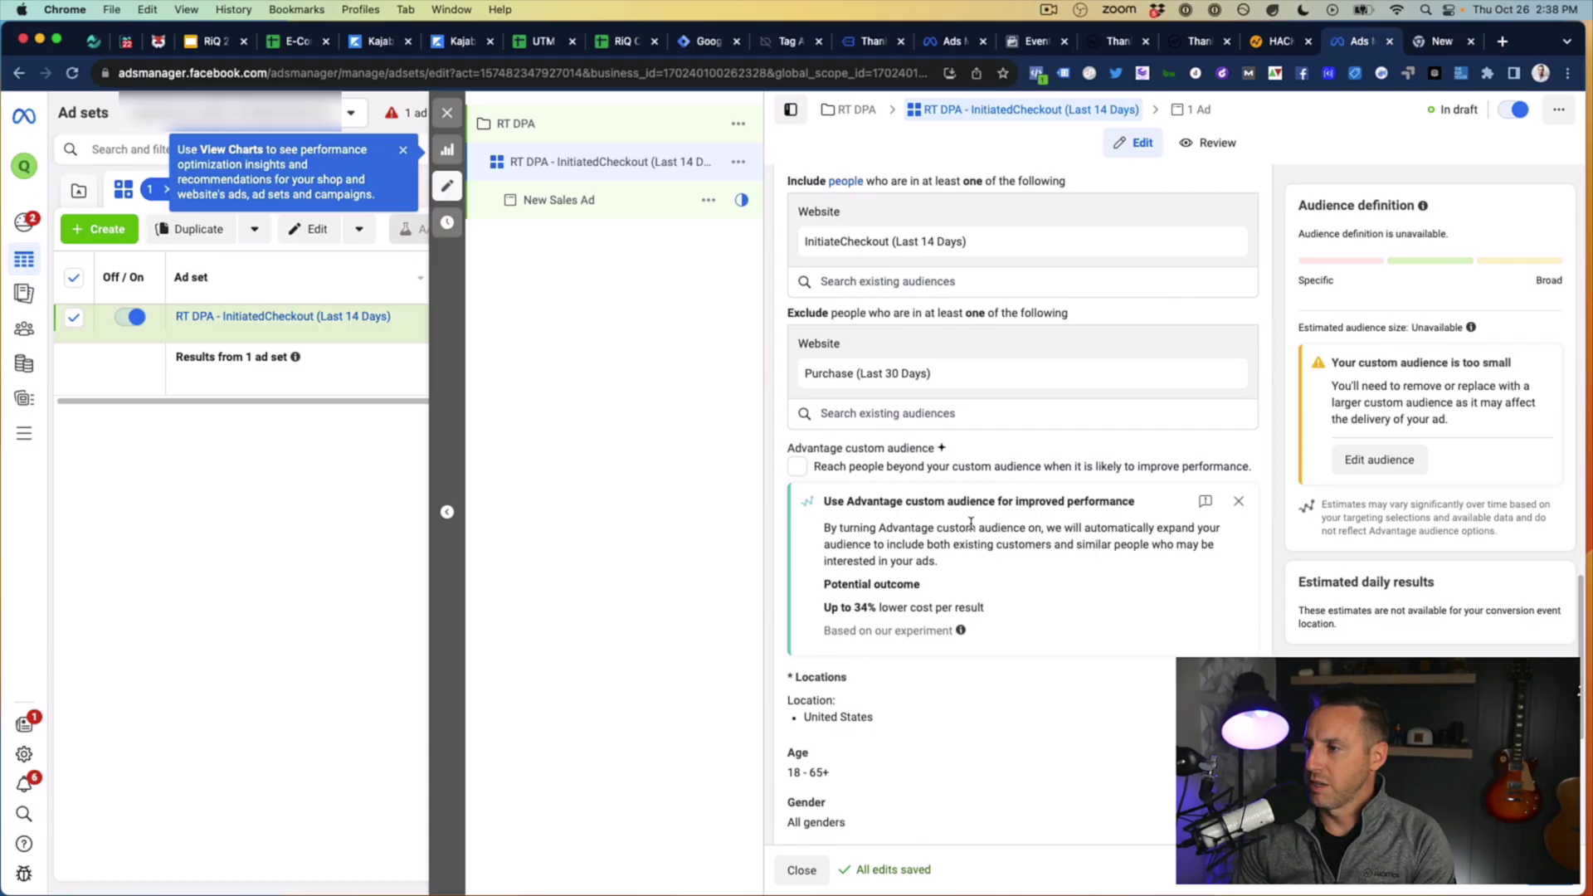
scroll(971, 529, "up", 3)
scroll(972, 529, "up", 3)
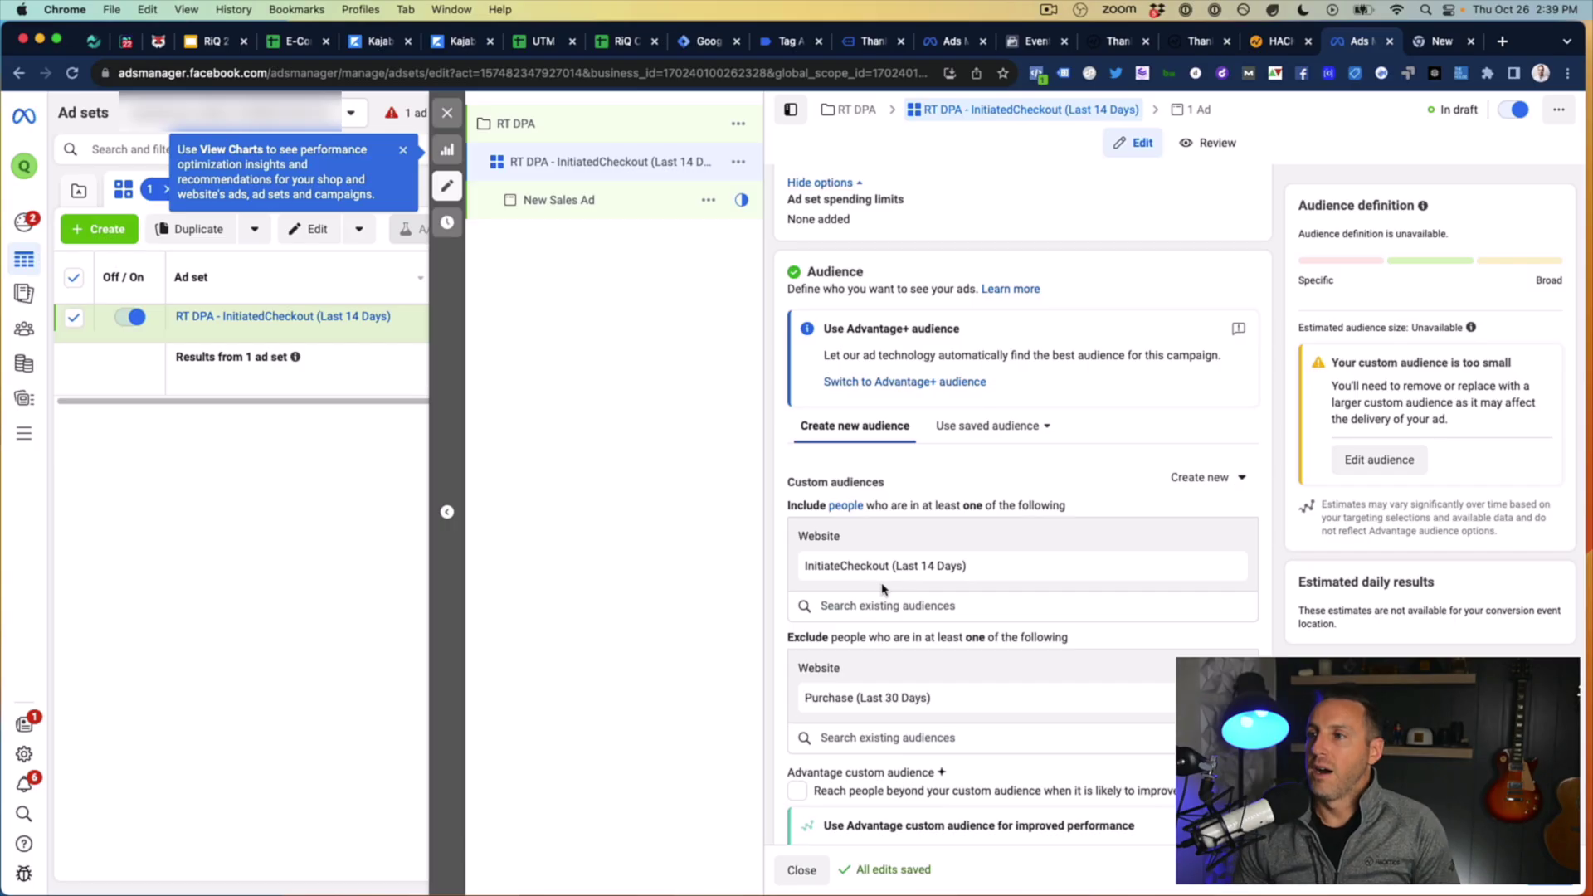
scroll(894, 580, "up", 15)
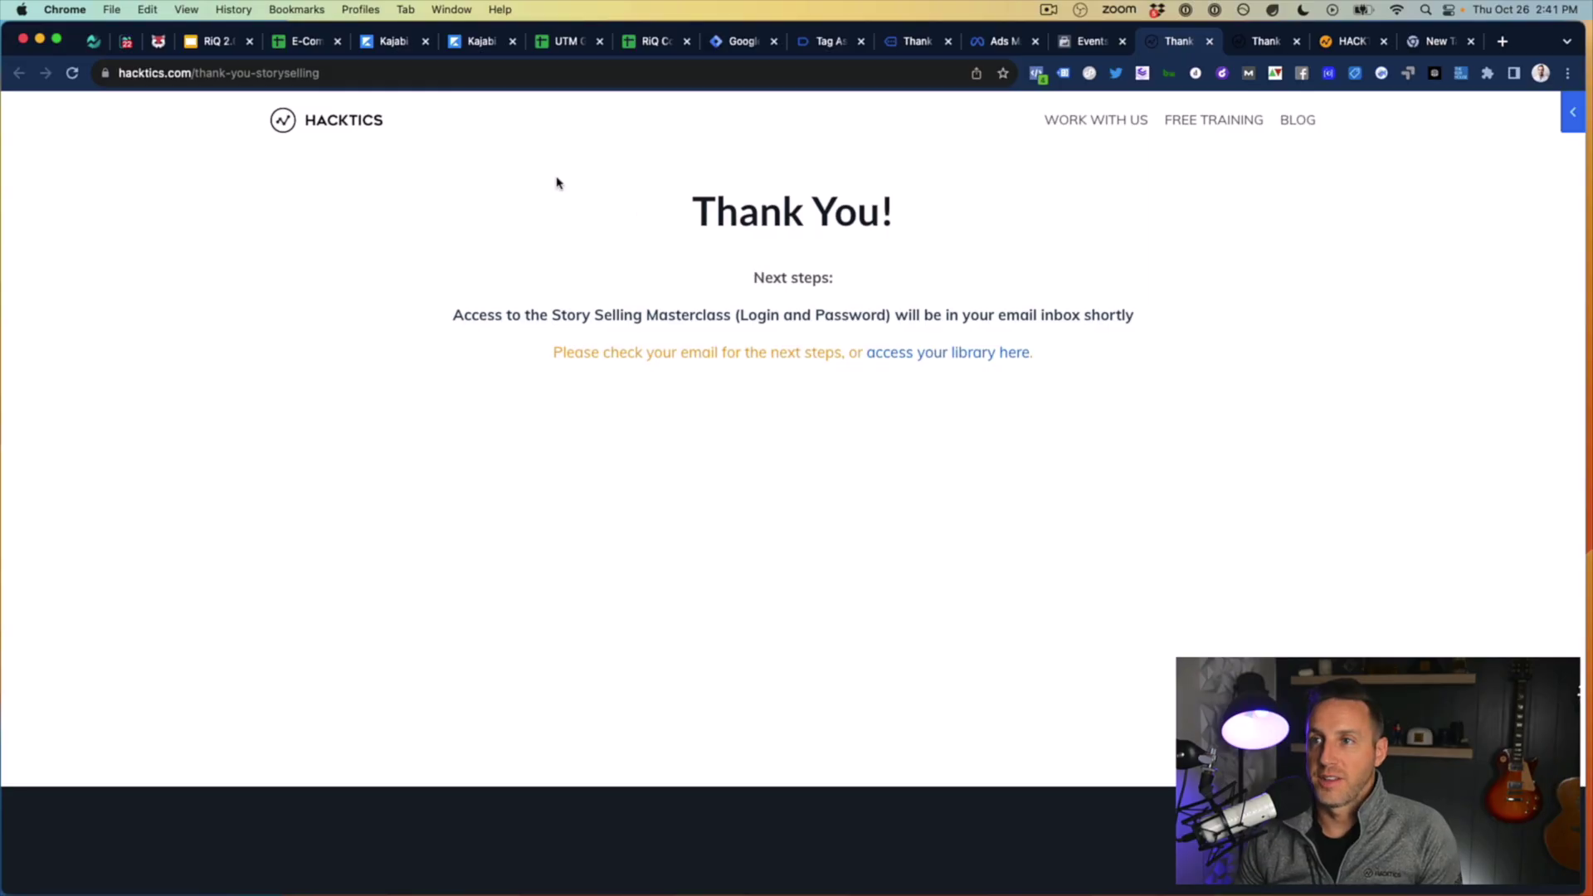
Step: Reload the Story Selling thank-you page and check its tracked events in Meta Pixel Helper
left_click(335, 76)
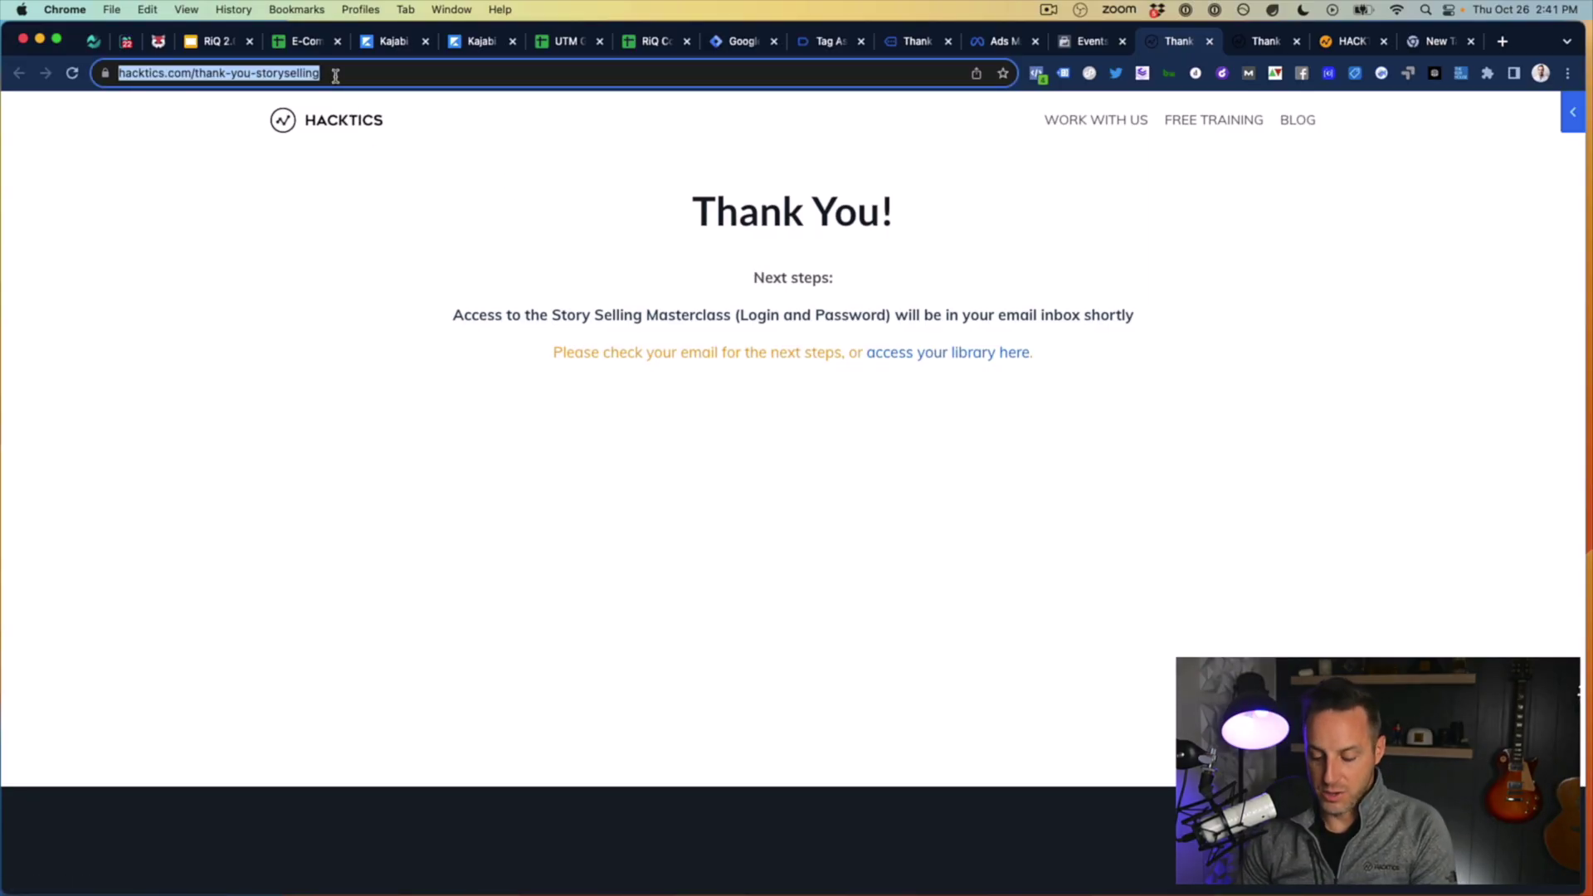
key("Return")
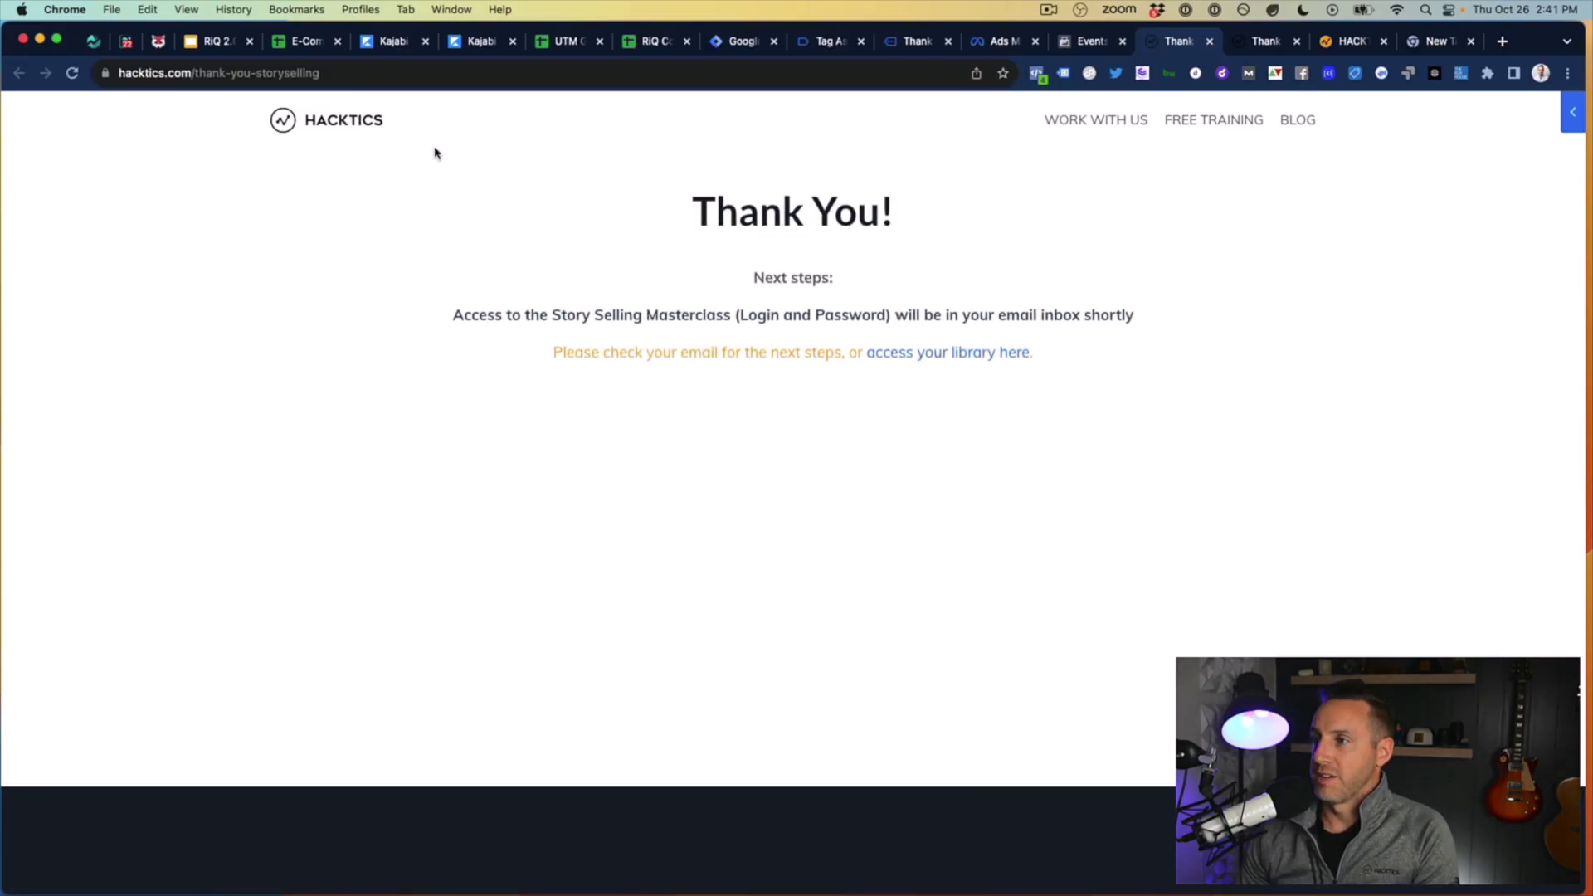
left_click(1037, 75)
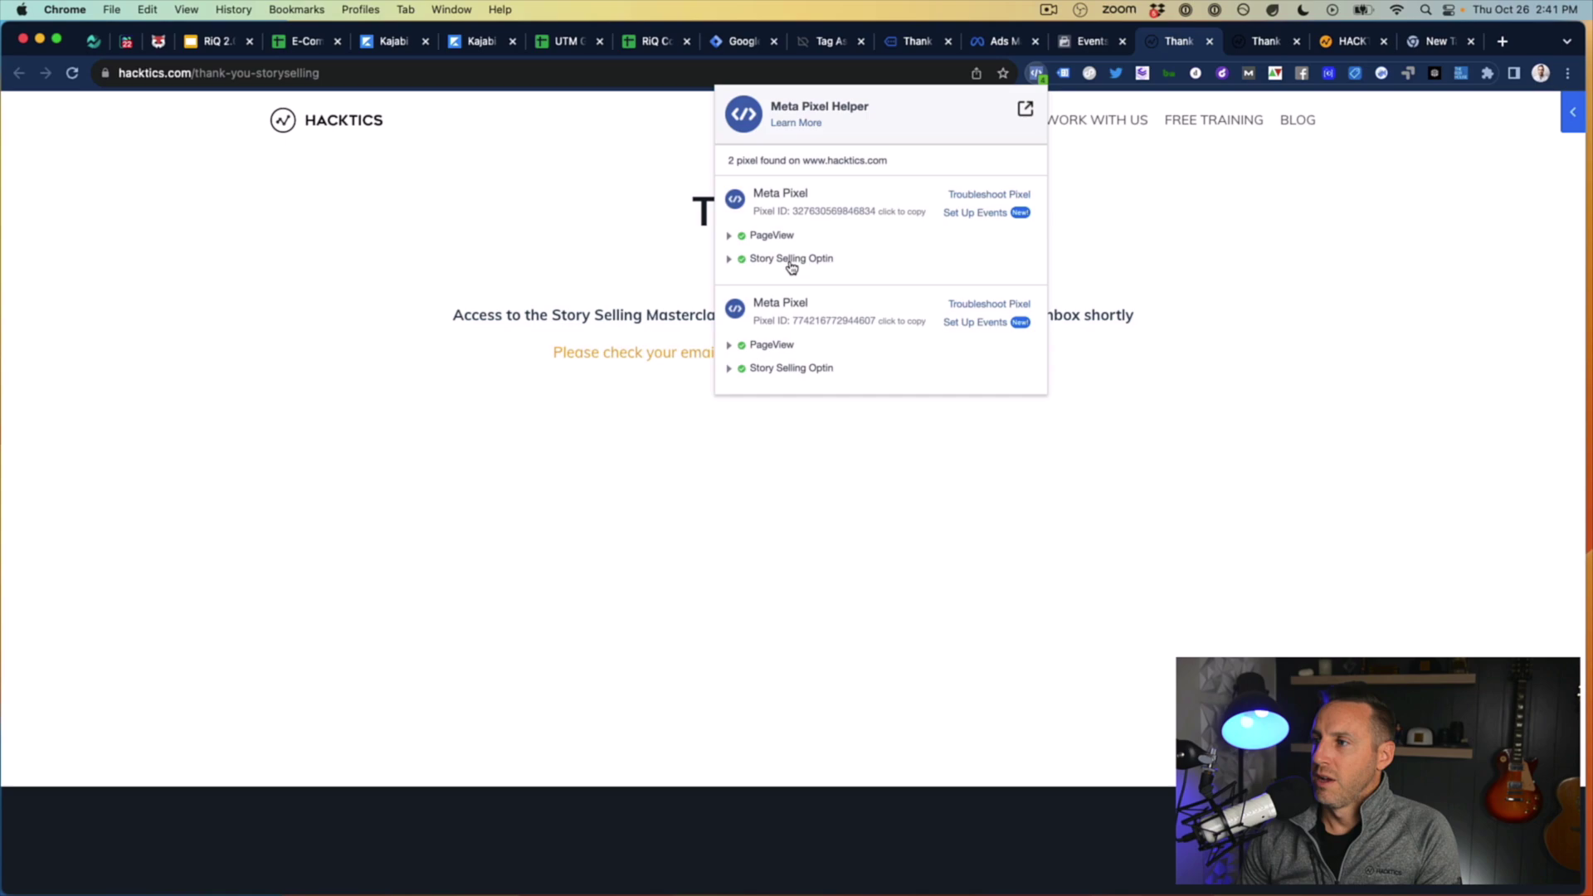
left_click(1181, 238)
Step: Switch to Events Manager and show the details of the Story Selling Optin custom conversion
left_click(1112, 53)
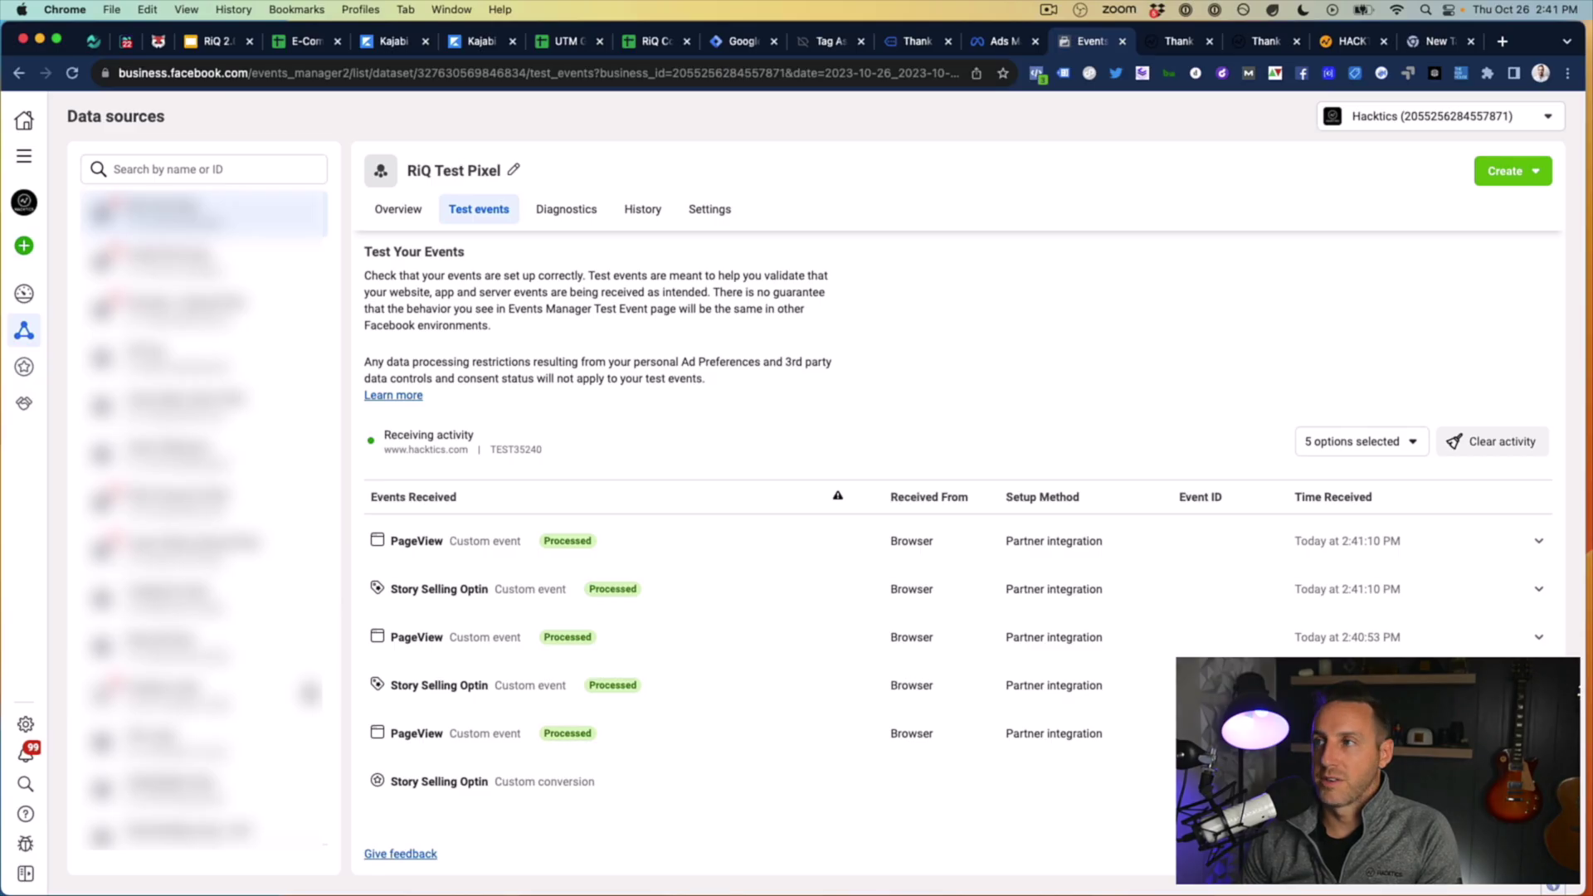
left_click(36, 372)
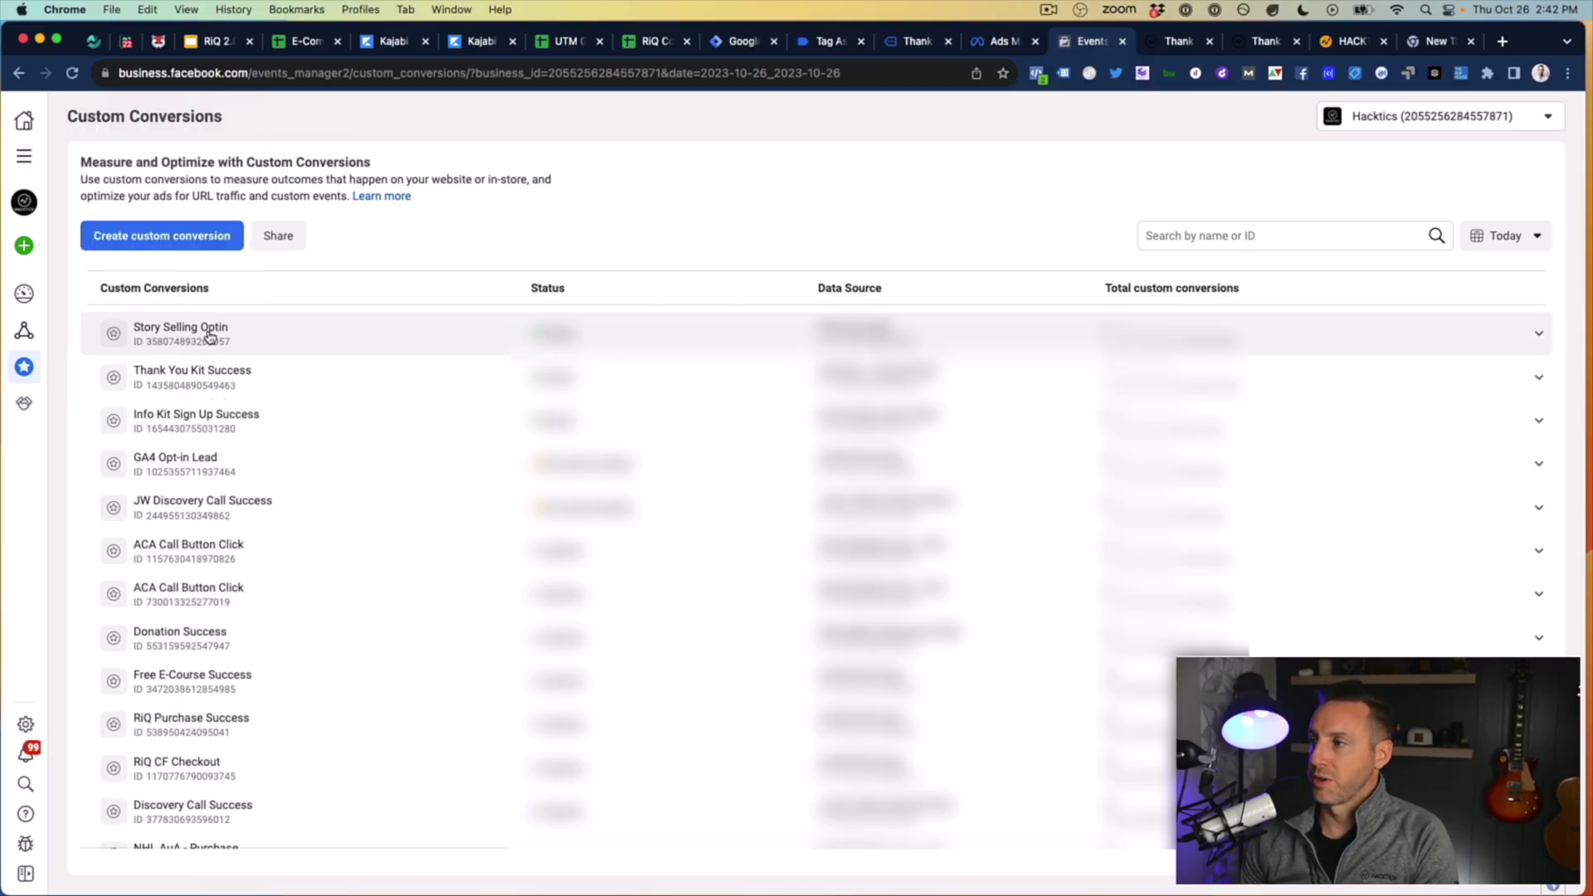
left_click(1537, 335)
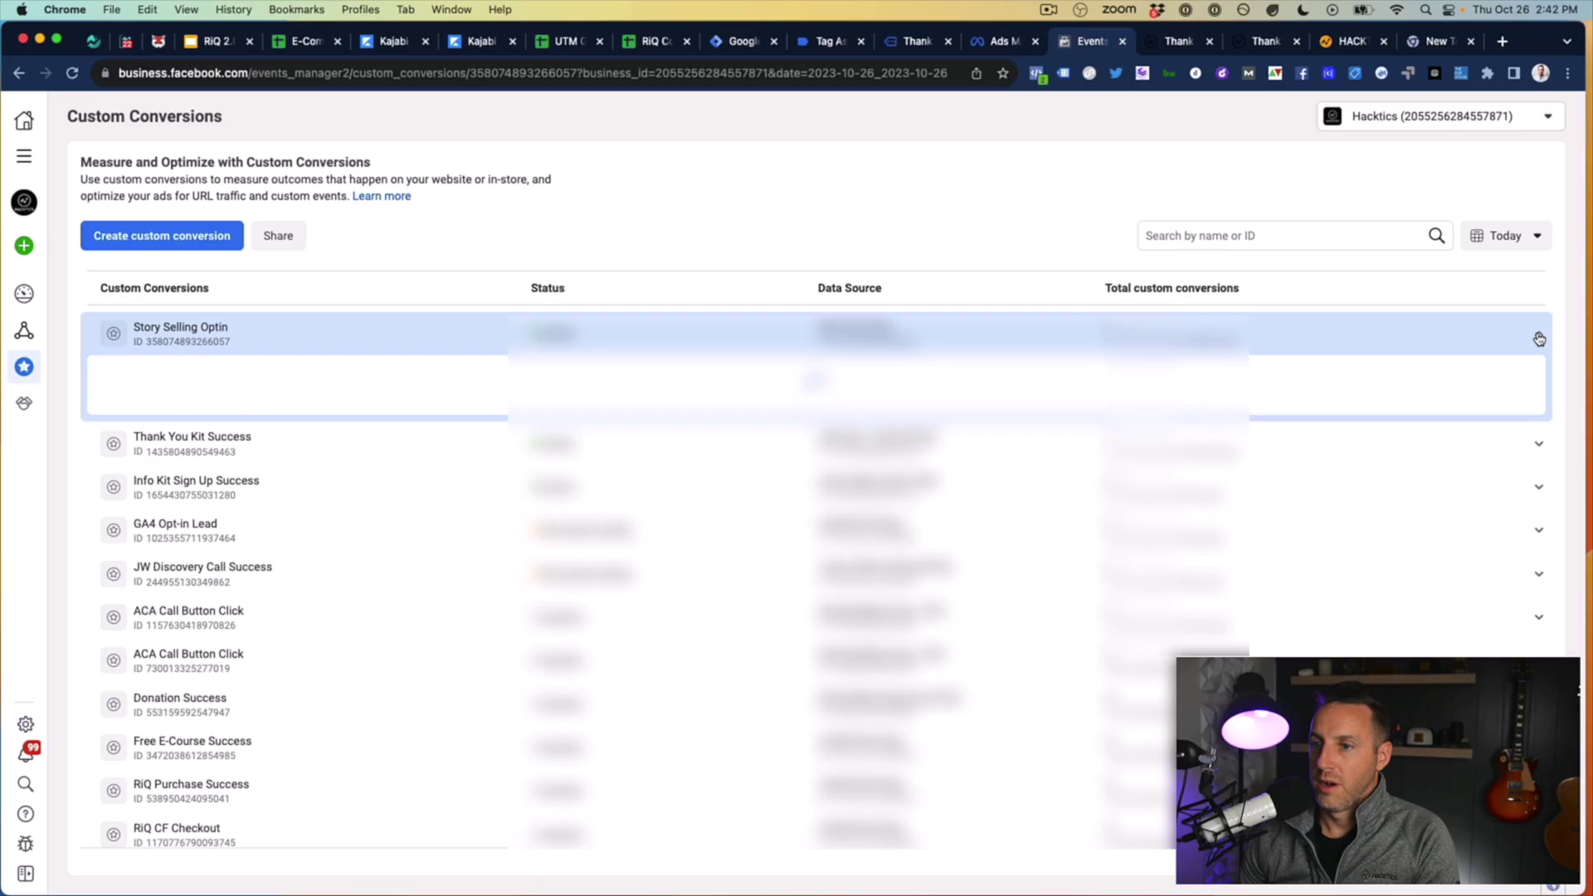